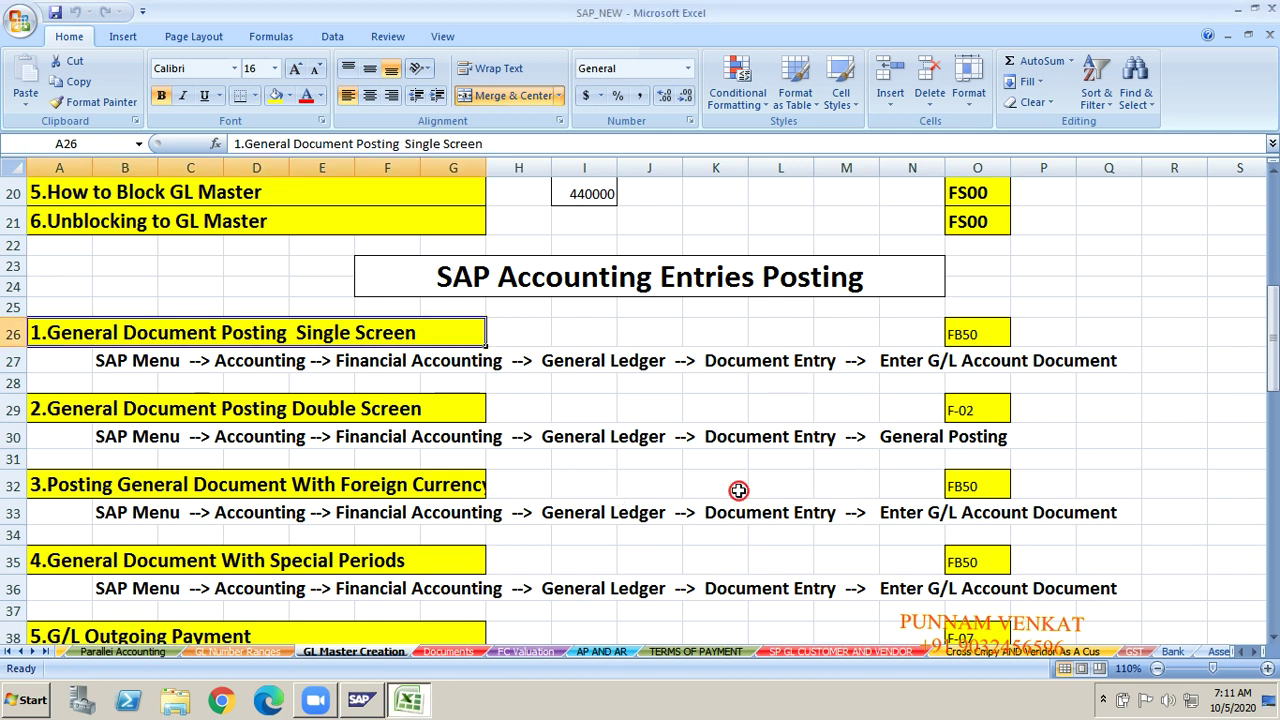
Step: Select cells V27 through AC33, which hold the old ledger and posting notes
key("Right")
key("Right")
key("Right")
key("Right")
key("Right")
key("Right")
key("Right")
key("Right")
key("Right")
key("Right")
key("Right")
key("Right")
key("Right")
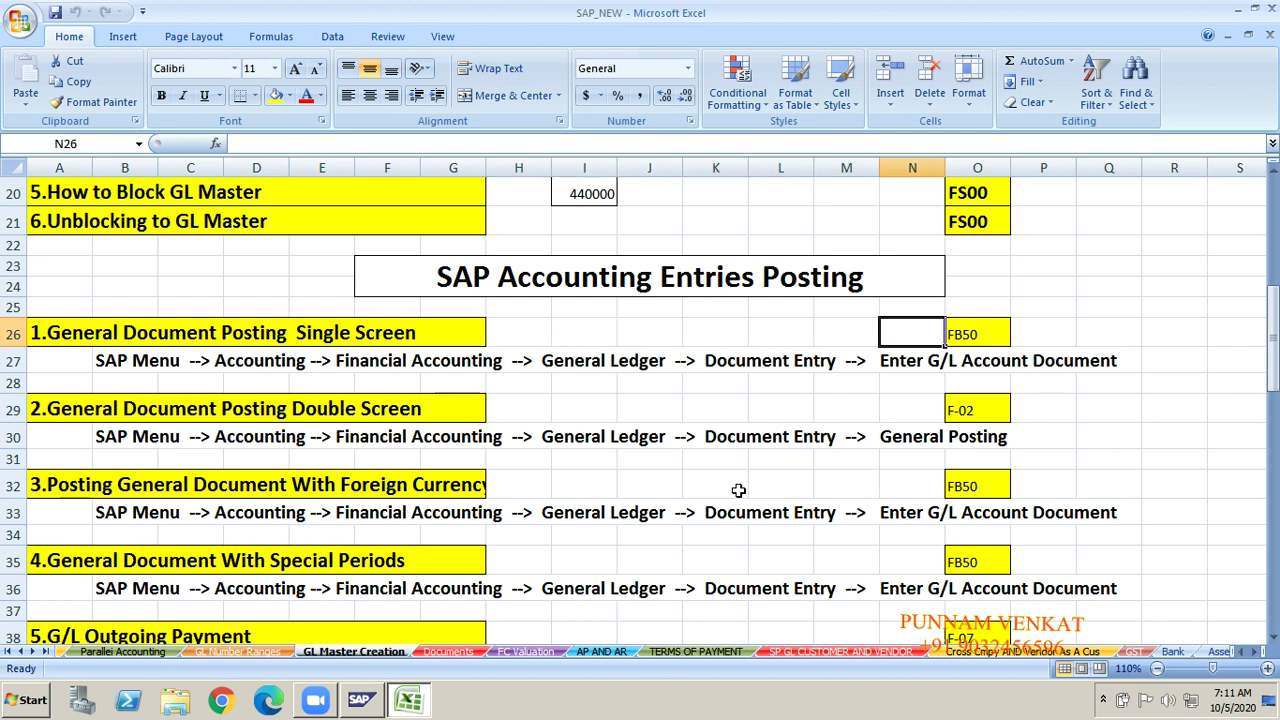
key("Right")
key("Right")
key("Right")
key("Right")
key("Right")
key("Right")
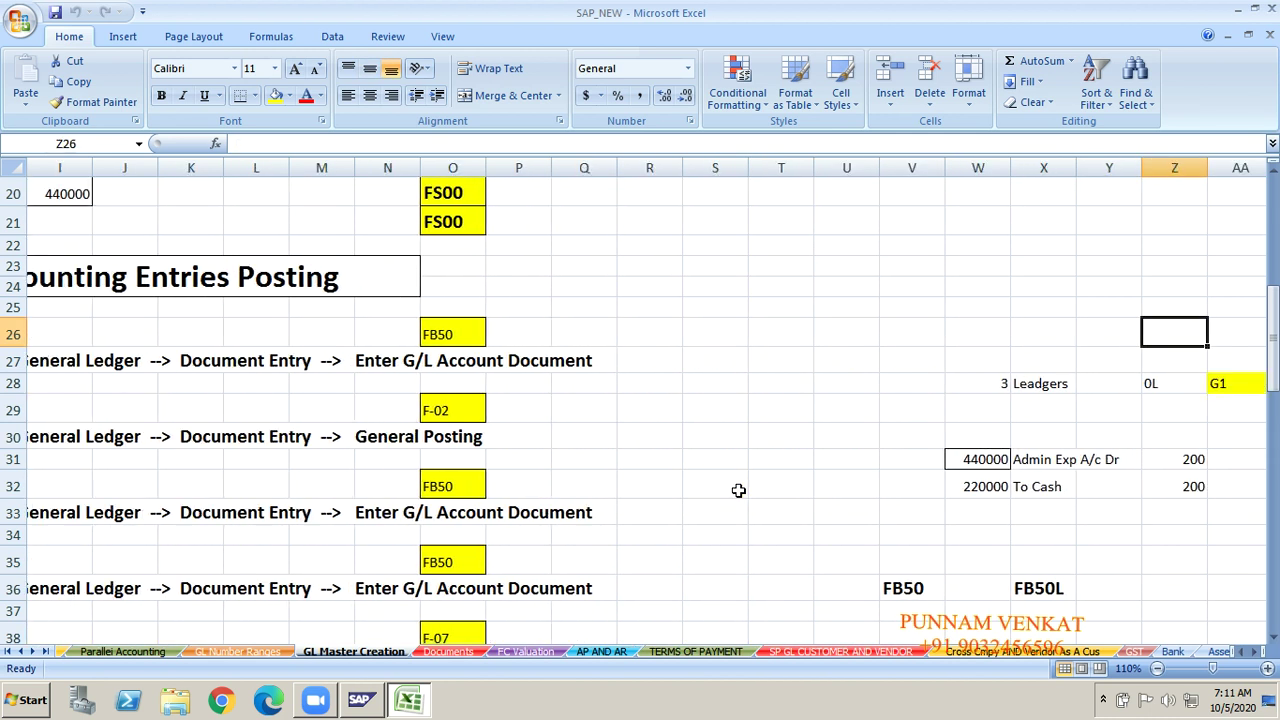
left_click(901, 354)
key("shift+Right")
key("shift+Right")
key("shift+Right")
key("shift+Right")
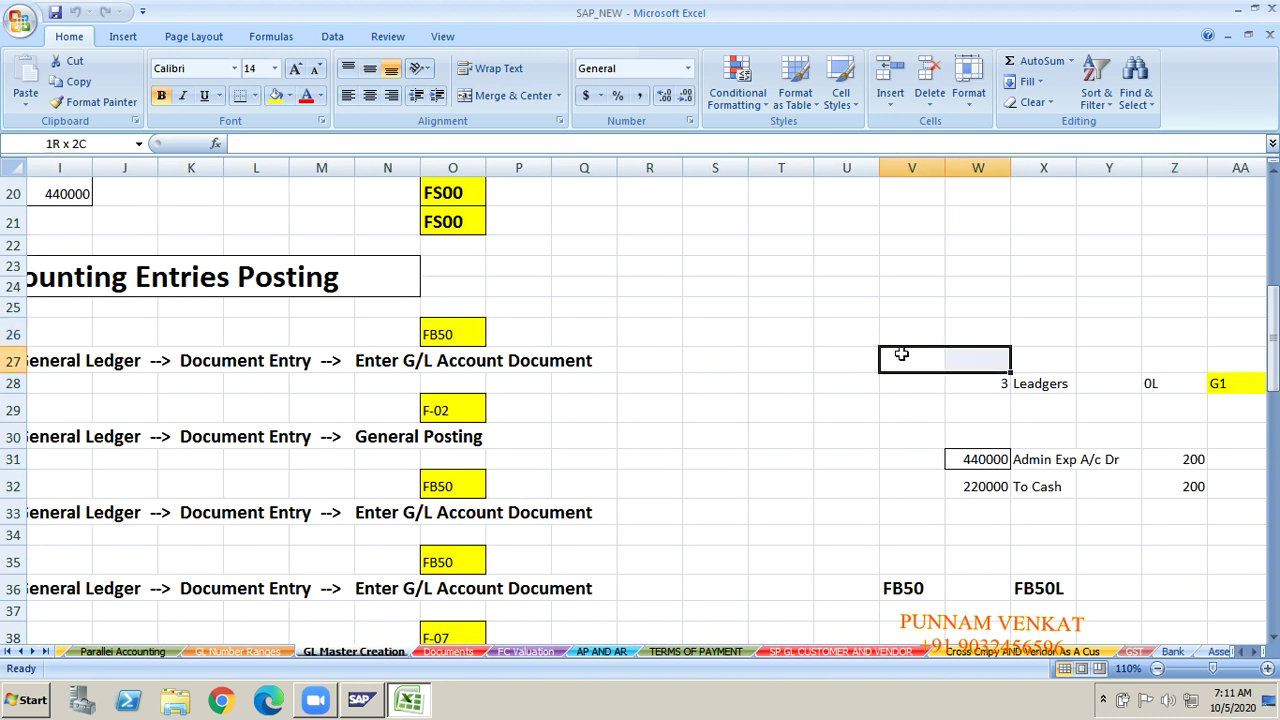
key("shift+Right")
key("shift+Right")
key("shift+Right")
key("shift+Down")
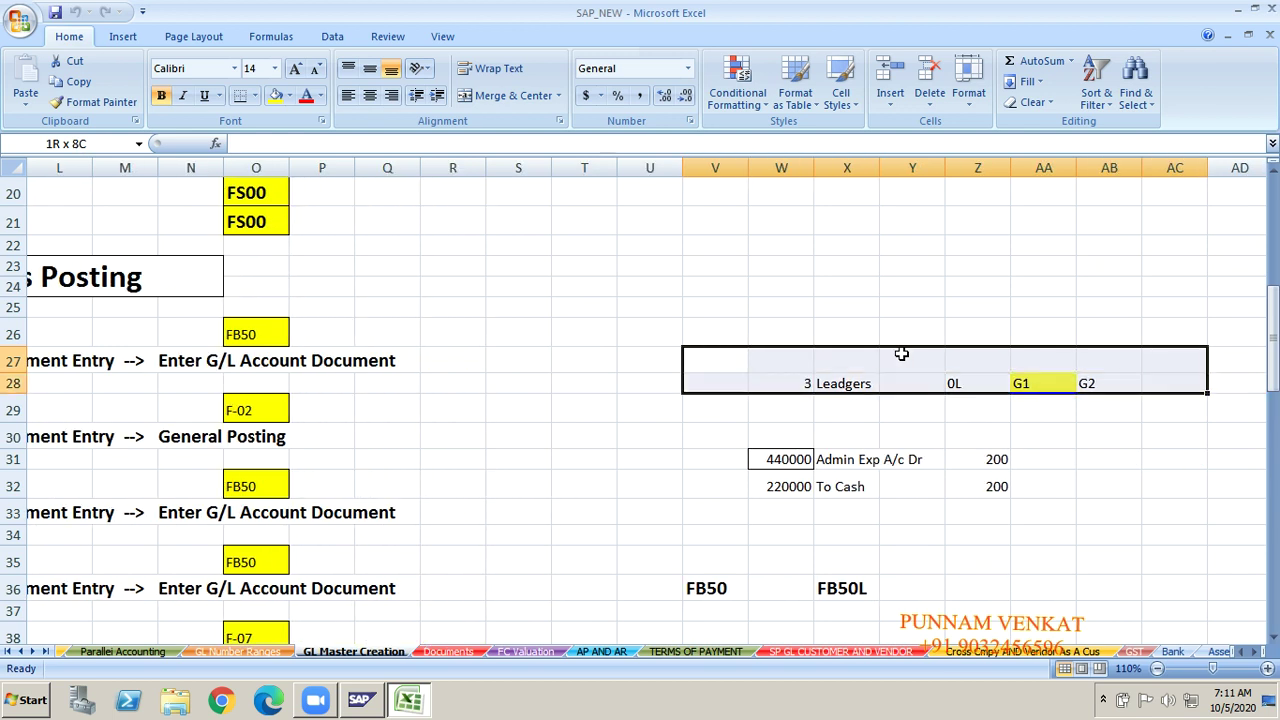
key("shift+Down")
key("shift+Down")
key("shift+Down")
key("shift+Down")
key("shift+Down")
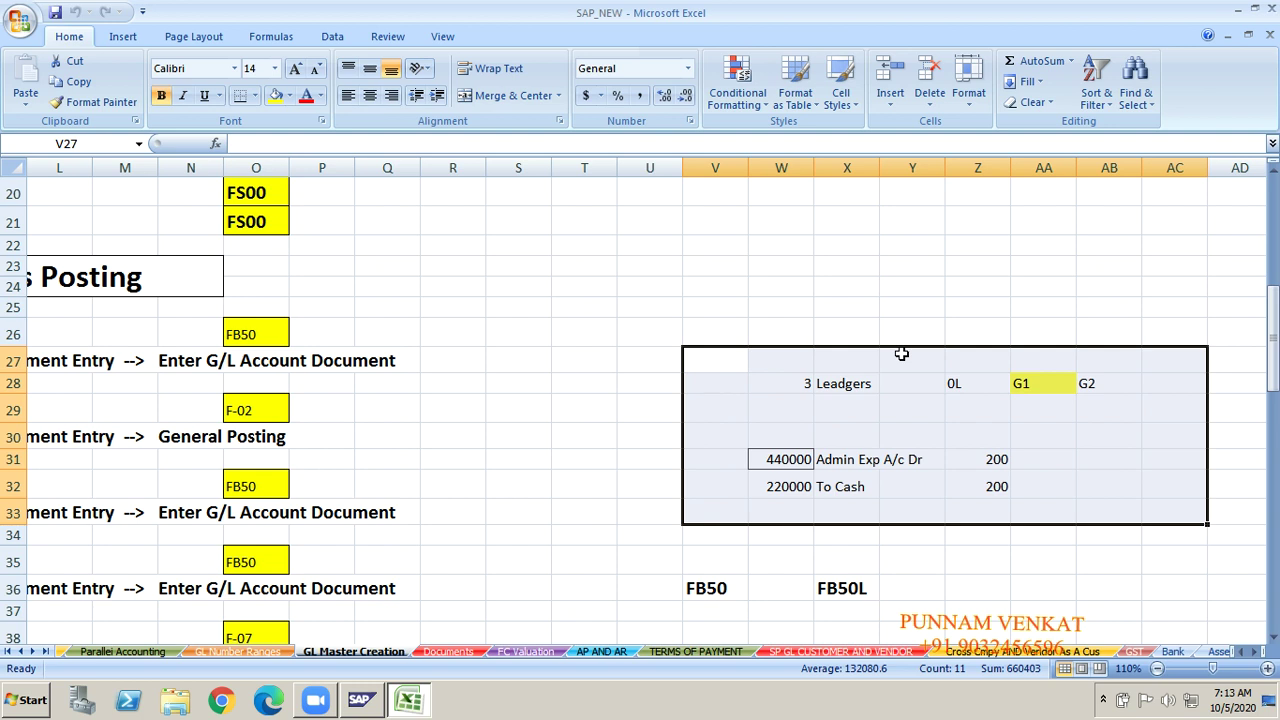
Step: Delete the contents of V27:AC33 and move down to V34
key("Delete")
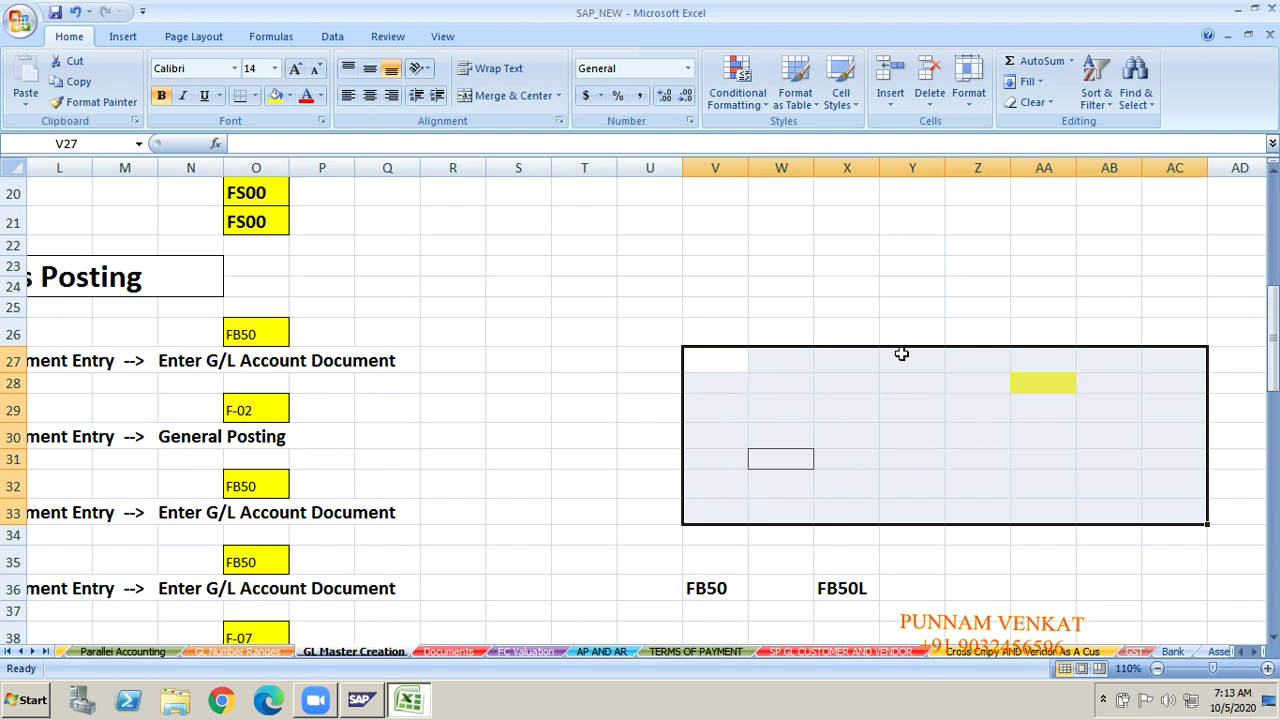
key("Down")
key("Down")
key("Down")
key("Down")
key("Down")
key("Down")
key("Down")
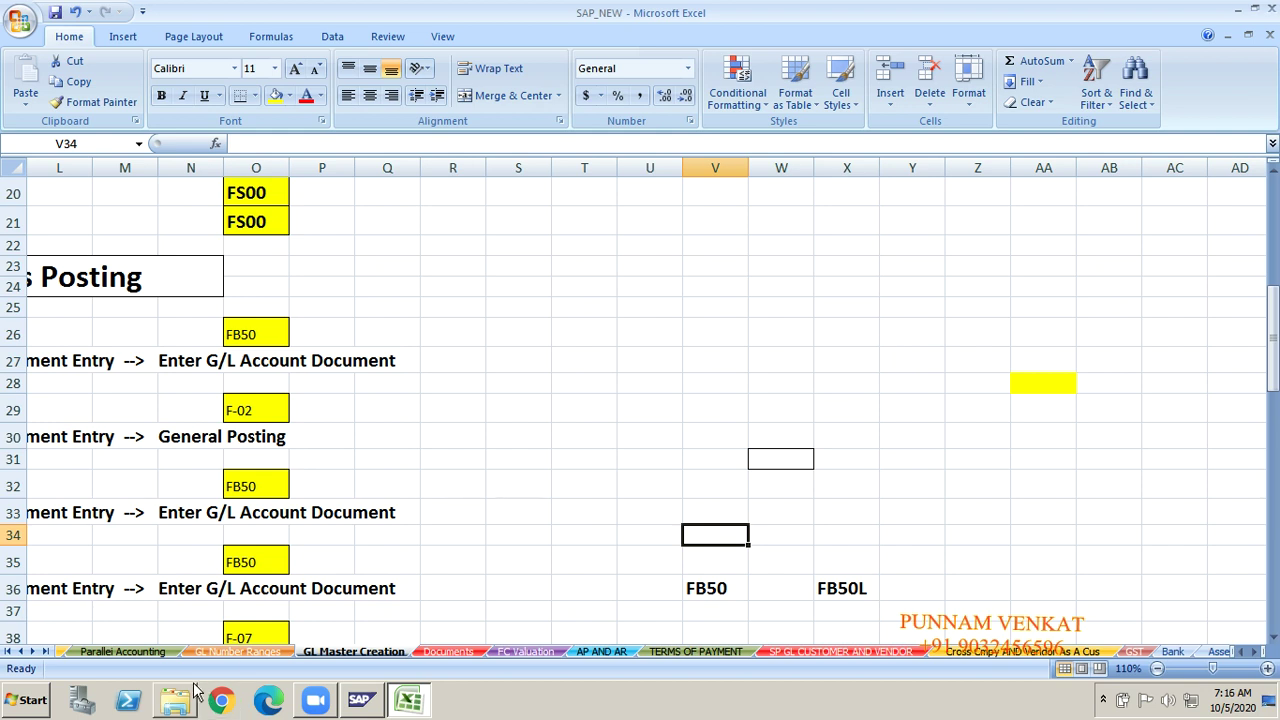
Step: Switch from the Parallel Accounting sheet to the Global parameter sheet
left_click(140, 652)
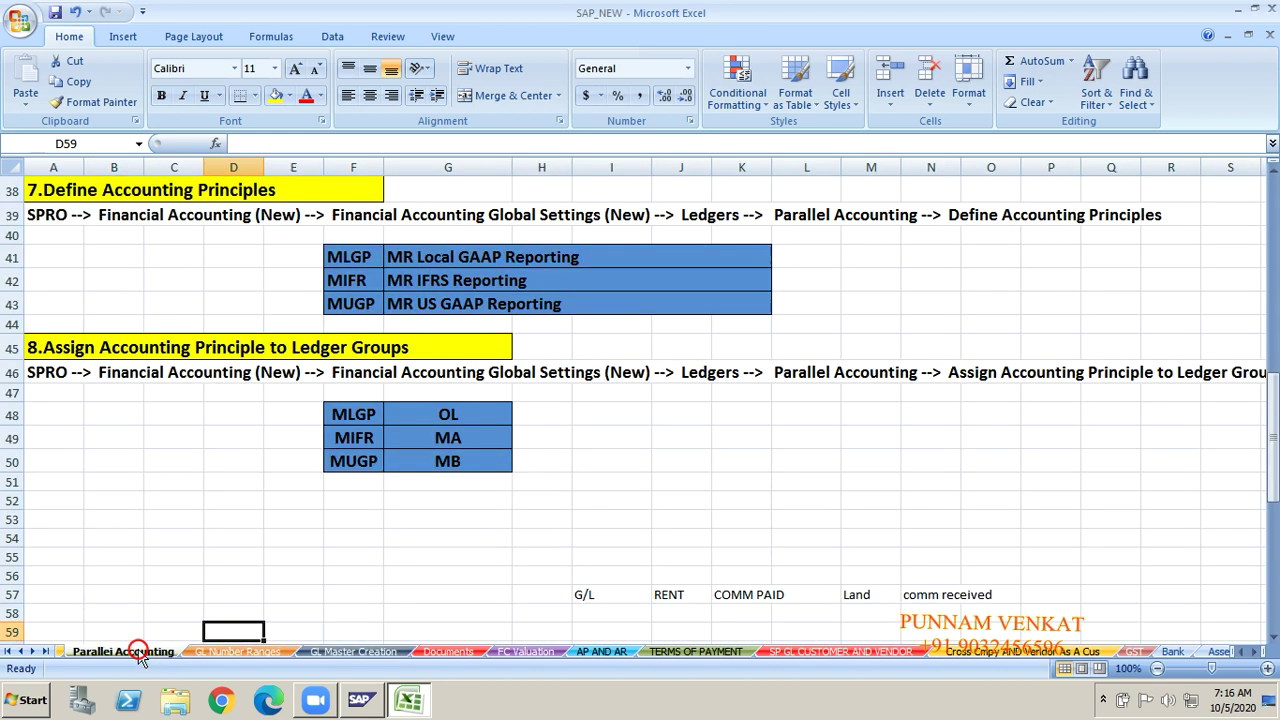
left_click(8, 651)
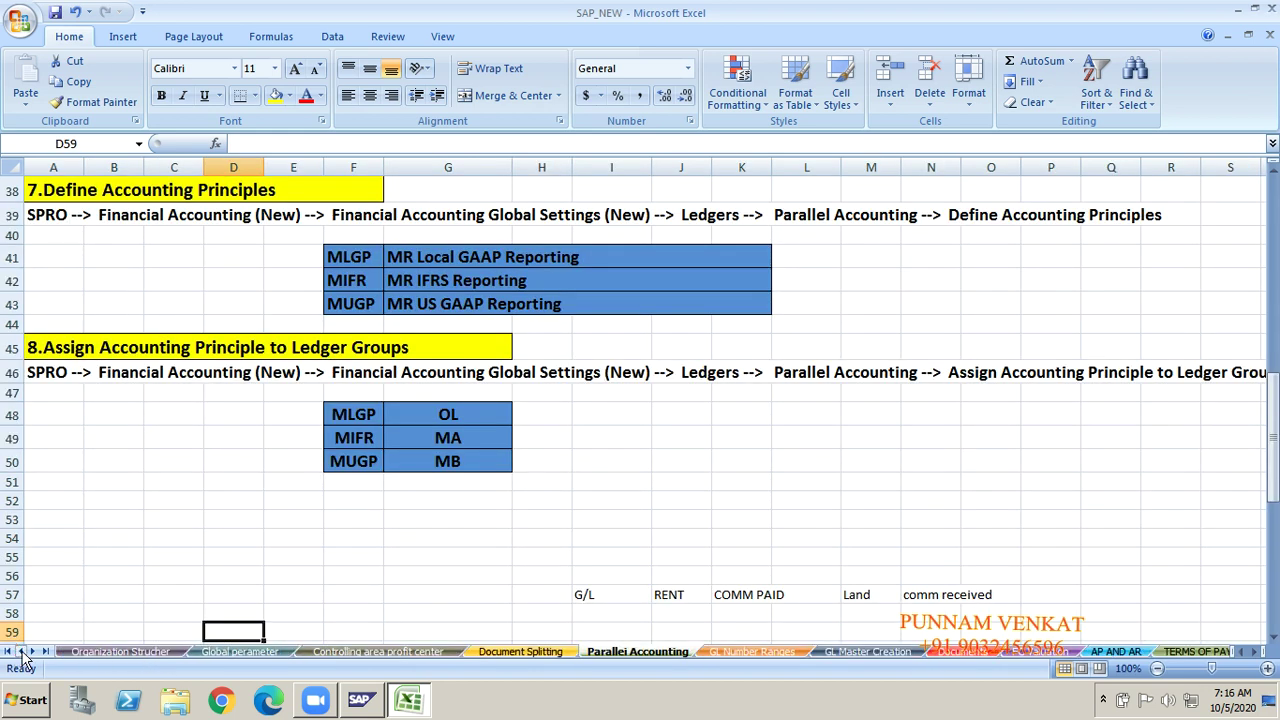
left_click(22, 651)
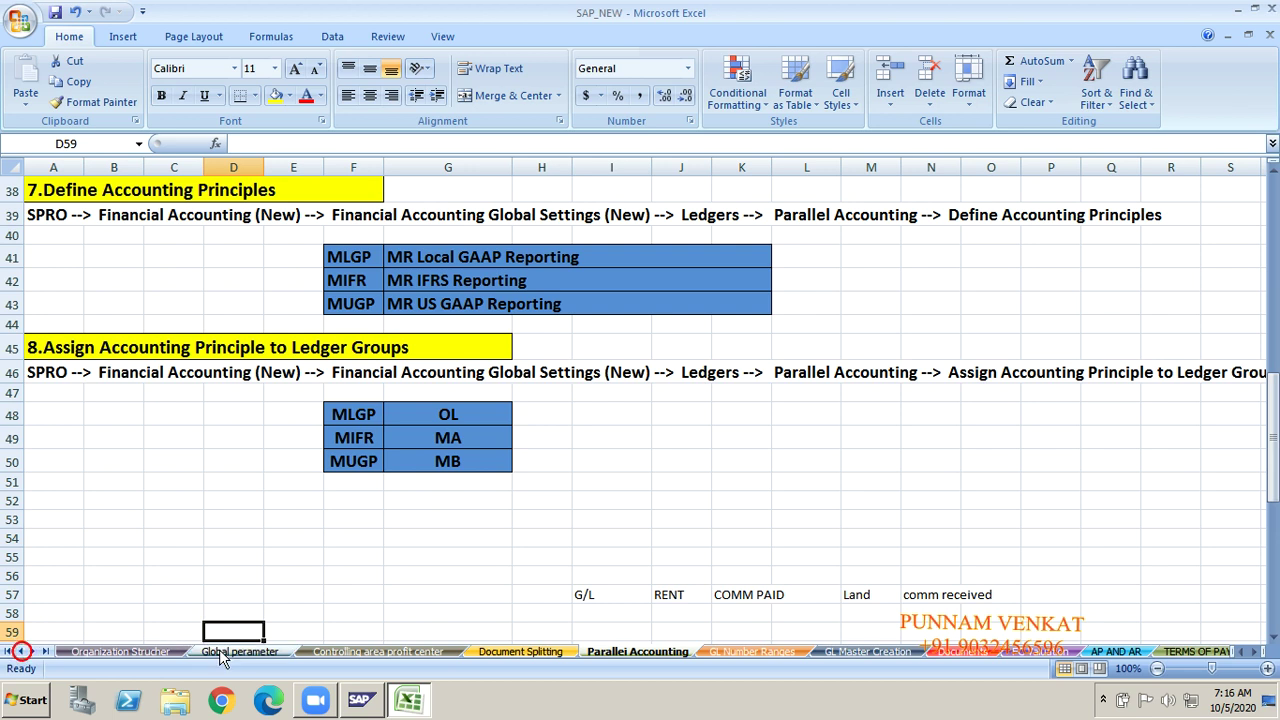
left_click(228, 651)
Step: Browse the account group table from Sale up to Sales Revenues and TAX Receivables
left_click(160, 525)
left_click(288, 510)
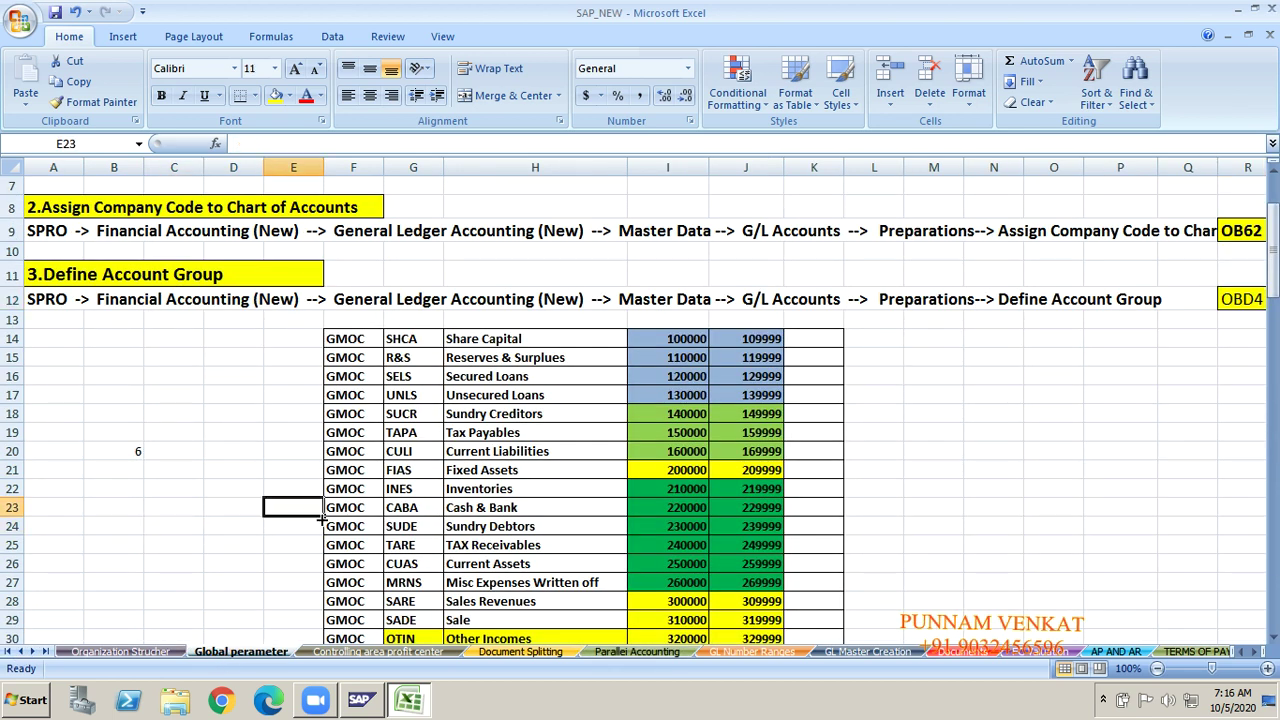
left_click(318, 525)
key("Down")
key("Down")
key("Down")
key("Down")
key("Down")
key("Down")
key("Down")
key("Down")
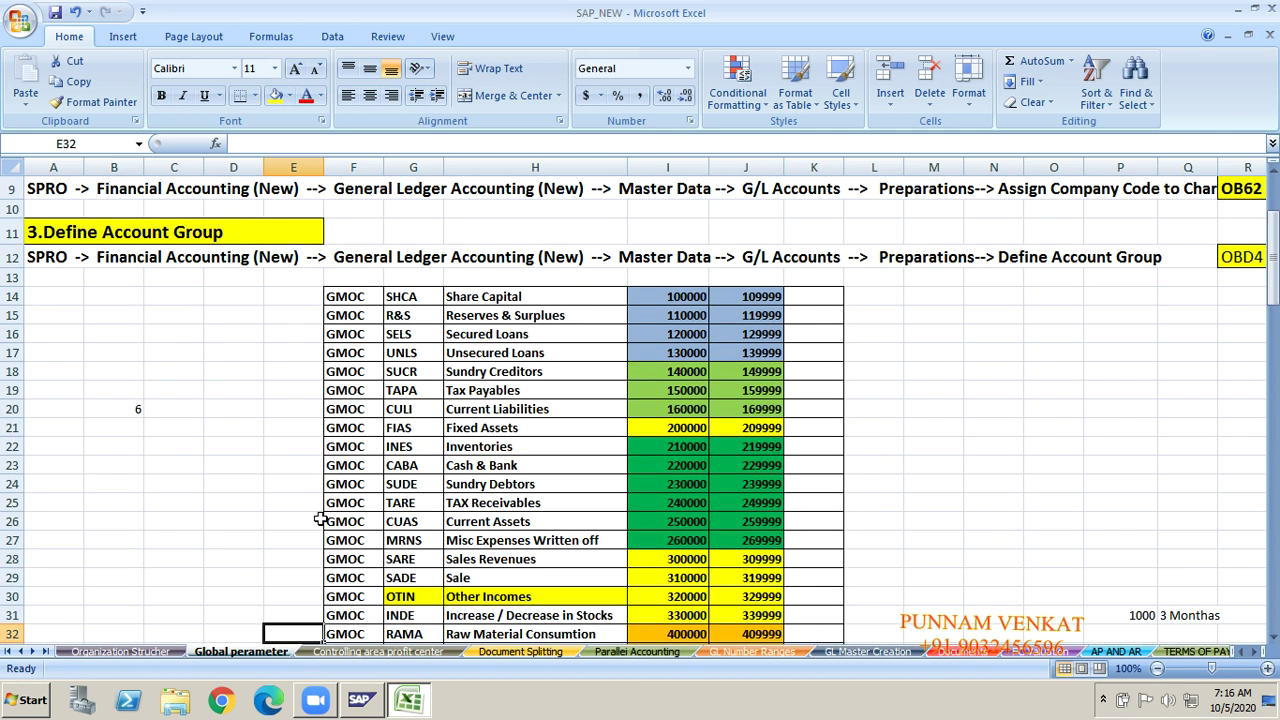
left_click(480, 577)
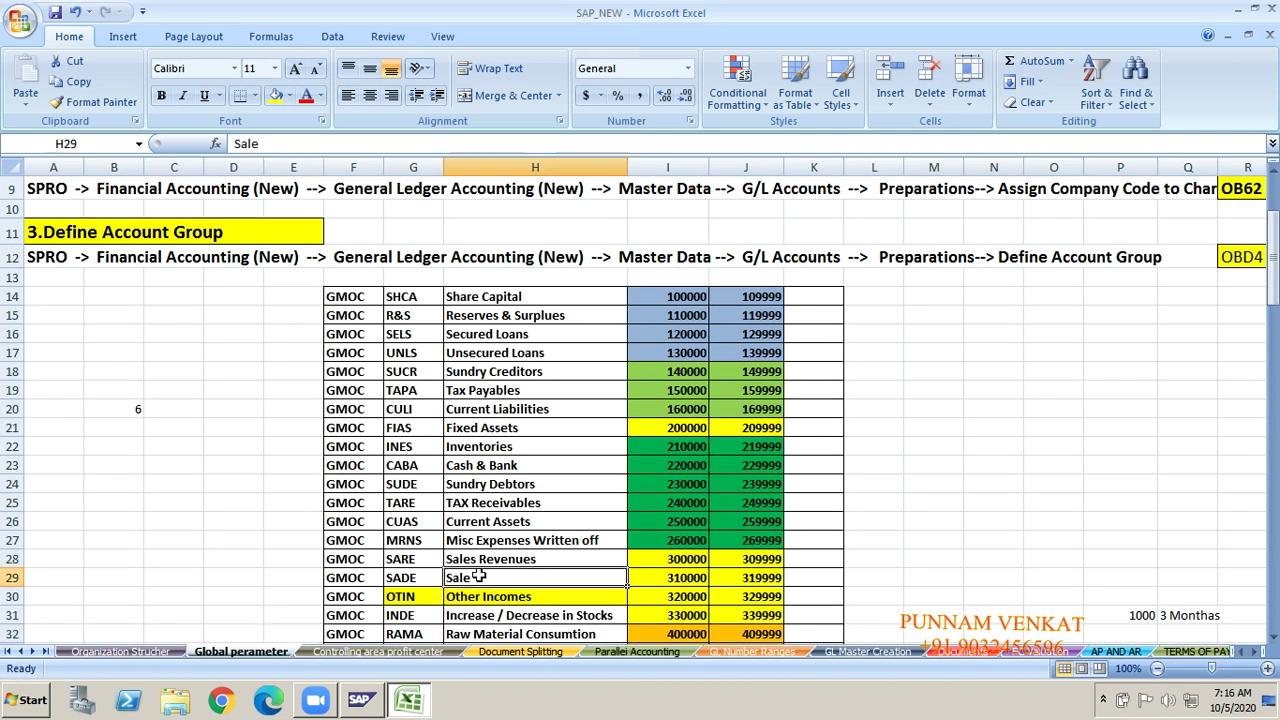
key("Up")
key("Up")
key("Up")
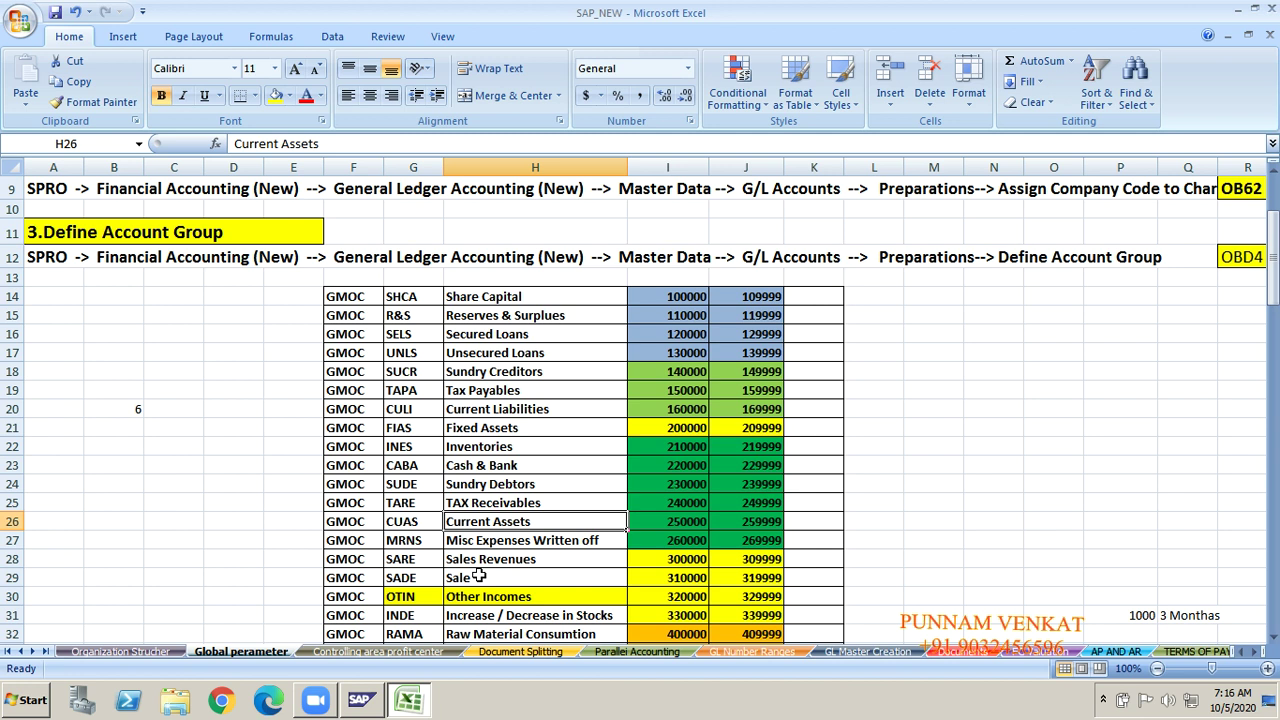
key("Up")
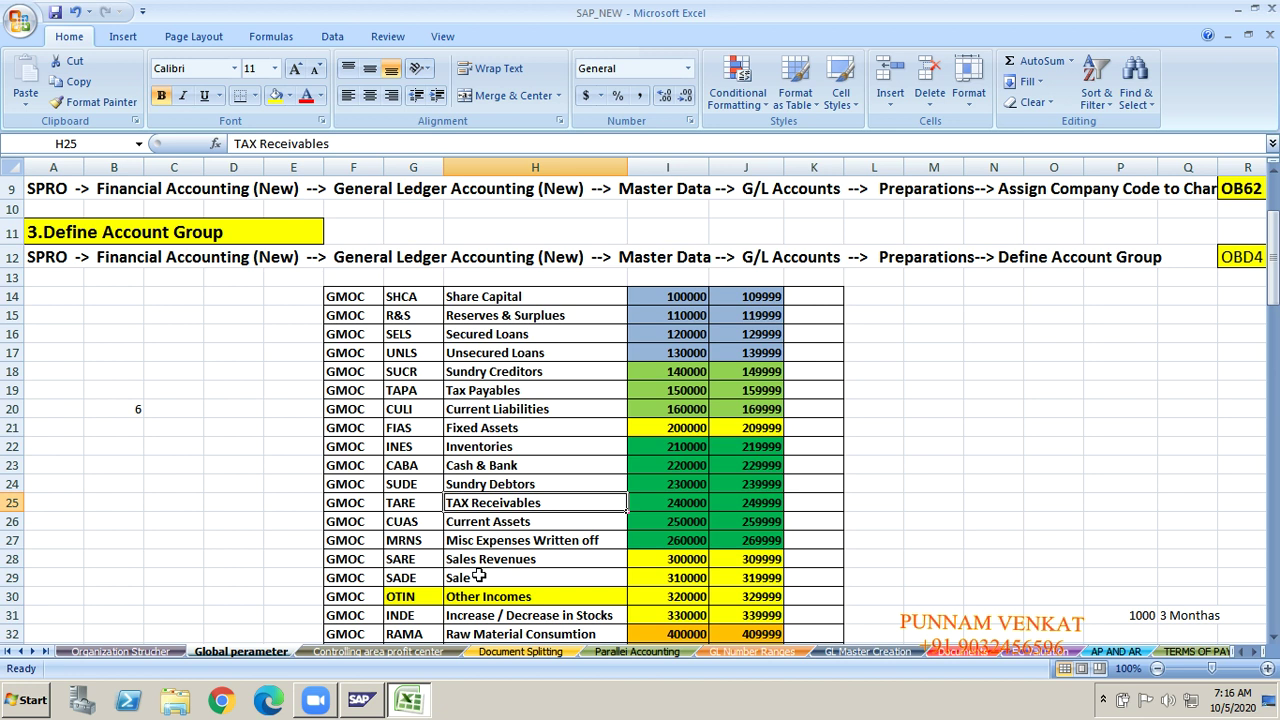
Step: Fill the TAX Receivables and Tax Payables account groups with yellow
left_click(272, 95)
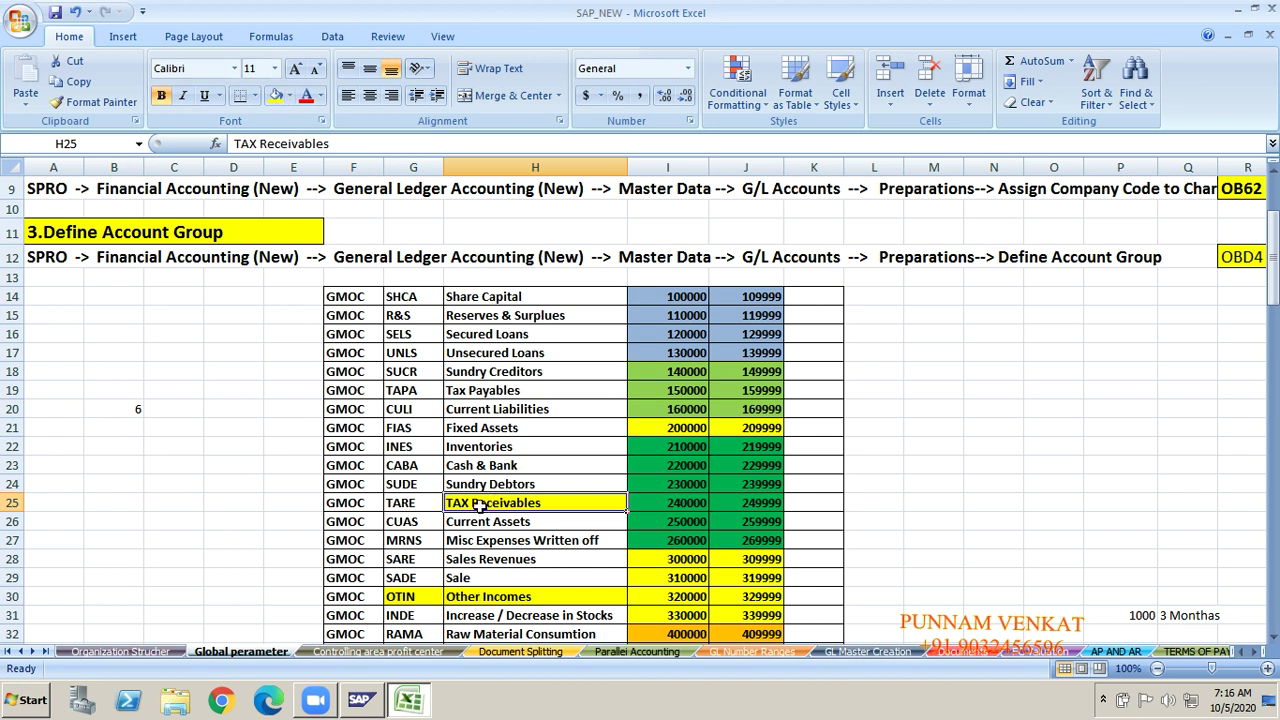
left_click(472, 388)
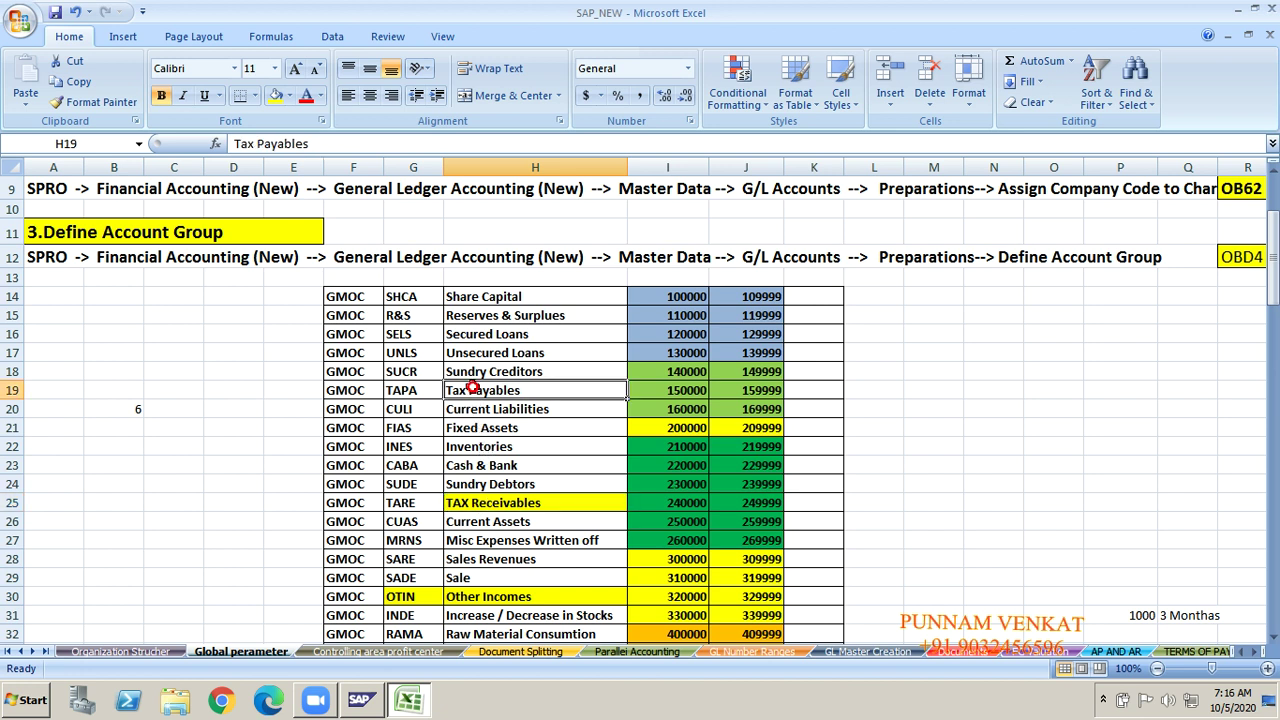
left_click(273, 98)
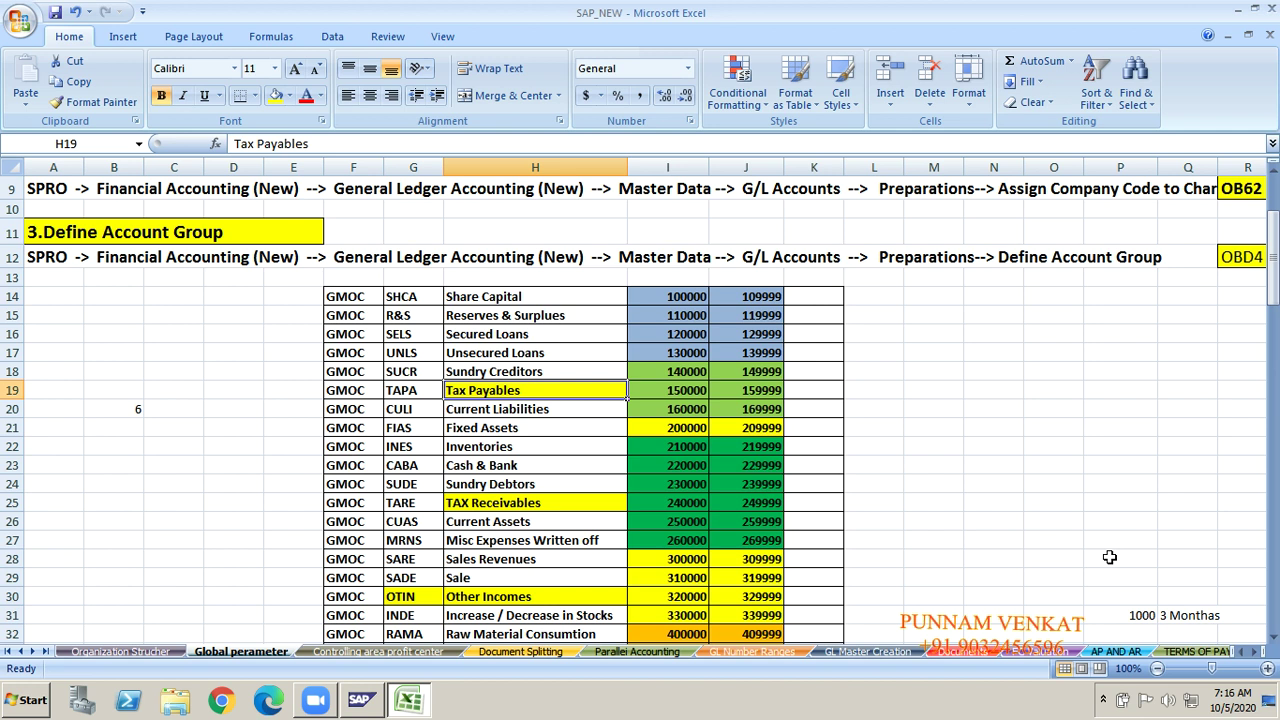
left_click(1109, 557)
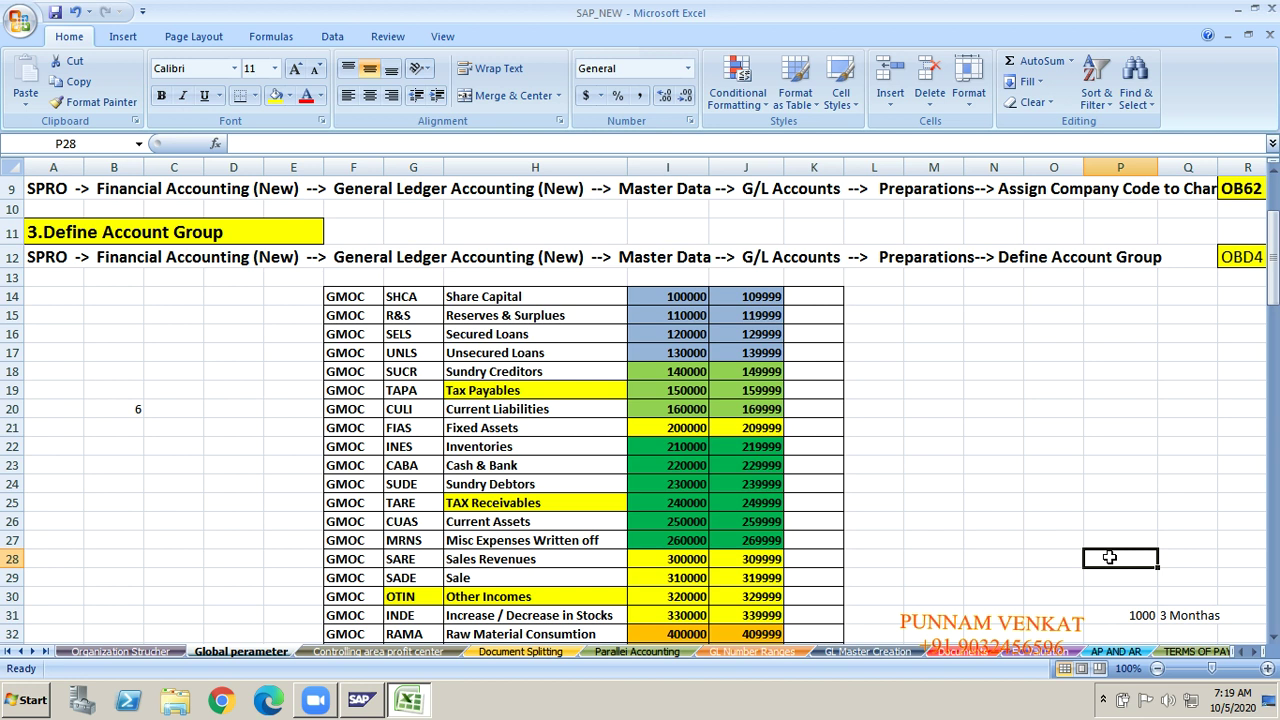
key("Right")
key("Right")
key("Right")
key("Right")
key("Right")
key("Right")
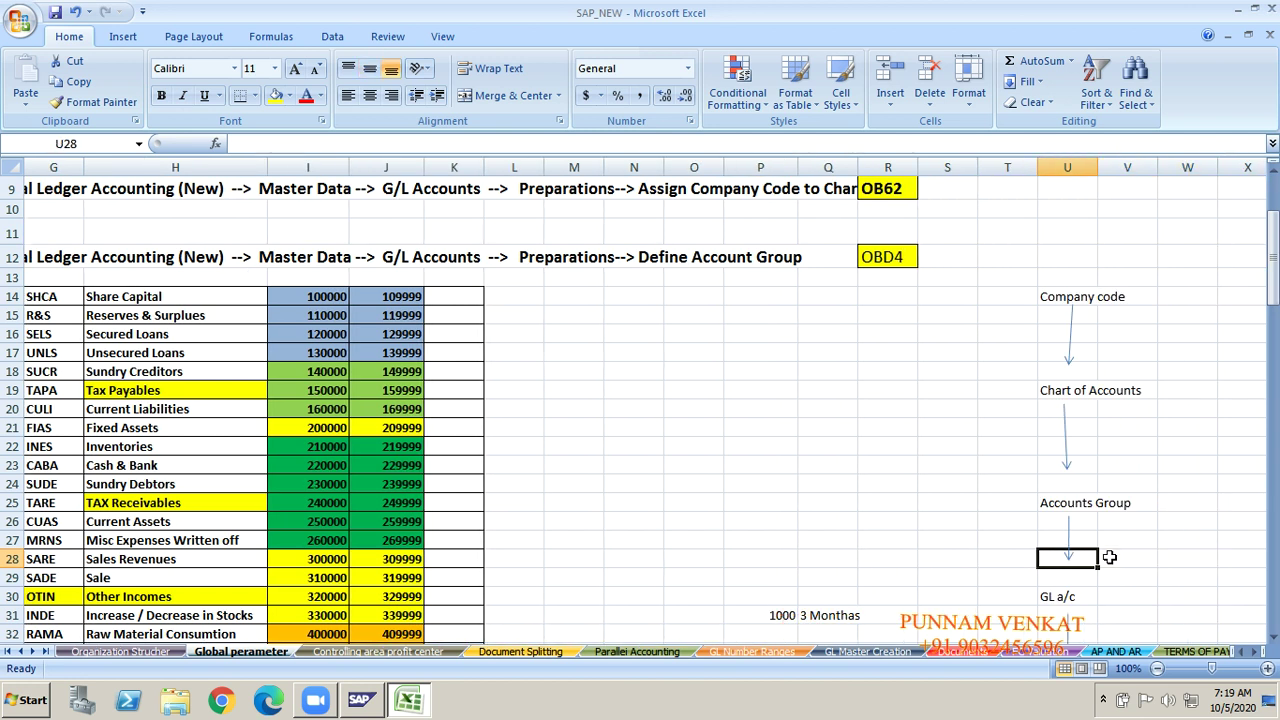
key("ctrl+Left")
key("Up")
key("Up")
key("Up")
key("Up")
key("Up")
key("Up")
key("Right")
key("Right")
key("Right")
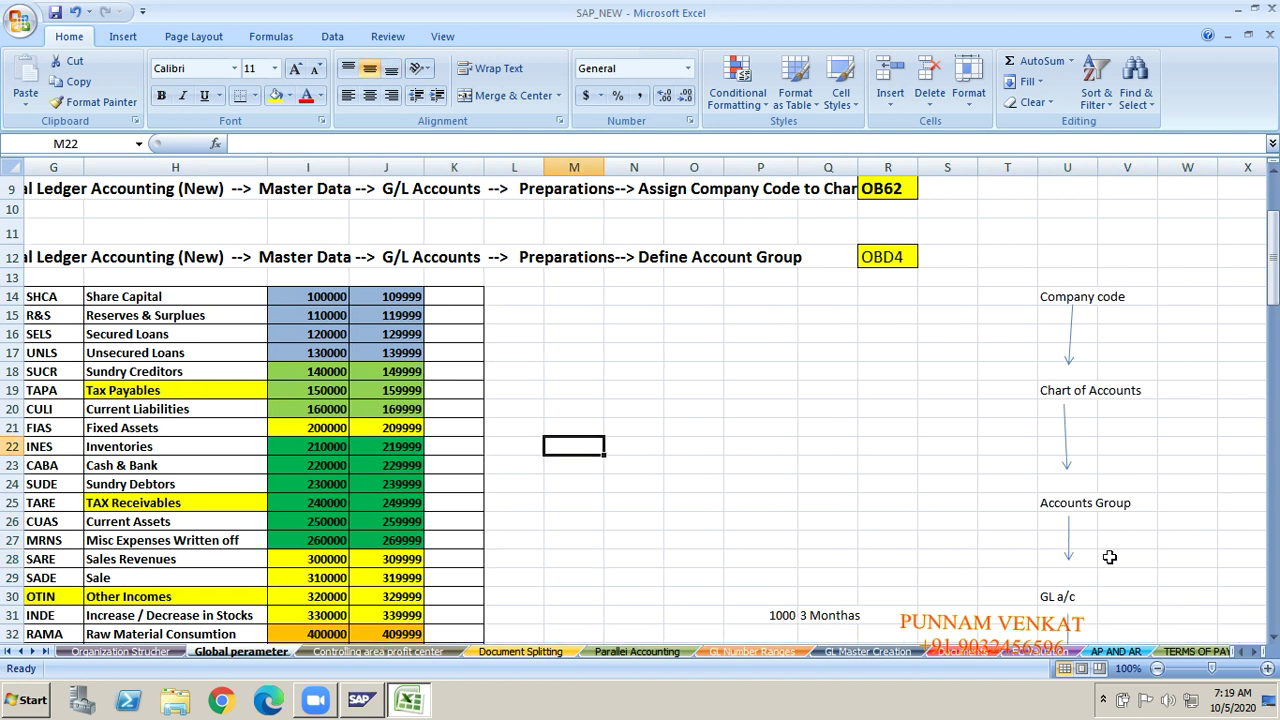
key("F2")
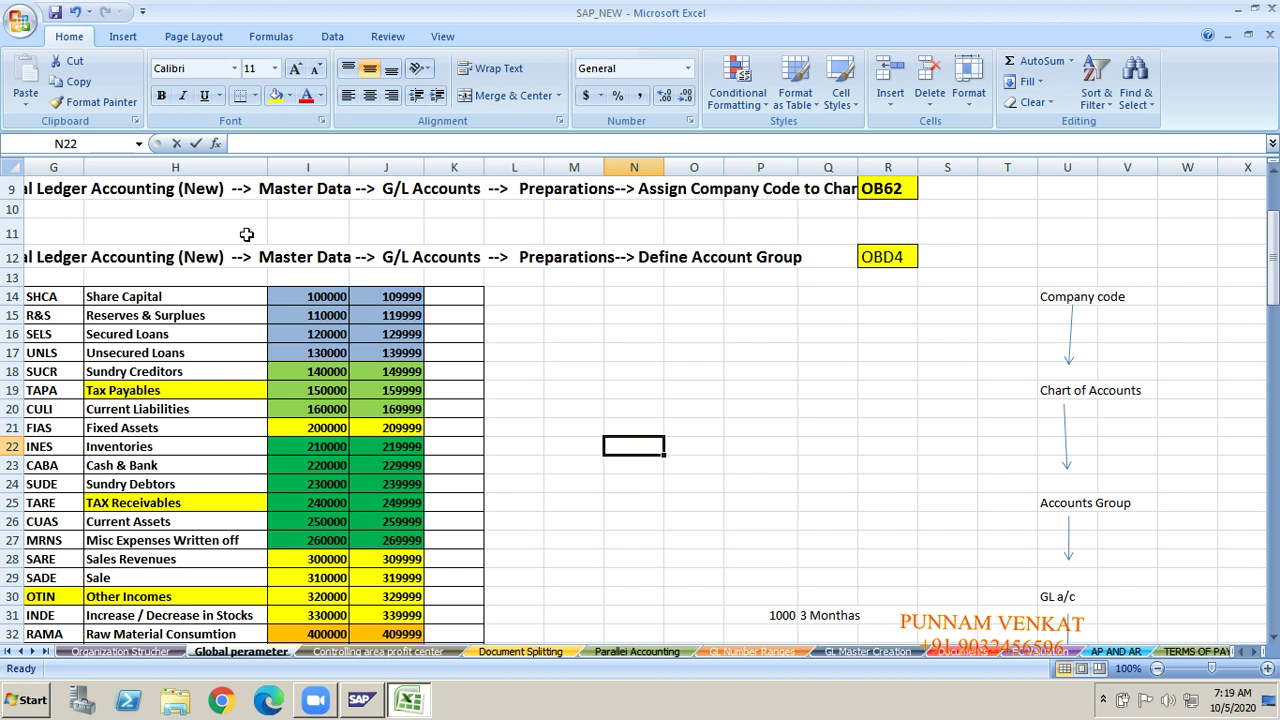
type("Ren")
key("ctrl+Return")
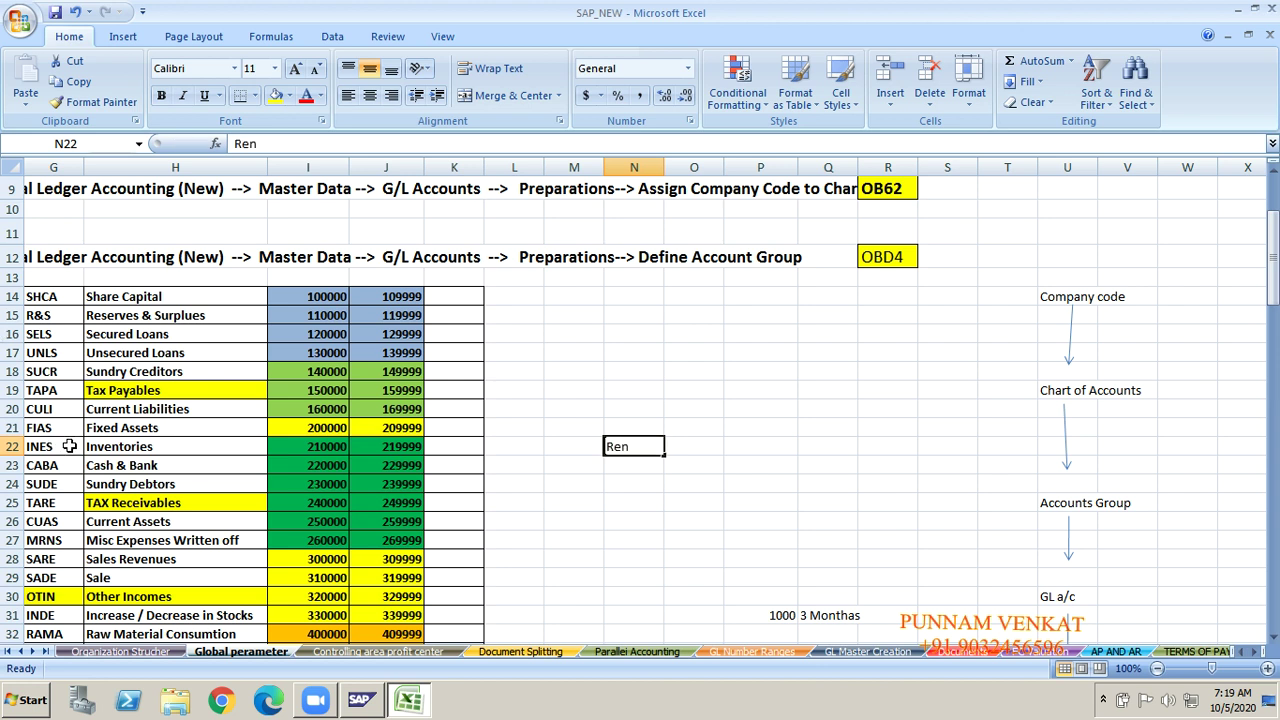
left_click(69, 446)
key("Up")
key("Up")
key("Up")
key("Up")
key("Up")
key("Up")
key("Up")
key("Up")
key("Up")
key("Up")
key("Up")
key("Up")
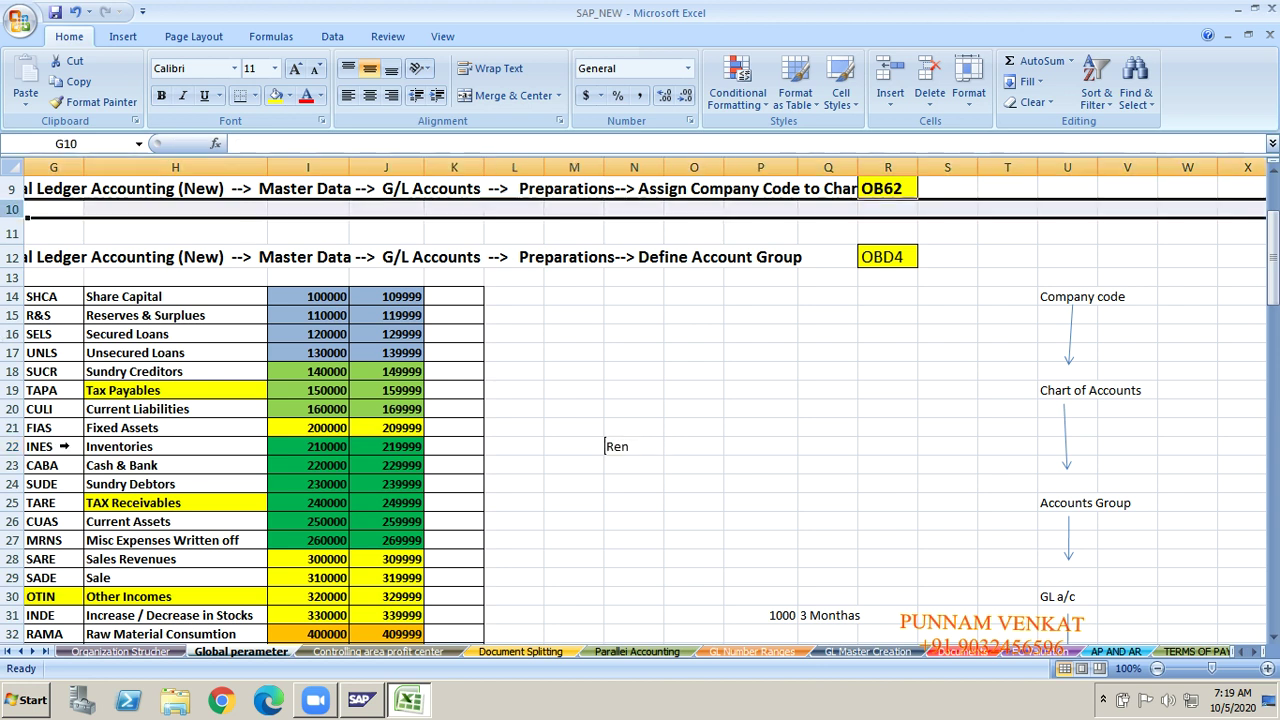
key("Down")
key("Down")
key("Down")
key("Down")
key("Down")
key("Down")
key("Tab")
key("Tab")
key("Tab")
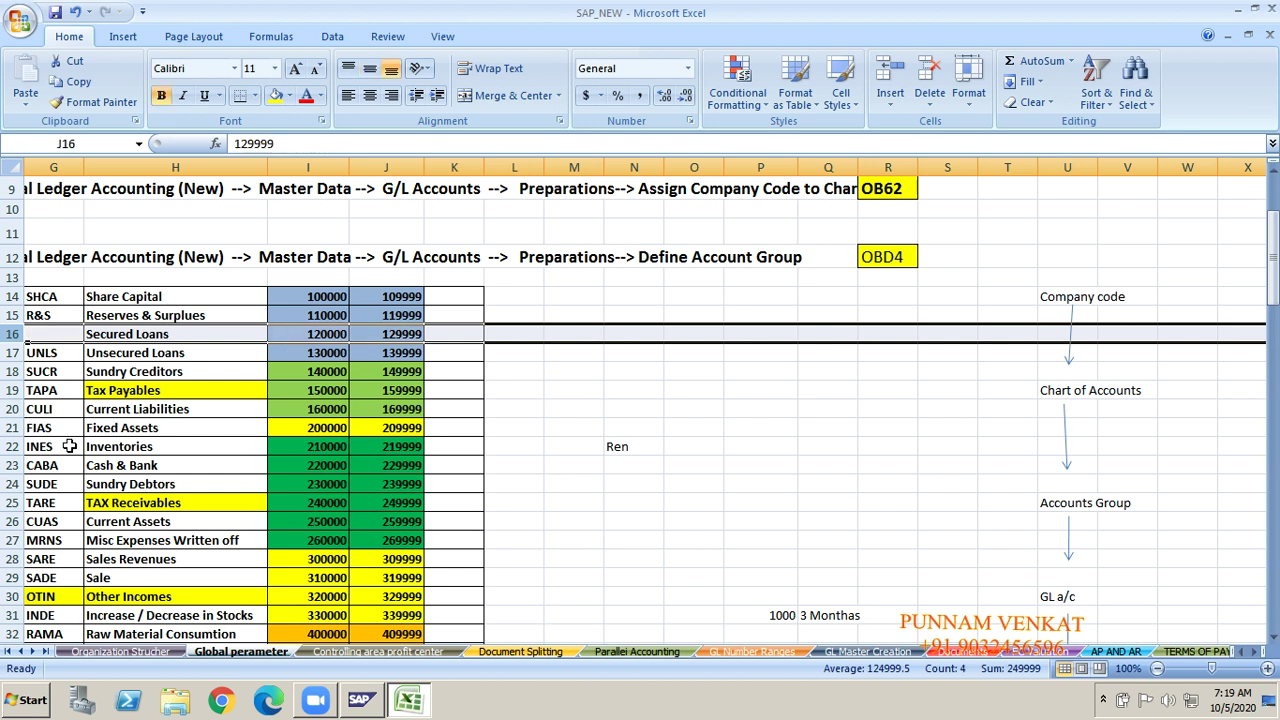
key("Down")
key("Down")
key("Down")
key("Down")
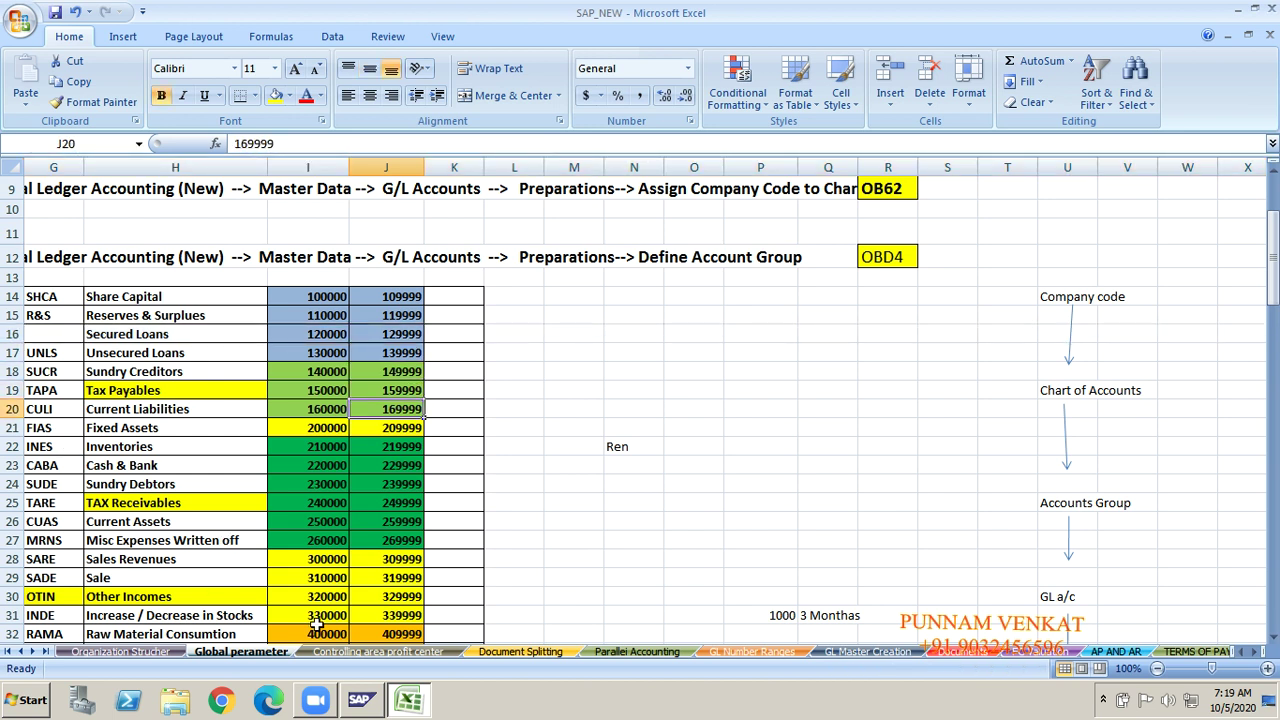
left_click(616, 446)
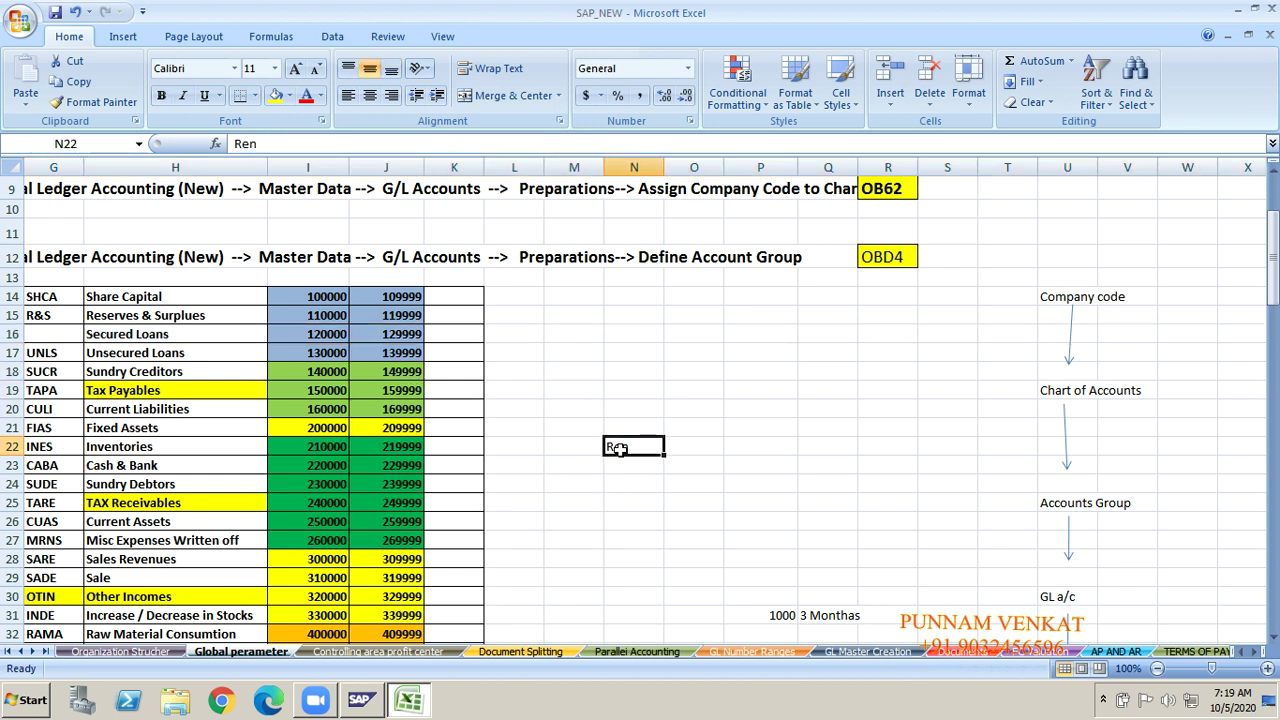
key("Delete")
Step: On GL Master Creation, clear FB50 from V36 and FB50L from X36
left_click(845, 652)
left_click(531, 463)
key("Right")
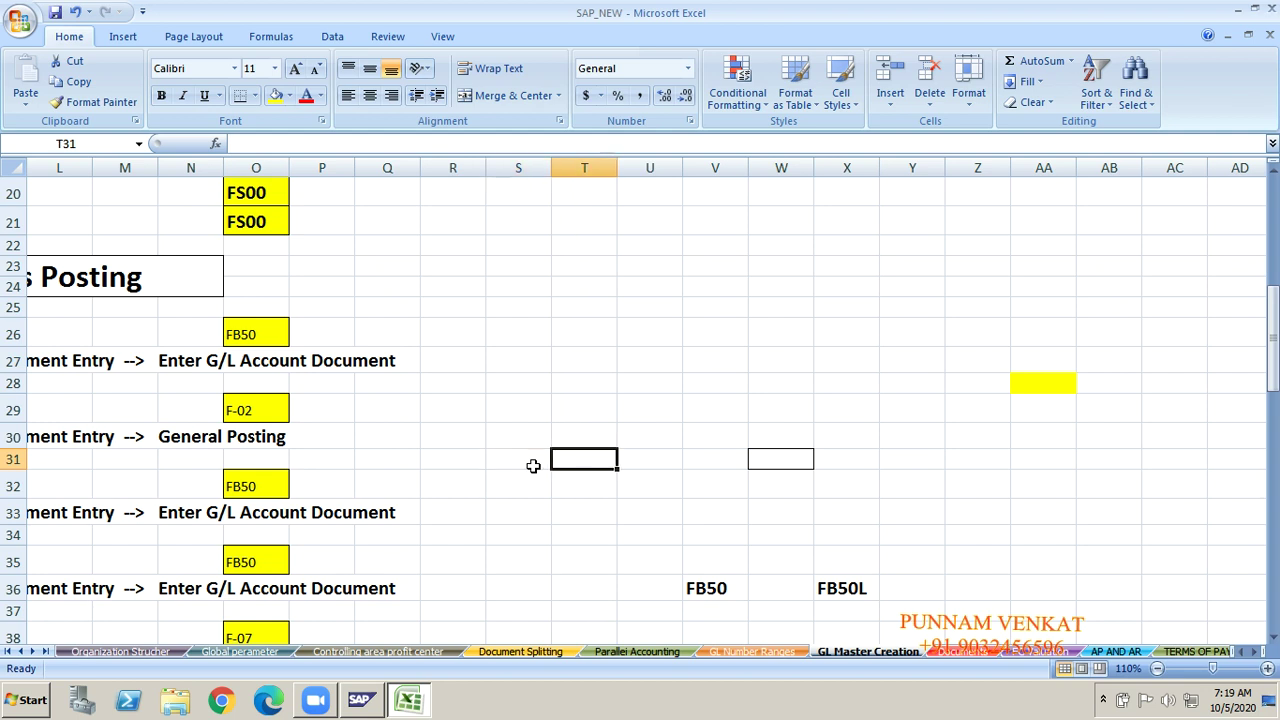
key("Right")
key("Right")
key("Down")
key("Down")
key("Down")
key("Down")
key("Down")
key("Delete")
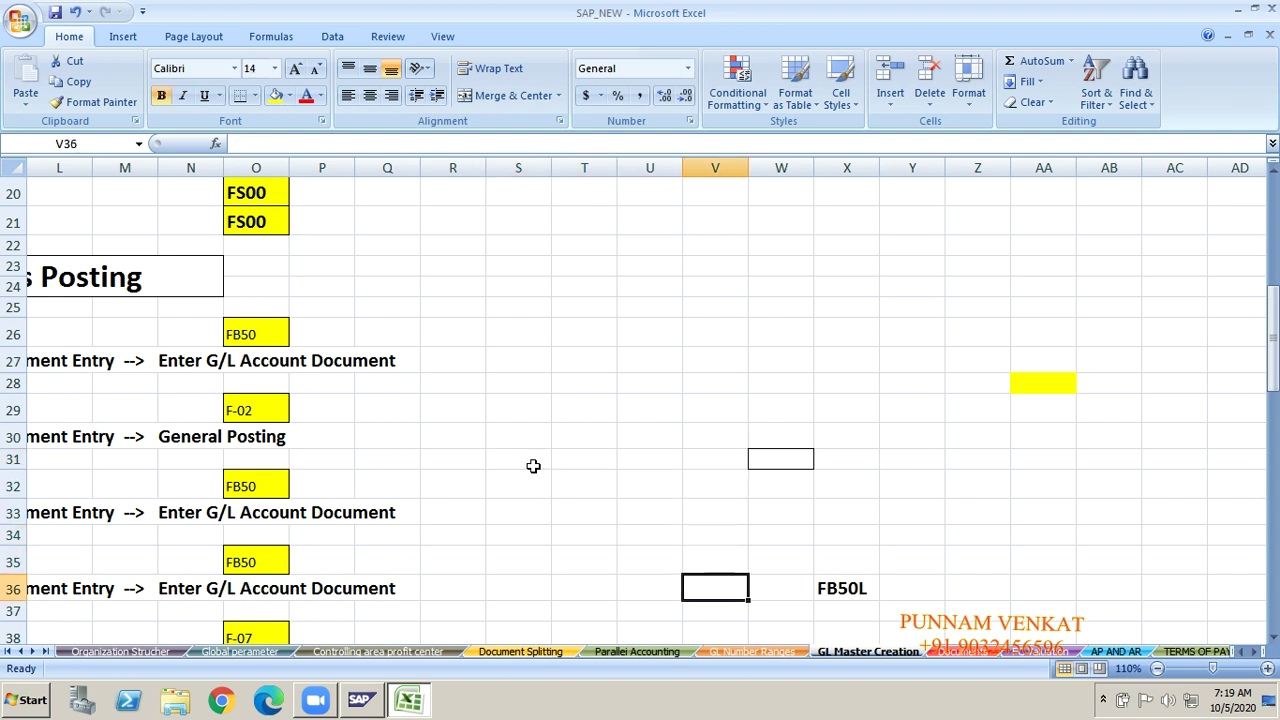
key("Right")
key("Right")
key("Delete")
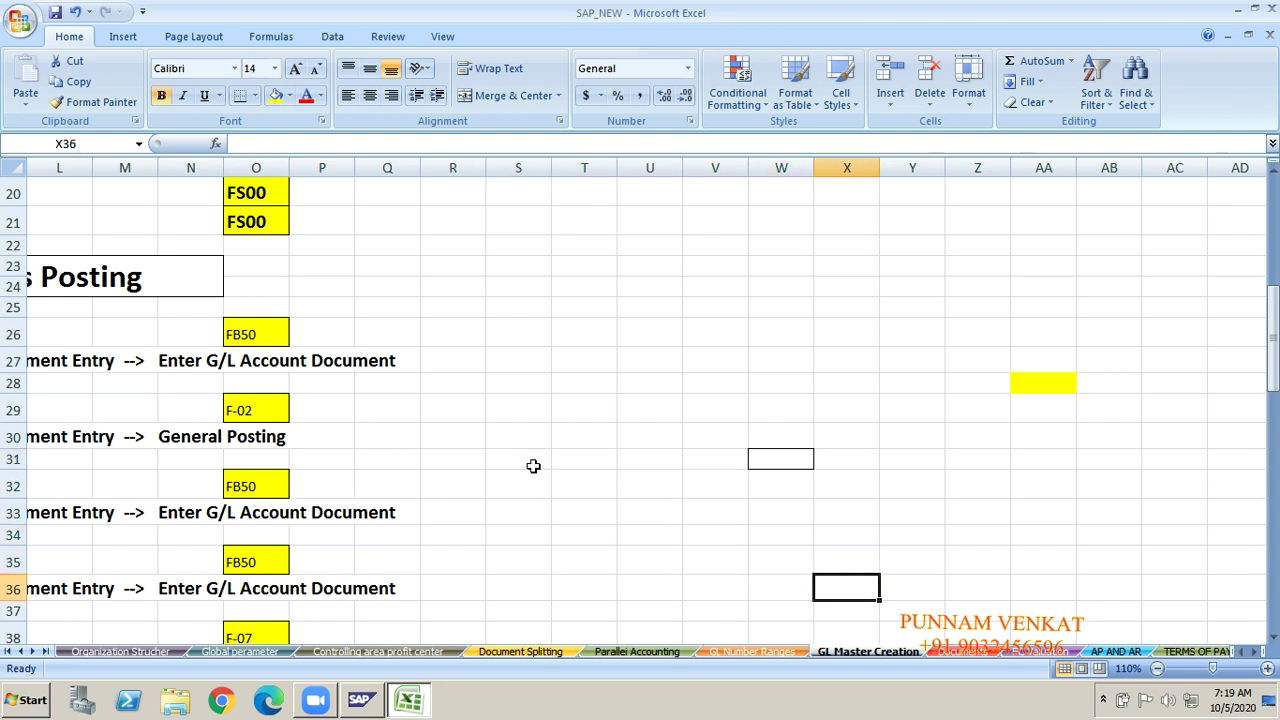
Step: Type 'Rent A/c Dr' in V27 and 'To Rent Payble A/c' in V28
key("Up")
key("Up")
key("Up")
key("Up")
key("Up")
key("Up")
key("Up")
key("Up")
key("Up")
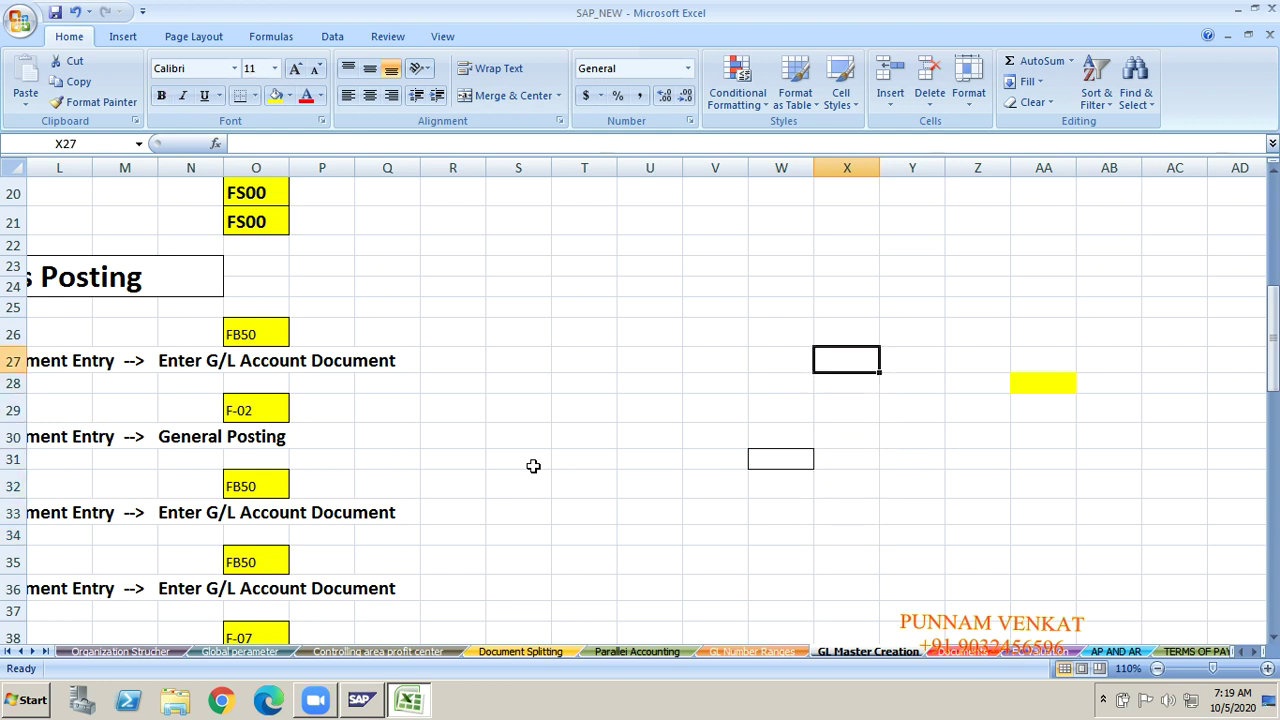
key("Left")
key("Left")
key("Left")
key("Right")
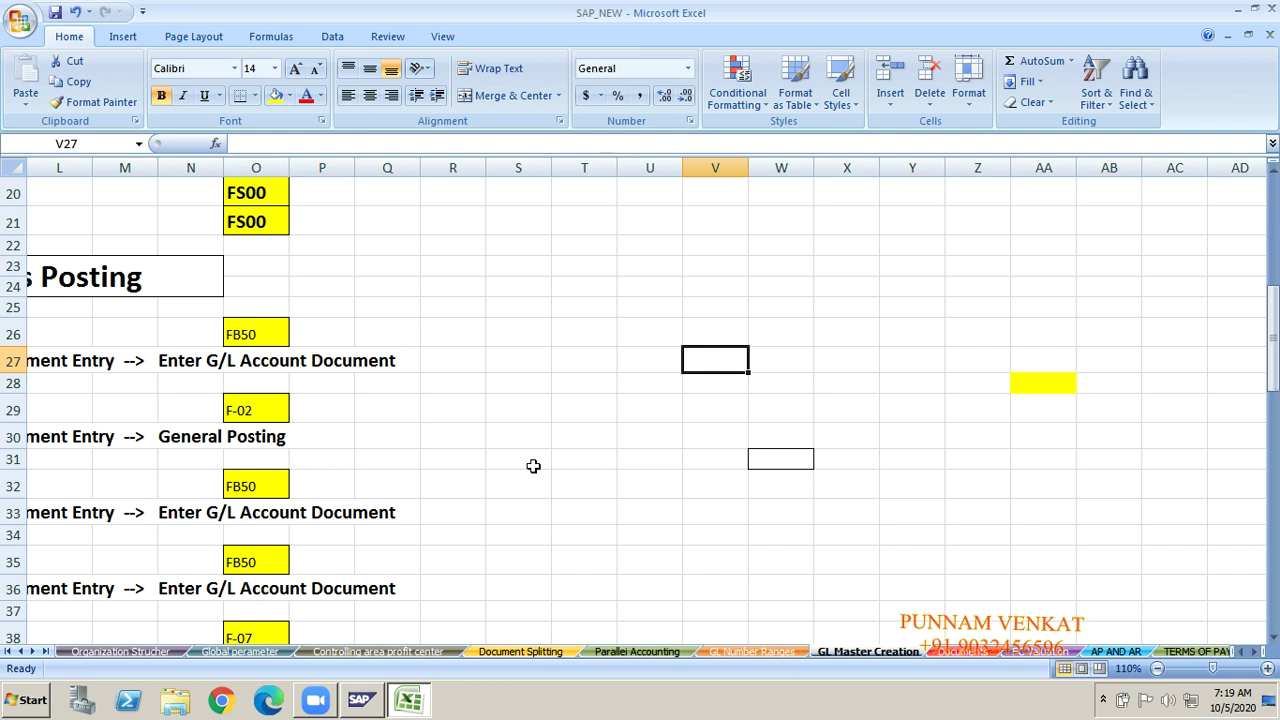
type("Rent")
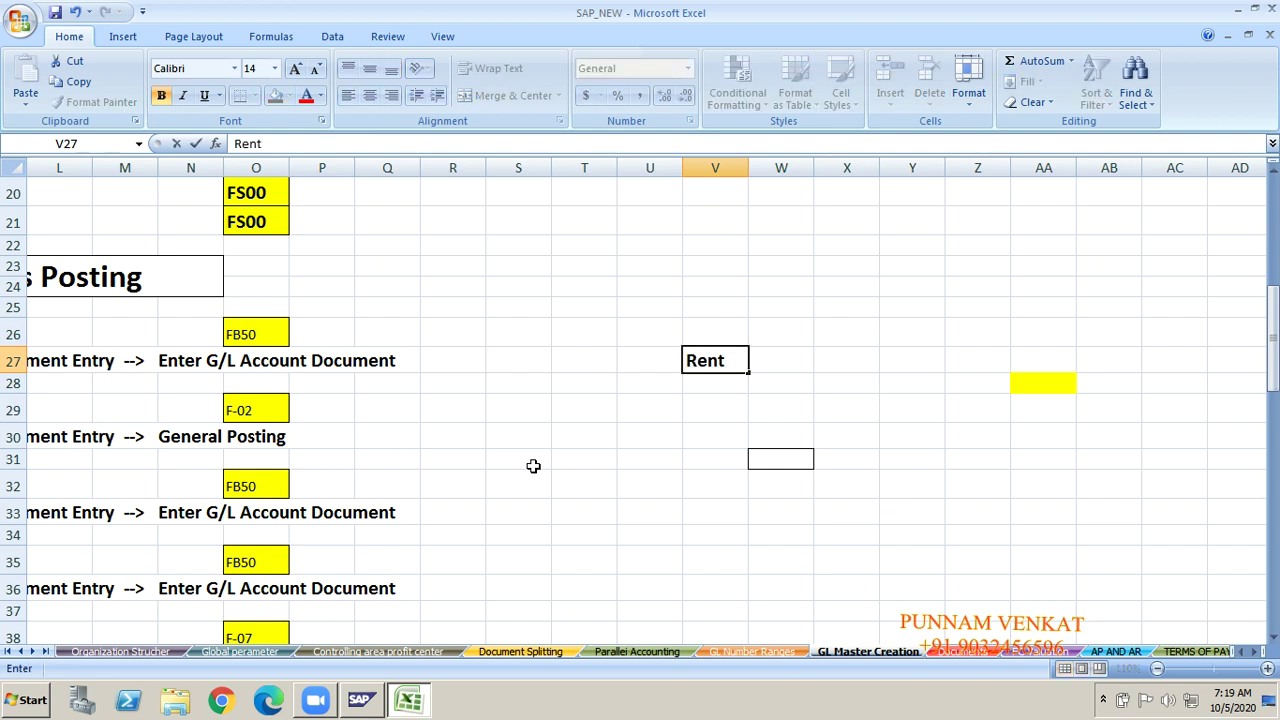
type(" A/c Dr")
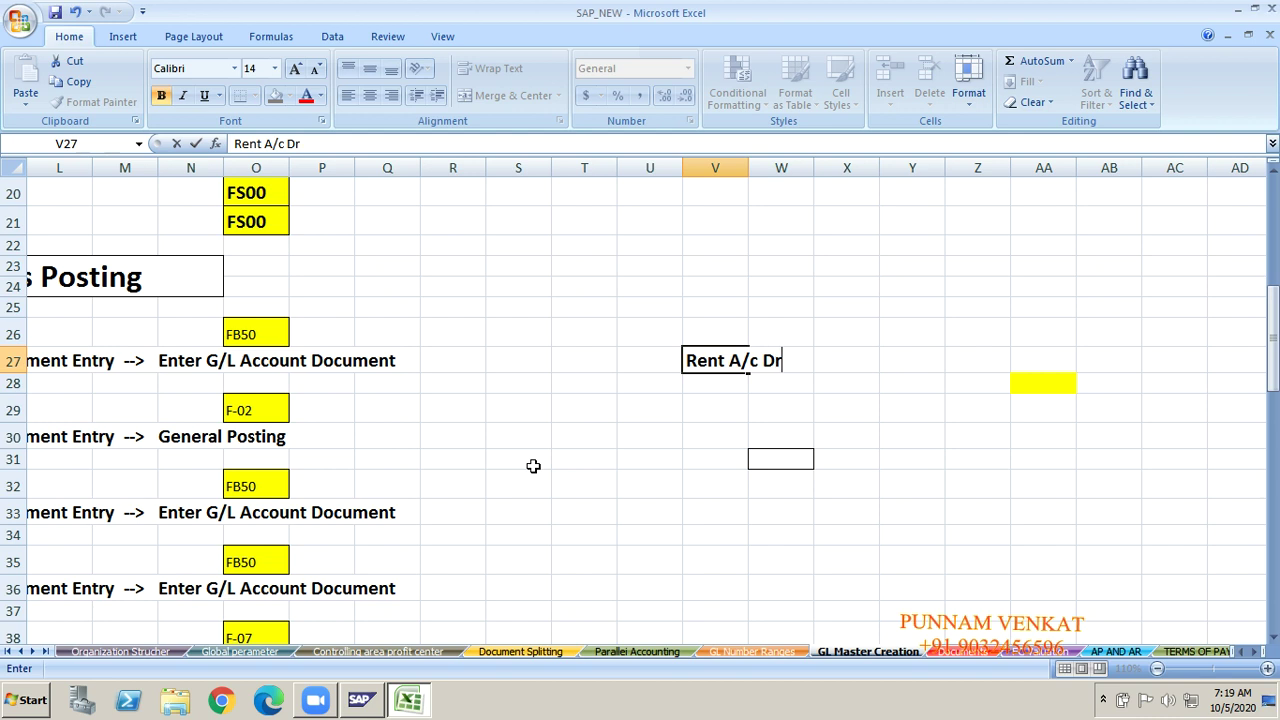
key("Return")
type("To R")
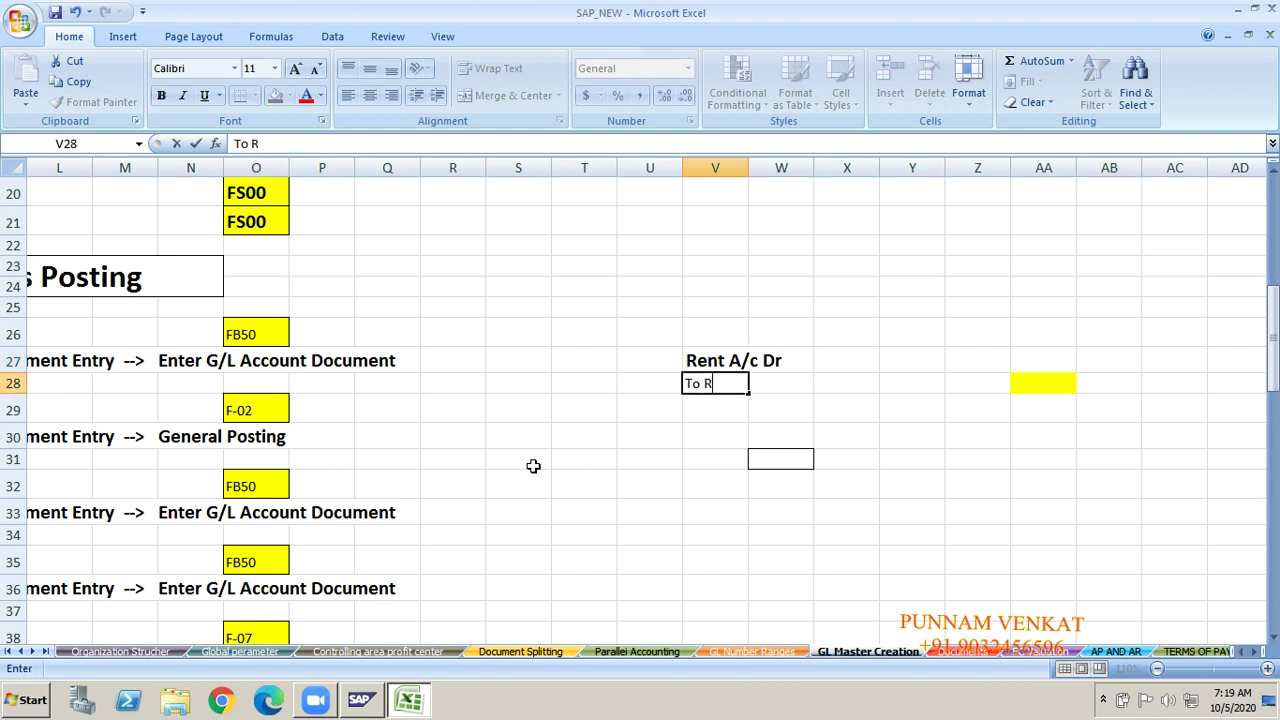
type("ent Payble A/c")
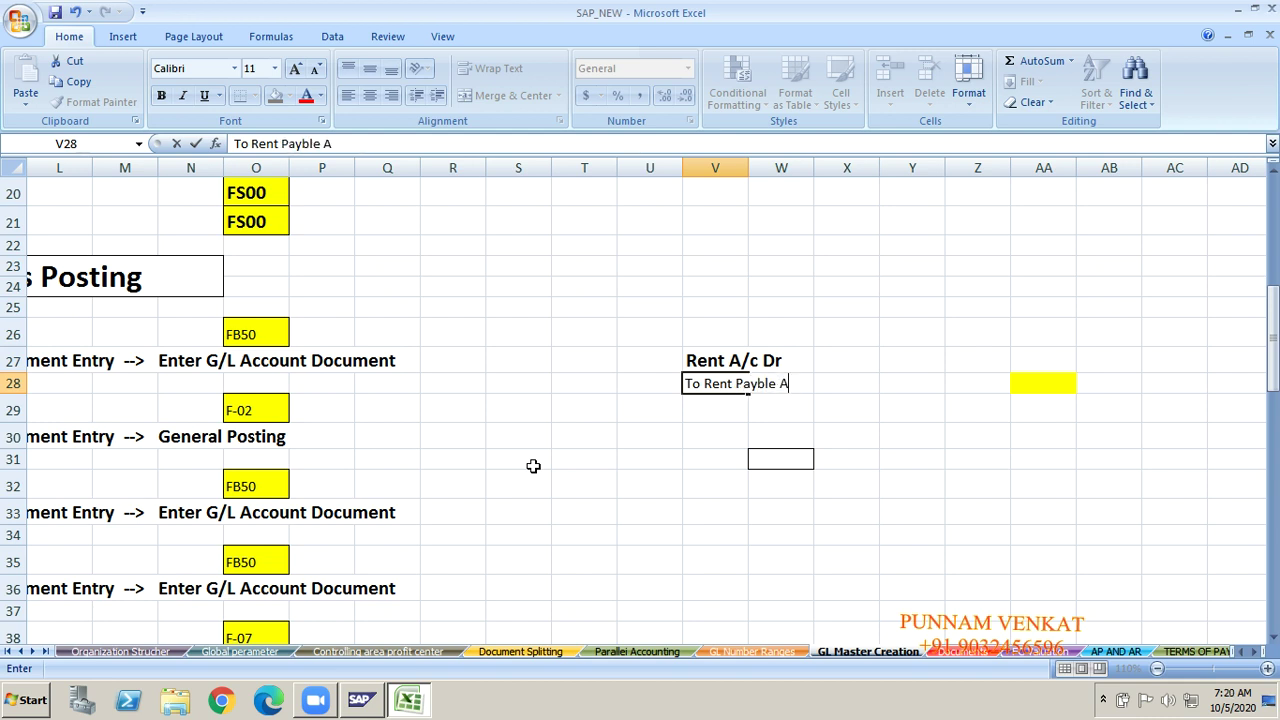
key("Return")
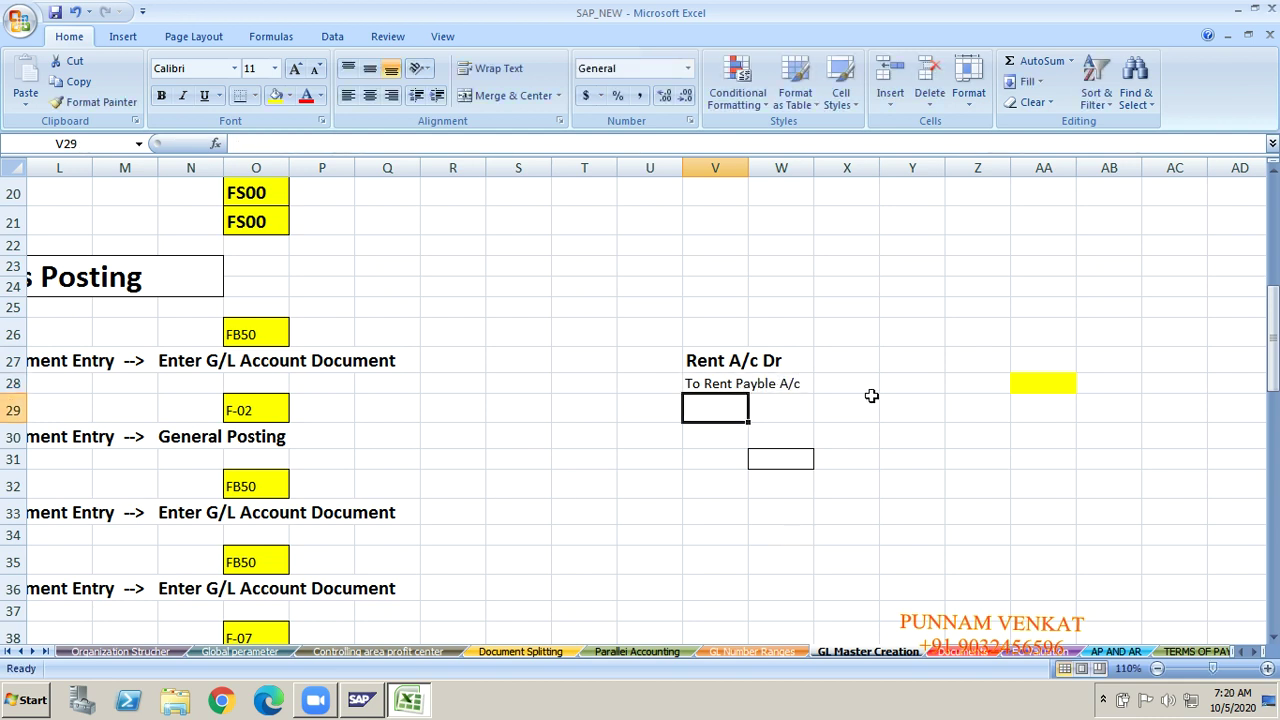
Step: Enter 10000 as the amount in Y27 and Y28
left_click(897, 361)
type("10000")
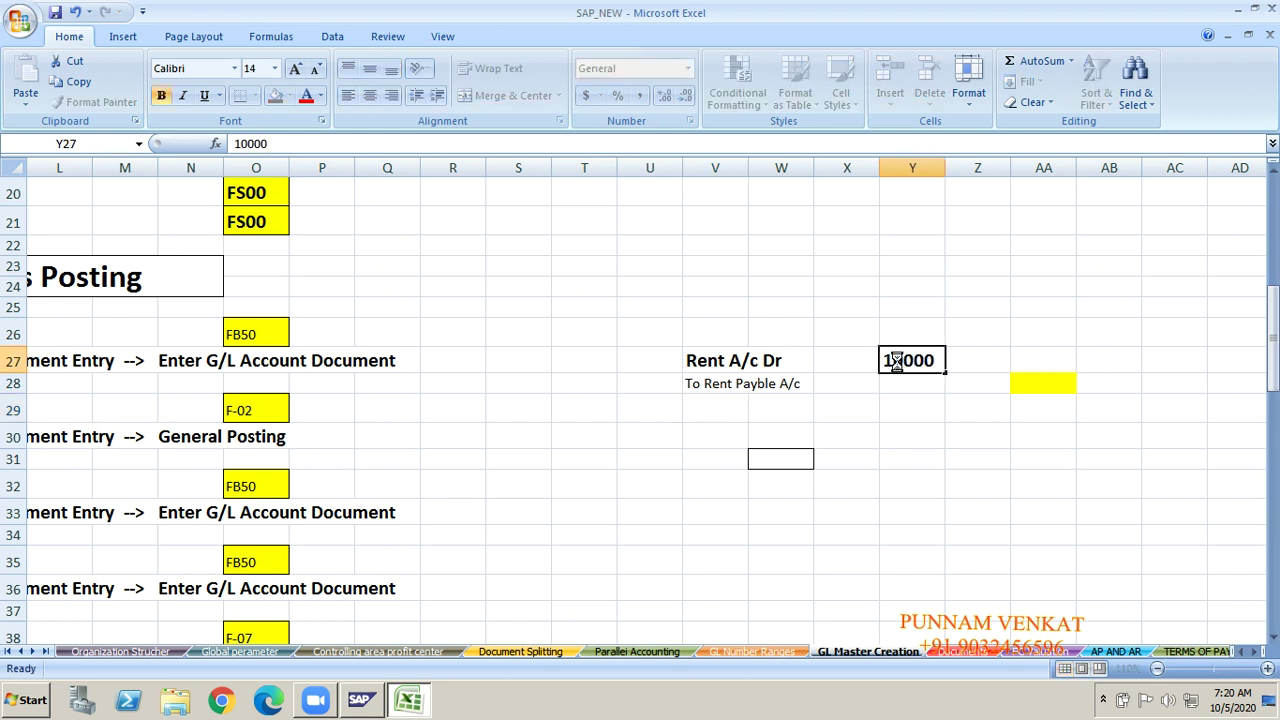
key("Return")
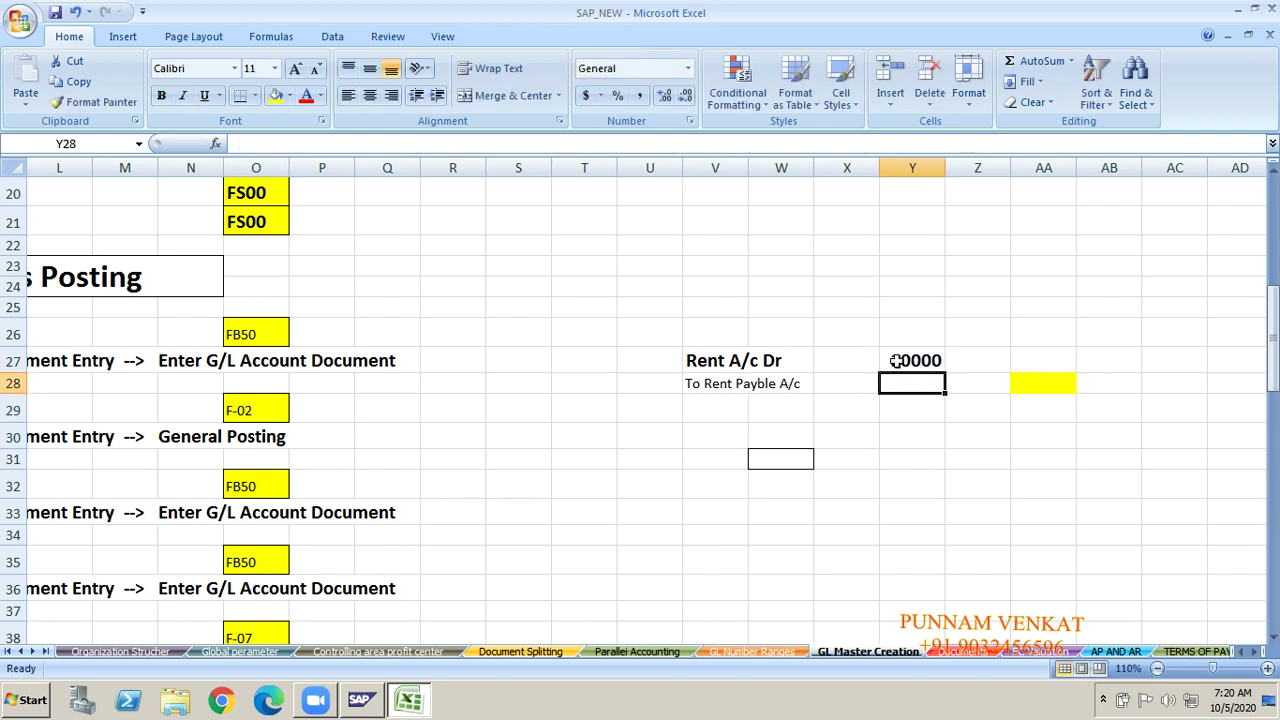
type("10000")
key("Return")
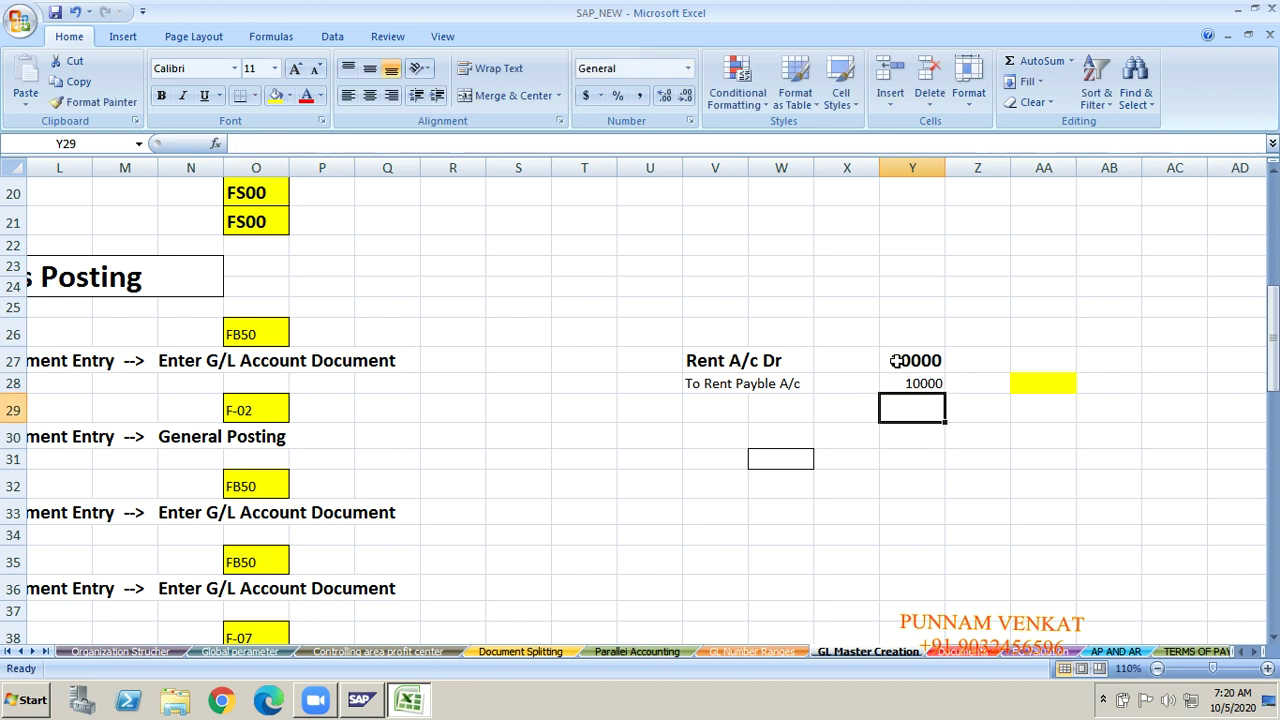
left_click(780, 457)
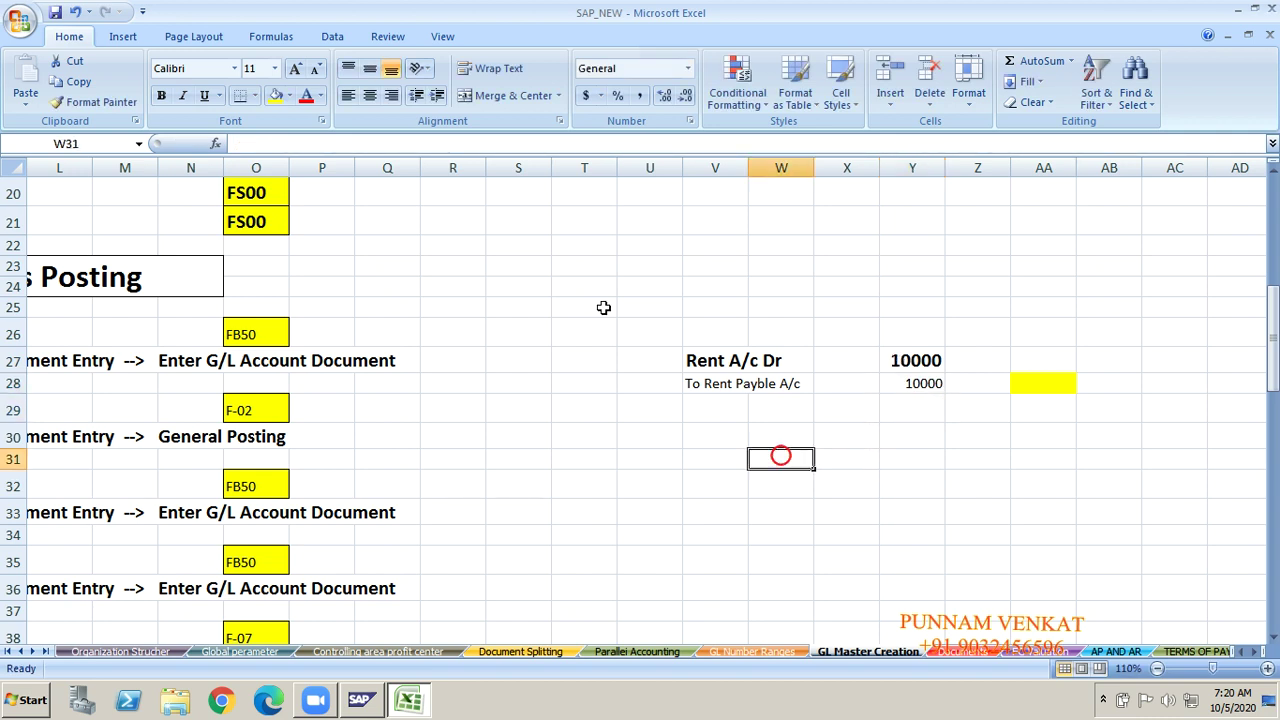
left_click(256, 96)
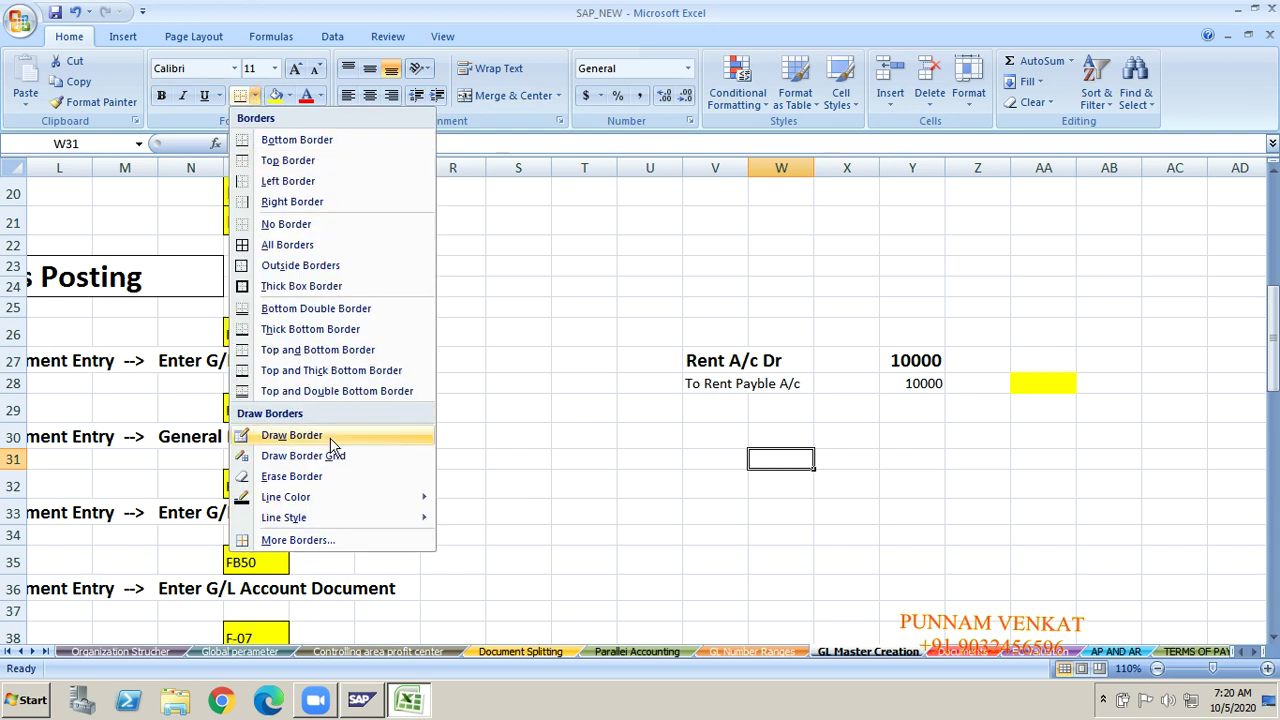
left_click(277, 224)
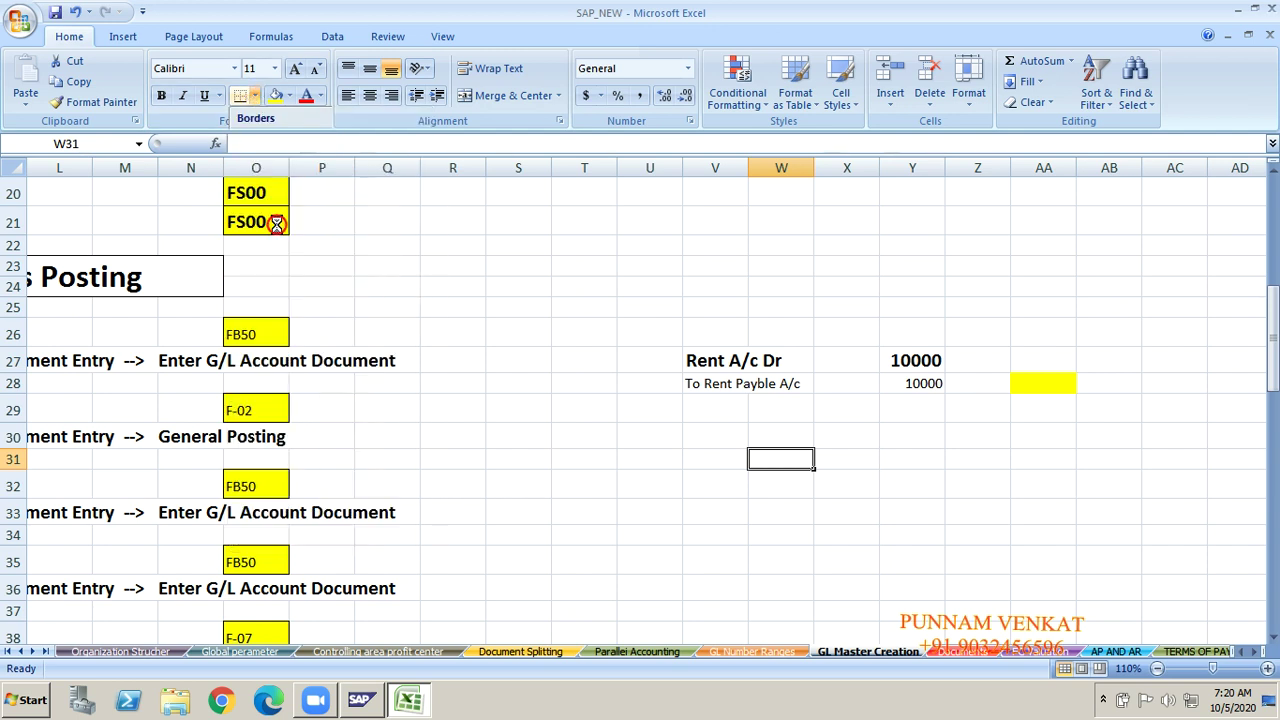
left_click(697, 569)
left_click(703, 458)
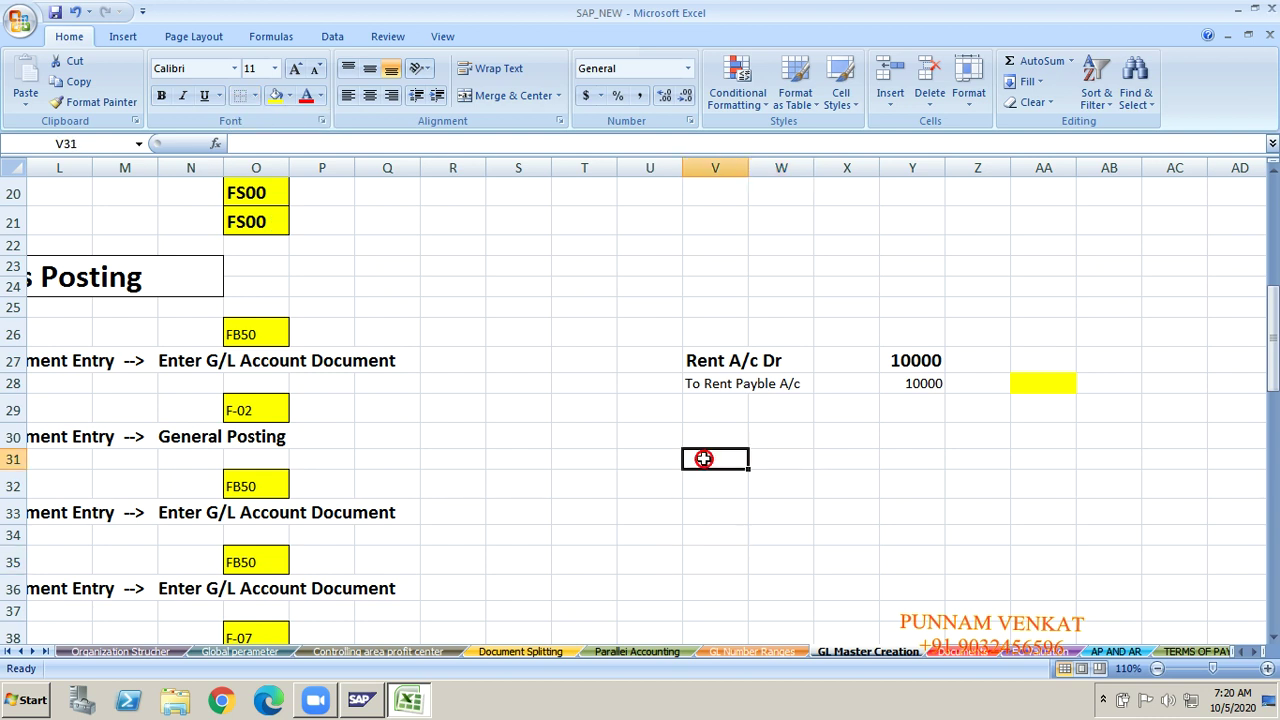
Step: Type 'Rent Payble A/c Dr' and 'To Cah' in V31:V32, with 10000 in Y31 and Y32
type("Rent")
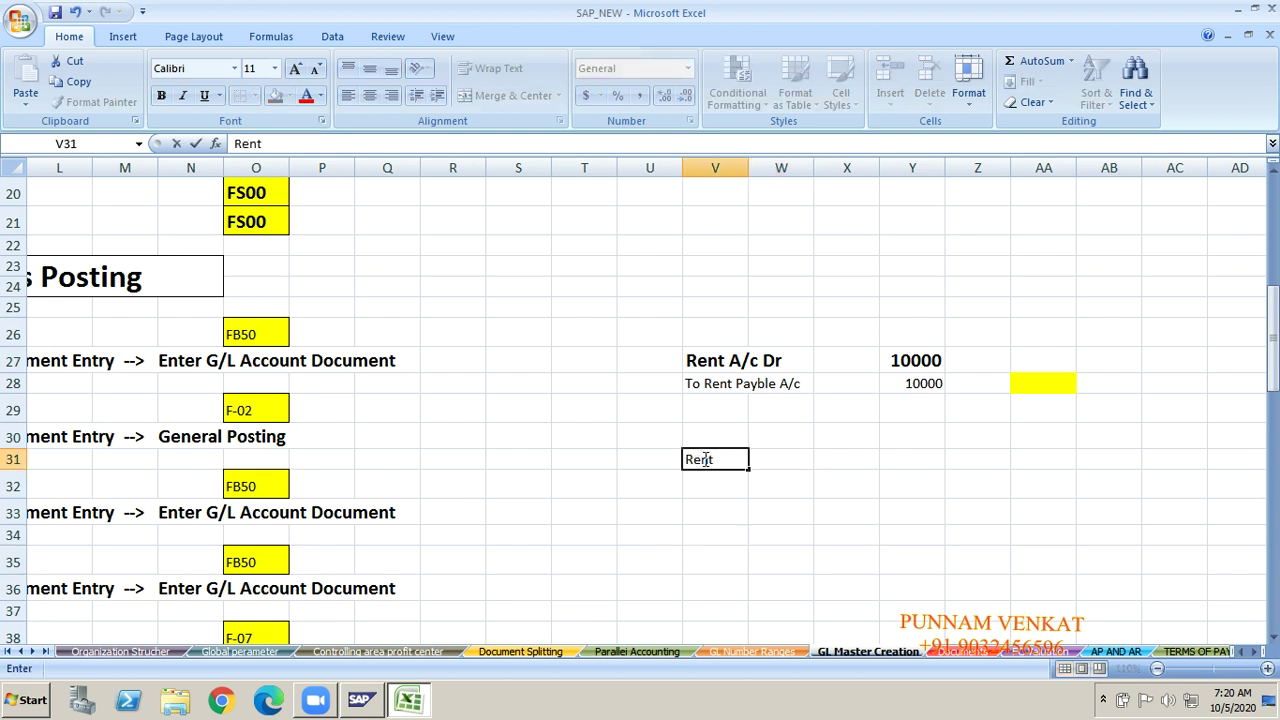
type(" Payble A/c Dr")
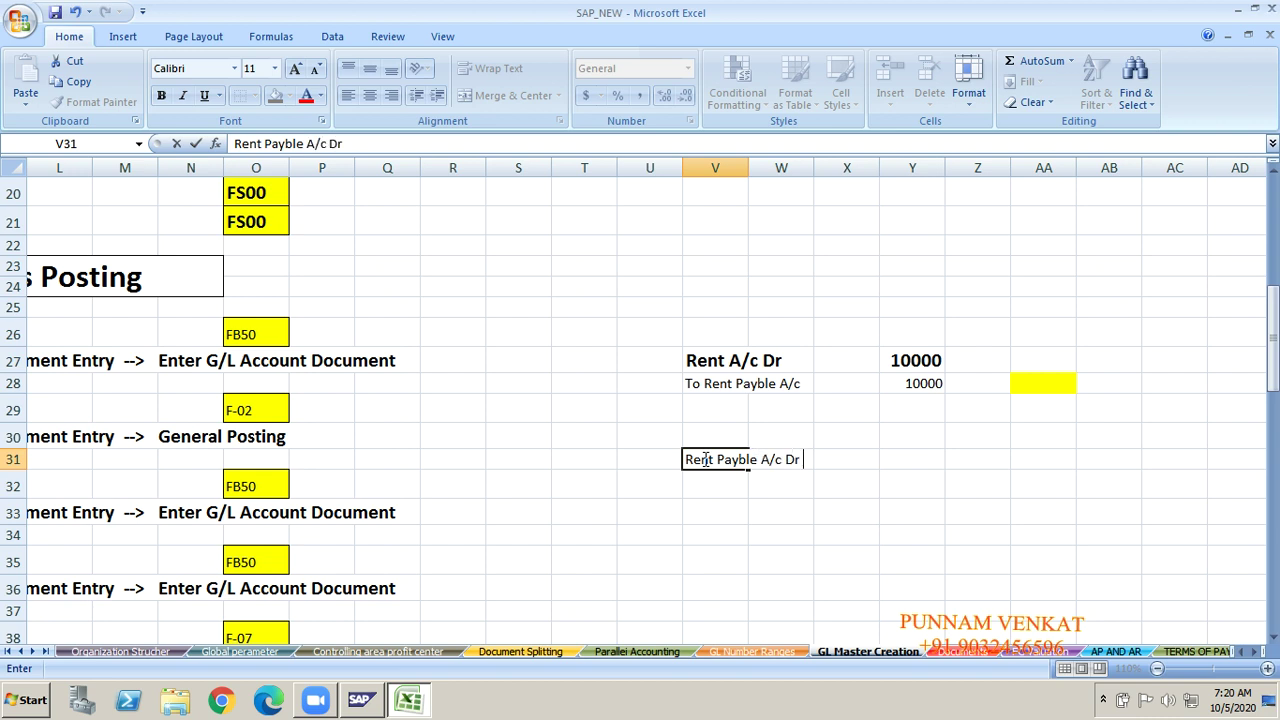
key("Return")
type("T")
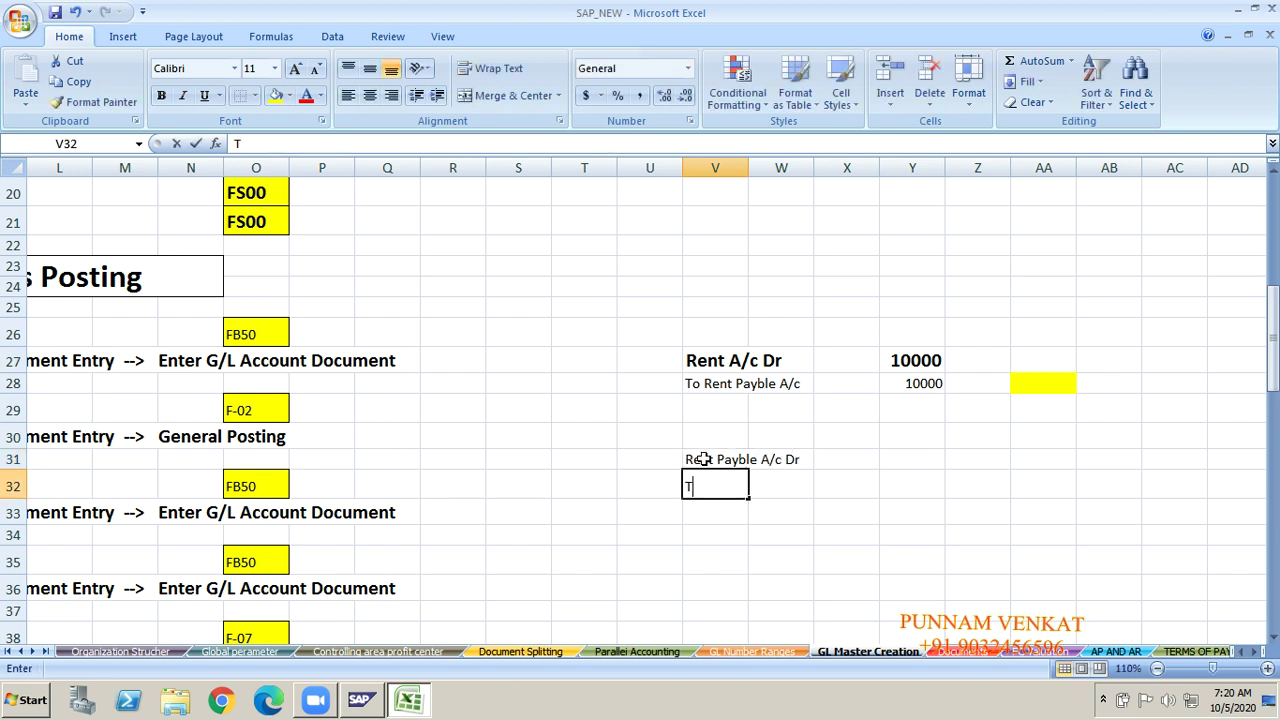
type("o Cah")
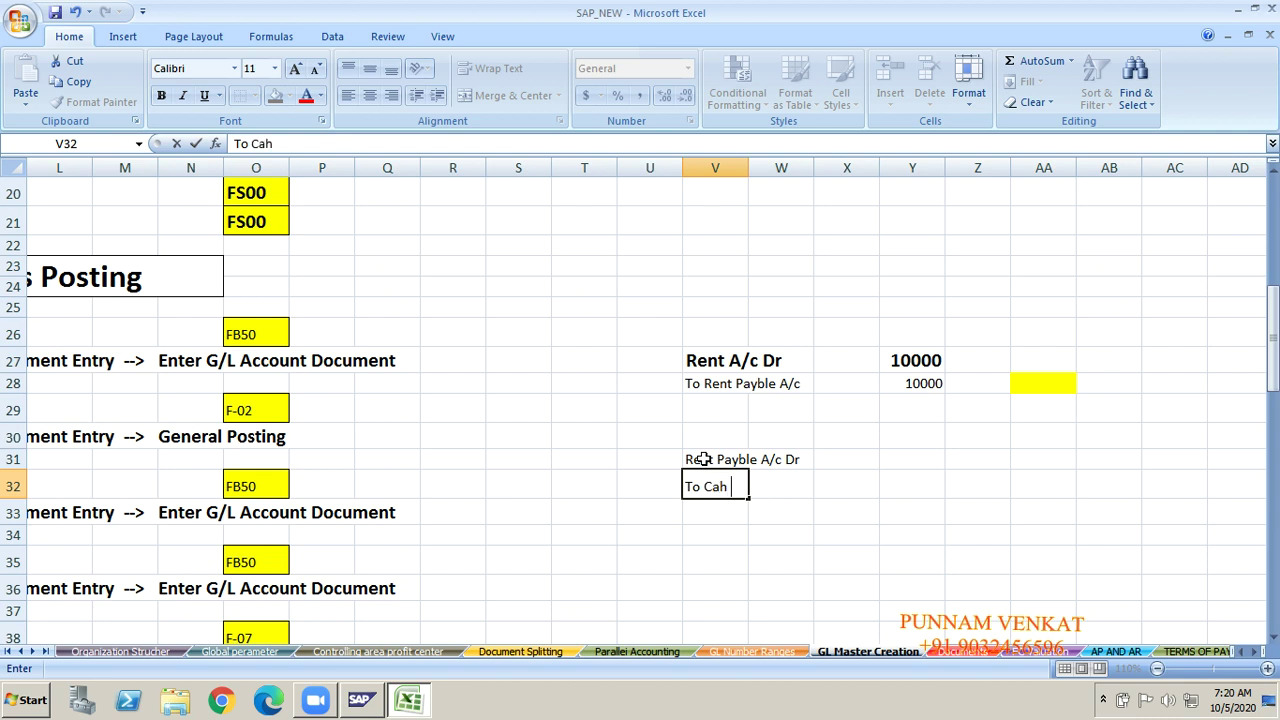
key("Tab")
key("Tab")
key("Tab")
key("Up")
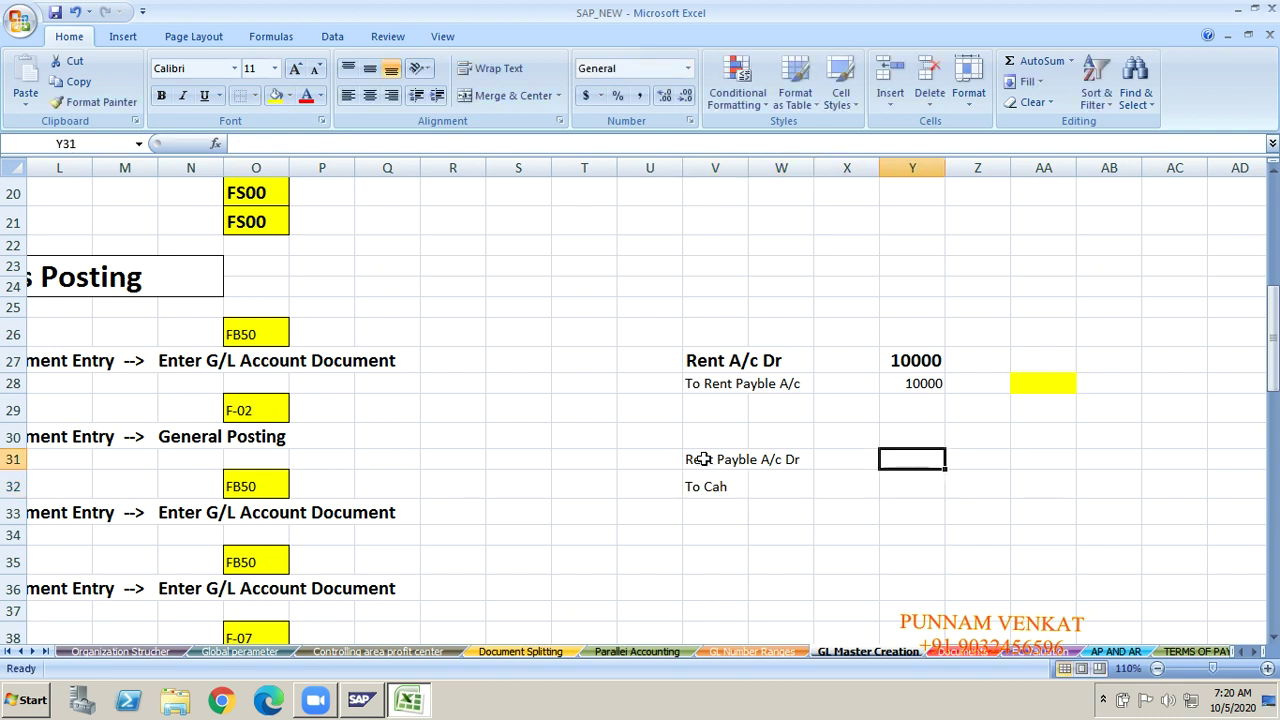
type("10000]")
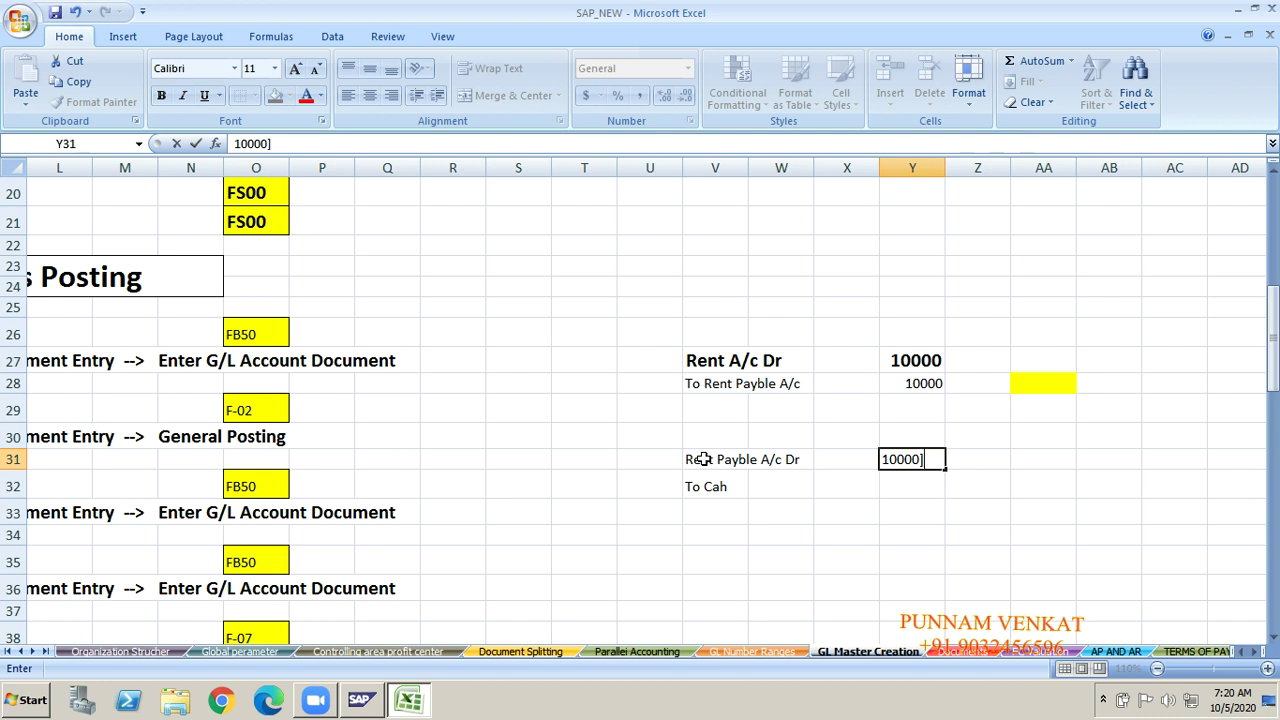
key("BackSpace")
key("Return")
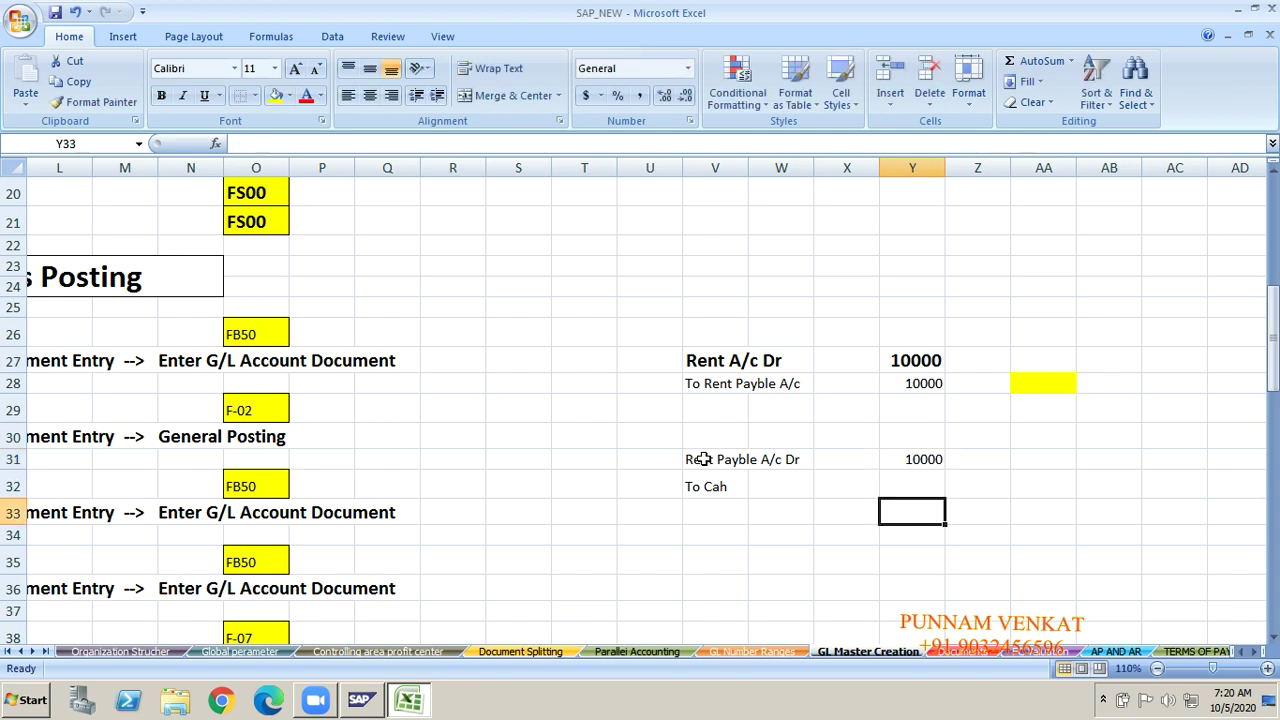
type("10000")
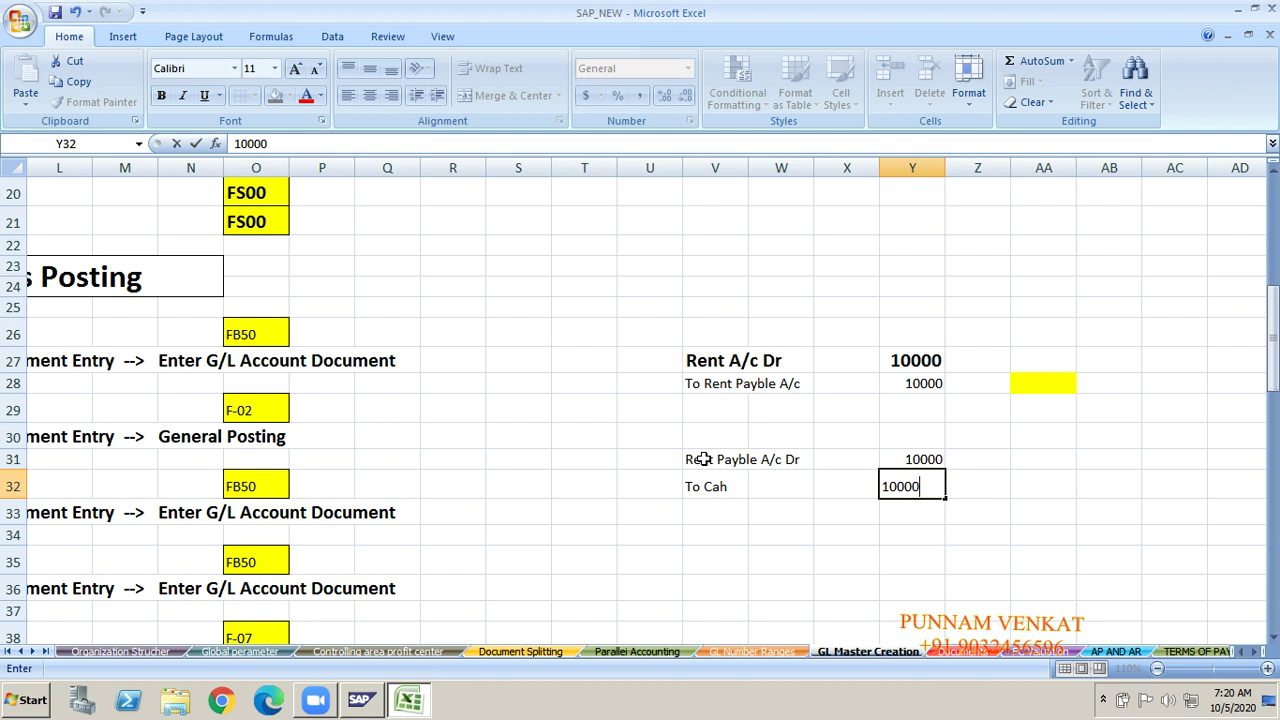
key("Return")
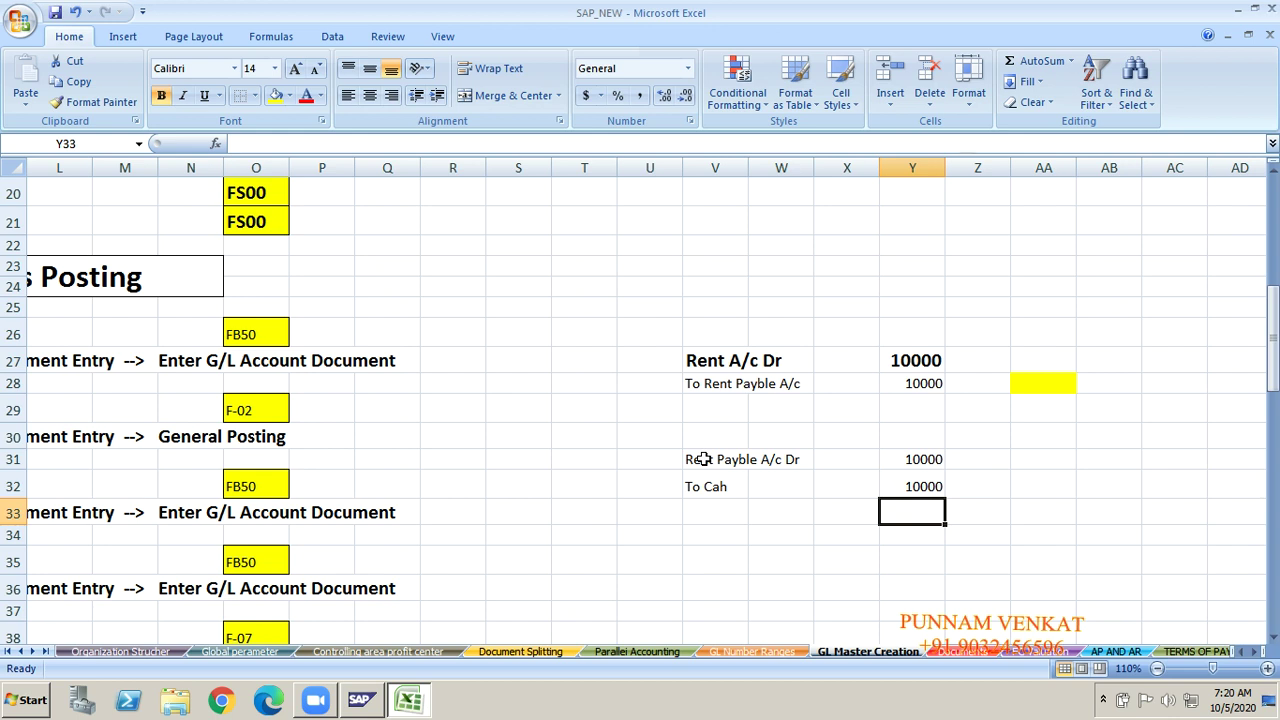
left_click(724, 392)
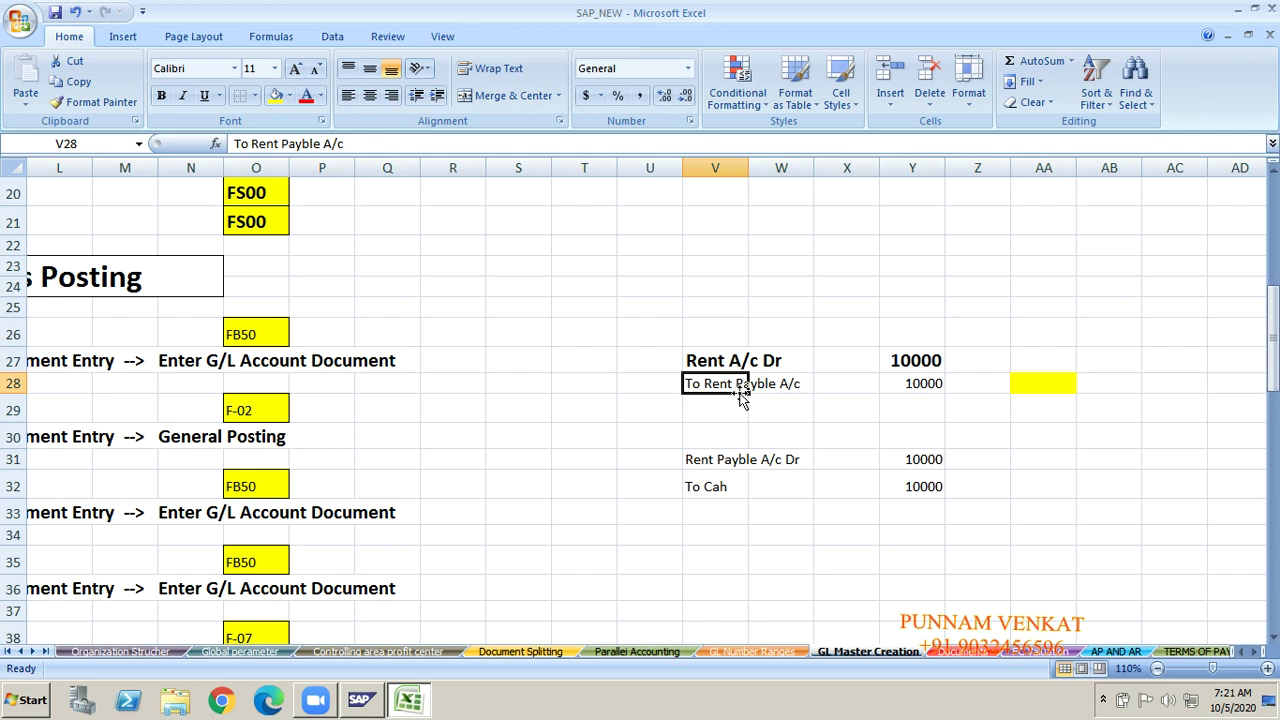
Step: Date the rent entry 01.04.2020 and the rent payment entry 05.04.2020 in column T
left_click(700, 459)
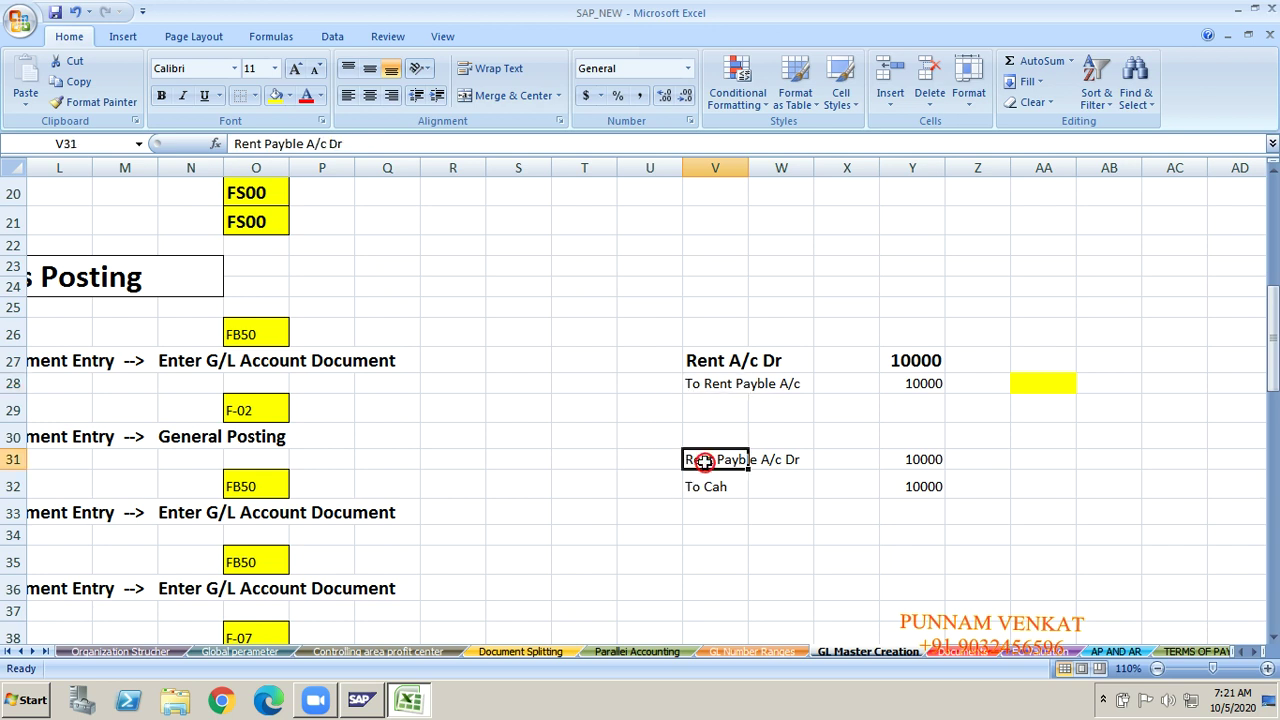
left_click(561, 369)
type("01")
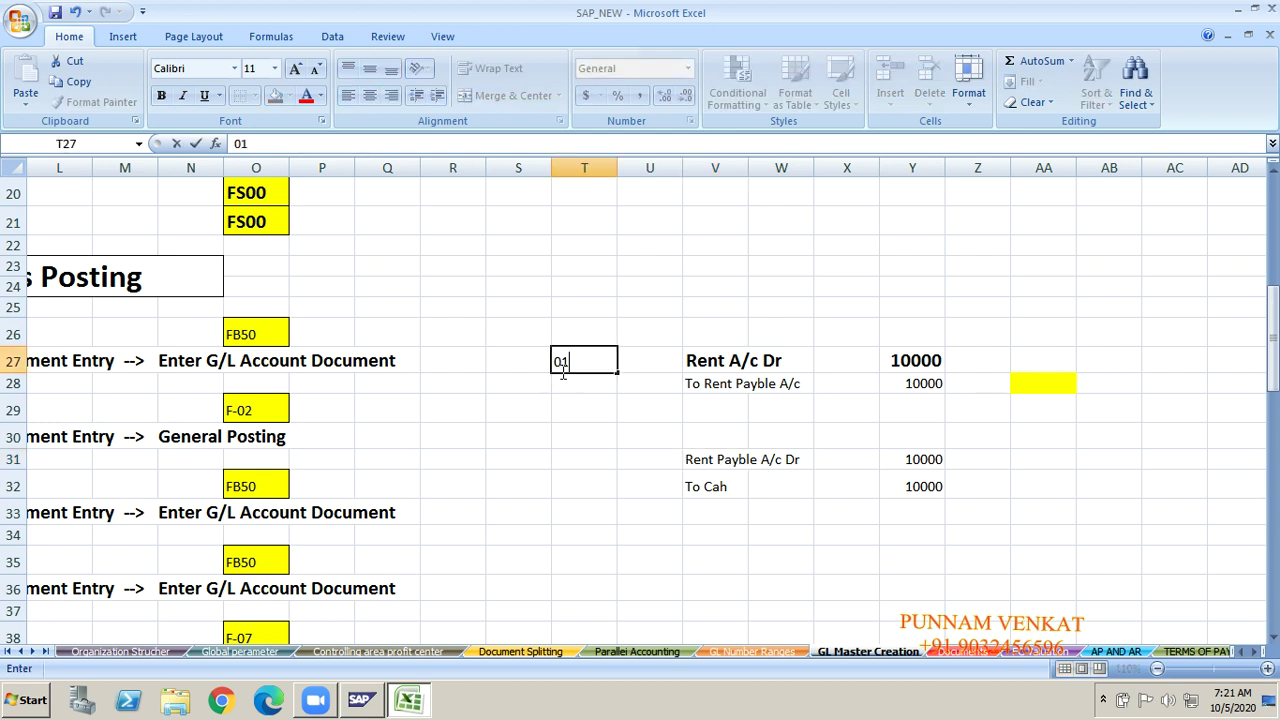
type(".04.2020")
key("Return")
key("Return")
key("Return")
key("Return")
key("Return")
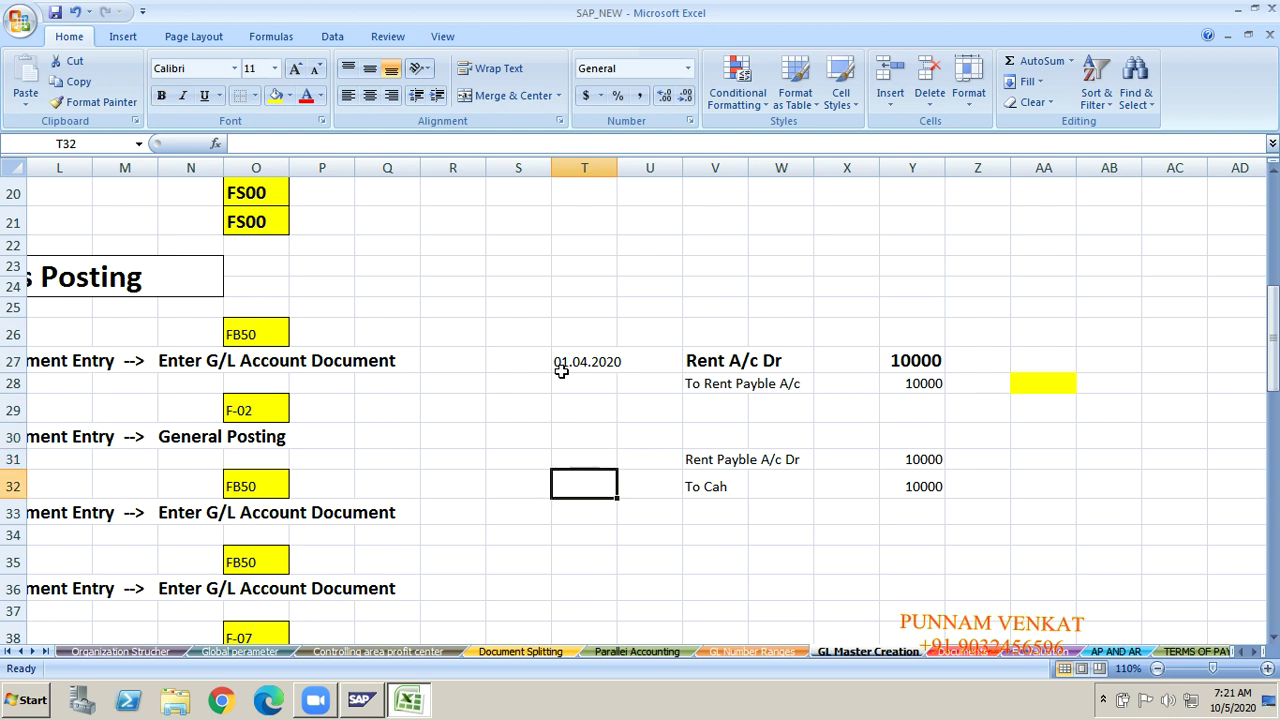
key("Up")
type("05")
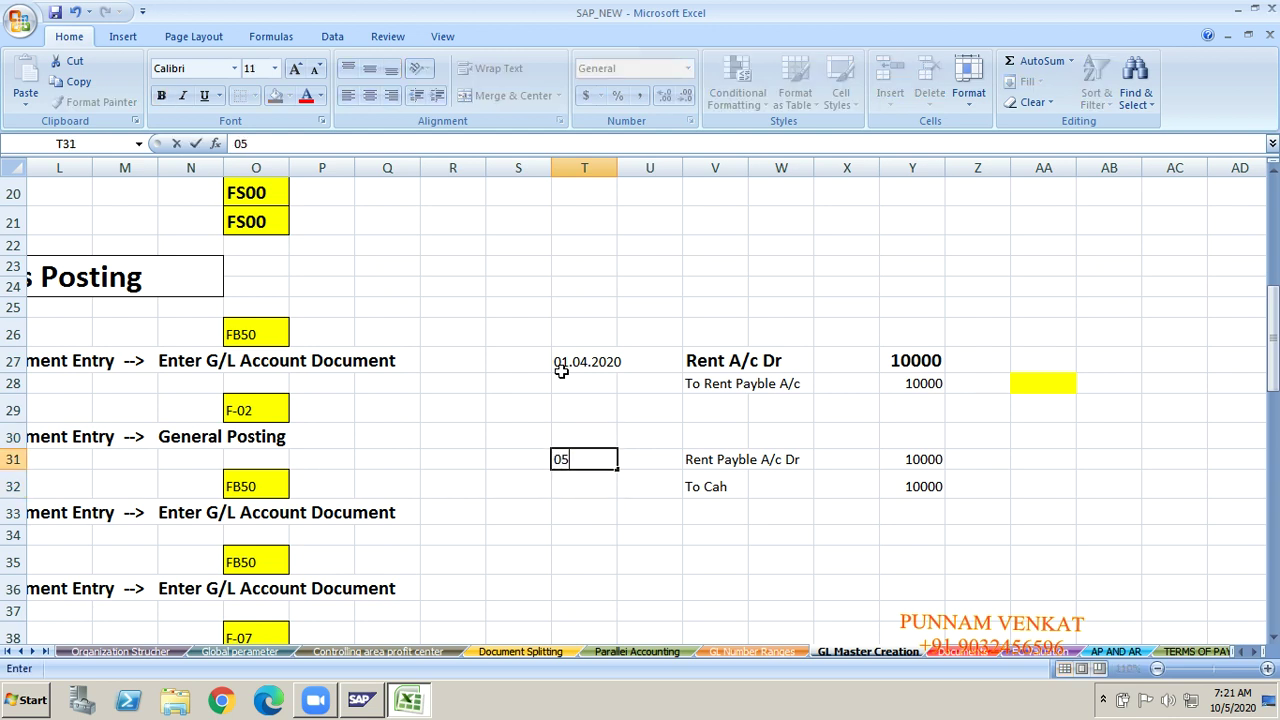
type(".04.2020")
key("ctrl+Return")
key("Return")
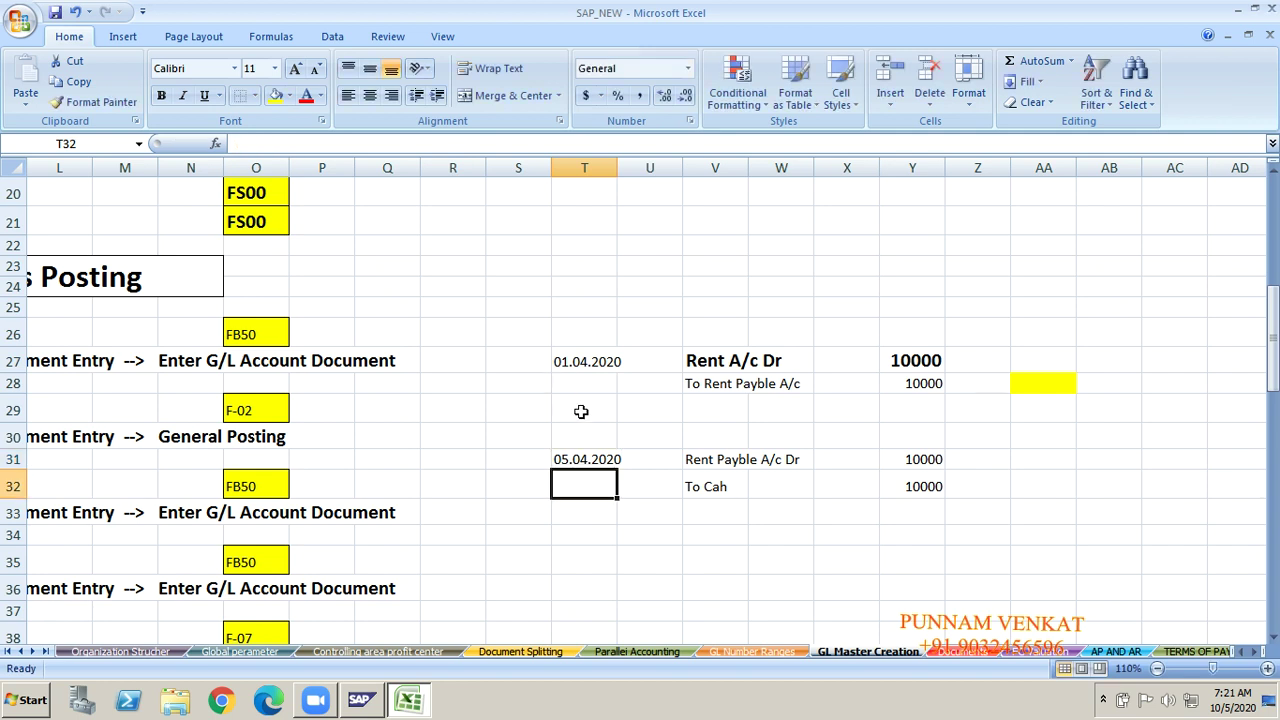
Step: Highlight the rent accrual and rent payment entries to review their lines and amounts
left_click(577, 365)
key("shift+Right")
key("shift+Right")
key("shift+Right")
key("shift+Right")
key("shift+Right")
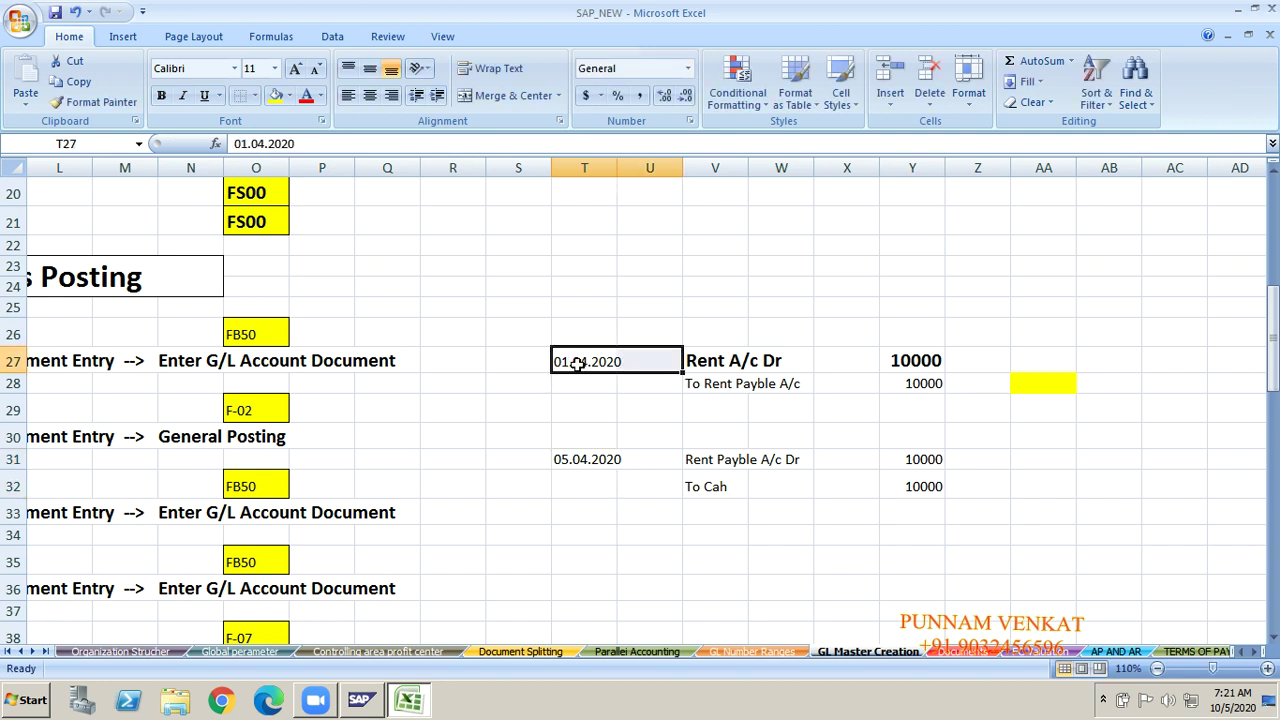
key("shift+Down")
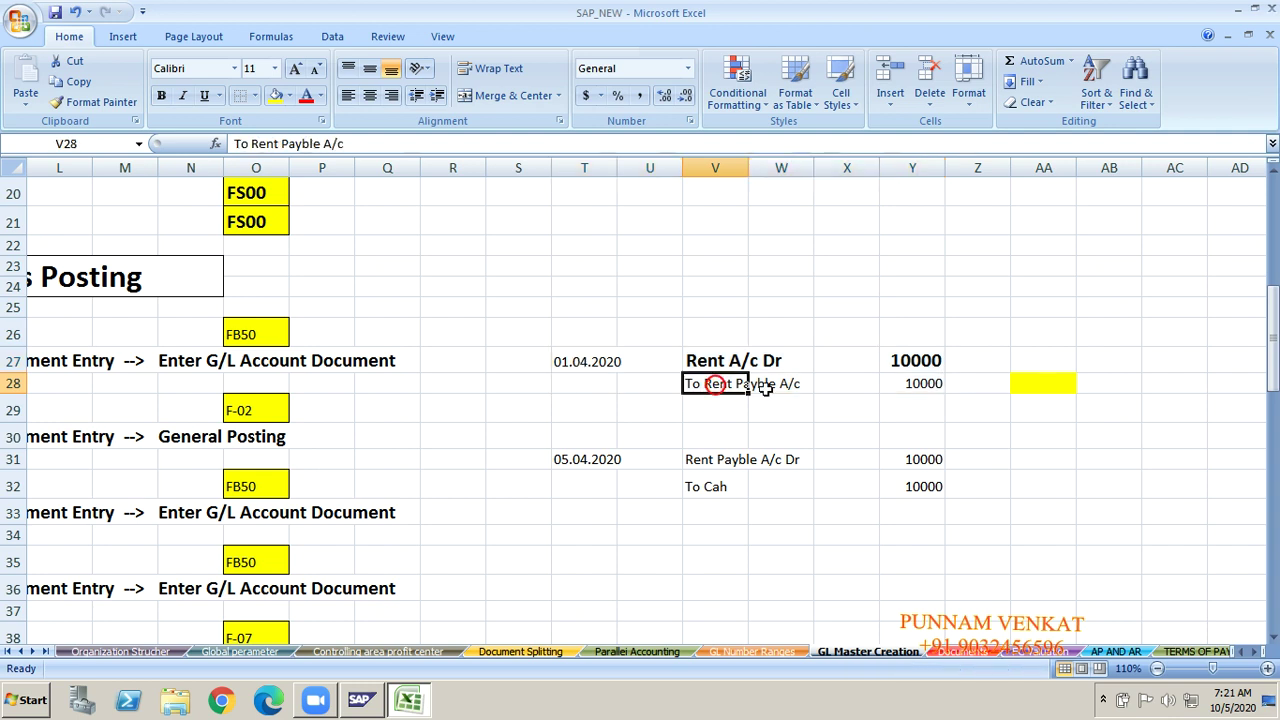
left_click(712, 385)
left_click(897, 360)
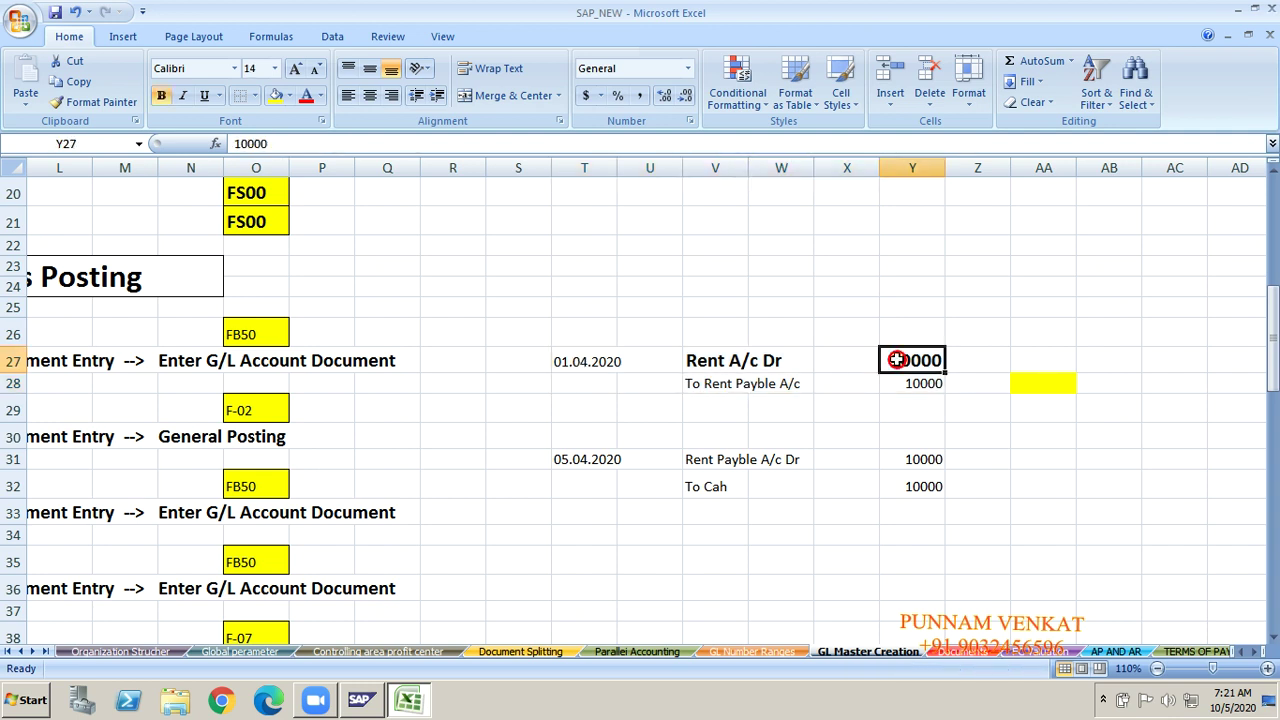
left_click(570, 456)
key("shift+Right")
key("shift+Right")
key("shift+Right")
key("shift+Right")
key("shift+Right")
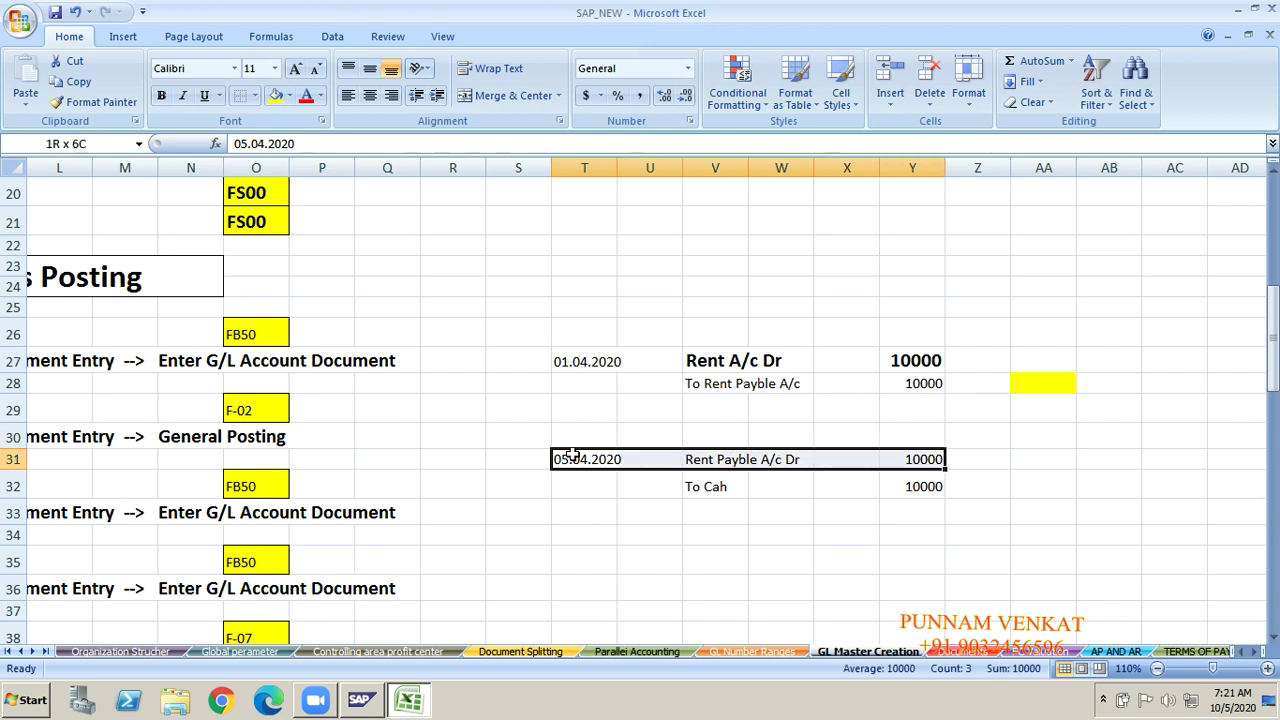
key("shift+Down")
key("shift+Down")
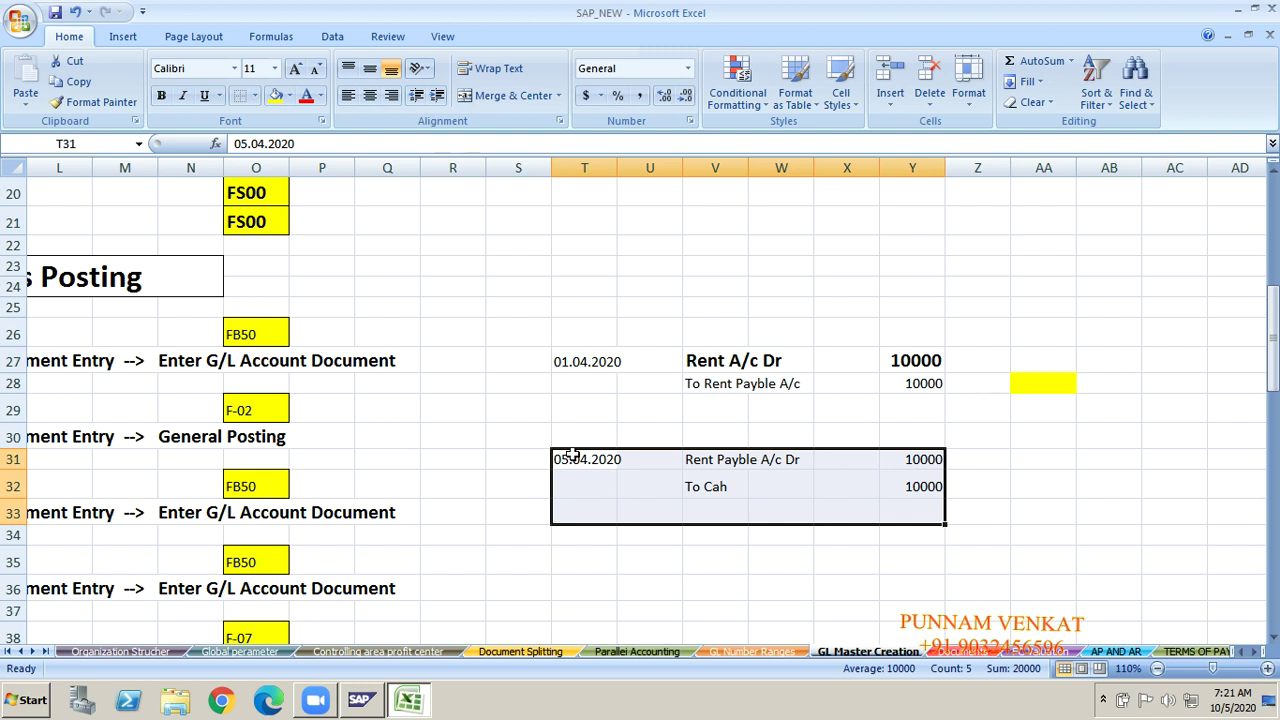
left_click(713, 389)
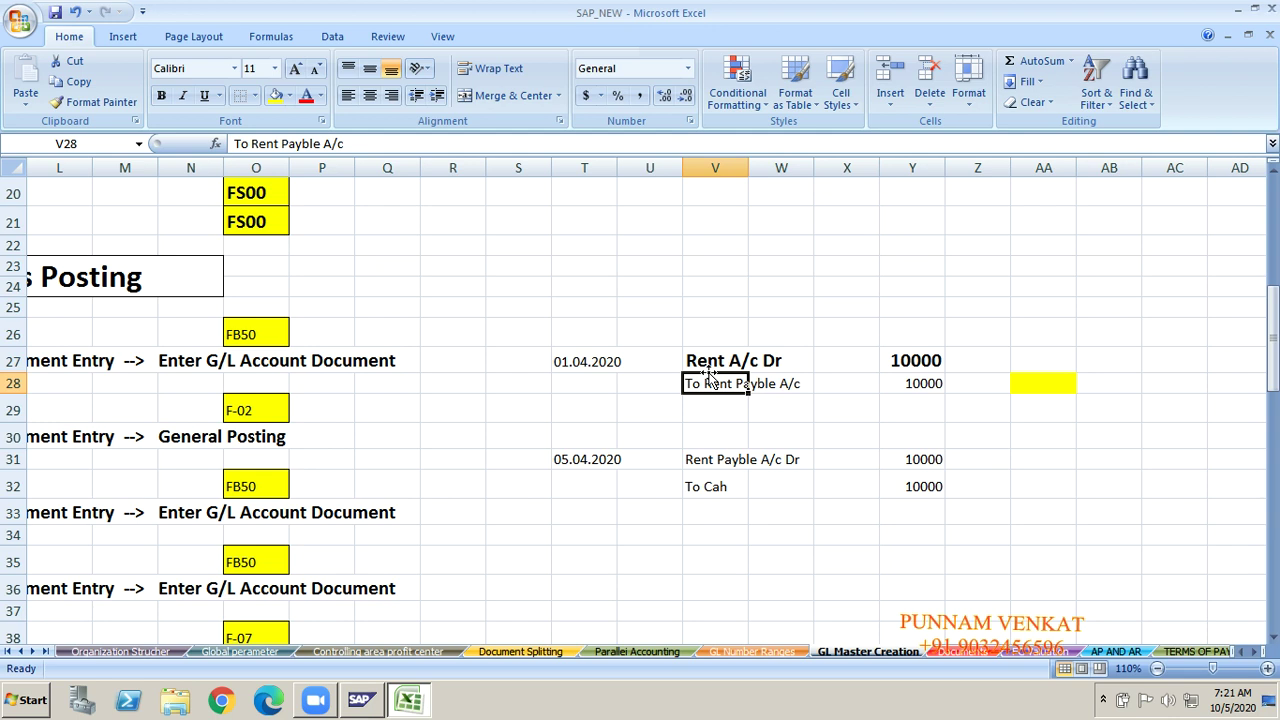
left_click(564, 606)
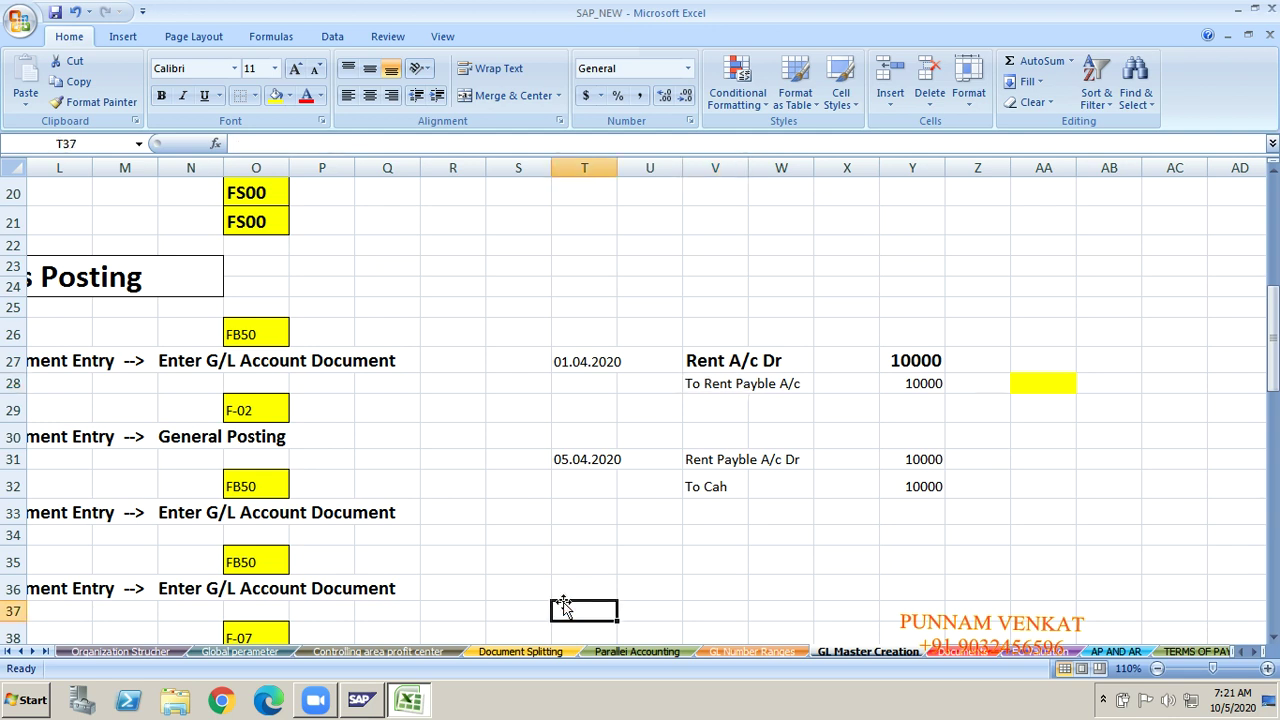
Step: Type 'Commision Receivale A/c' in V36 and 'To Commision Received' in V37
key("Down")
scroll(564, 606, "down", 1)
scroll(563, 602, "down", 1)
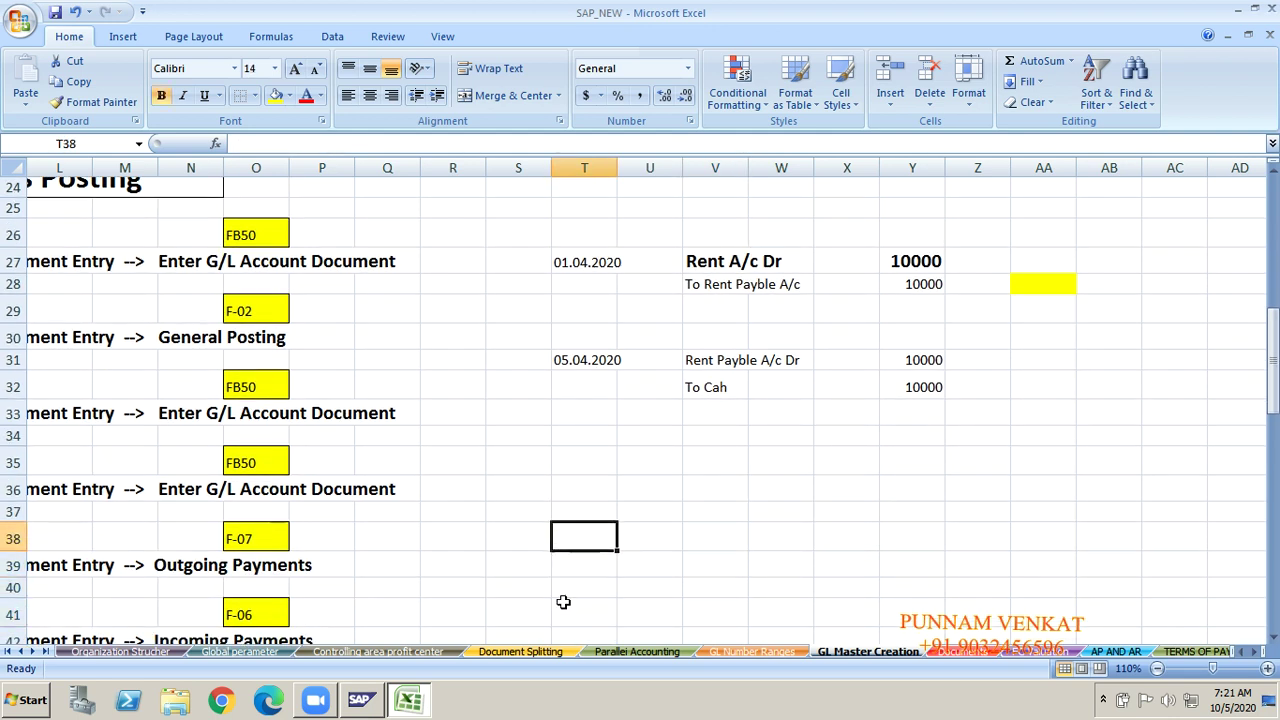
key("Up")
key("Up")
key("Right")
key("Right")
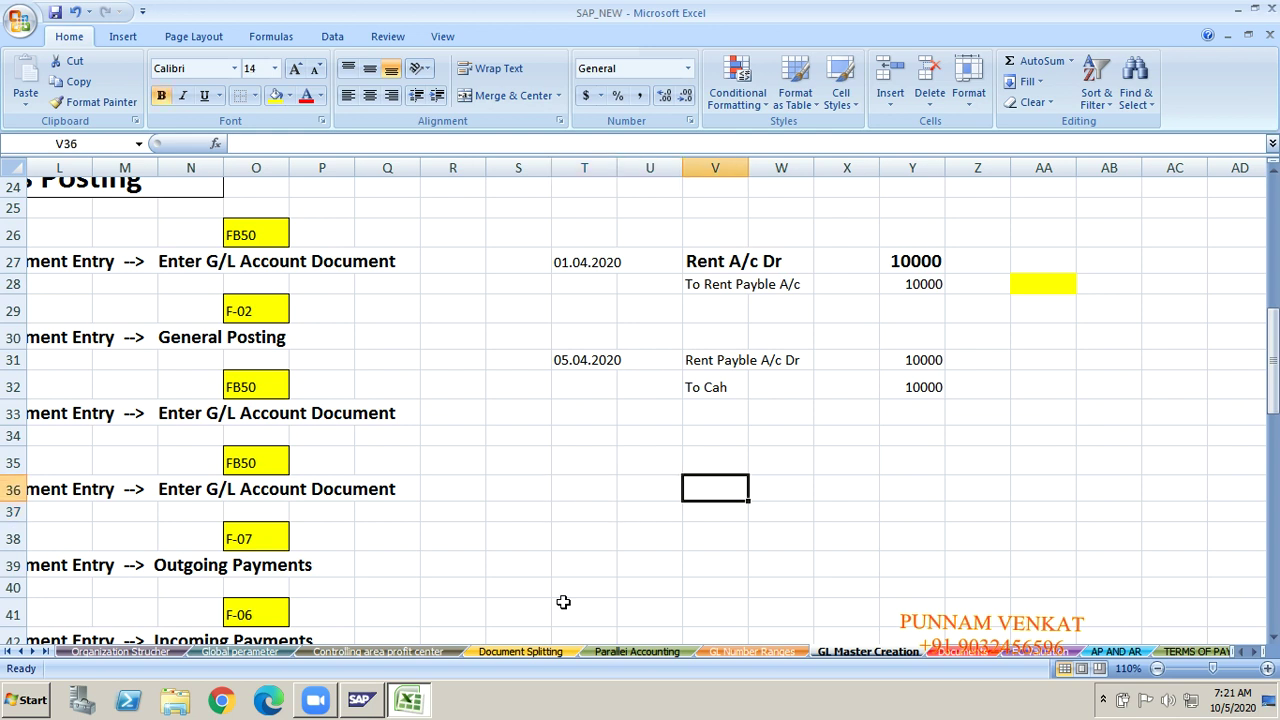
type("Commision")
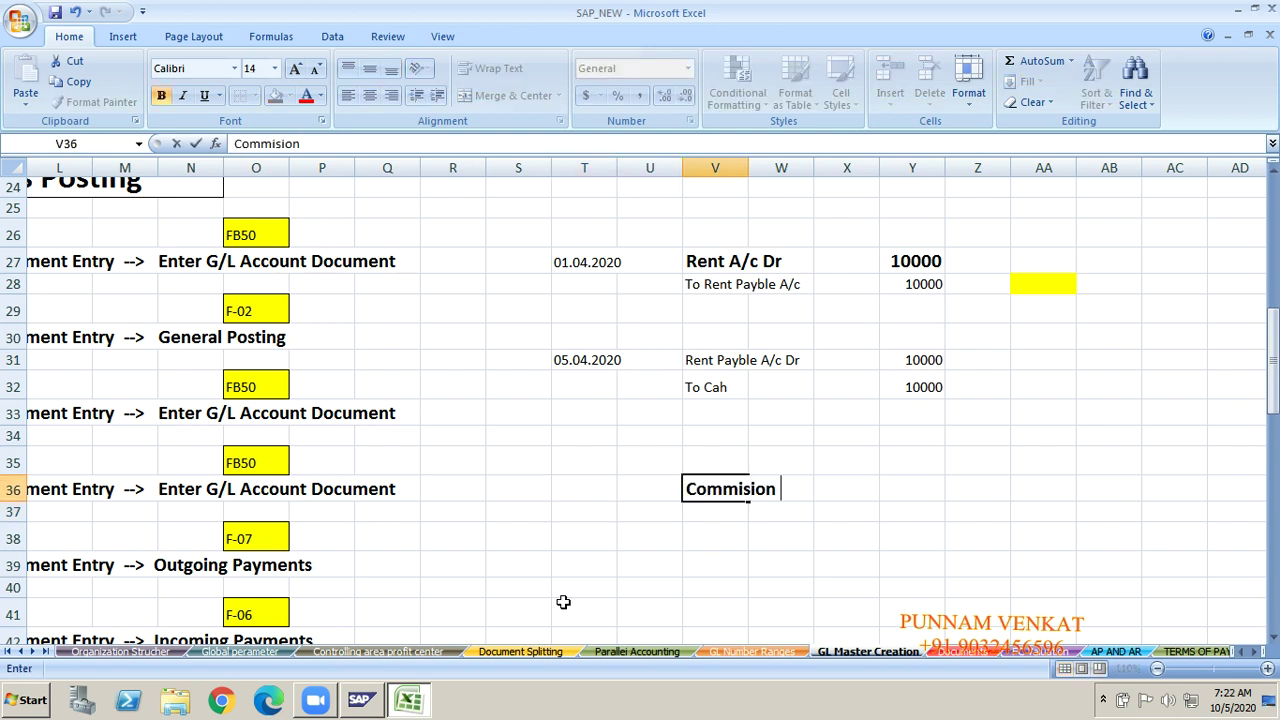
type(" Receive")
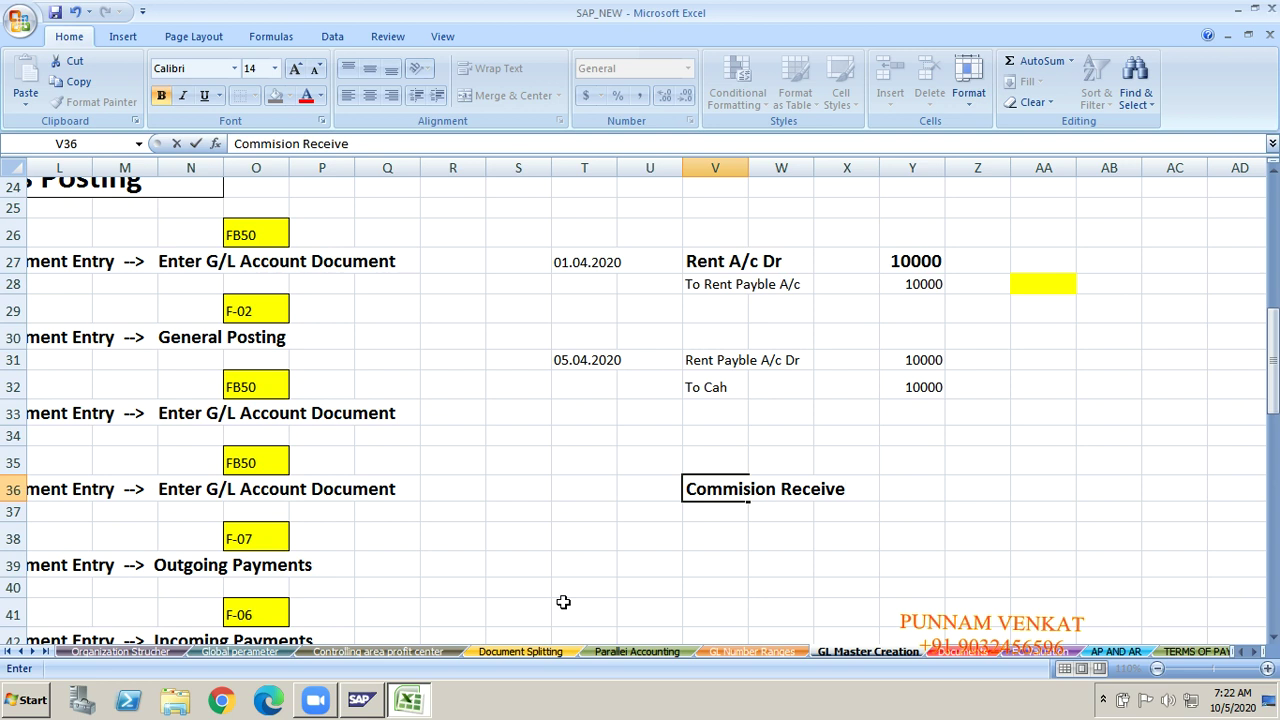
key("BackSpace")
key("BackSpace")
type("vale A/c")
key("Return")
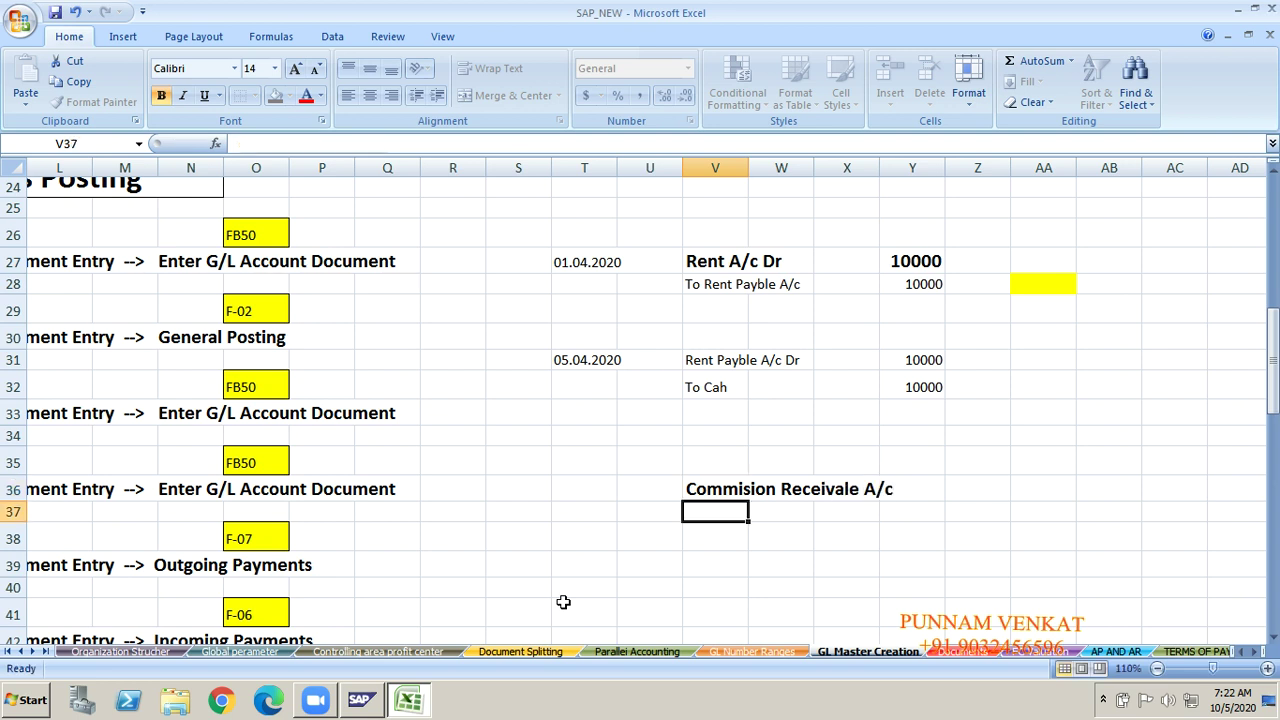
type("To Caomm")
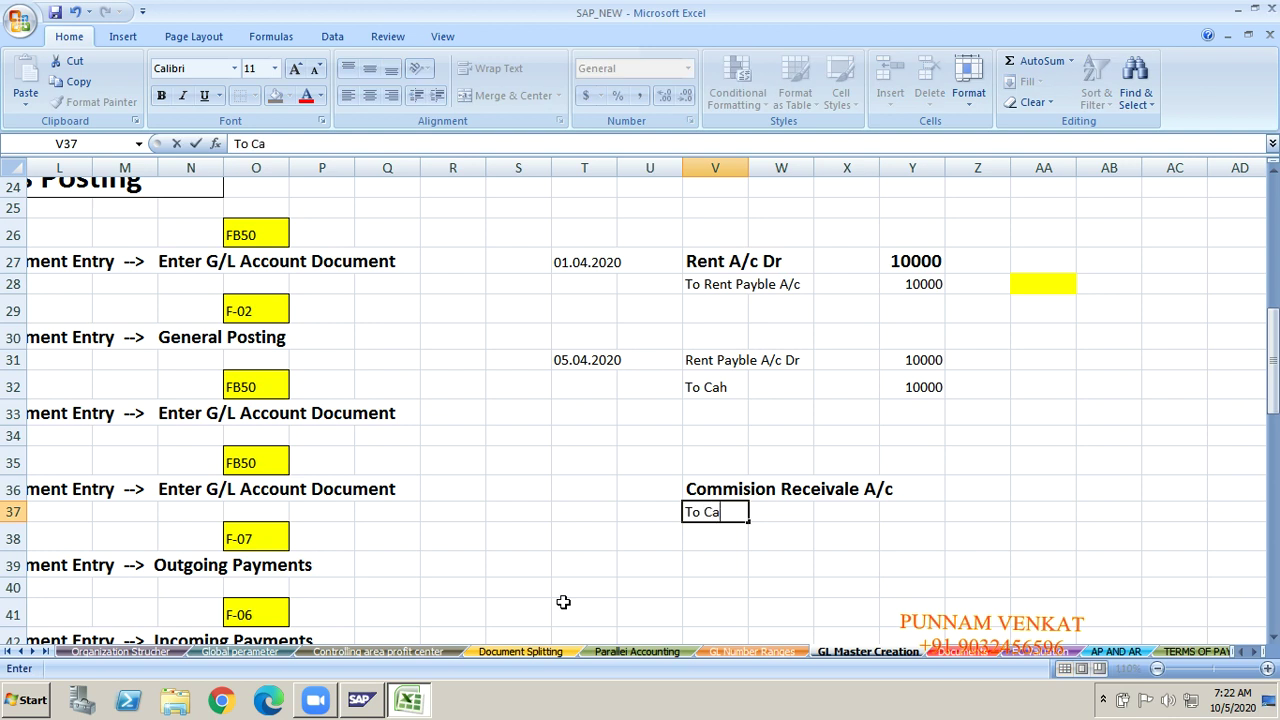
key("BackSpace")
key("BackSpace")
key("BackSpace")
key("BackSpace")
type("C")
key("BackSpace")
type("ommision Received")
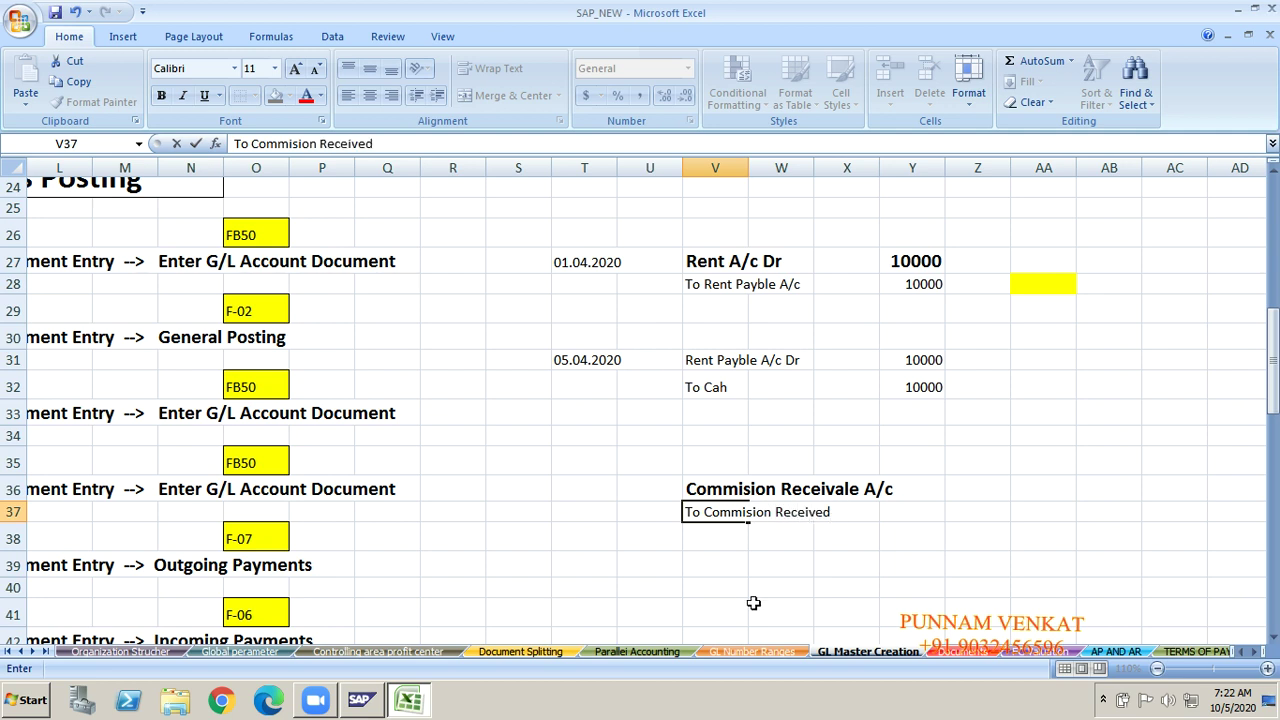
key("Return")
Step: Enter 20000 as the debit amount in Z36
key("Up")
key("Up")
key("Right")
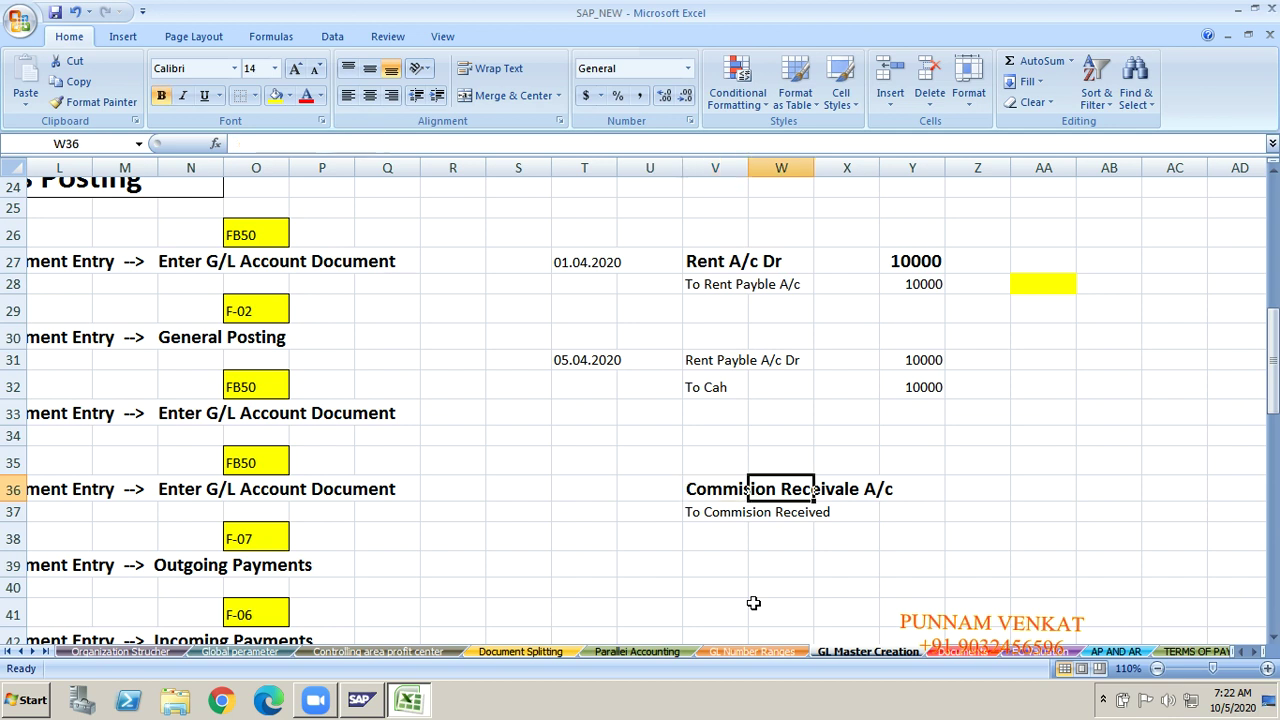
key("Right")
key("Right")
key("Right")
type("20000")
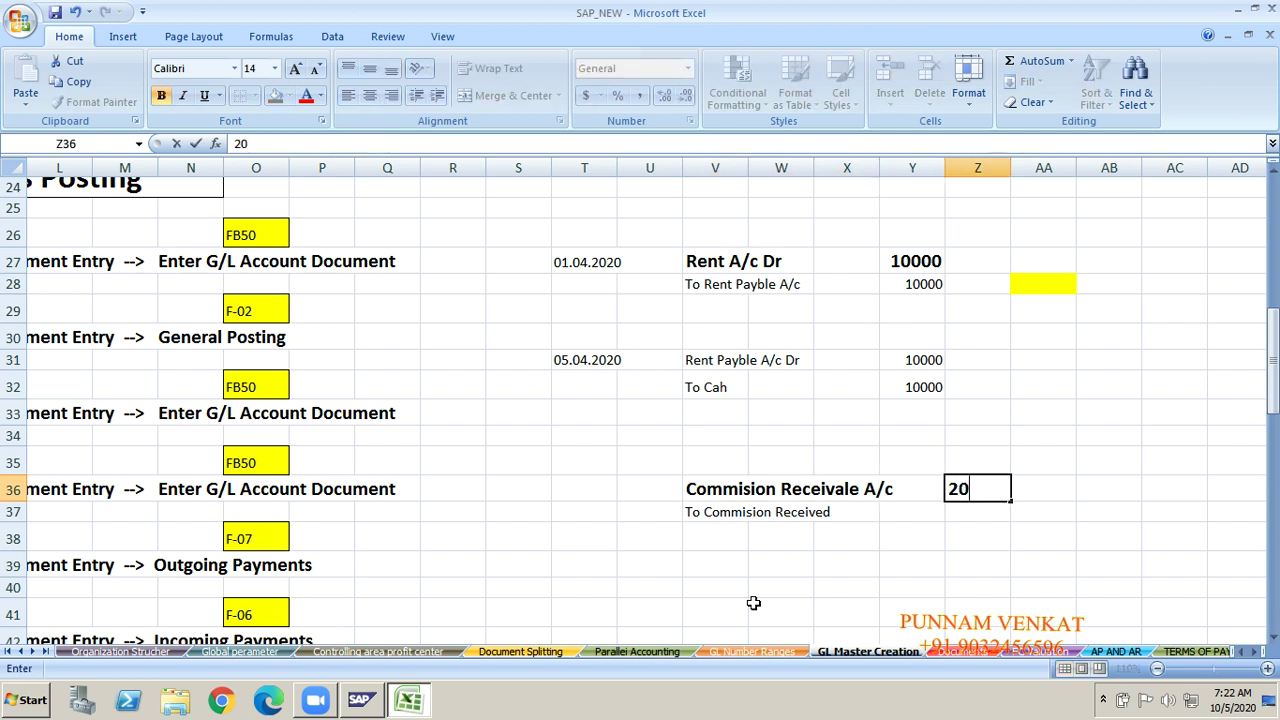
key("Return")
Step: Enter 20000 as the To Commision Received credit amount
type("20000")
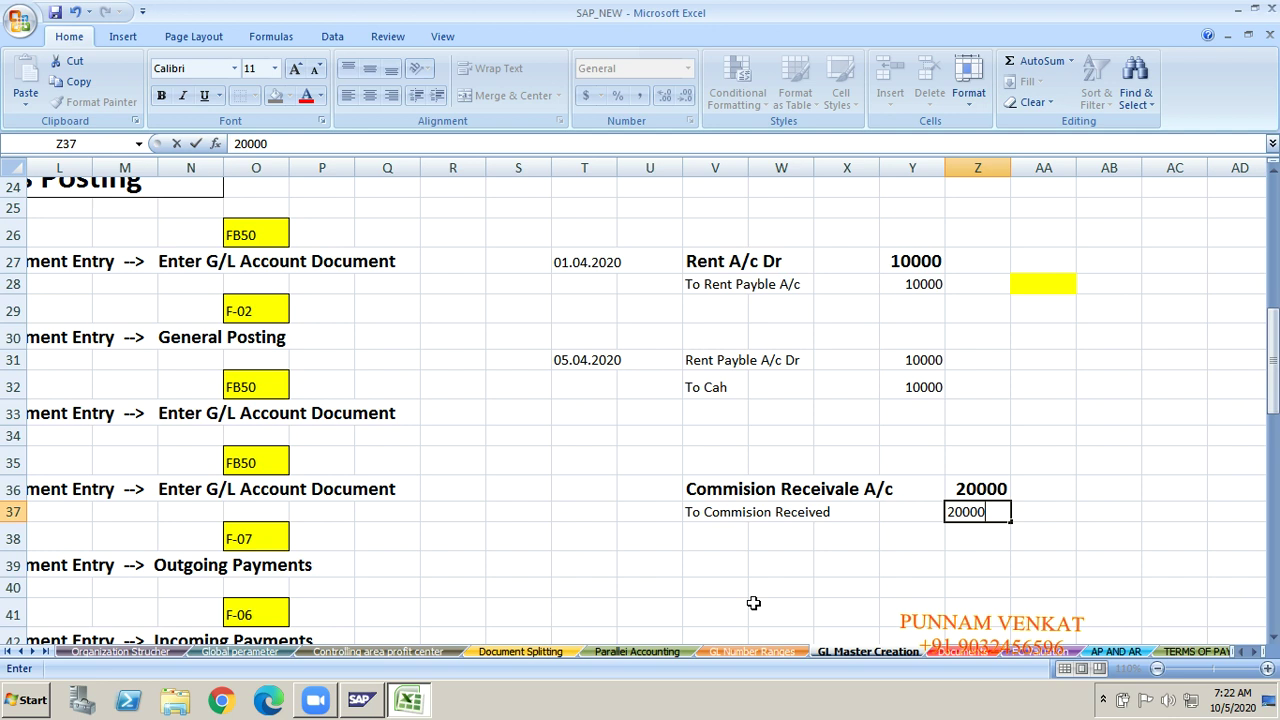
key("Return")
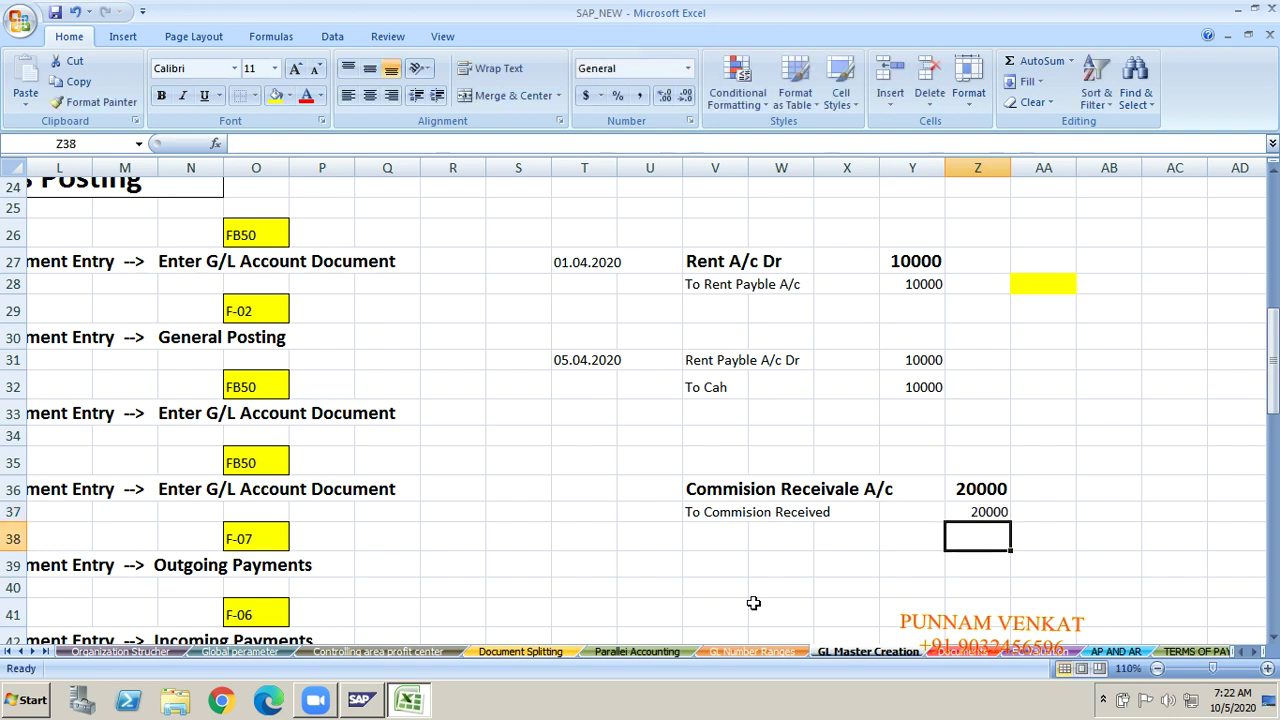
key("Down")
key("Down")
key("Left")
key("Left")
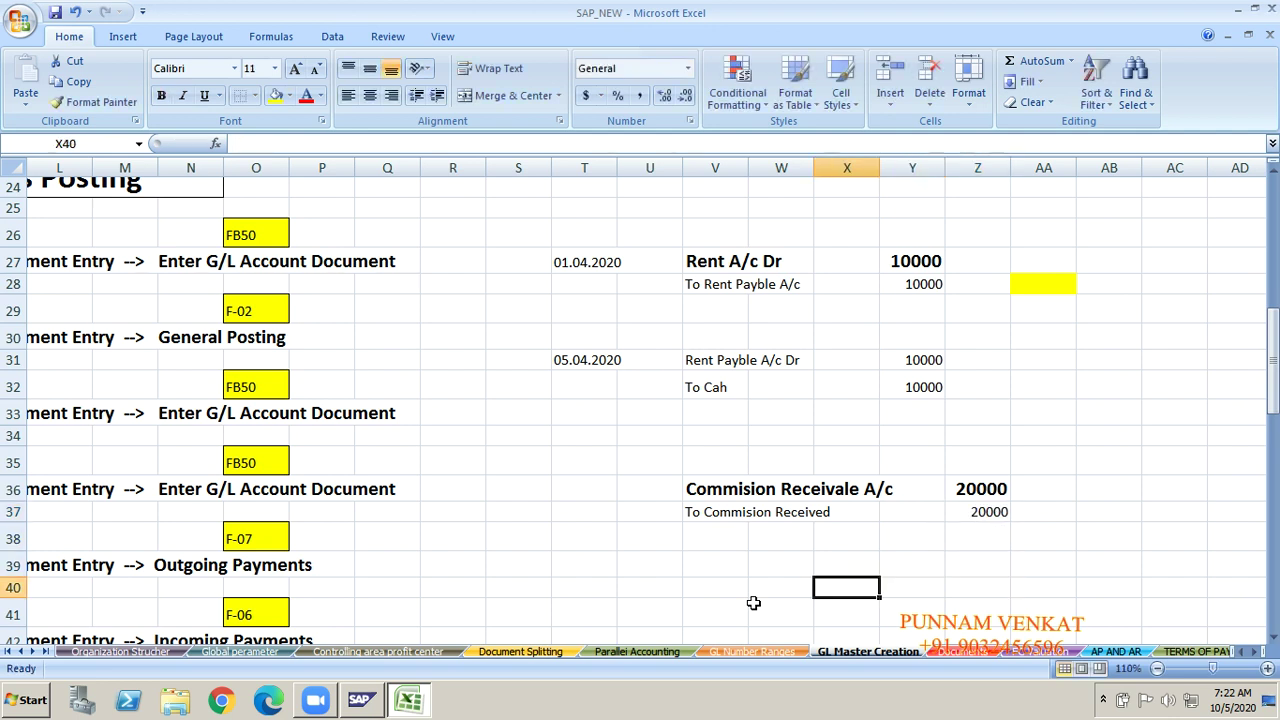
key("Left")
key("Left")
key("Down")
key("Down")
Step: Type 'Cash A/c Dr' and 'To Commision Receivable' as the fourth entry's two lines
key("Up")
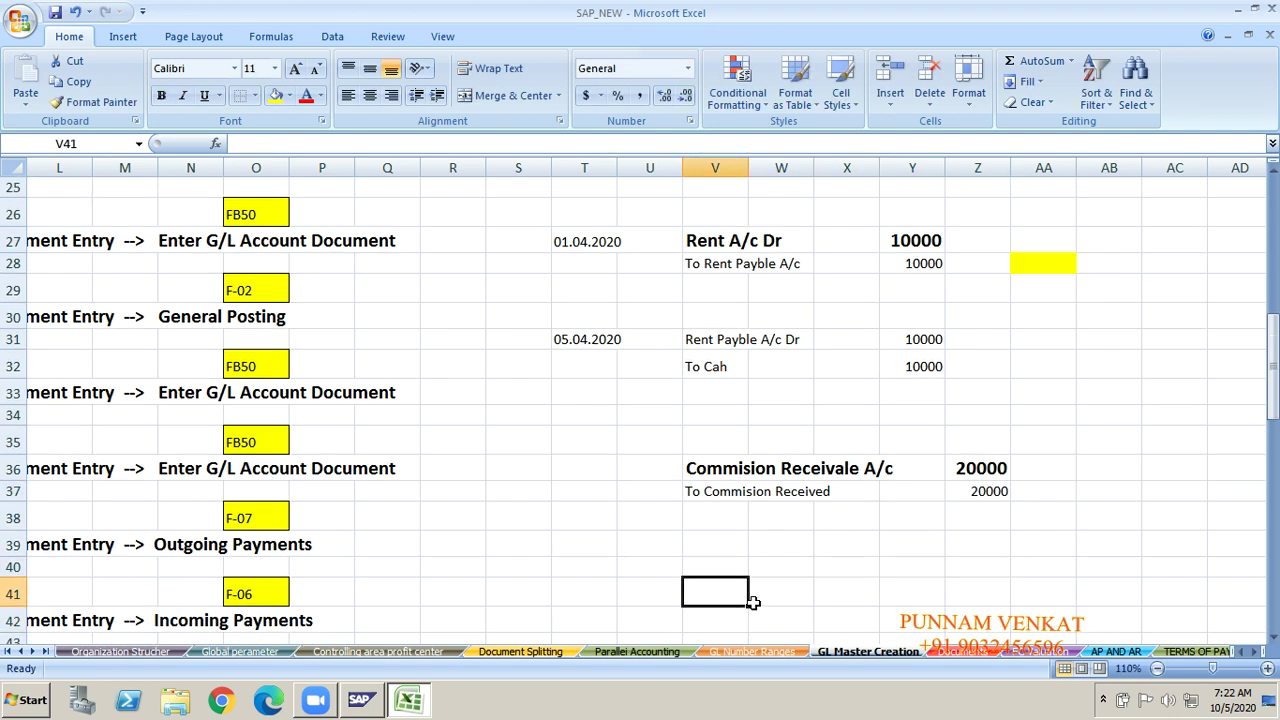
type("Coash")
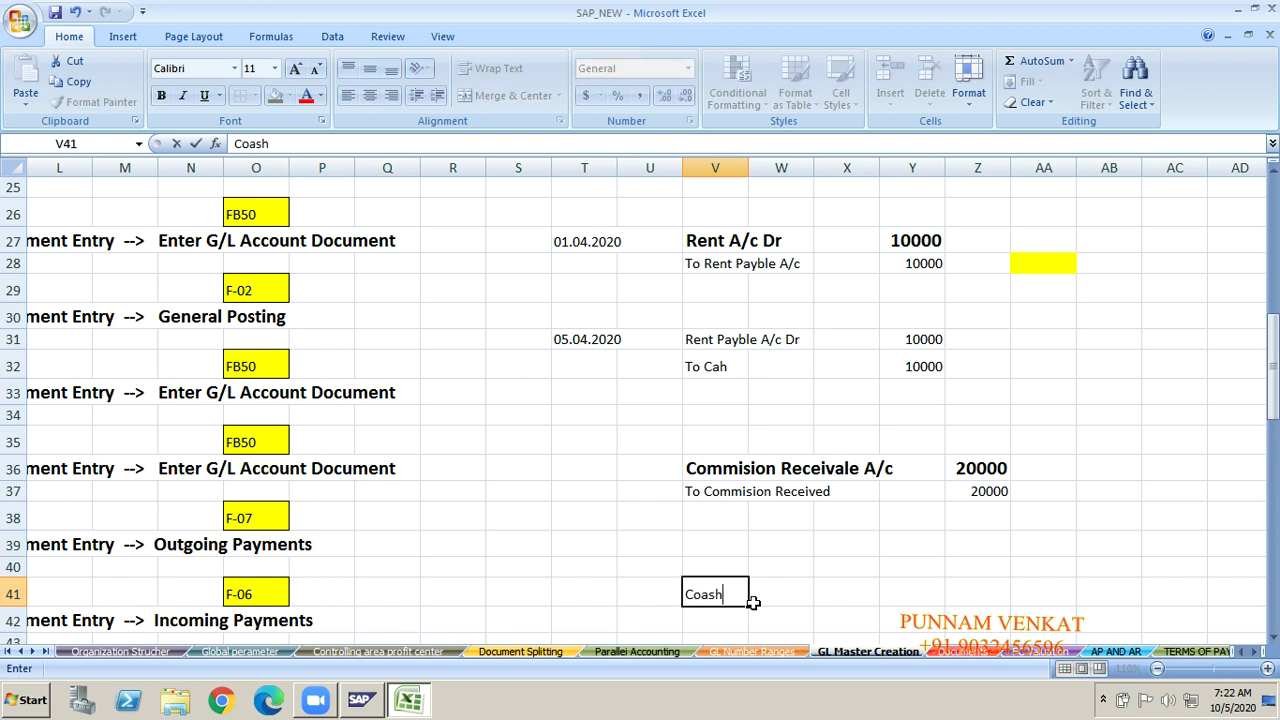
key("BackSpace")
key("BackSpace")
key("BackSpace")
key("BackSpace")
type("ash A/c Dr")
key("Return")
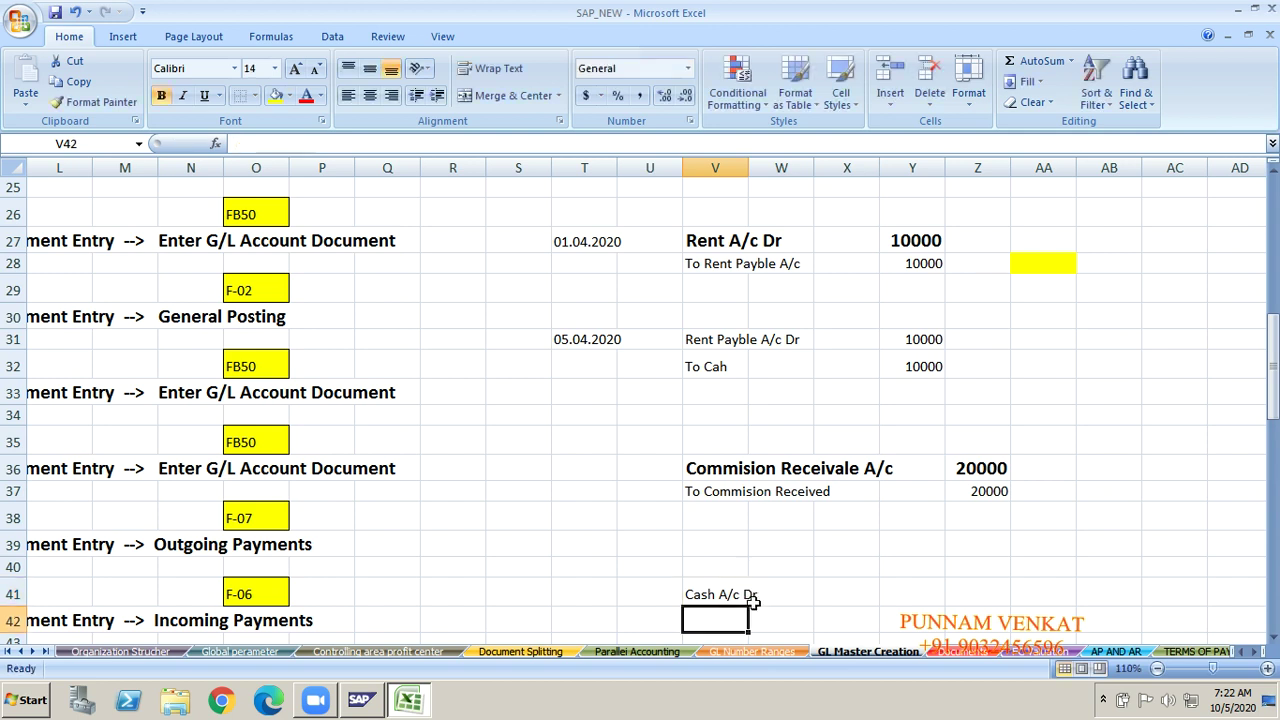
type("To Coo")
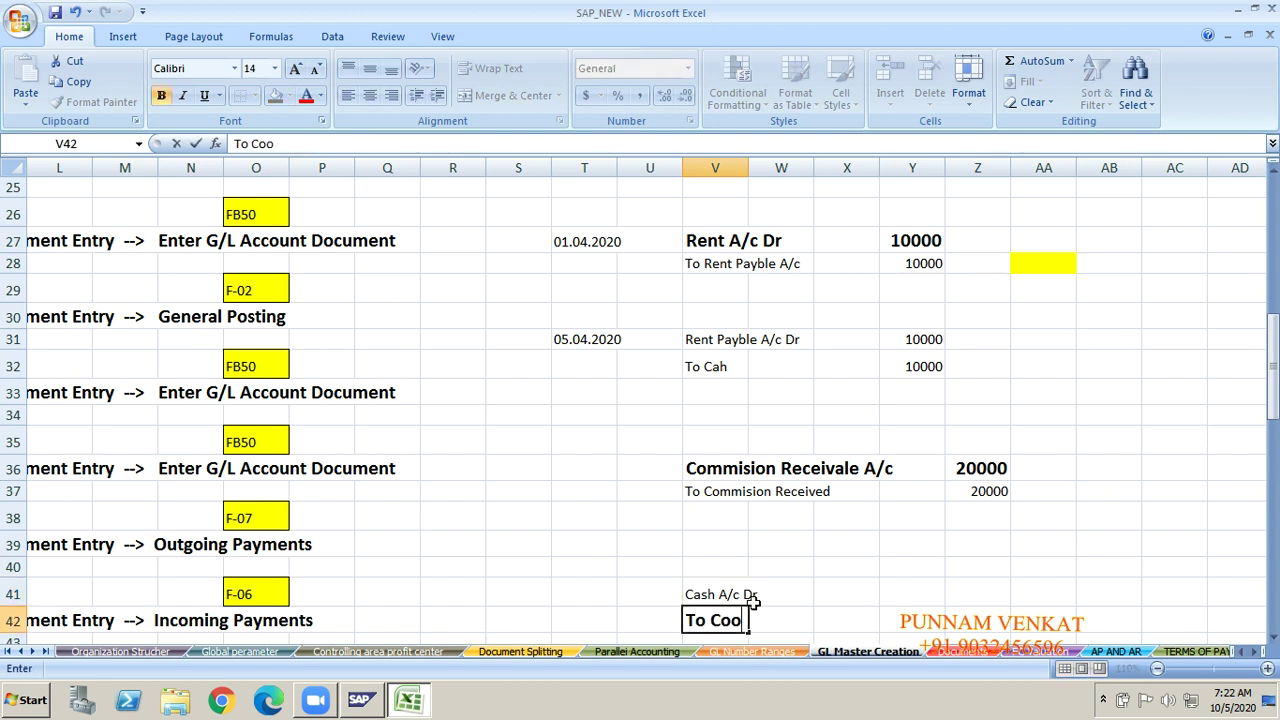
key("BackSpace")
type("mmision Rece")
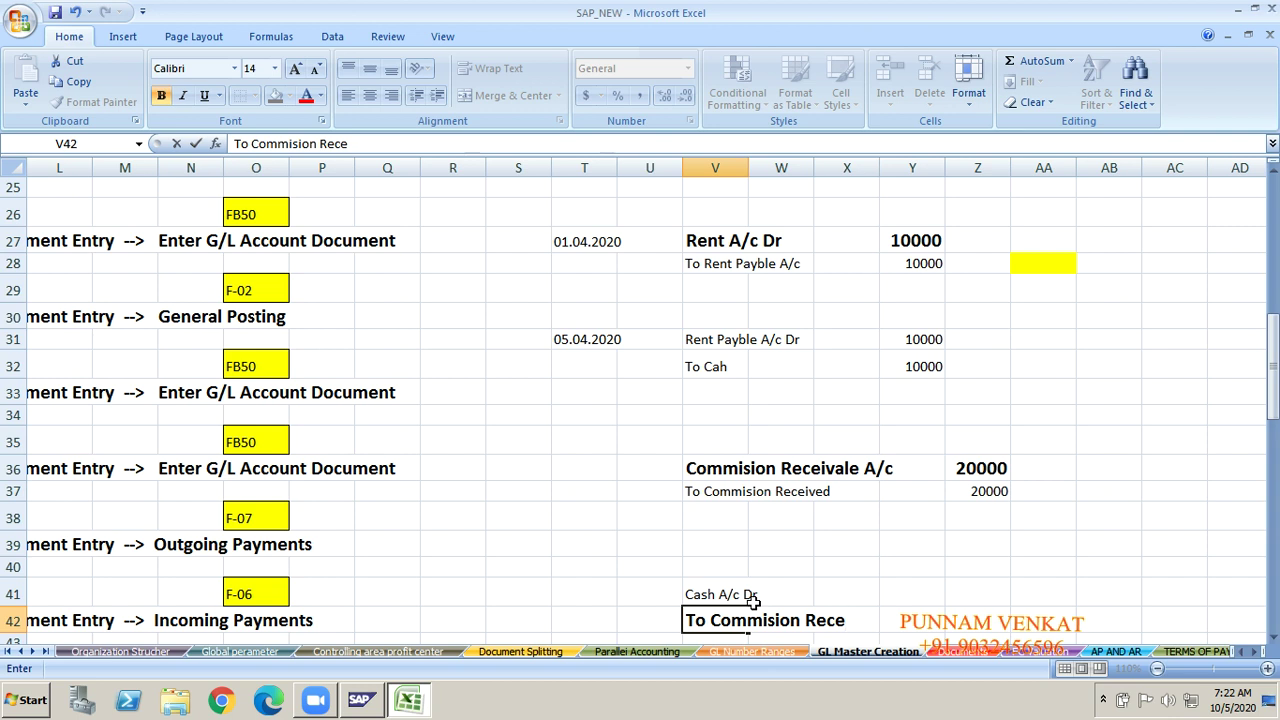
type("ivable")
key("Return")
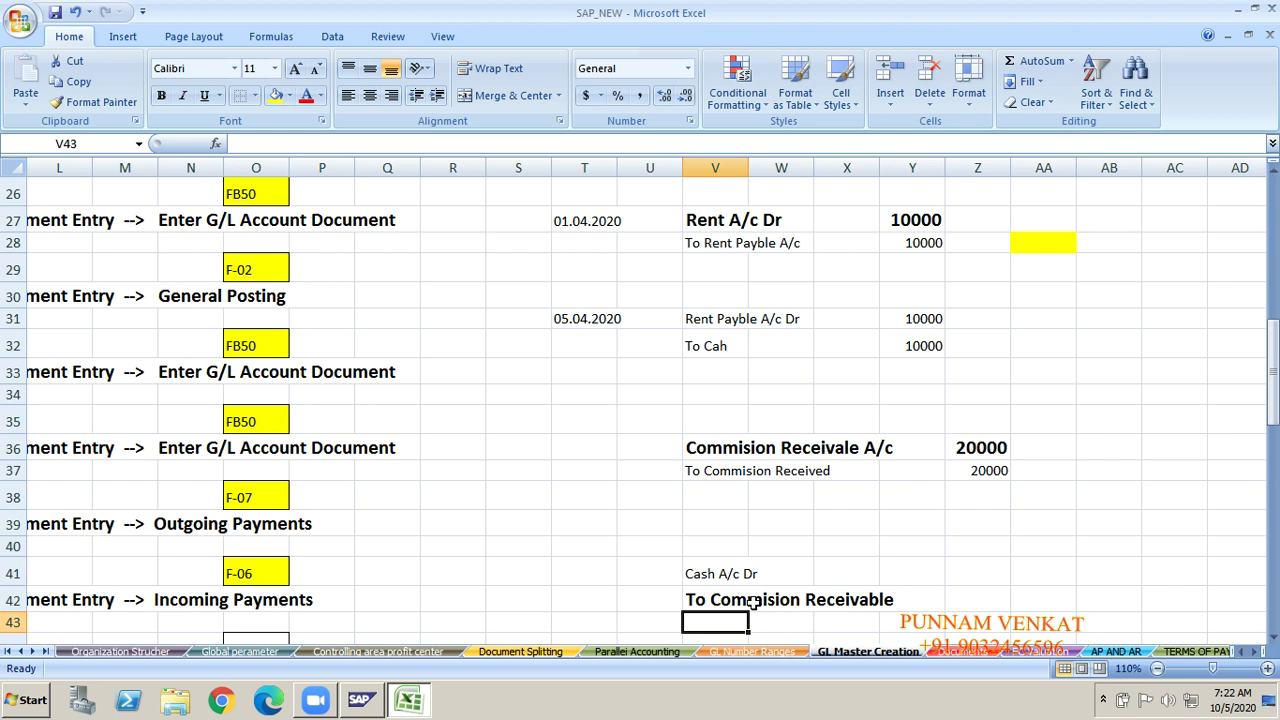
Step: Enter 20000 beside both Cash A/c Dr and To Commision Receivable in column Z
key("Up")
key("Up")
key("Right")
key("Right")
key("Right")
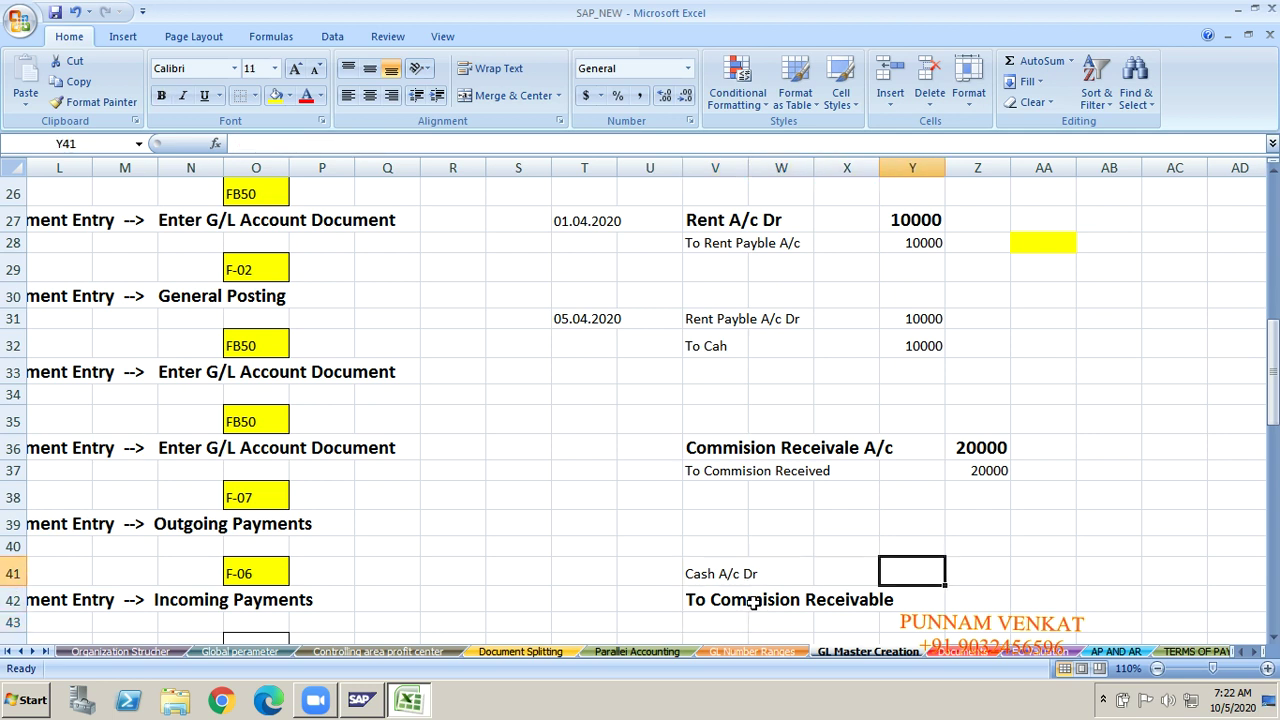
key("Up")
key("Right")
key("Down")
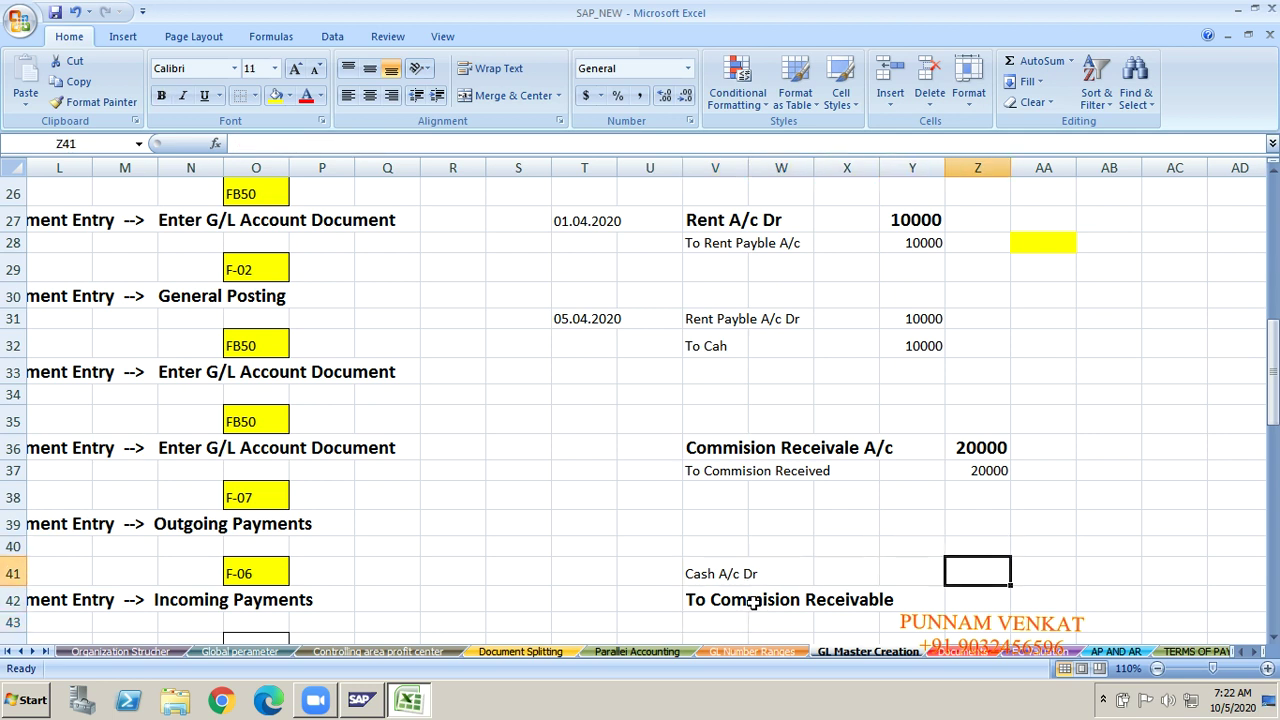
type("2000")
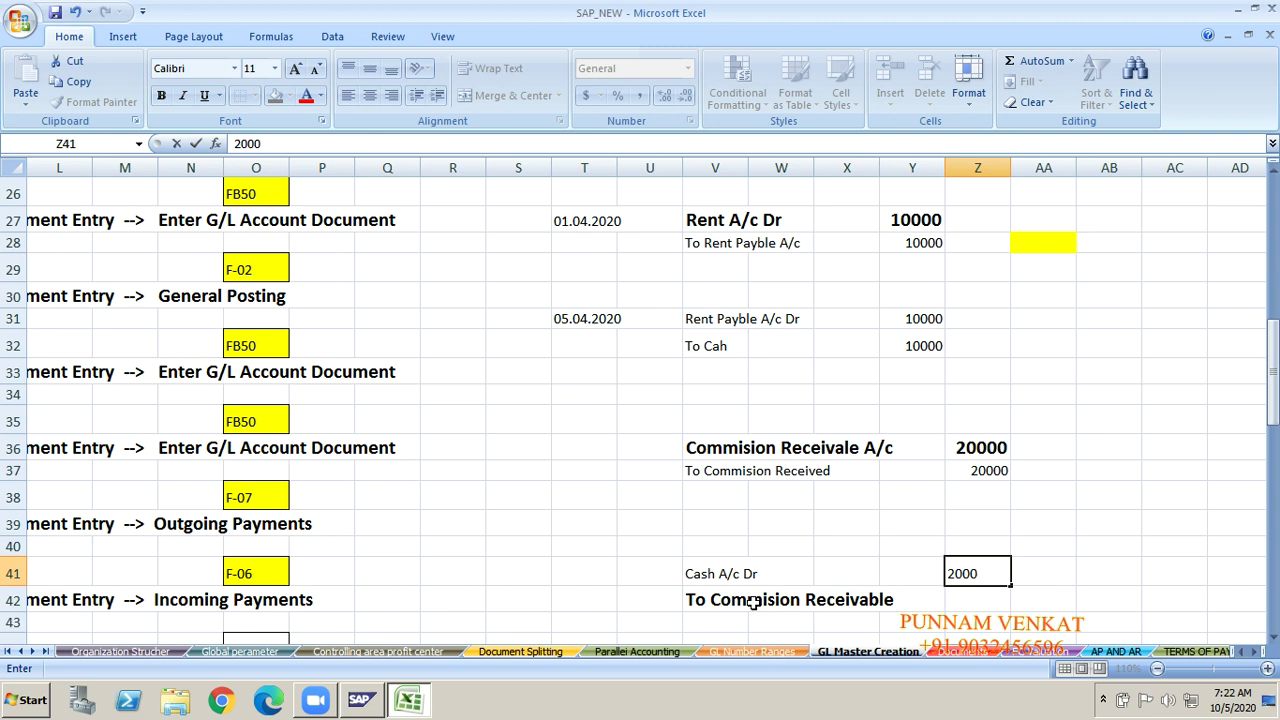
type("0")
key("Return")
type("200")
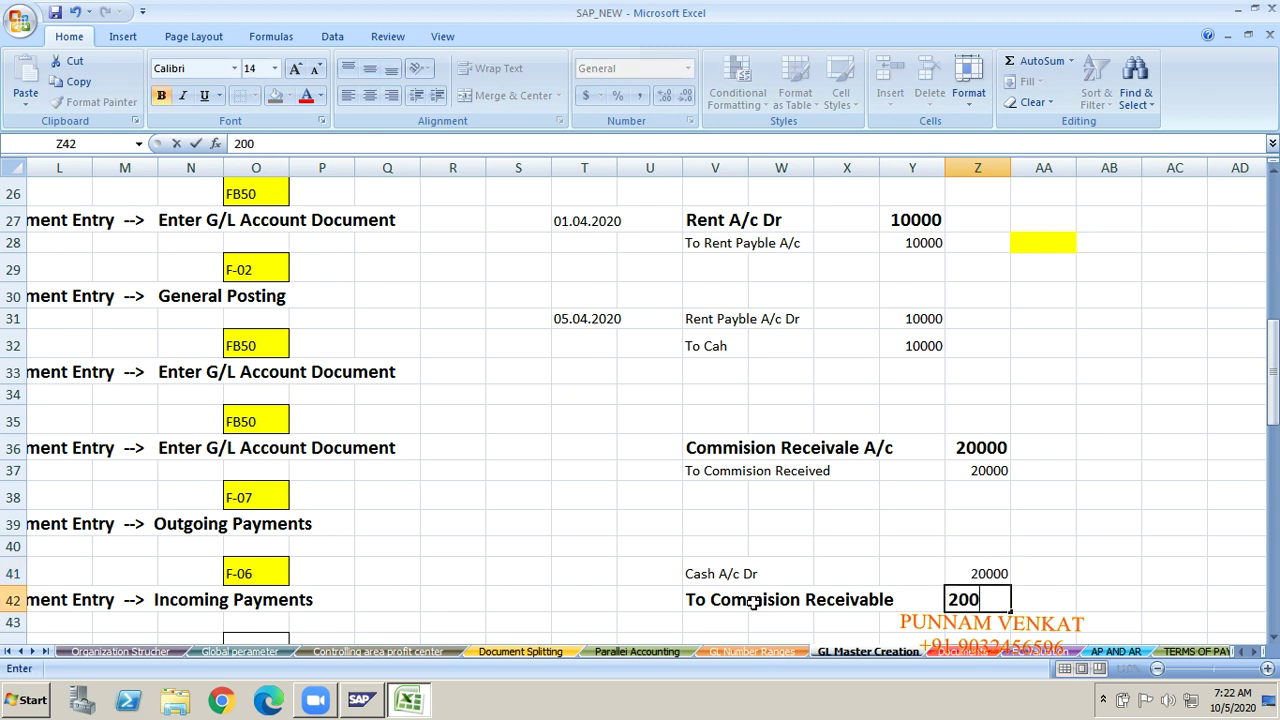
type("00")
key("Return")
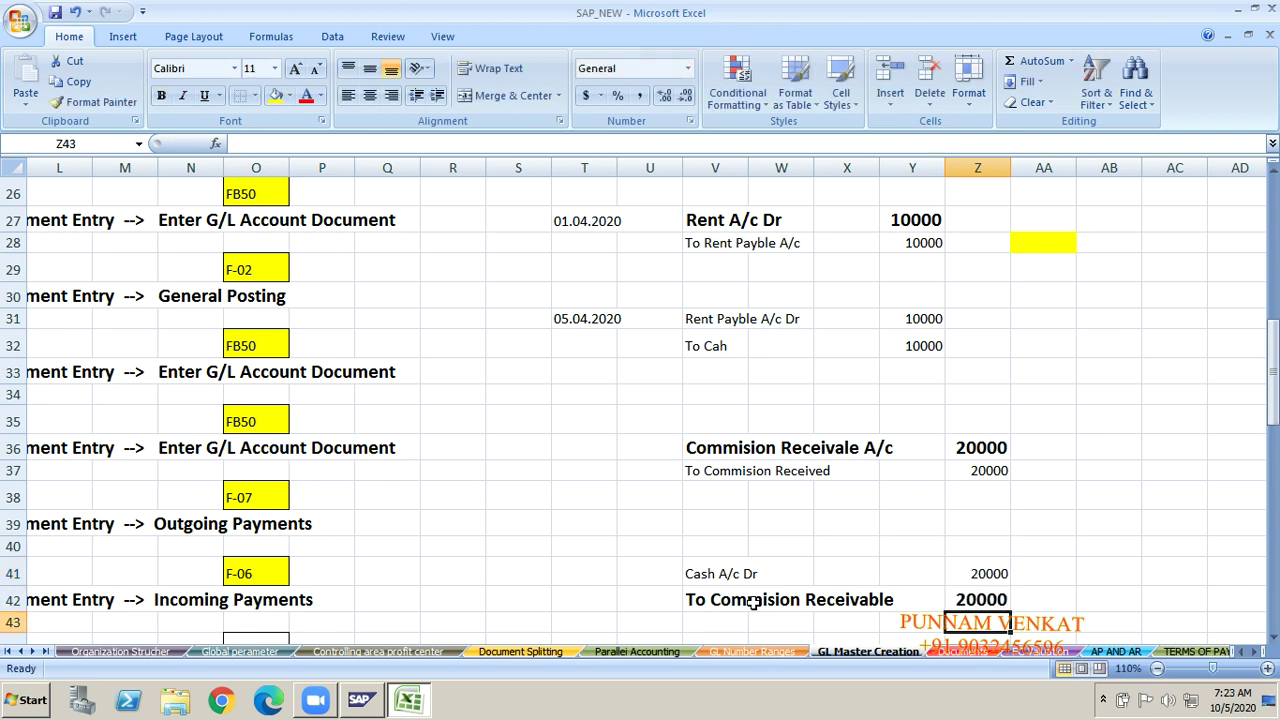
Step: Type 01.04.2020 beside Commision Receivale A/c and 05.04.2020 beside Cash A/c Dr
left_click(563, 448)
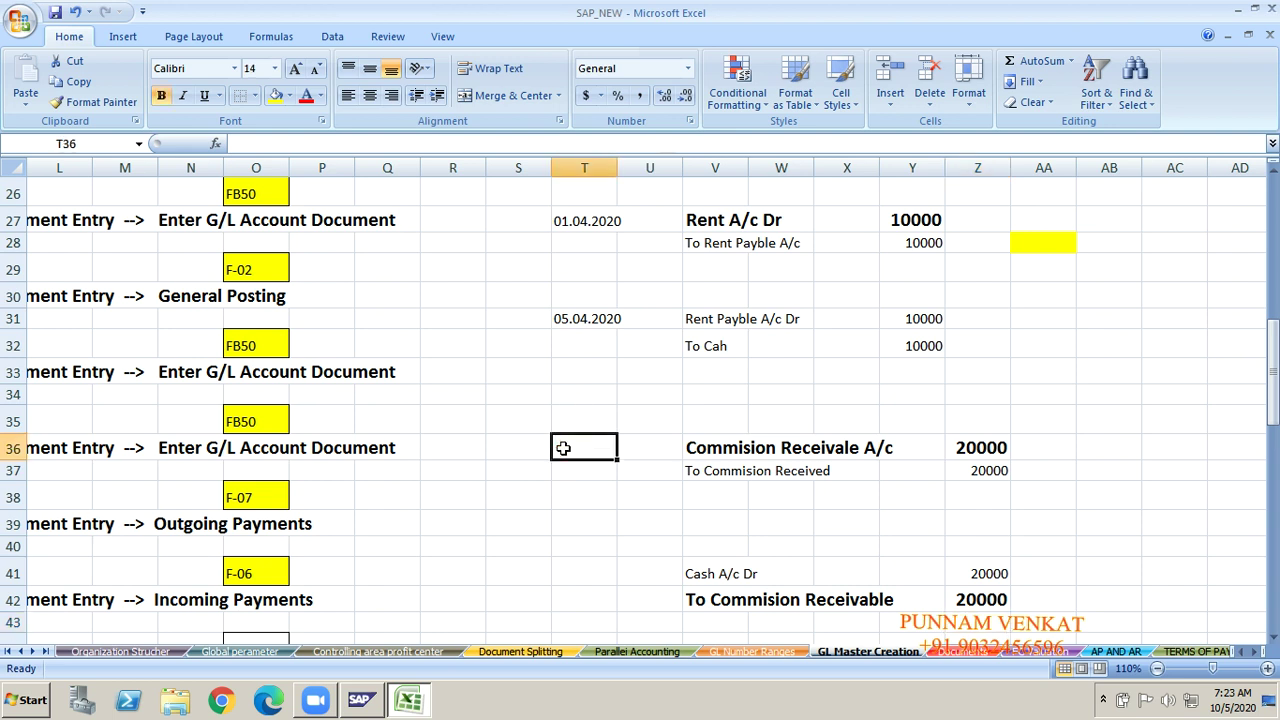
type("01.04")
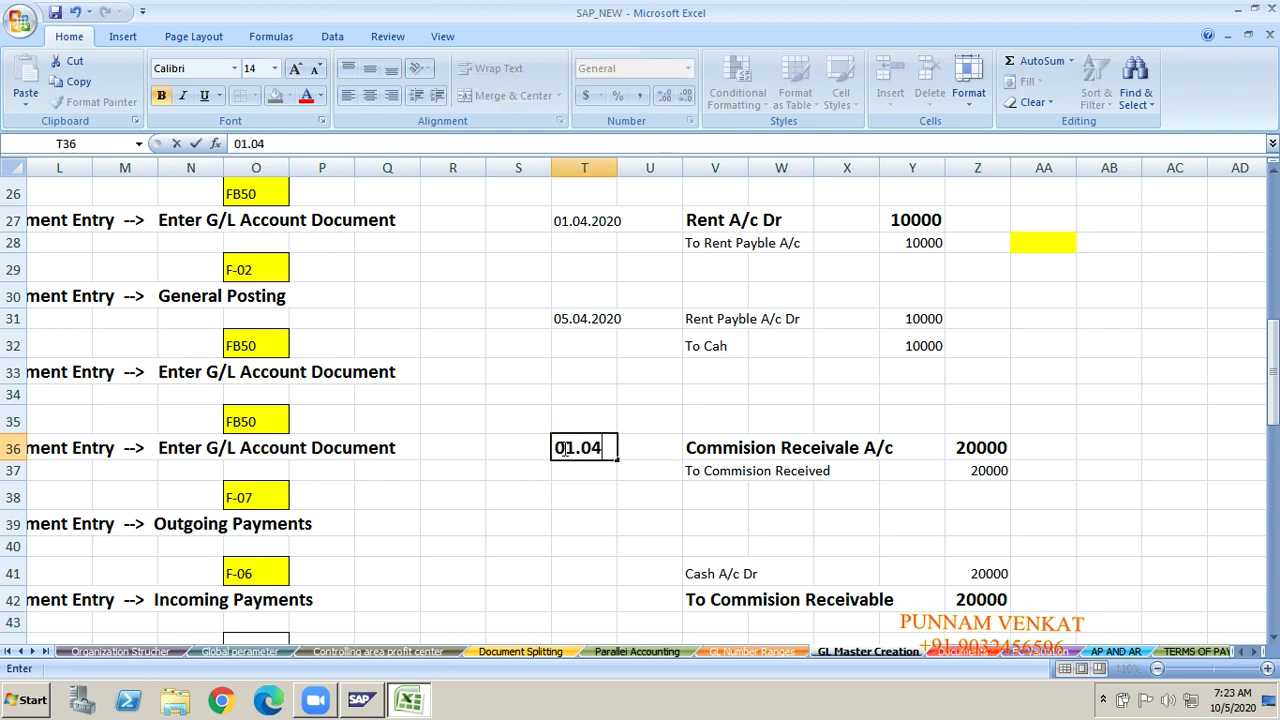
type(".2020")
key("Return")
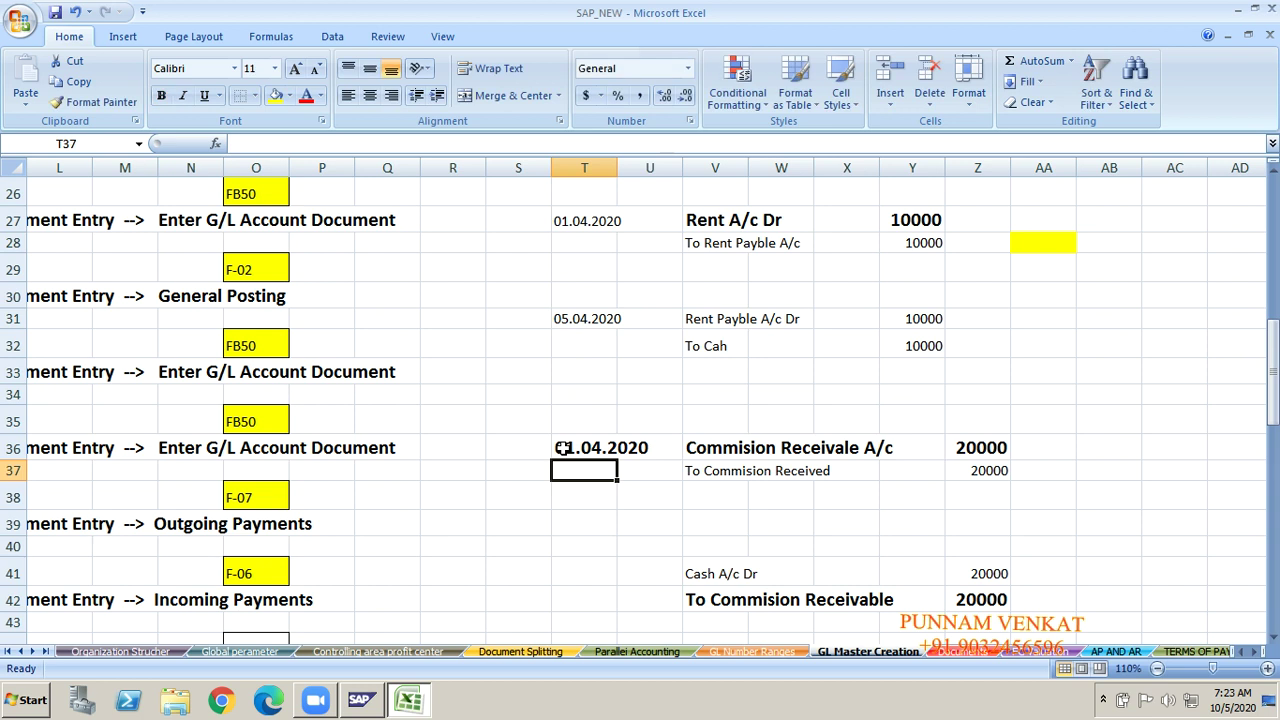
key("Down")
key("Down")
key("Down")
key("Down")
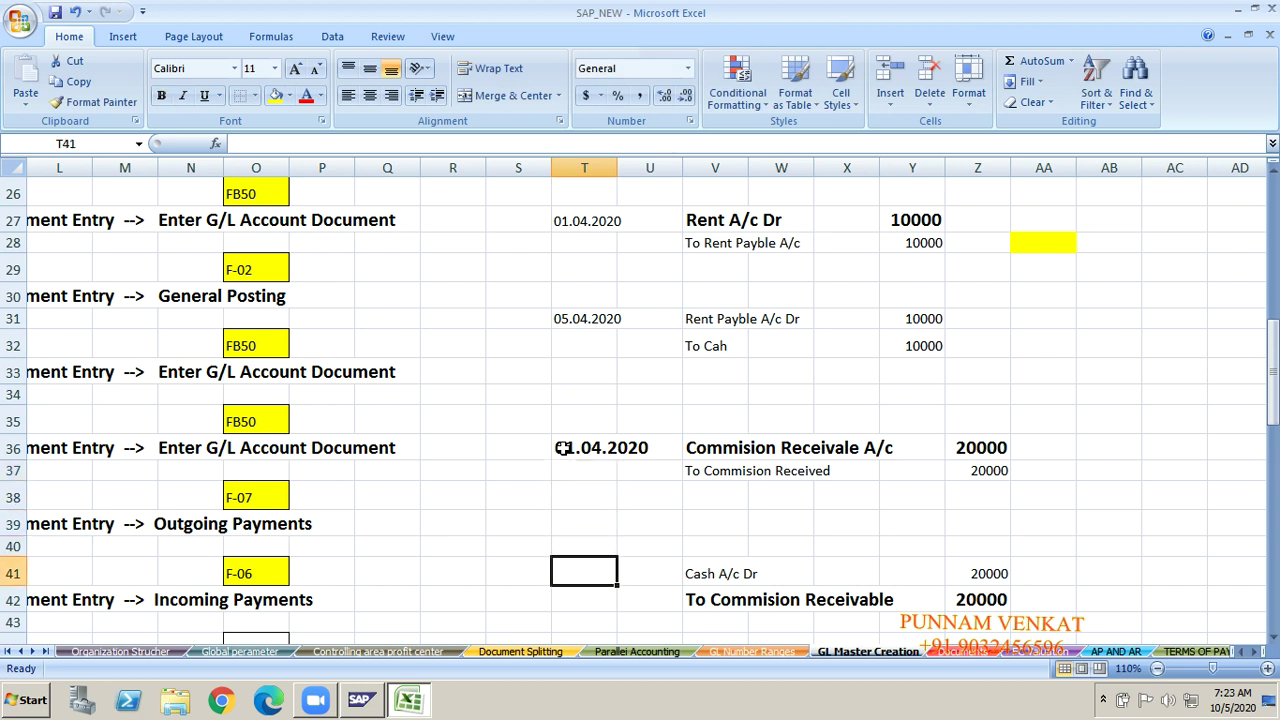
type("05.")
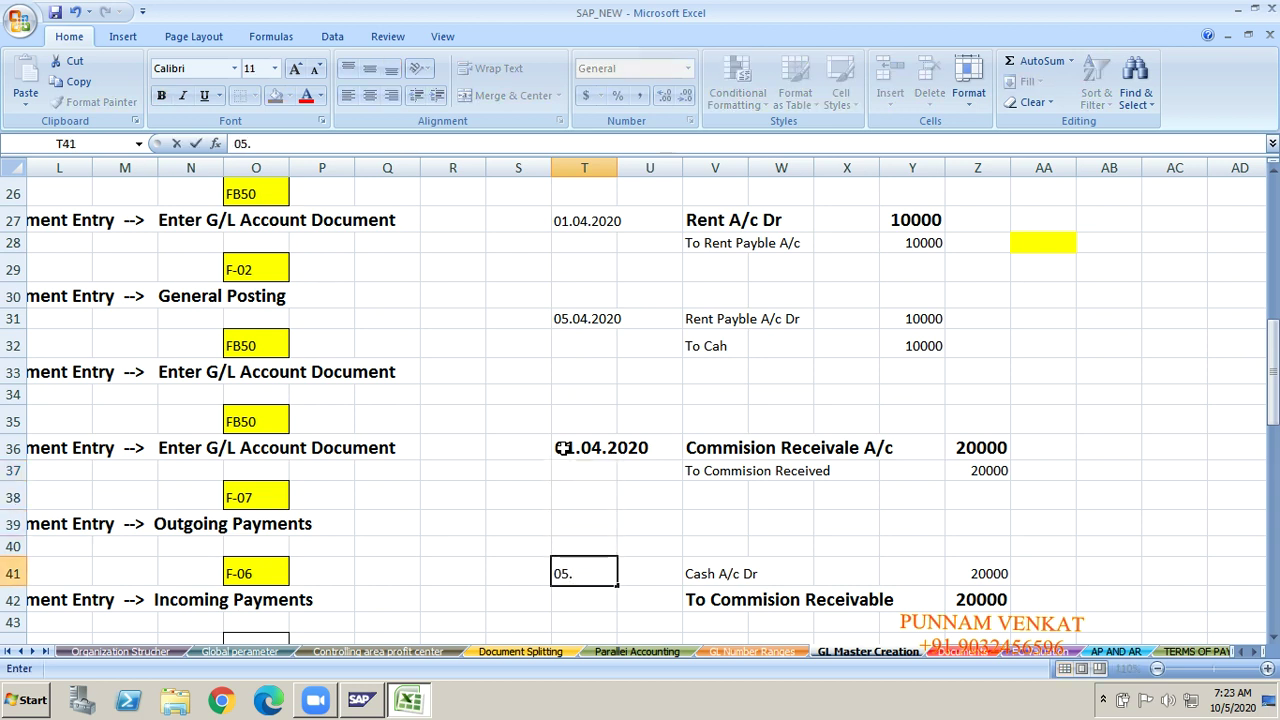
type("0")
key("BackSpace")
key("BackSpace")
key("BackSpace")
key("BackSpace")
type("05.04,")
key("BackSpace")
type(".2020")
key("Return")
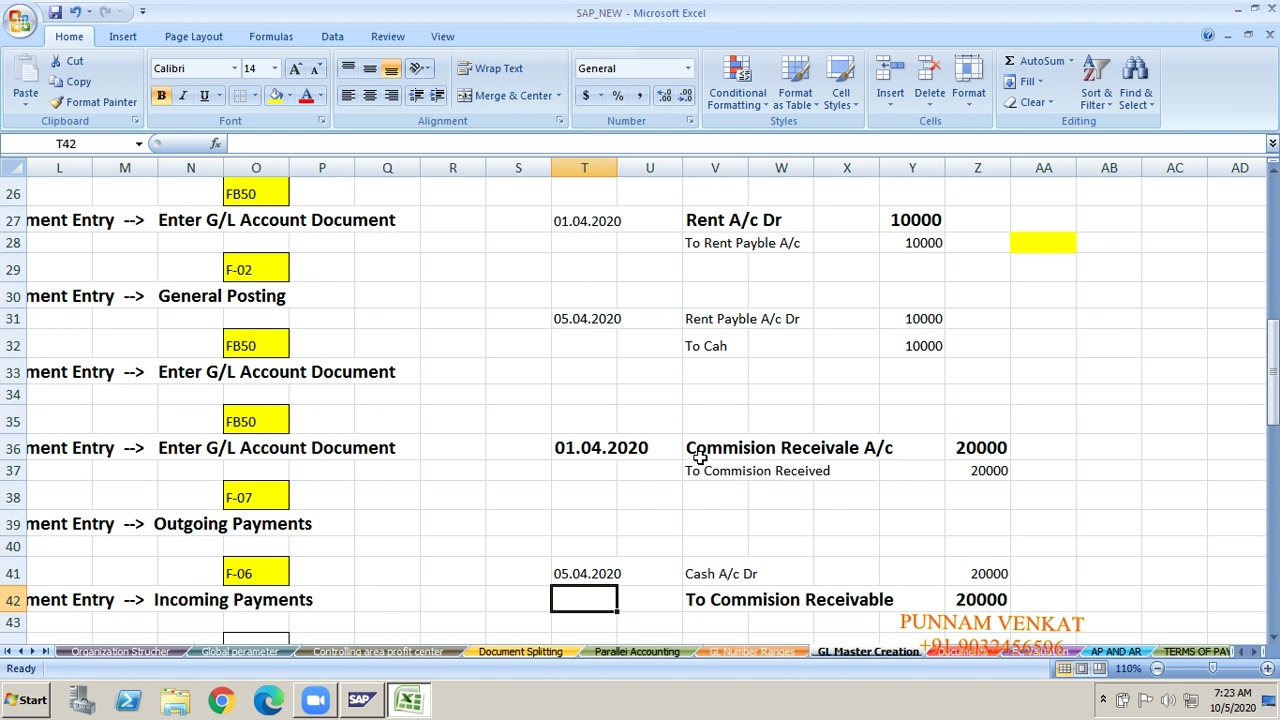
Step: Correct 'Receivale' to 'Receivable' in V36 so it reads Commision Receivable A/c
left_click(760, 456)
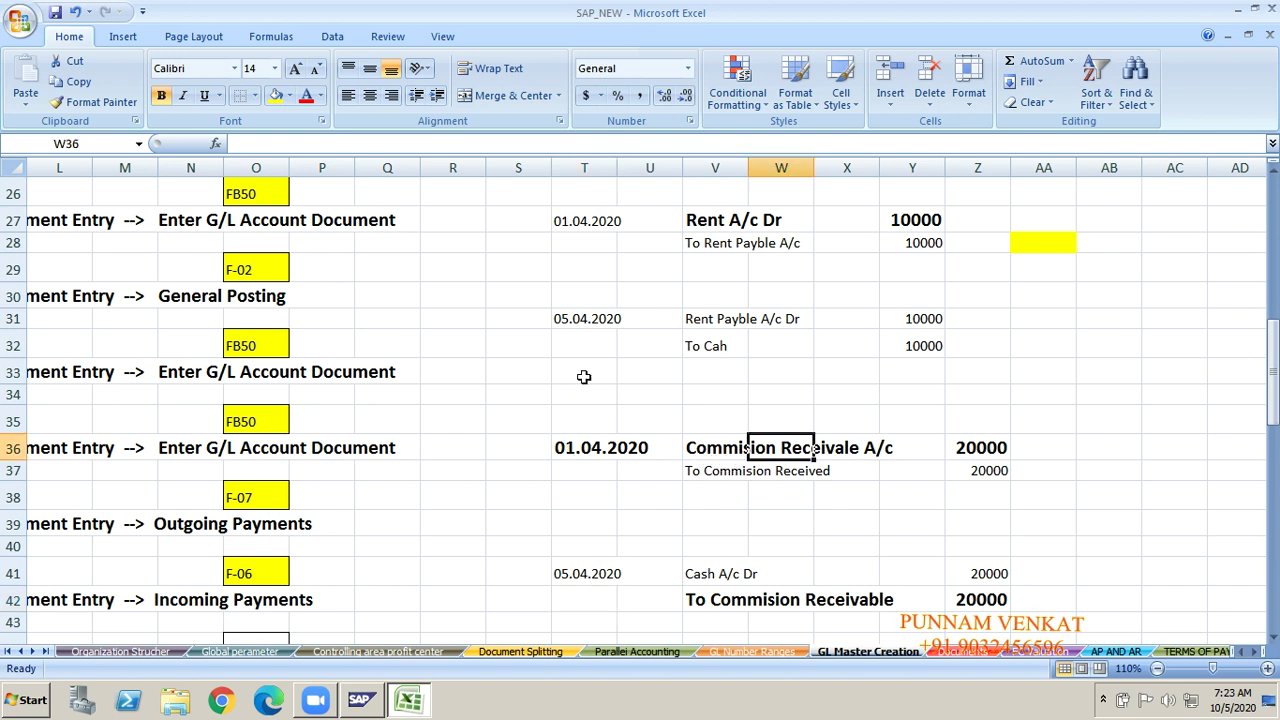
left_click(695, 452)
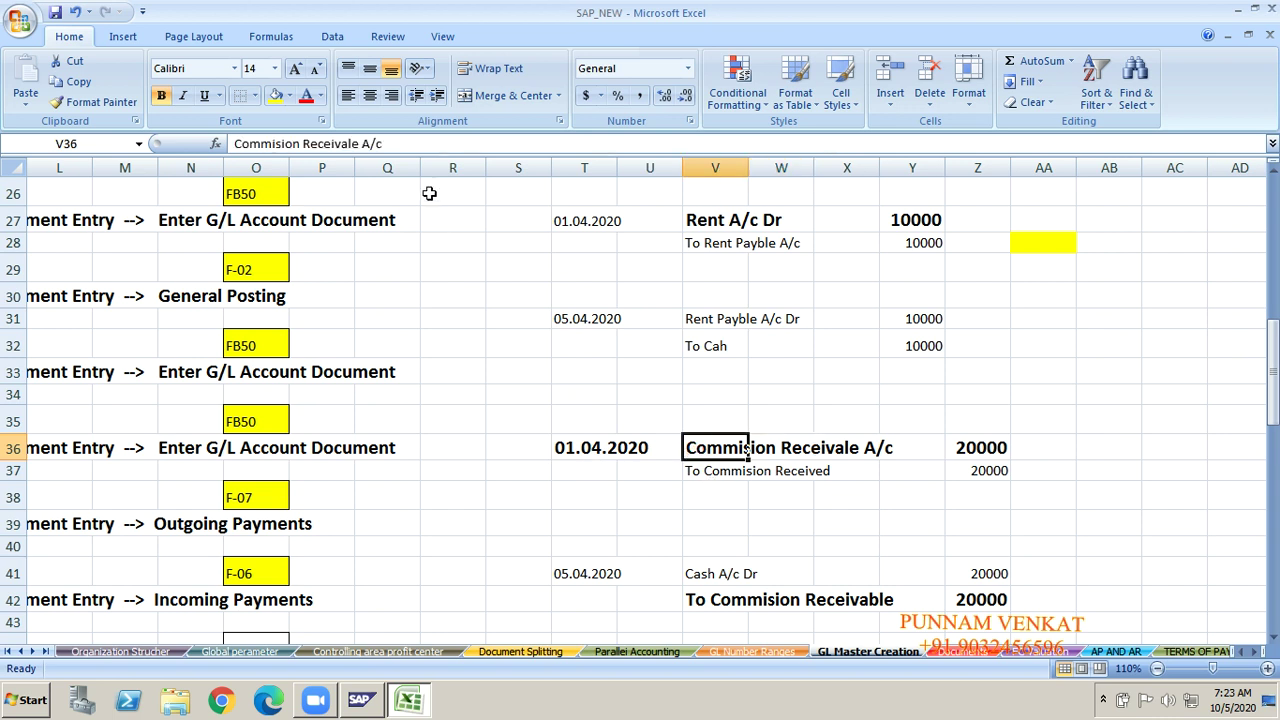
left_click(358, 143)
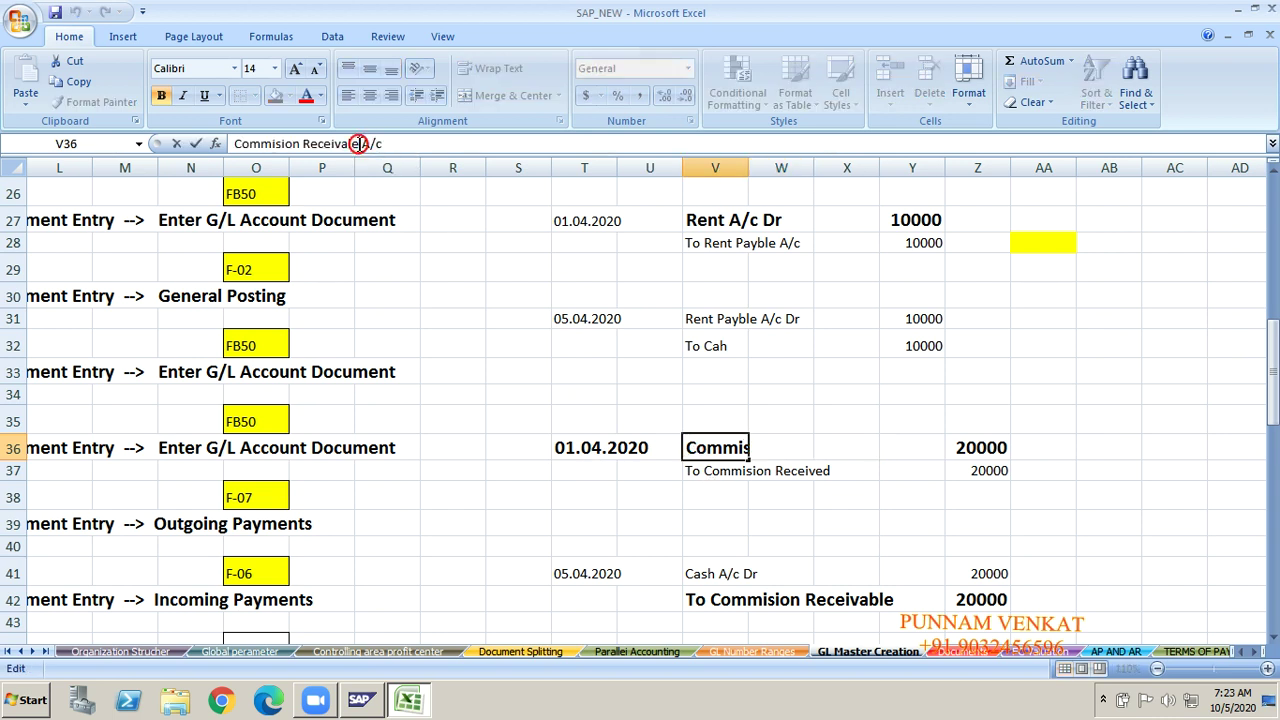
key("BackSpace")
key("BackSpace")
key("BackSpace")
key("BackSpace")
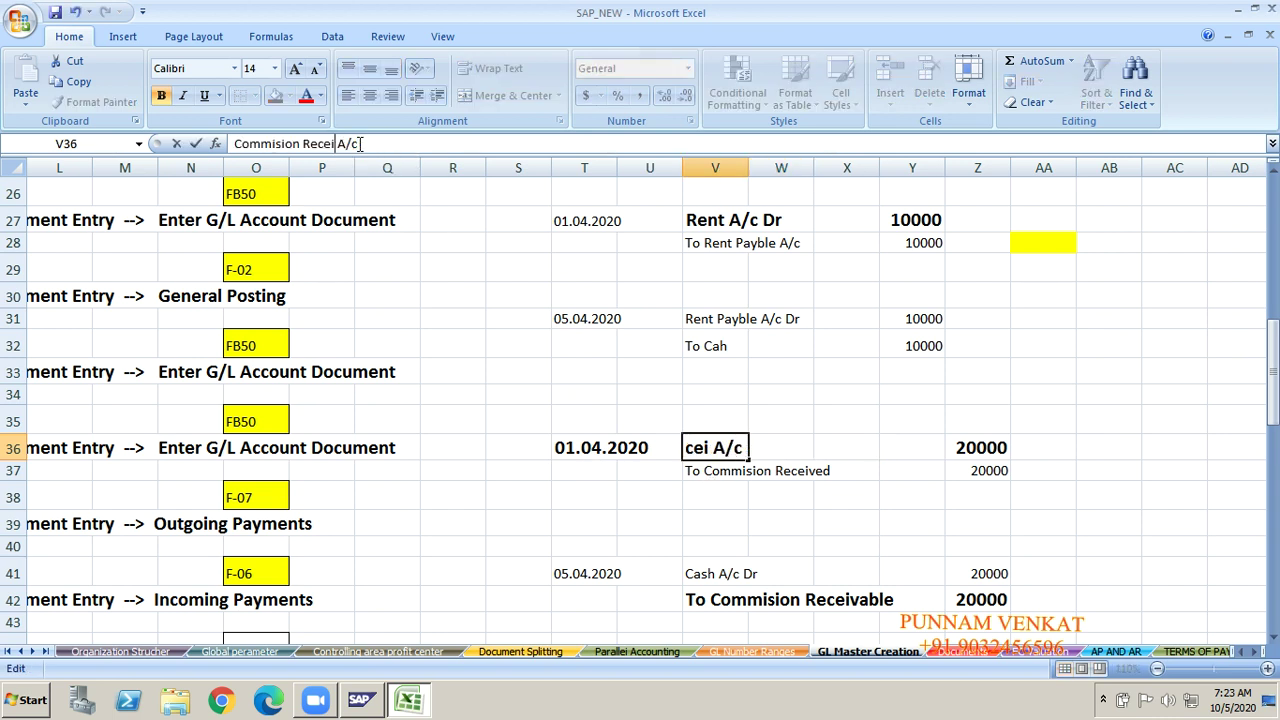
type("vablel")
key("BackSpace")
key("BackSpace")
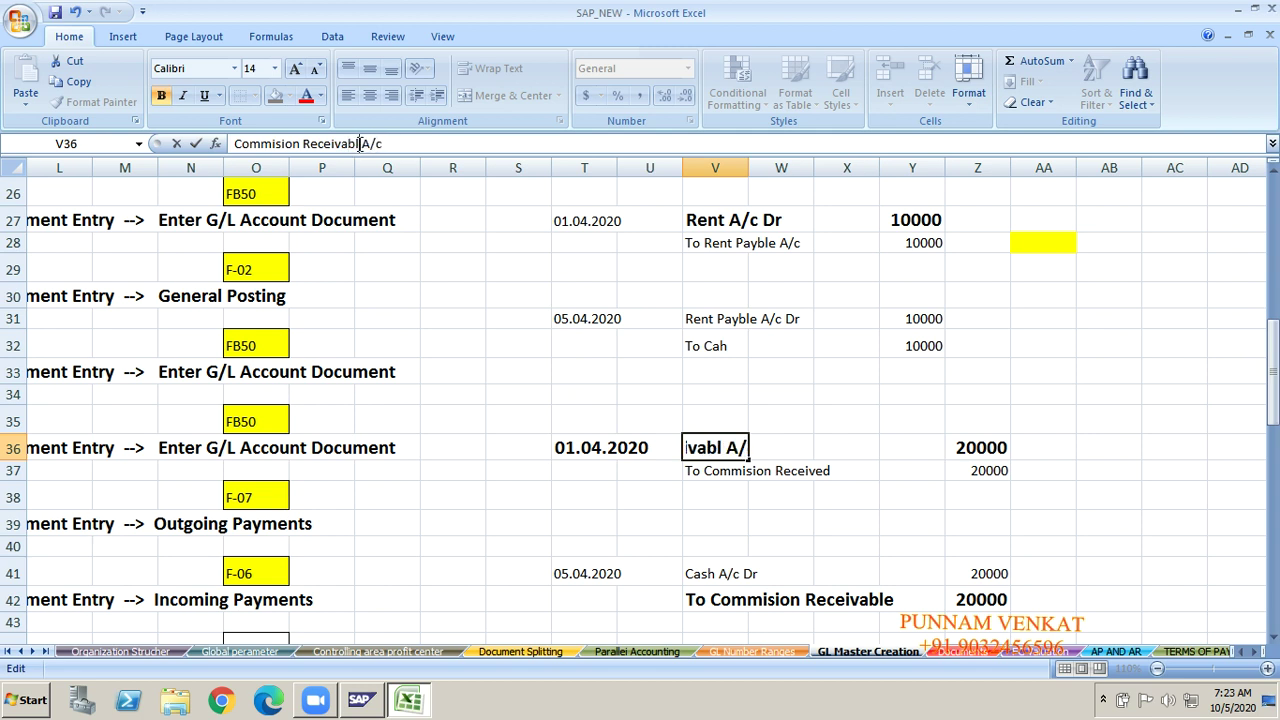
type("e")
key("Return")
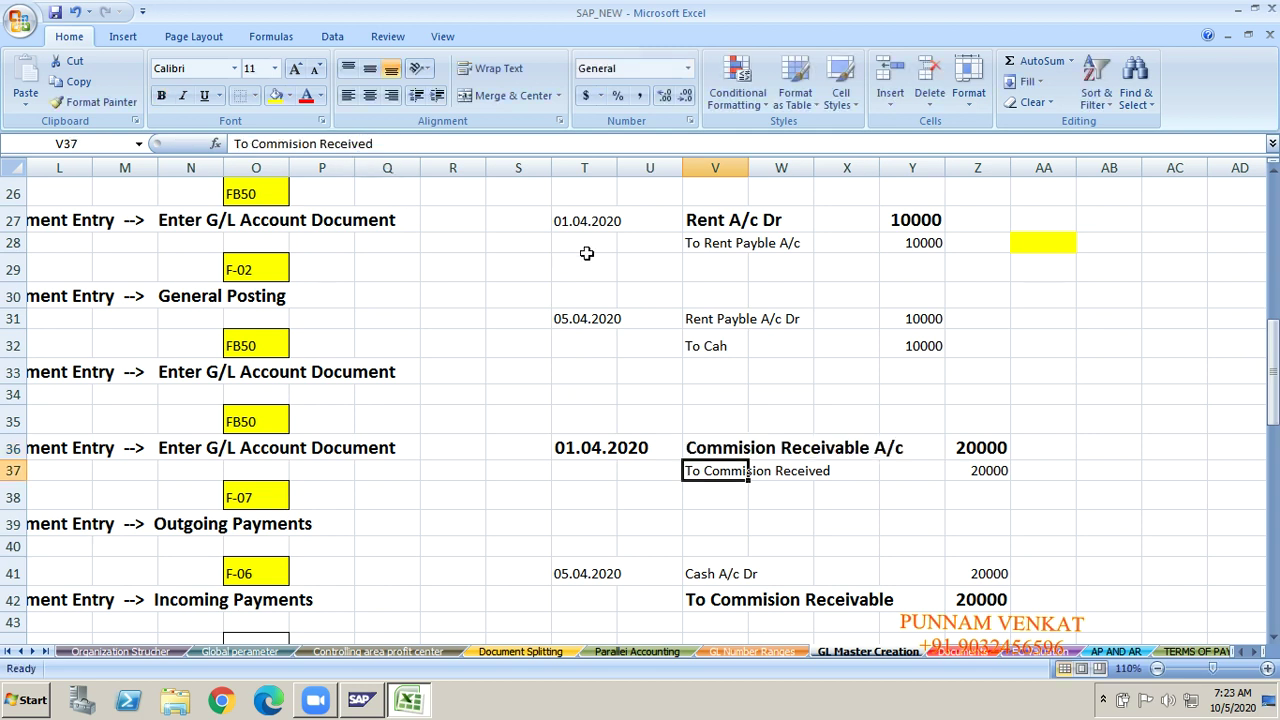
left_click(722, 452)
left_click(723, 474)
left_click(695, 575)
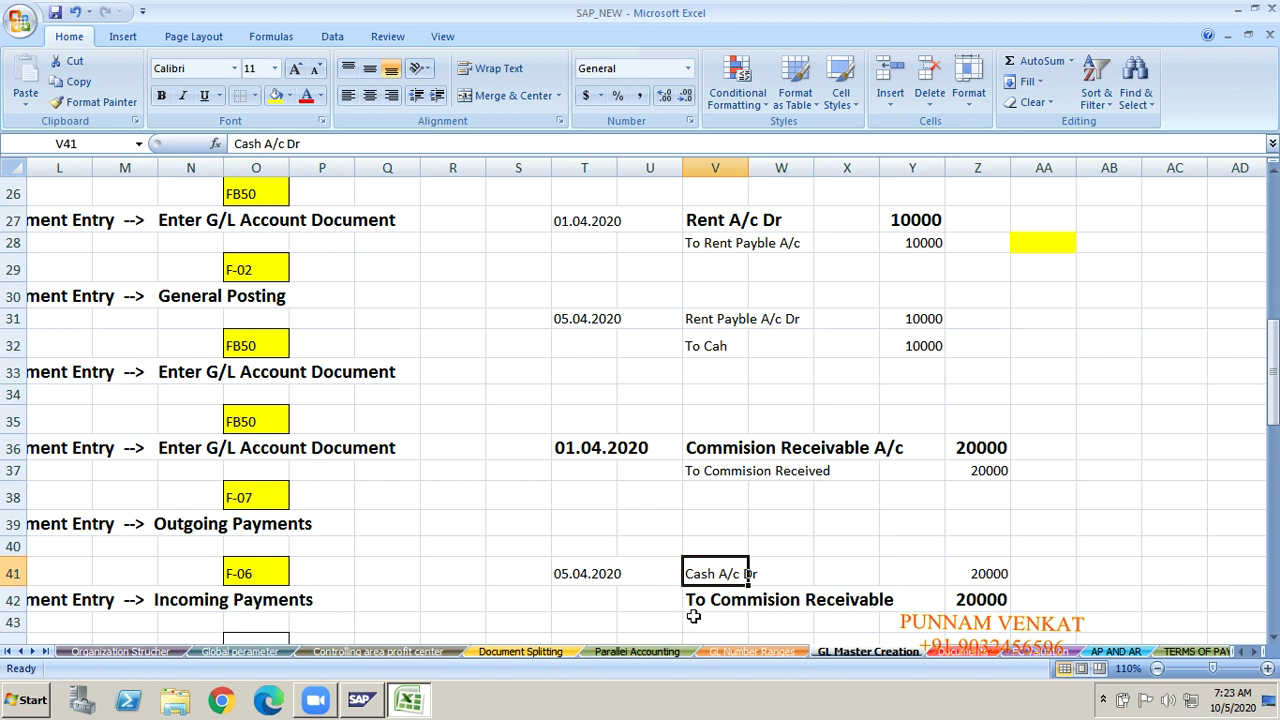
left_click(708, 606)
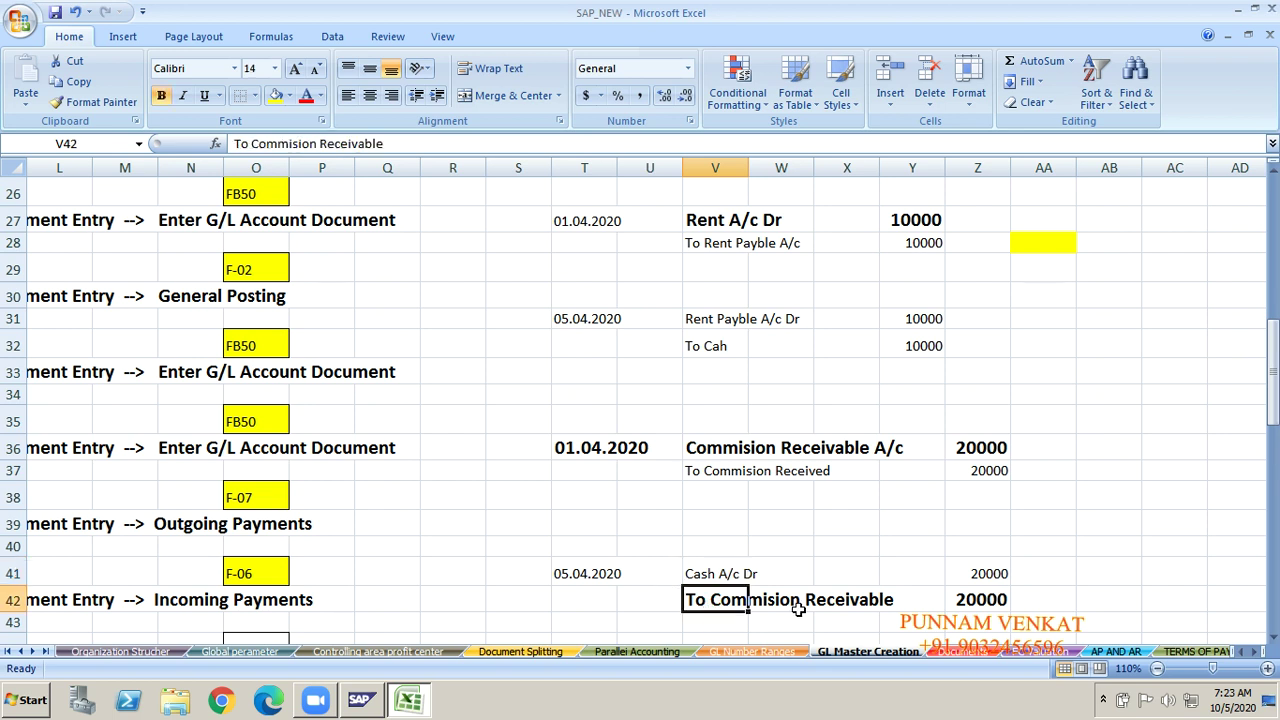
left_click(708, 451)
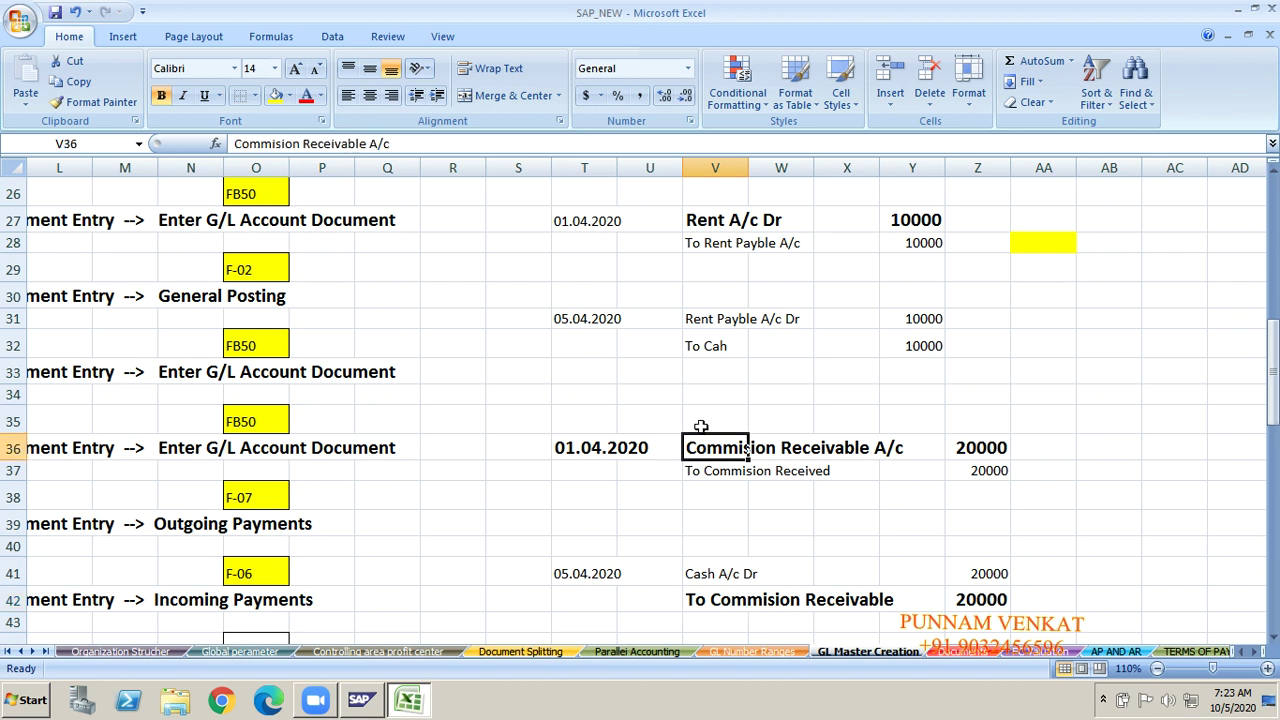
left_click(730, 606)
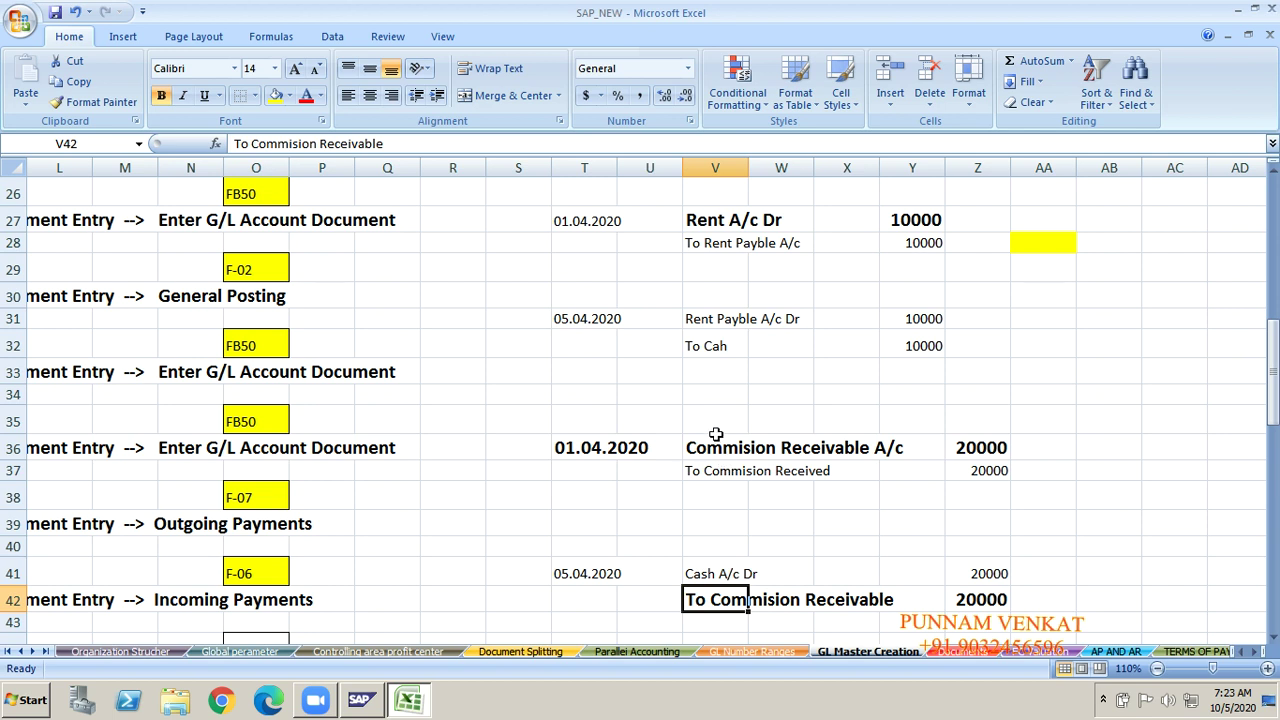
left_click(714, 440)
left_click(727, 605)
left_click(708, 447)
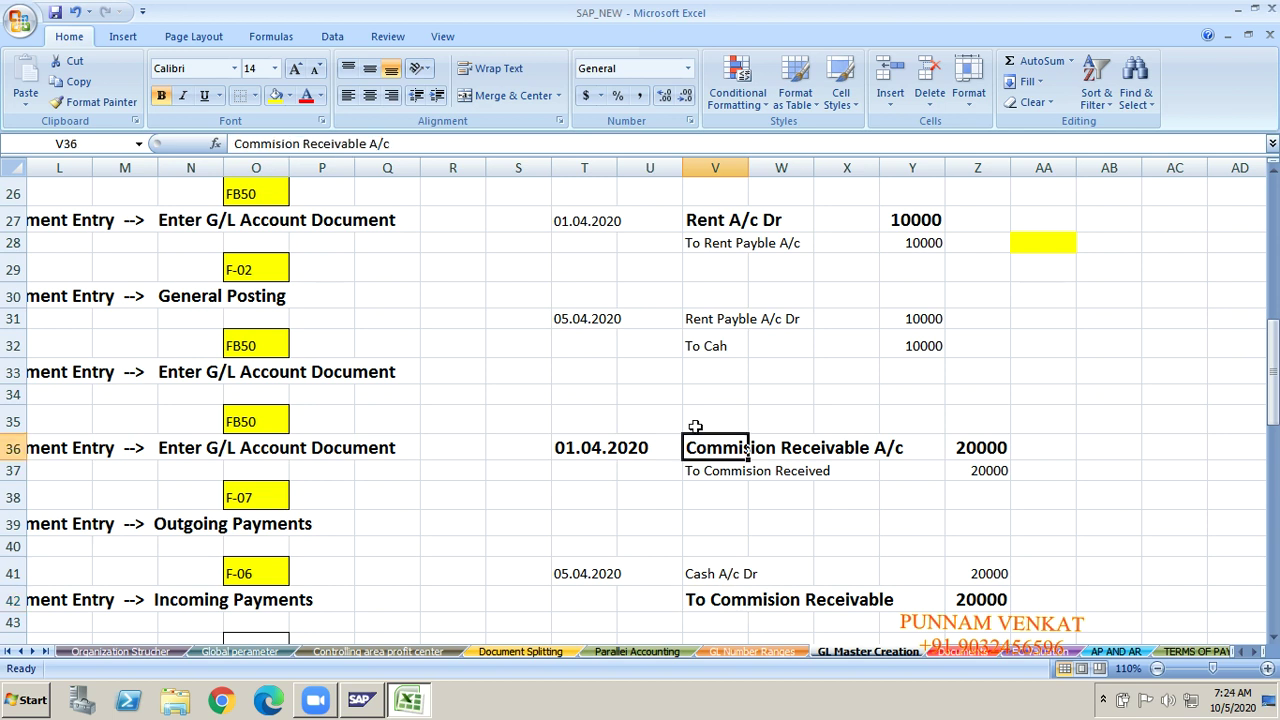
left_click(717, 605)
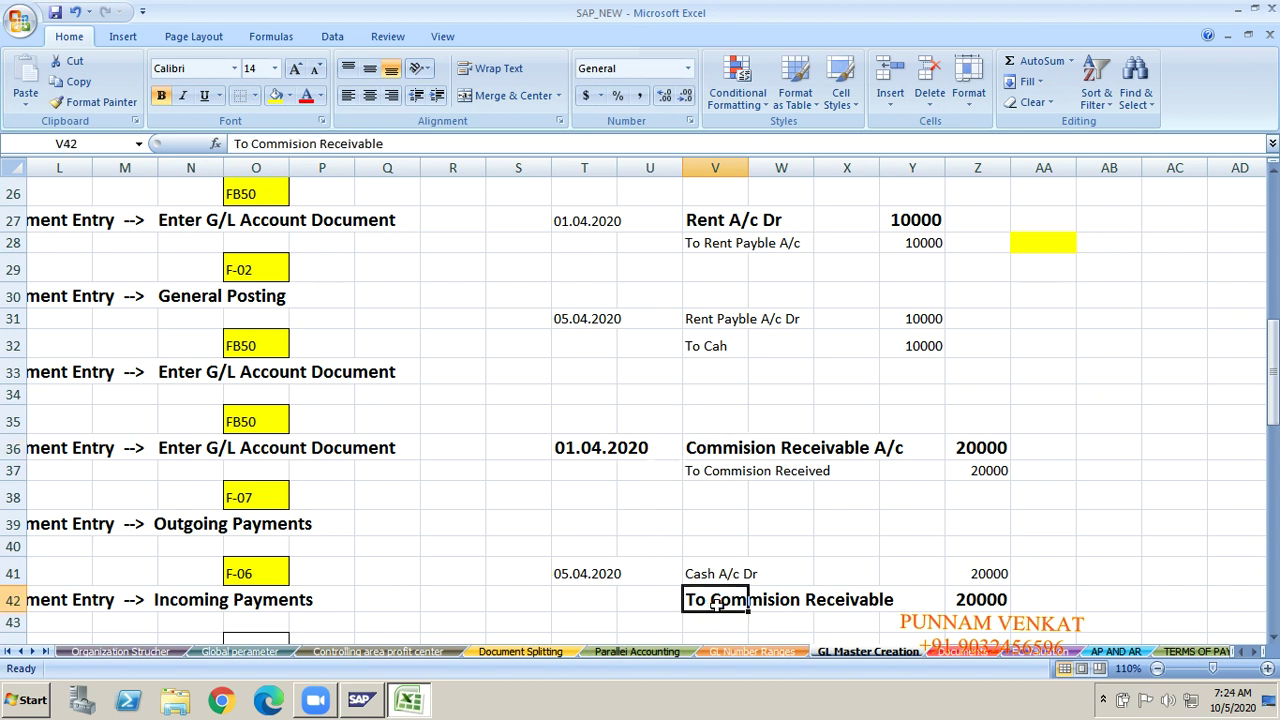
left_click(707, 246)
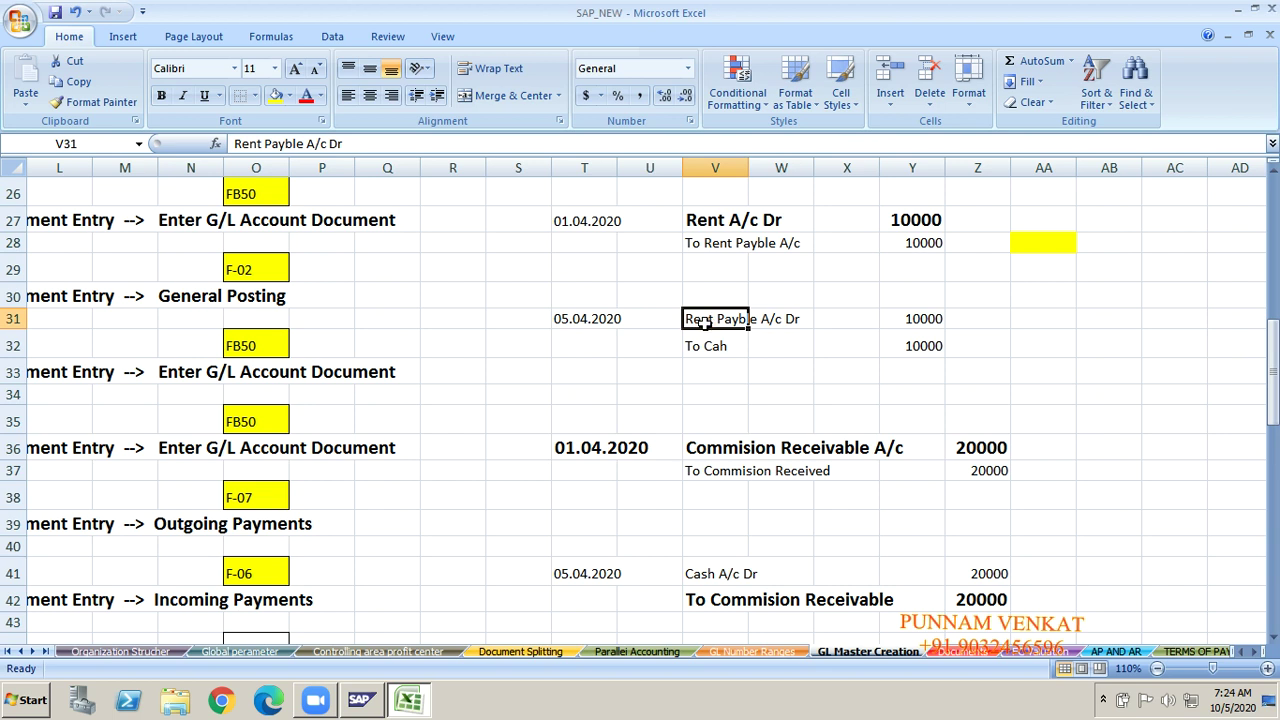
left_click(704, 243)
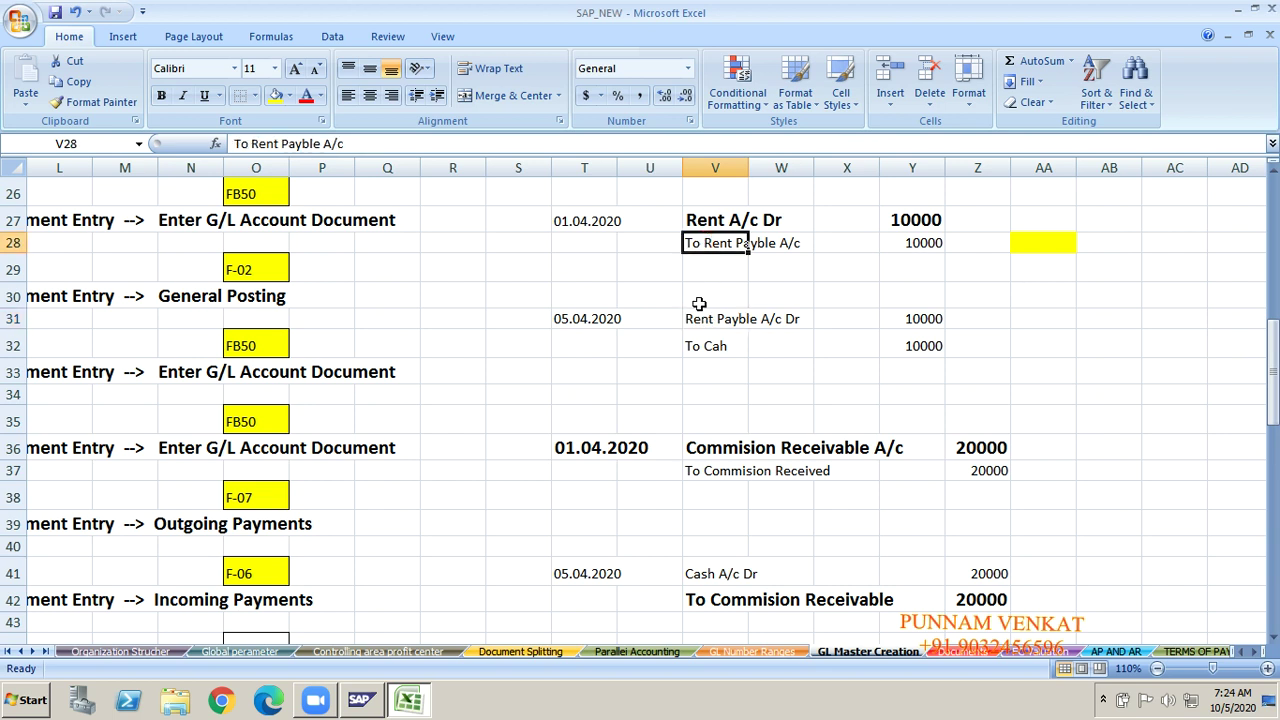
left_click(699, 319)
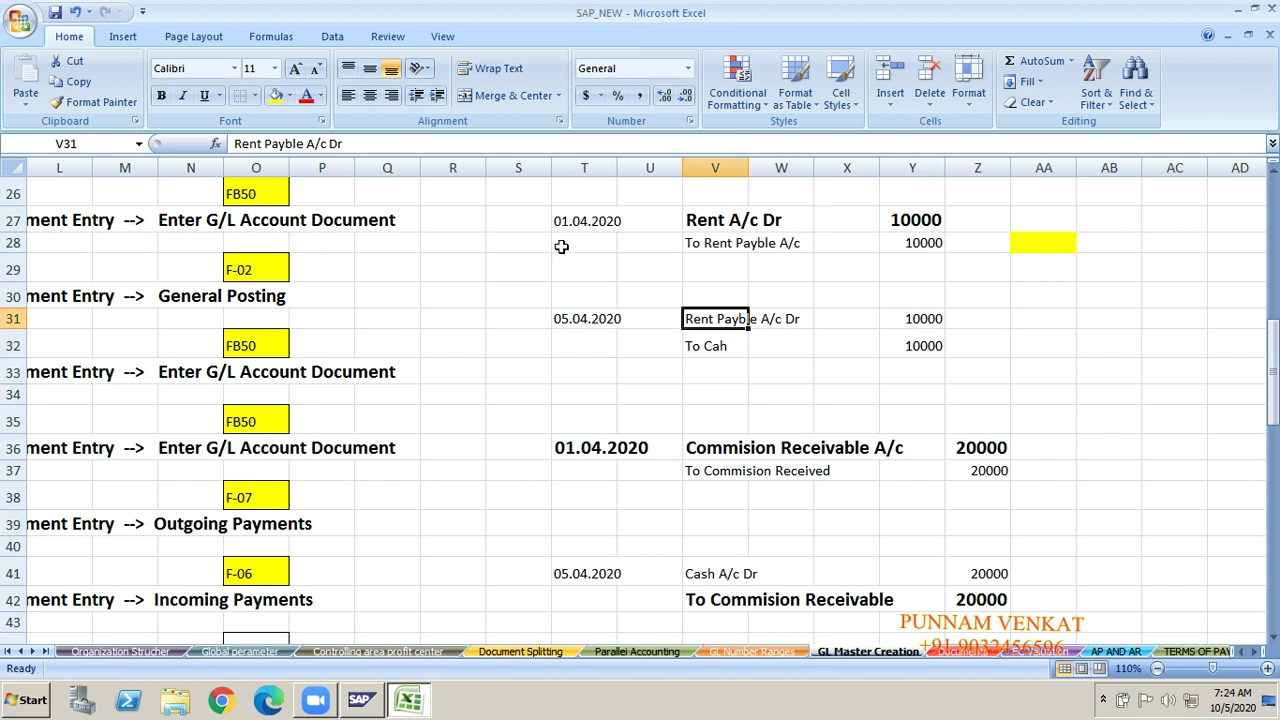
Step: Review the rent and commission journal lines, from To Cah to To Commision Receivable
left_click(597, 238)
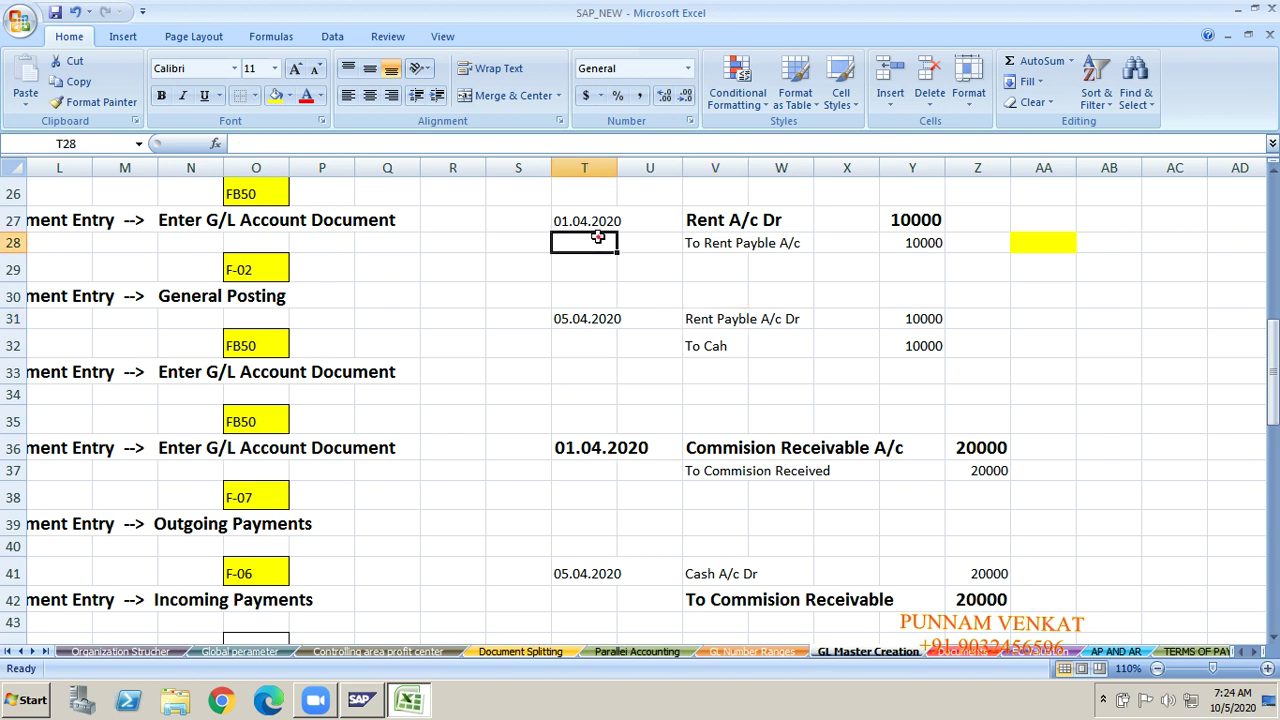
left_click(731, 263)
left_click(546, 334)
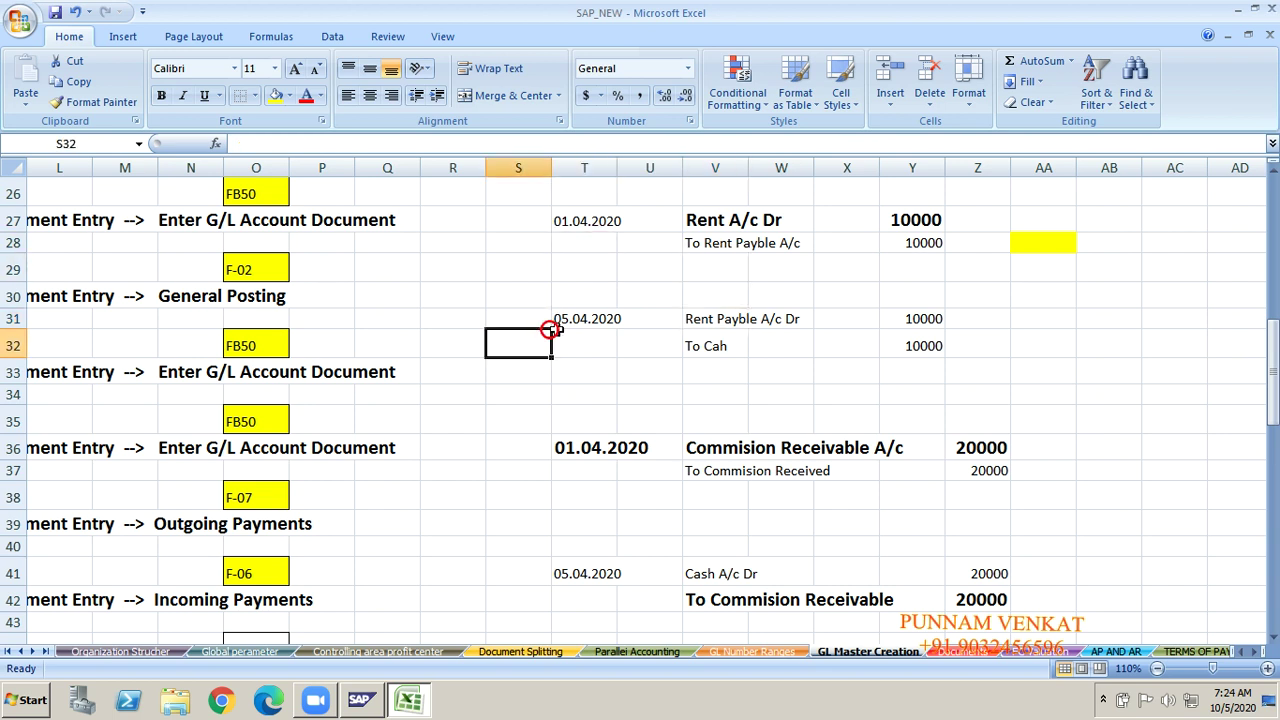
left_click(710, 352)
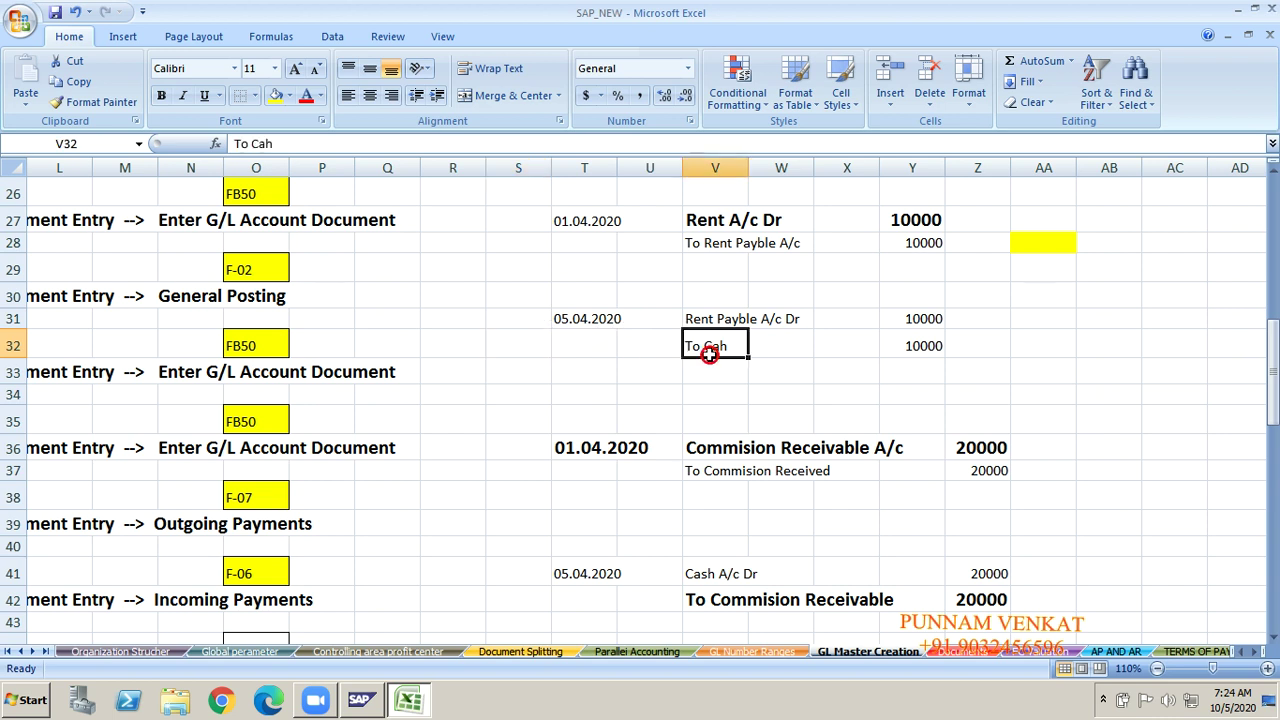
left_click(719, 246)
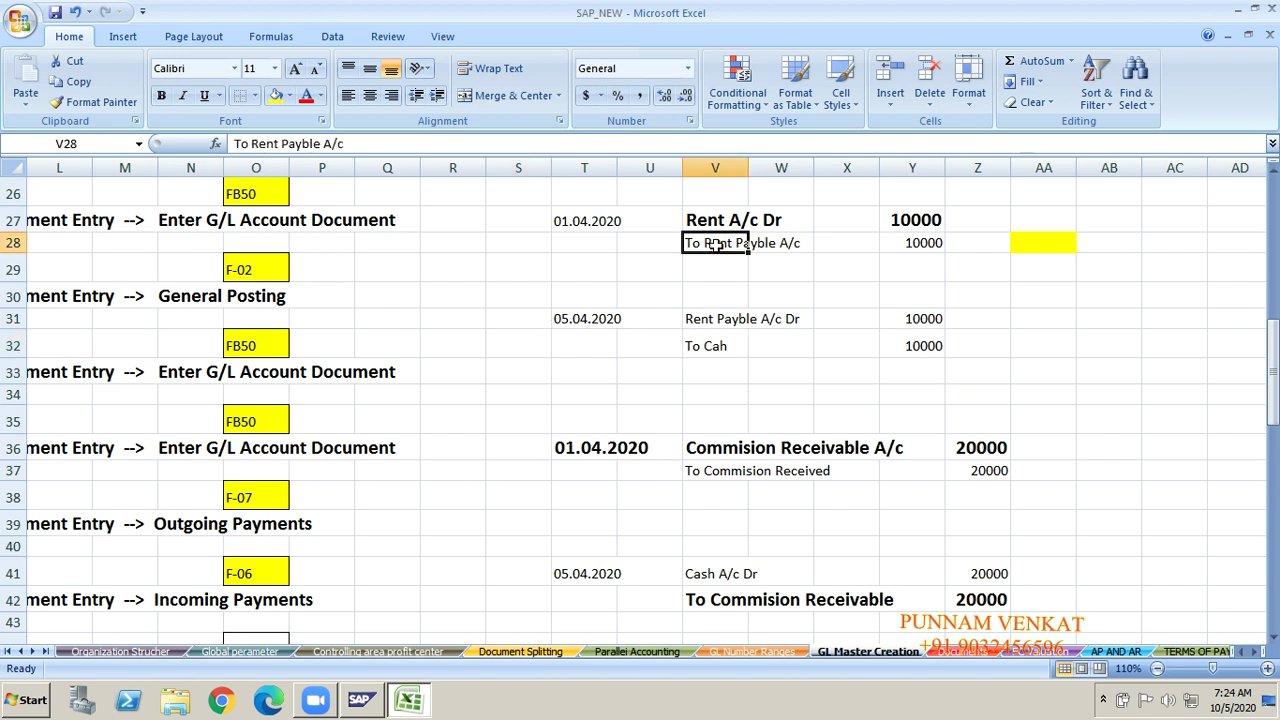
left_click(707, 319)
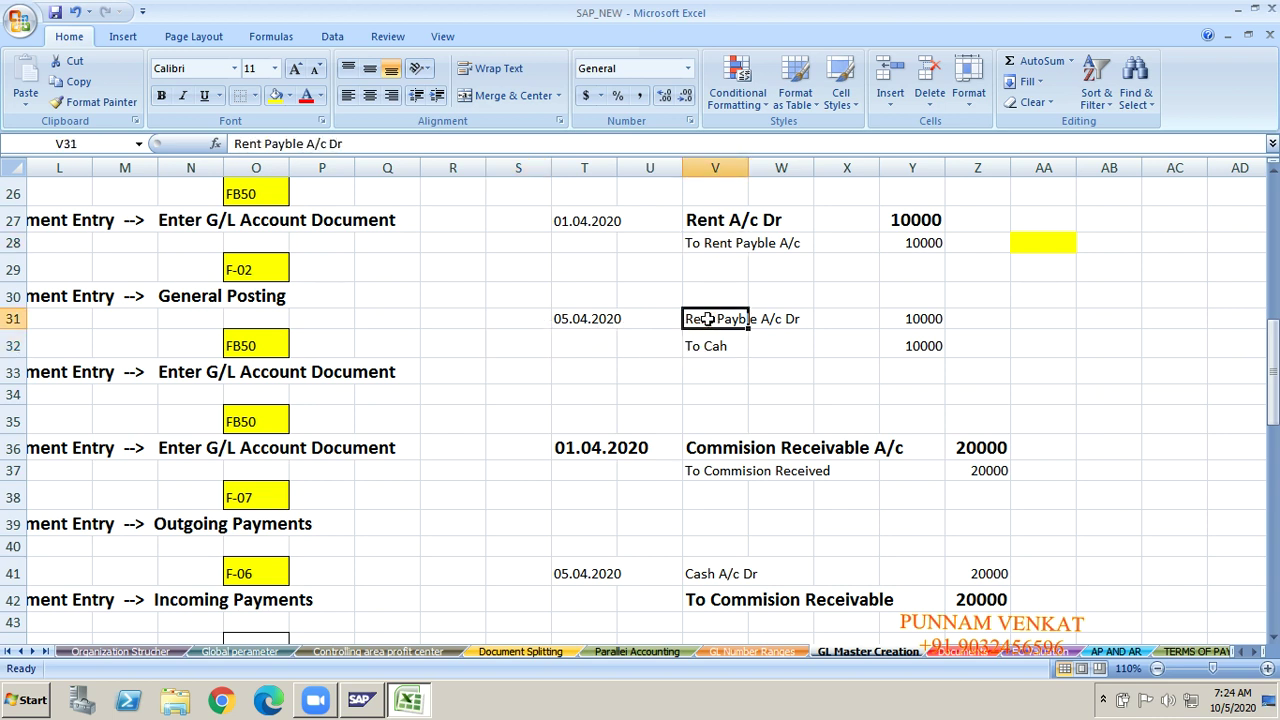
left_click(712, 450)
left_click(731, 599)
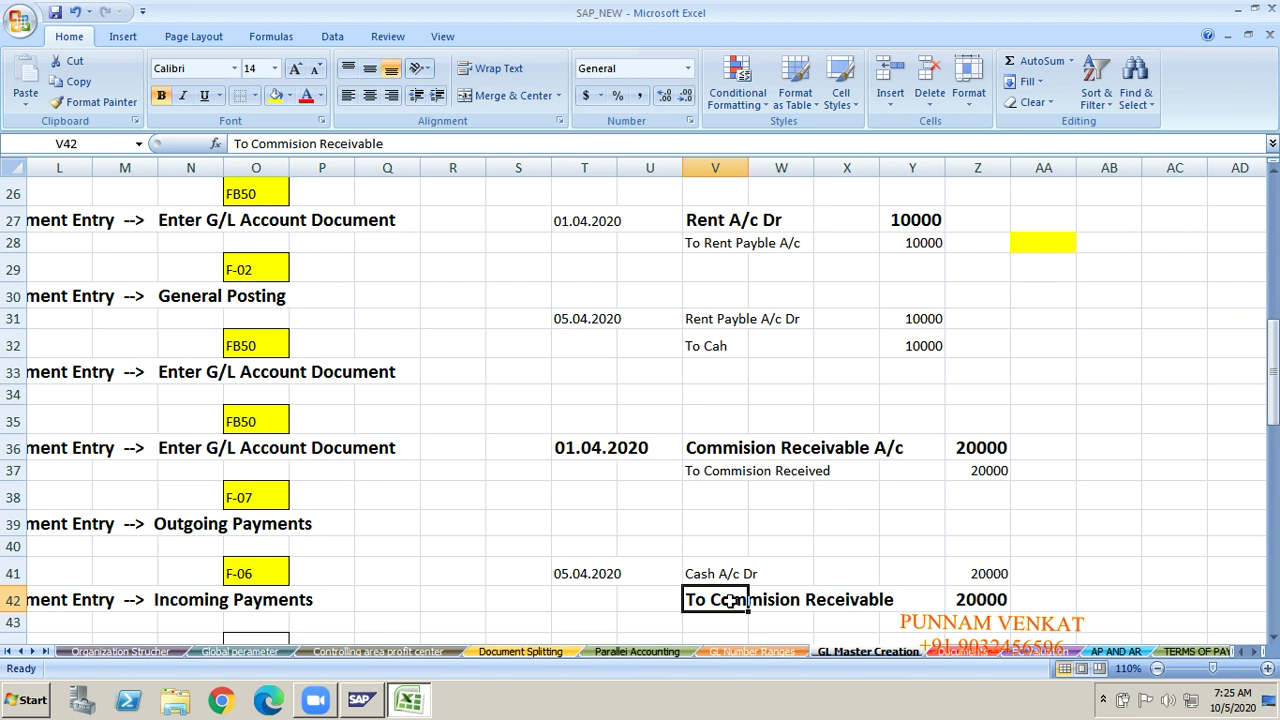
Step: Select the journal entry block S26:Z43 for bold formatting
left_click(527, 197)
key("shift+Right")
key("shift+Right")
key("shift+Right")
key("shift+Right")
key("shift+Right")
key("shift+Right")
key("shift+Right")
key("shift+Down")
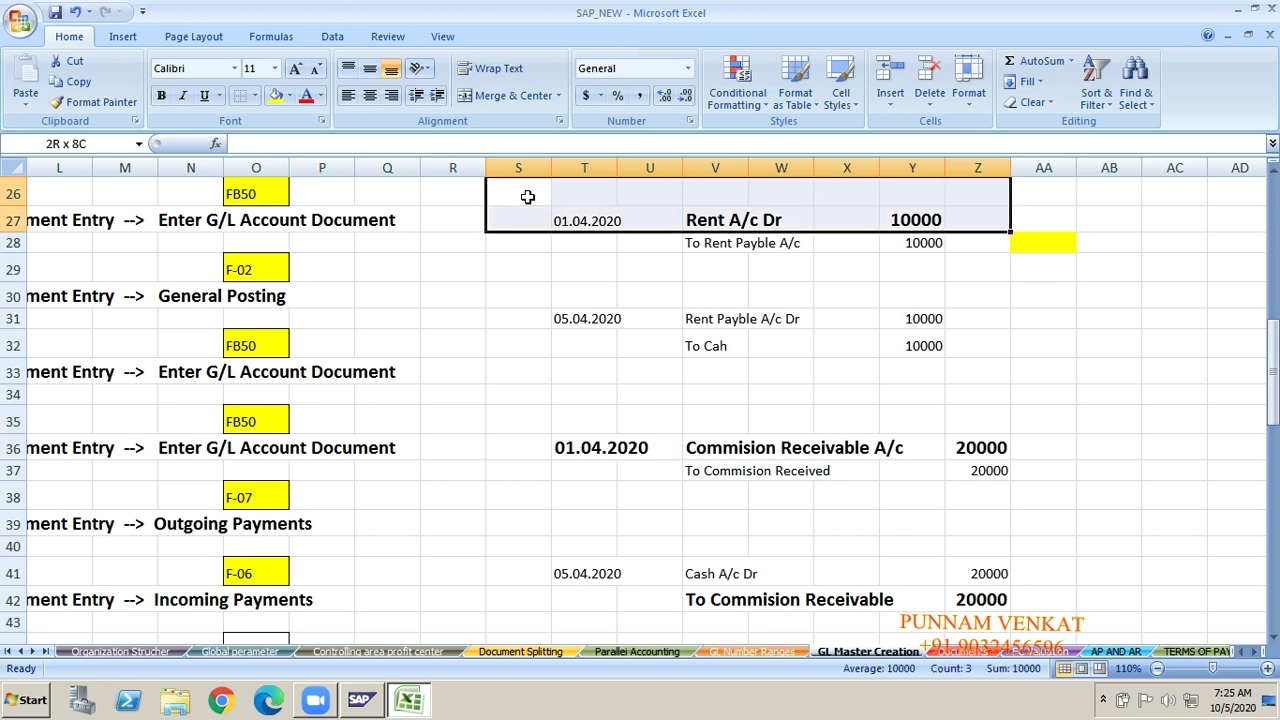
key("shift+Down")
key("shift+Down")
key("shift+Down")
key("shift+Down")
key("shift+Down")
key("shift+Down")
key("shift+Down")
key("shift+Down")
key("shift+Down")
key("shift+Down")
key("shift+Down")
key("shift+Down")
key("shift+Down")
key("shift+Down")
key("shift+Down")
key("shift+Down")
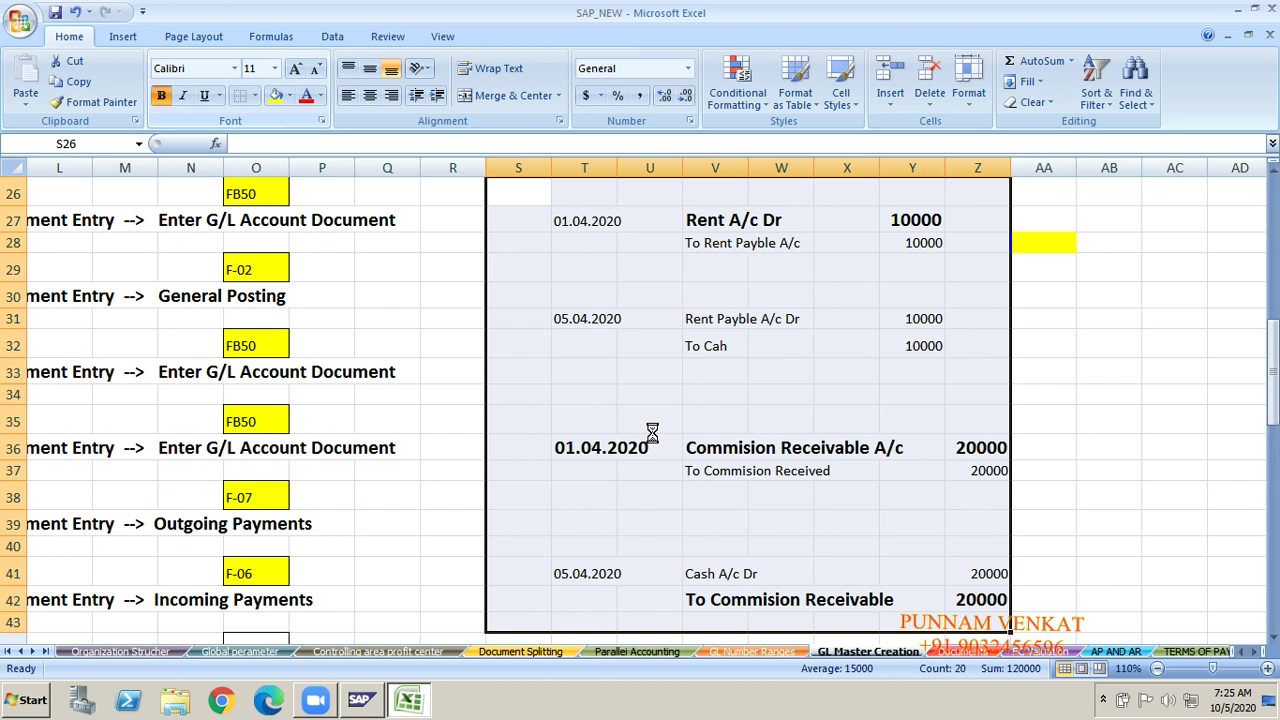
left_click(580, 419)
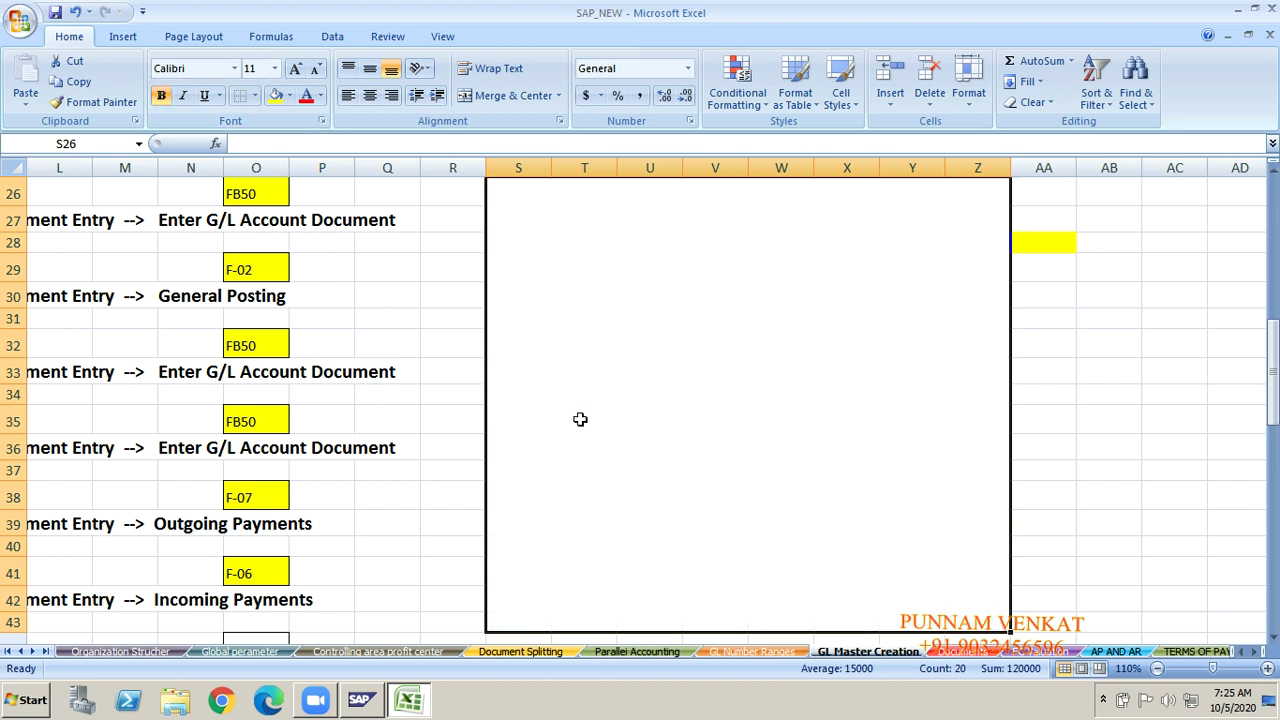
key("Up")
key("Up")
key("Up")
key("Up")
key("Up")
key("Up")
key("Up")
key("Up")
key("Up")
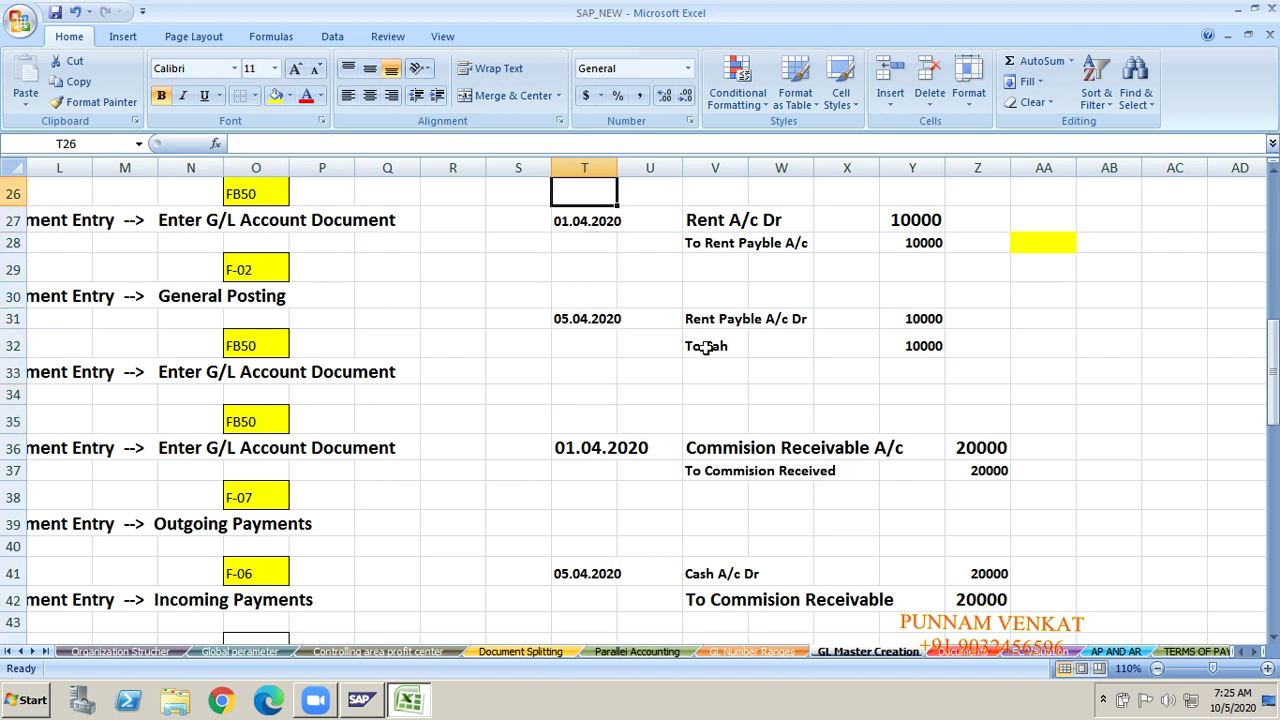
left_click(718, 225)
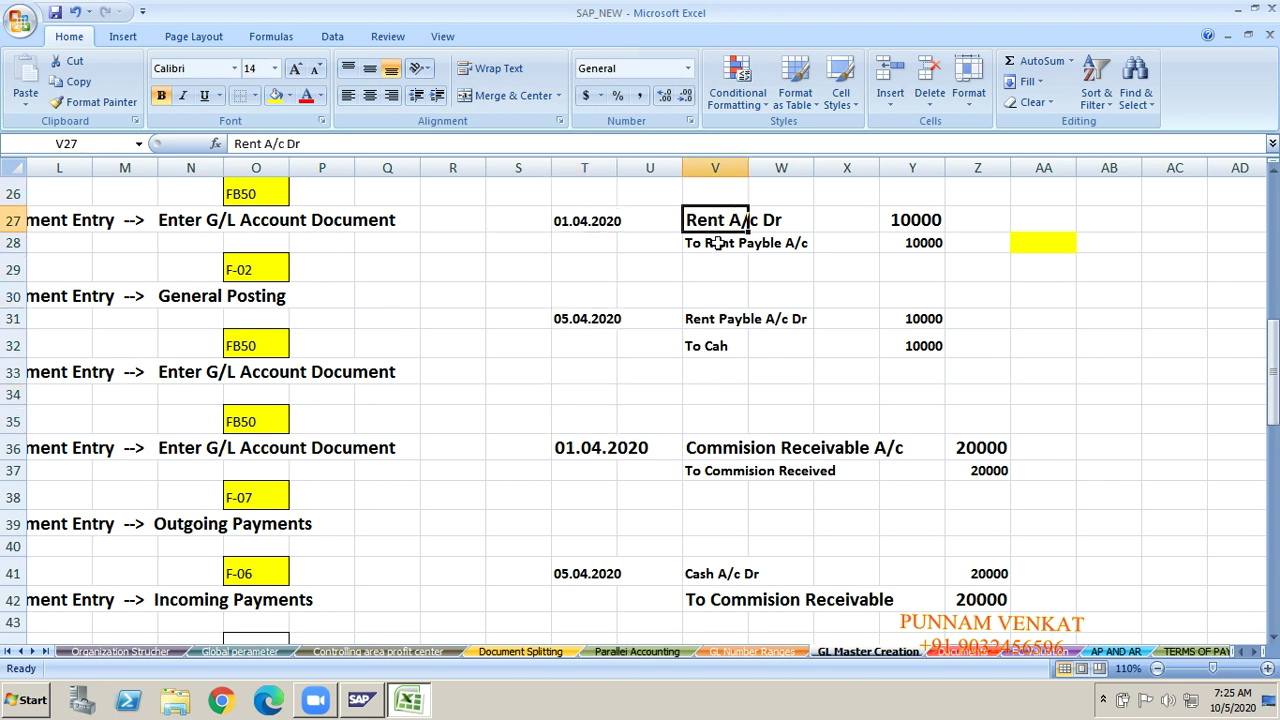
left_click(718, 243)
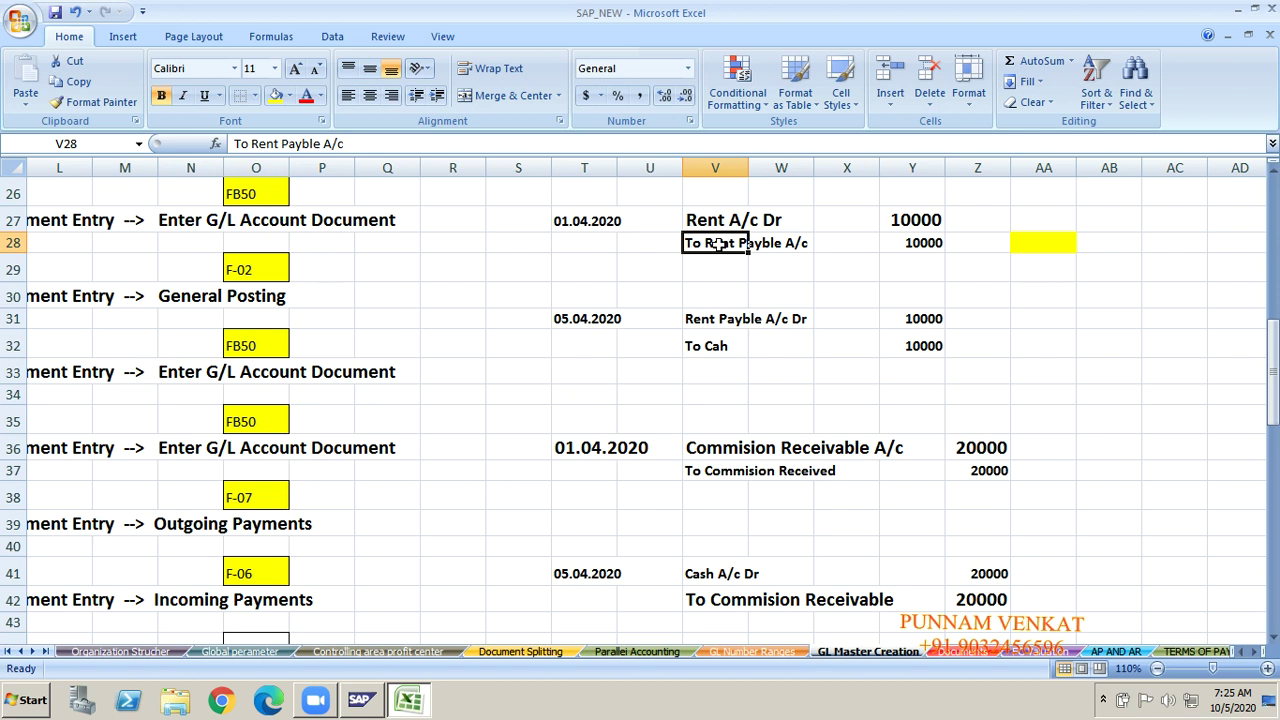
left_click(720, 224)
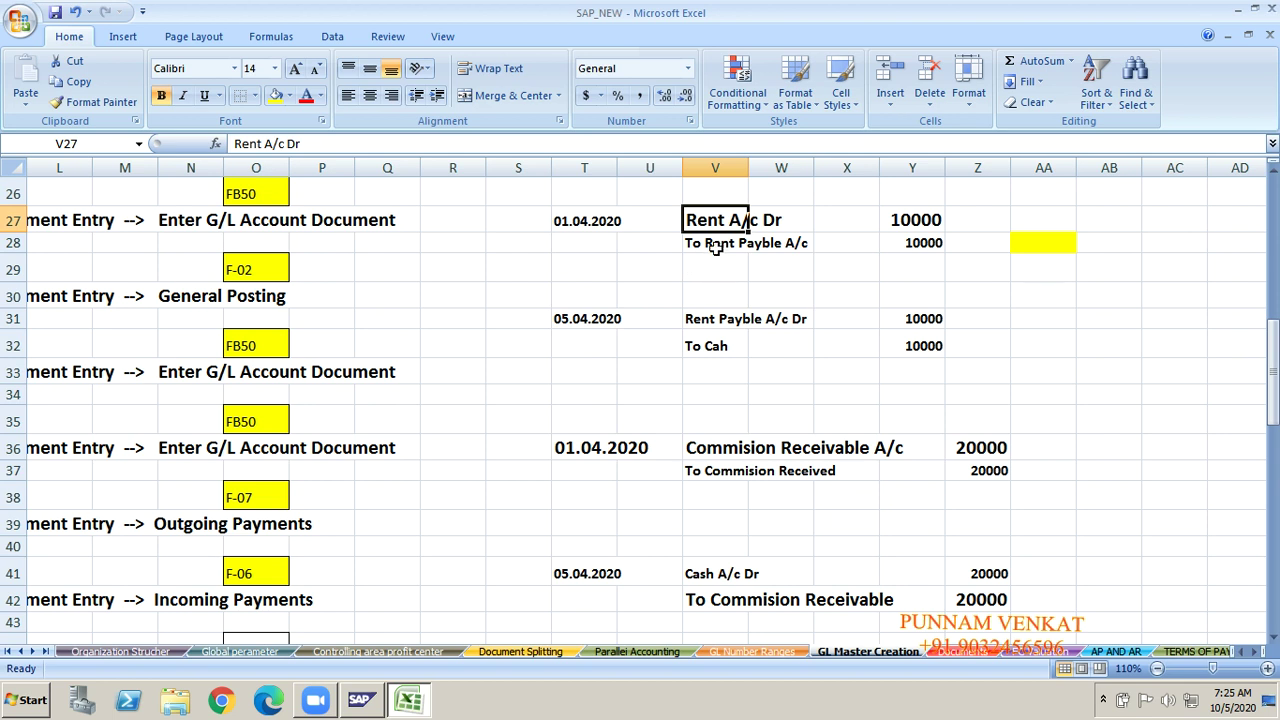
left_click(716, 249)
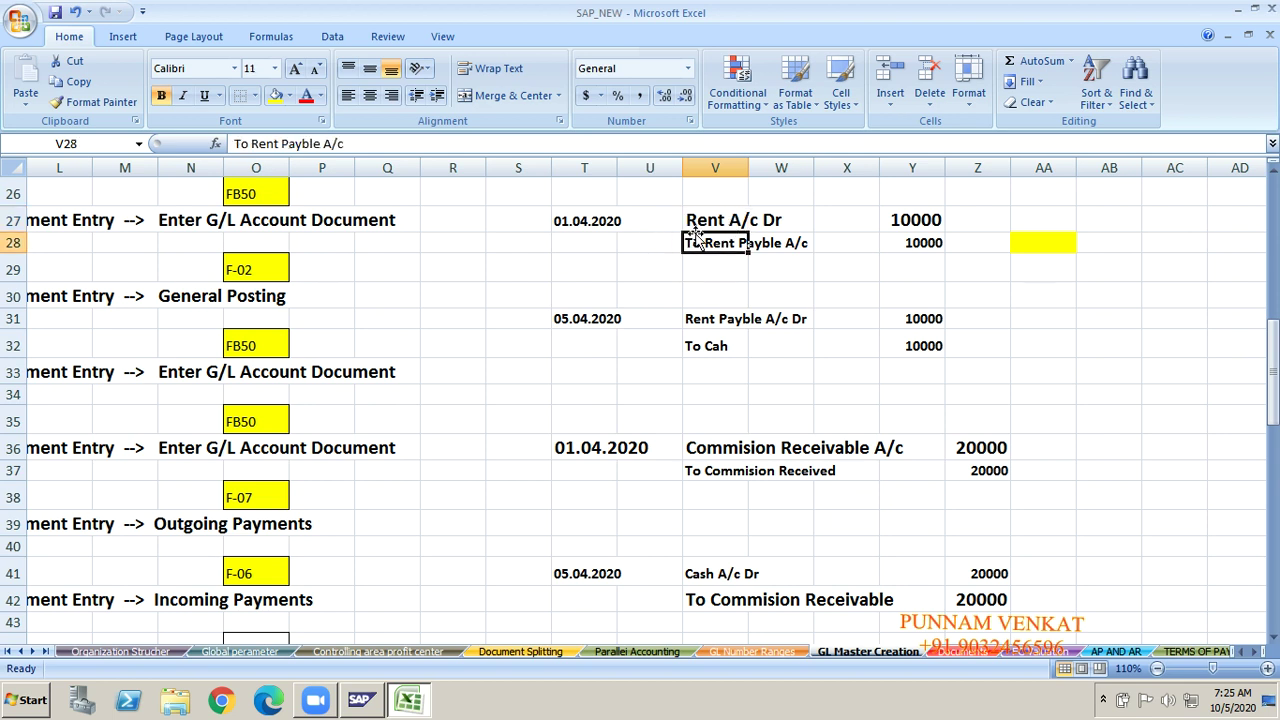
left_click(692, 226)
key("Left")
key("Left")
key("Left")
key("Left")
key("Left")
key("Left")
key("Left")
key("Left")
key("Left")
key("Left")
key("Left")
key("Left")
key("Left")
key("Left")
key("Left")
key("Left")
key("Left")
key("Left")
key("Left")
key("Left")
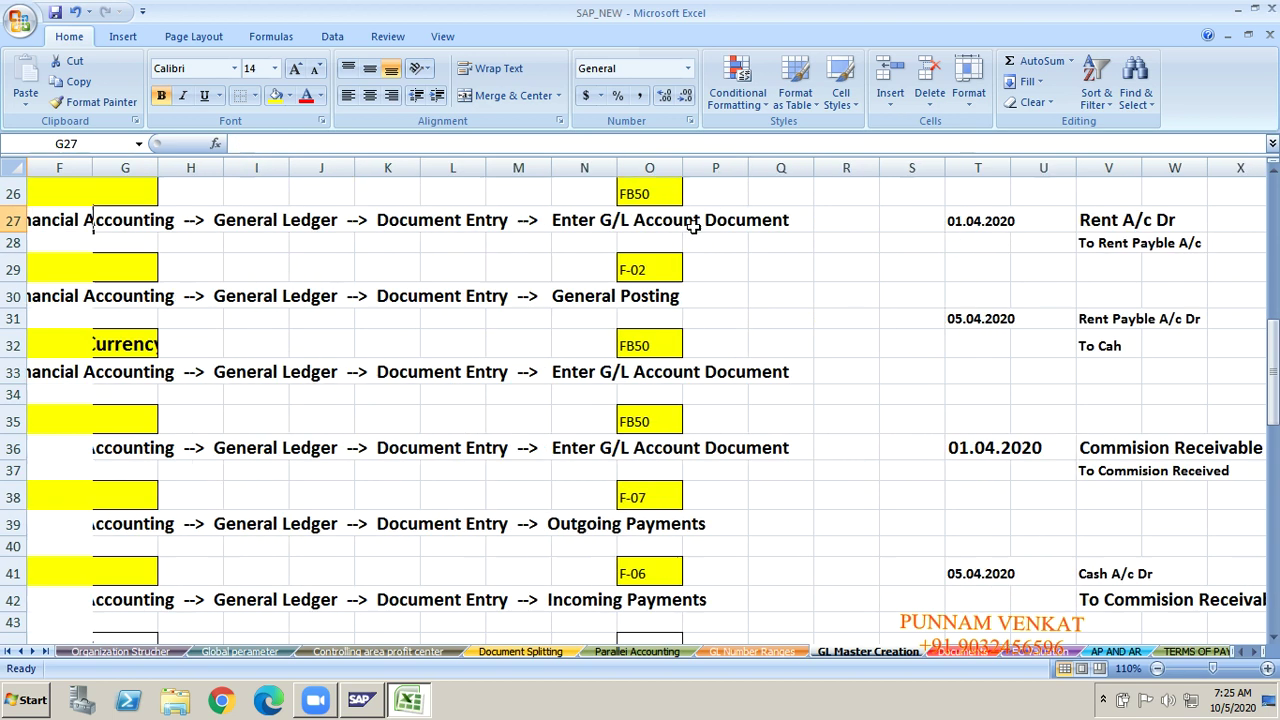
key("Up")
key("Up")
key("Up")
key("Up")
key("Up")
key("Up")
key("Up")
key("Up")
key("Up")
key("Up")
key("Up")
key("Up")
key("Up")
key("Up")
key("Up")
key("Up")
key("Up")
key("Up")
key("Up")
key("Up")
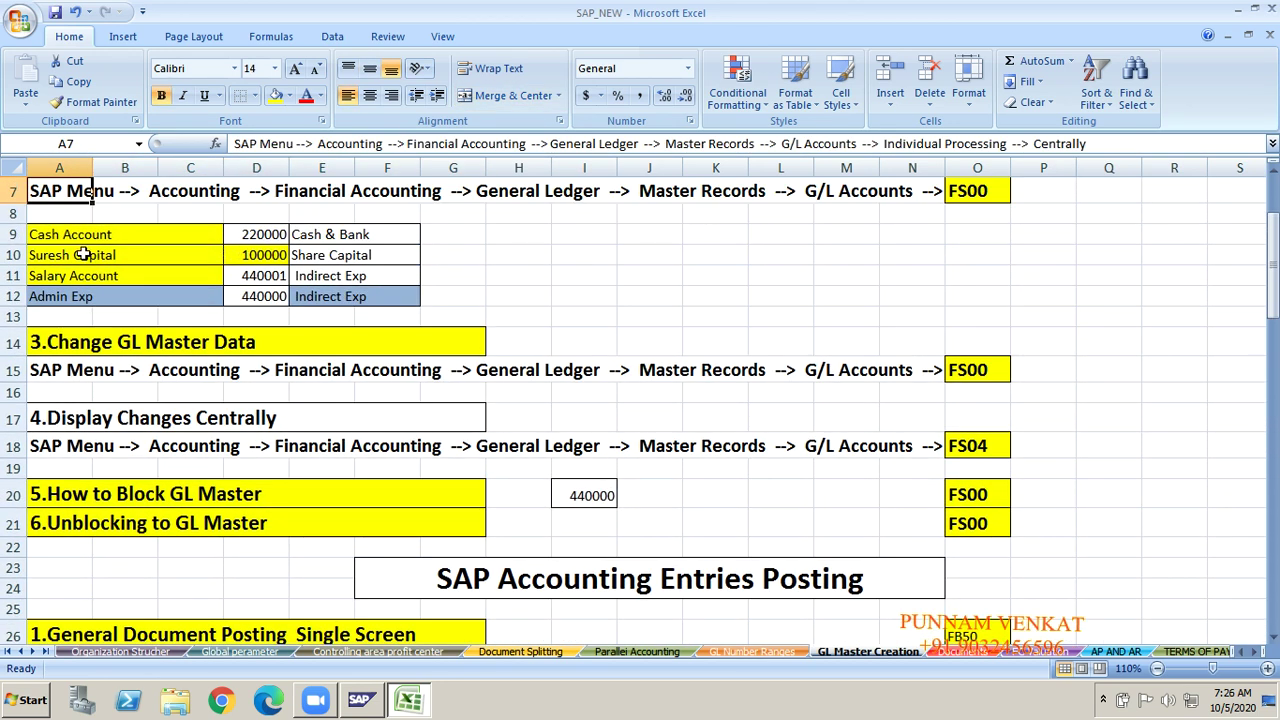
left_click(113, 235)
left_click(101, 255)
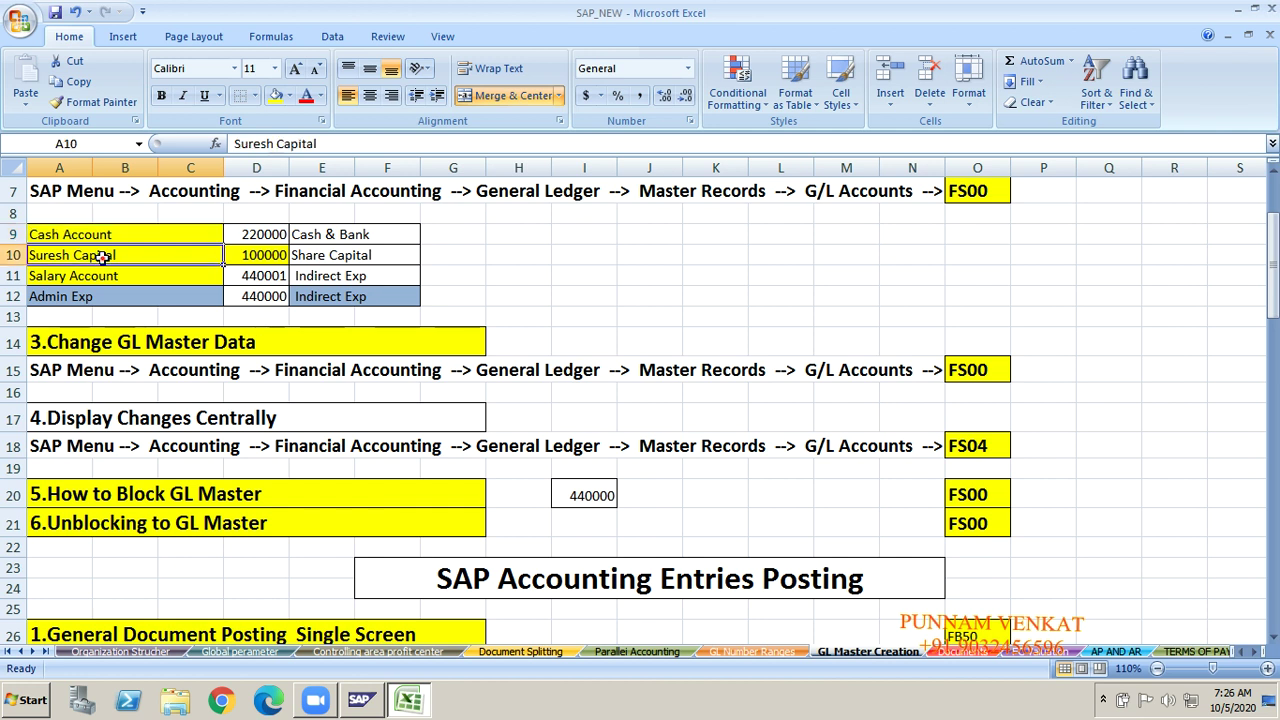
left_click(101, 274)
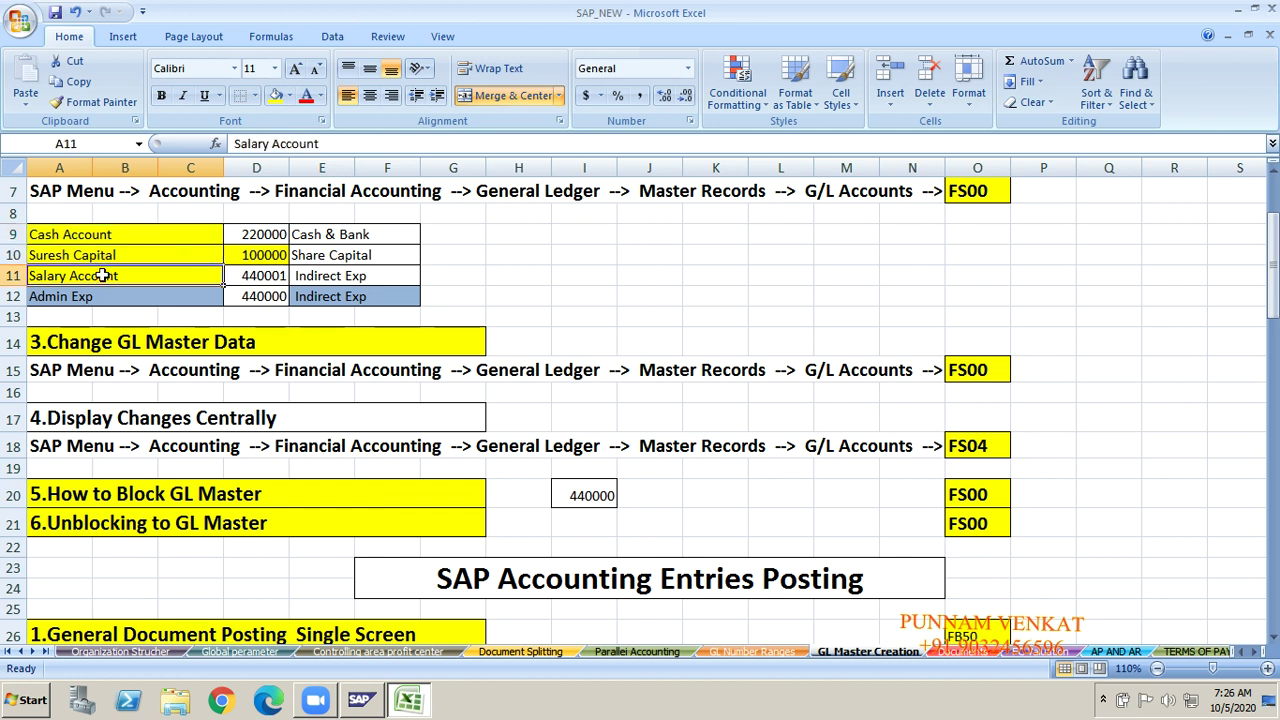
left_click(101, 299)
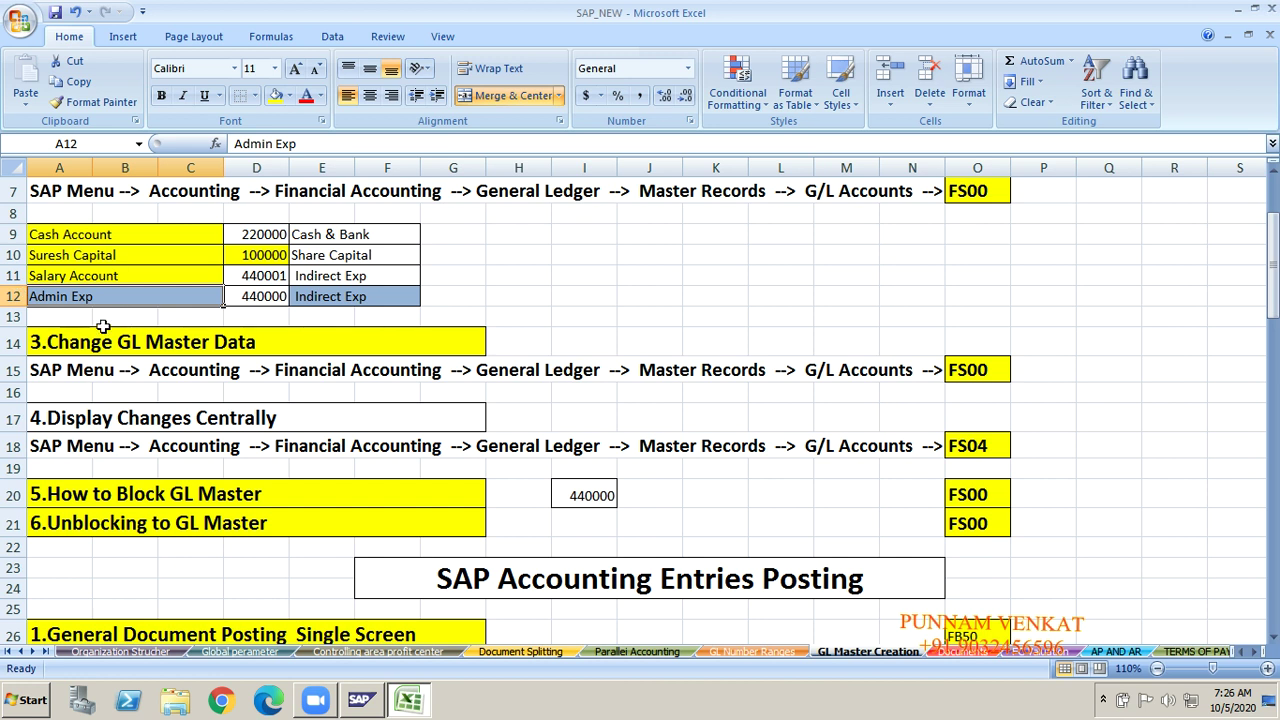
key("Right")
key("Right")
key("Right")
key("Right")
key("Right")
key("Right")
key("Right")
key("Right")
key("Right")
key("Right")
key("Right")
key("Right")
key("Right")
key("Right")
key("Right")
key("Right")
key("Right")
key("Right")
key("Right")
key("Right")
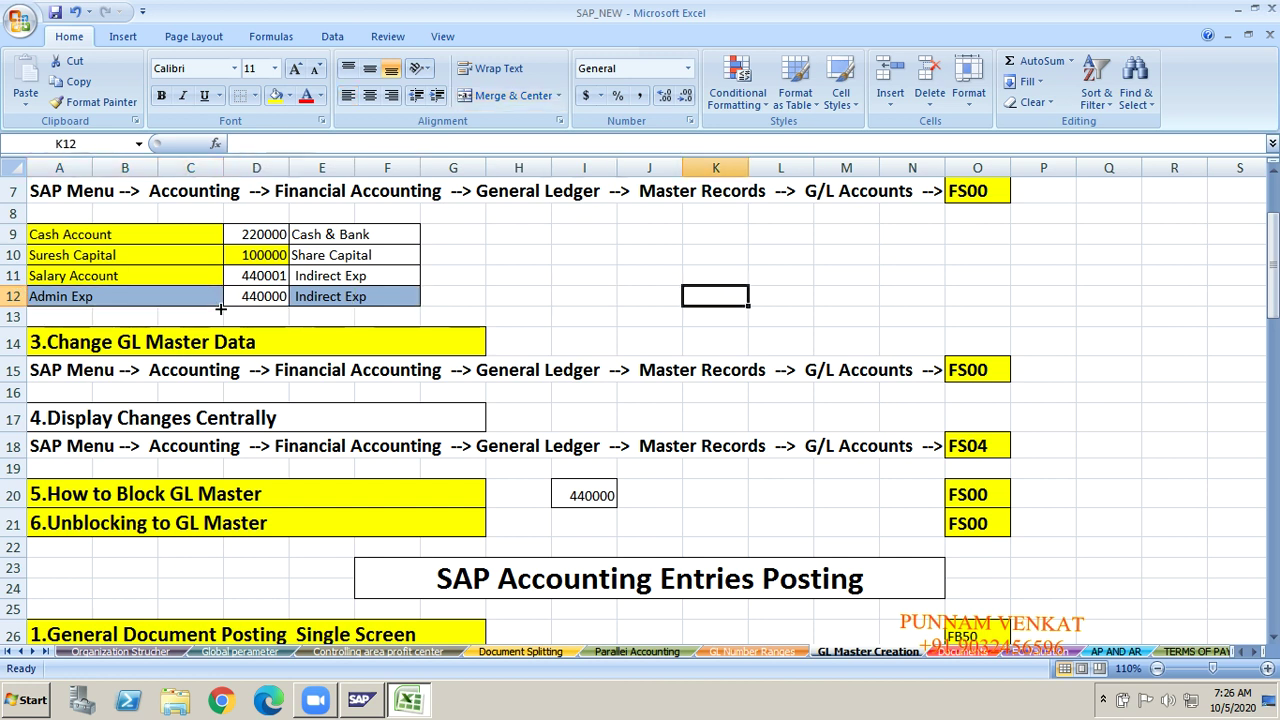
key("Right")
key("Right")
key("Right")
key("Right")
key("Right")
key("Up")
key("Up")
key("Up")
key("Up")
key("Up")
key("Up")
key("Up")
key("Up")
key("Up")
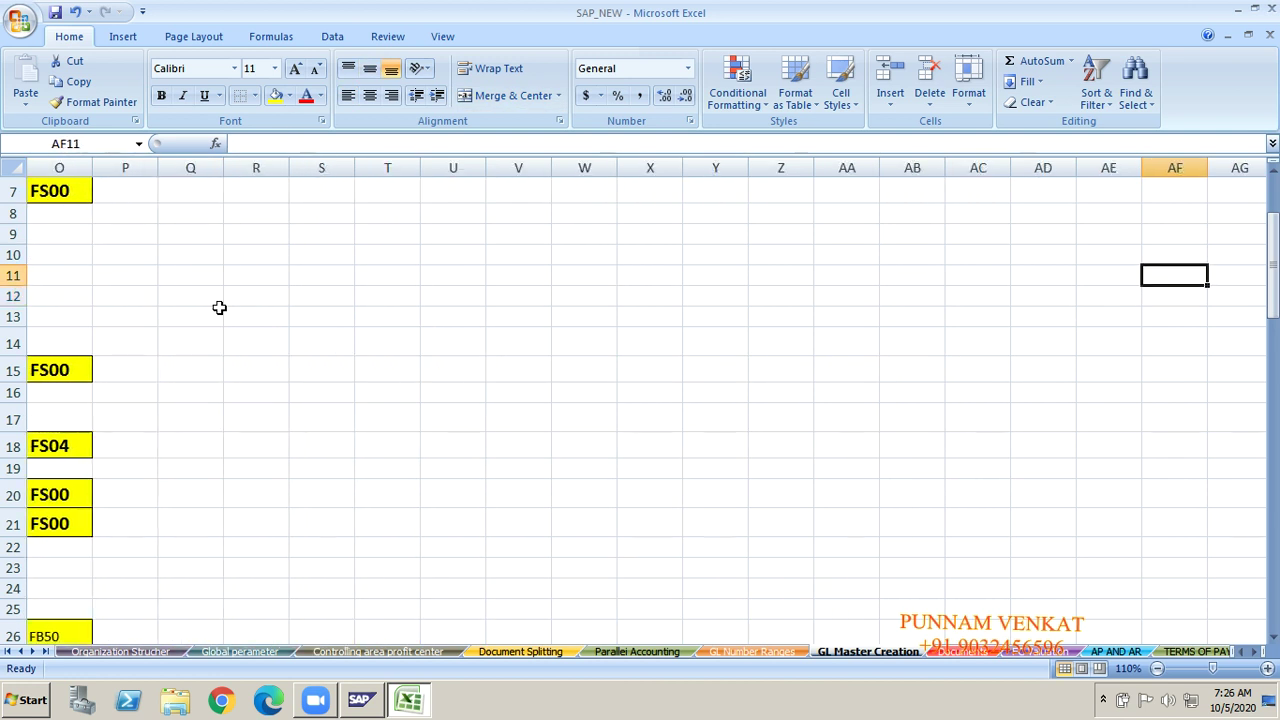
key("Up")
key("Up")
key("Right")
key("Right")
key("Right")
key("Right")
key("Right")
key("Down")
key("Down")
key("Down")
key("Down")
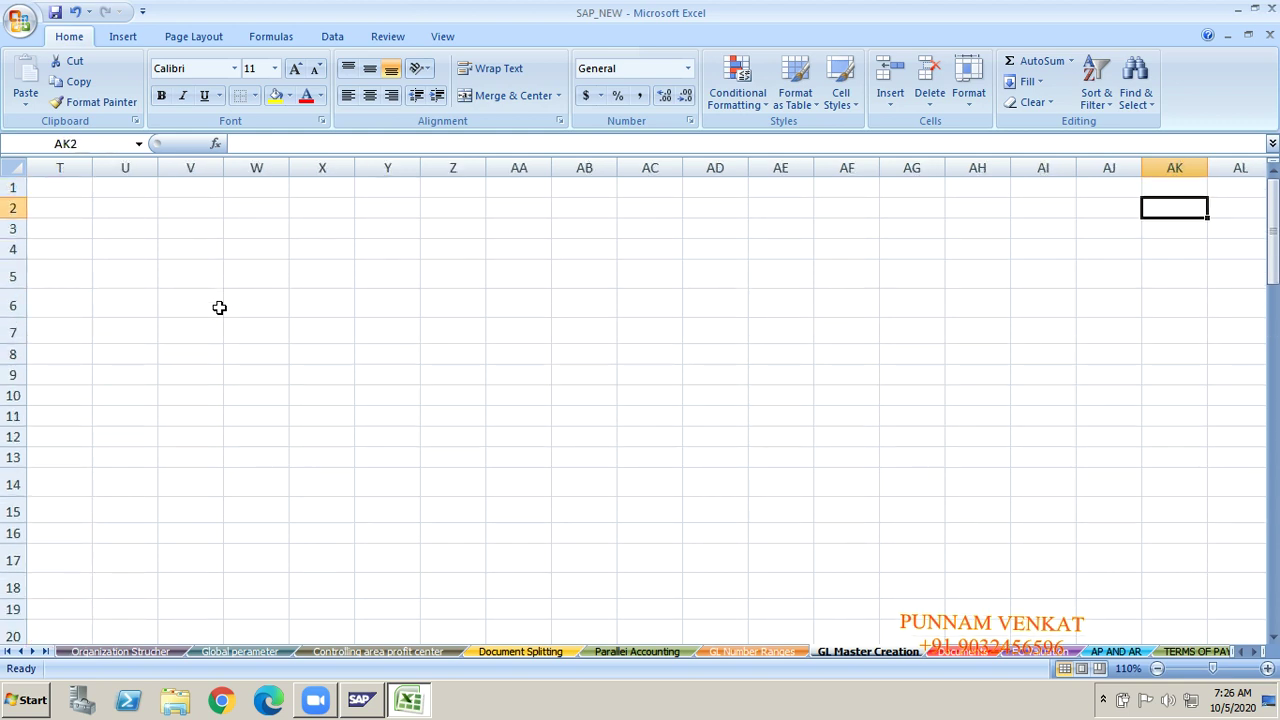
key("Down")
key("Down")
key("Down")
key("Down")
key("Down")
key("Down")
key("Down")
key("Down")
key("Down")
key("Down")
key("Down")
key("Down")
key("Down")
key("Down")
key("Down")
key("Down")
key("Down")
key("Down")
key("Down")
key("Down")
key("Left")
key("Left")
key("Left")
key("Left")
key("Left")
key("Left")
key("Left")
key("Left")
key("Left")
key("Left")
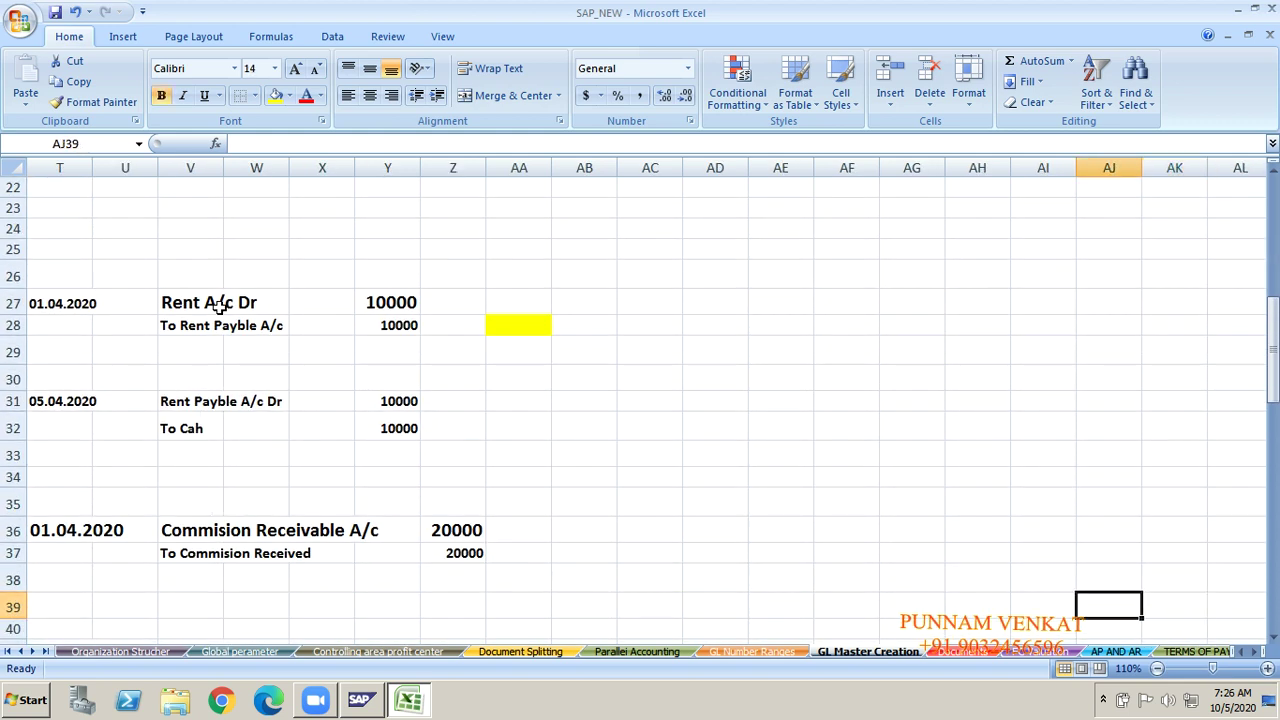
key("Left")
key("Left")
key("Left")
key("Left")
key("Left")
key("Left")
key("Left")
key("Left")
key("Left")
key("Left")
key("Left")
key("Left")
key("Left")
key("Left")
key("Left")
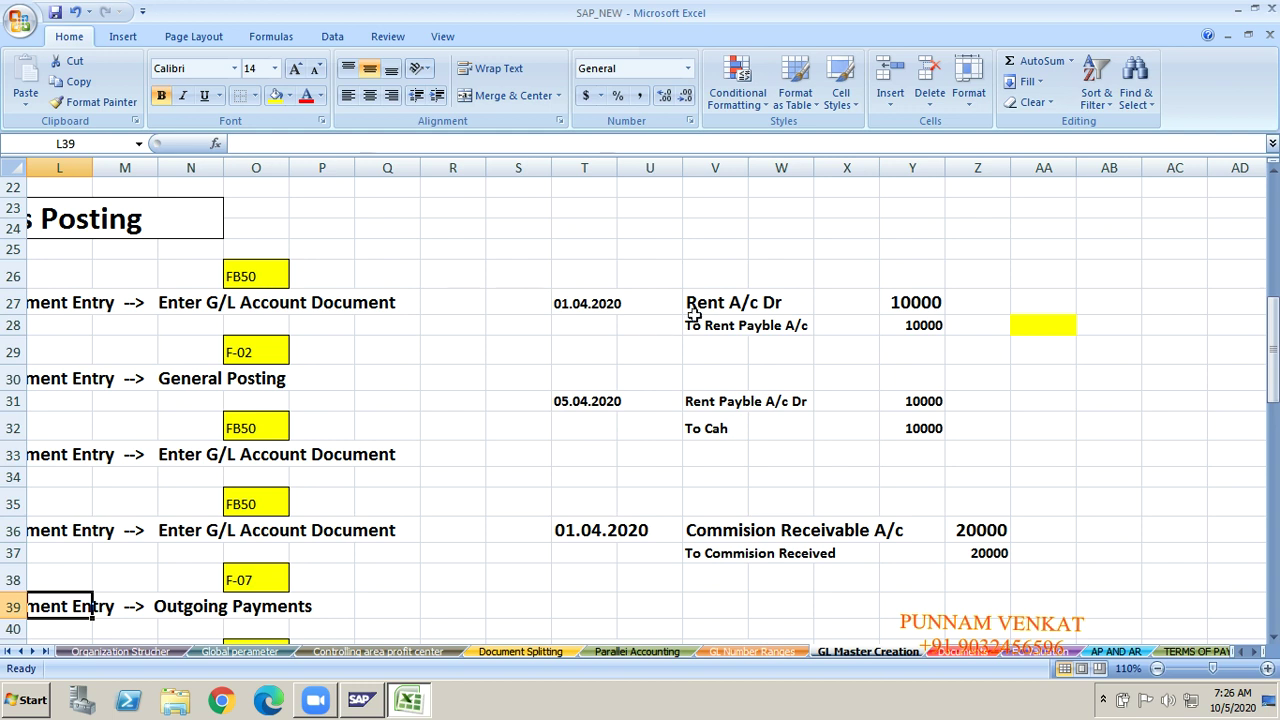
left_click(706, 303)
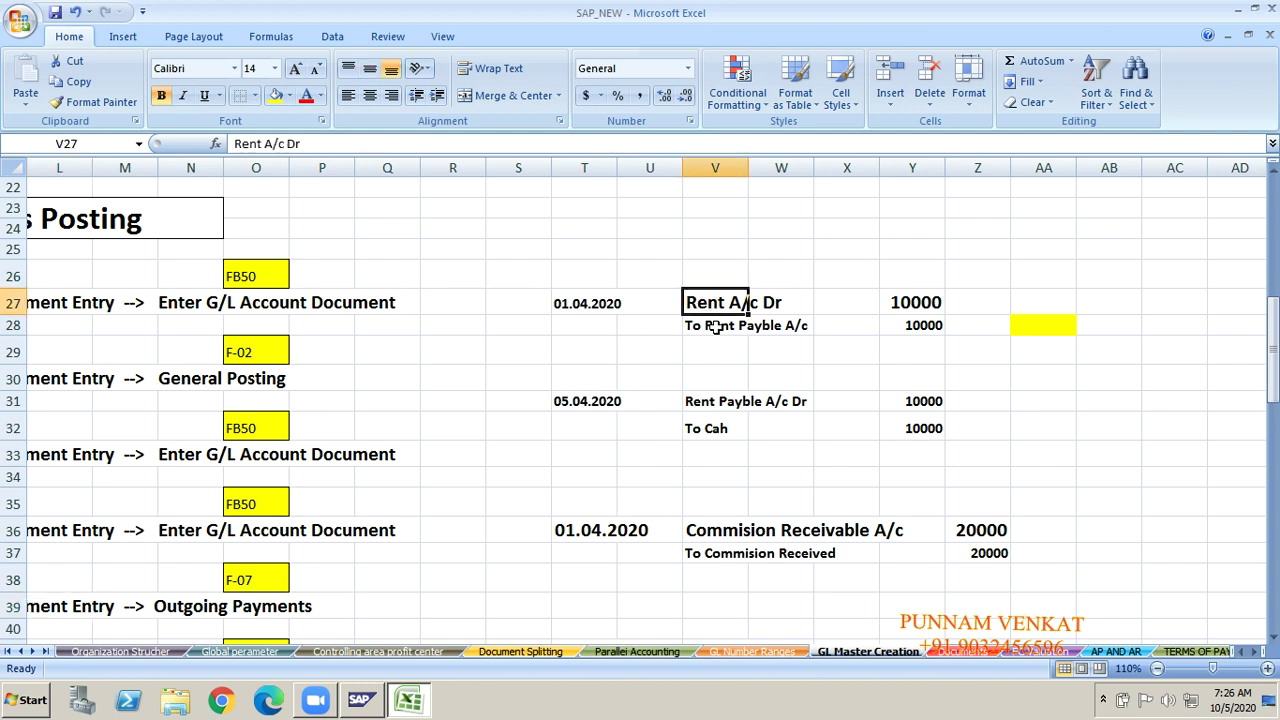
left_click(716, 327)
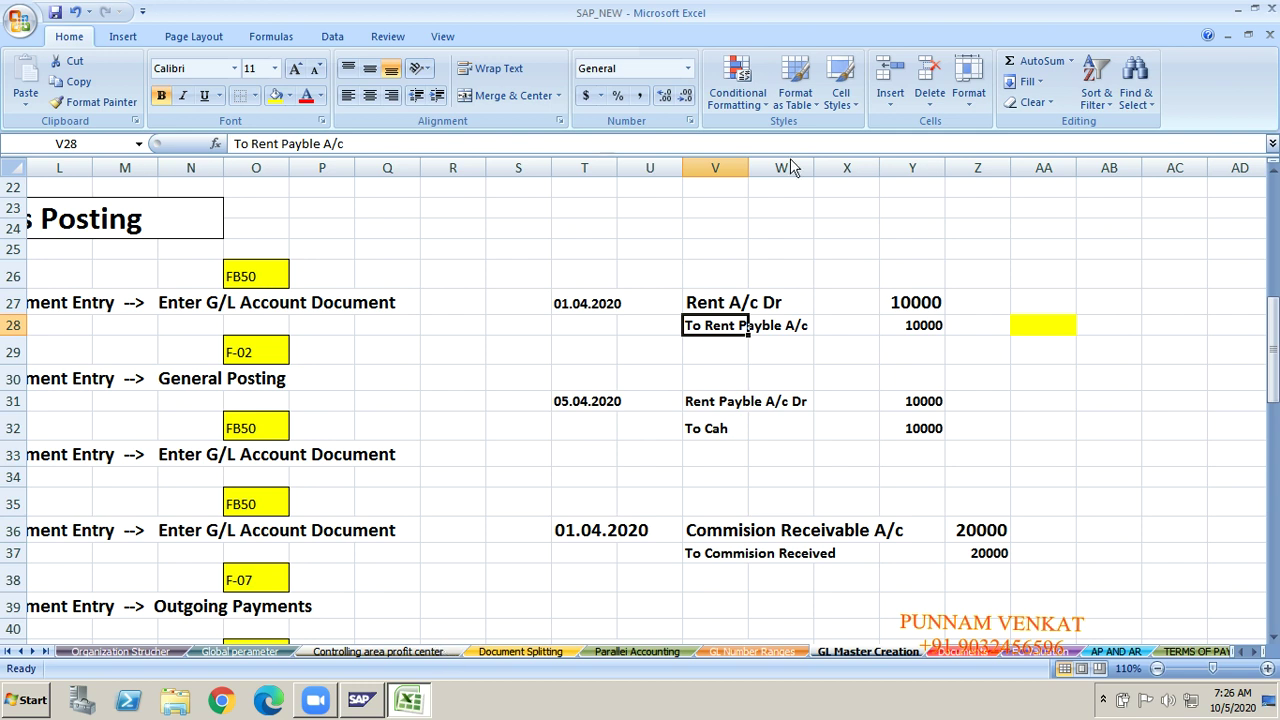
key("super+d")
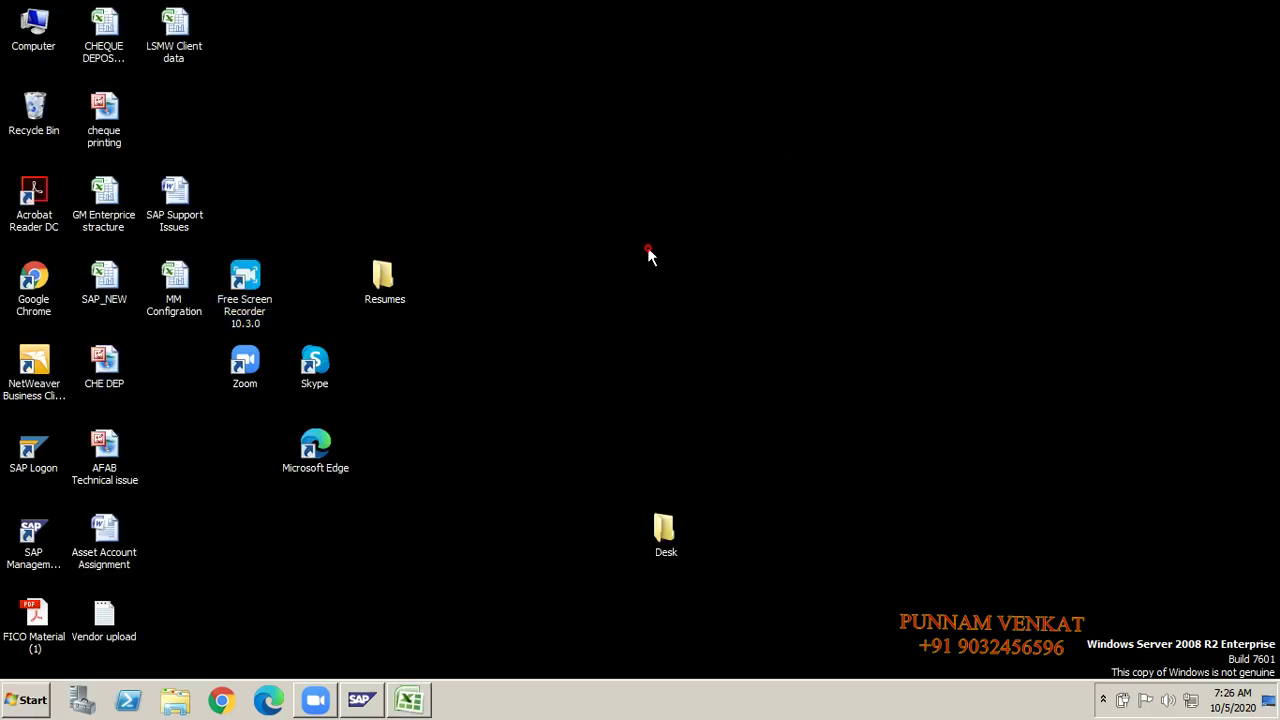
right_click(669, 296)
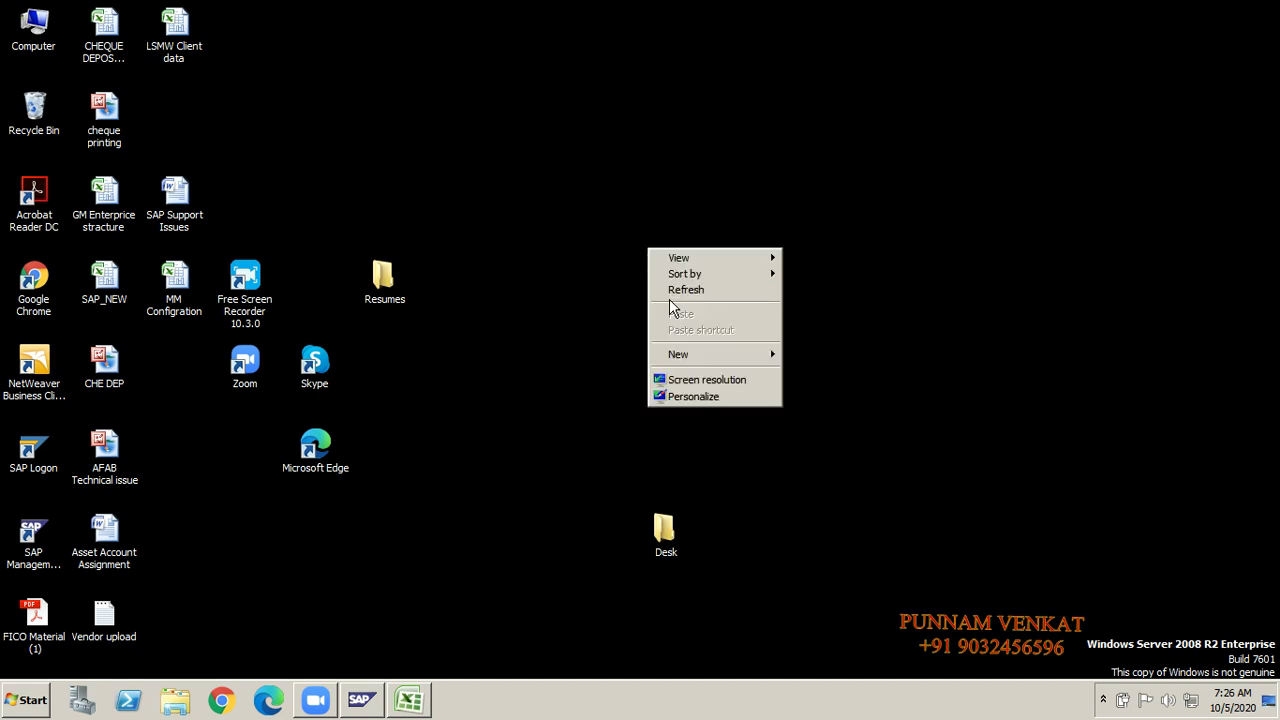
left_click(670, 292)
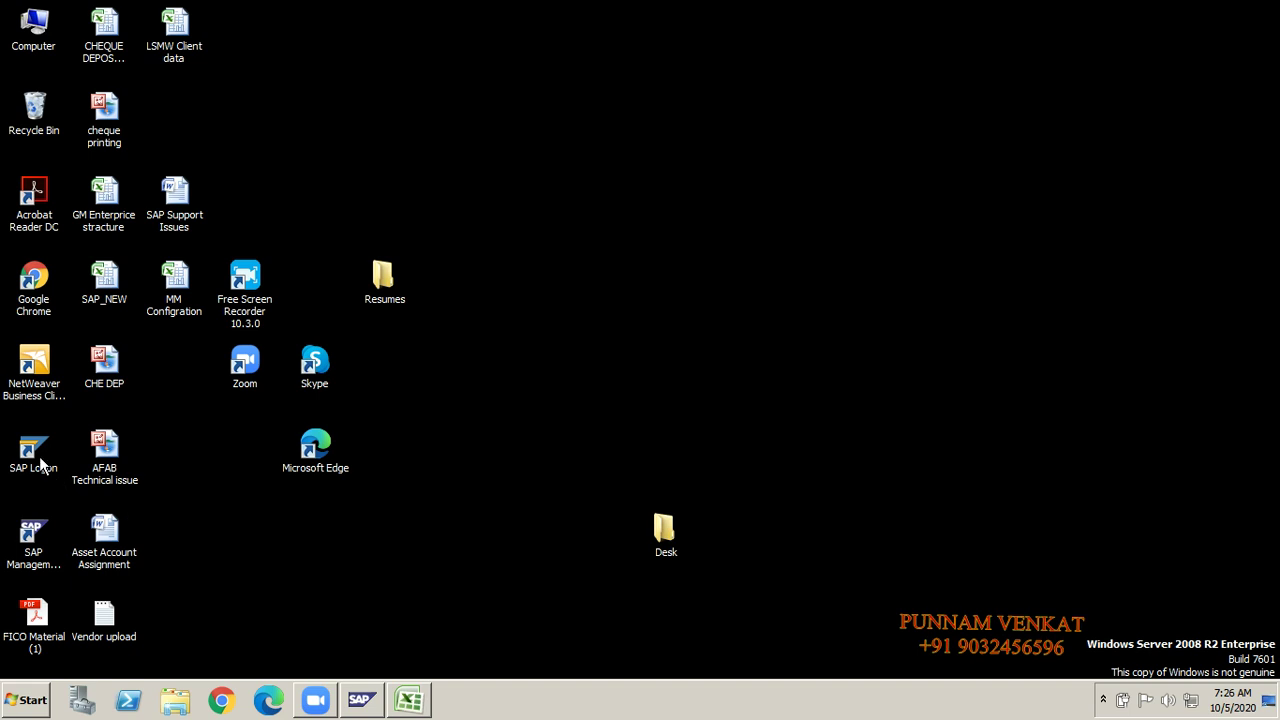
key("F5")
double_click(40, 462)
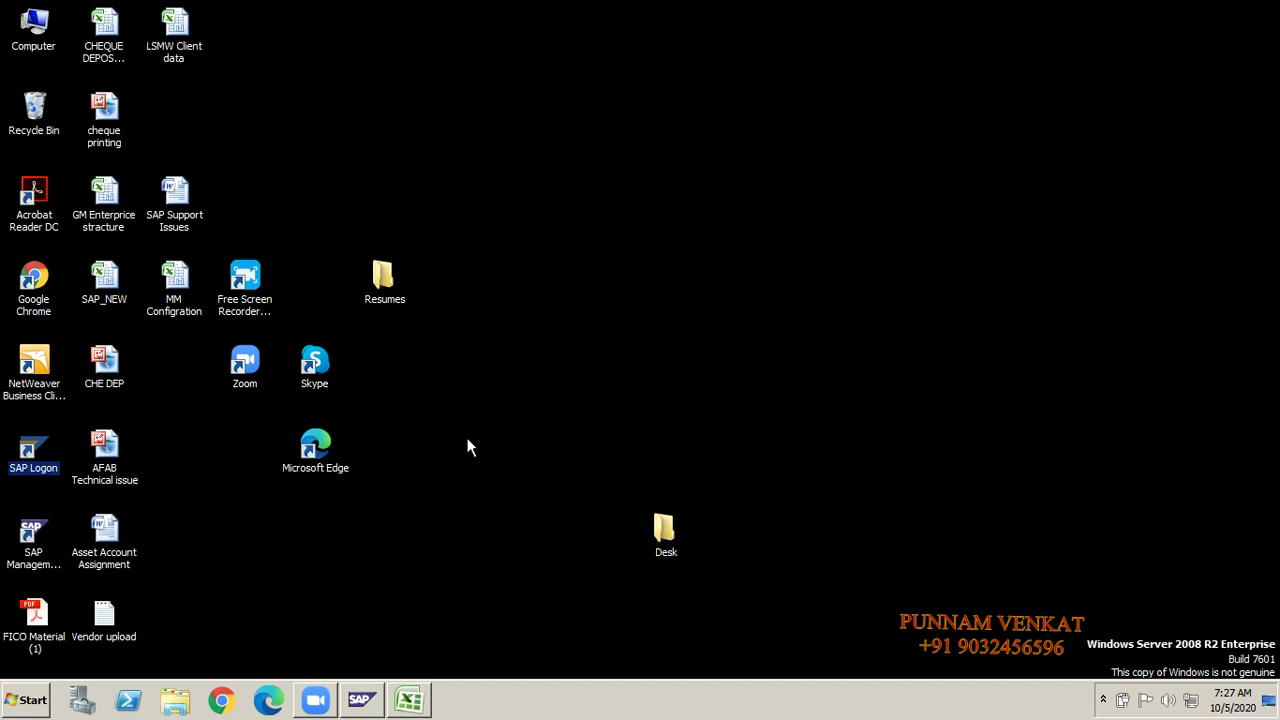
left_click(483, 456)
right_click(483, 455)
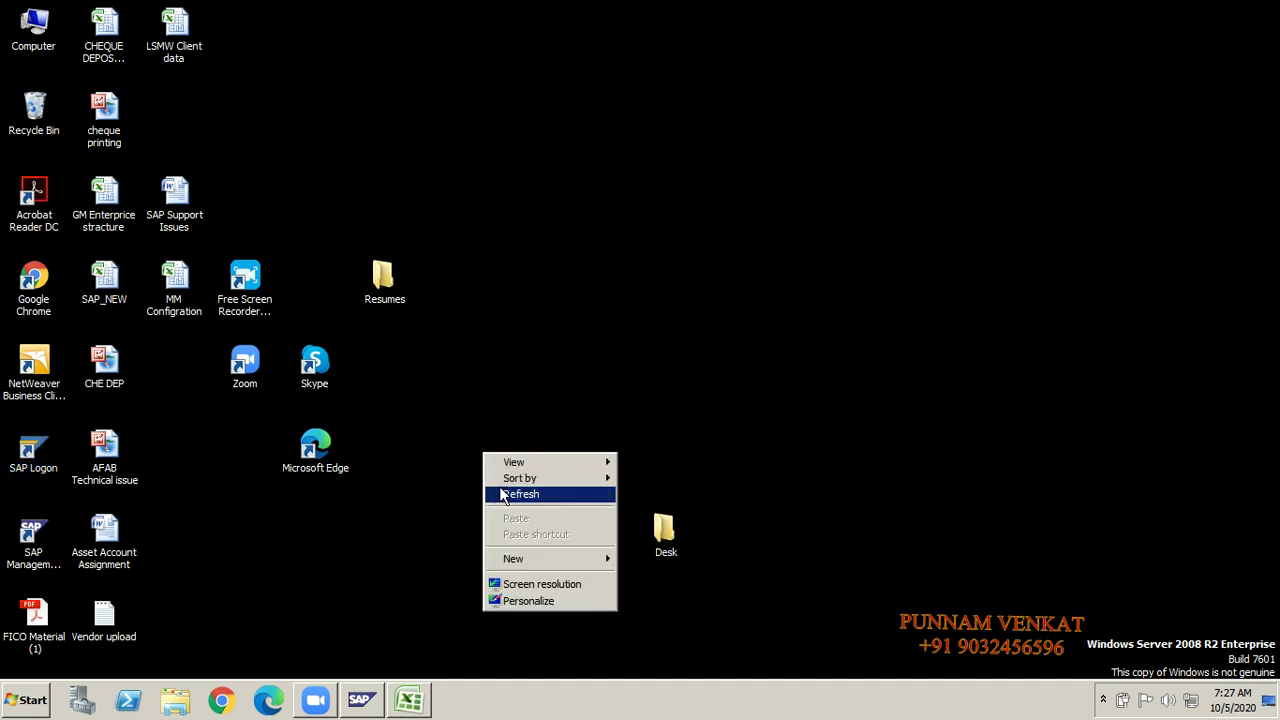
left_click(503, 494)
left_click(44, 455)
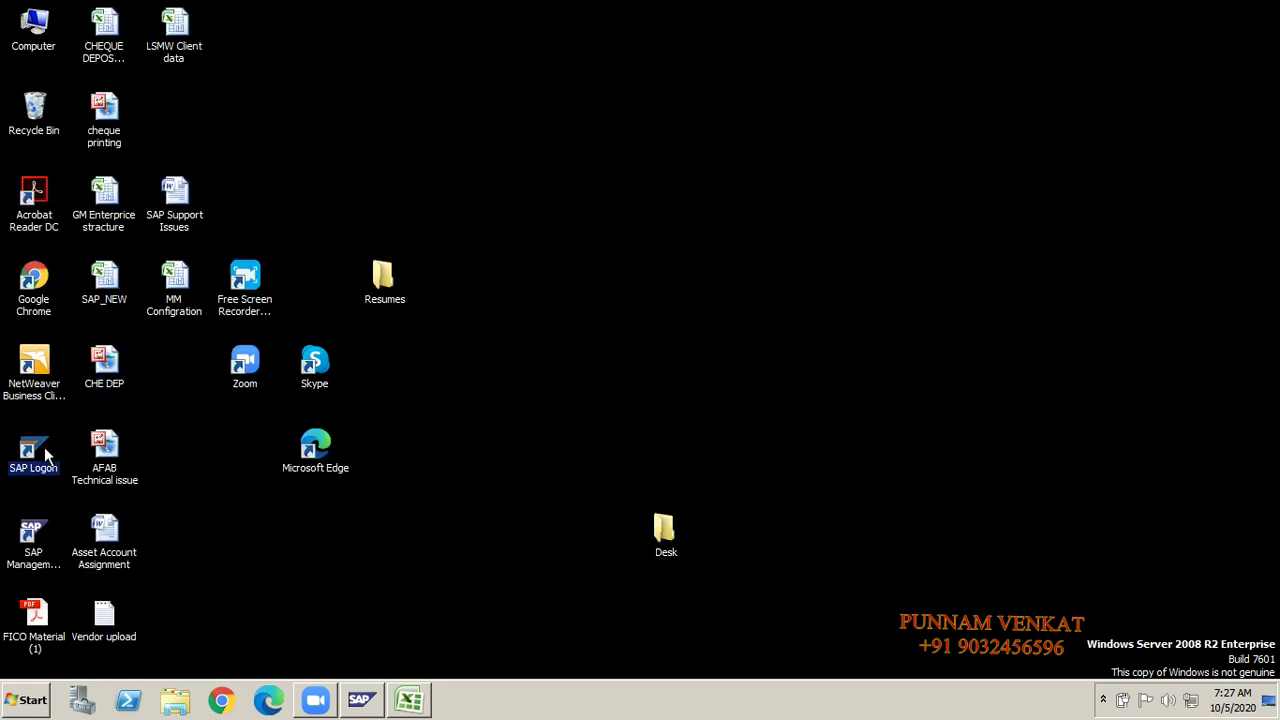
double_click(44, 455)
right_click(438, 367)
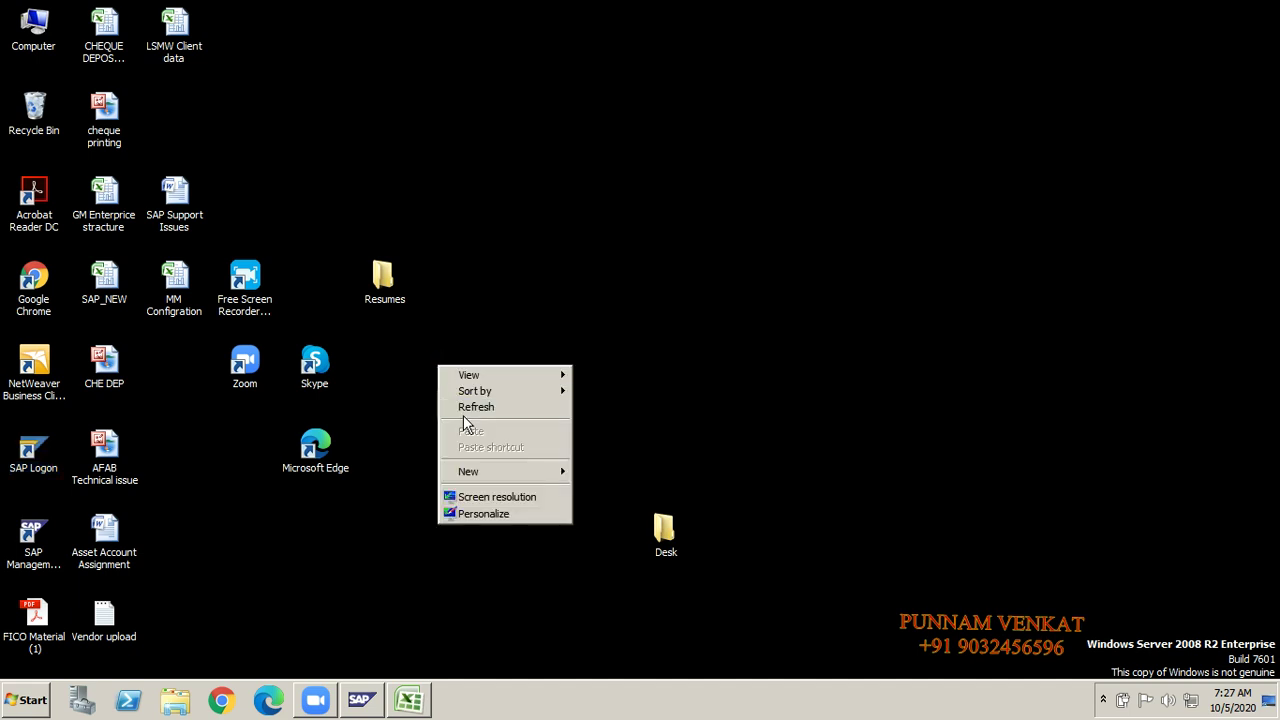
left_click(468, 408)
right_click(464, 407)
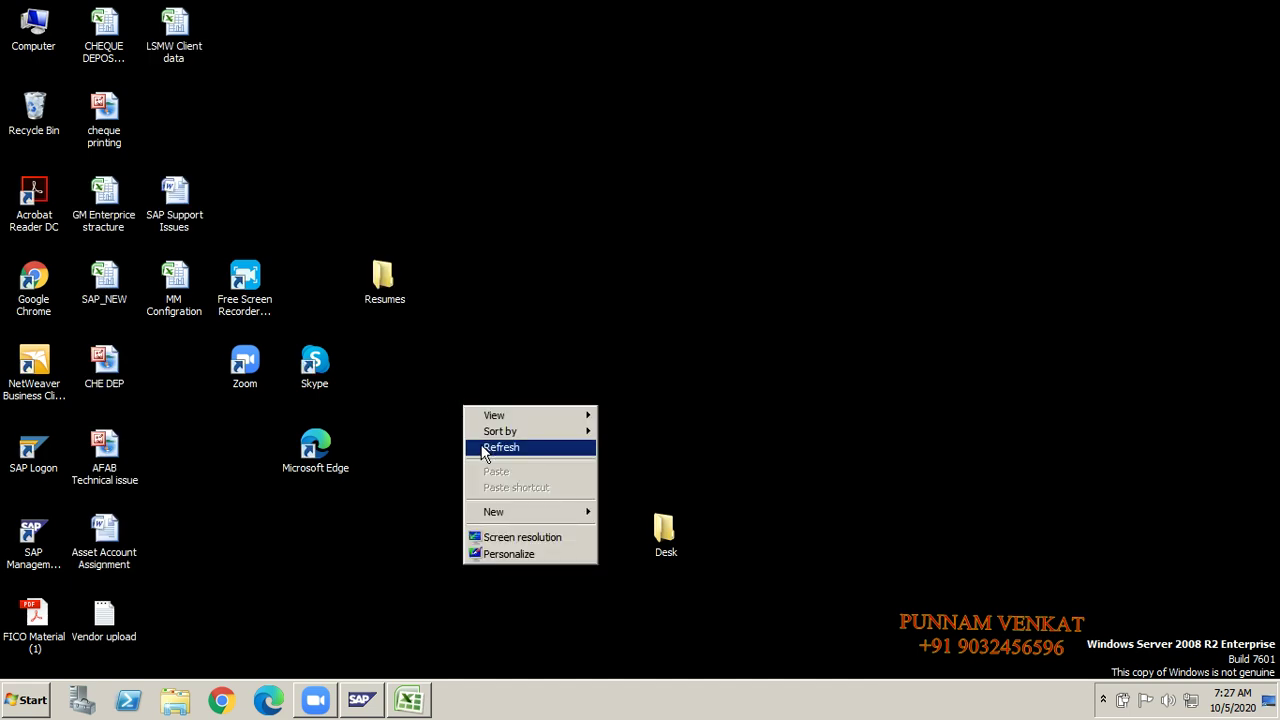
left_click(484, 448)
right_click(476, 440)
left_click(496, 482)
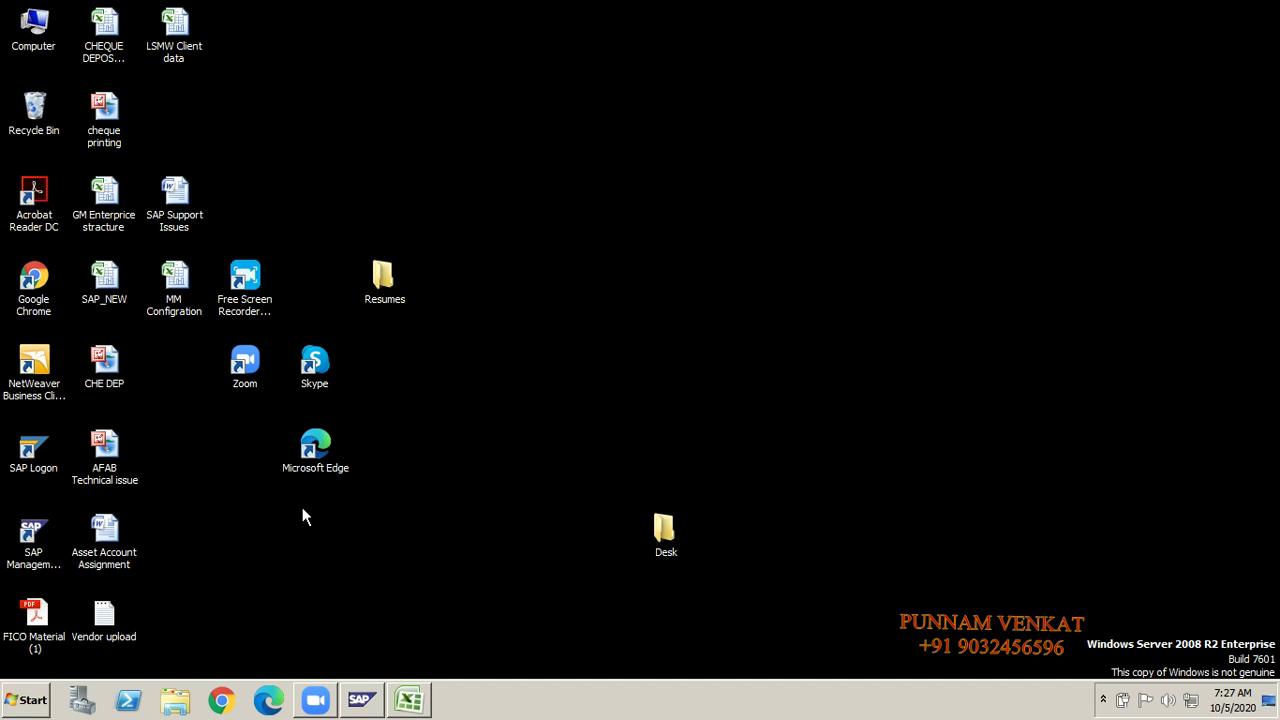
right_click(441, 497)
left_click(463, 540)
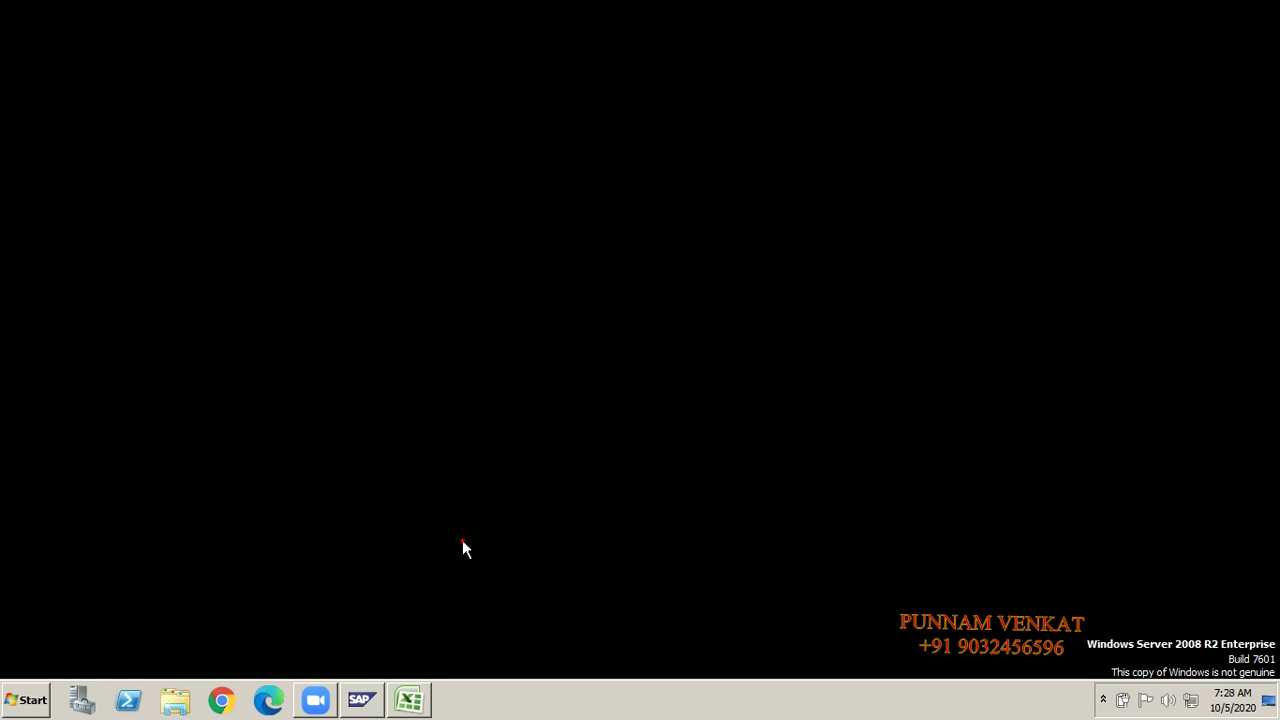
right_click(462, 540)
left_click(487, 424)
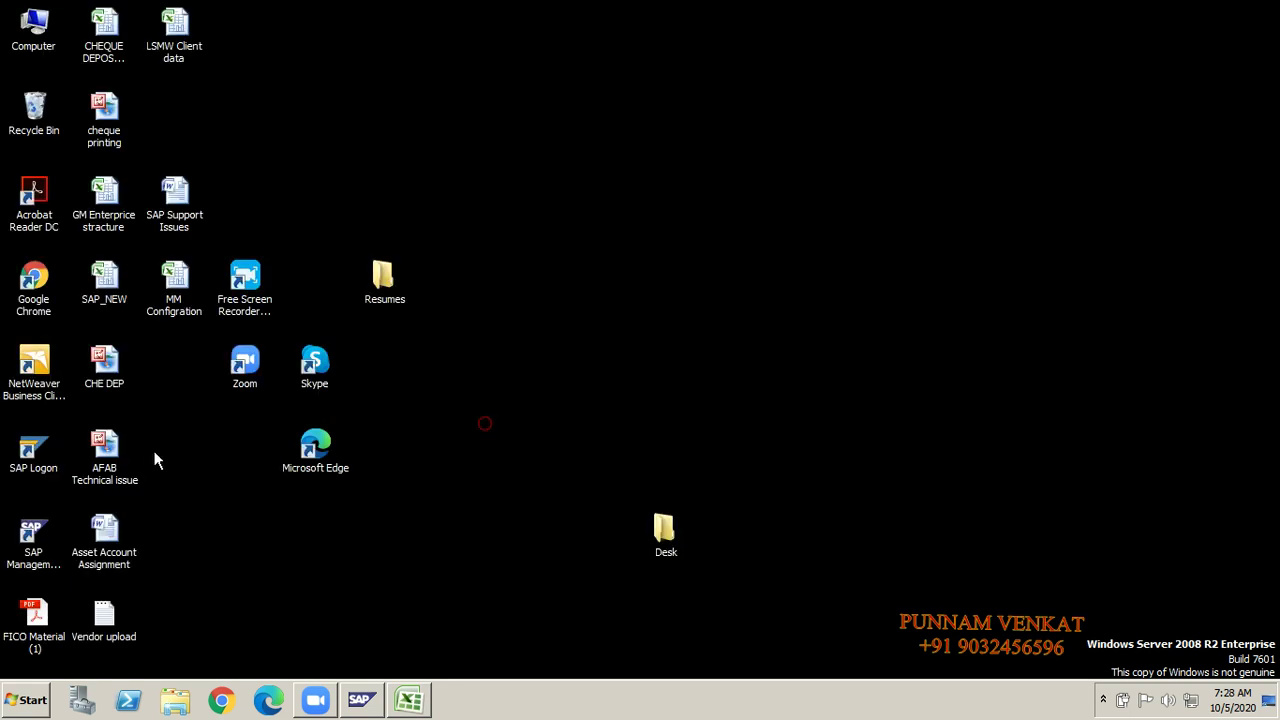
Step: Launch SAP Logon 750 and open the EHP7SR2-GST system connection
double_click(43, 457)
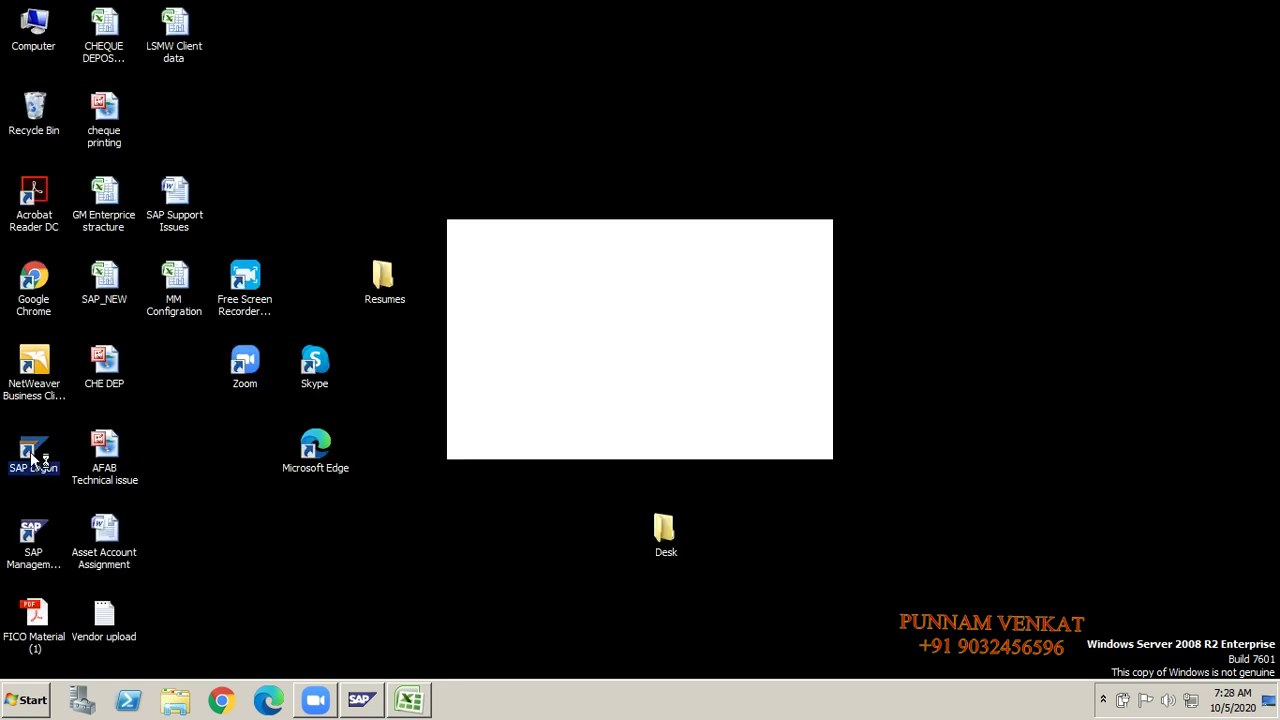
left_click(439, 557)
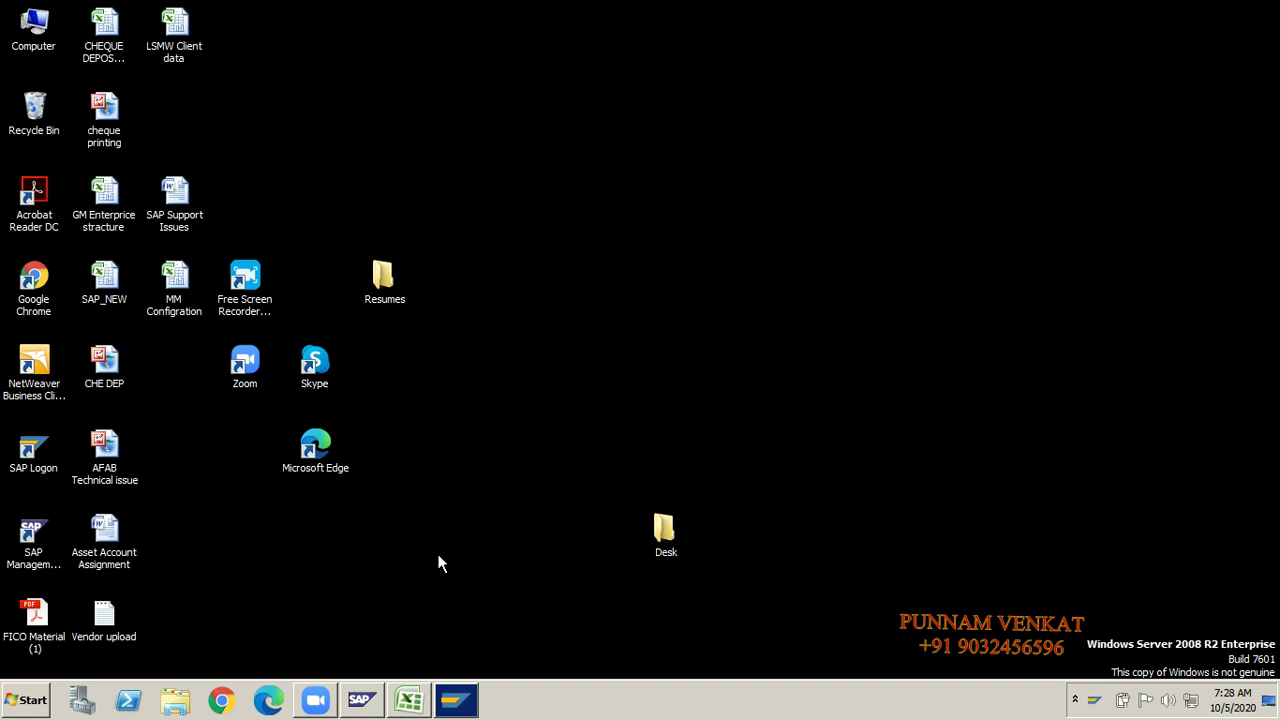
left_click(458, 702)
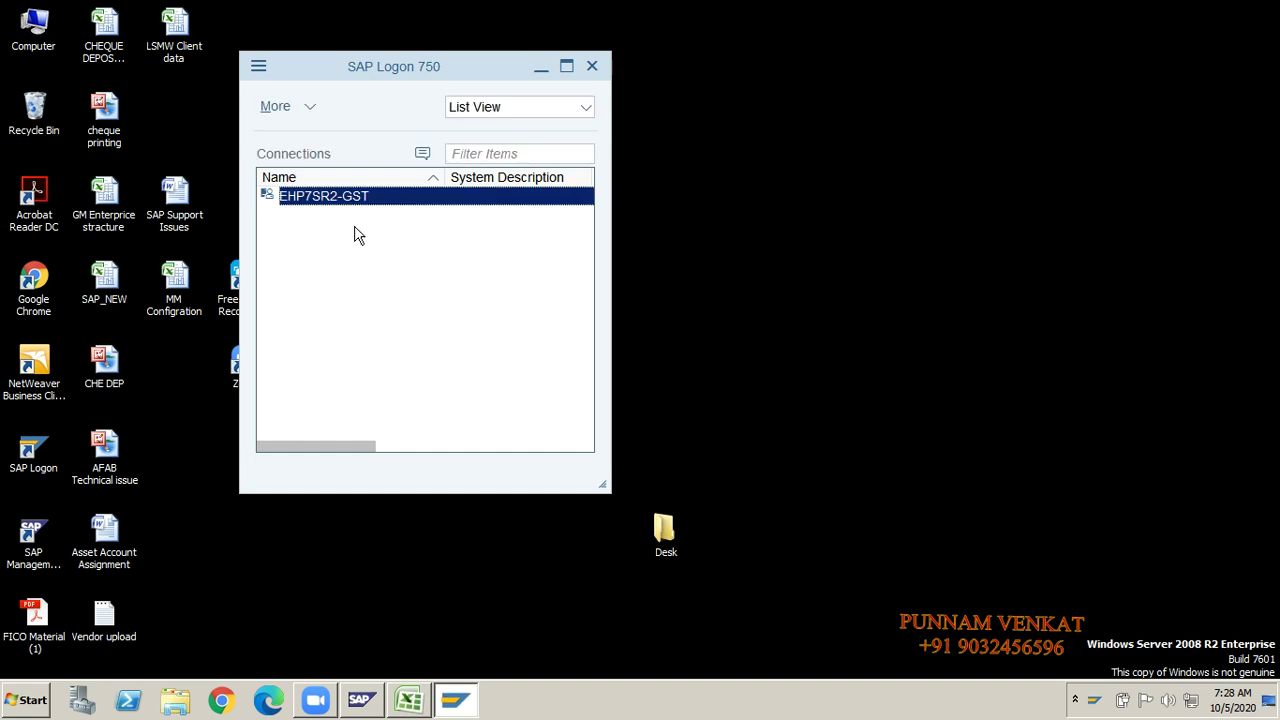
double_click(344, 197)
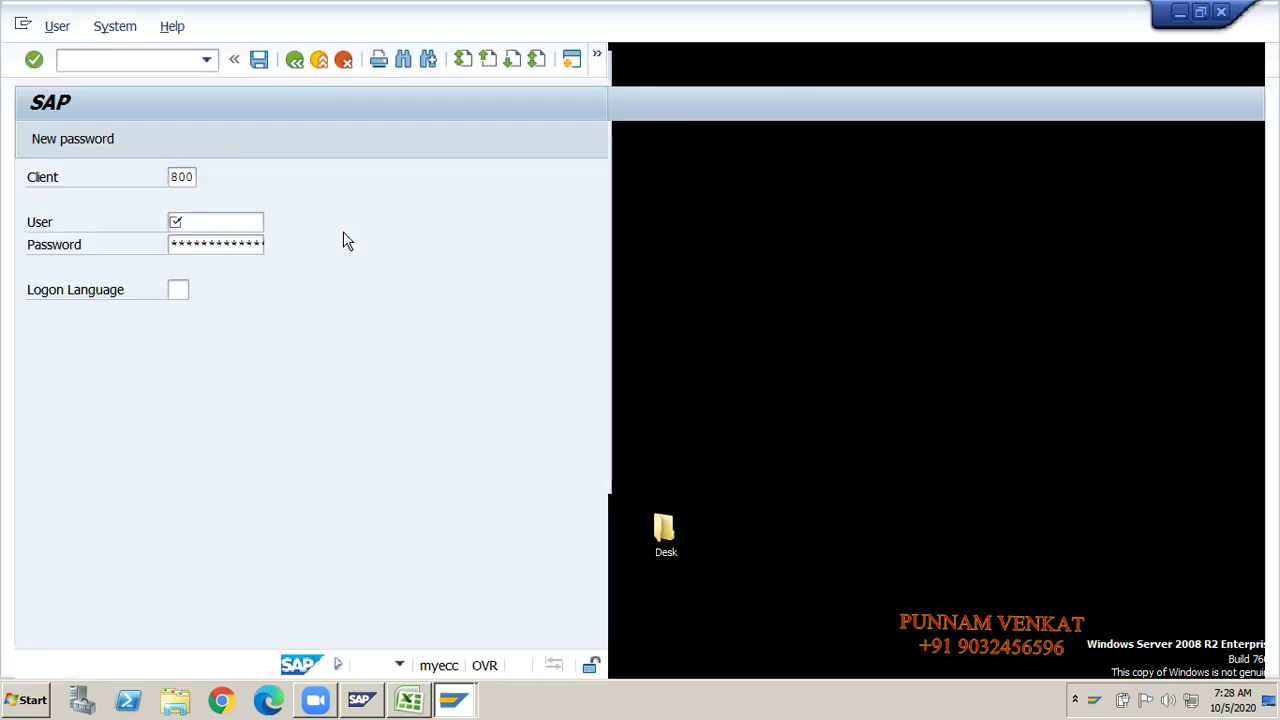
Step: Enter the user name and password for client 800, submit, and view the SAP_NEW workbook
type("sapuser")
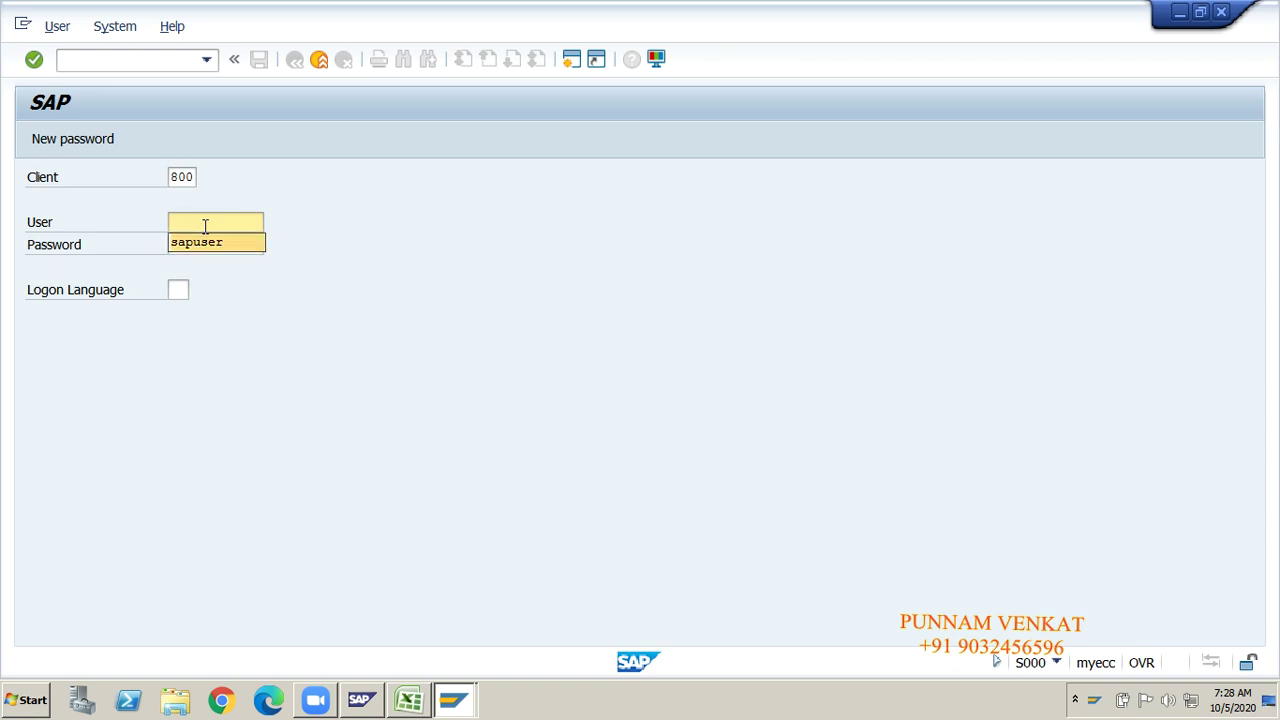
key("Tab")
type("******")
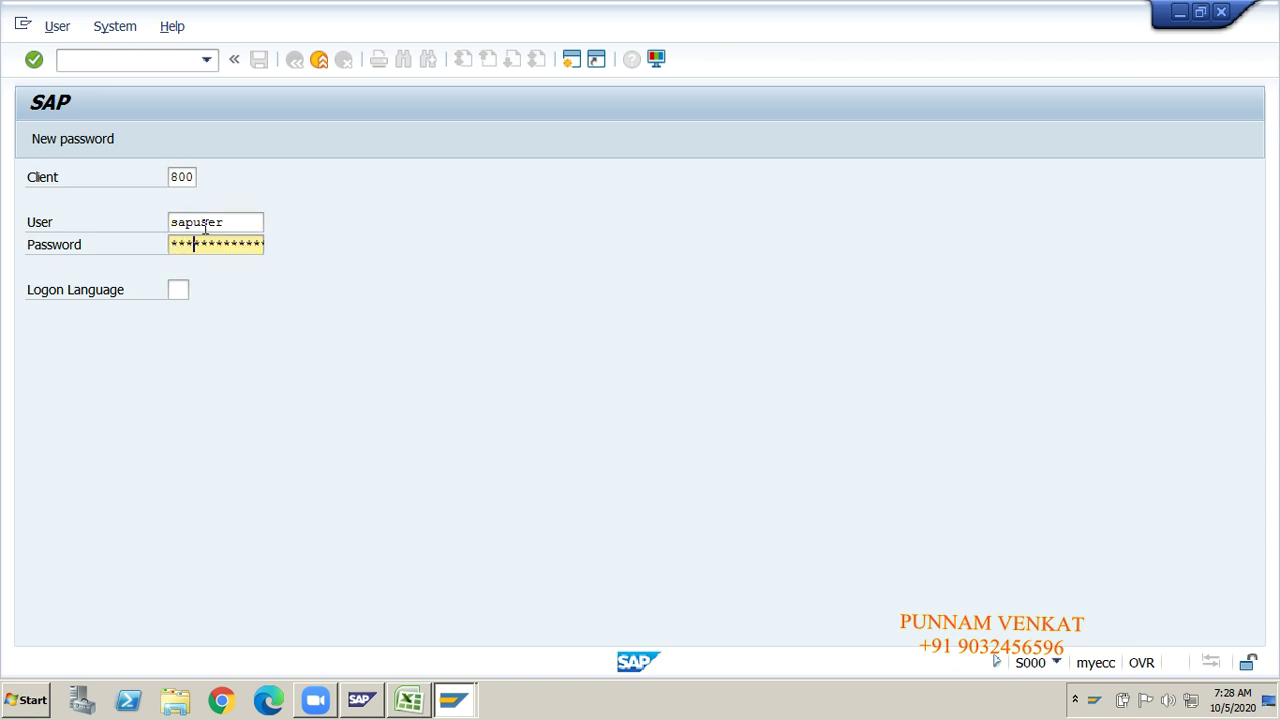
type("**")
key("Return")
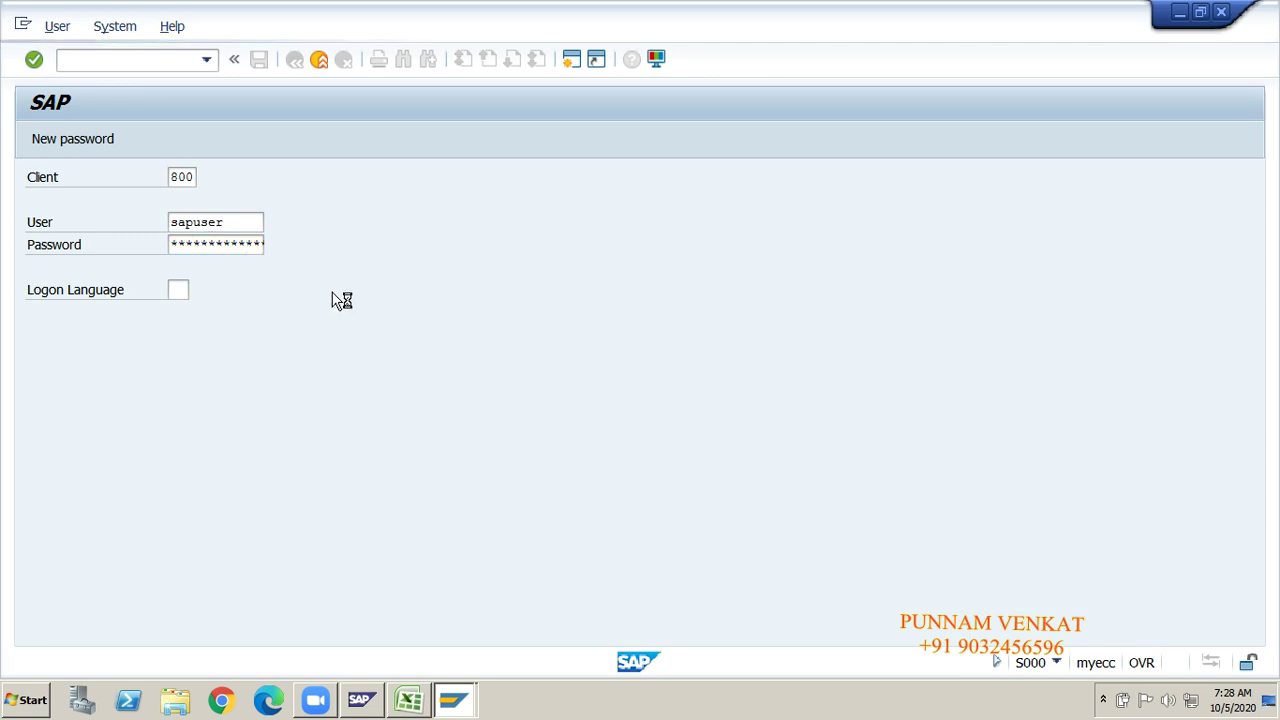
left_click(410, 700)
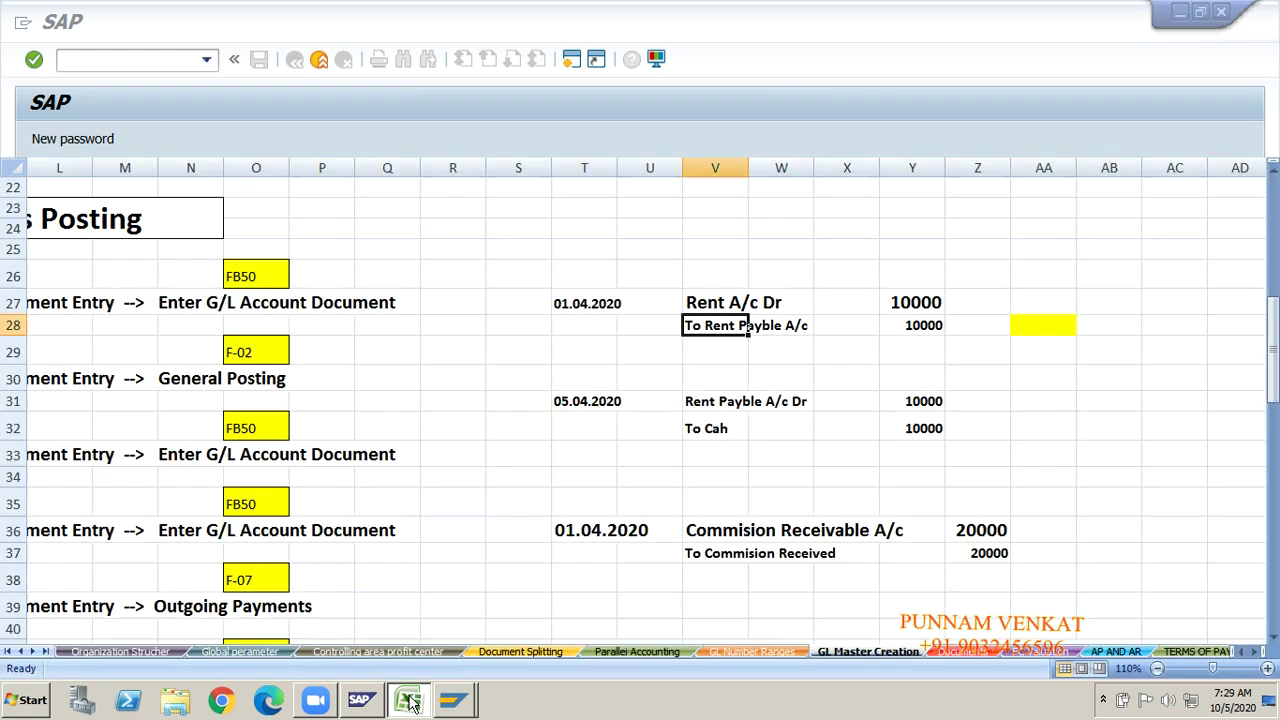
left_click(528, 479)
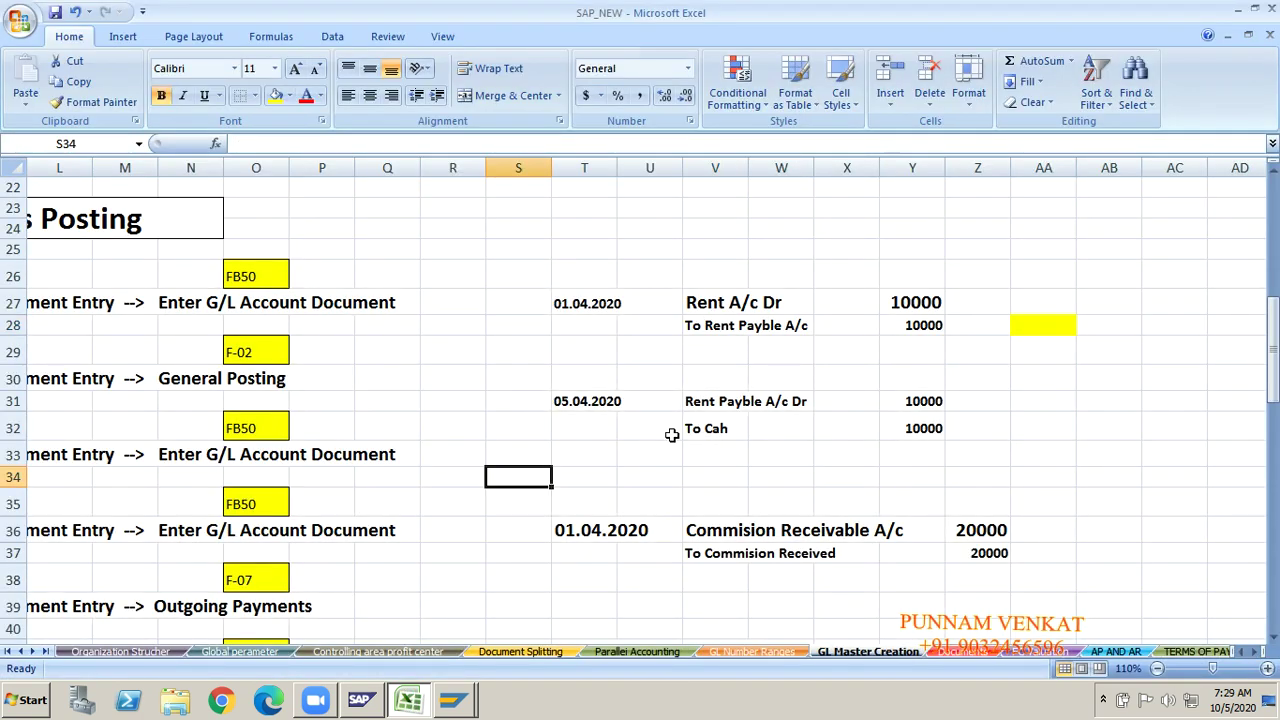
left_click(698, 376)
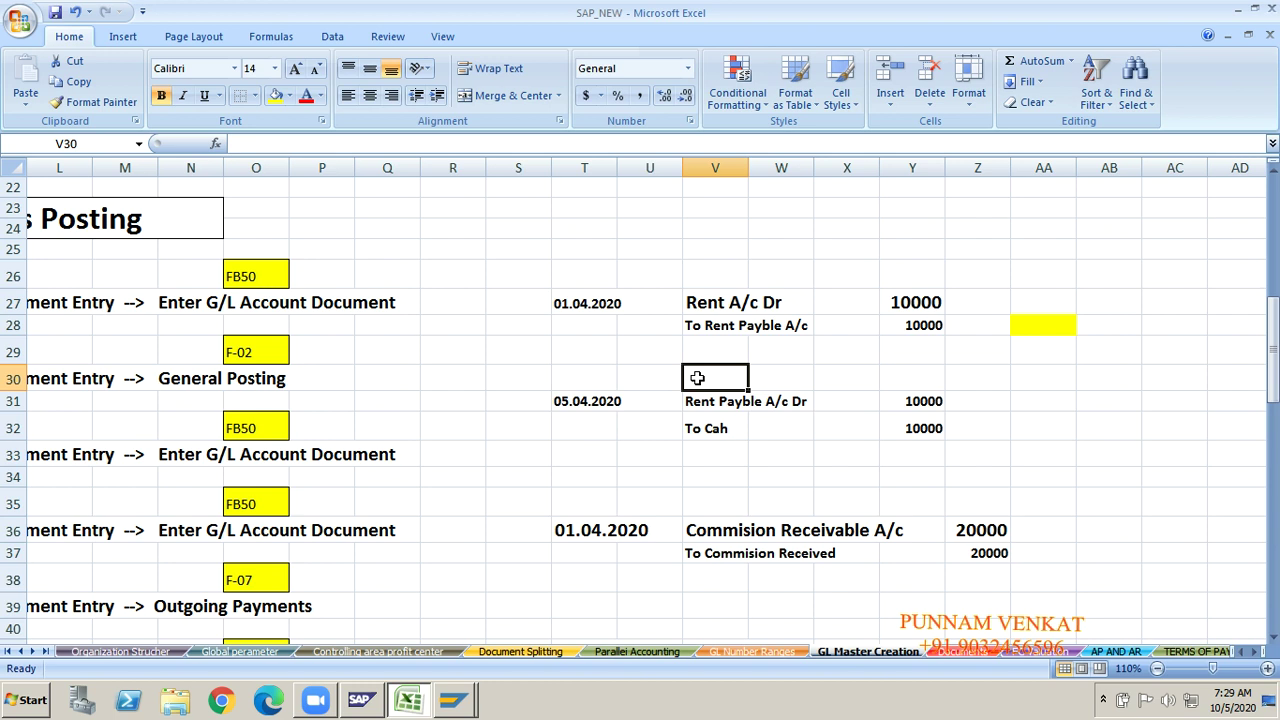
left_click(705, 306)
left_click(707, 329)
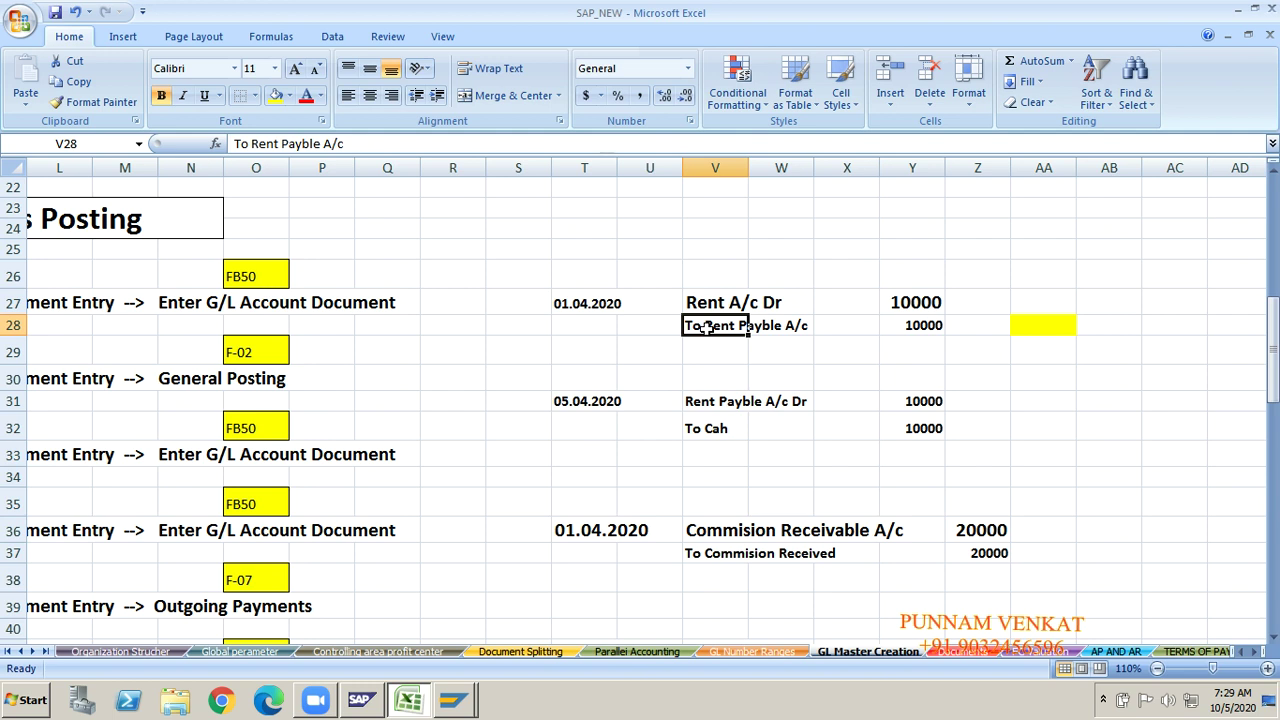
left_click(705, 303)
left_click(712, 326)
left_click(712, 303)
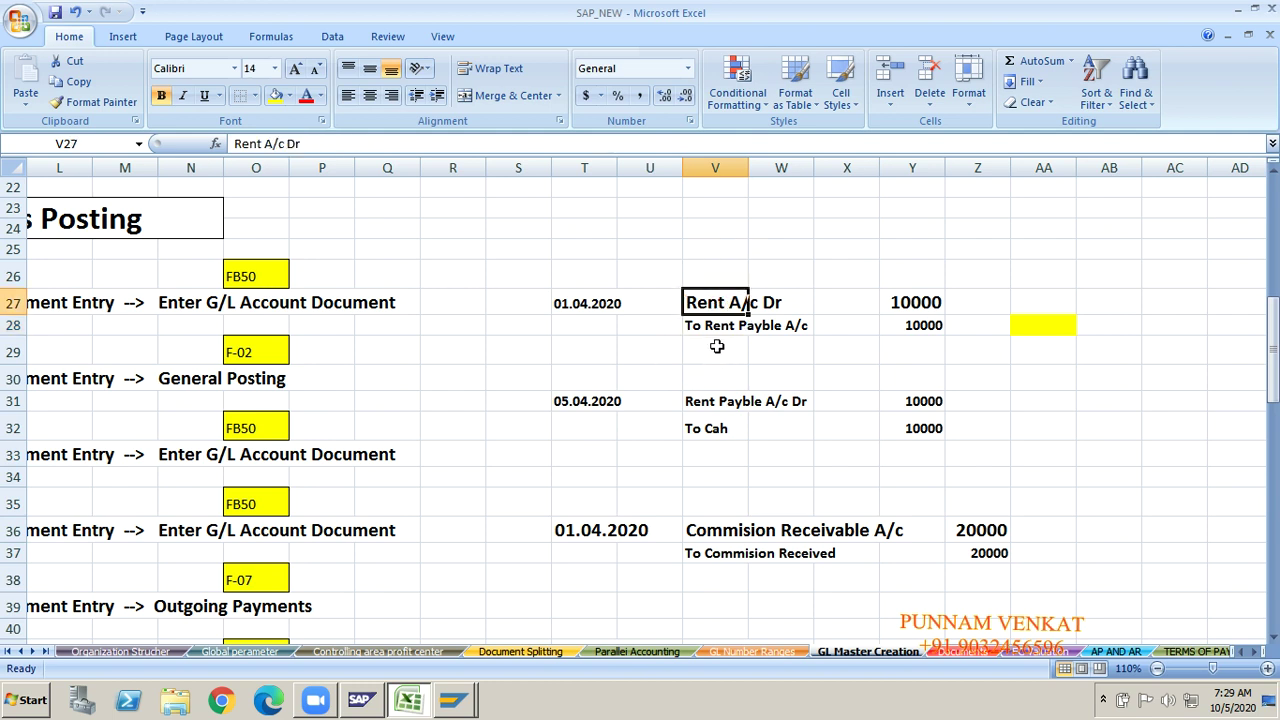
left_click(715, 330)
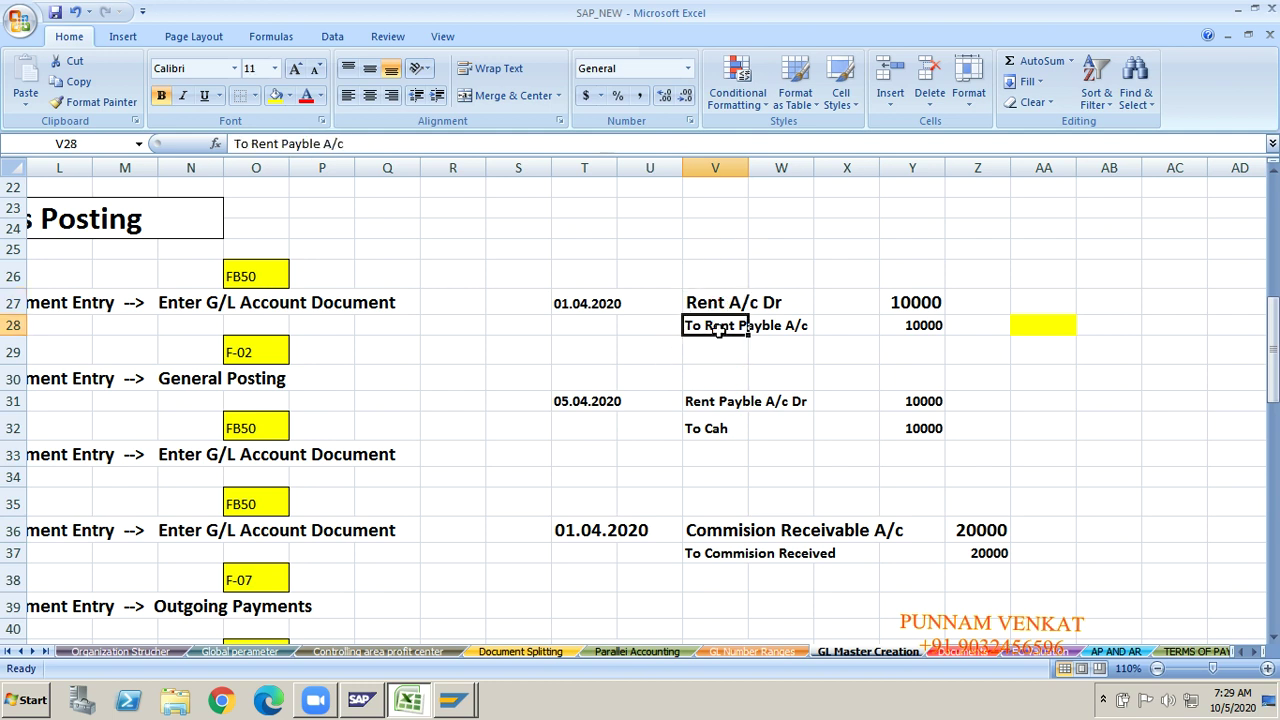
key("alt+Tab")
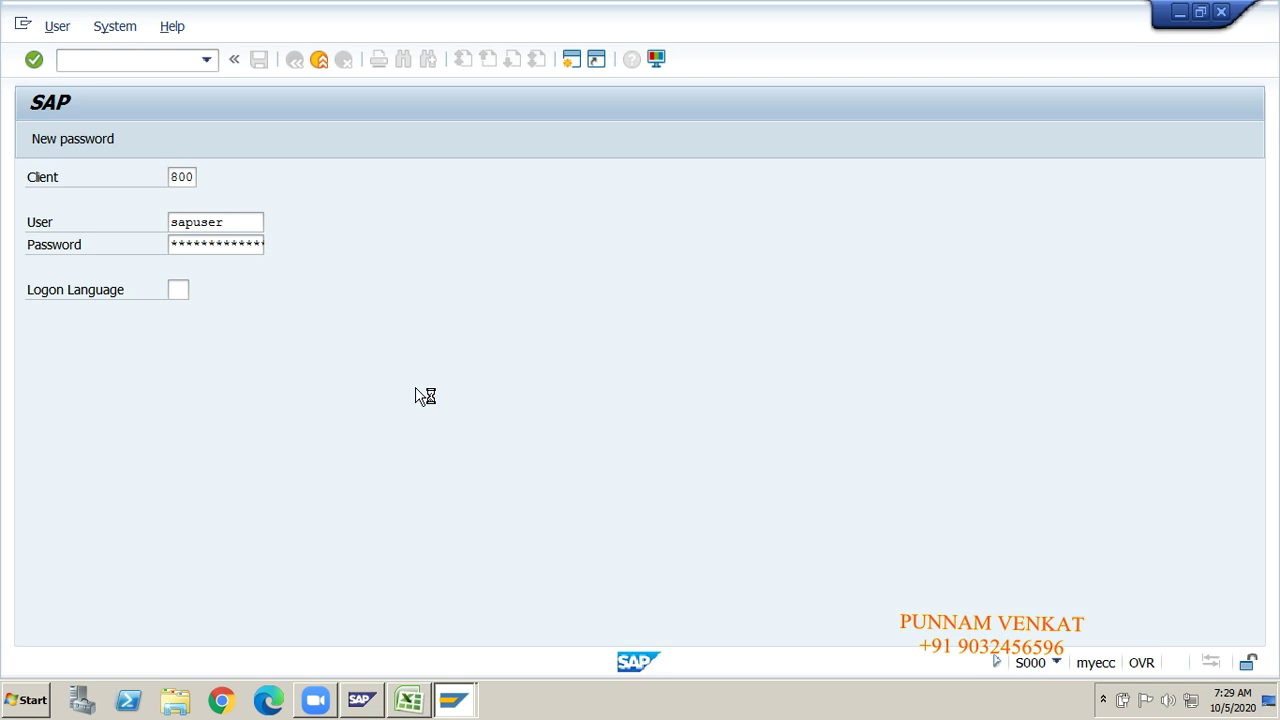
Step: Return to the SAP window and let the logon finish at SAP Easy Access
key("alt+Tab")
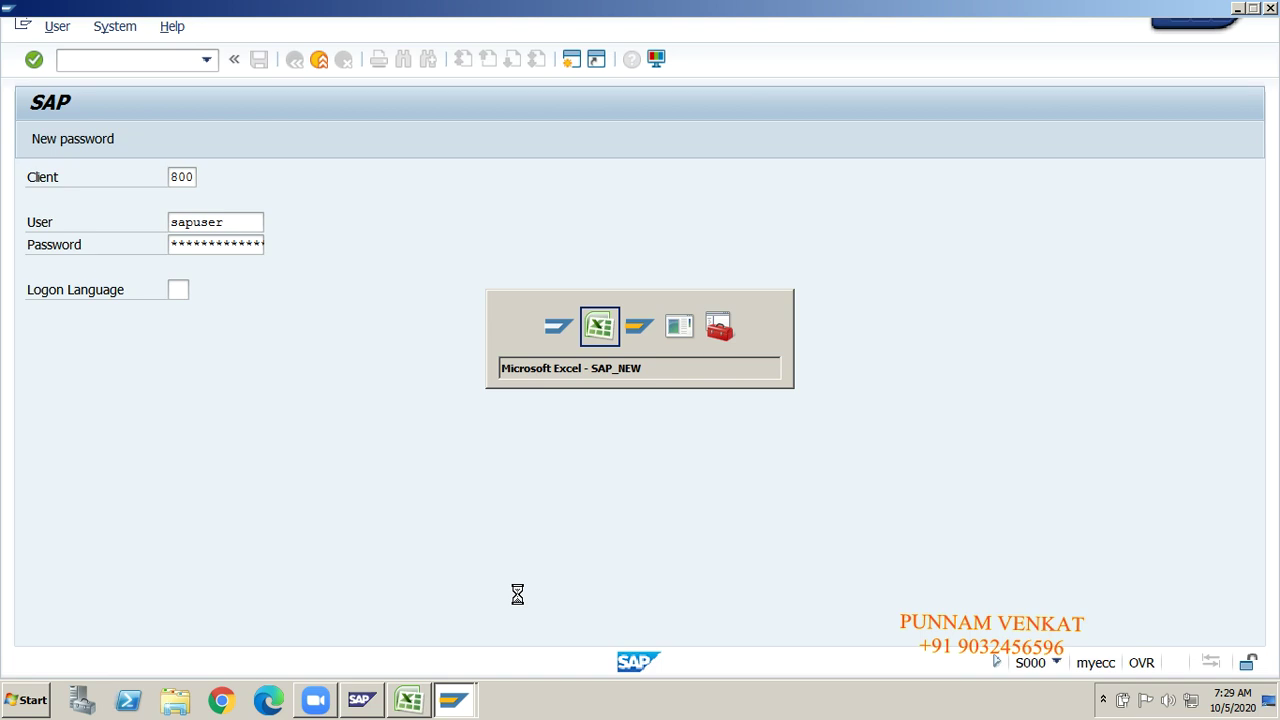
key("alt+shift+Tab")
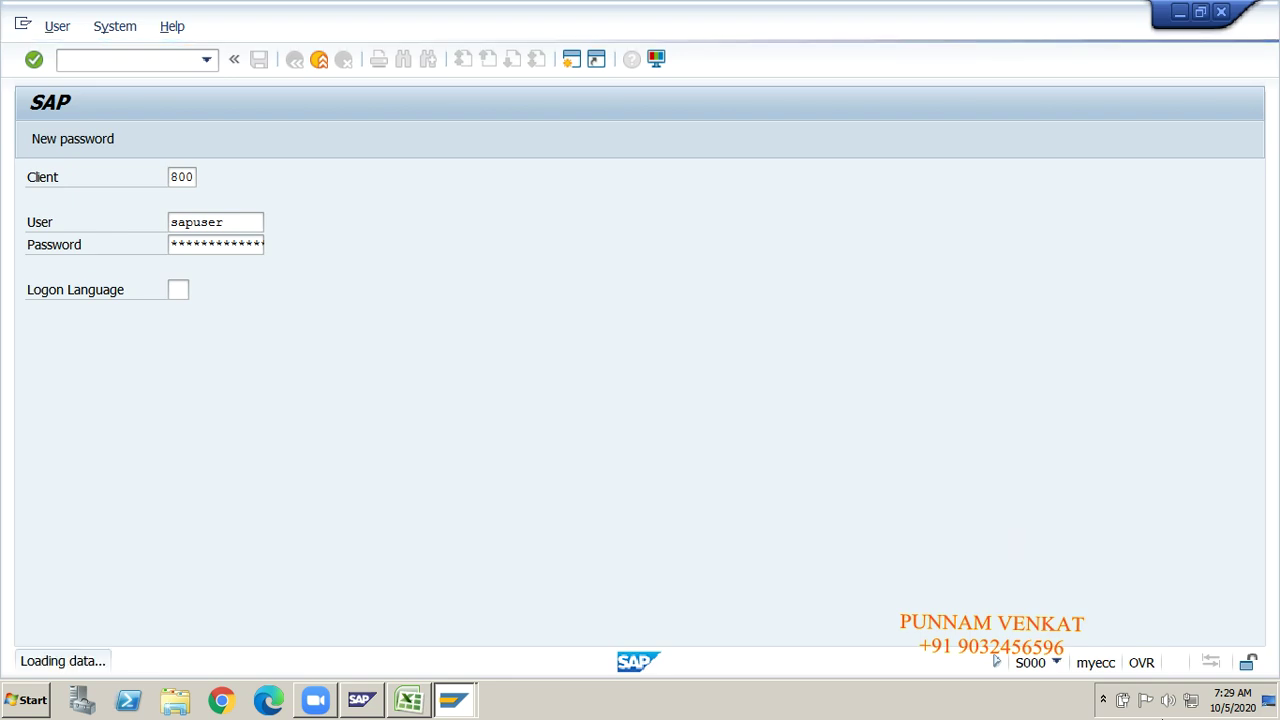
left_click(1104, 700)
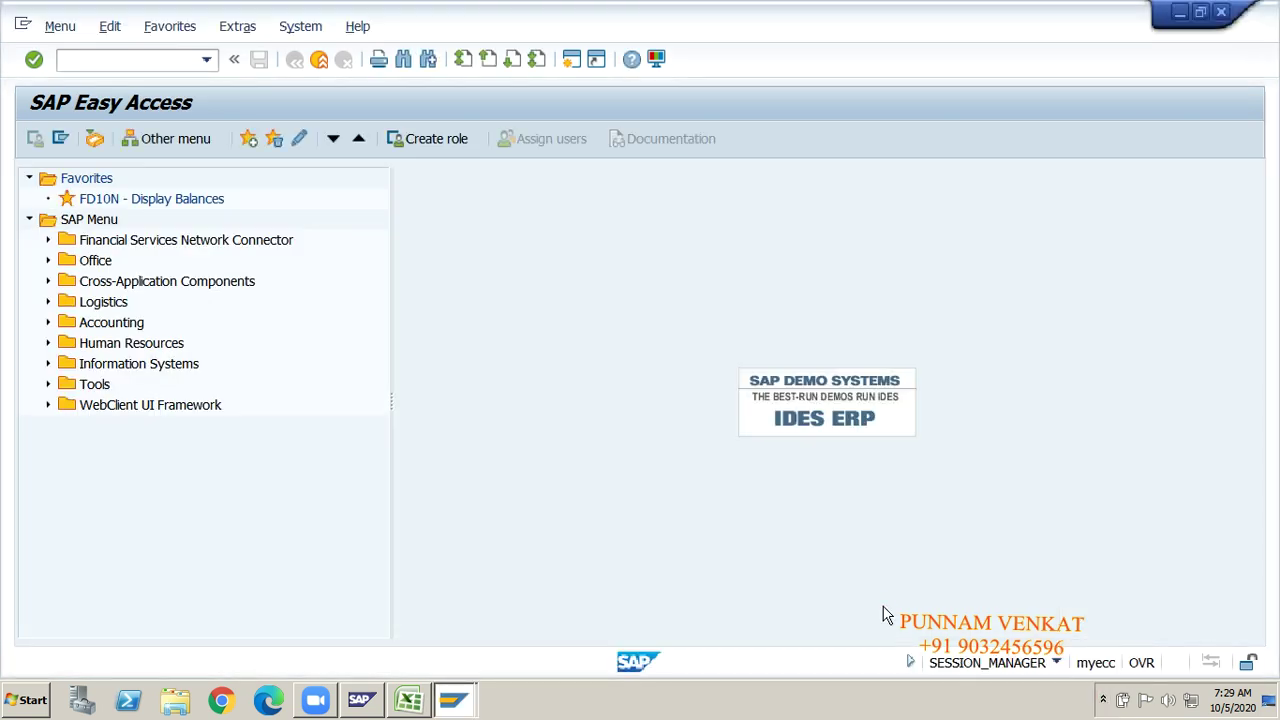
Step: Start transaction FS00 and replace account 160030 with G/L account 44000
left_click(177, 68)
type("FS00")
key("Return")
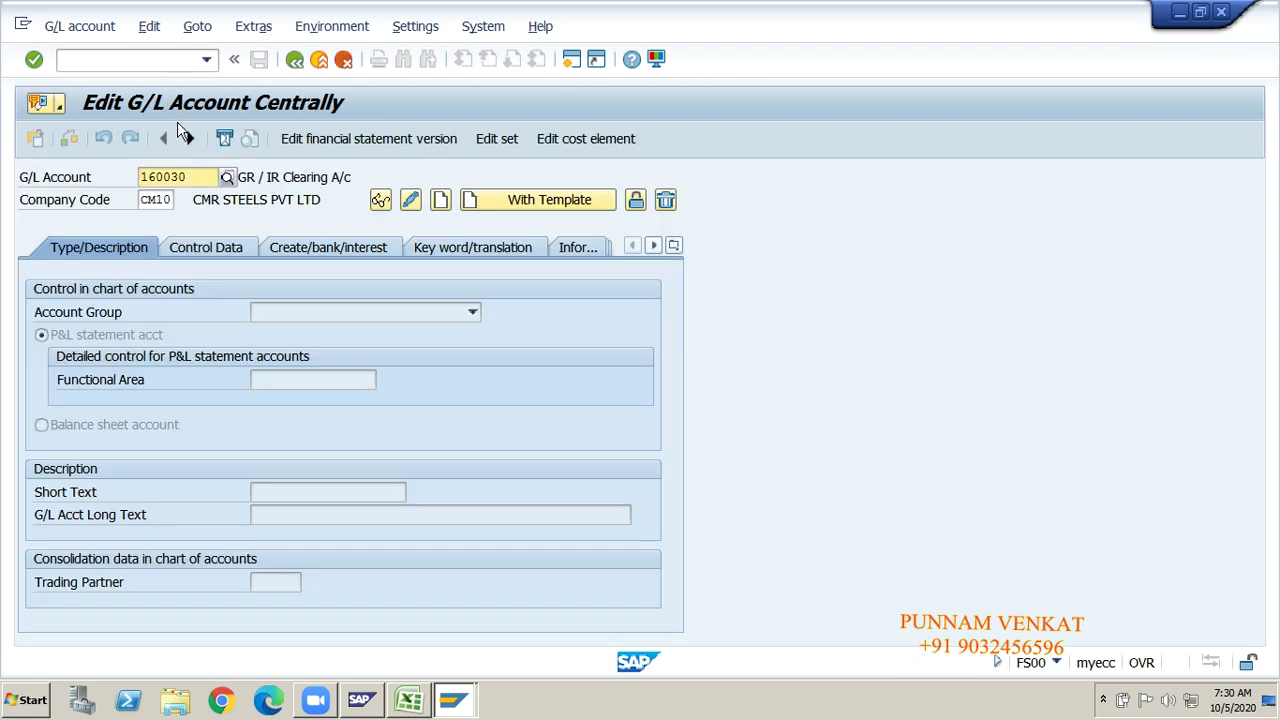
left_click(190, 175)
key("BackSpace")
key("BackSpace")
key("BackSpace")
key("BackSpace")
key("BackSpace")
key("BackSpace")
type("160030")
key("Return")
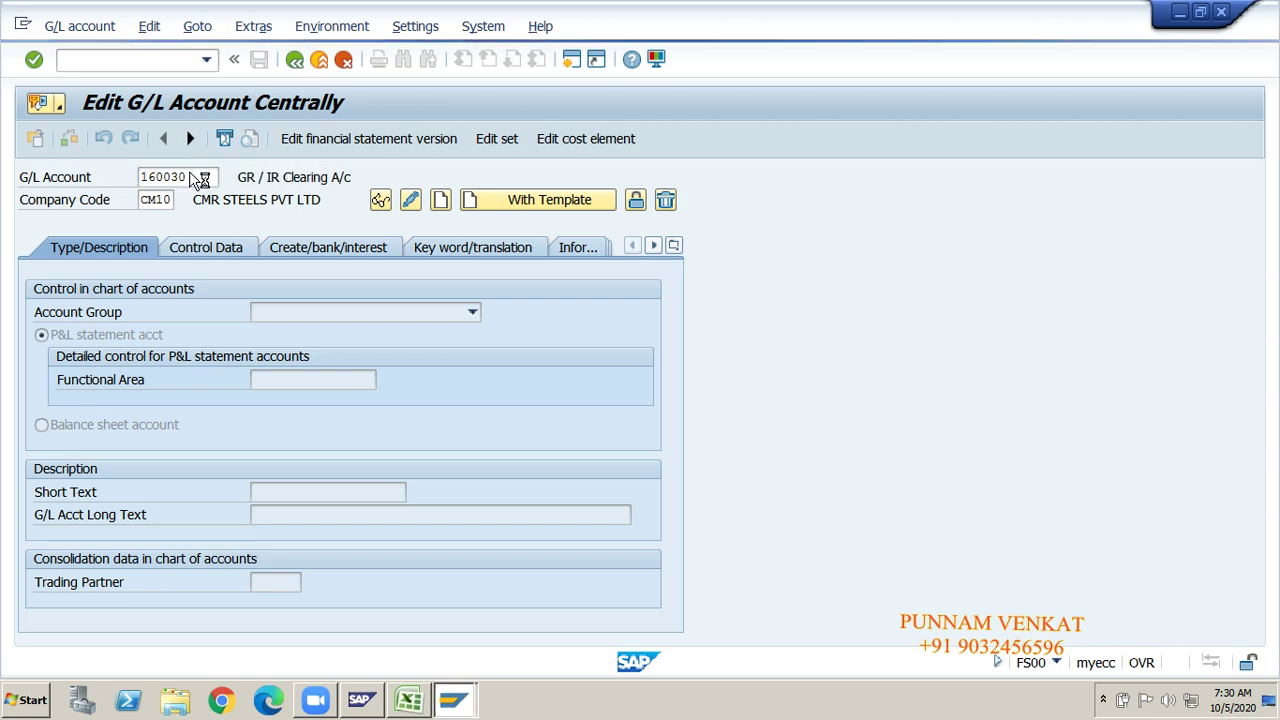
key("BackSpace")
key("BackSpace")
key("BackSpace")
key("BackSpace")
key("BackSpace")
key("BackSpace")
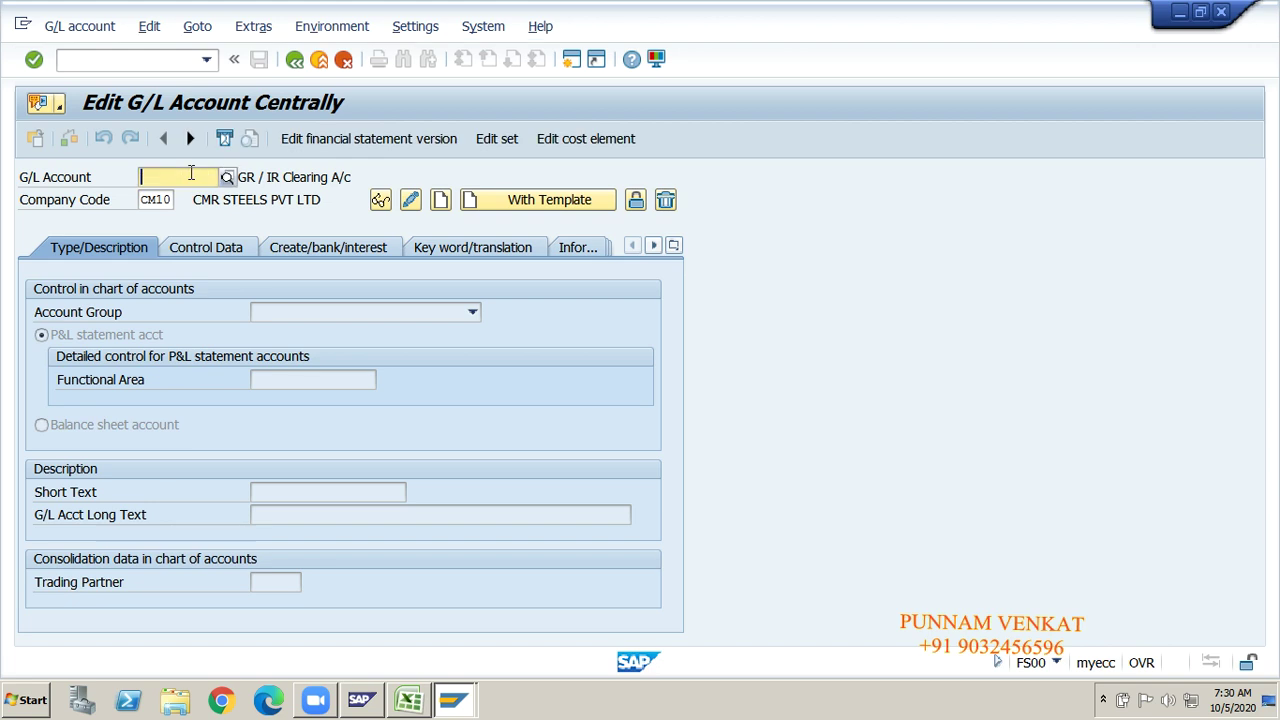
type("44")
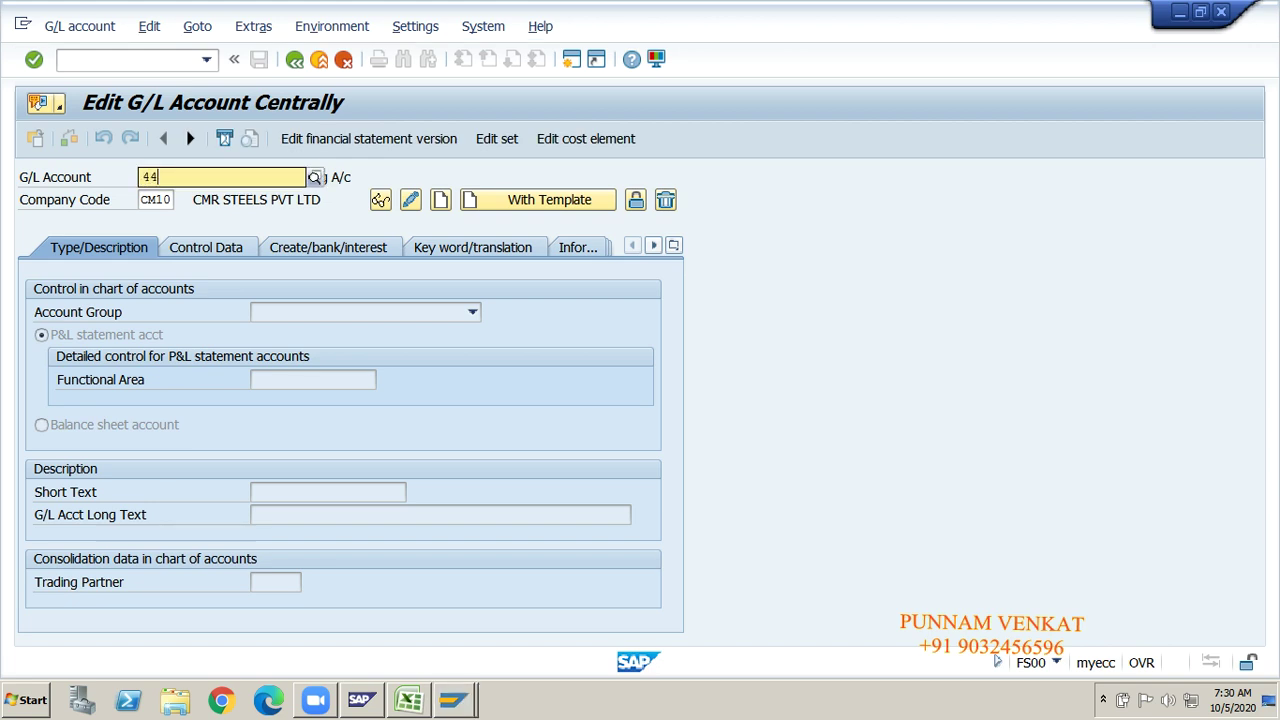
type("000")
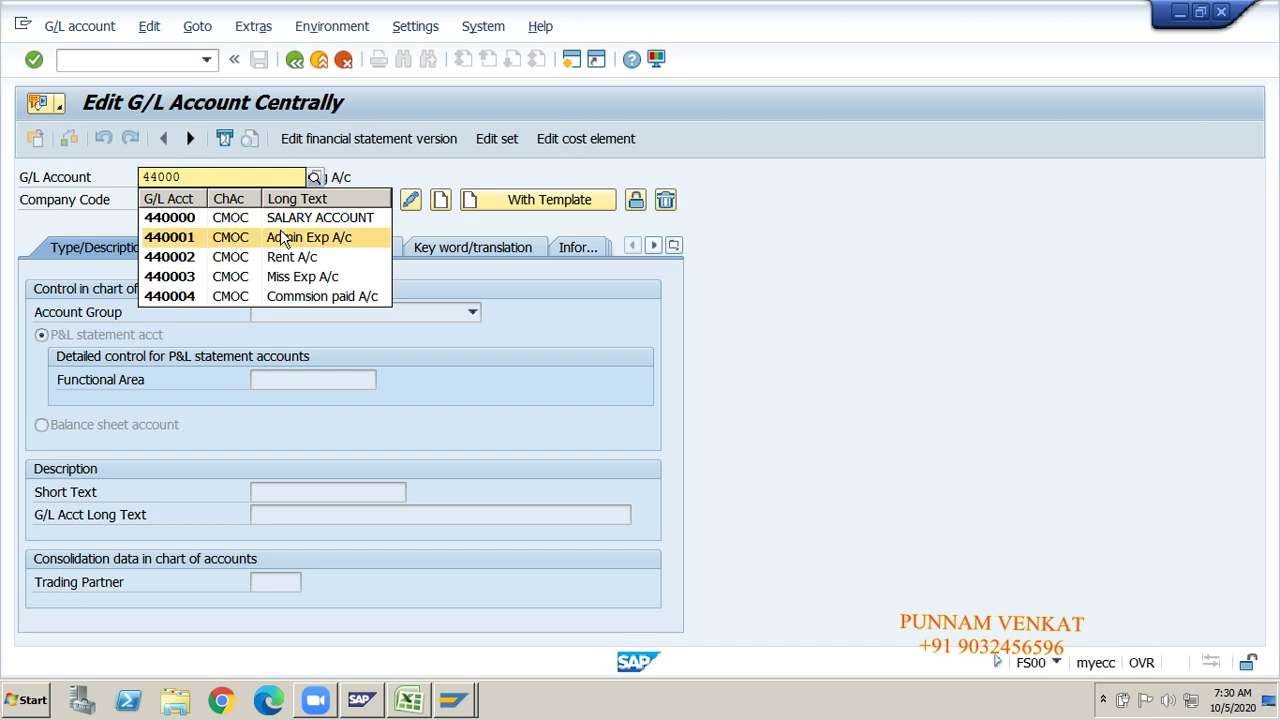
key("Return")
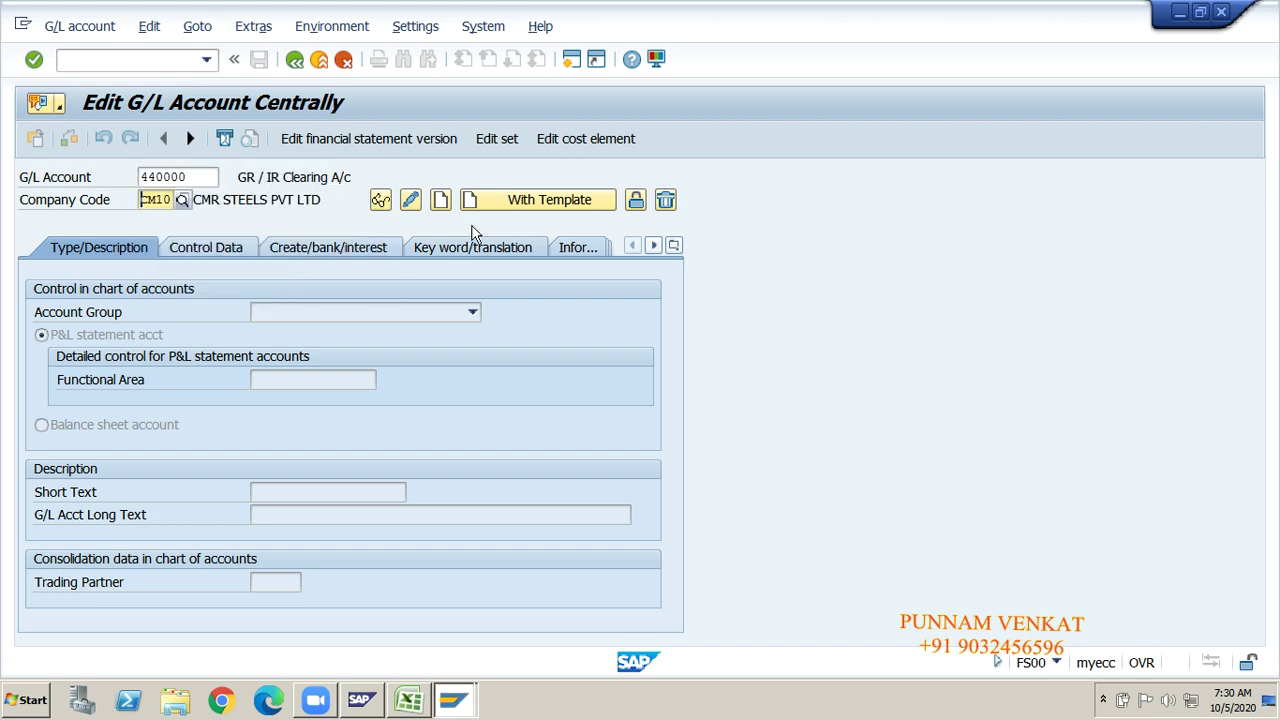
Step: Change company code CM10 to GM10 and look up account 44000
key("End")
key("BackSpace")
key("BackSpace")
key("BackSpace")
key("BackSpace")
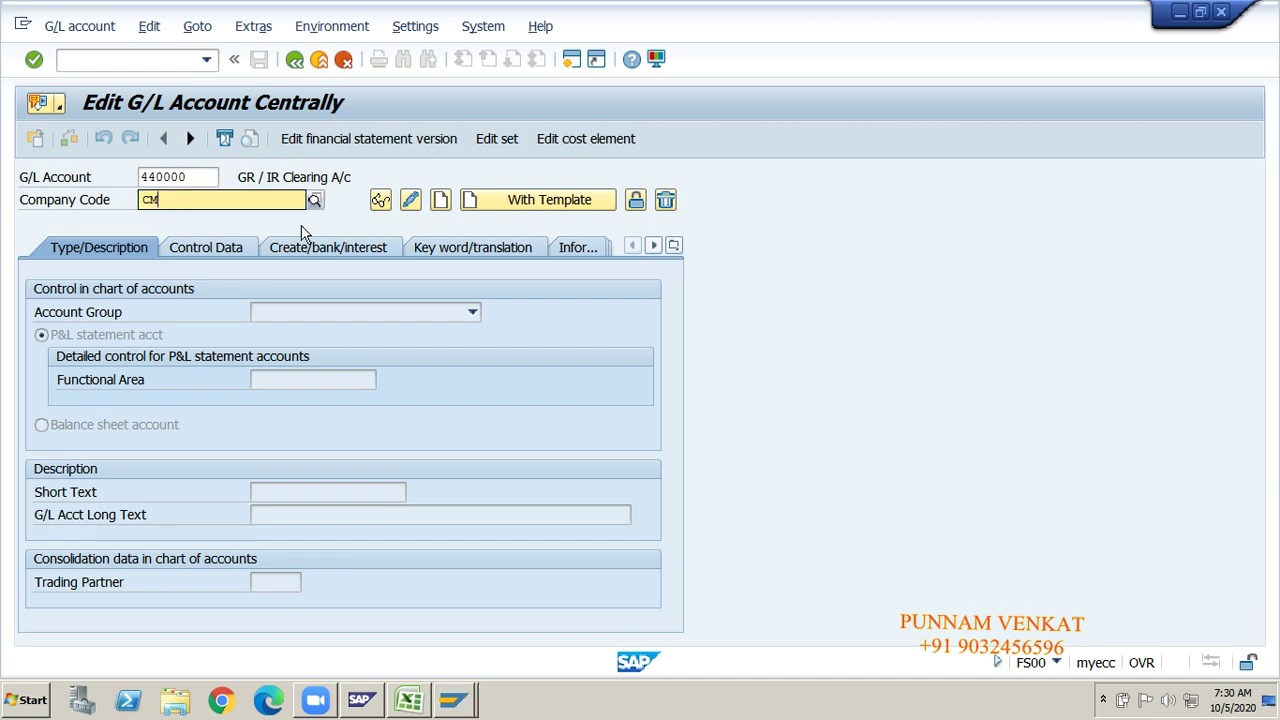
type("GM10")
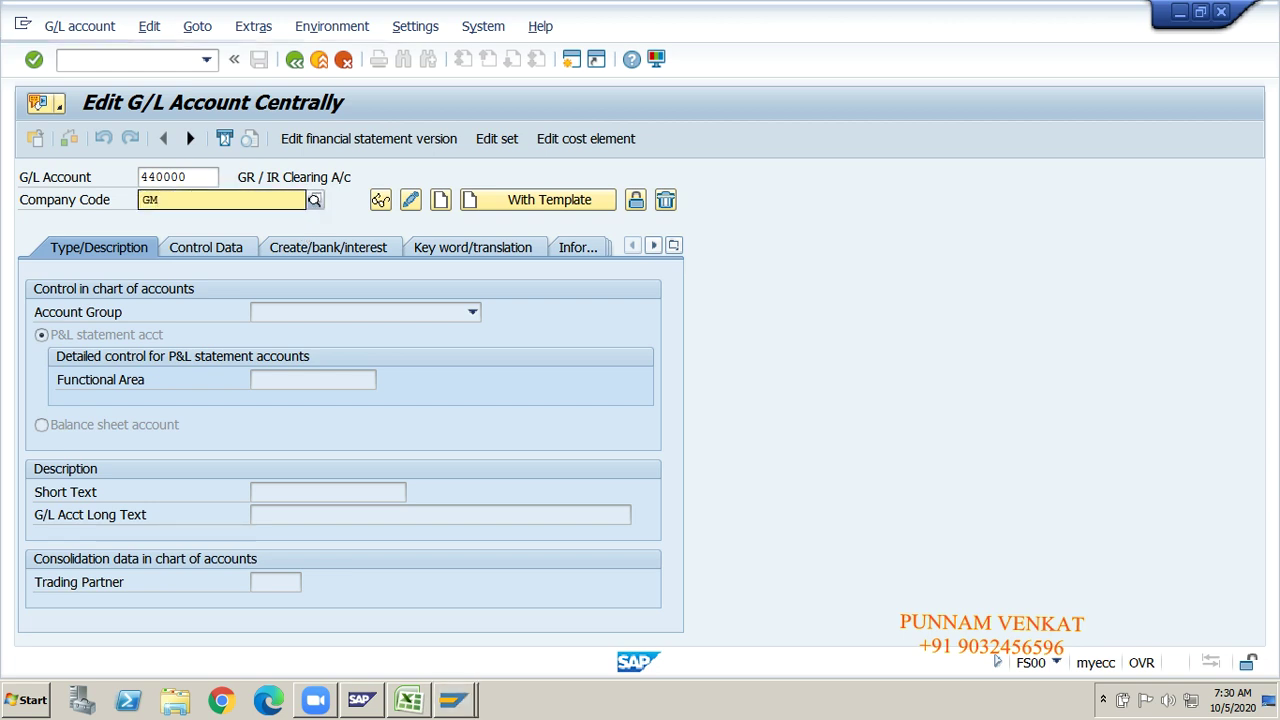
key("Return")
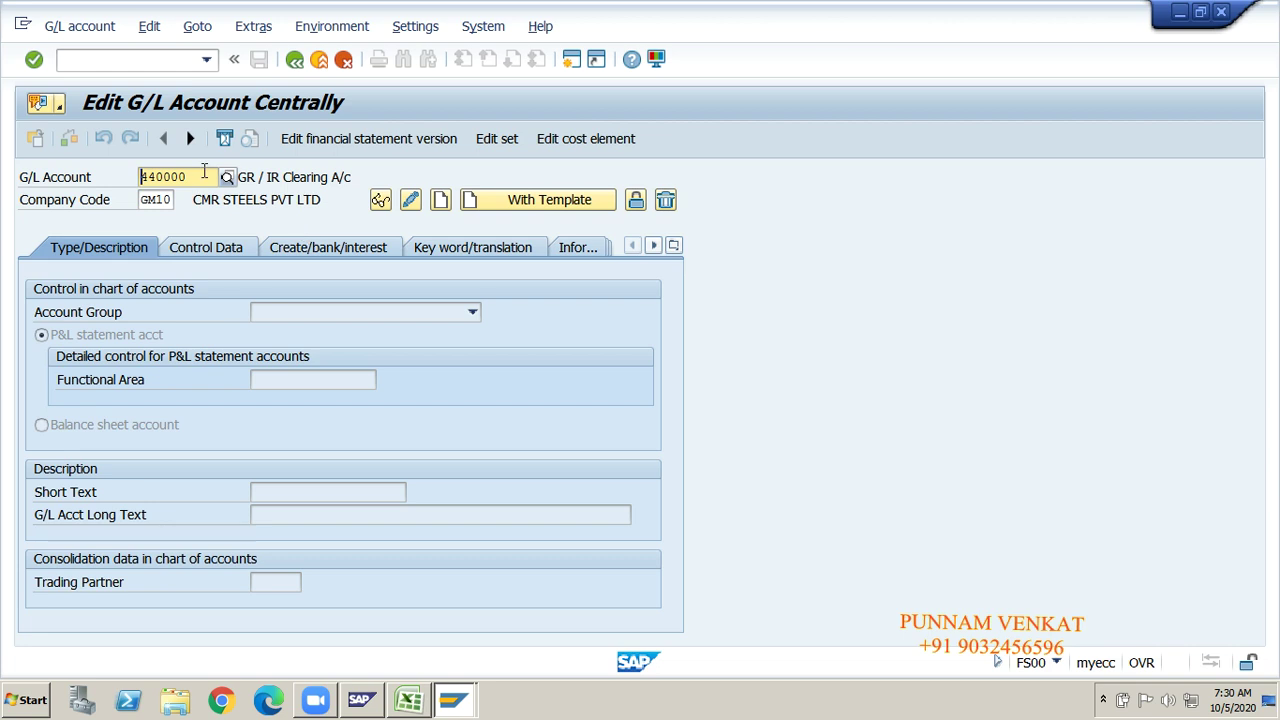
left_click(199, 171)
key("BackSpace")
key("BackSpace")
key("BackSpace")
key("BackSpace")
key("BackSpace")
key("BackSpace")
type("44")
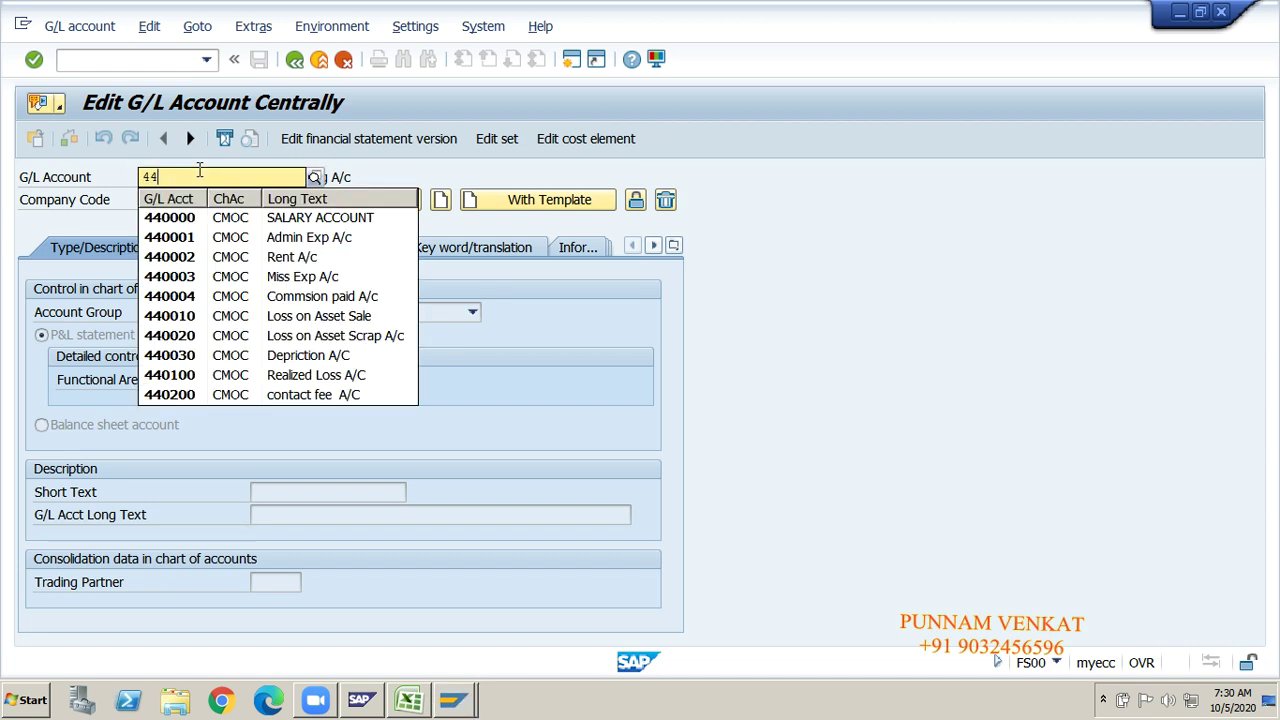
type("00")
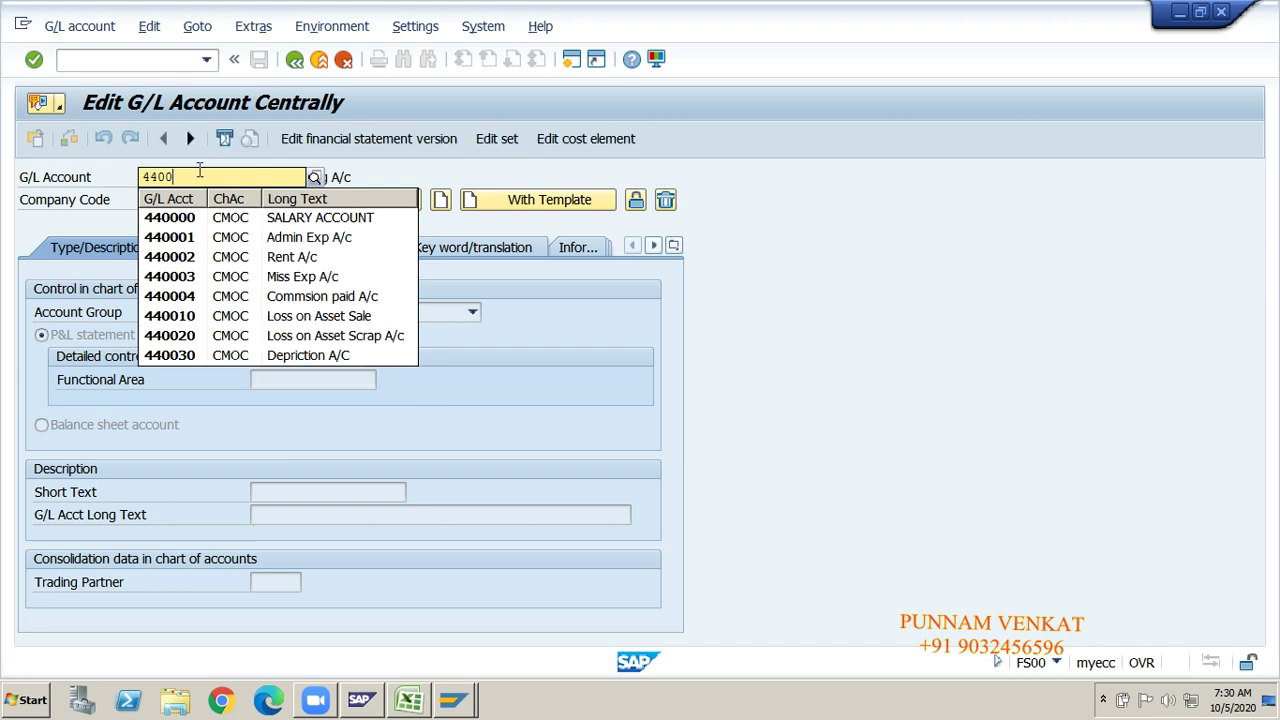
type("0")
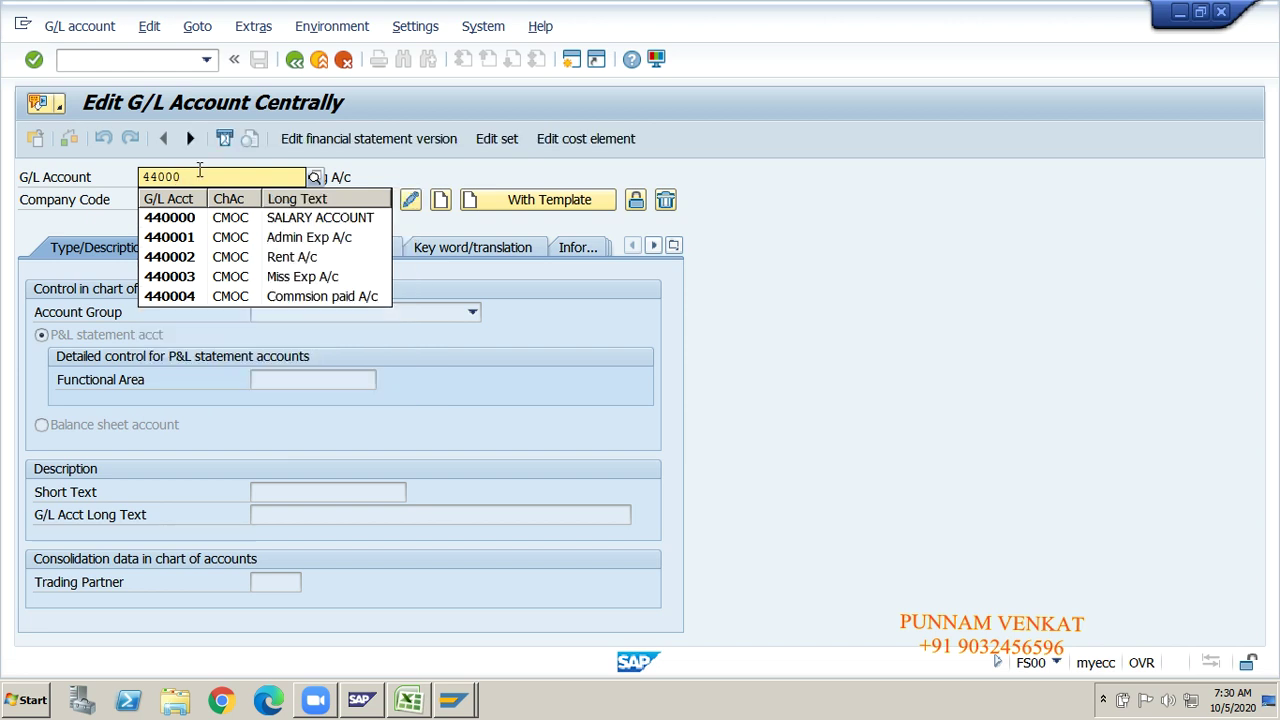
key("Return")
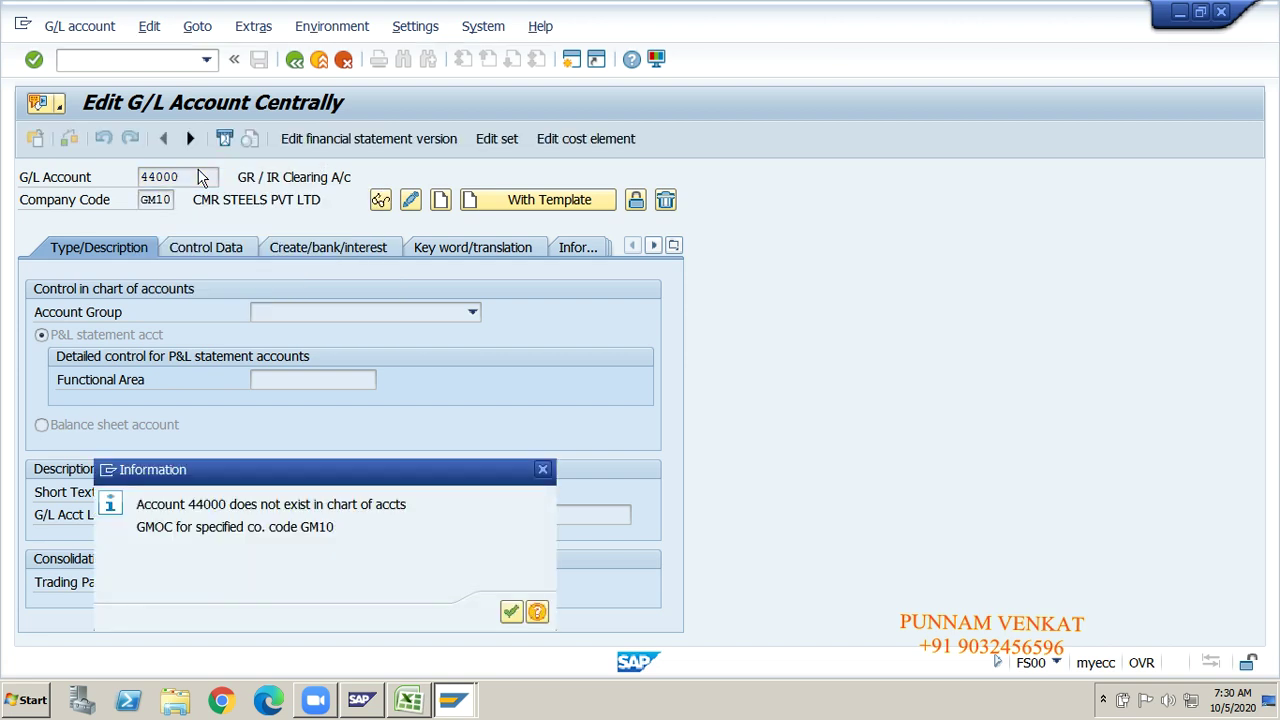
Step: After the not-found notice, change the account to 440002 in GM10 and choose Create
left_click(511, 611)
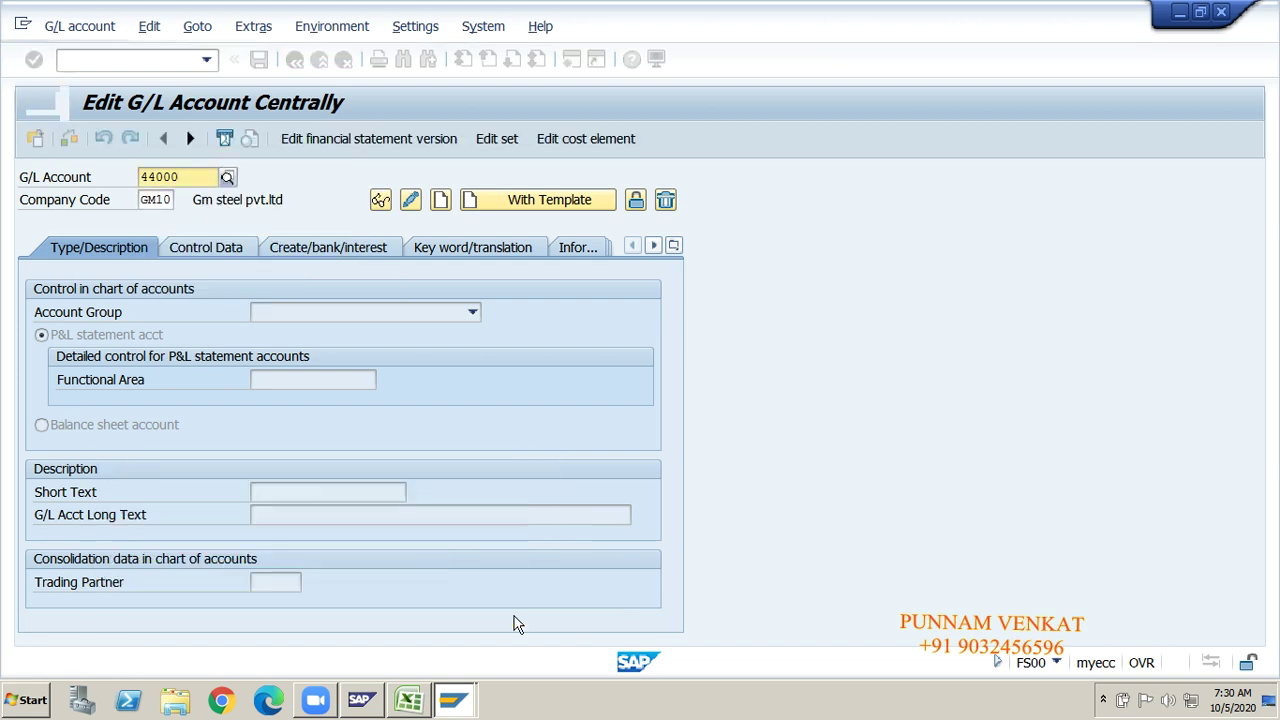
left_click(186, 177)
key("BackSpace")
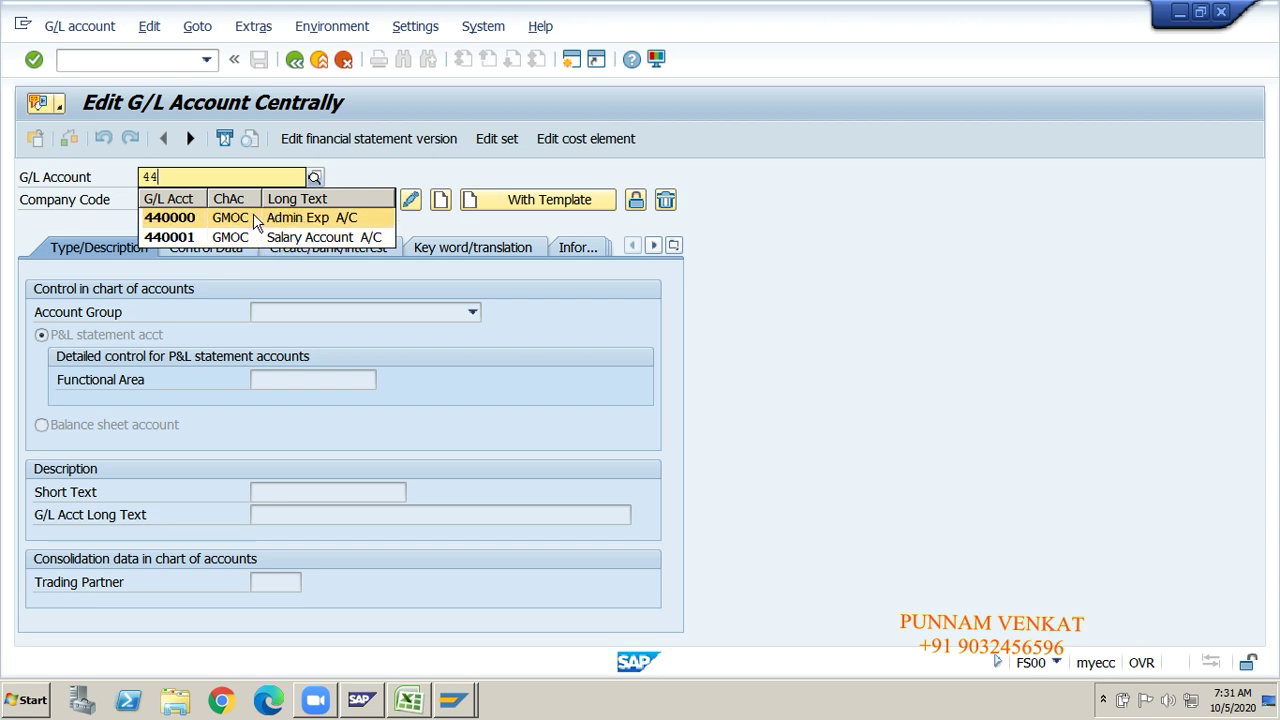
left_click(571, 309)
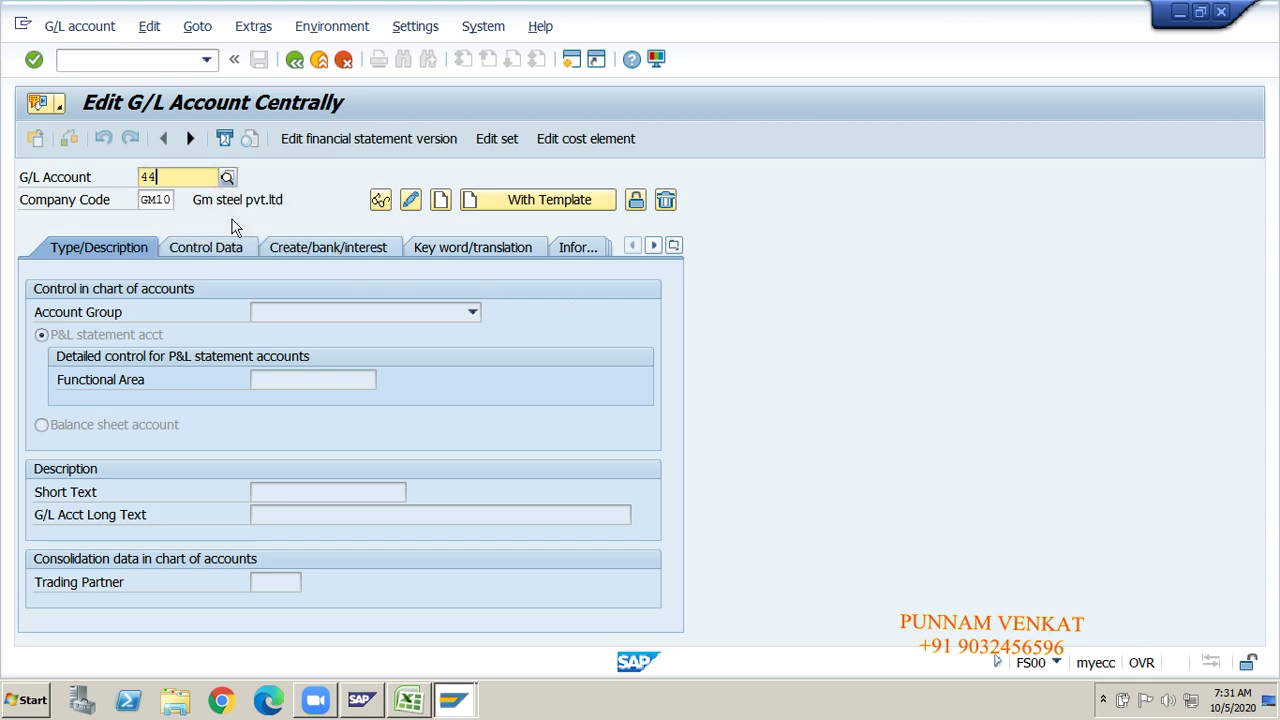
left_click(157, 201)
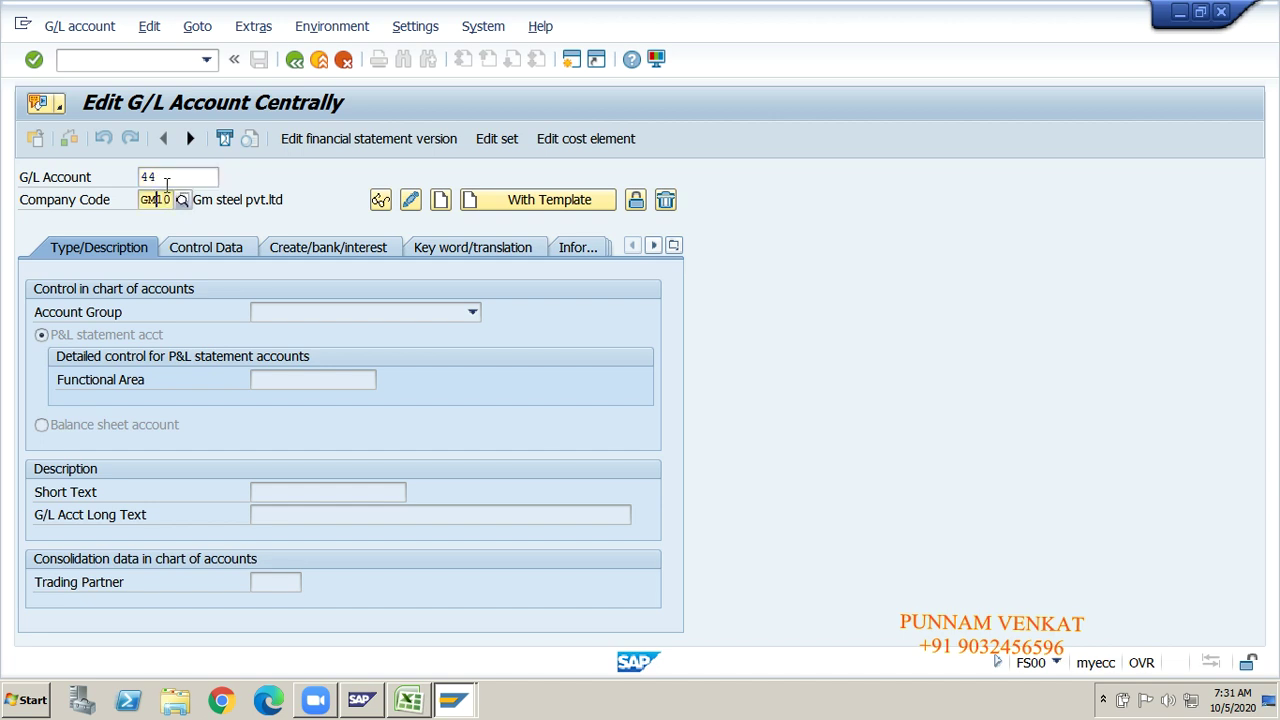
left_click(166, 180)
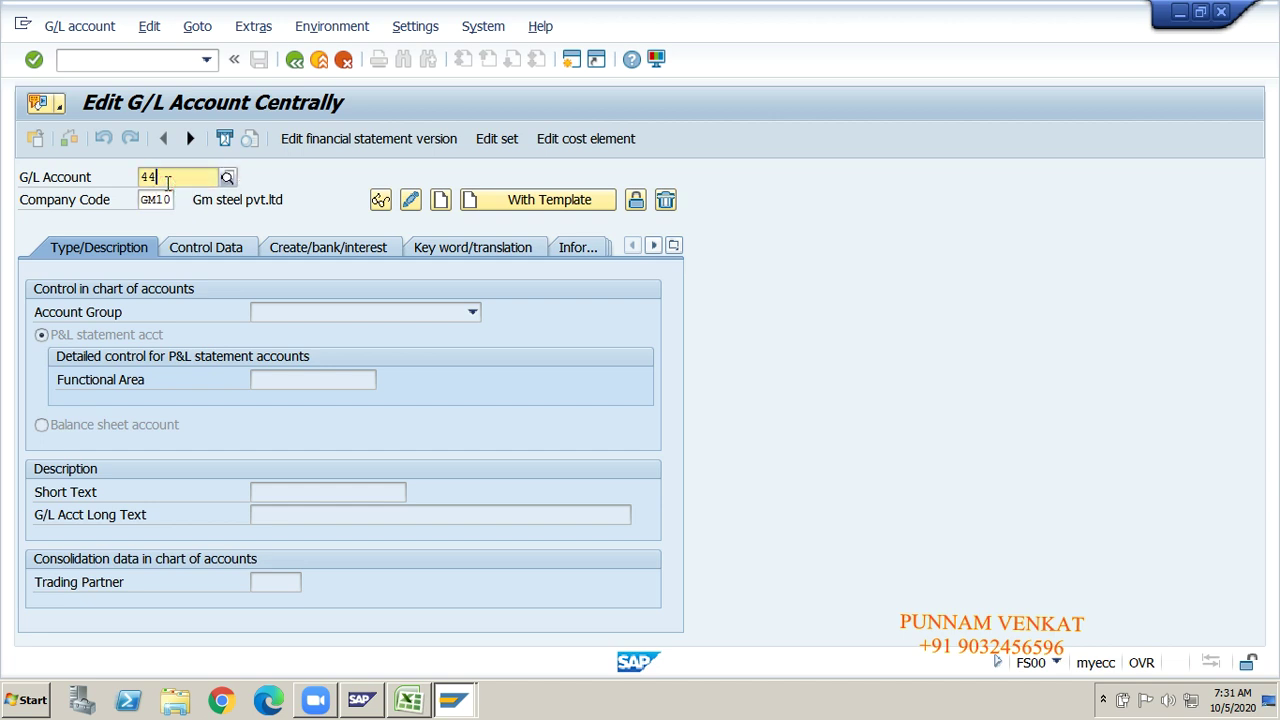
type("0002")
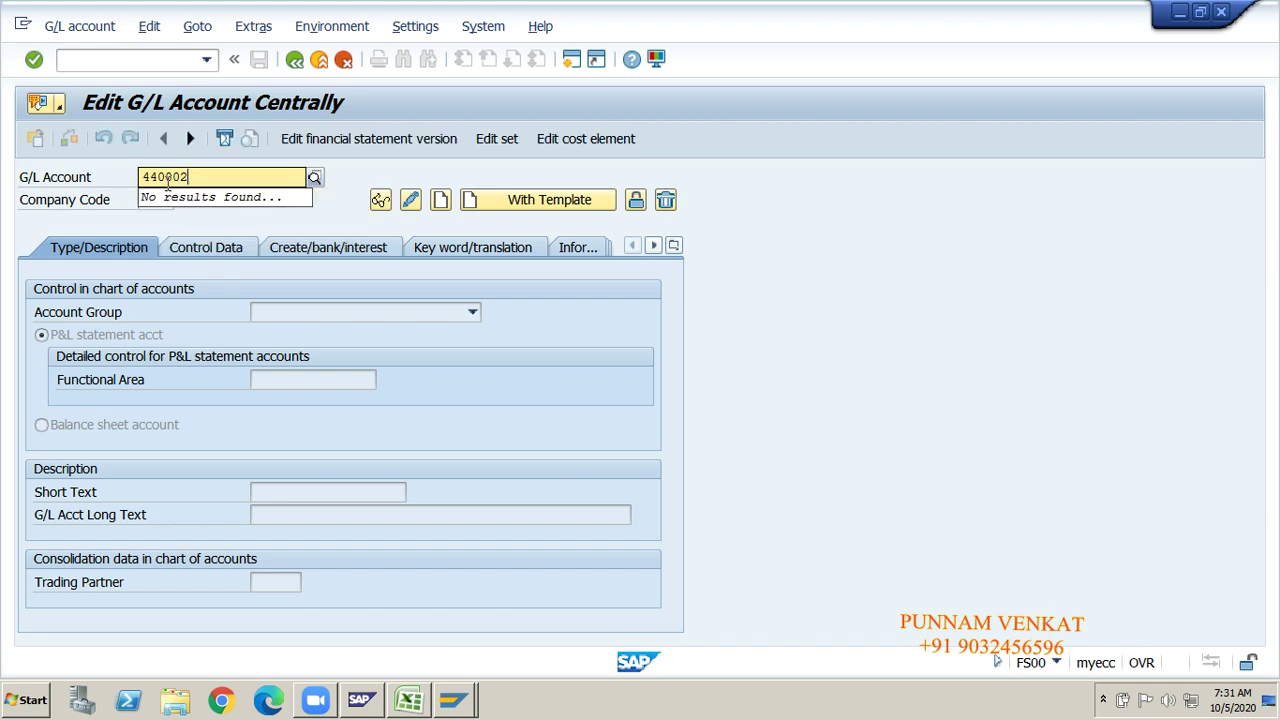
left_click(441, 201)
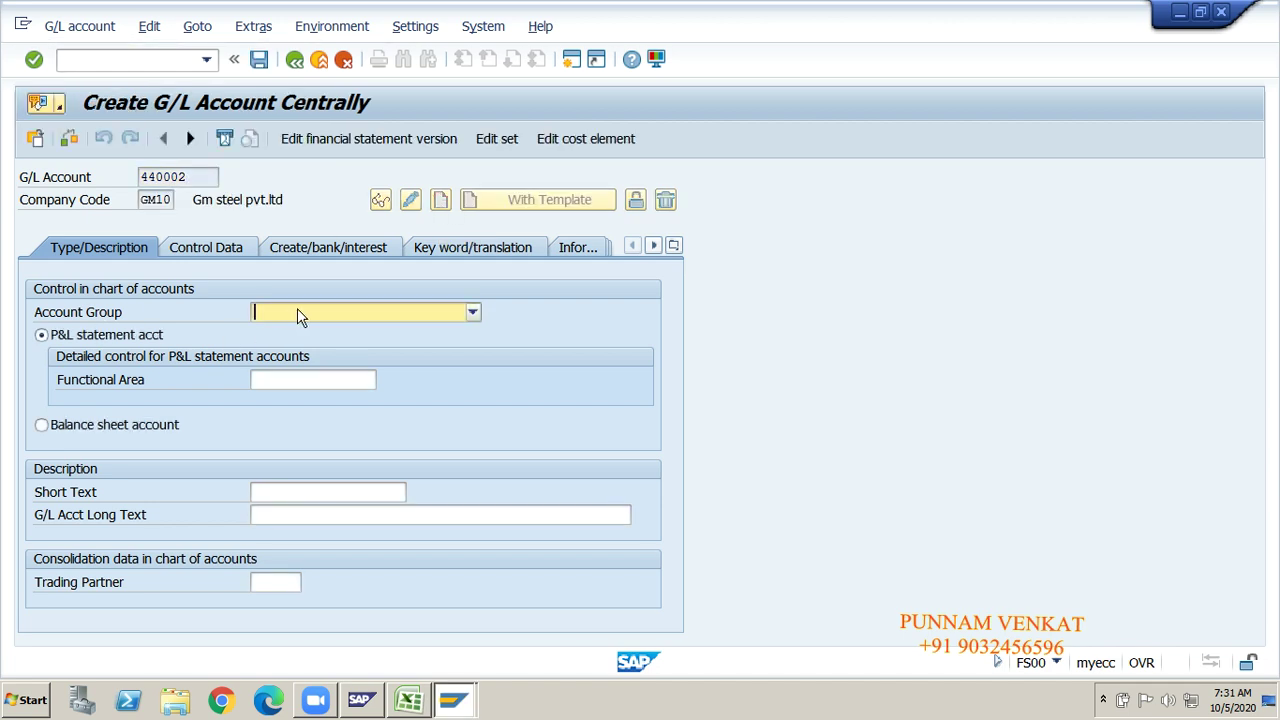
Step: Set account group INEX Indirect Exp, P&L statement account, and functional area GMFD
left_click(297, 312)
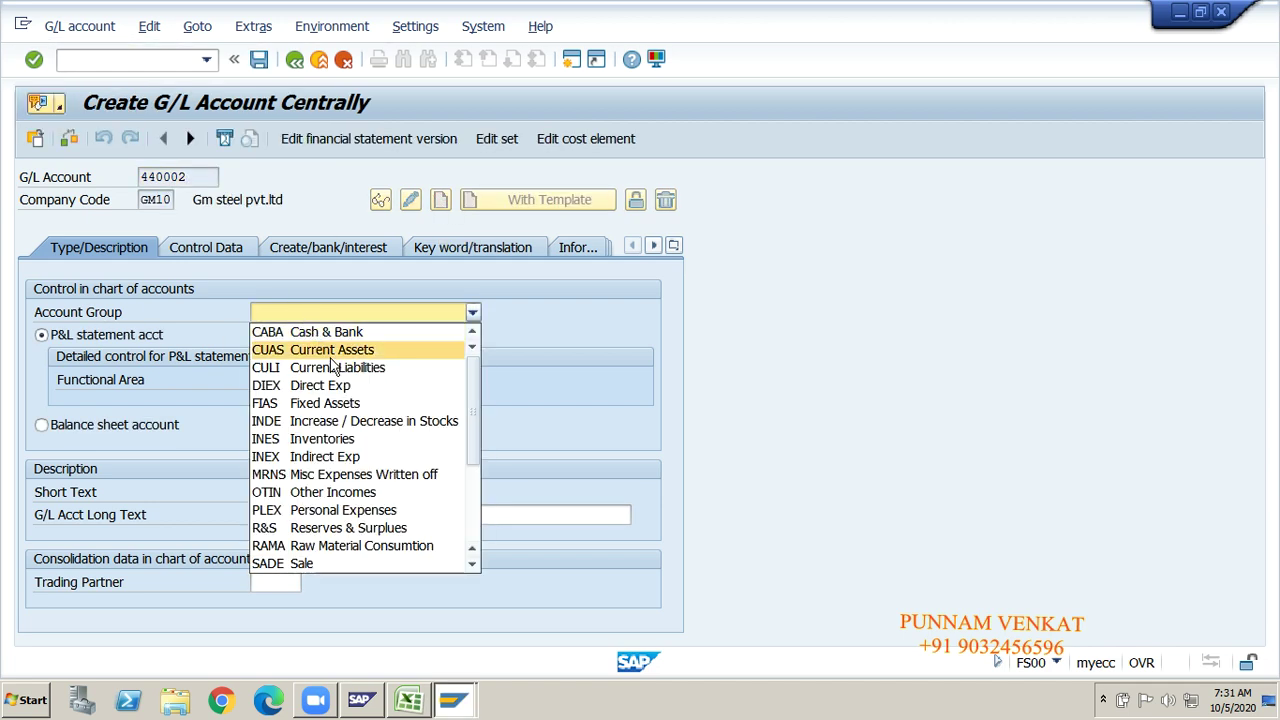
left_click(316, 458)
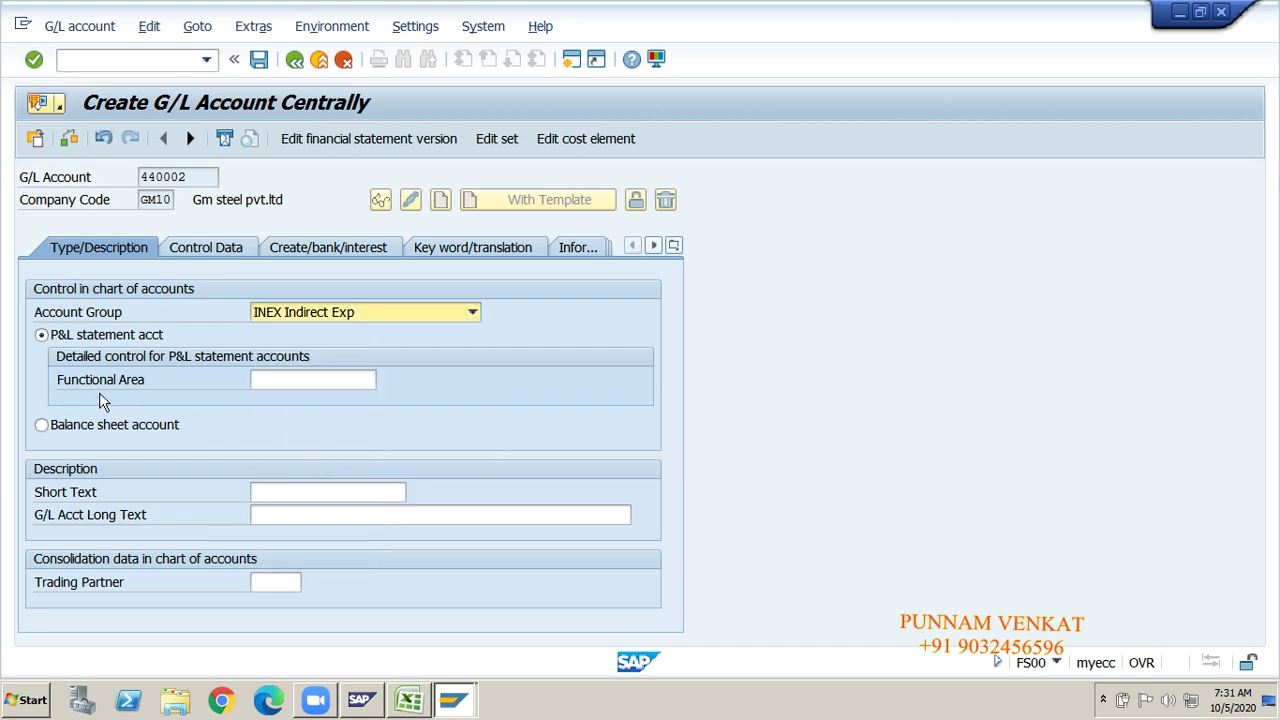
left_click(275, 381)
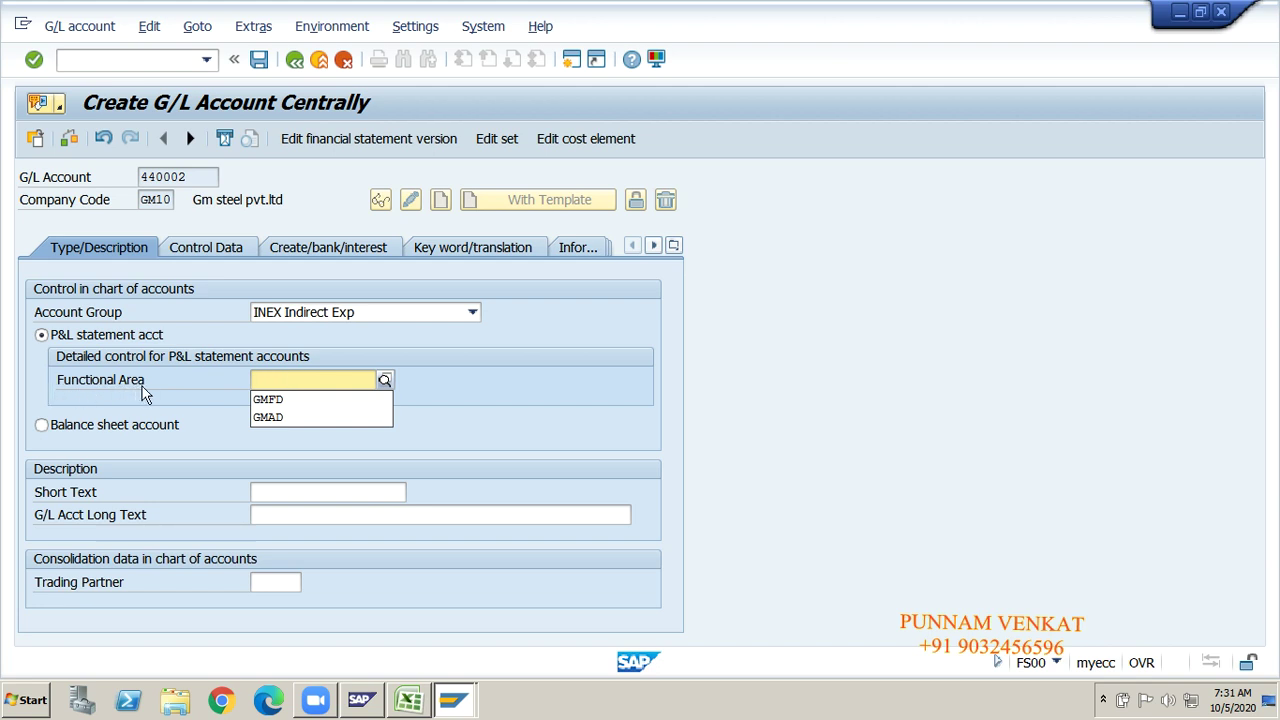
left_click(267, 403)
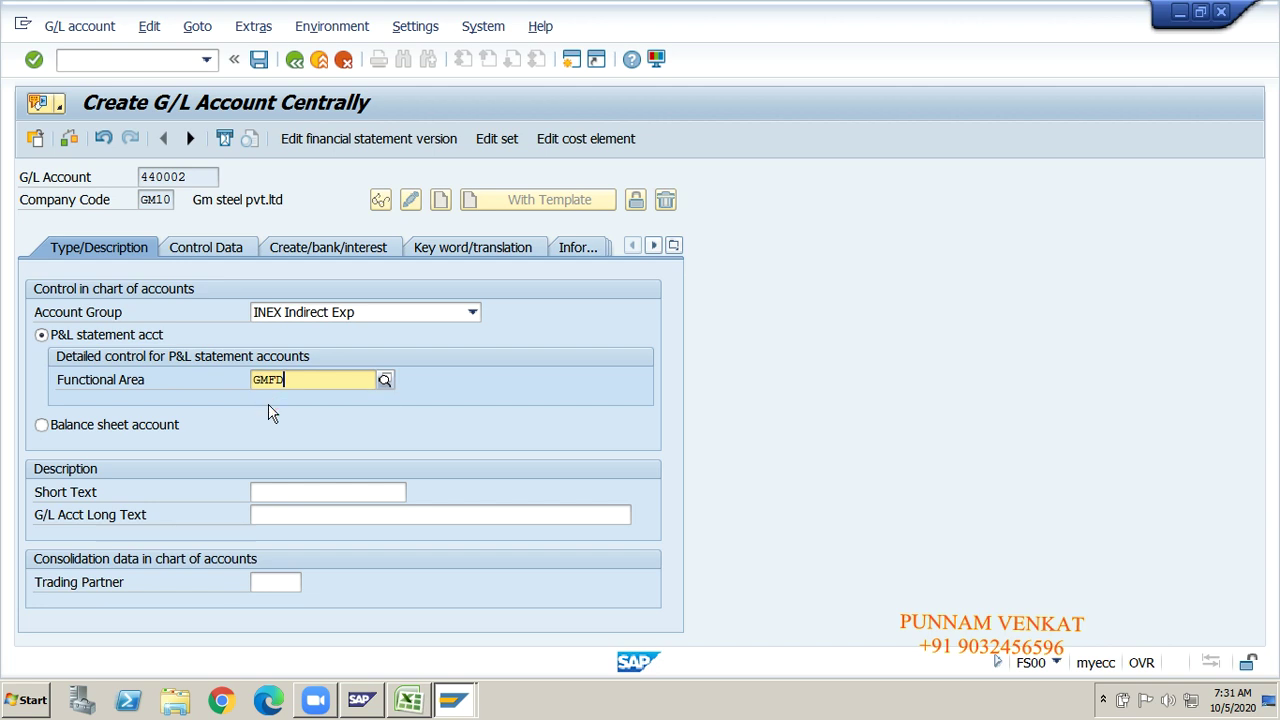
left_click(133, 425)
left_click(112, 339)
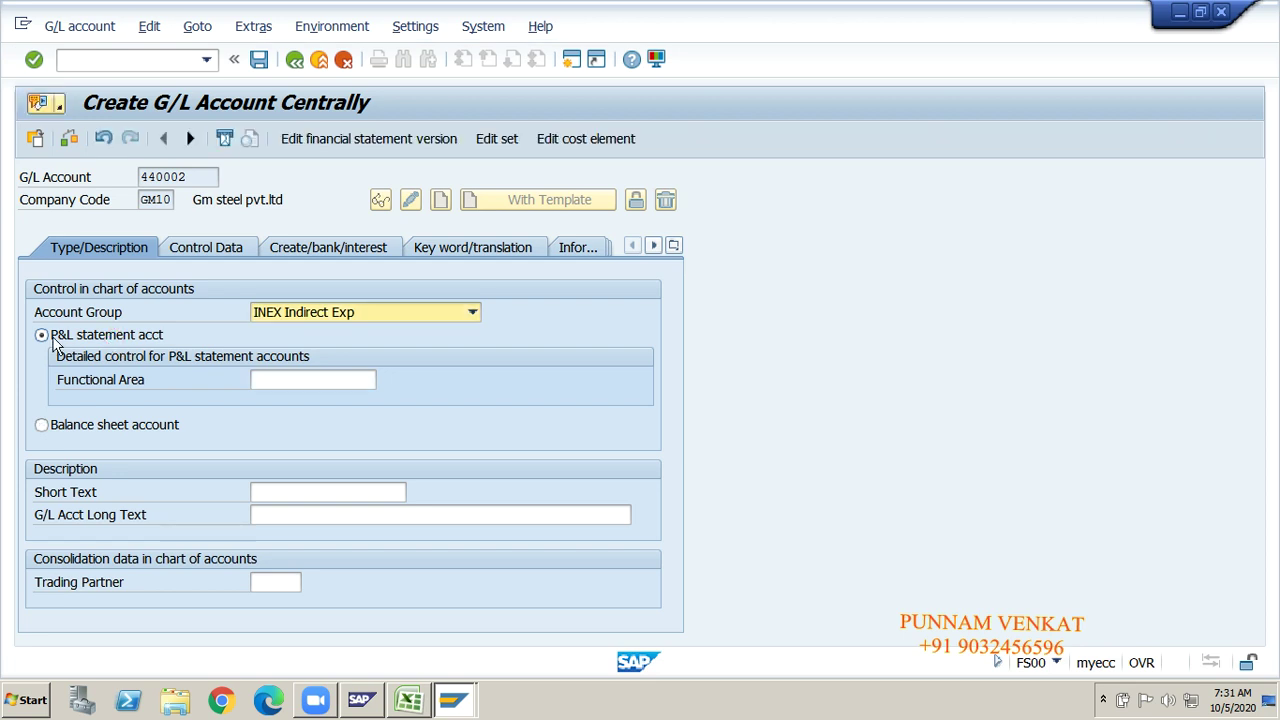
left_click(262, 378)
left_click(272, 400)
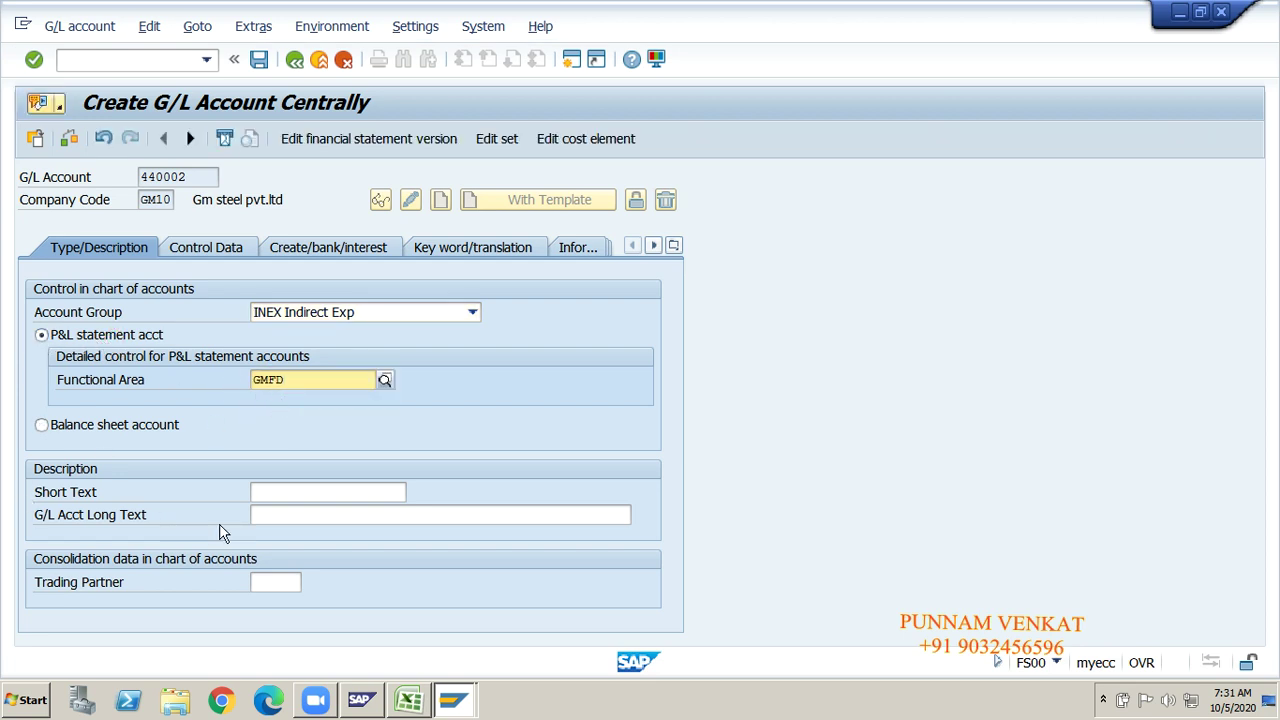
Step: Enter Rent A/c as the short and long descriptions
left_click(273, 492)
type("ren")
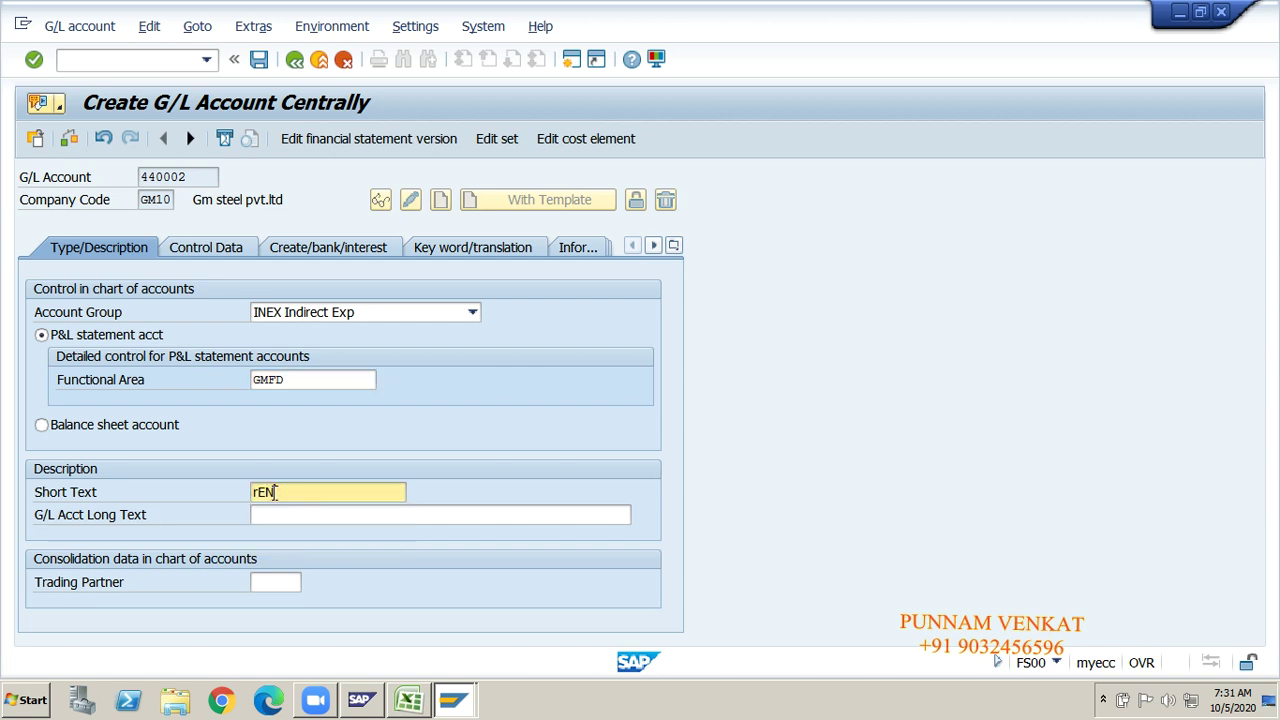
key("BackSpace")
key("BackSpace")
key("BackSpace")
type("Rent")
left_click(287, 514)
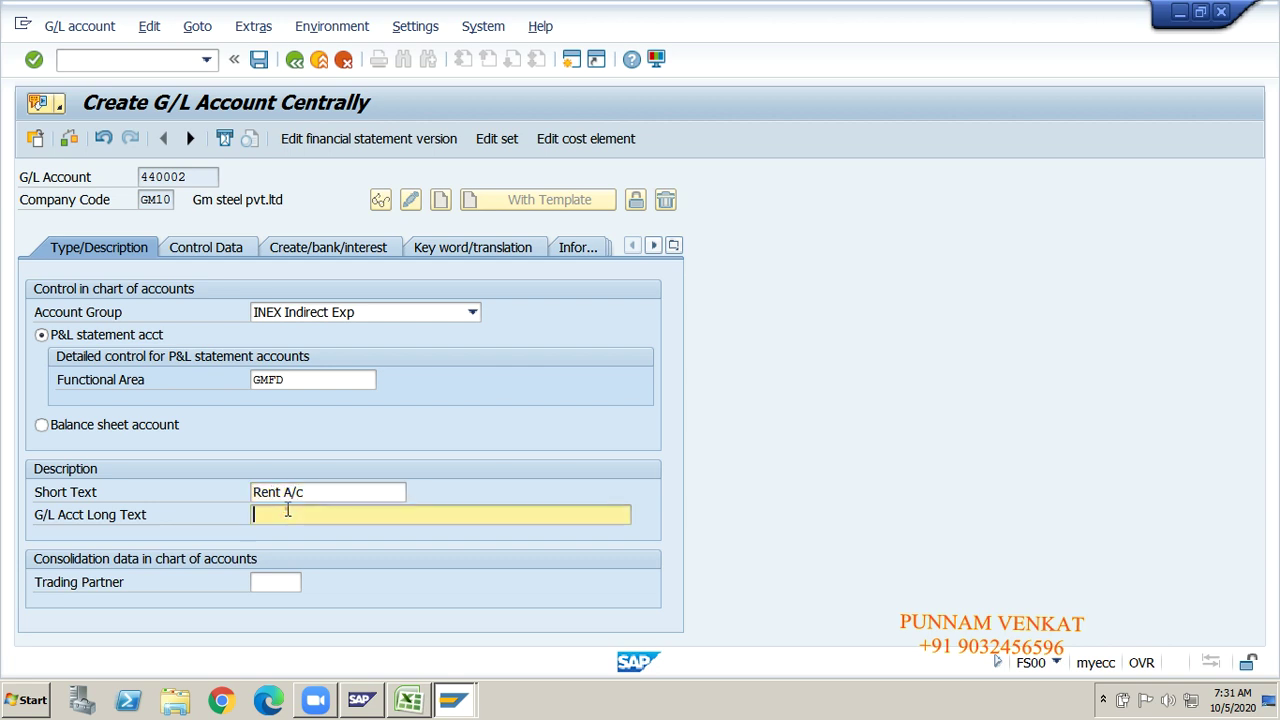
type("Rent A/c")
Step: Set sort key 001 (Posting date) in the Control Data, then switch to Excel
left_click(207, 256)
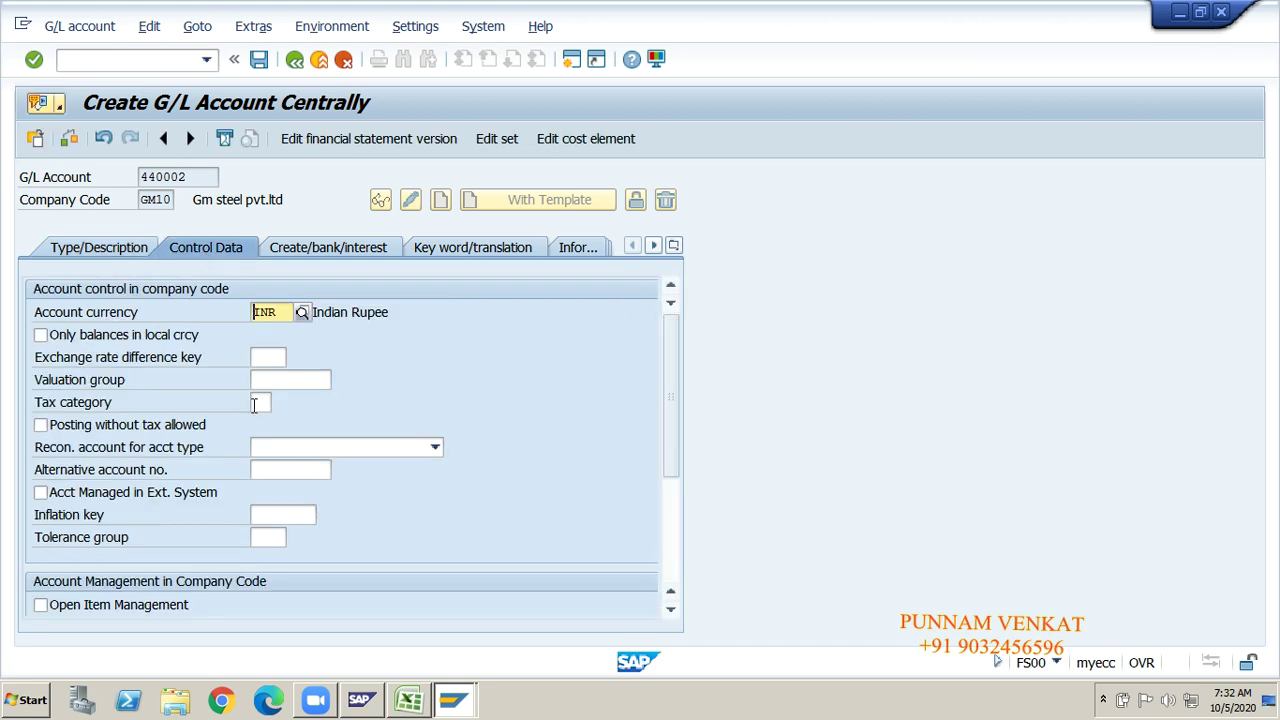
left_click_drag(669, 369, 683, 409)
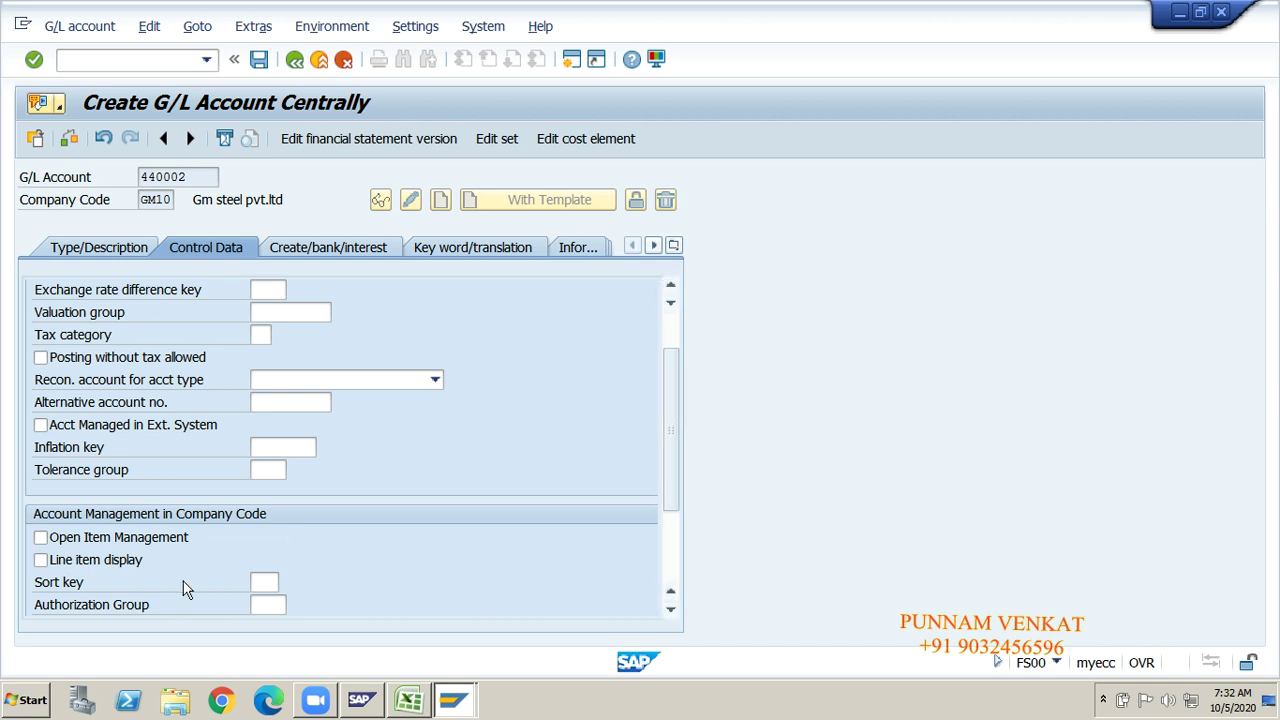
left_click(273, 584)
type("001")
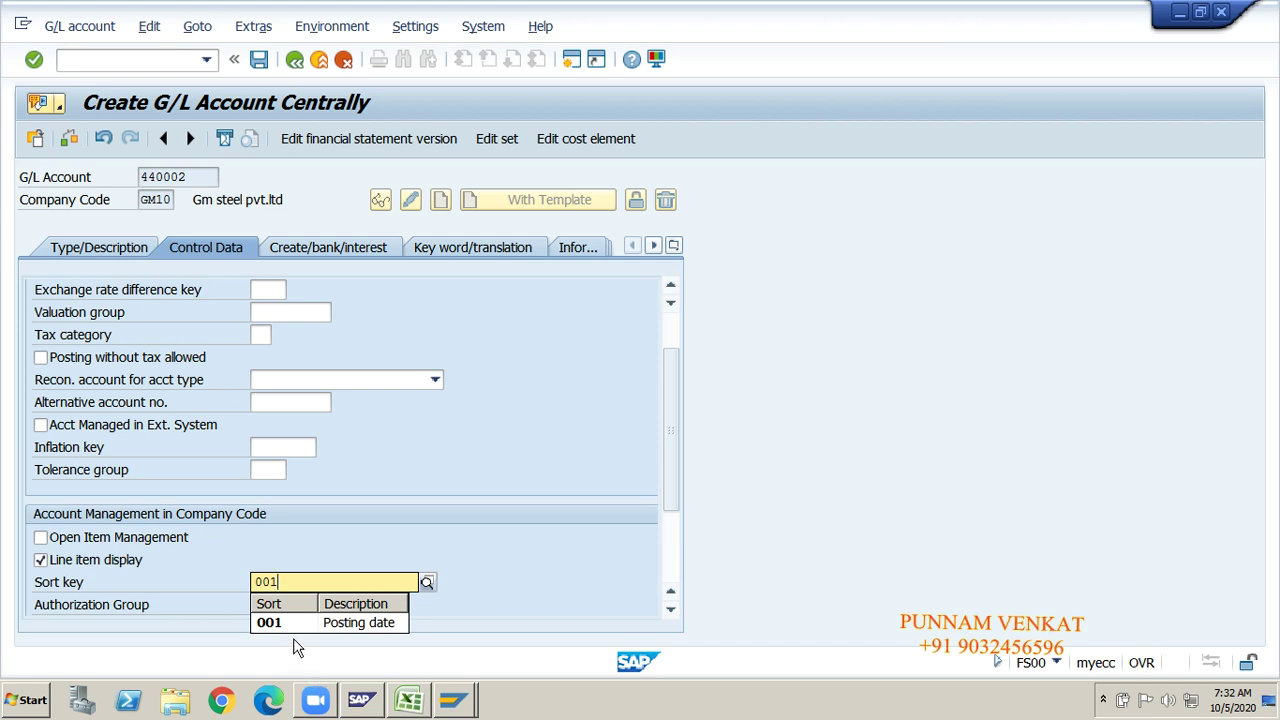
left_click(285, 620)
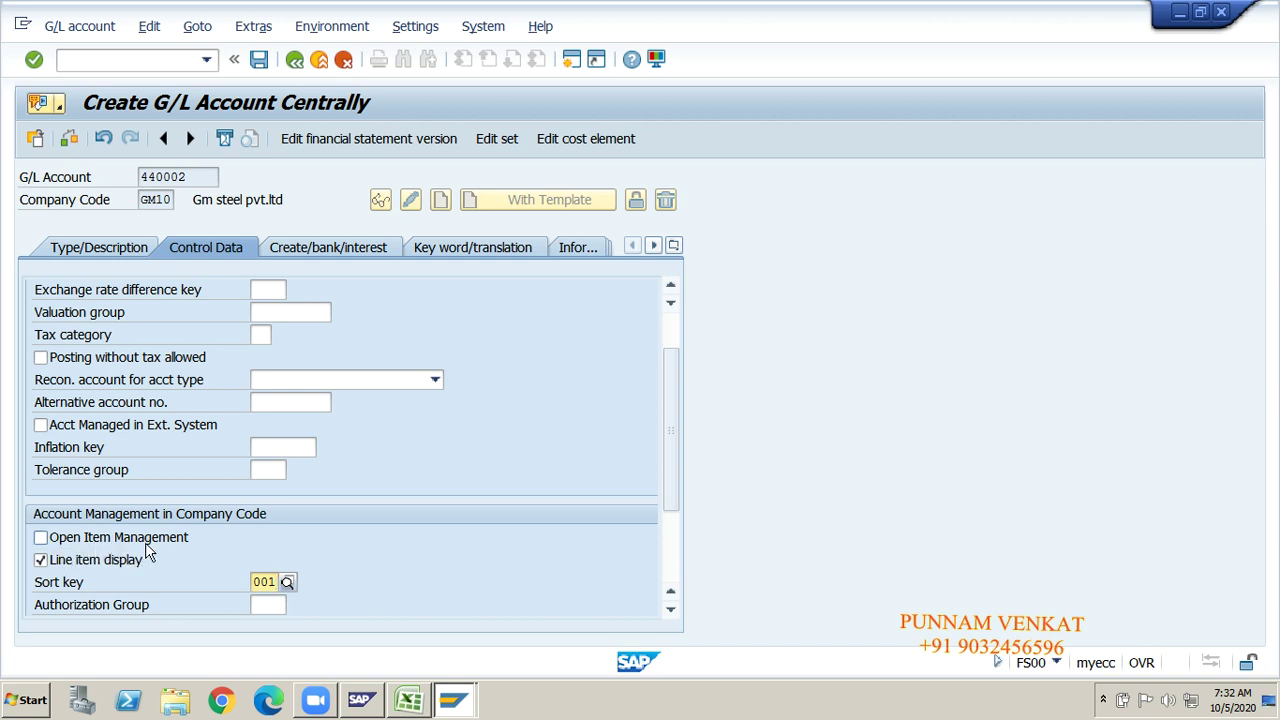
key("alt+Tab")
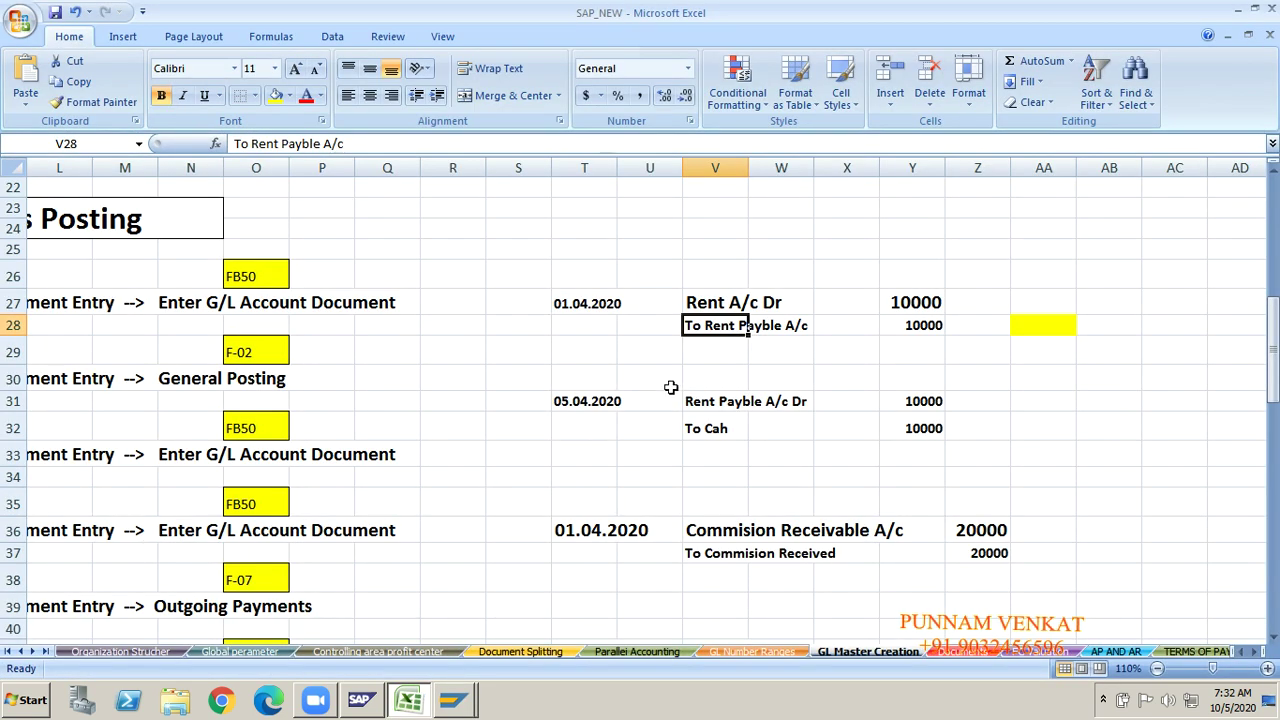
Step: Fill the To Rent Payble A/c cell V28 yellow, then return to SAP
left_click(692, 374)
left_click(717, 328)
left_click(276, 96)
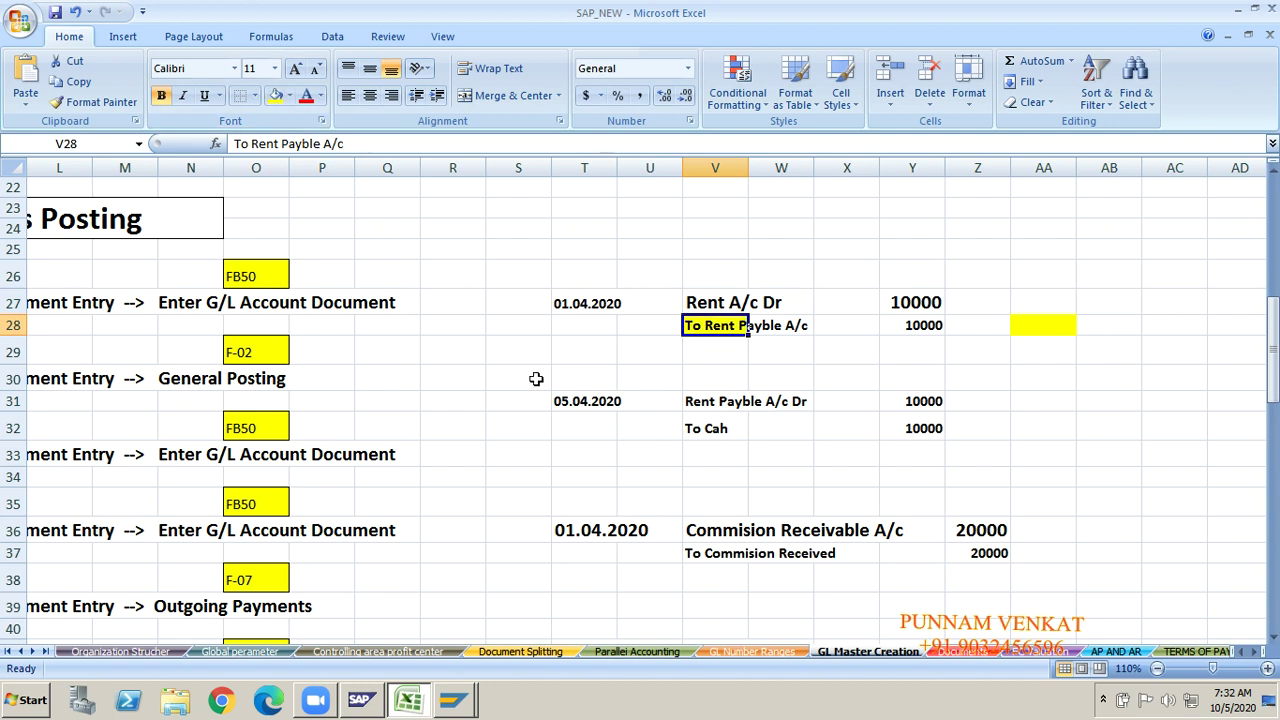
left_click(716, 532)
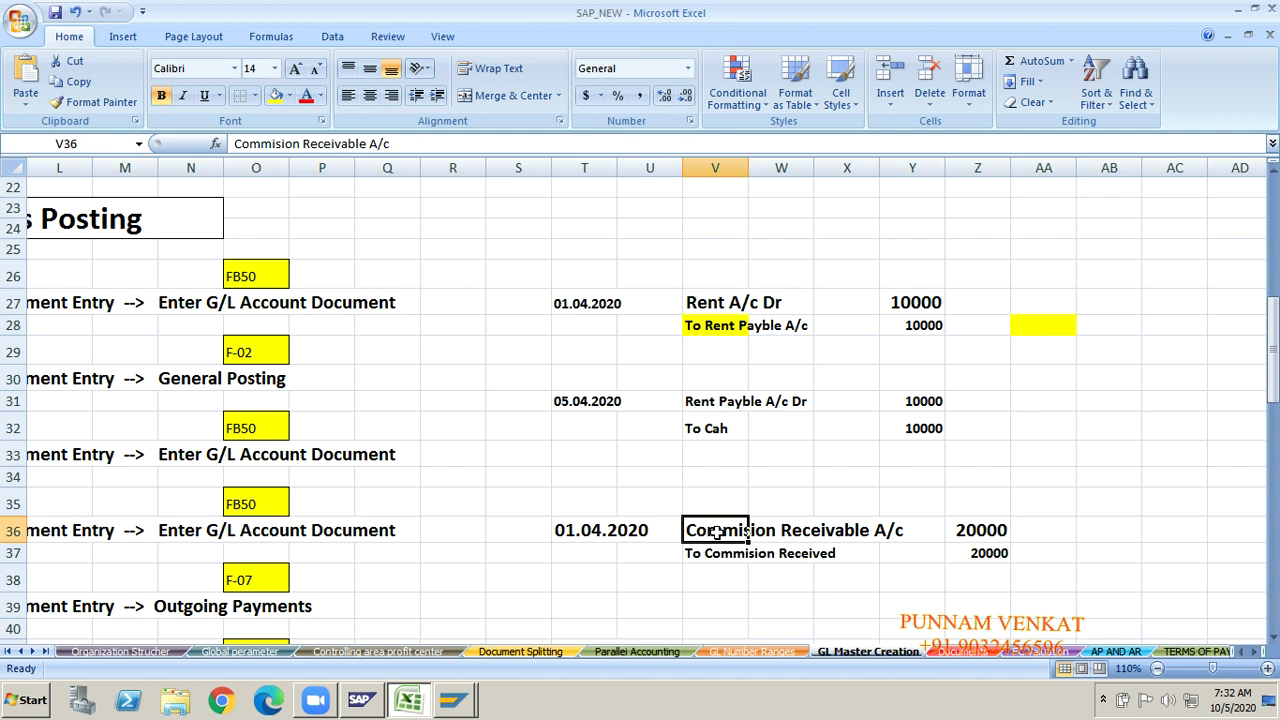
key("alt+Tab")
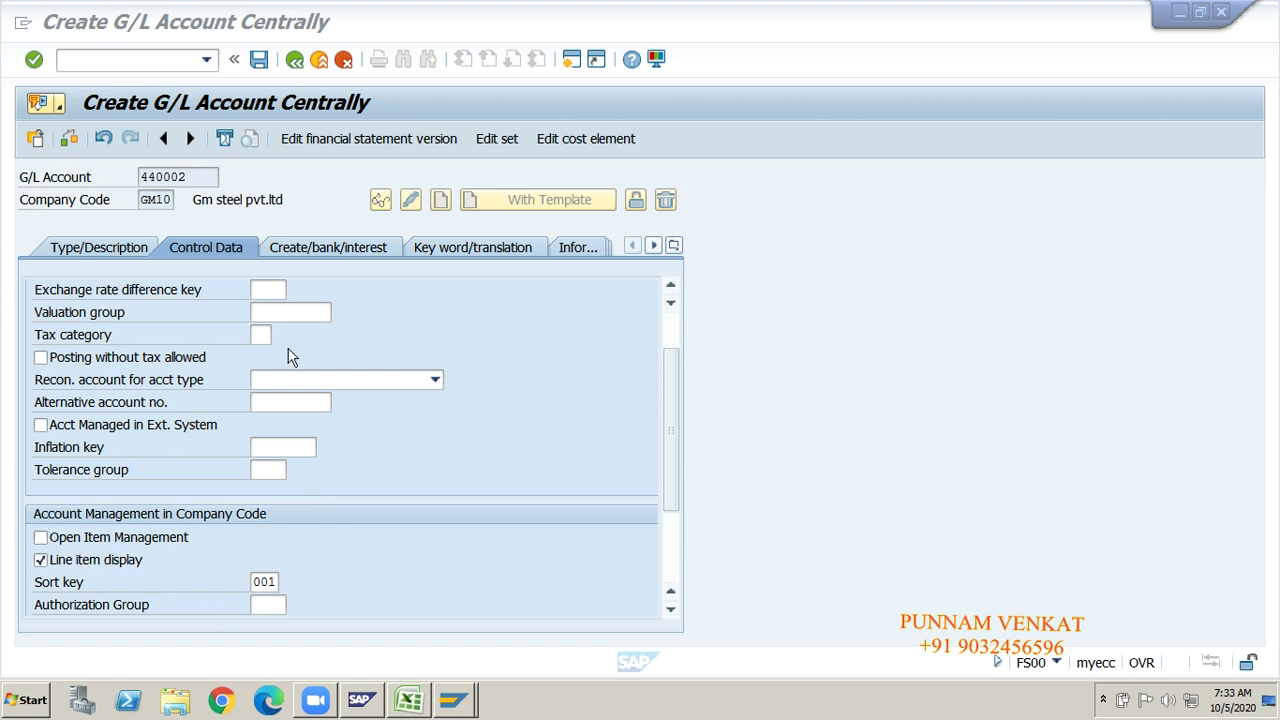
Step: Set field status group G001 and save the Rent A/c account 440002
left_click(309, 243)
left_click(310, 248)
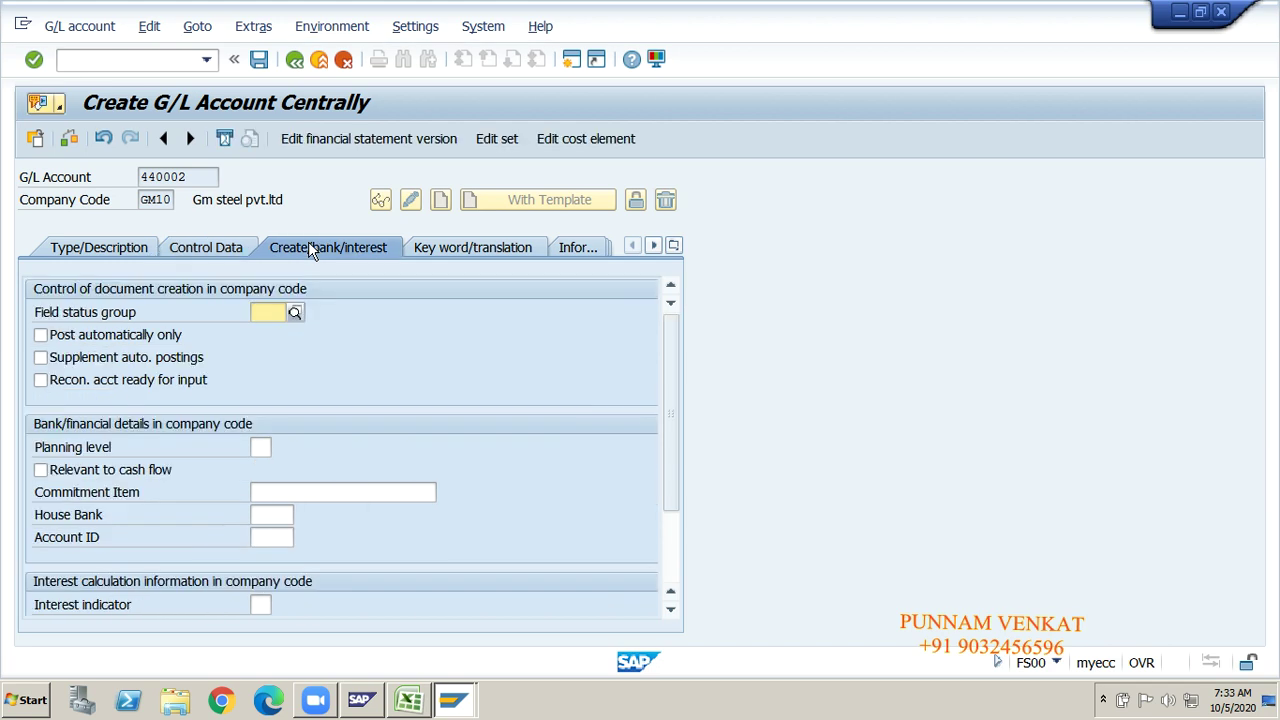
type("g001")
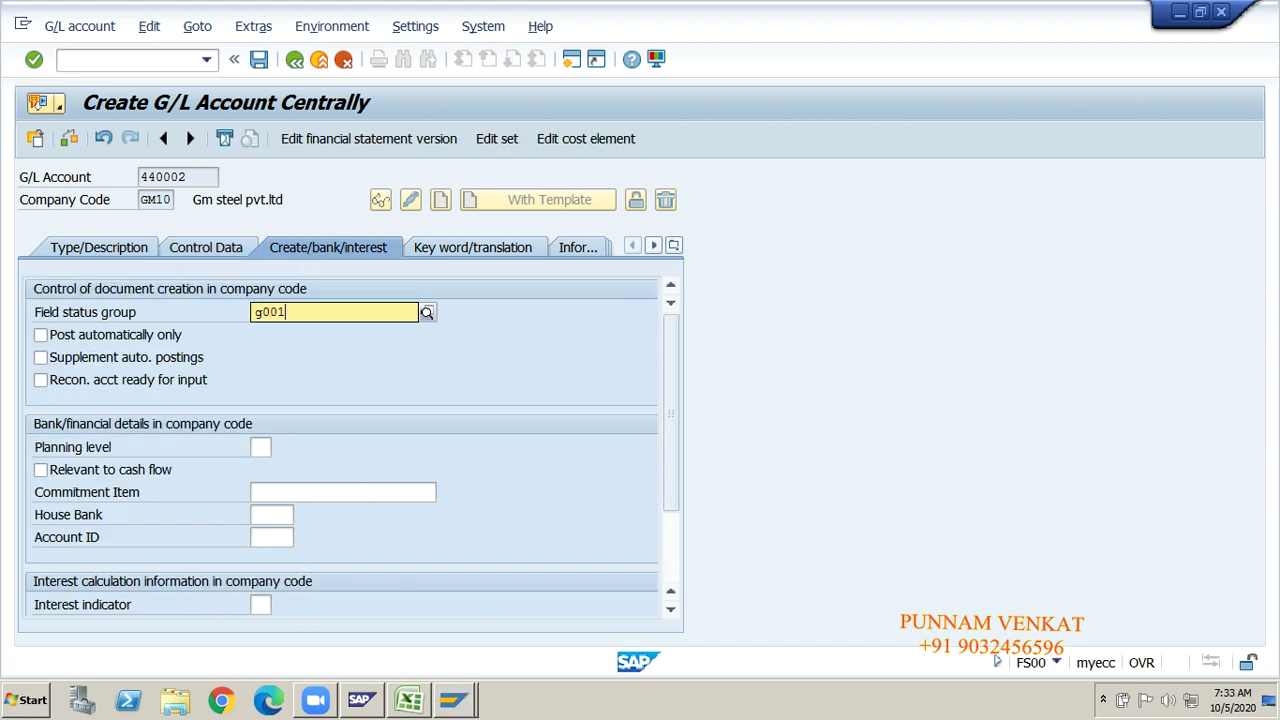
left_click(304, 356)
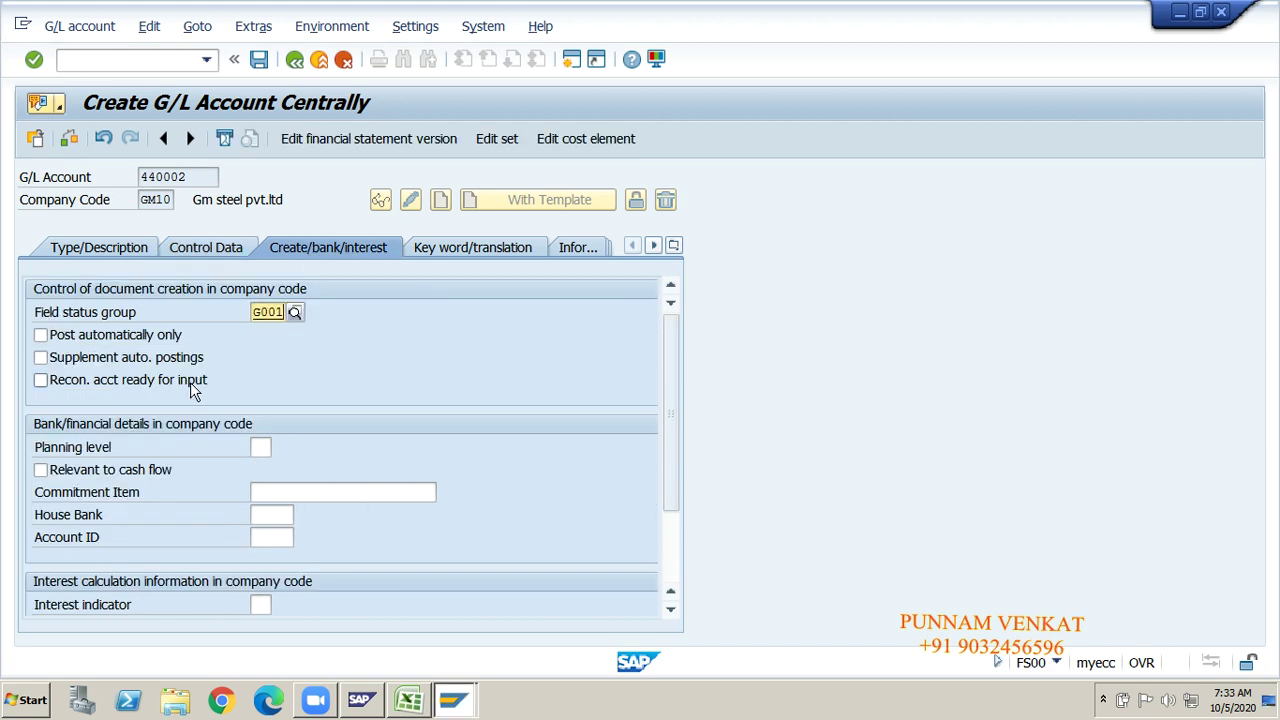
left_click(259, 61)
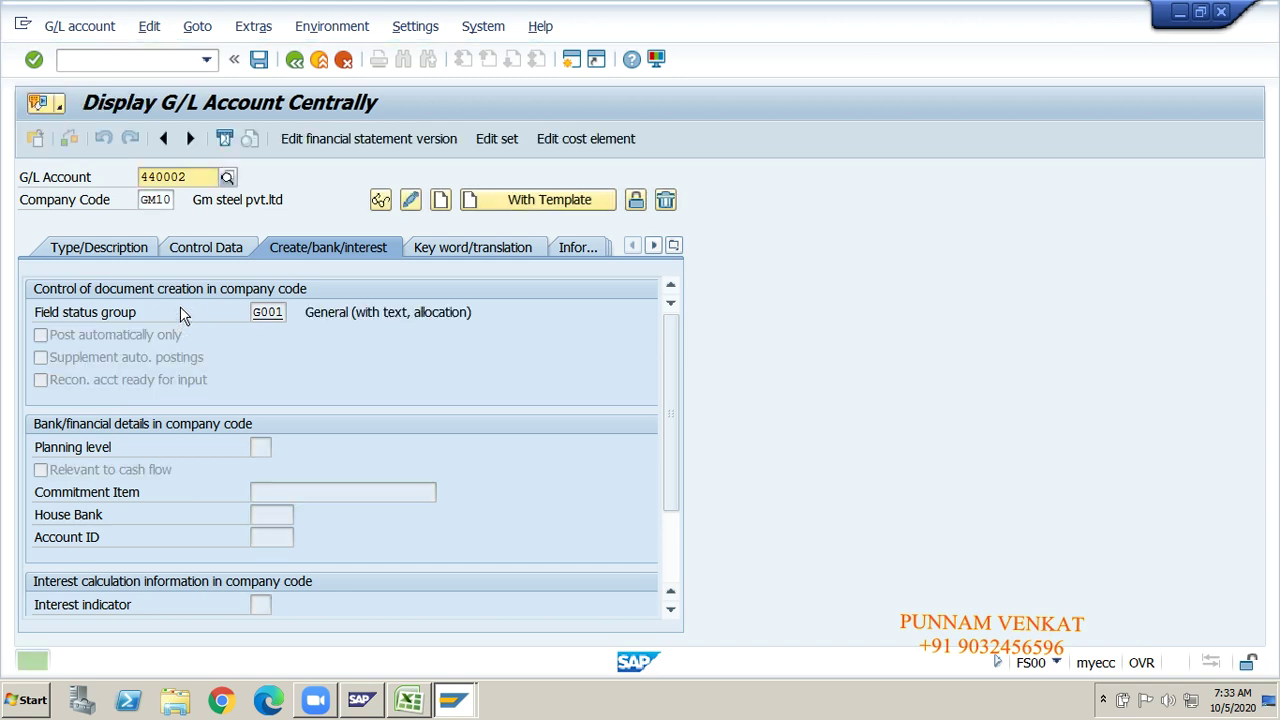
Step: Review the saved account's Control Data and Type/Description tabs before returning to Excel
left_click(185, 255)
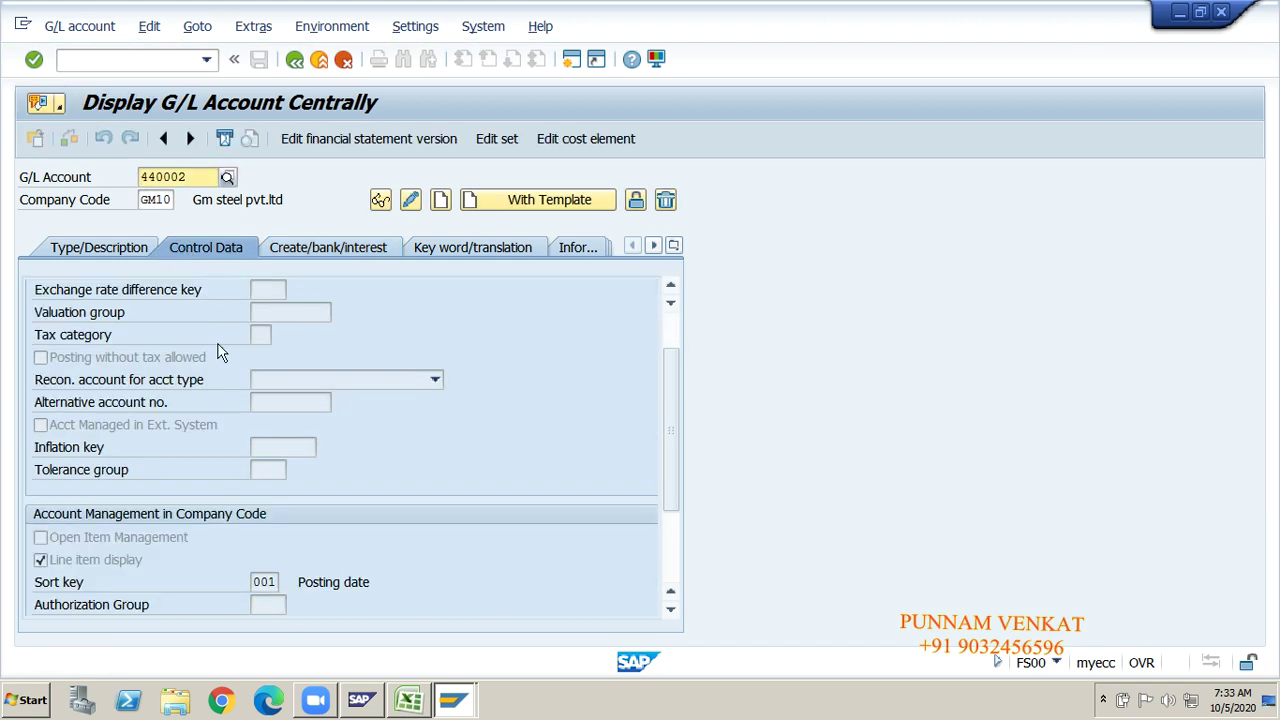
scroll(670, 468, "down", 2)
scroll(675, 430, "up", 3)
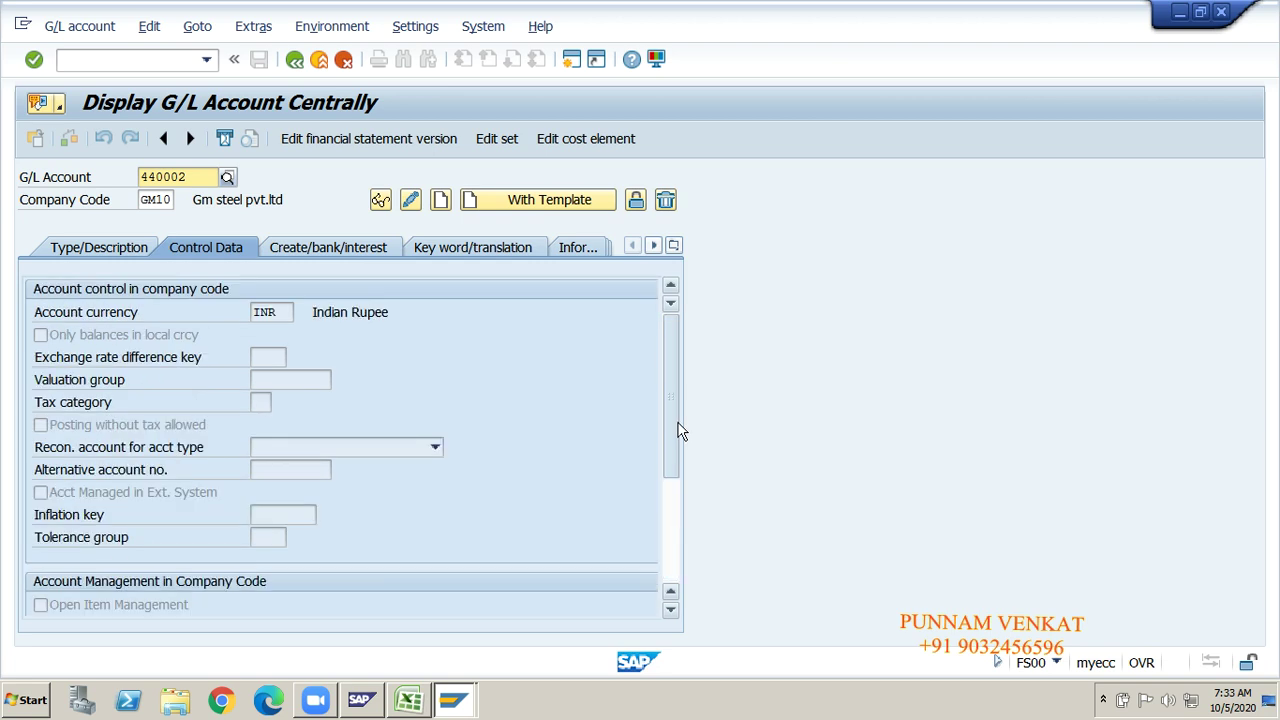
left_click(85, 252)
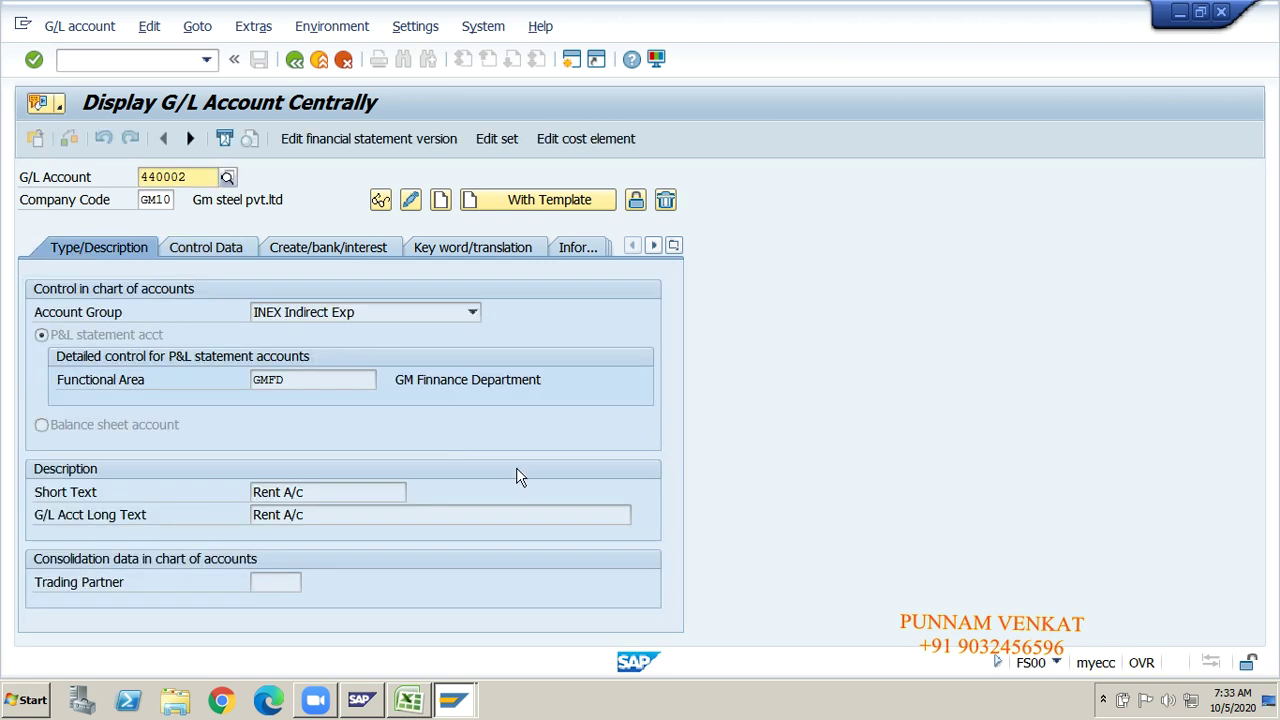
key("alt+Tab")
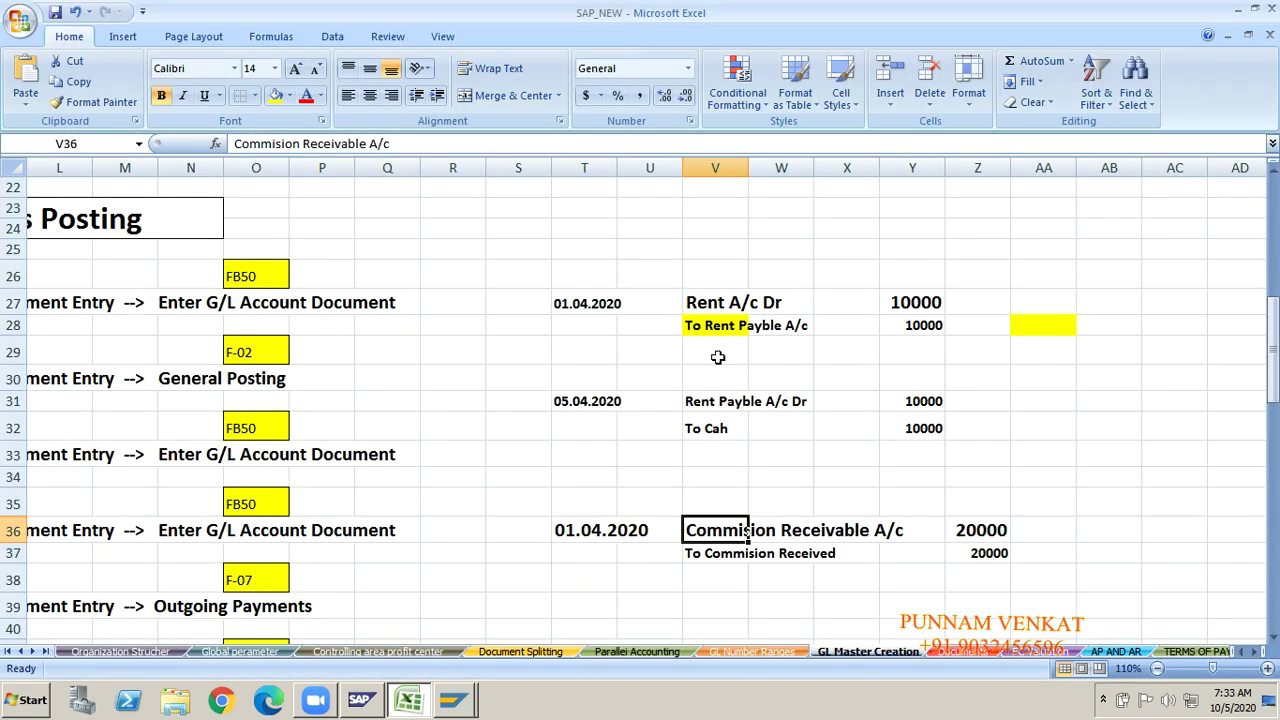
Step: Fill V27 (Rent A/c Dr) yellow and set V28 (To Rent Payble A/c) to No Fill
left_click(703, 303)
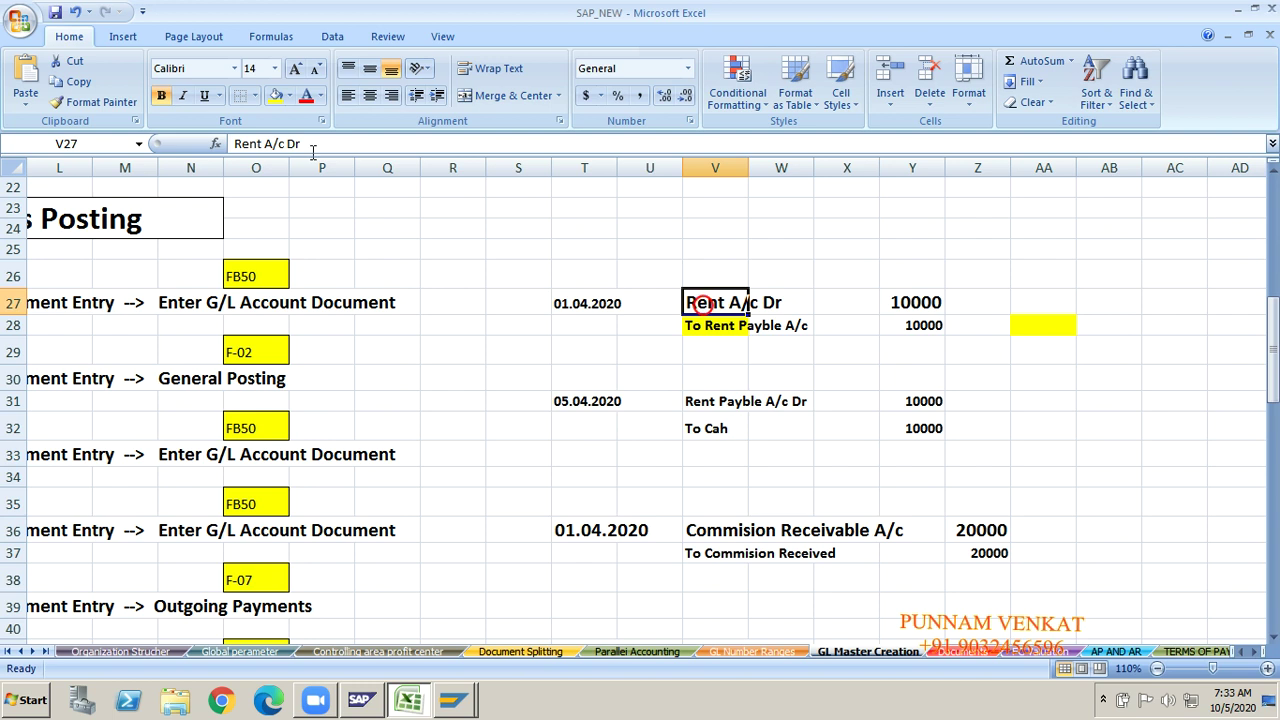
left_click(280, 98)
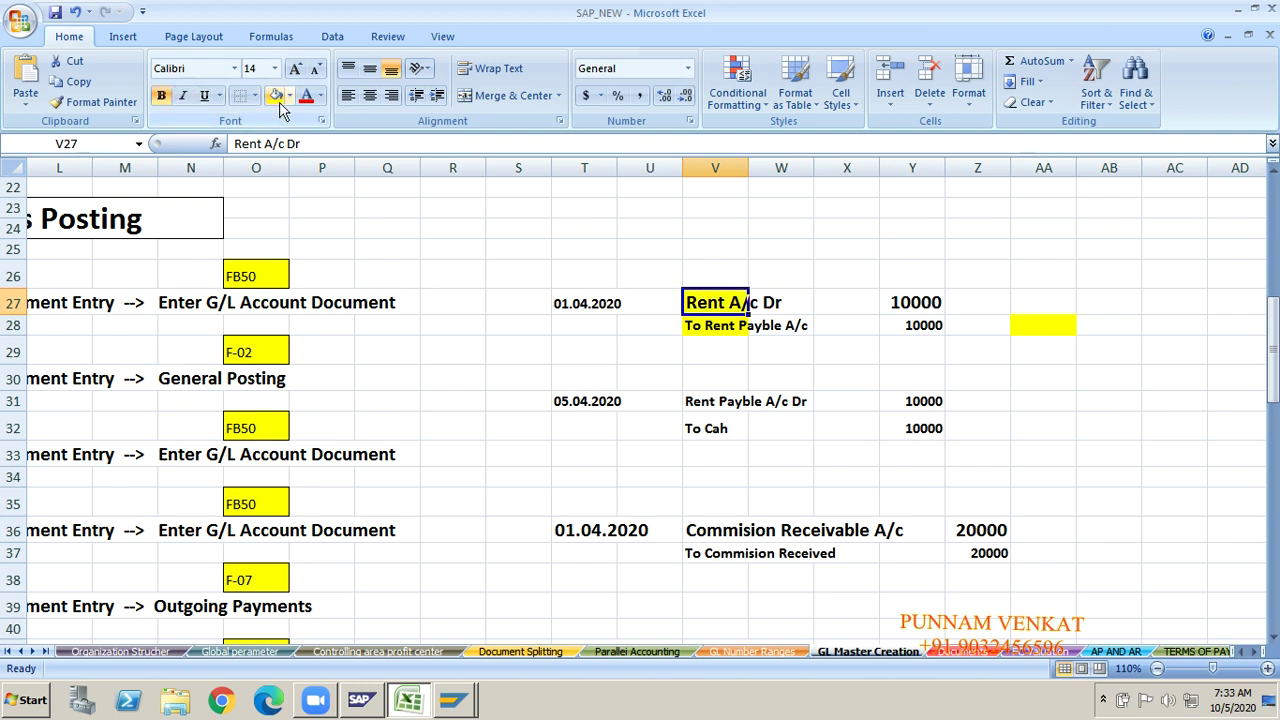
left_click(713, 330)
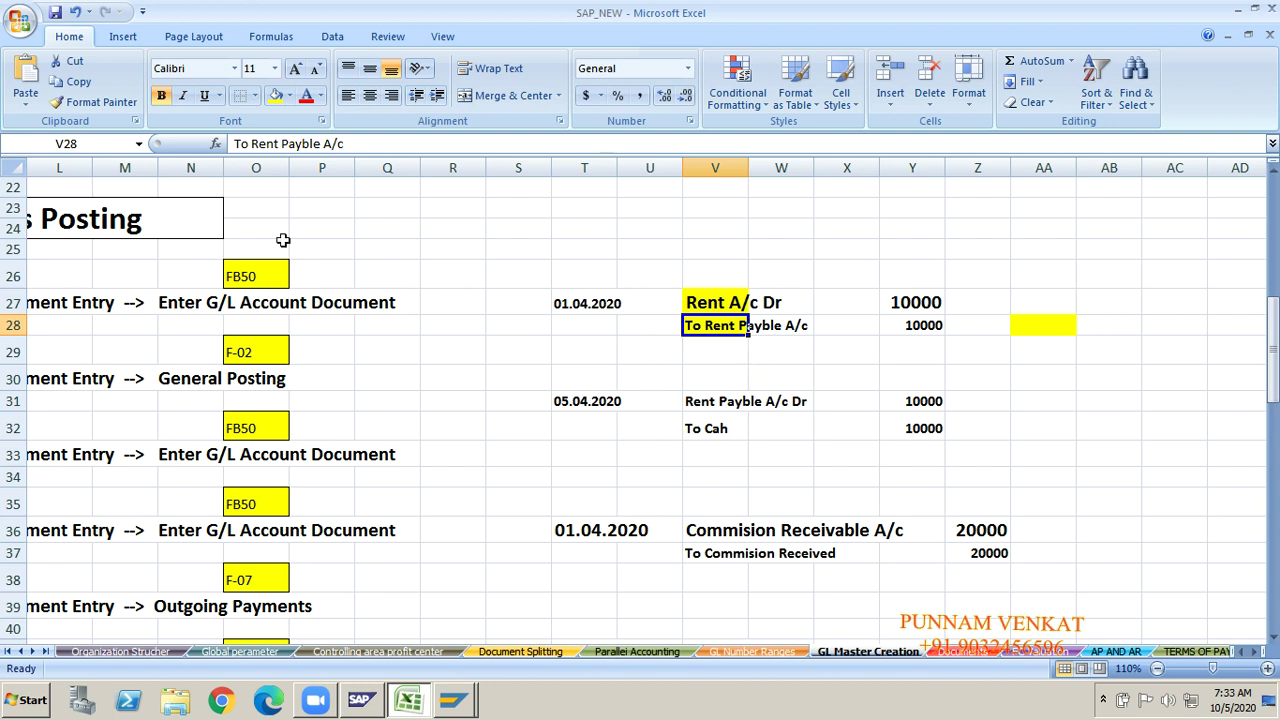
left_click(289, 100)
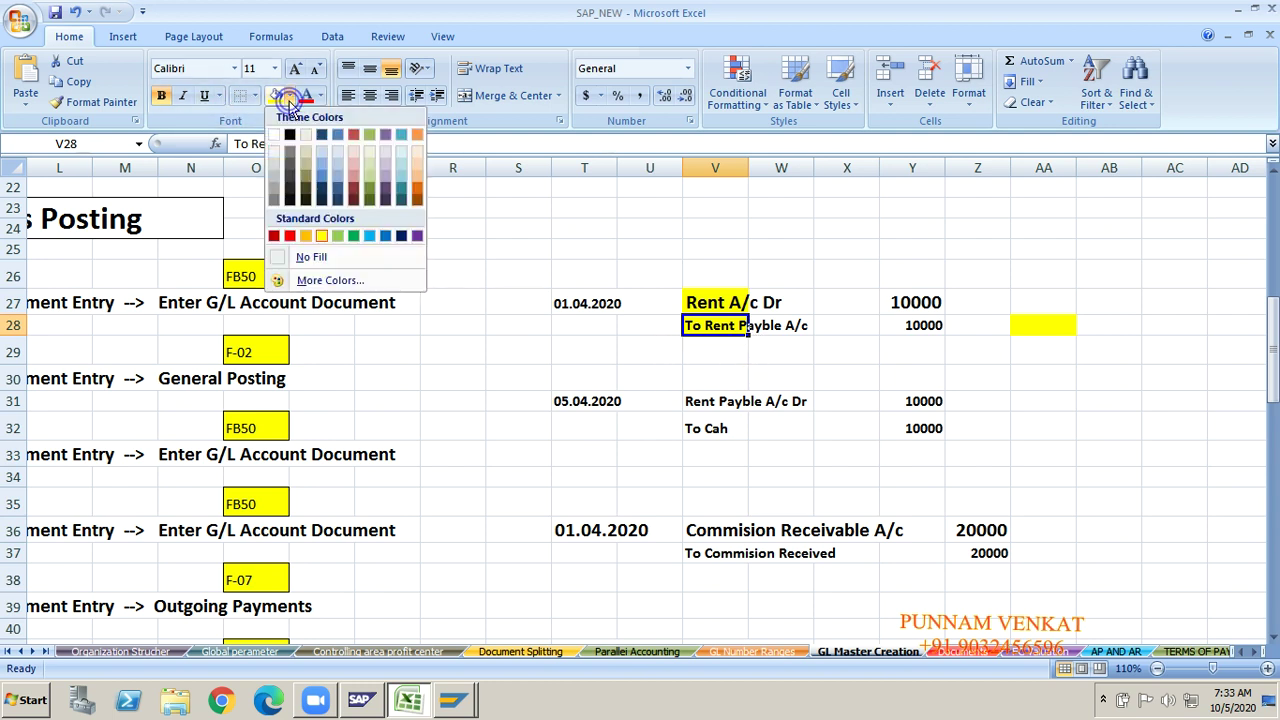
left_click(310, 258)
left_click(493, 372)
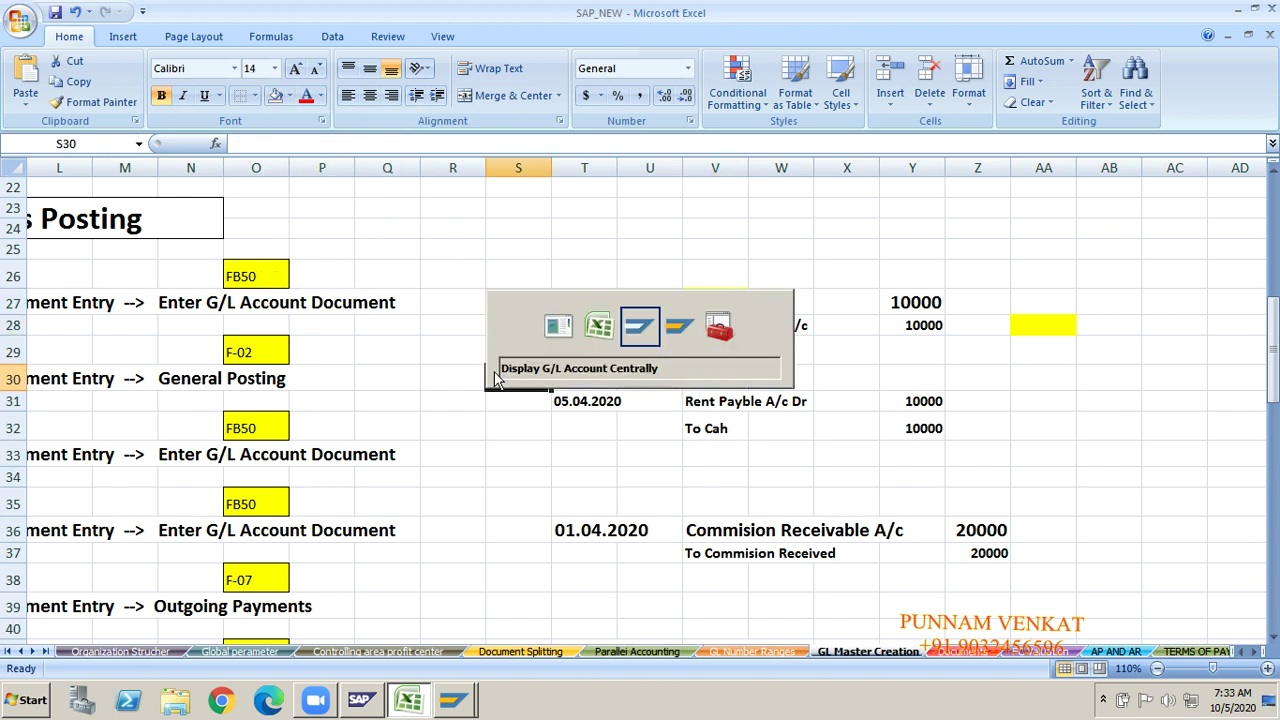
left_click(643, 323)
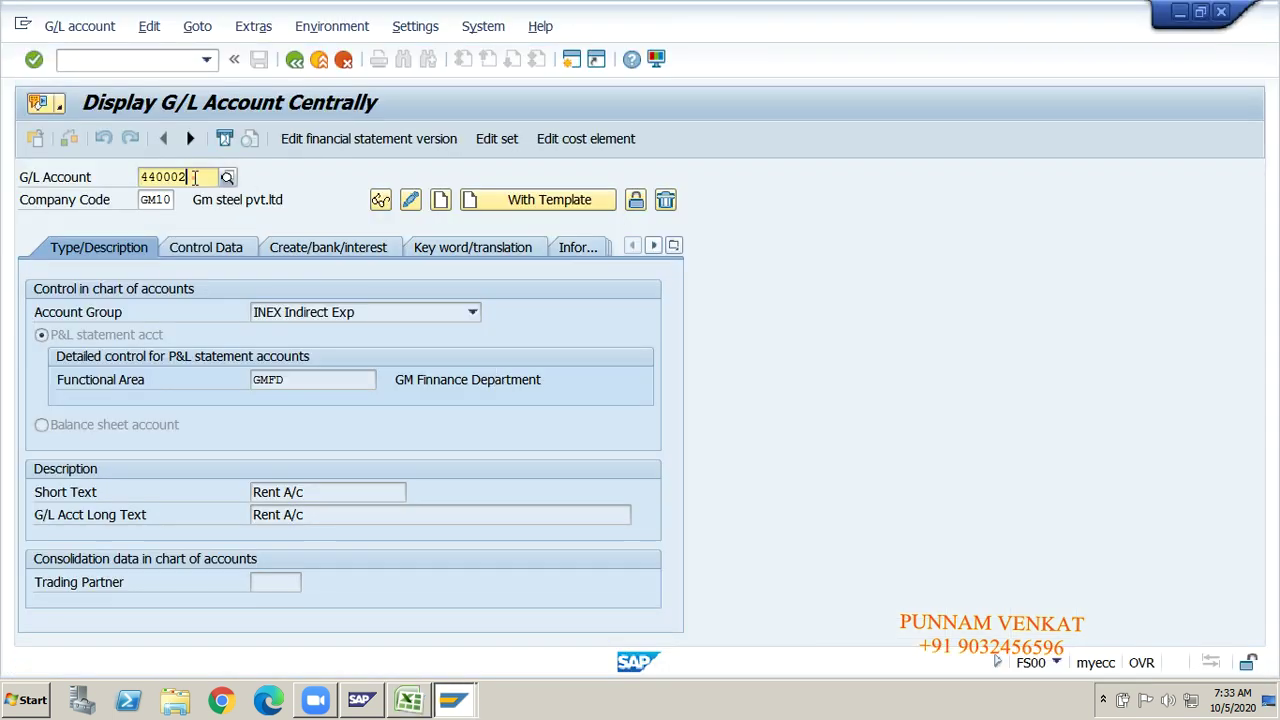
Step: Create G/L account 160010 as a CULI Current Liabilities balance sheet account
left_click(195, 177)
key("BackSpace")
key("BackSpace")
key("BackSpace")
key("BackSpace")
key("BackSpace")
key("BackSpace")
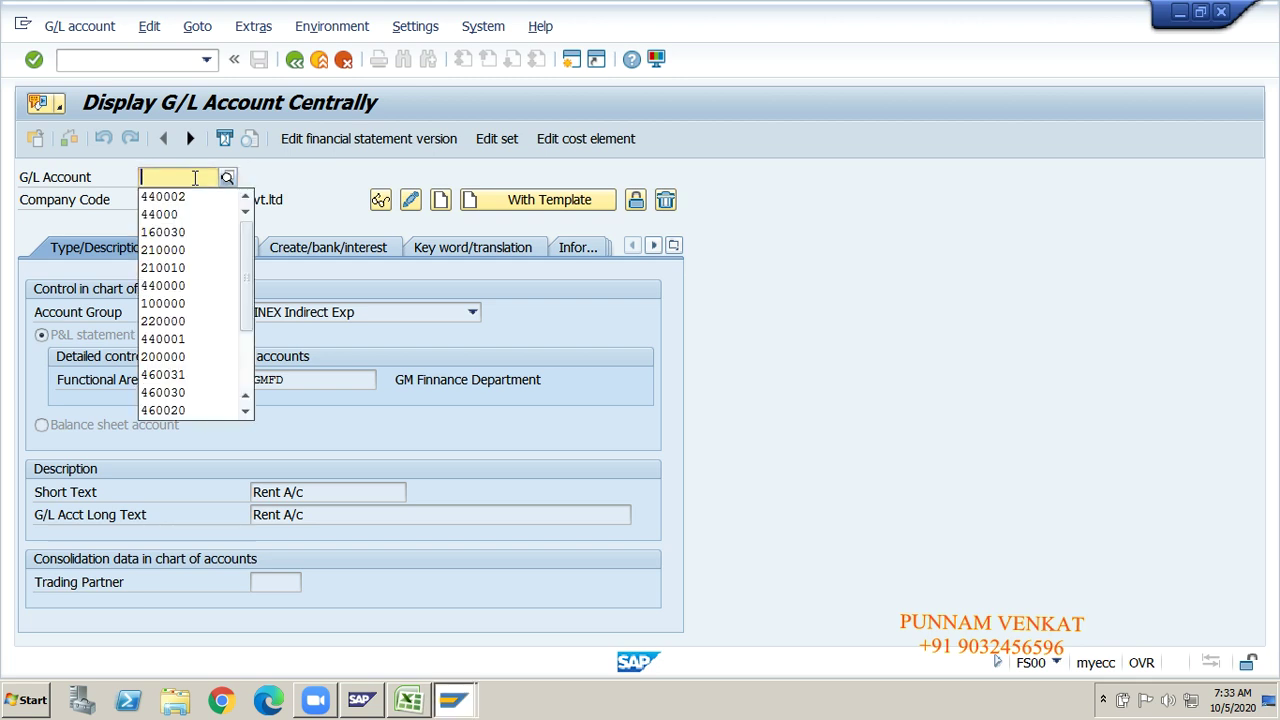
type("16")
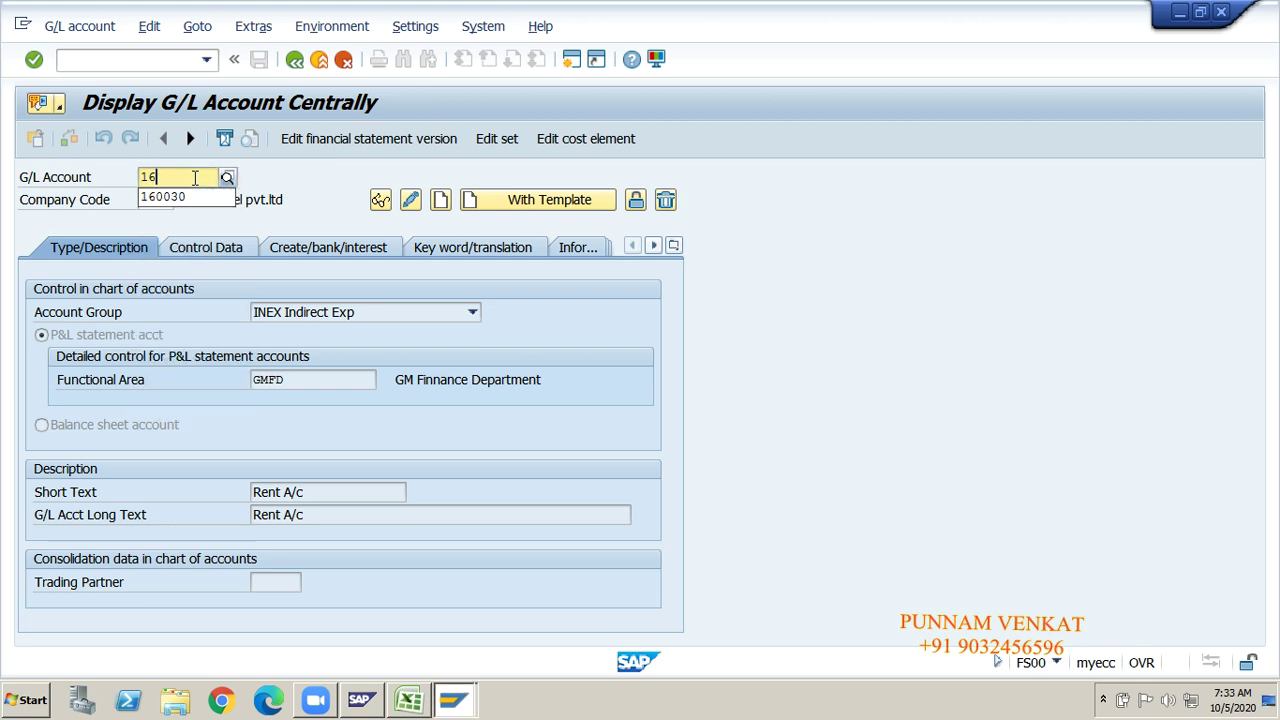
type("0010")
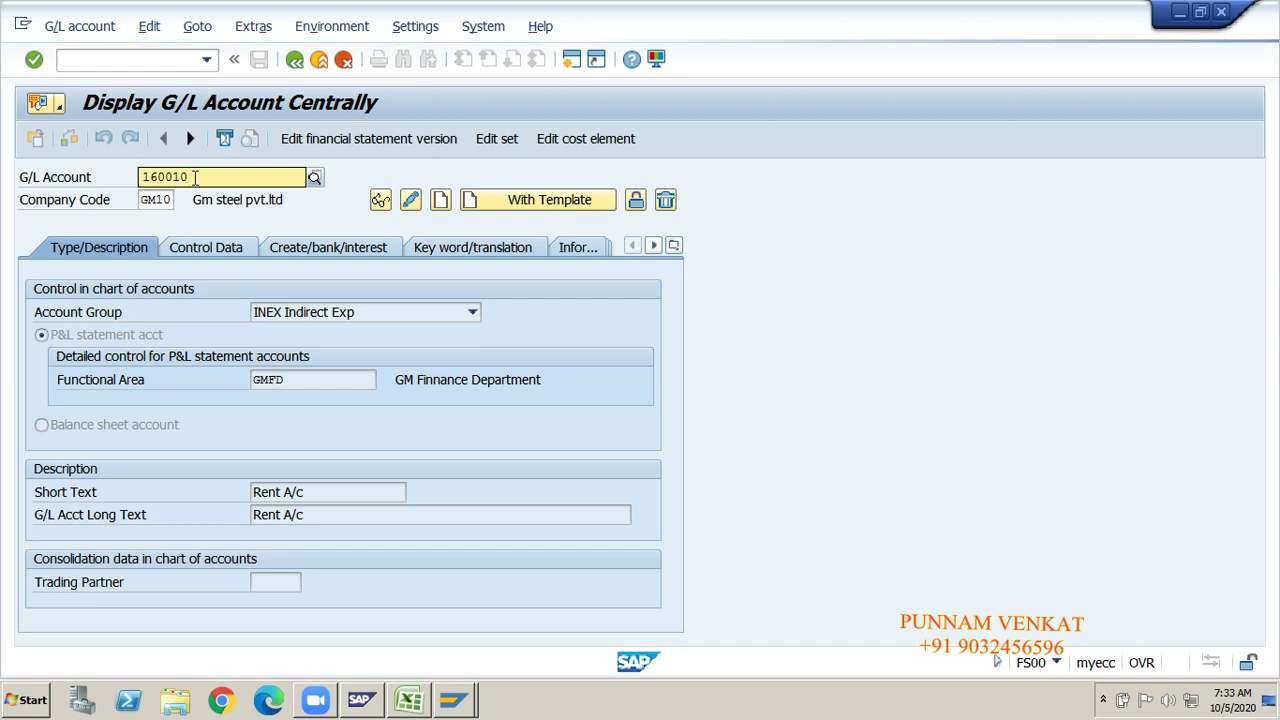
key("Tab")
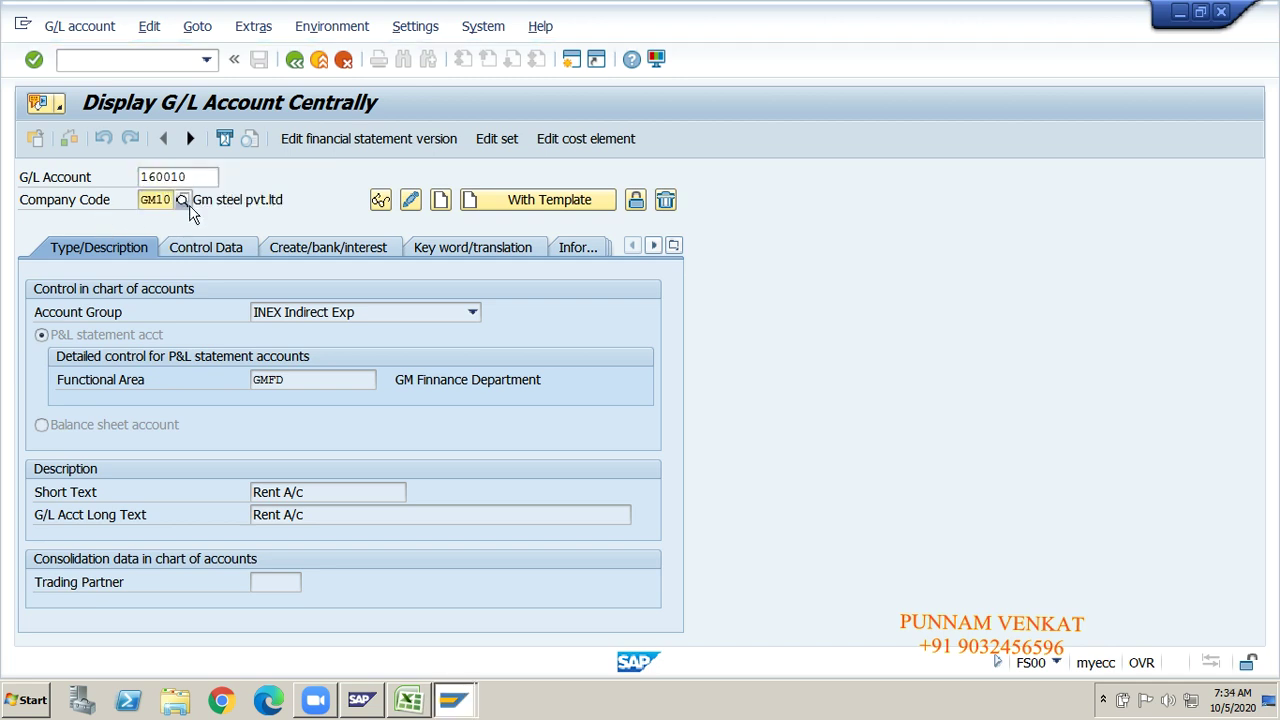
left_click(441, 203)
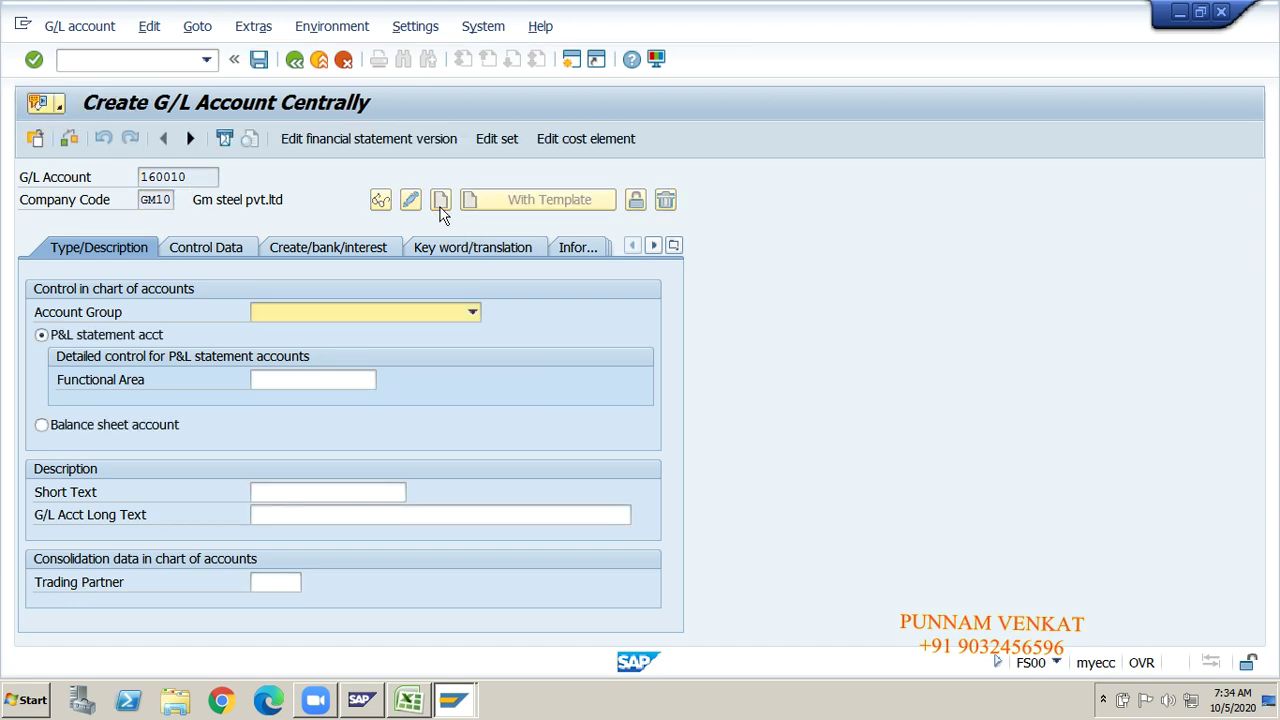
left_click(310, 312)
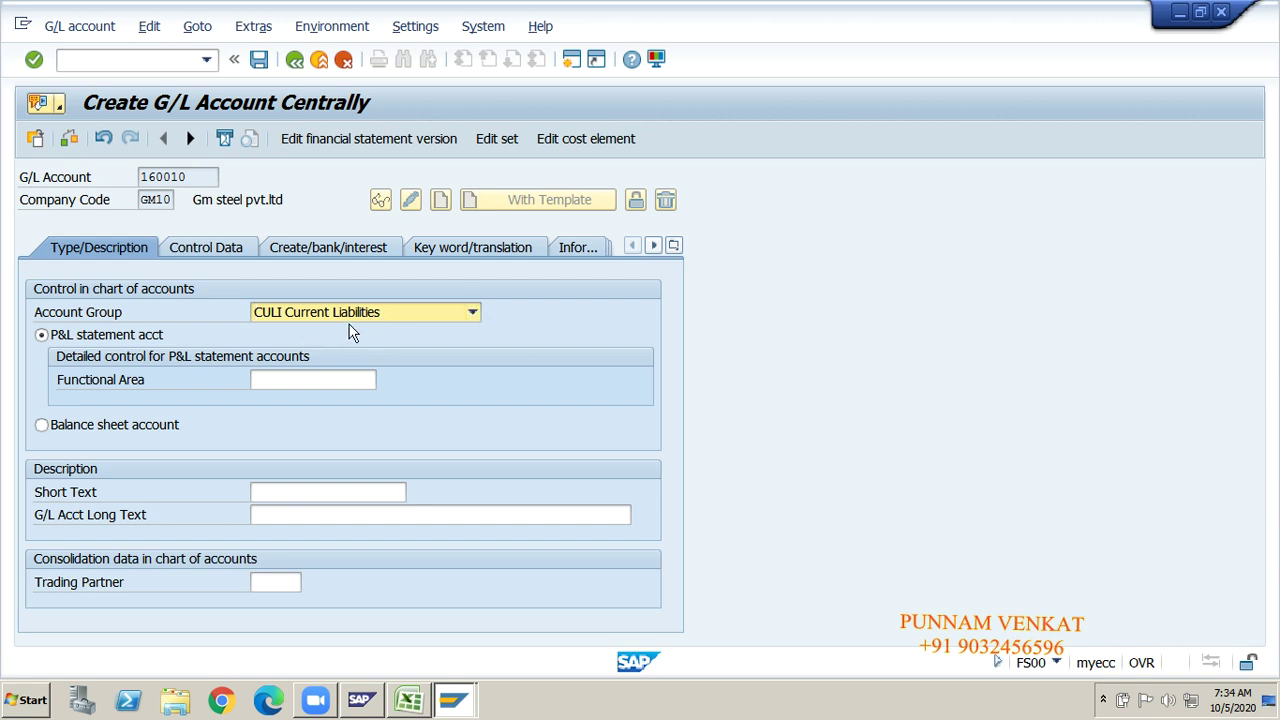
left_click(140, 428)
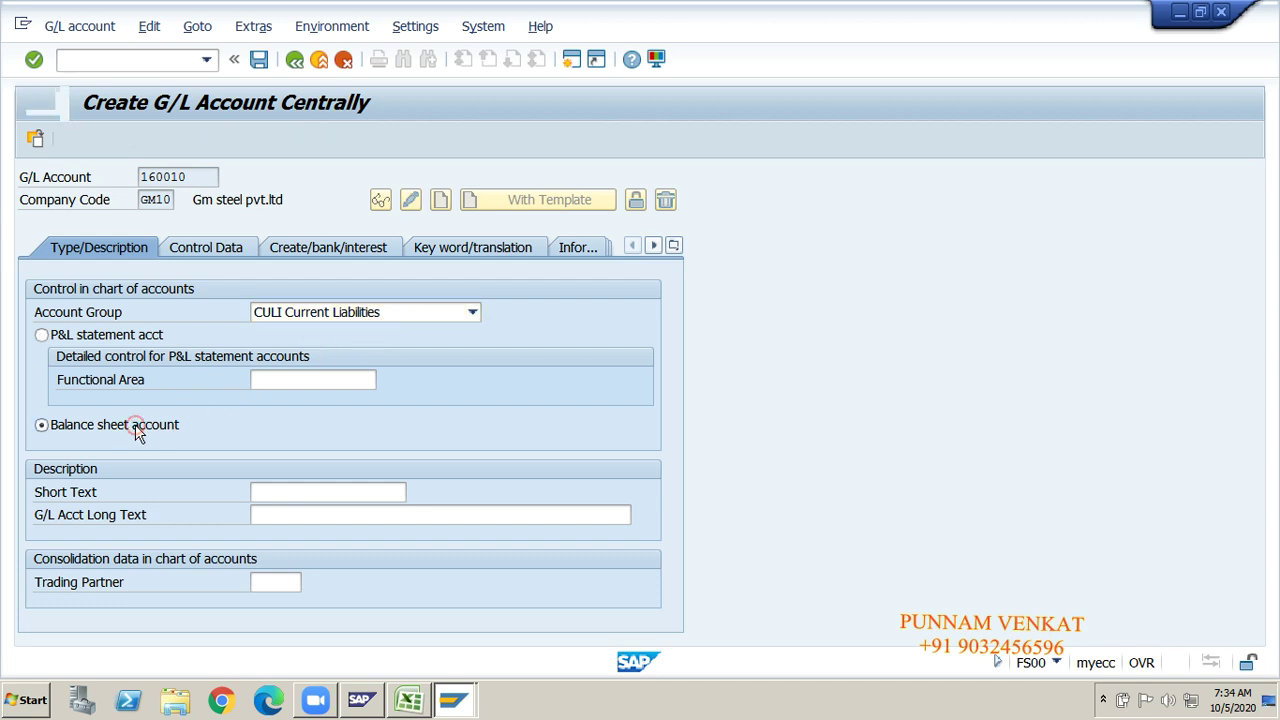
Step: Enter 'Rent payble A/c' as both the short text and long text
left_click(290, 492)
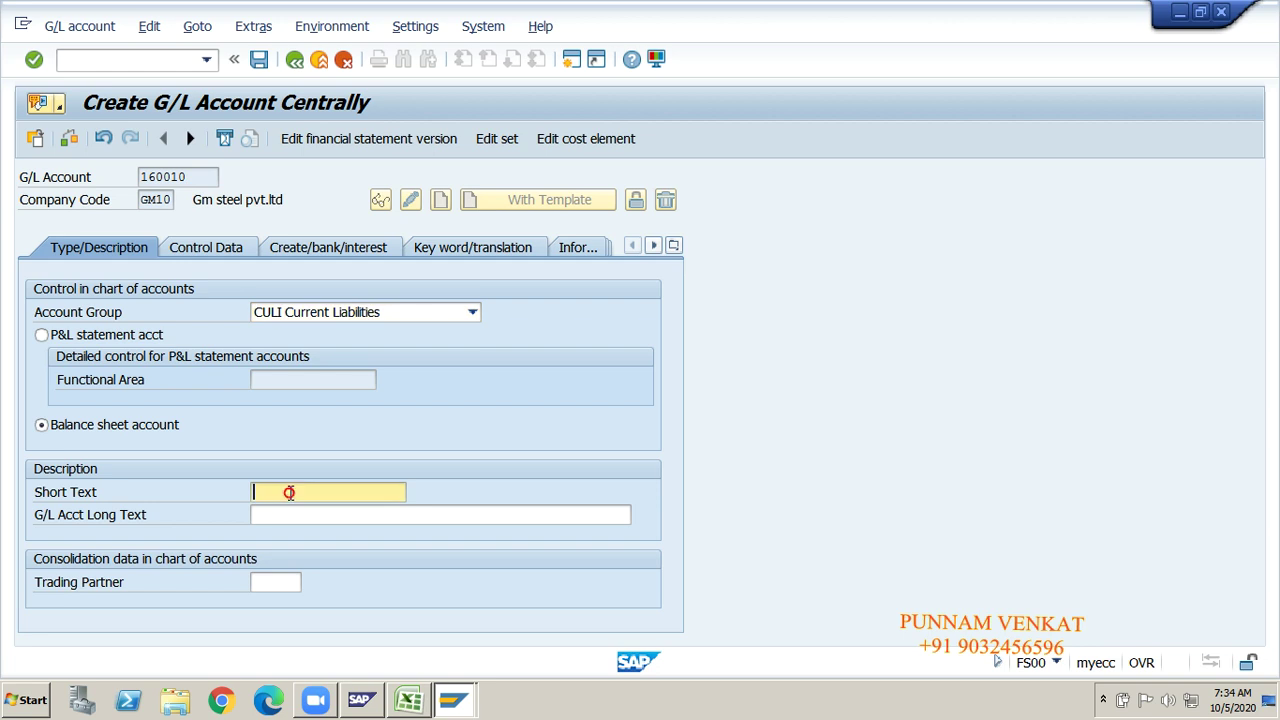
type("Rent ")
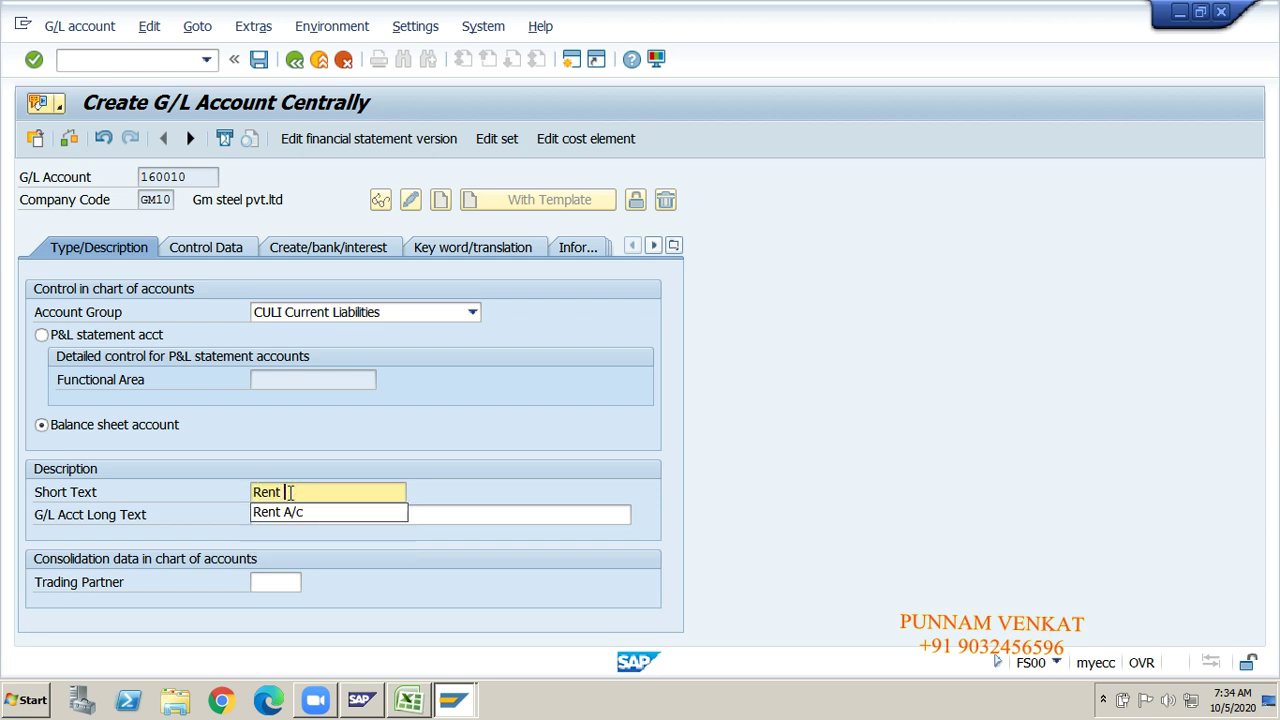
type("payble A/c")
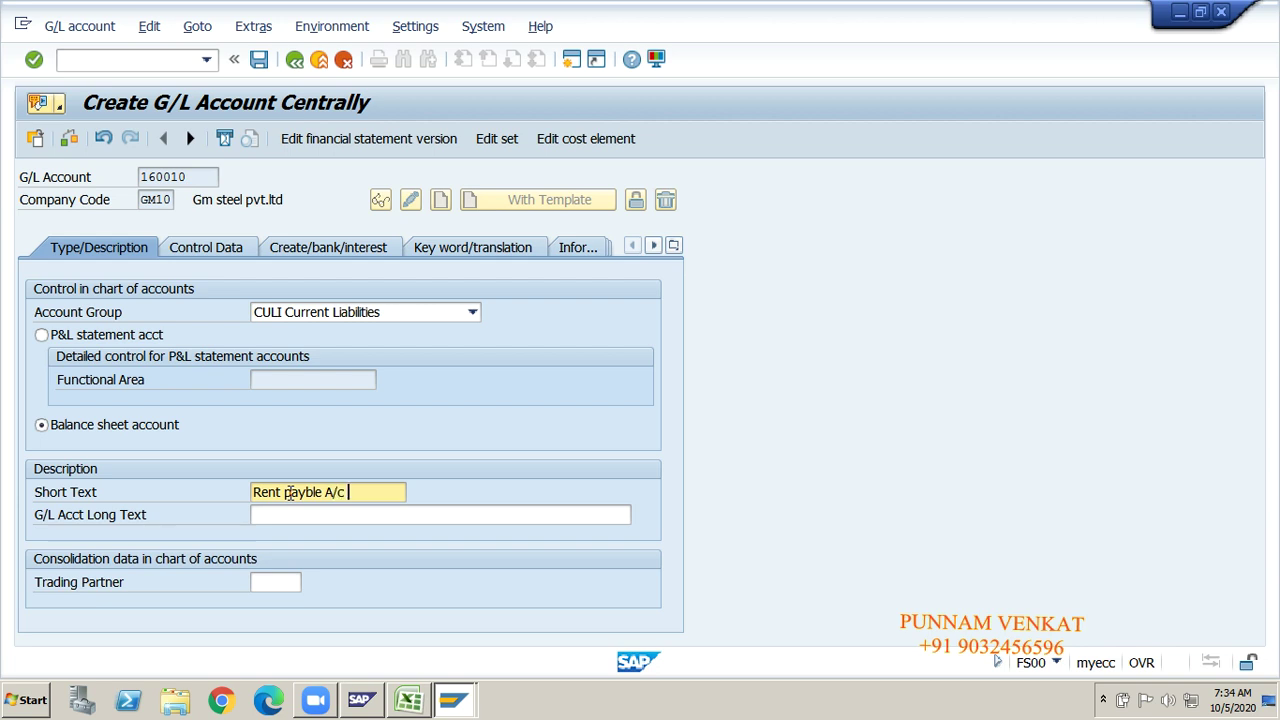
key("Tab")
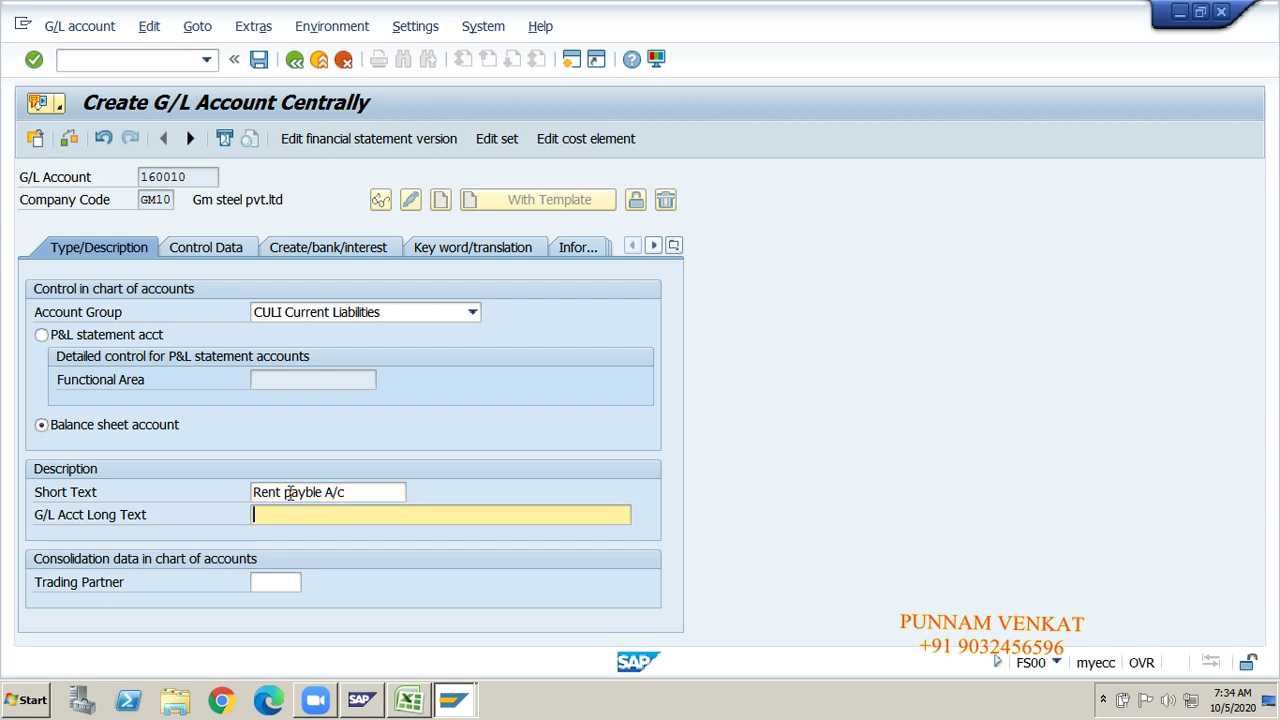
key("shift+Tab")
triple_click(288, 492)
key("ctrl+c")
left_click(288, 492)
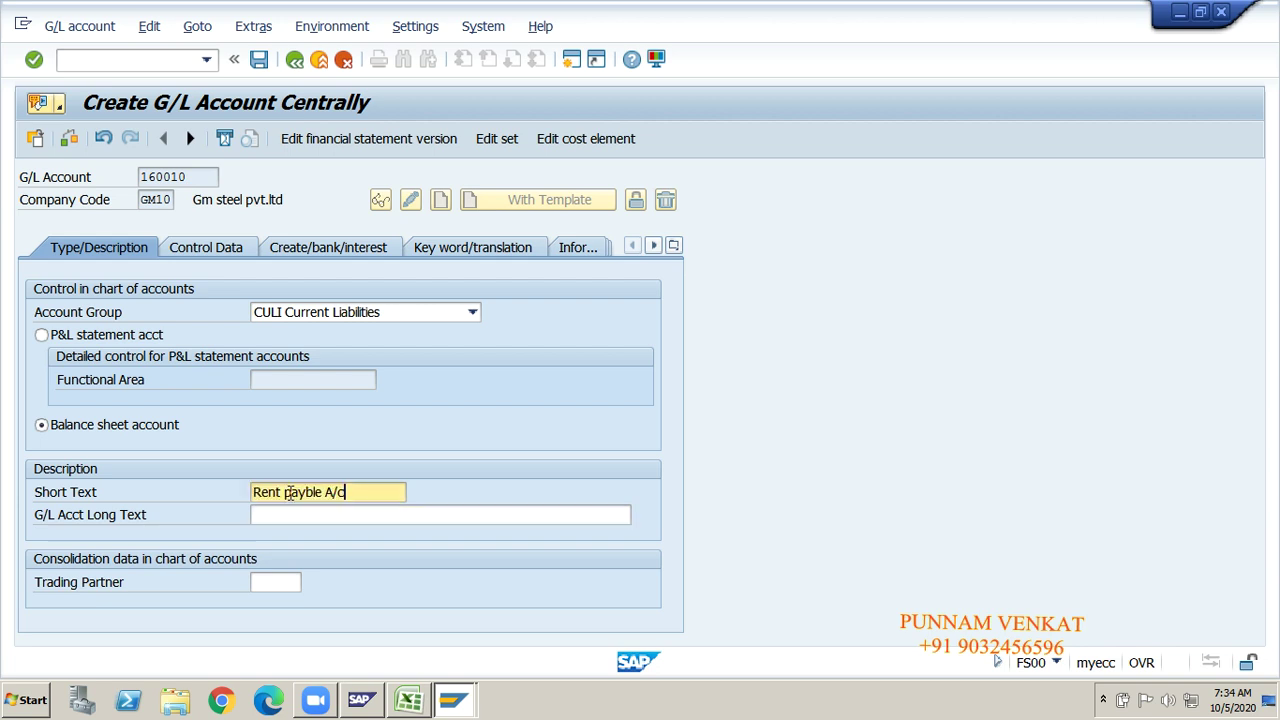
left_click(299, 517)
key("ctrl+v")
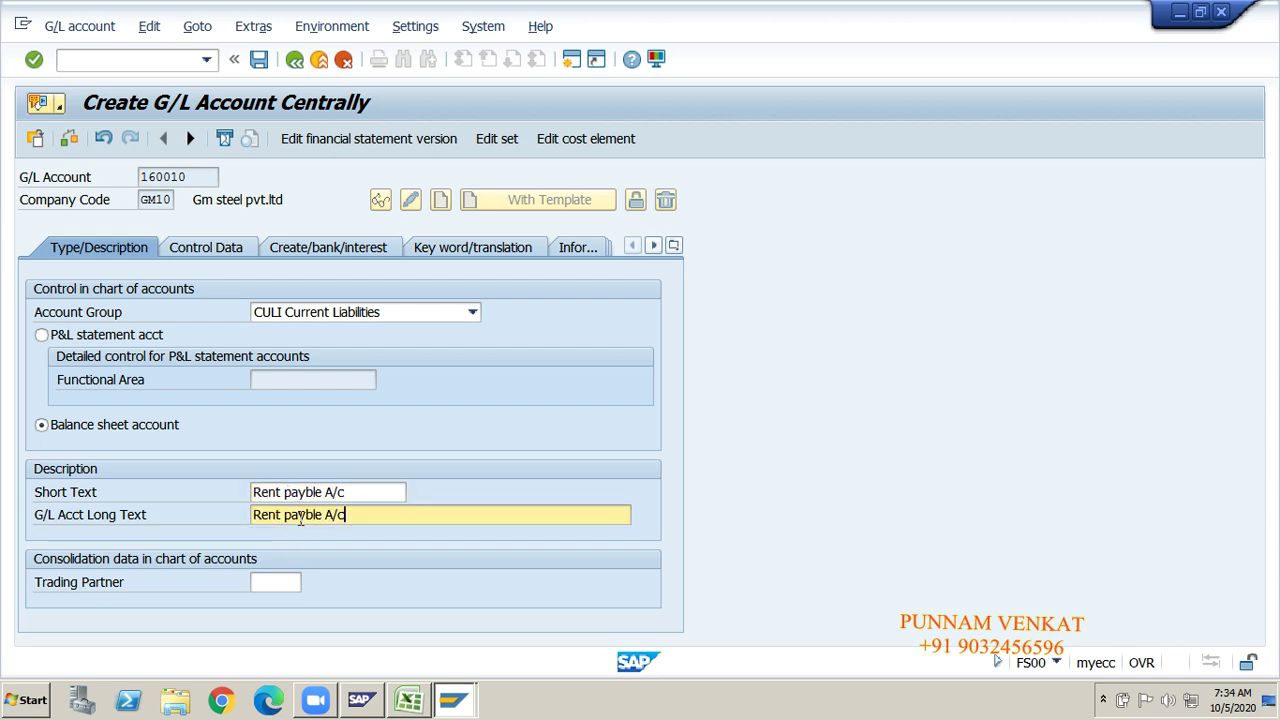
Step: Tick Only balances in local crcy on account 160010's Control Data tab
left_click(208, 251)
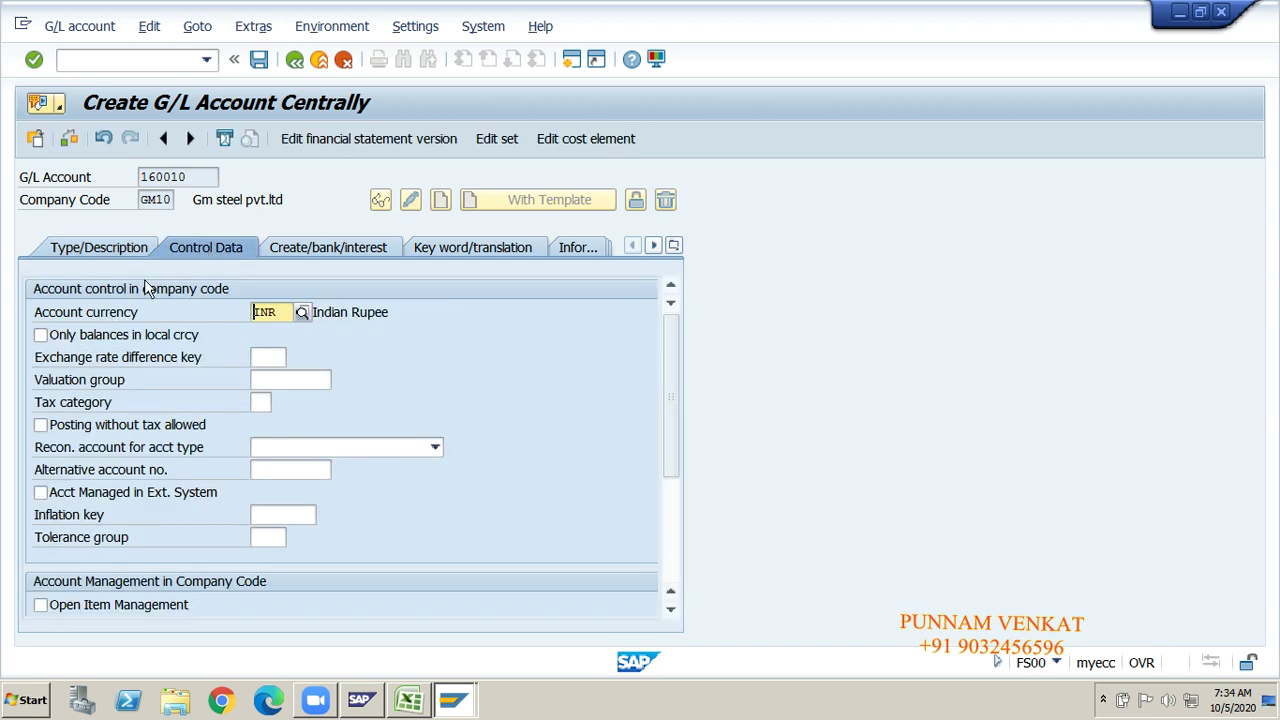
left_click(85, 336)
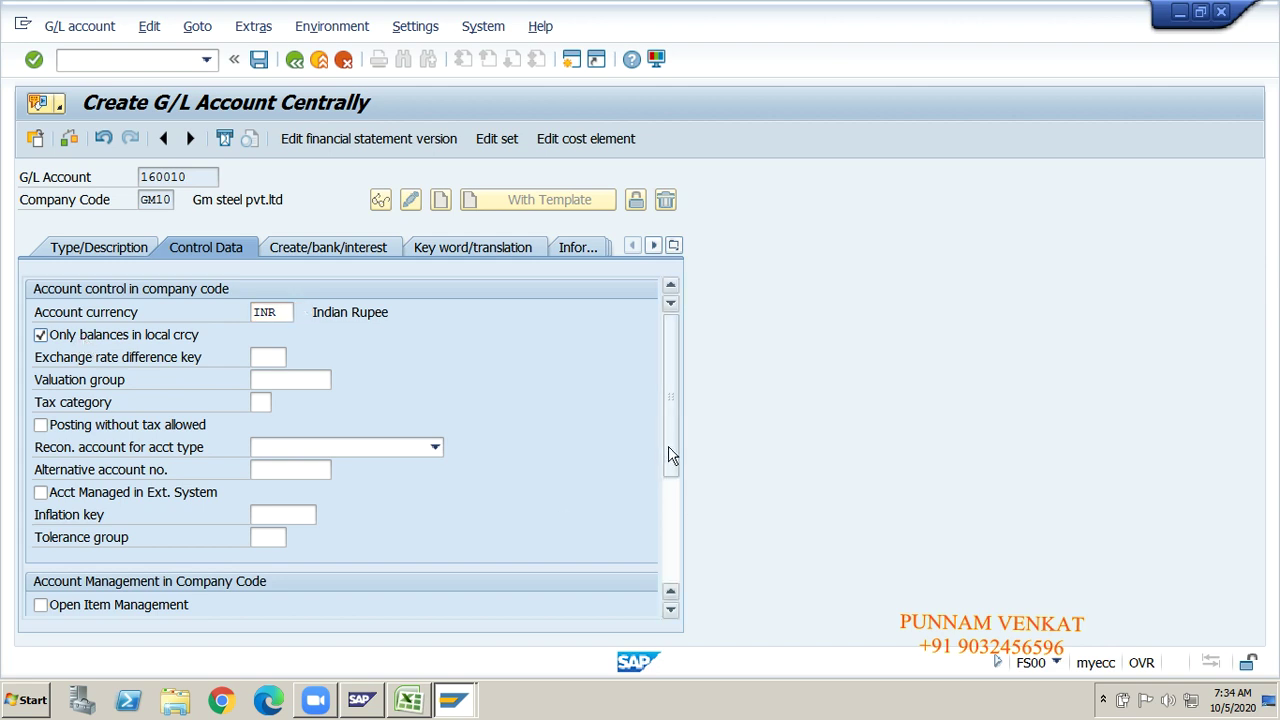
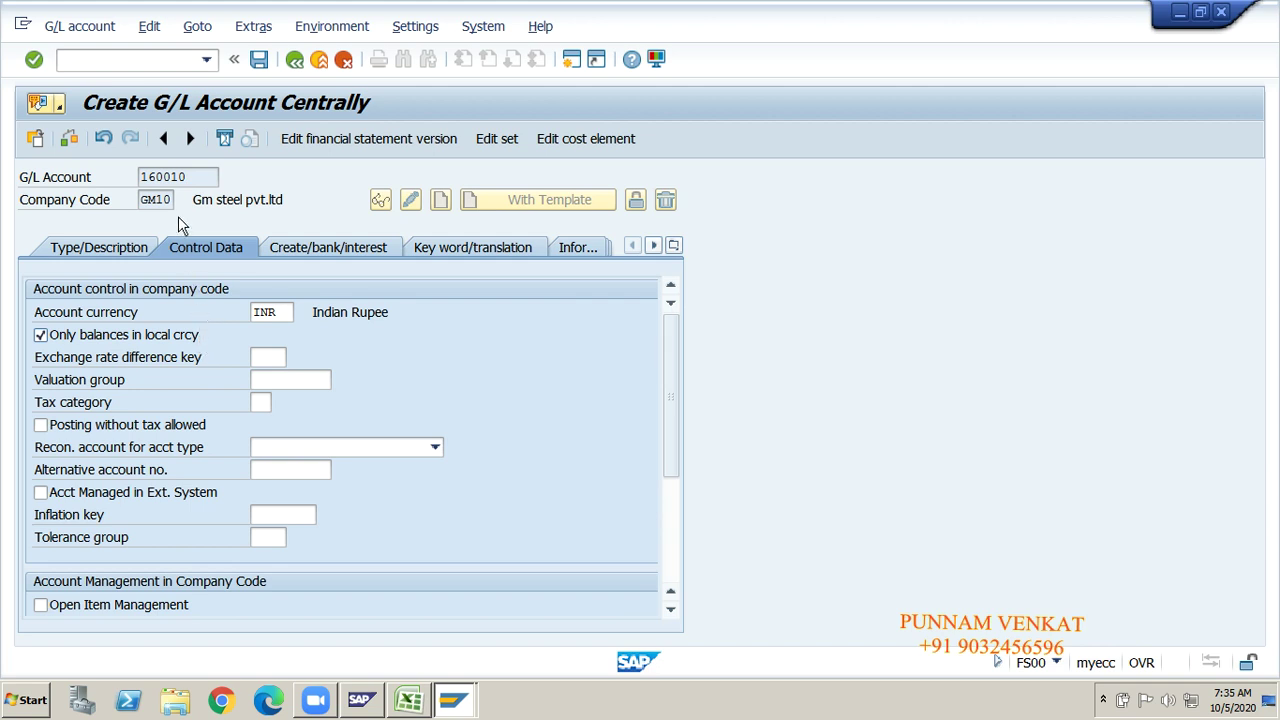
Step: On account 160010's Control Data in GM10, untick 'Only balances in local crcy'
left_click_drag(190, 176, 145, 176)
left_click(145, 176)
left_click(206, 333)
left_click(105, 339)
left_click_drag(198, 176, 143, 176)
left_click(143, 176)
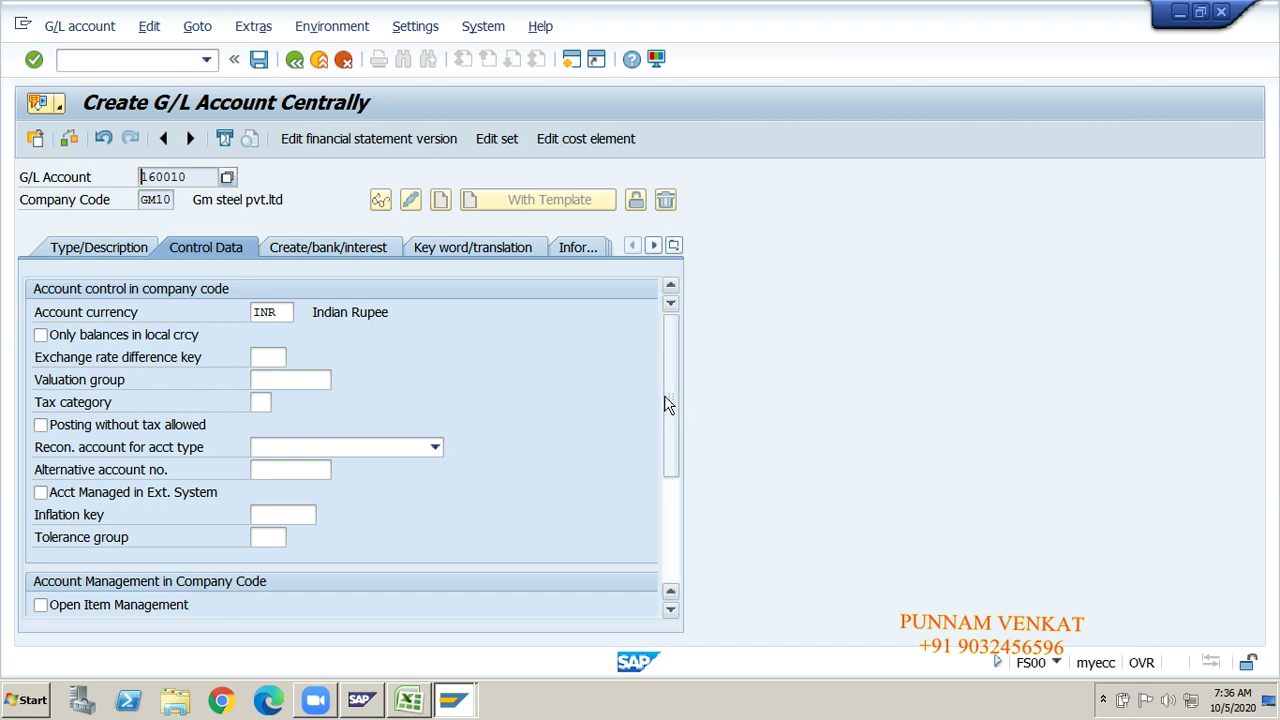
left_click_drag(666, 397, 671, 443)
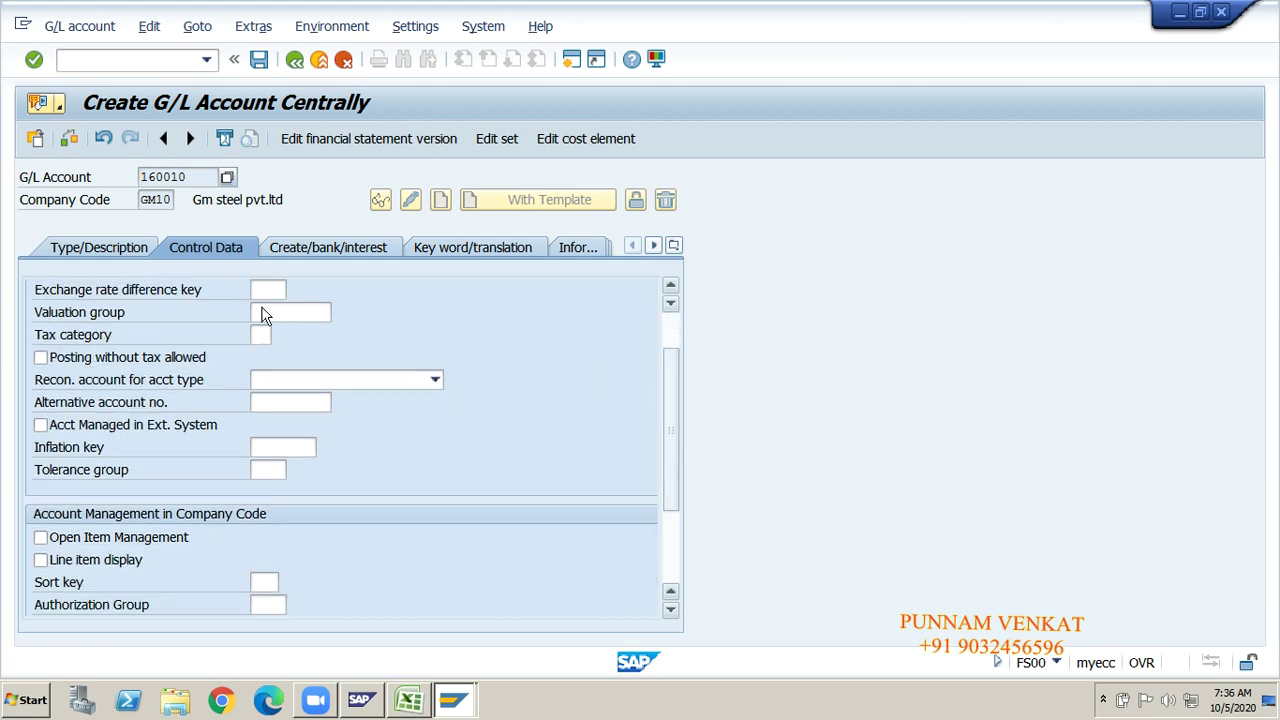
Step: Turn on open item management and line item display for 160010, with sort key 001
left_click_drag(192, 178, 141, 178)
left_click(141, 178)
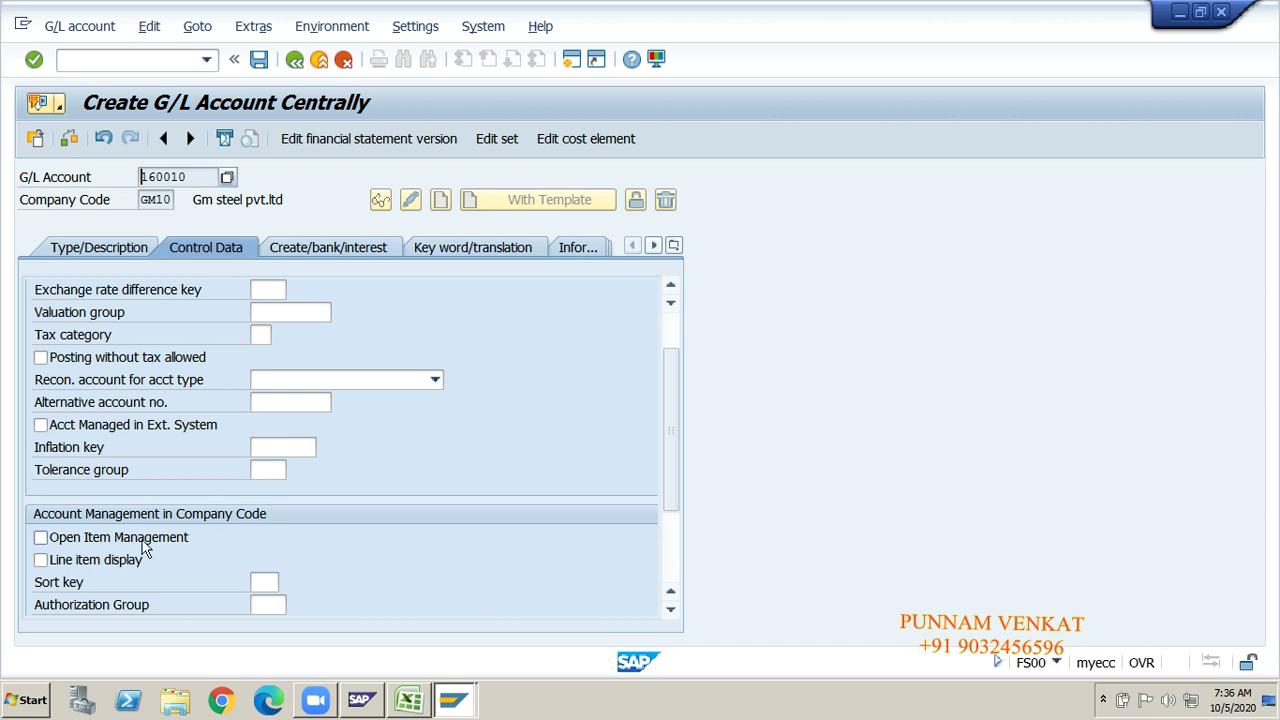
left_click(91, 537)
left_click(76, 561)
left_click(268, 582)
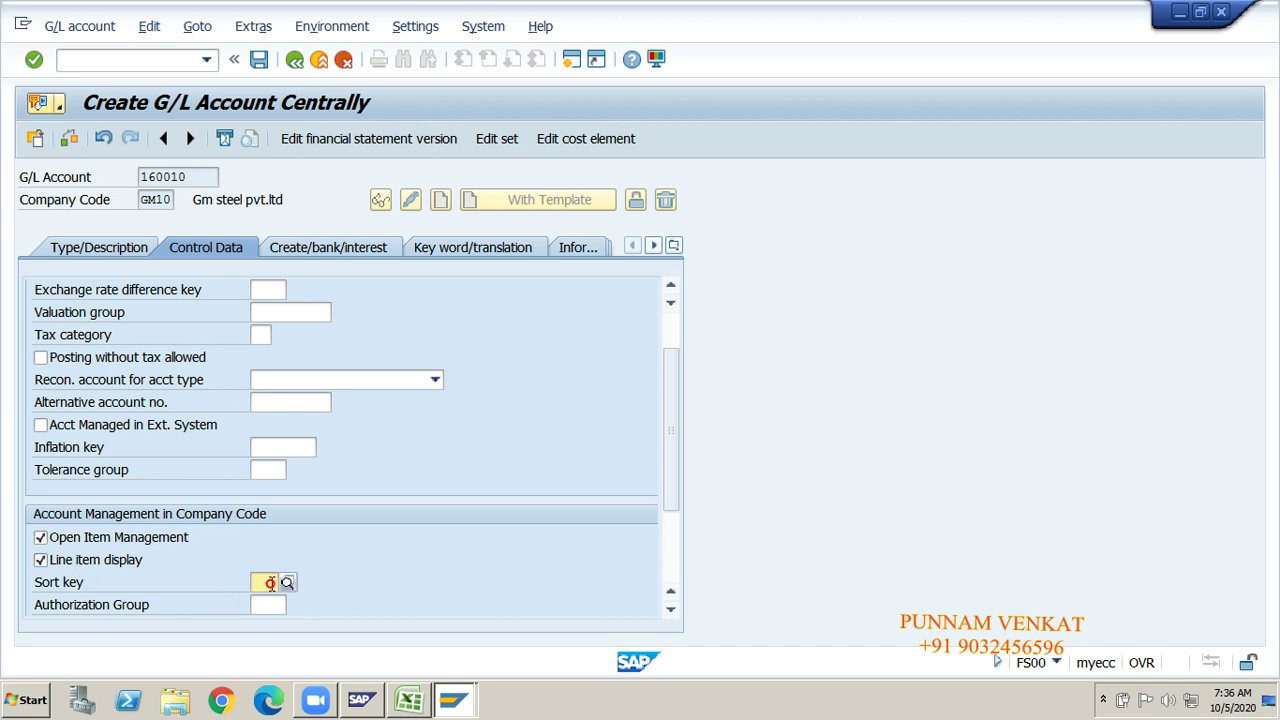
type("001")
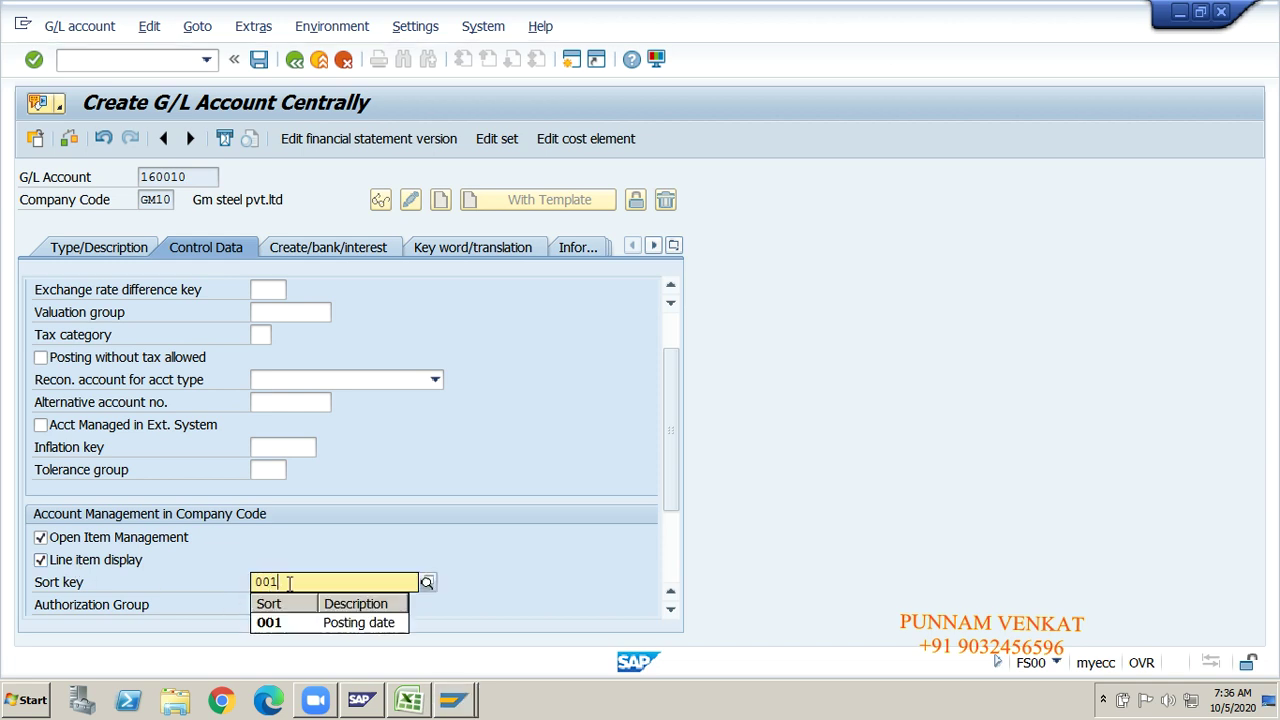
left_click(295, 620)
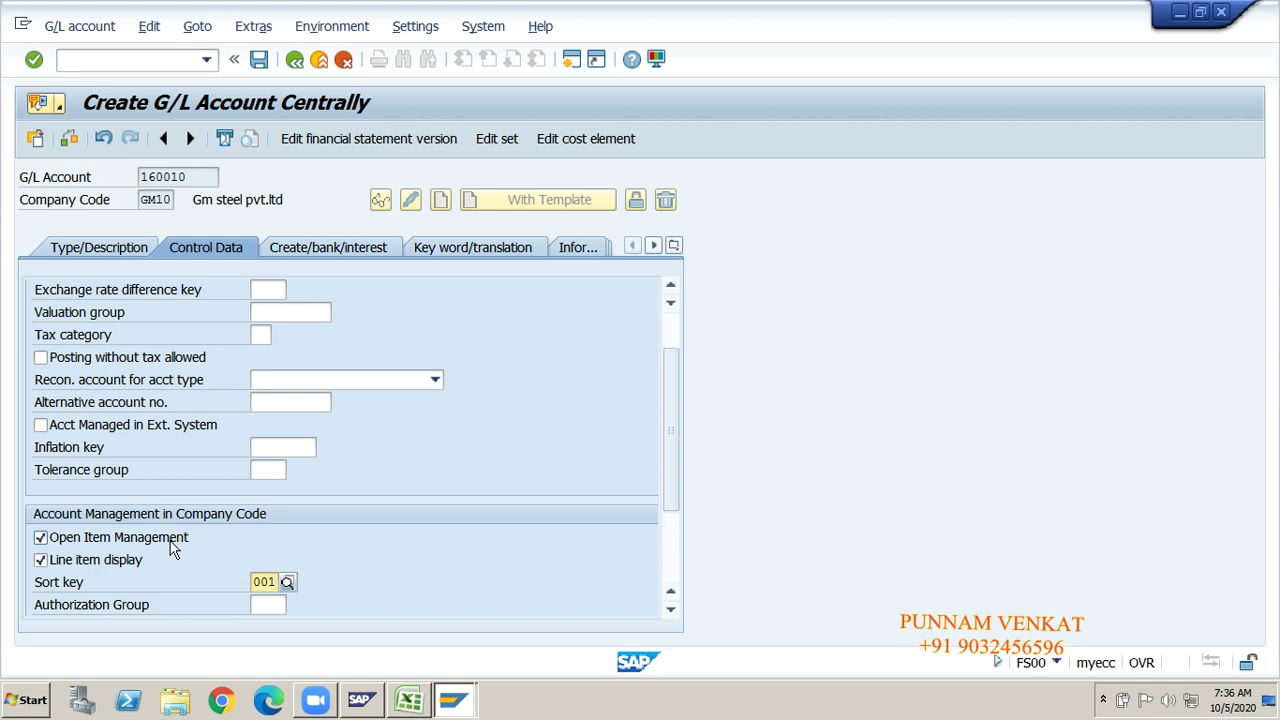
Step: Set field status group G001, save account 160010, and switch back to Excel
left_click(310, 251)
type("g")
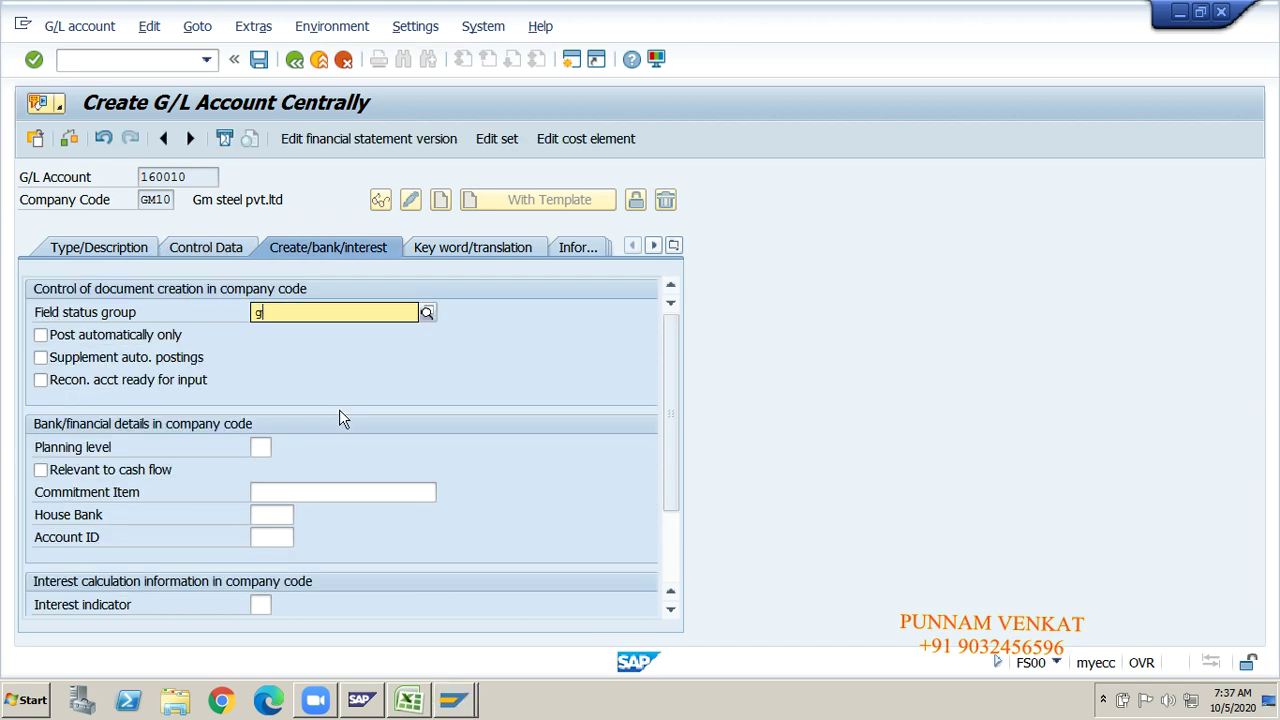
type("001")
left_click(292, 355)
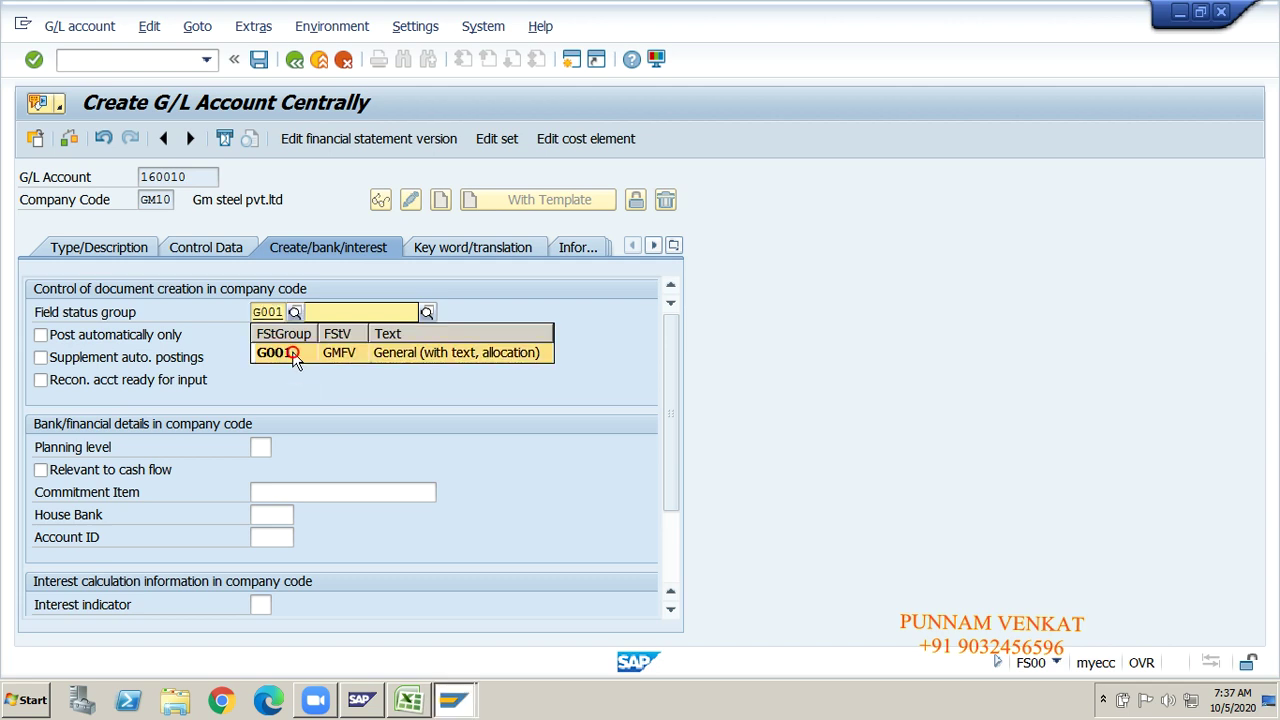
key("Return")
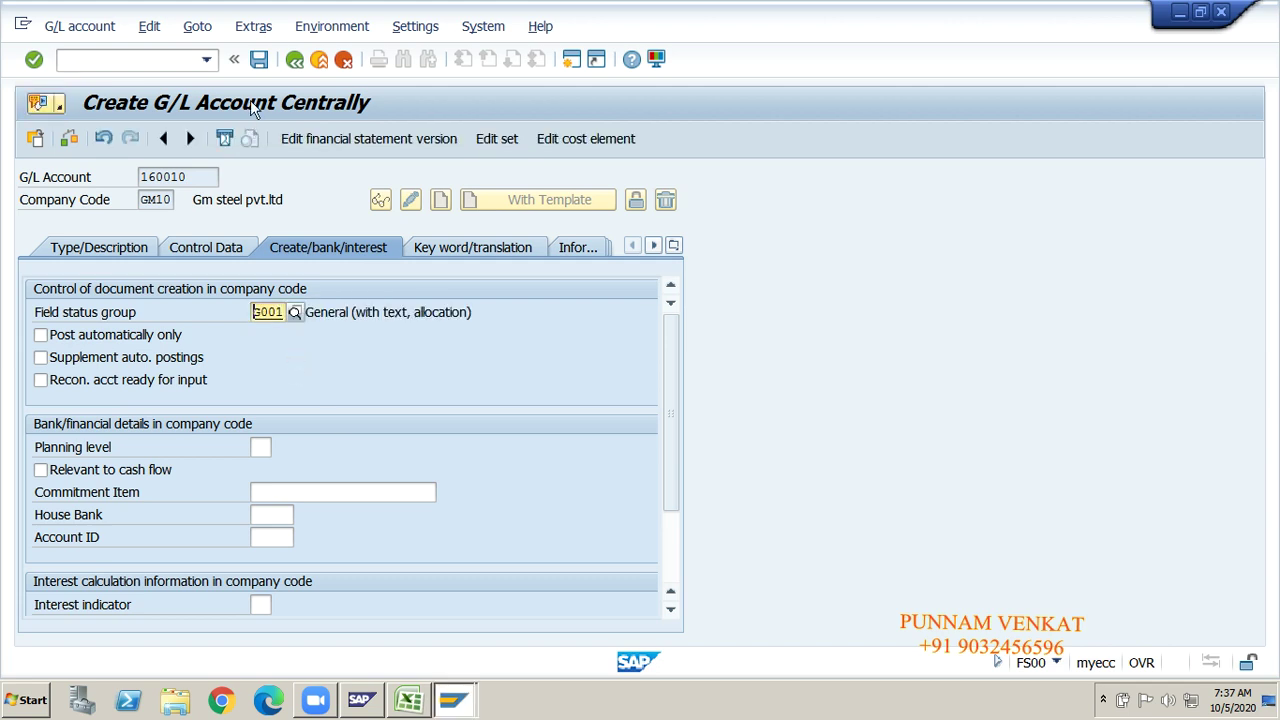
left_click(259, 59)
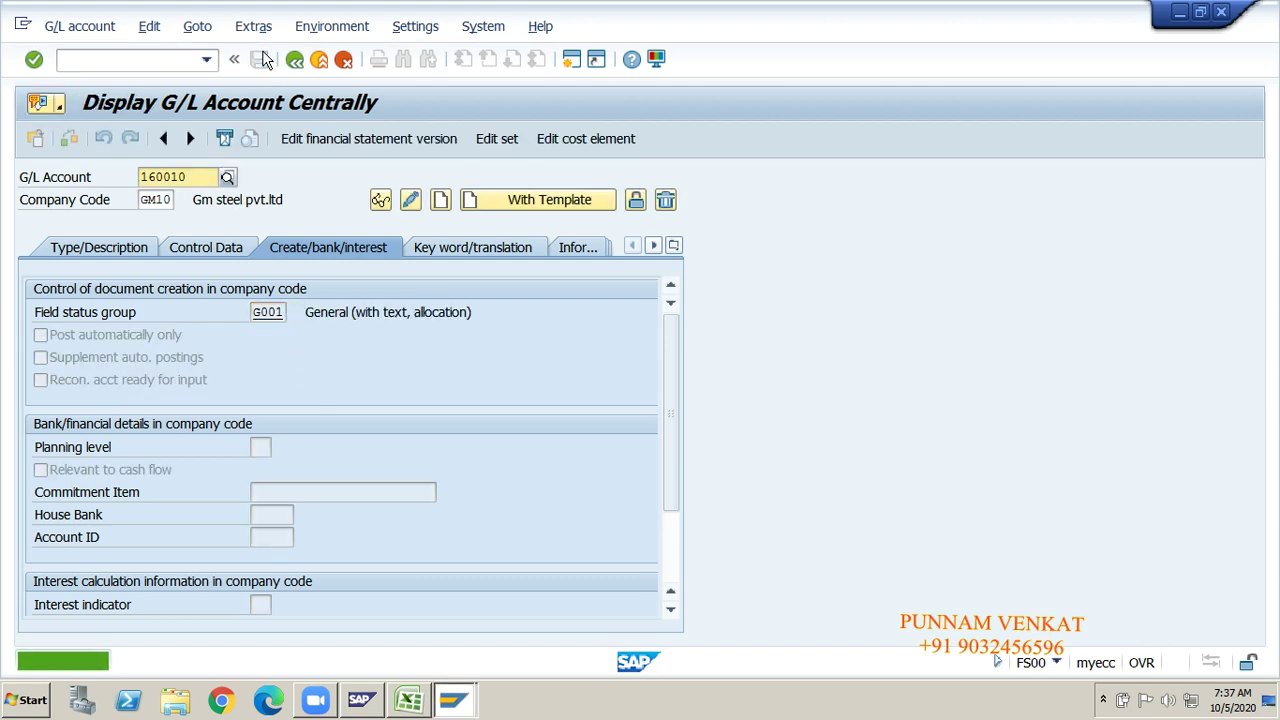
left_click(206, 250)
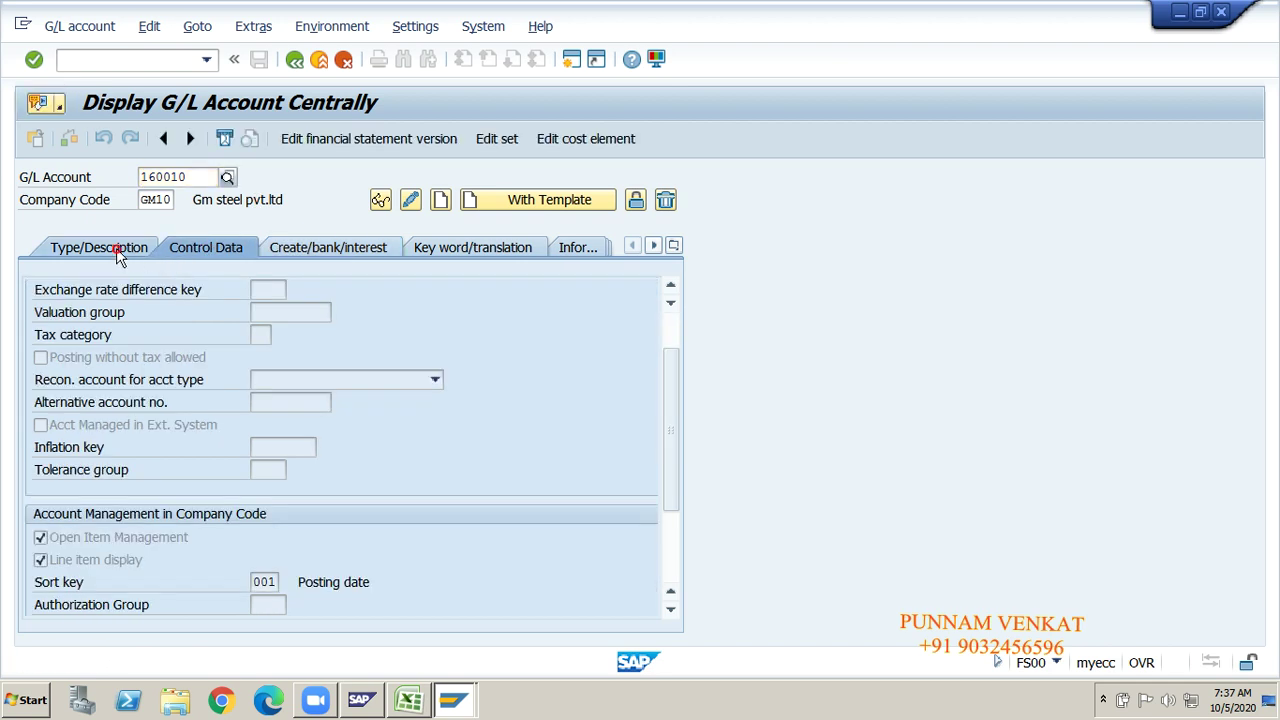
left_click(116, 250)
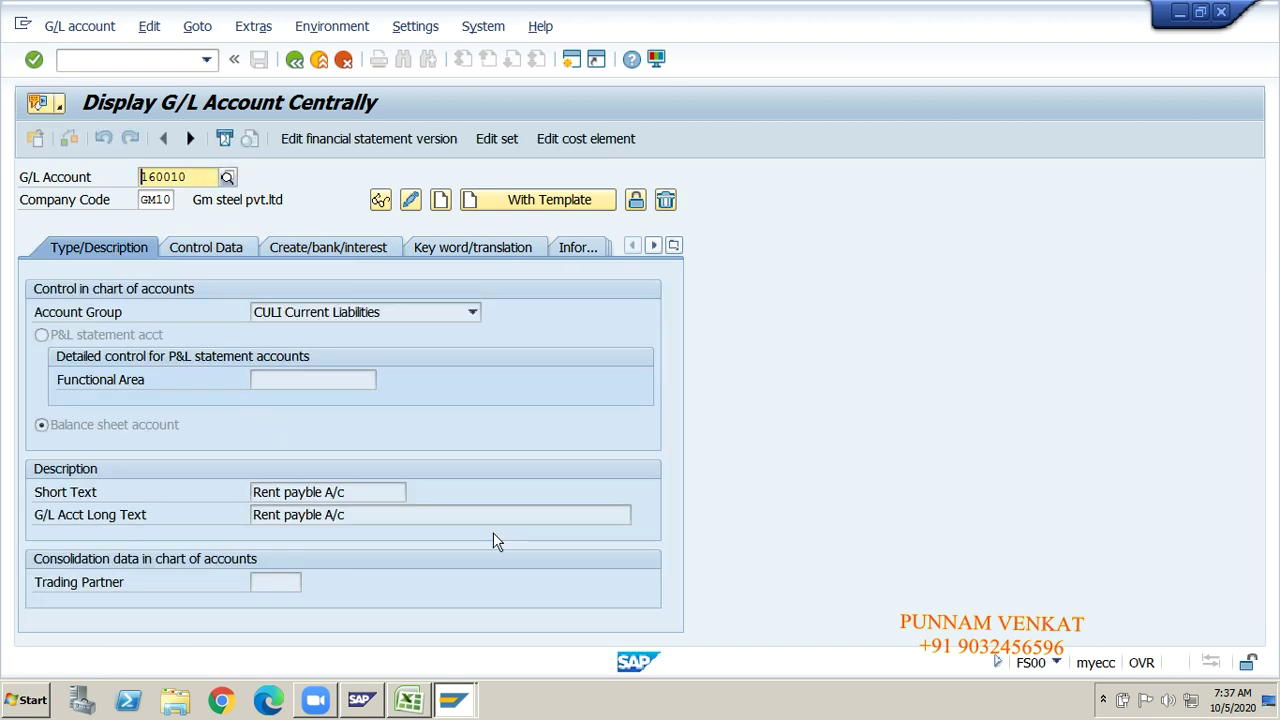
key("alt+Tab")
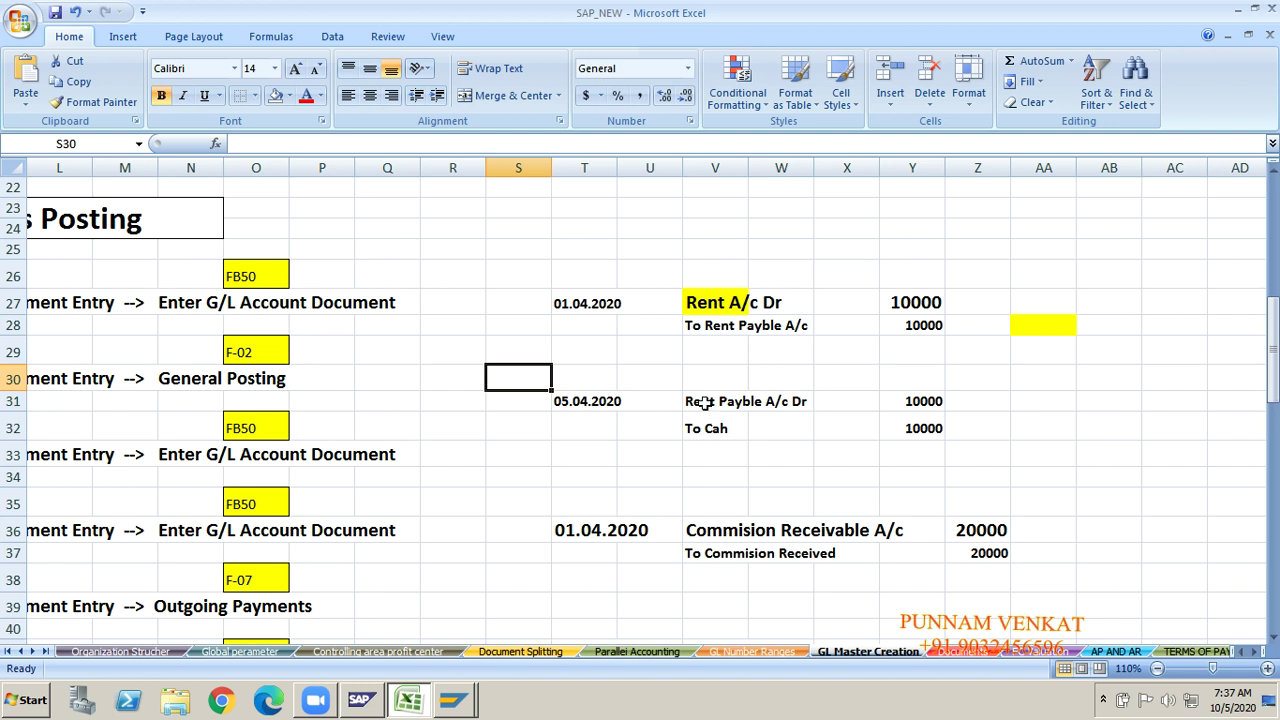
Step: Fill V31 yellow and clear the dates in T27 and T31
left_click(705, 401)
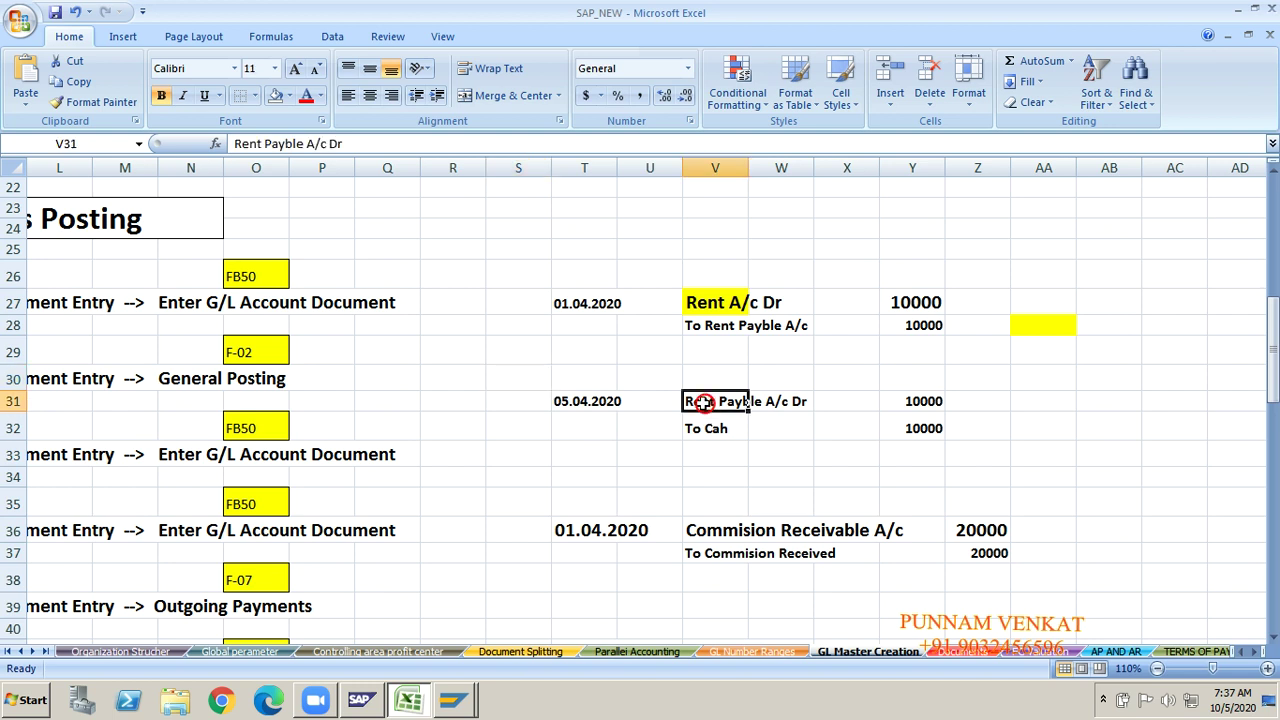
left_click(293, 98)
left_click(320, 230)
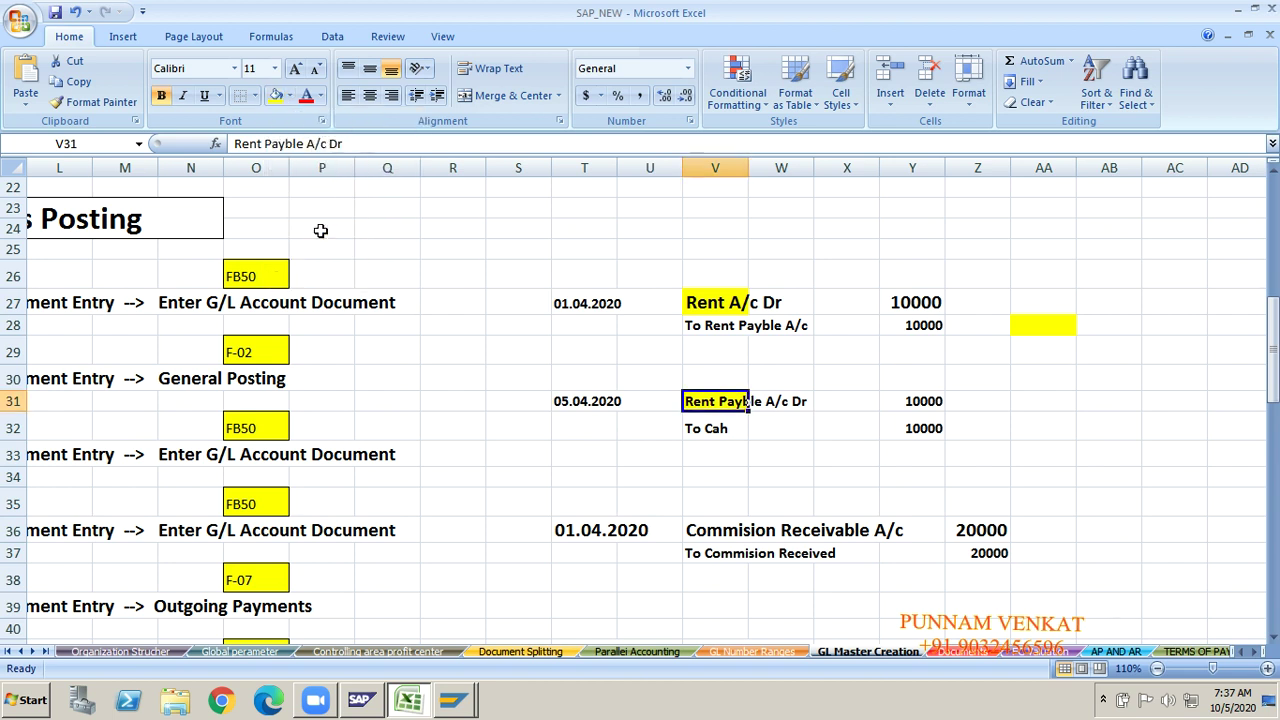
left_click(716, 322)
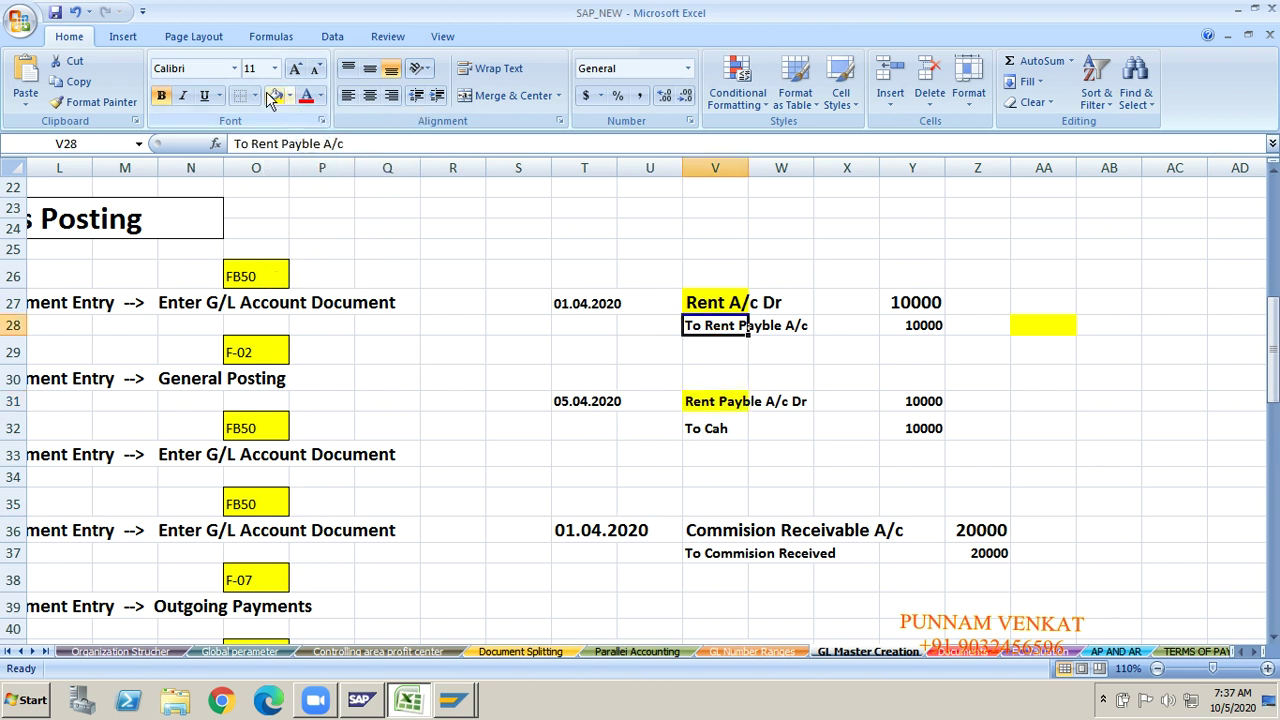
left_click(567, 316)
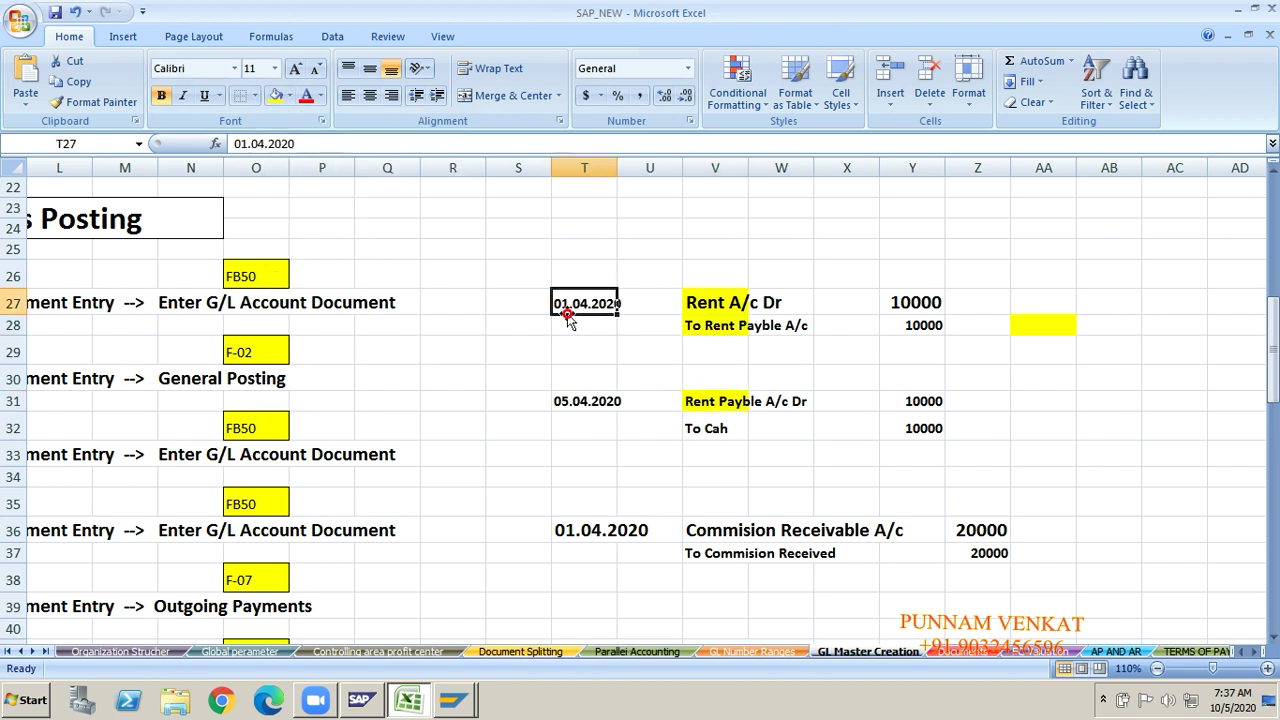
key("Delete")
key("Down")
key("Down")
key("Down")
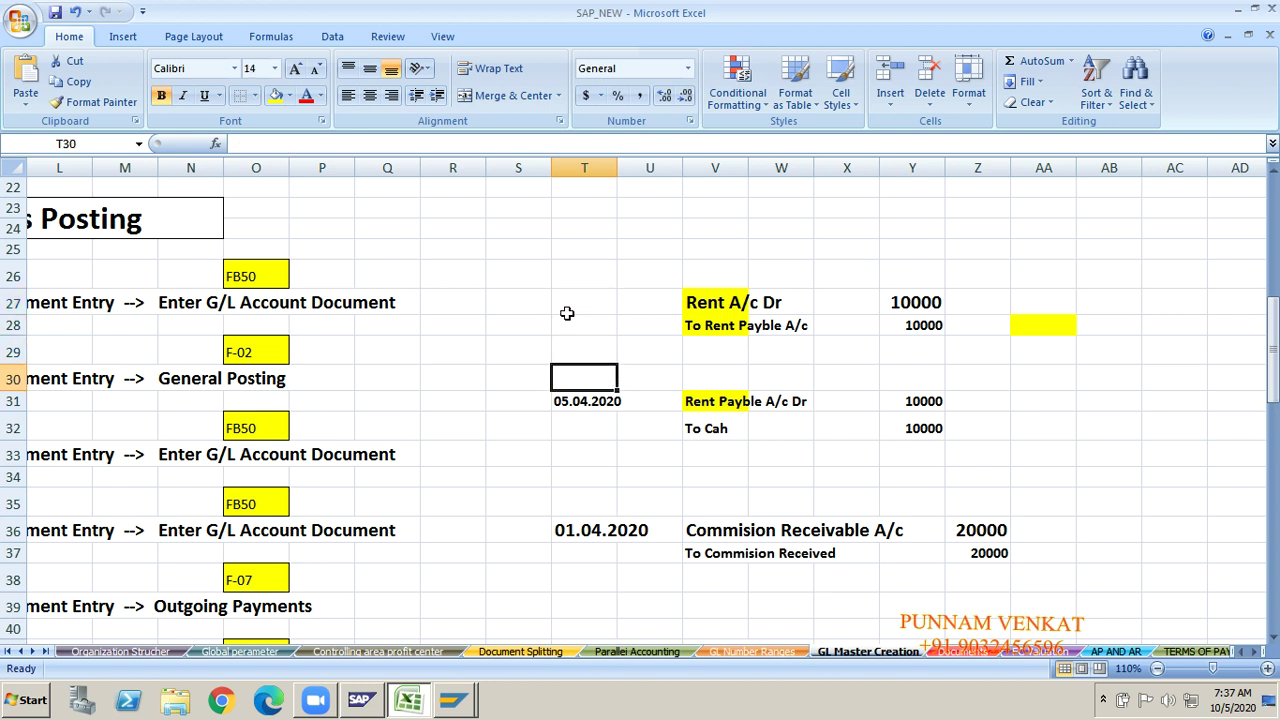
key("Down")
key("Delete")
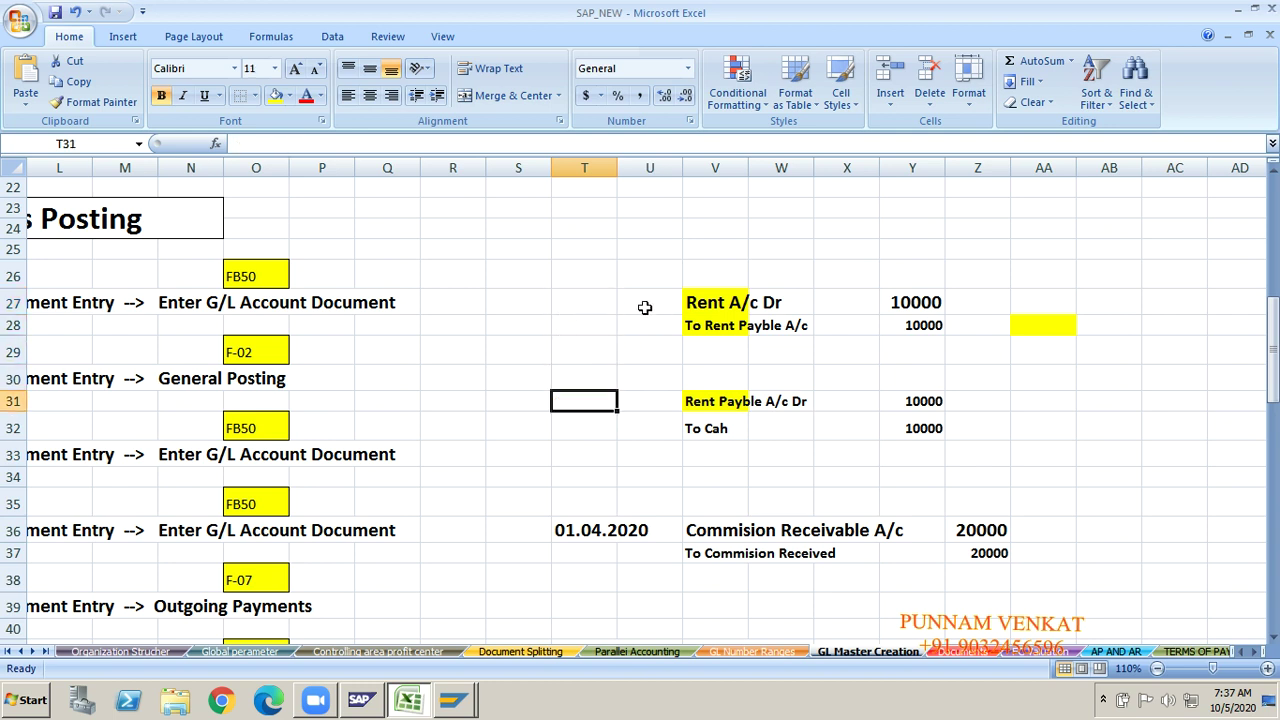
Step: Enter the rent debit account in T27 and credit account 160010 in T28
left_click(645, 308)
type("444")
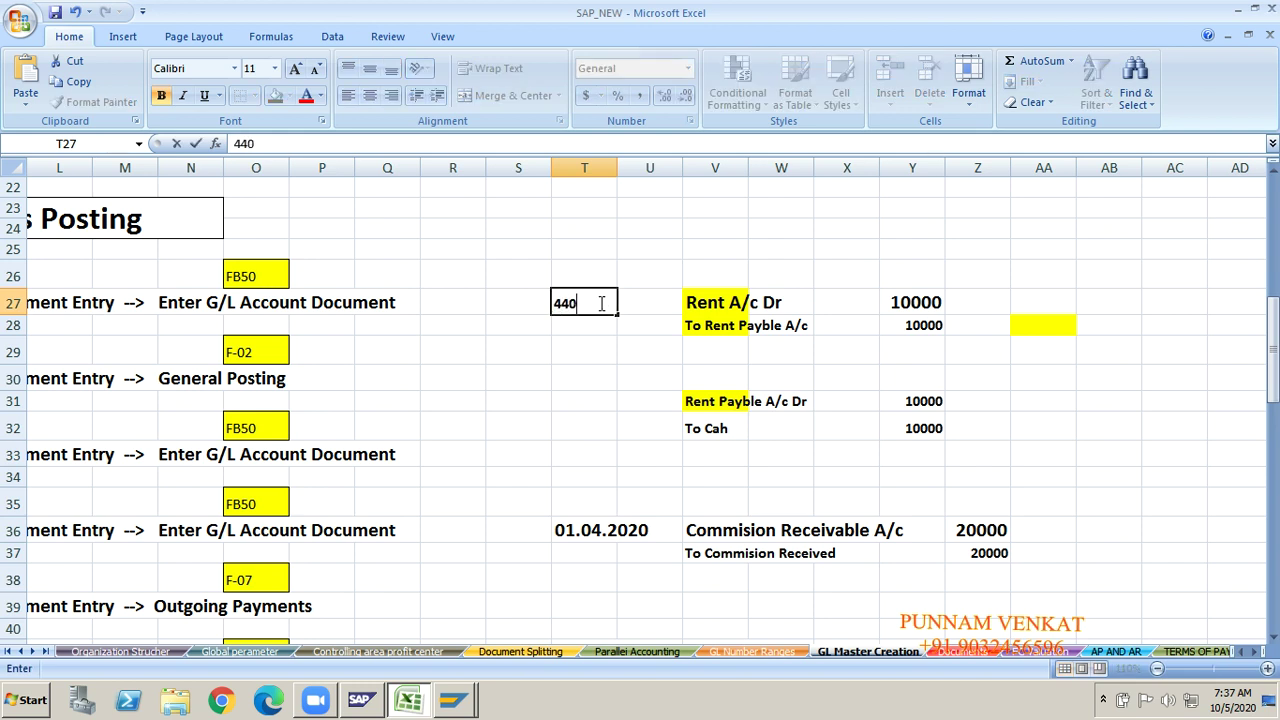
type("003")
left_click(590, 332)
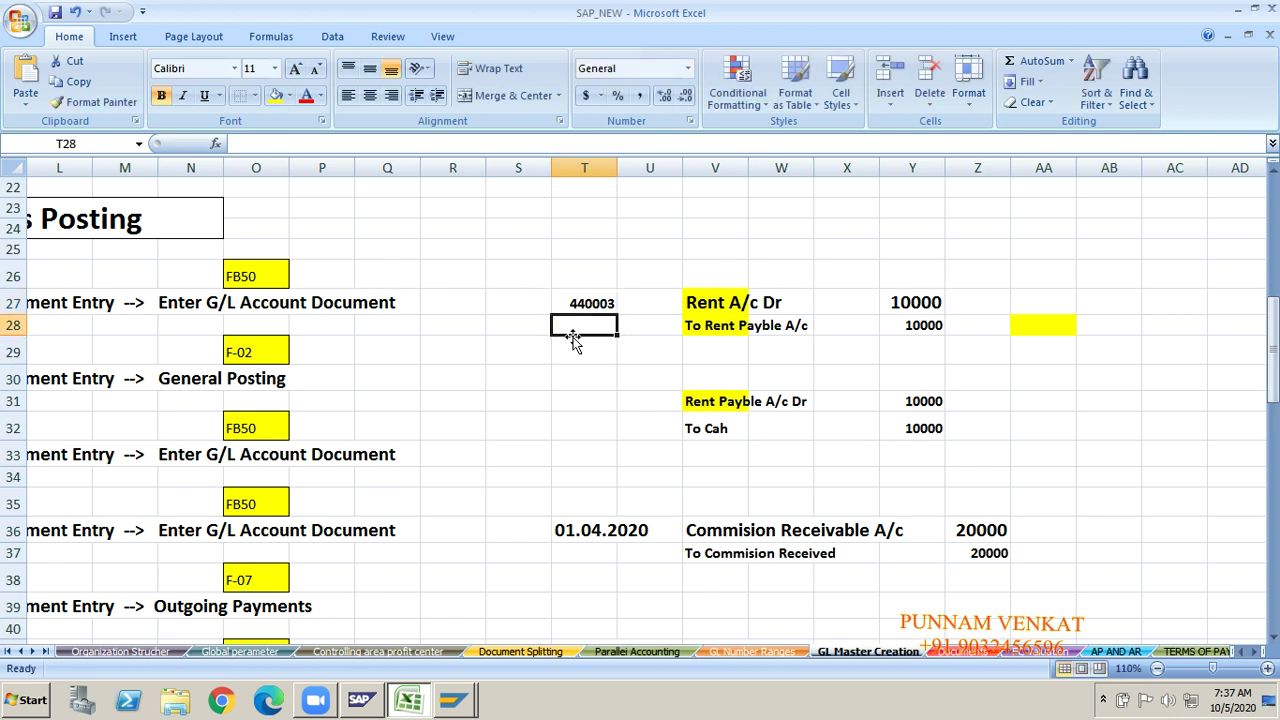
type("1600")
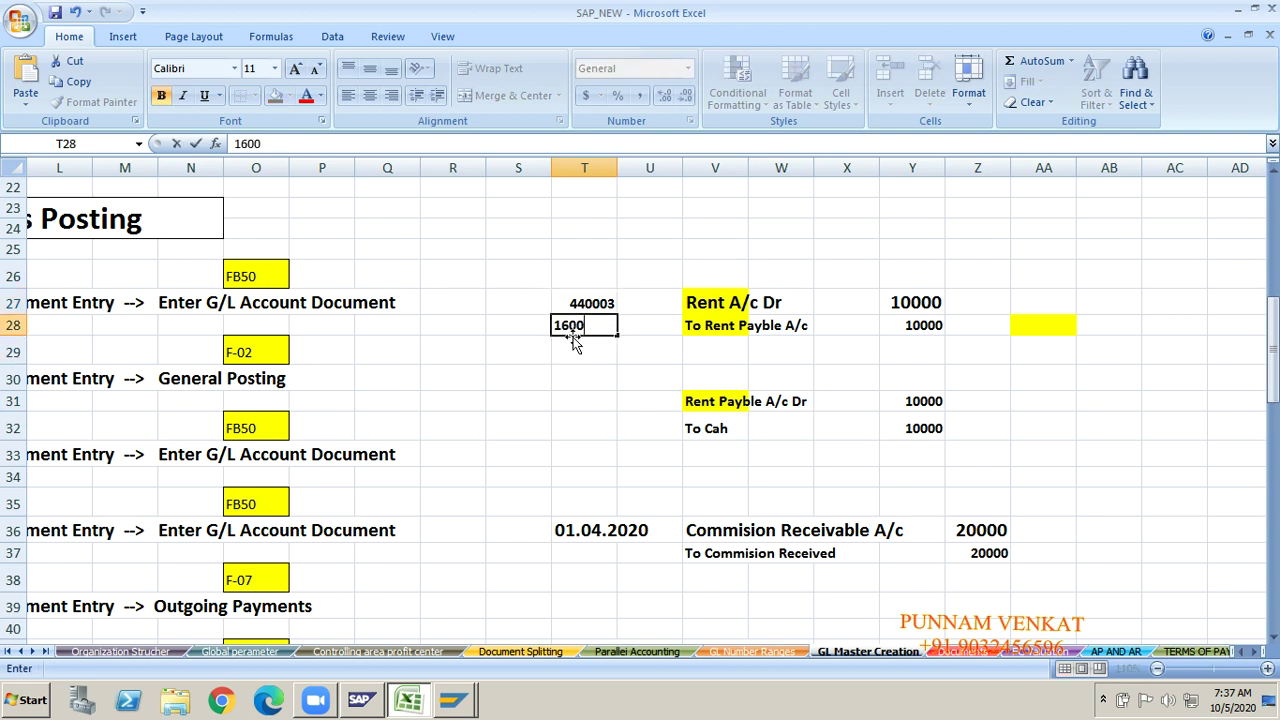
type("10")
key("alt+Tab")
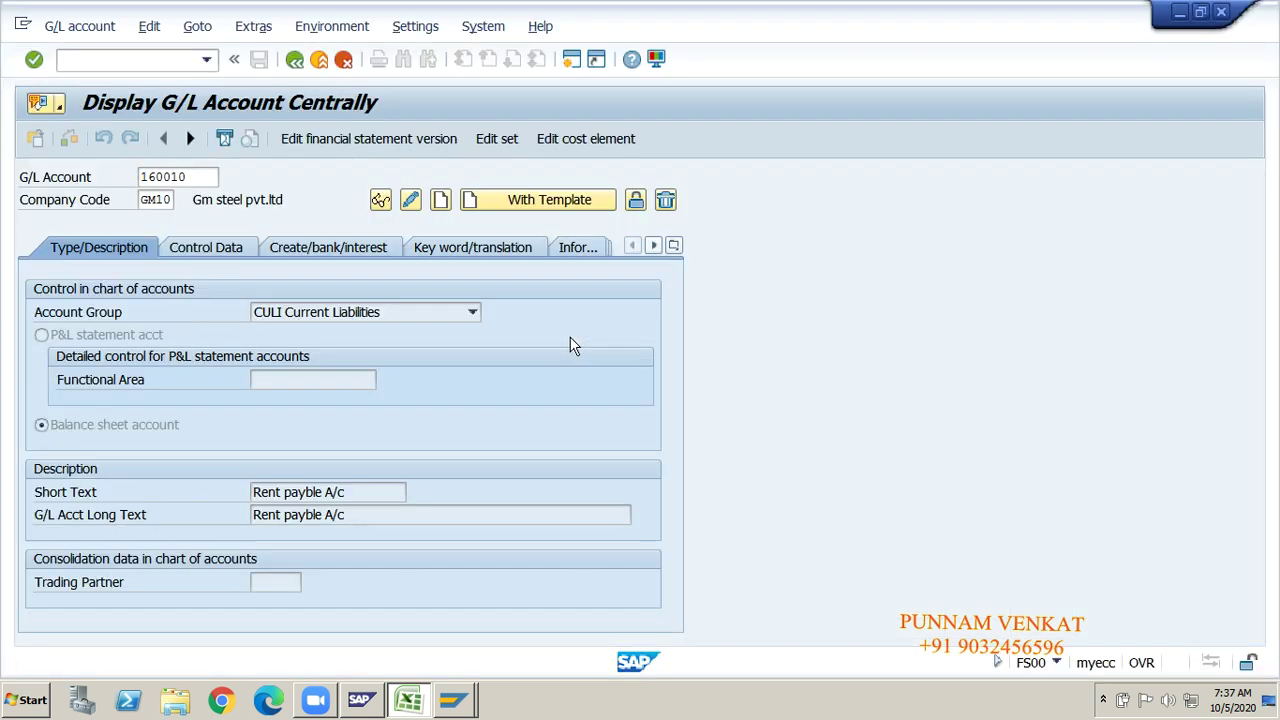
key("alt+Tab")
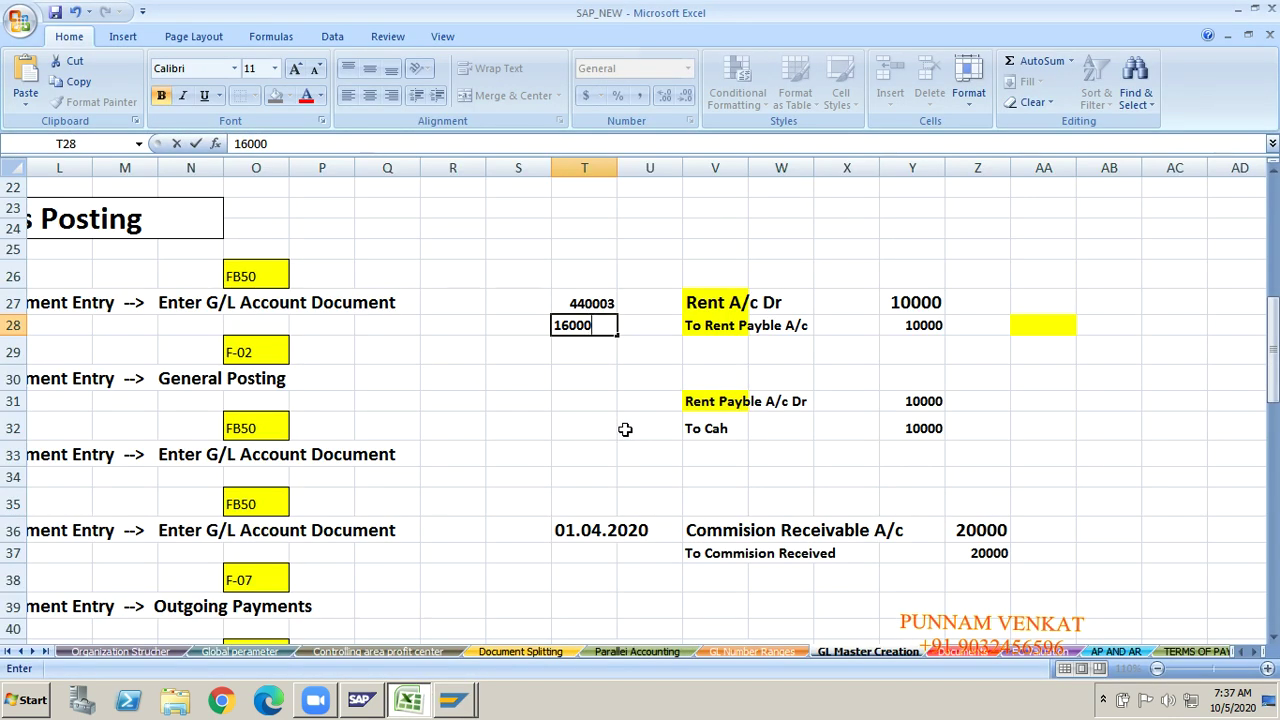
type("10")
key("alt+Tab")
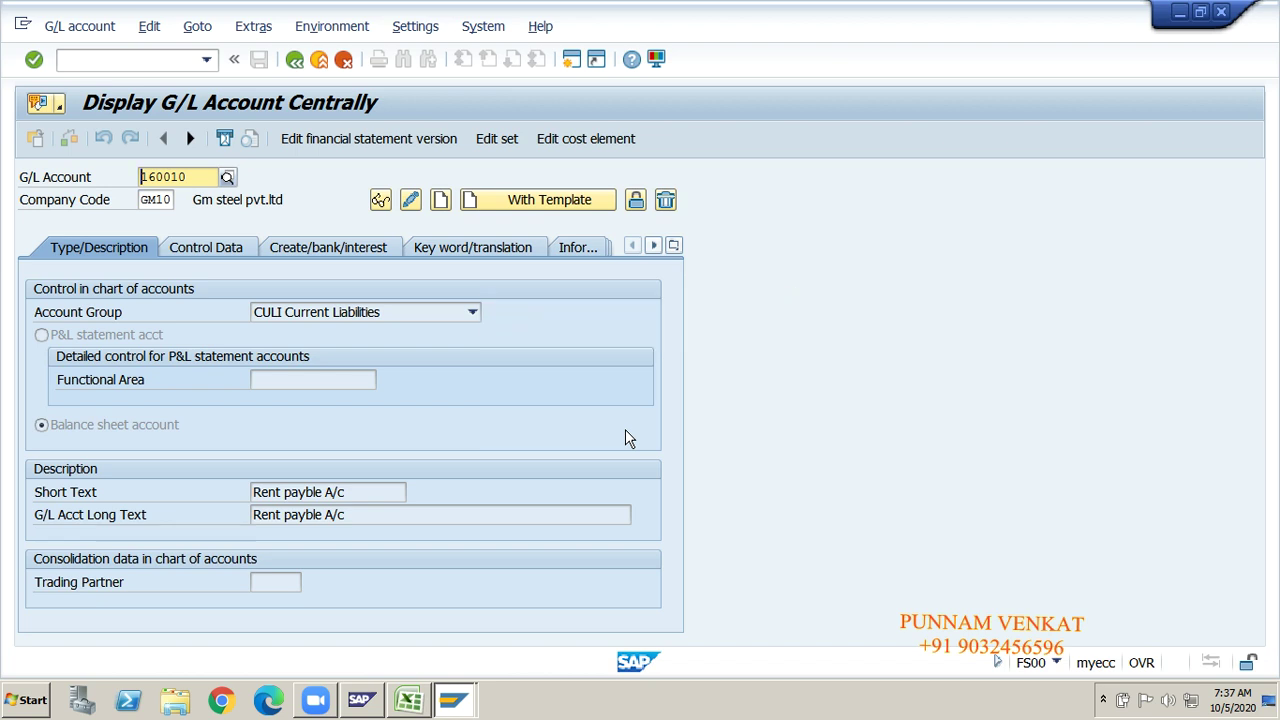
key("alt+Tab")
key("BackSpace")
key("BackSpace")
key("BackSpace")
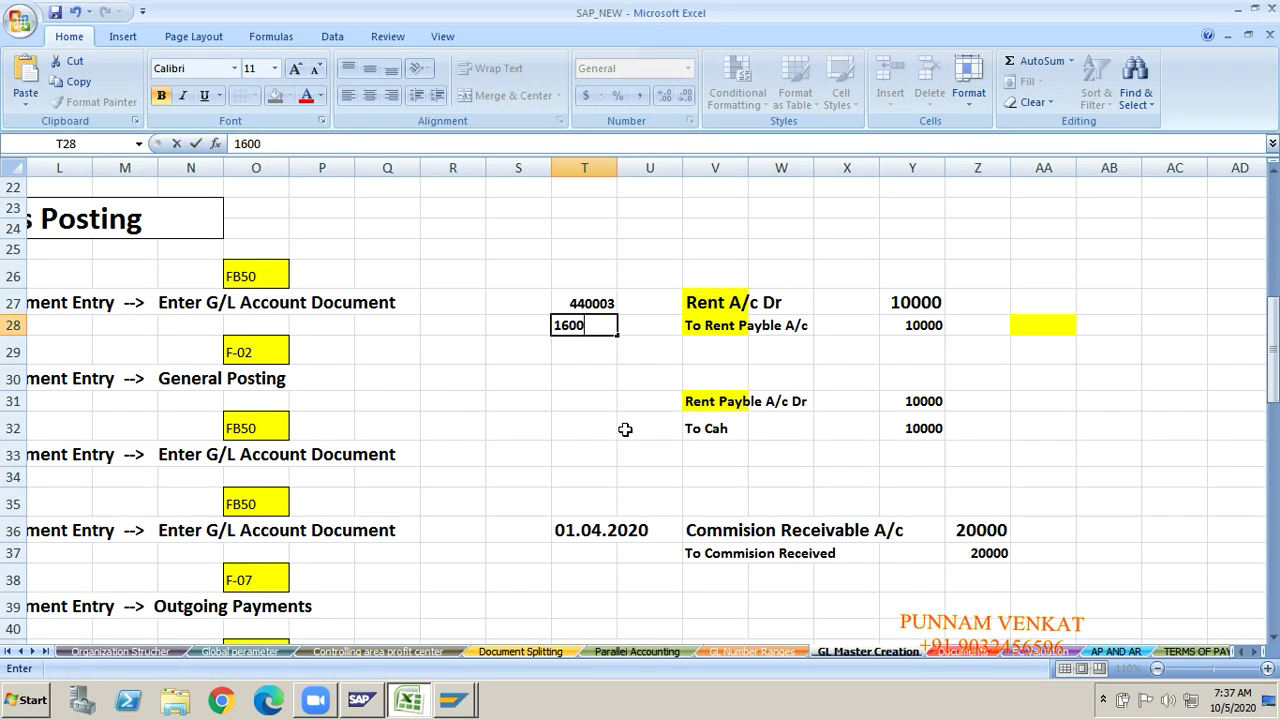
type("10")
key("Return")
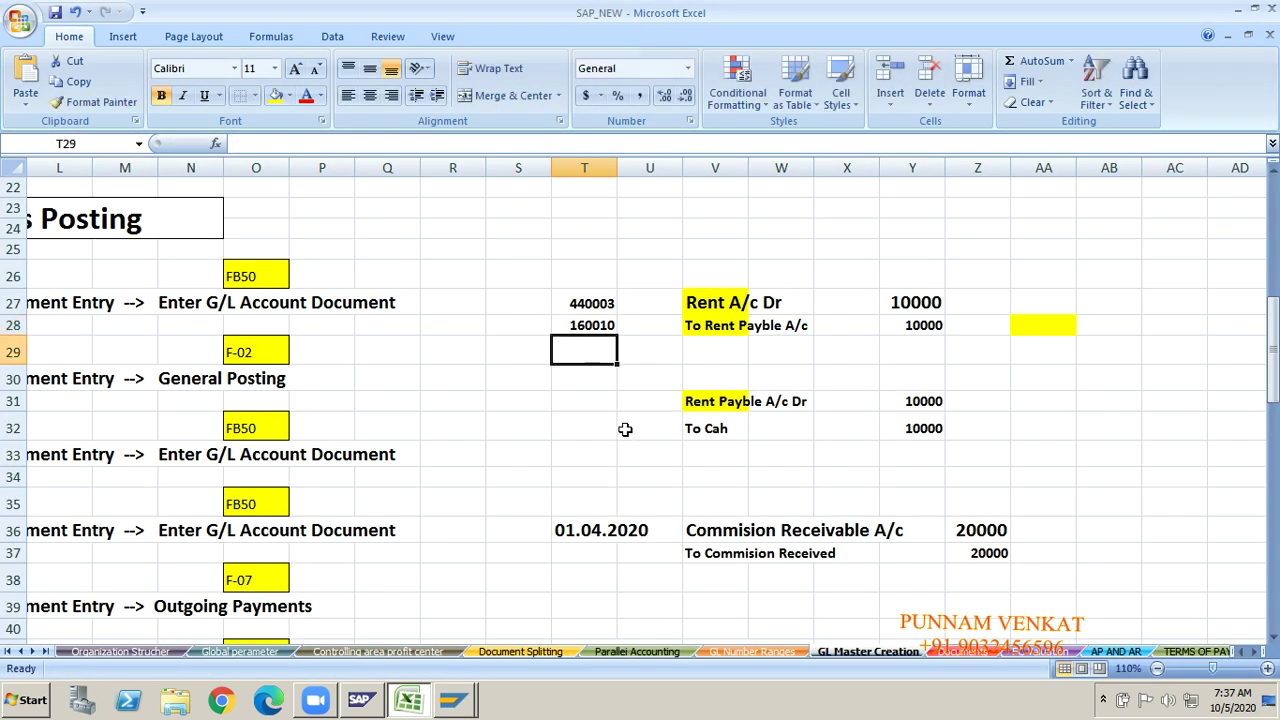
Step: Record 160010 in T31 and 220000 in T32, then head back toward column A
left_click(600, 306)
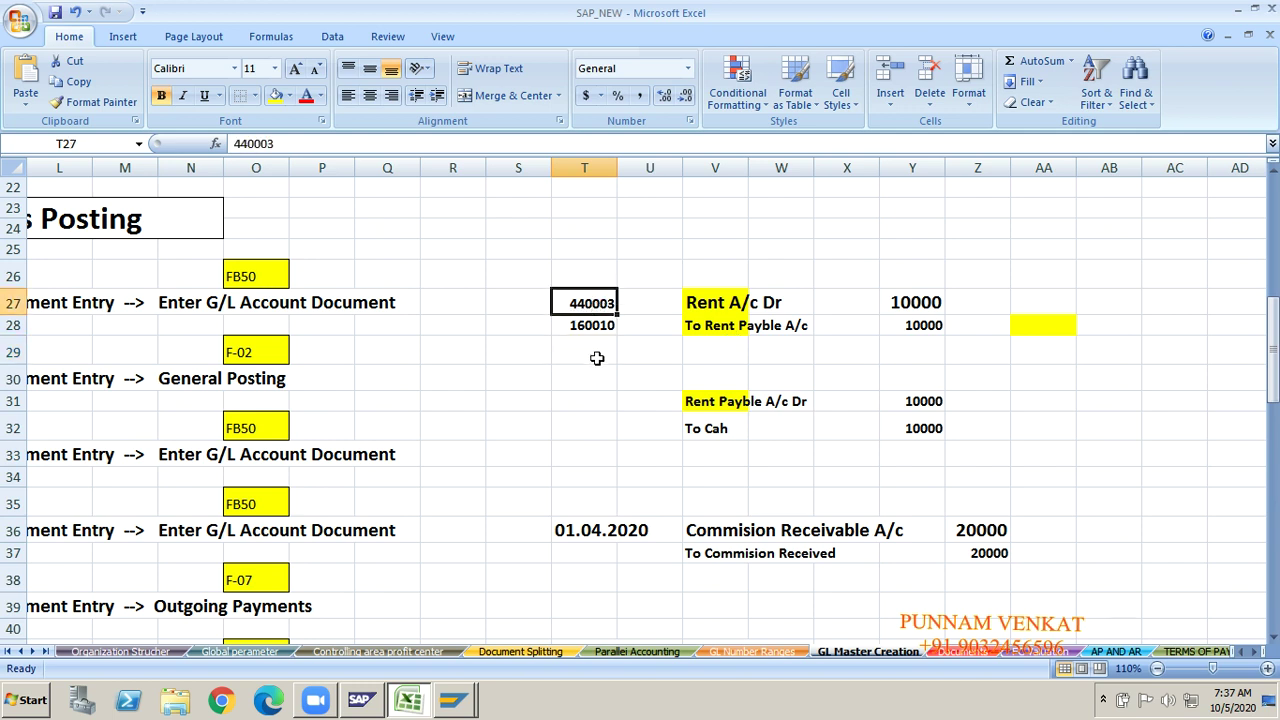
left_click(706, 325)
left_click(577, 330)
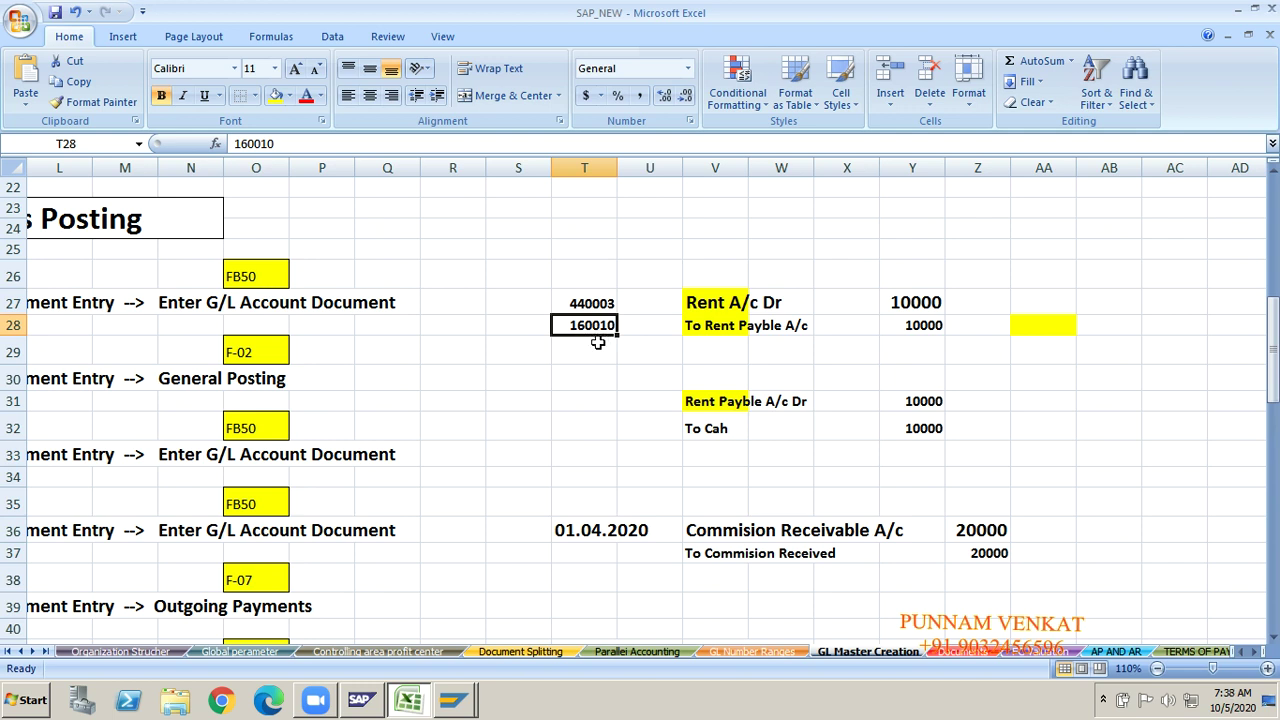
left_click(600, 402)
type("1")
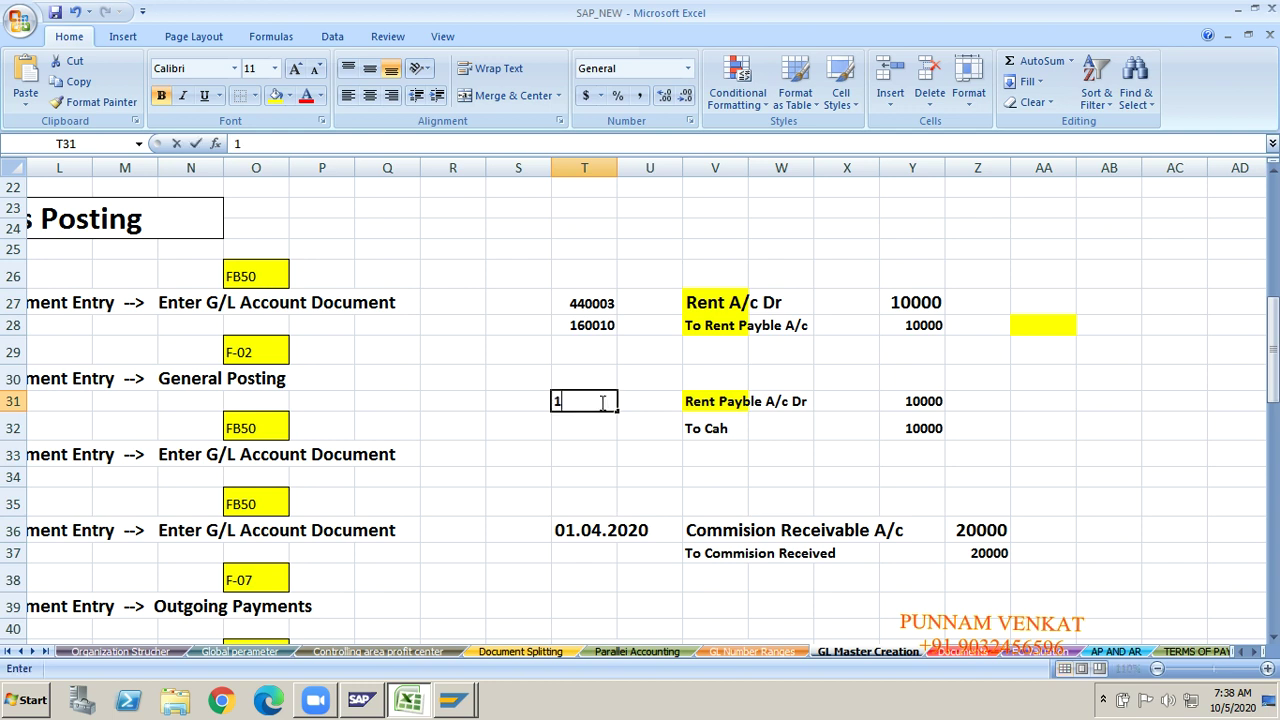
type("60010")
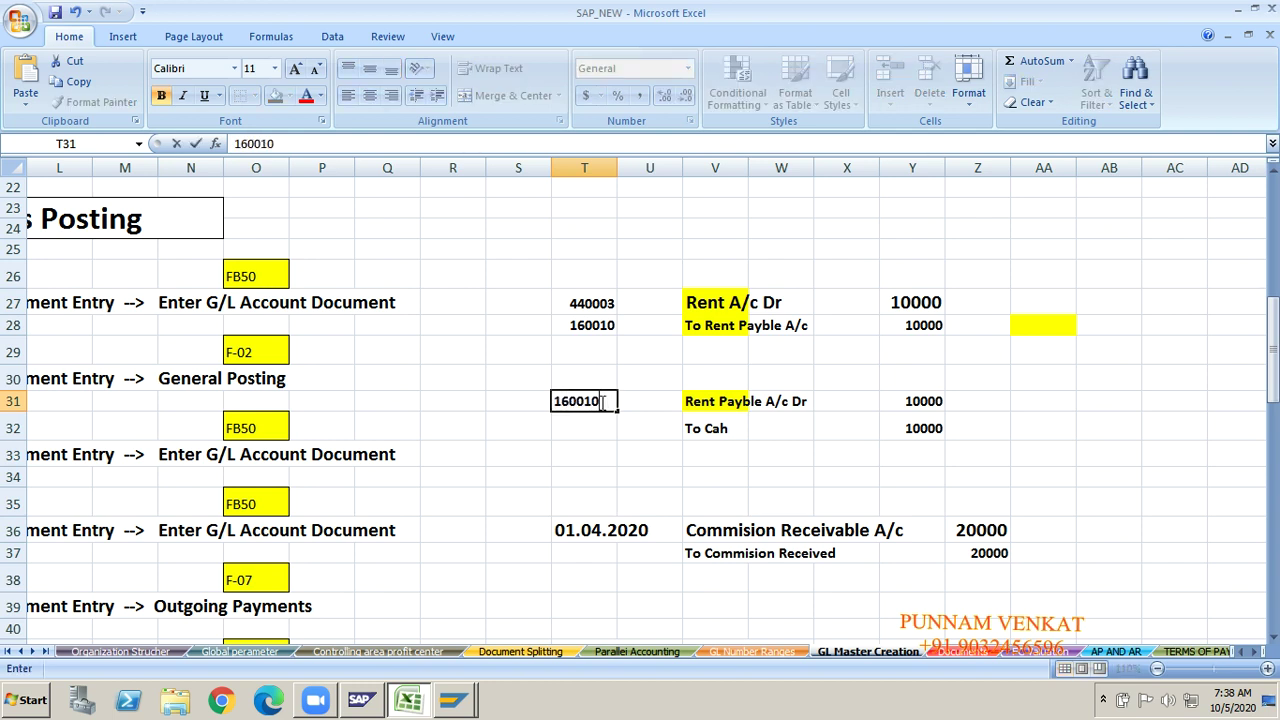
key("Return")
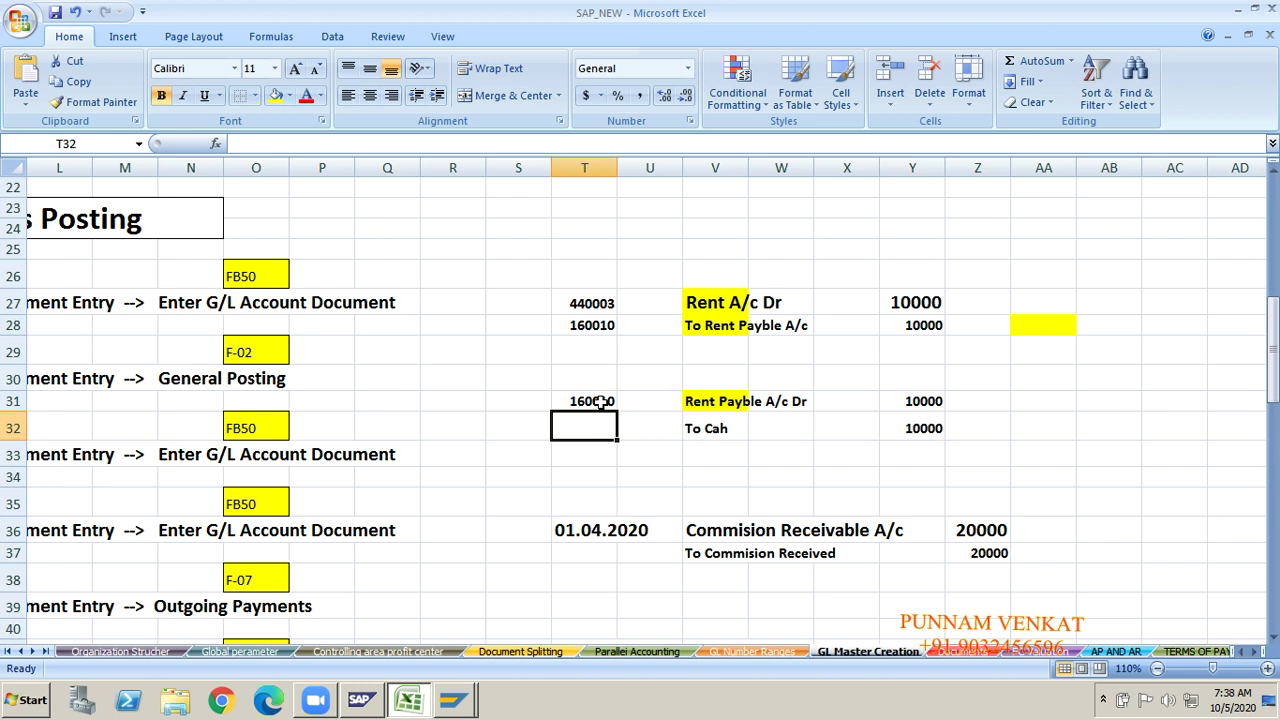
type("220000")
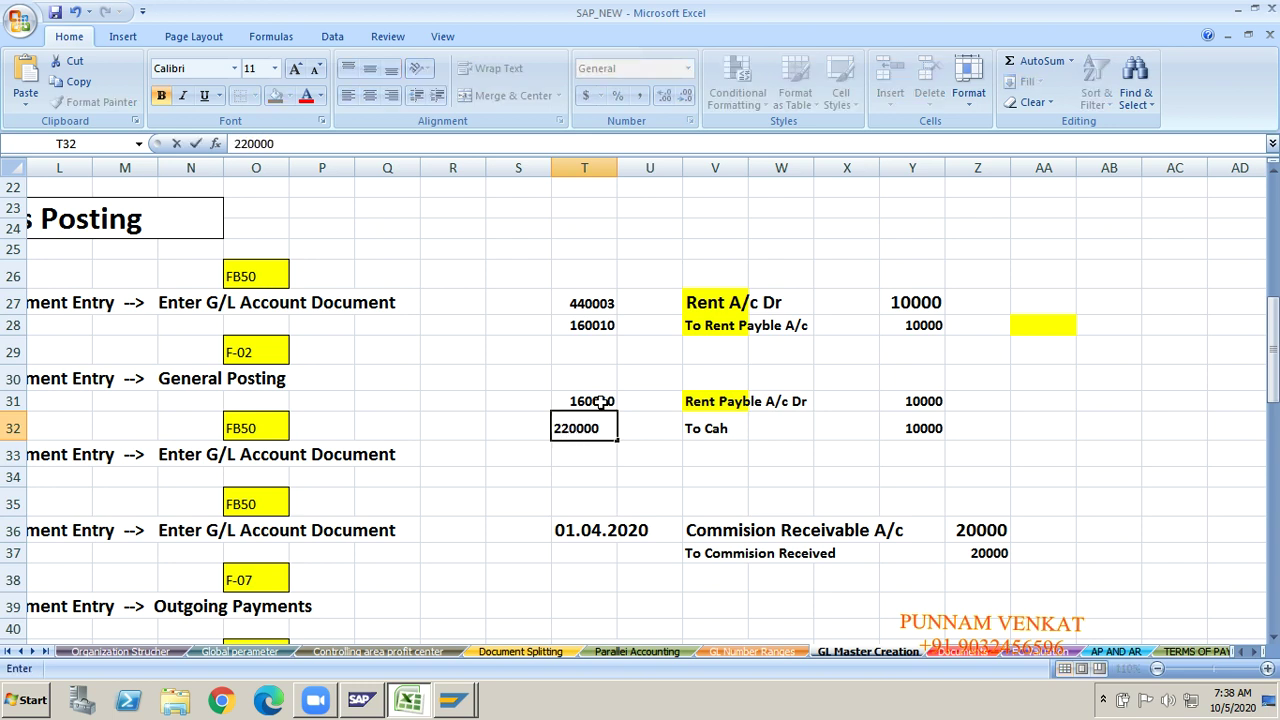
key("Return")
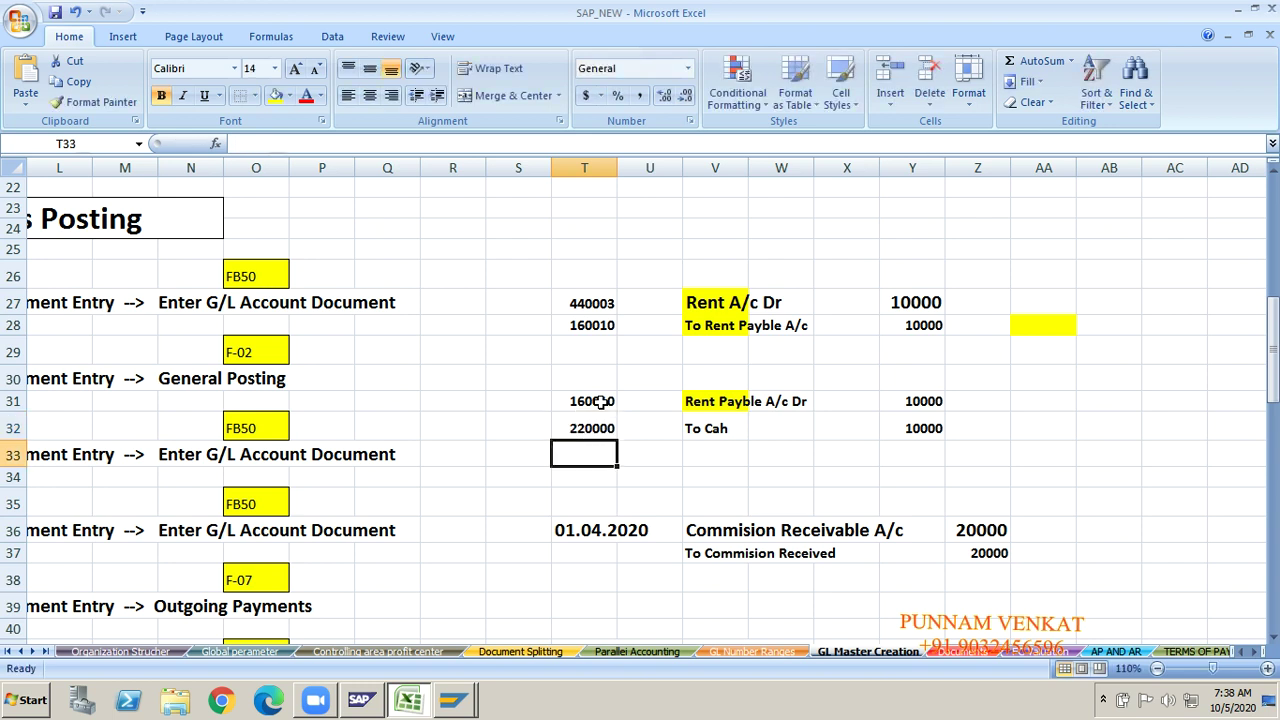
key("Left")
key("Left")
key("Left")
key("Left")
key("Left")
key("Left")
key("Left")
key("Left")
key("Left")
key("Left")
key("Left")
key("Left")
key("Left")
key("Left")
key("Left")
key("Left")
key("Left")
key("Left")
key("Left")
key("Up")
key("Up")
key("Up")
key("Up")
key("Up")
key("Up")
key("Up")
key("Up")
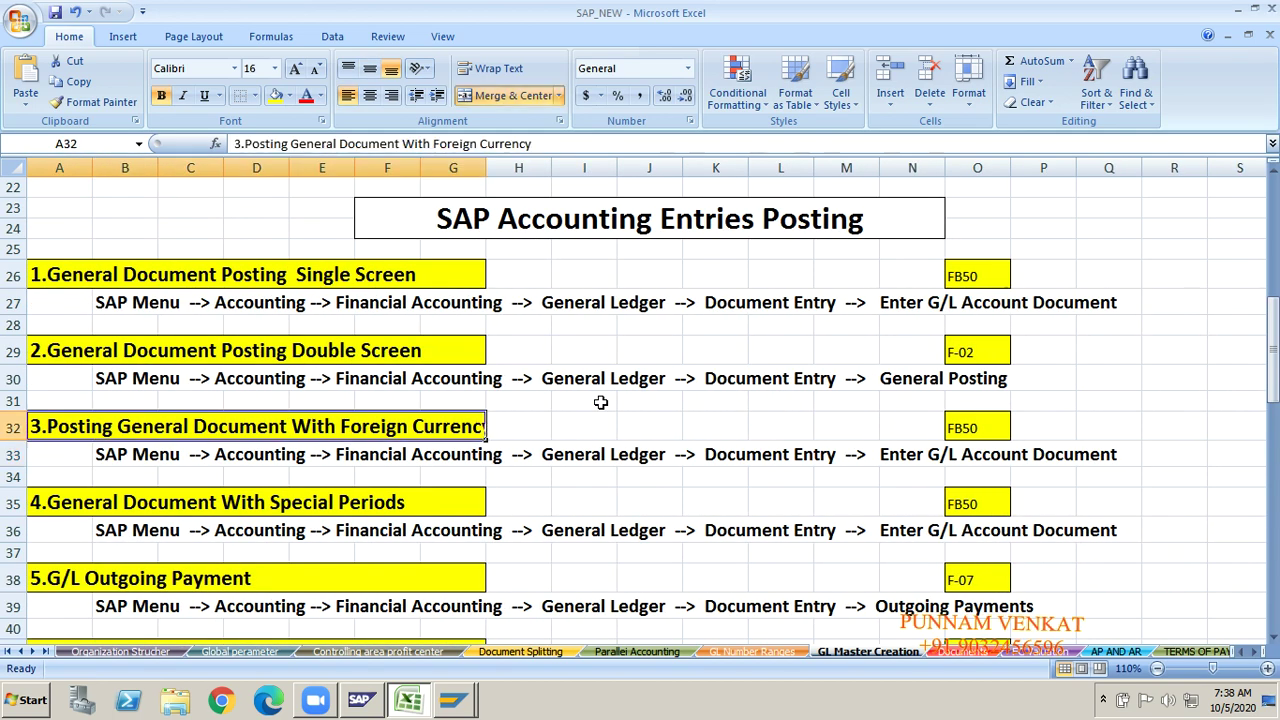
Step: Check cash account 220000 and the posting entries, then bring SAP's 160010 display forward
key("Up")
key("Up")
key("Up")
key("Up")
key("Up")
key("Up")
key("Up")
key("Up")
key("Up")
key("Up")
key("Up")
key("Up")
key("Up")
key("Up")
key("Up")
key("Up")
key("Up")
key("Up")
key("Up")
key("Up")
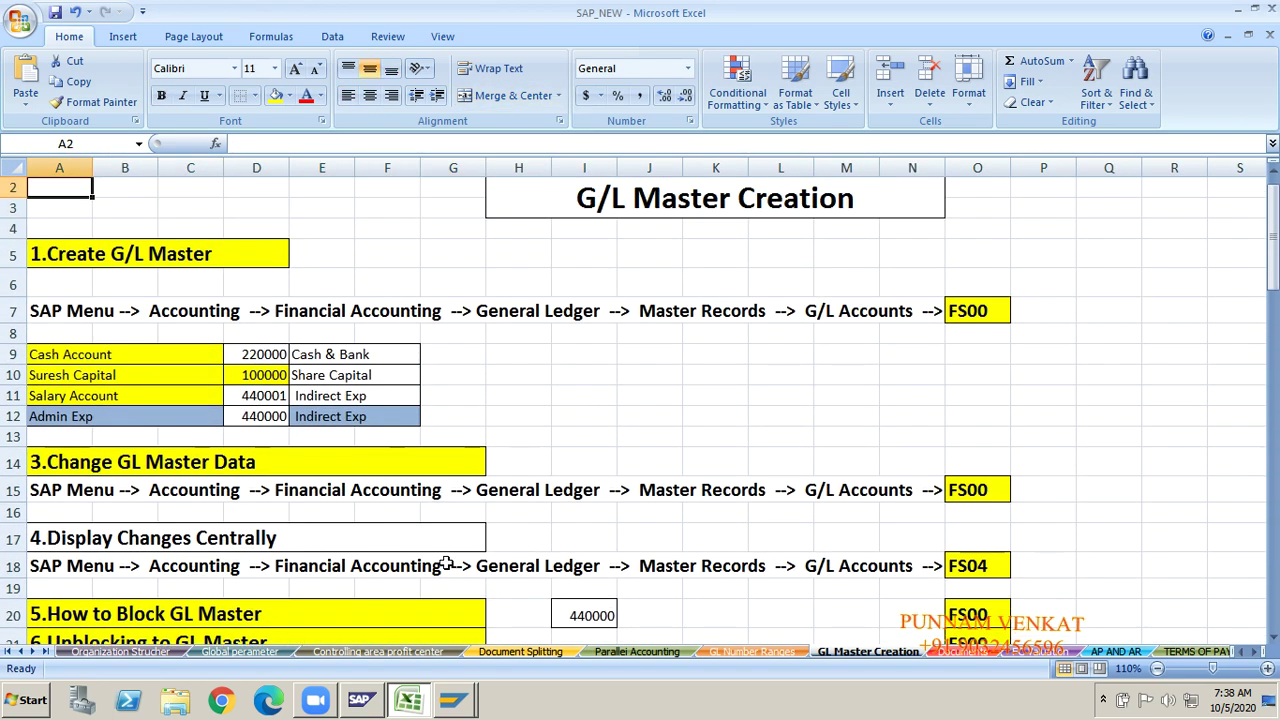
left_click(108, 357)
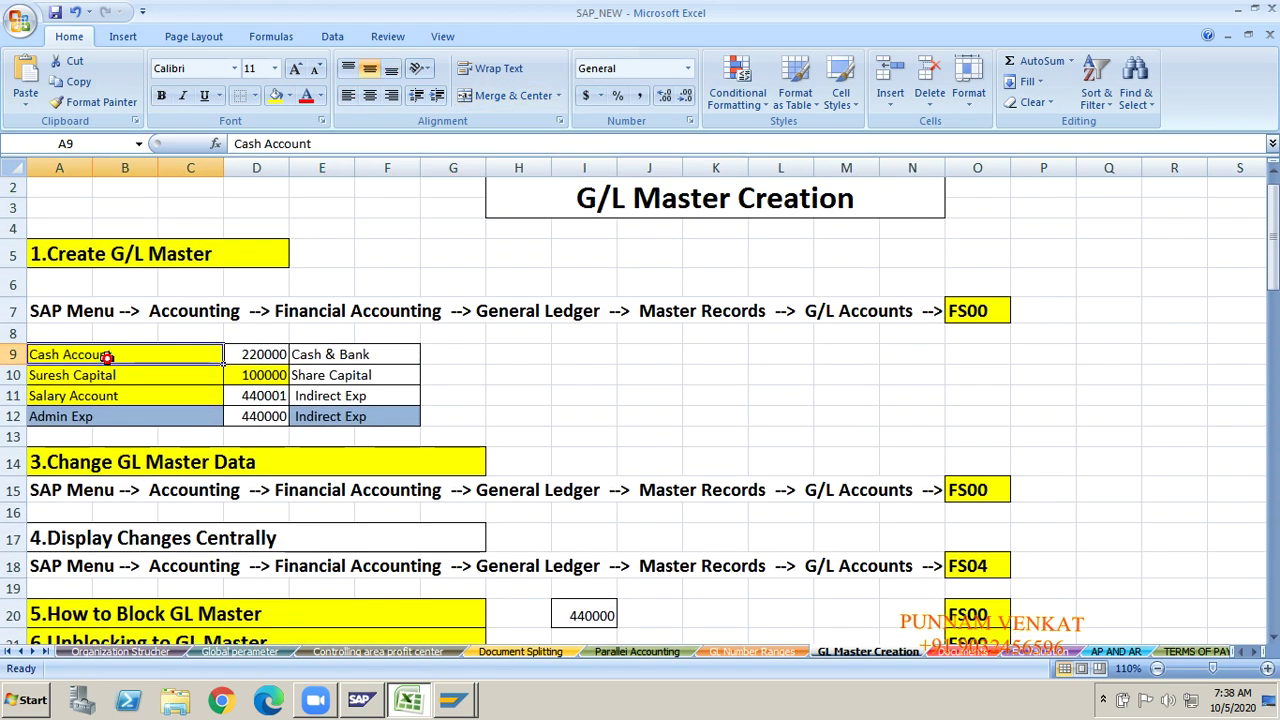
left_click(255, 360)
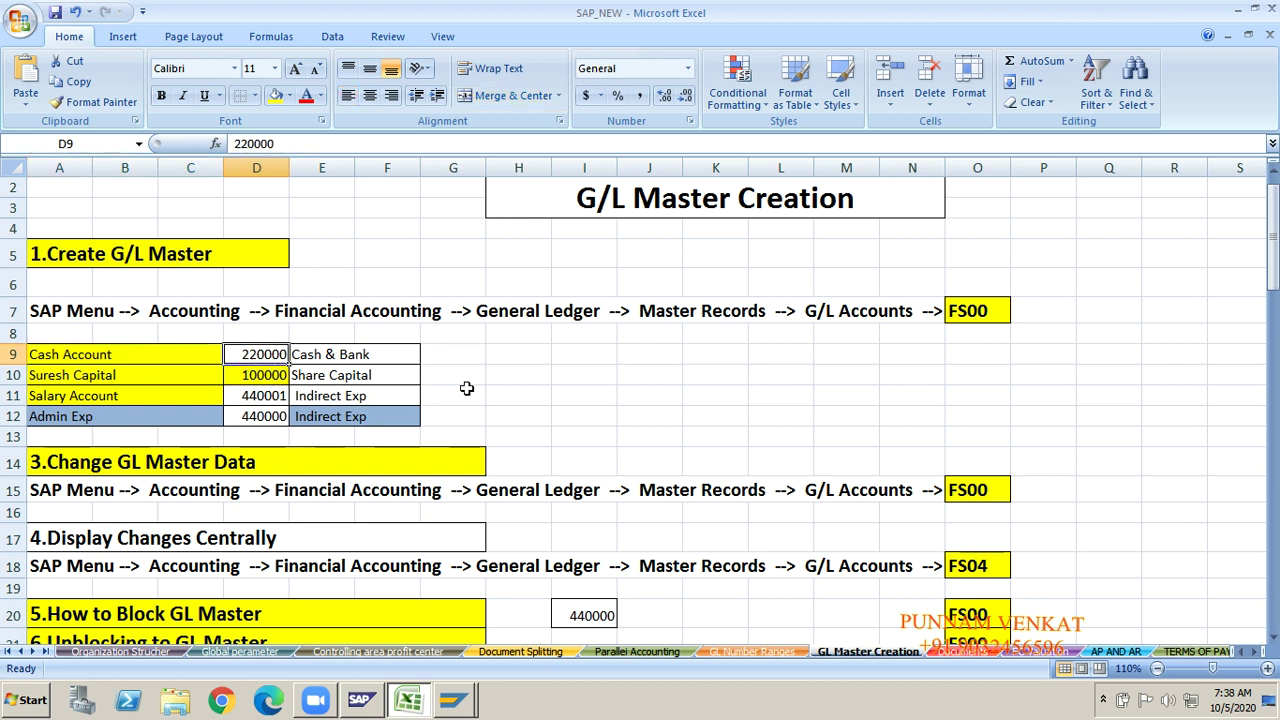
key("Right")
key("Right")
key("Right")
key("Right")
key("Right")
key("Right")
key("Right")
key("Down")
key("Down")
key("Down")
key("Down")
key("Down")
key("Down")
key("Down")
key("Down")
key("Down")
key("Down")
key("Down")
key("Down")
key("Down")
key("Down")
key("Down")
key("Down")
key("Down")
key("Down")
key("Down")
key("Down")
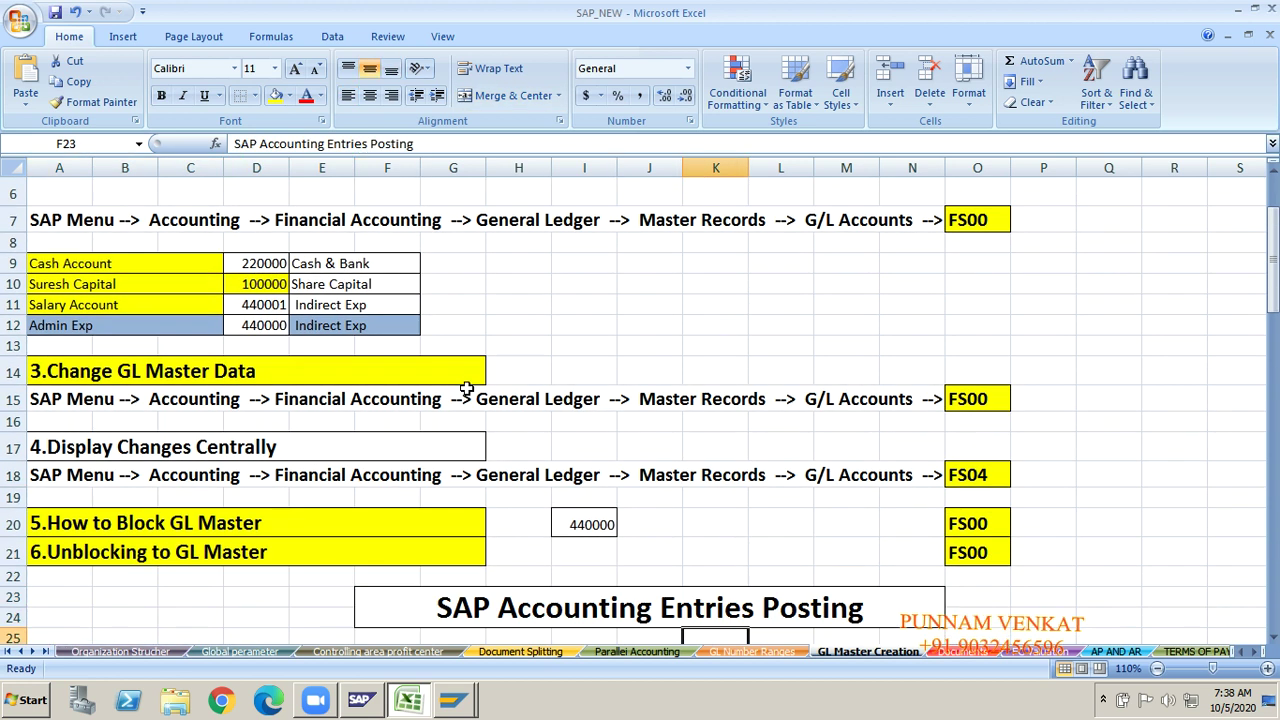
key("Right")
key("Right")
key("Right")
key("Right")
key("Right")
key("Right")
key("Right")
key("Right")
key("Right")
key("Right")
key("Right")
key("Right")
key("Right")
key("Right")
key("Right")
key("Right")
key("Right")
key("Right")
key("Right")
key("Down")
key("Down")
key("Down")
key("Down")
key("Down")
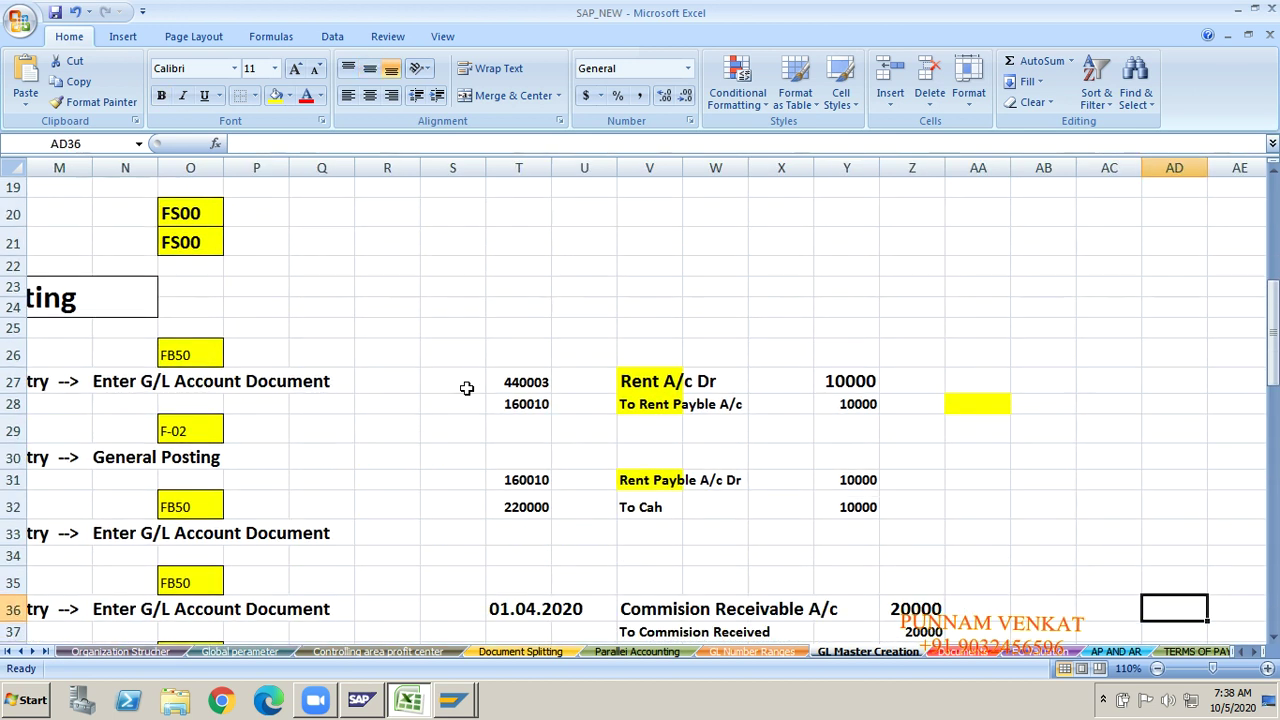
key("Down")
key("Down")
key("Down")
key("Down")
key("Down")
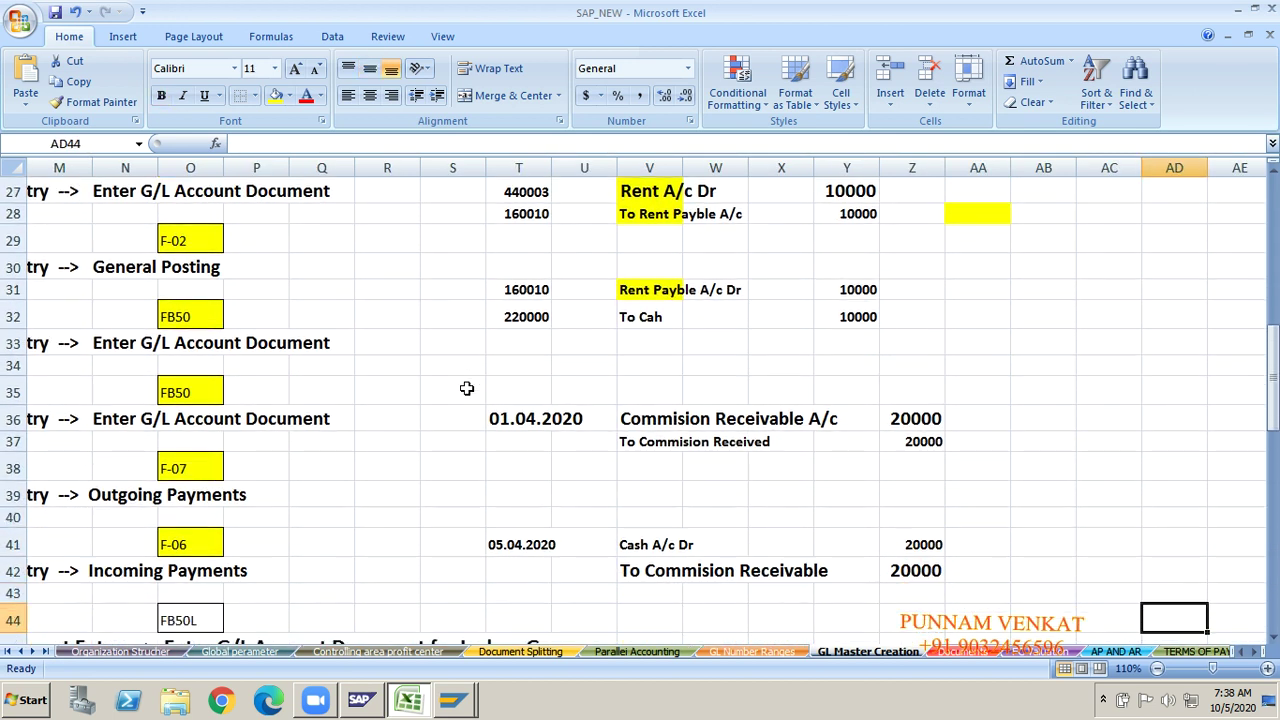
key("Up")
key("Up")
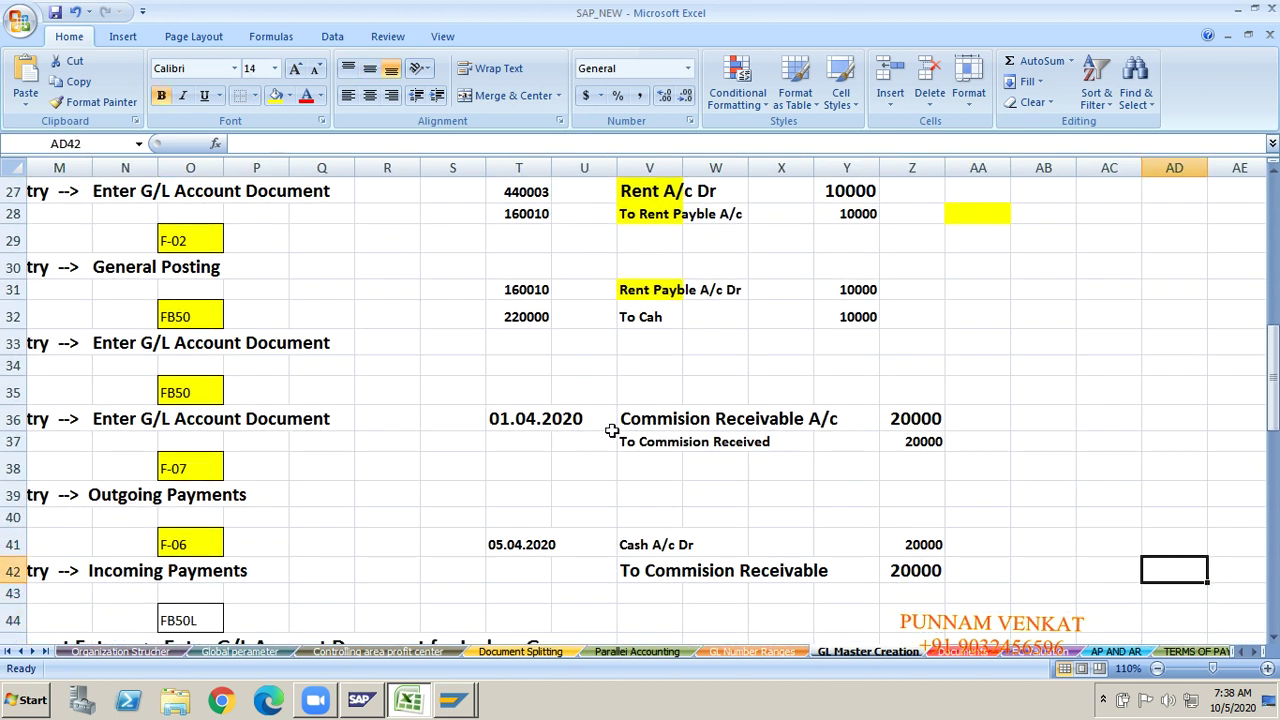
left_click(661, 410)
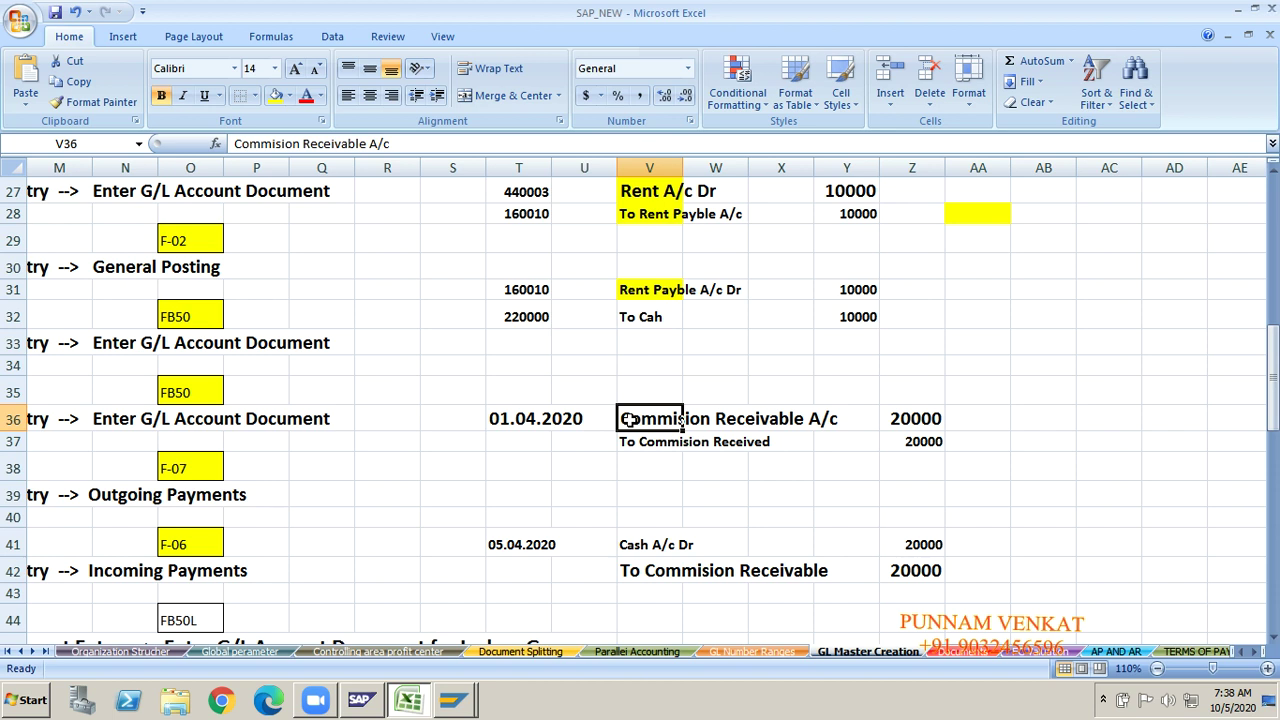
key("alt+Tab")
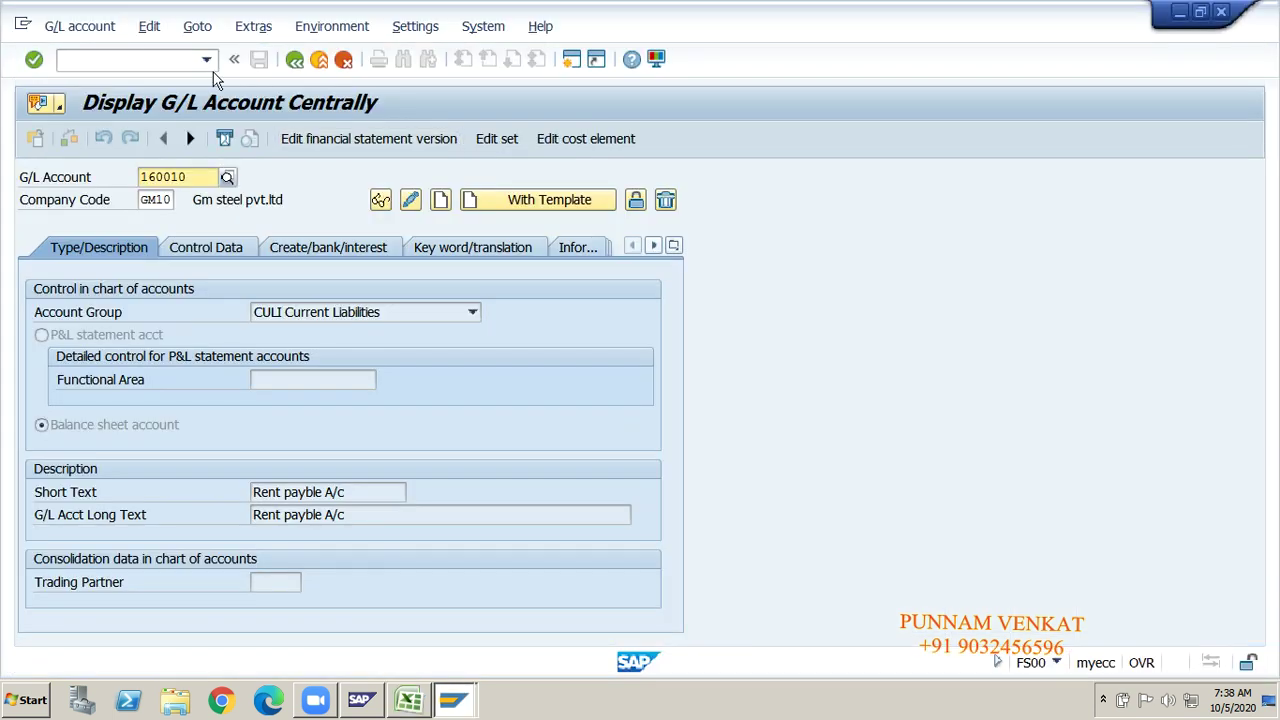
left_click(141, 57)
Step: Leave the account display and open the G/L account groups table with OBD4
type("/")
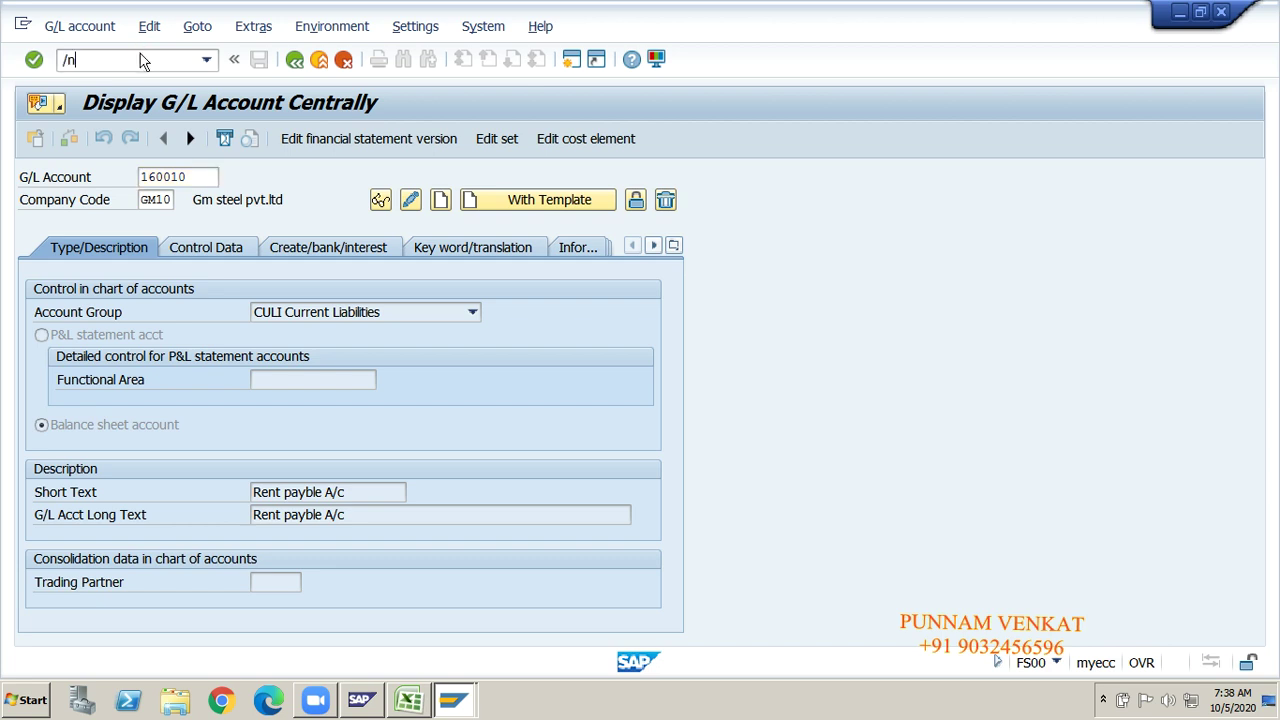
type("n")
key("Return")
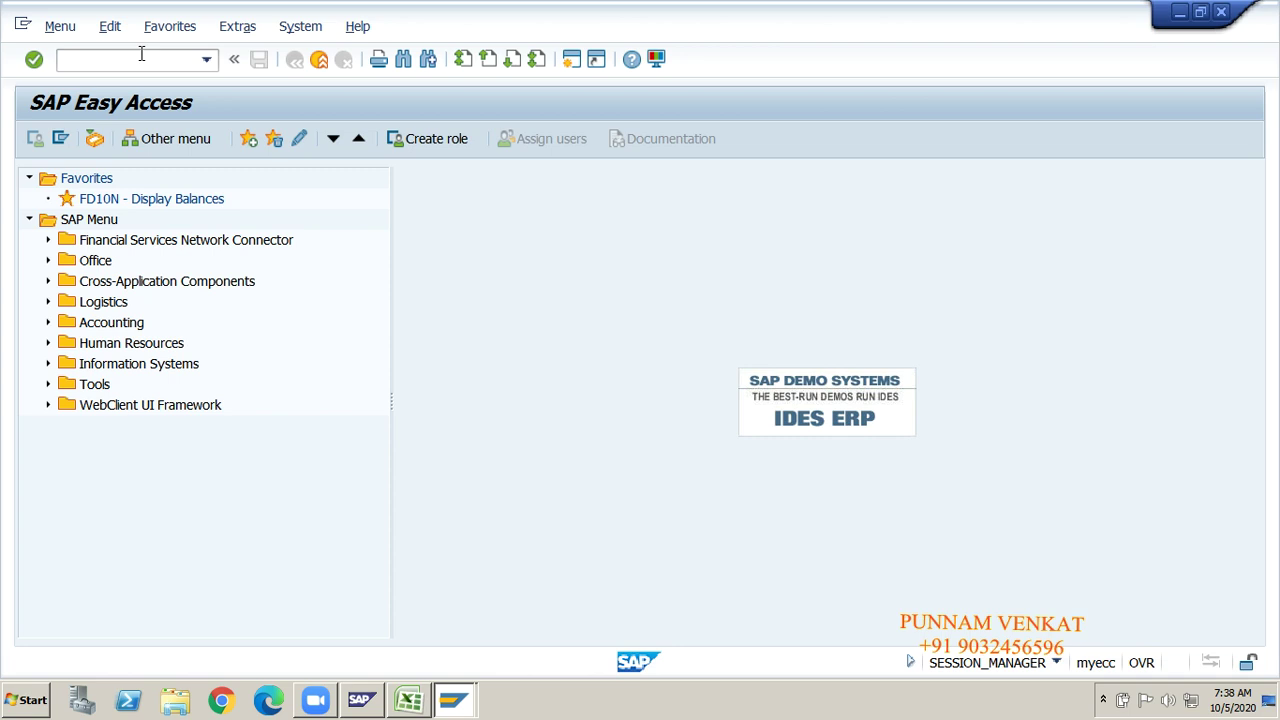
left_click(138, 54)
type("obd4")
key("Return")
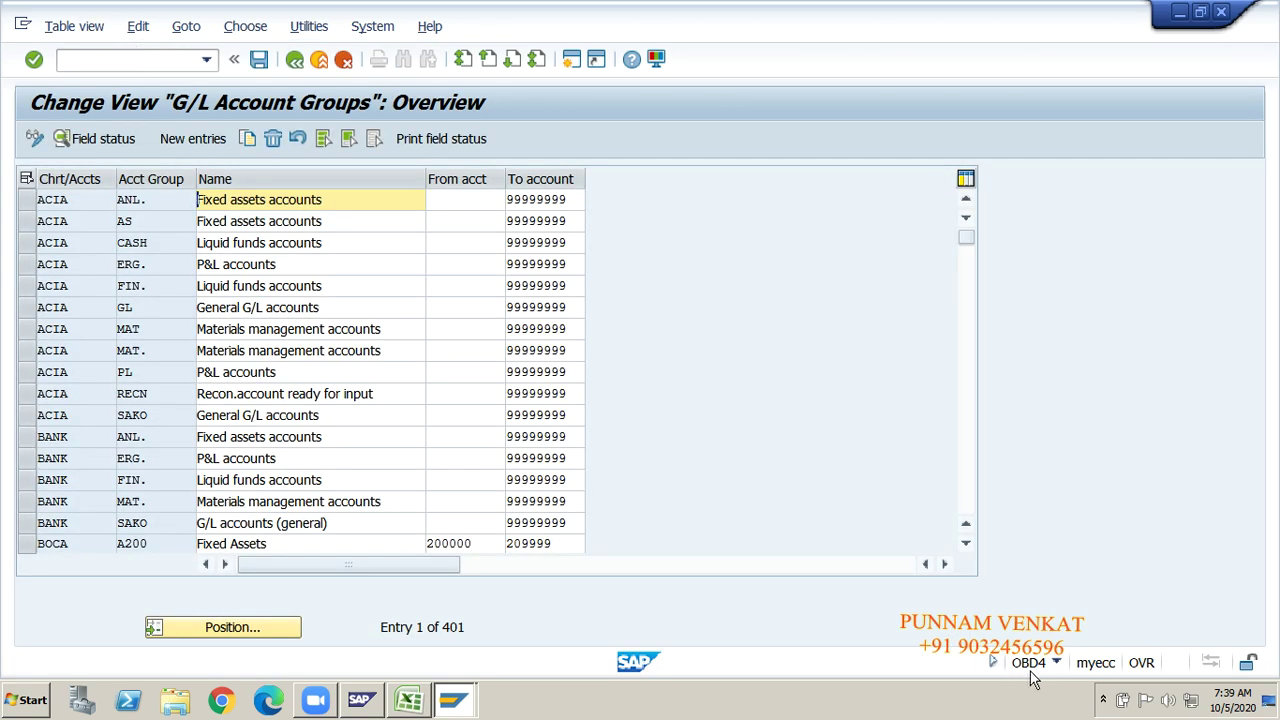
Step: Position on chart GMOC, select Current Assets (250000–259999), then exit and return to Excel
left_click(215, 635)
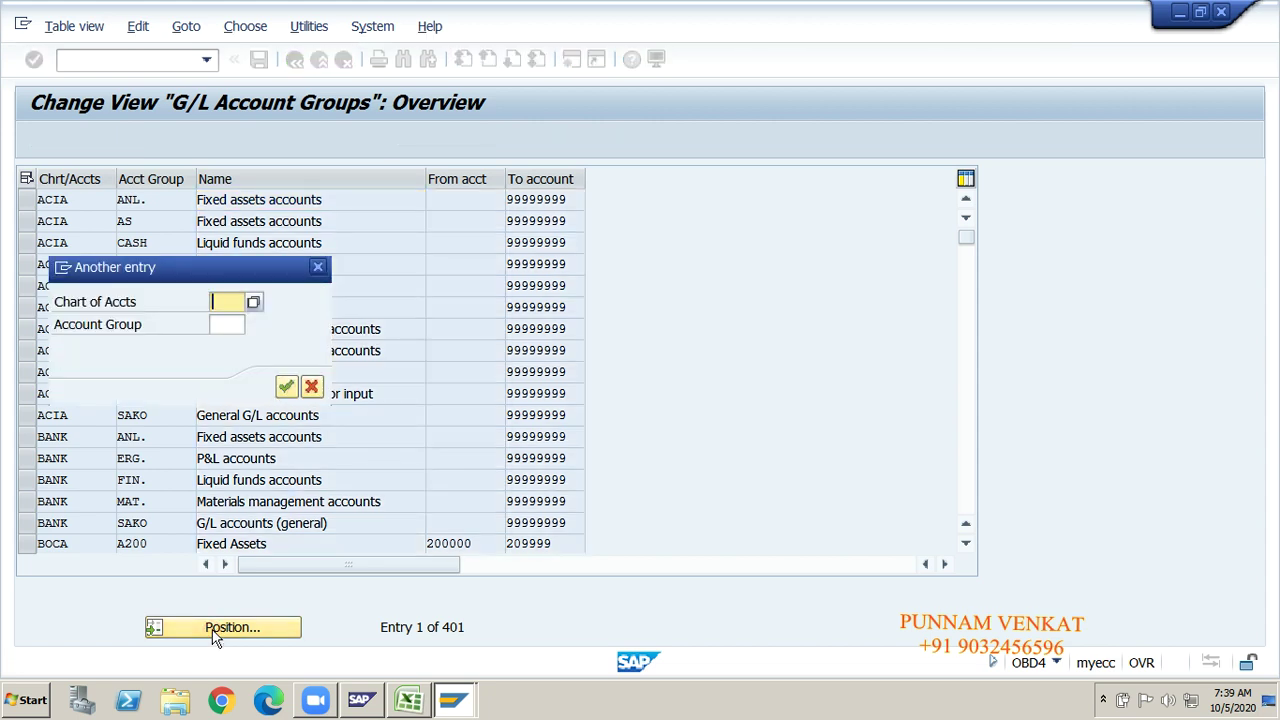
type("gmoc")
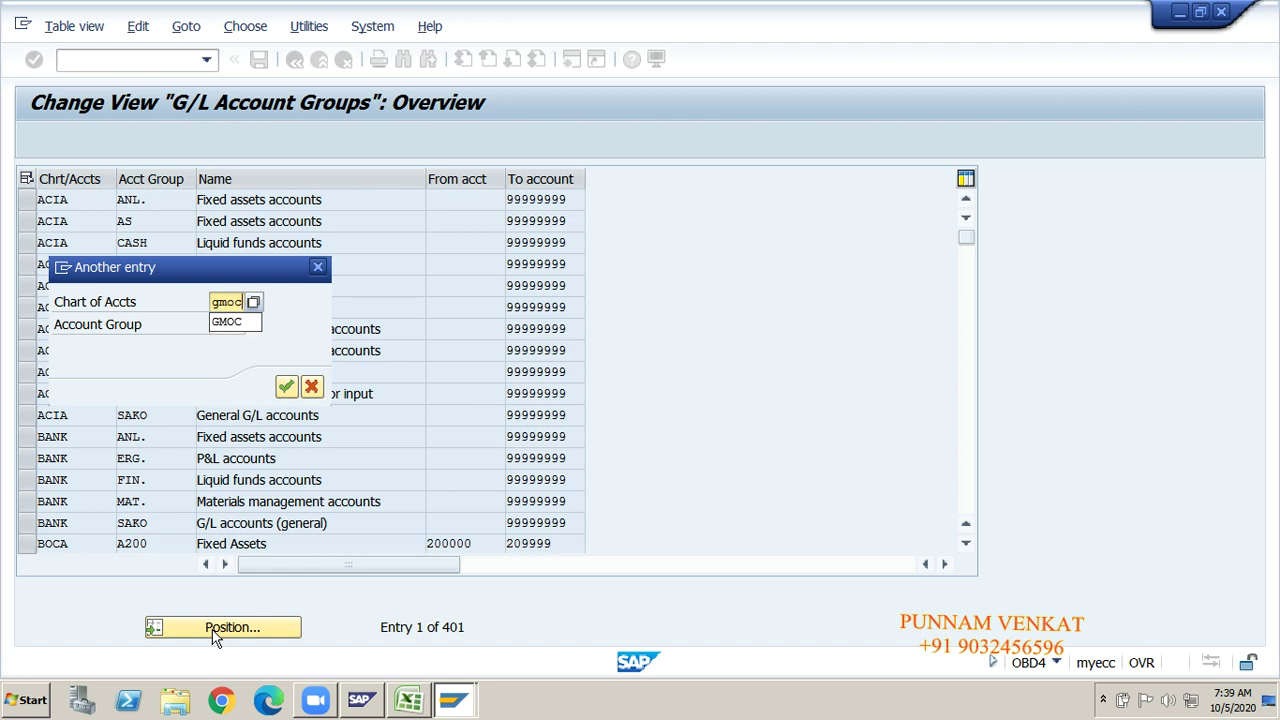
key("Return")
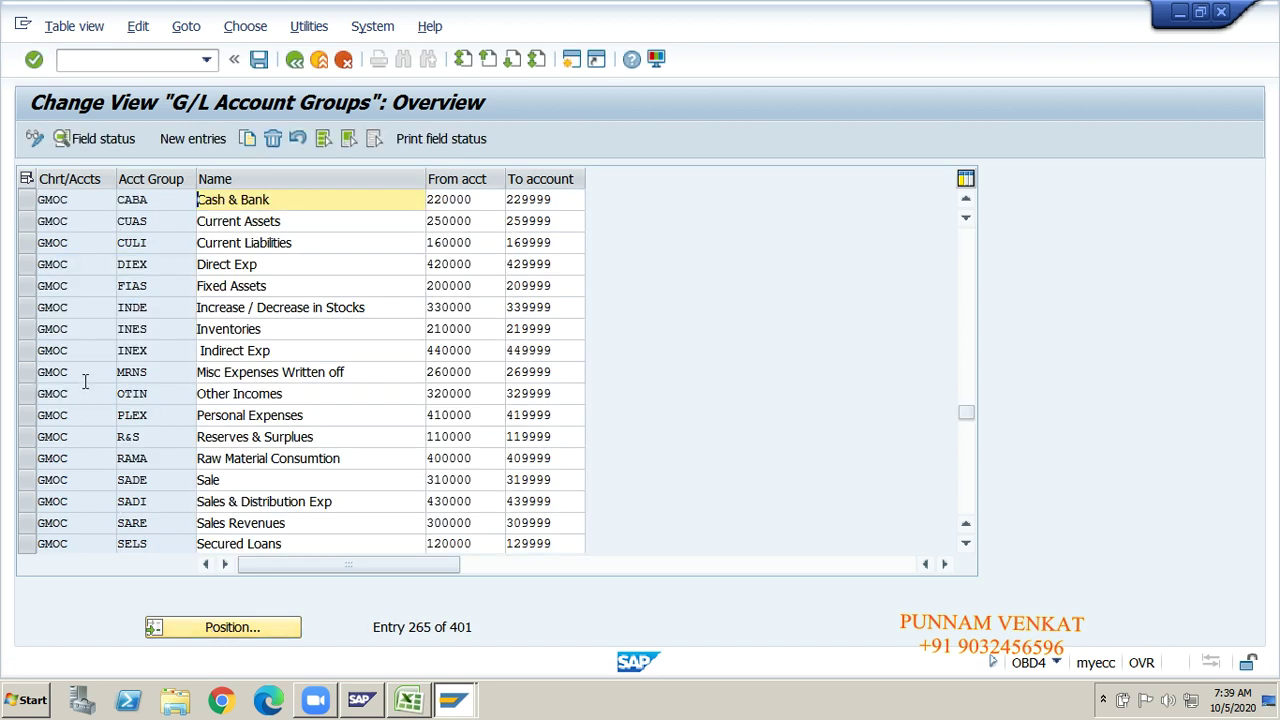
left_click(29, 228)
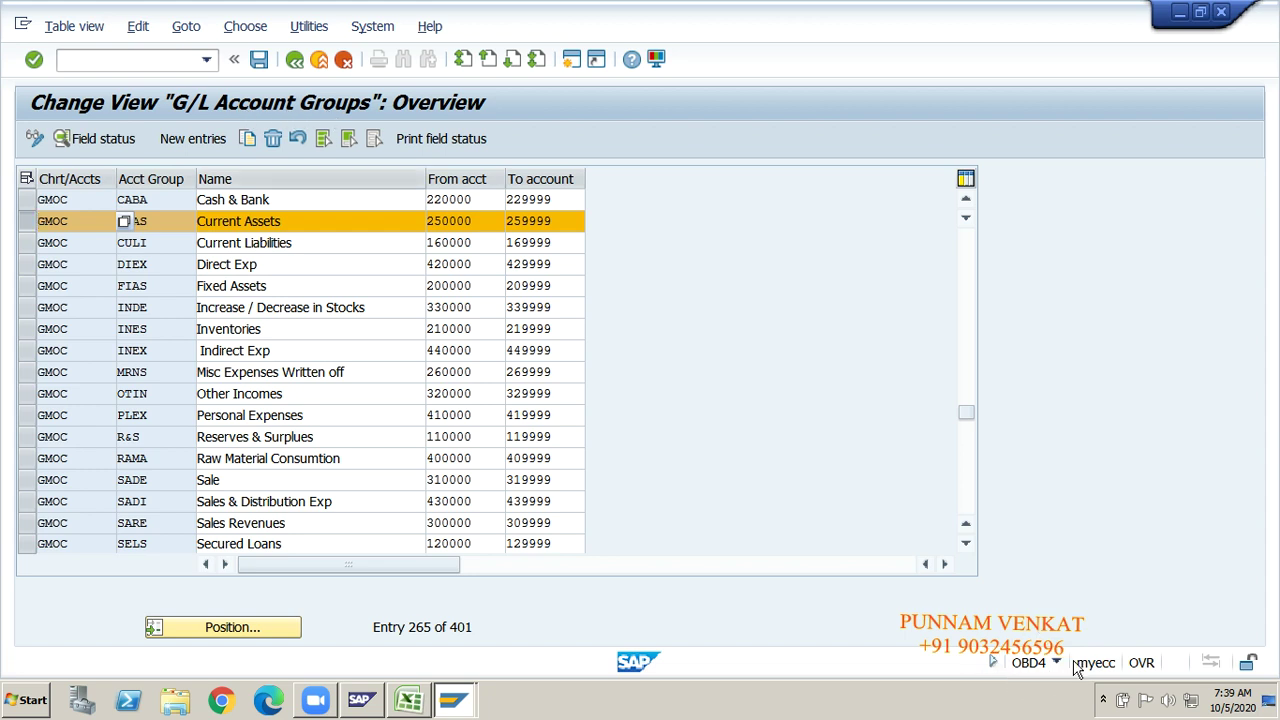
left_click(144, 62)
type("/n")
key("Return")
key("alt+Tab")
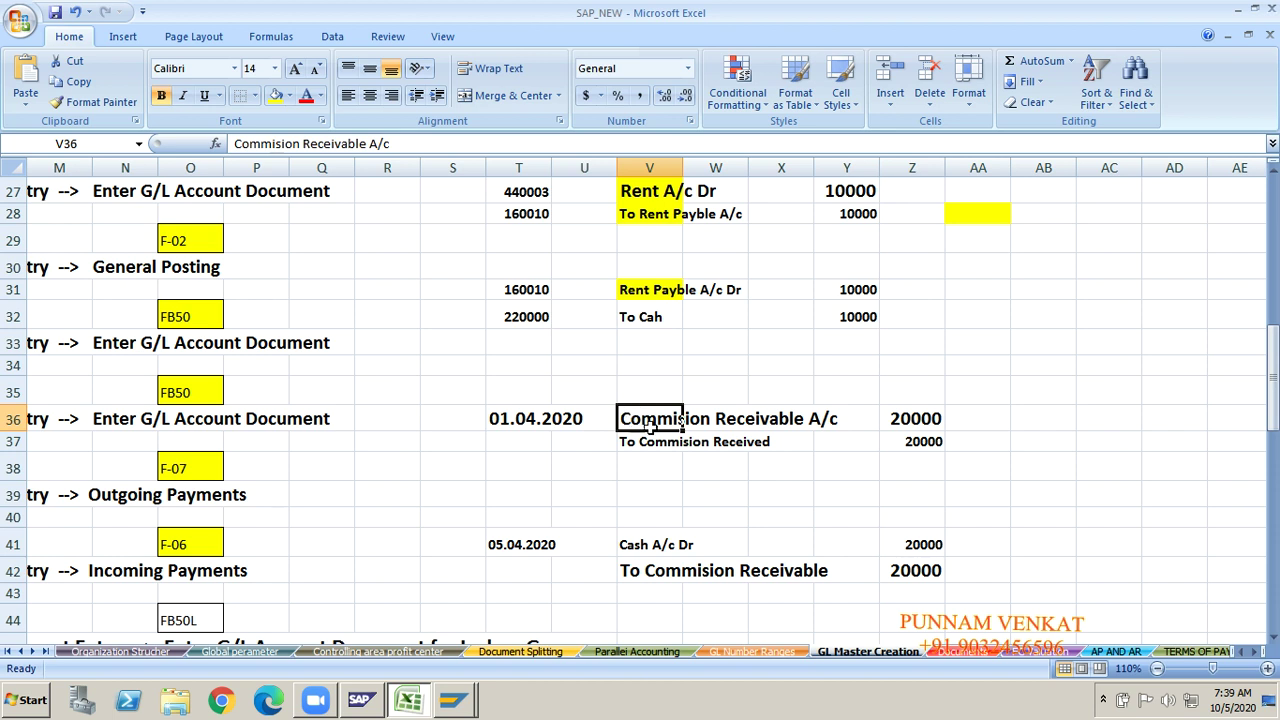
Step: In FS00, replace account 160010 with 250000 and choose Create for company code GM10
key("alt+Tab")
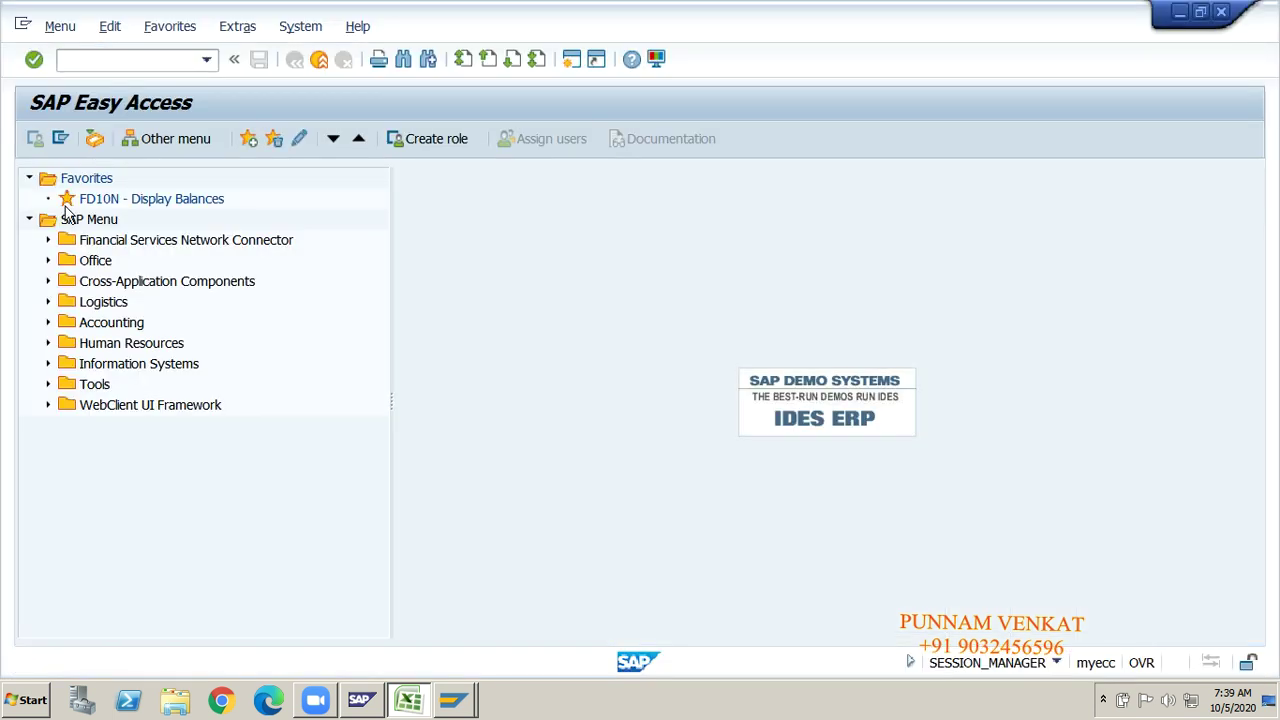
left_click(117, 60)
type("f")
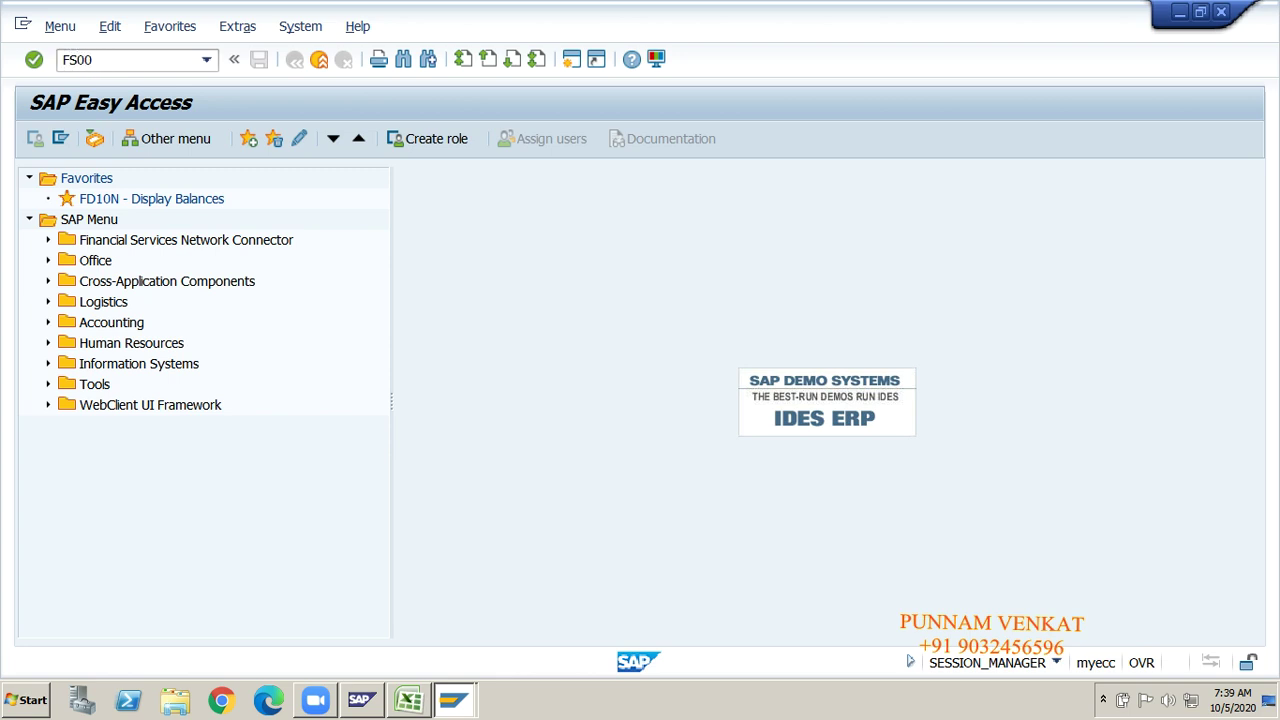
key("Return")
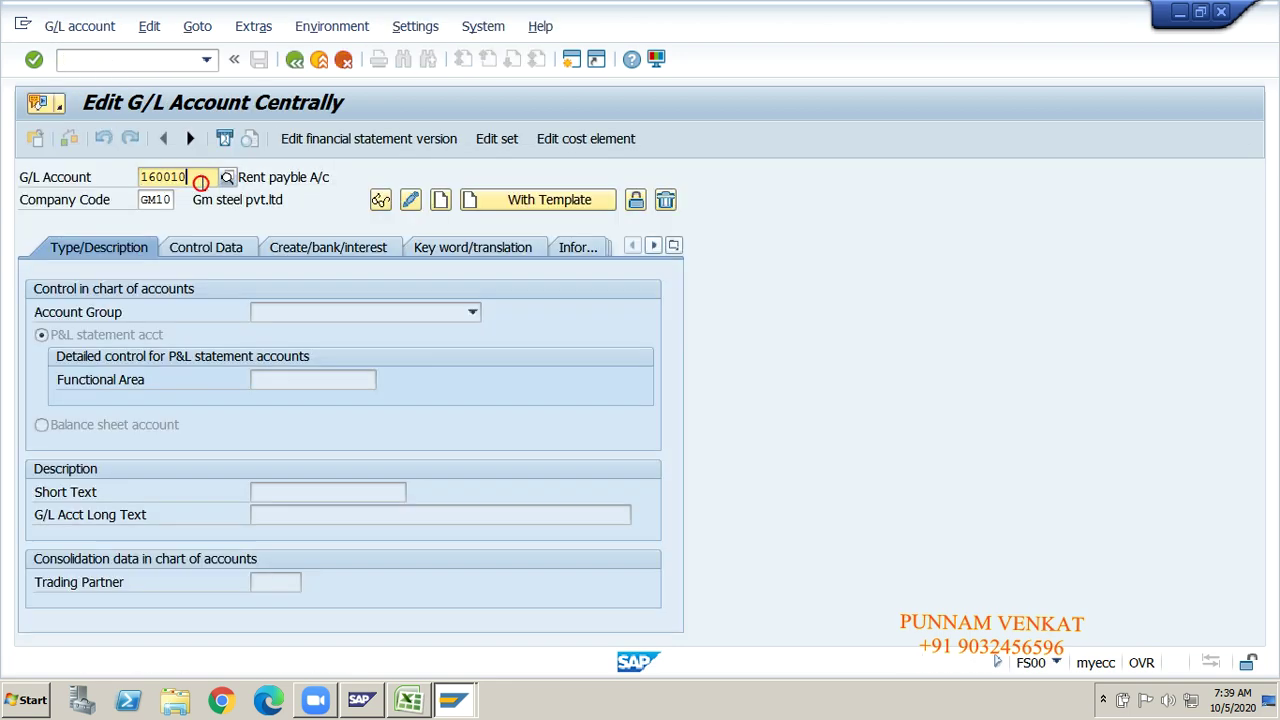
key("Delete")
key("Delete")
key("Delete")
key("Delete")
key("Delete")
key("Delete")
type("250")
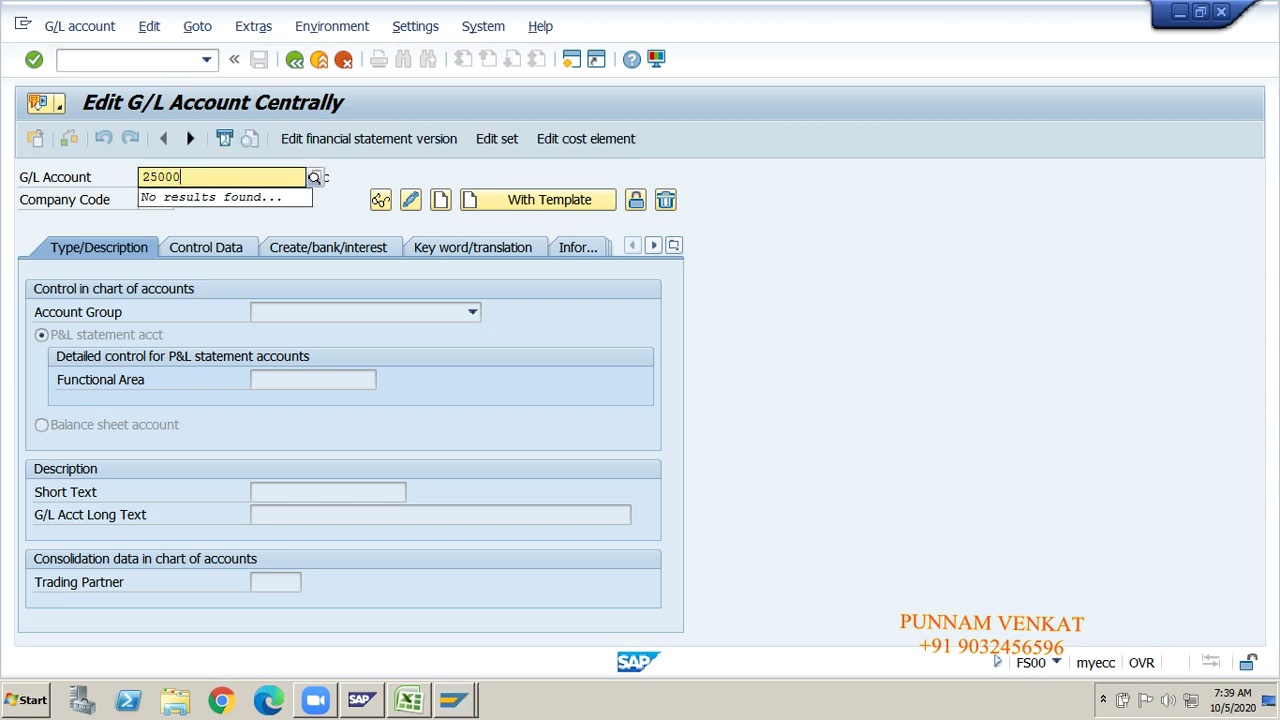
key("Return")
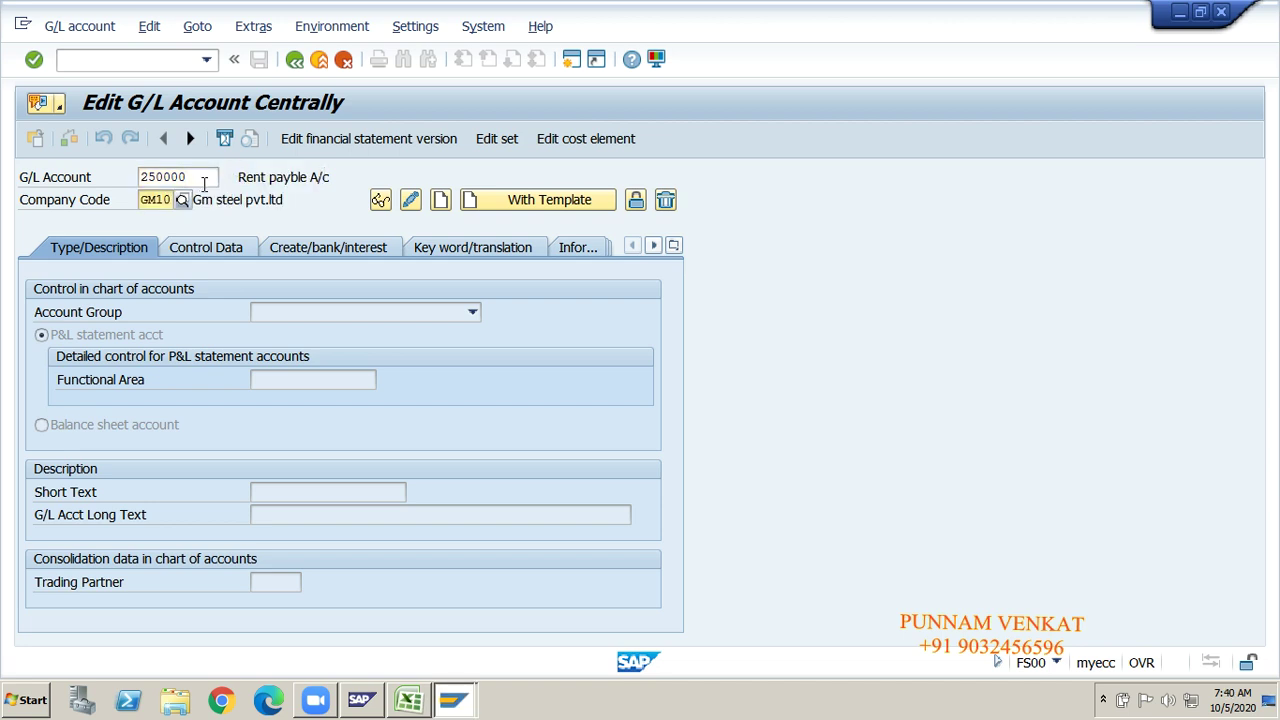
left_click(441, 201)
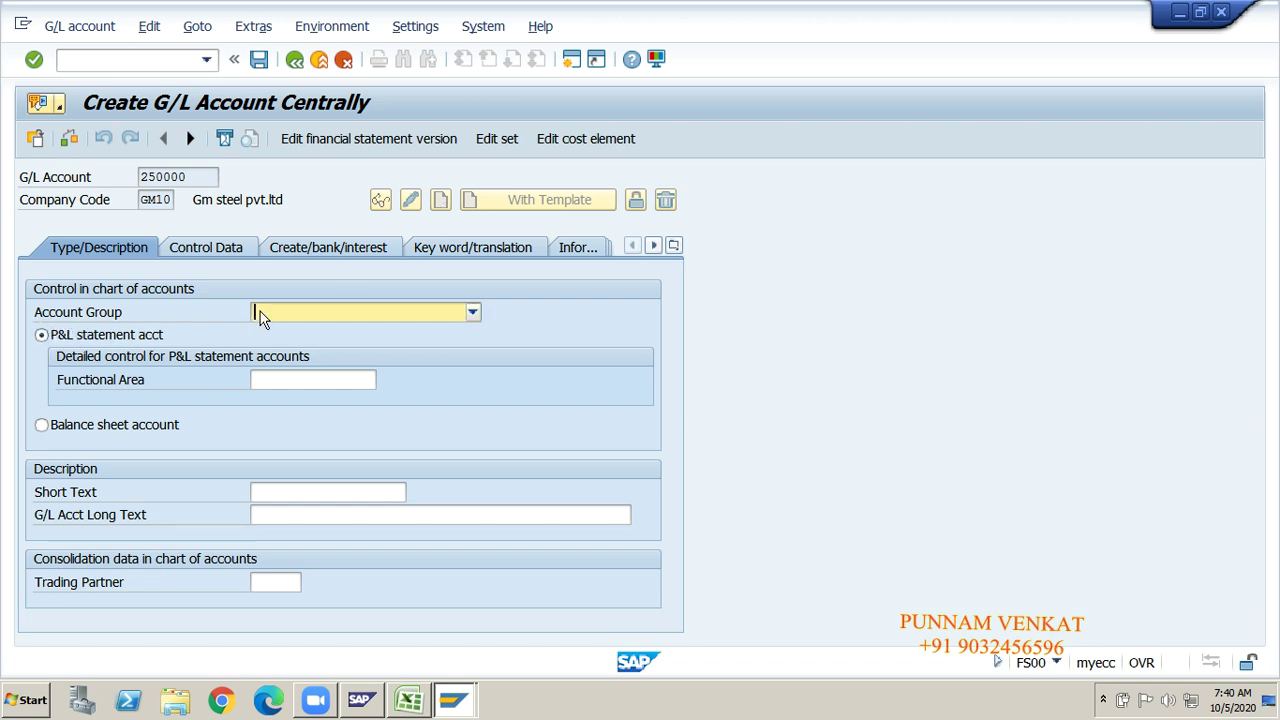
Step: Set account group CUAS Current Assets and make 250000 a balance sheet account
left_click(285, 320)
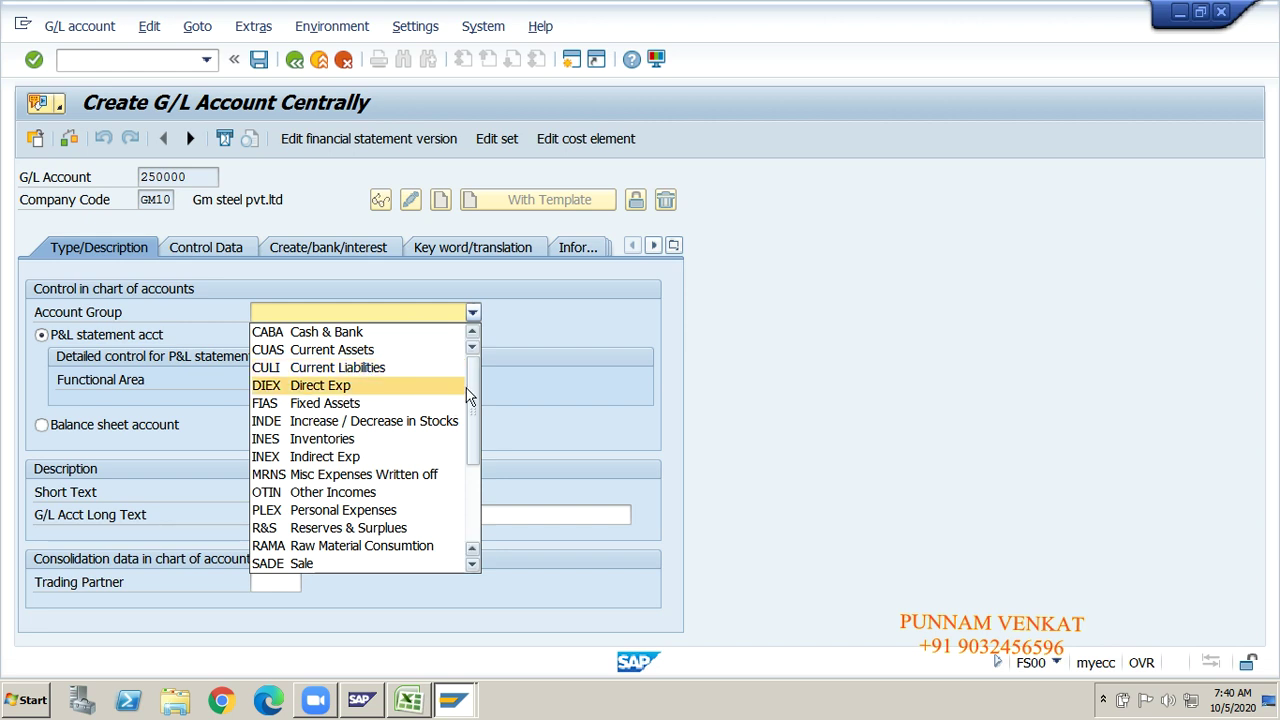
left_click(371, 353)
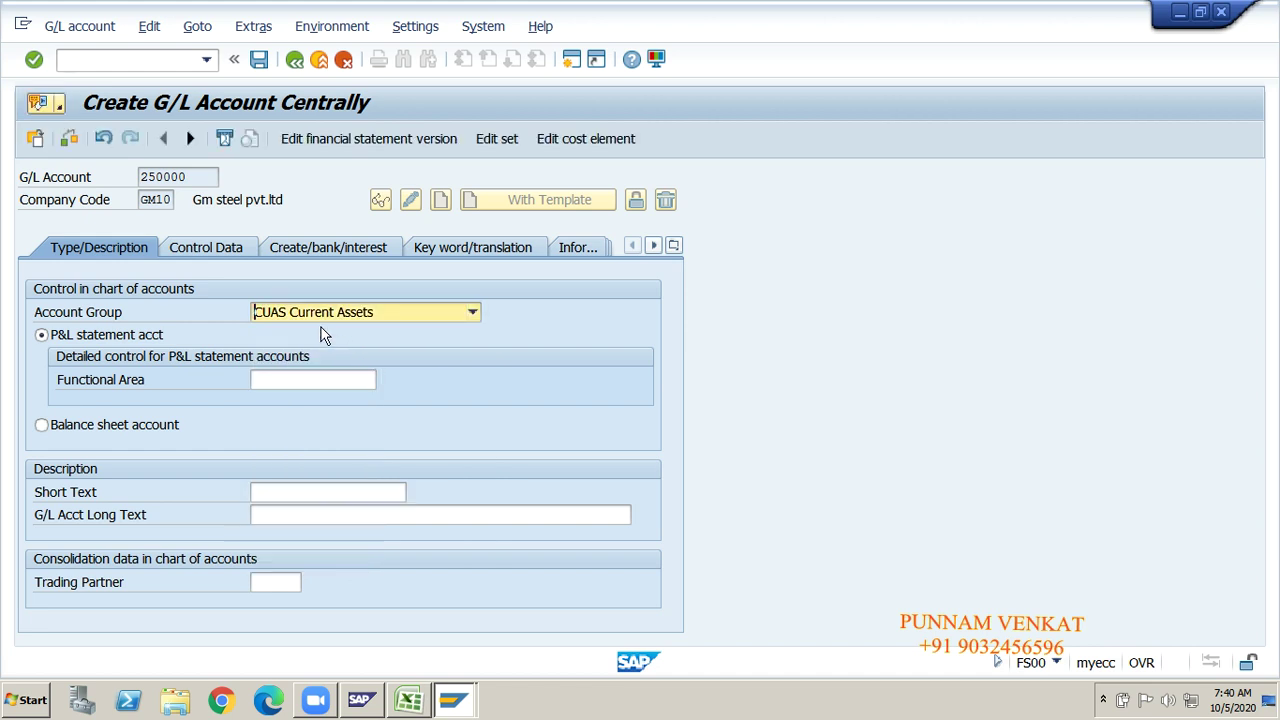
left_click(98, 426)
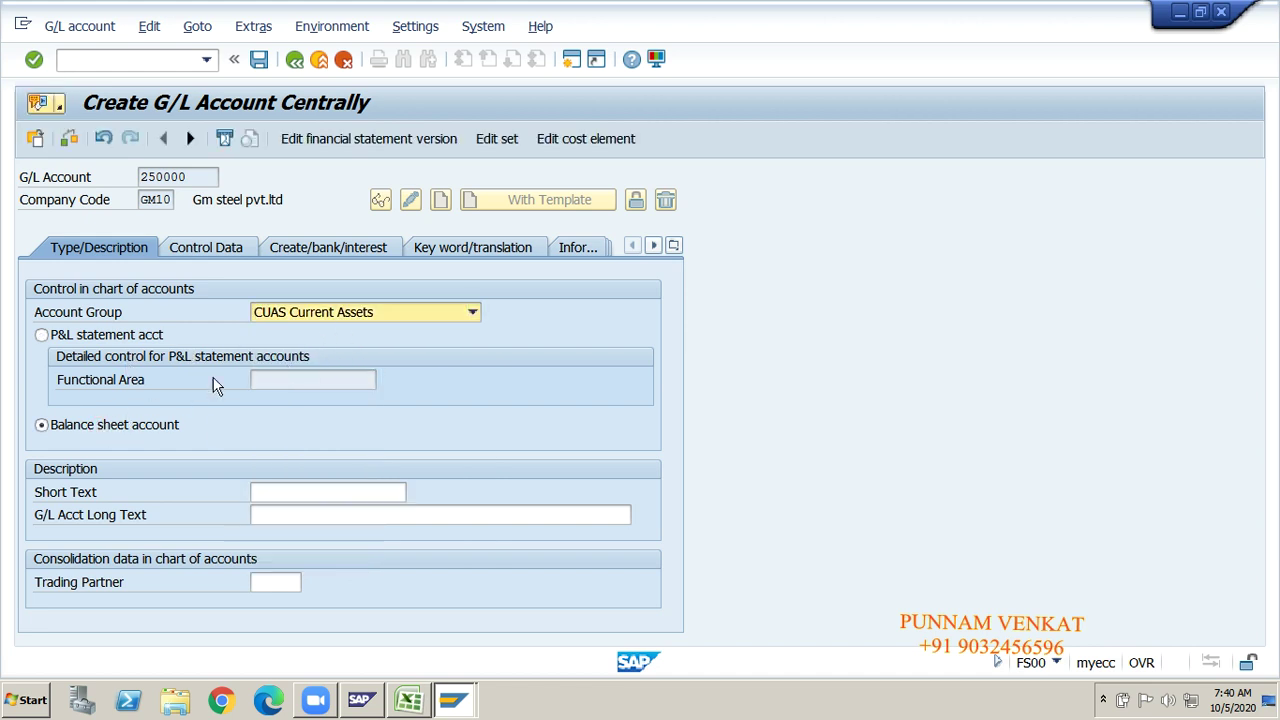
Step: Enter short text 'Comm Receivable A/c' and long text 'Commission Receivable A/c'
left_click(322, 492)
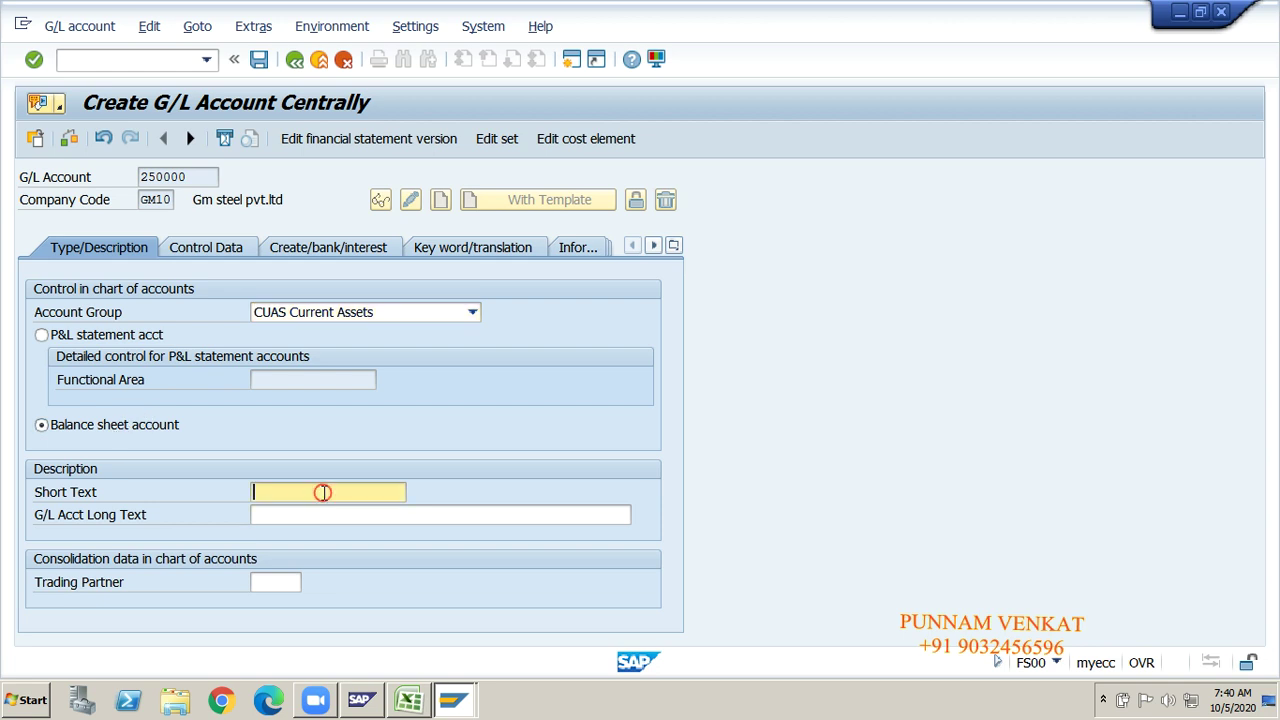
type("Comm R")
left_click(353, 507)
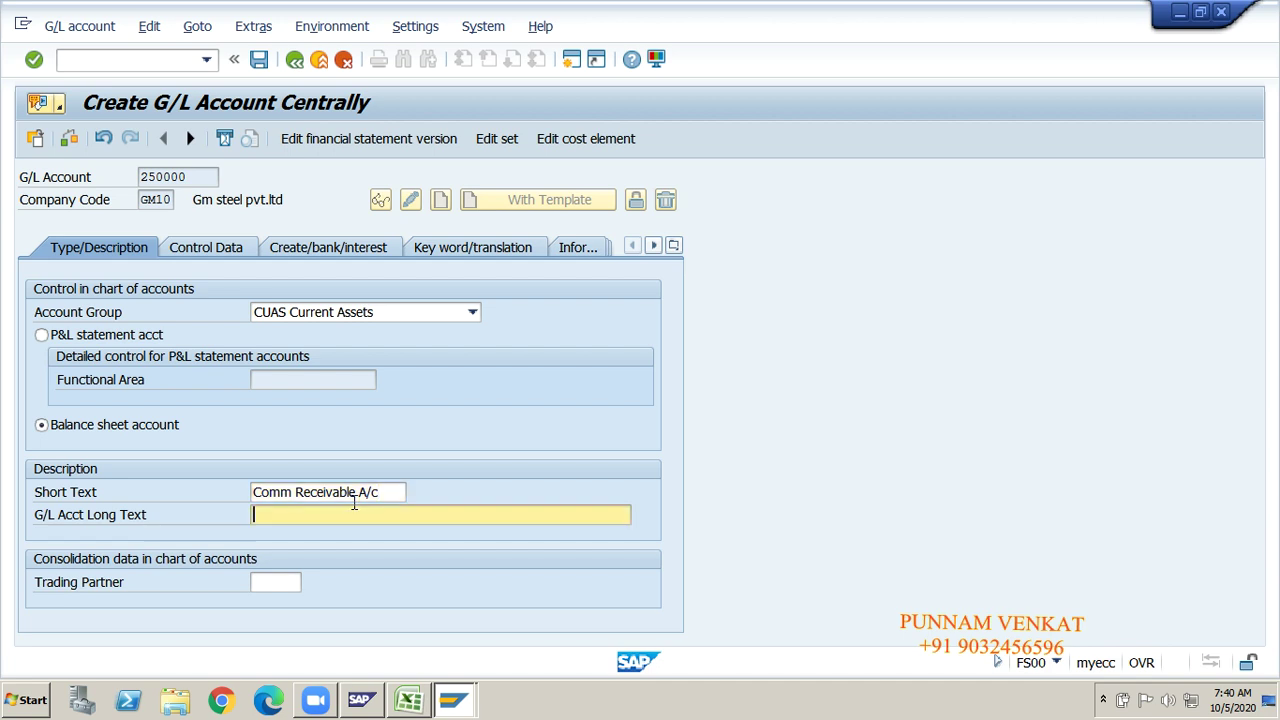
type("Commission ")
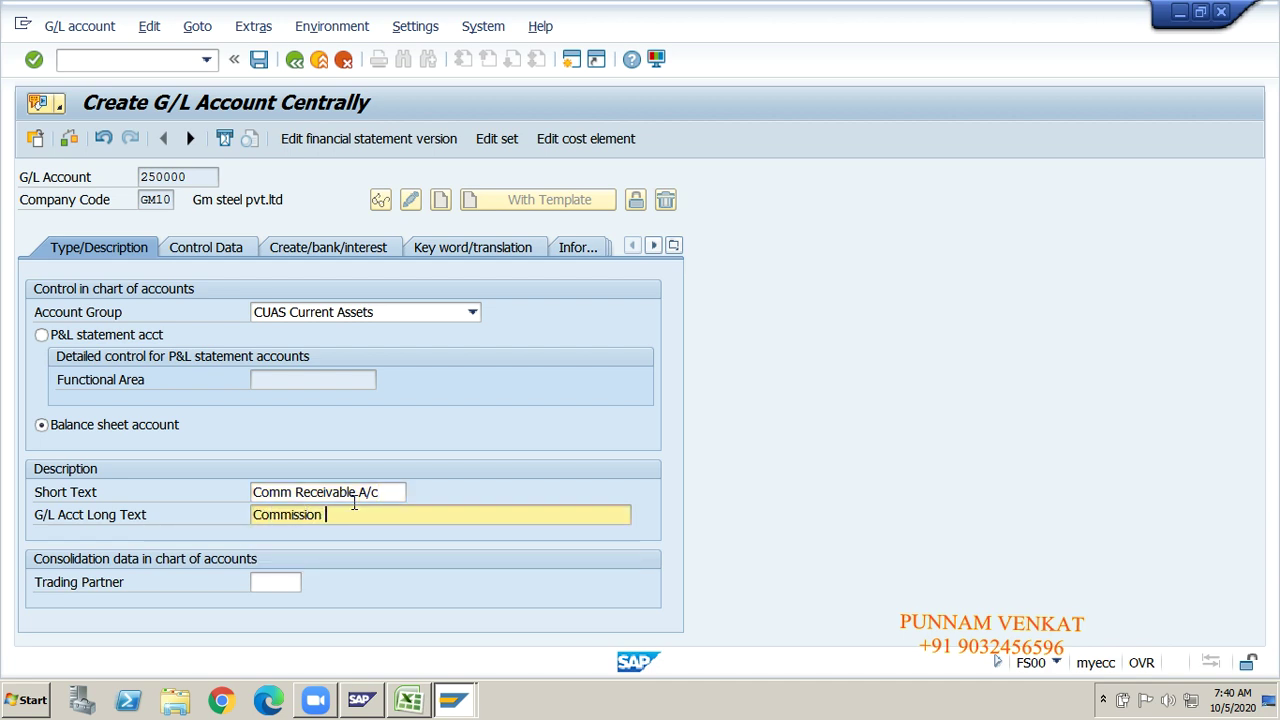
type("Receivable A/c")
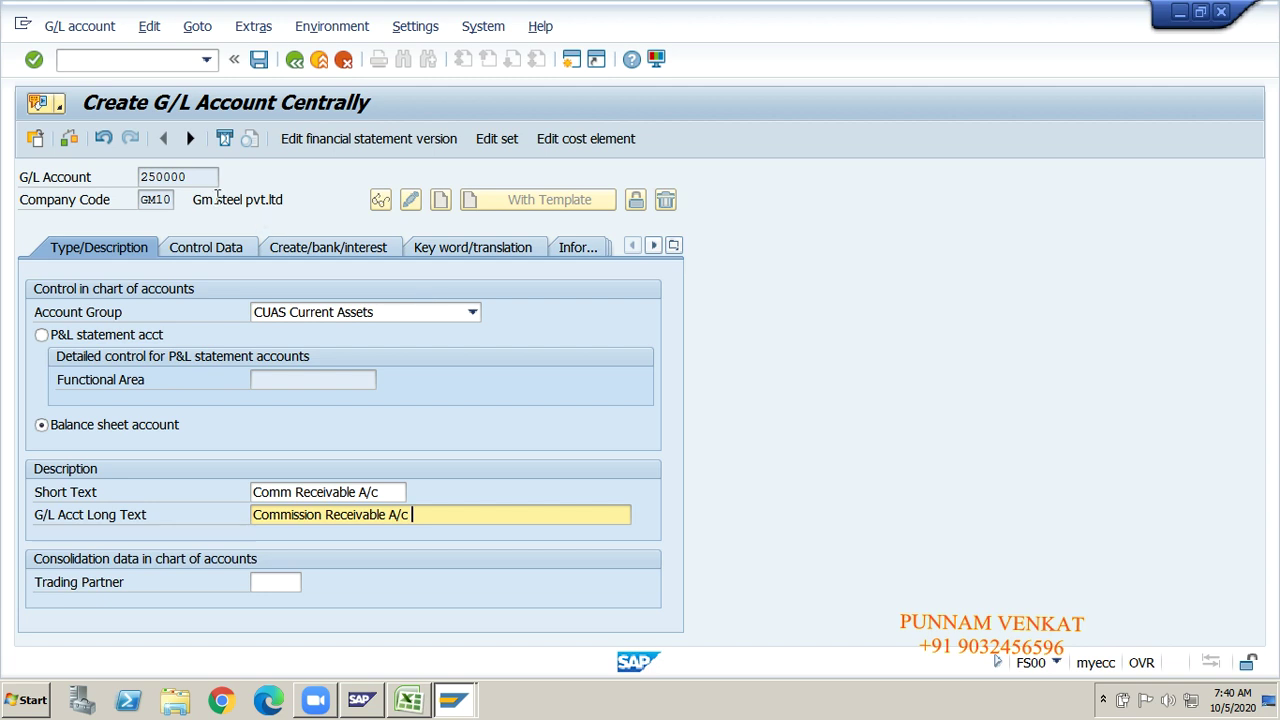
left_click(150, 177)
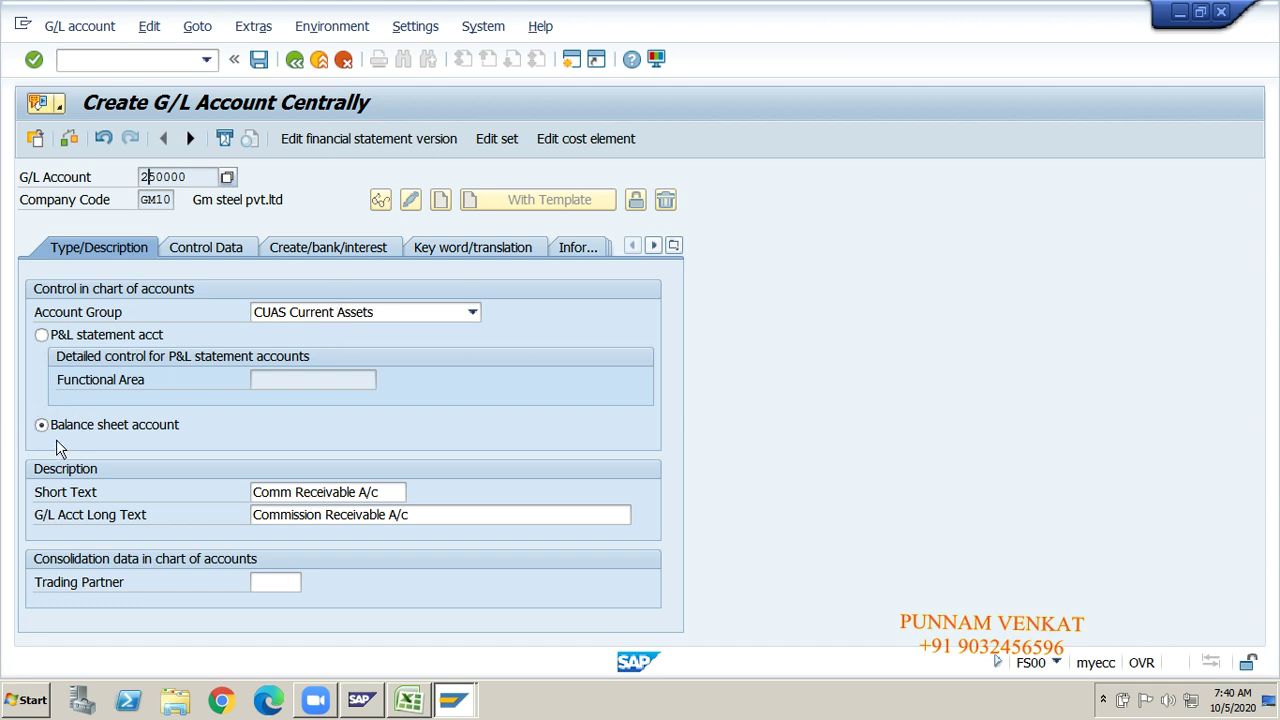
left_click(279, 493)
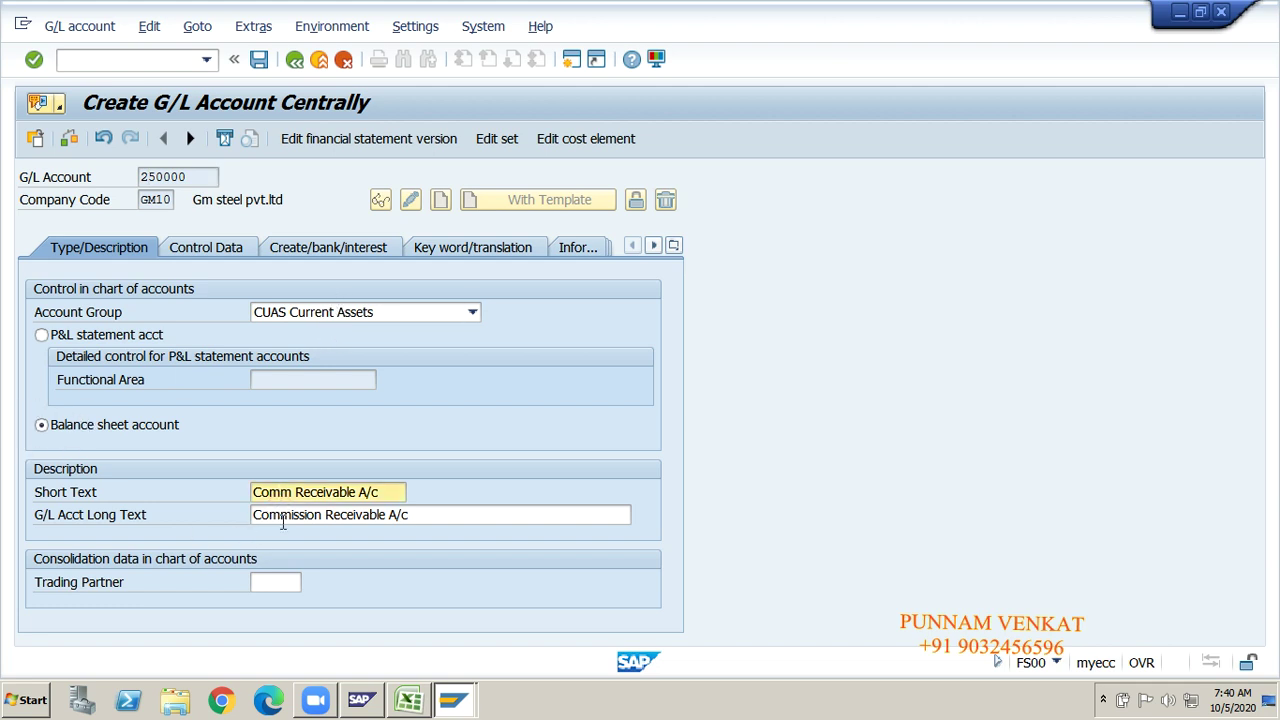
left_click(285, 517)
key("Up")
left_click(285, 517)
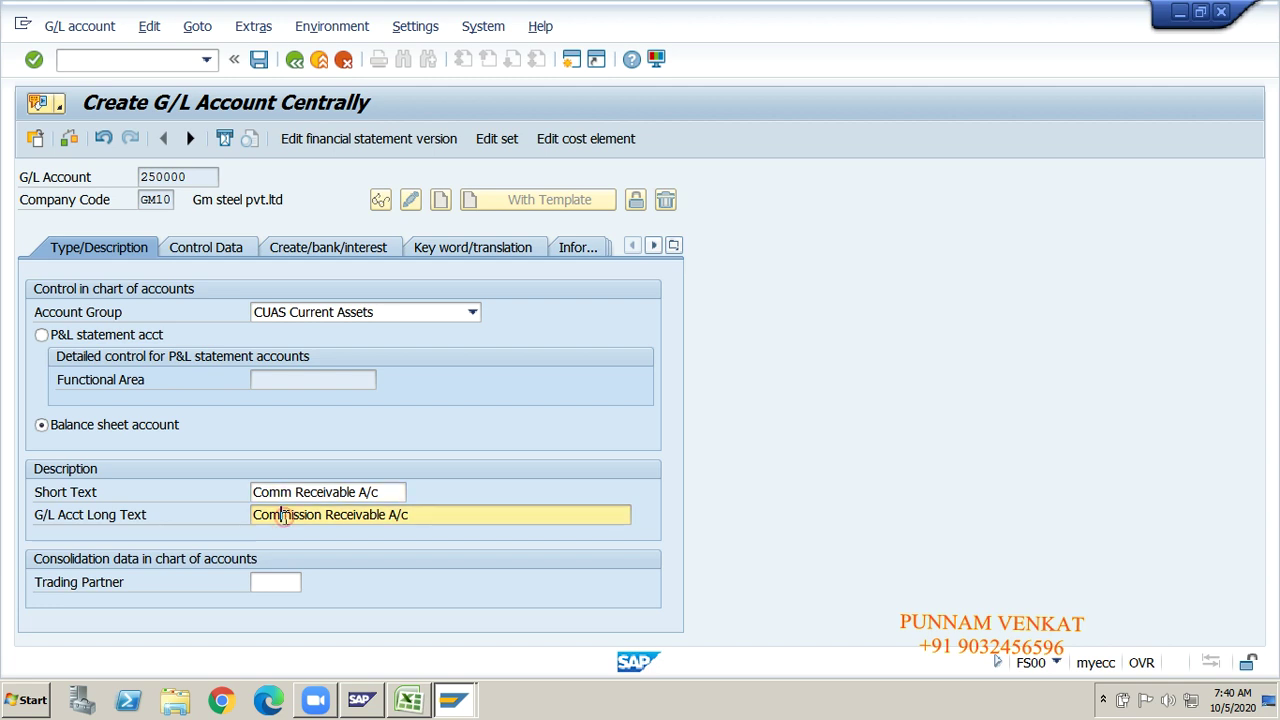
Step: Enable open item management and line item display for 250000, with sort key 001
left_click(199, 250)
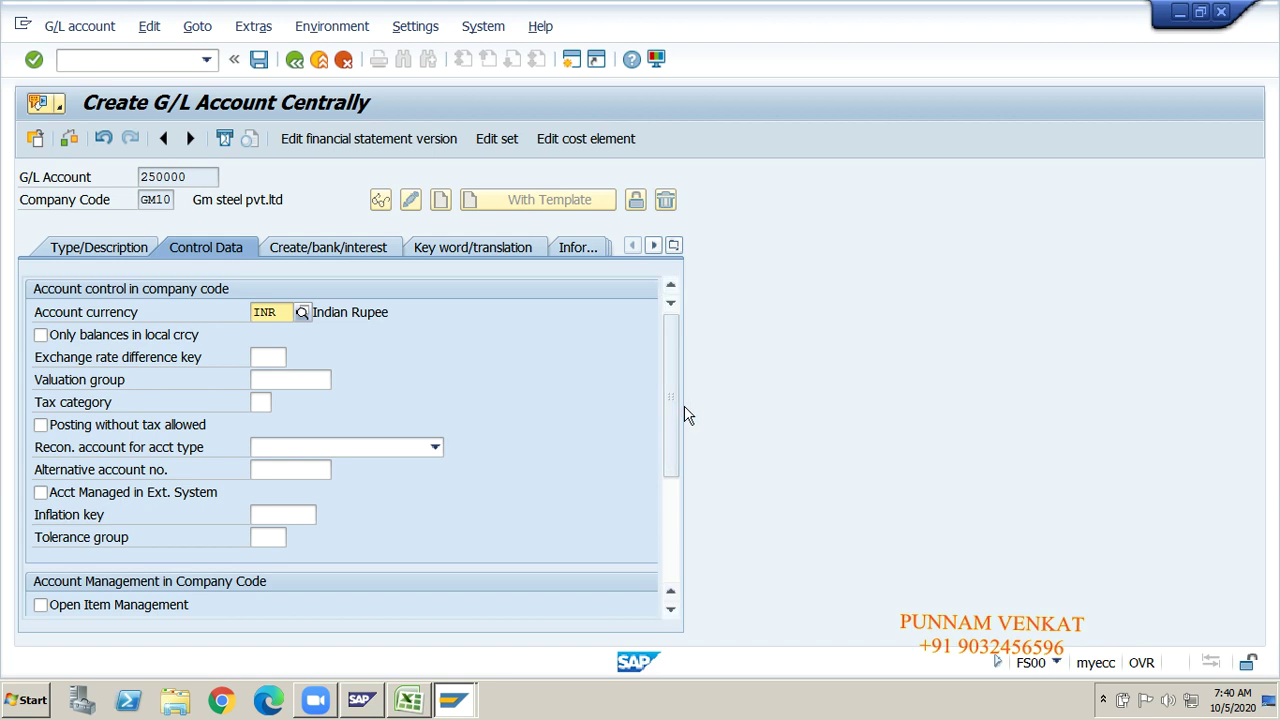
left_click_drag(677, 409, 676, 474)
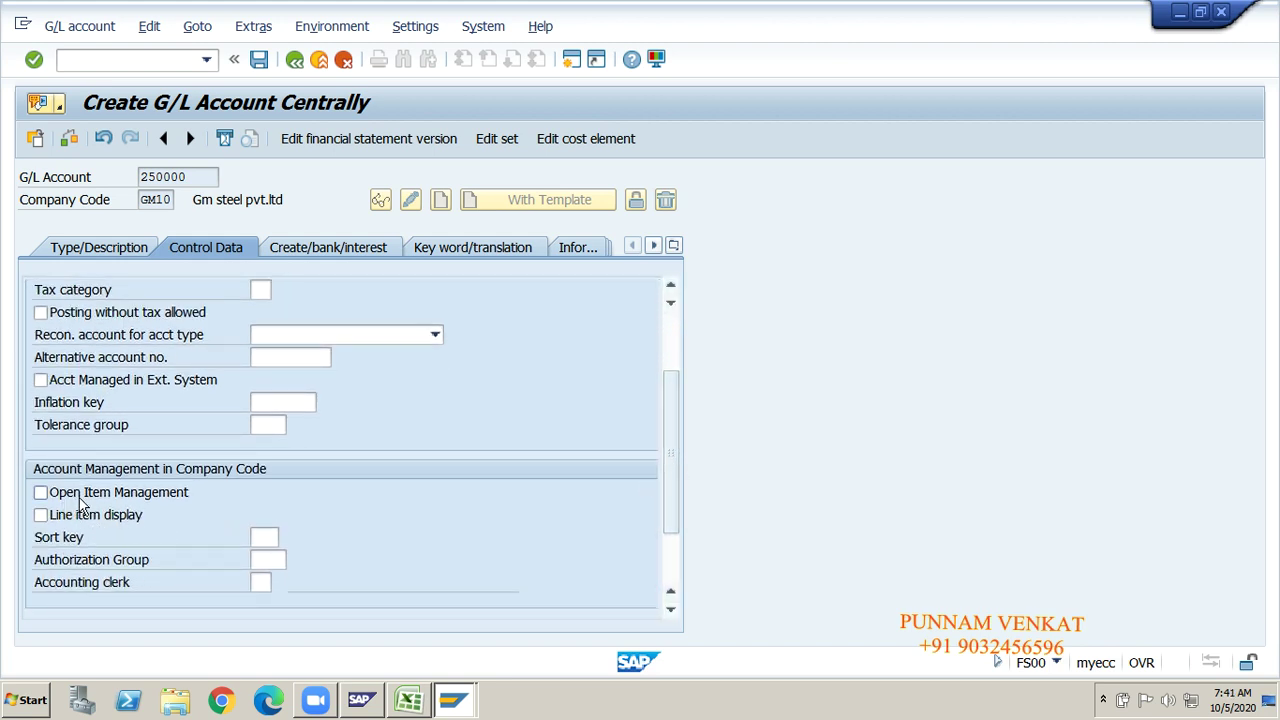
left_click(80, 492)
left_click(40, 515)
left_click(261, 538)
type("001")
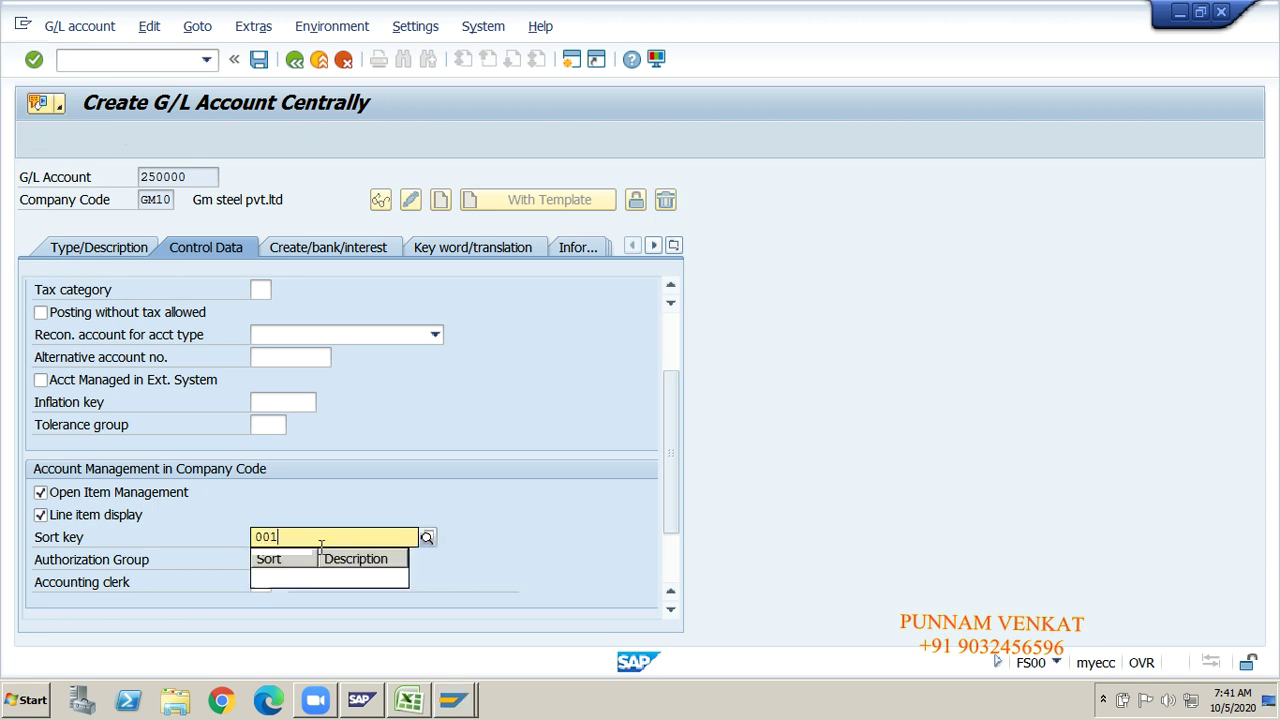
left_click(322, 577)
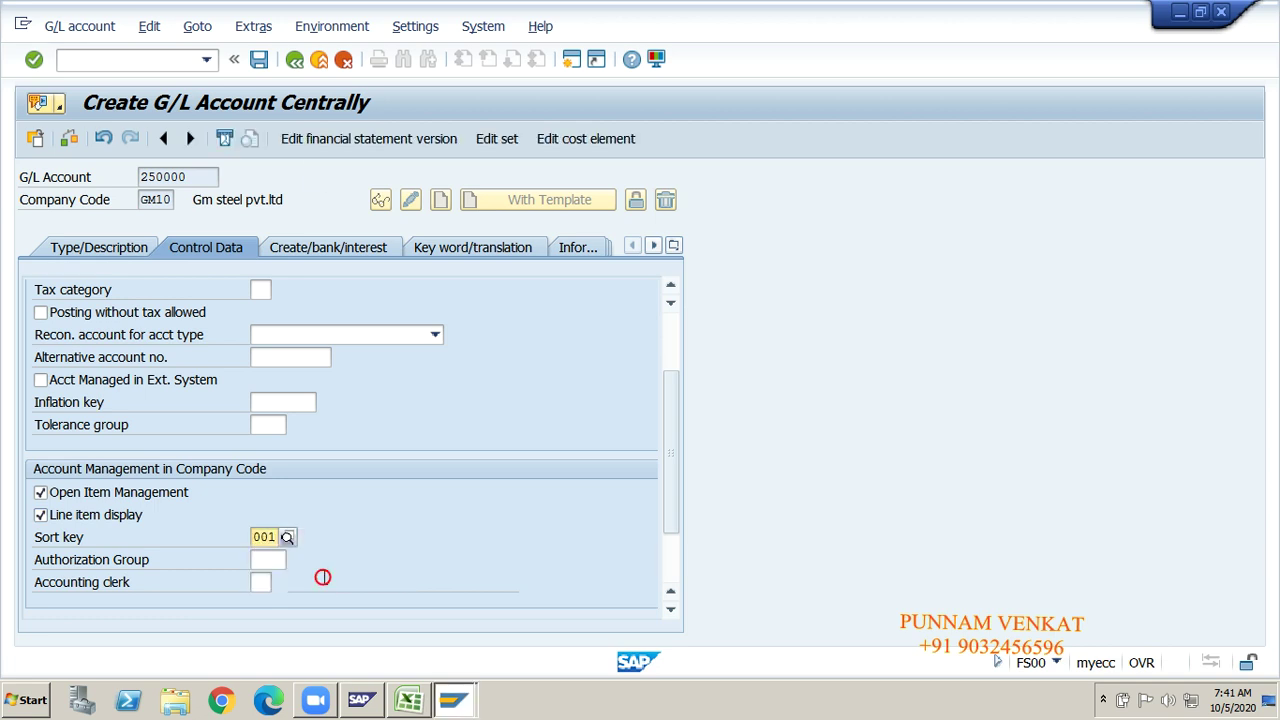
Step: Set field status group G001 and save account 250000
left_click(314, 254)
type("g001")
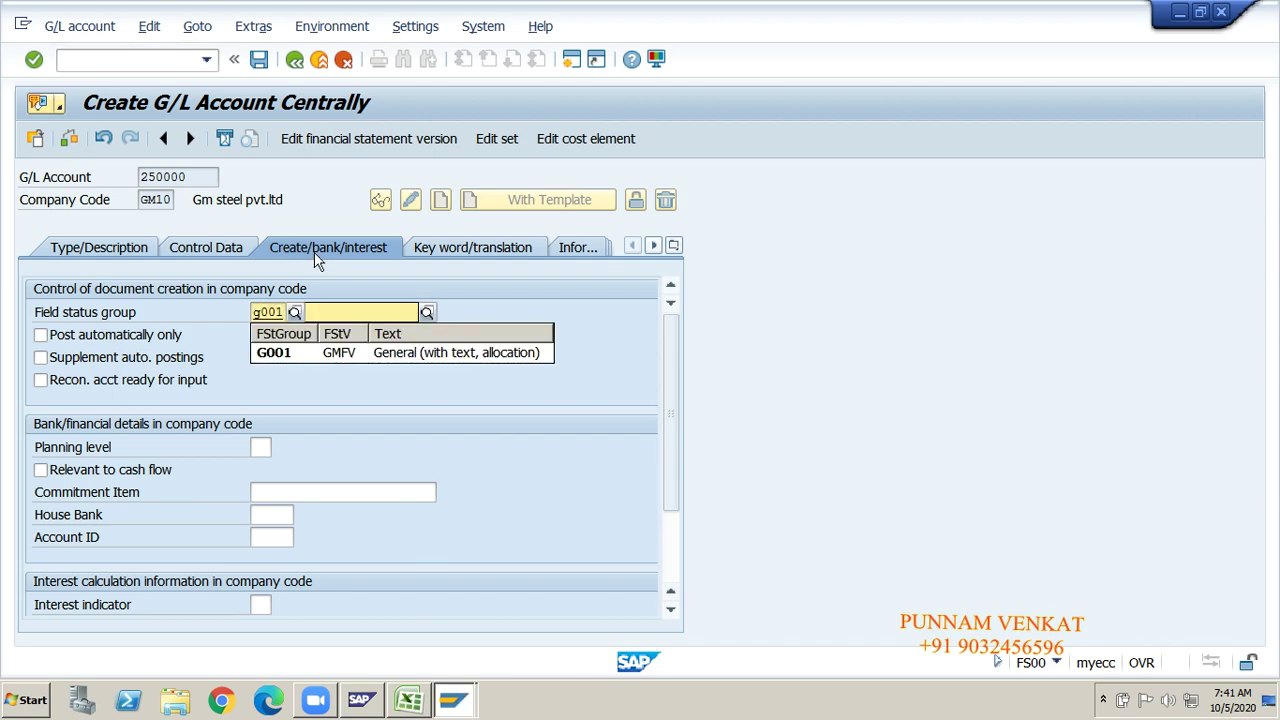
key("Return")
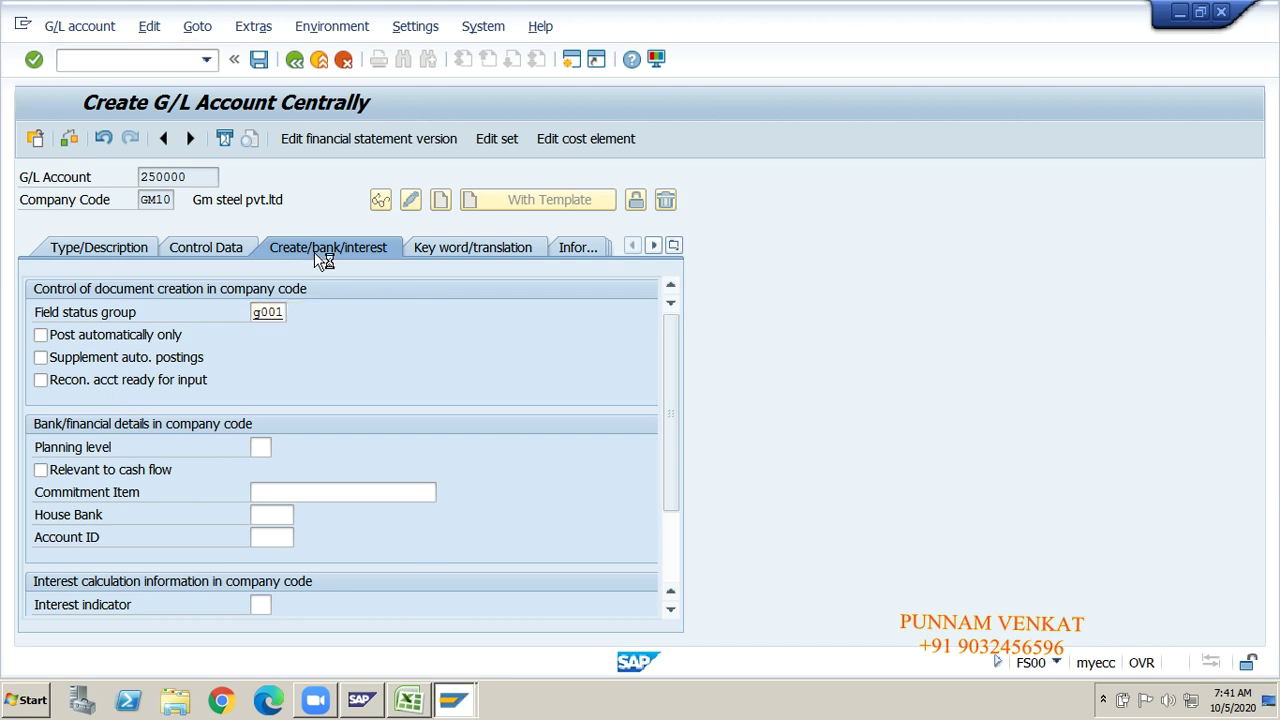
left_click(259, 60)
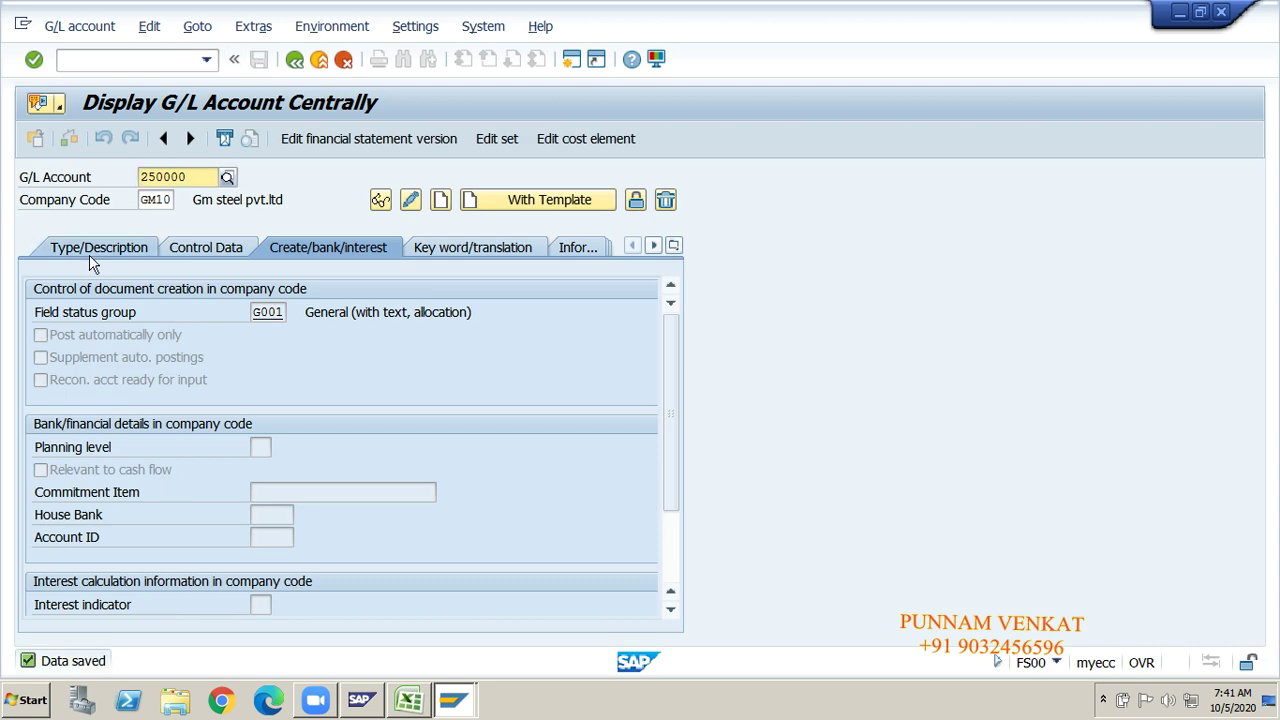
Step: Fill the Commision Receivable A/c label yellow and enter 250000 in T36
key("alt+Tab")
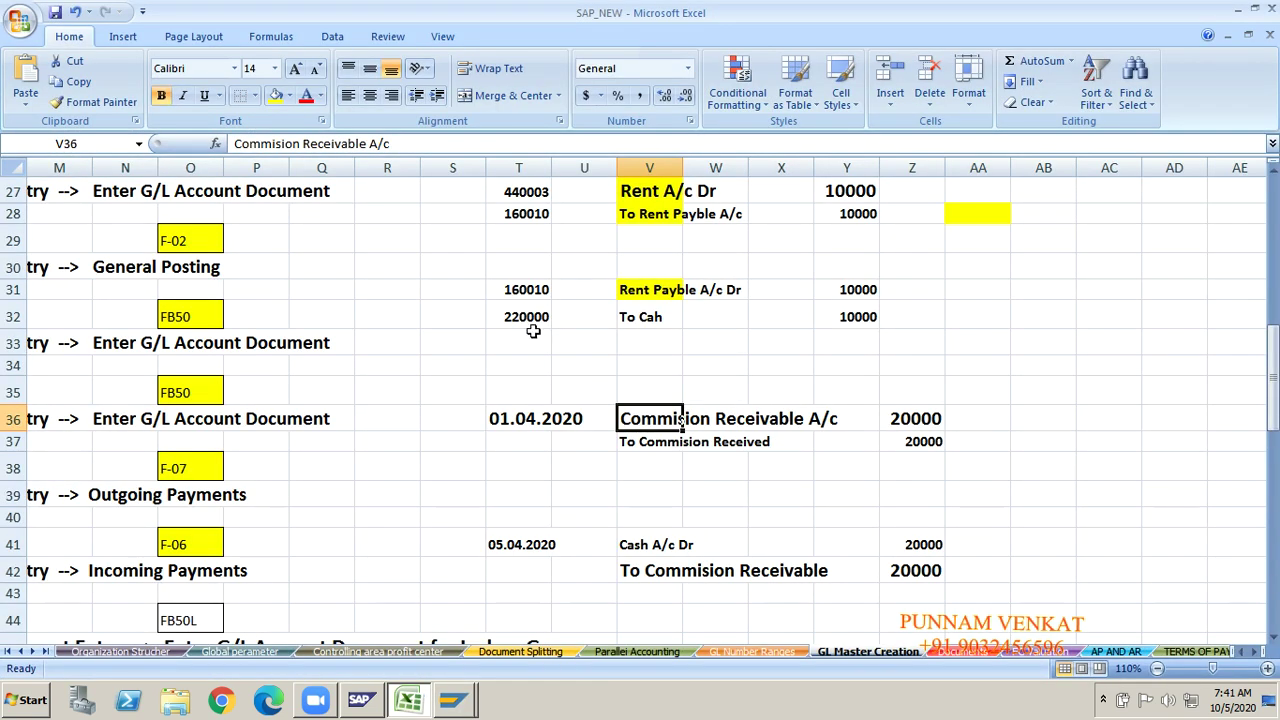
left_click(276, 98)
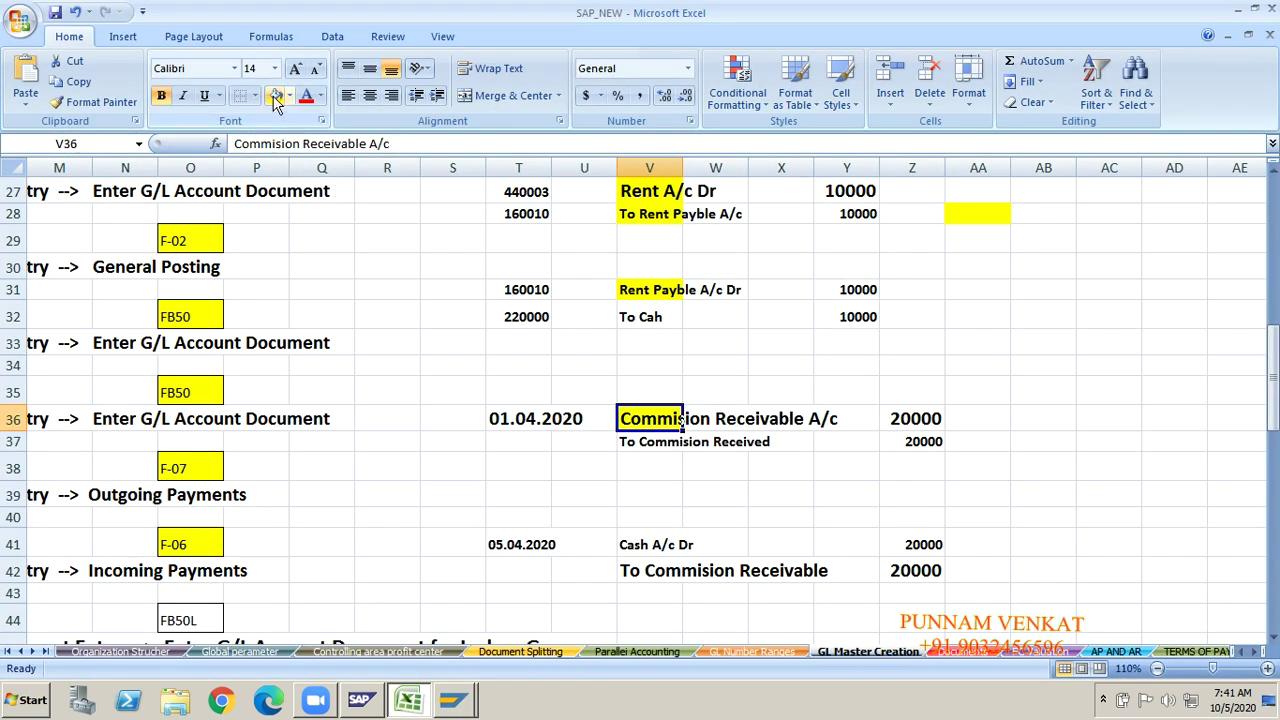
left_click(509, 431)
key("Up")
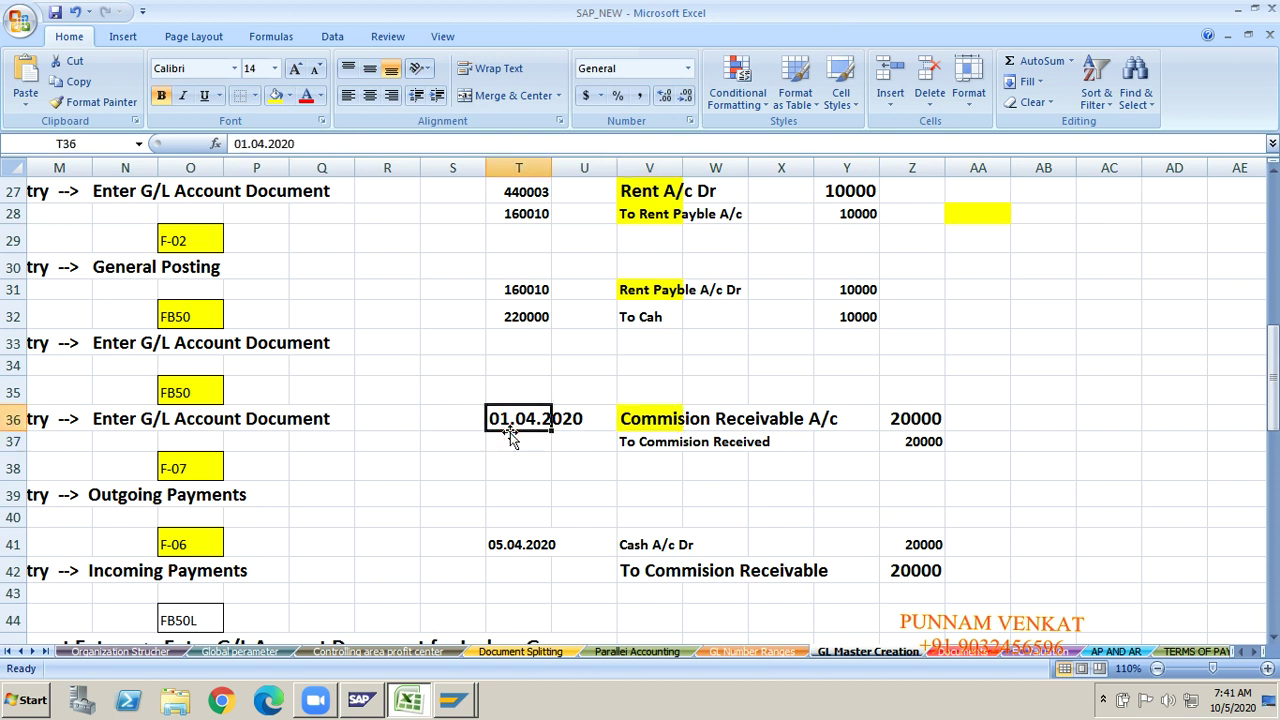
key("Home")
key("Right")
key("Right")
key("Right")
key("Right")
key("Right")
key("Right")
key("Right")
key("Right")
key("Right")
key("Right")
key("Right")
key("Right")
key("Right")
key("Right")
key("Right")
key("Right")
key("Right")
key("Right")
key("Right")
key("Right")
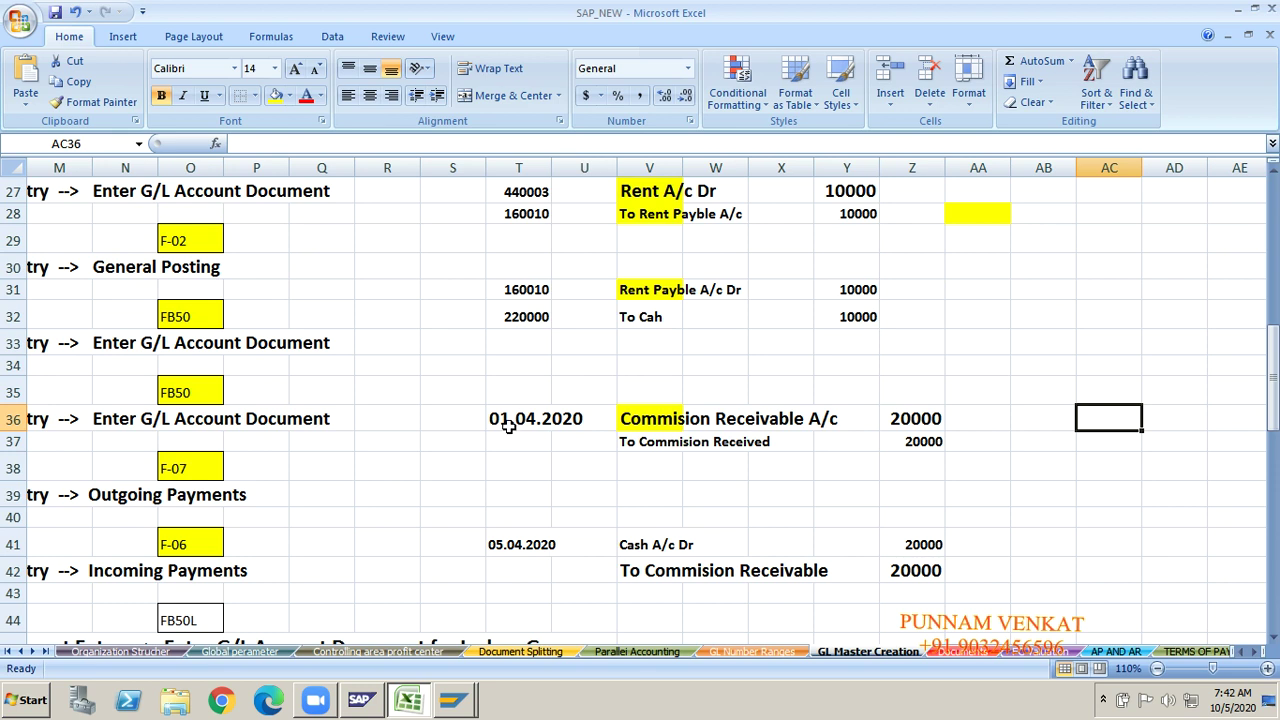
left_click(509, 426)
key("Delete")
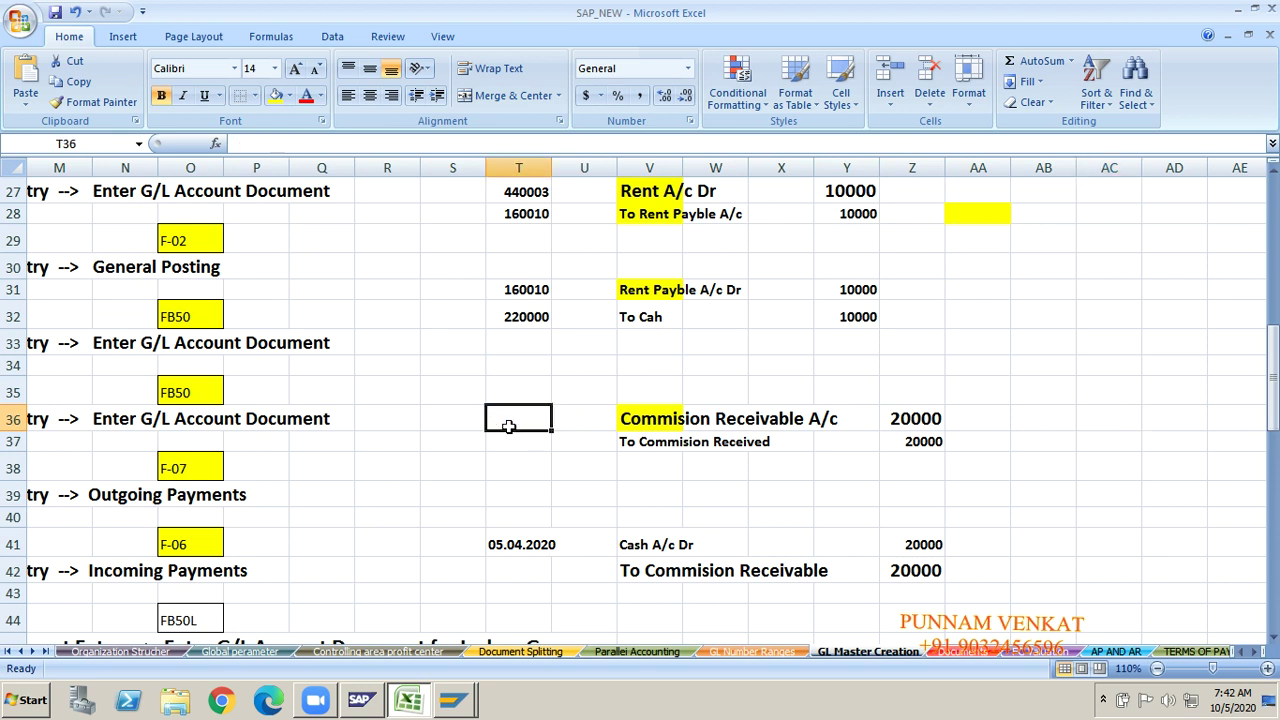
type("2500")
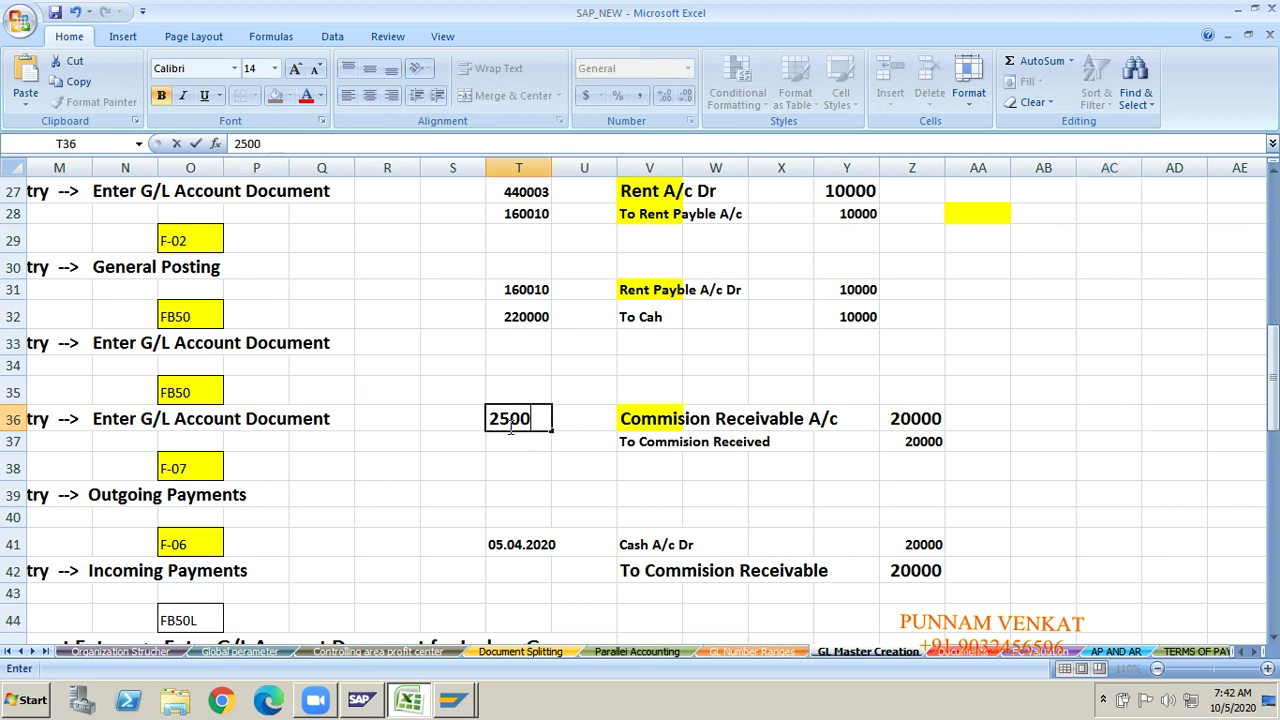
type("00")
key("Return")
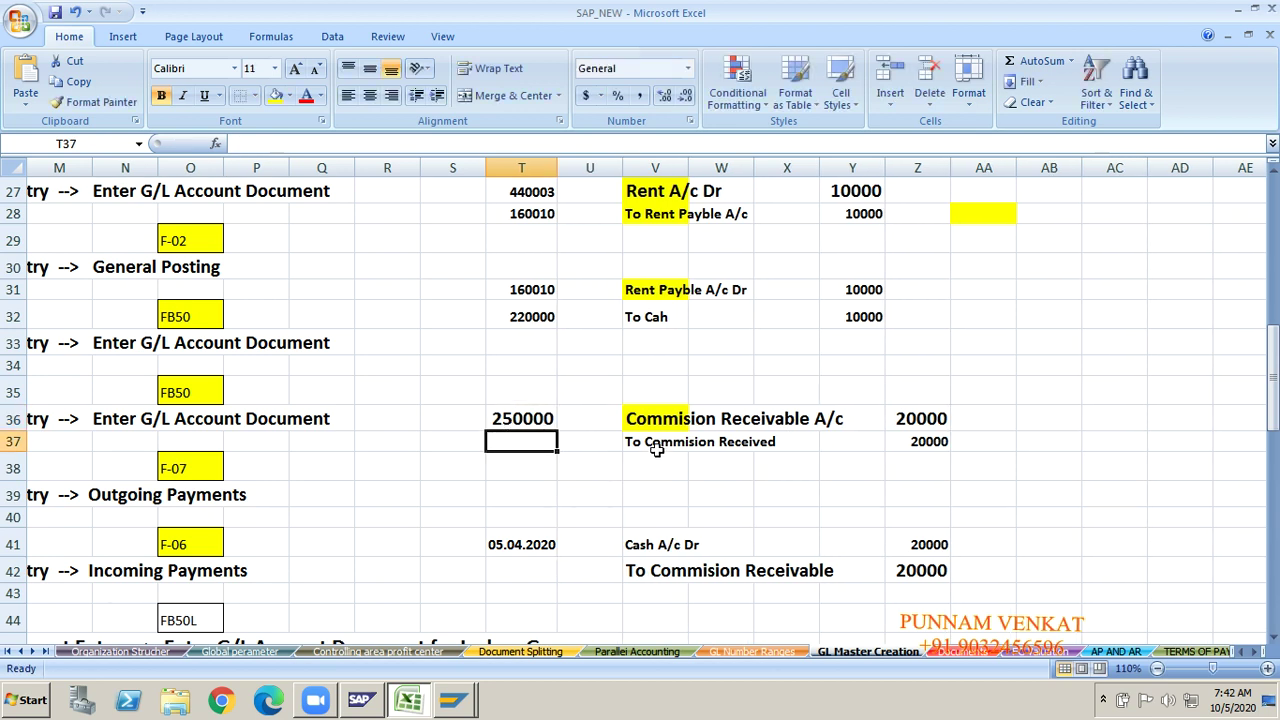
Step: Review the Commision Received entries and the Cash and Salary account cells A9 and A11
left_click(656, 449)
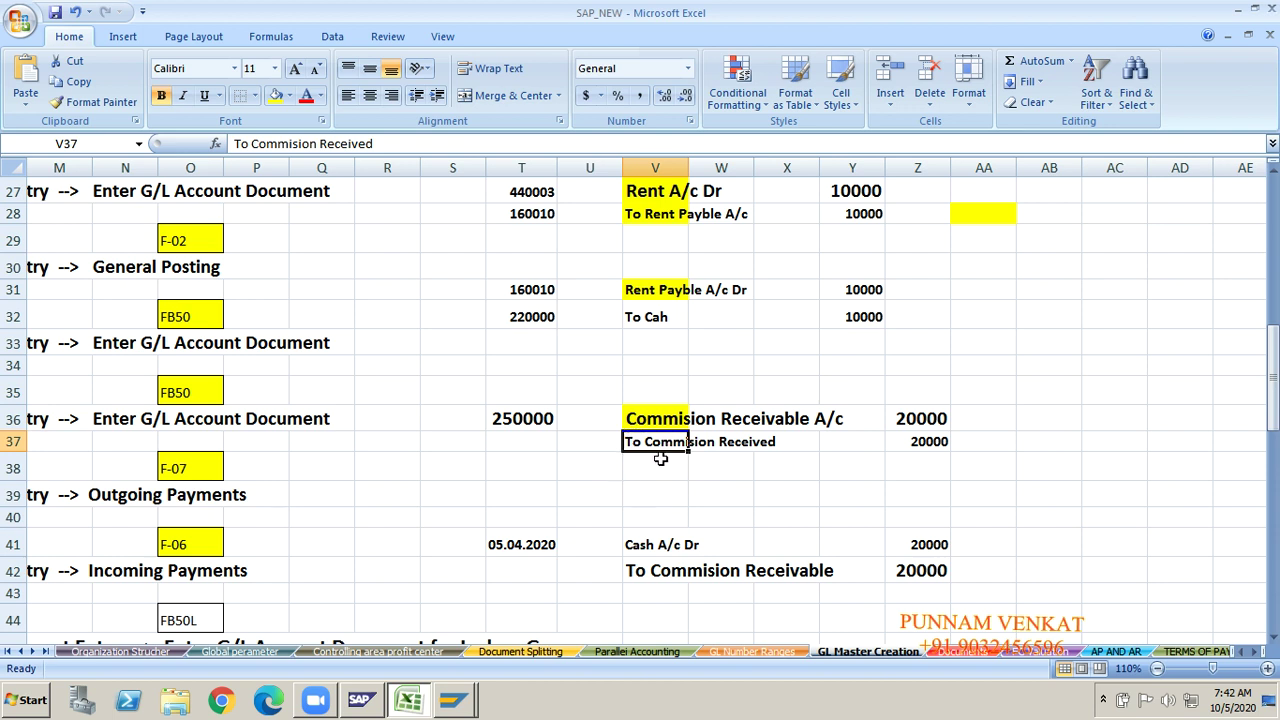
left_click(662, 418)
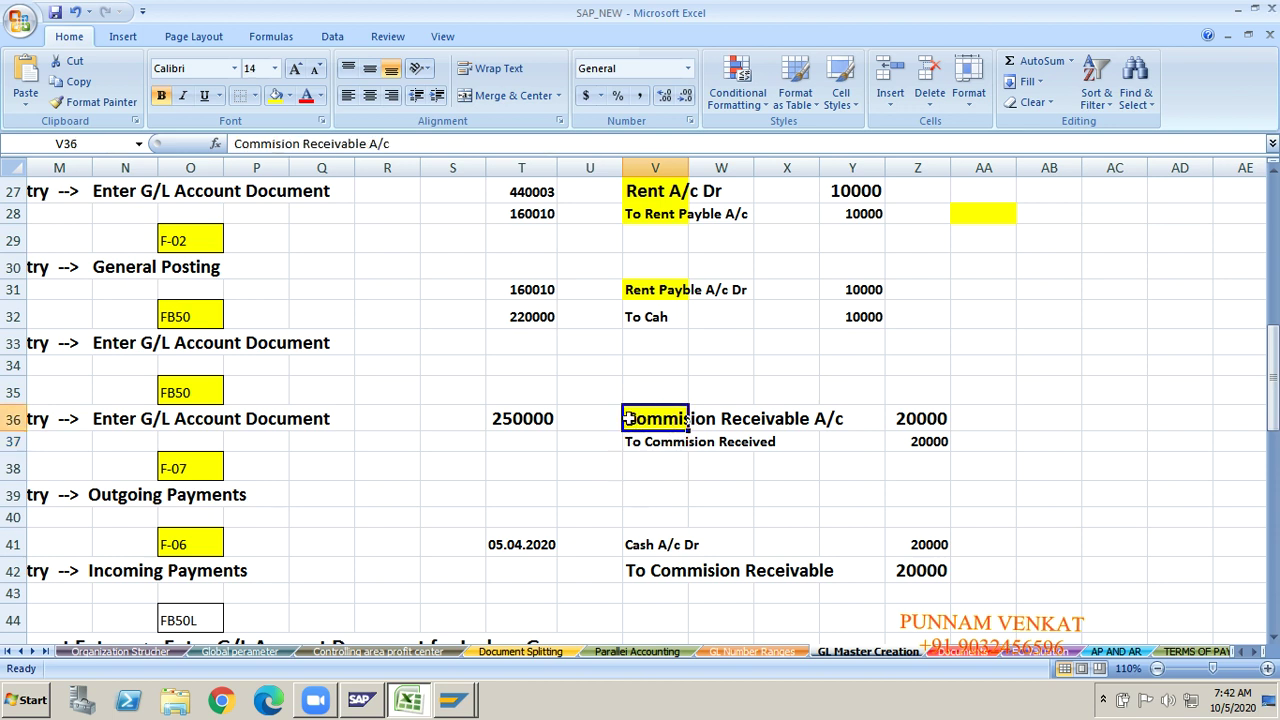
left_click(651, 445)
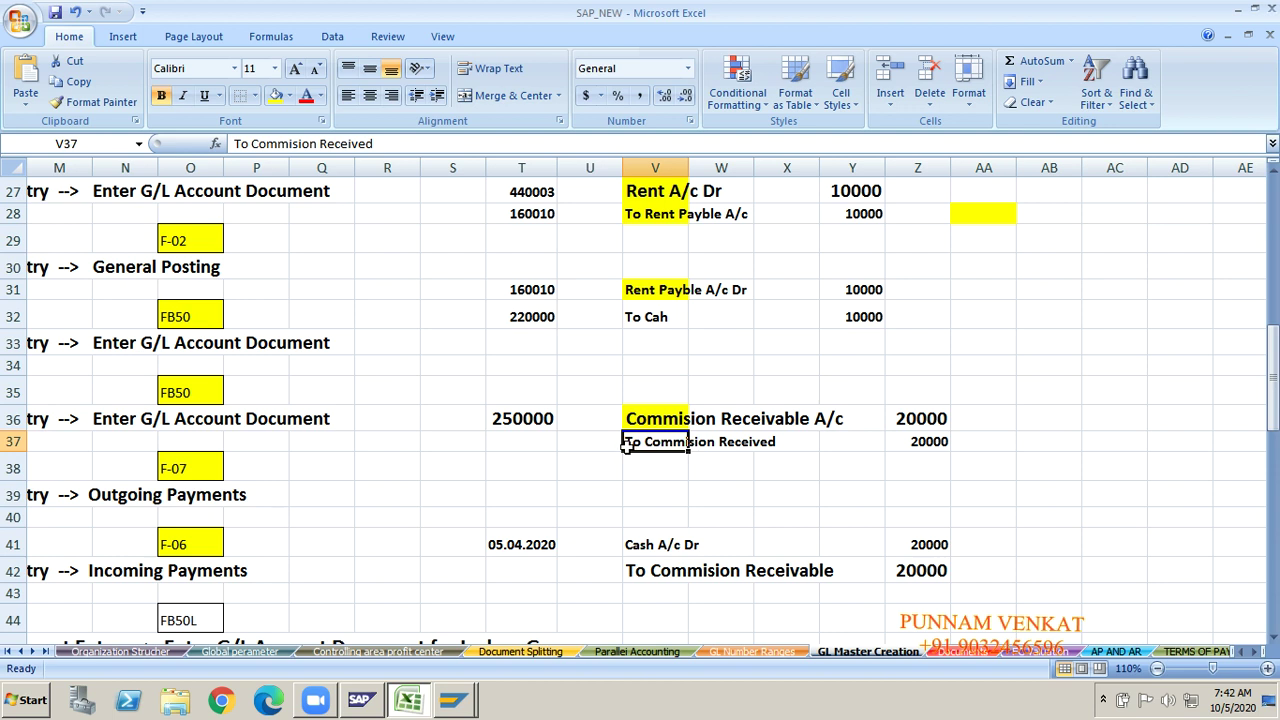
left_click(488, 470)
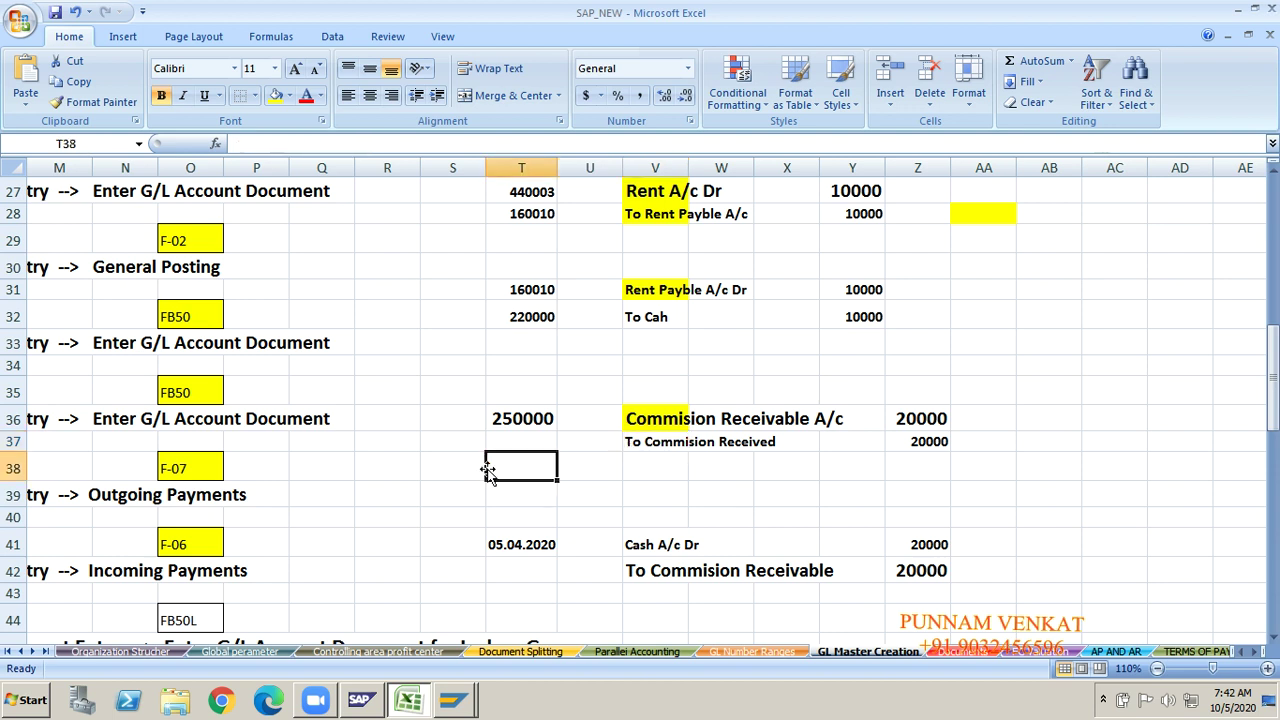
left_click(668, 443)
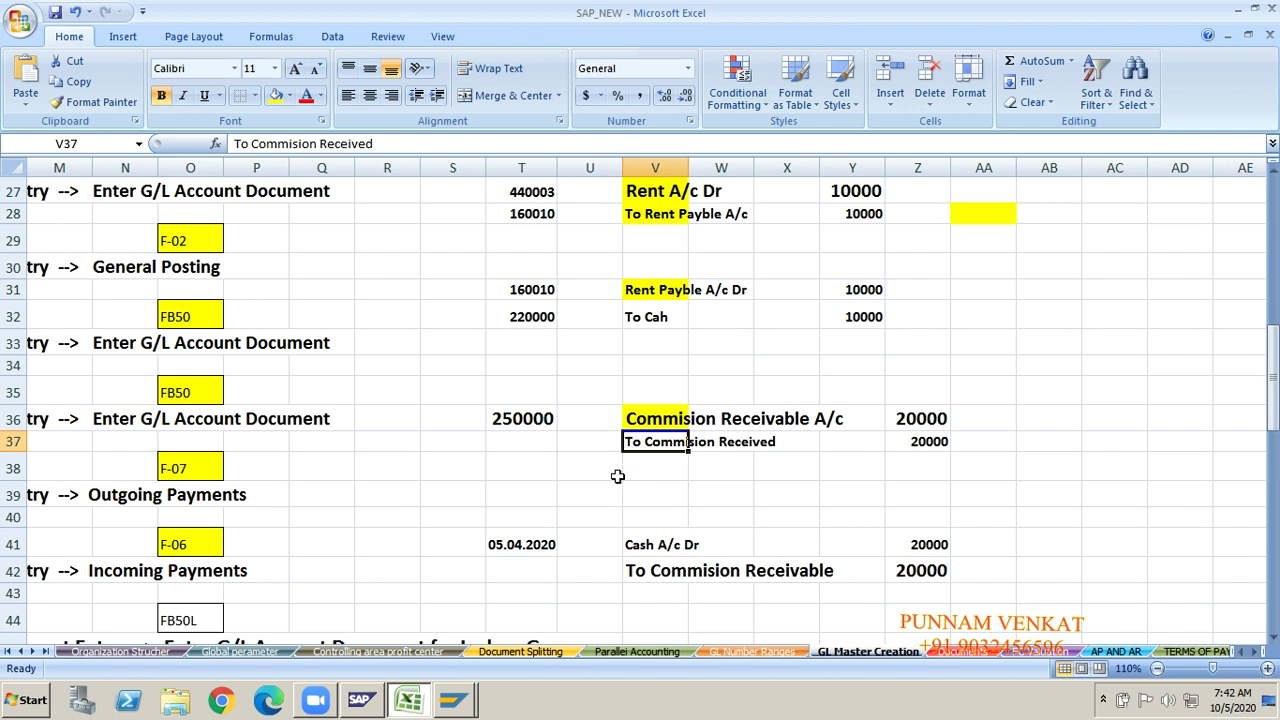
left_click(536, 470)
key("Up")
key("Up")
key("Up")
key("Up")
key("Up")
key("Up")
key("Up")
key("Up")
key("Up")
key("Up")
key("Up")
key("Up")
key("Up")
key("Up")
key("Up")
key("Up")
key("Up")
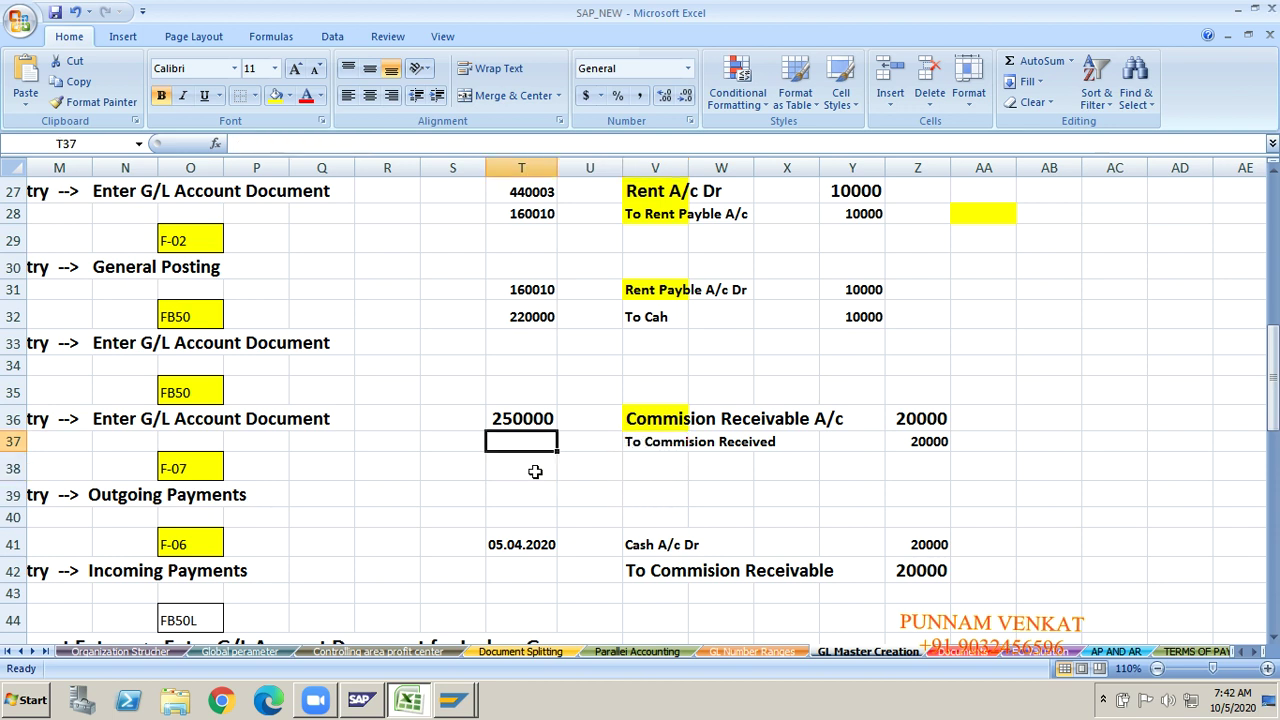
key("Up")
key("Up")
key("Up")
key("Up")
key("Up")
key("Up")
key("Up")
key("Up")
key("Up")
key("Up")
key("Up")
key("Up")
key("Up")
key("Up")
key("Up")
key("Up")
key("Up")
key("Left")
key("Left")
key("Left")
key("Left")
key("Left")
key("Left")
key("Left")
key("Left")
key("Left")
key("Left")
key("Left")
key("Left")
key("Left")
key("Left")
key("Left")
key("Left")
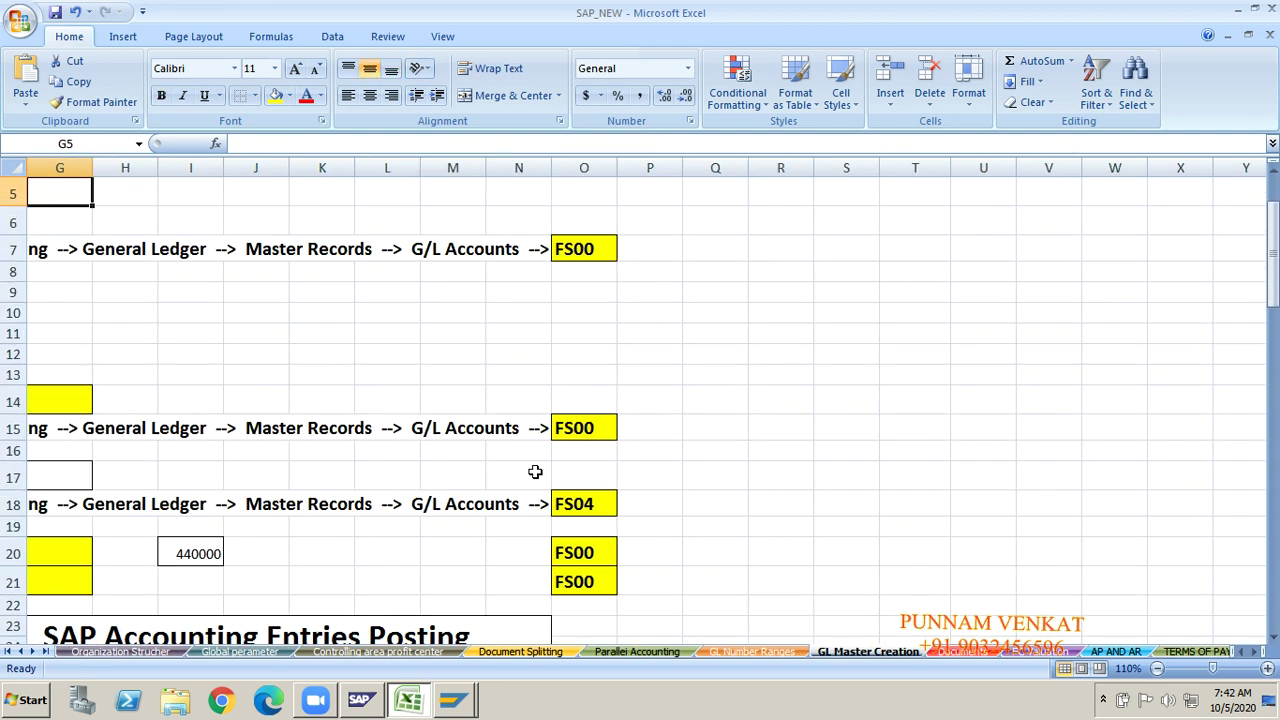
left_click(36, 358)
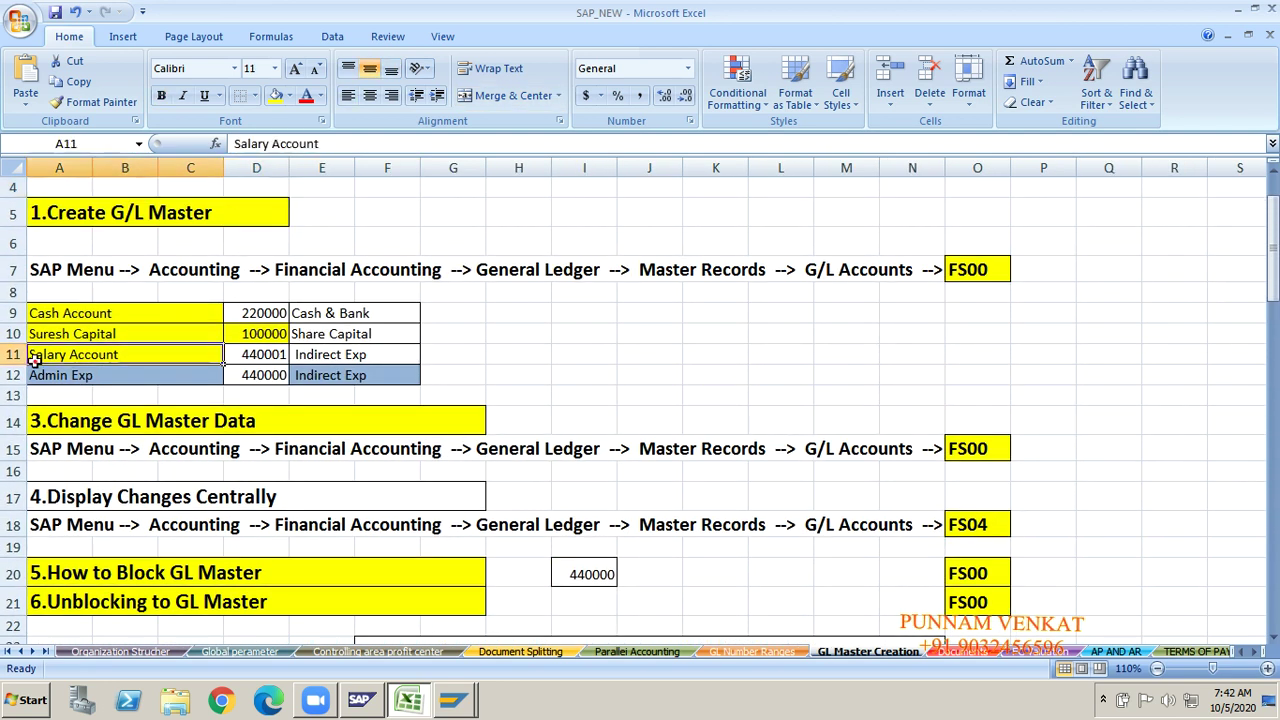
left_click(87, 310)
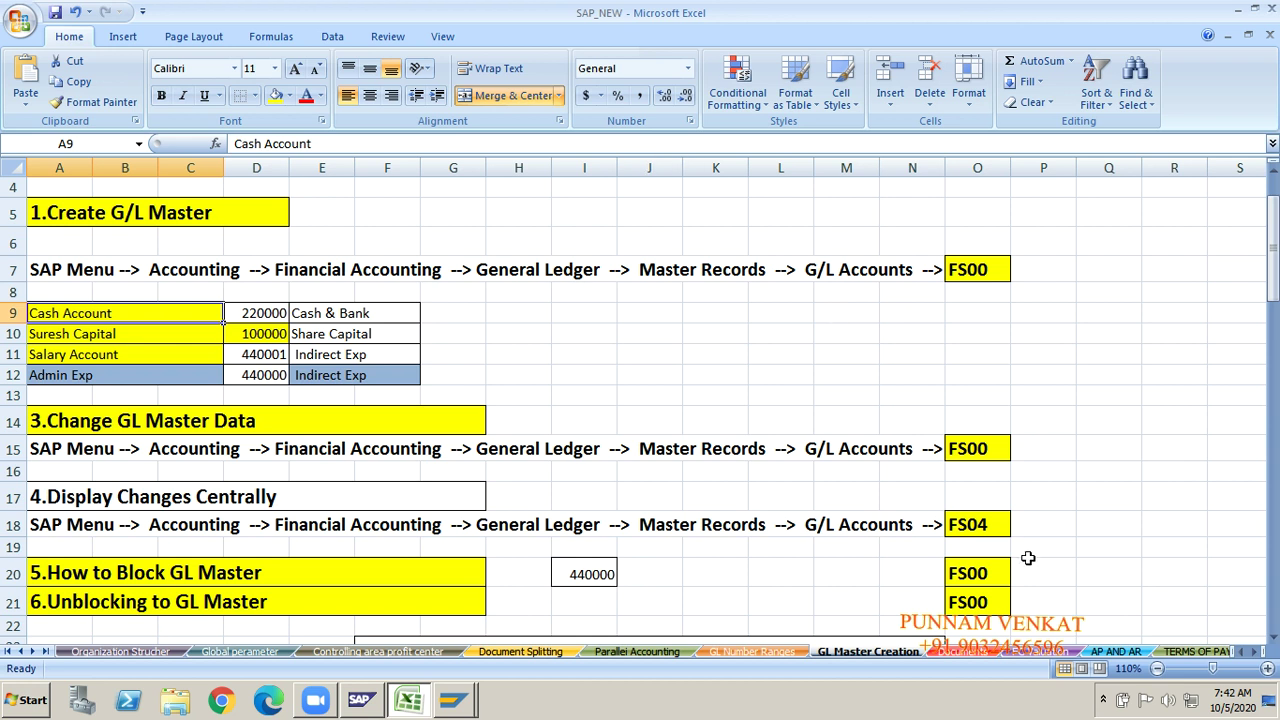
Step: Pause the screen recording from the notification area and switch windows
left_click(1103, 699)
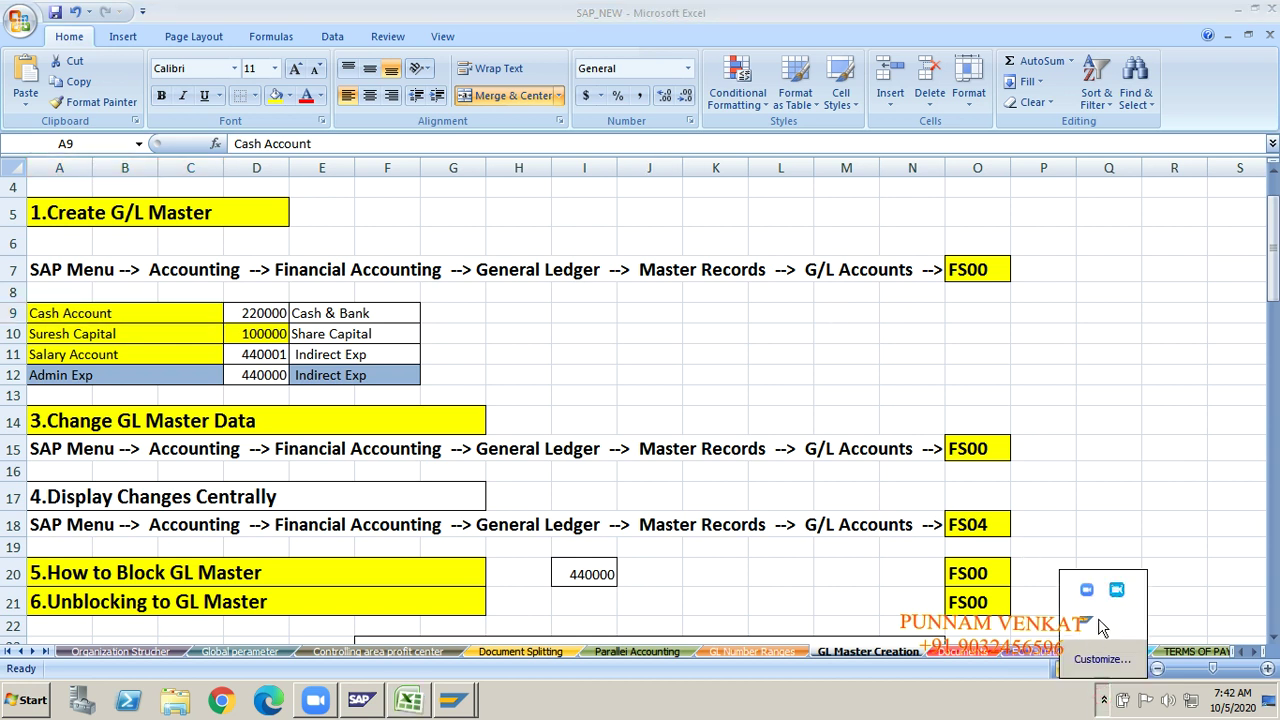
left_click(1115, 590)
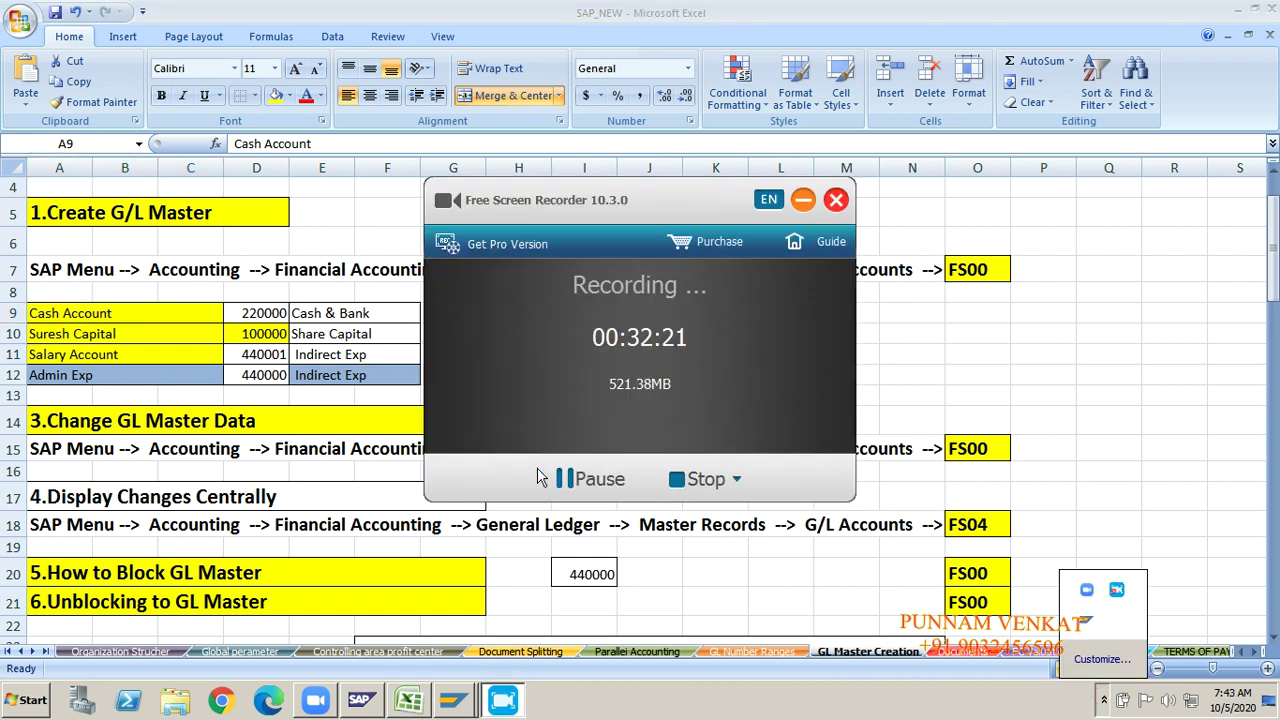
left_click(595, 483)
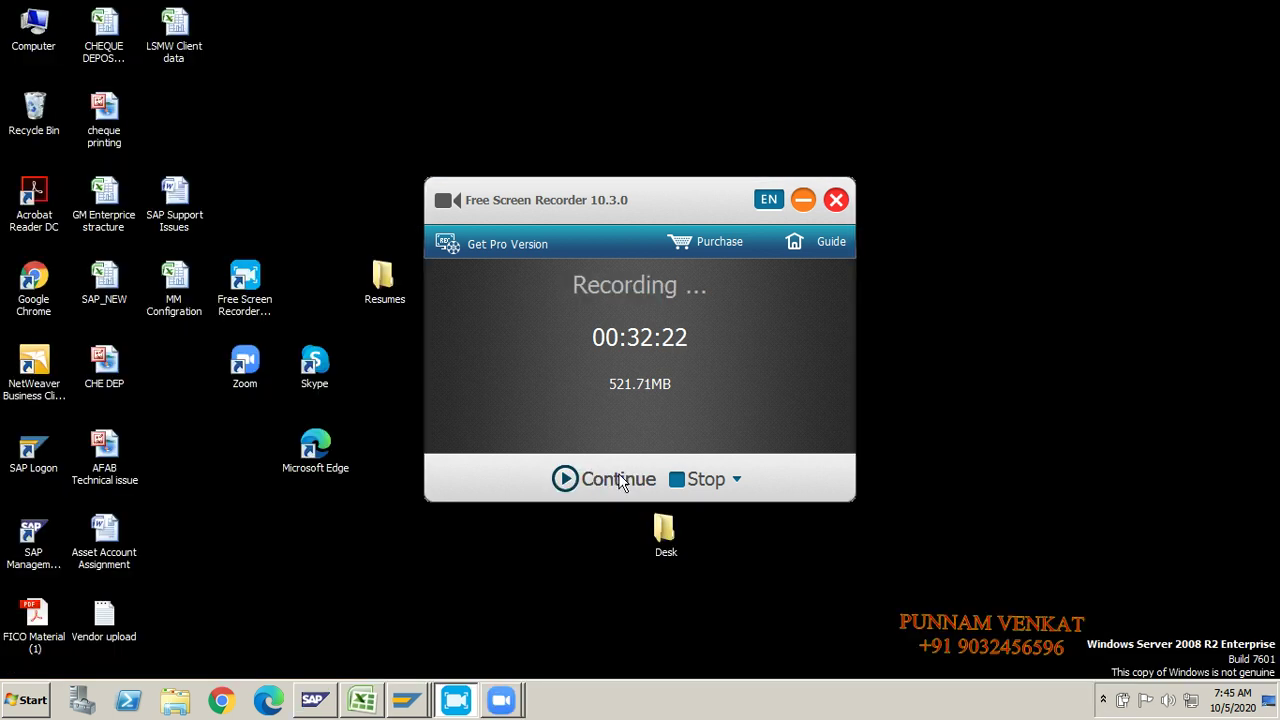
left_click(598, 480)
key("alt+Tab")
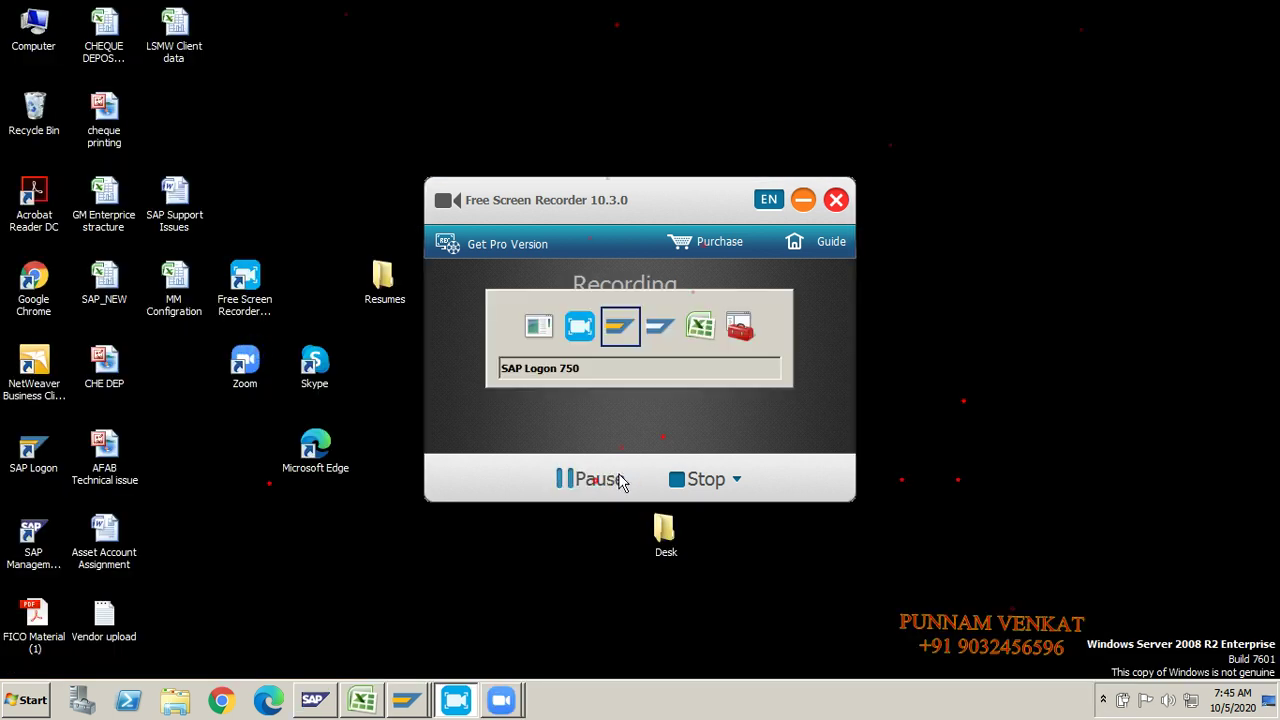
key("Tab")
key("Tab")
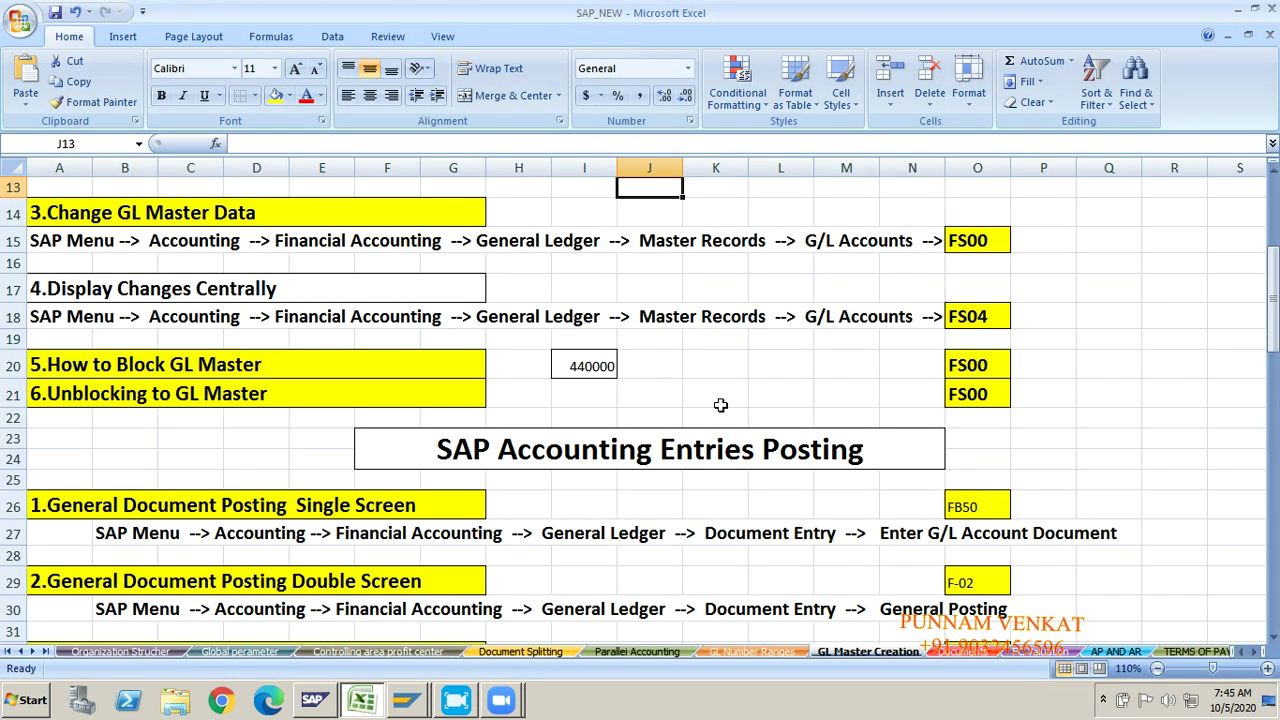
Step: Check the Commision Receivable A/c and To Commision Received entries in V36–V37, then return to SAP
left_click(721, 406)
key("Right")
key("Right")
key("Right")
key("Right")
key("Right")
key("Right")
key("Right")
key("Right")
key("Right")
key("Right")
key("Right")
key("Right")
key("Right")
key("Right")
key("Right")
key("Right")
key("Right")
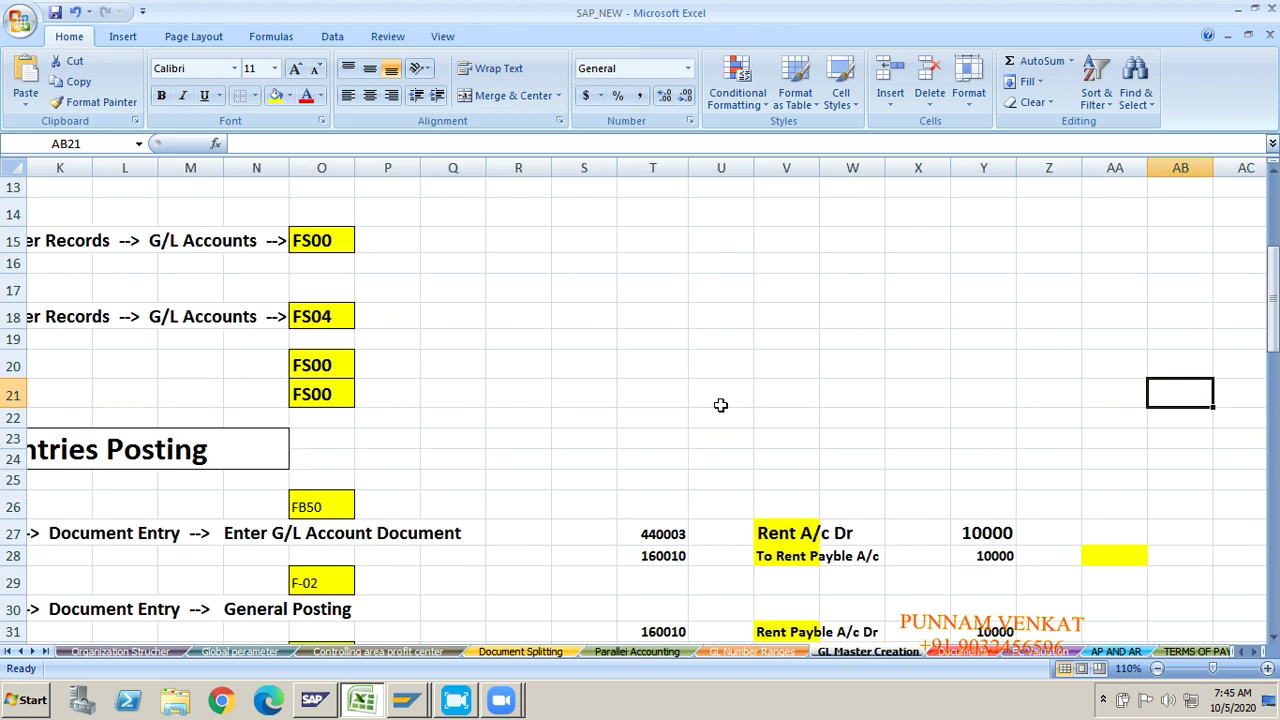
key("Down")
key("Down")
key("Down")
key("Down")
key("Down")
key("Down")
key("Down")
key("Down")
key("Down")
key("Down")
key("Down")
key("Down")
key("Down")
key("Down")
key("Down")
key("Down")
key("Down")
key("Down")
key("Down")
key("Down")
key("Down")
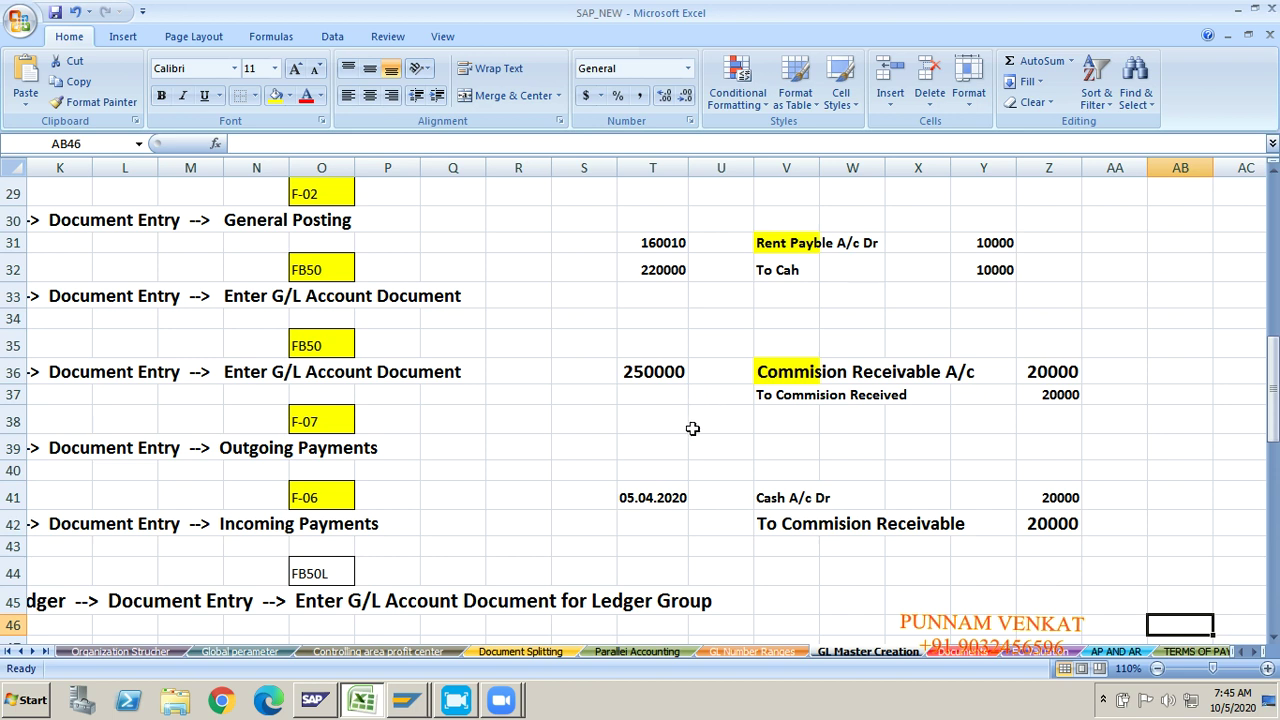
left_click(776, 378)
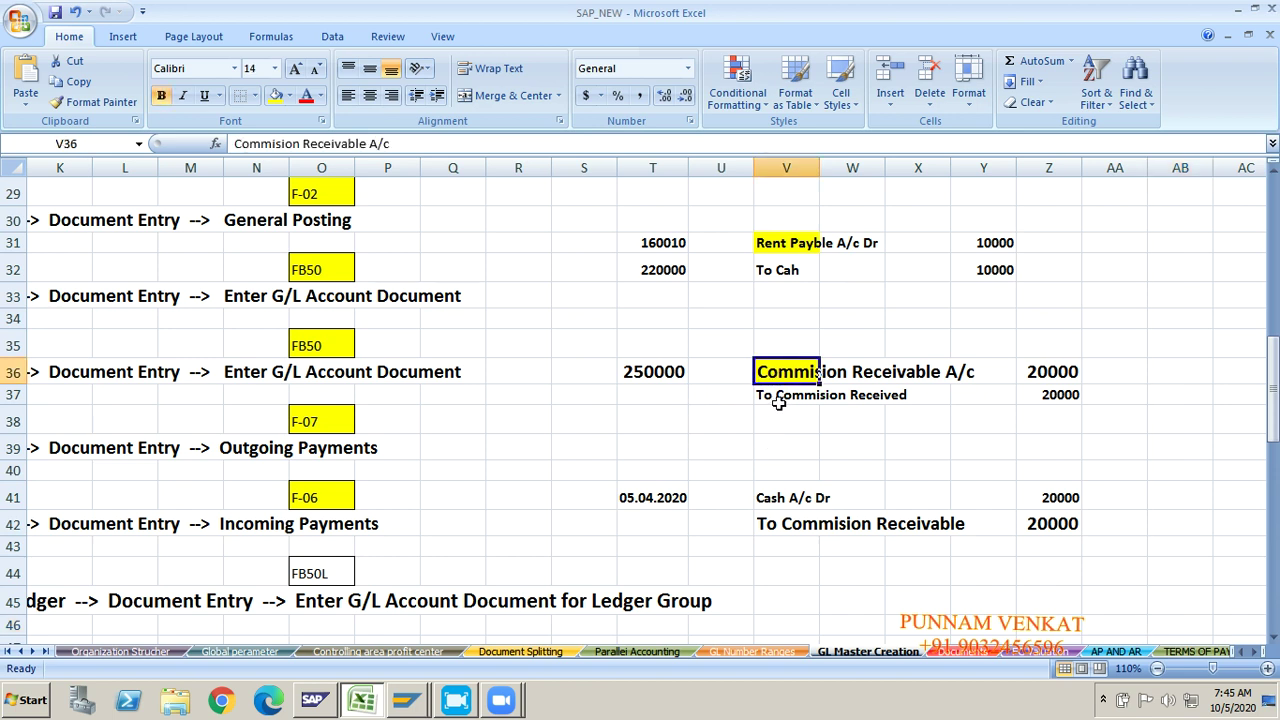
left_click(780, 400)
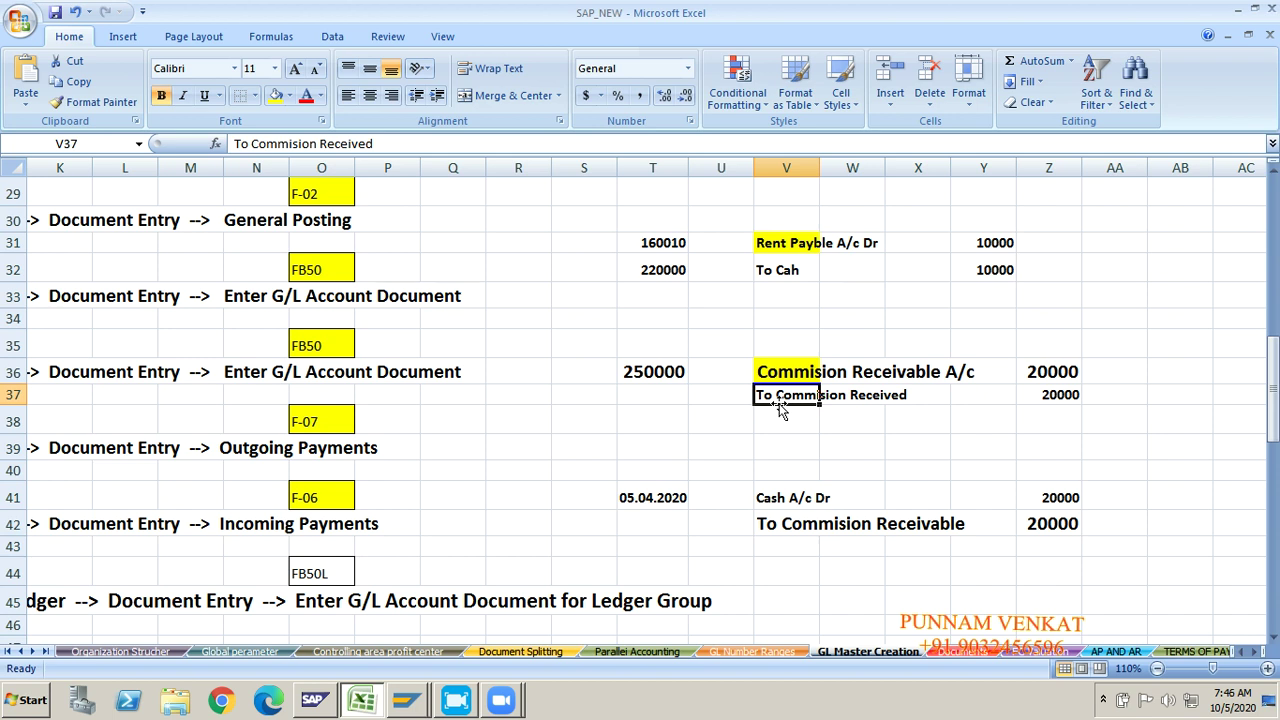
key("alt+Tab")
key("alt+Tab")
key("alt+Tab")
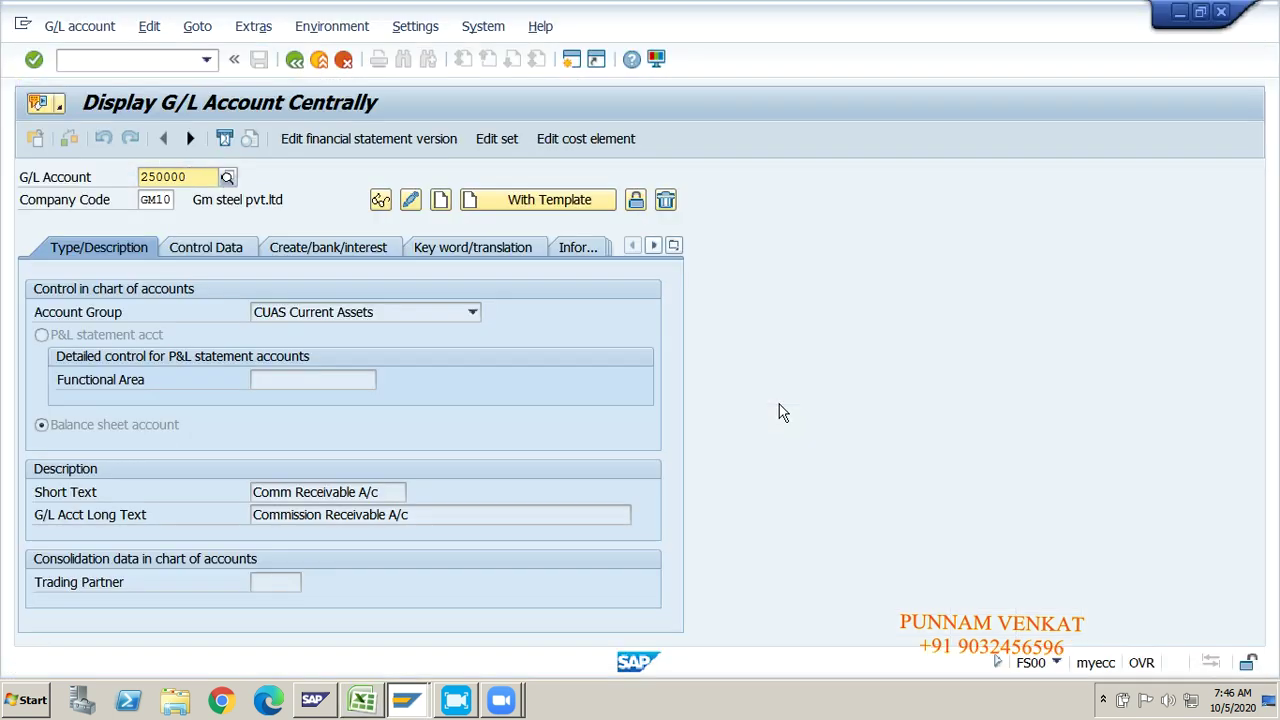
Step: Leave the account display with /n and start OBD4 G/L account groups maintenance
left_click(151, 59)
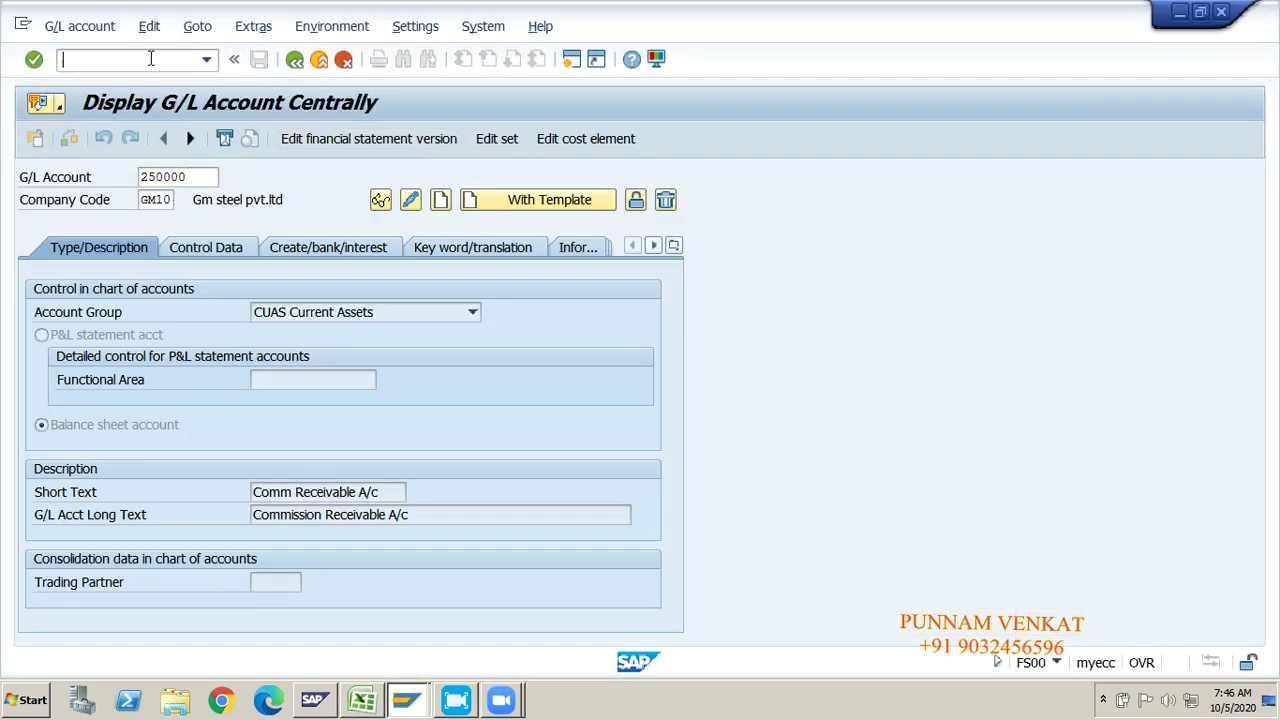
type("/n")
key("Return")
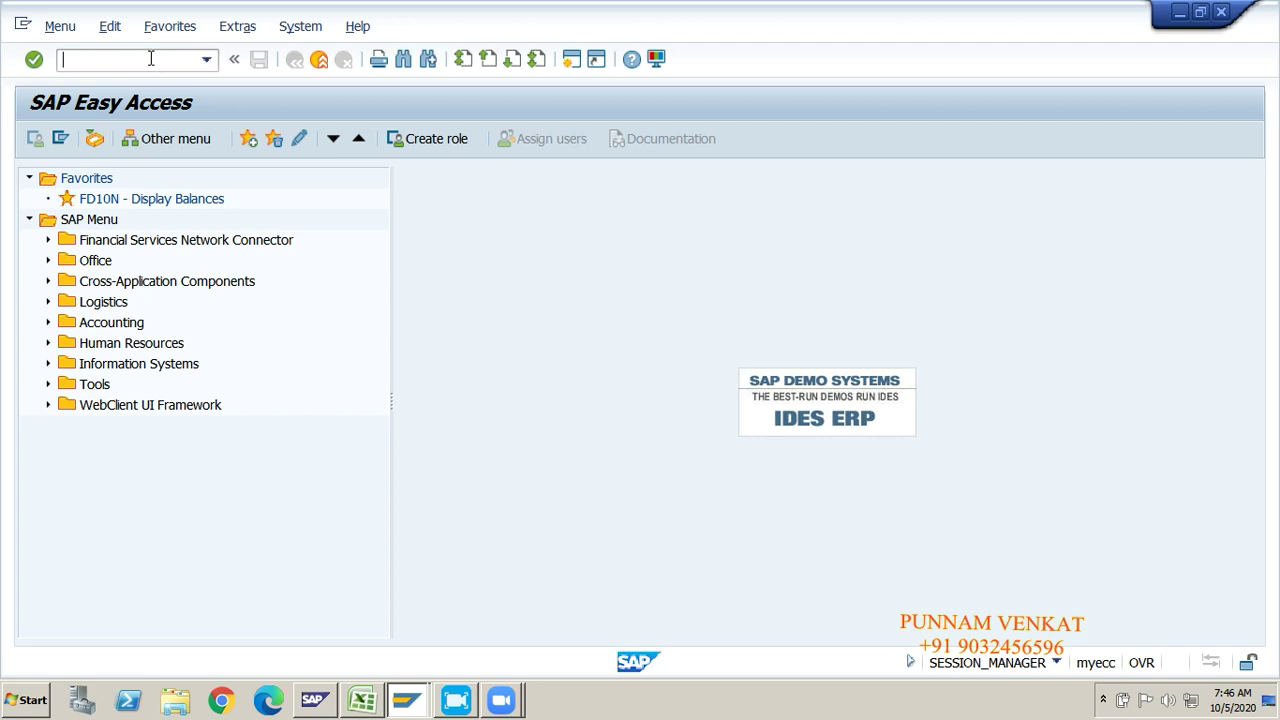
type("OBD4")
key("Return")
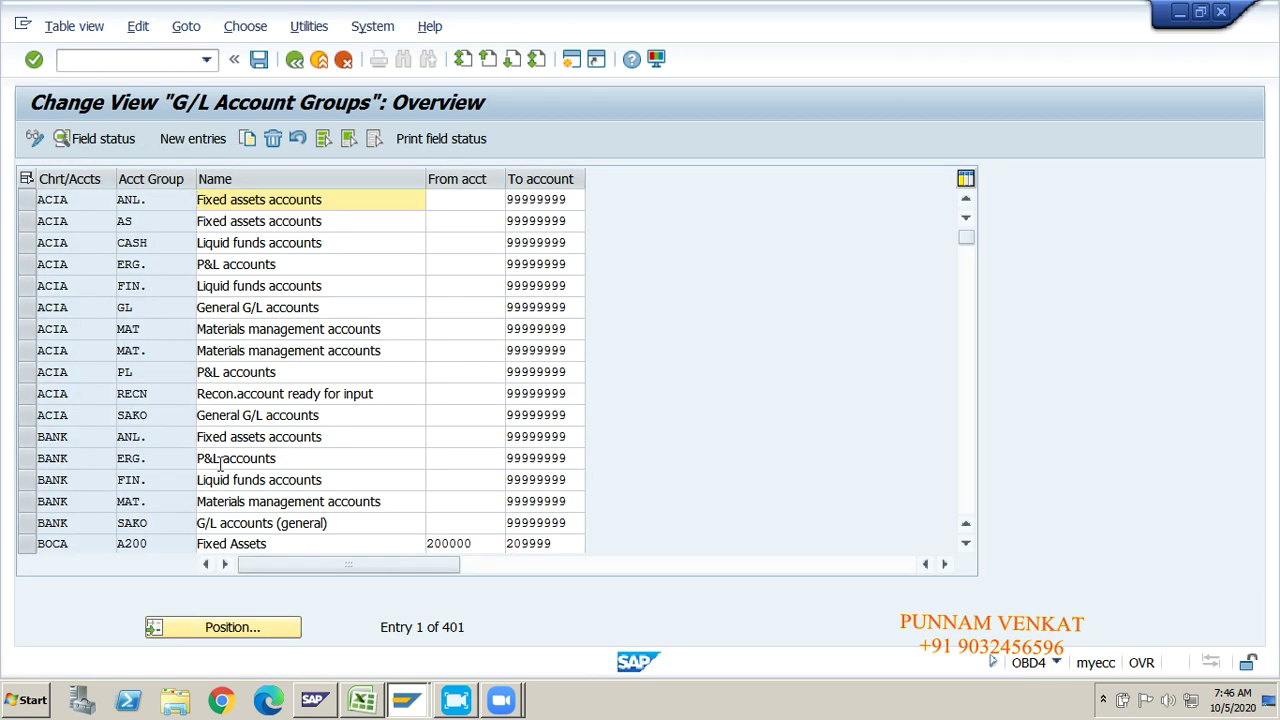
Step: Position the table on chart GMOC, select the OTIN Other Incomes row, and open a new session
left_click(185, 637)
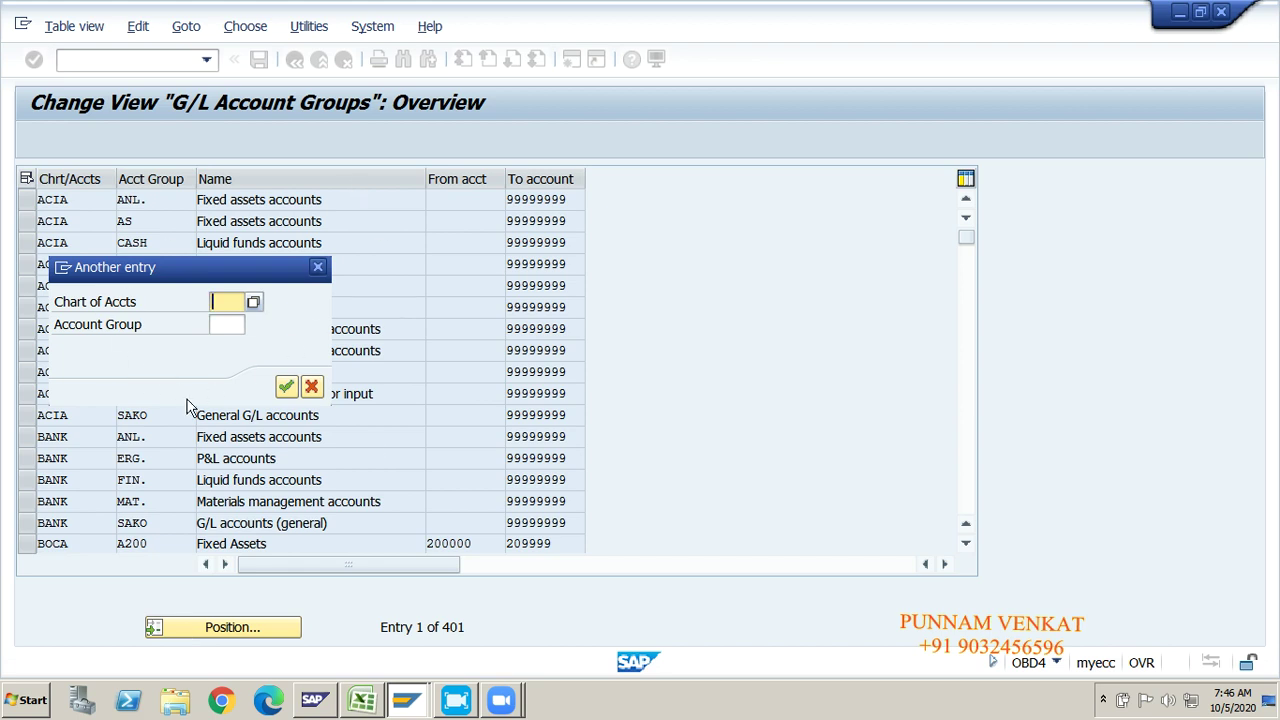
type("GM")
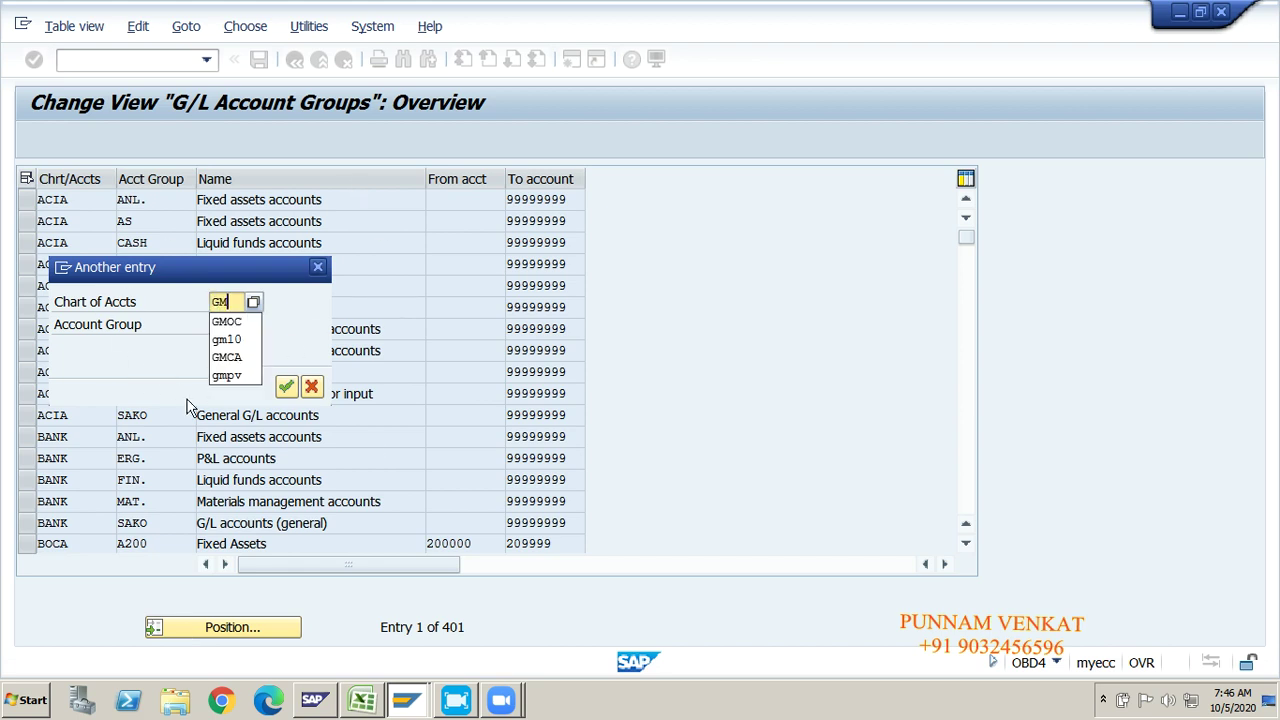
type("OC")
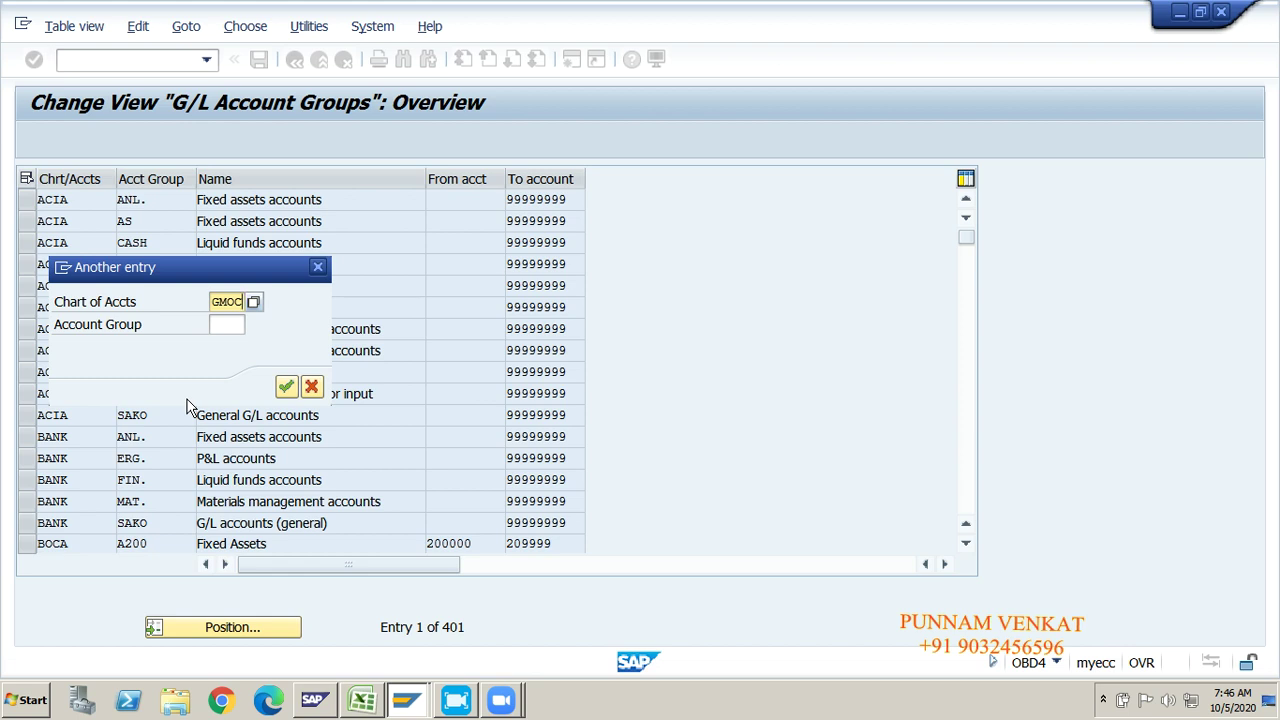
key("Return")
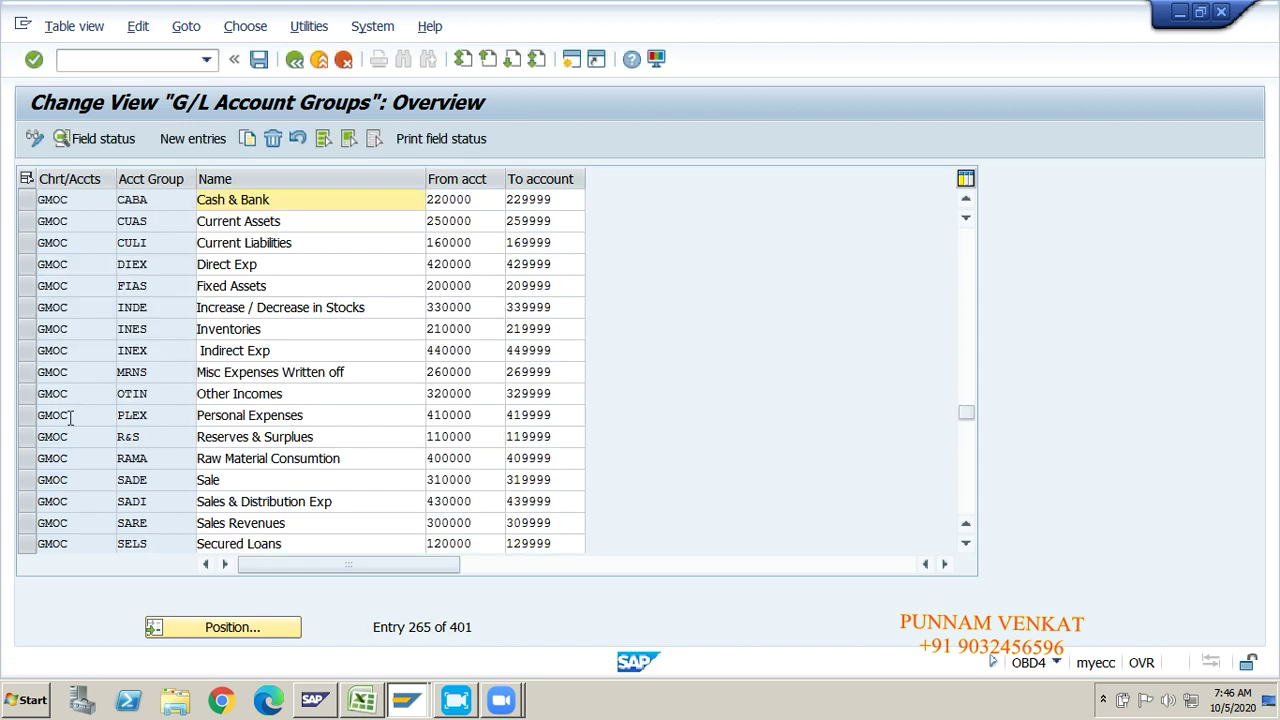
left_click(27, 393)
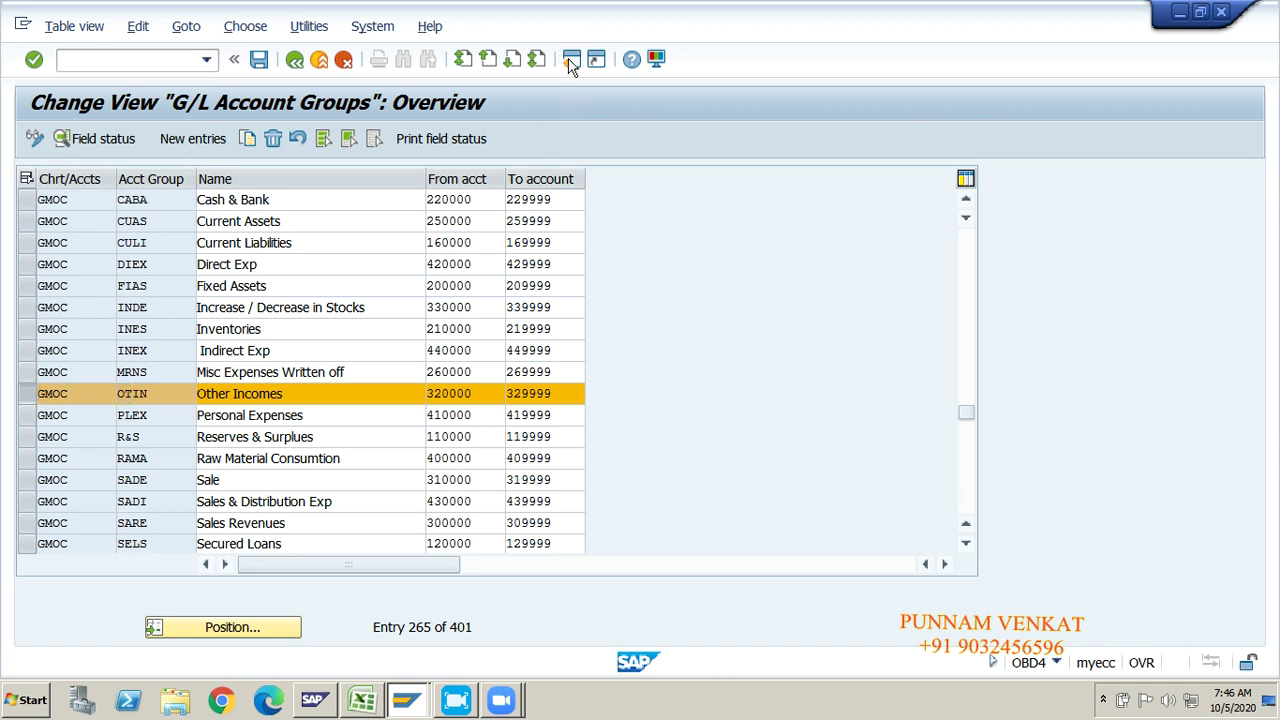
left_click(570, 62)
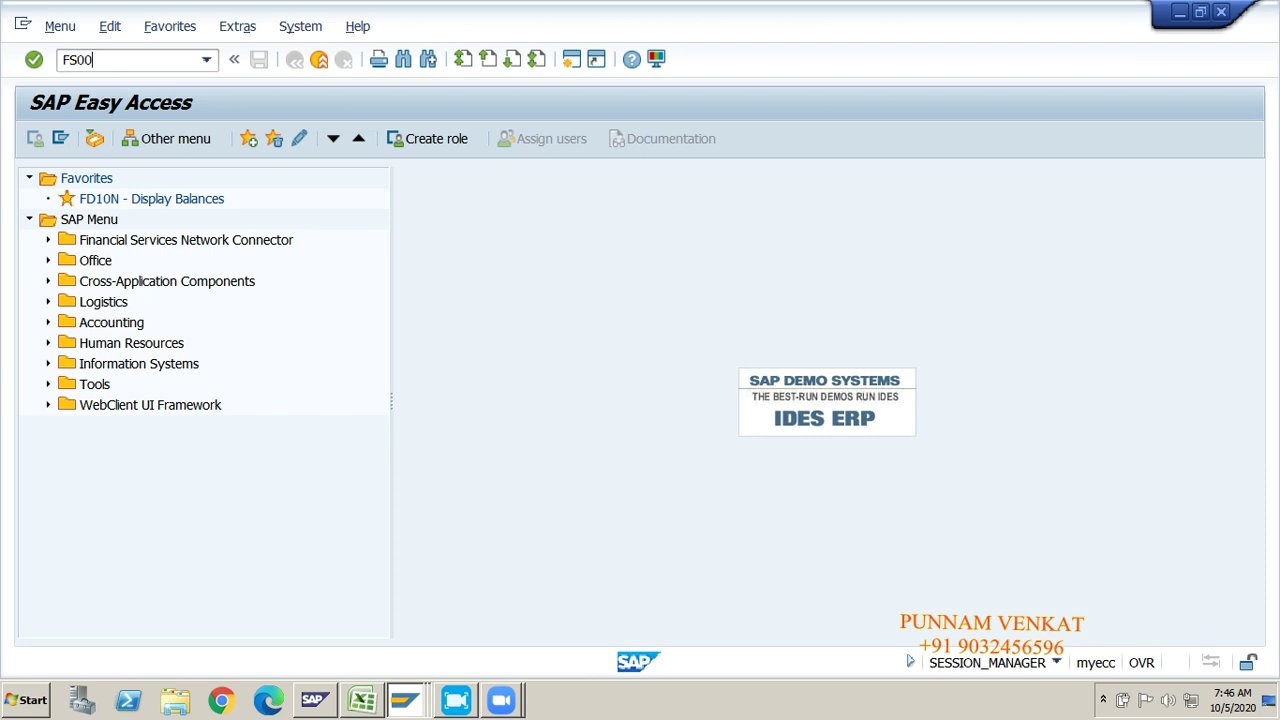
Step: Run FS00 and load G/L account number 320000
key("Return")
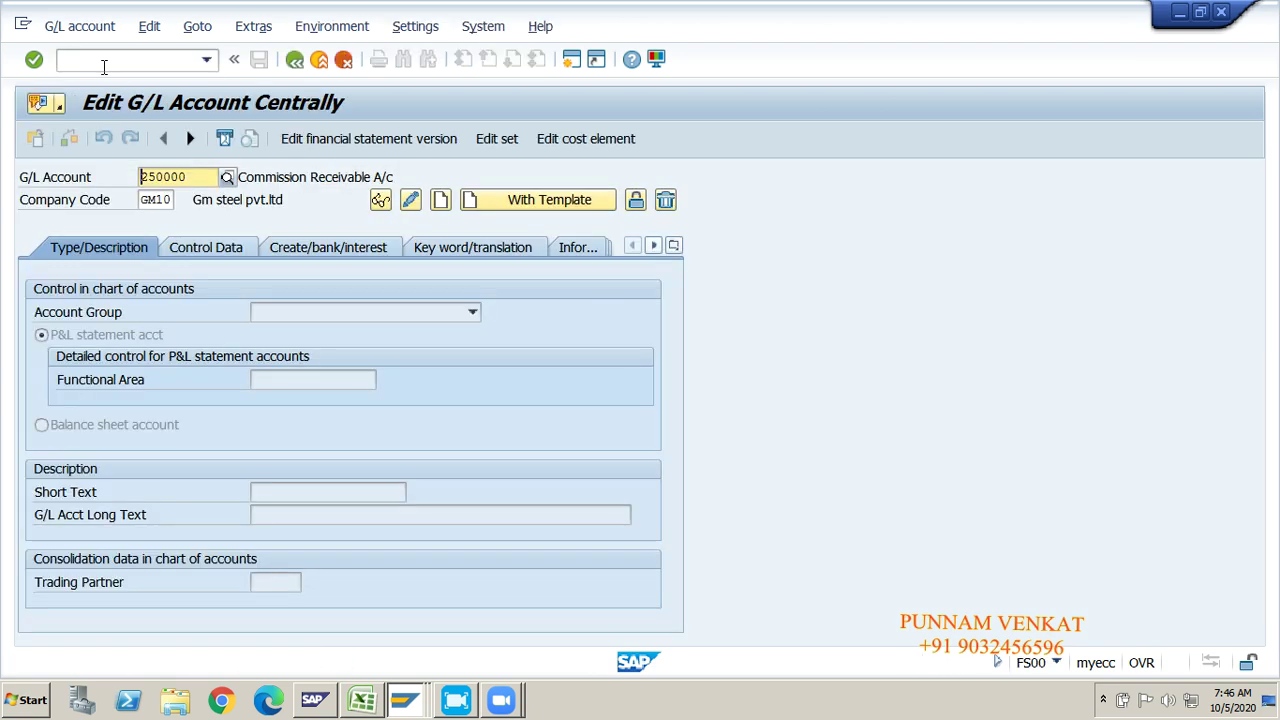
double_click(209, 177)
type("250")
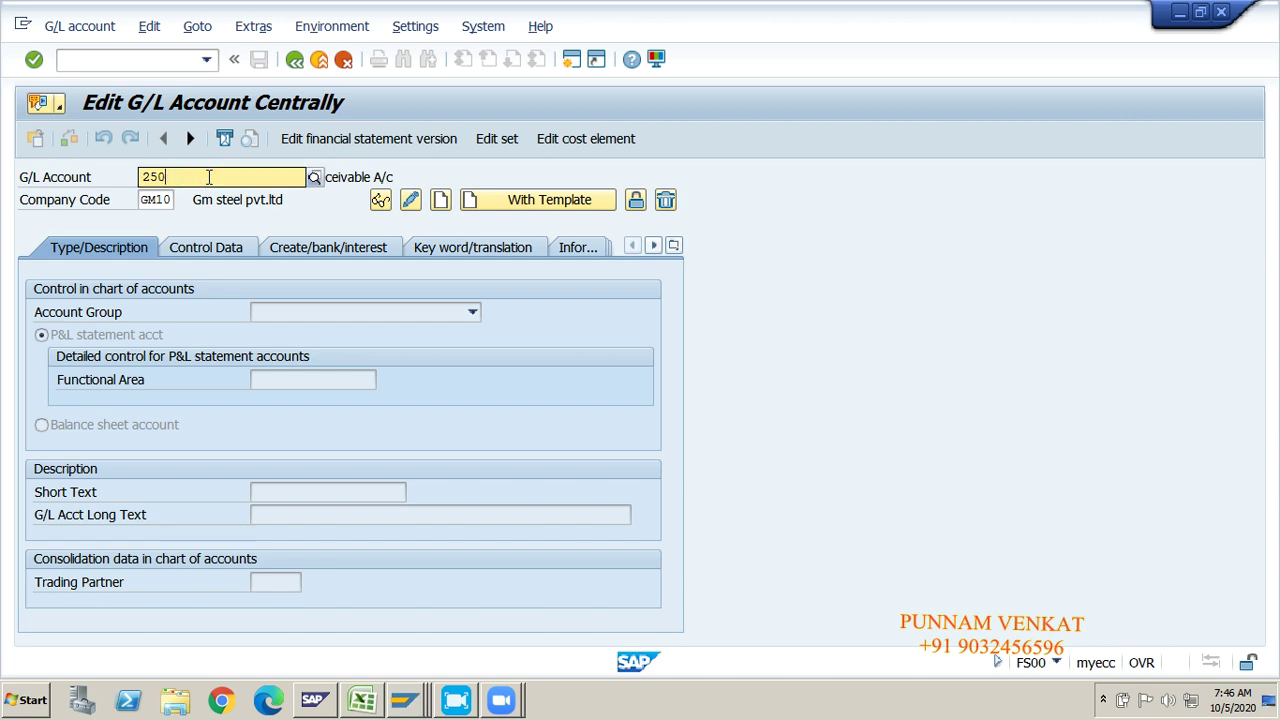
key("BackSpace")
type("3200")
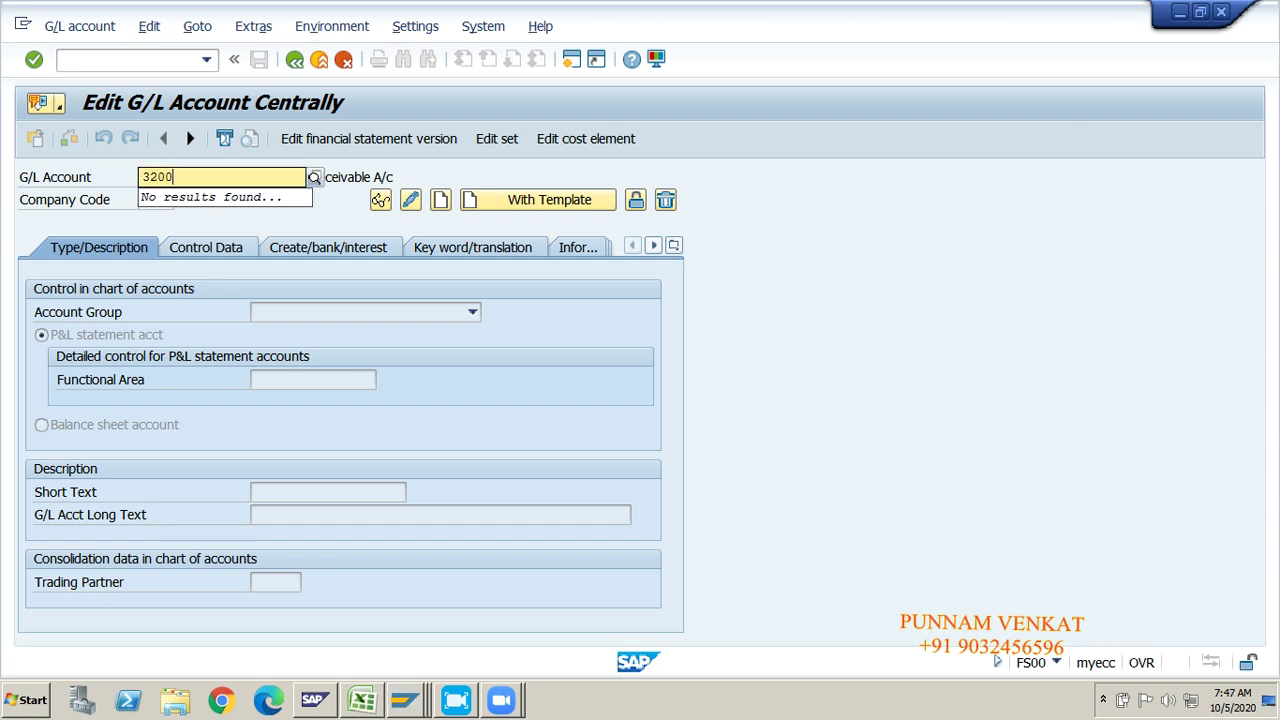
type("00")
key("Return")
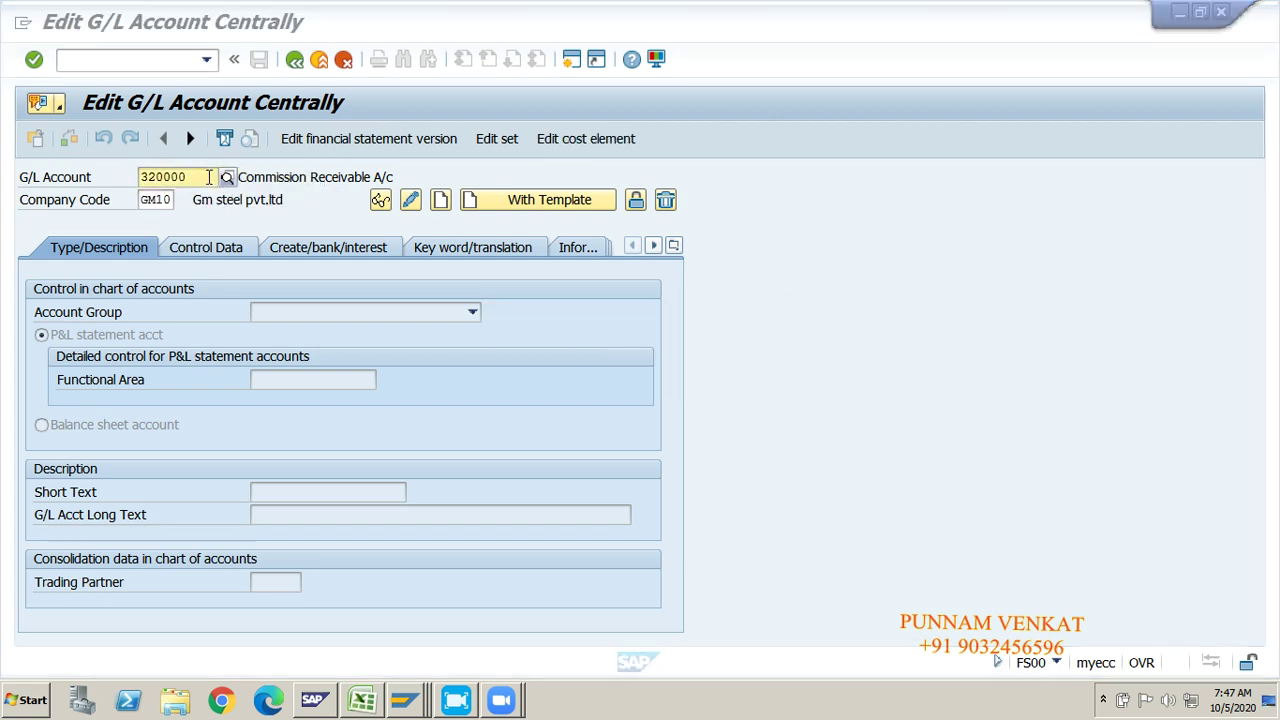
Step: After checking the account groups window, create account 320000 in company code GM10
key("alt+Tab")
key("alt+Tab")
key("alt+Tab")
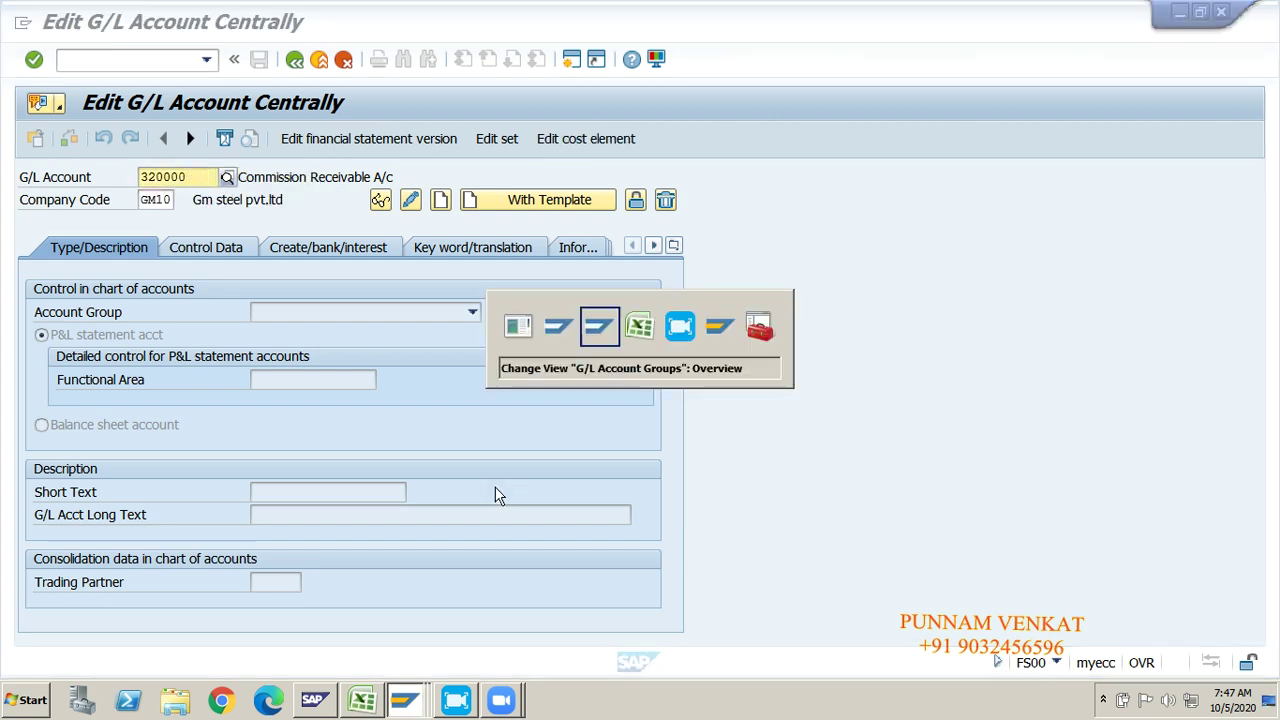
key("alt+Tab")
key("shift+alt+Tab")
key("shift+alt+Tab")
key("shift+alt+Tab")
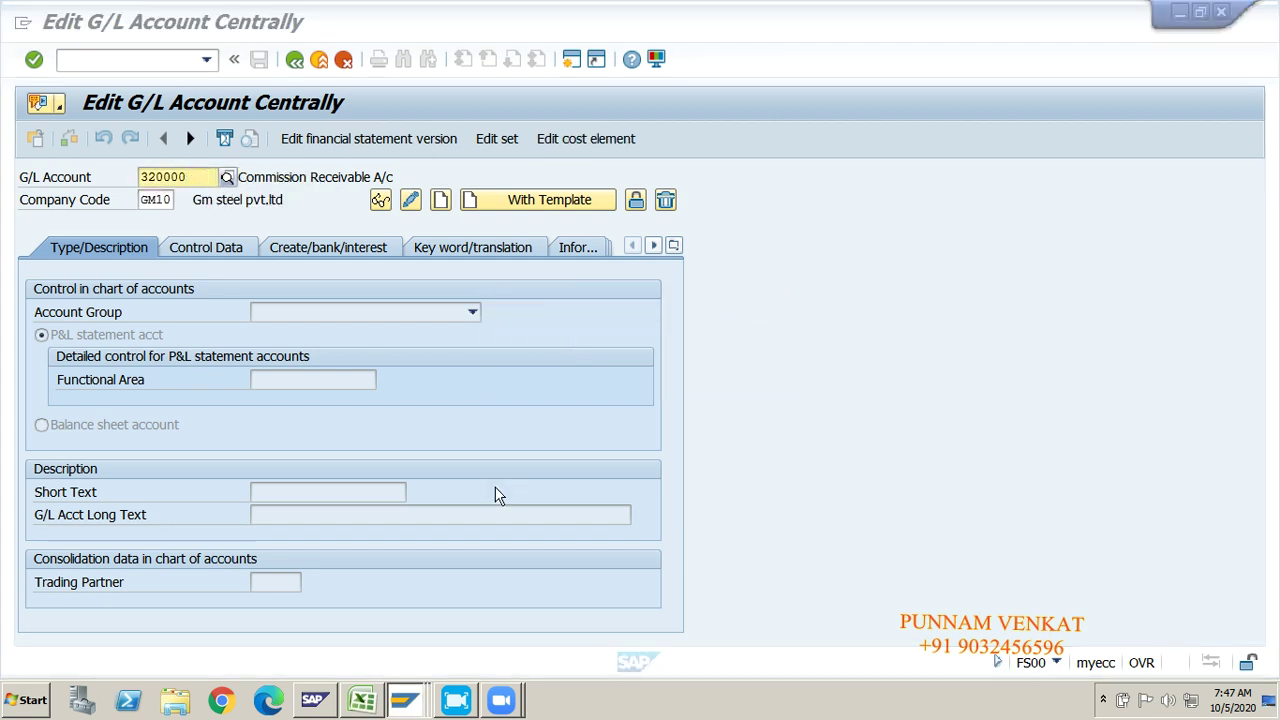
key("alt+Tab")
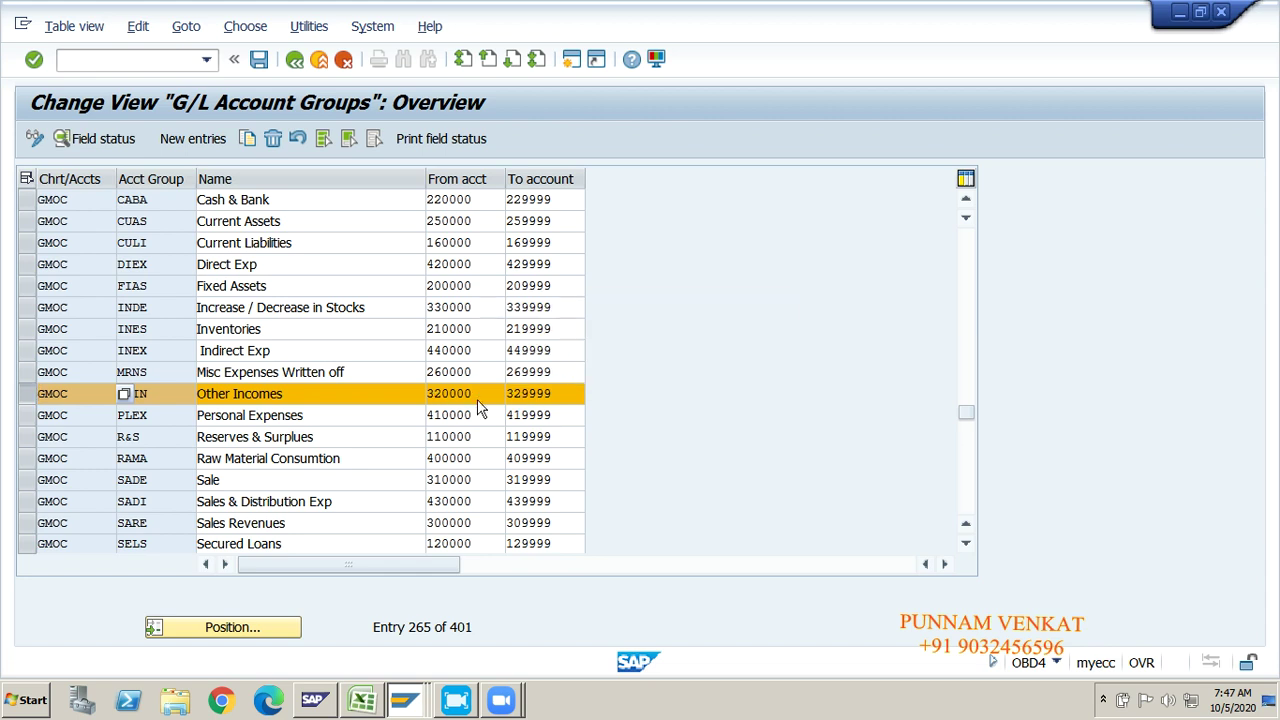
double_click(478, 399)
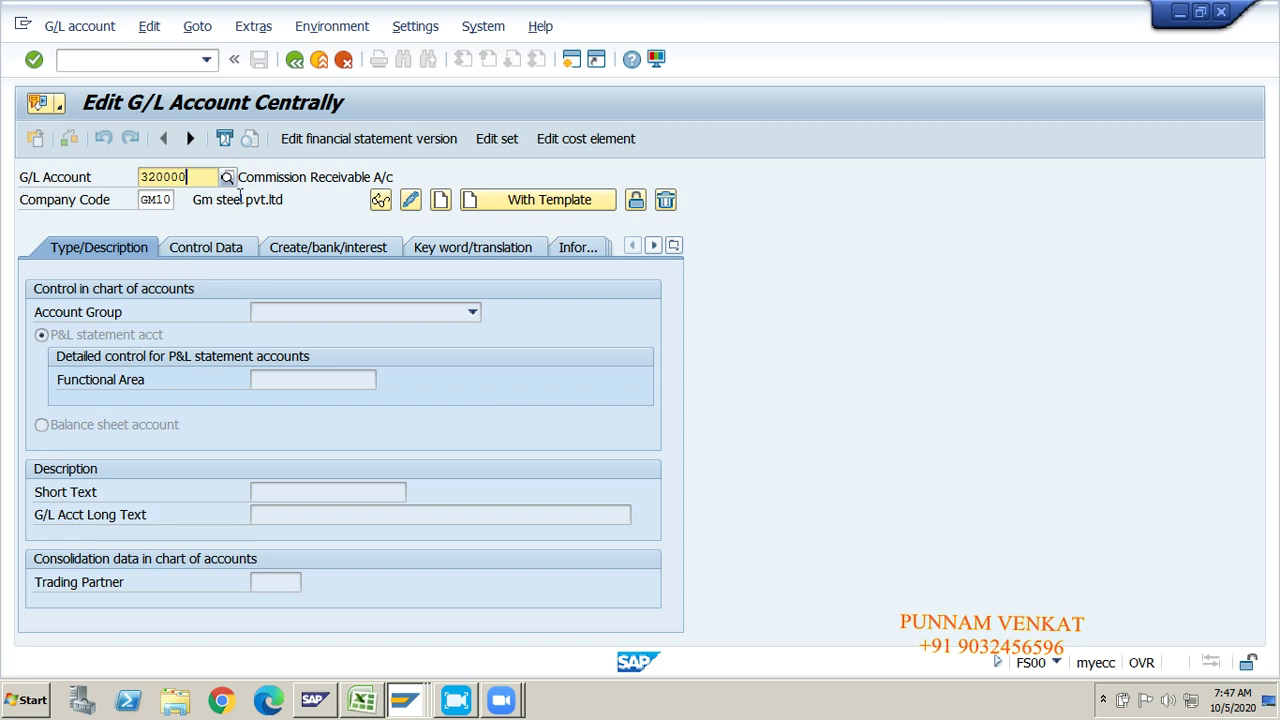
key("Tab")
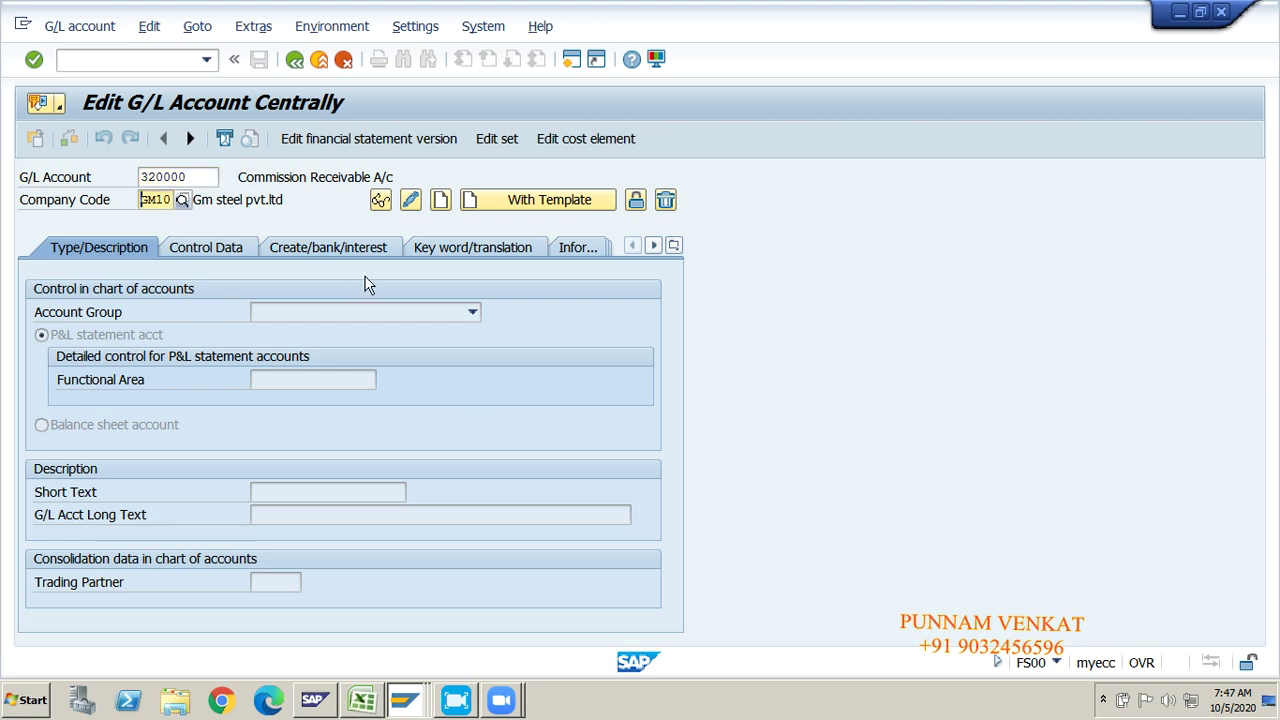
left_click(443, 206)
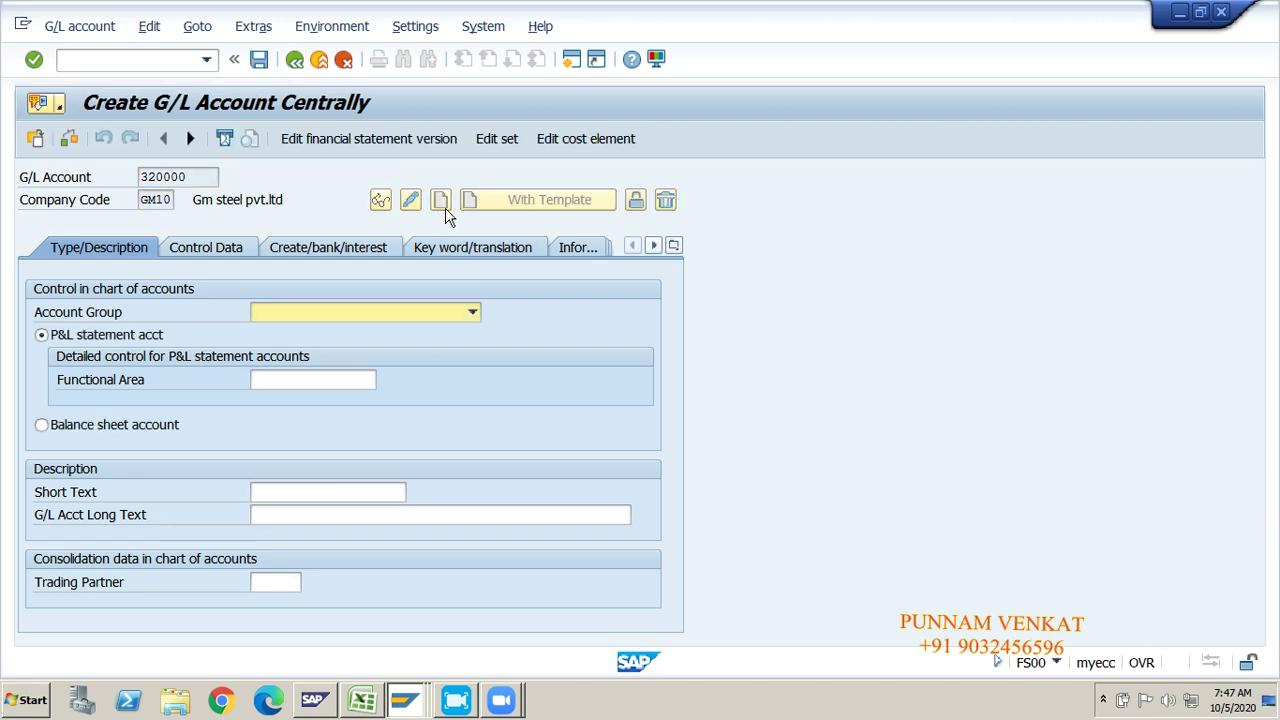
Step: Set the account group to OTIN Other Incomes, keeping it a P&L statement account
left_click(312, 316)
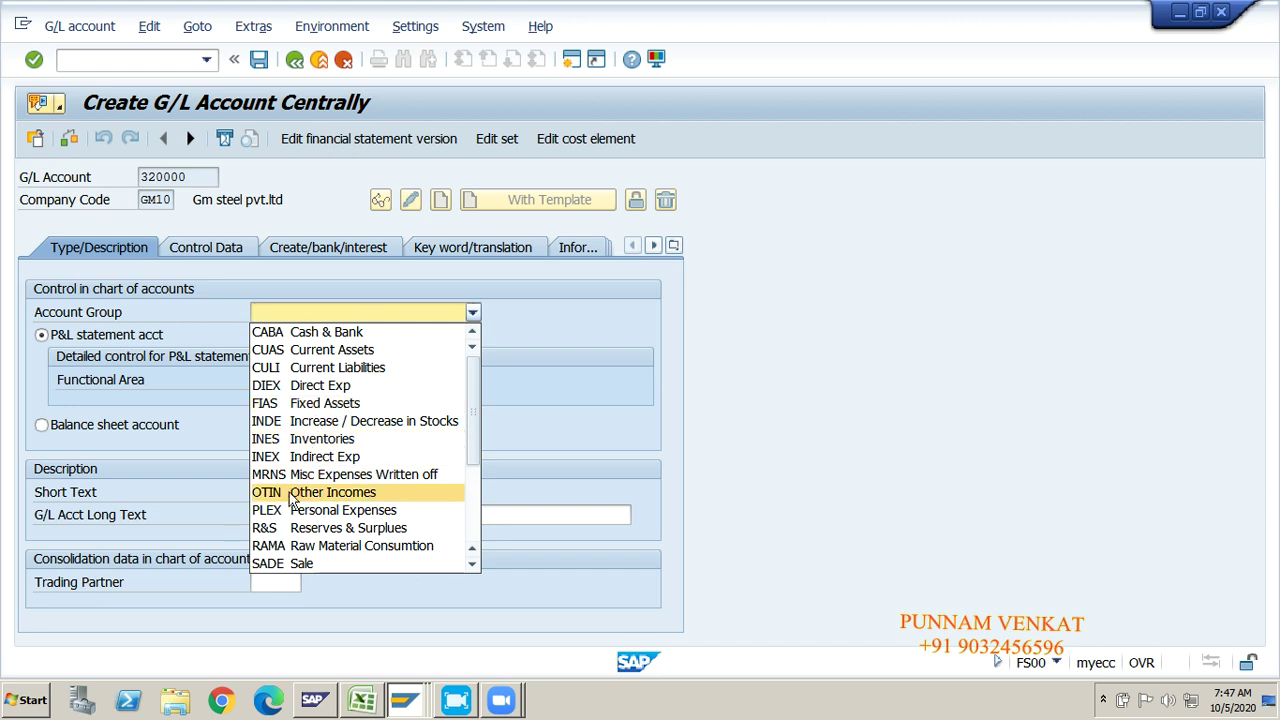
left_click(318, 493)
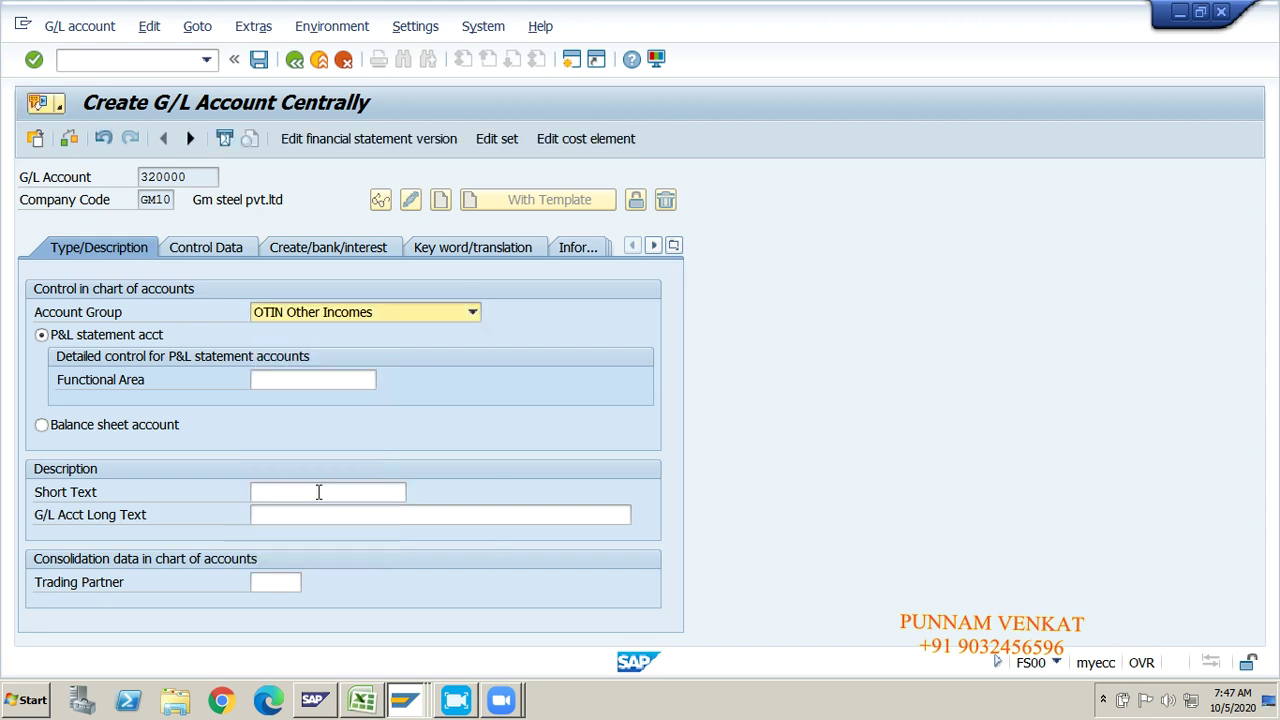
left_click(112, 426)
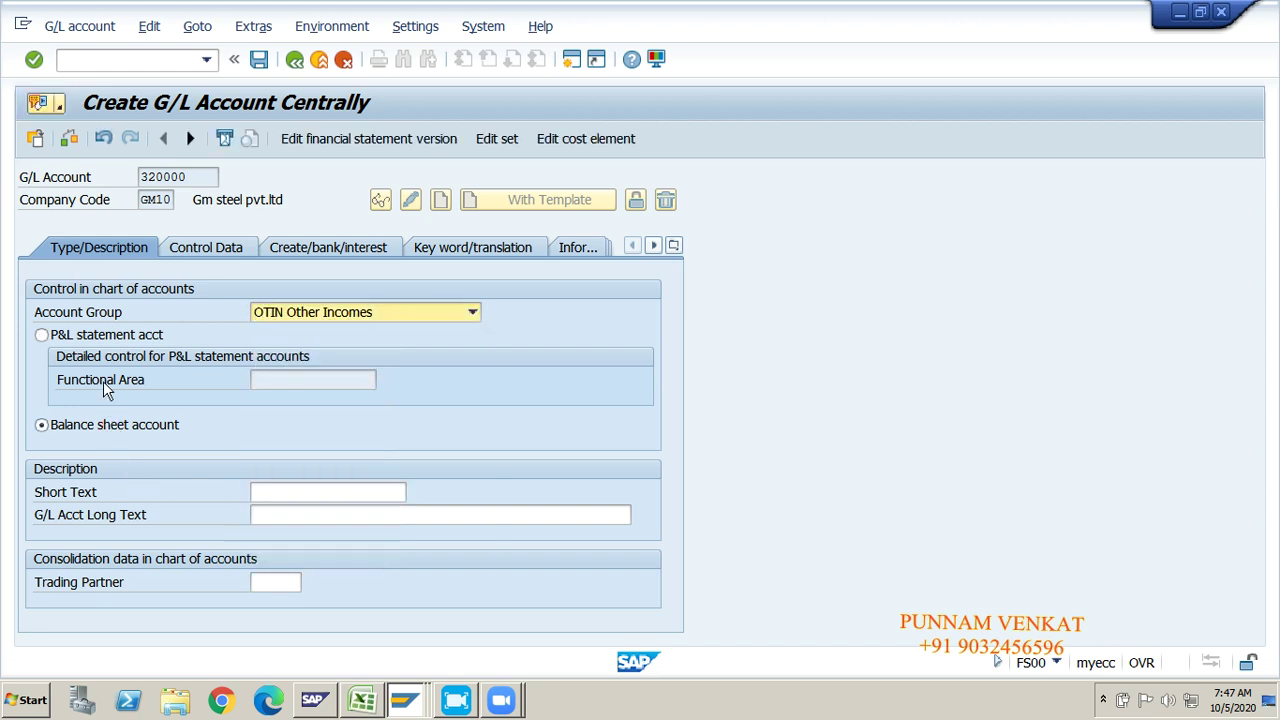
left_click(103, 336)
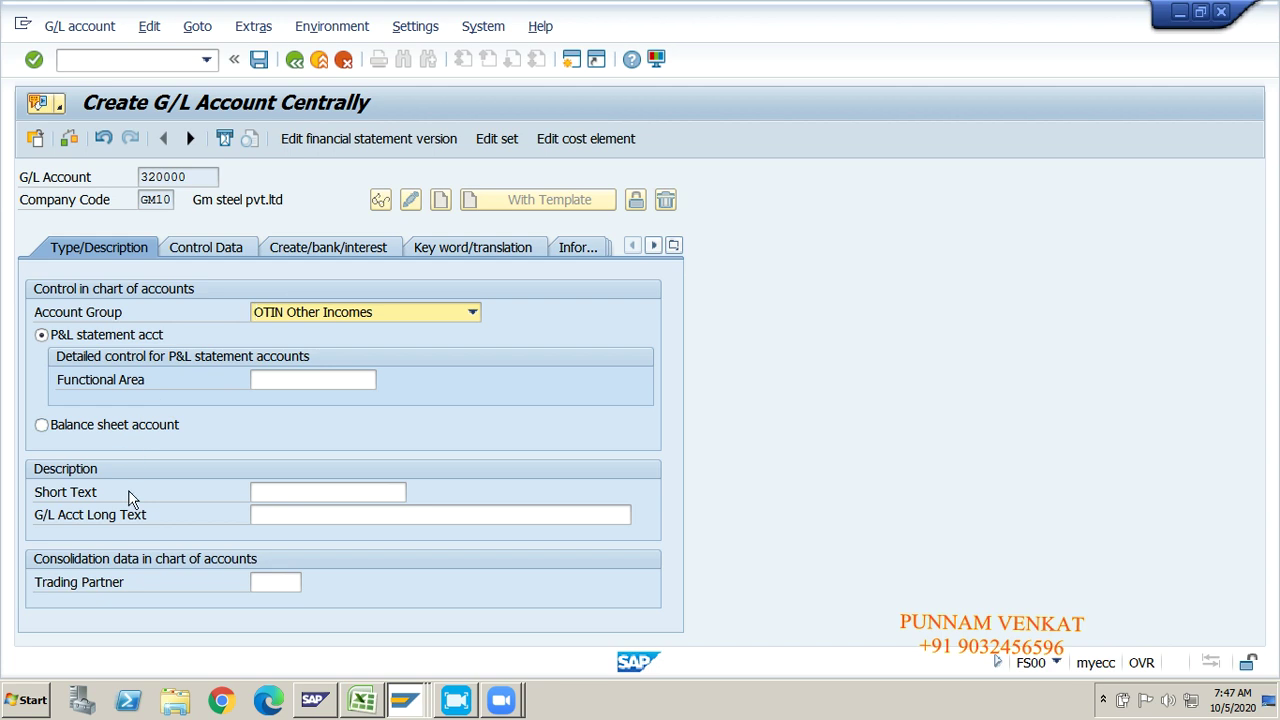
Step: Enter short text 'Comm Received A/c' and long text 'Commission Received A/c'
left_click(327, 492)
type("cO")
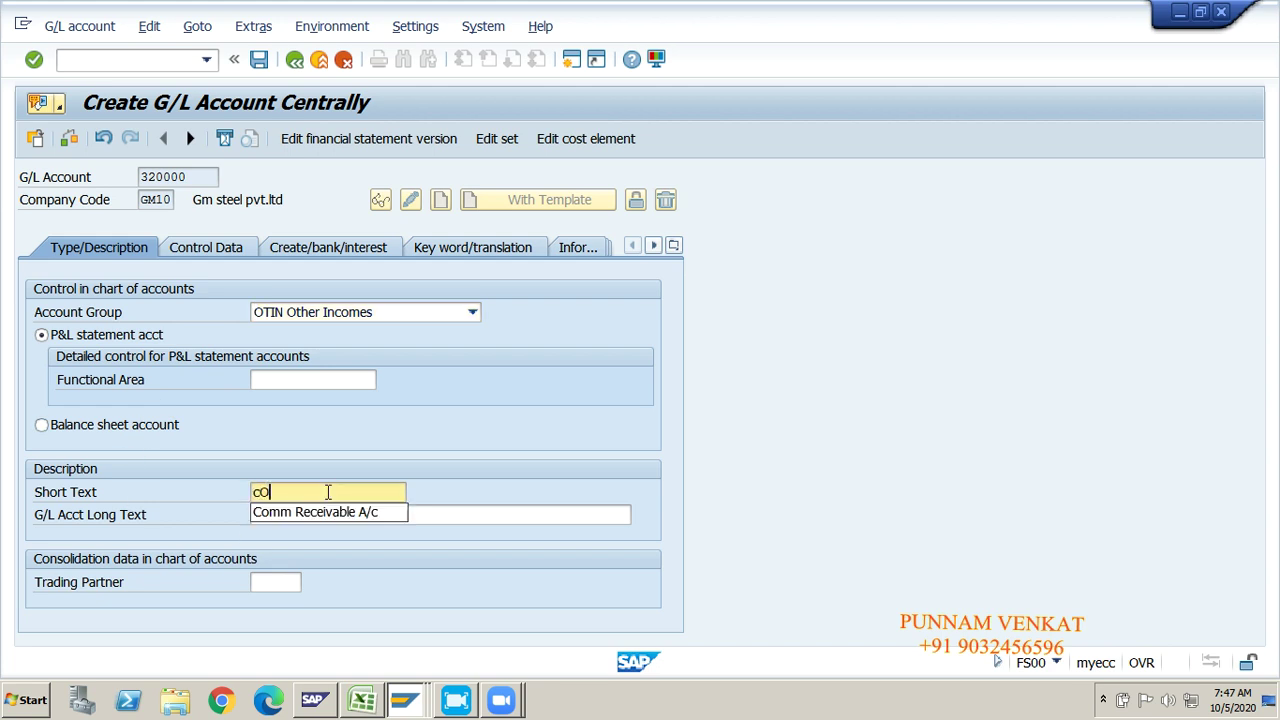
key("BackSpace")
key("BackSpace")
type("Comm Receive")
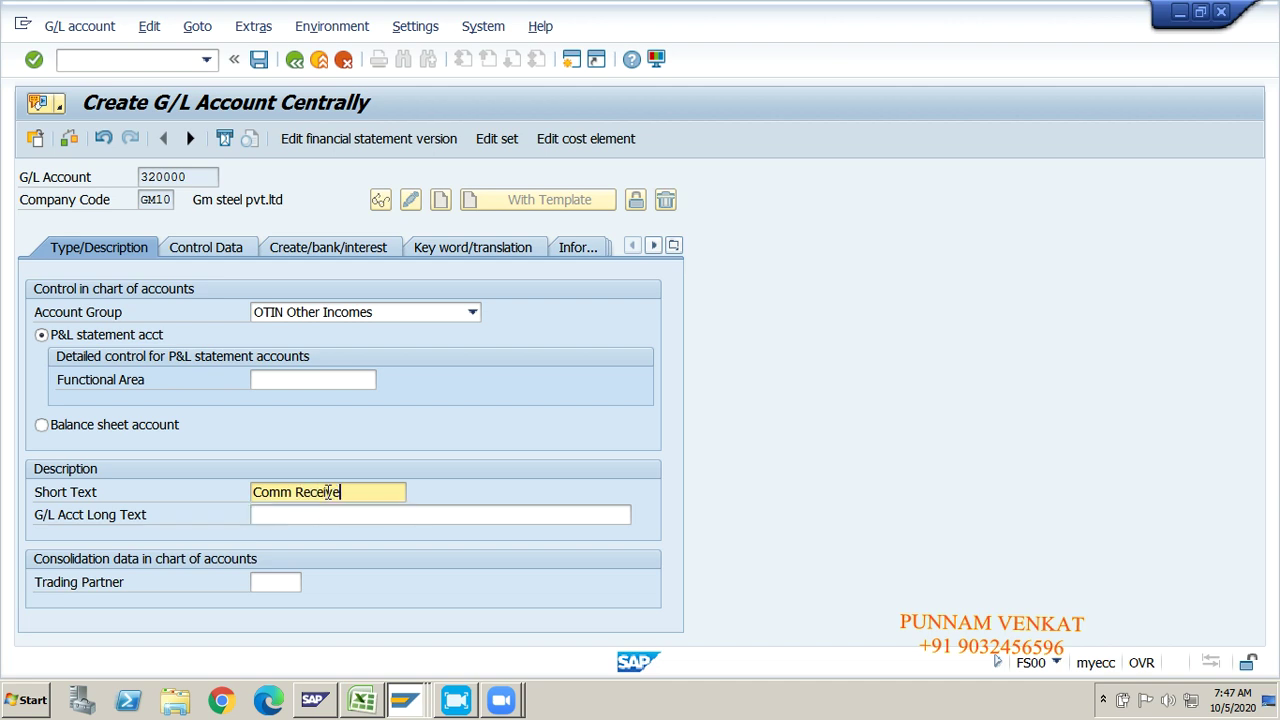
key("BackSpace")
key("BackSpace")
key("BackSpace")
type("i")
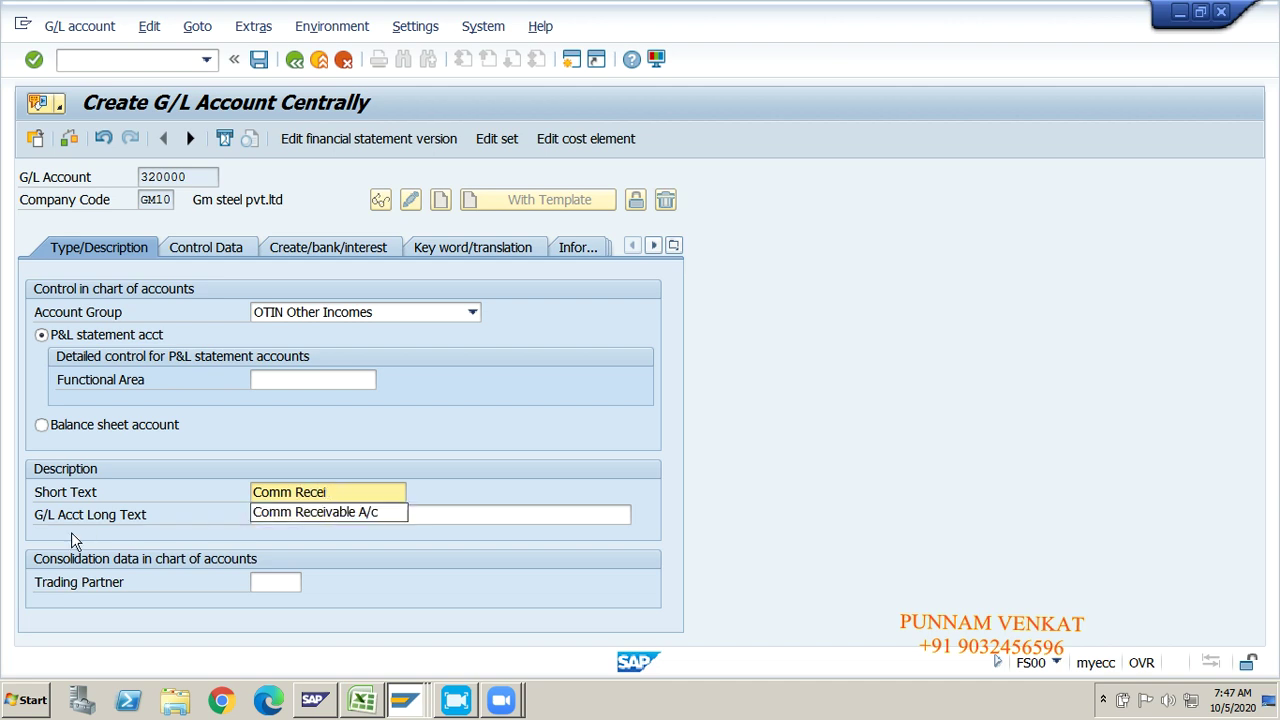
type("ved A")
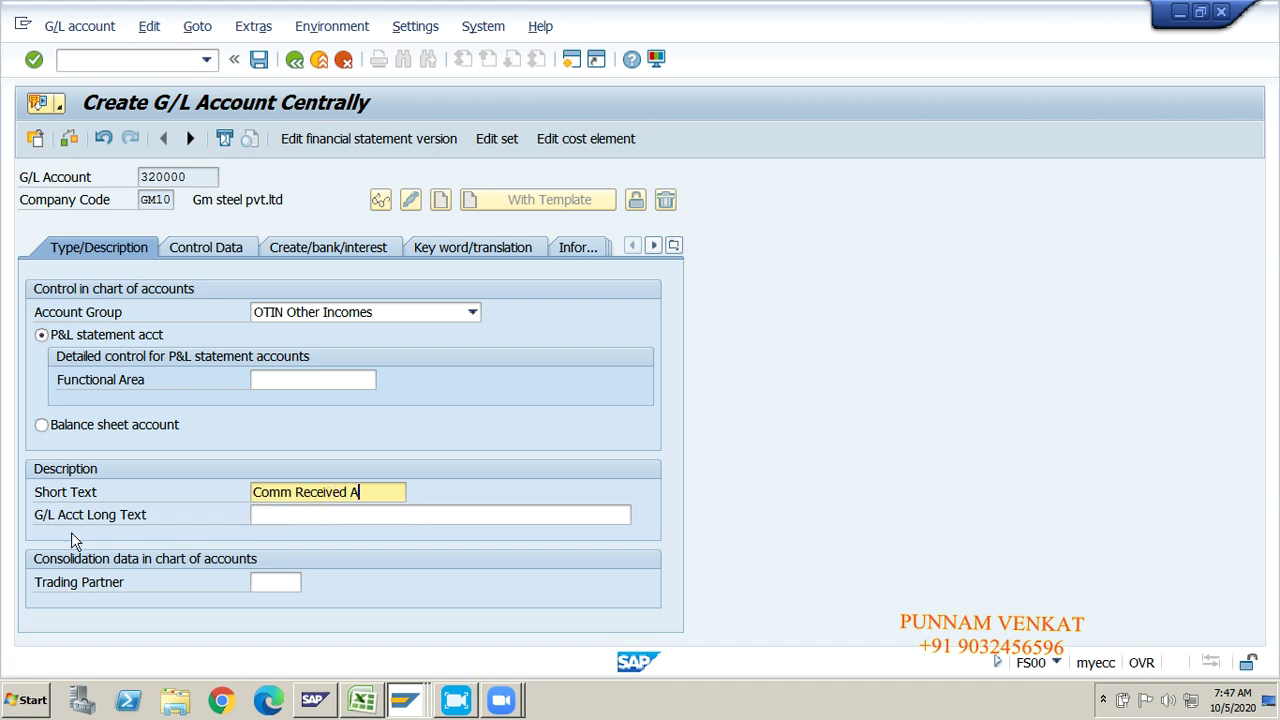
type("/c")
key("Tab")
type("Comm")
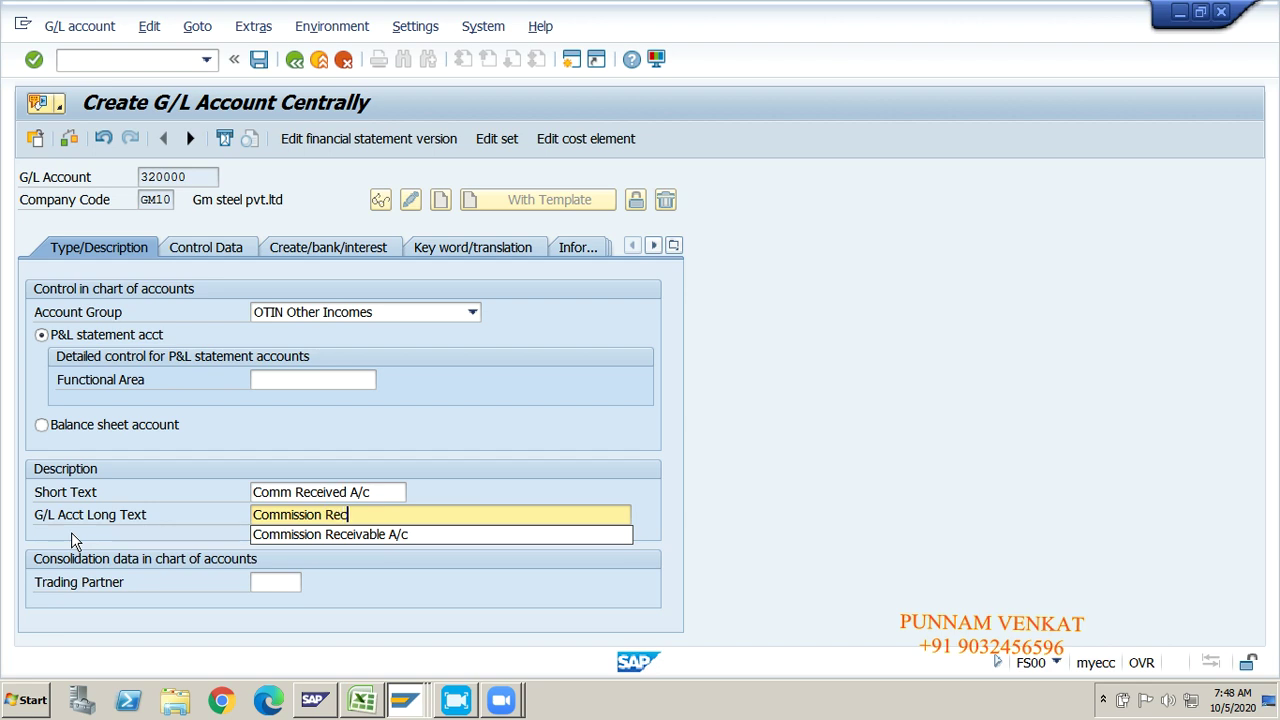
type("ission Receve")
key("BackSpace")
key("BackSpace")
type("ived A/c")
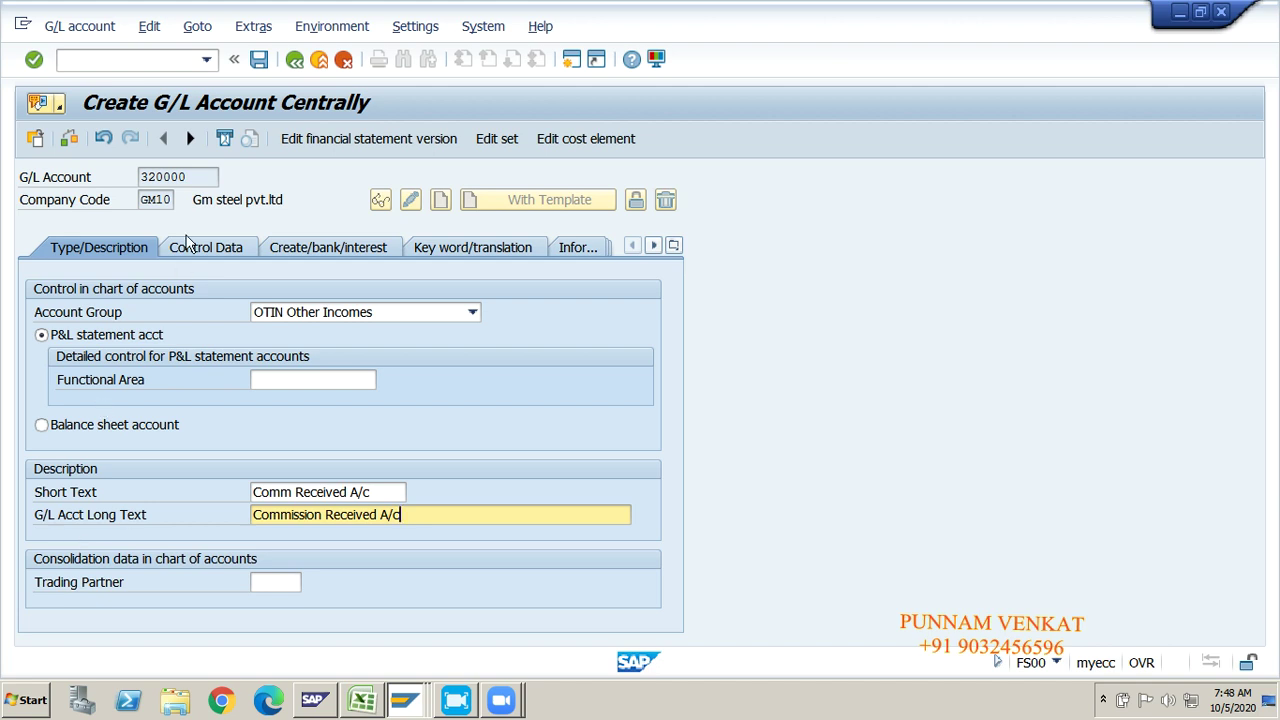
left_click(197, 248)
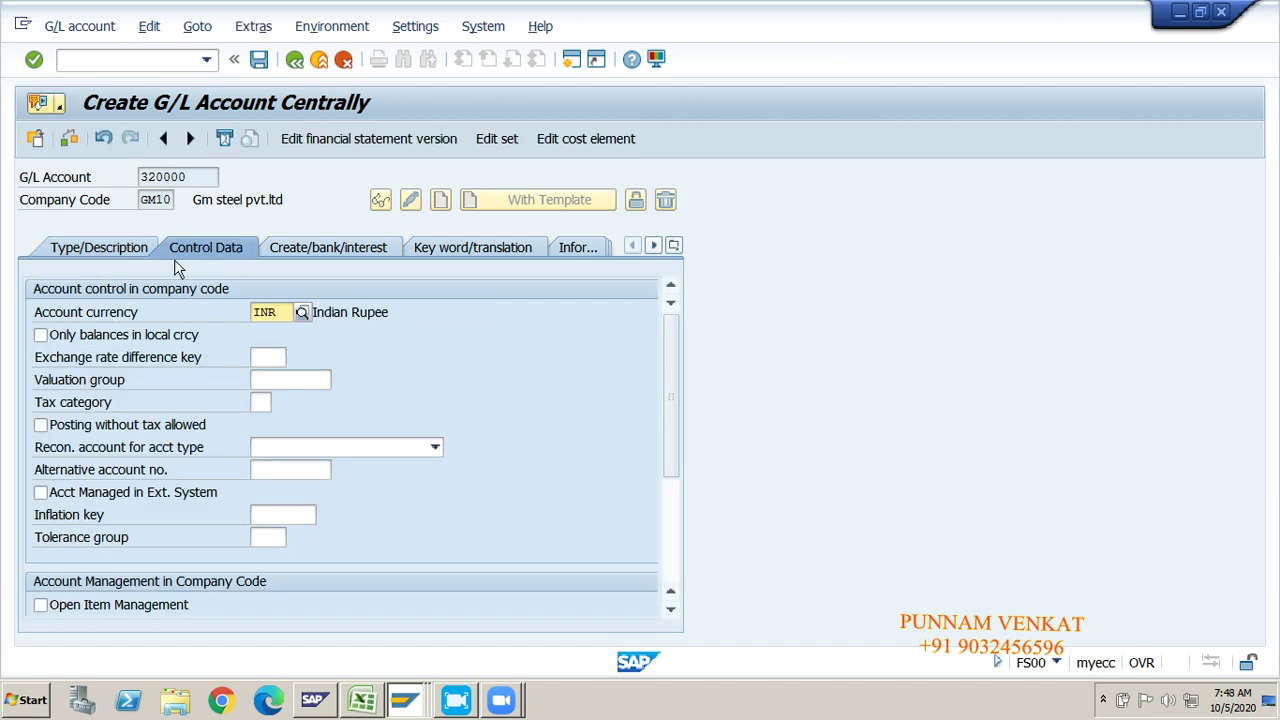
Step: Turn on line item display with sort key 001 in the control data
left_click_drag(667, 378, 671, 443)
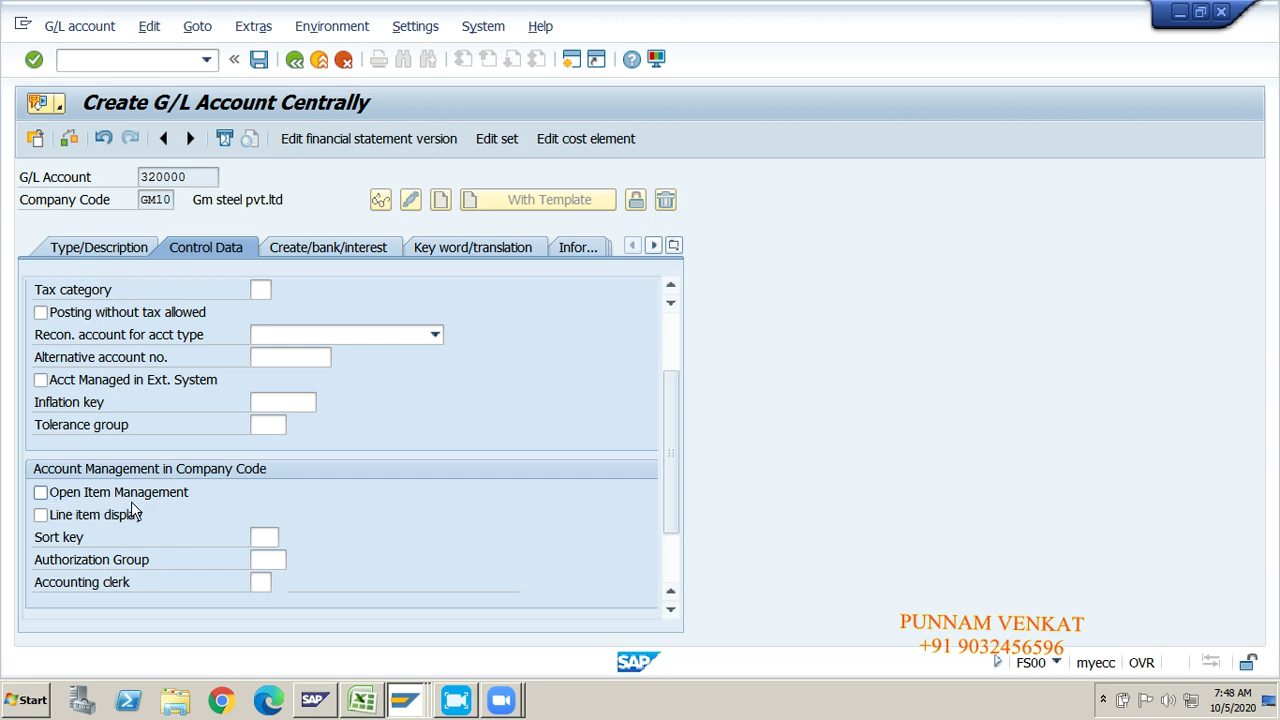
left_click(58, 517)
left_click(269, 538)
type("001")
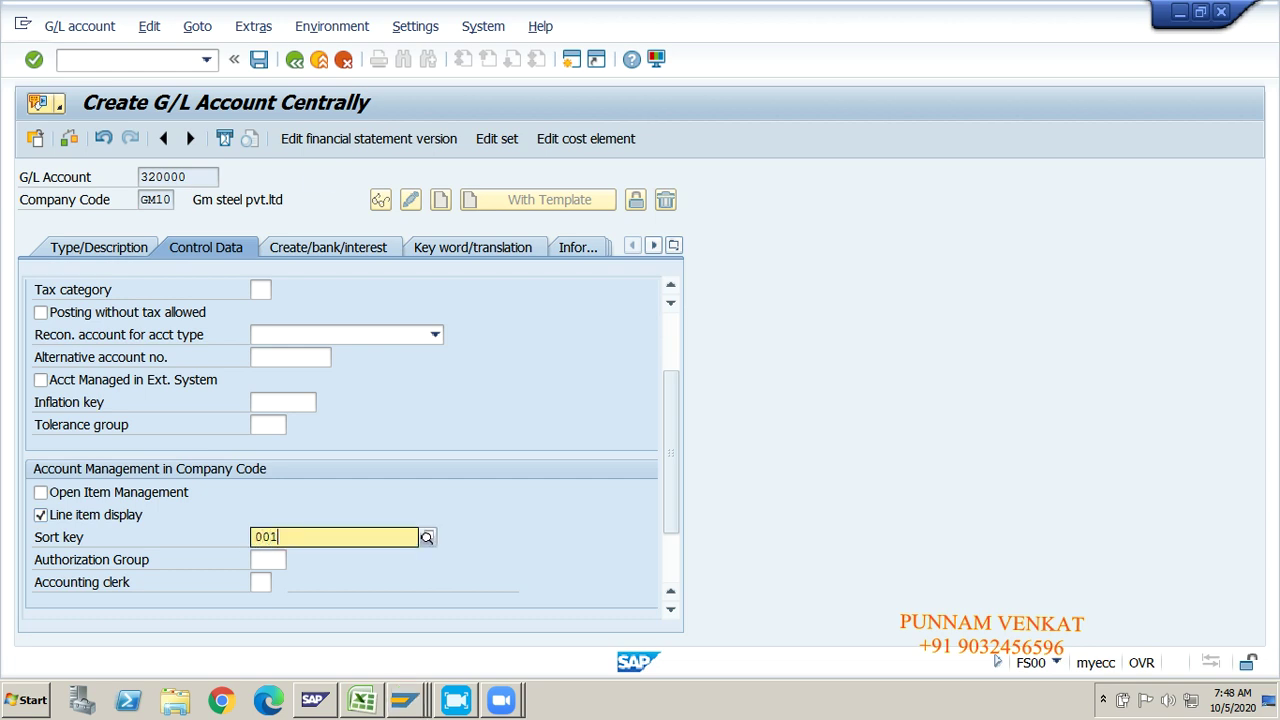
left_click(293, 580)
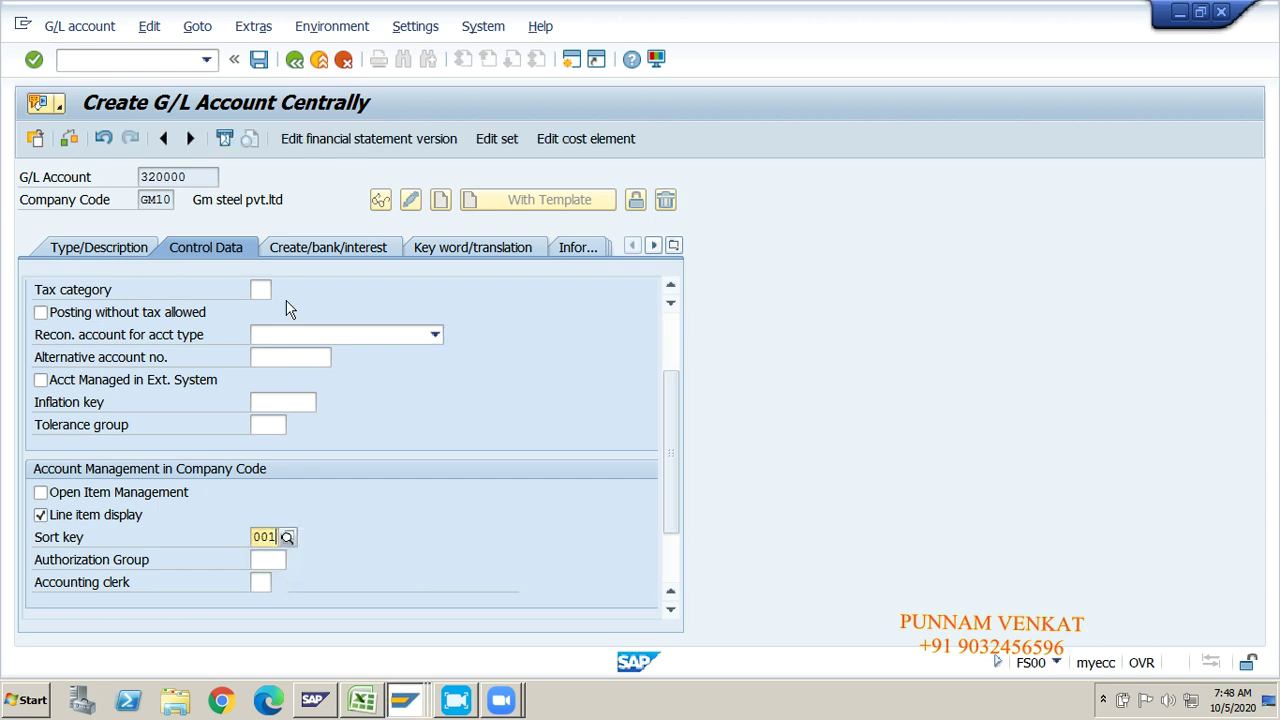
Step: Assign field status group G001 and save G/L account 320000
left_click(300, 252)
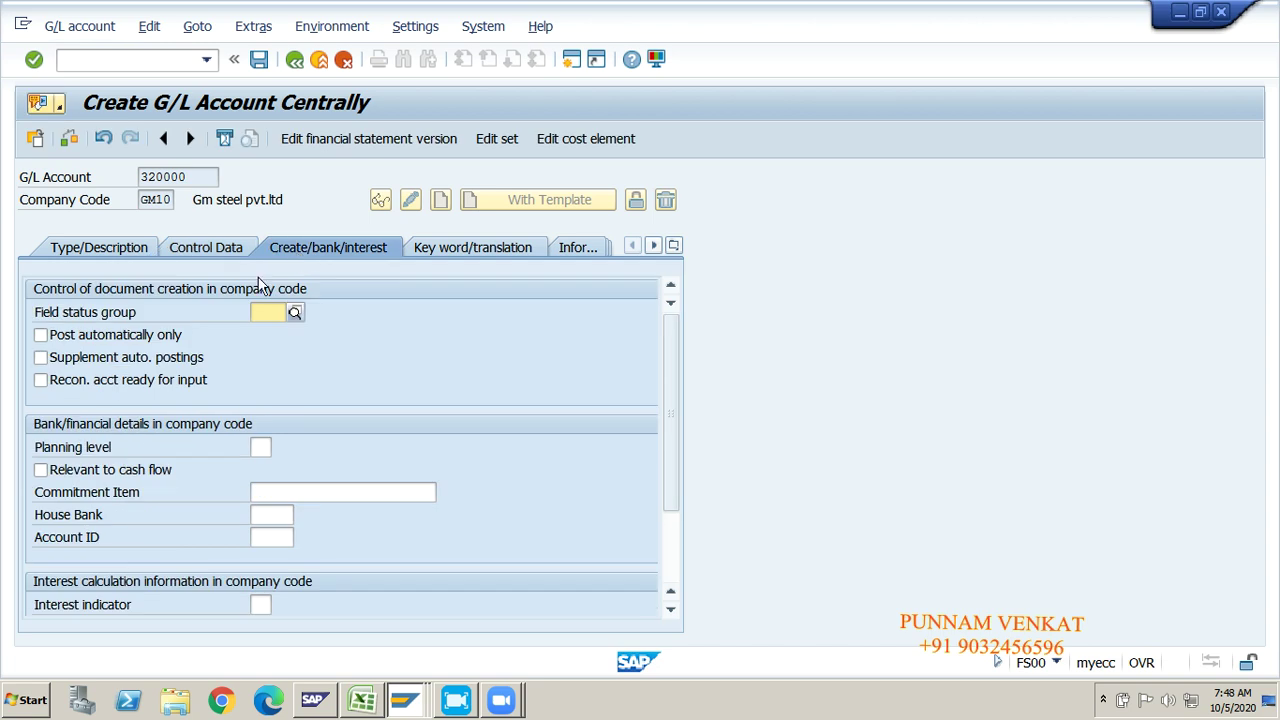
type("g001")
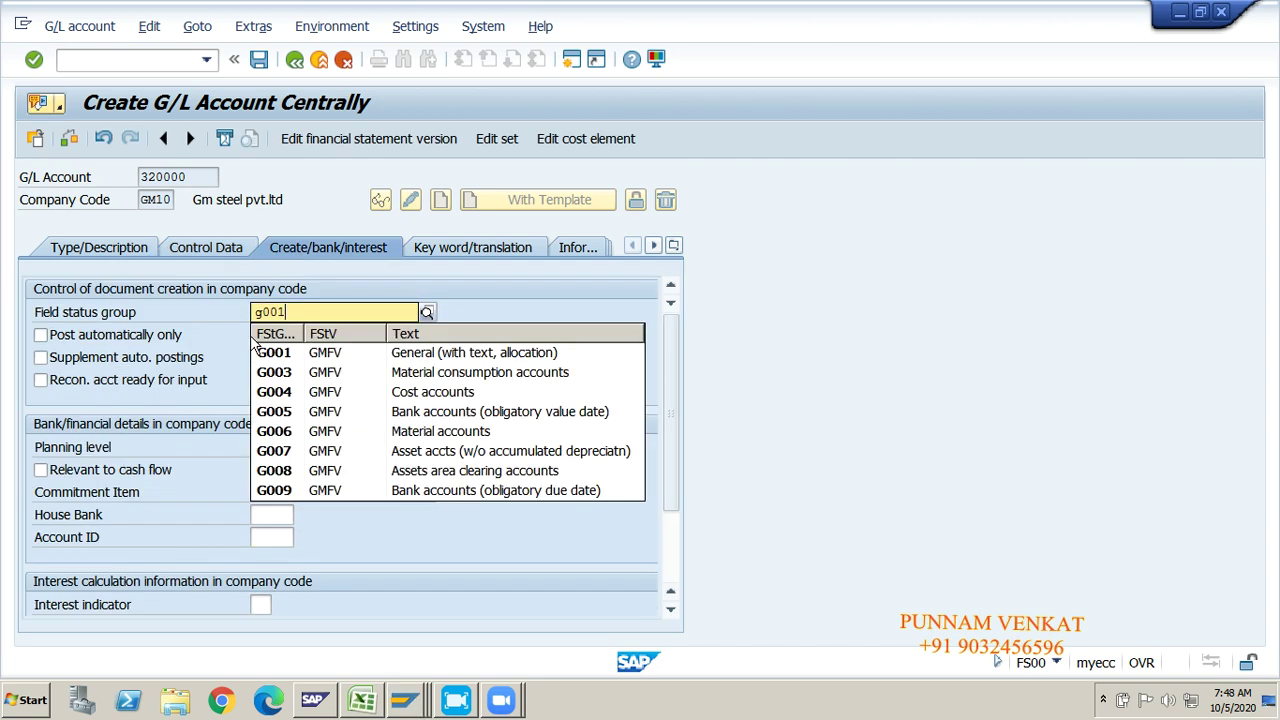
left_click(266, 352)
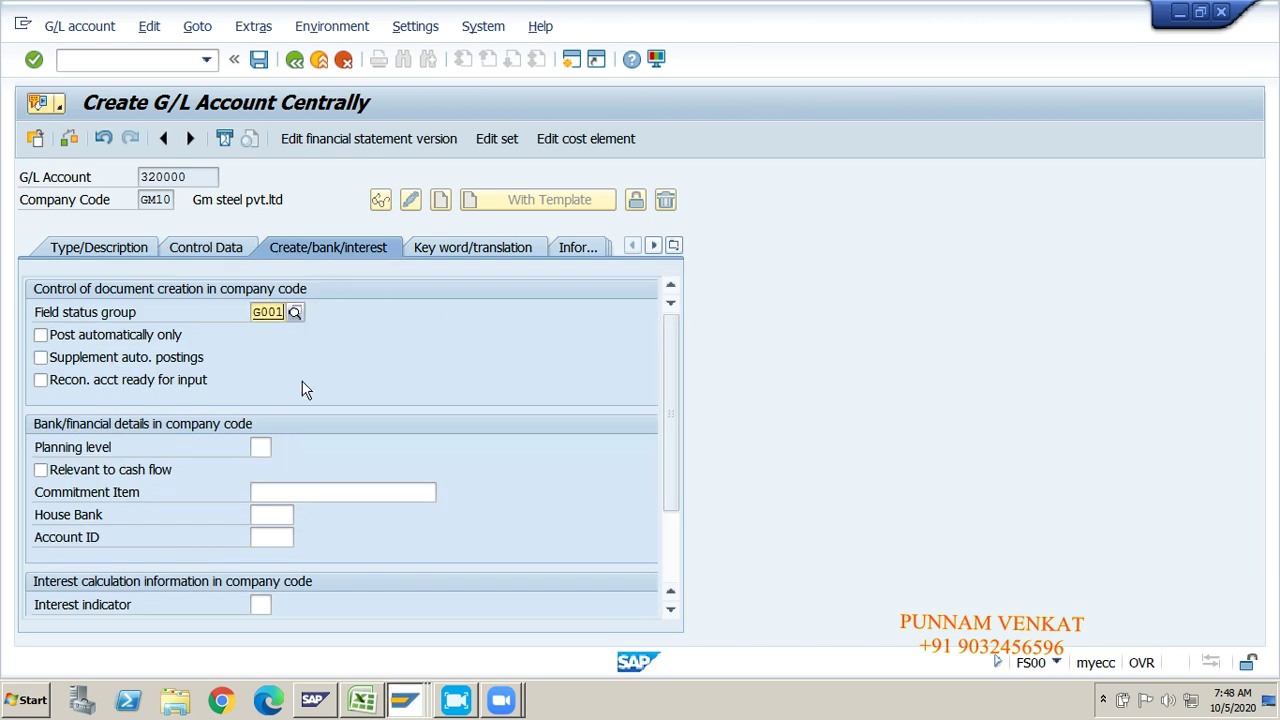
key("Return")
left_click(226, 258)
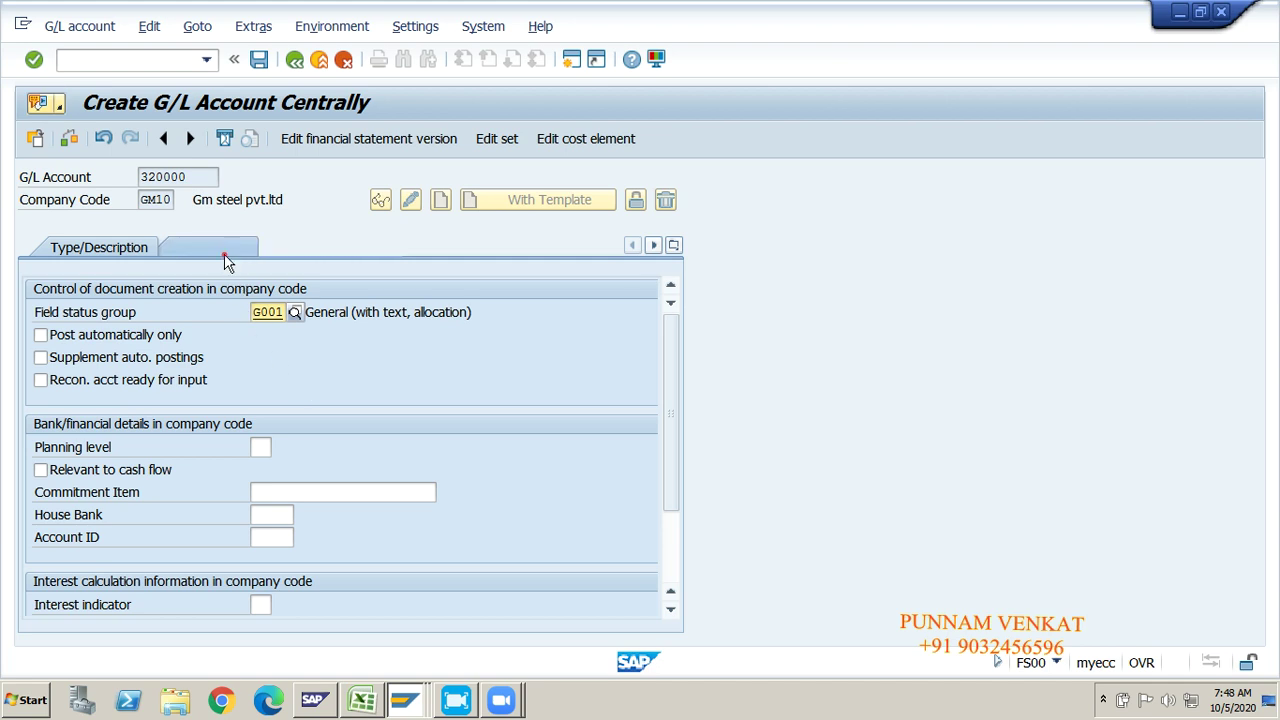
left_click(120, 244)
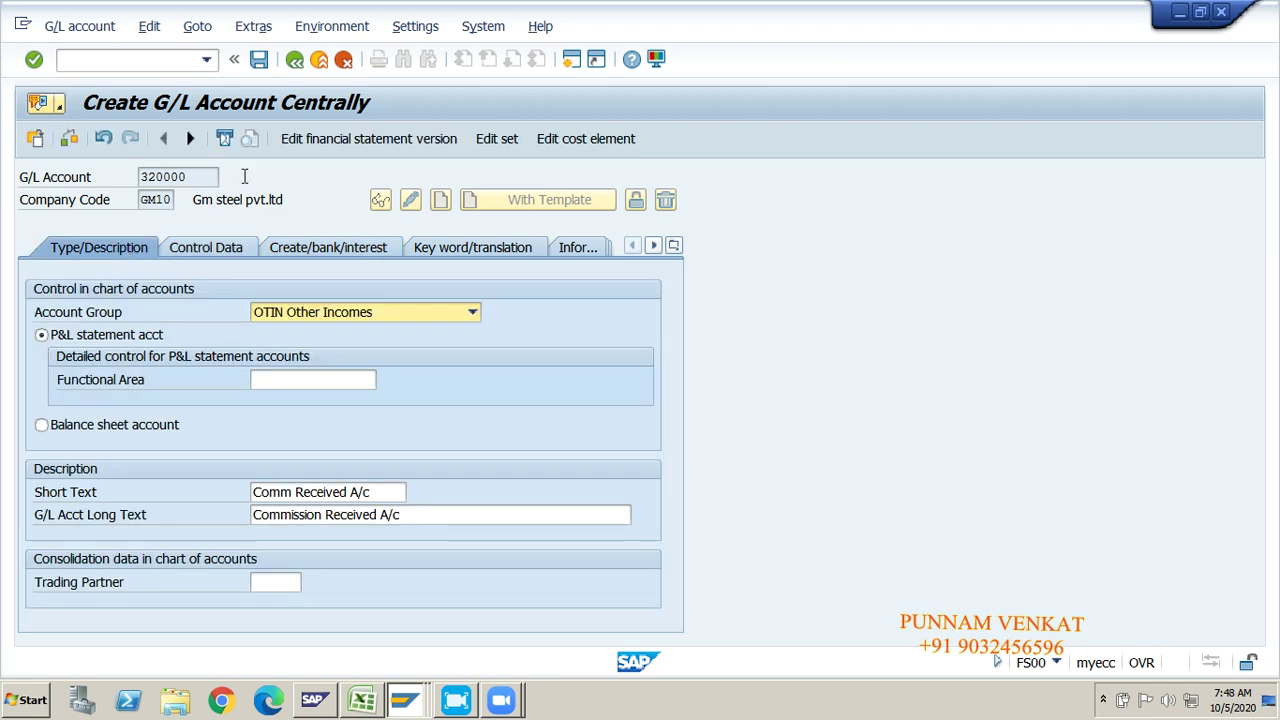
left_click(259, 61)
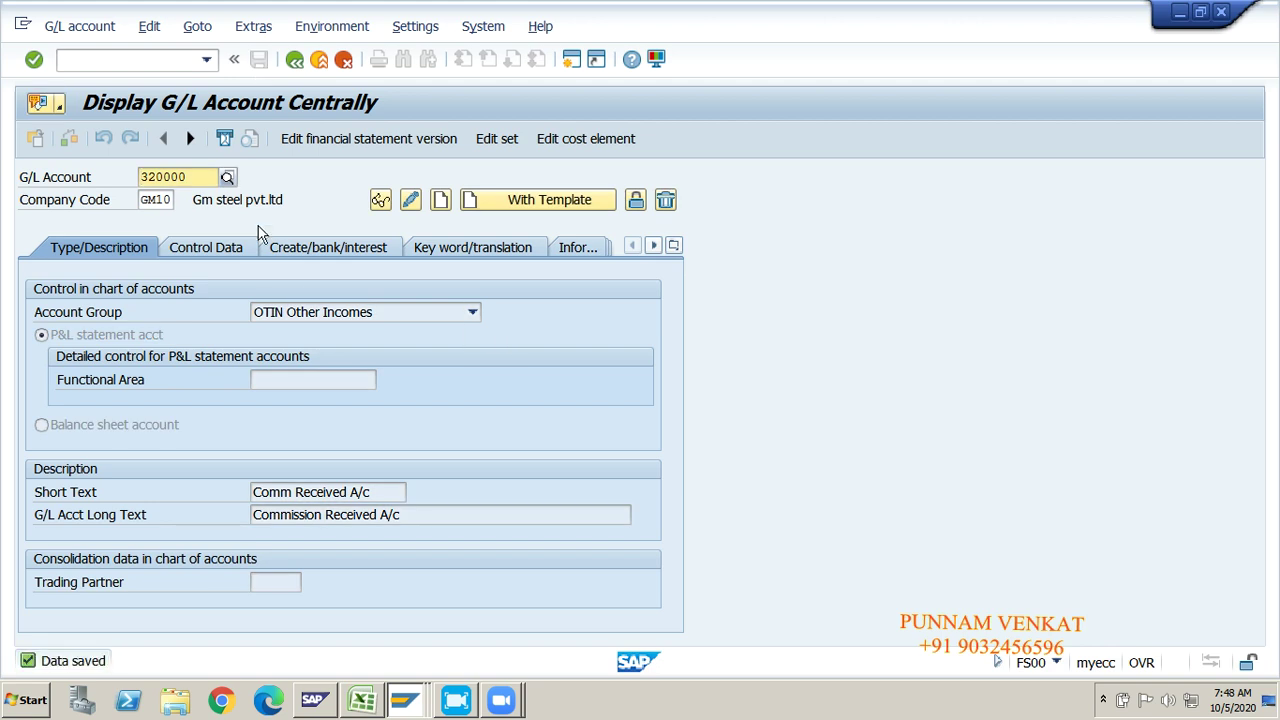
Step: Switch back to the Excel GL Master Creation sheet
key("alt+Tab")
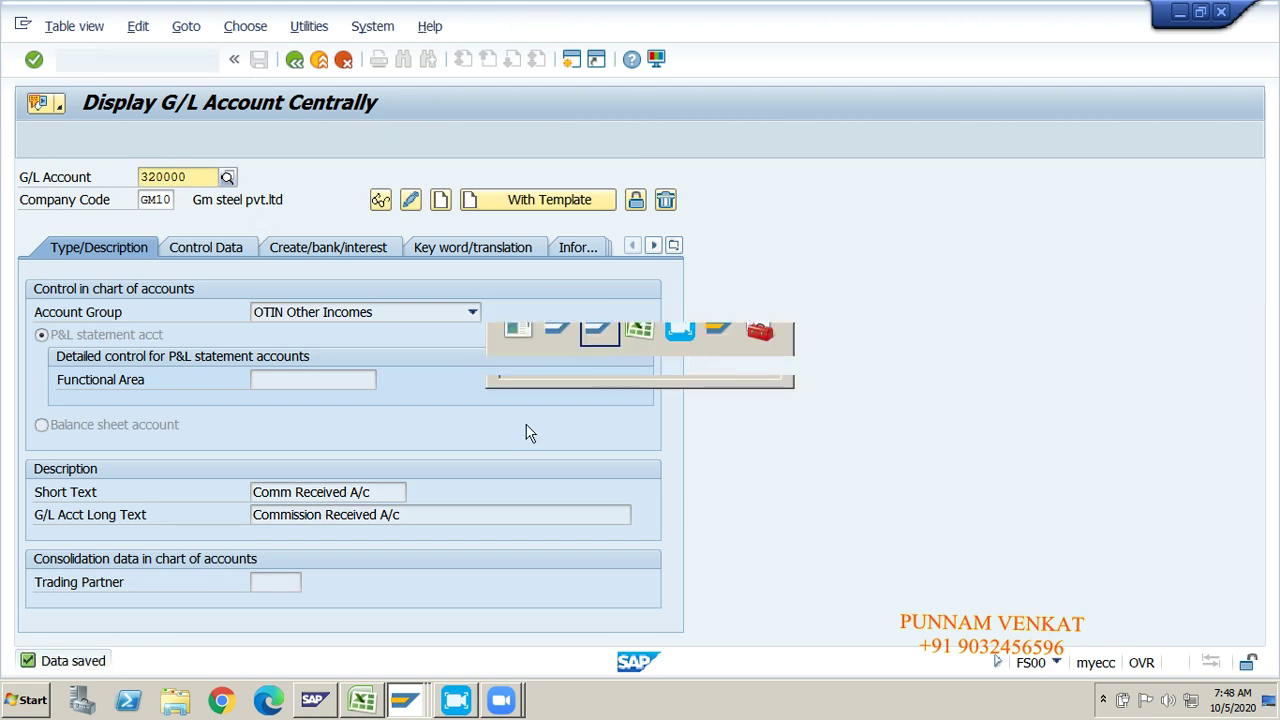
key("alt+Tab")
key("Tab")
key("Tab")
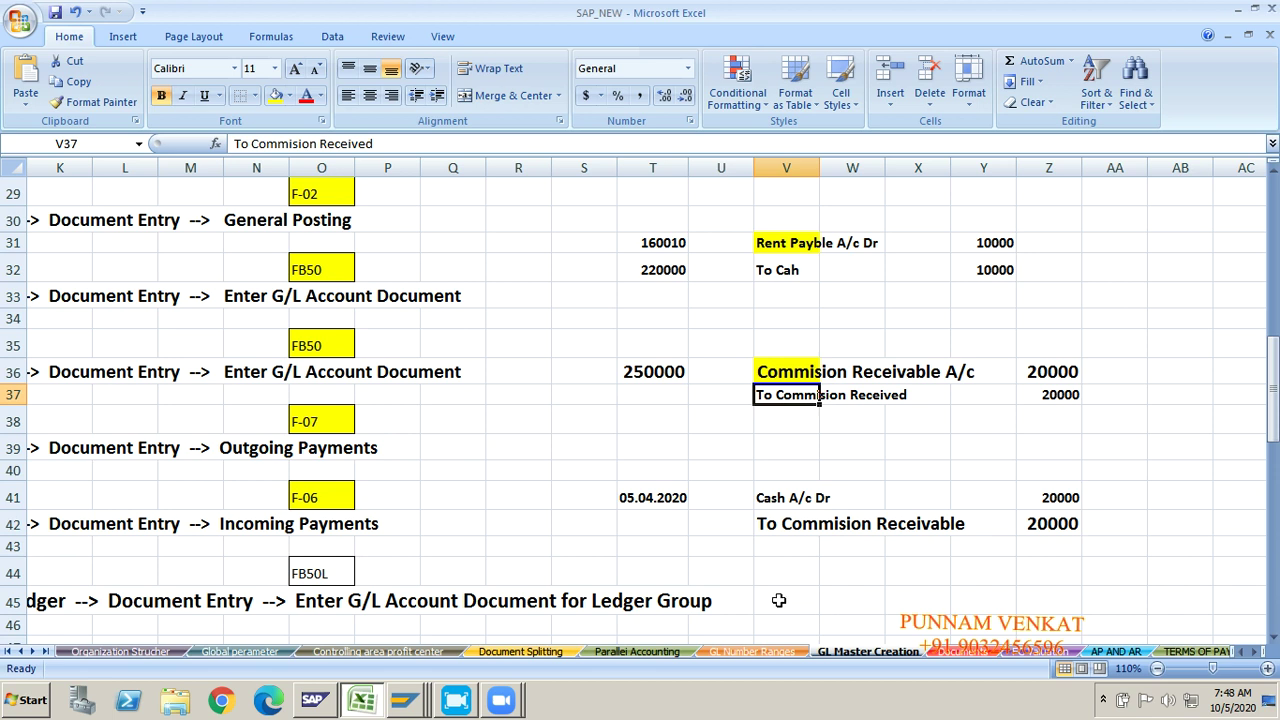
Step: Enter account 320000 in T37 and replace T41's date with 220000
left_click(643, 395)
type("32")
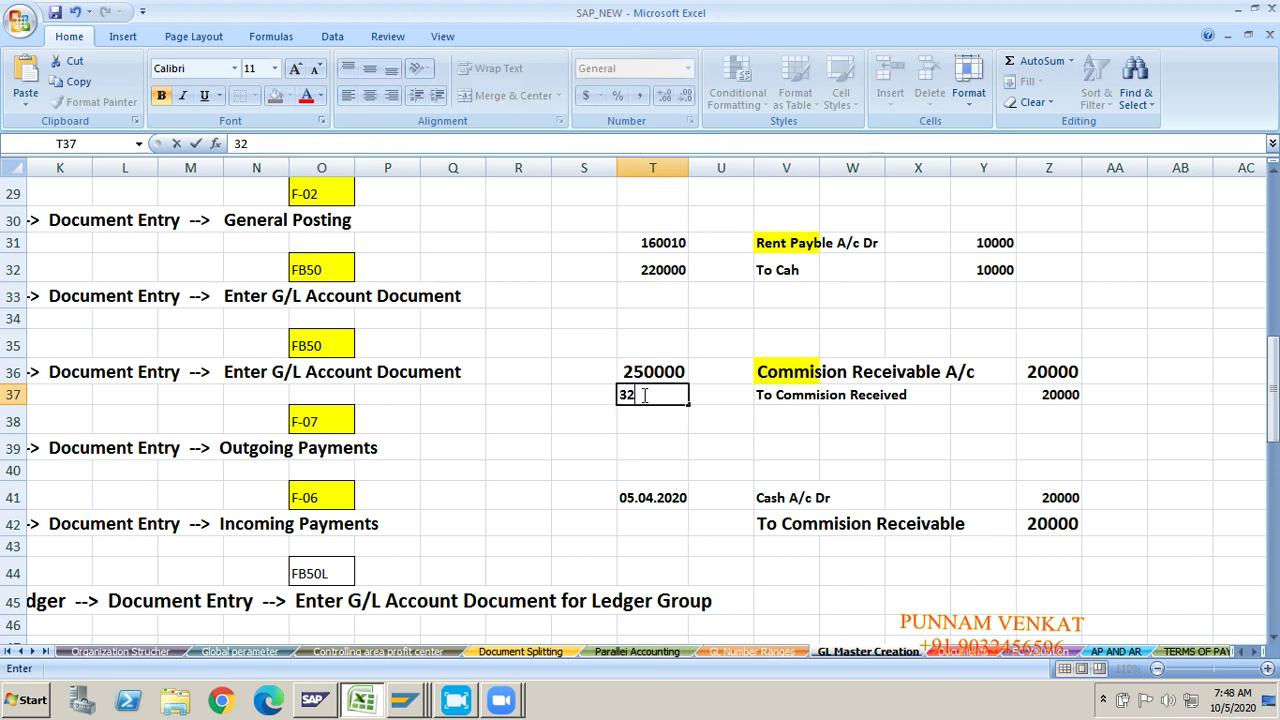
type("0000")
key("Return")
left_click(643, 497)
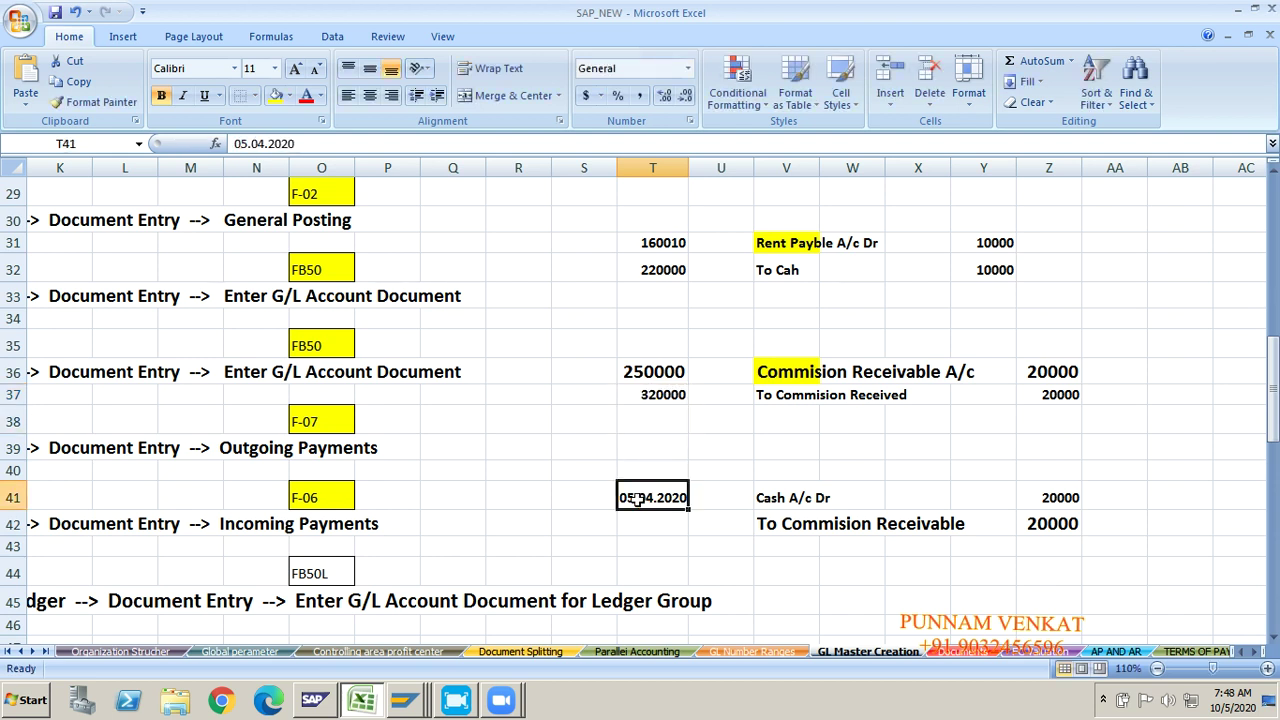
key("Delete")
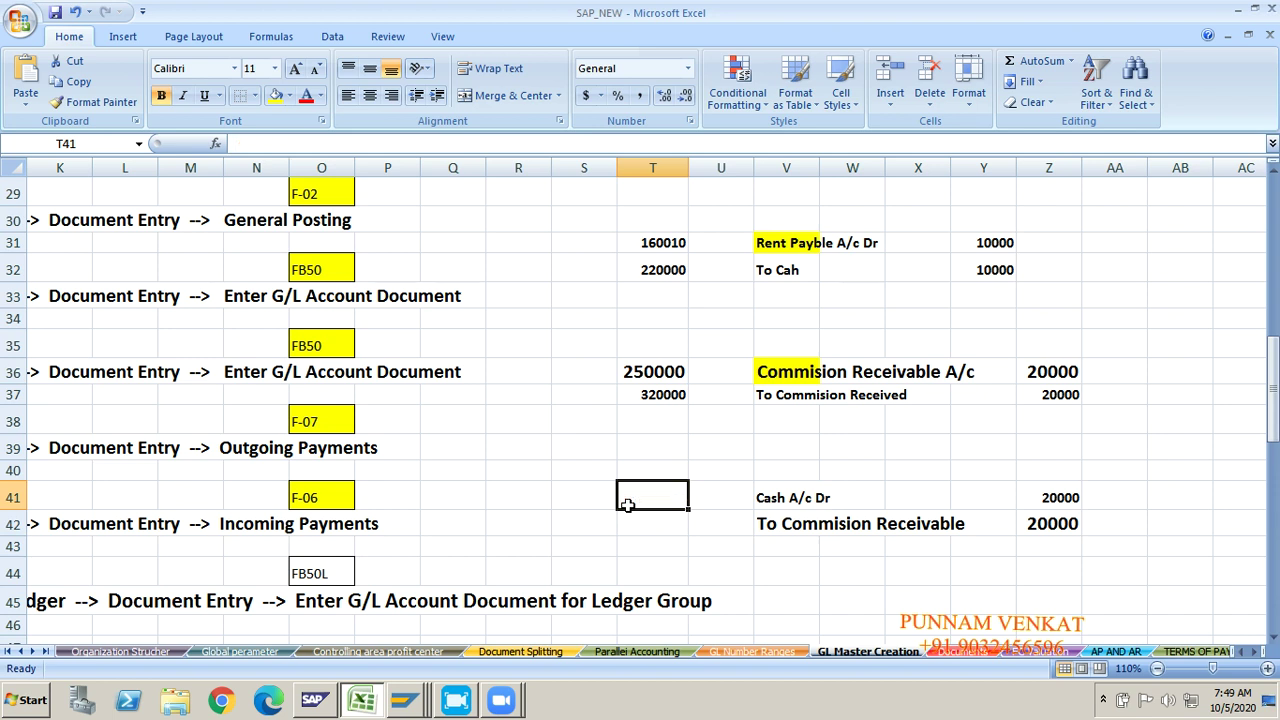
left_click(630, 520)
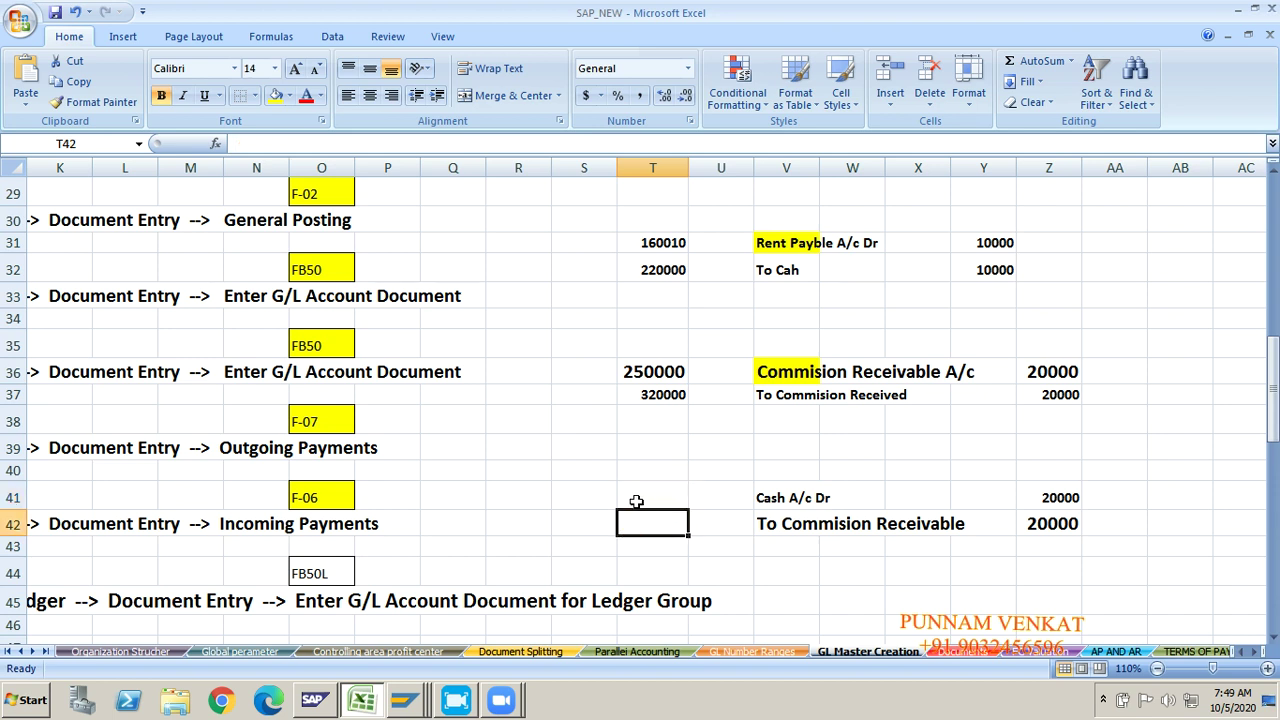
left_click(636, 501)
type("22")
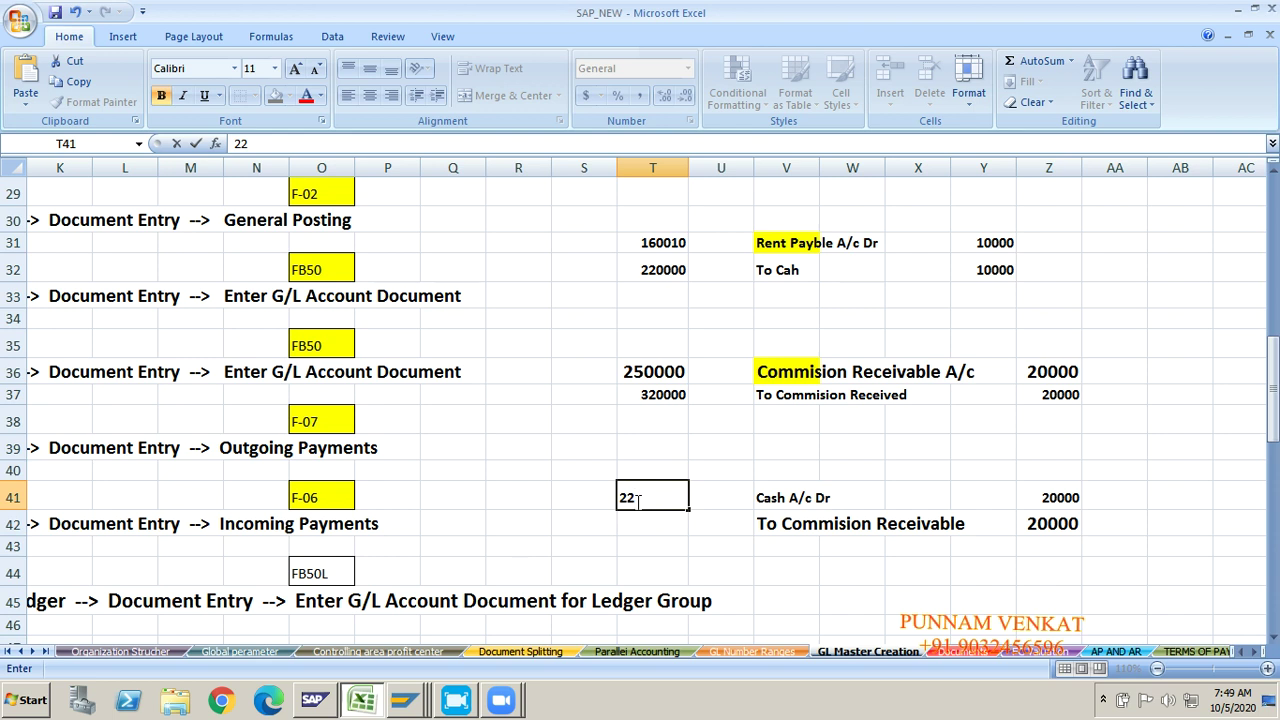
type("0000")
key("Return")
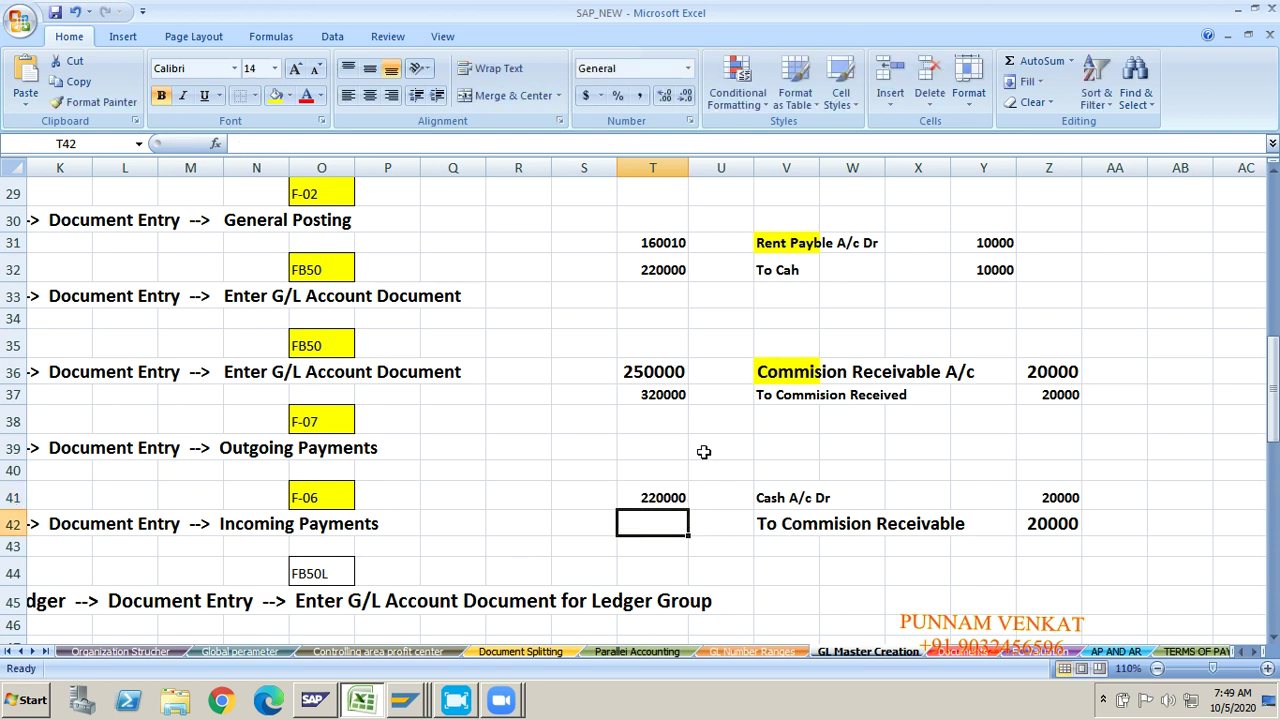
Step: Copy account number 250000 from T36 into T42
left_click(652, 372)
key("ctrl+c")
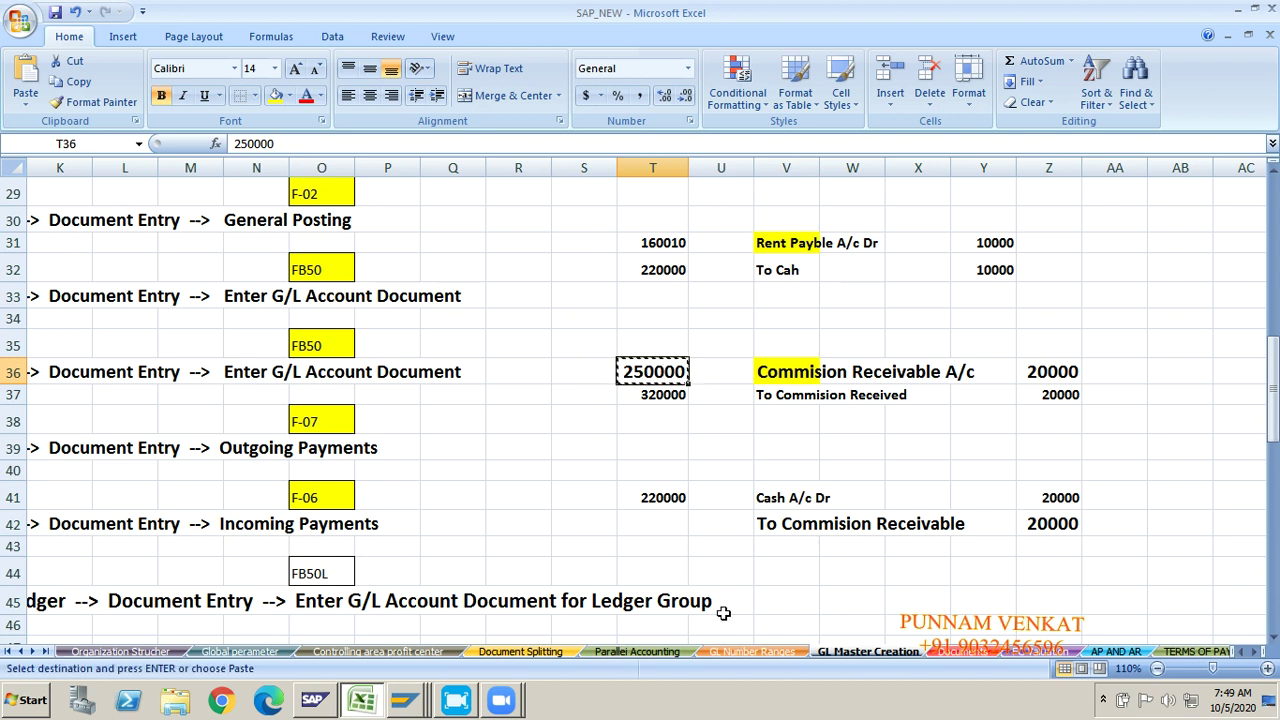
left_click(660, 525)
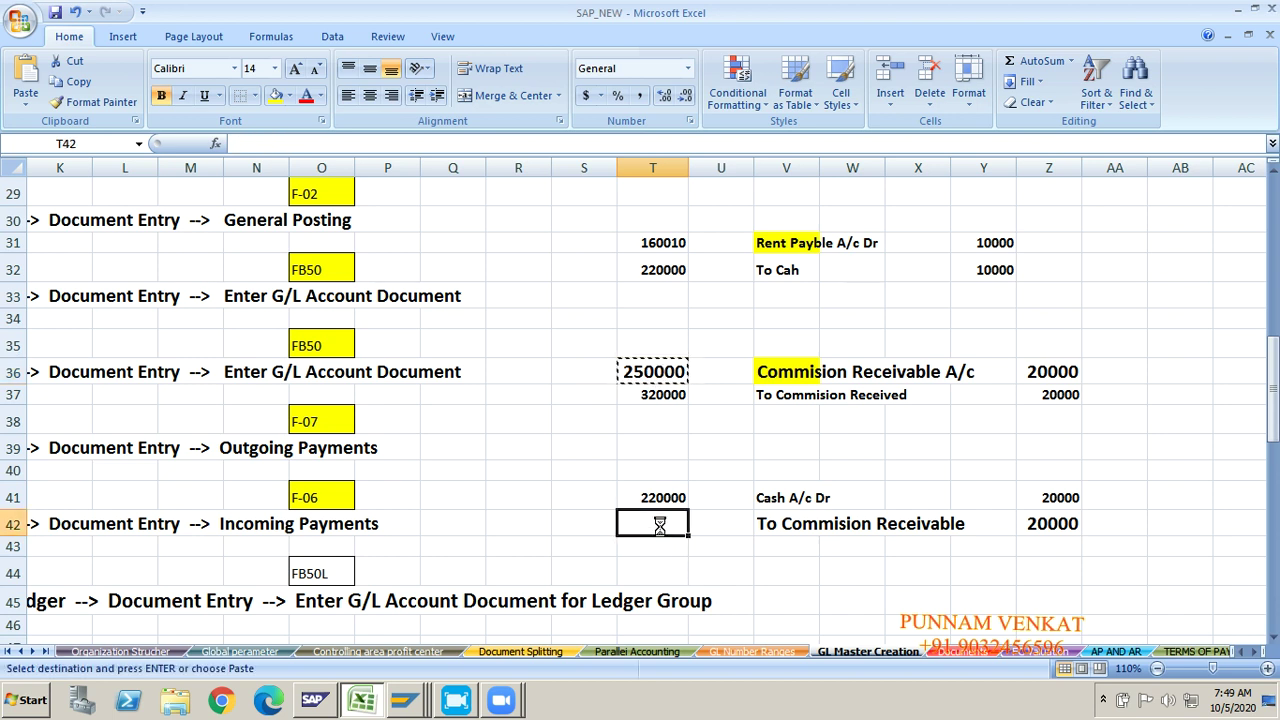
key("ctrl+v")
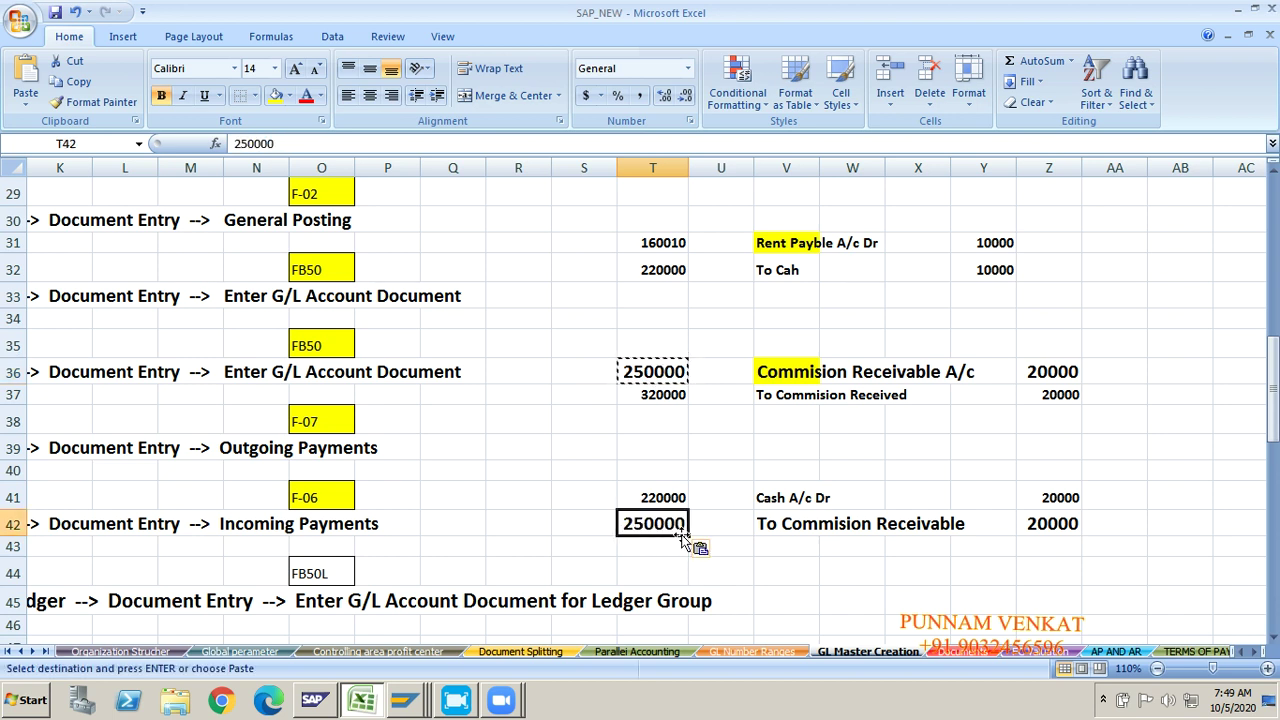
Step: Format Painter T42's large bold style onto T41, then from T41 onto T37
left_click(95, 102)
left_click(640, 502)
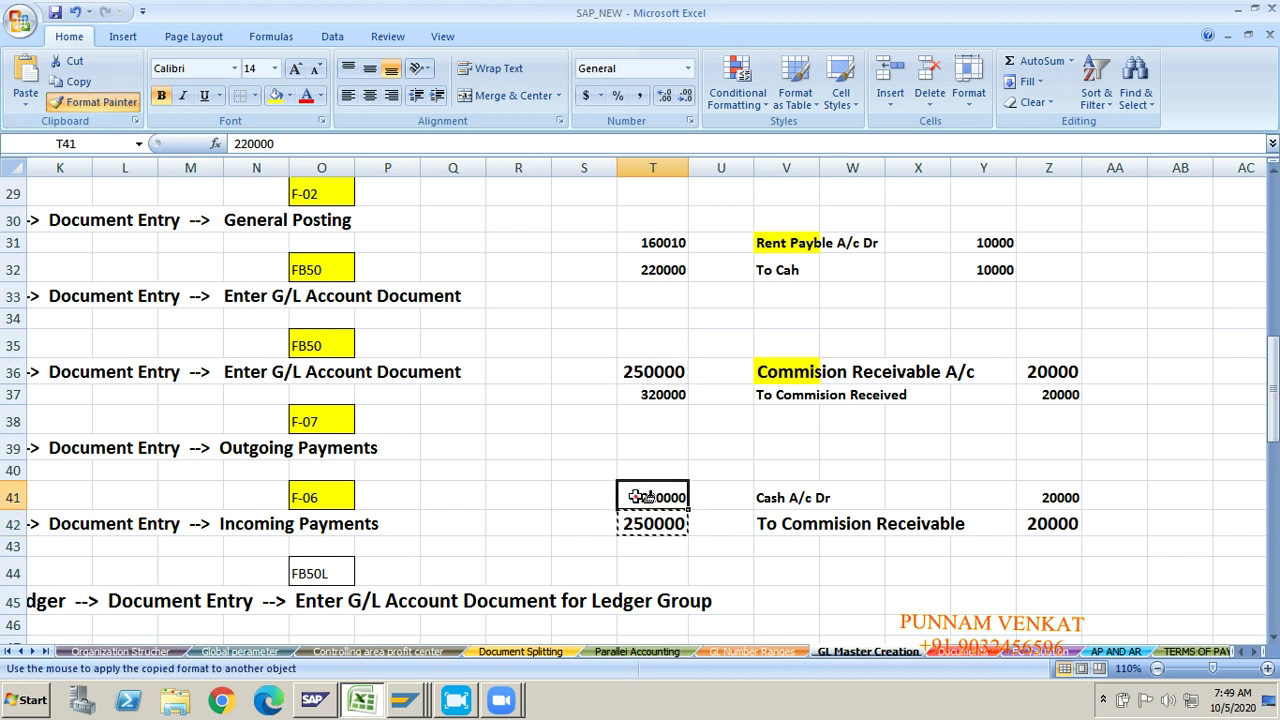
left_click(99, 104)
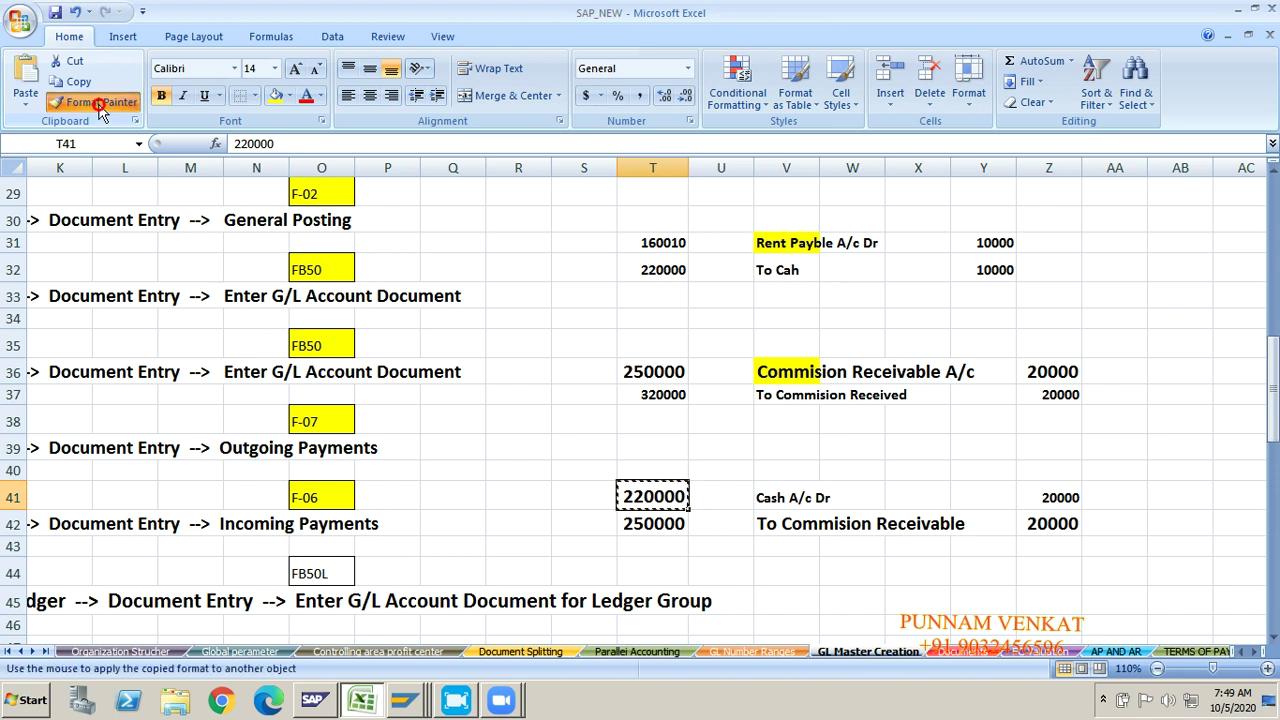
left_click(641, 396)
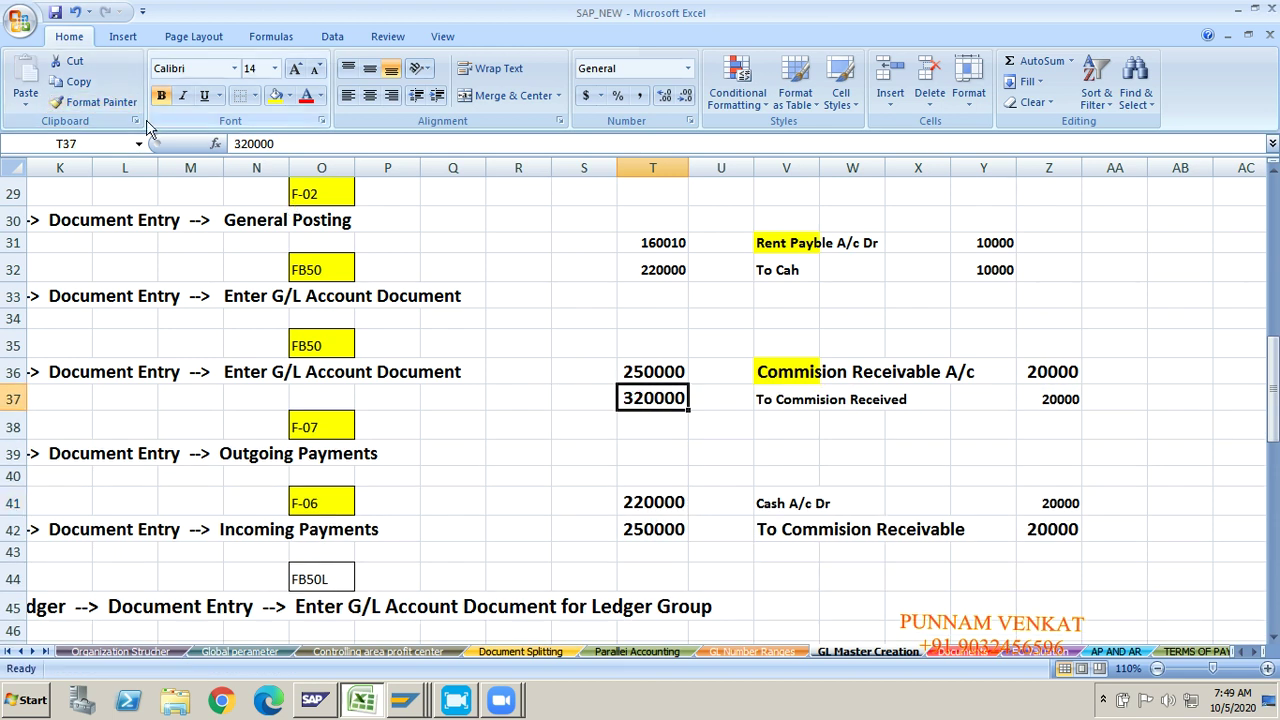
left_click(505, 269)
key("Up")
key("Up")
key("Up")
key("Up")
key("Up")
key("Up")
key("Up")
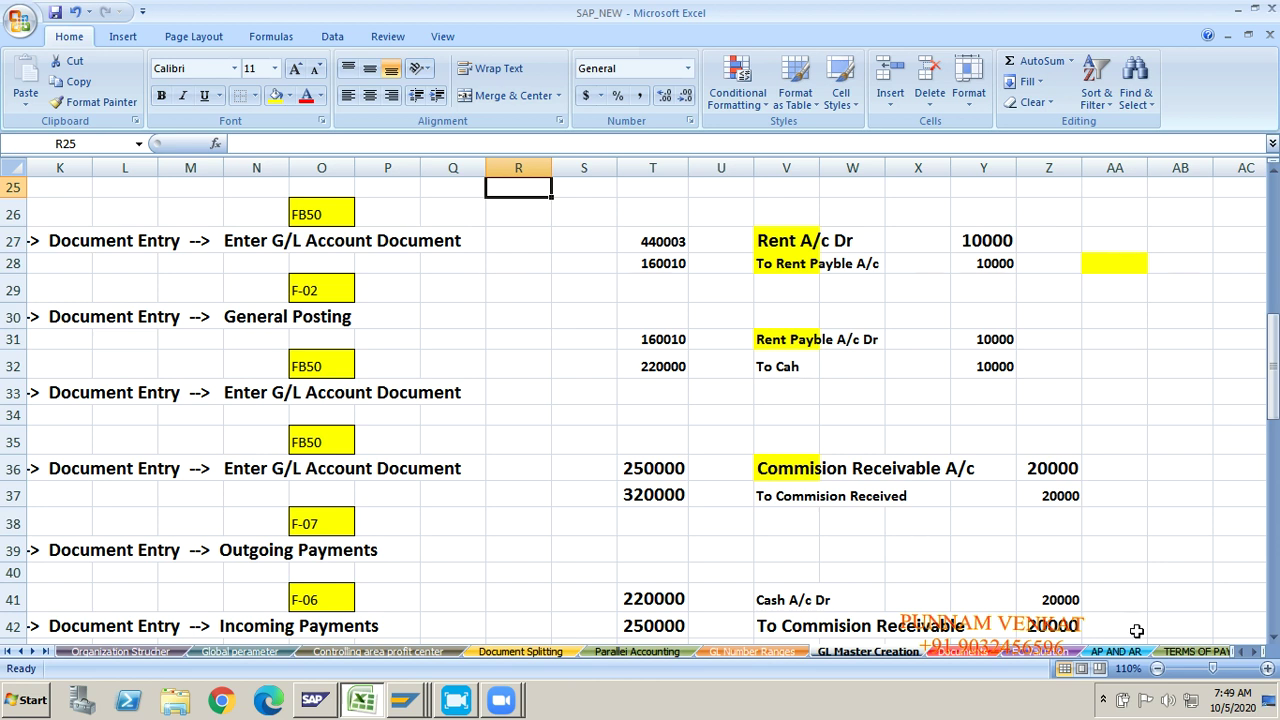
Step: Review the Rent A/c Dr and To Rent Payble A/c lines in V27–V28
left_click(650, 474)
key("Right")
key("Right")
key("Right")
key("Right")
key("Right")
key("Right")
key("Right")
key("Right")
key("Right")
key("Right")
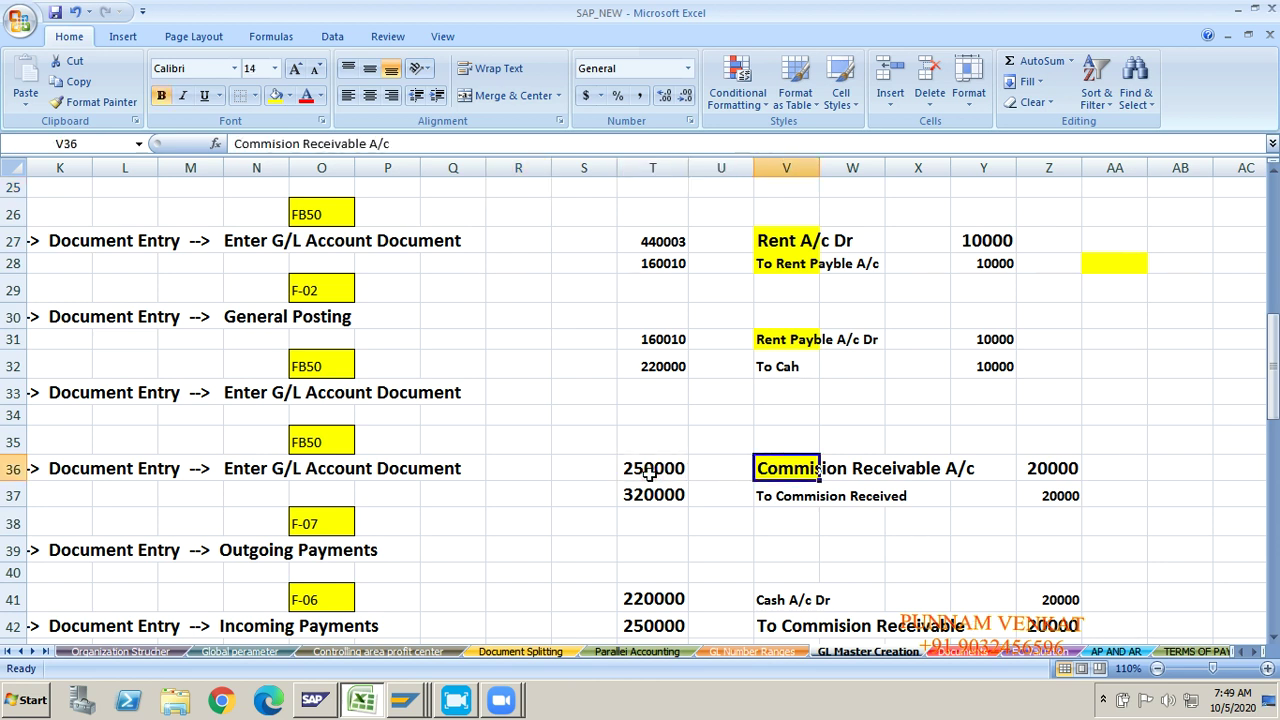
key("Down")
key("Down")
key("Down")
key("Down")
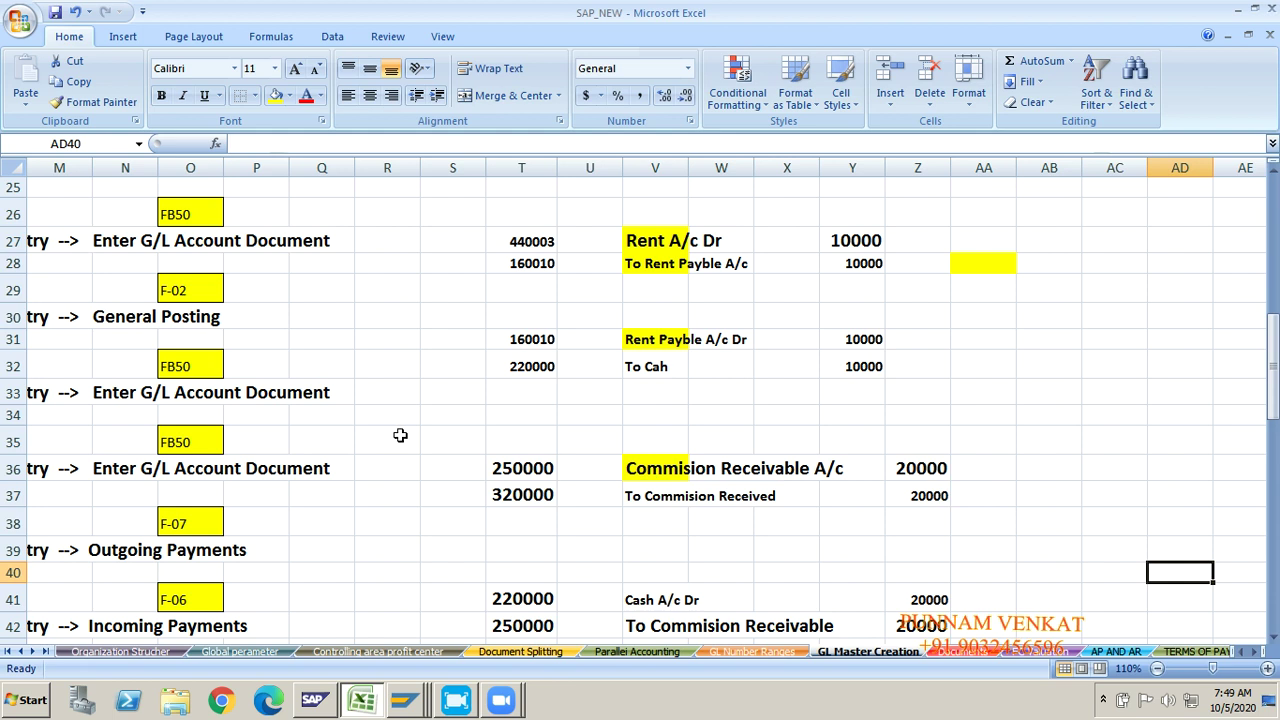
left_click(652, 244)
left_click(651, 264)
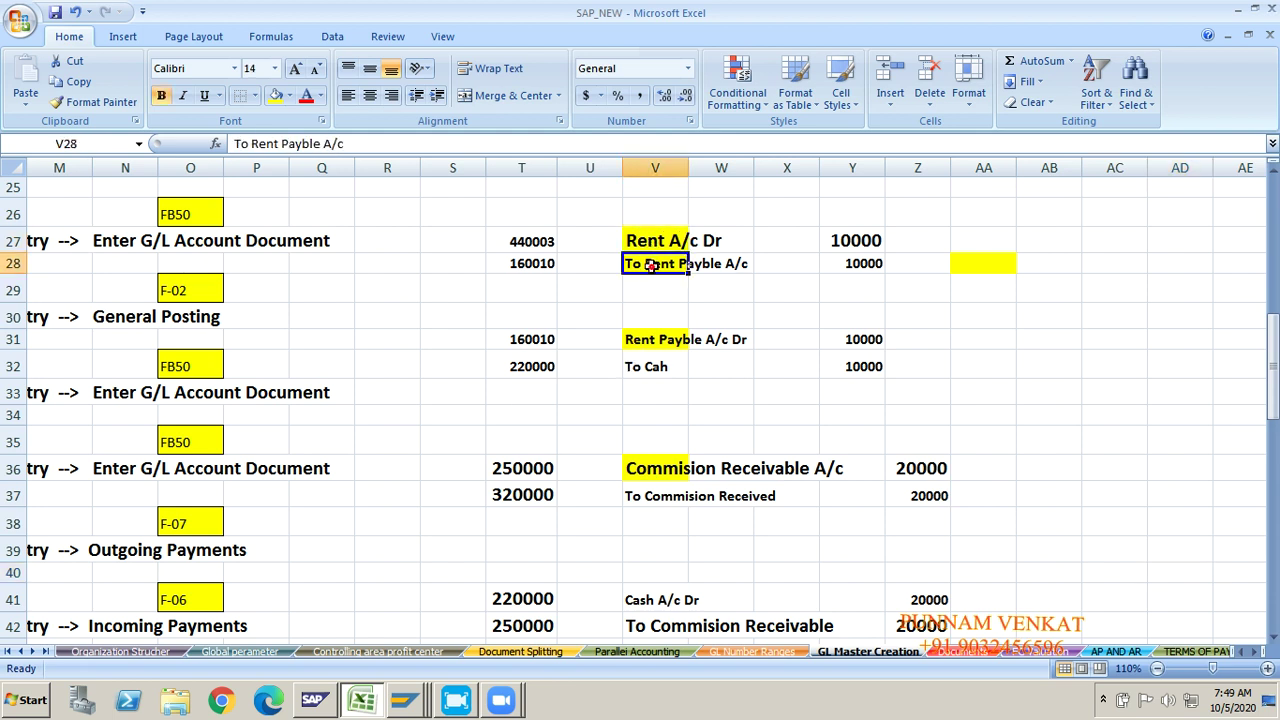
left_click(650, 241)
left_click(649, 262)
Step: Enter the note 'FB50 / F-02' in cell R28
left_click(371, 268)
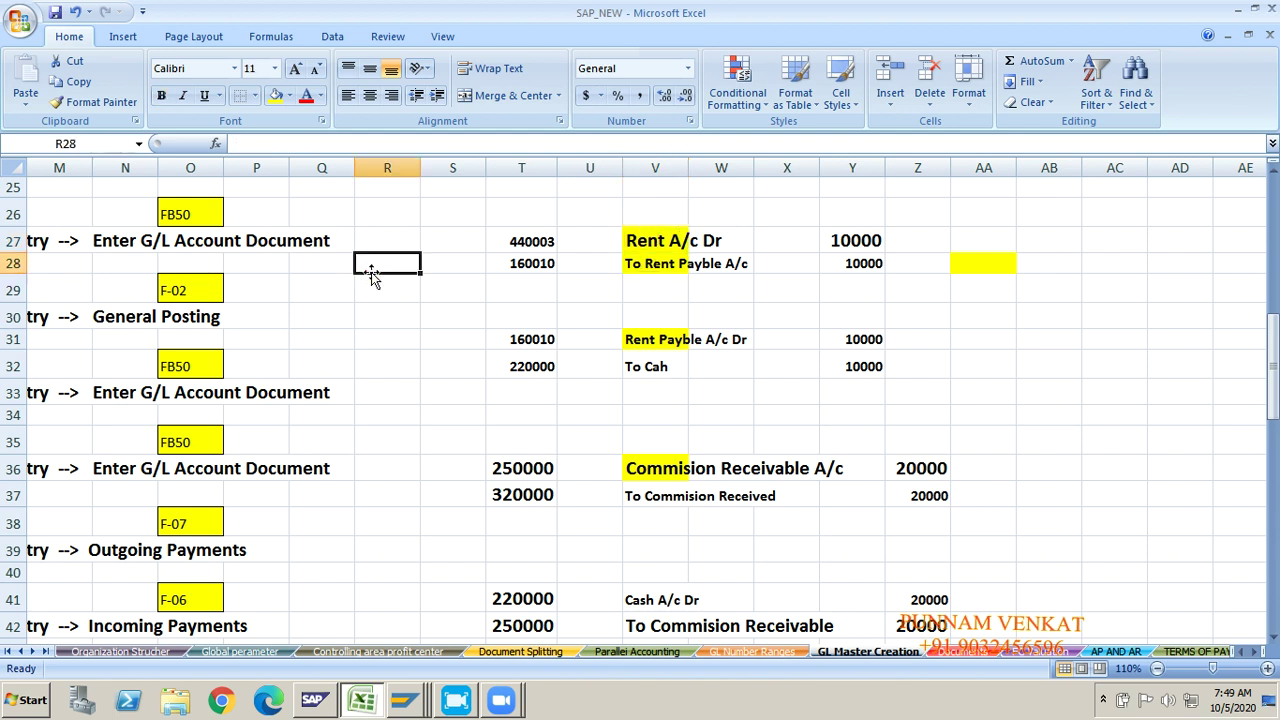
type("FB50 / F")
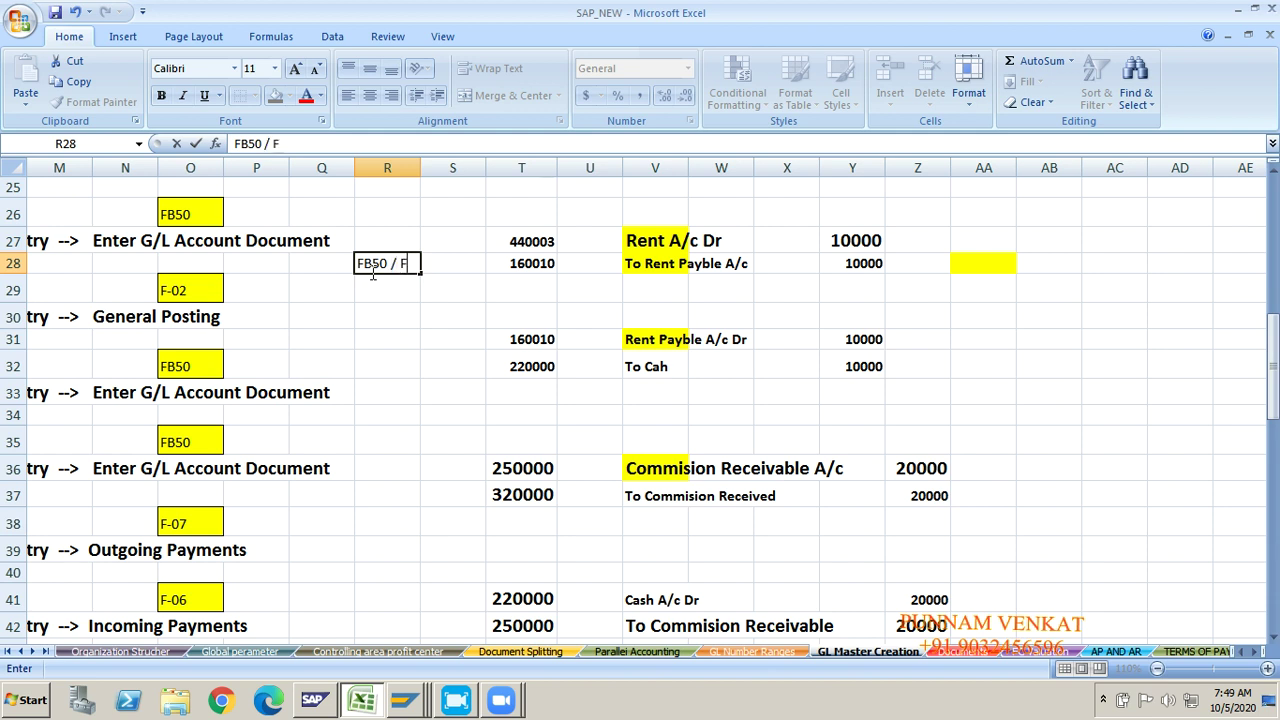
type("-02")
key("Return")
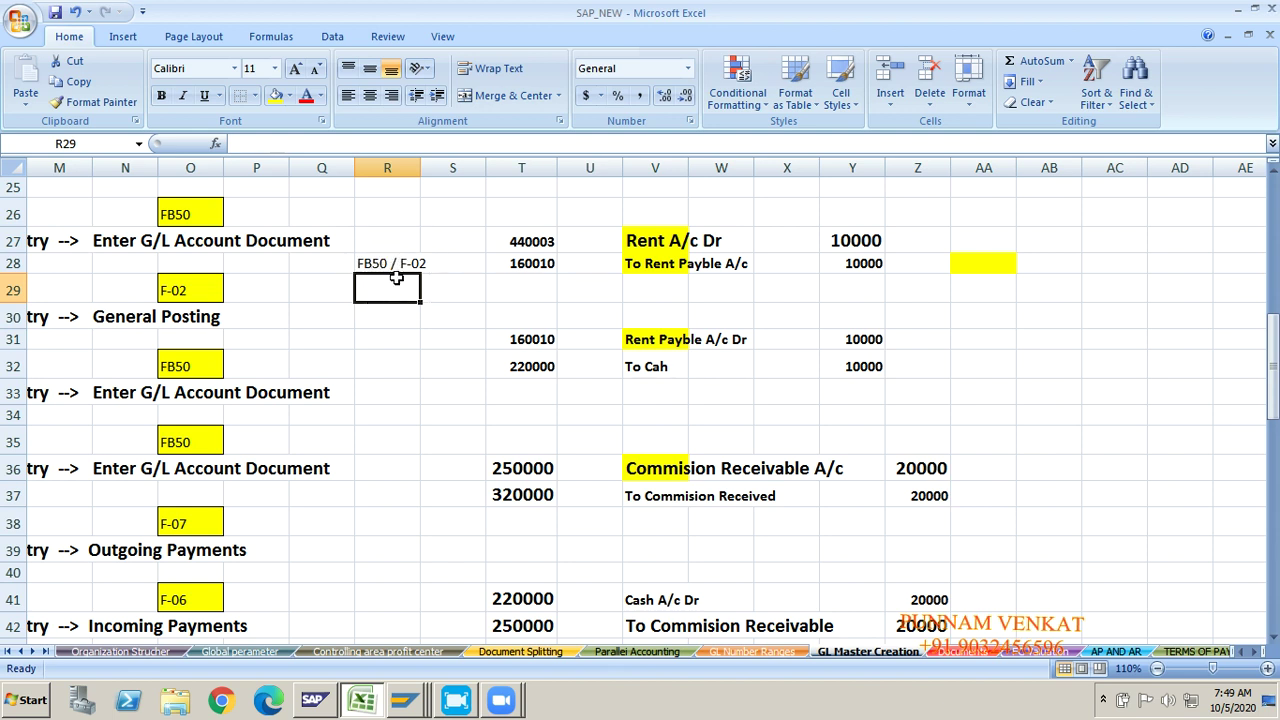
left_click(320, 313)
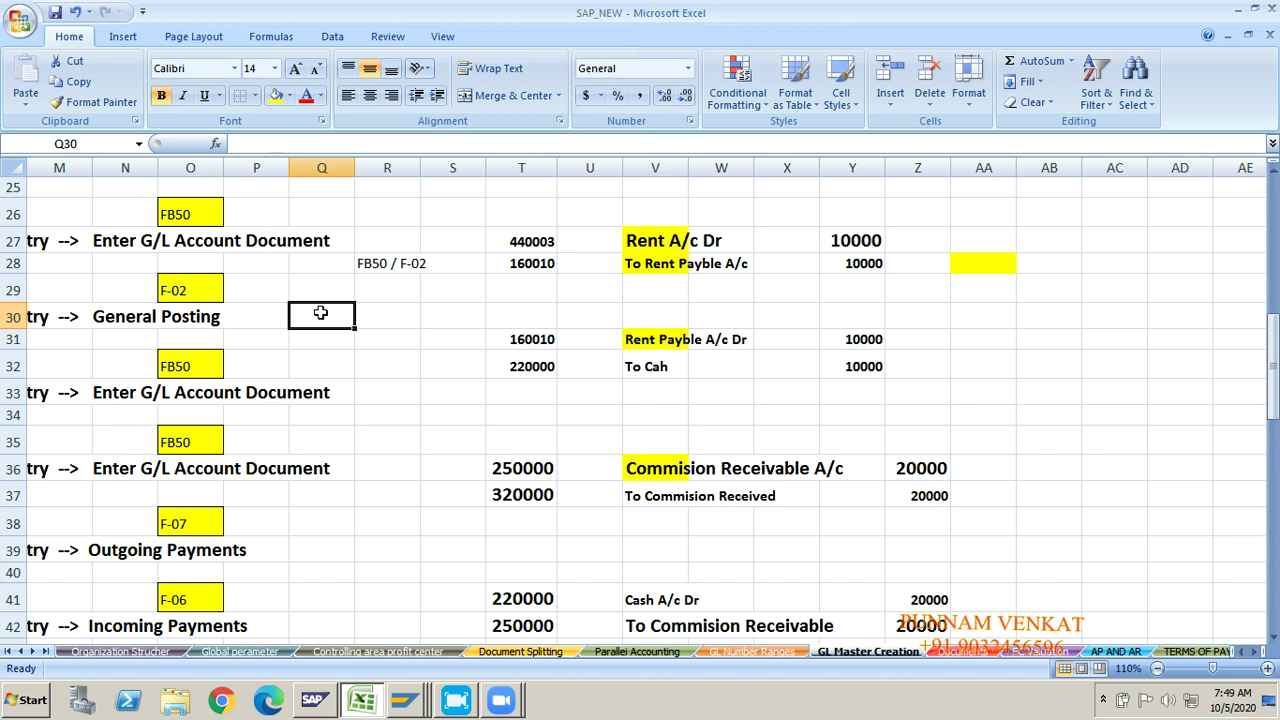
key("Home")
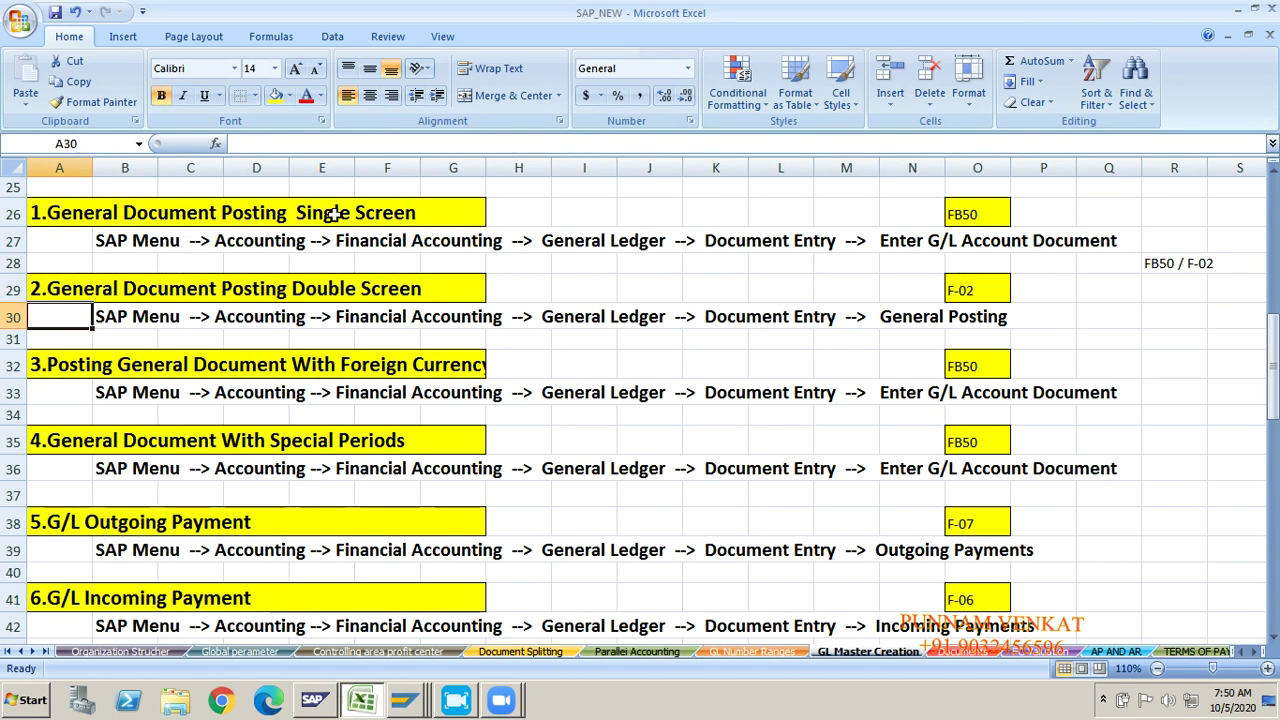
left_click(337, 212)
left_click(969, 216)
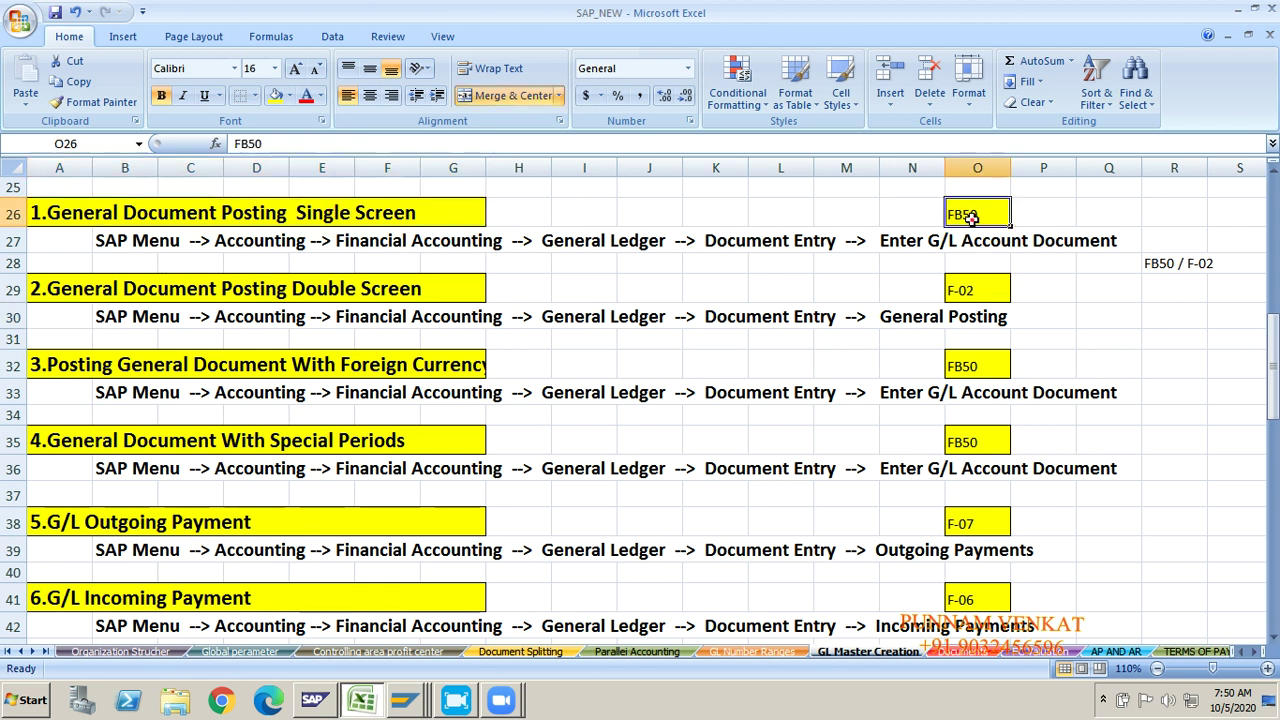
left_click(105, 290)
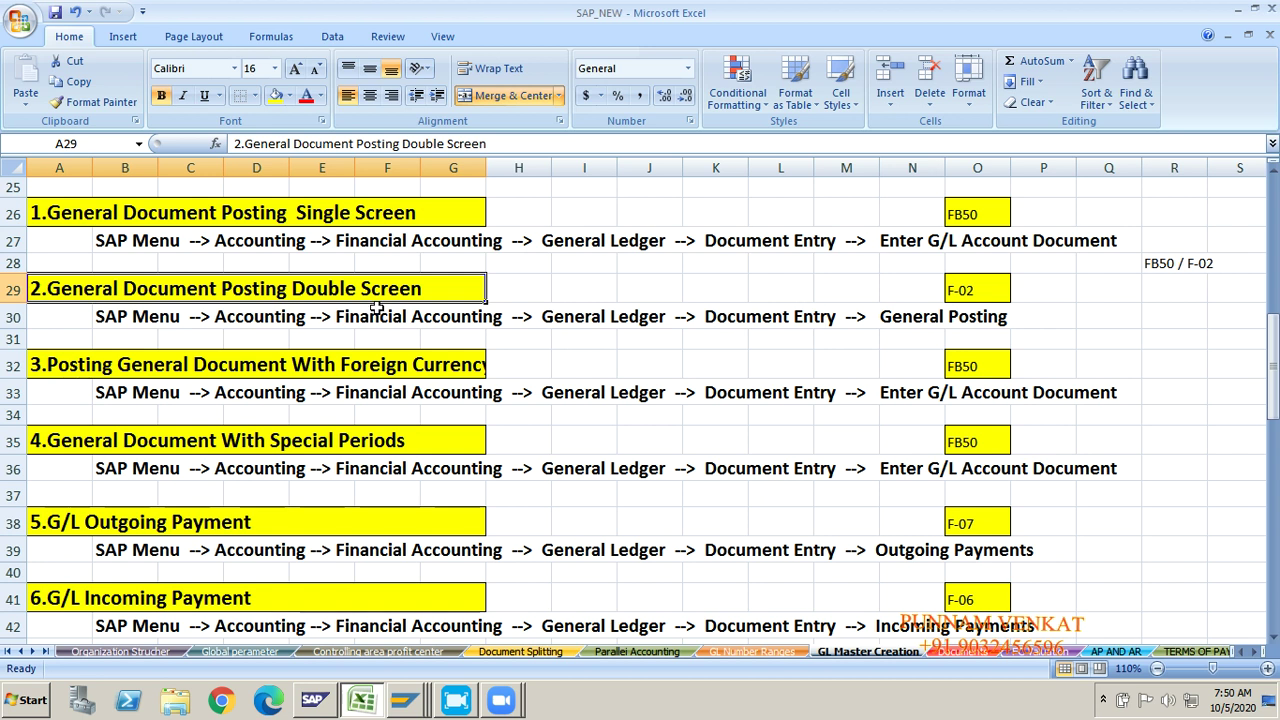
left_click(983, 297)
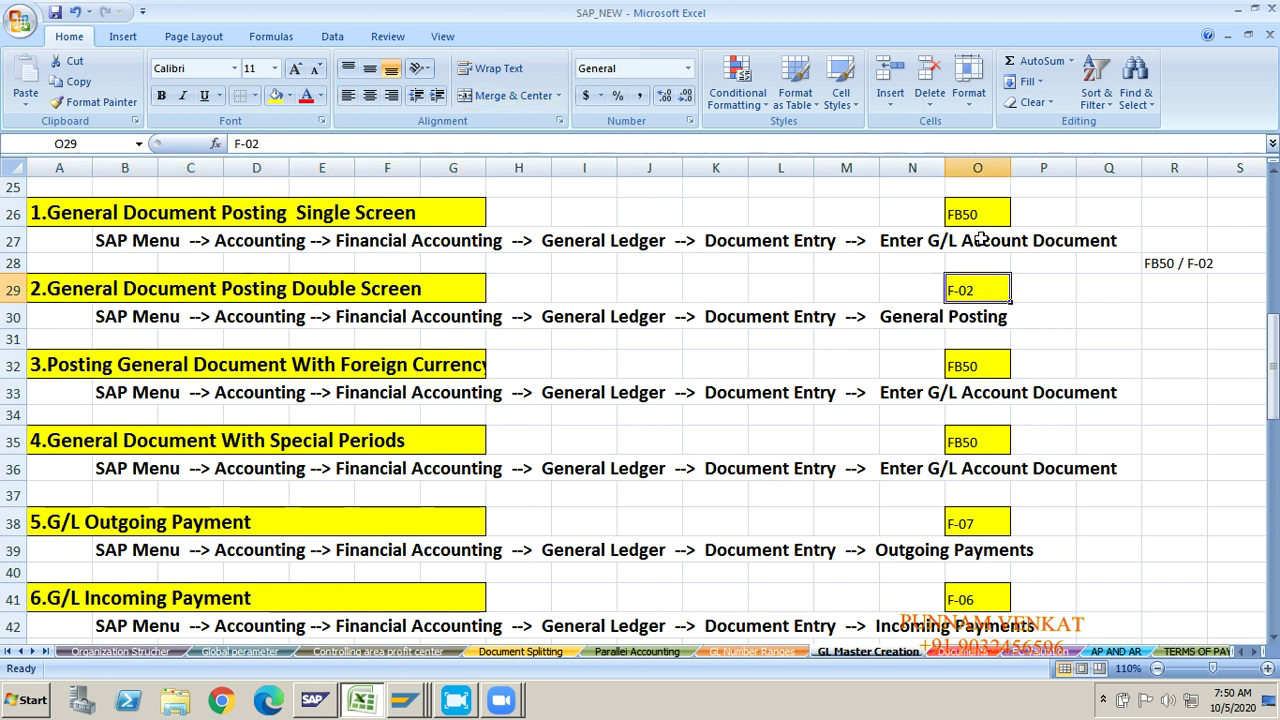
left_click(975, 217)
left_click(973, 300)
left_click(966, 218)
left_click(960, 292)
key("Right")
key("Right")
key("Right")
key("Right")
key("Right")
key("Right")
key("Right")
key("Right")
key("Right")
key("Right")
key("Right")
key("Right")
key("Right")
key("Right")
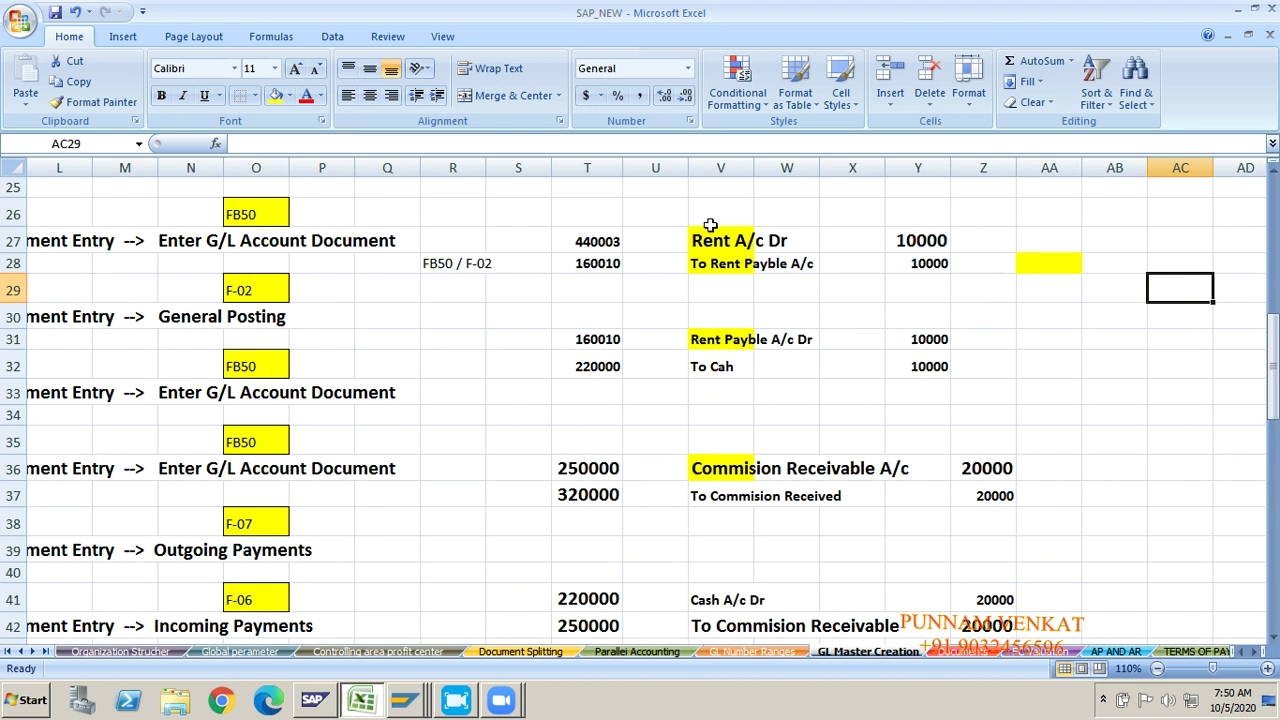
left_click(708, 241)
left_click(708, 264)
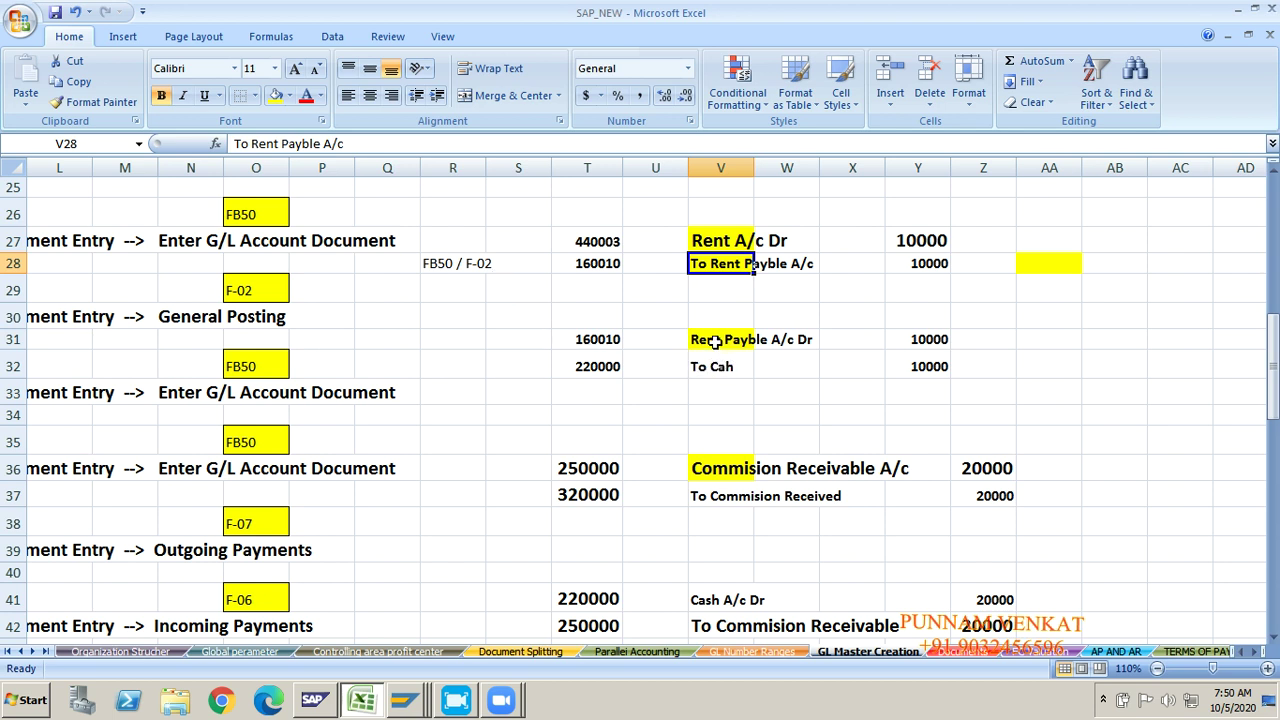
left_click(715, 341)
left_click(716, 368)
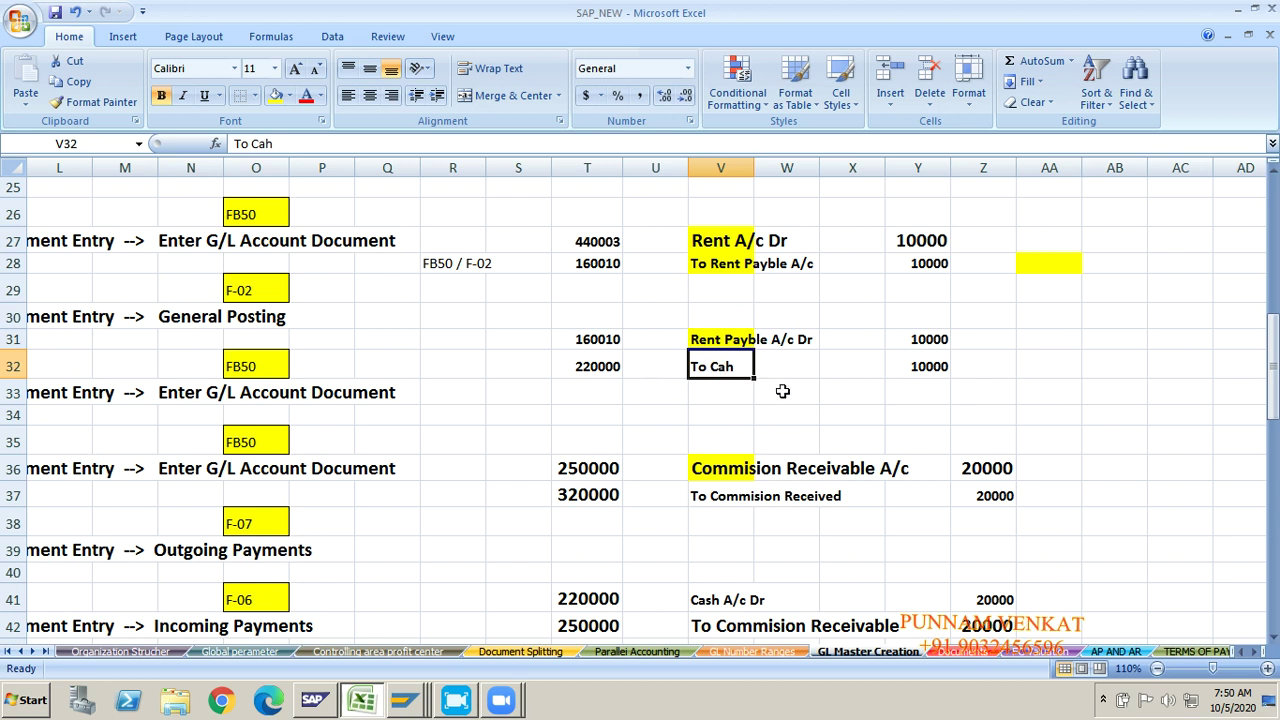
left_click(449, 366)
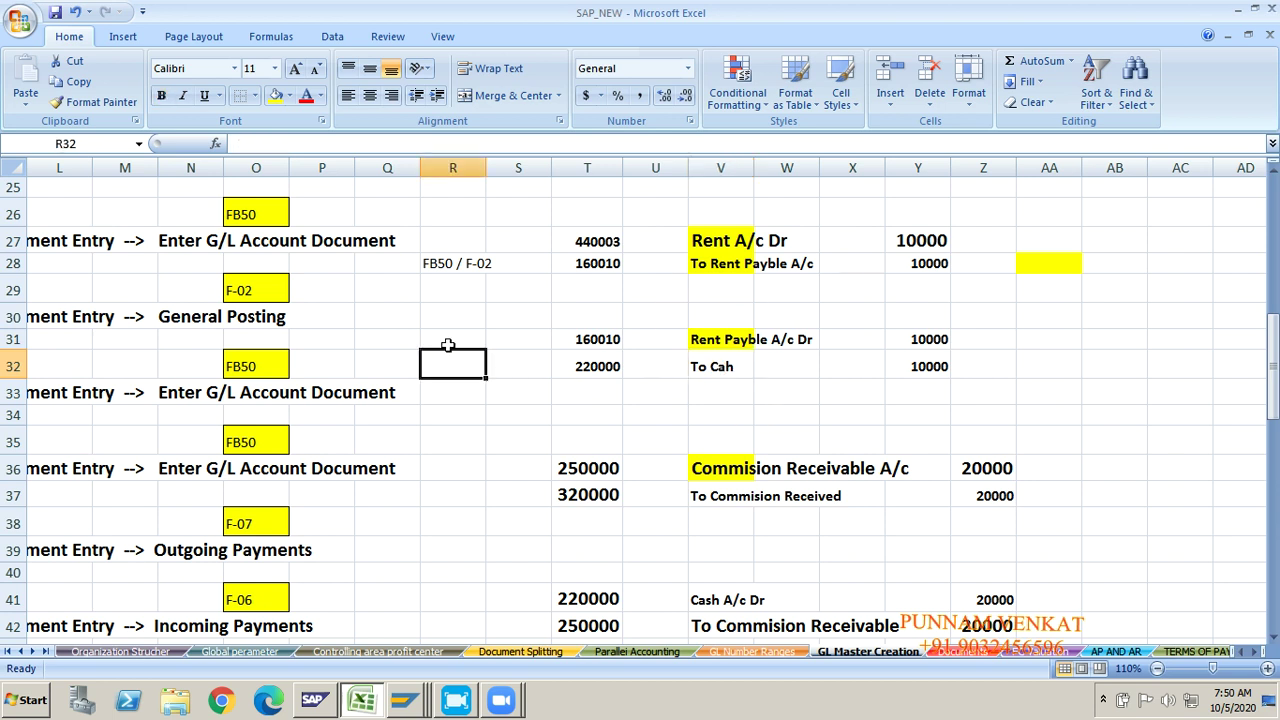
left_click(448, 344)
type("F-06")
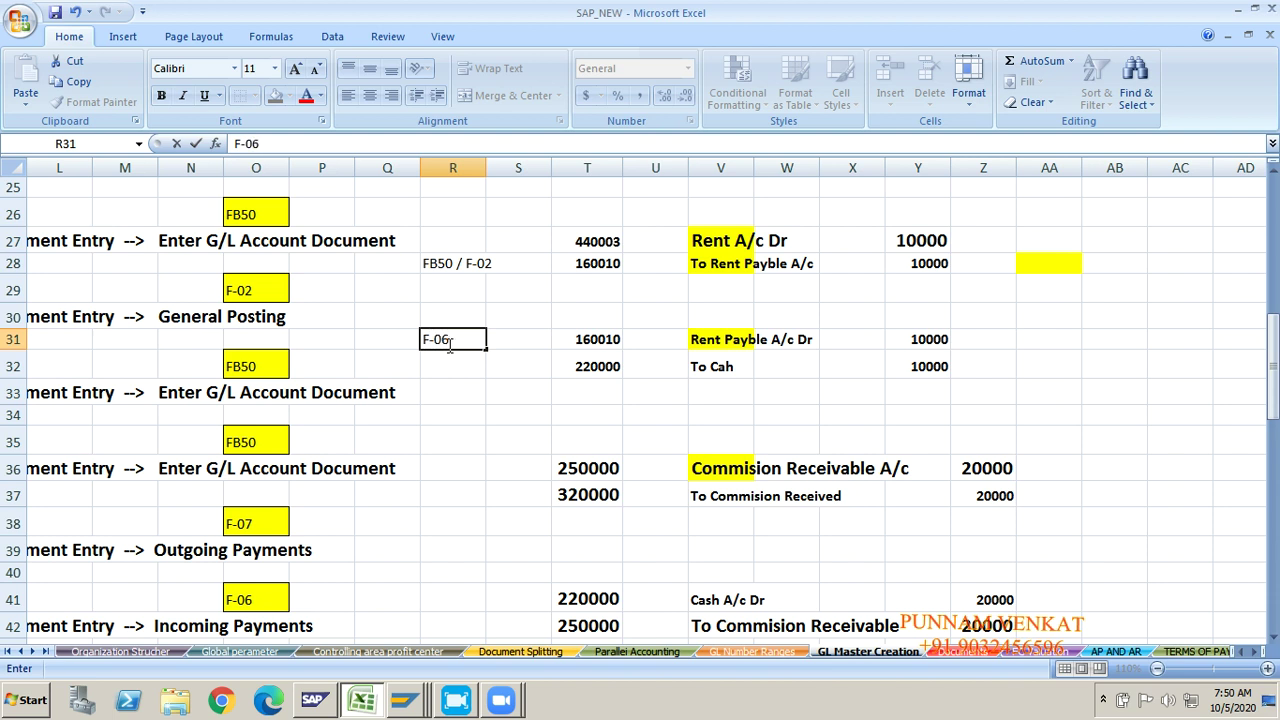
key("Return")
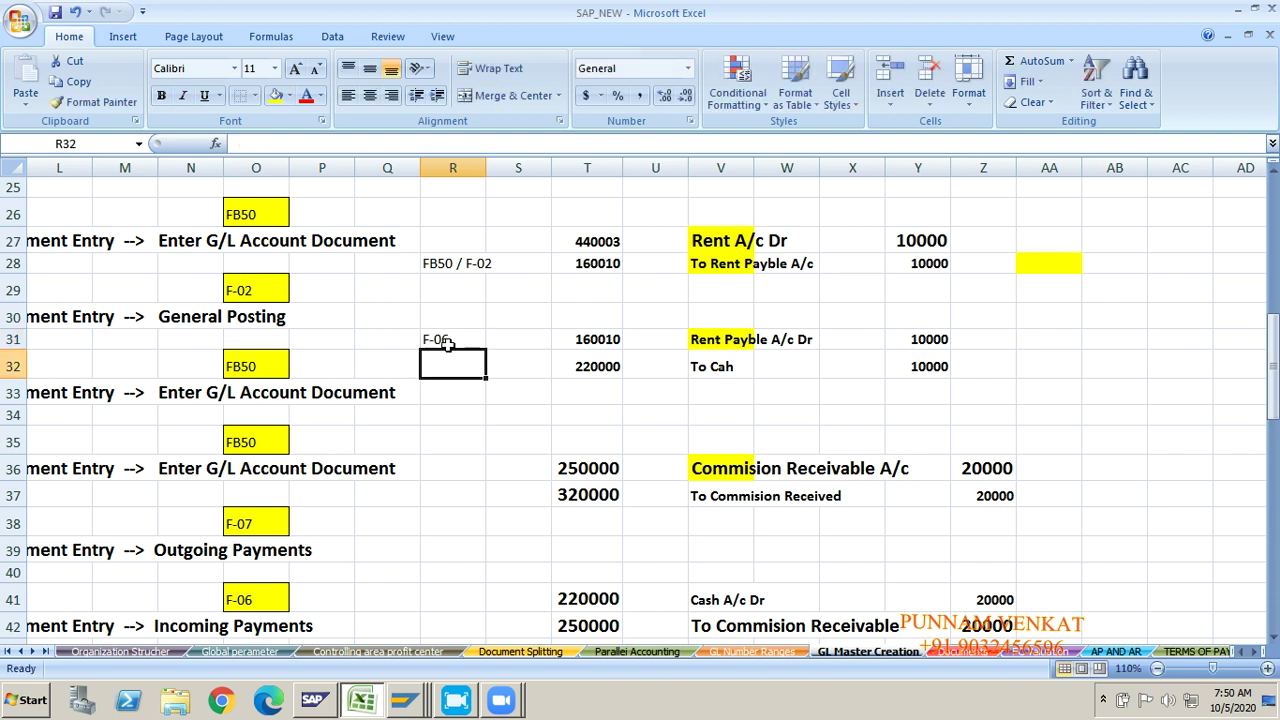
left_click(405, 424)
key("Left")
key("Left")
key("Left")
key("Left")
key("Left")
key("Left")
key("Left")
key("Left")
key("Left")
key("Left")
key("Left")
key("Left")
key("Left")
key("Left")
key("Left")
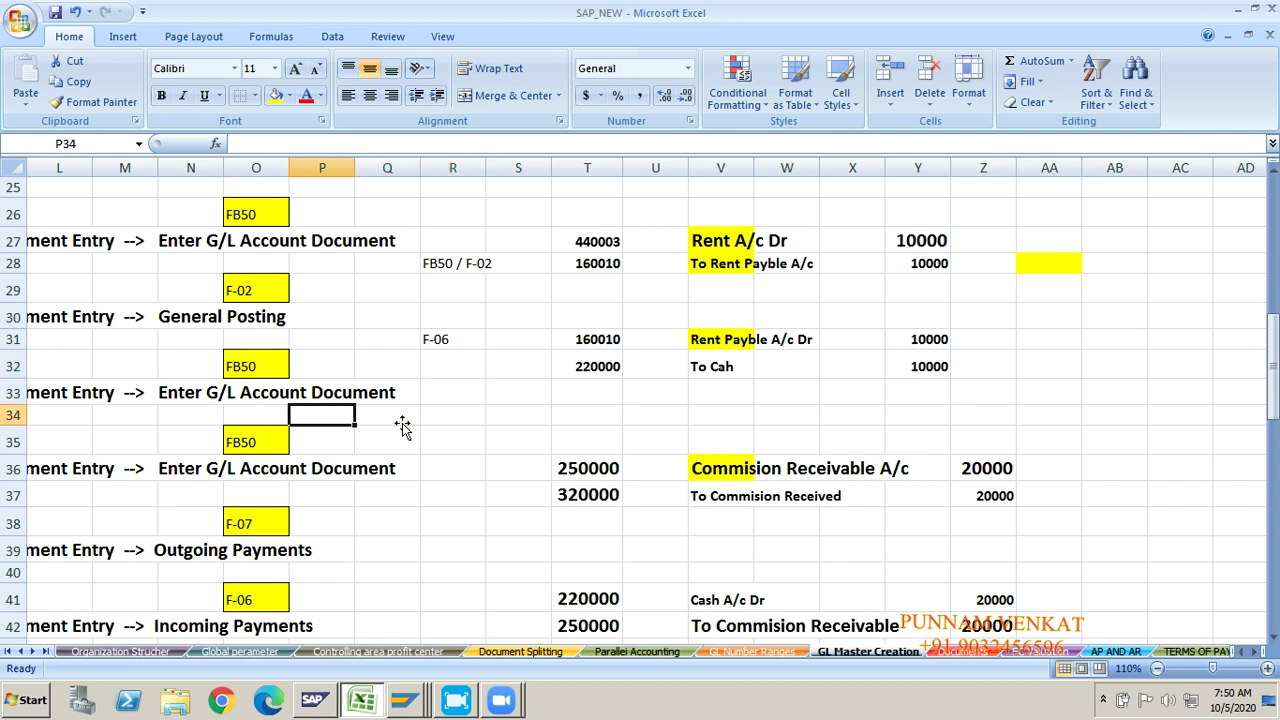
key("Left")
key("Down")
key("Down")
key("Down")
key("Down")
key("Down")
key("Down")
key("Down")
key("Down")
key("Down")
key("Down")
key("Down")
key("Down")
key("Down")
key("Down")
key("Right")
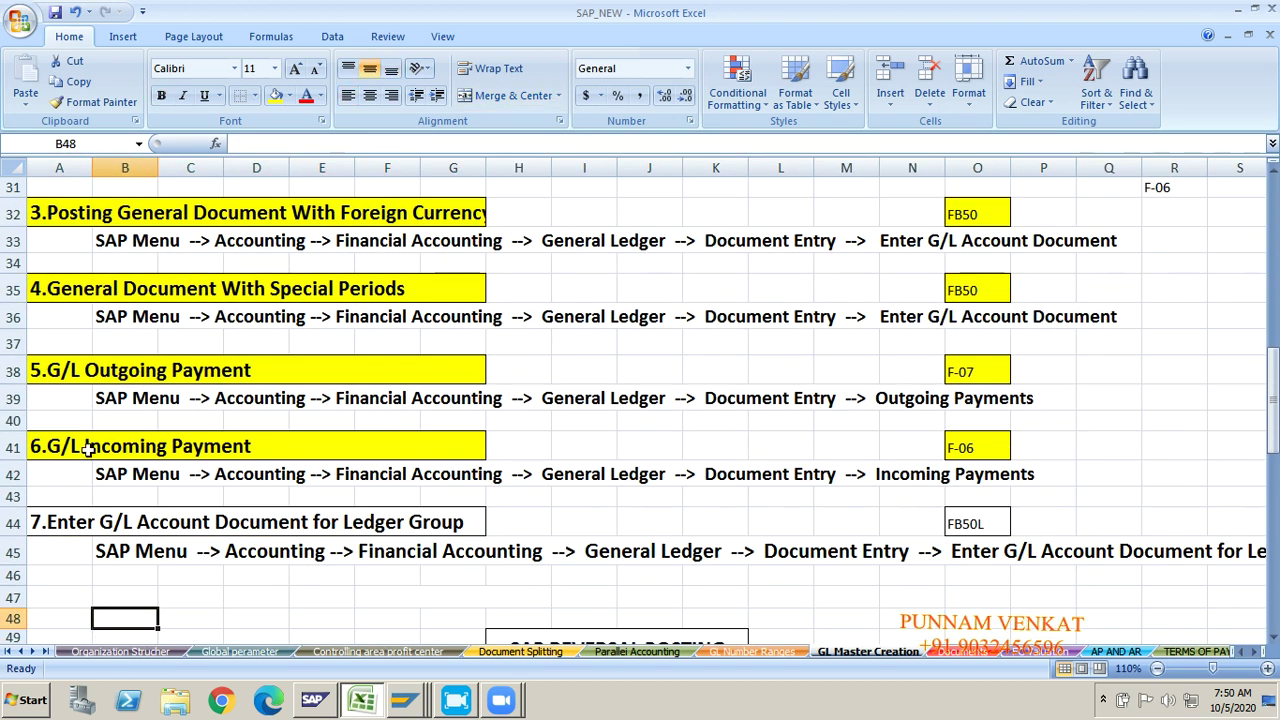
left_click(45, 451)
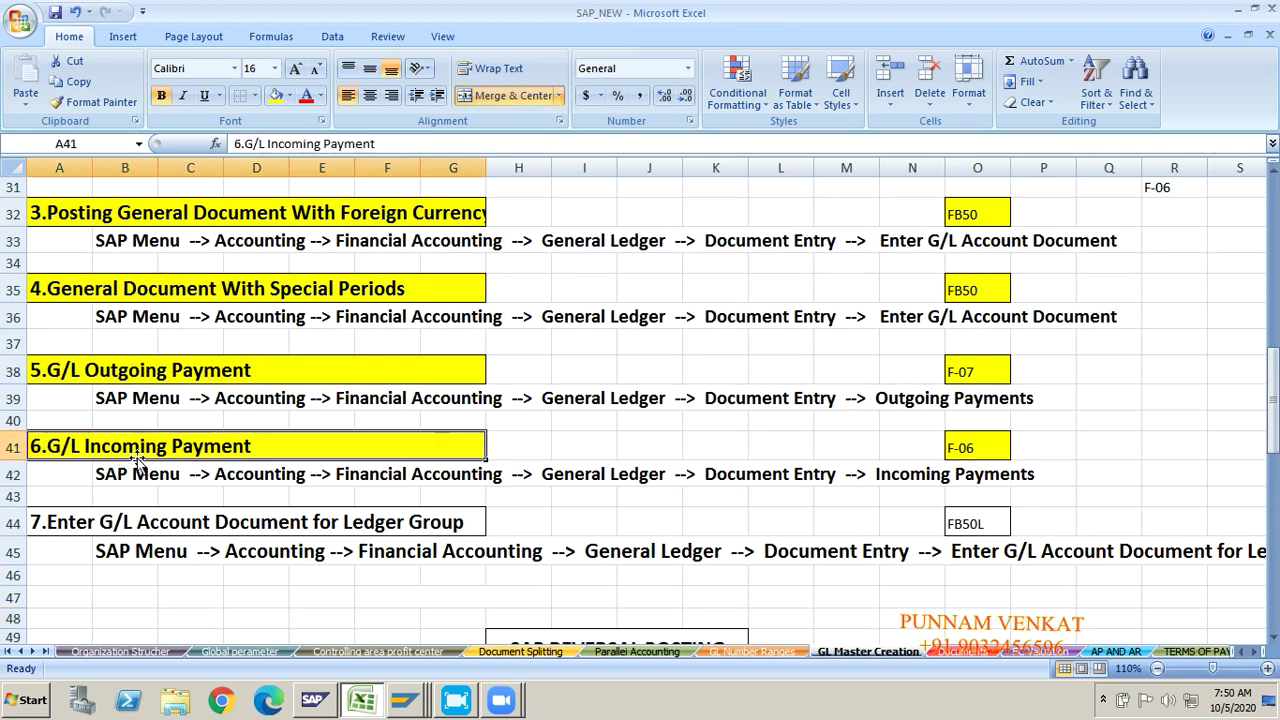
left_click(961, 447)
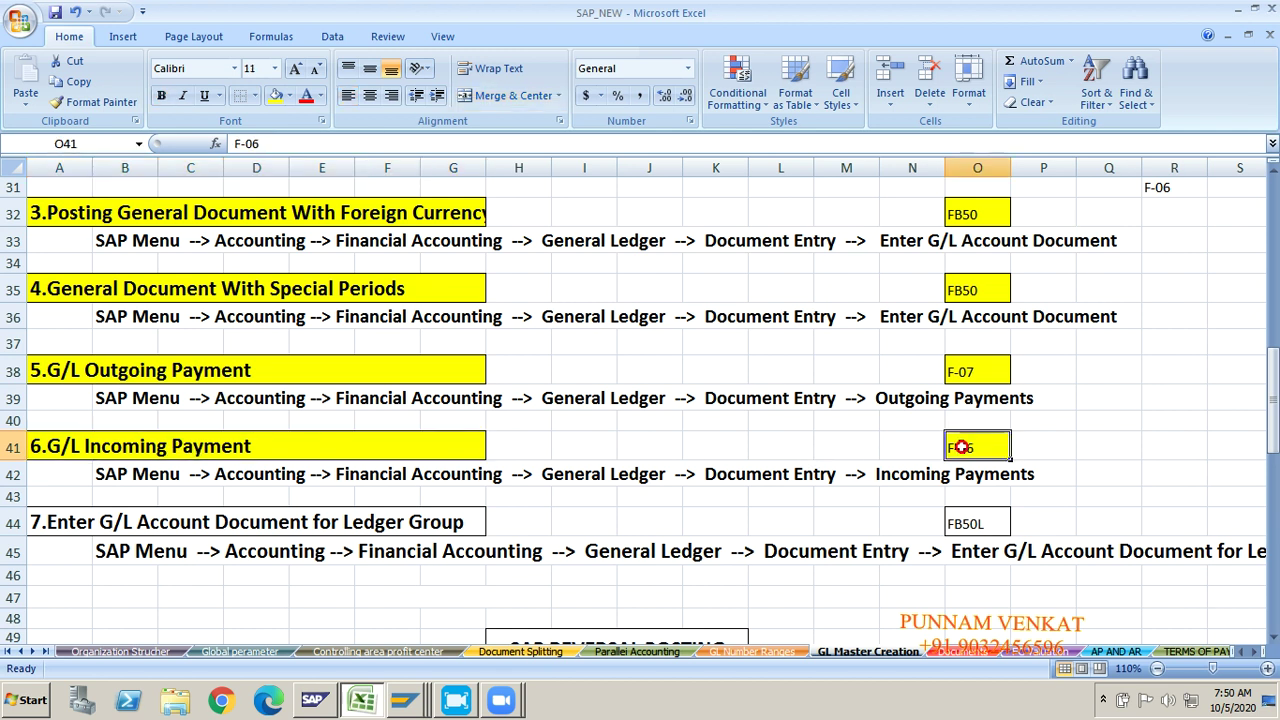
left_click(289, 95)
left_click(305, 258)
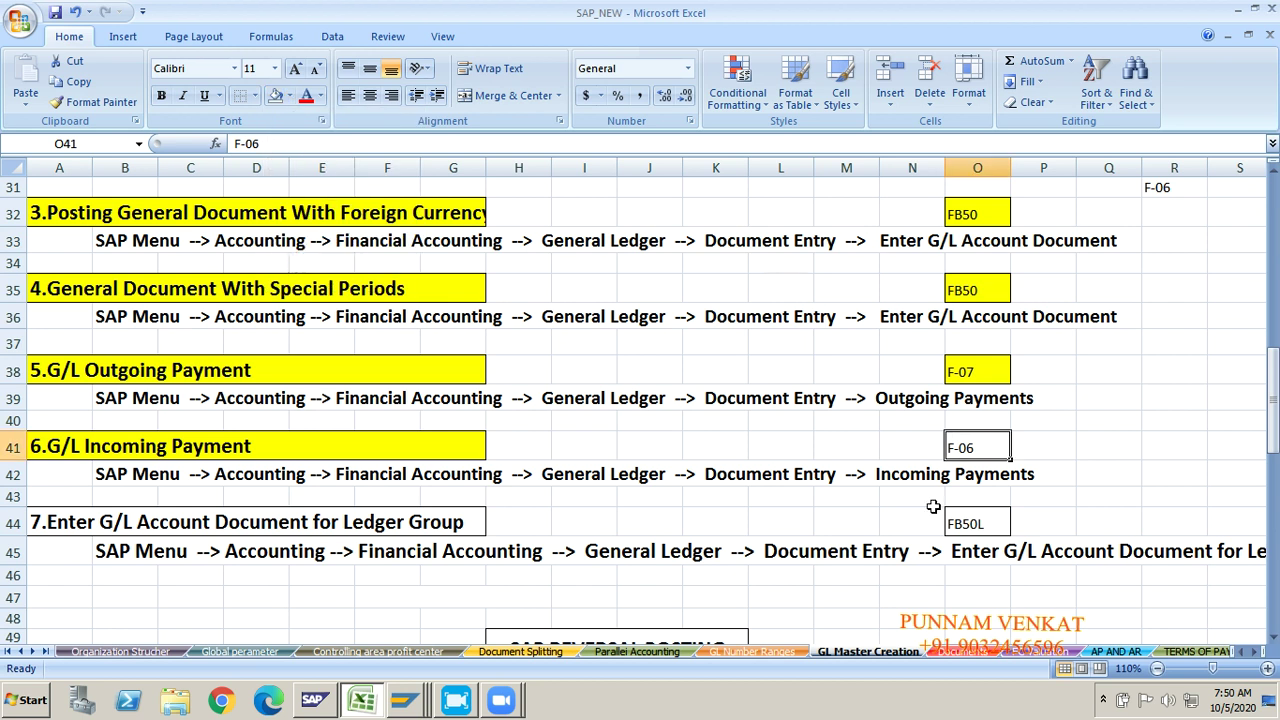
left_click(1060, 416)
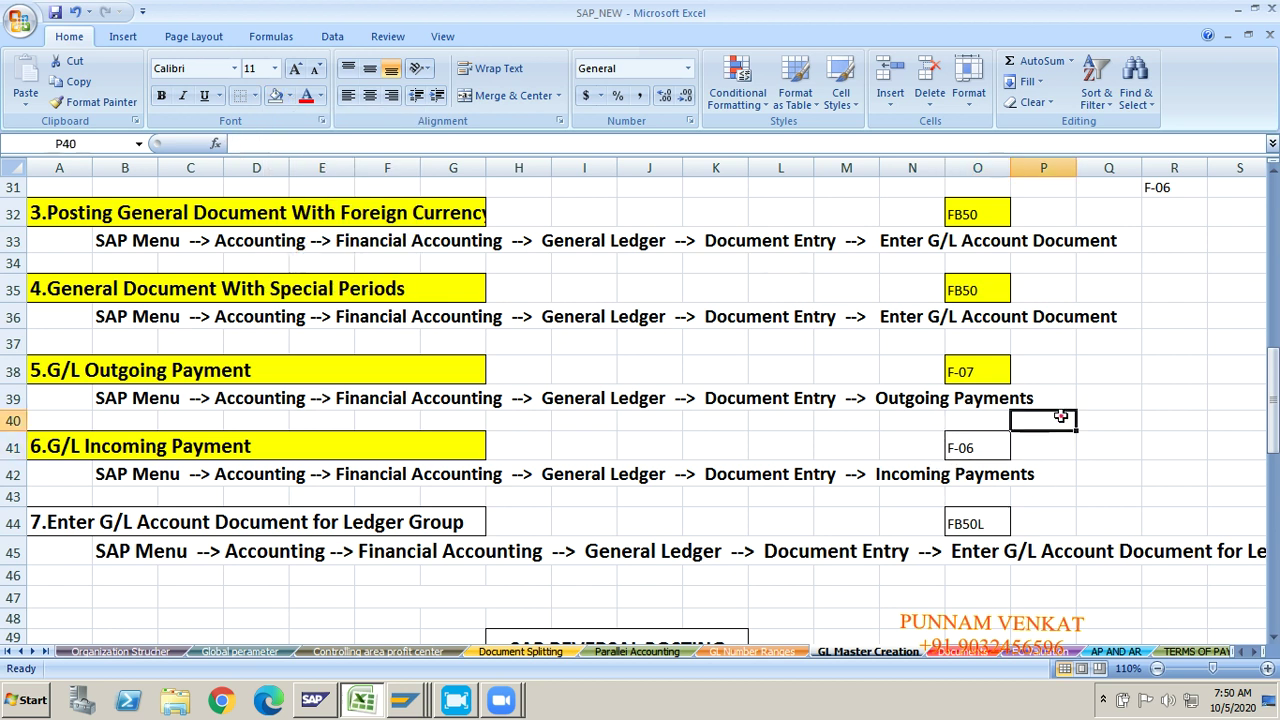
key("Right")
key("Right")
key("Right")
key("Right")
key("Right")
key("Right")
key("Right")
key("Right")
key("Right")
key("Right")
key("Right")
key("Right")
key("Right")
key("Right")
key("Up")
key("Up")
key("Up")
key("Up")
key("Up")
key("Up")
key("Up")
key("Up")
key("Up")
key("Up")
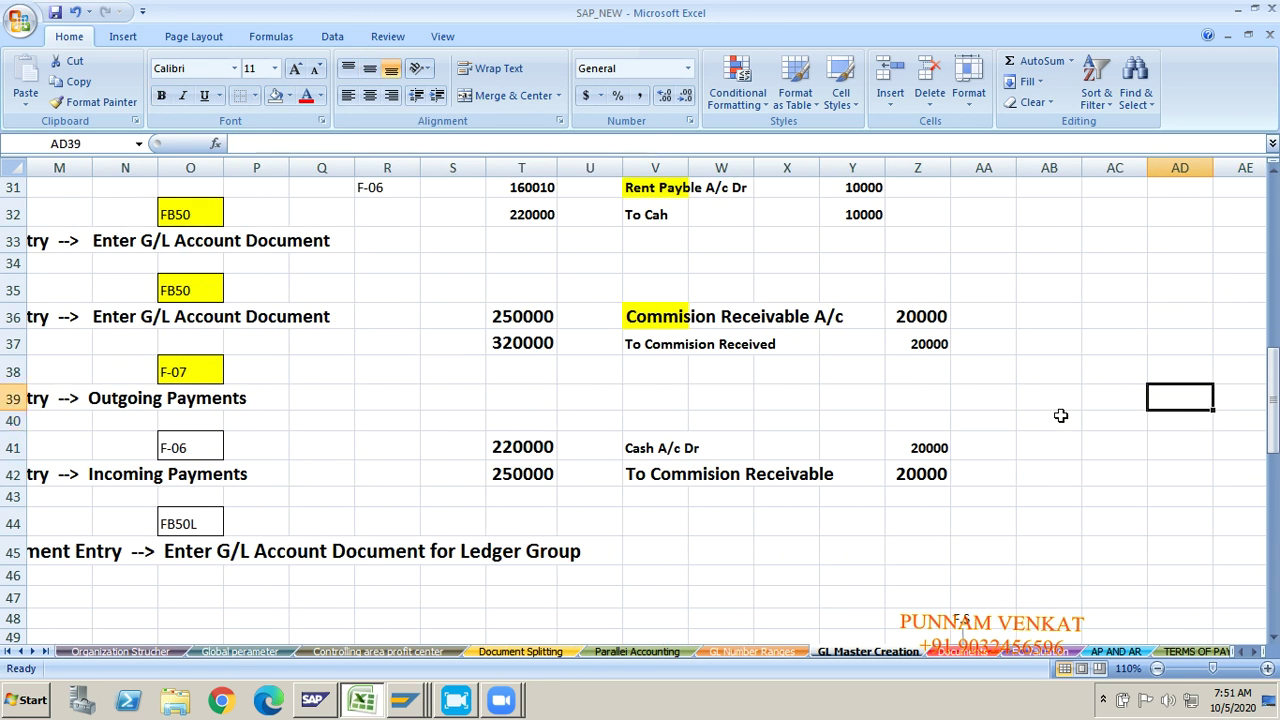
key("Up")
key("Up")
key("Up")
key("Up")
key("Up")
key("Up")
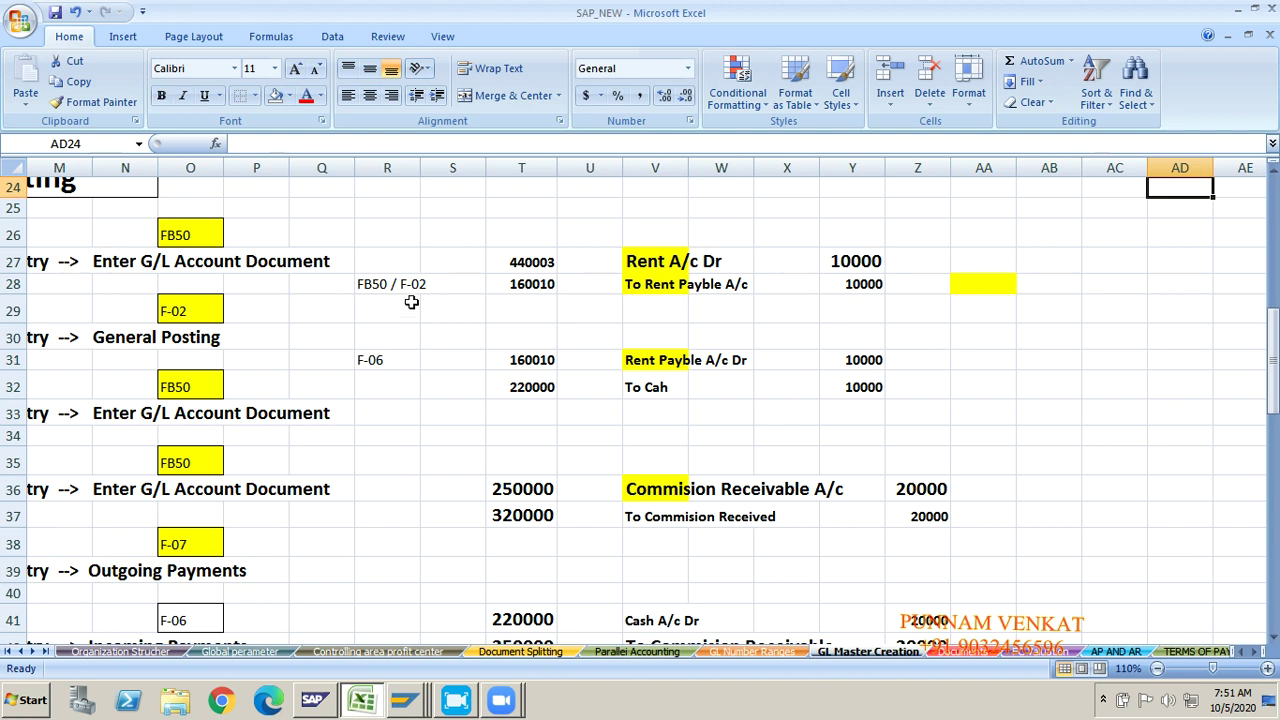
left_click(368, 288)
left_click(370, 360)
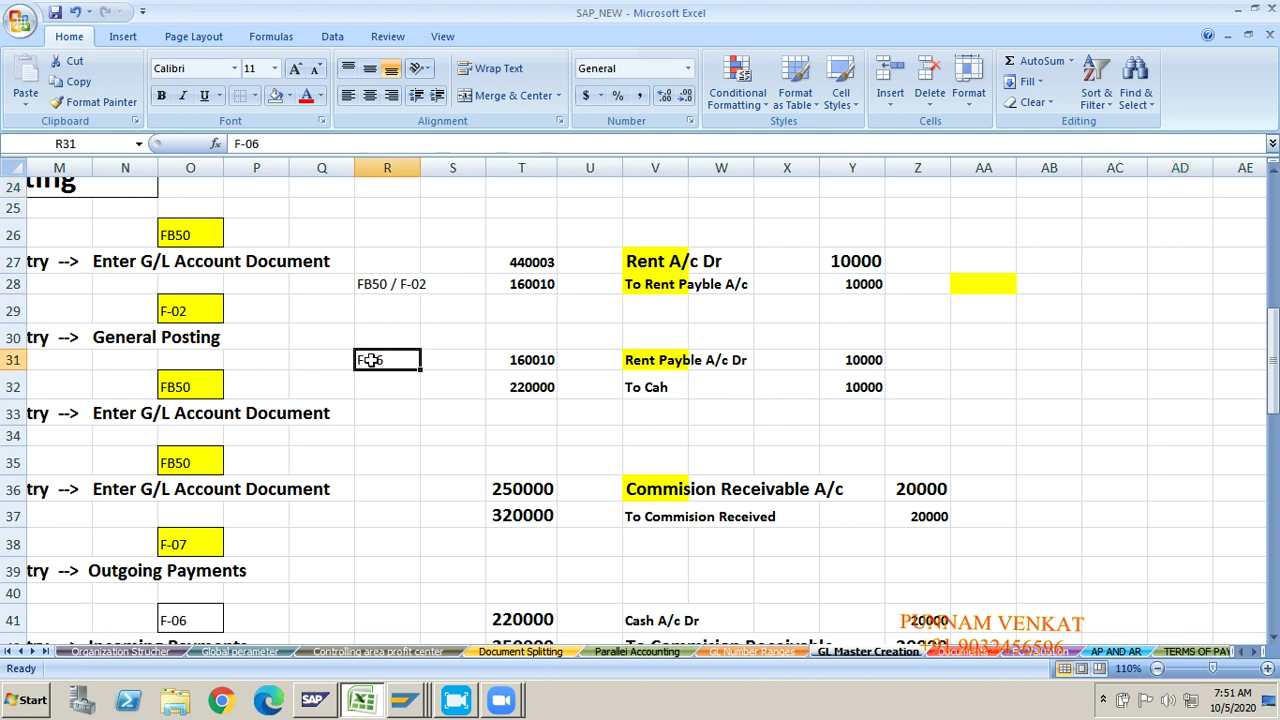
left_click(661, 537)
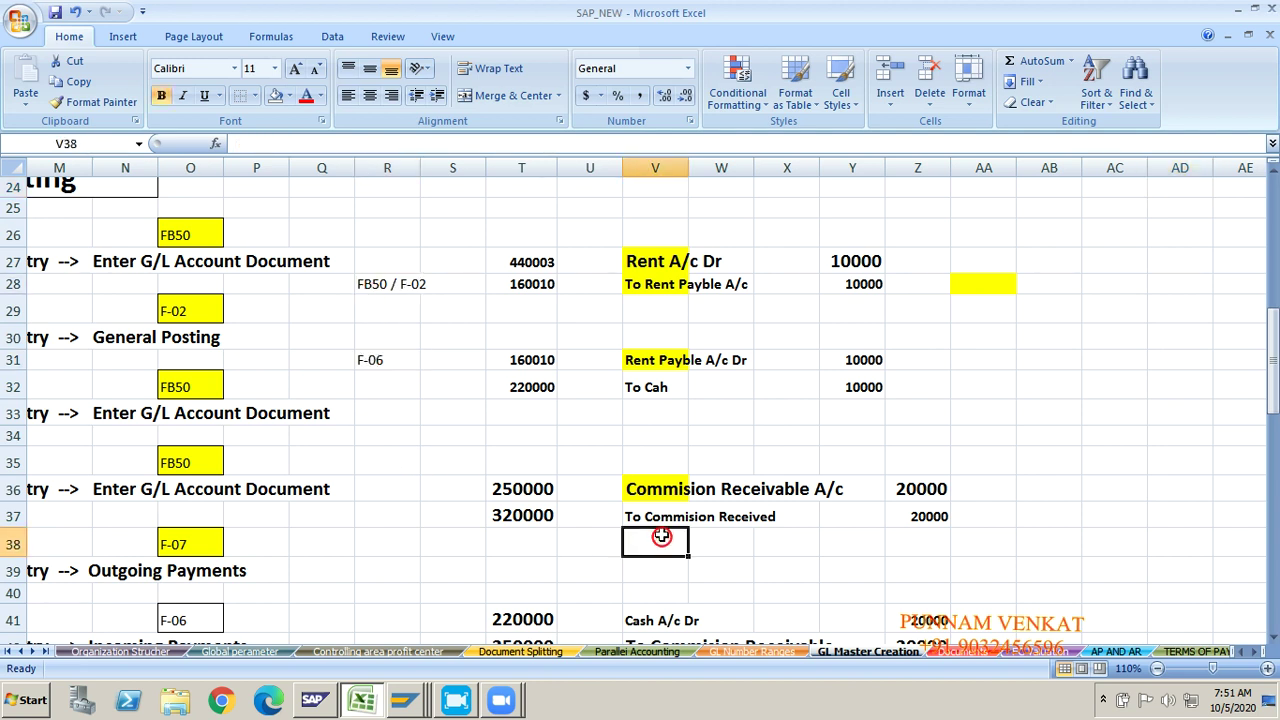
left_click(664, 515)
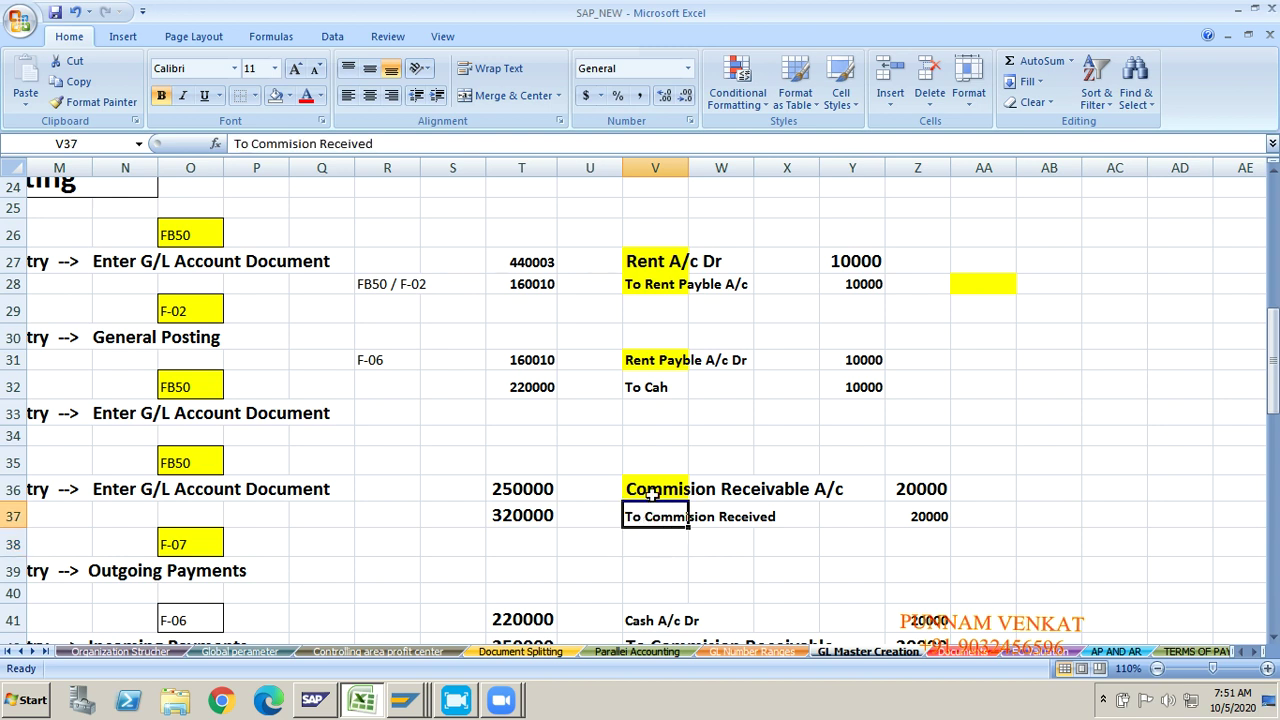
left_click(652, 495)
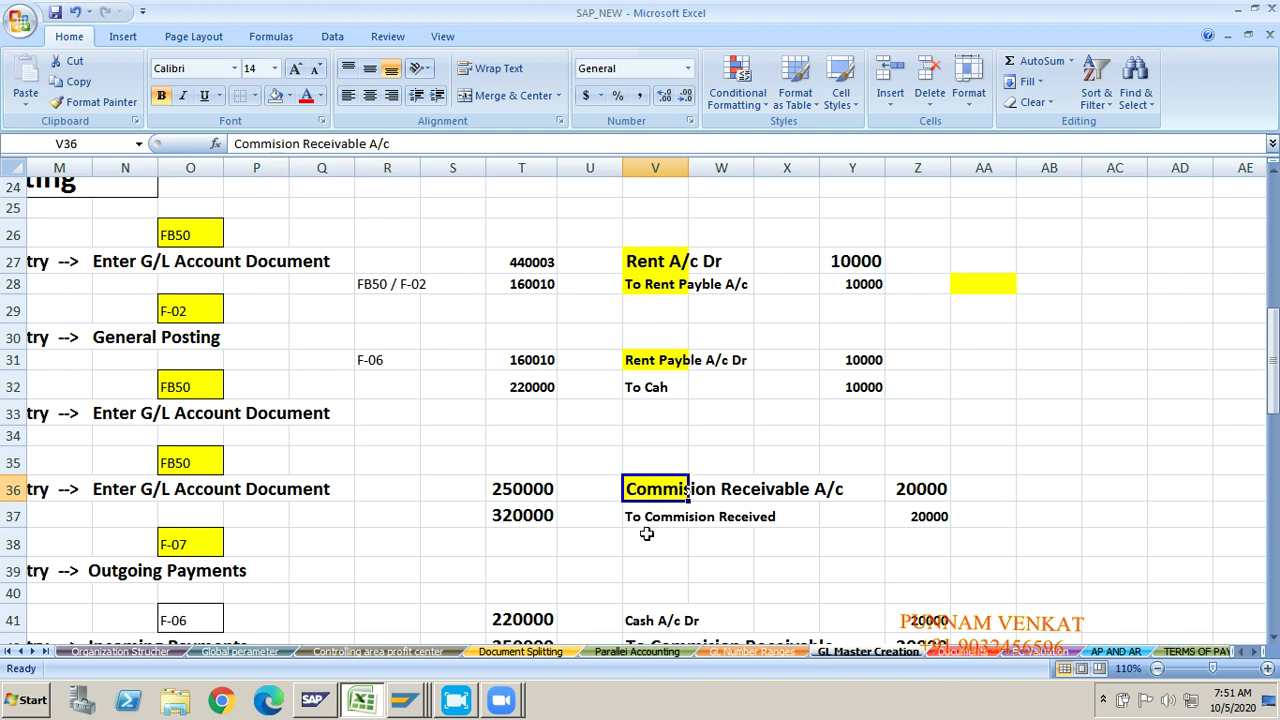
left_click(646, 519)
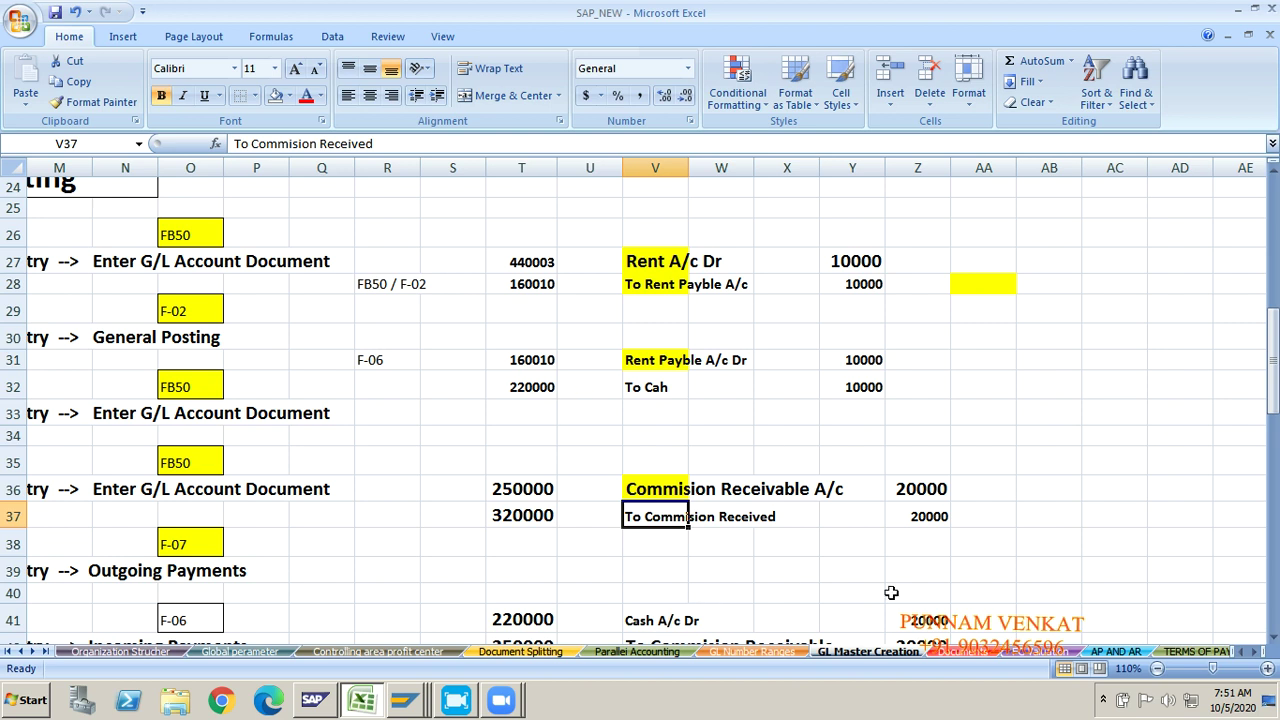
left_click(370, 489)
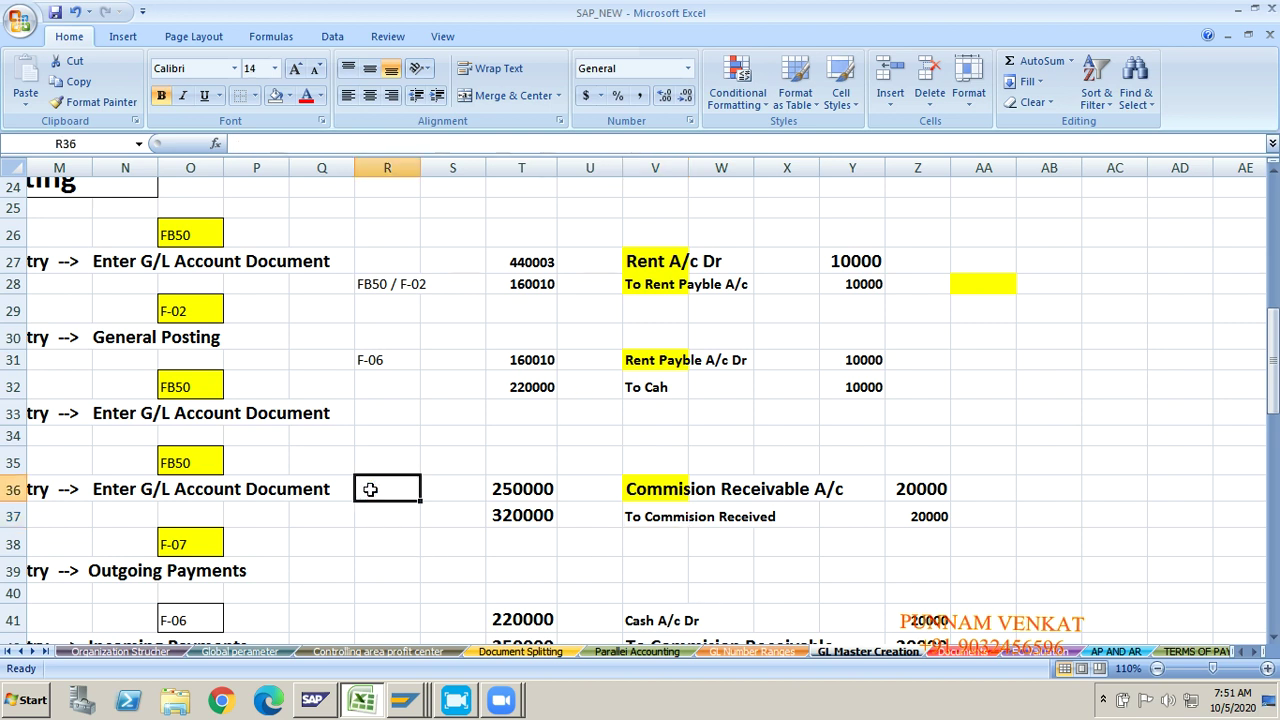
Step: Record 'FB50 / F-02' in cell R36 beside the special periods entry
type("G")
type("B")
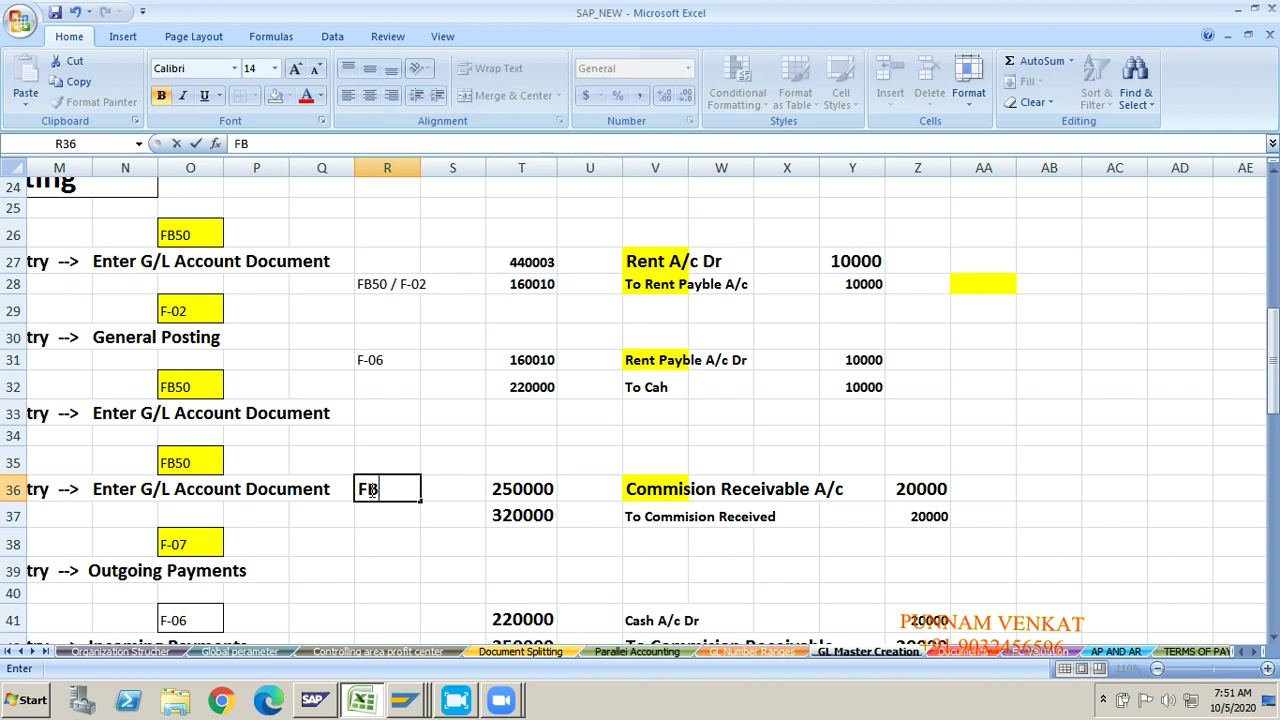
type("50 / F-02")
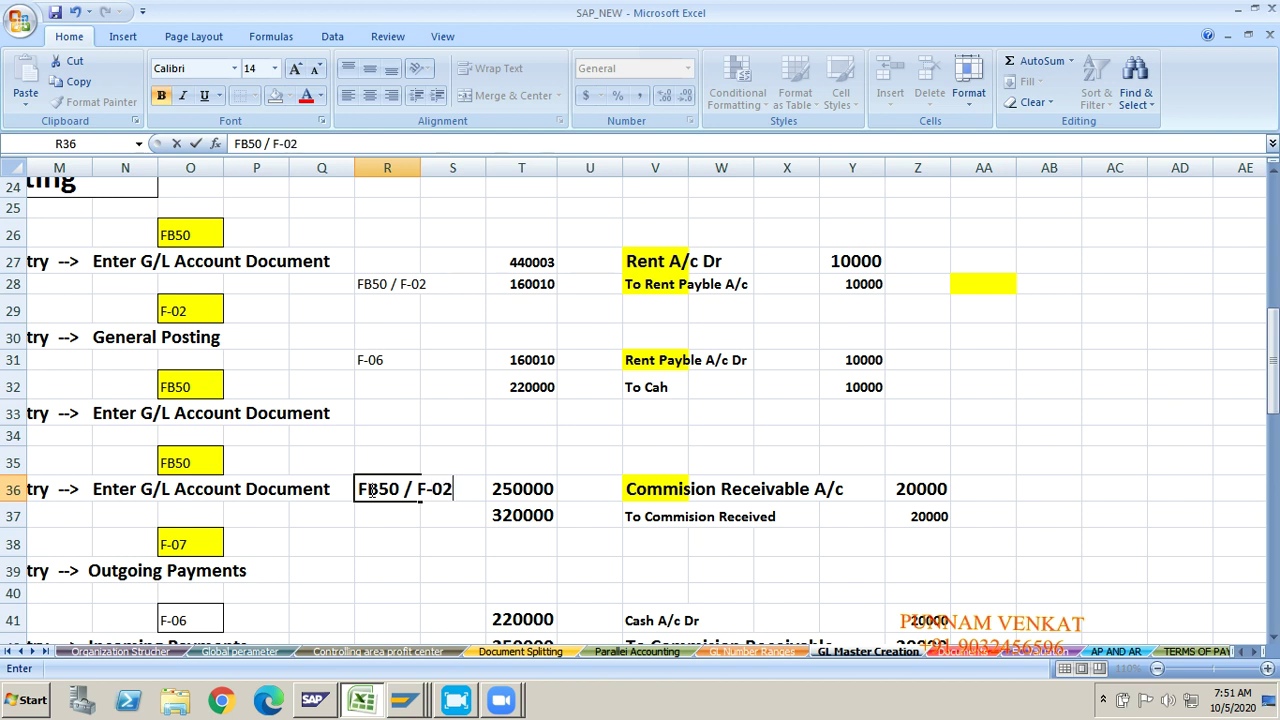
key("Return")
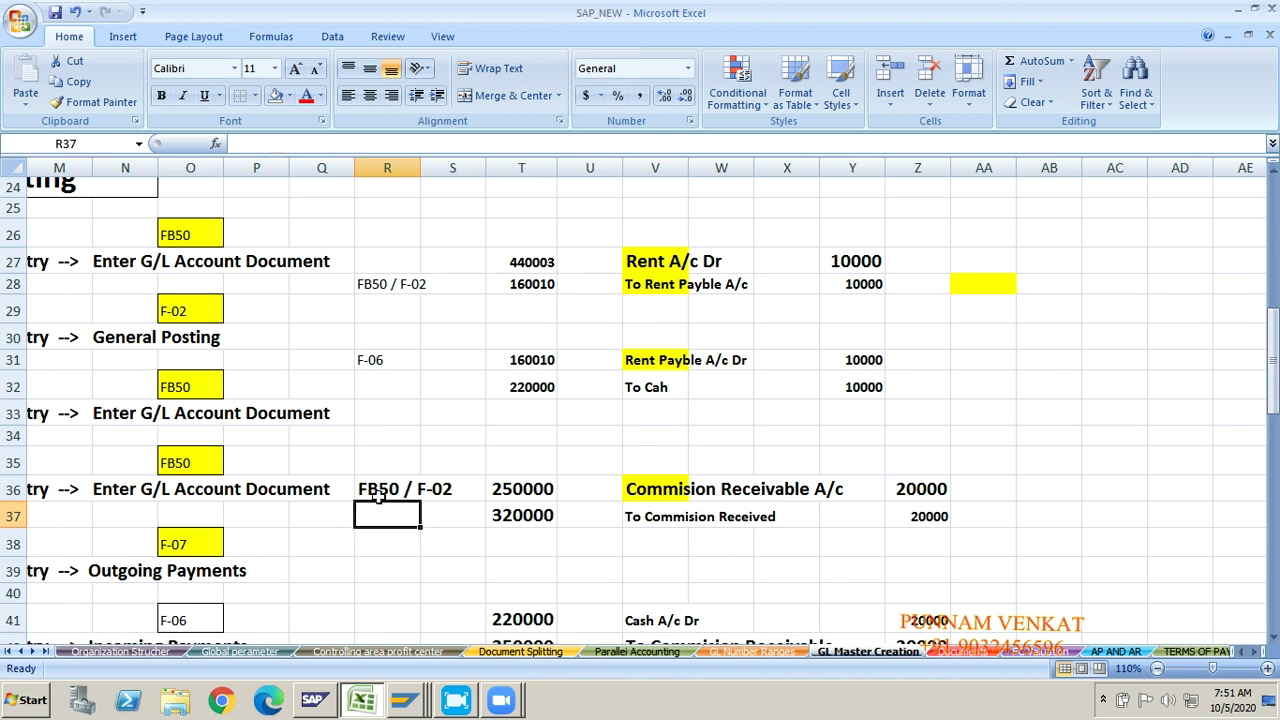
key("Down")
key("Down")
key("Down")
key("Down")
key("Down")
key("Down")
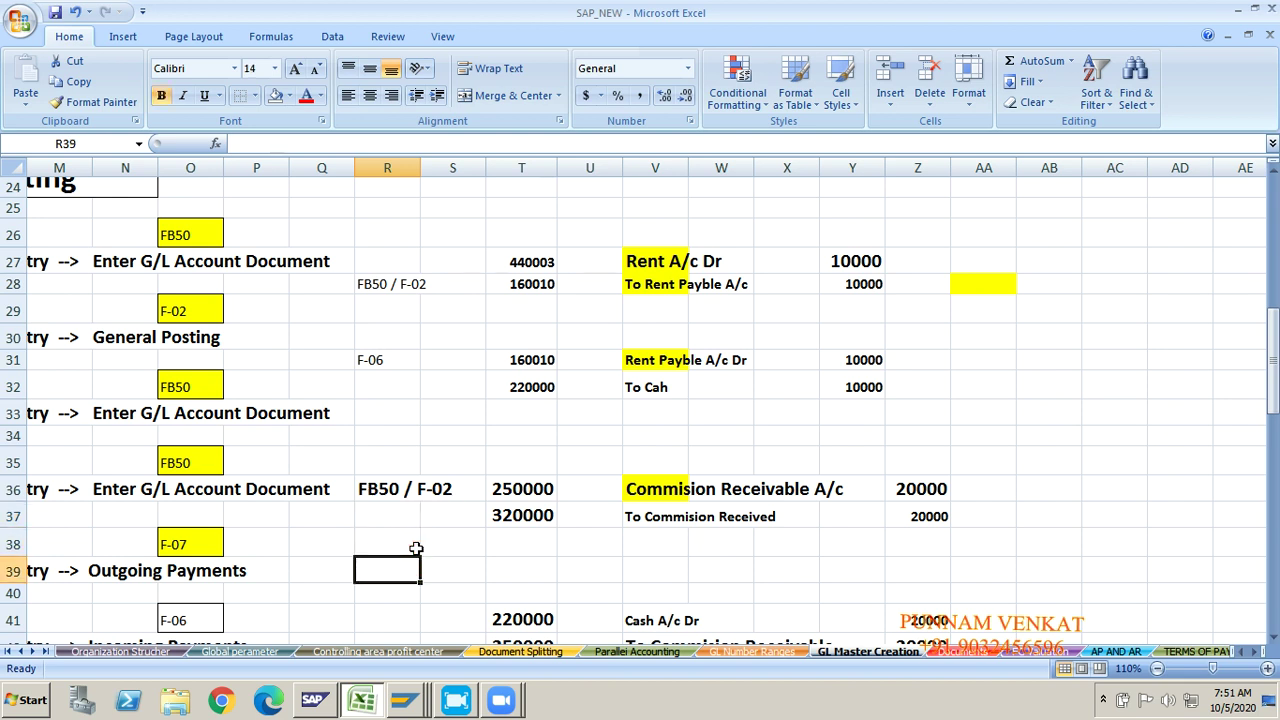
Step: Enter 'F-07' in R41 beside the Cash A/c Dr commission receipt entry
left_click(645, 577)
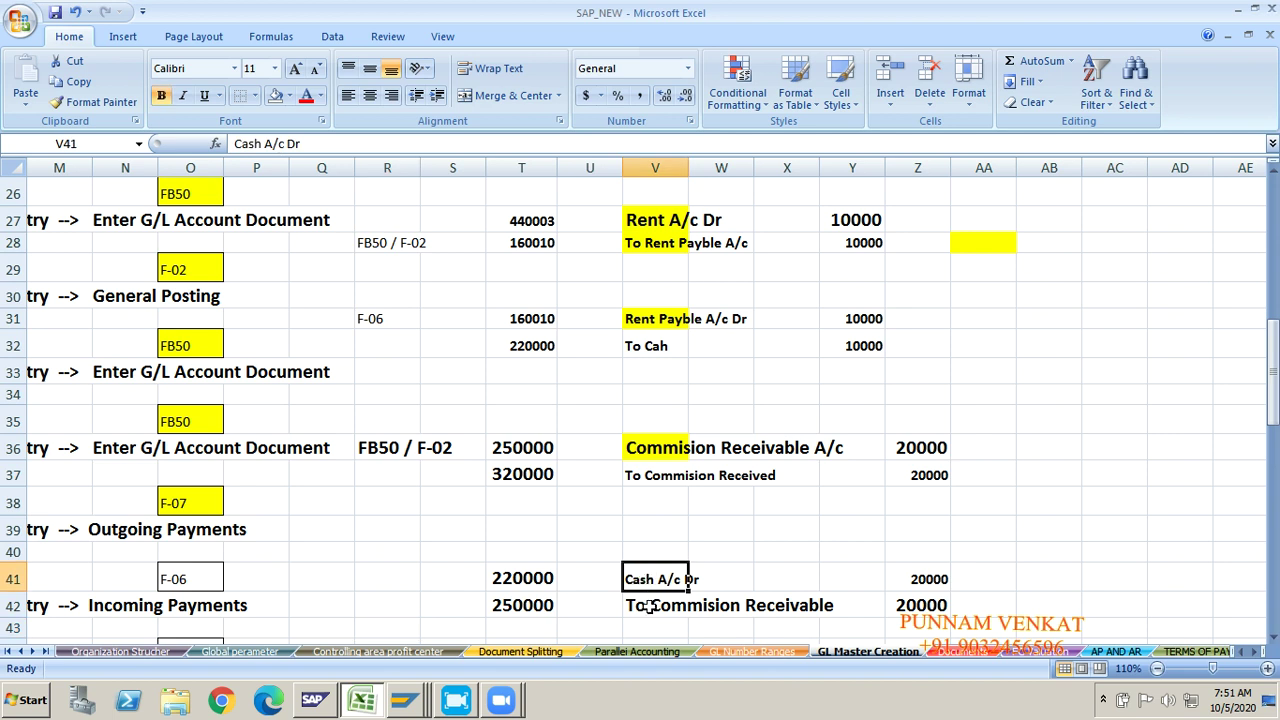
left_click(648, 606)
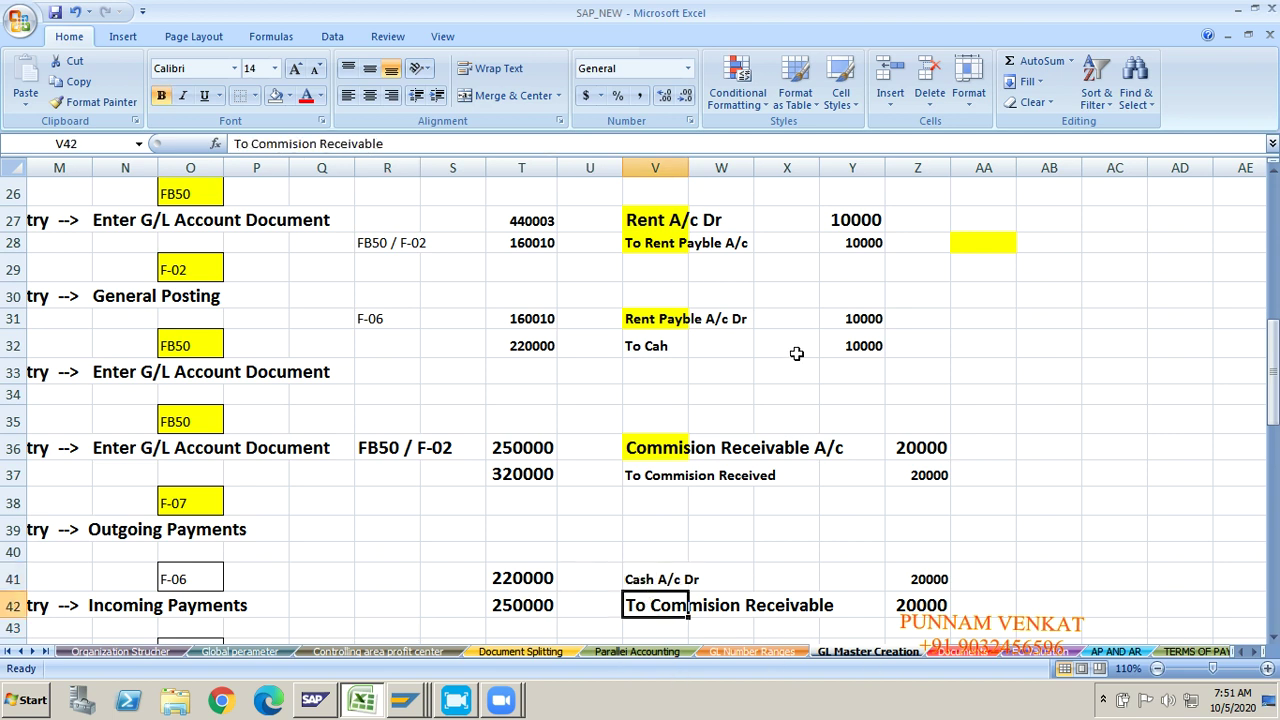
left_click(387, 583)
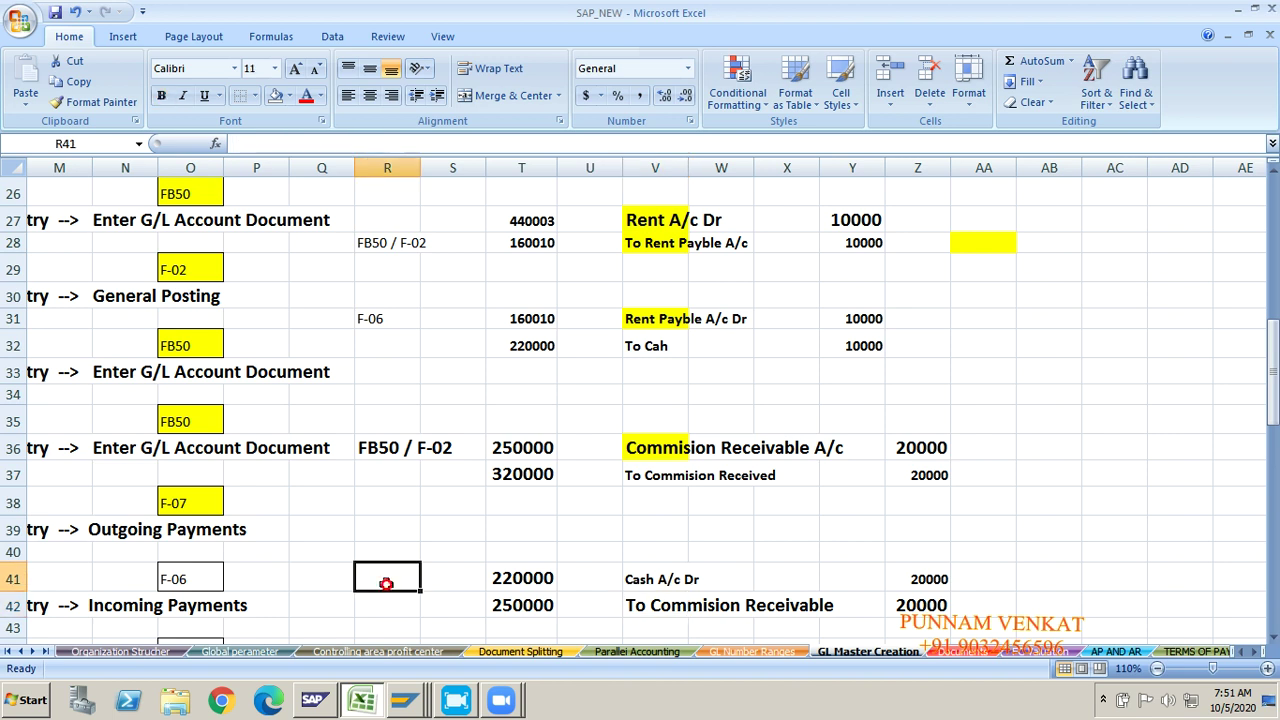
type("F-")
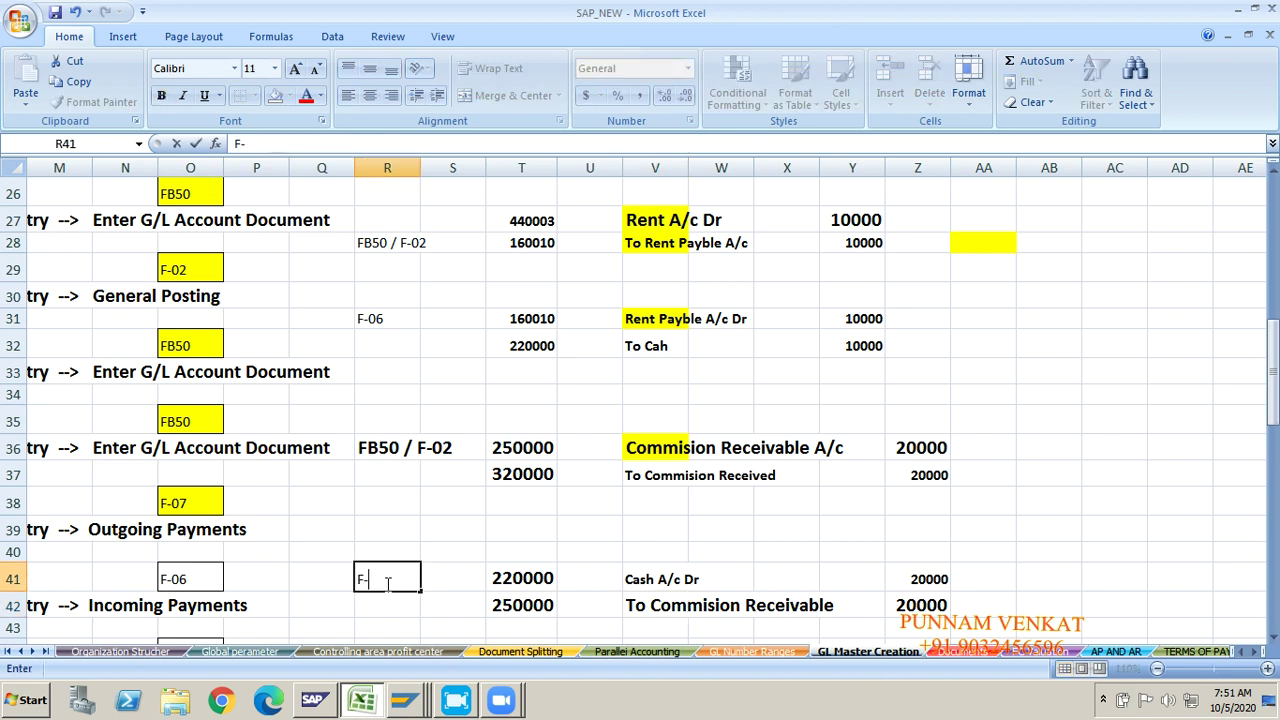
type("07")
left_click(285, 522)
left_click(190, 503)
key("Left")
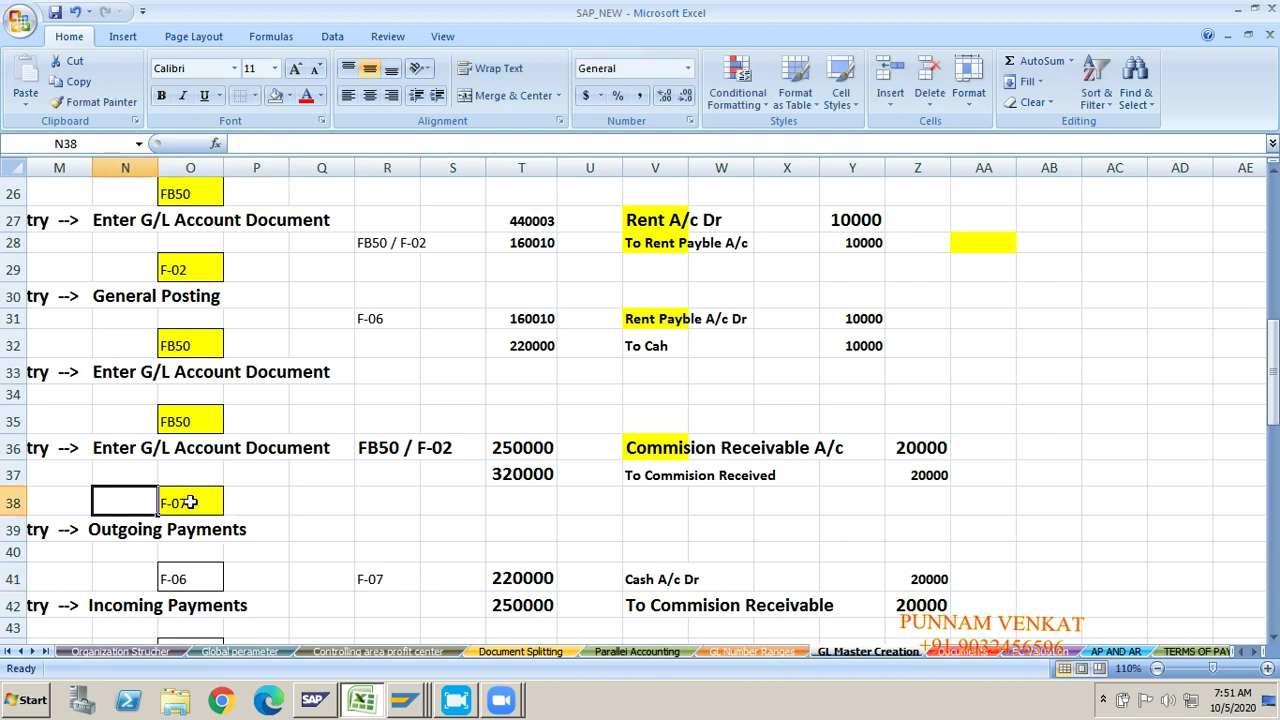
key("Left")
key("Left")
key("Left")
key("Left")
key("Left")
key("Left")
key("Left")
key("Left")
key("Left")
key("Left")
key("Left")
key("Left")
key("Left")
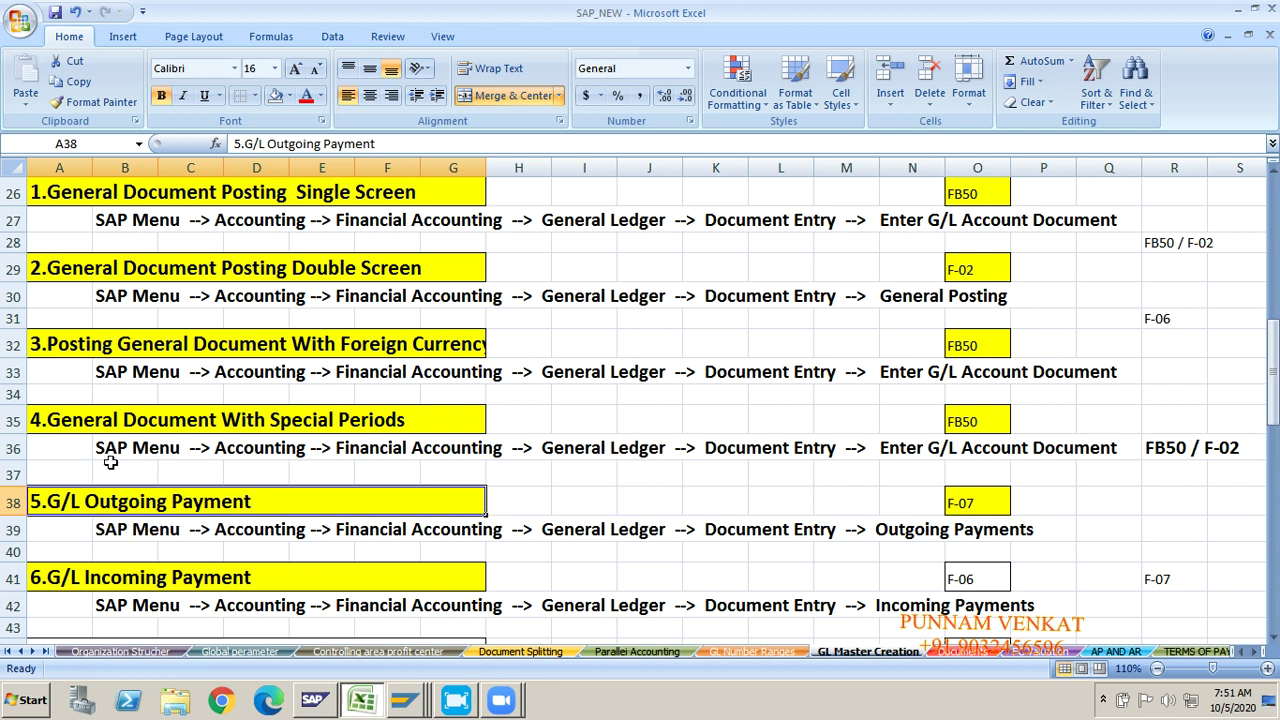
Step: Compare the Rent A/c Dr and To Rent Payble A/c lines of the rent entry
left_click(60, 451)
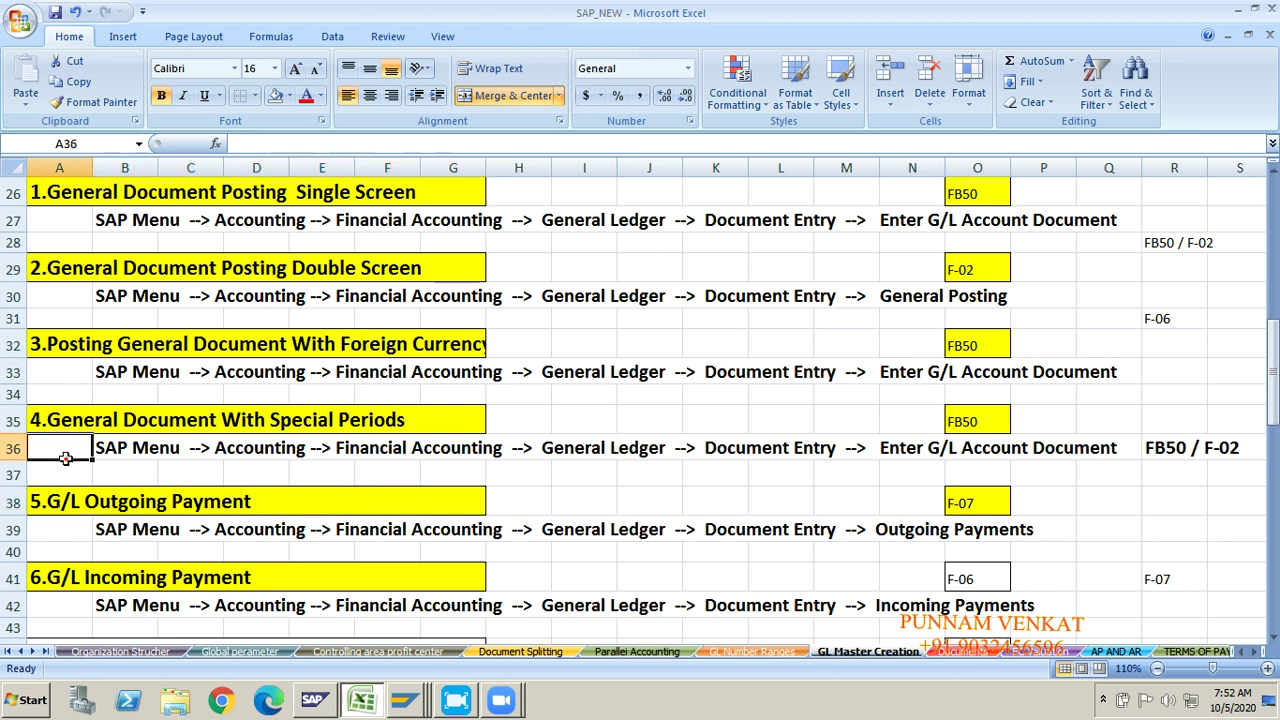
key("Right")
key("Right")
key("Right")
key("Right")
key("Right")
key("Right")
key("Right")
key("Right")
key("Right")
key("Right")
key("Right")
key("Right")
key("Right")
key("Right")
key("Right")
key("Right")
key("Right")
key("Right")
key("Right")
key("Right")
key("Right")
key("Right")
key("Right")
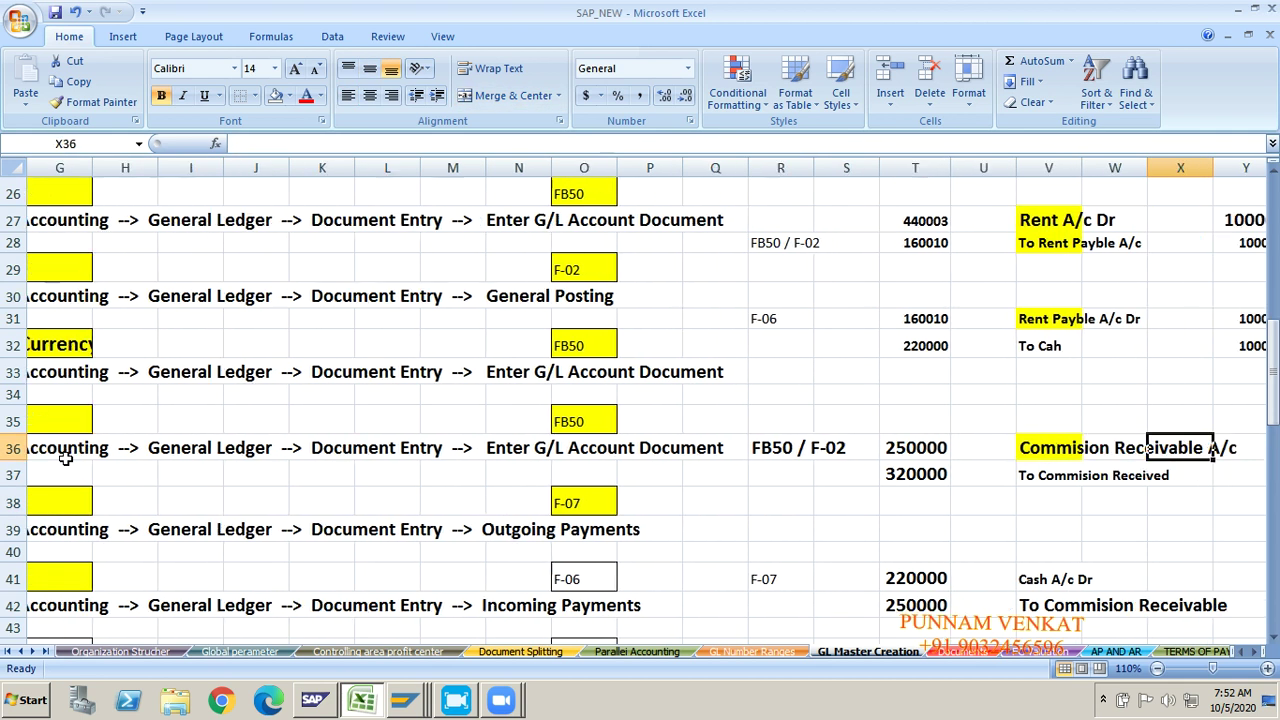
key("Up")
key("Up")
key("Up")
key("Up")
key("Up")
key("Up")
key("Up")
key("Up")
key("Up")
key("Up")
key("Right")
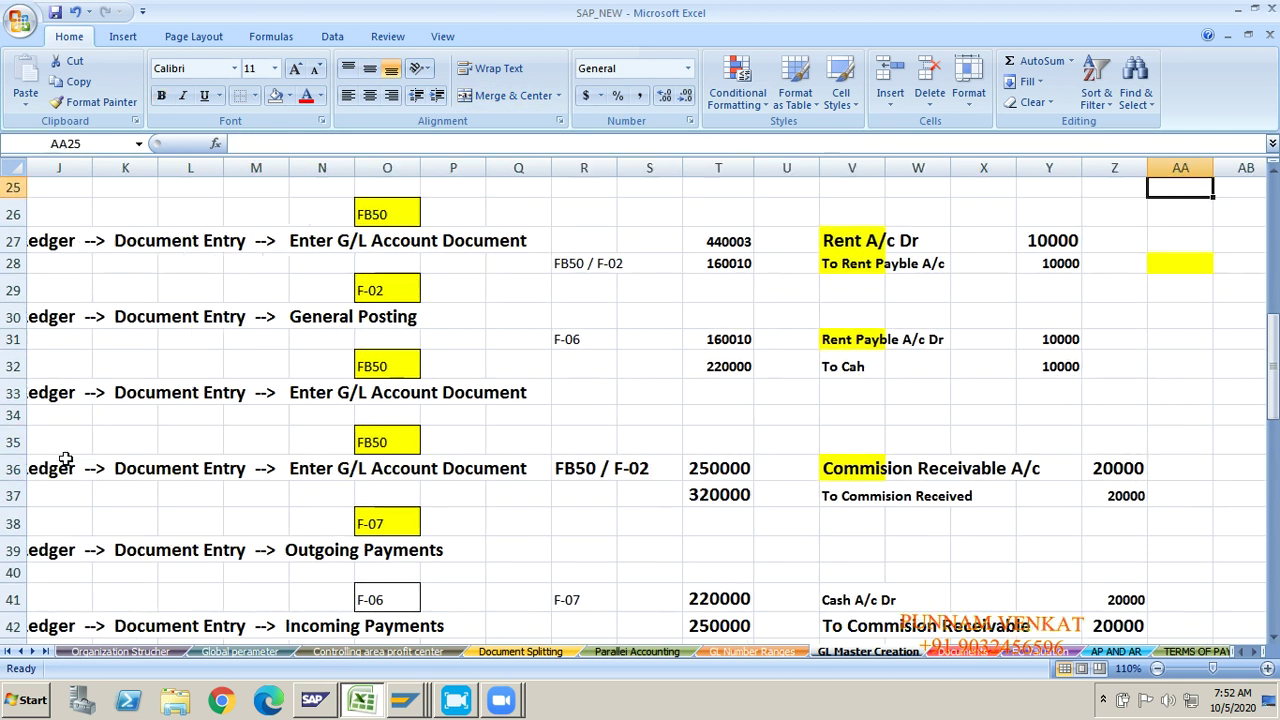
key("Up")
key("Right")
key("Down")
key("Down")
key("Down")
key("Down")
key("Down")
key("Down")
key("Down")
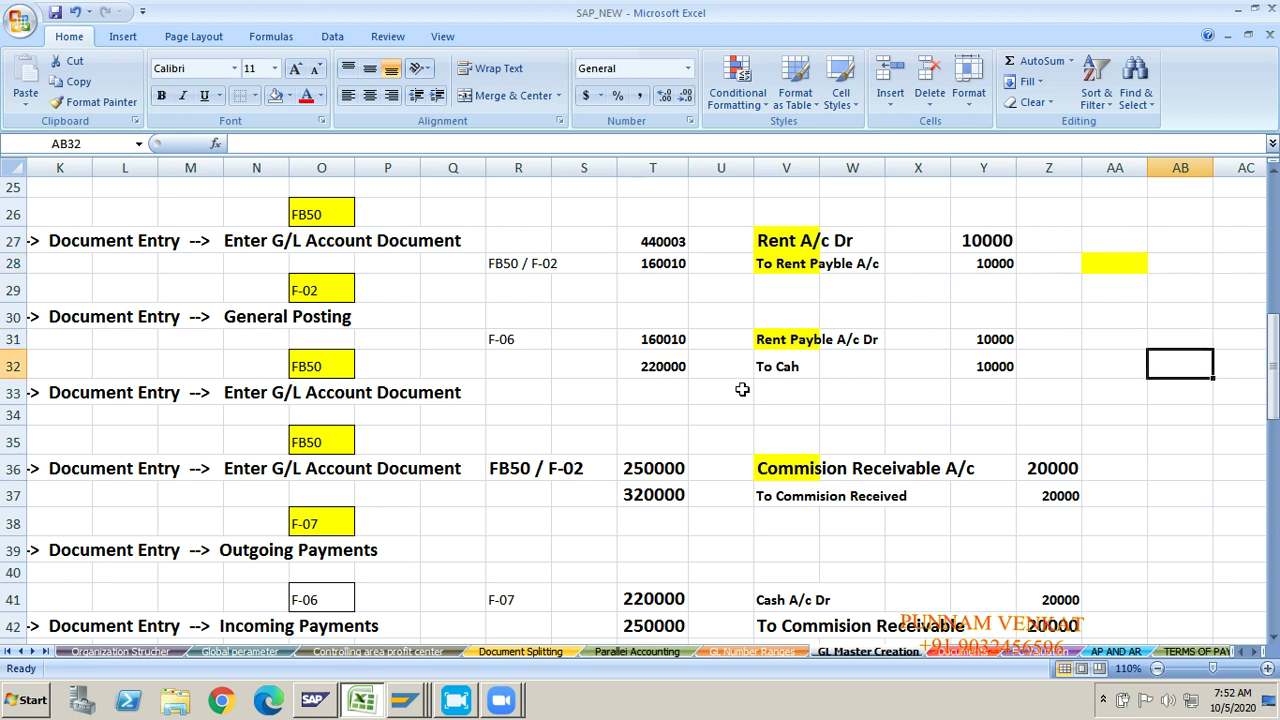
left_click(781, 236)
left_click(786, 266)
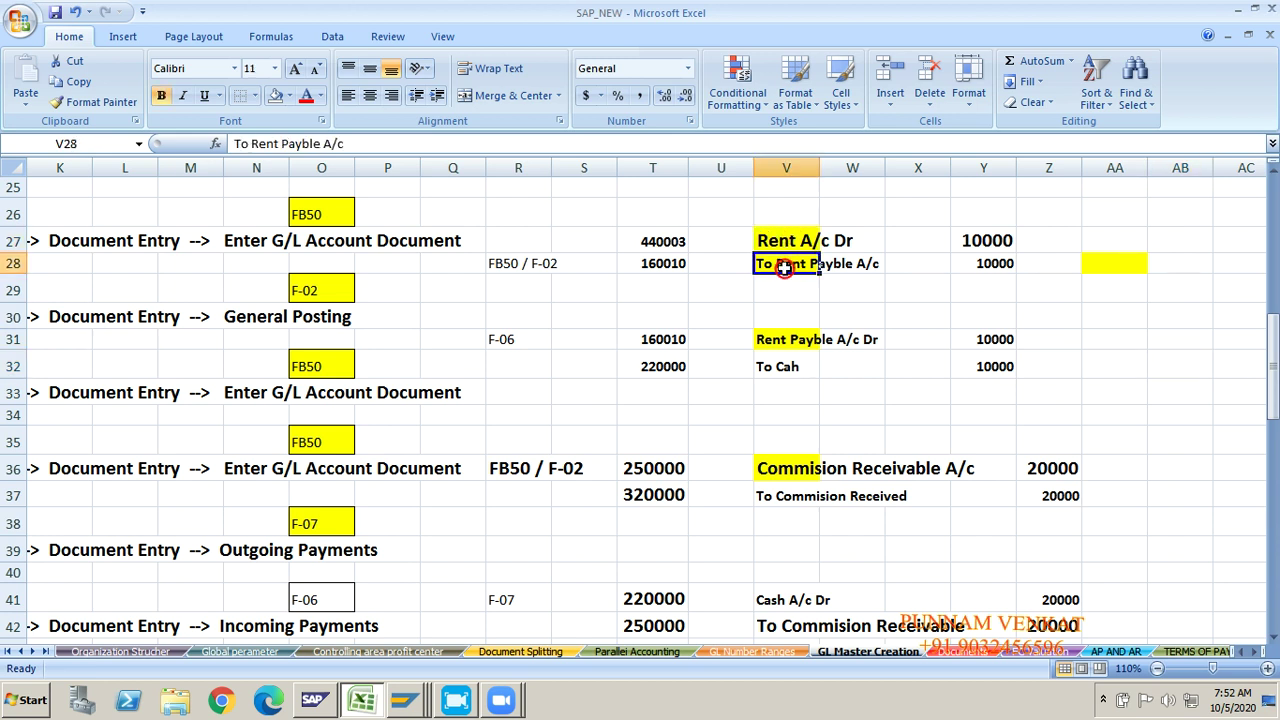
left_click(781, 237)
left_click(781, 262)
Step: Recheck the rent debit and credit lines, then bring the SAP Account Groups overview forward
key("Right")
key("Right")
key("Right")
key("Right")
key("Right")
key("Right")
key("Right")
key("Right")
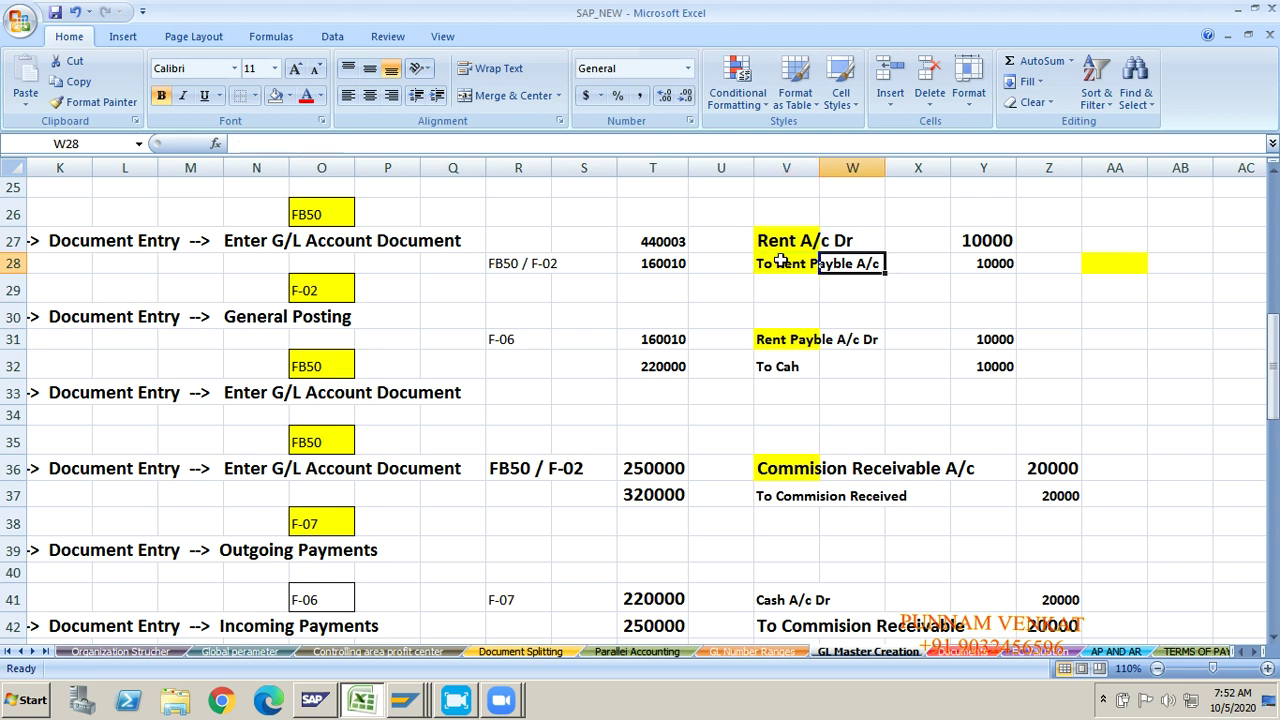
key("Right")
key("Right")
key("Right")
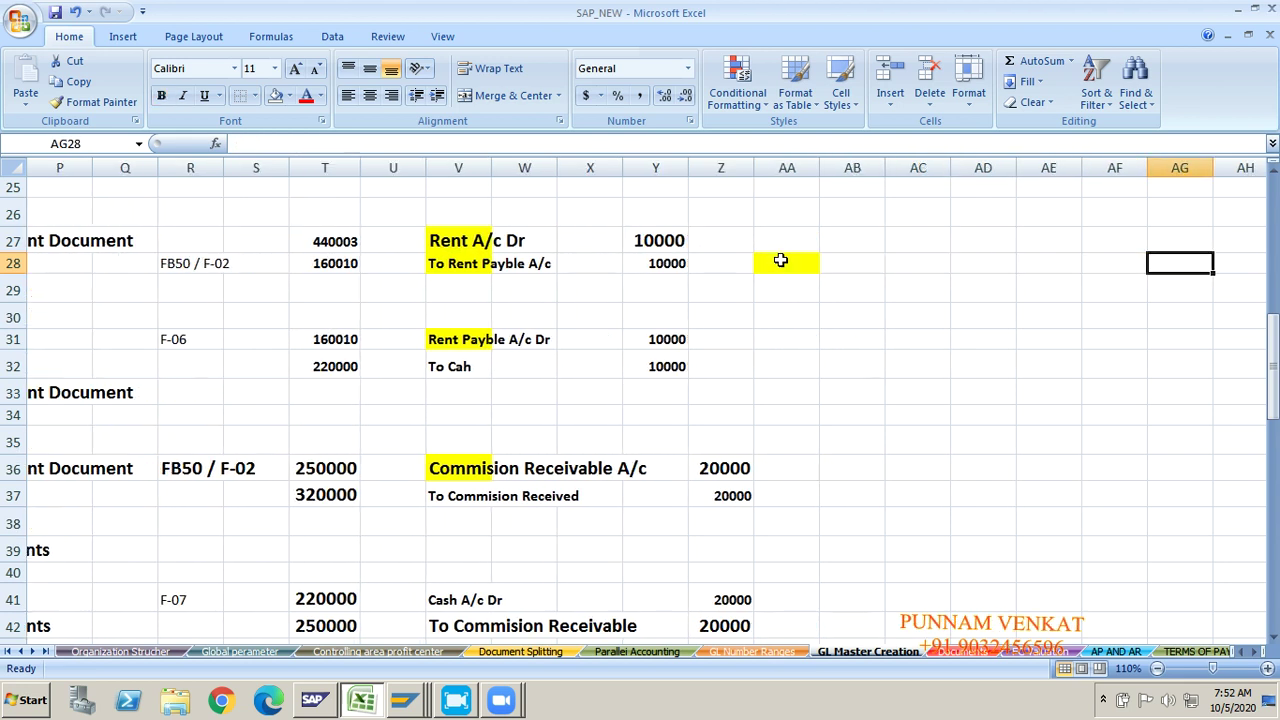
key("Down")
key("Down")
key("Down")
key("Down")
key("Down")
key("Down")
key("Down")
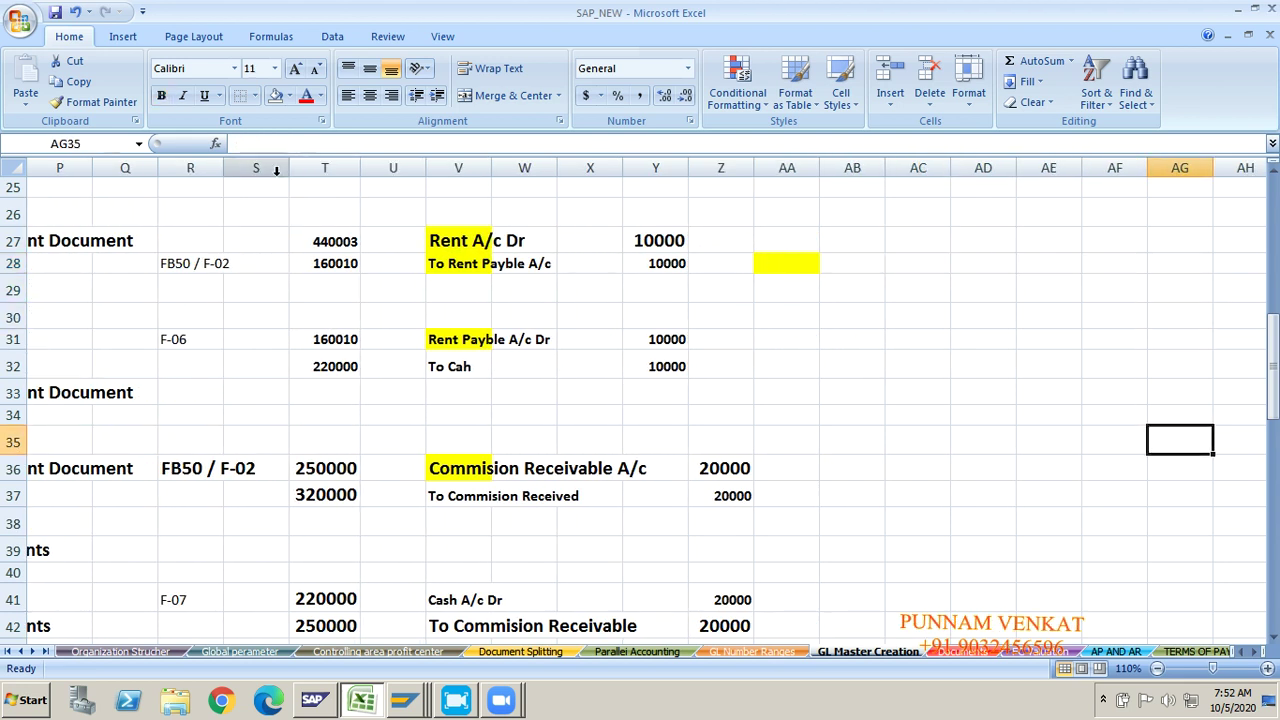
left_click(436, 236)
left_click(447, 264)
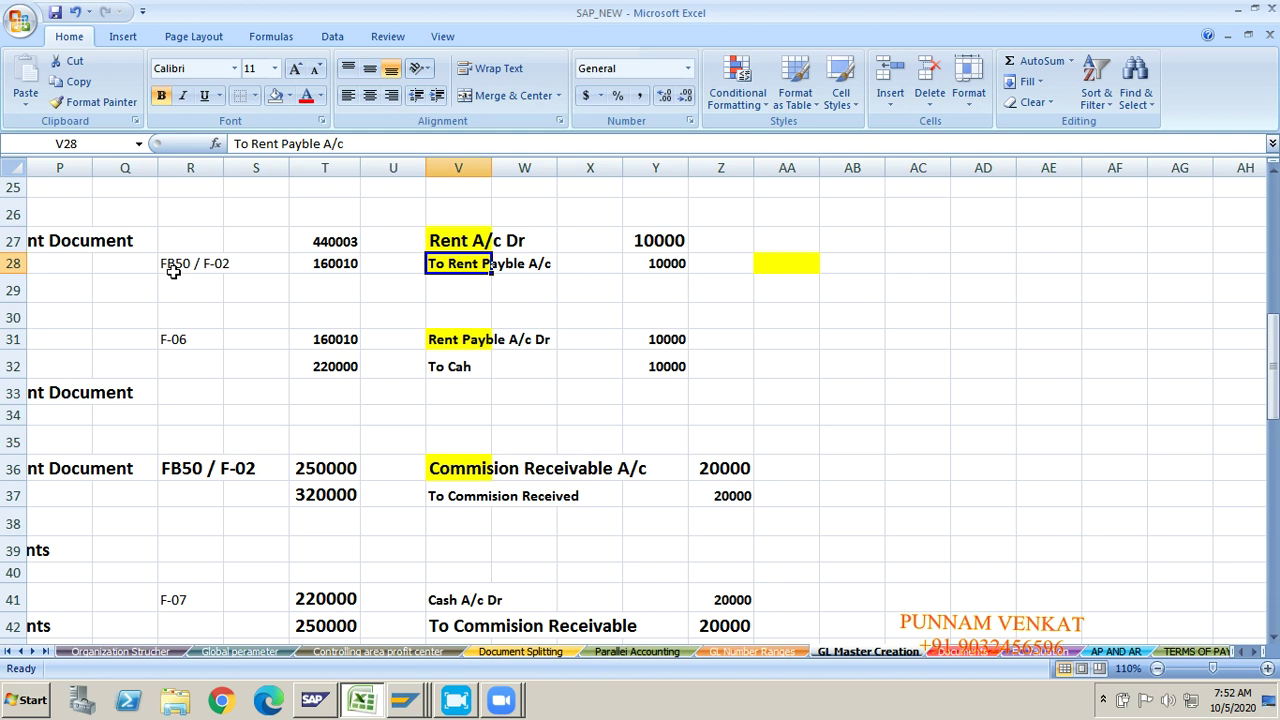
key("alt+Tab")
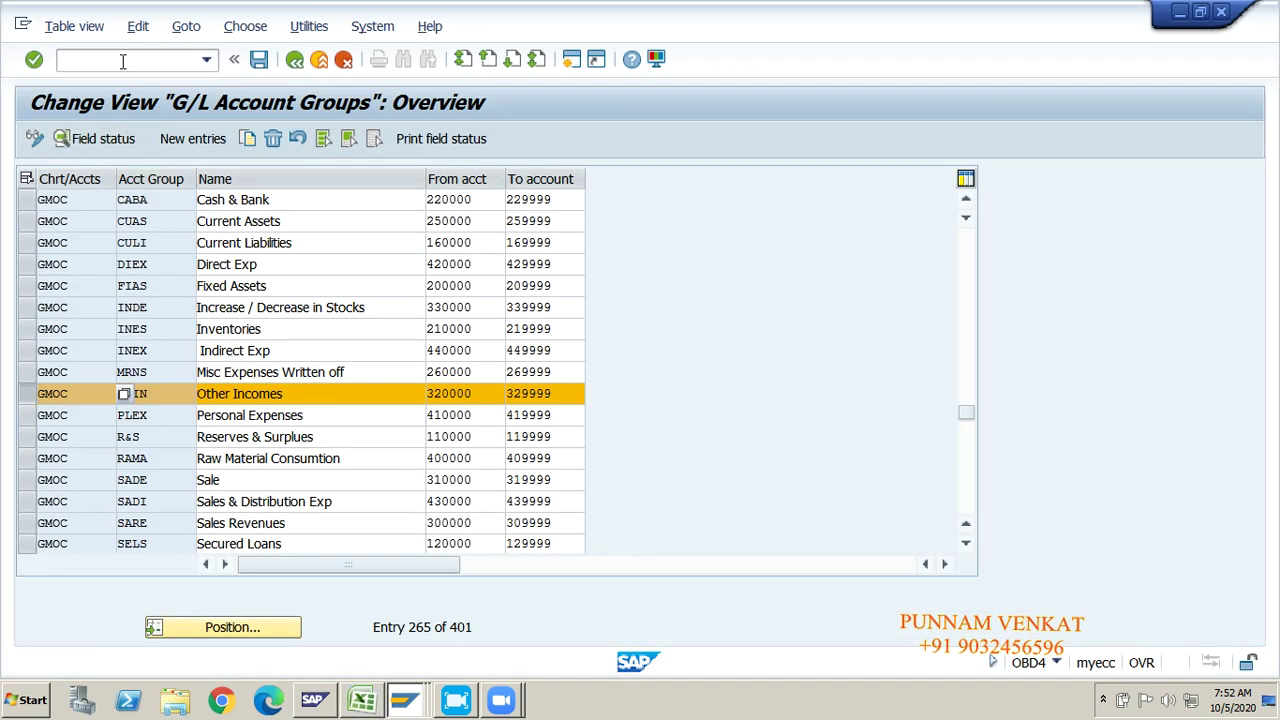
Step: Start FB50 and paste 05.10.2020 as the document date
left_click(122, 61)
key("Return")
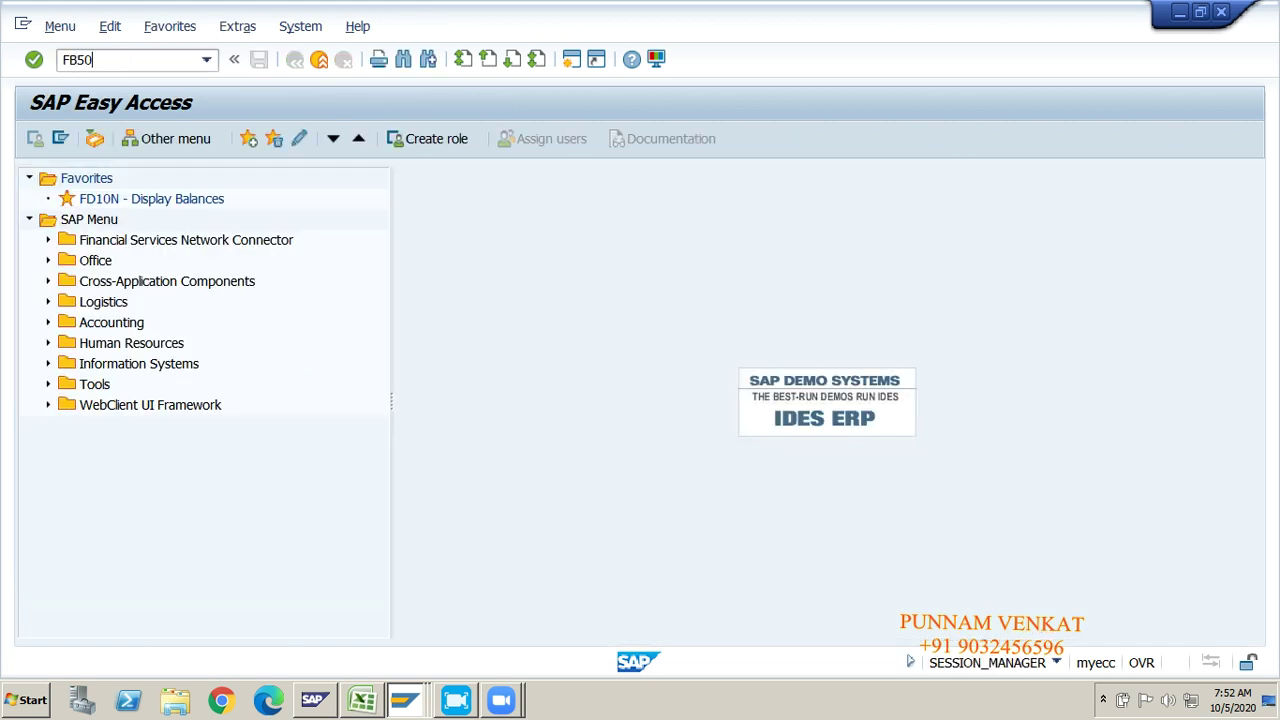
key("Return")
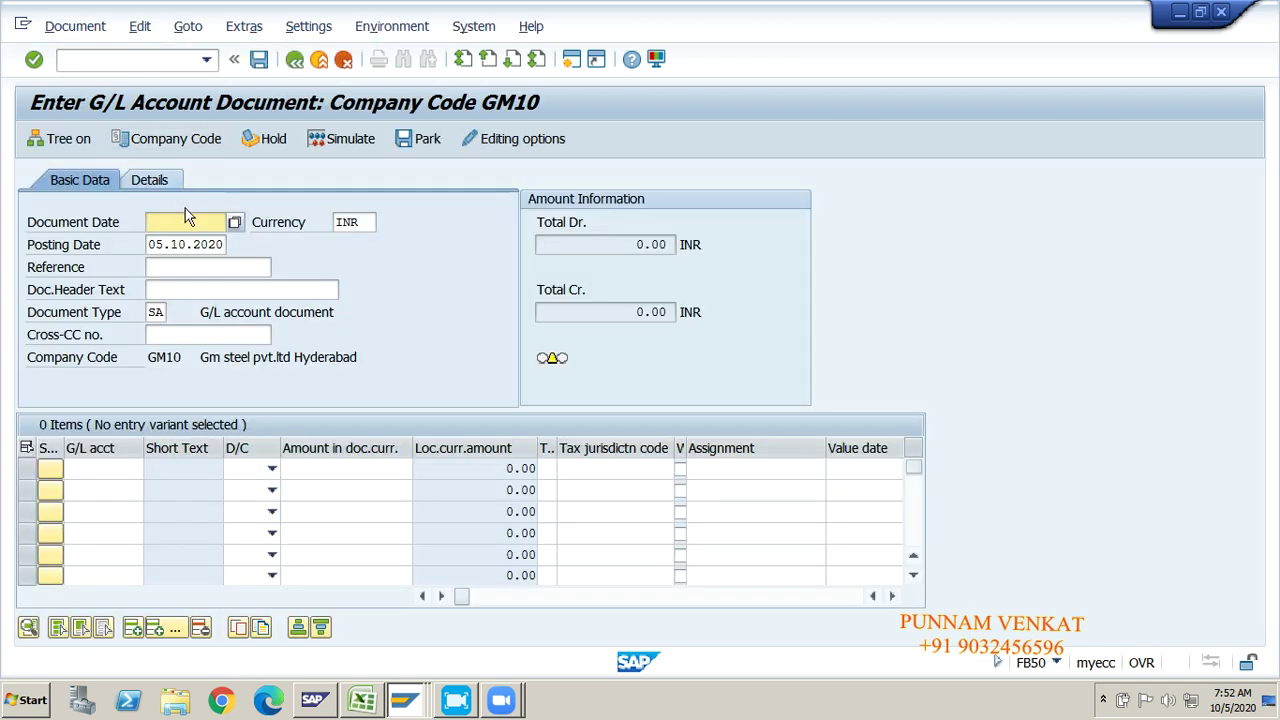
key("Tab")
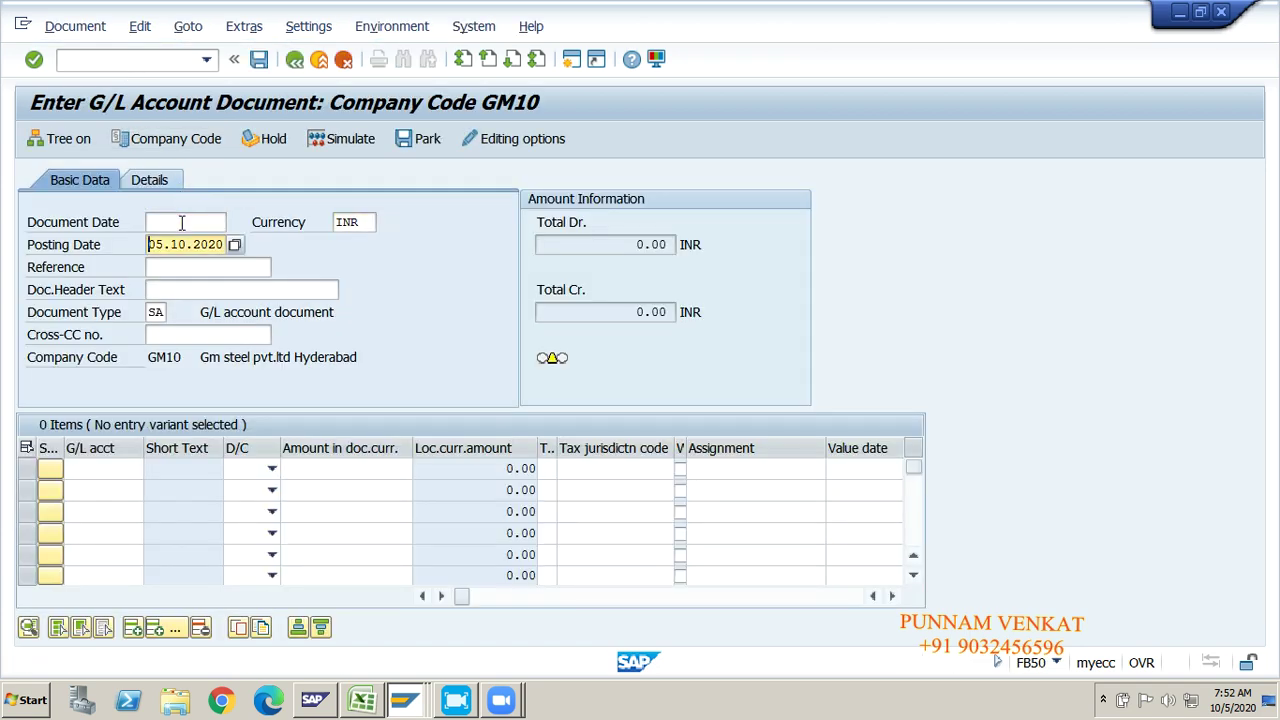
key("shift+Tab")
key("shift+Tab")
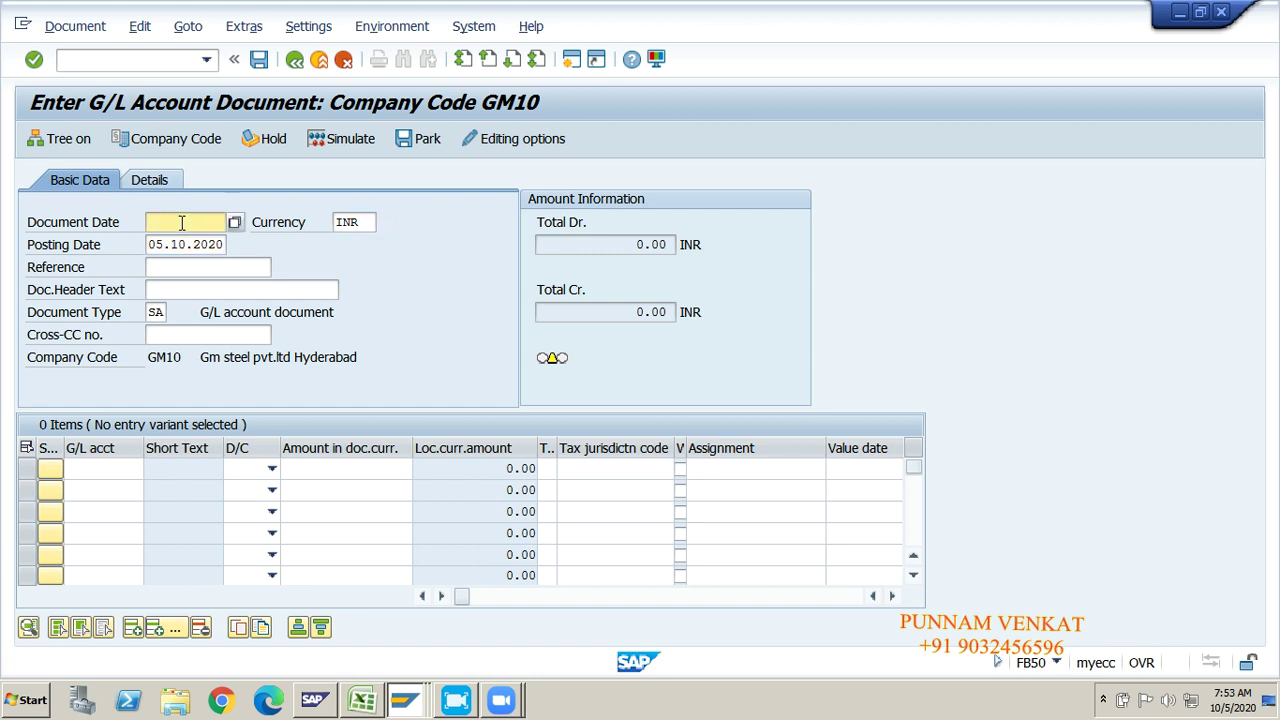
type("05.10.2020")
left_click(175, 244)
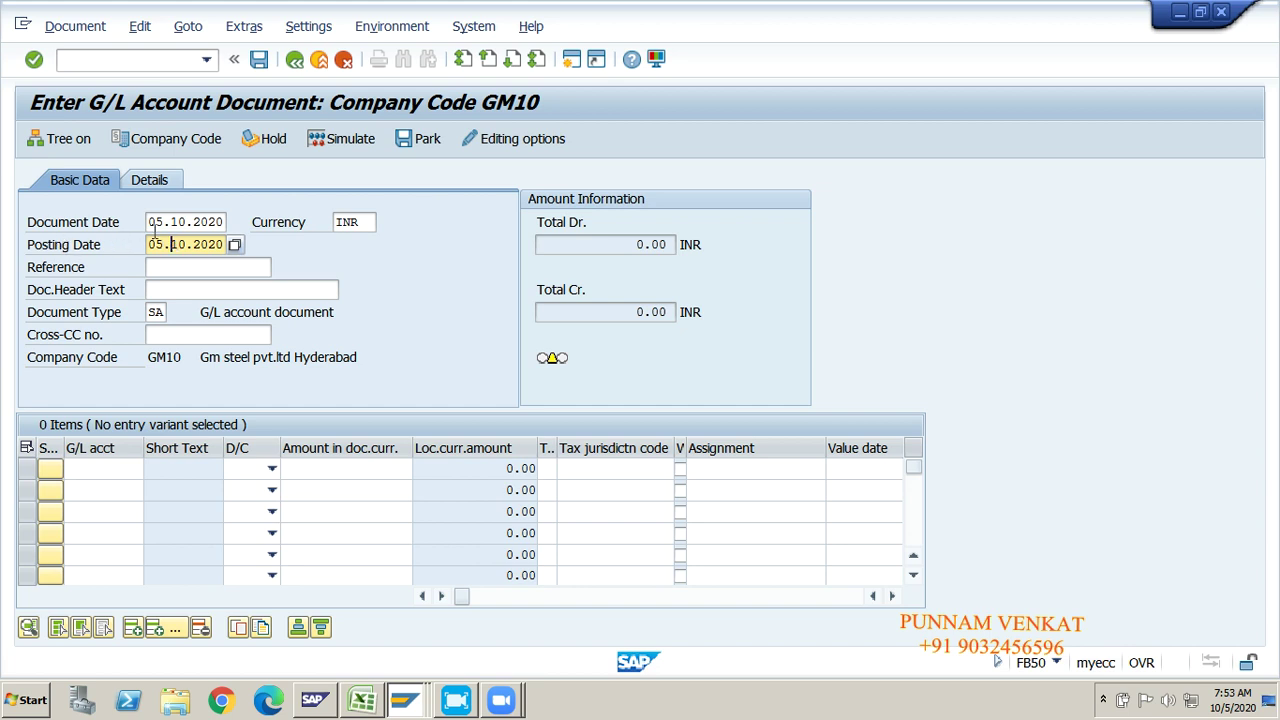
left_click(178, 228)
left_click(171, 250)
Step: Fill the reference with 'GL POSITNG' from history and select the first G/L account line
left_click(158, 267)
type("GL")
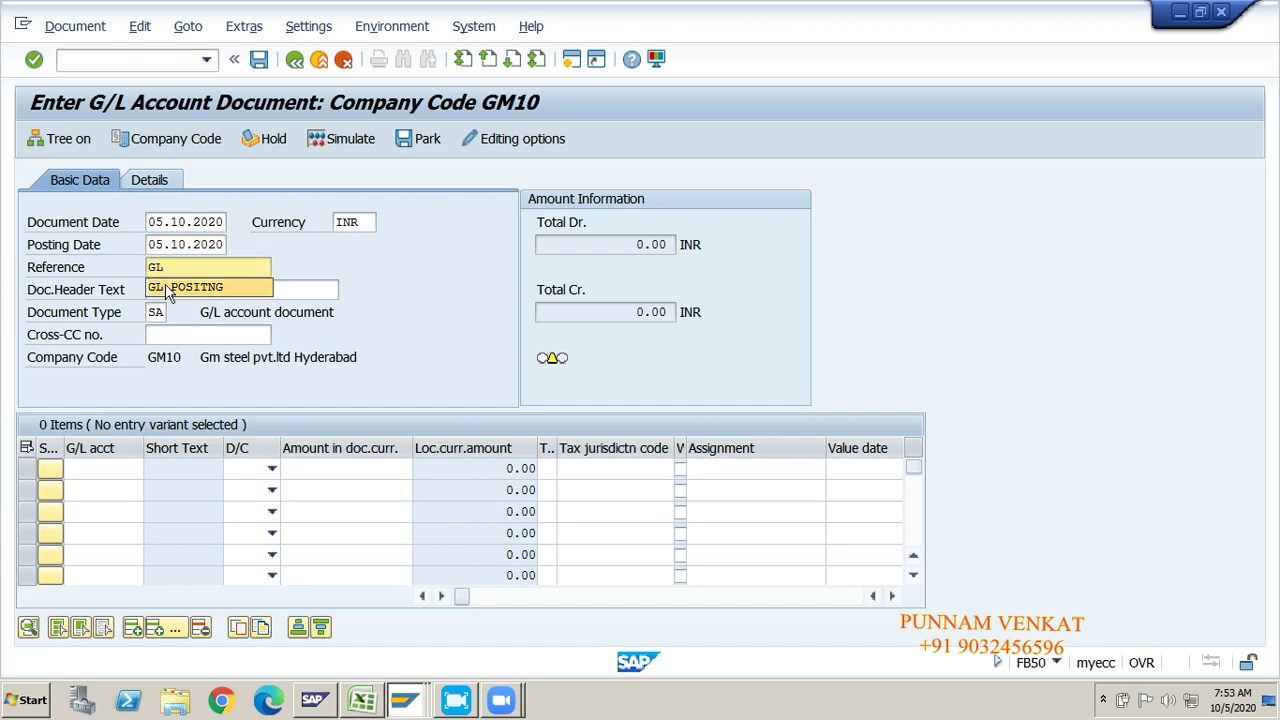
left_click(168, 290)
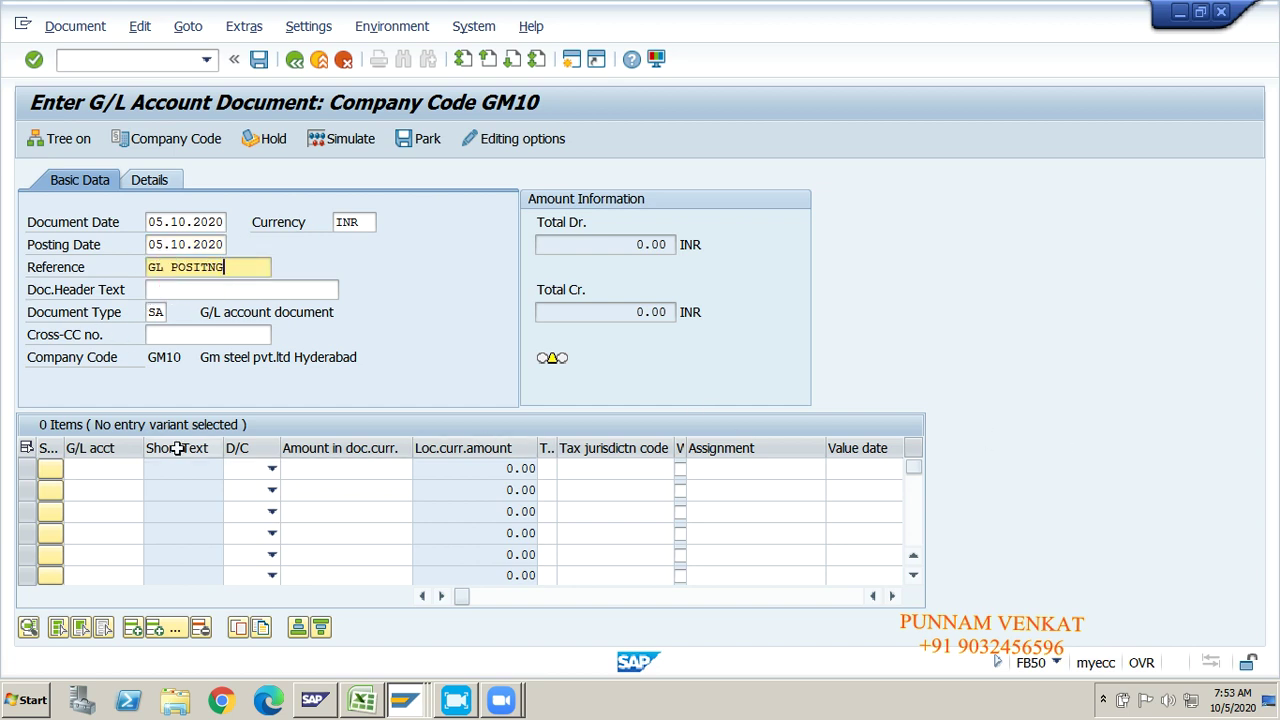
left_click(89, 470)
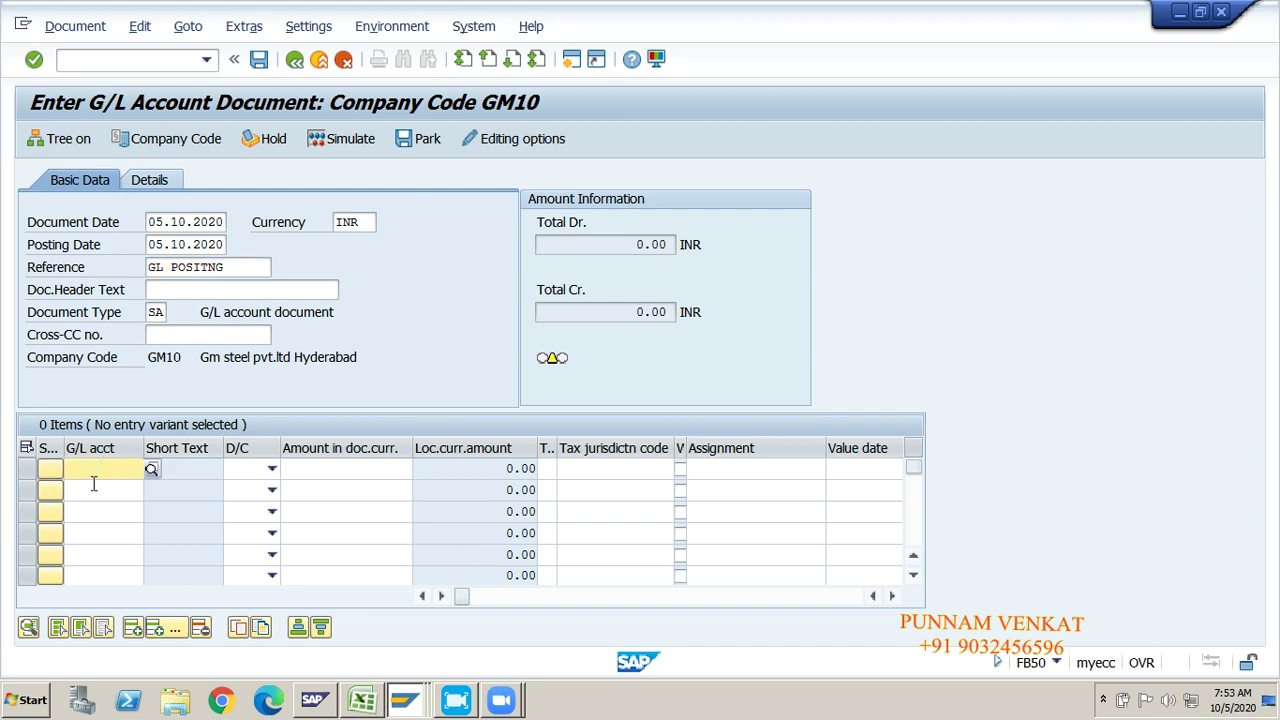
left_click(93, 489)
left_click(90, 468)
key("alt+Tab")
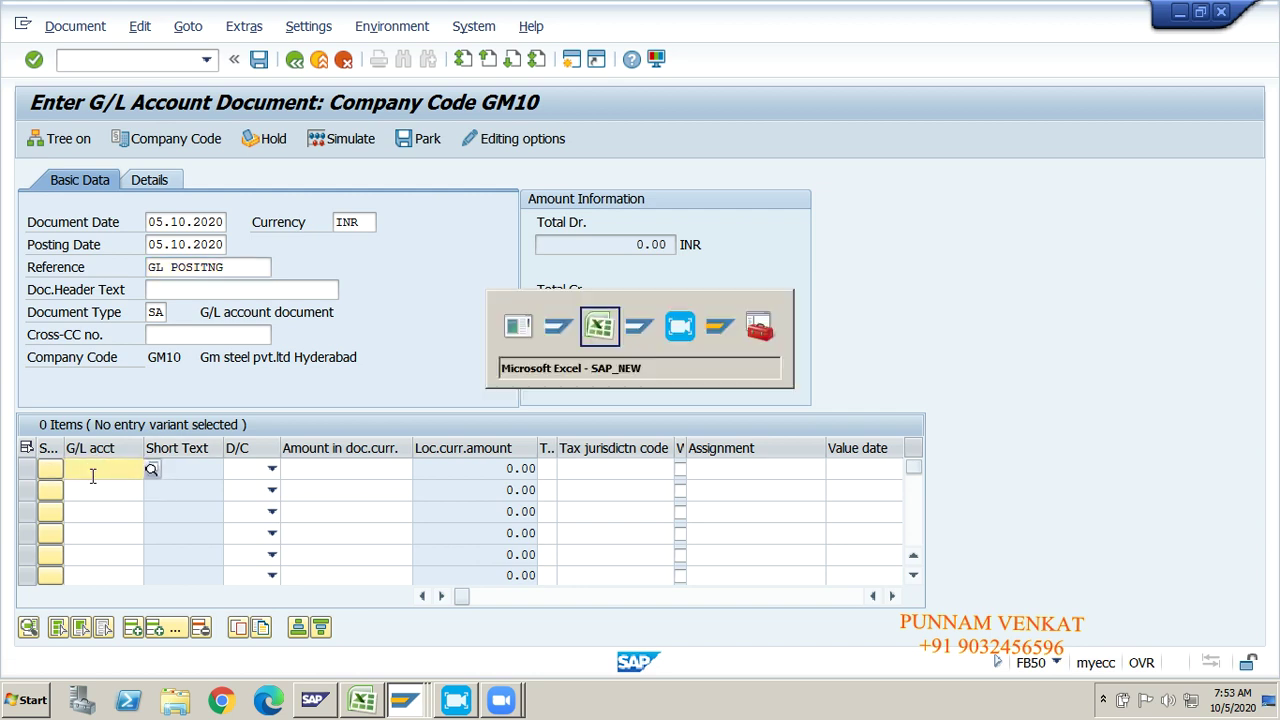
Step: Copy debit account 440003 from the Excel Rent A/c Dr entry into line one's G/L account
left_click(455, 245)
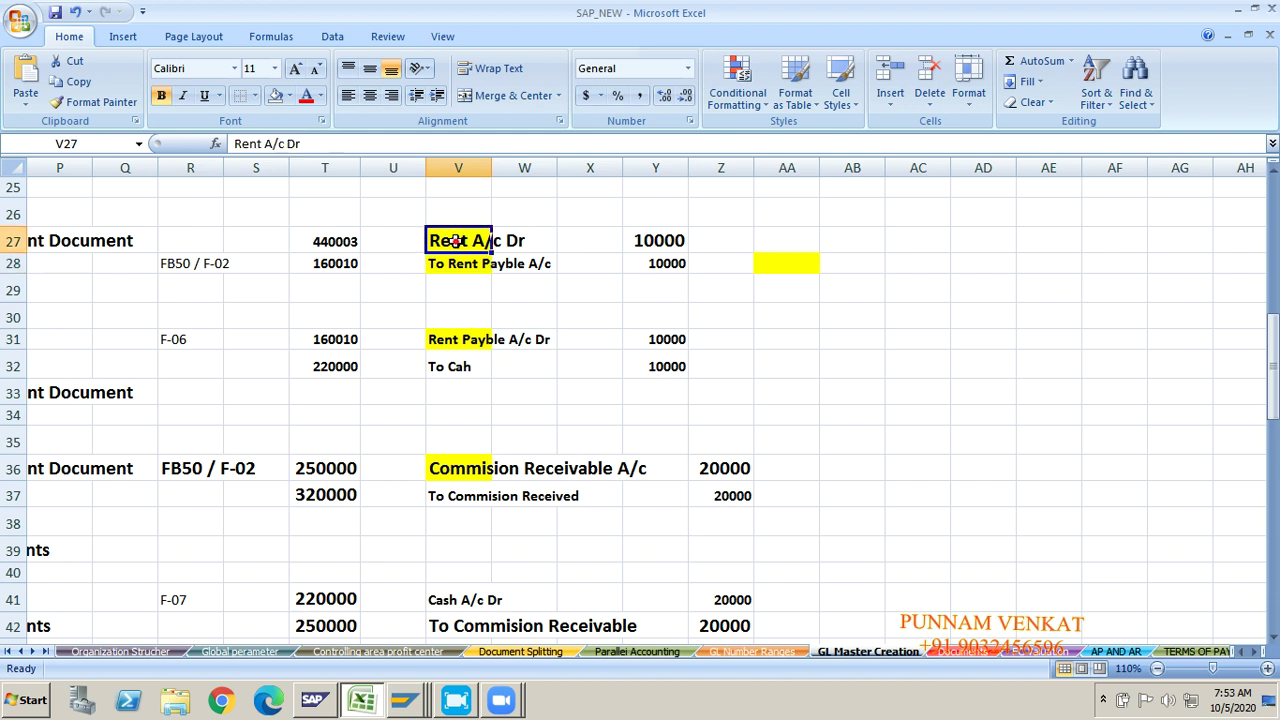
left_click(455, 265)
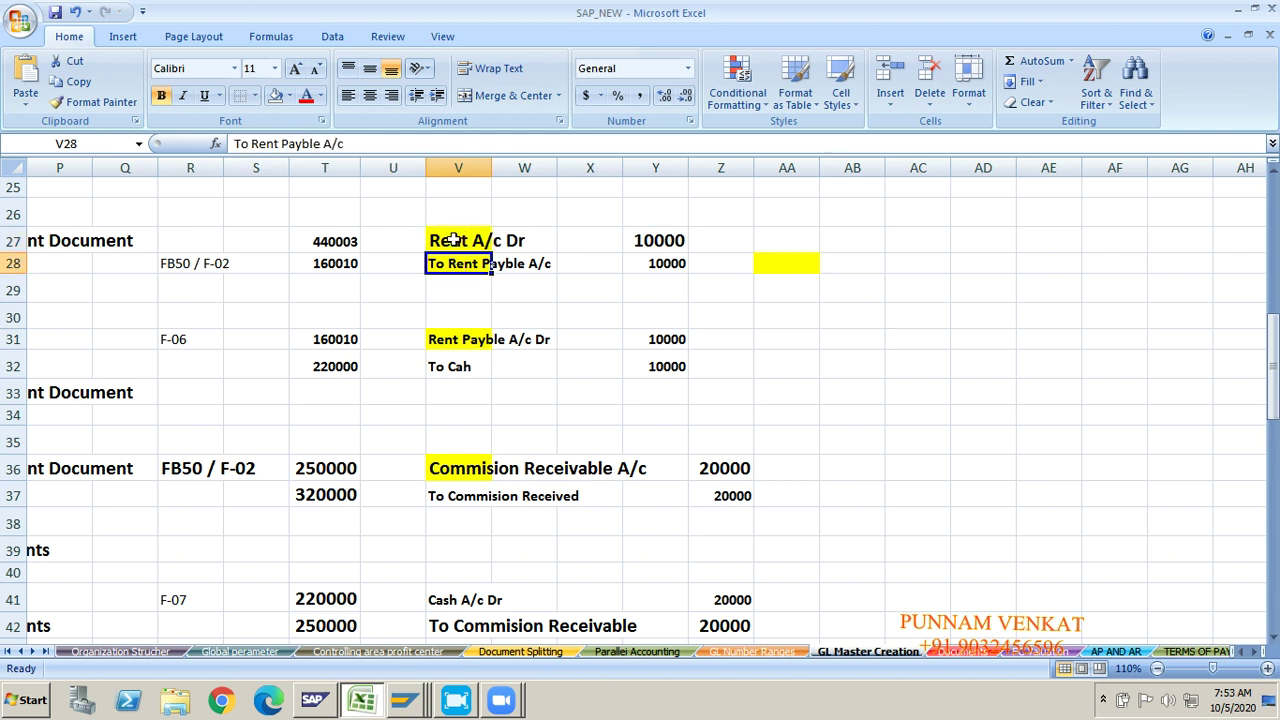
left_click(455, 240)
left_click(318, 249)
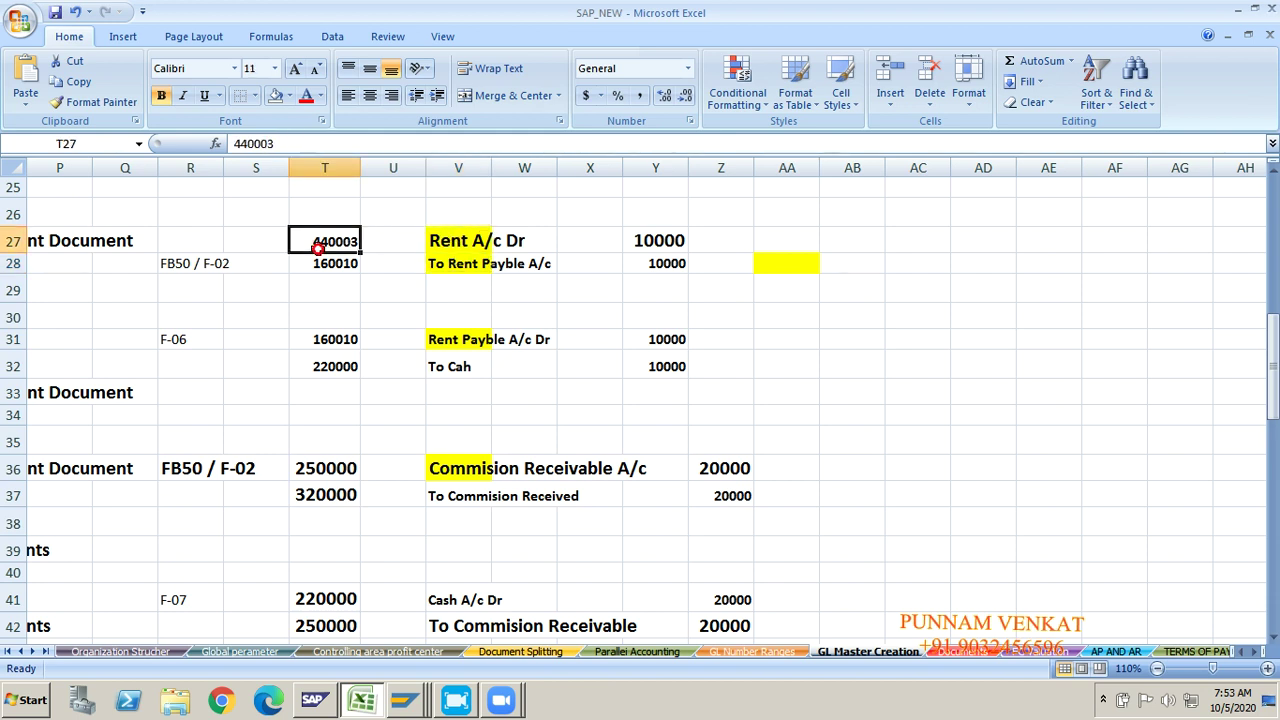
key("ctrl+c")
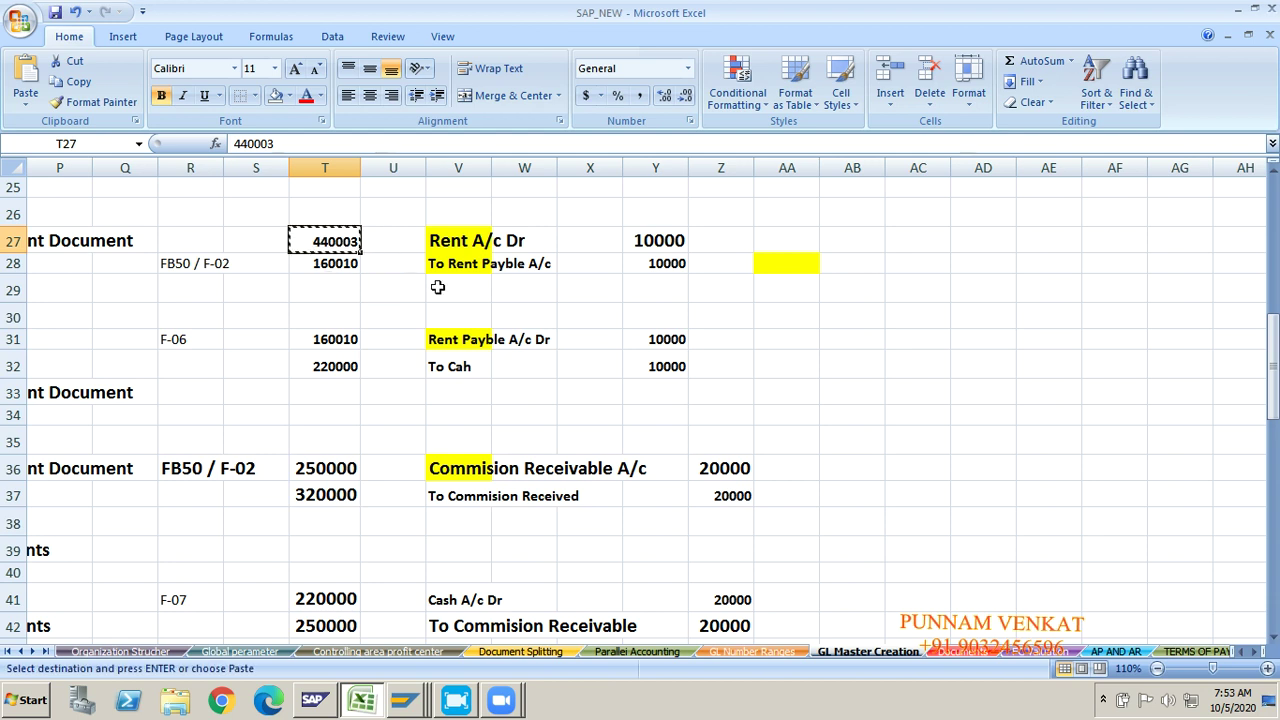
key("alt+Tab")
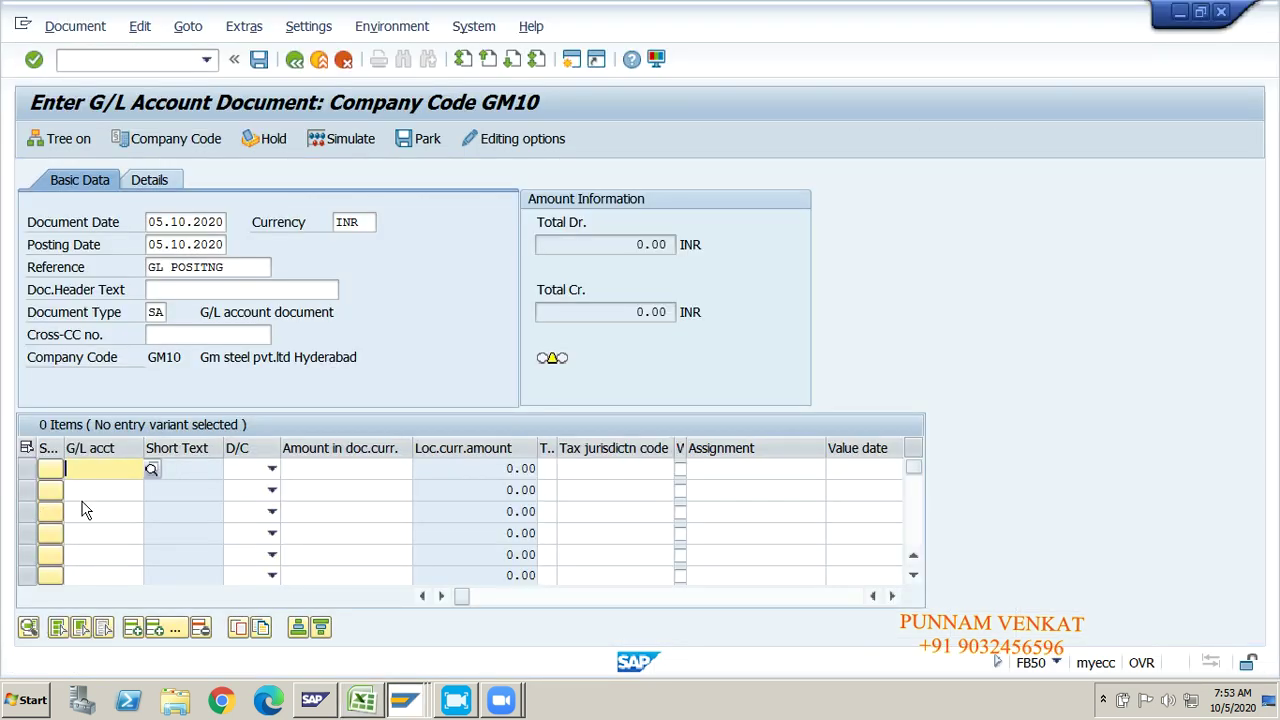
key("ctrl+v")
Step: Copy credit account 160010 from Excel into line two's G/L account
left_click(84, 496)
key("alt+Tab")
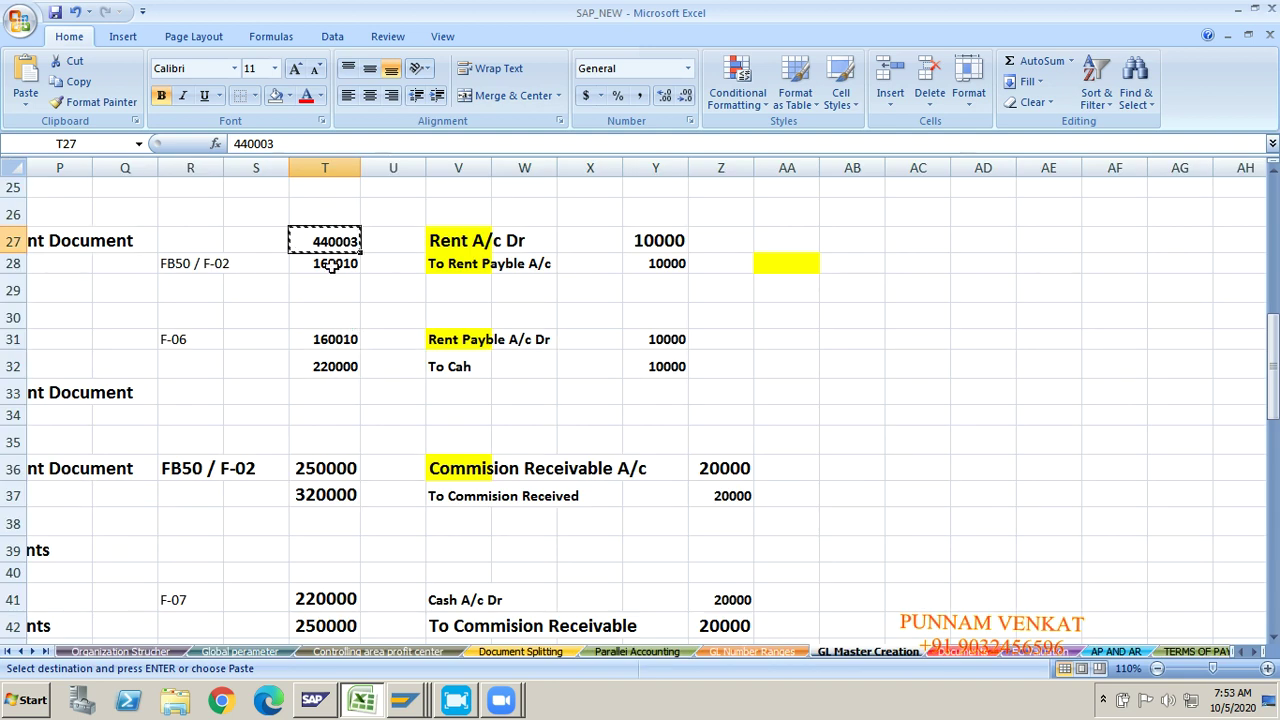
left_click(334, 263)
key("ctrl+c")
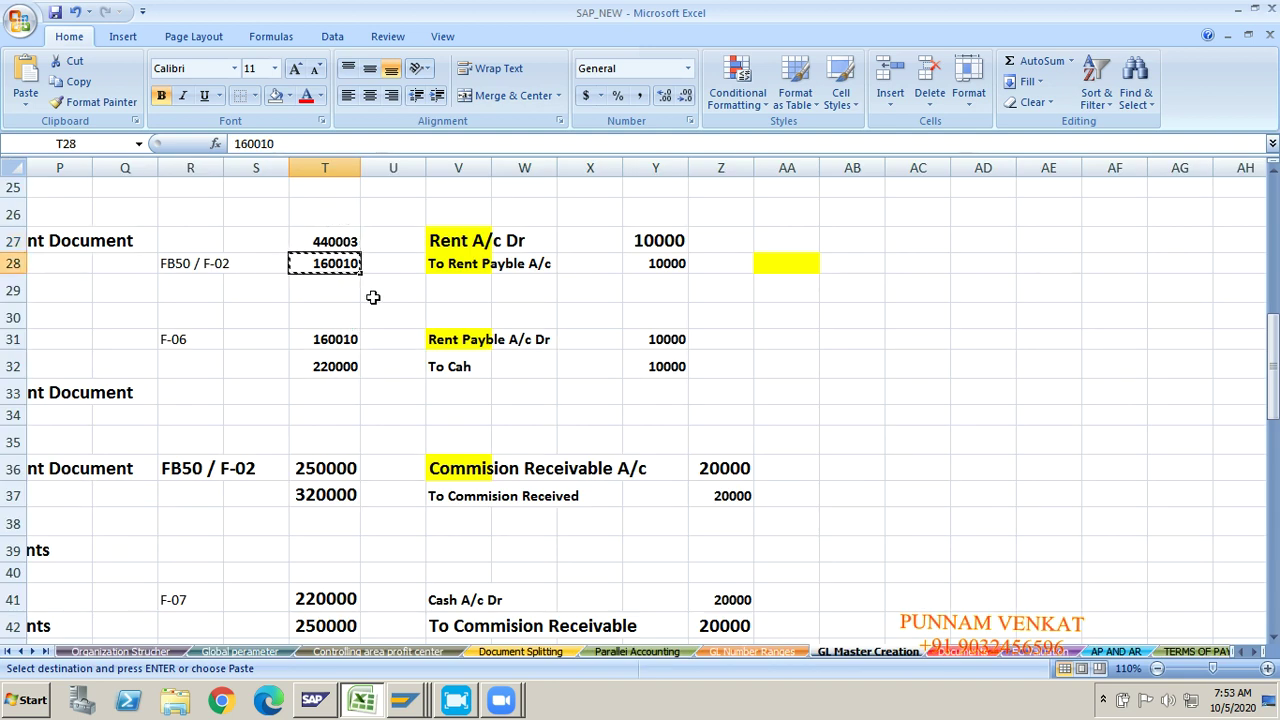
key("alt+Tab")
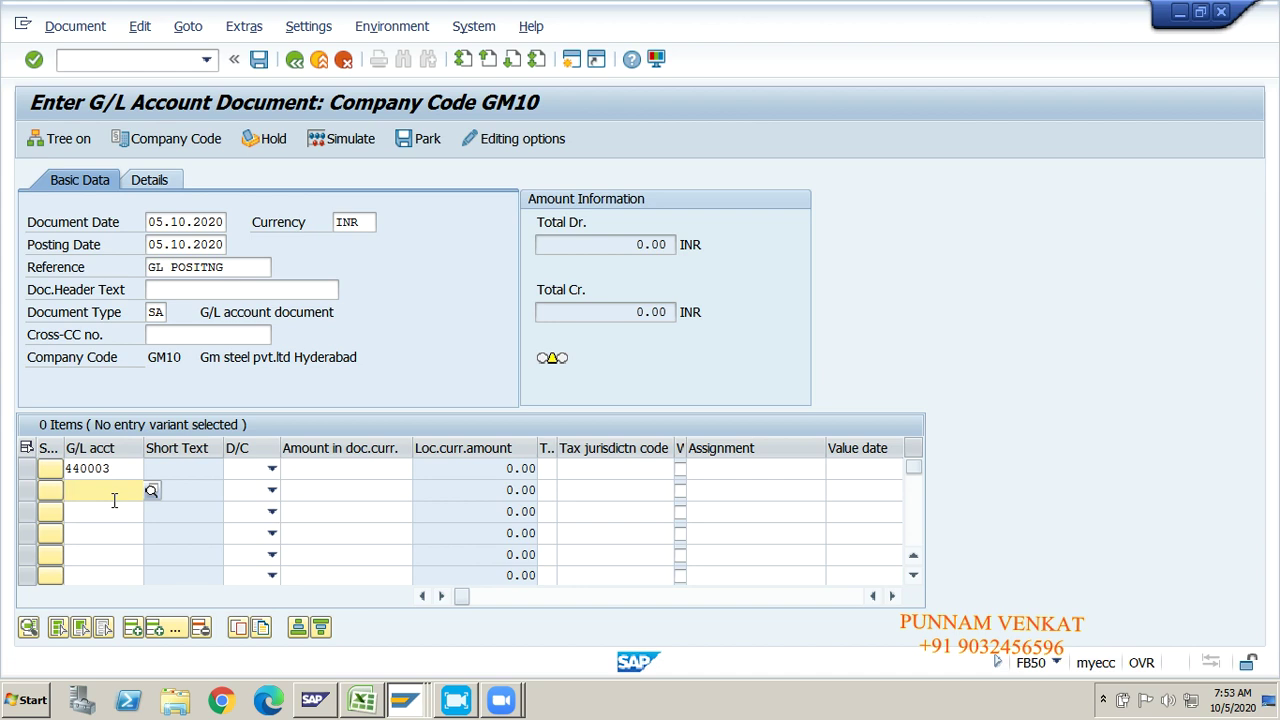
key("ctrl+v")
Step: Set line one's D/C to S Debit and line two's to H Credit
left_click(271, 468)
left_click(246, 507)
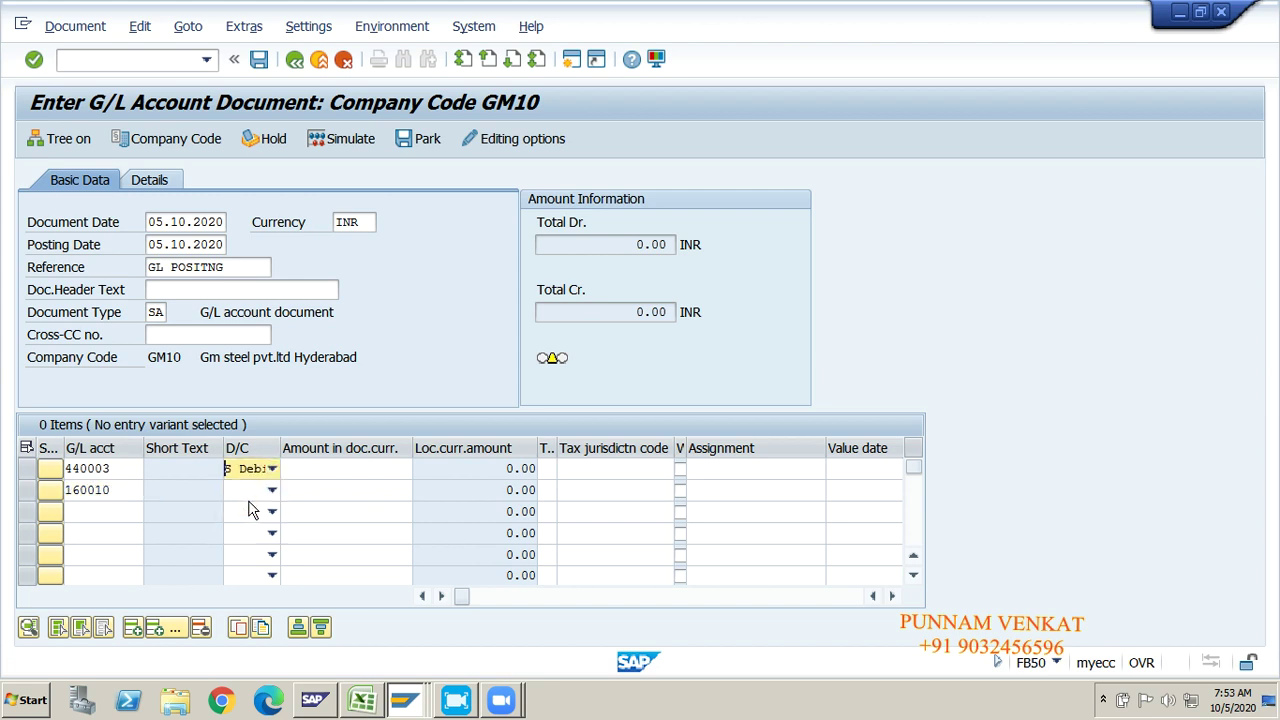
left_click(271, 489)
left_click(240, 511)
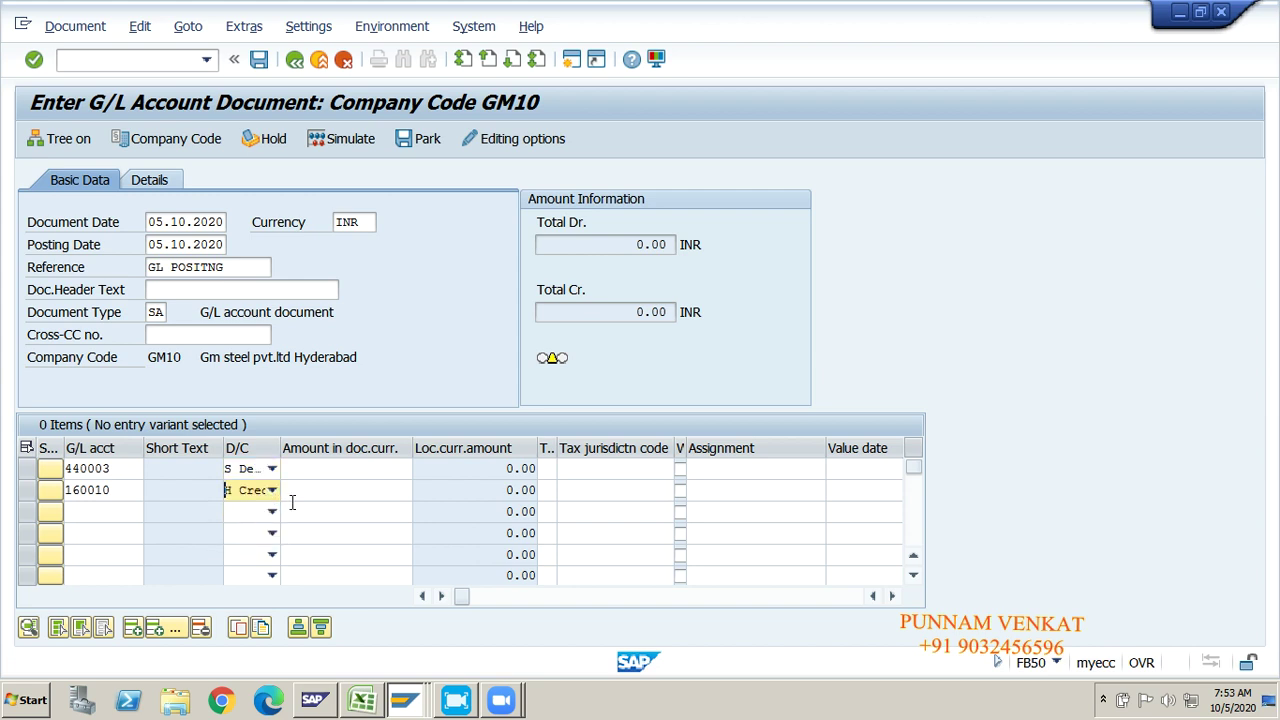
left_click(323, 476)
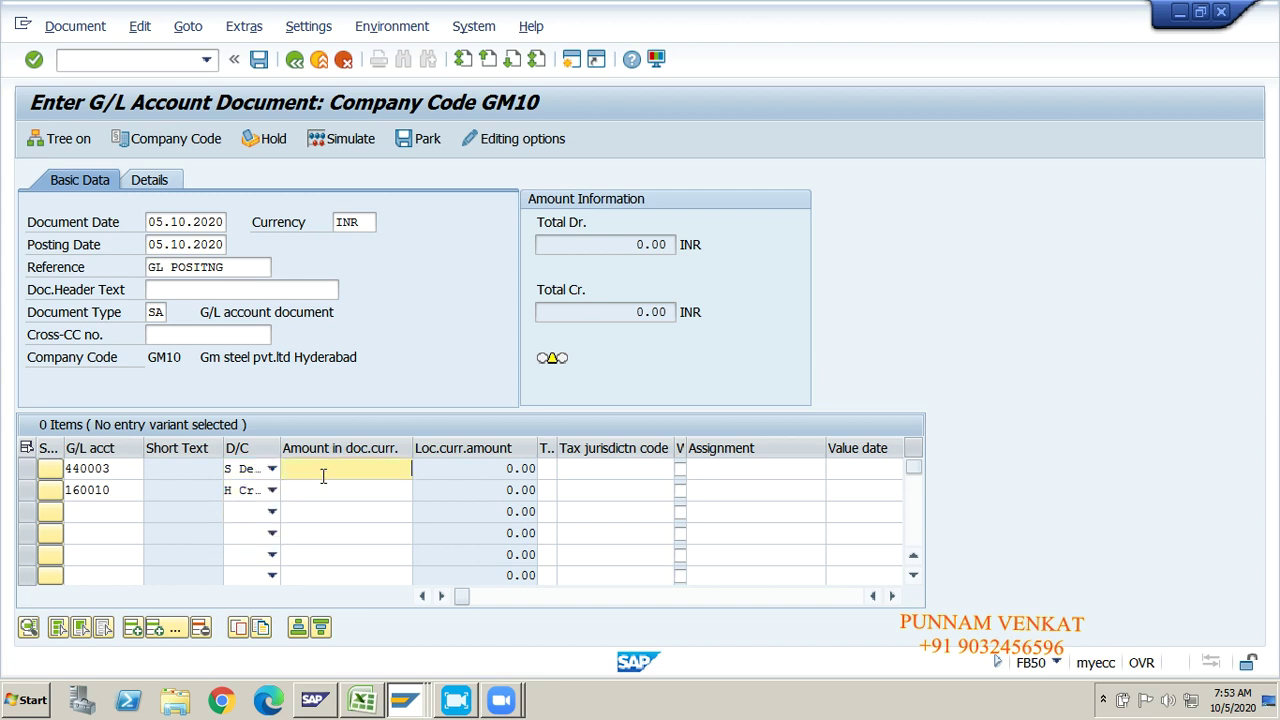
Step: Enter 10000 as the document-currency amount on both line items
type("10")
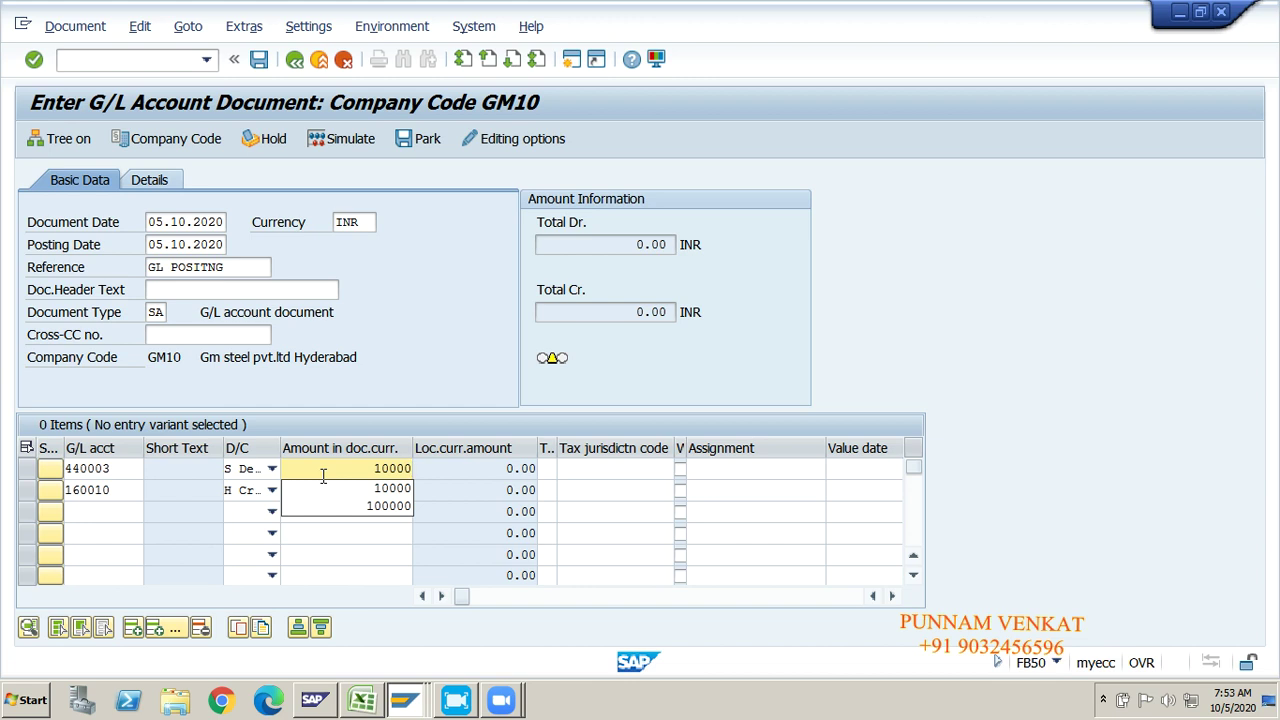
type("000")
left_click(327, 495)
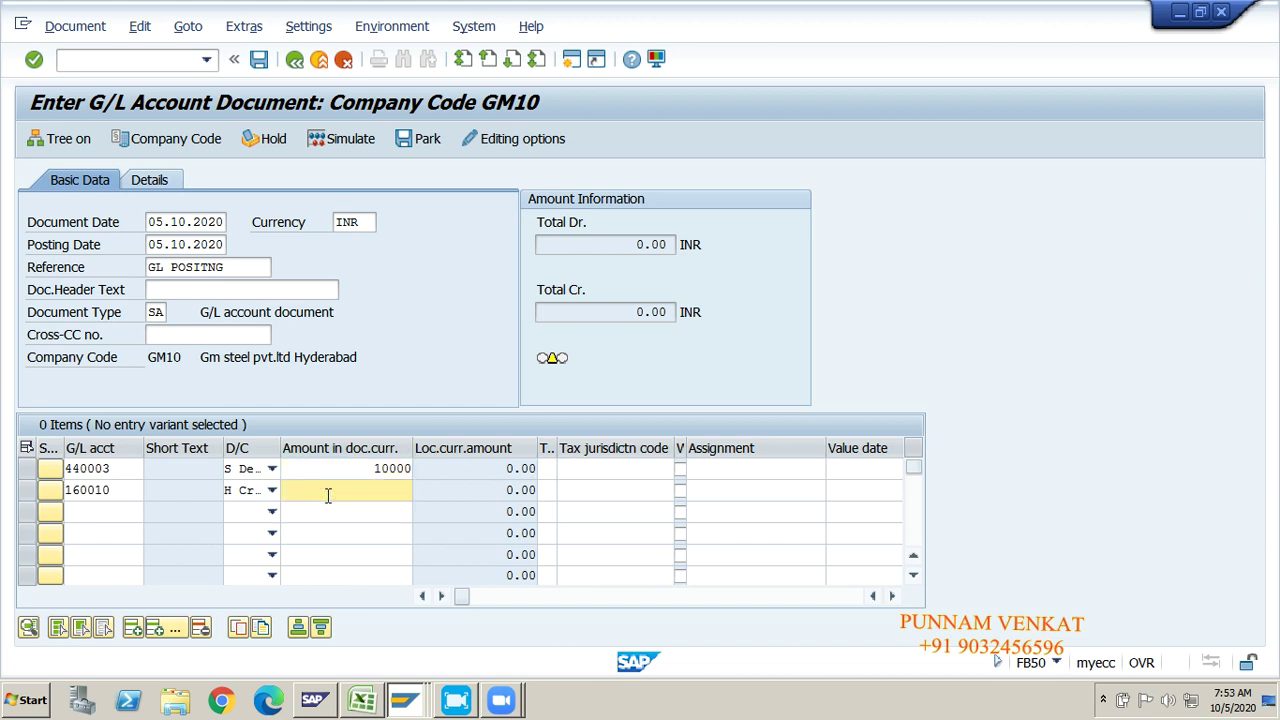
type("100")
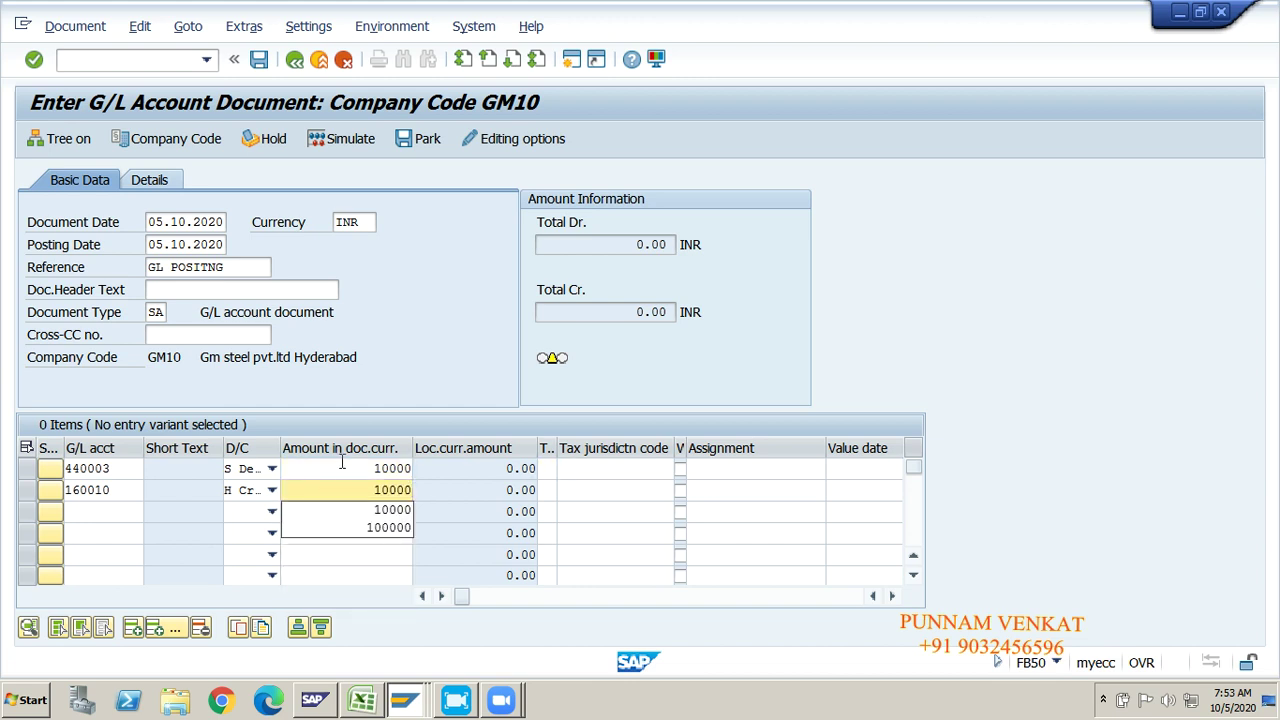
type("00")
left_click(341, 468)
Step: Give the debit line business area GMHY and profit center GM100, then validate the entries
key("Tab")
key("Tab")
key("Tab")
key("Tab")
key("Tab")
key("Tab")
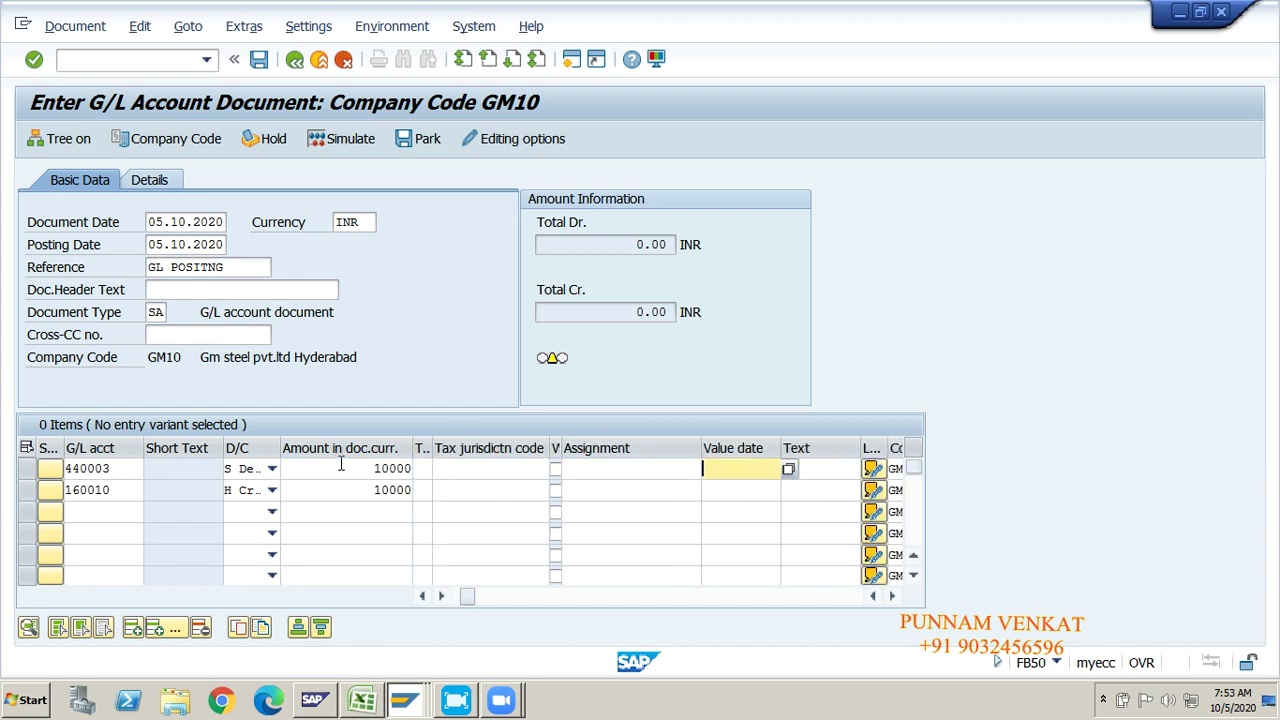
key("Tab")
key("Tab")
key("Tab")
key("shift+Tab")
key("shift+Tab")
key("shift+Tab")
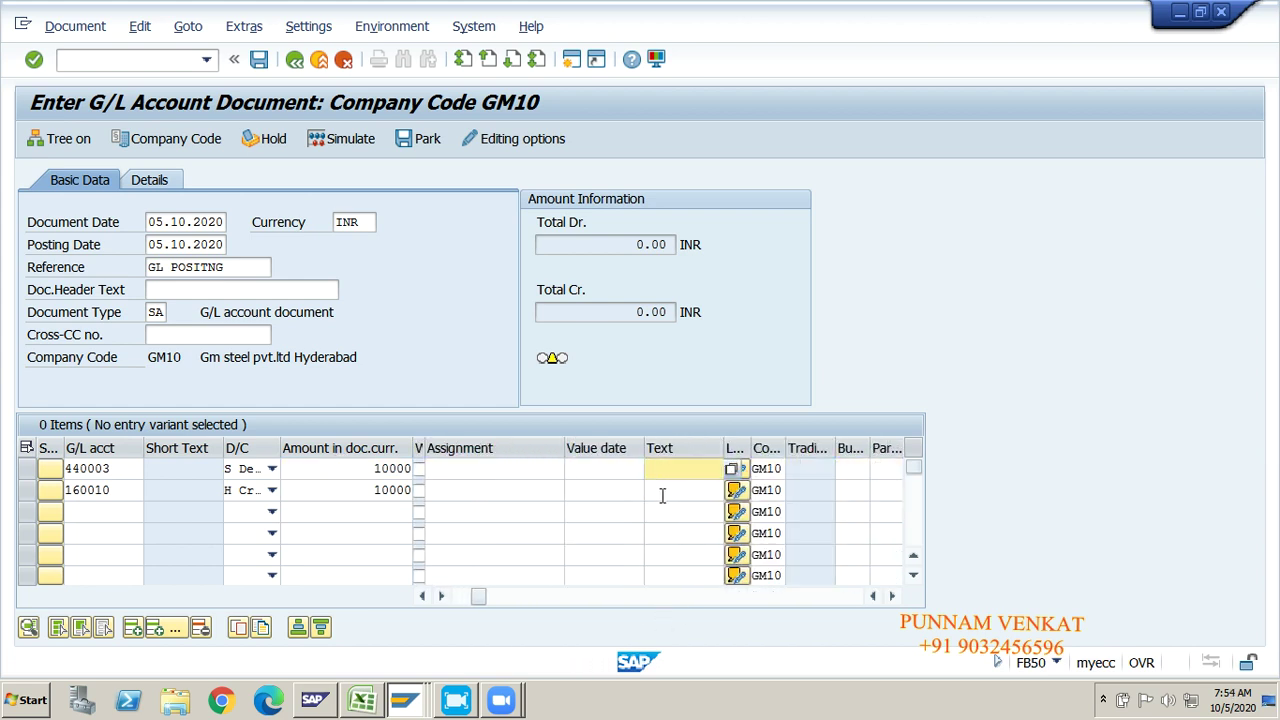
key("Tab")
key("Tab")
key("Tab")
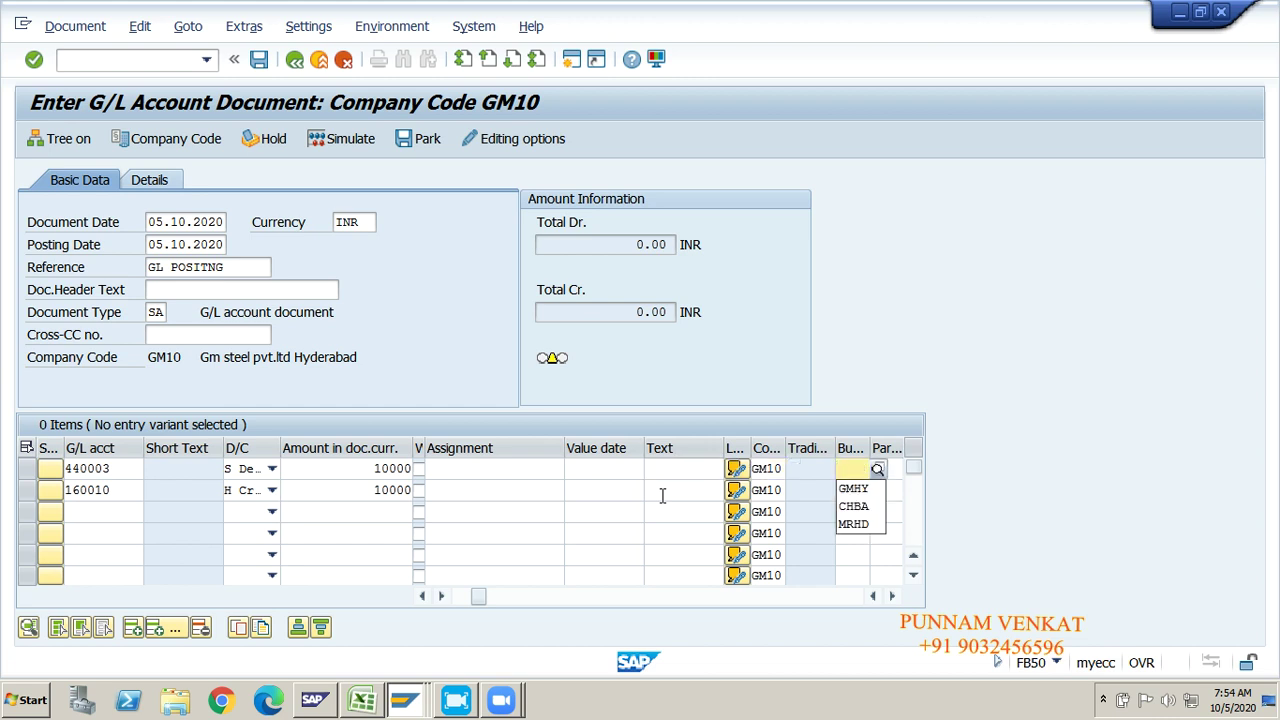
key("Down")
key("Tab")
key("Tab")
key("Tab")
key("Tab")
key("Tab")
key("Tab")
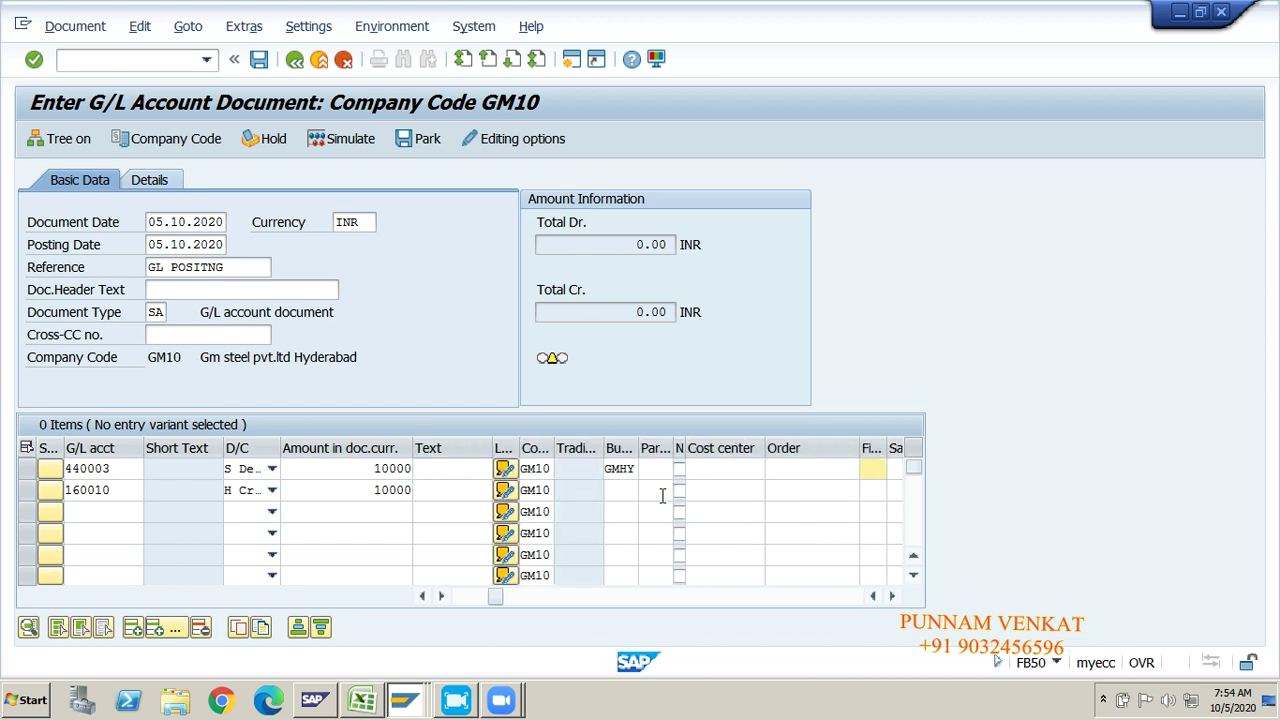
key("Tab")
key("Tab")
key("Tab")
key("Tab")
key("Tab")
key("Tab")
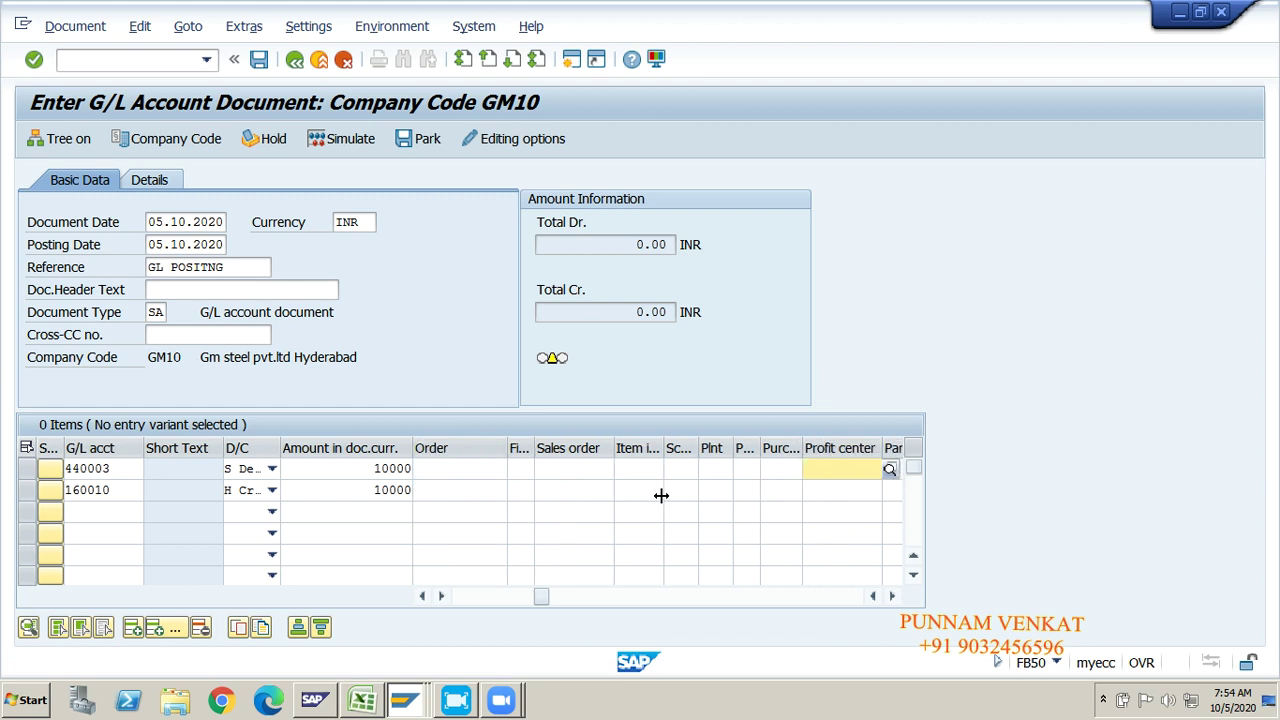
key("shift+Tab")
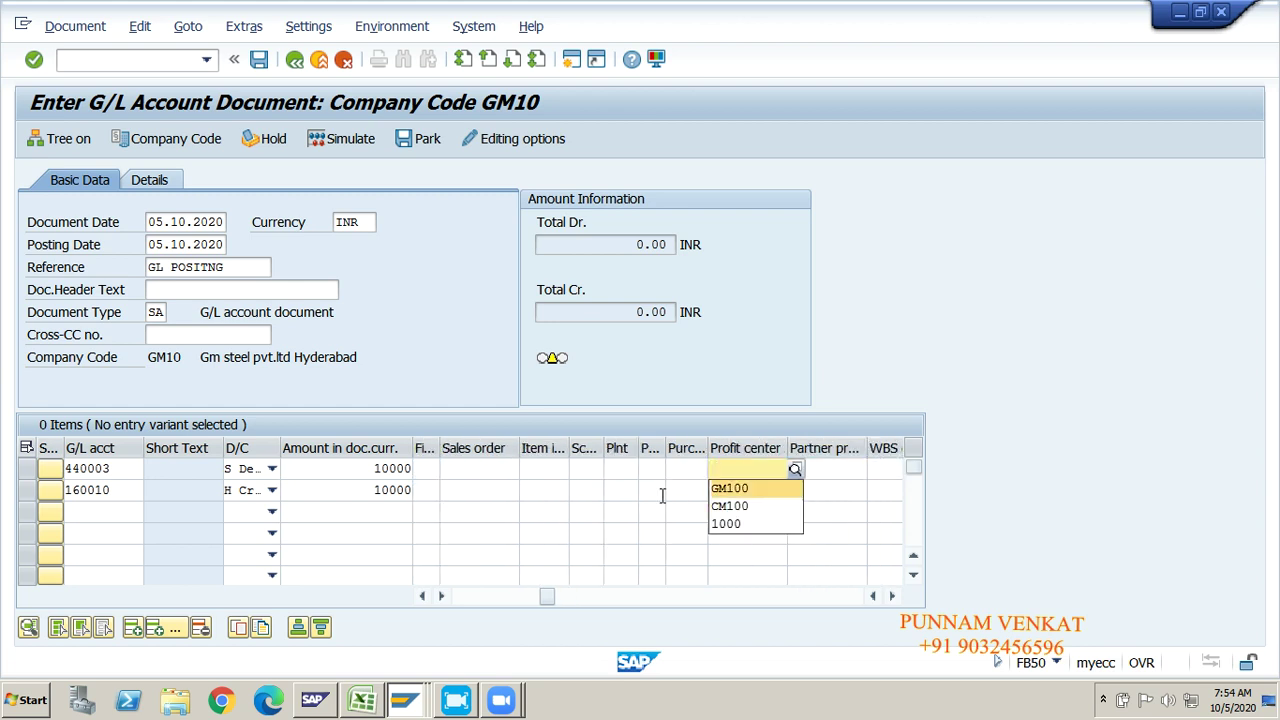
key("Tab")
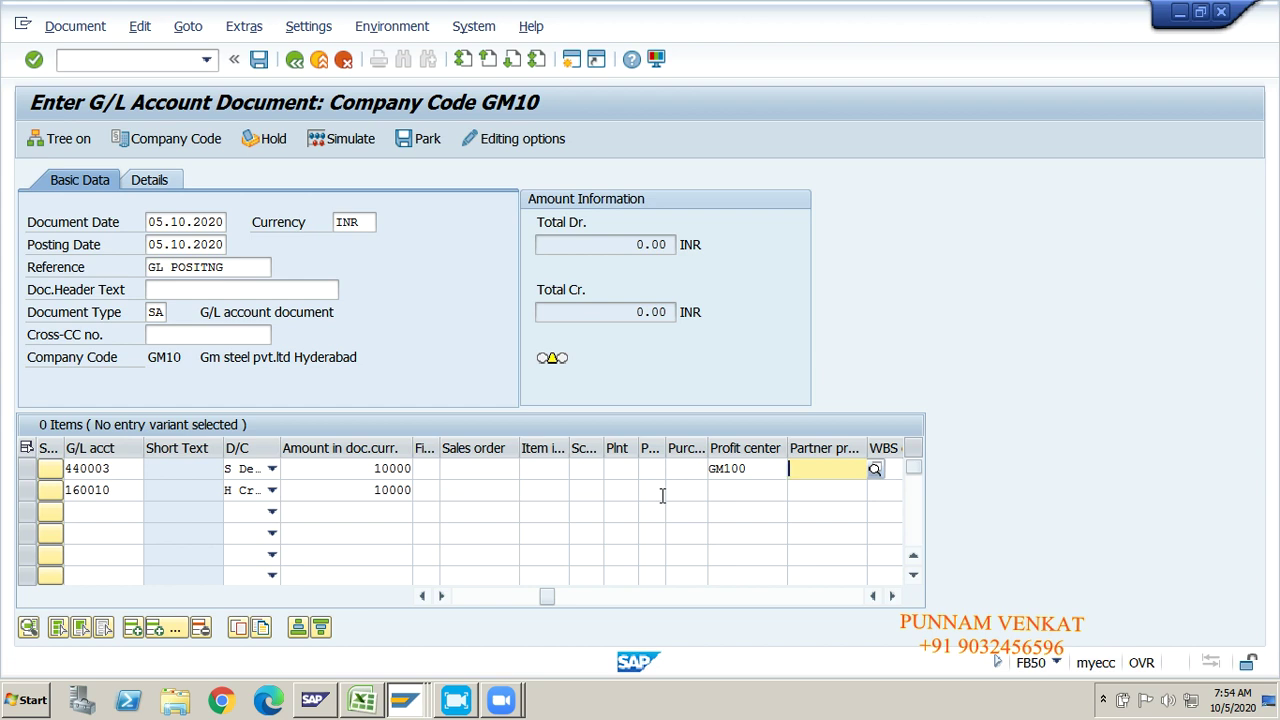
key("Return")
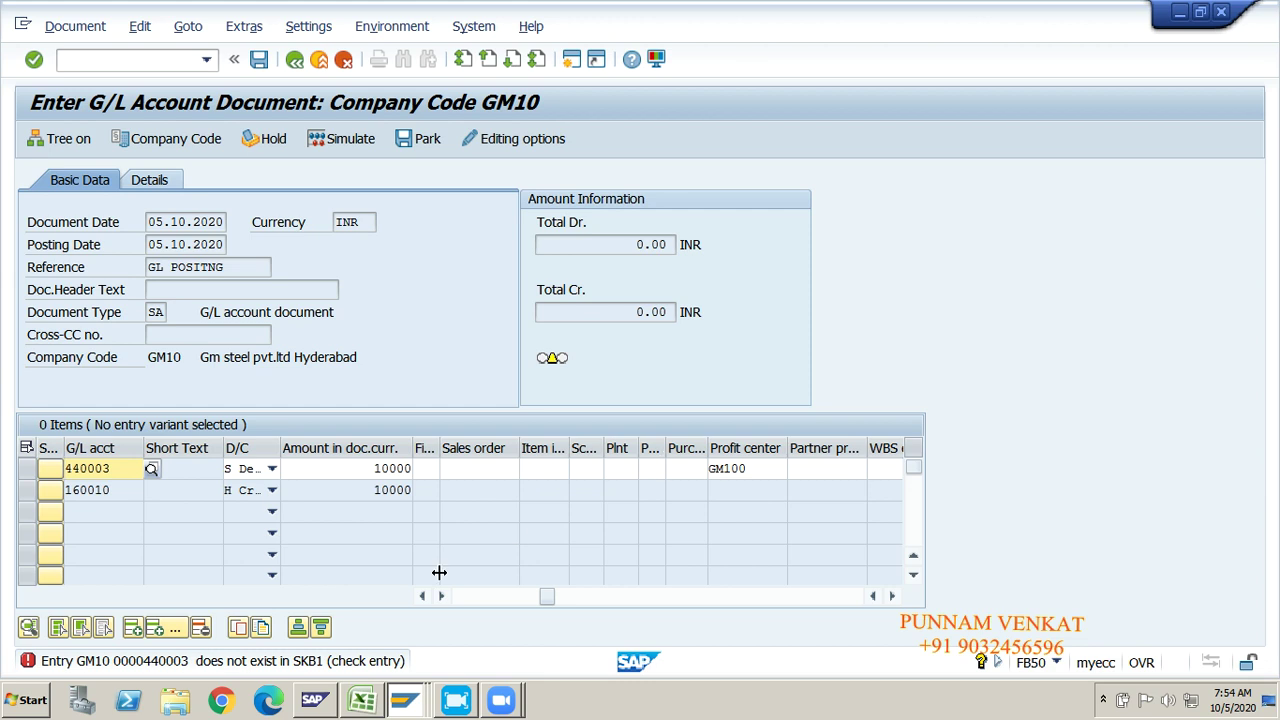
Step: Recheck the Excel Rent A/c Dr account, then switch to the Display G/L Account Centrally (FS00) window
key("alt+Tab")
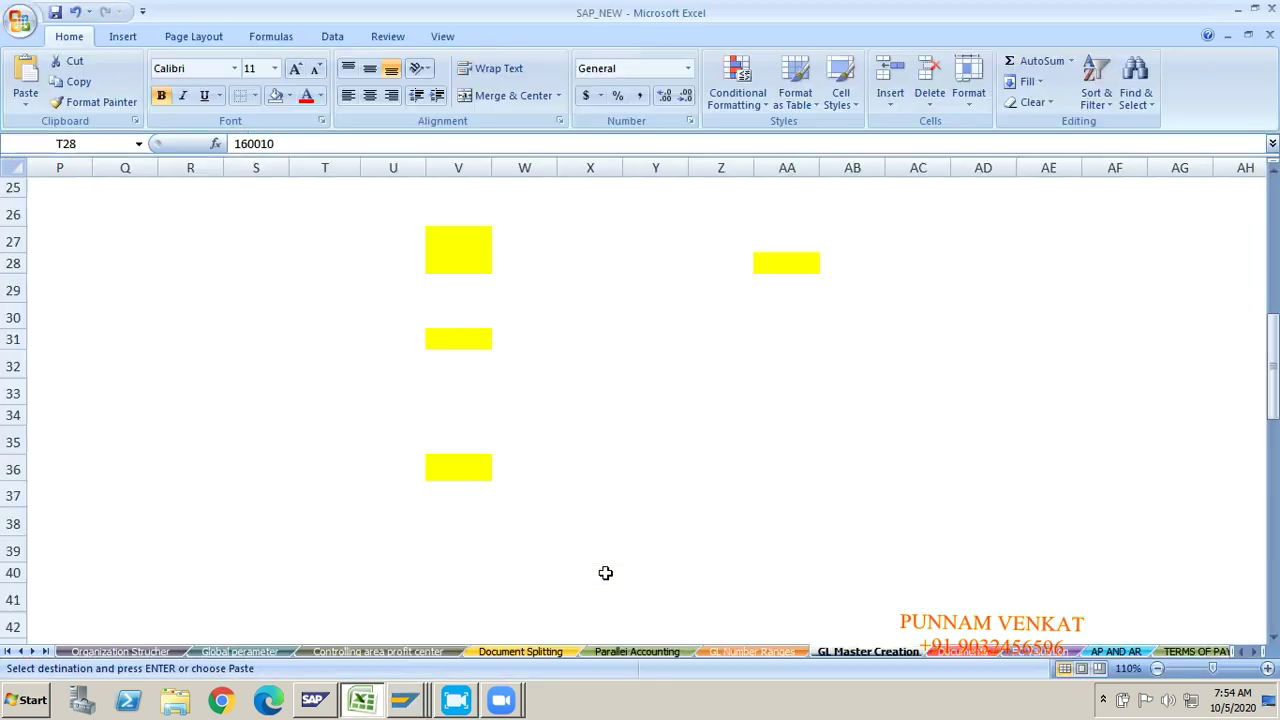
left_click(451, 237)
key("alt+Tab")
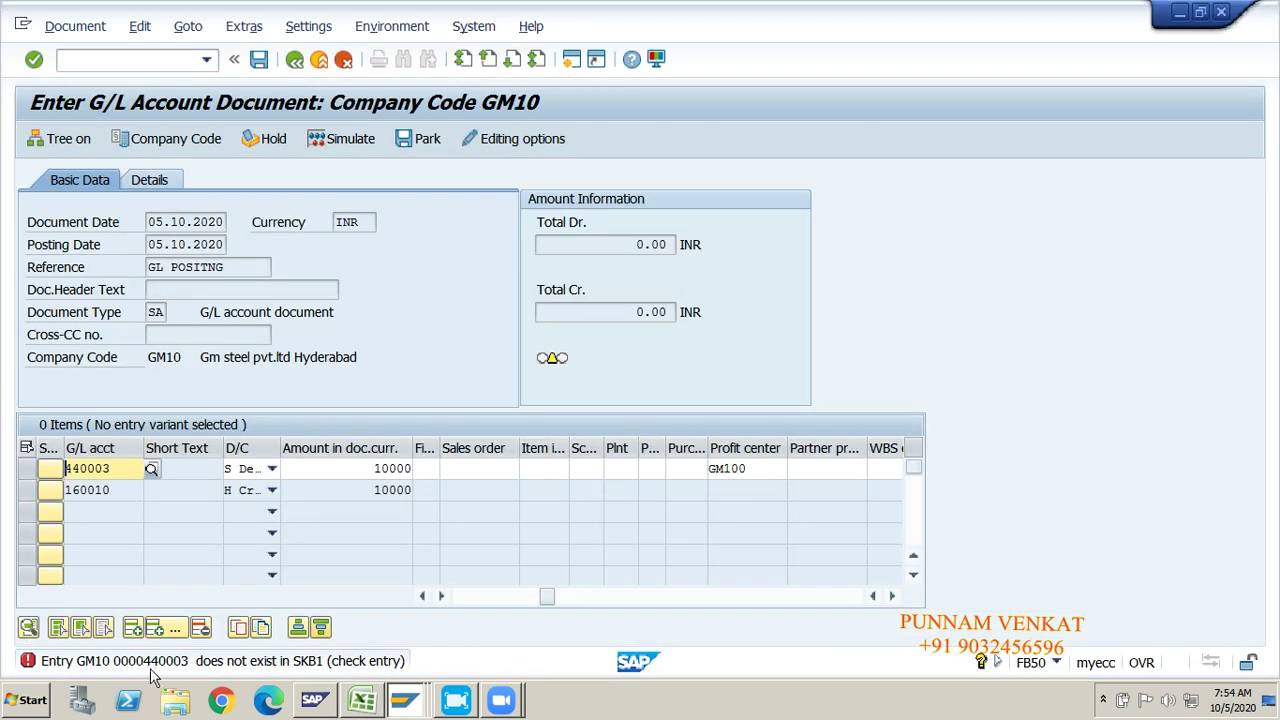
key("alt+Tab")
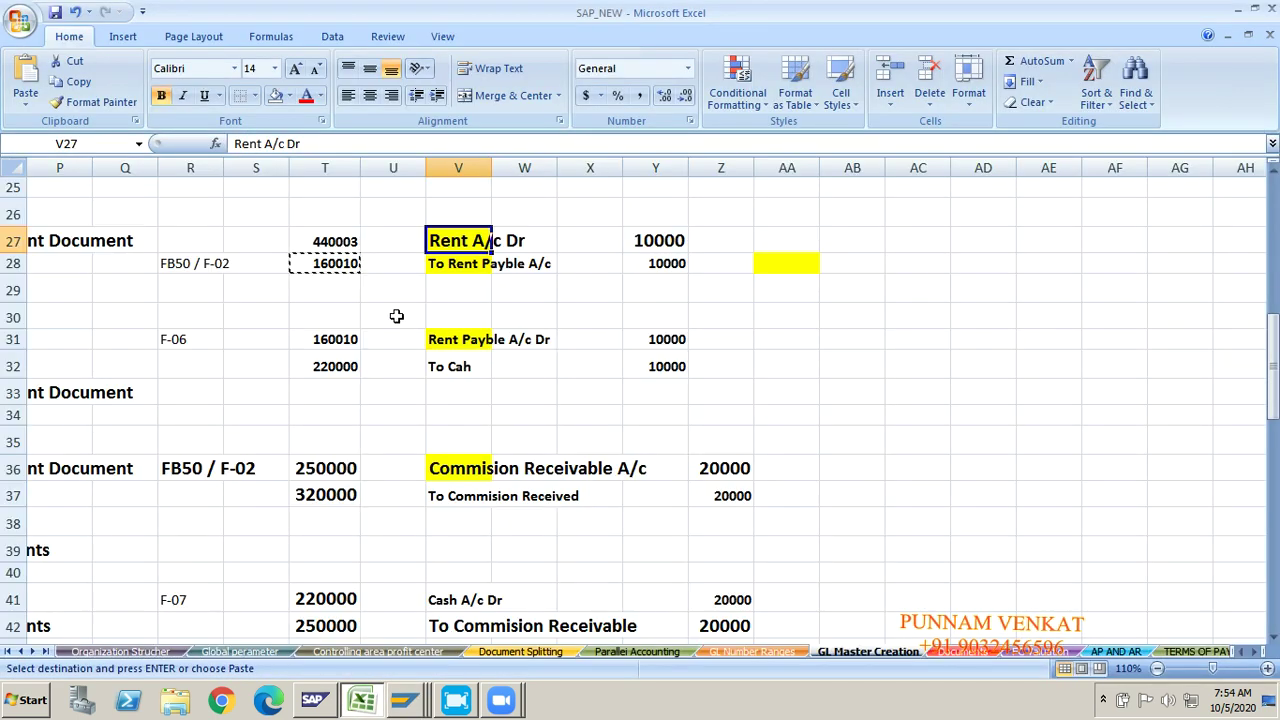
left_click(340, 240)
key("ctrl+c")
key("alt+Tab")
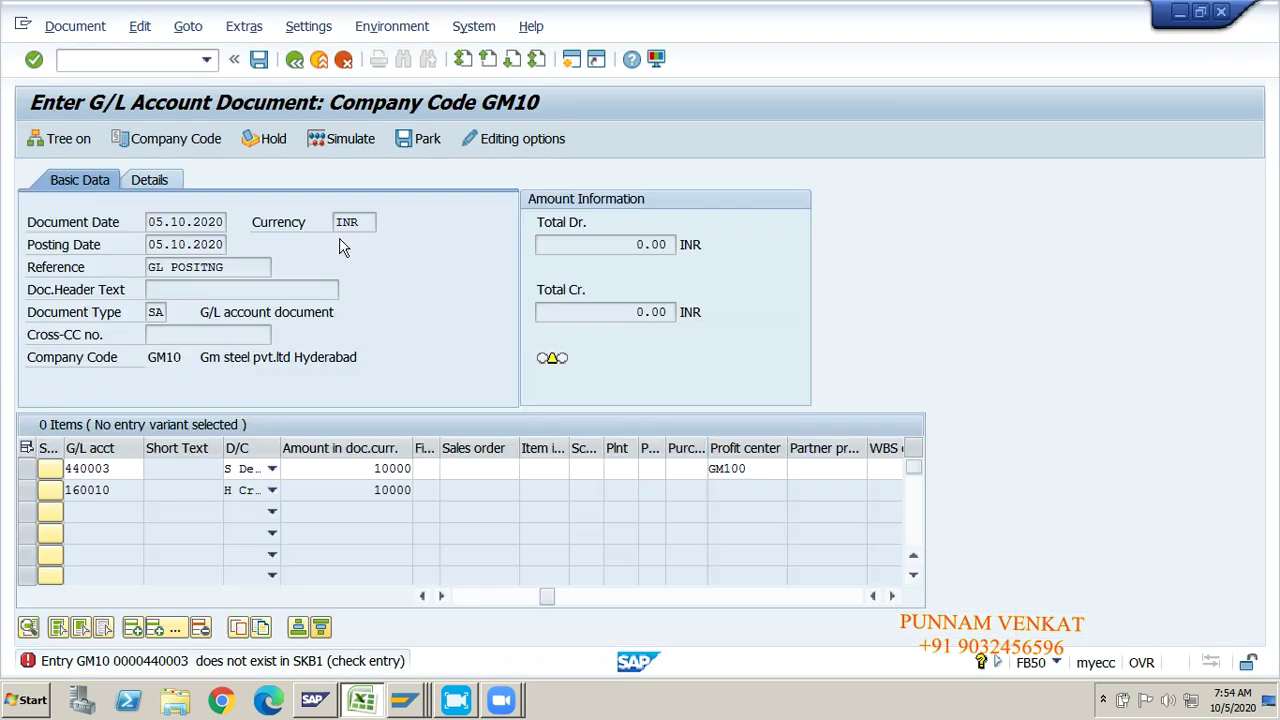
key("alt+Tab")
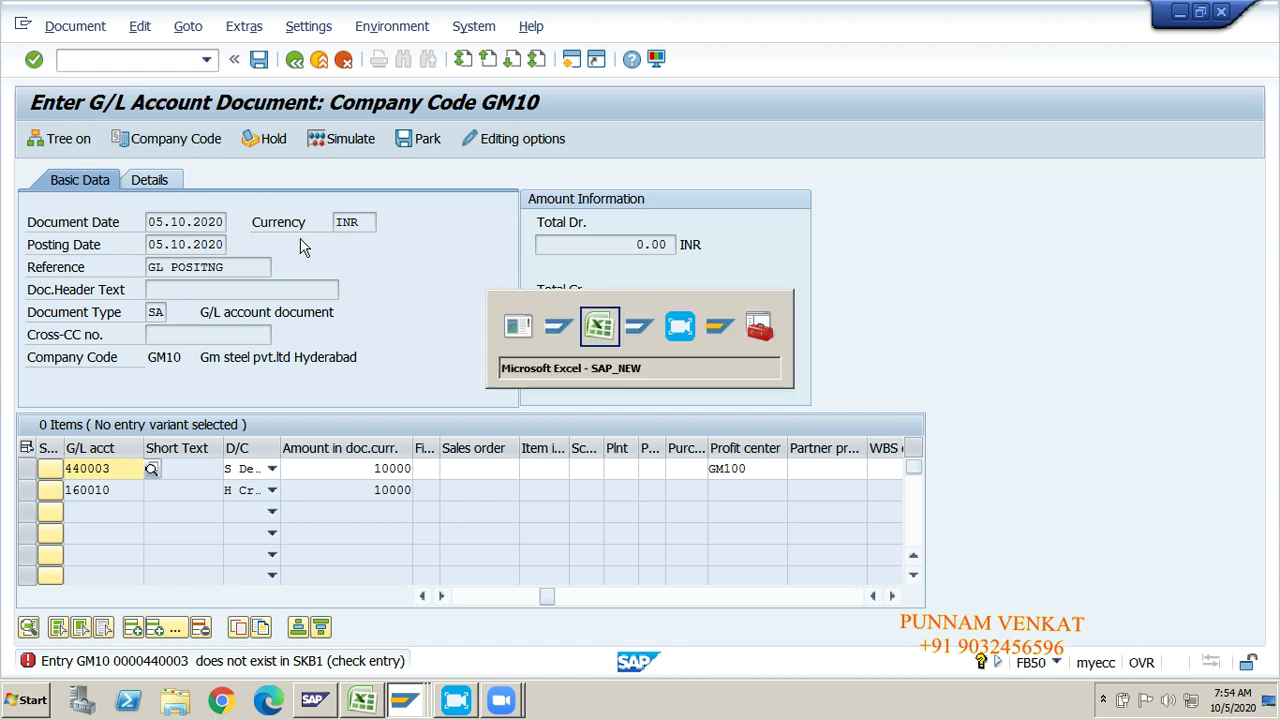
key("alt+Tab")
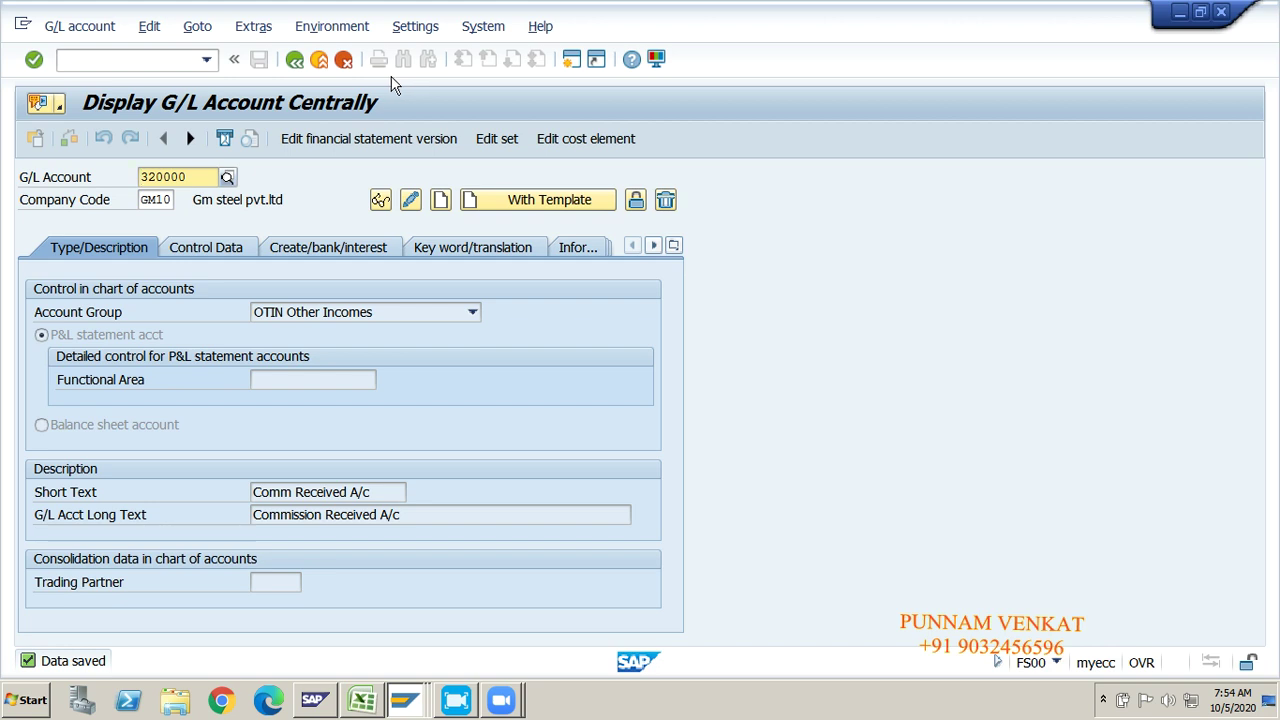
Step: Set the hierarchy display to show accounts in a navigation tree
left_click(415, 30)
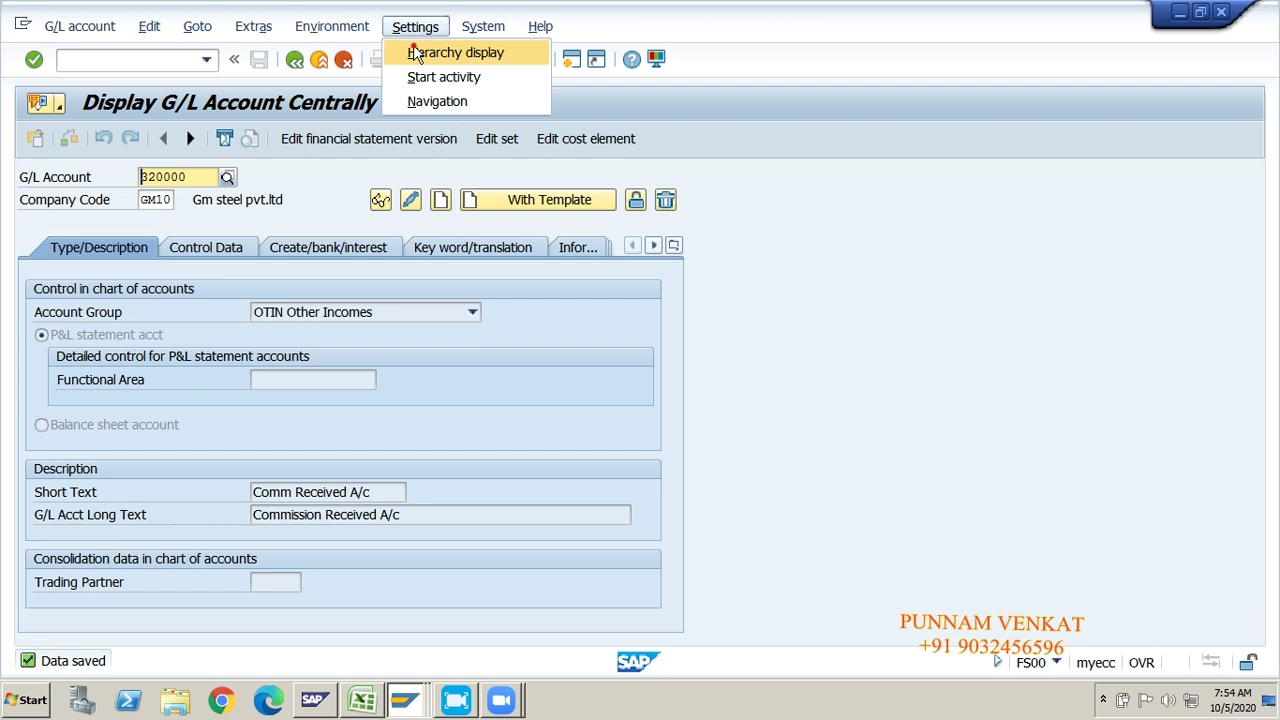
left_click(416, 54)
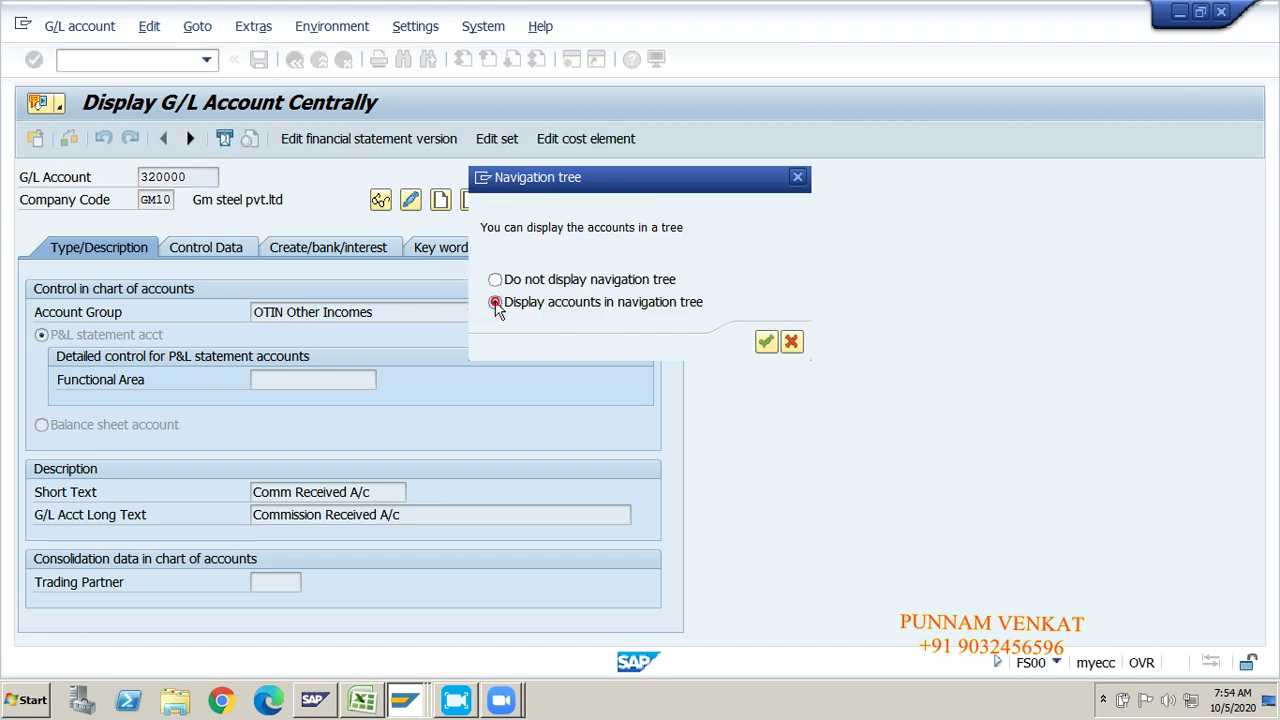
left_click(766, 342)
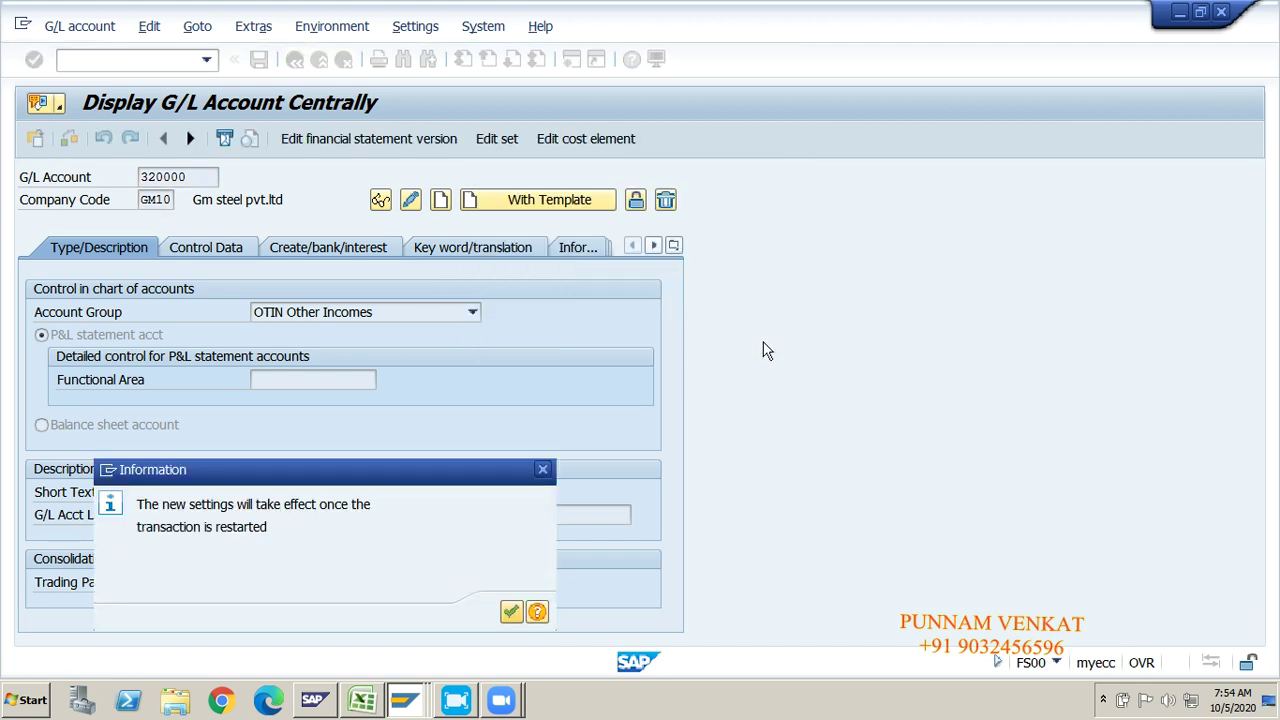
left_click(511, 611)
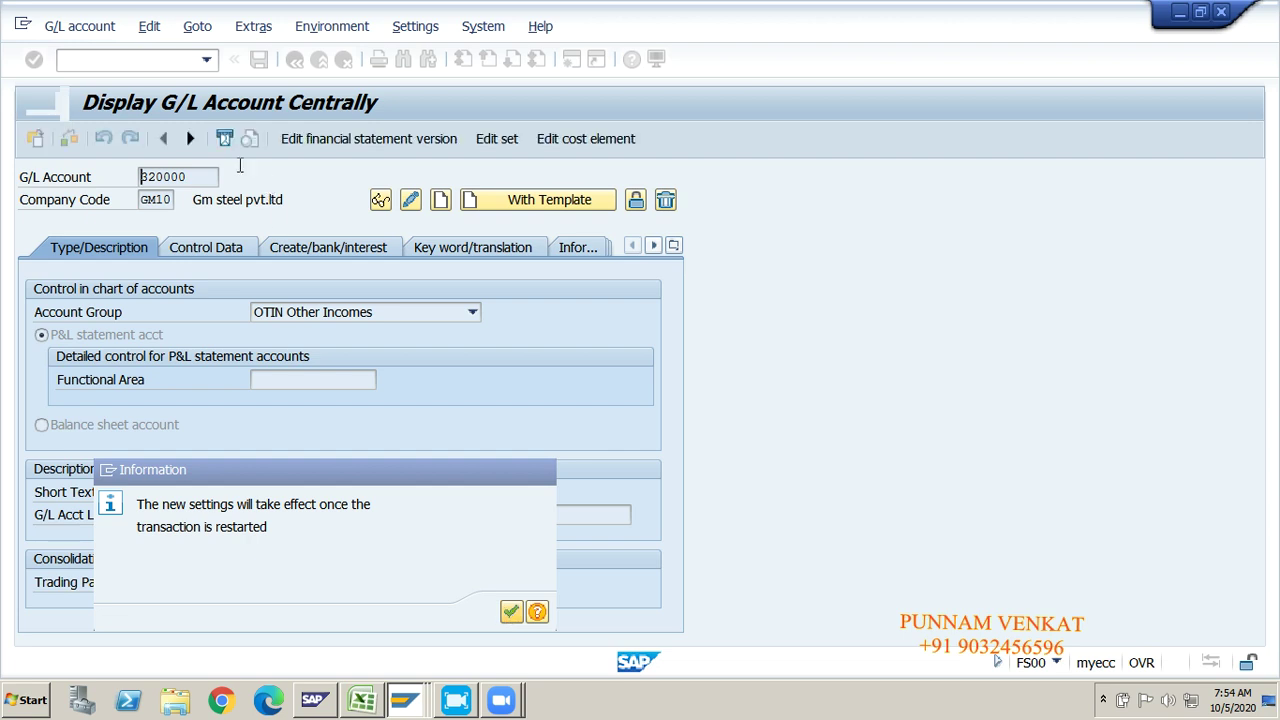
Step: Restart FS00 with /NFS00 and locate 440002 Rent A/c under Indirect Exp
left_click(153, 60)
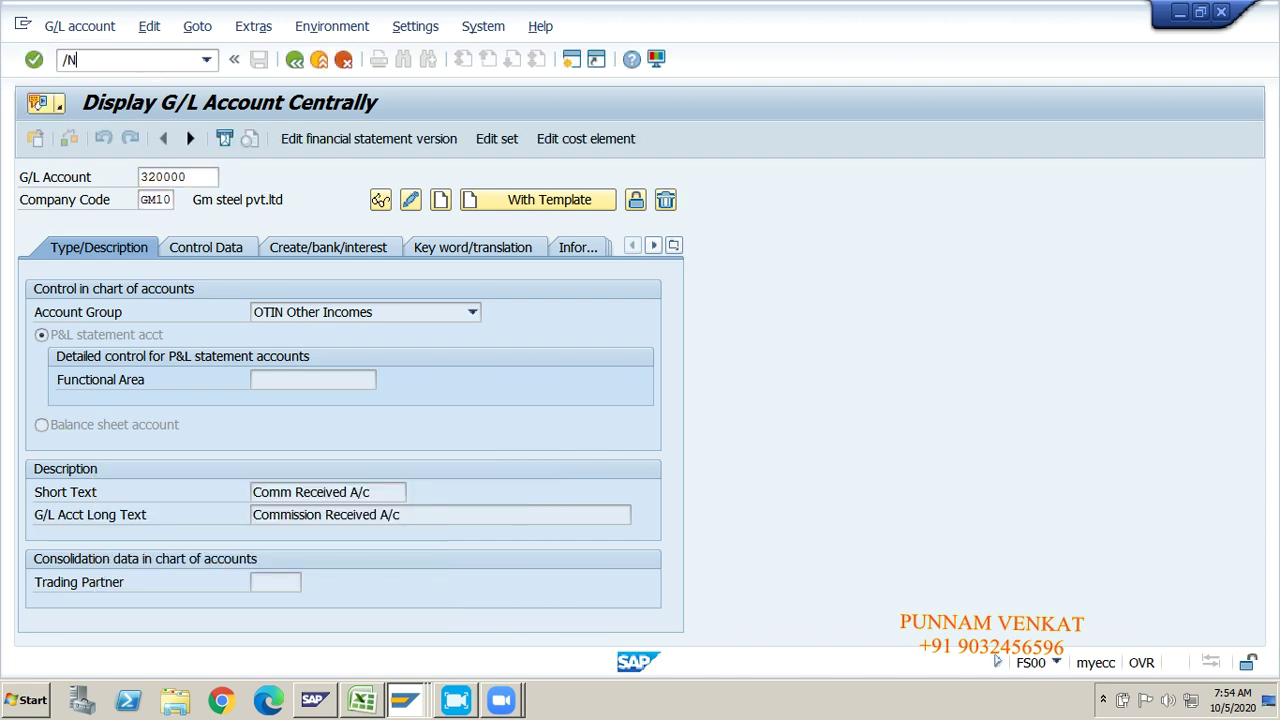
type("/NFS00")
key("Return")
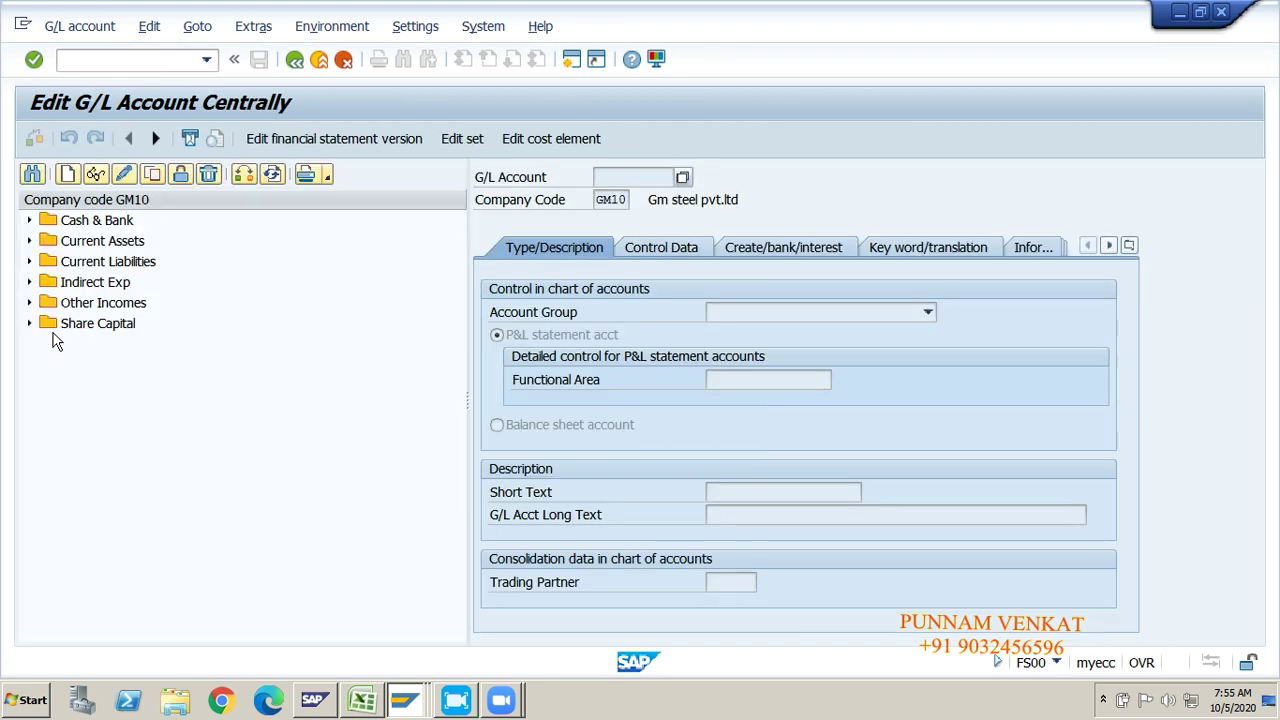
left_click(30, 284)
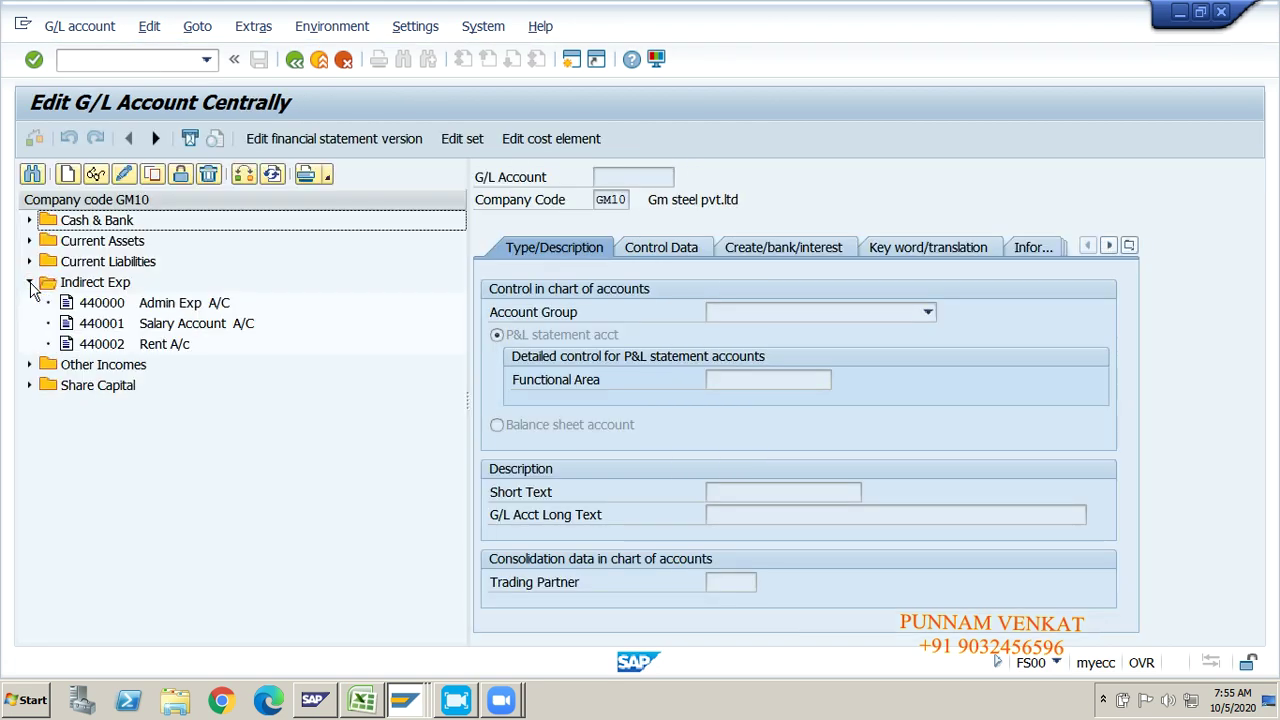
left_click(148, 346)
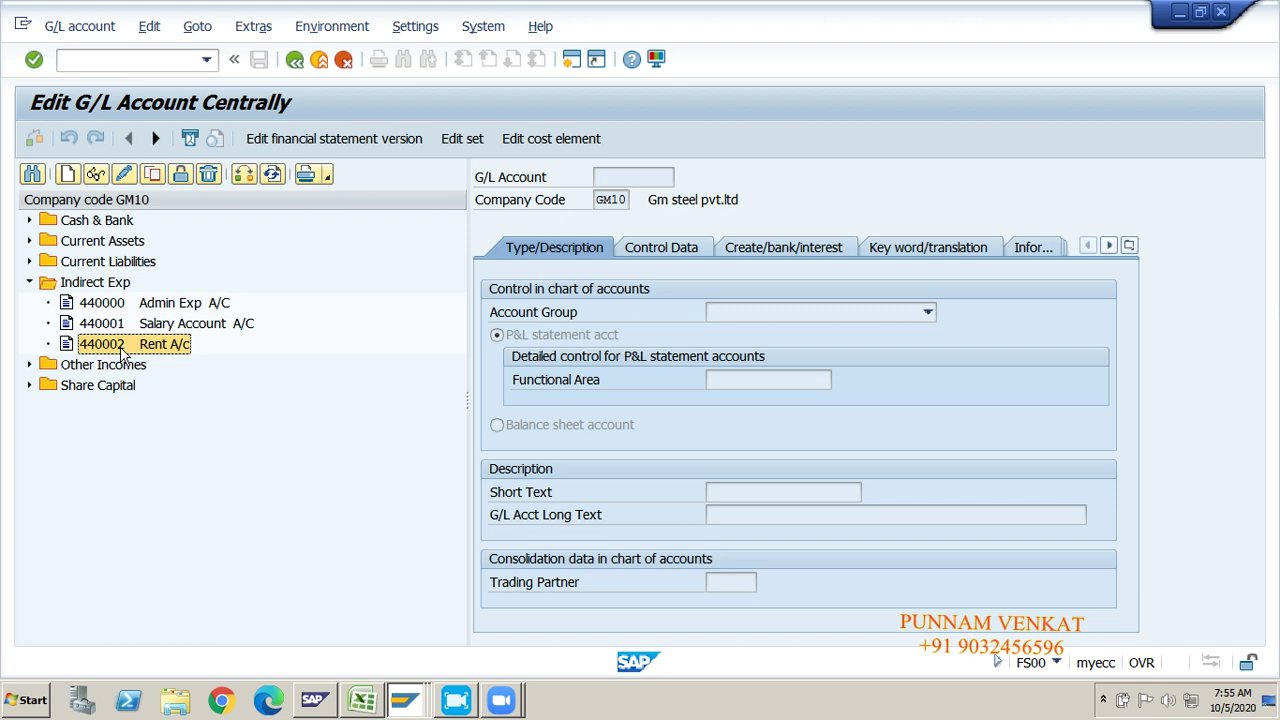
key("alt+Tab")
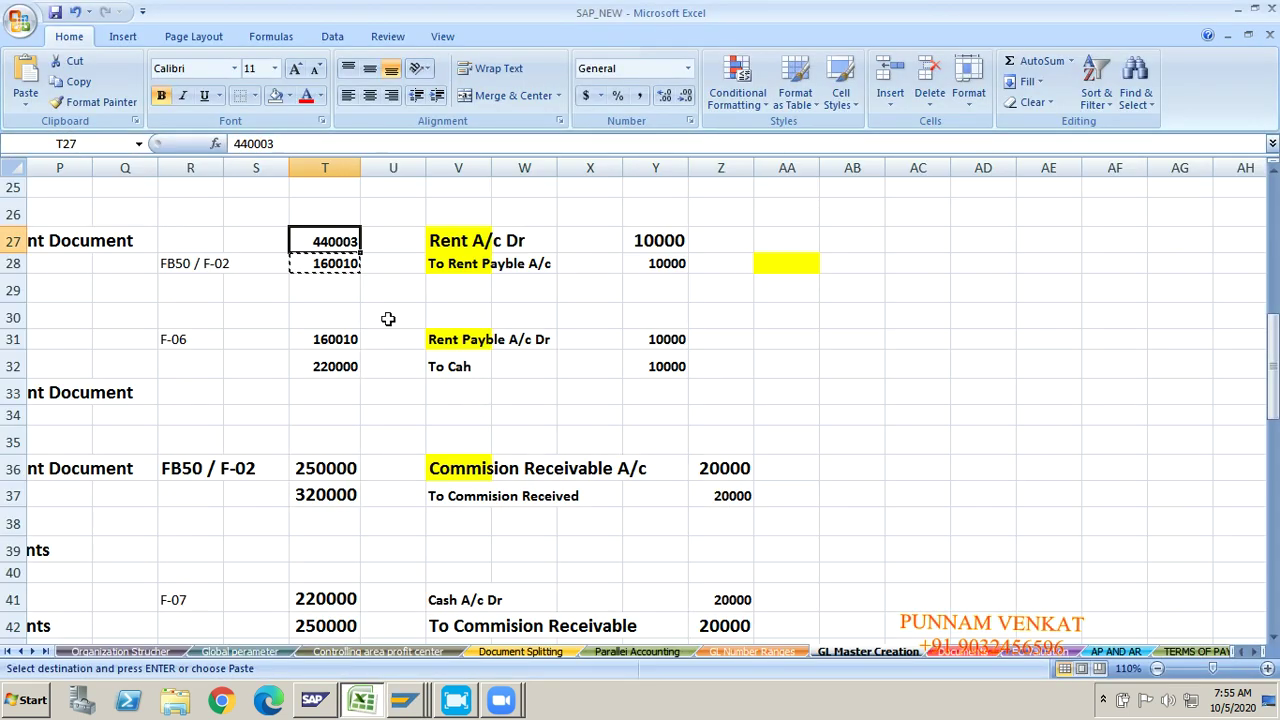
Step: Correct the rent account in Excel cell T27 to 440002 and copy it
left_click(291, 144)
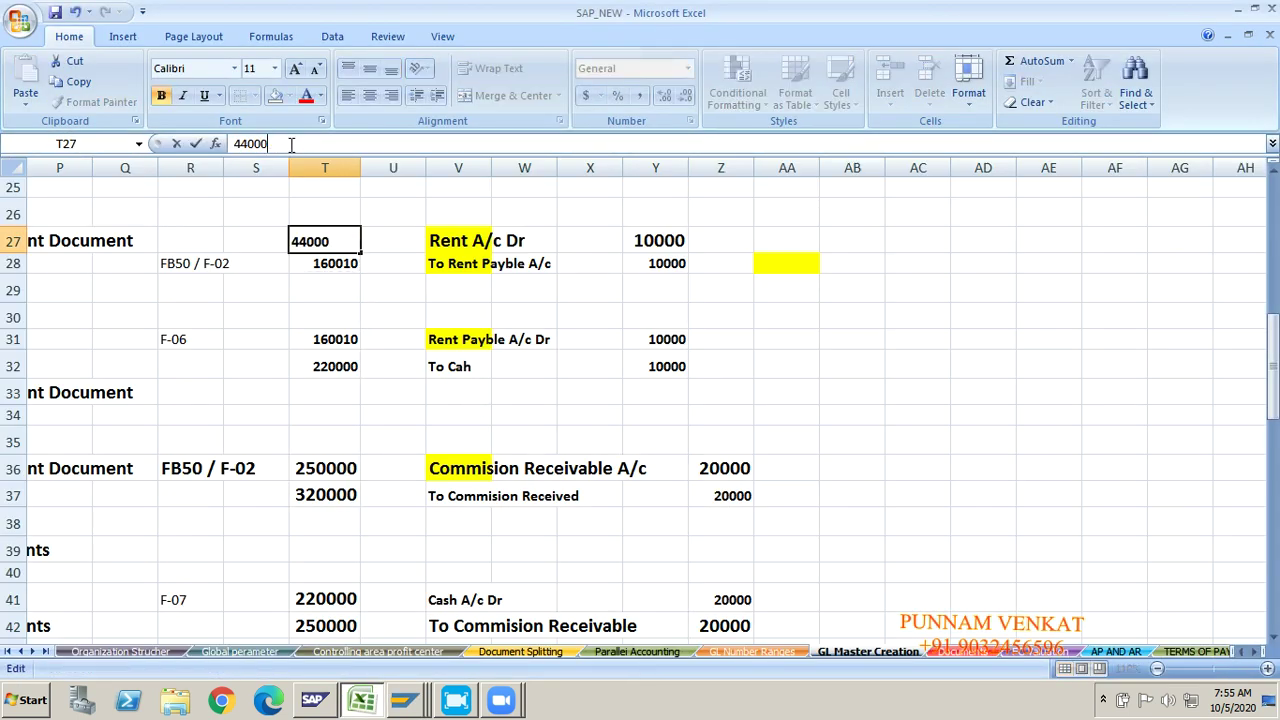
key("Return")
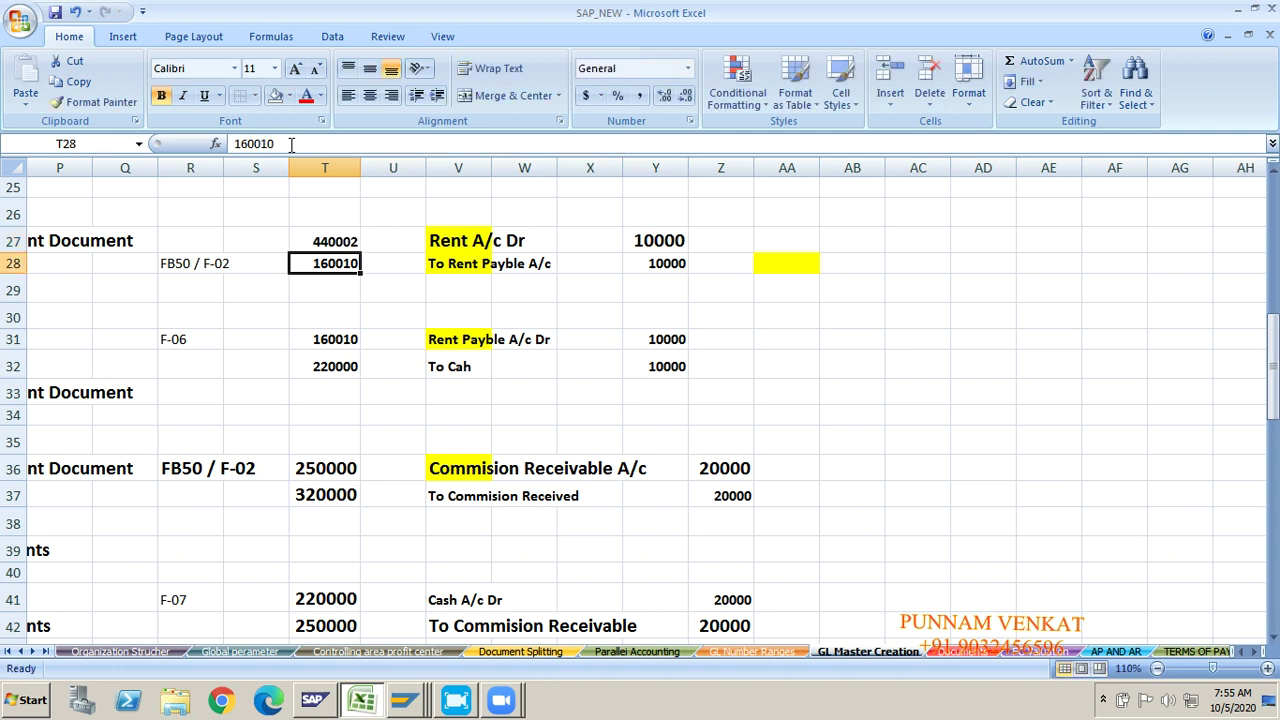
key("Up")
key("ctrl+c")
Step: Change the FB50 debit line's G/L account from 440003 to 440002 and validate
key("alt+Tab")
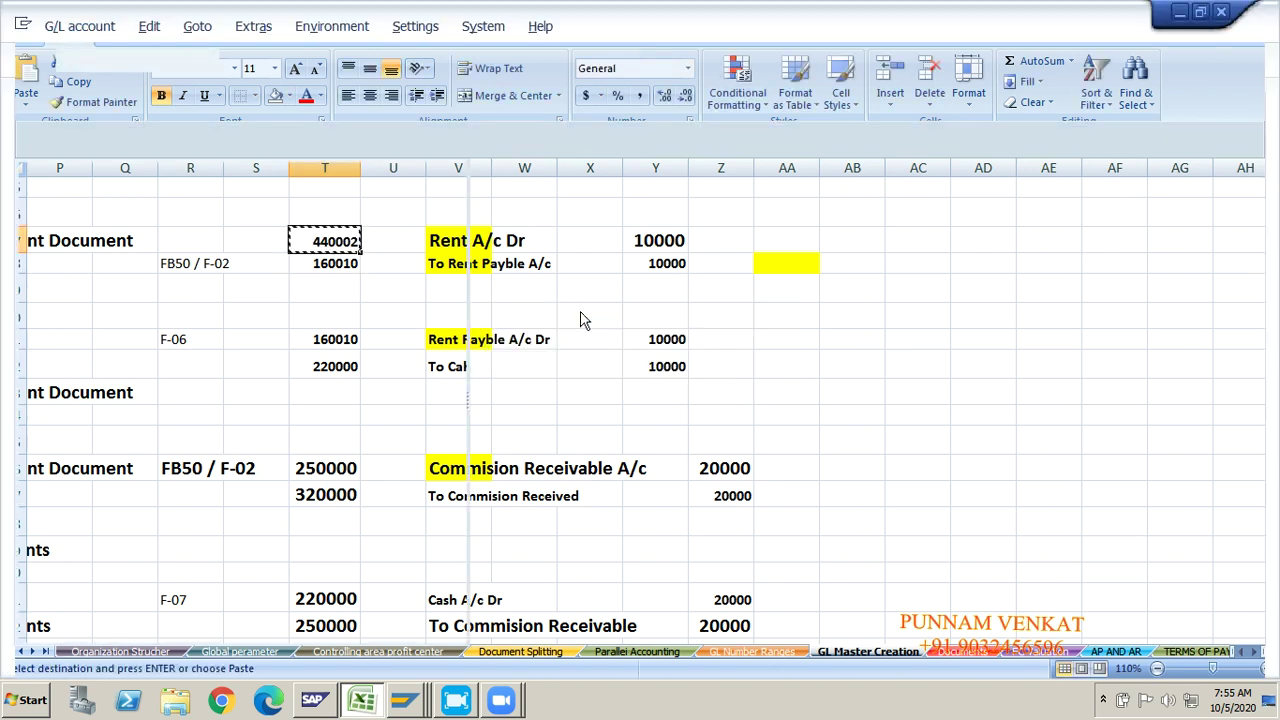
key("alt+Tab")
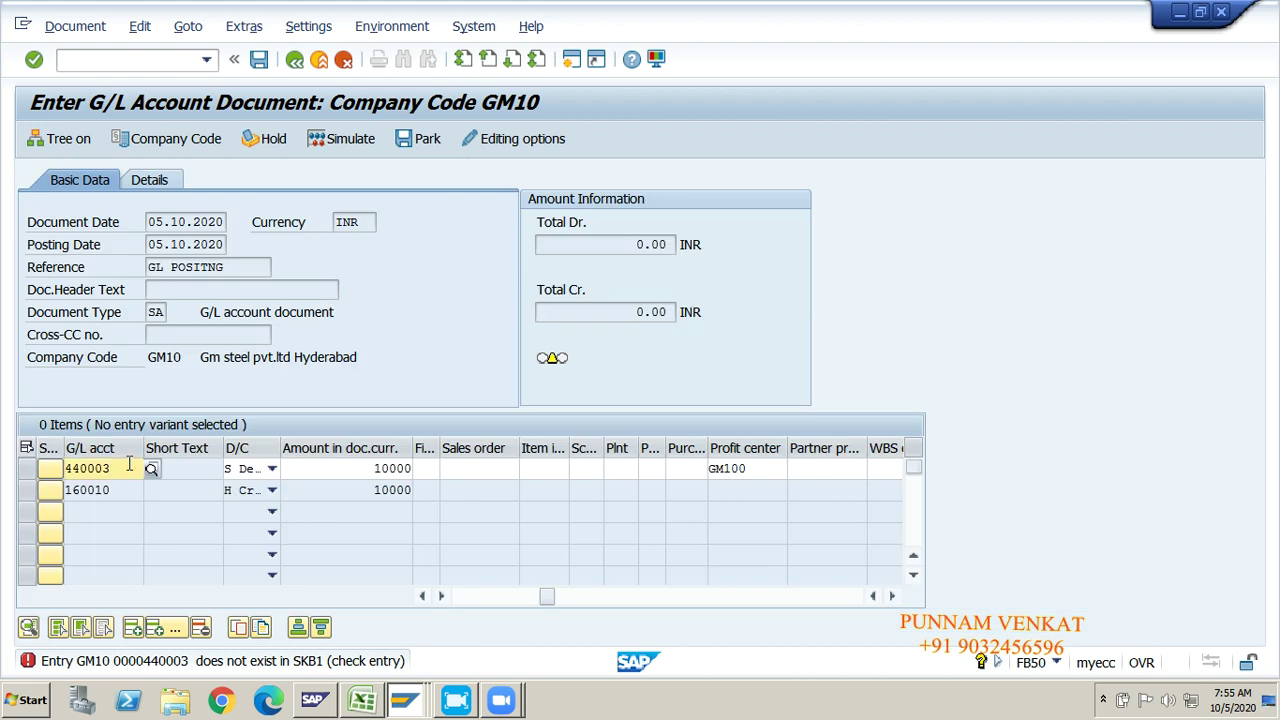
key("BackSpace")
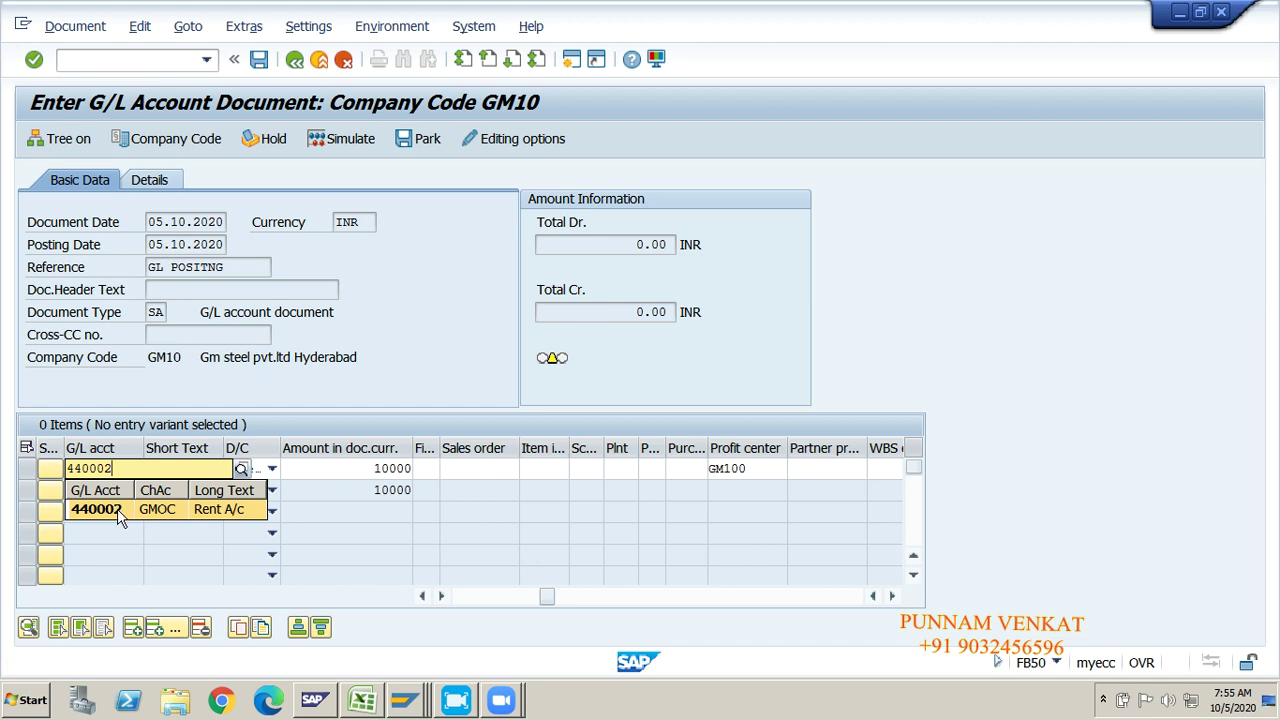
left_click(118, 513)
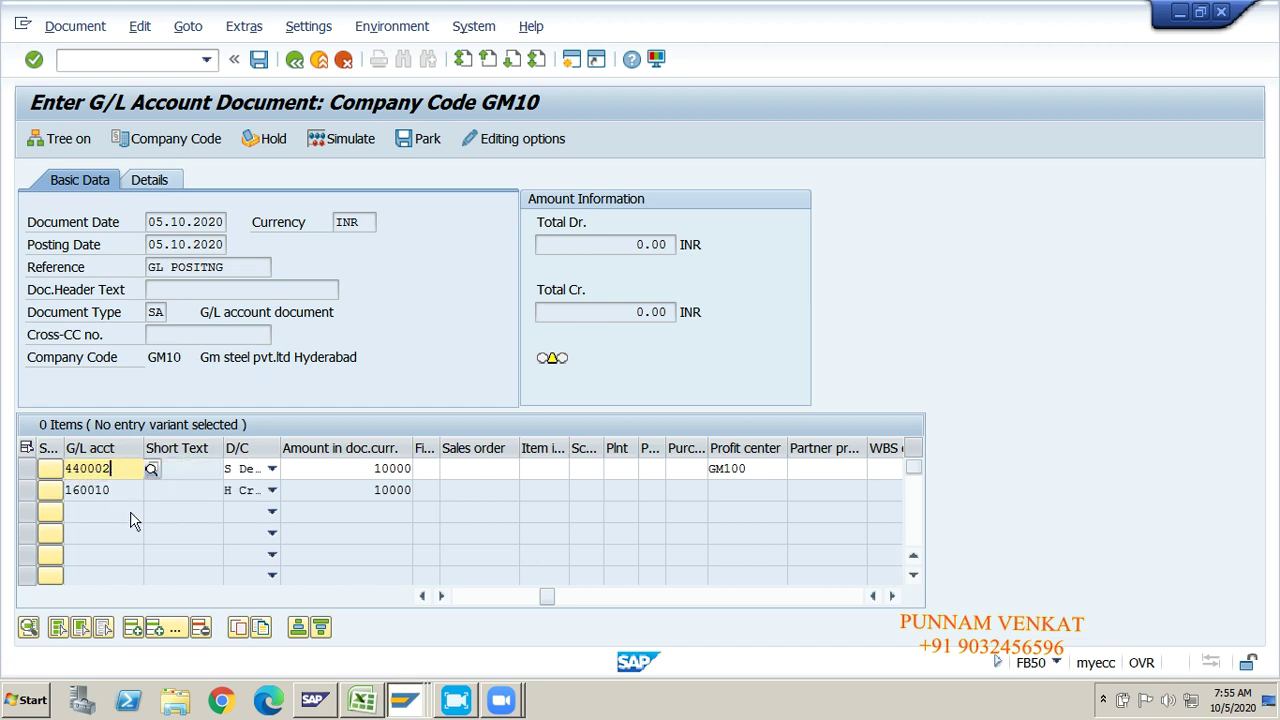
key("Return")
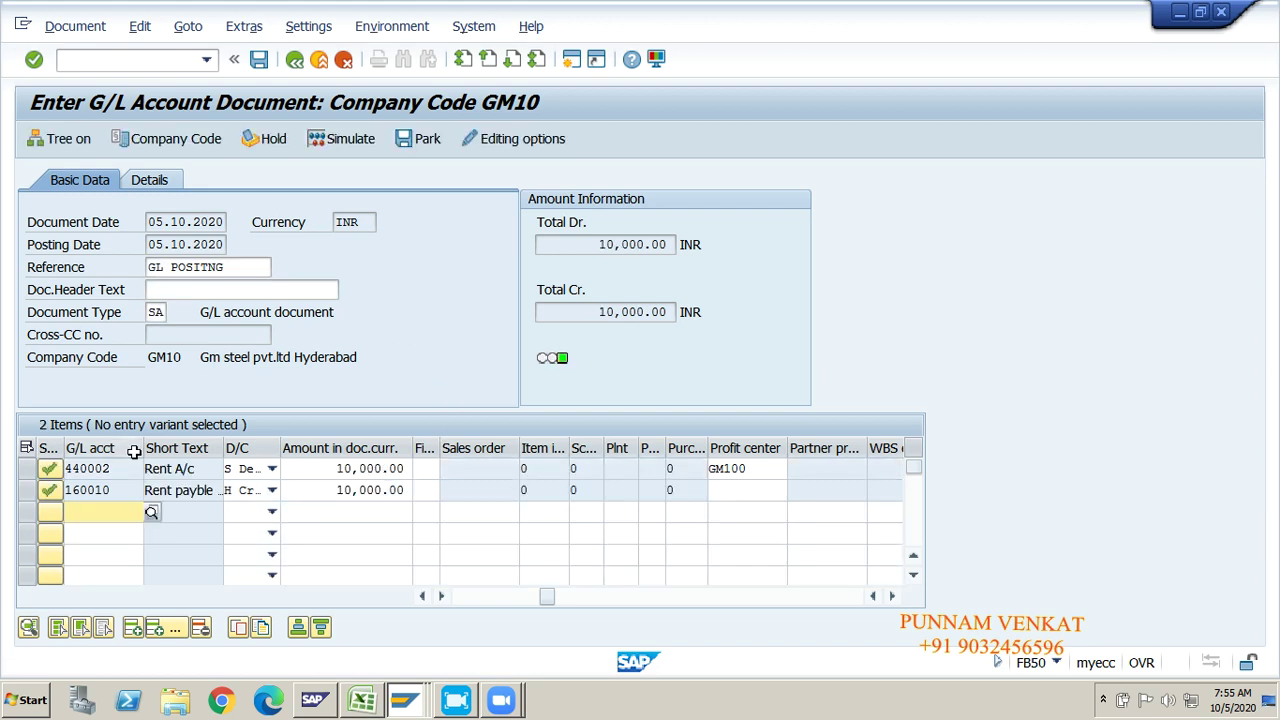
left_click(344, 142)
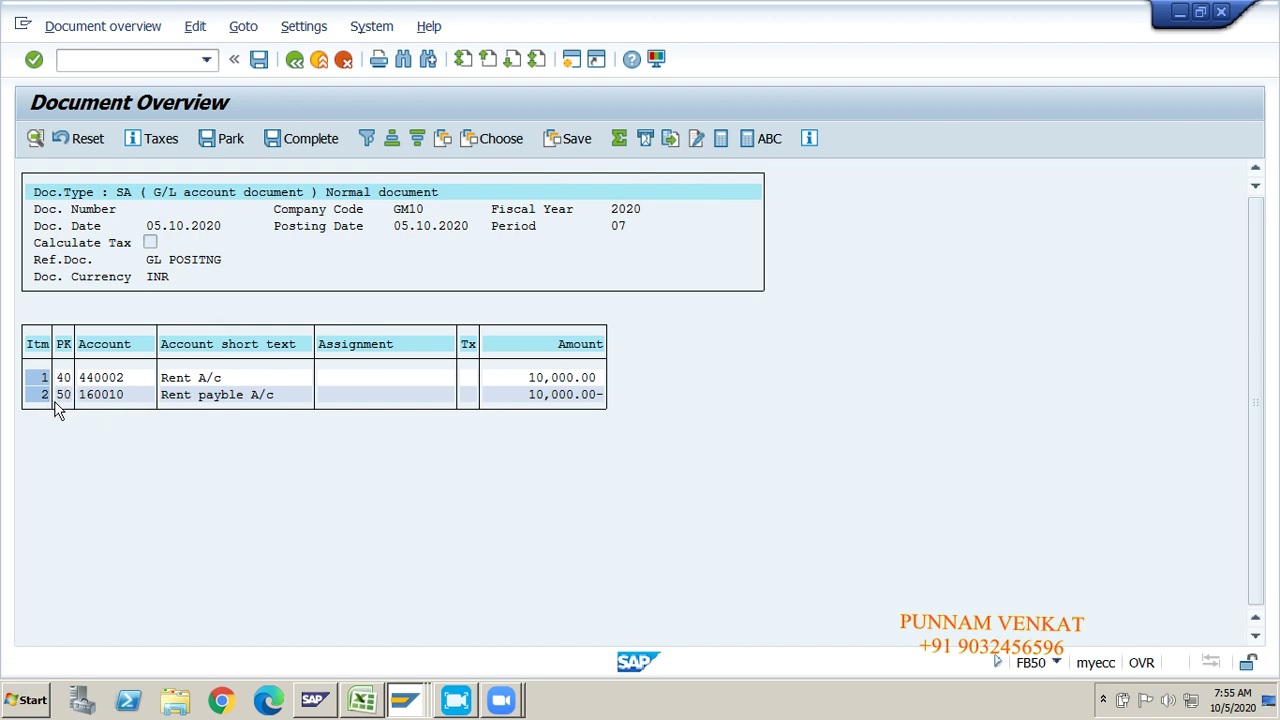
left_click(259, 62)
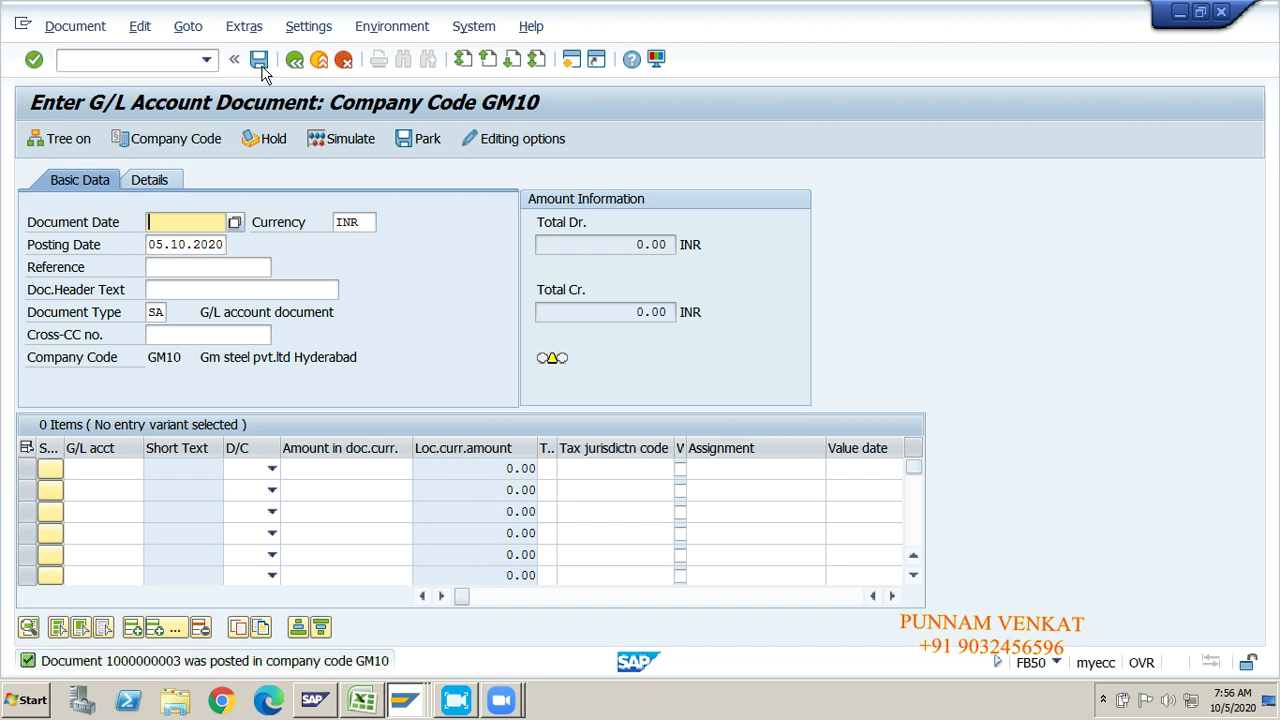
left_click(62, 30)
left_click(80, 78)
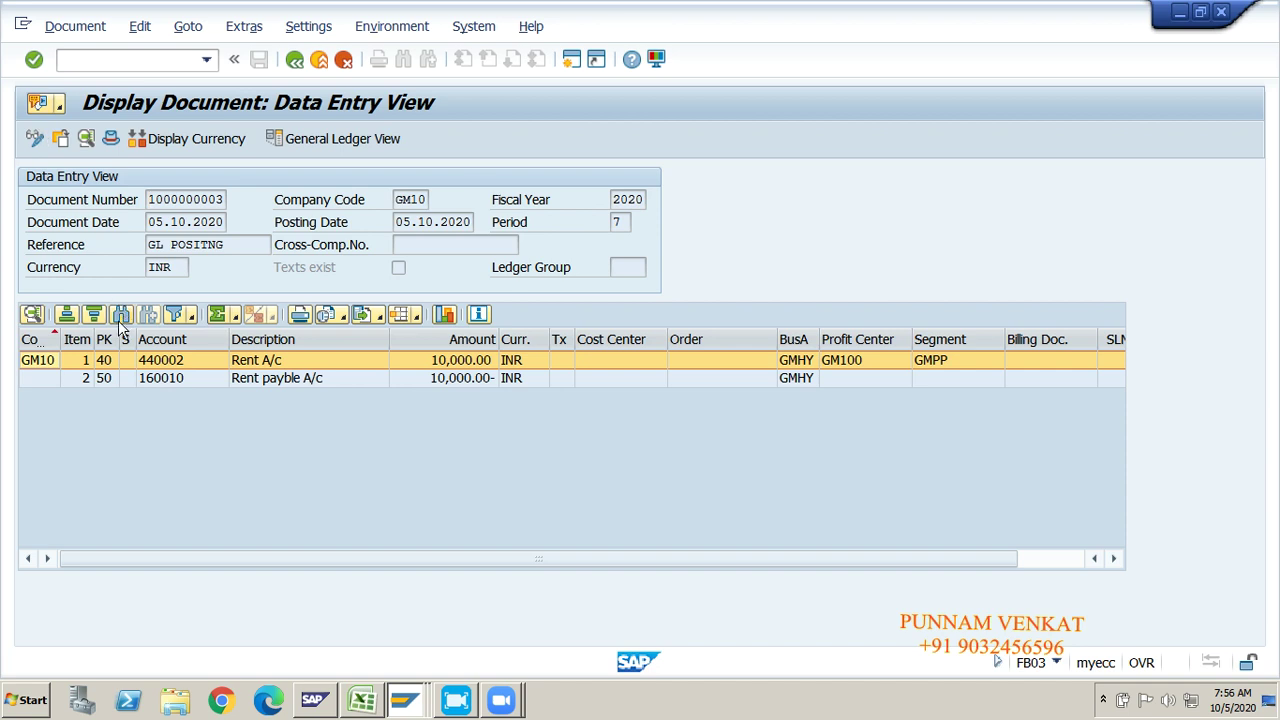
left_click(226, 378)
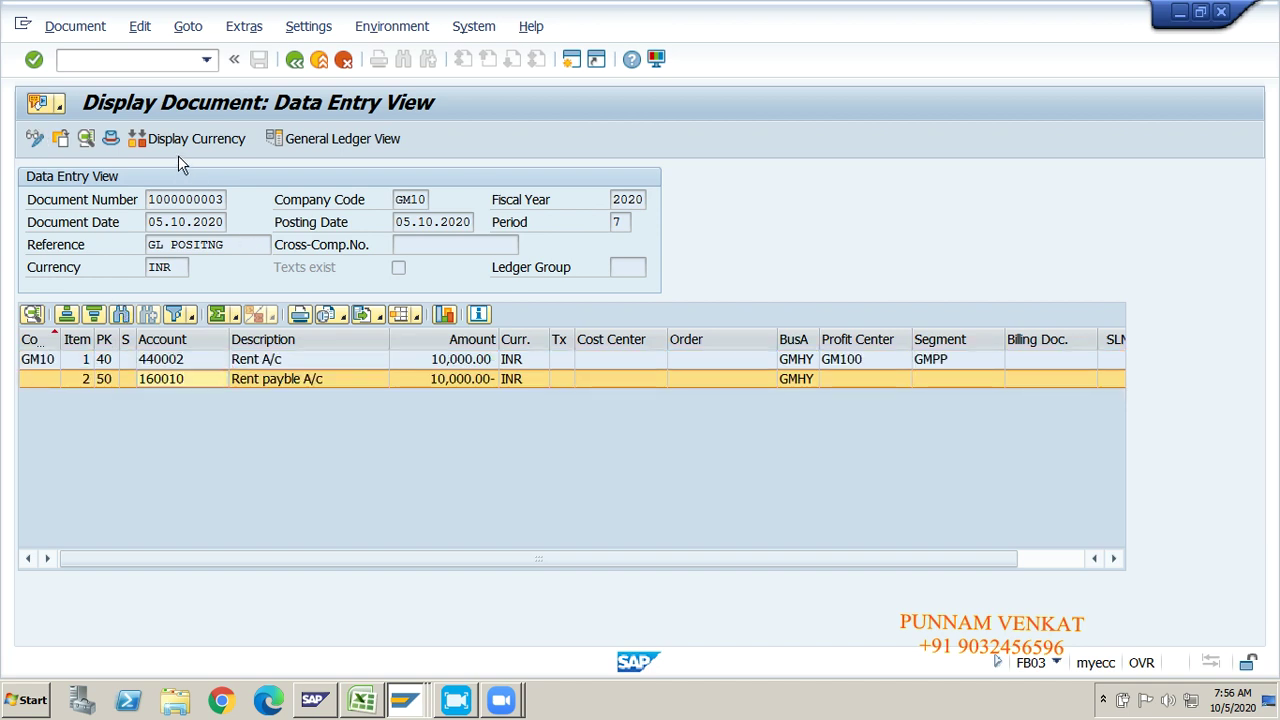
left_click(330, 143)
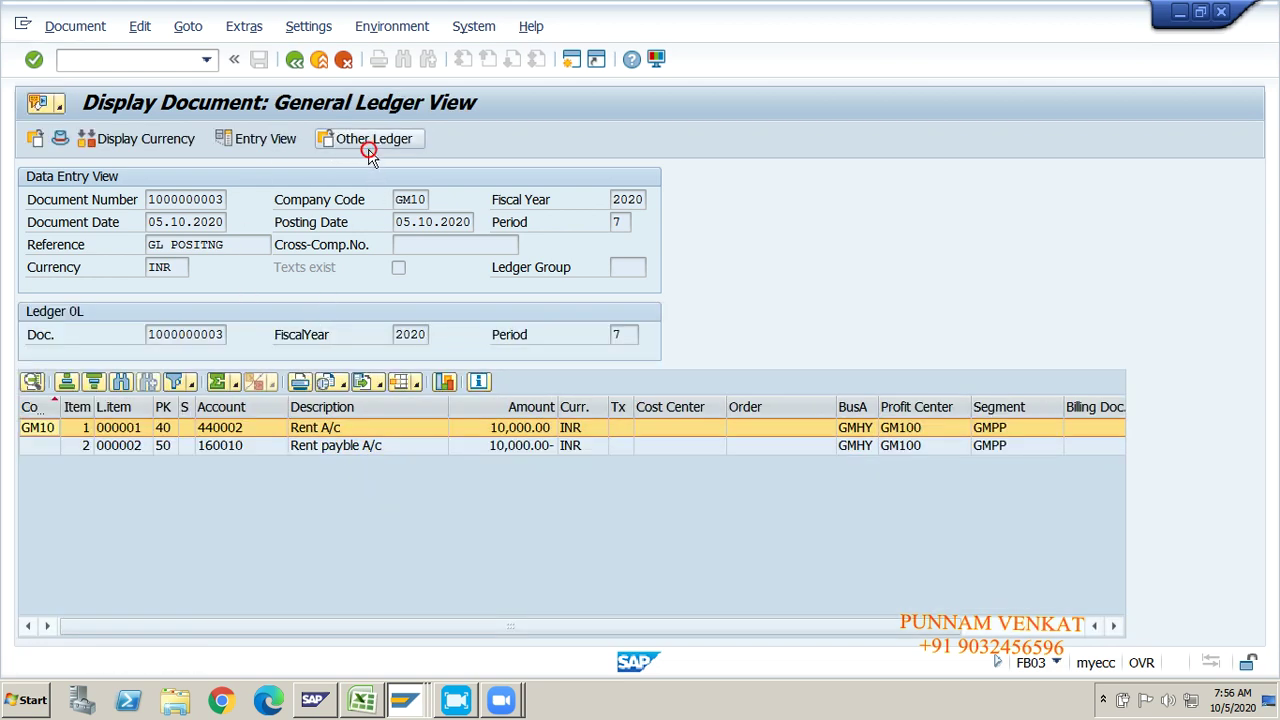
left_click(365, 146)
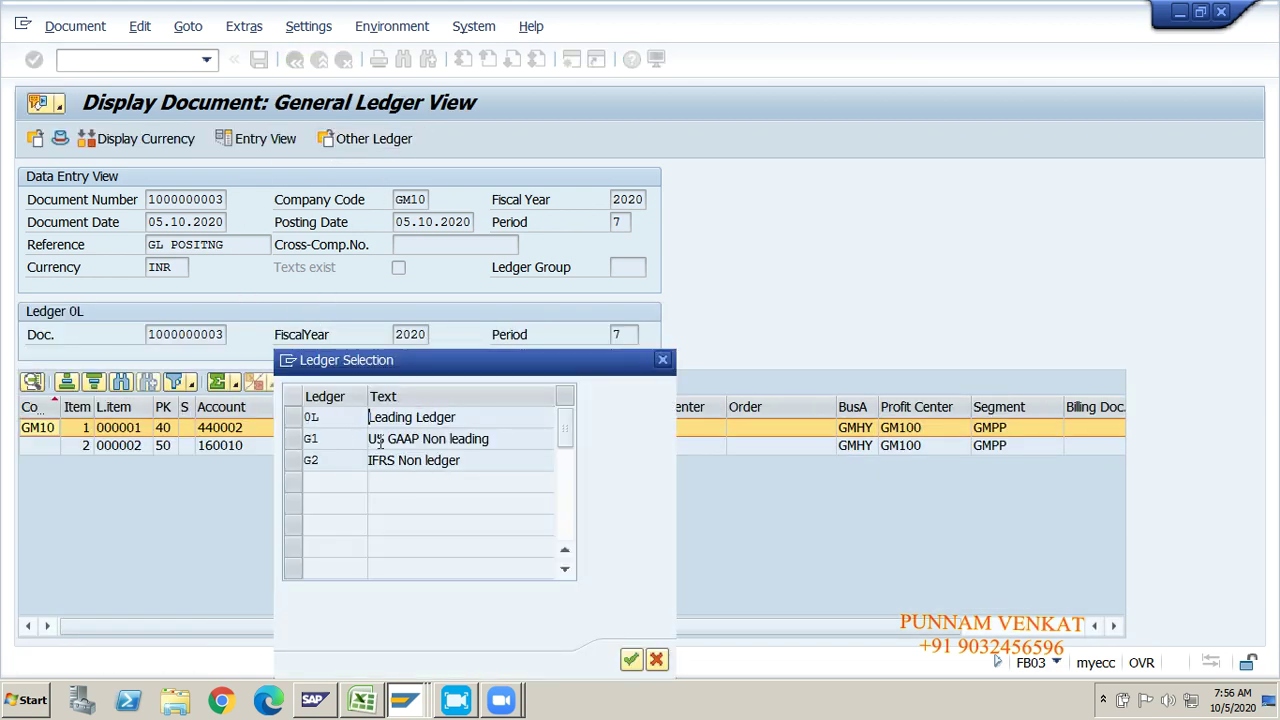
left_click(662, 359)
left_click(127, 147)
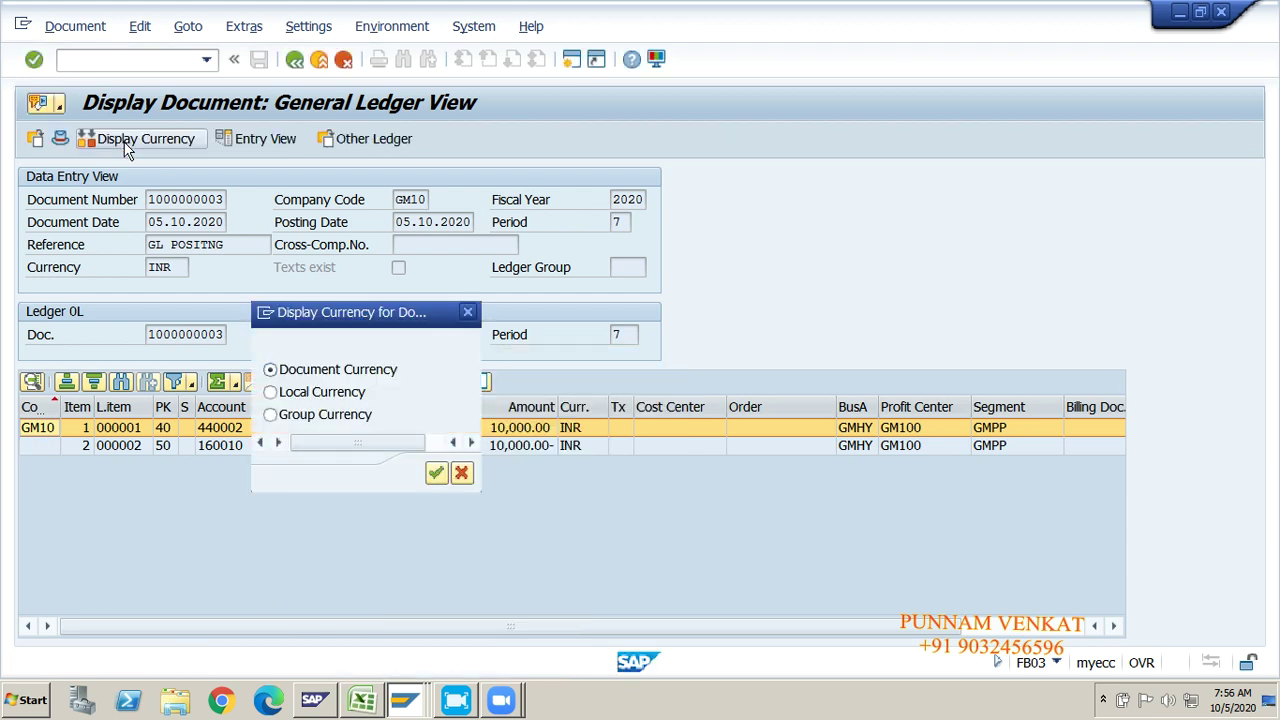
left_click(467, 312)
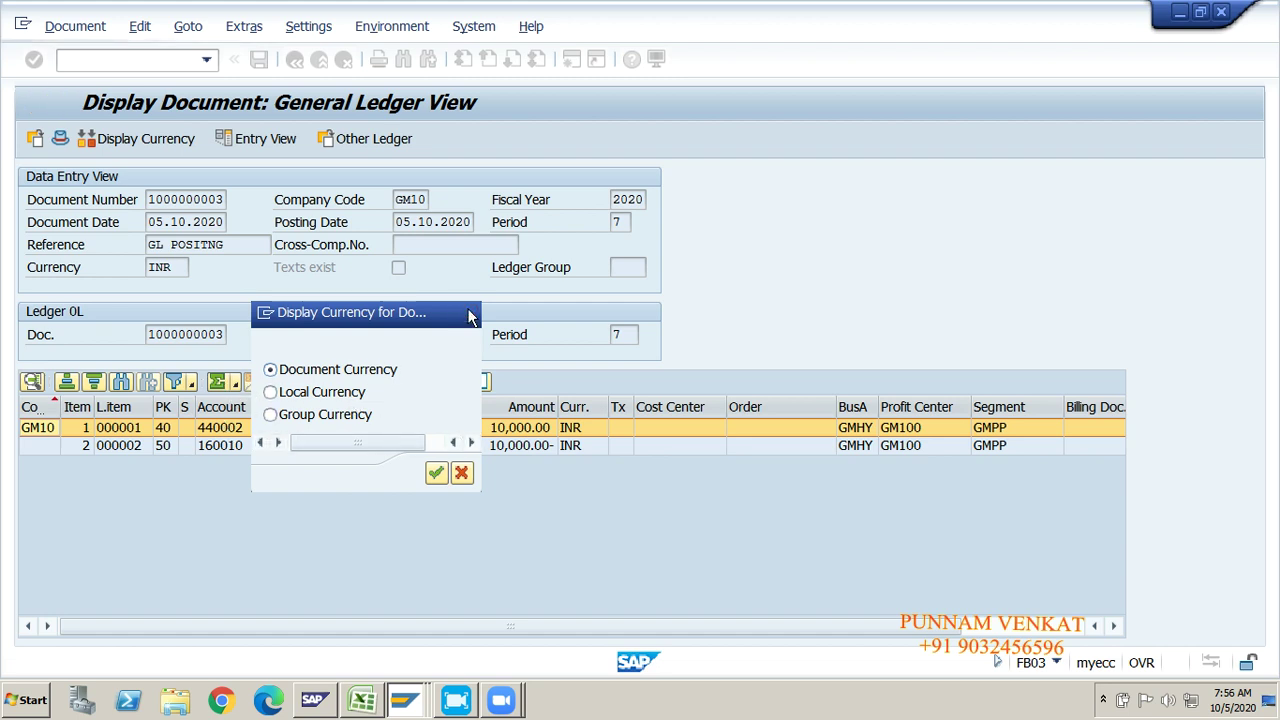
Step: Enter /N to return to the SAP Easy Access menu
left_click(97, 62)
type("/N")
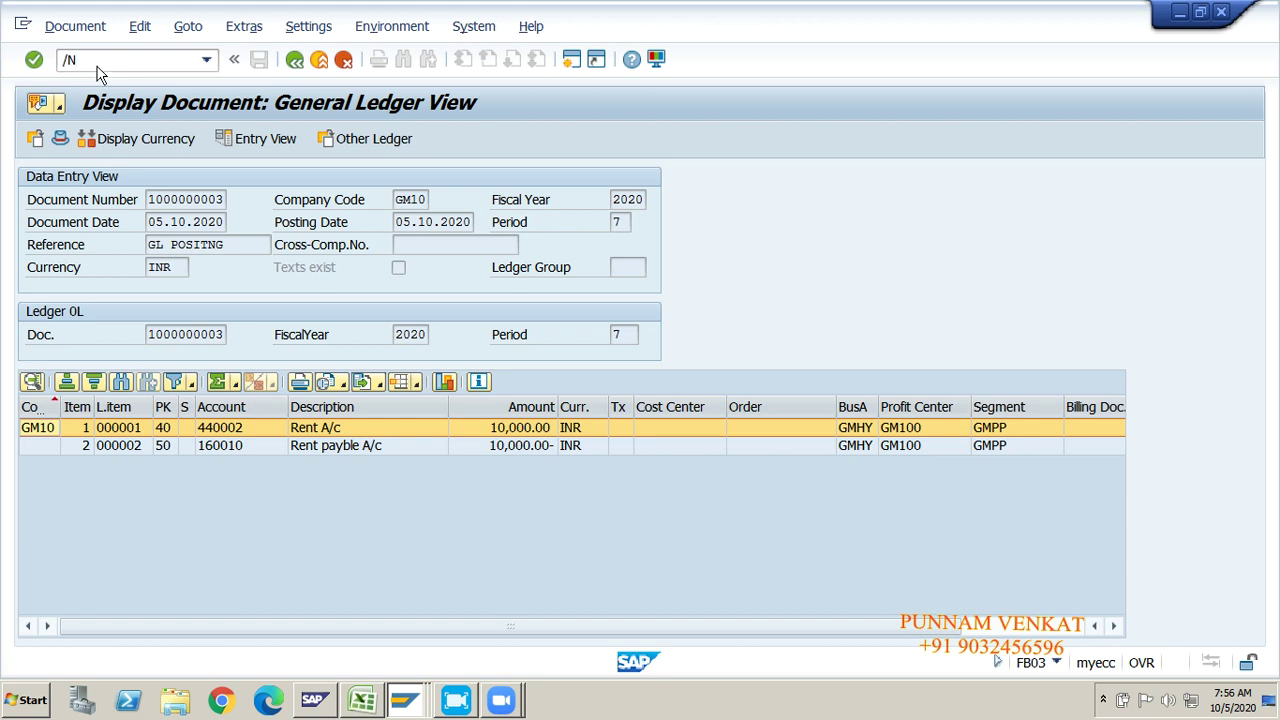
key("Return")
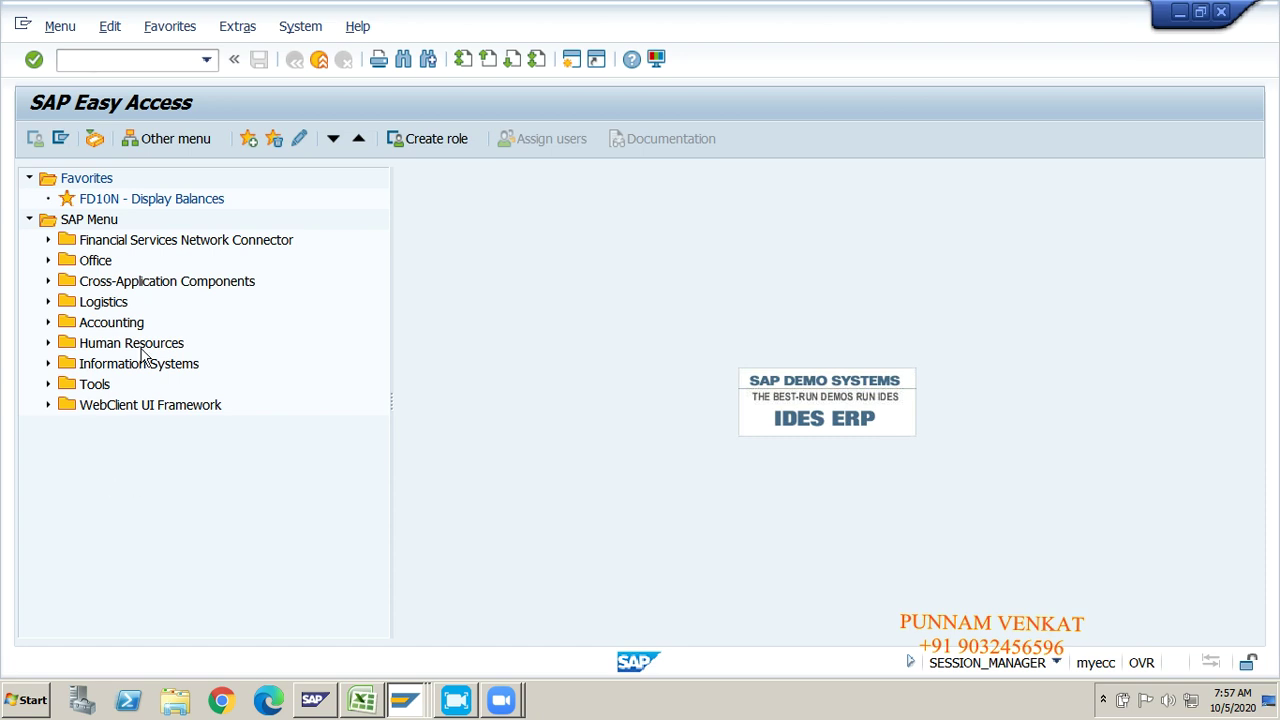
Step: Note FBL3N in cell AB31 beside the F-06 rent entry in the SAP_NEW workbook
left_click(372, 702)
left_click(808, 362)
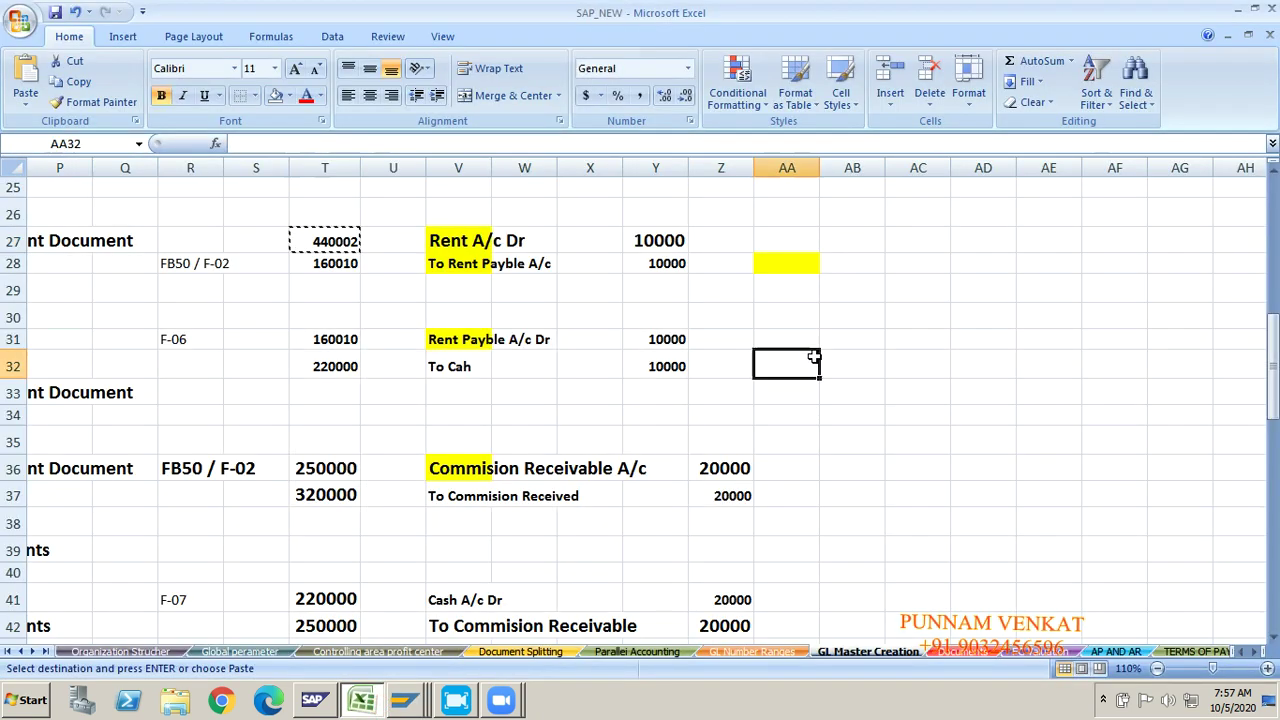
left_click(846, 337)
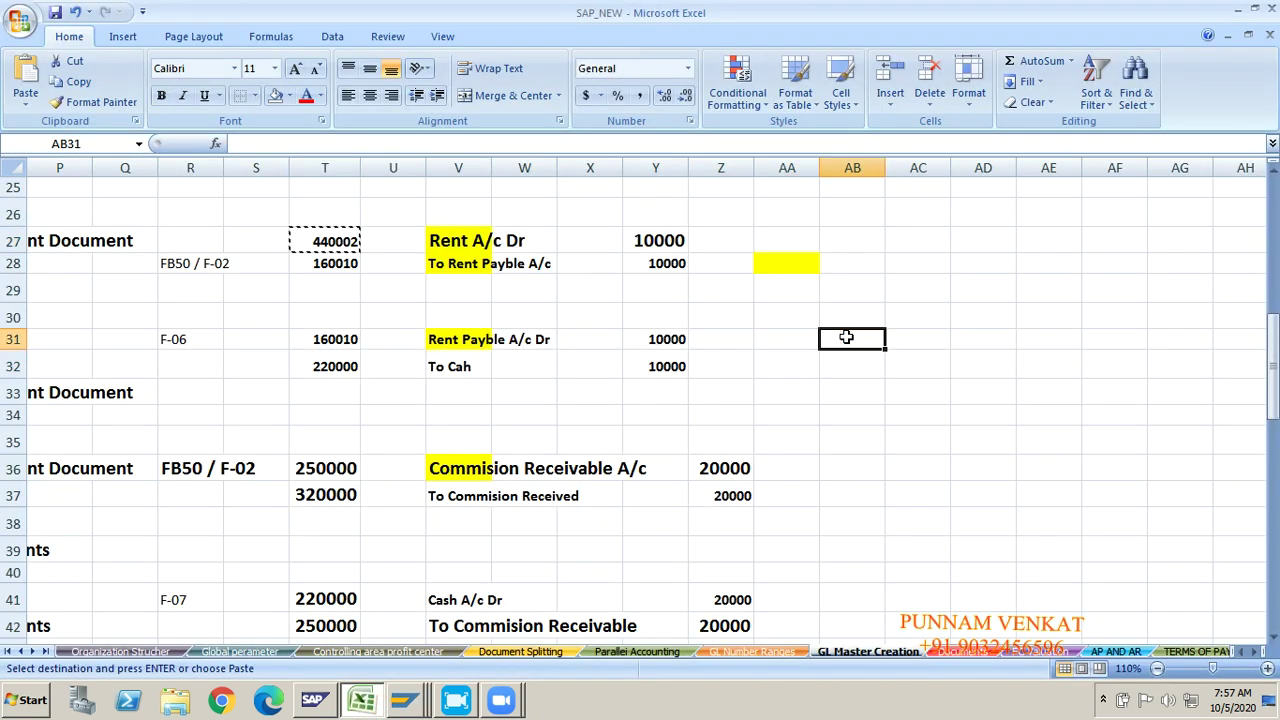
type("FBL3N")
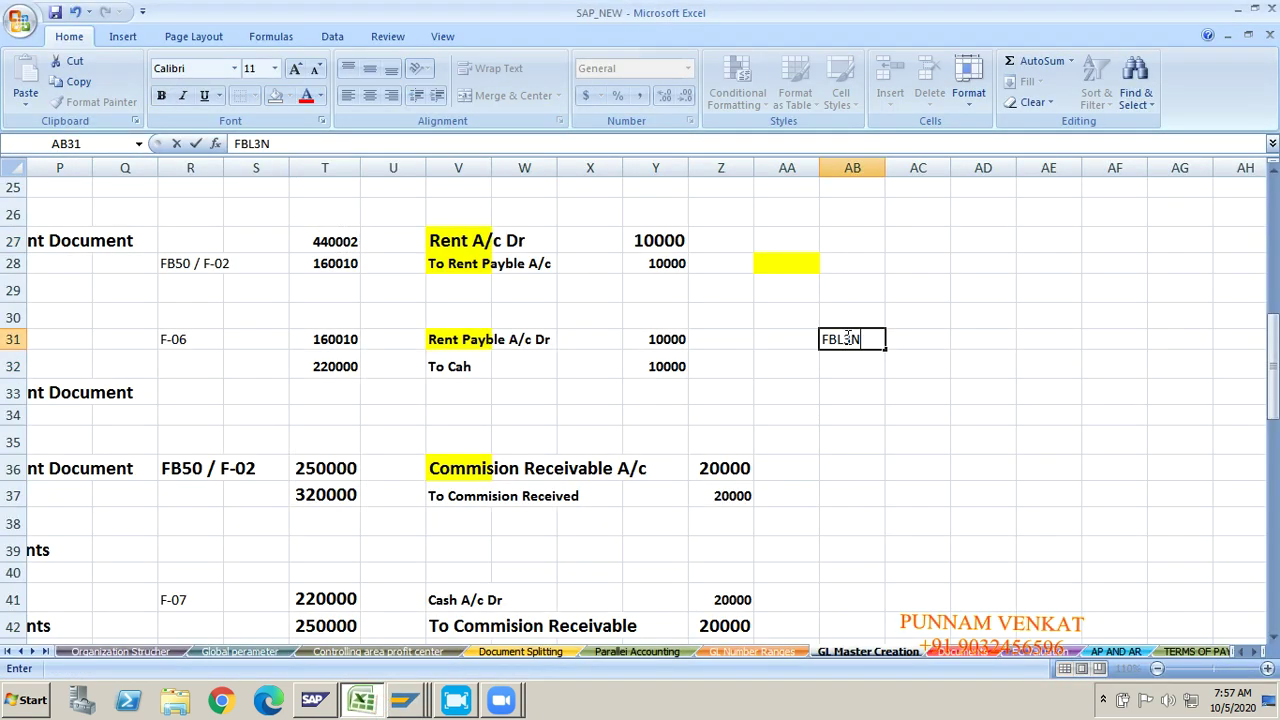
key("Return")
left_click(852, 342)
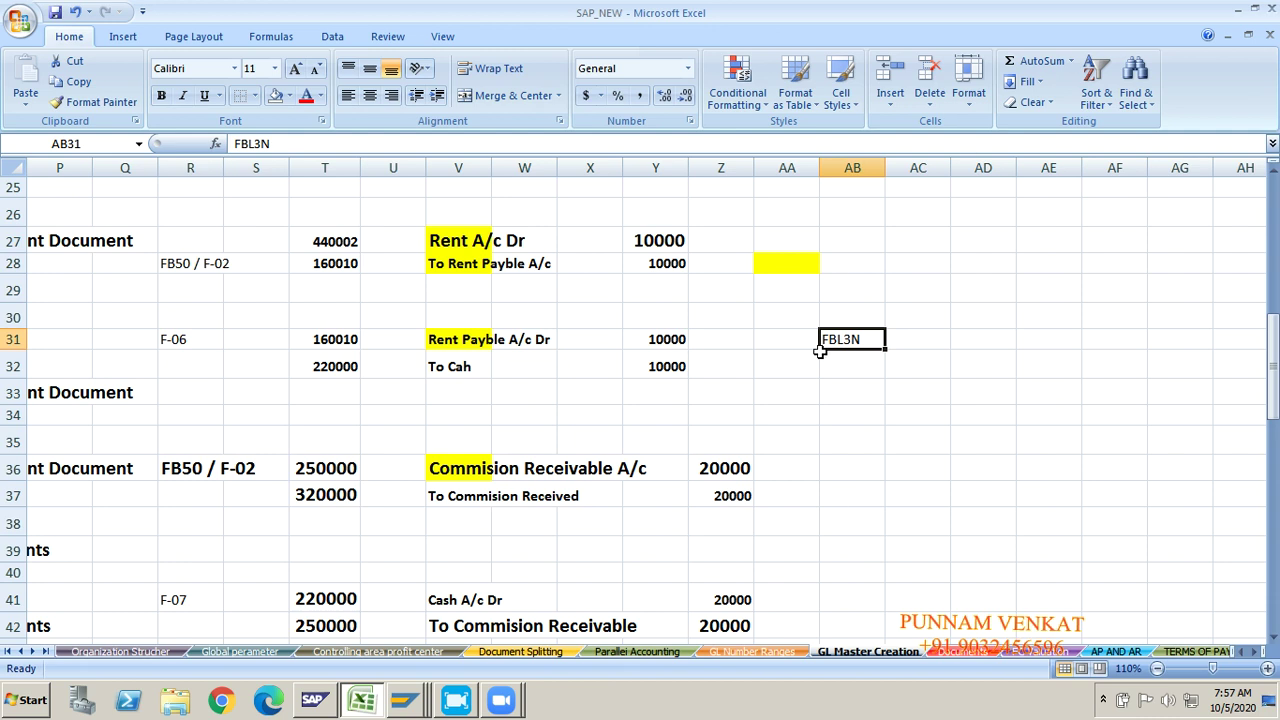
Step: Copy account number 160010 from T28 and return to SAP Easy Access
left_click(466, 238)
left_click(463, 265)
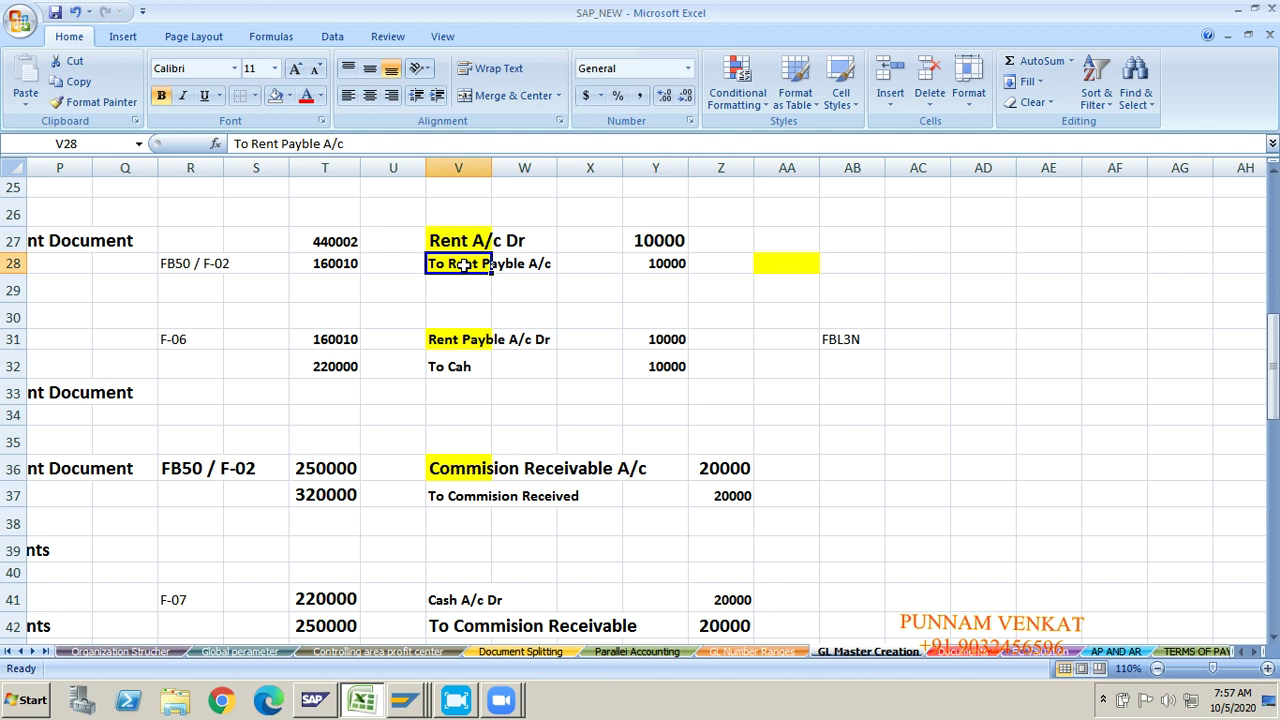
key("Left")
key("Left")
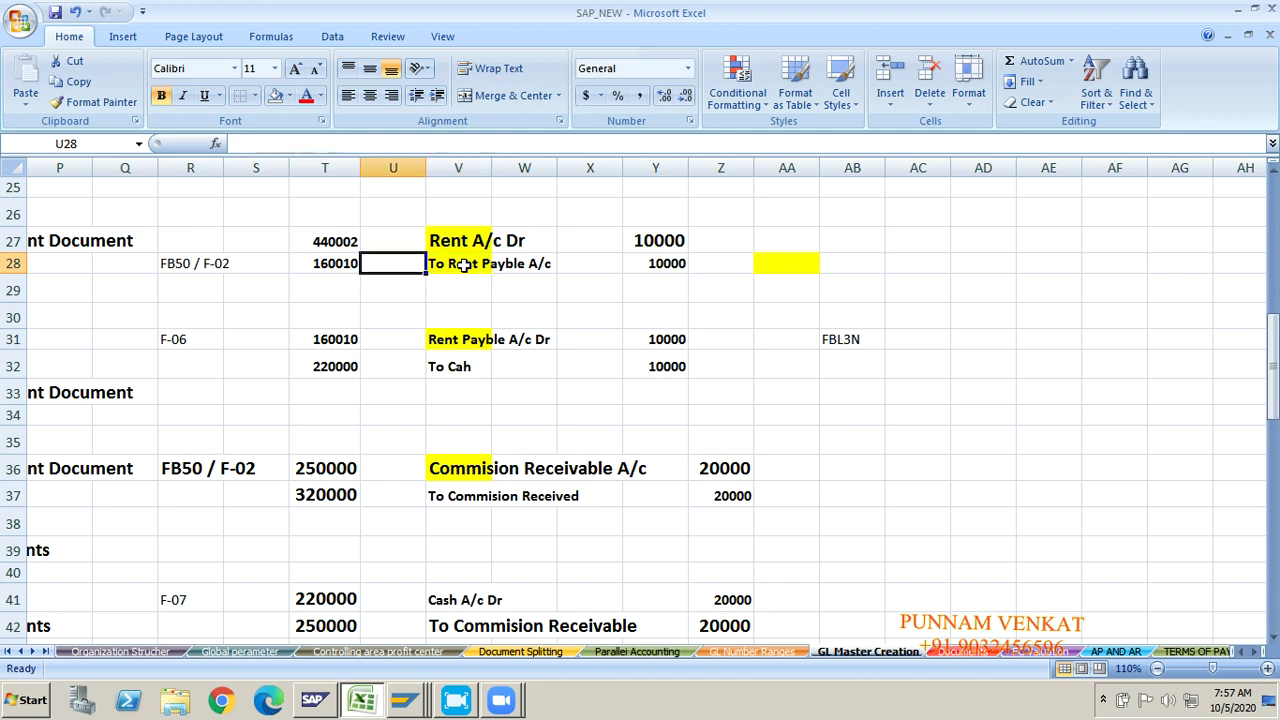
key("ctrl+c")
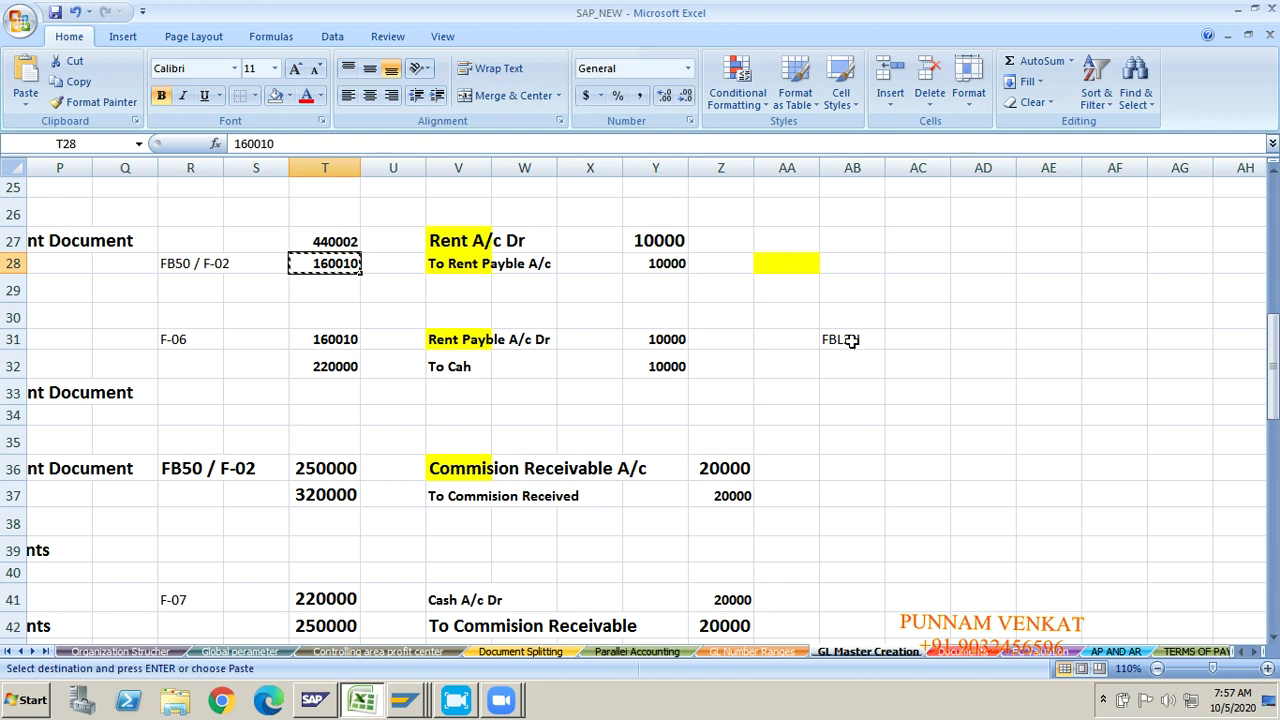
left_click(850, 340)
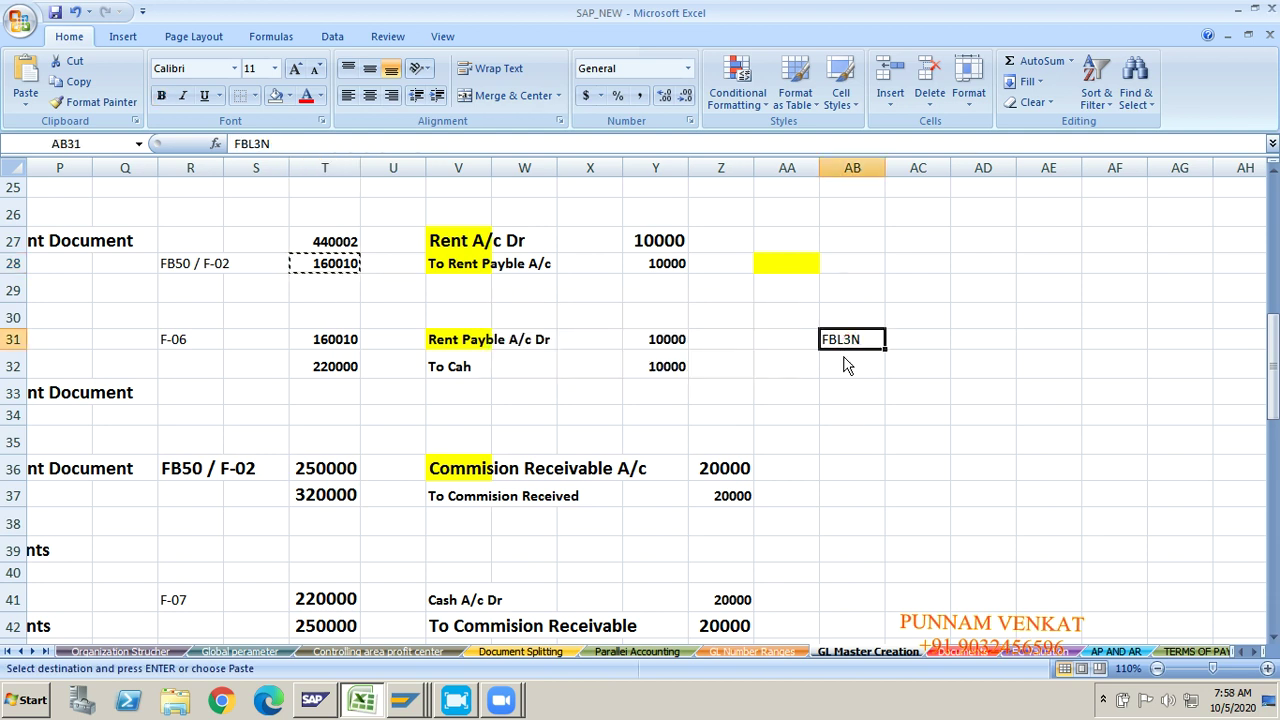
key("alt+Tab")
left_click(164, 64)
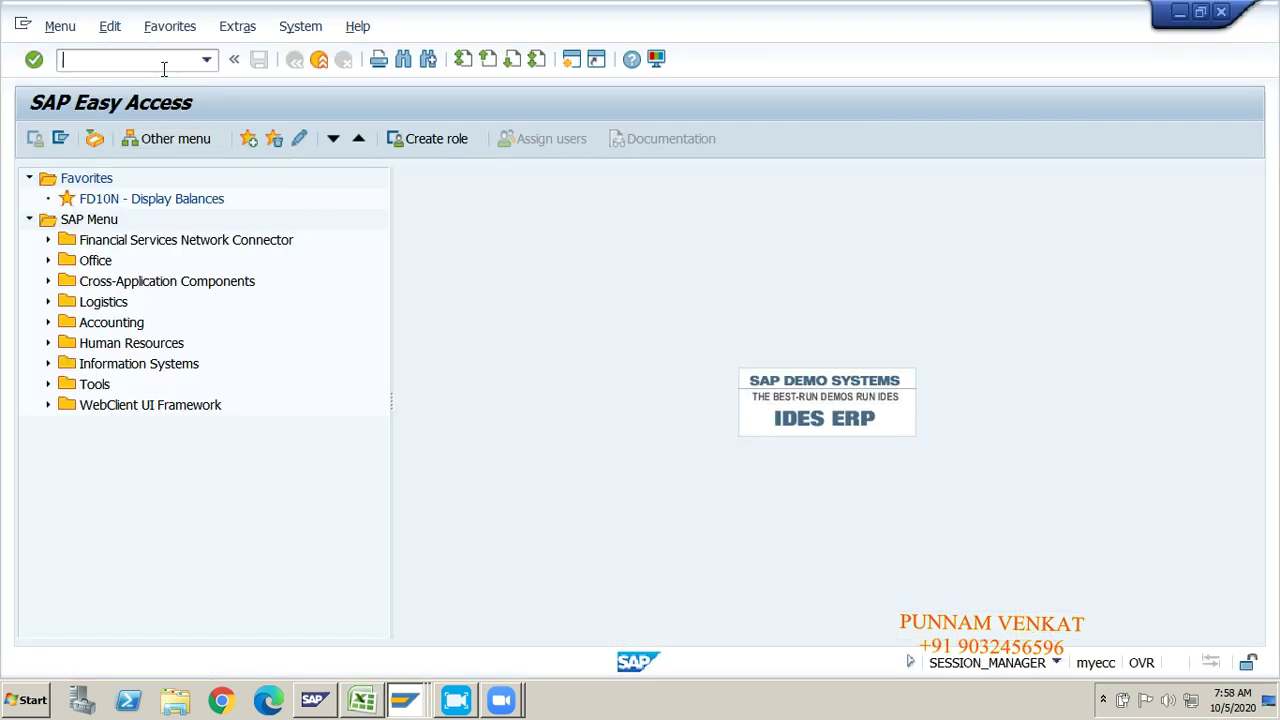
Step: Run FBL3N and change the G/L account from 320000 to 160010
type("FBL3N")
key("Return")
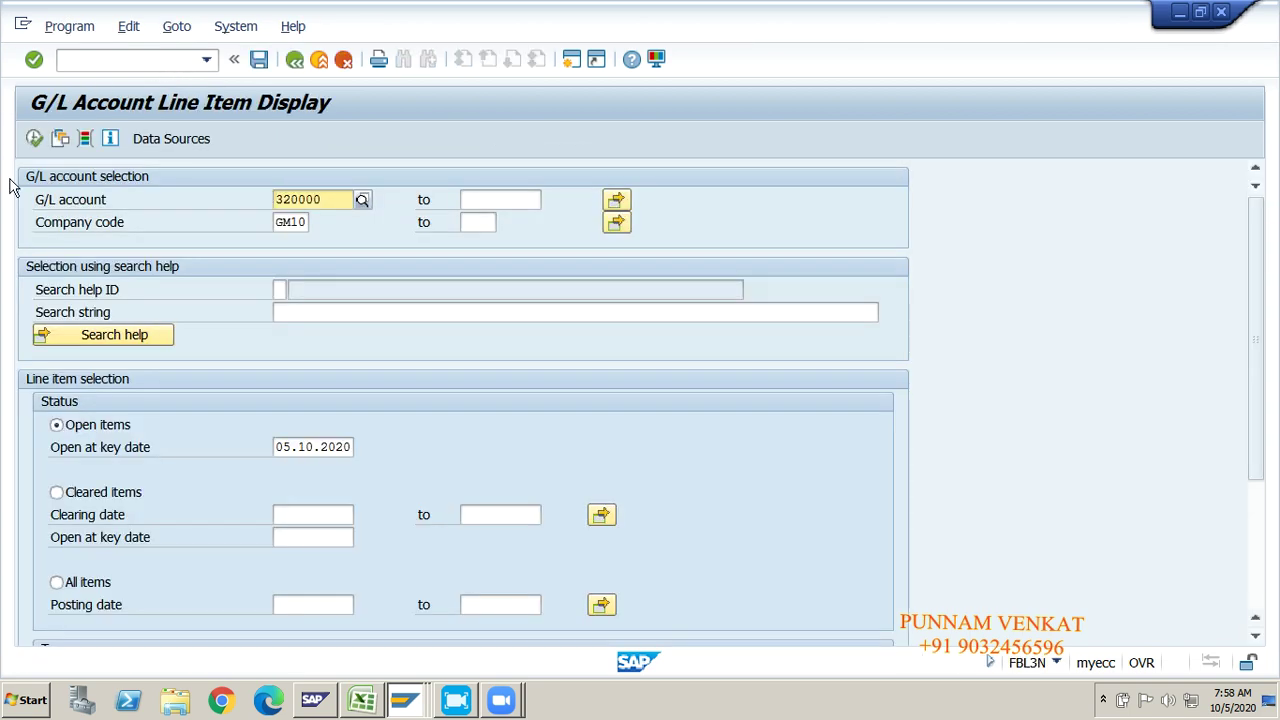
left_click(332, 199)
key("BackSpace")
key("BackSpace")
key("BackSpace")
key("BackSpace")
key("BackSpace")
key("BackSpace")
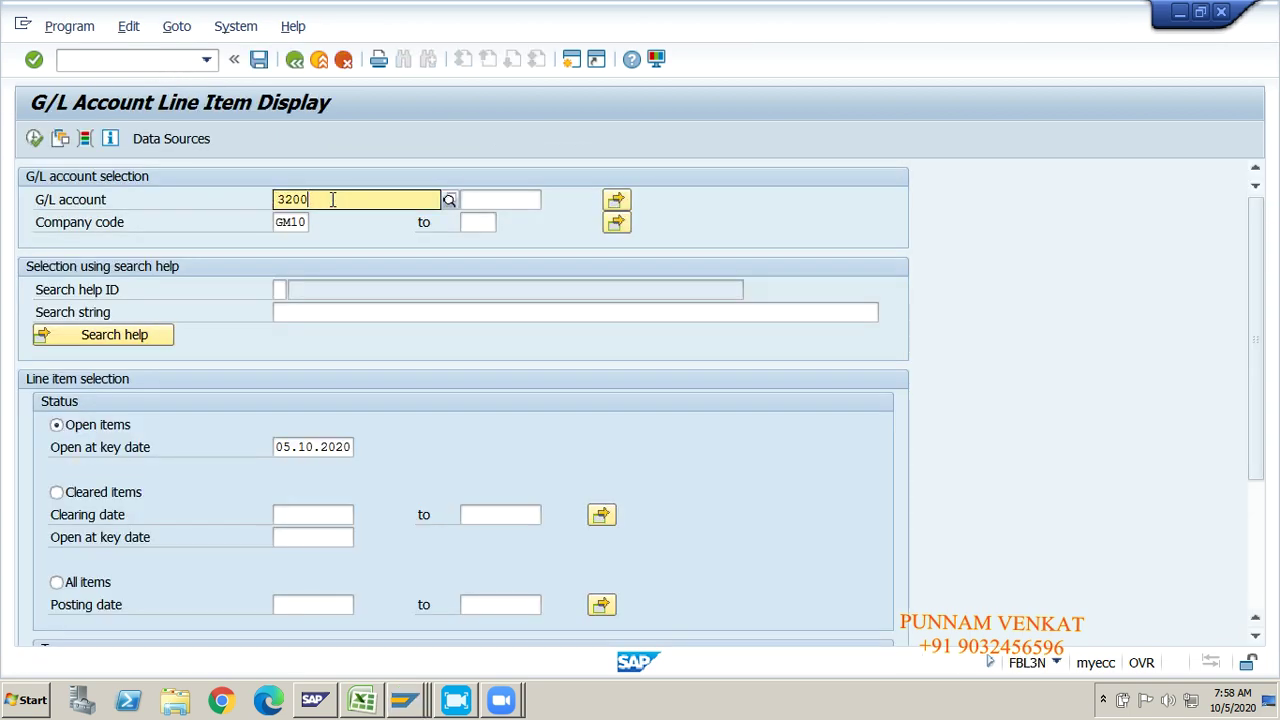
type("160")
key("BackSpace")
key("BackSpace")
key("BackSpace")
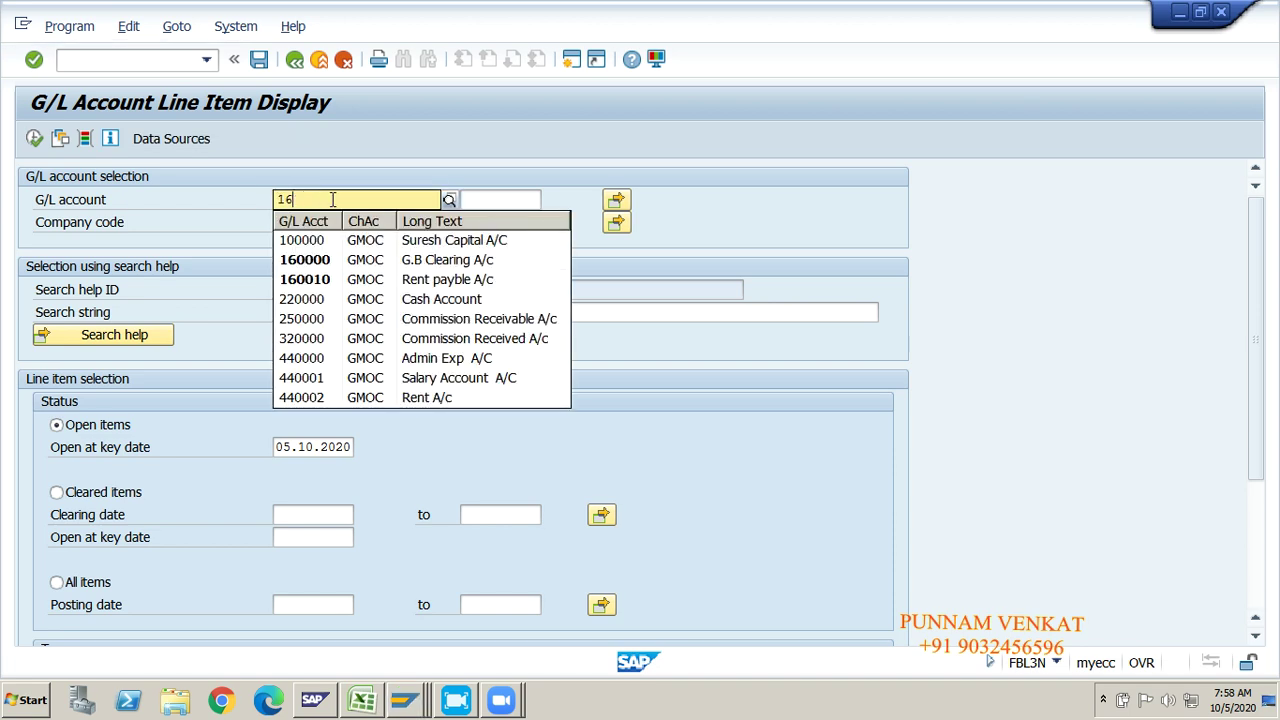
type("160010")
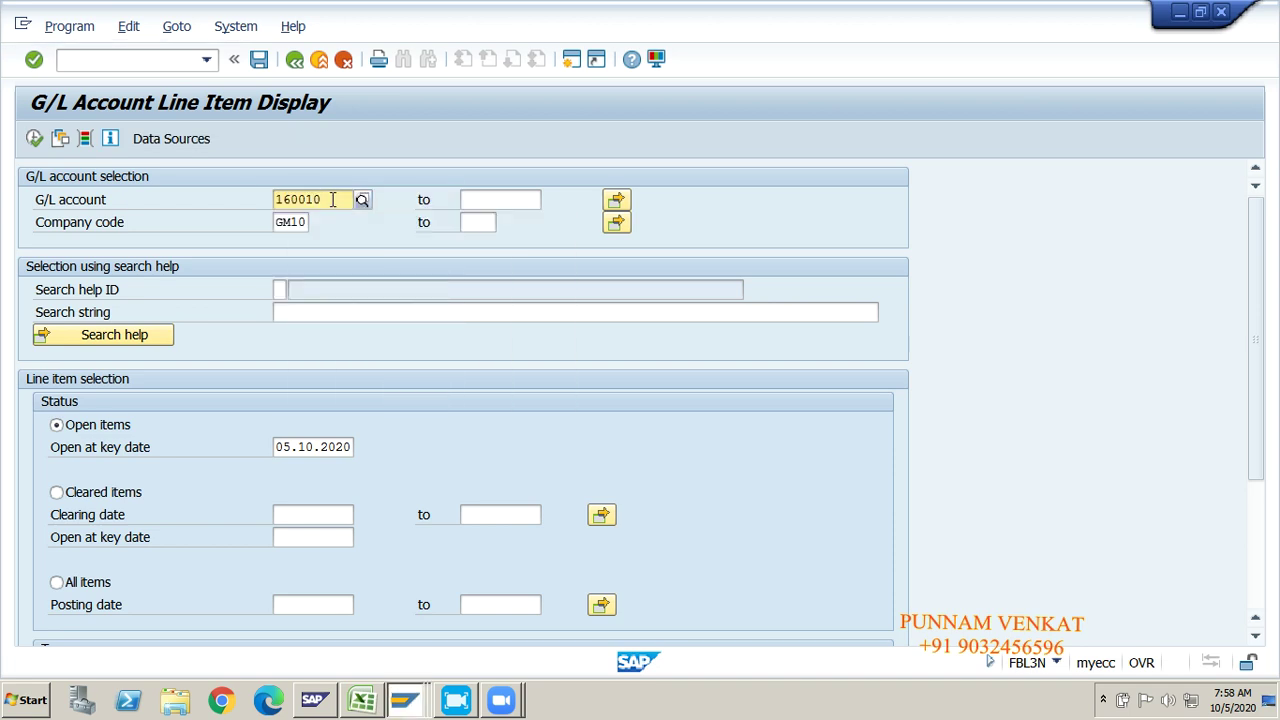
key("Return")
Step: Execute the report and review the 10,000 INR open item (GMHY, type SA, 05.10.2020)
left_click(34, 140)
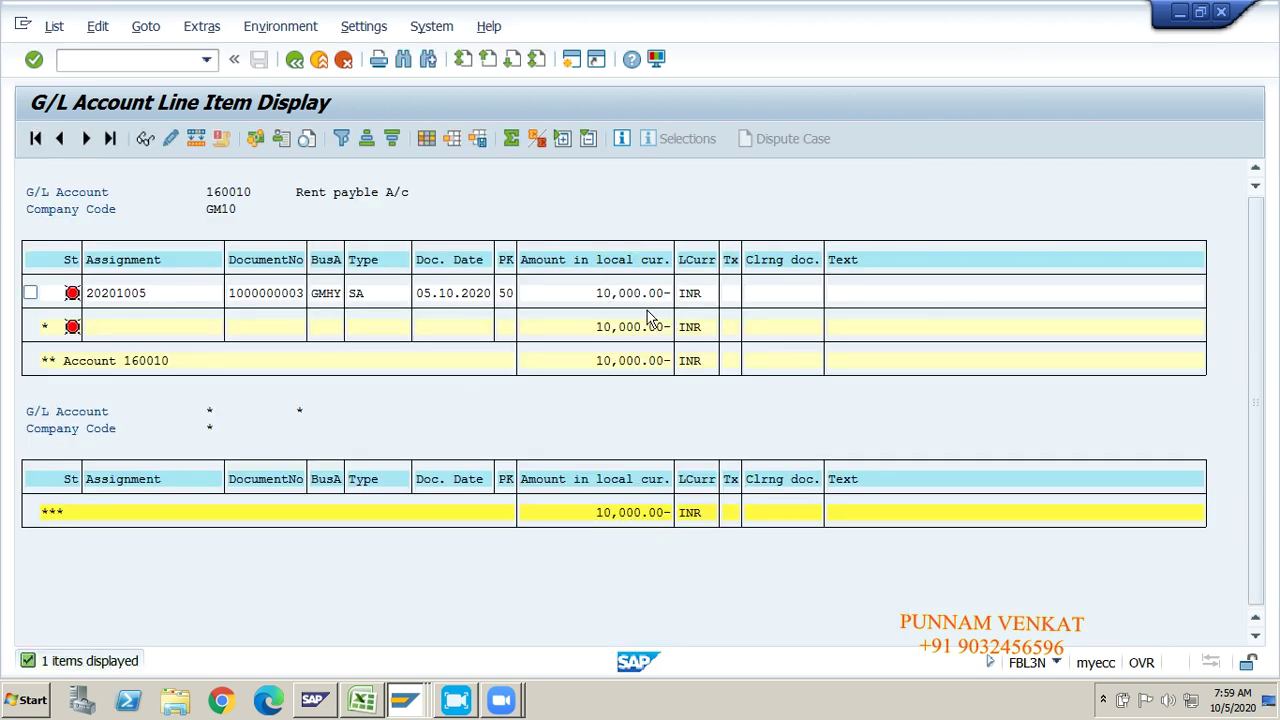
left_click(271, 296)
left_click(332, 296)
left_click(367, 296)
left_click(458, 296)
Step: Back out to SAP Easy Access and switch to the Excel workbook
left_click(297, 66)
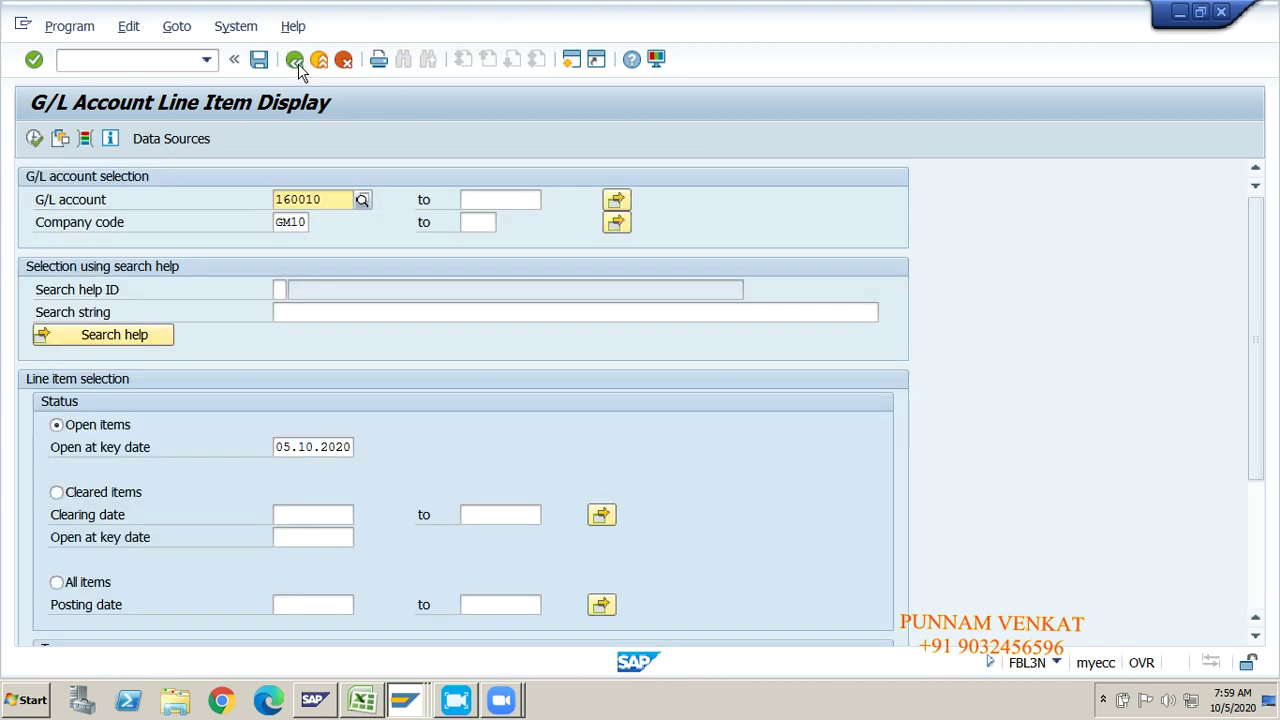
left_click(298, 68)
key("alt+Tab")
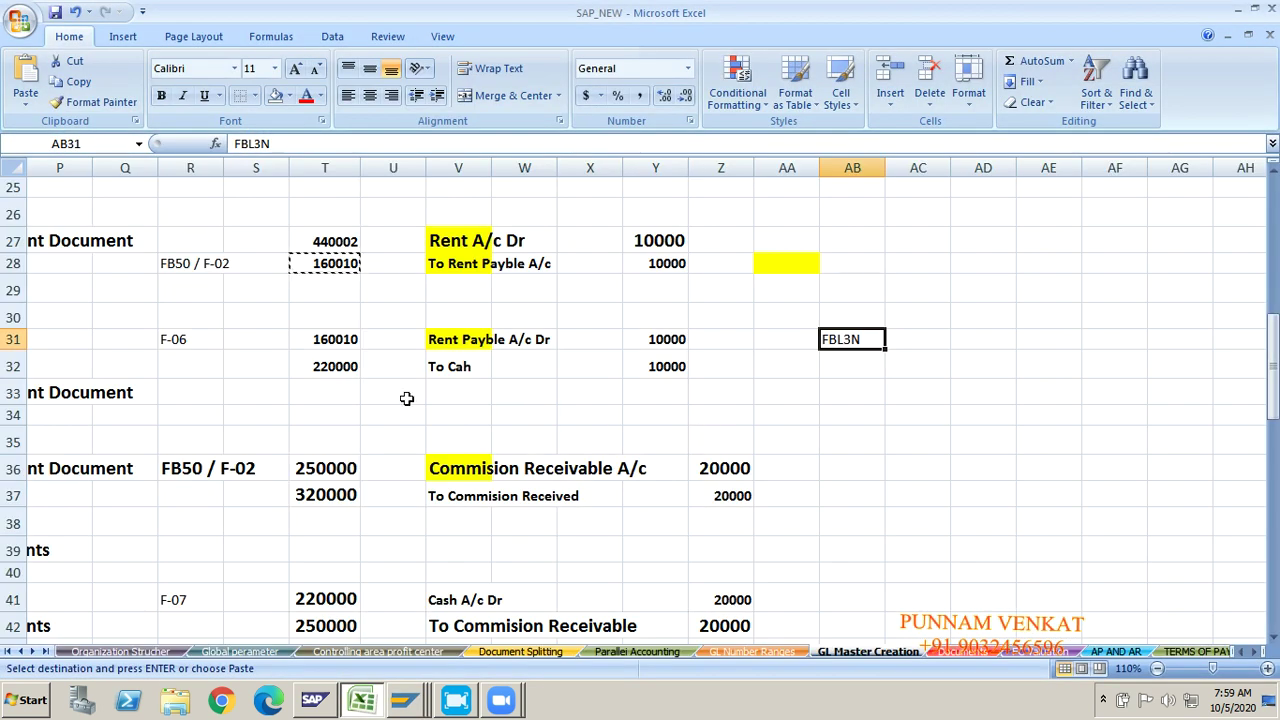
Step: Copy the F-06 transaction code from cell R31 and return to SAP
left_click(176, 347)
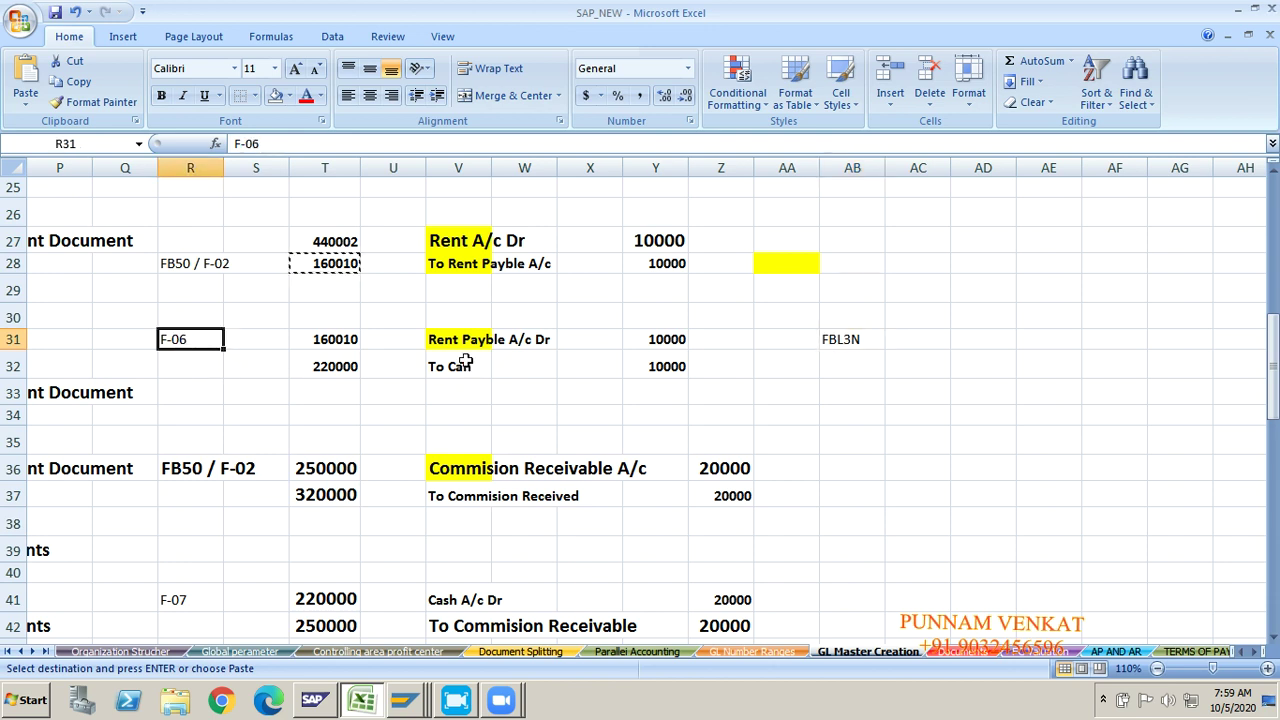
left_click(449, 333)
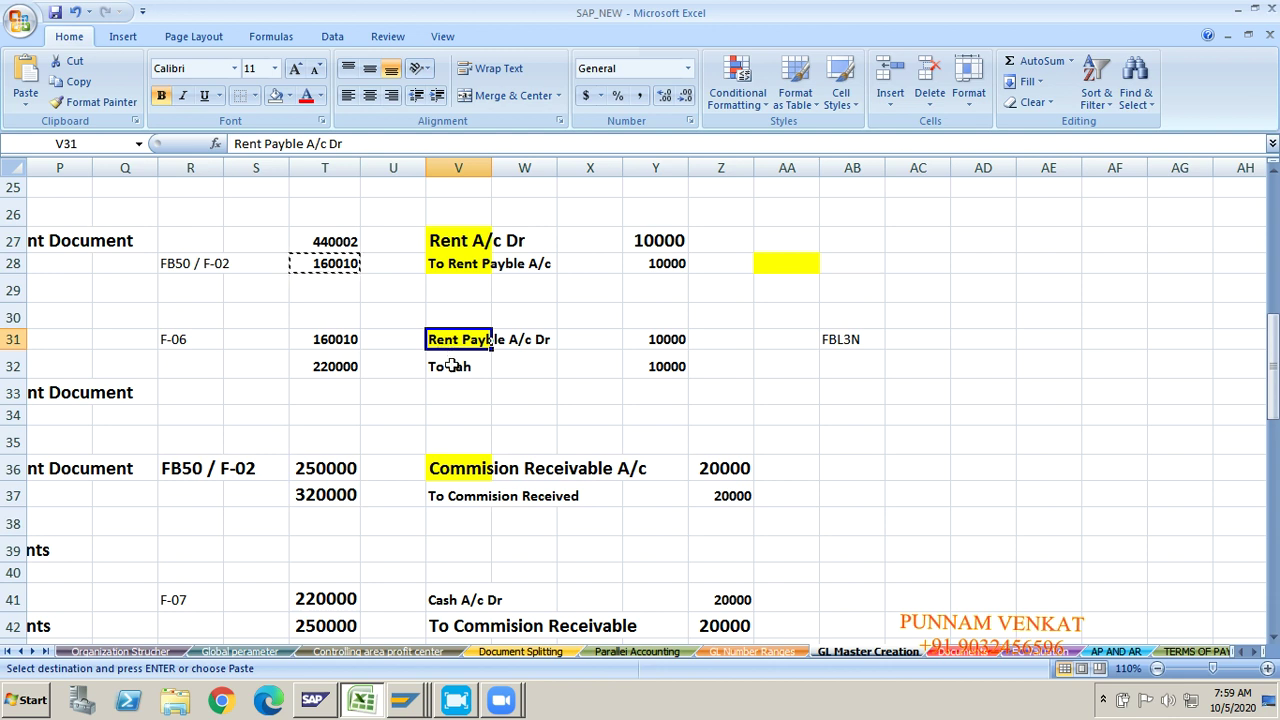
left_click(451, 367)
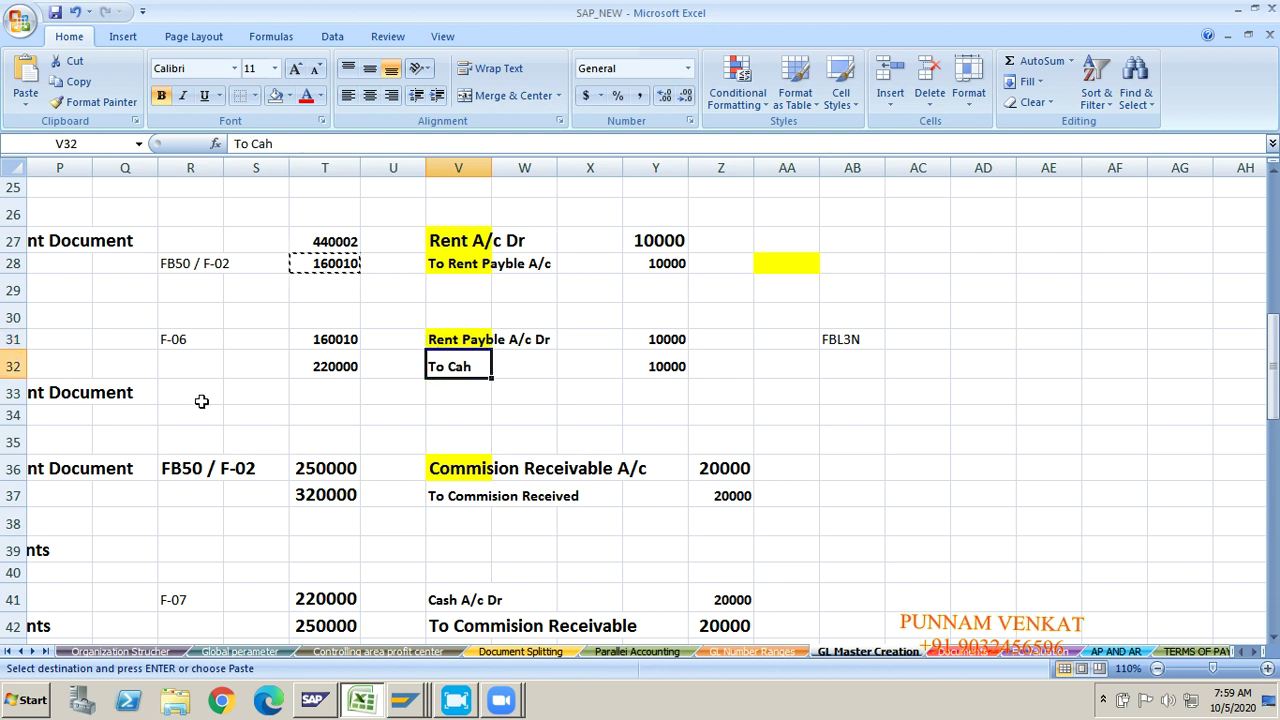
left_click(207, 338)
key("ctrl+c")
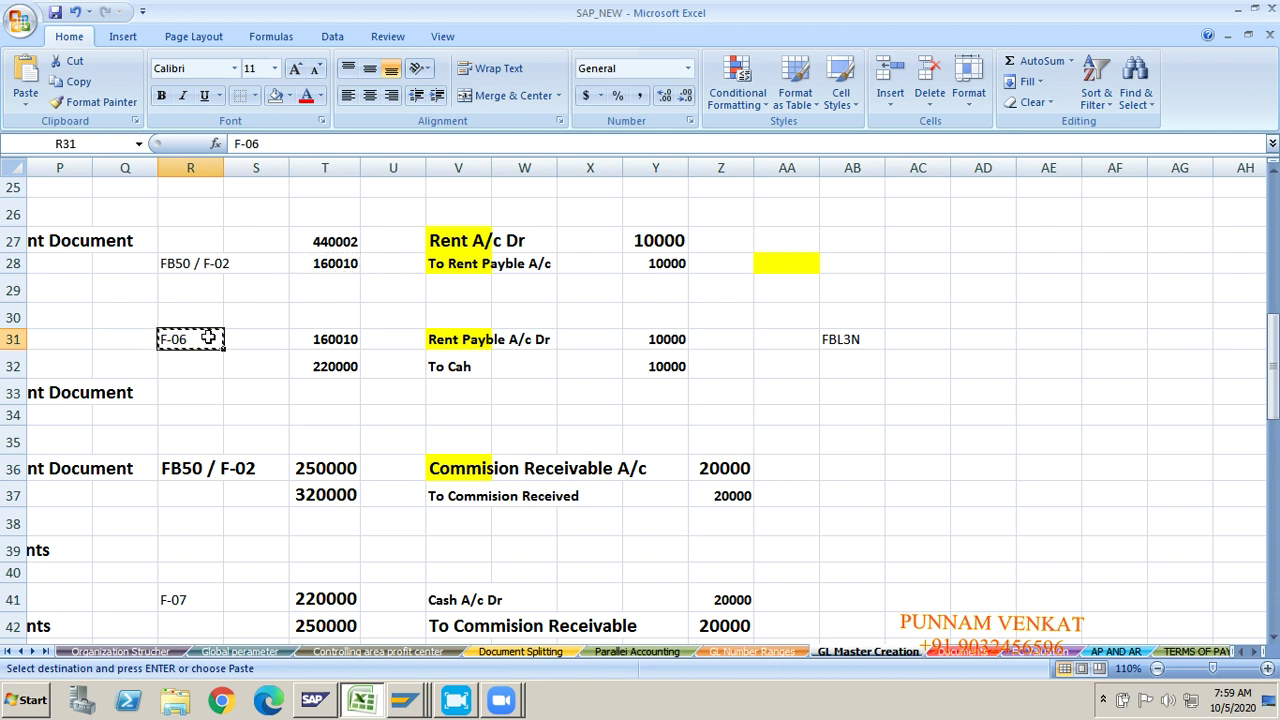
key("alt+Tab")
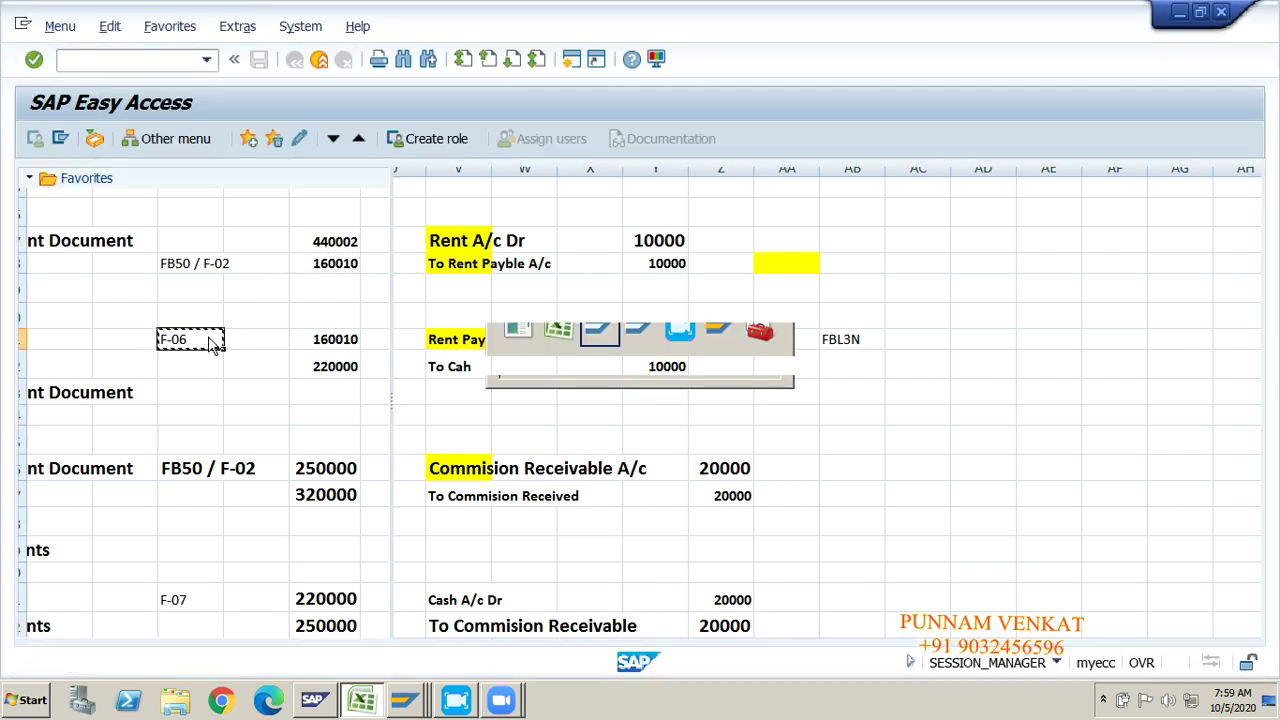
Step: Start the F-06 incoming payment transaction, with the Document Date field ready for entry
left_click(138, 59)
type("F")
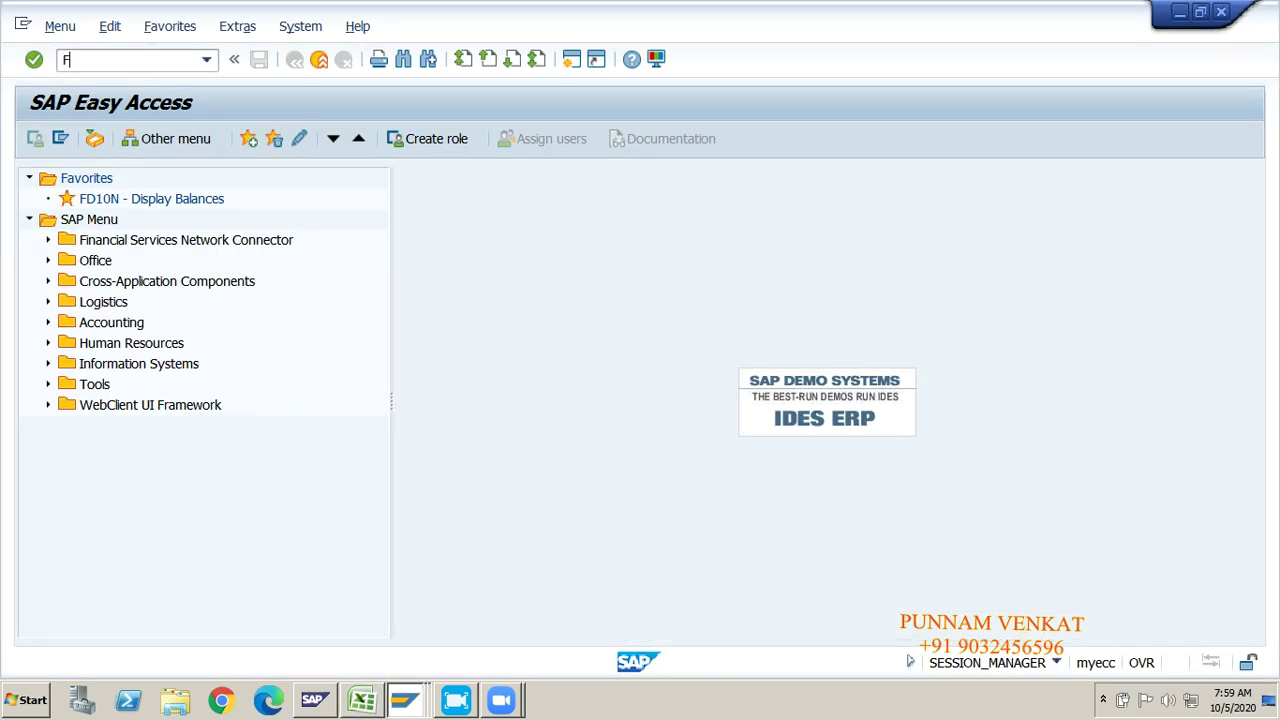
type("-06")
key("Return")
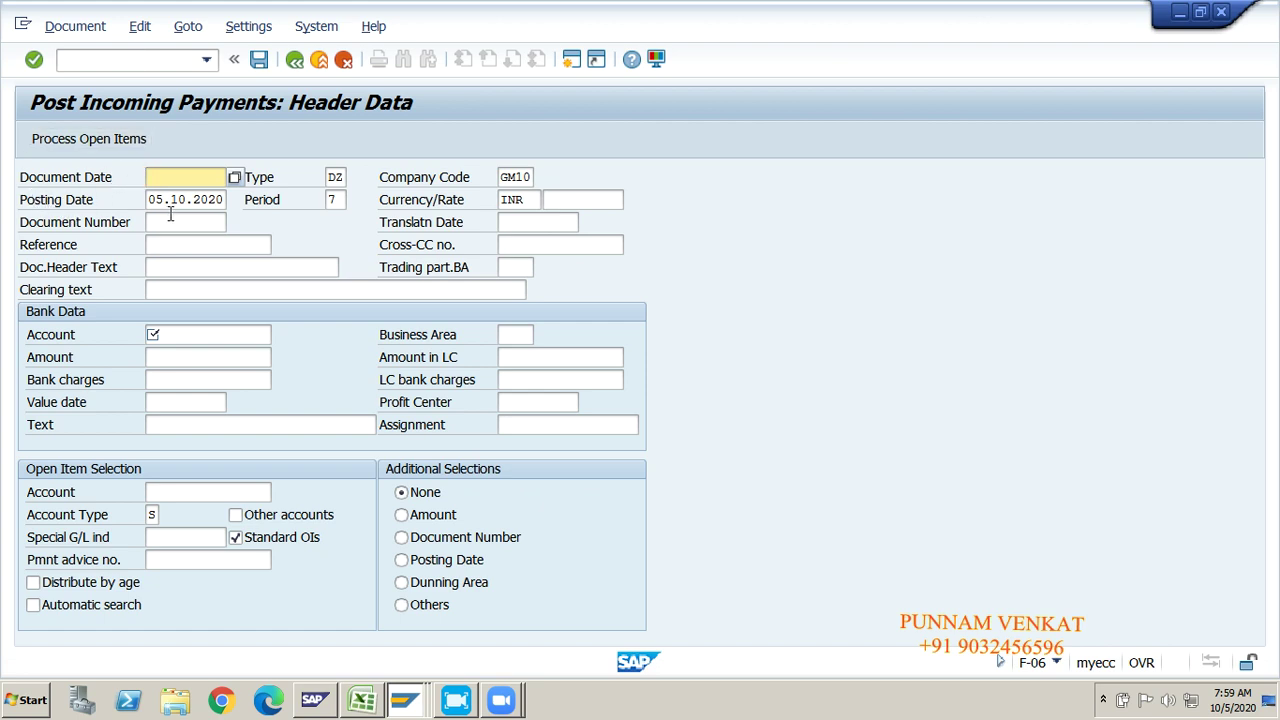
left_click(172, 180)
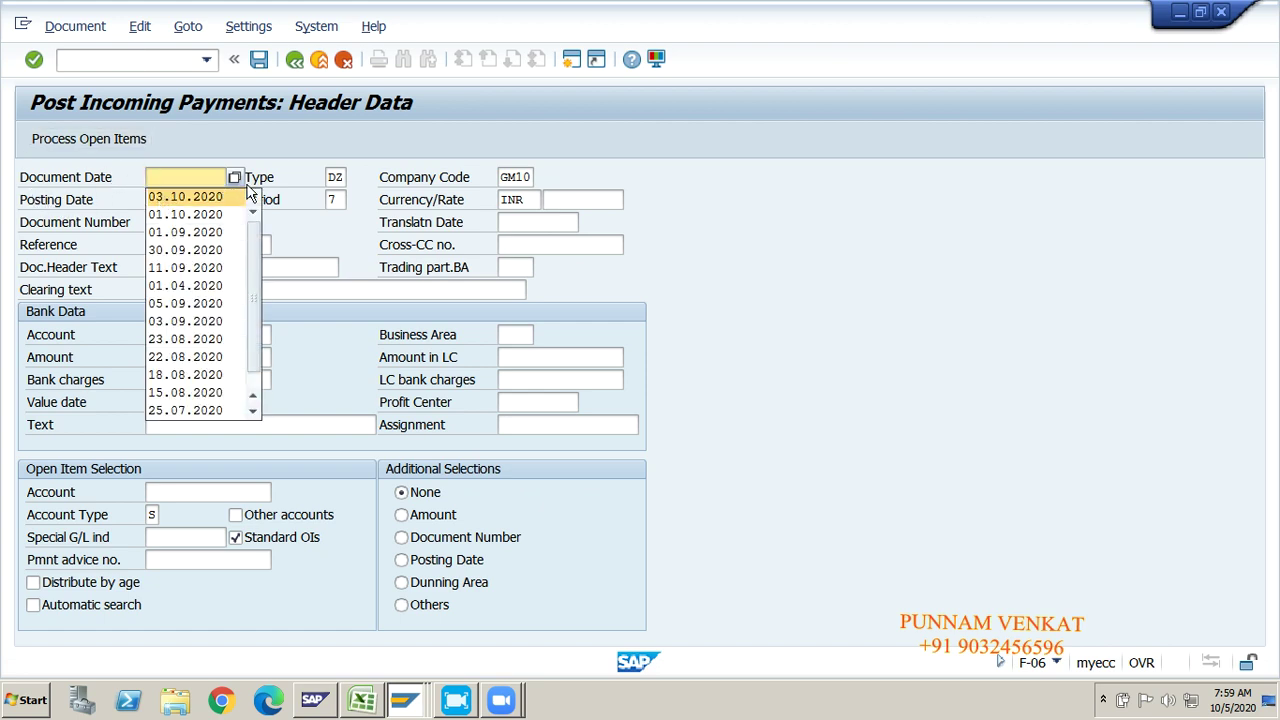
key("Tab")
key("Tab")
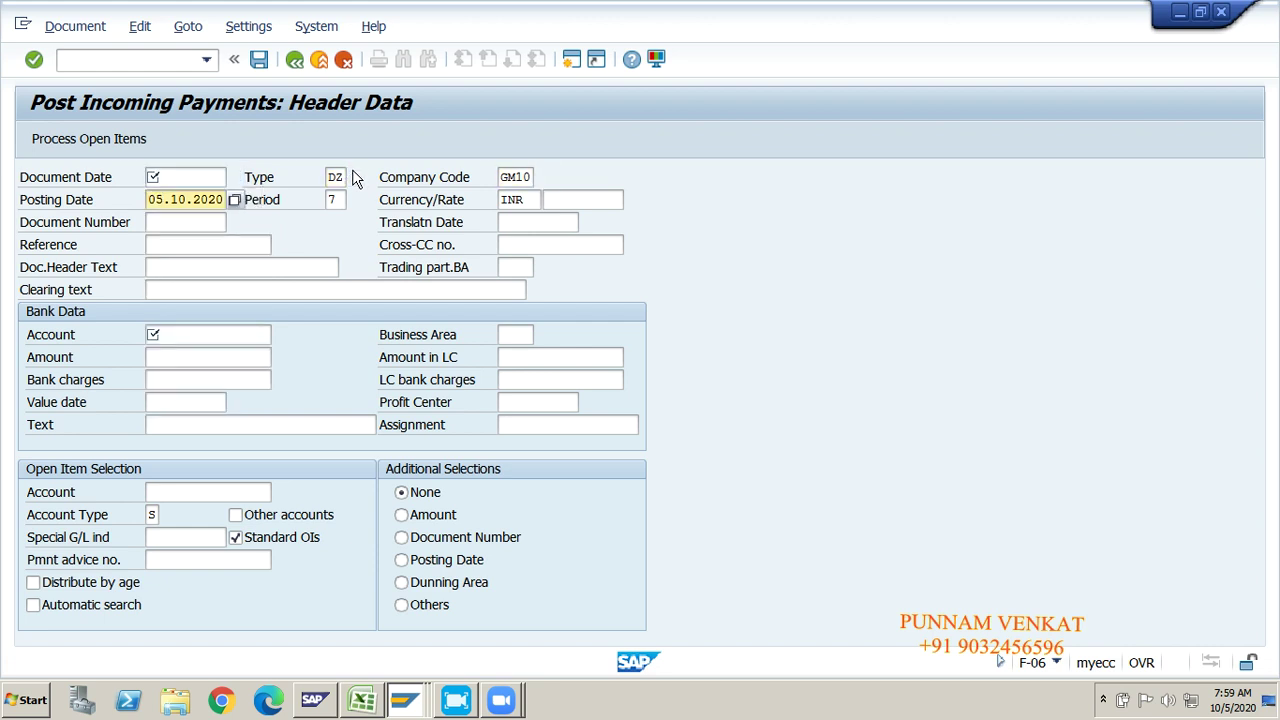
key("shift+Tab")
key("shift+Tab")
key("shift+Tab")
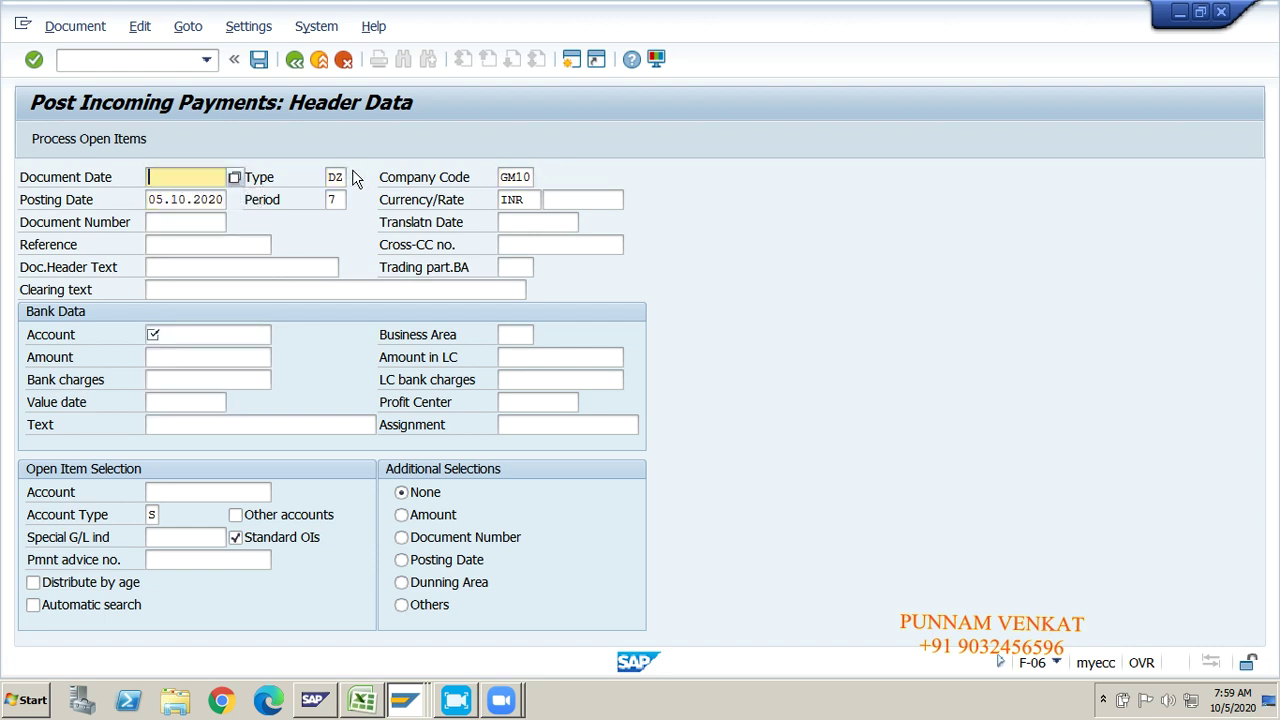
key("alt+Tab")
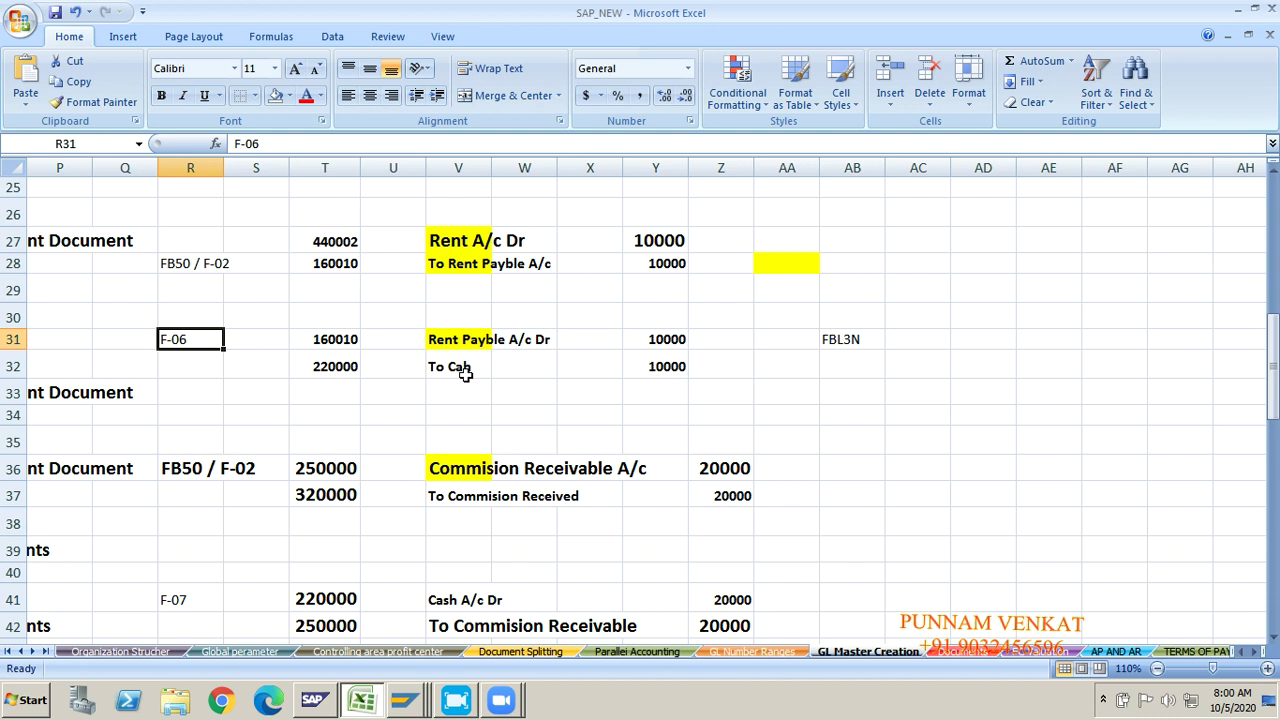
key("ctrl+c")
key("alt+Tab")
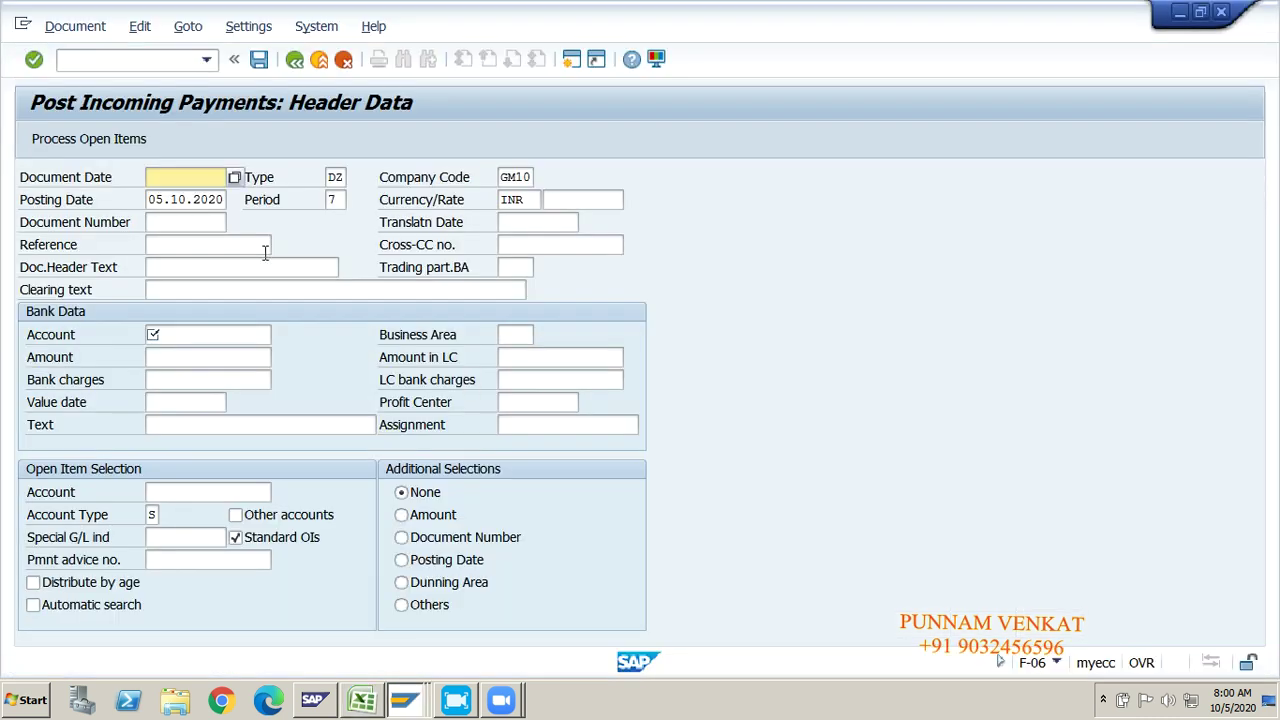
key("Tab")
key("Tab")
key("Tab")
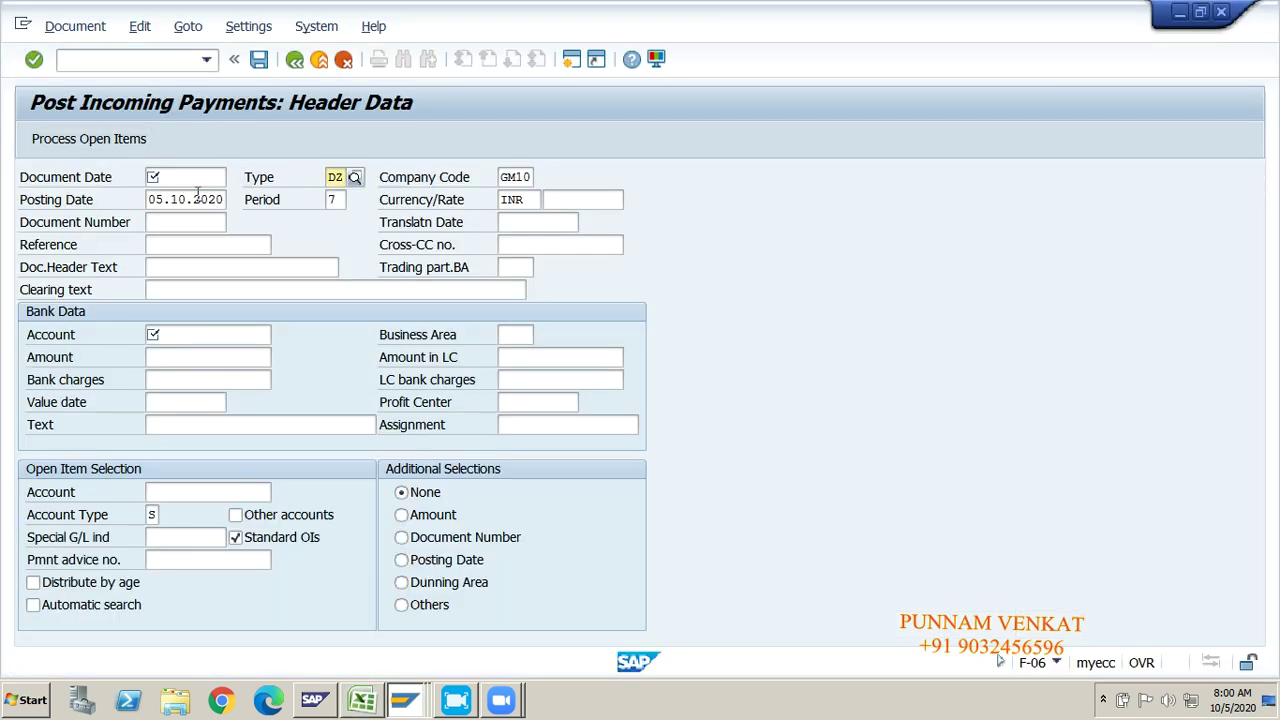
key("shift+Tab")
key("shift+Tab")
key("shift+Tab")
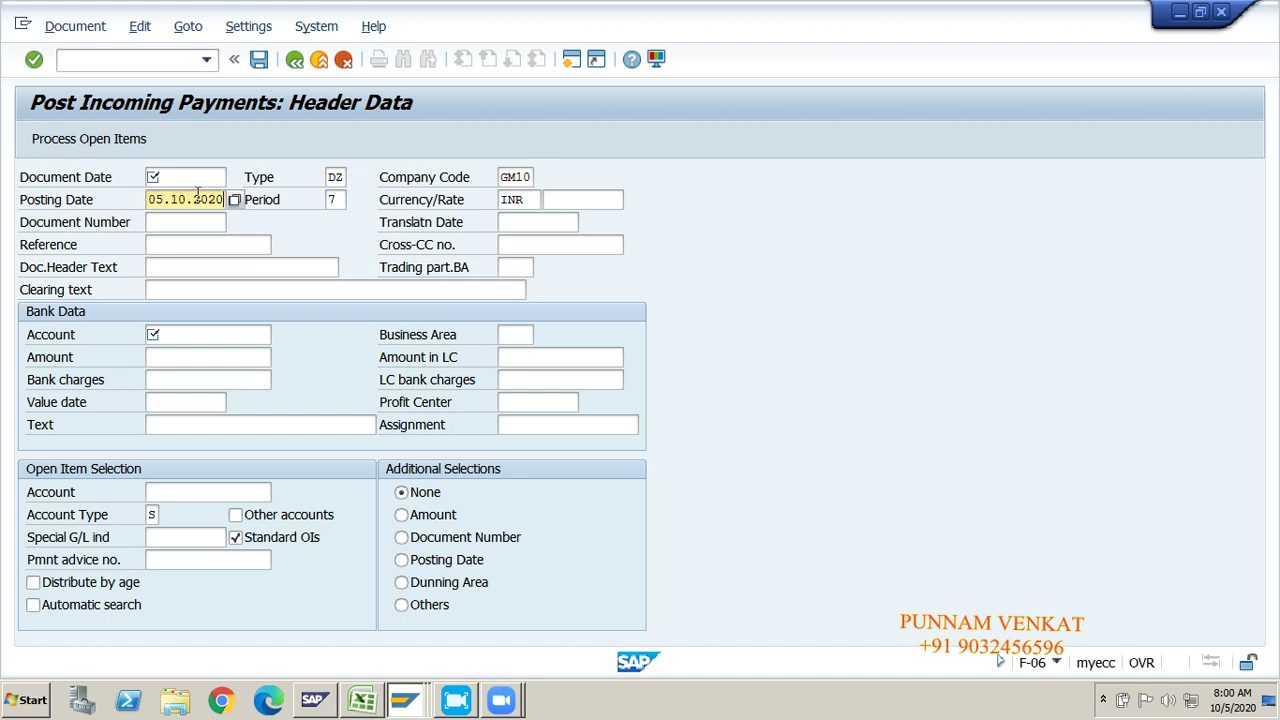
Step: Fill the header with document date 05.10.2020, type SA and reference GL PAYMENT
type("05.10.2020")
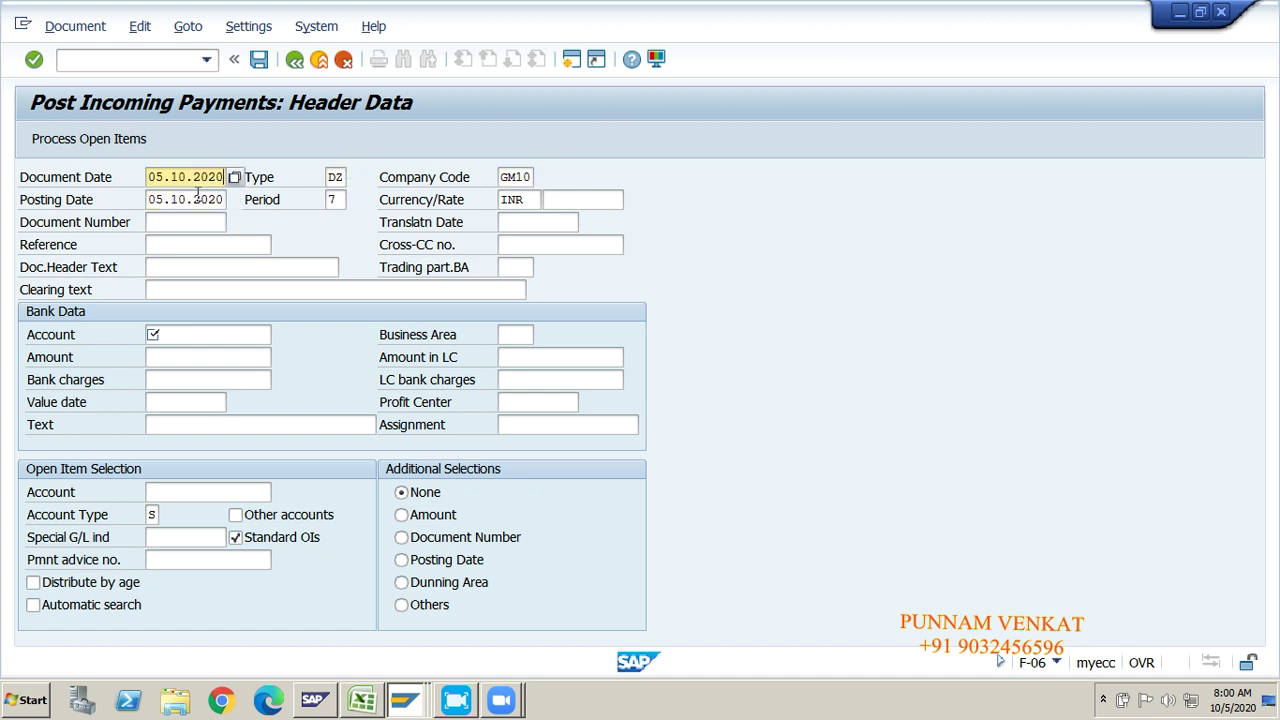
key("Tab")
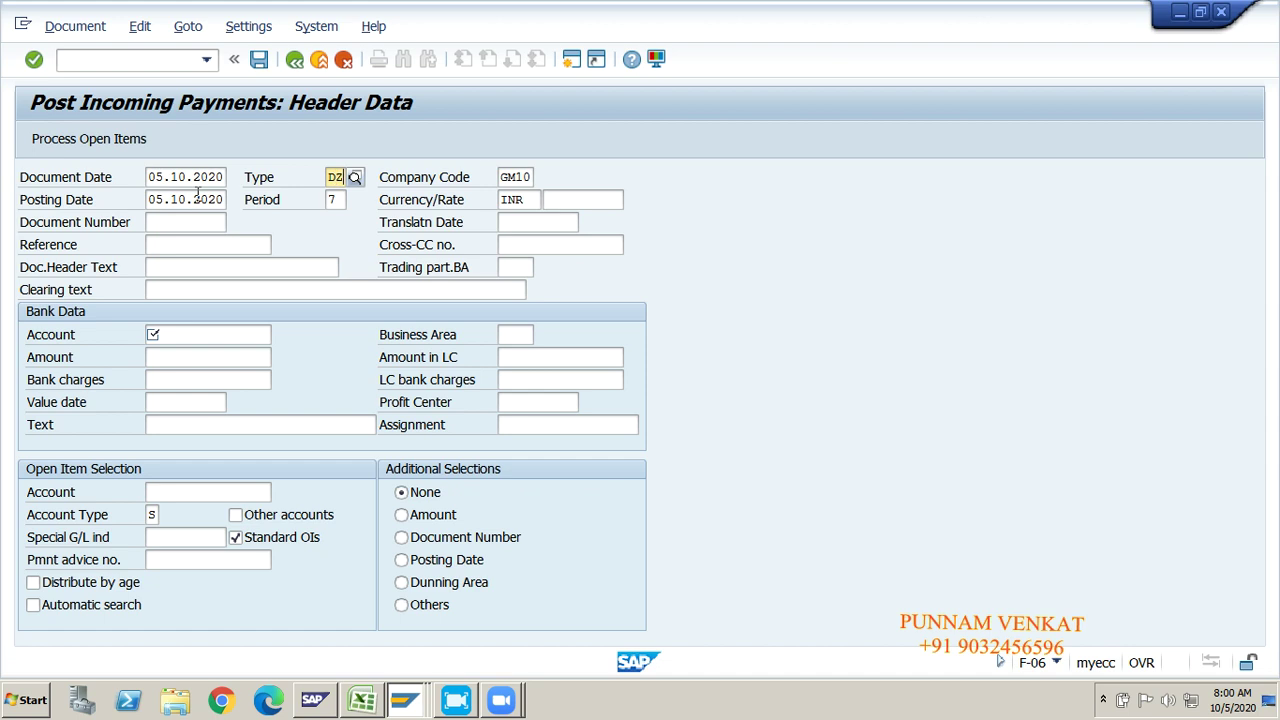
key("BackSpace")
type("SA")
key("Tab")
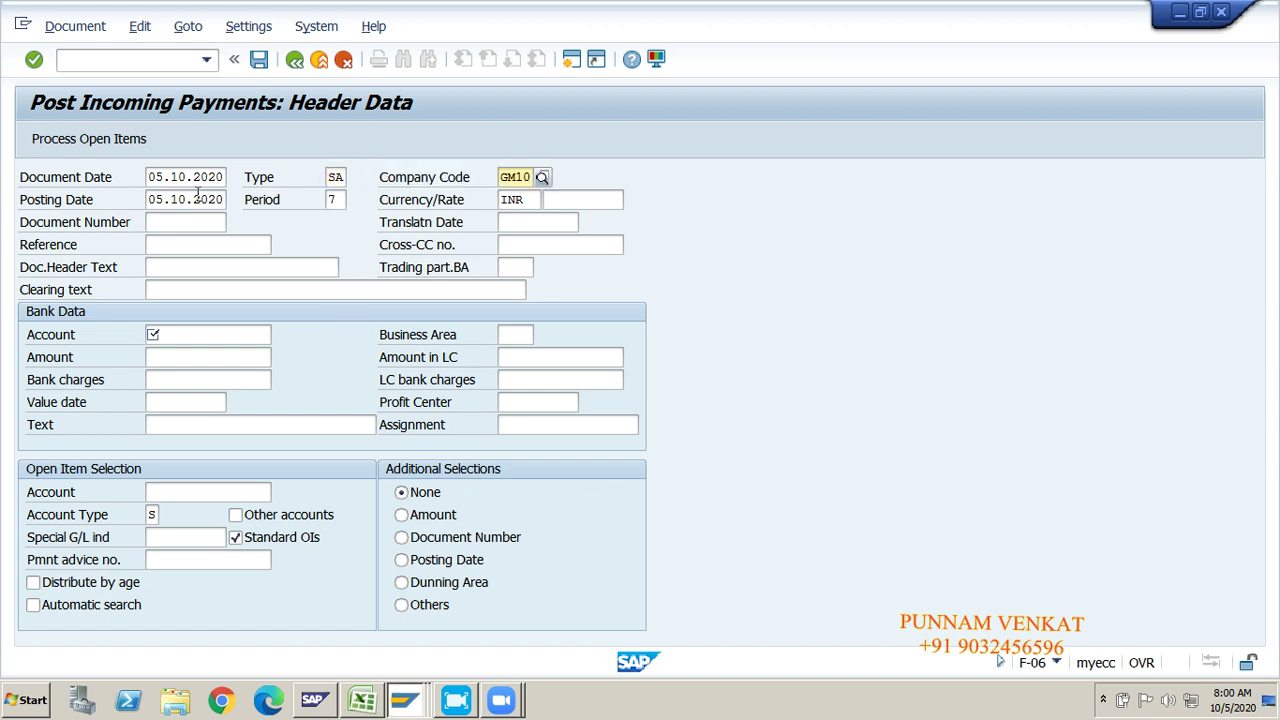
key("Tab")
key("Tab")
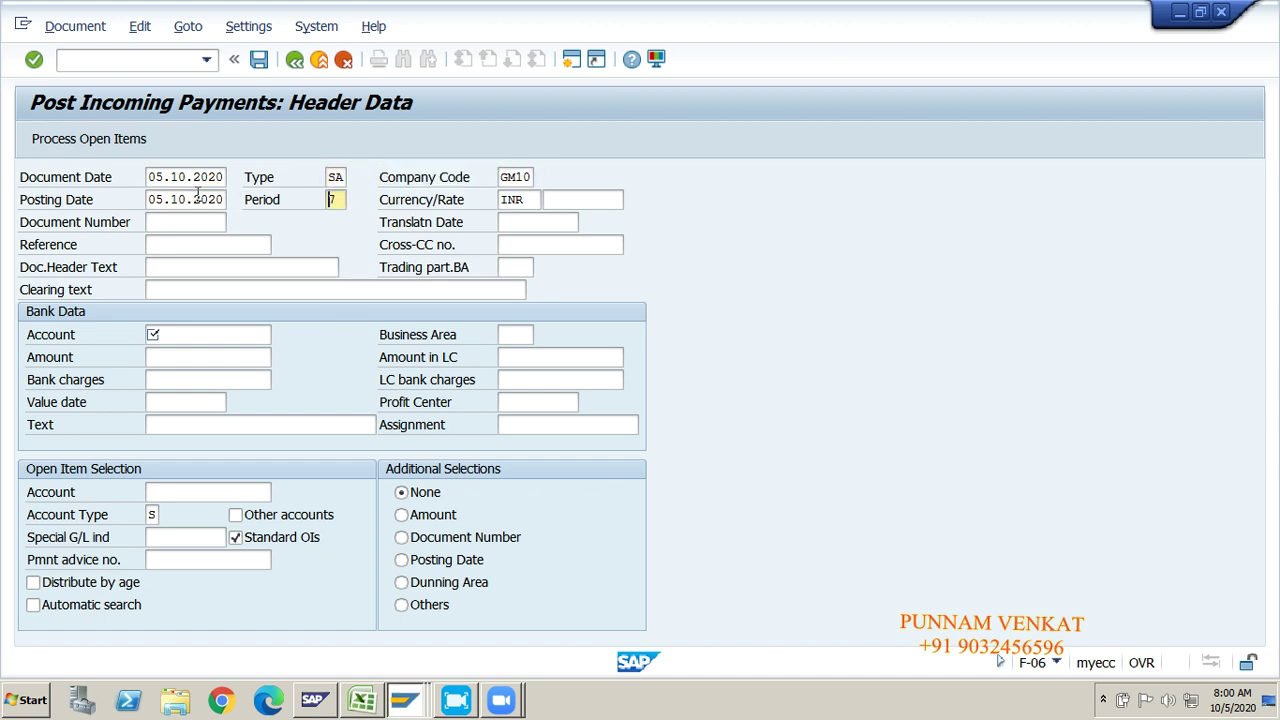
key("Tab")
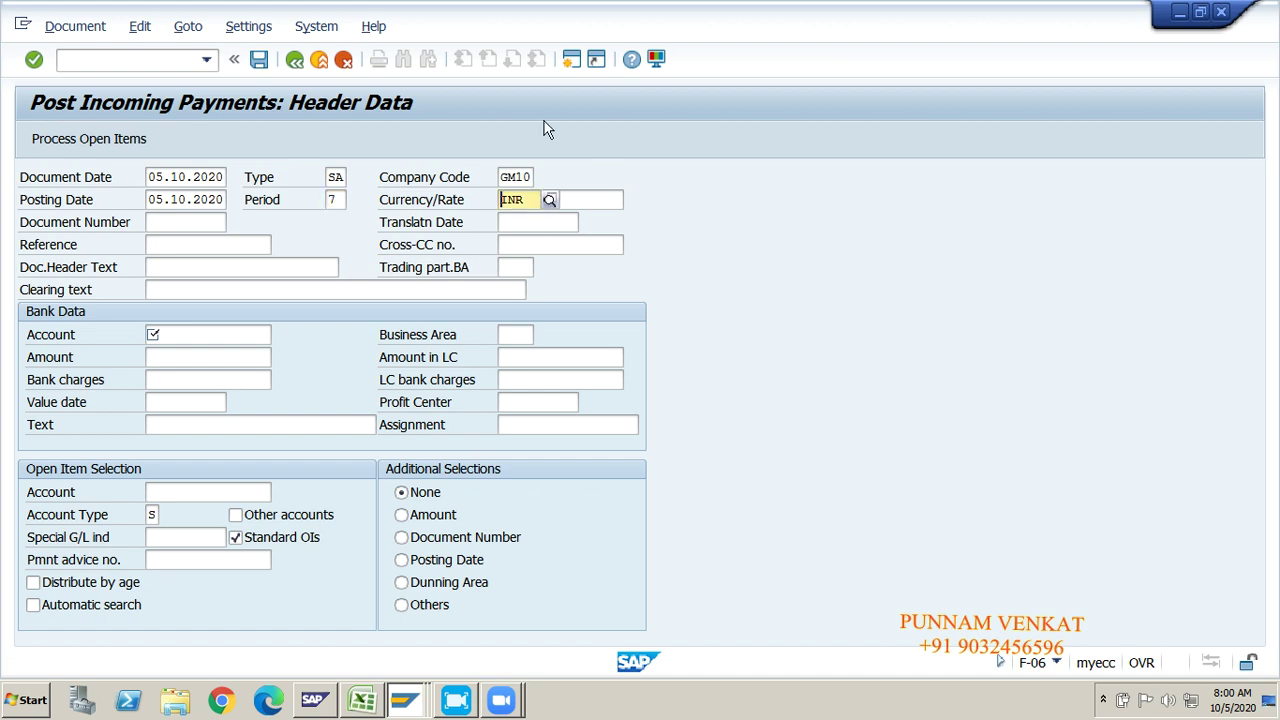
key("Tab")
key("Tab")
key("Tab")
key("Tab")
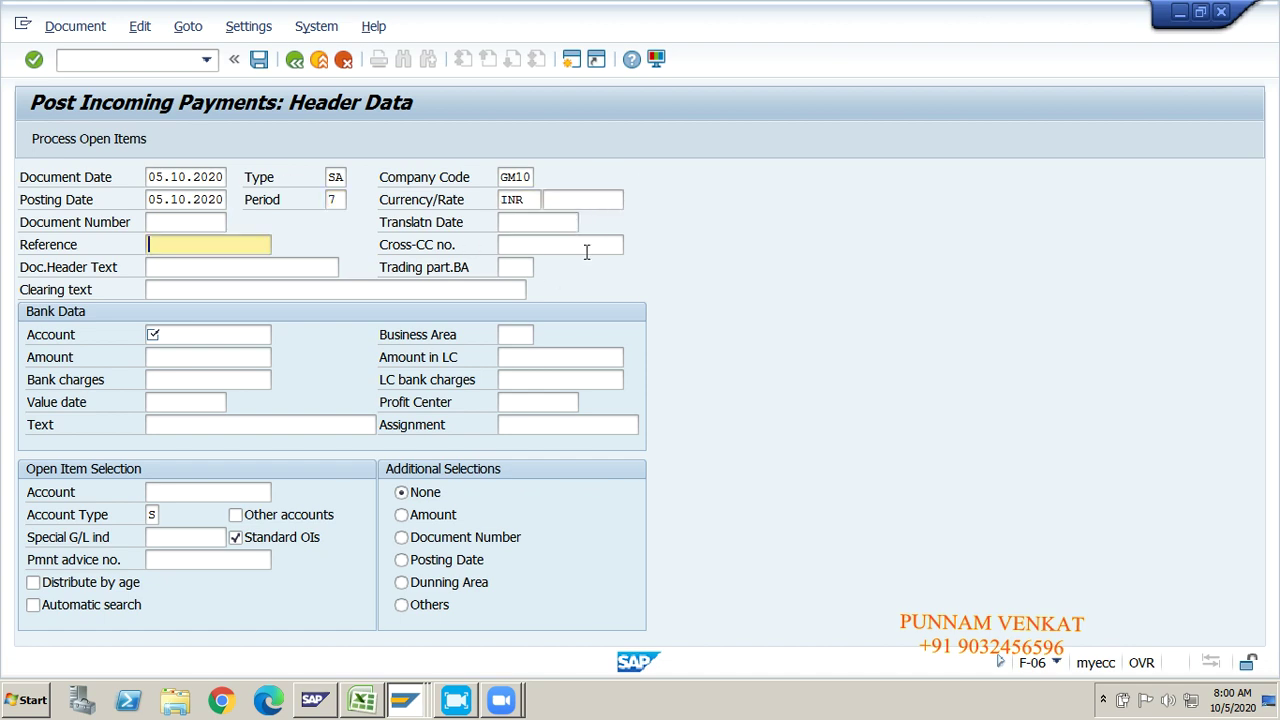
type("GL")
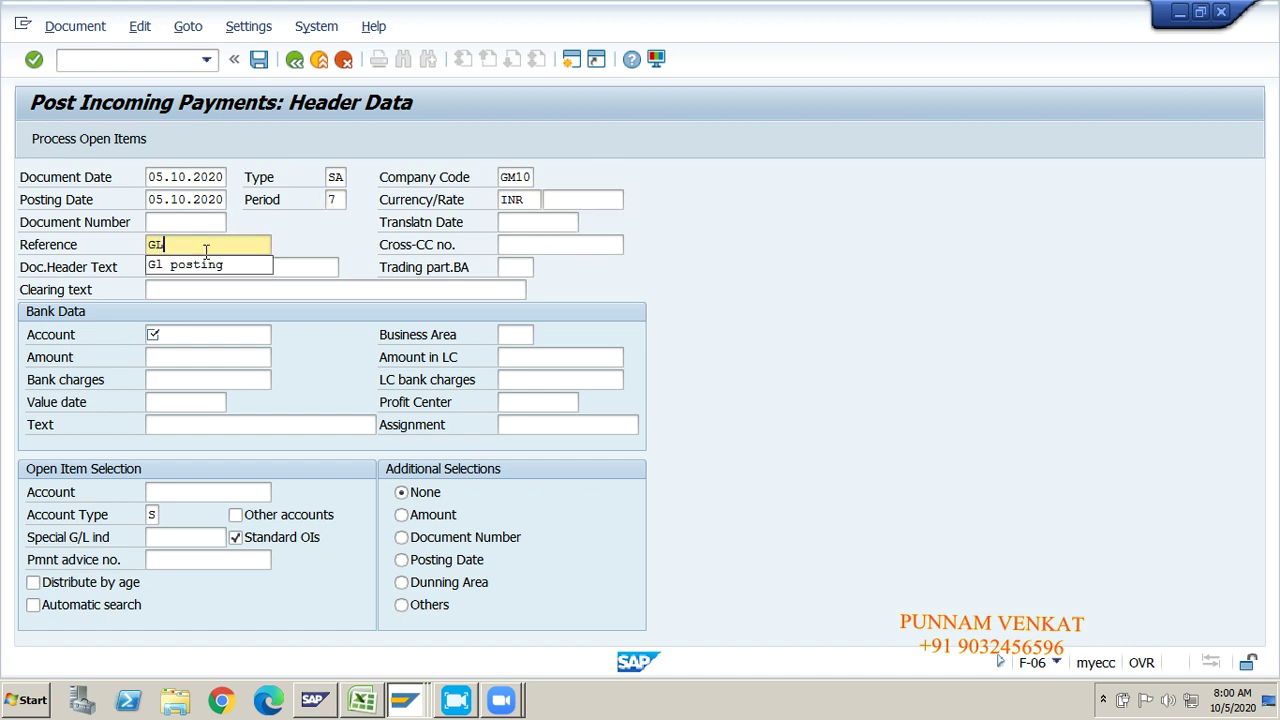
type(" PAYMENT")
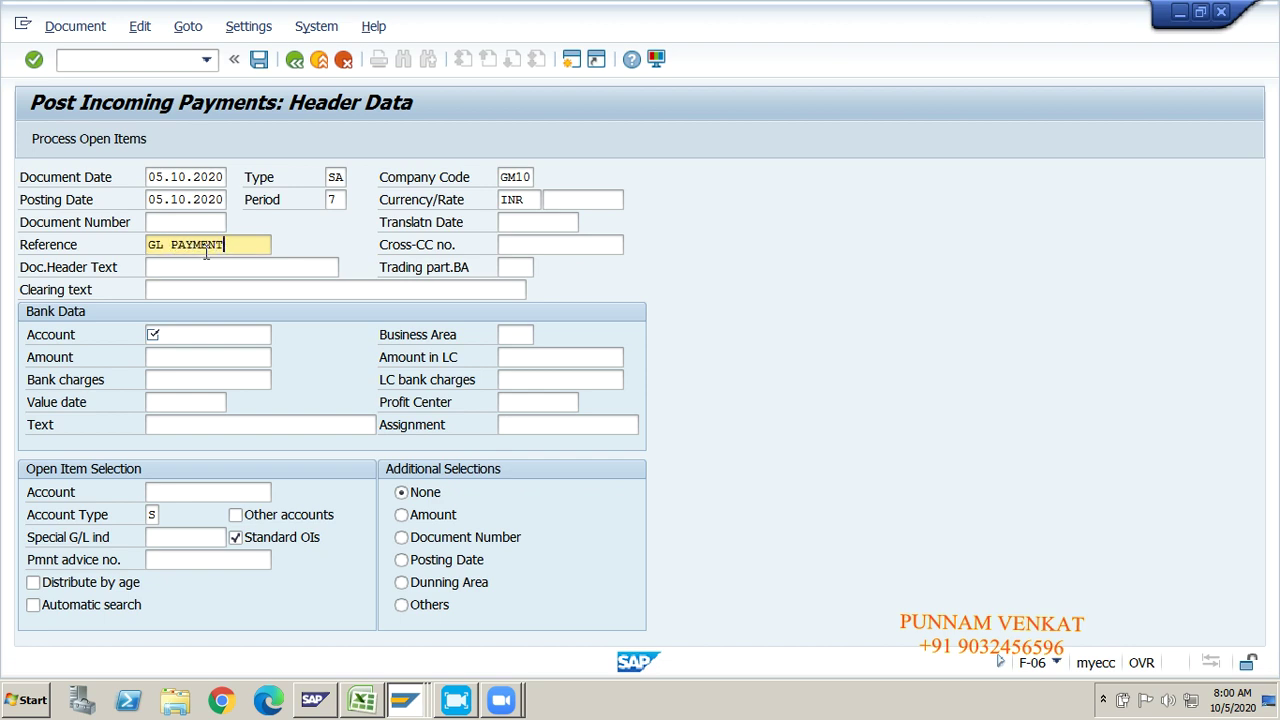
key("Tab")
key("Tab")
key("Tab")
key("Tab")
key("Tab")
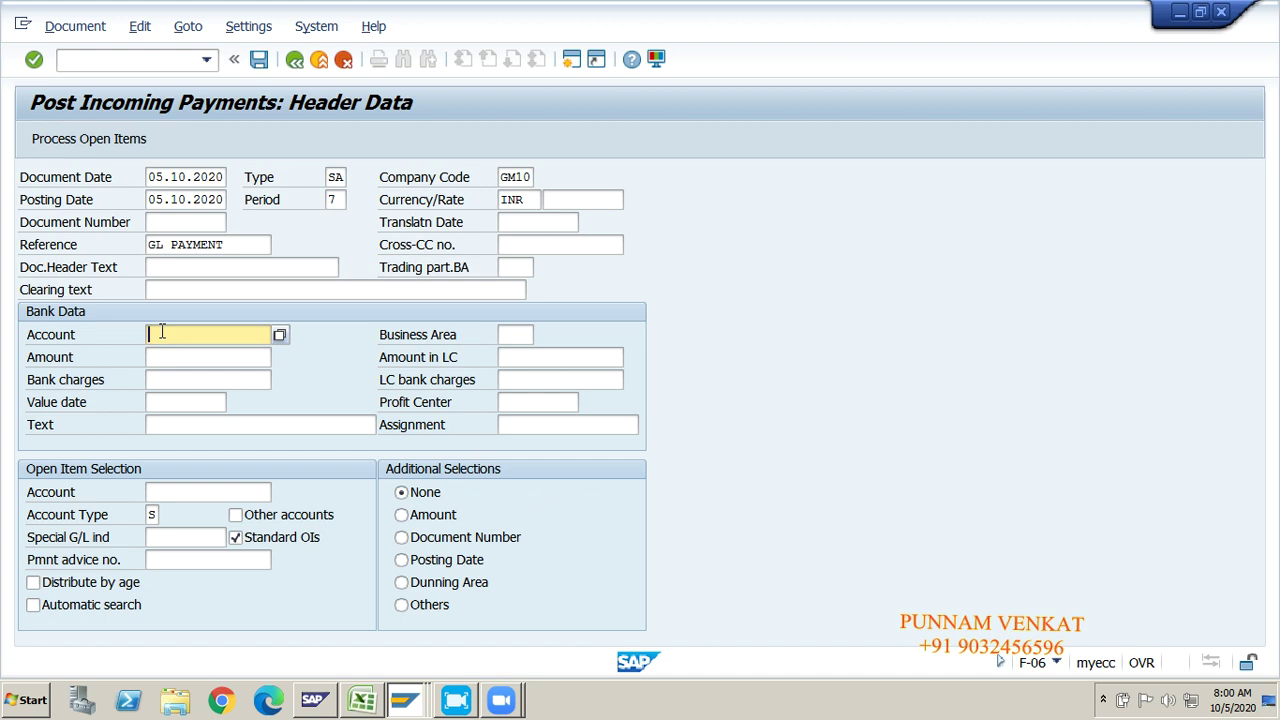
key("alt+Tab")
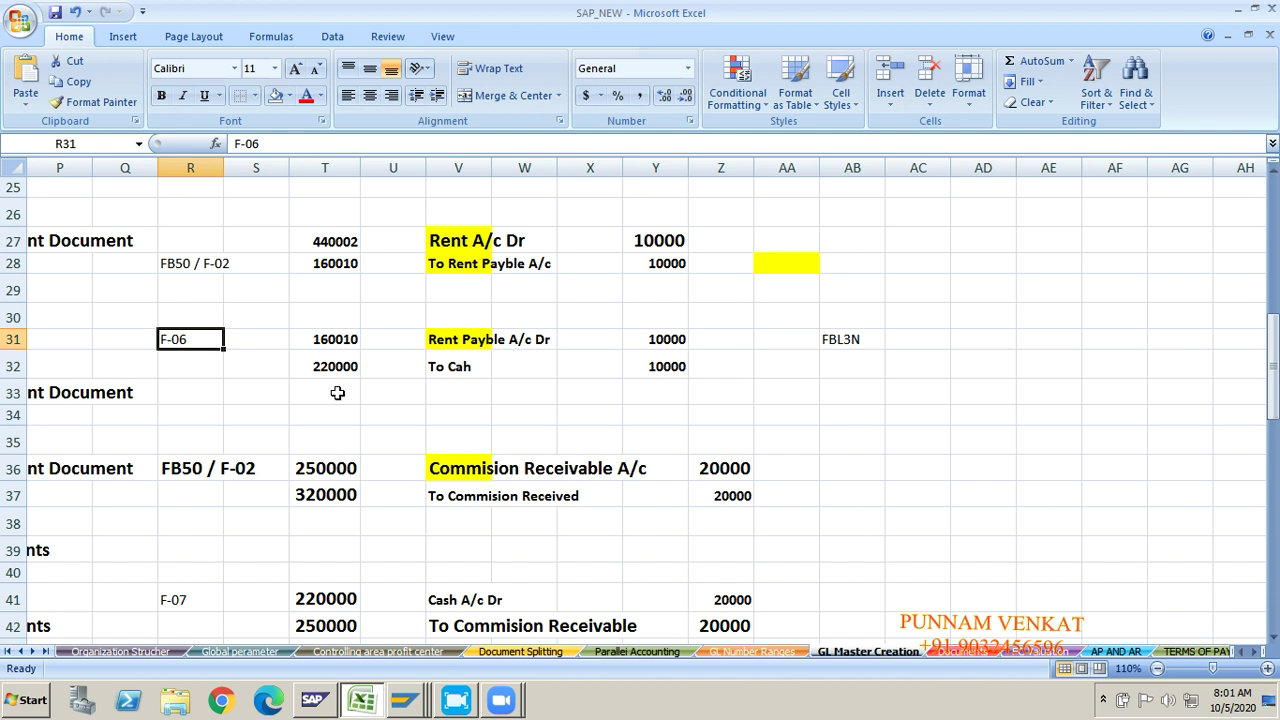
Step: Replace the FBL3N note in AB31 with OUT GOING PAYMENT
left_click(433, 340)
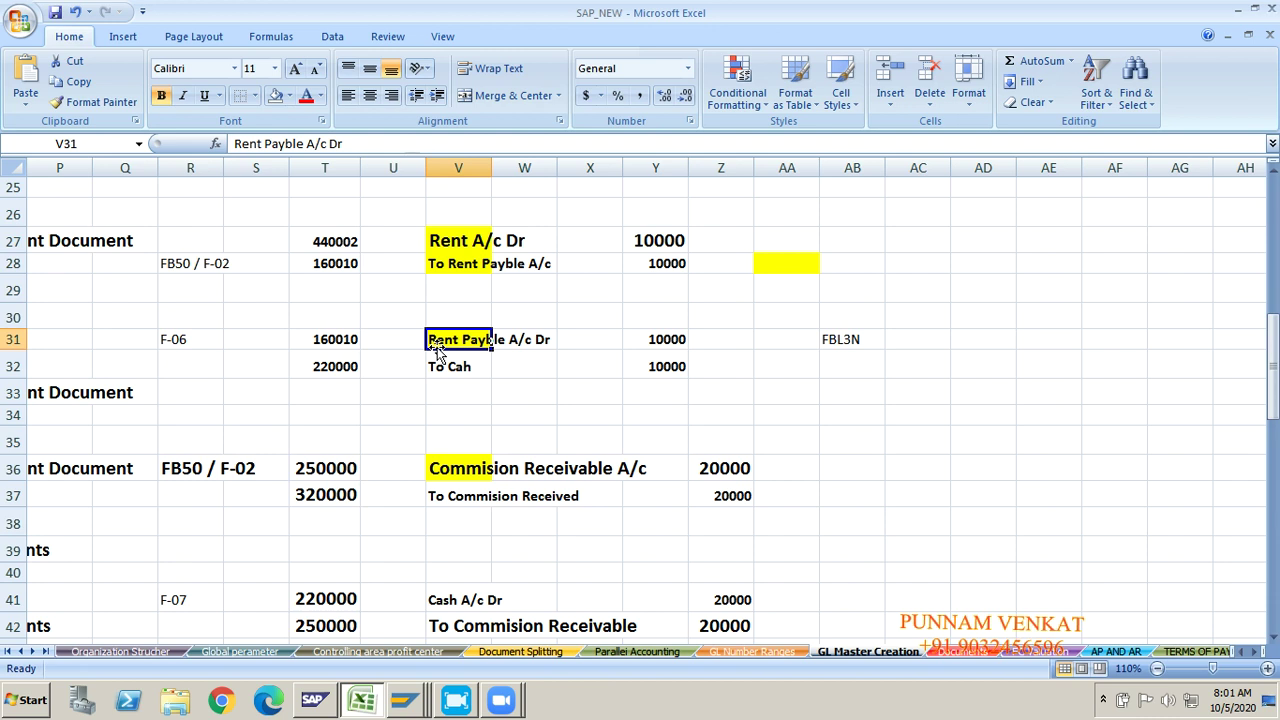
left_click(455, 250)
left_click(456, 266)
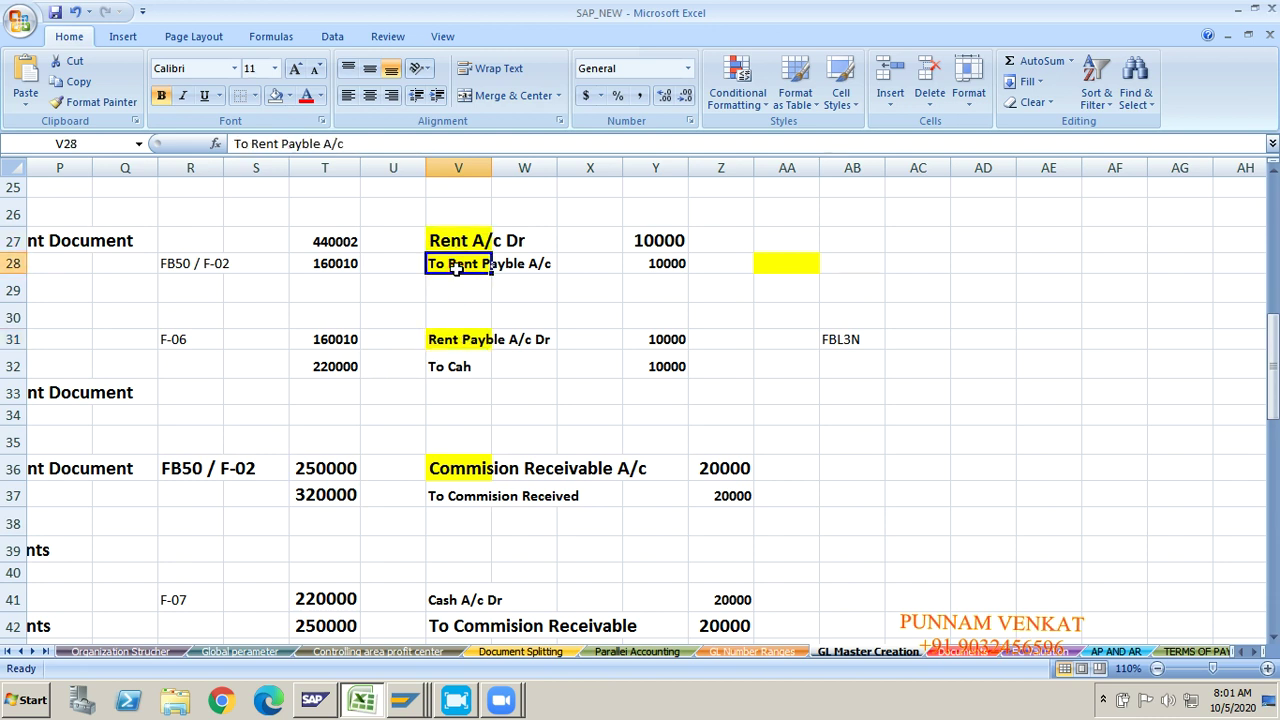
left_click(452, 339)
left_click(450, 367)
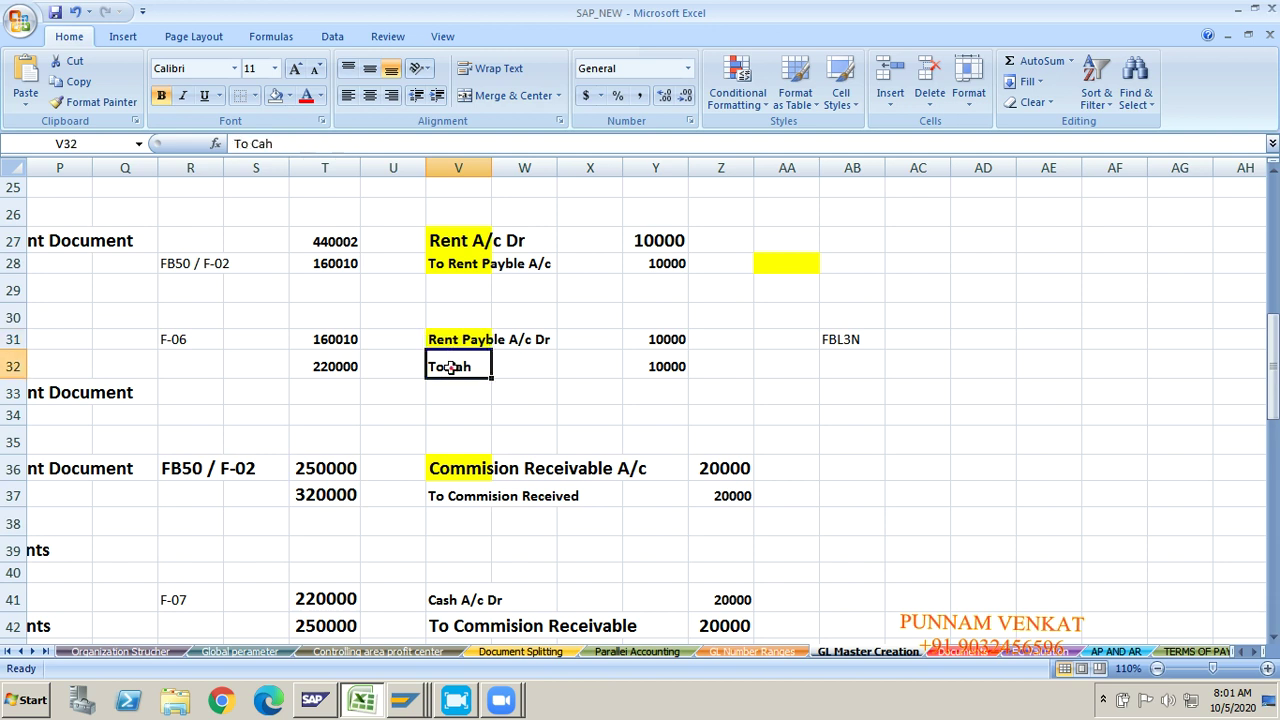
left_click(866, 339)
key("Delete")
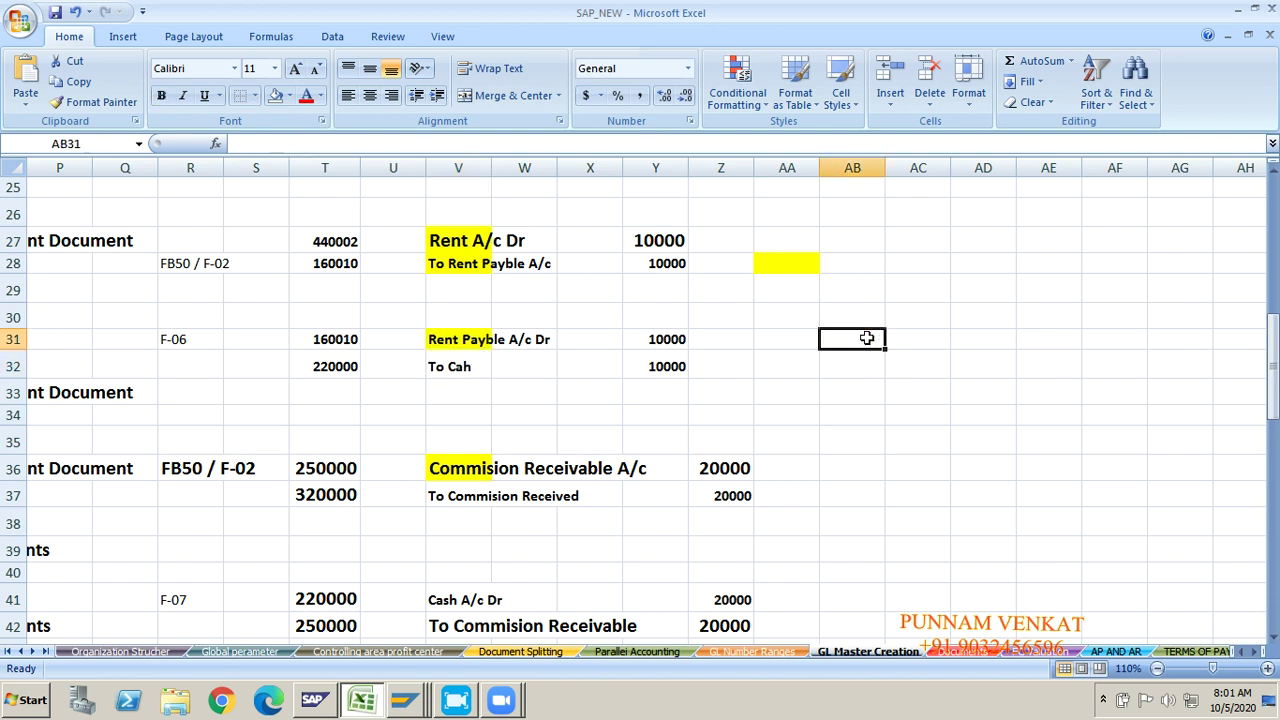
type("OUT GOIN")
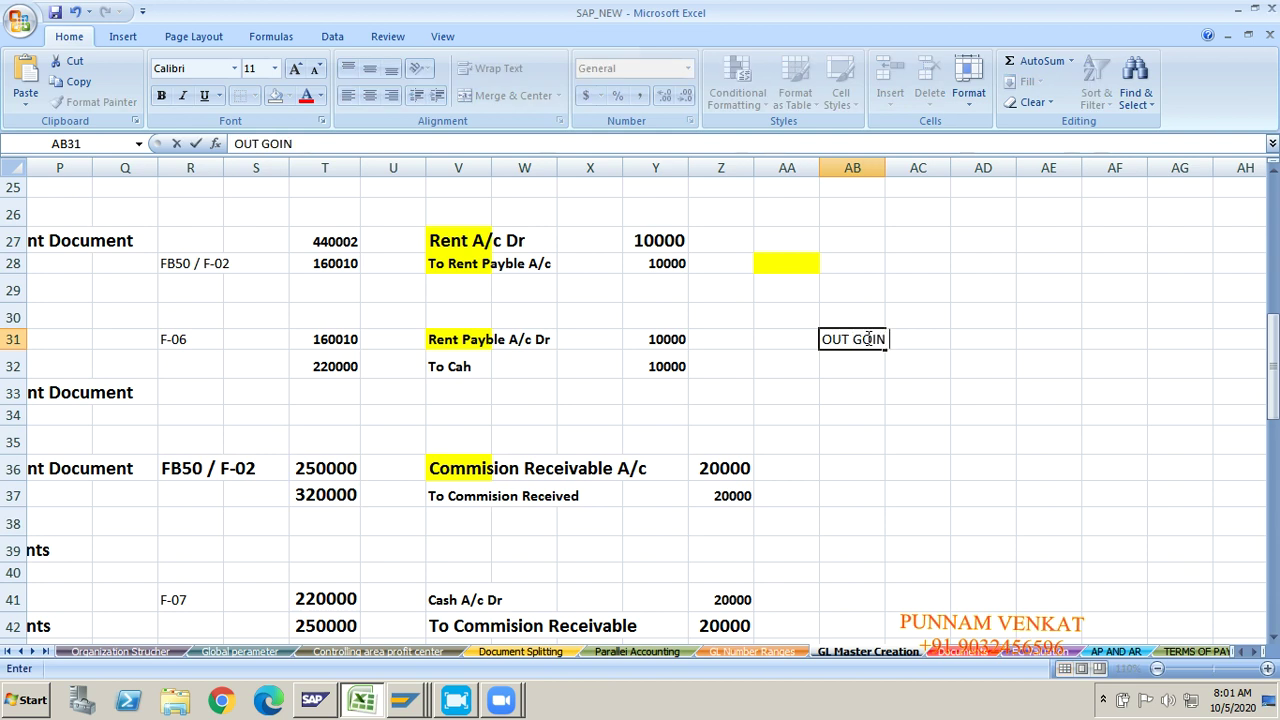
type("G PAYMEN T")
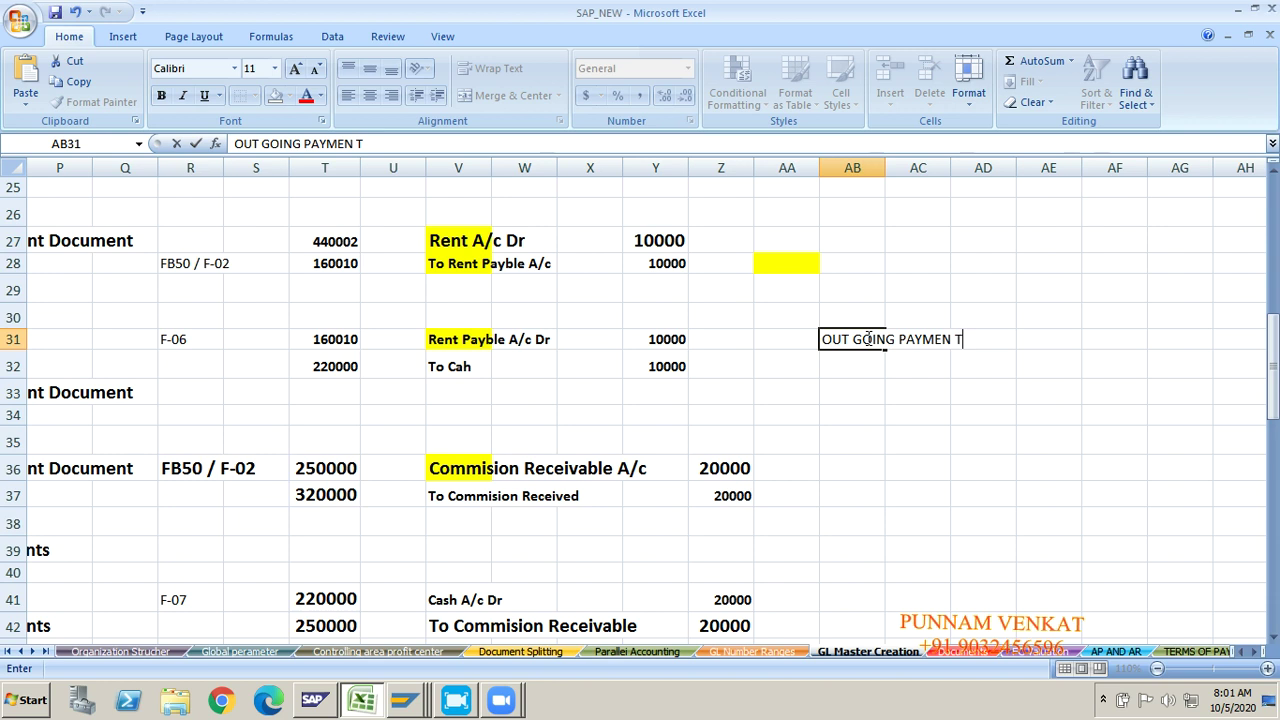
key("BackSpace")
key("BackSpace")
type("T")
key("Return")
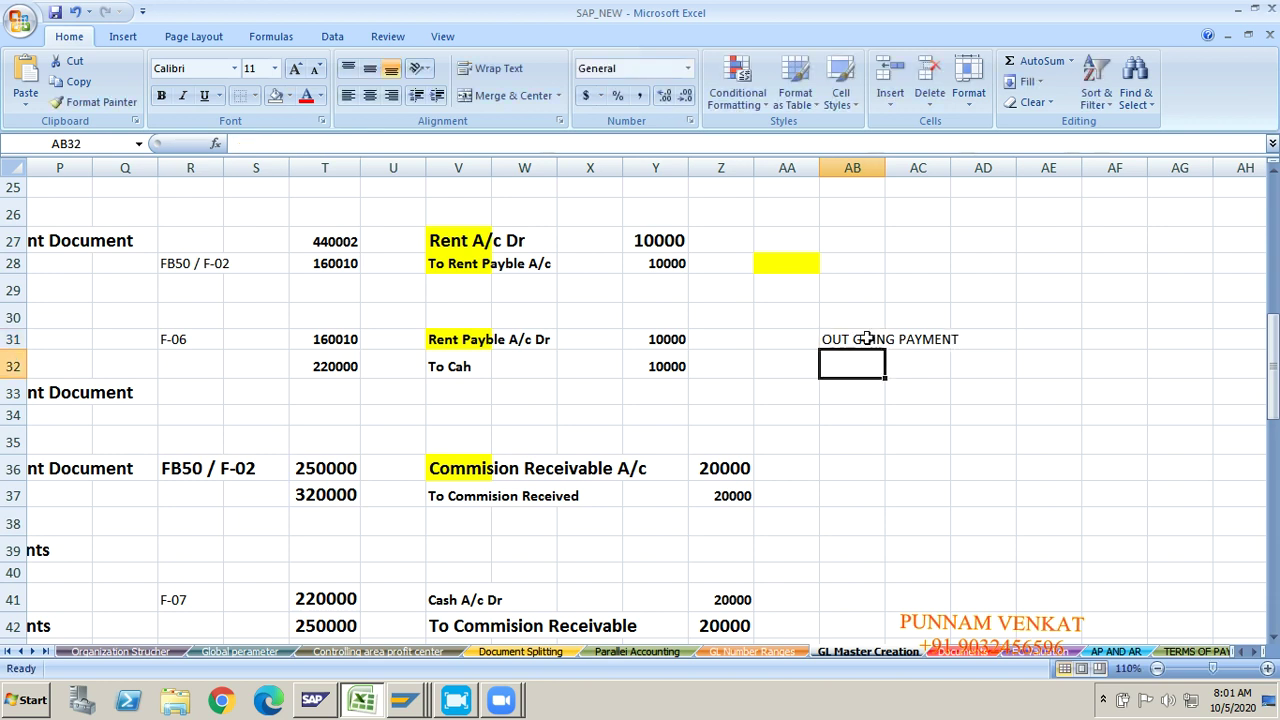
Step: Enter 'Incoming payment' in cell AB41 beside the F-07 cash entry
key("Down")
key("Down")
key("Down")
key("Down")
key("Down")
key("Down")
key("Down")
key("Down")
key("Down")
key("Down")
key("Down")
key("Down")
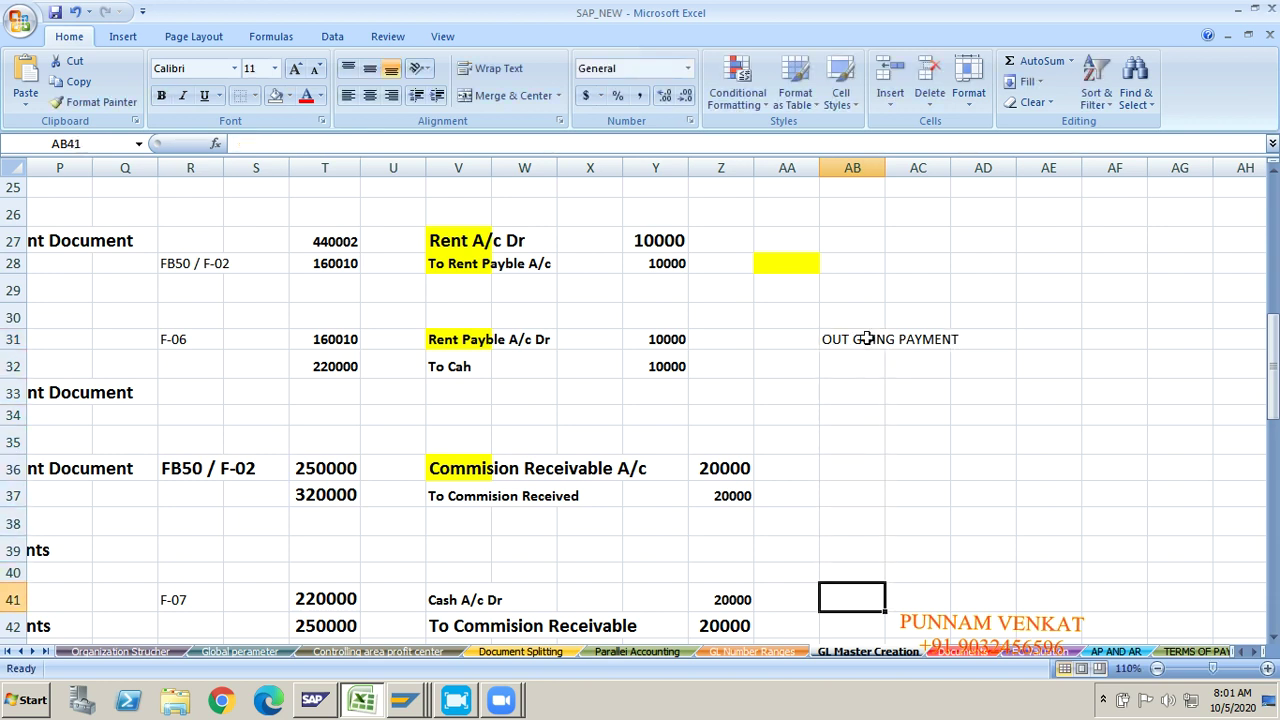
key("Up")
key("Up")
key("Up")
type("iNCO")
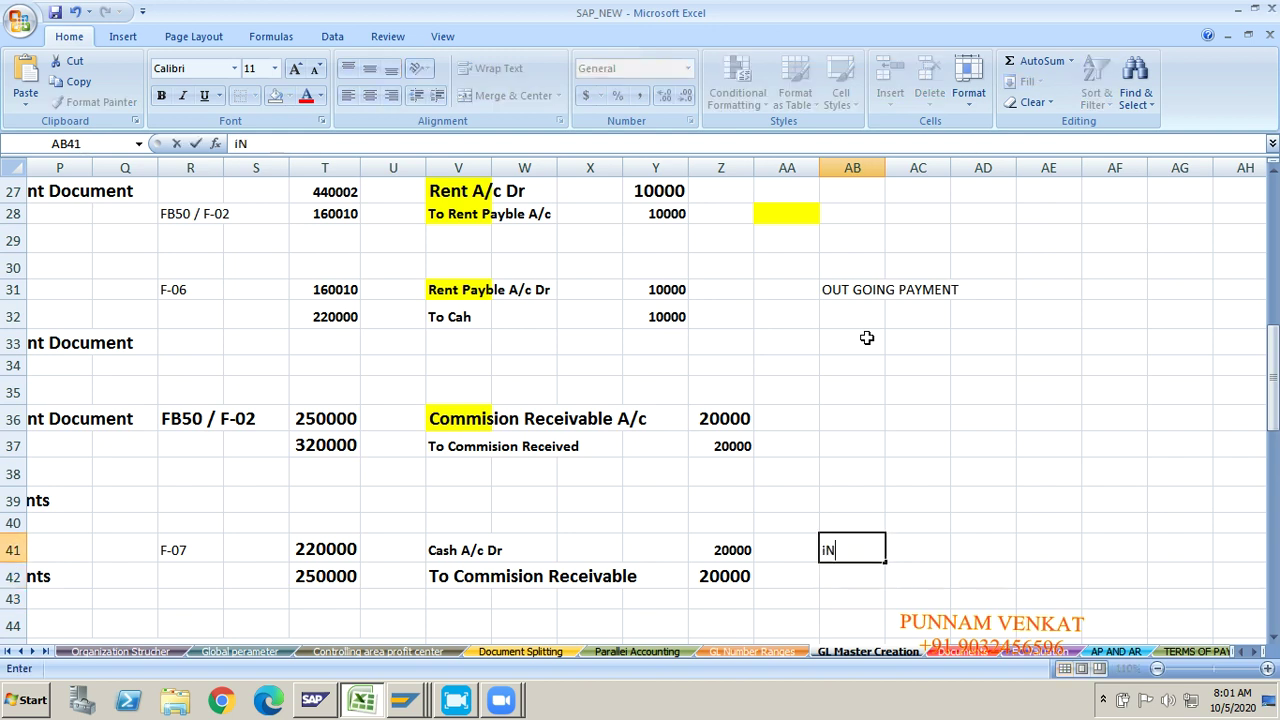
key("BackSpace")
key("BackSpace")
key("BackSpace")
key("BackSpace")
type("Inoc")
key("BackSpace")
key("BackSpace")
type("coming ")
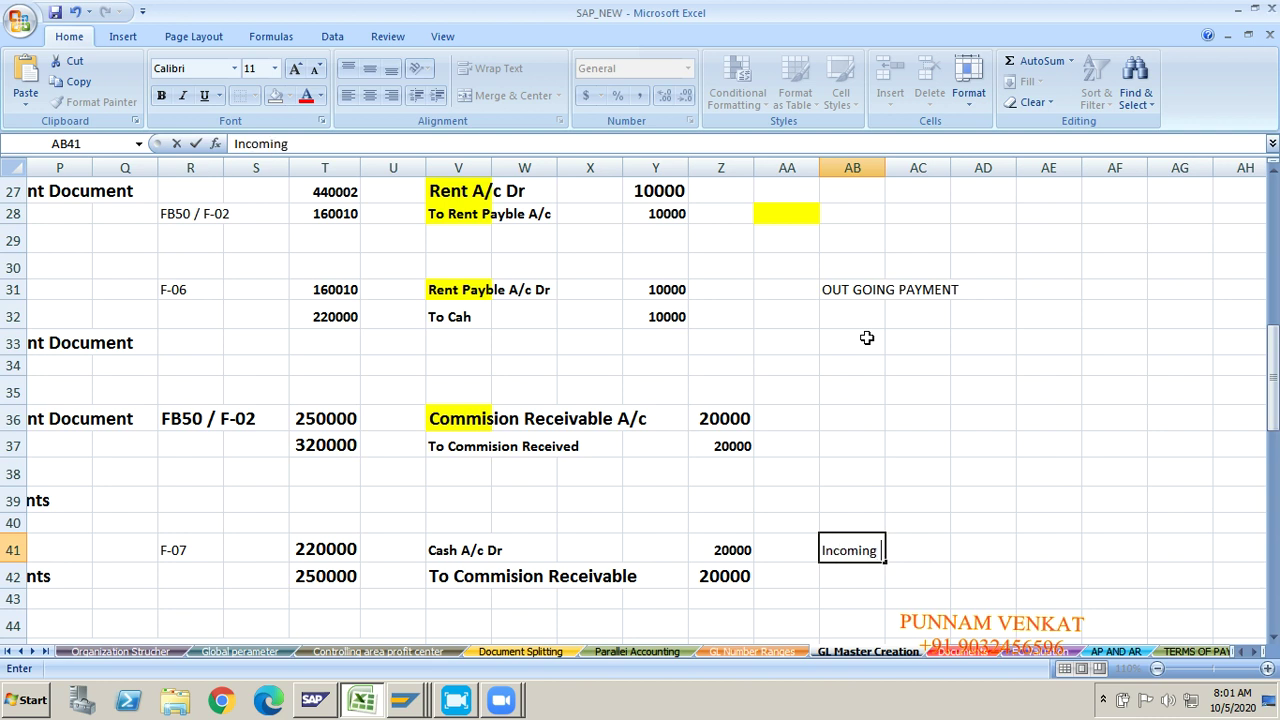
type("payment")
key("Return")
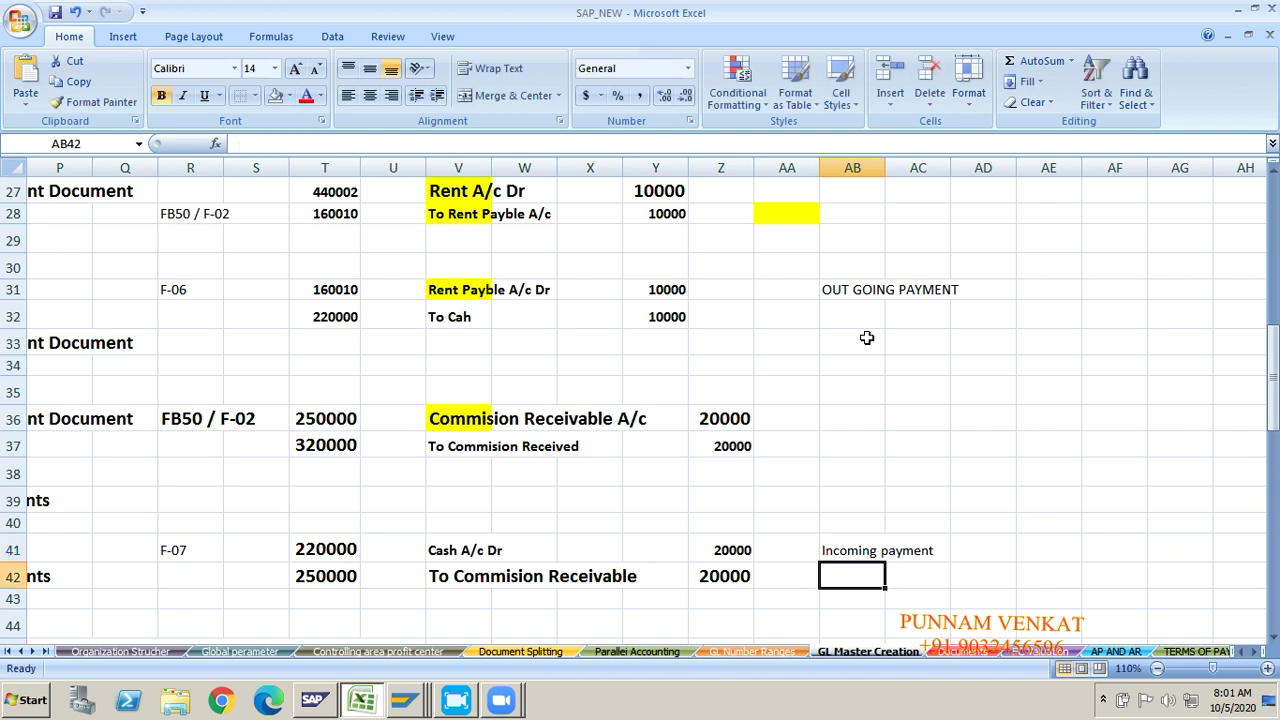
left_click(468, 320)
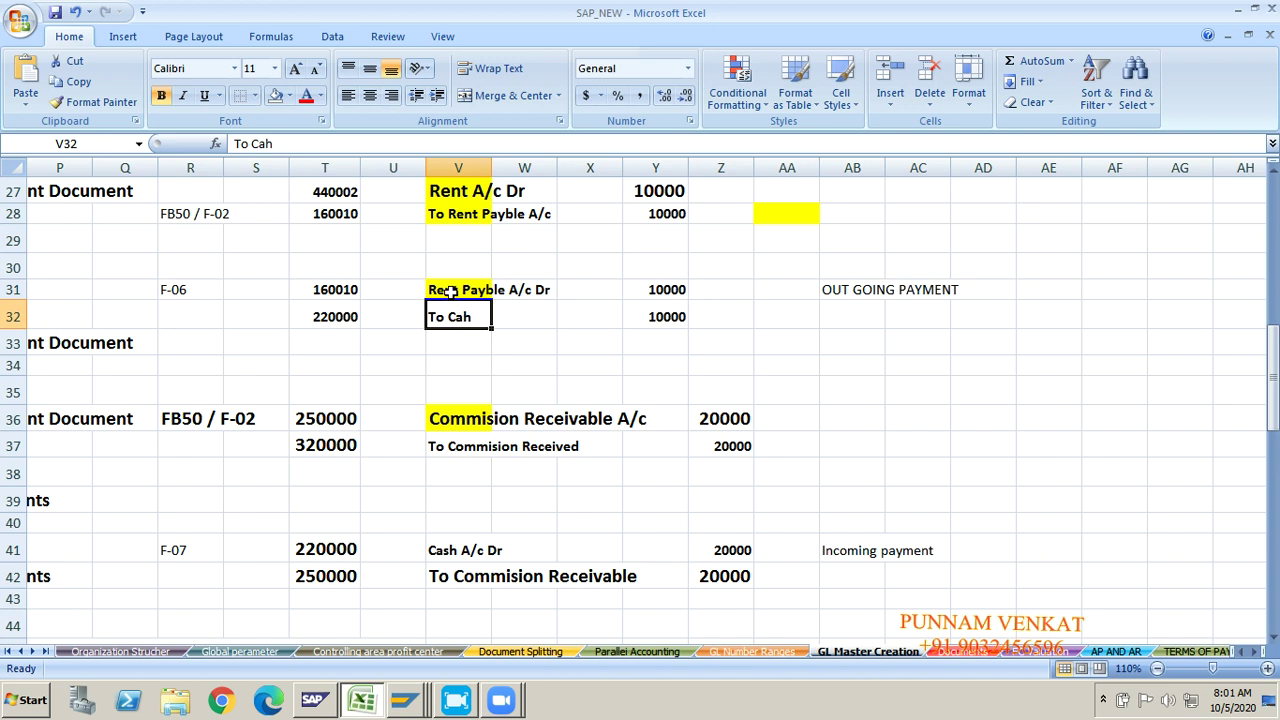
left_click(450, 290)
left_click(449, 317)
left_click(195, 290)
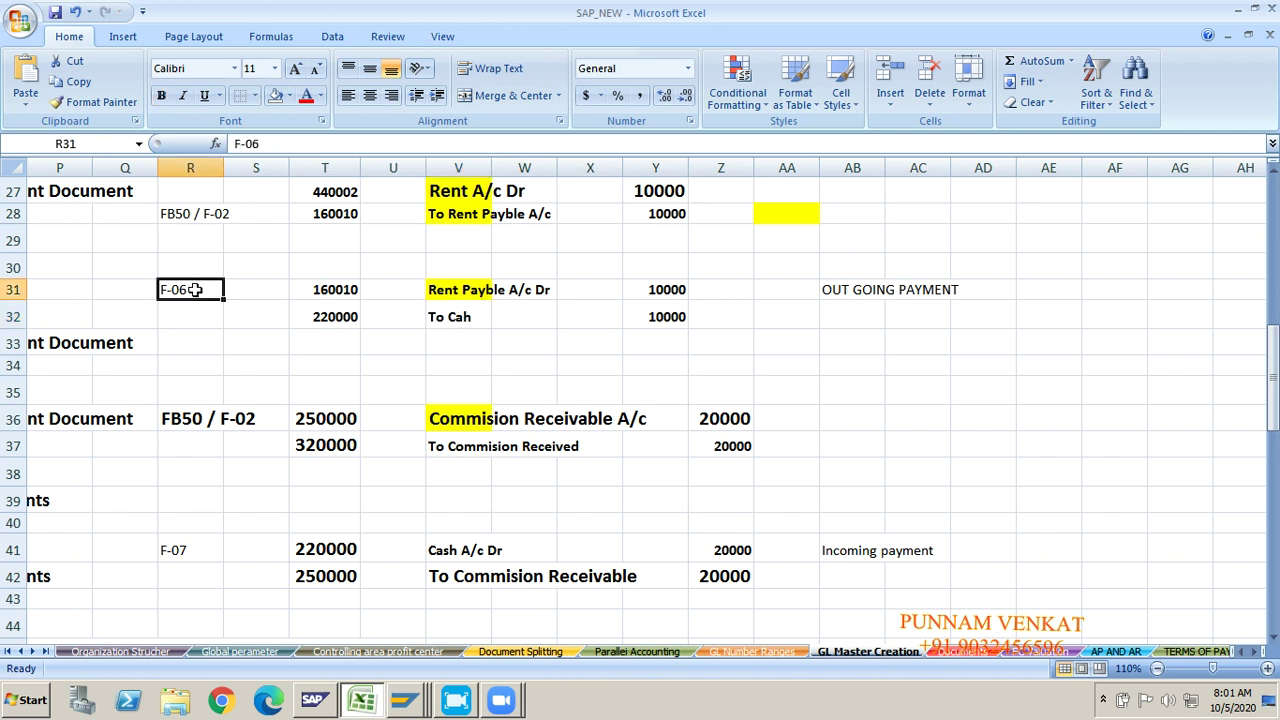
type("F-07")
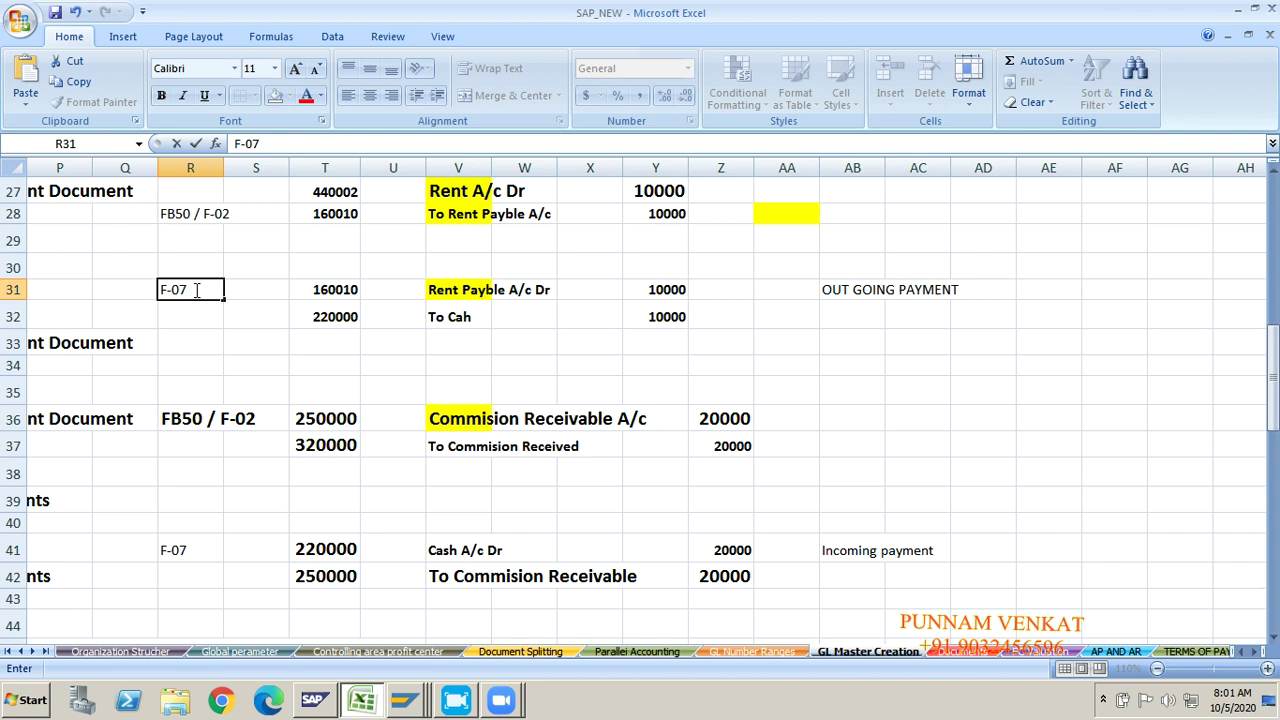
key("Return")
key("Down")
key("Down")
key("Down")
key("Down")
key("Down")
key("Down")
key("Down")
key("Down")
key("Down")
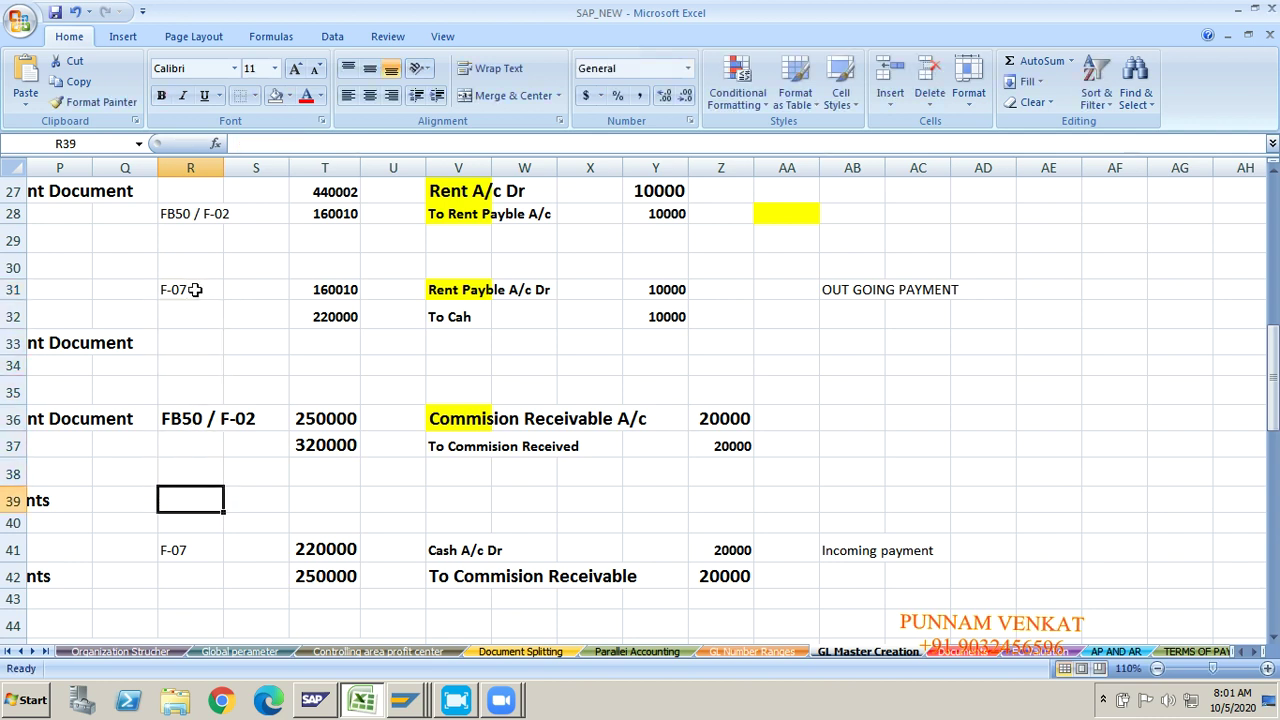
type("F-06")
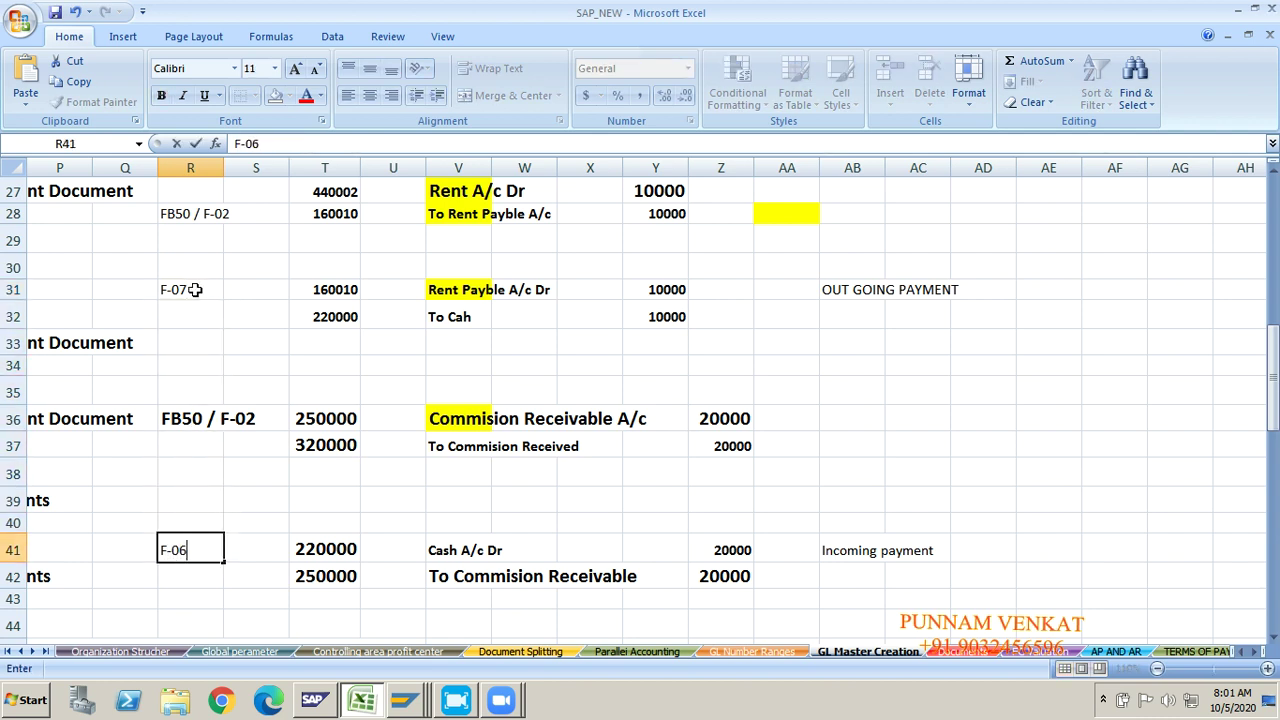
key("Return")
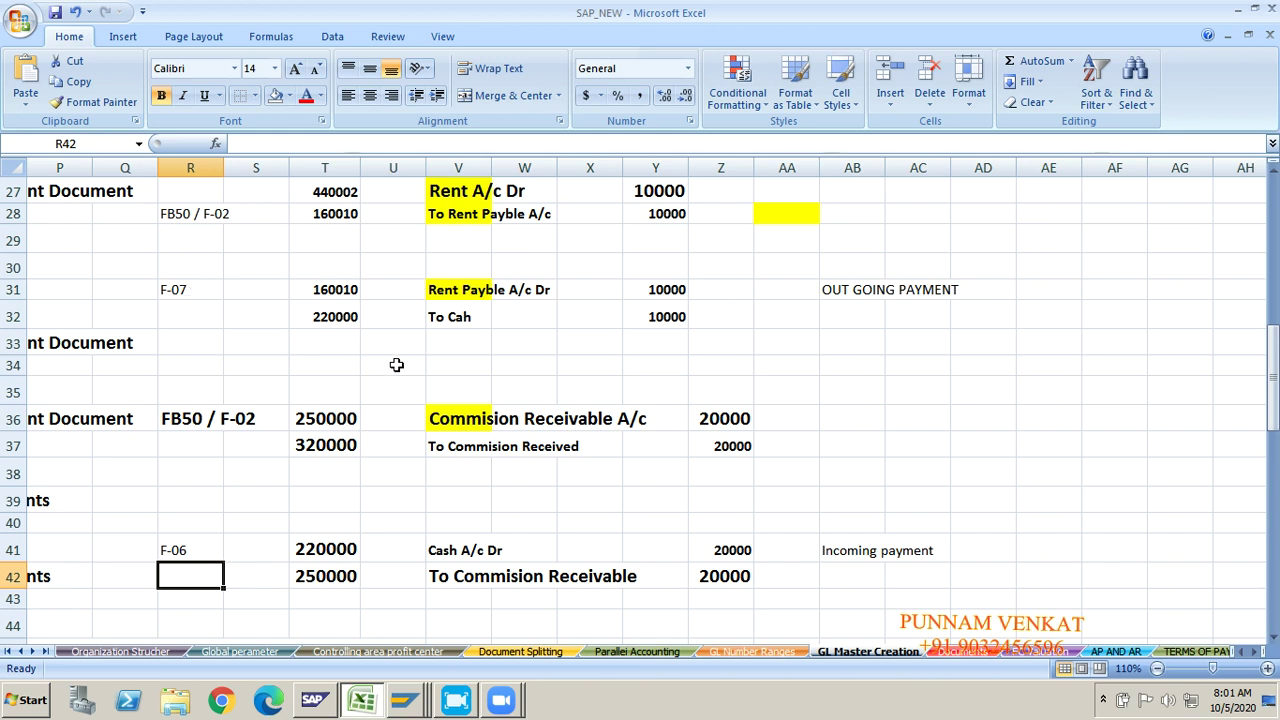
left_click(395, 348)
key("Up")
key("Up")
key("Up")
key("Up")
key("Up")
key("Up")
key("Up")
key("Up")
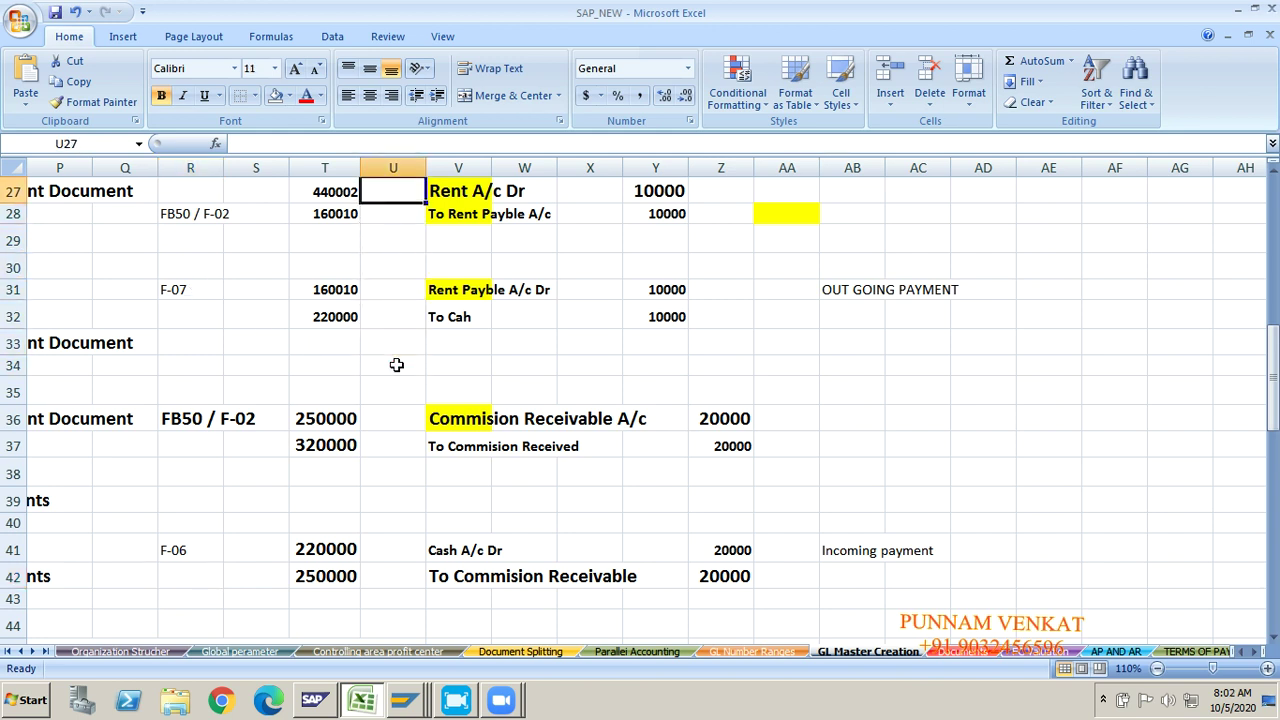
left_click(455, 245)
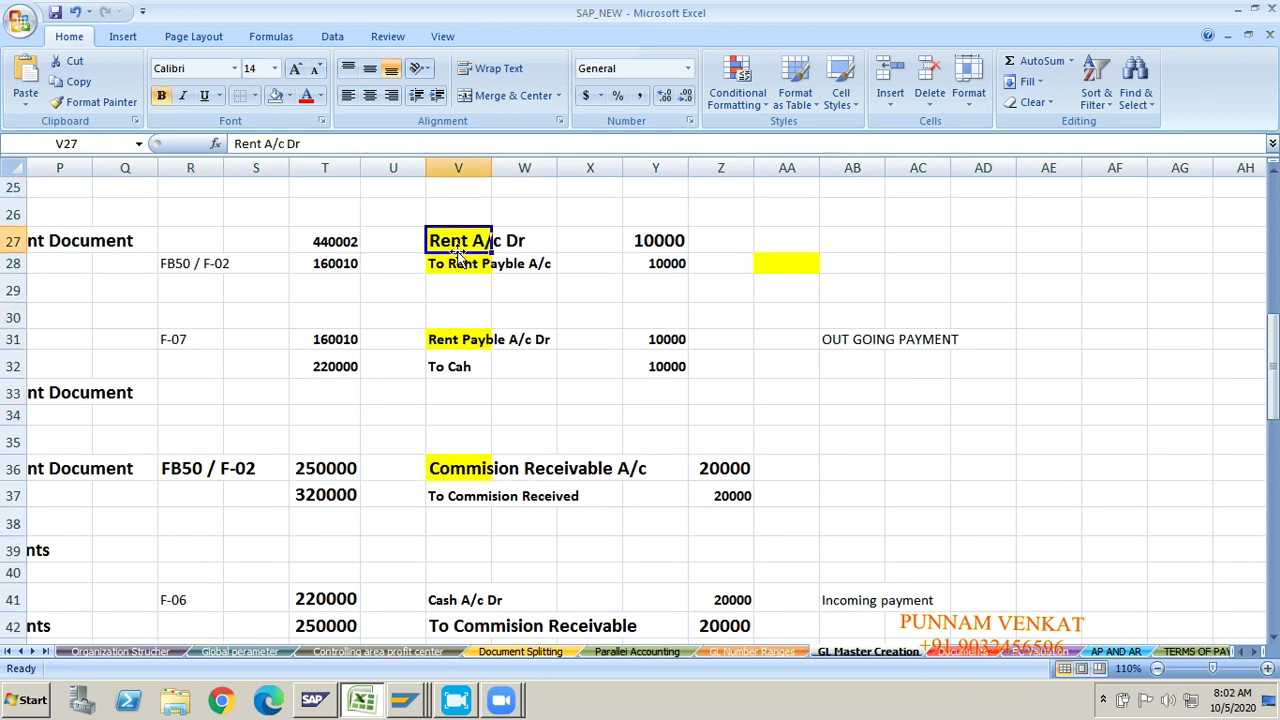
left_click(455, 266)
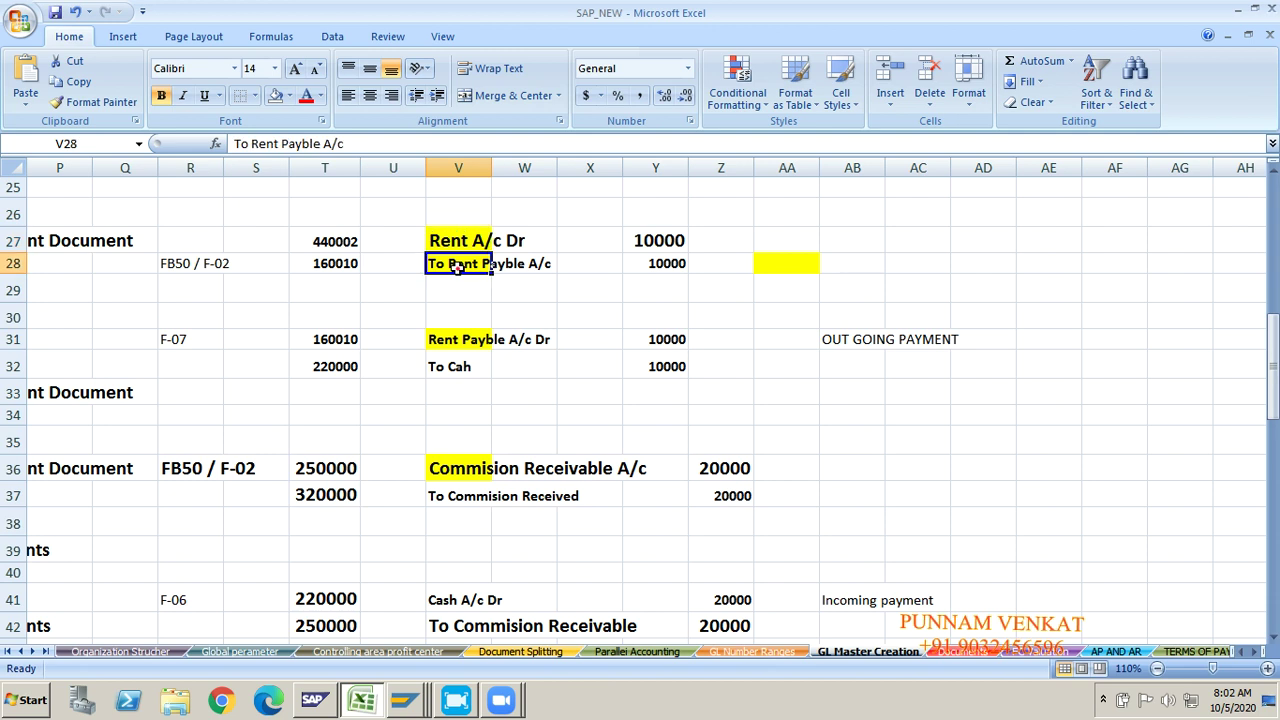
left_click(442, 339)
left_click(443, 367)
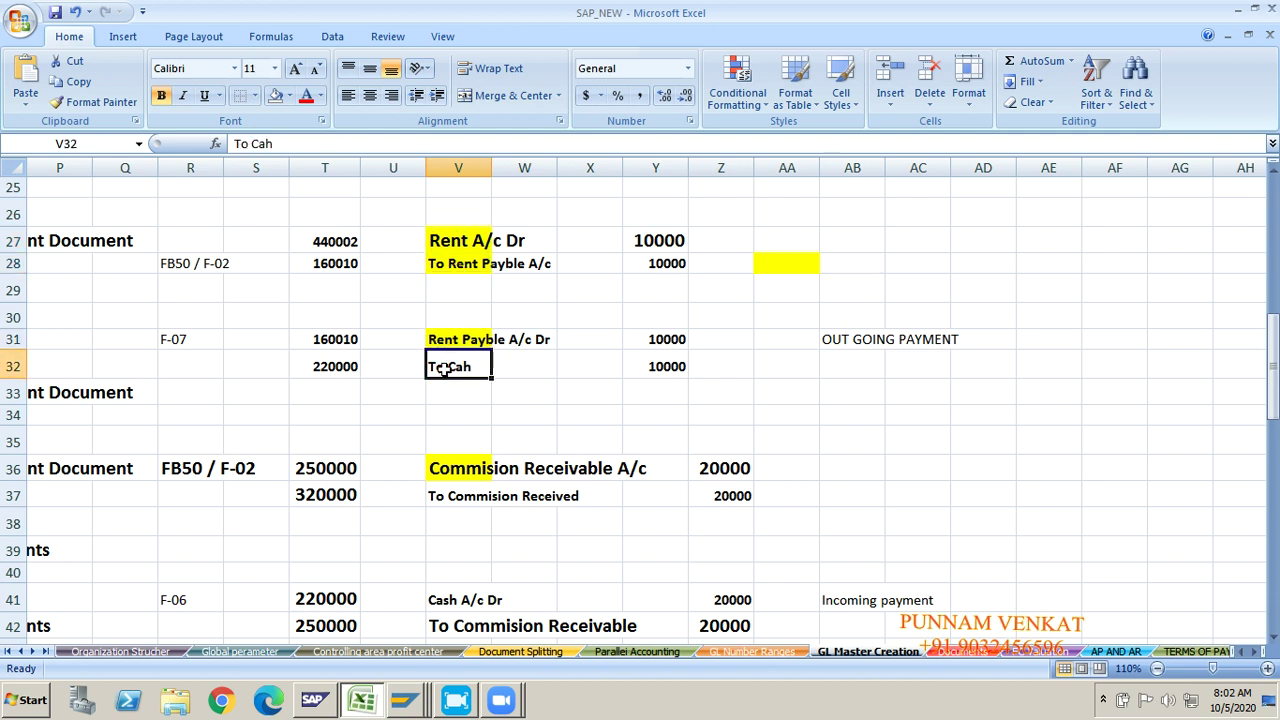
left_click(852, 341)
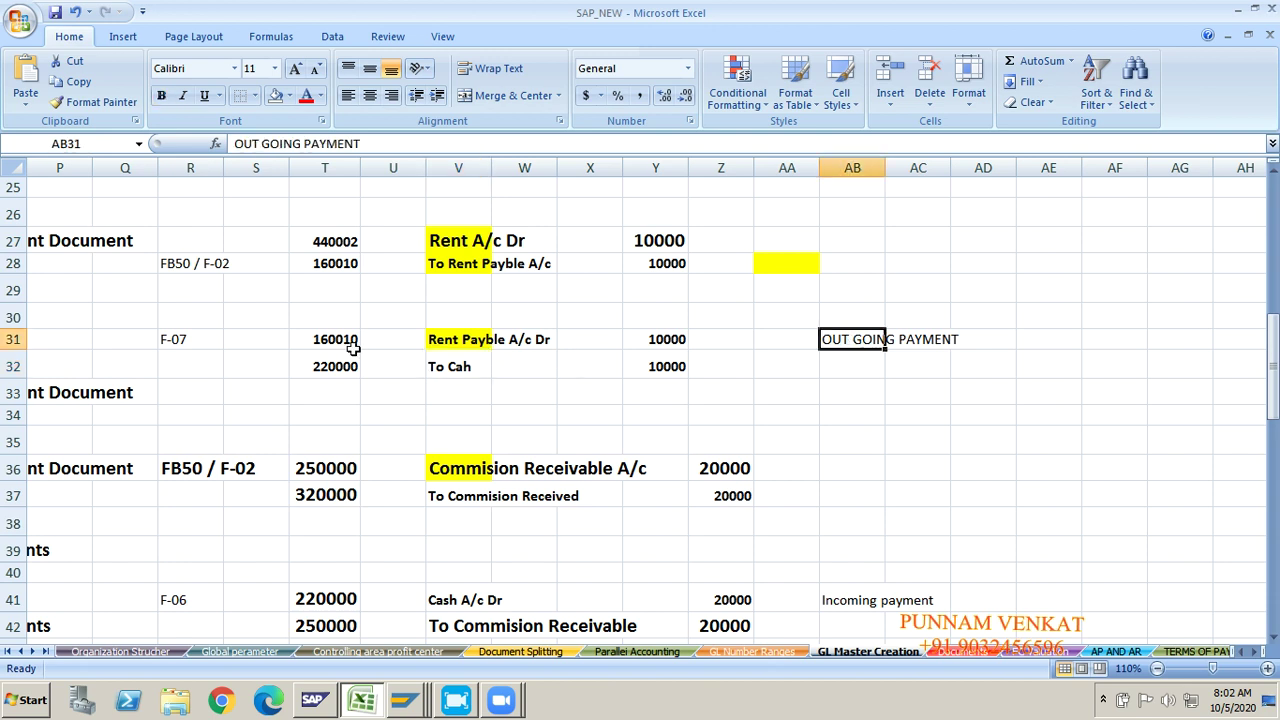
left_click(190, 340)
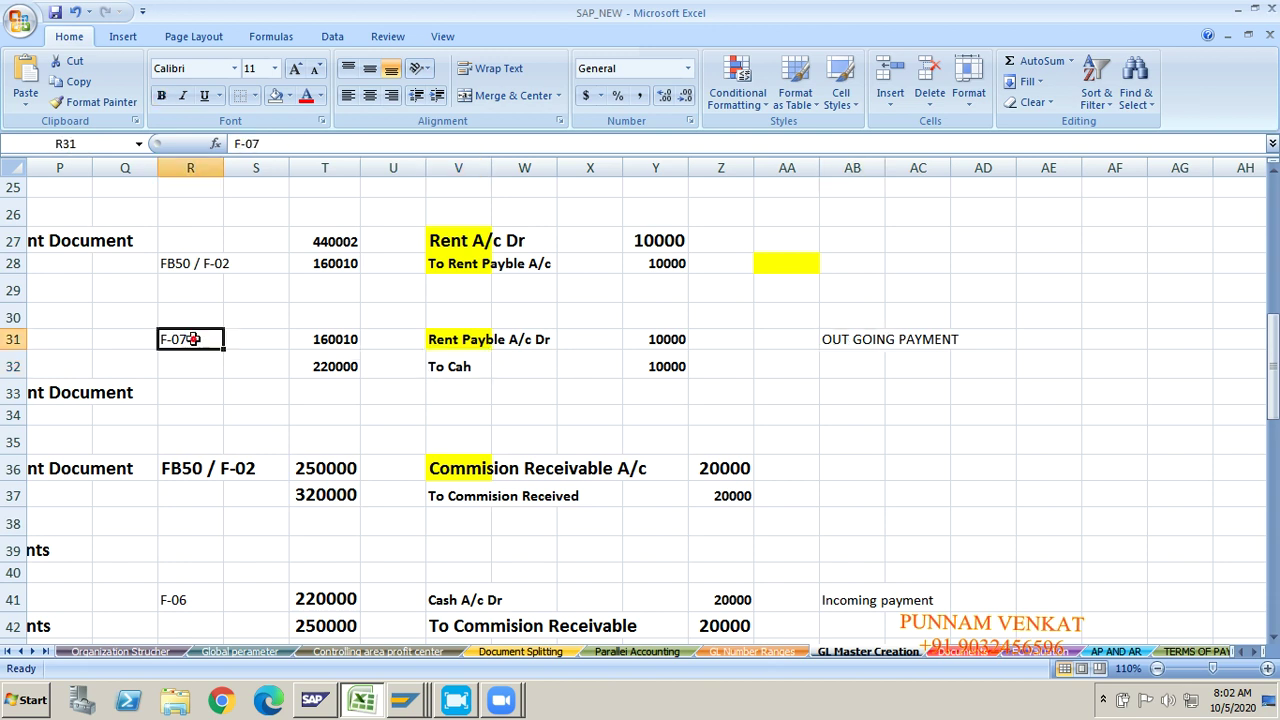
Step: Fill the F-07 transaction code cell with yellow
left_click(289, 95)
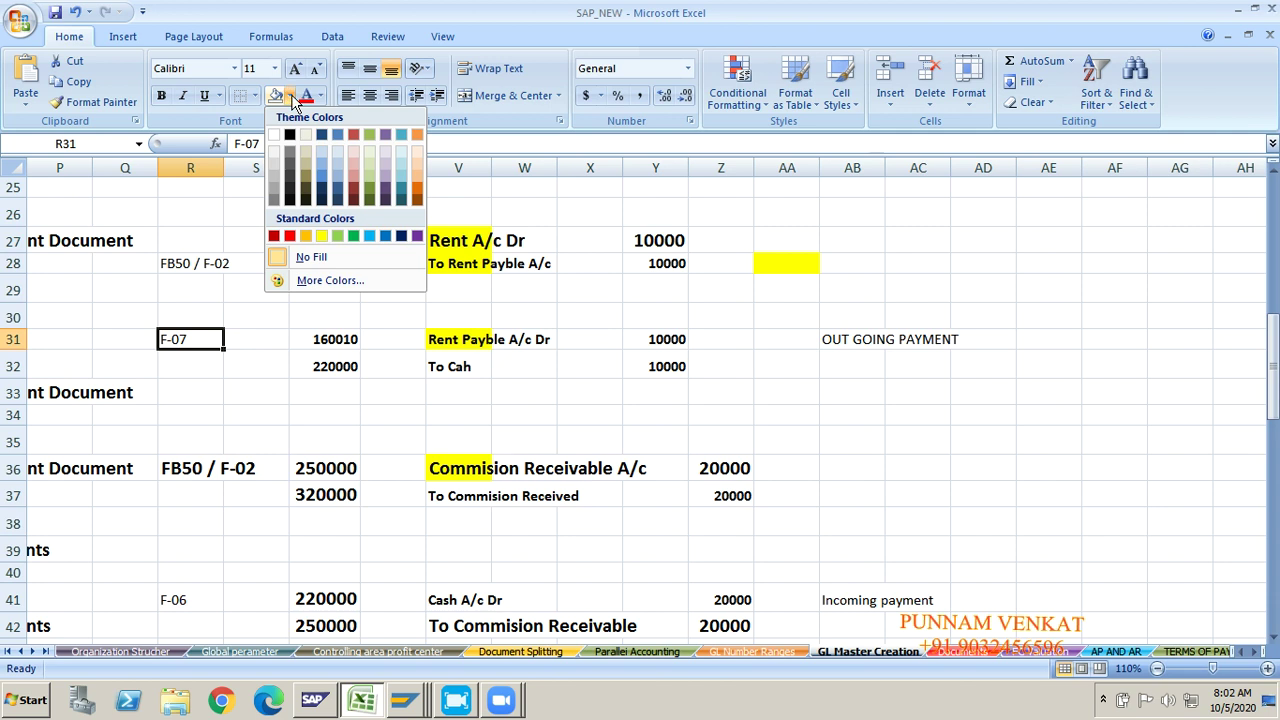
left_click(323, 235)
left_click(209, 462)
left_click(210, 432)
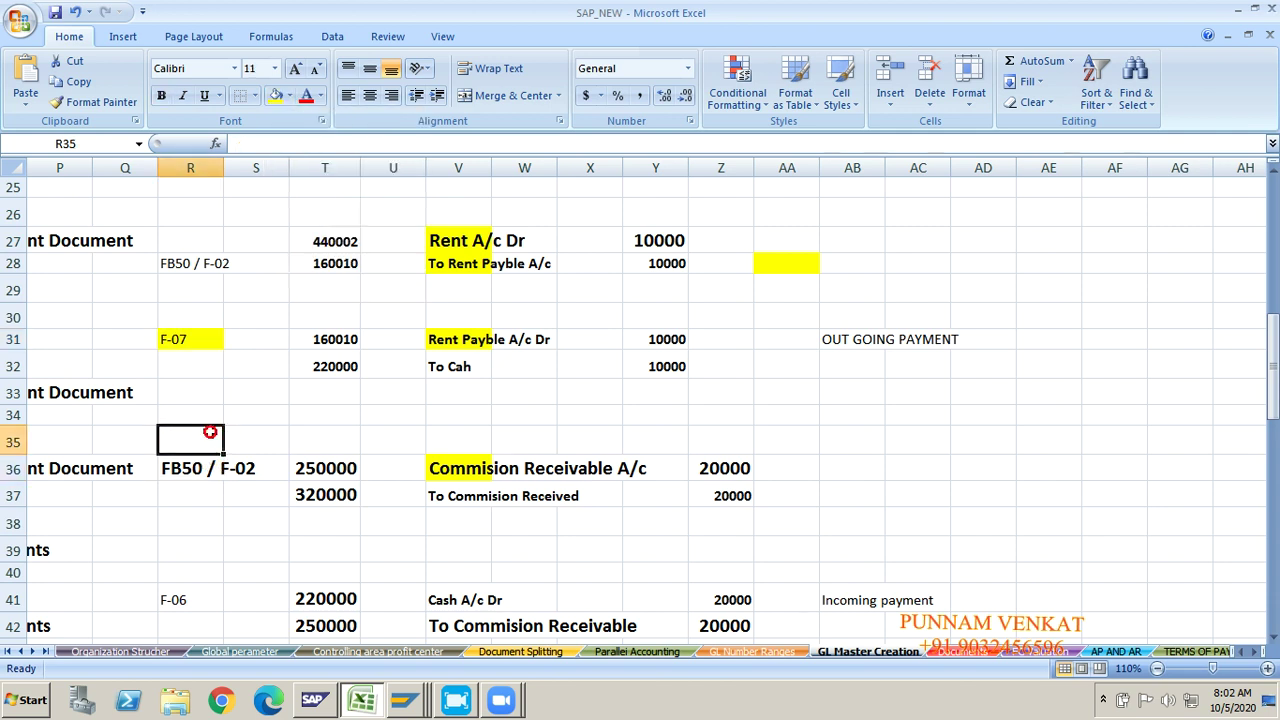
key("Down")
key("Down")
key("Down")
key("Down")
key("Down")
key("Down")
key("Down")
key("Down")
key("Down")
key("Down")
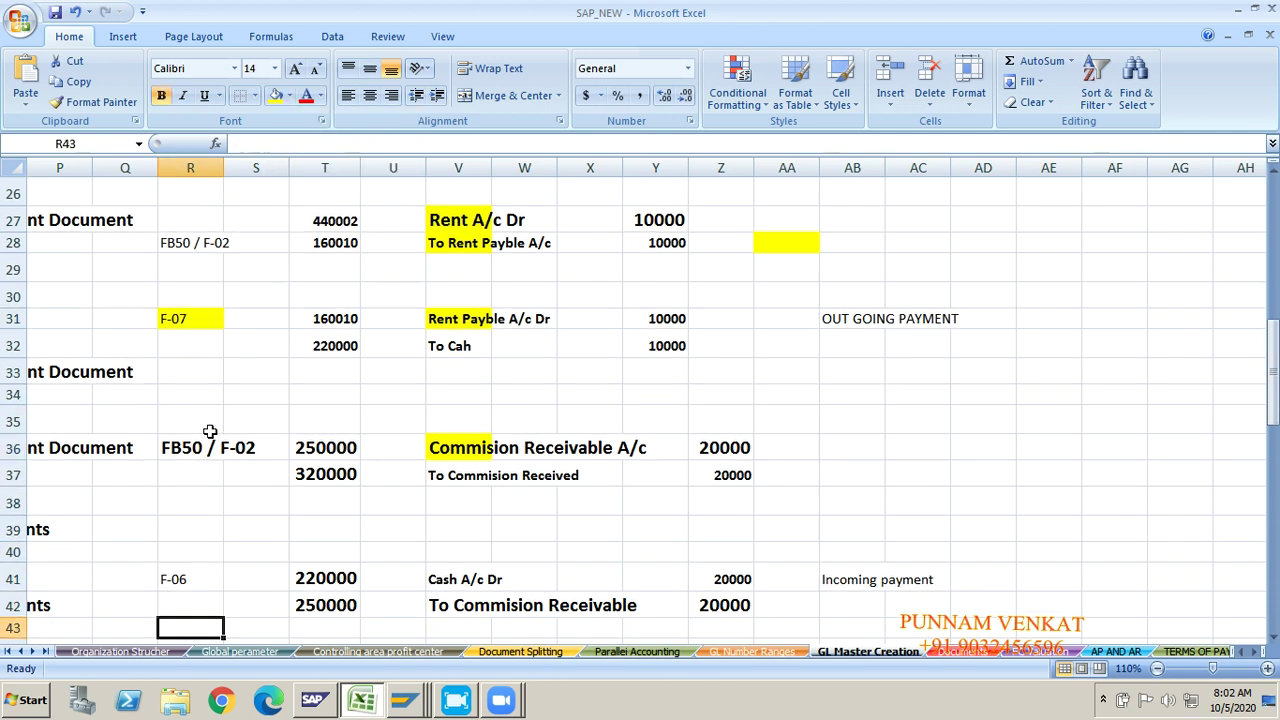
Step: Highlight the F-06 transaction code cell in yellow as well
left_click(446, 402)
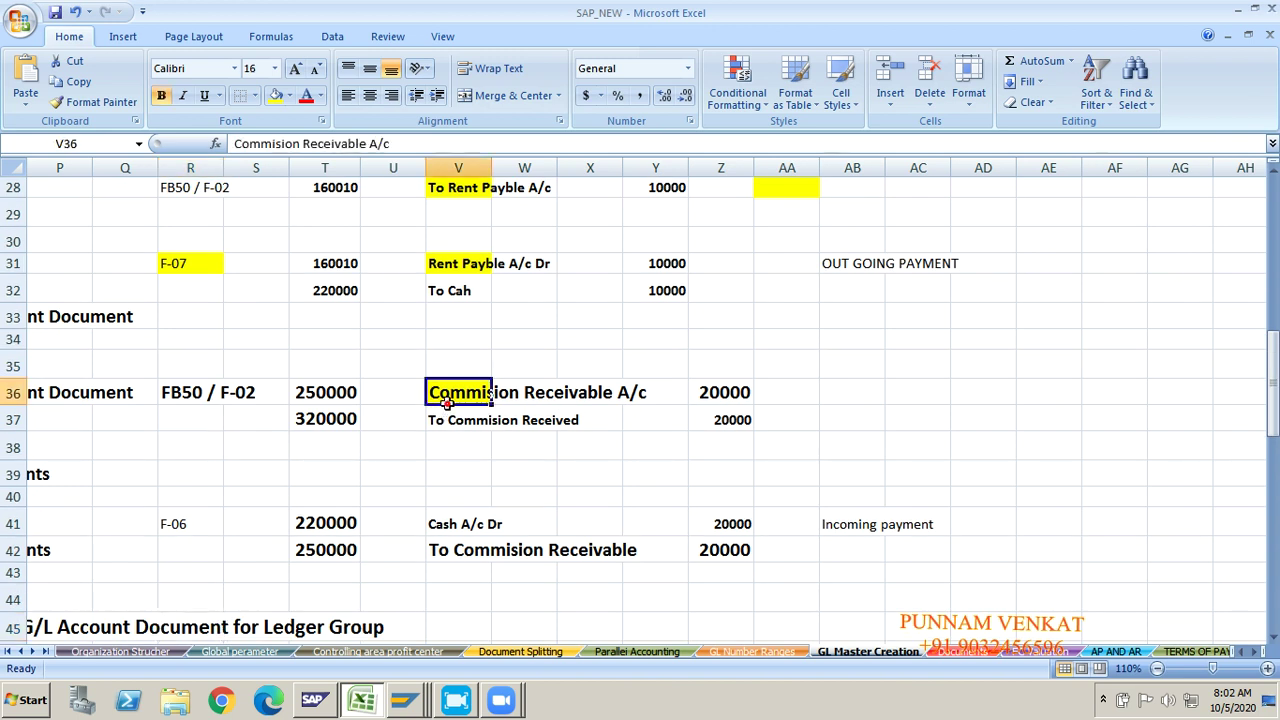
left_click(452, 436)
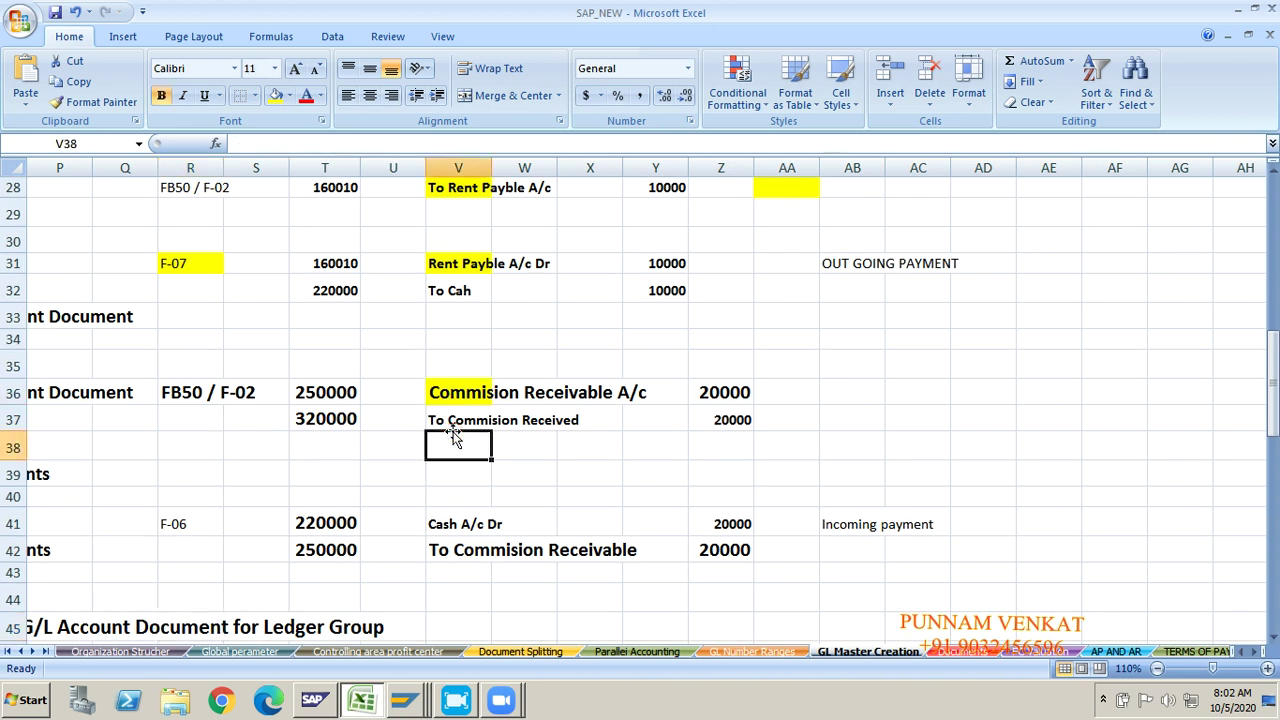
left_click(450, 518)
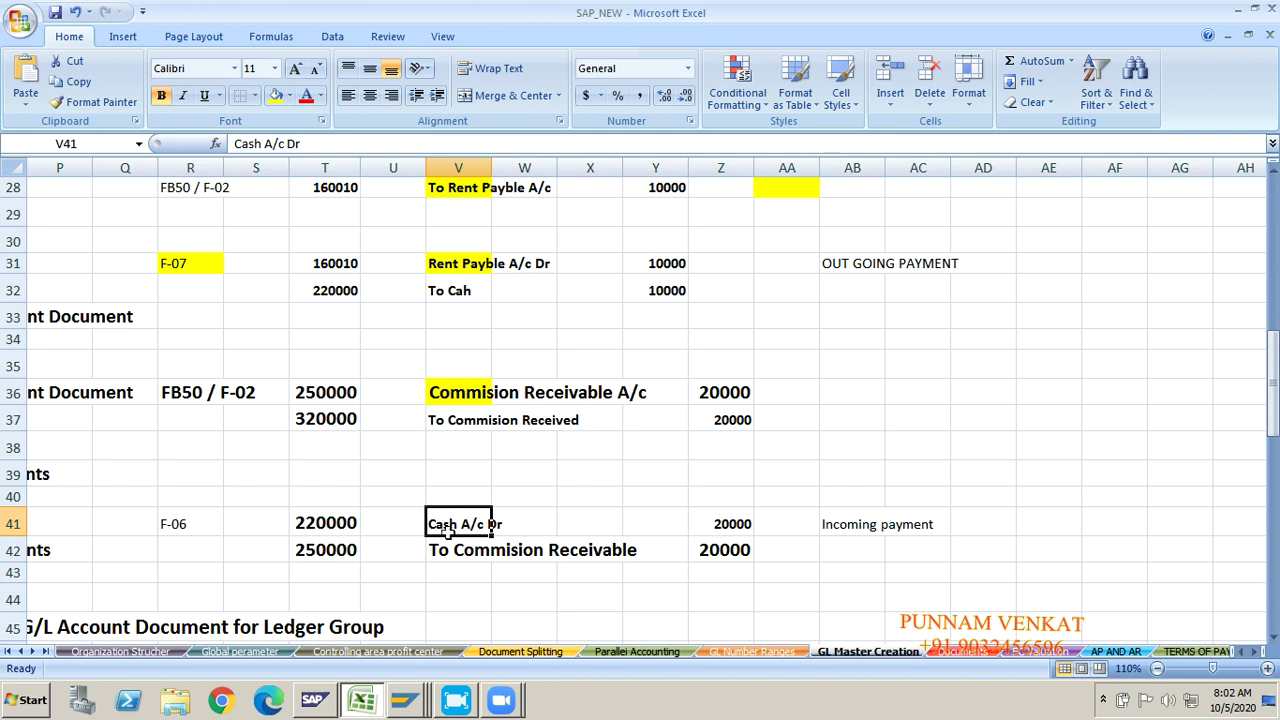
left_click(471, 561)
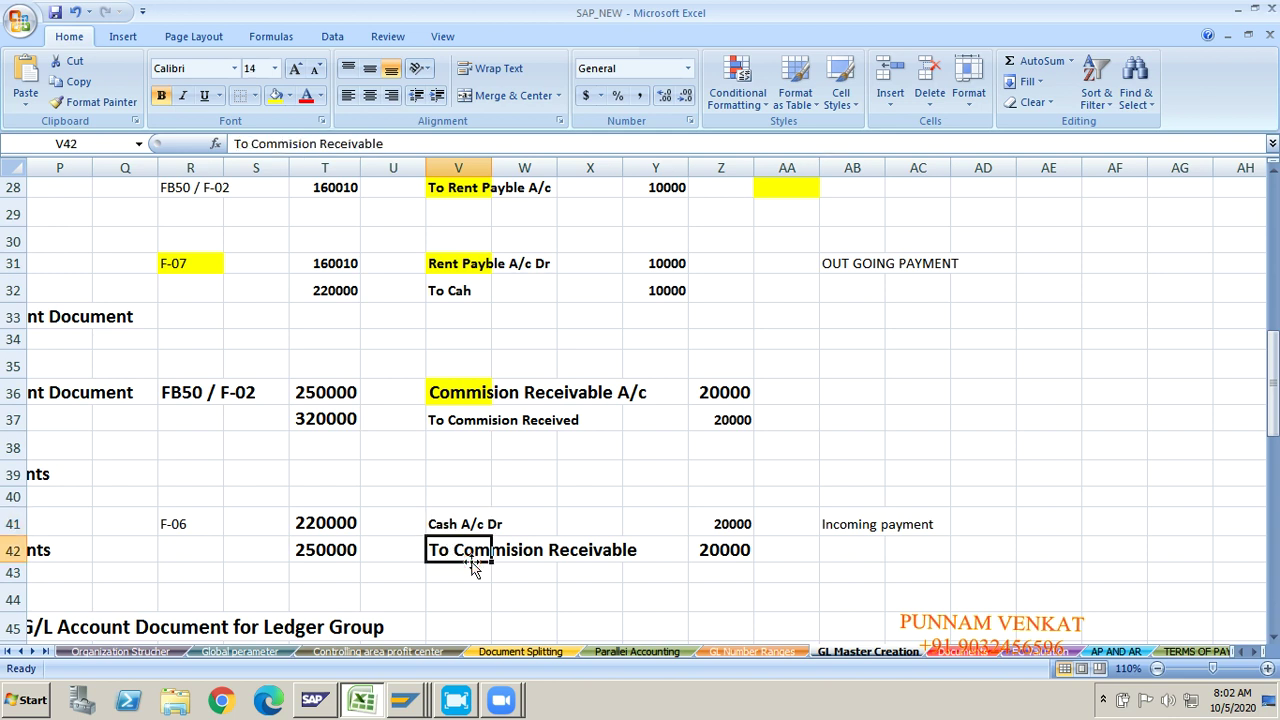
left_click(857, 527)
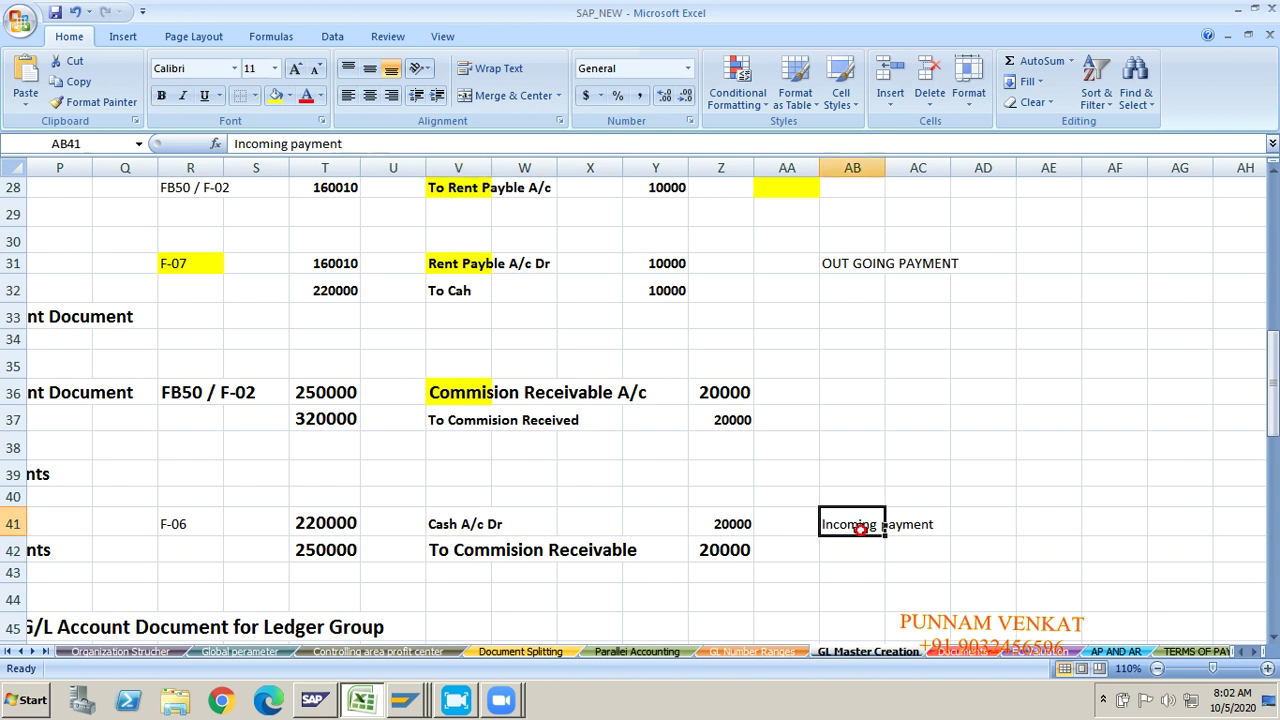
left_click(197, 530)
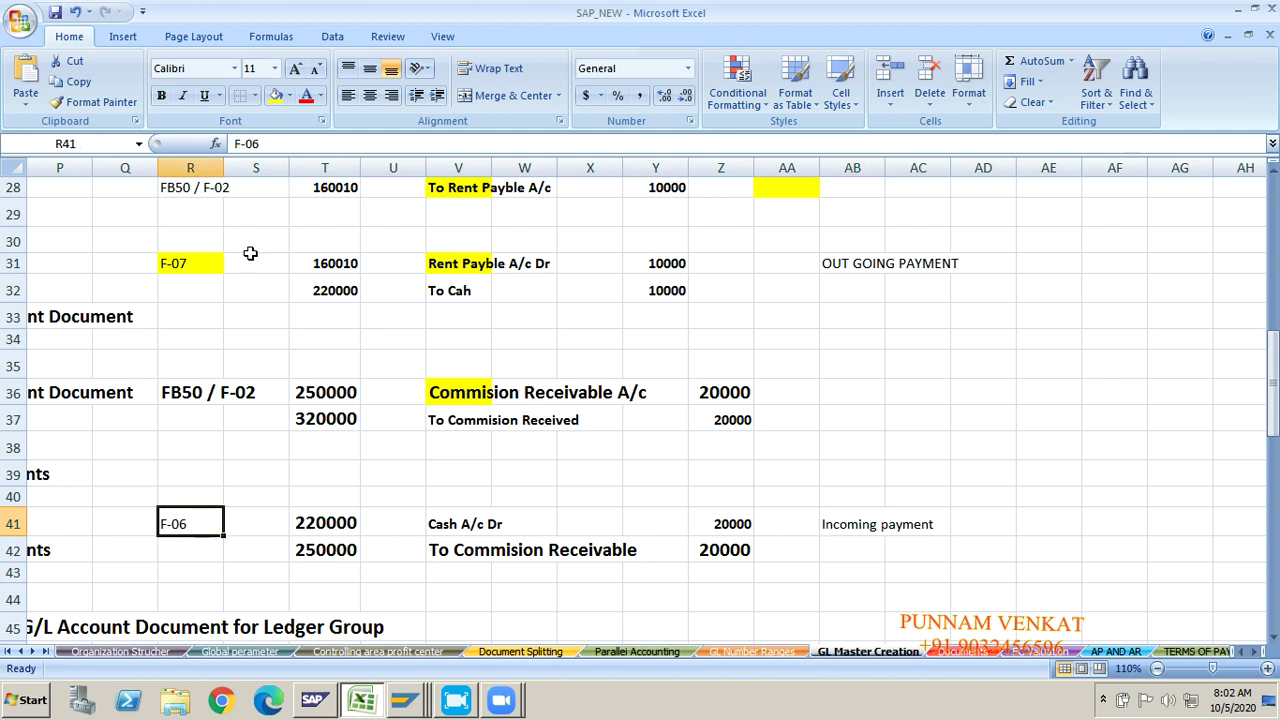
left_click(275, 95)
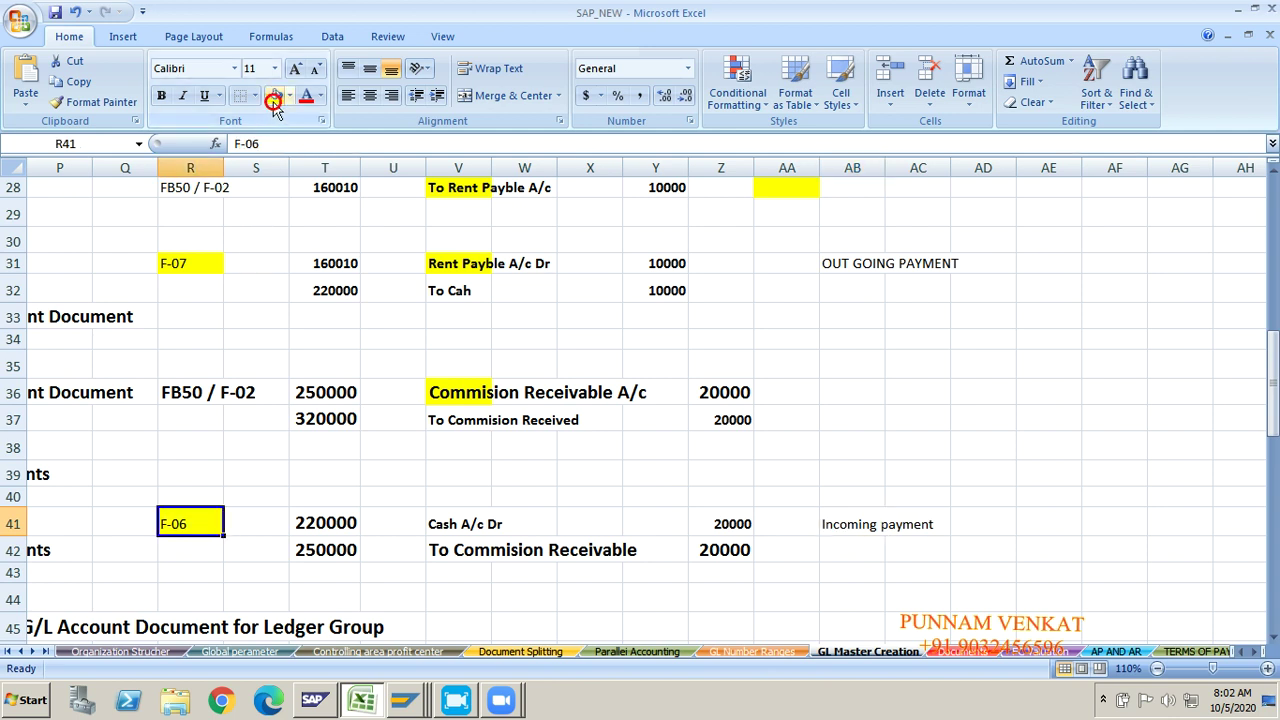
left_click(167, 411)
Step: Copy the F-07 transaction code and return to the SAP payment screen
left_click(177, 454)
key("Up")
key("Up")
key("Up")
key("Up")
key("Up")
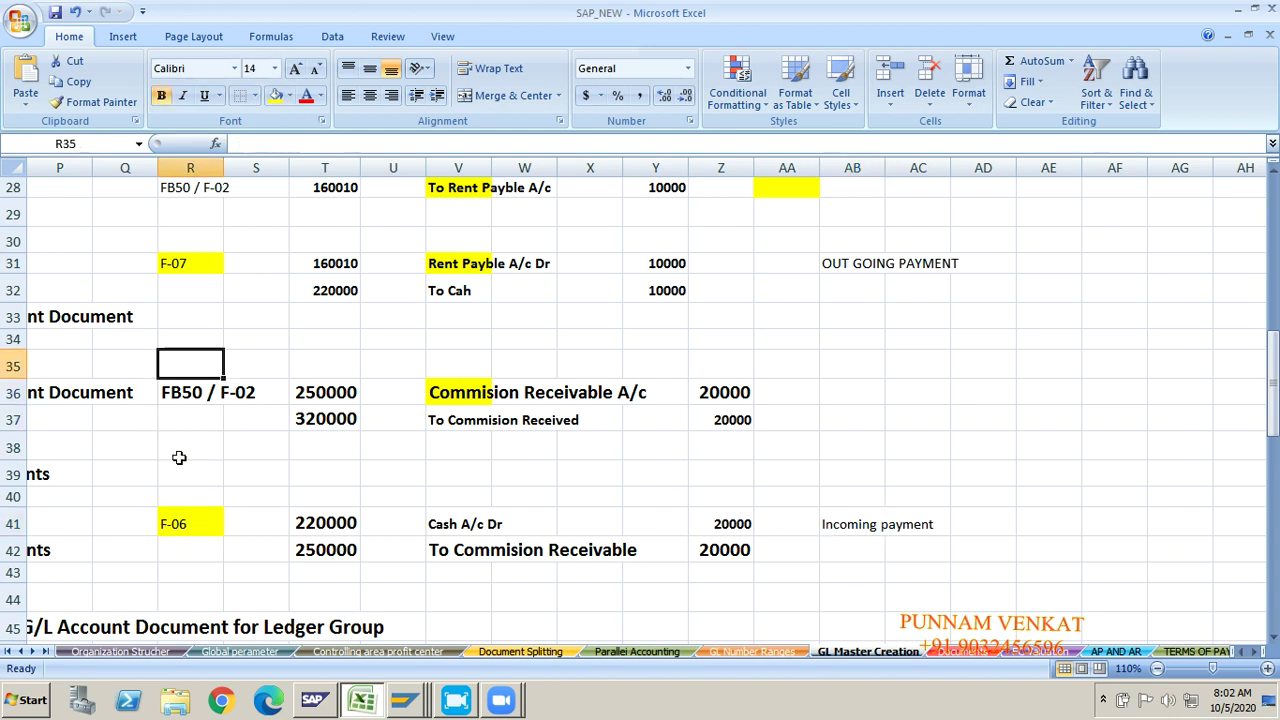
key("Up")
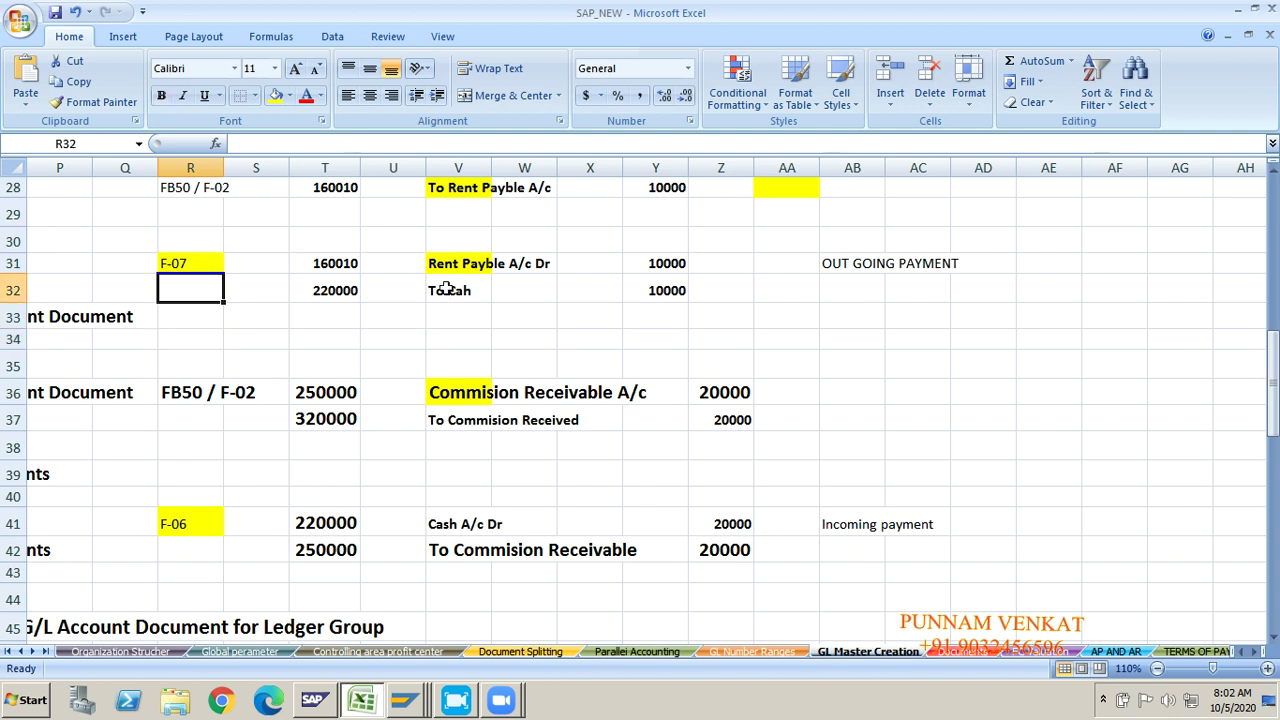
left_click(450, 280)
left_click(450, 268)
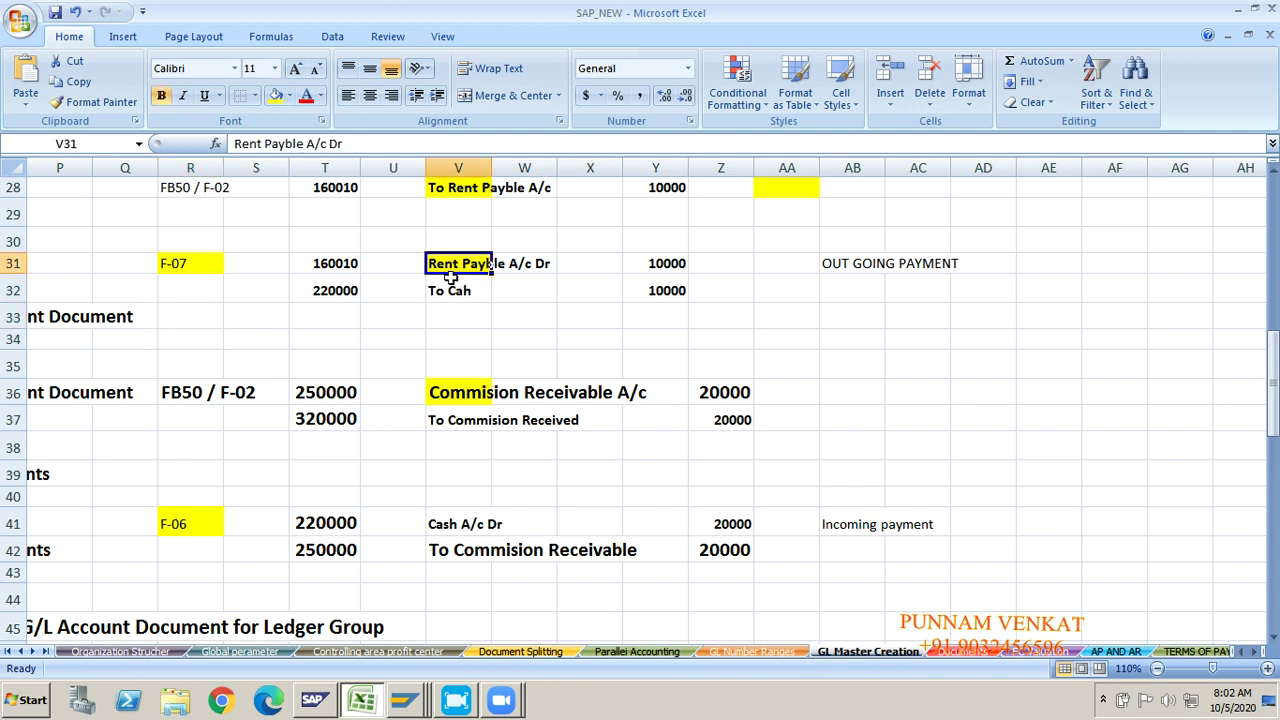
left_click(451, 280)
left_click(184, 263)
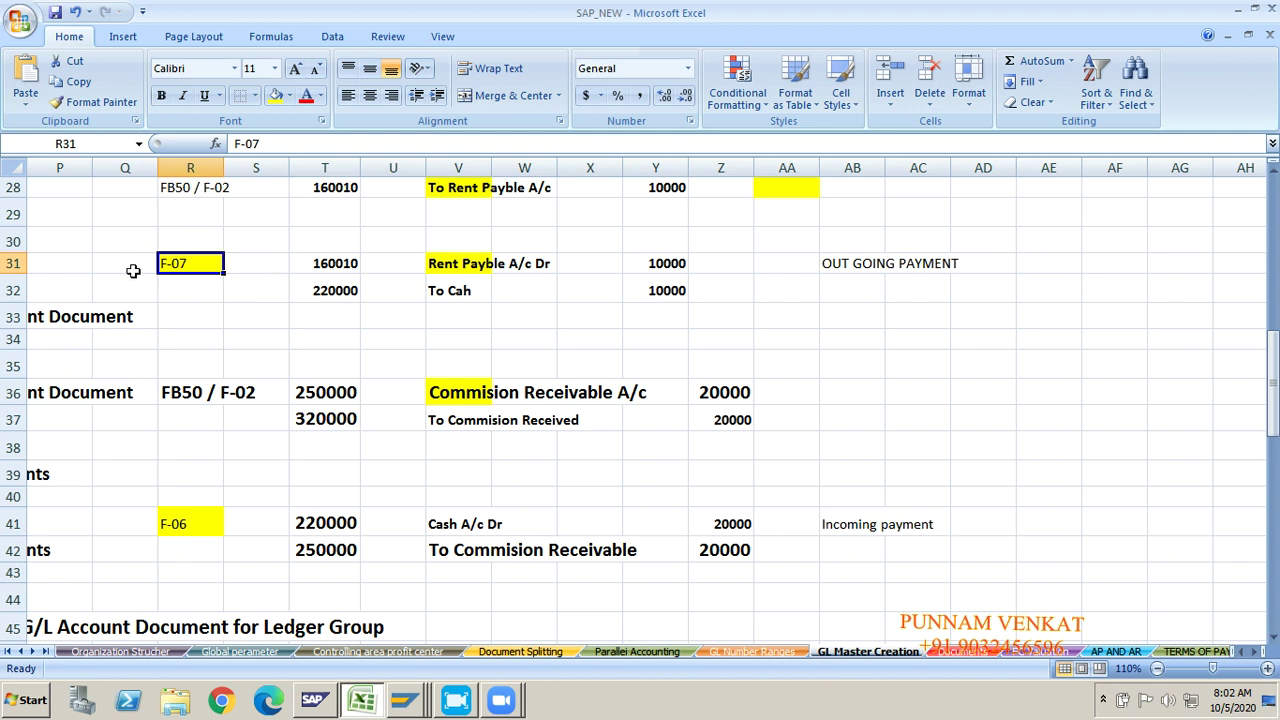
key("ctrl+c")
key("alt+Tab")
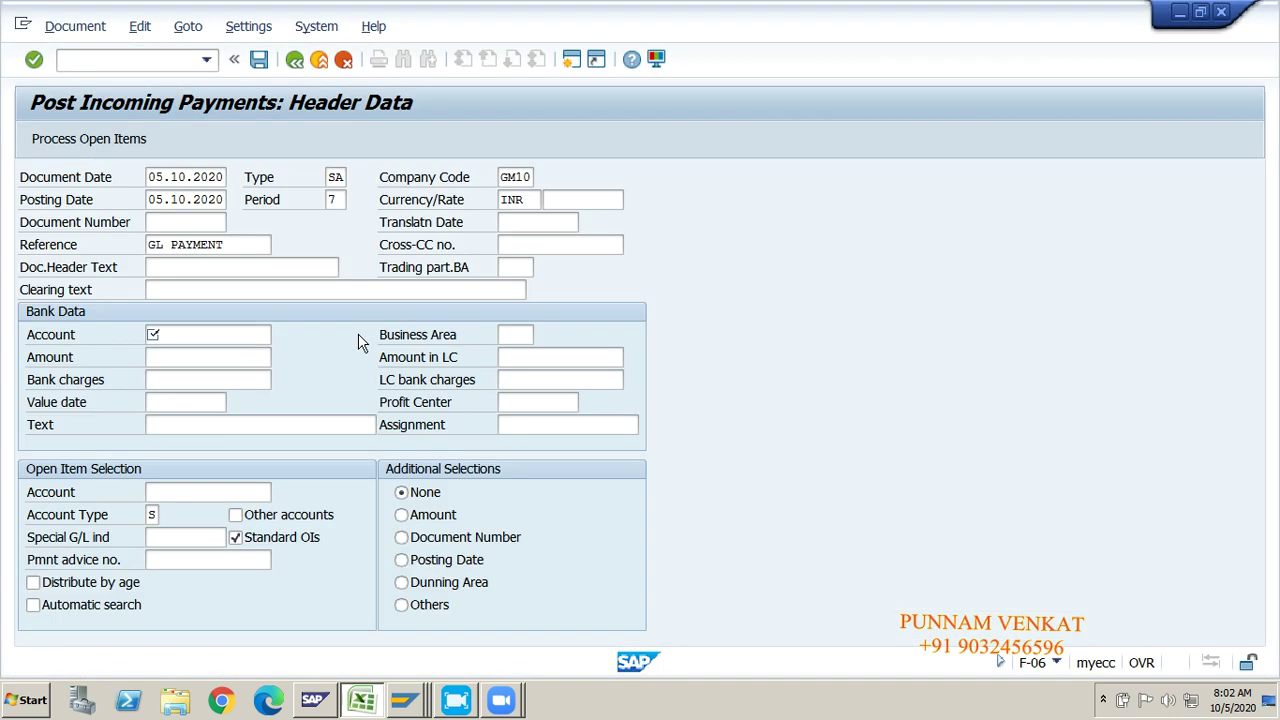
Step: Leave incoming payments with /N and start the F-07 outgoing payment transaction
left_click(140, 60)
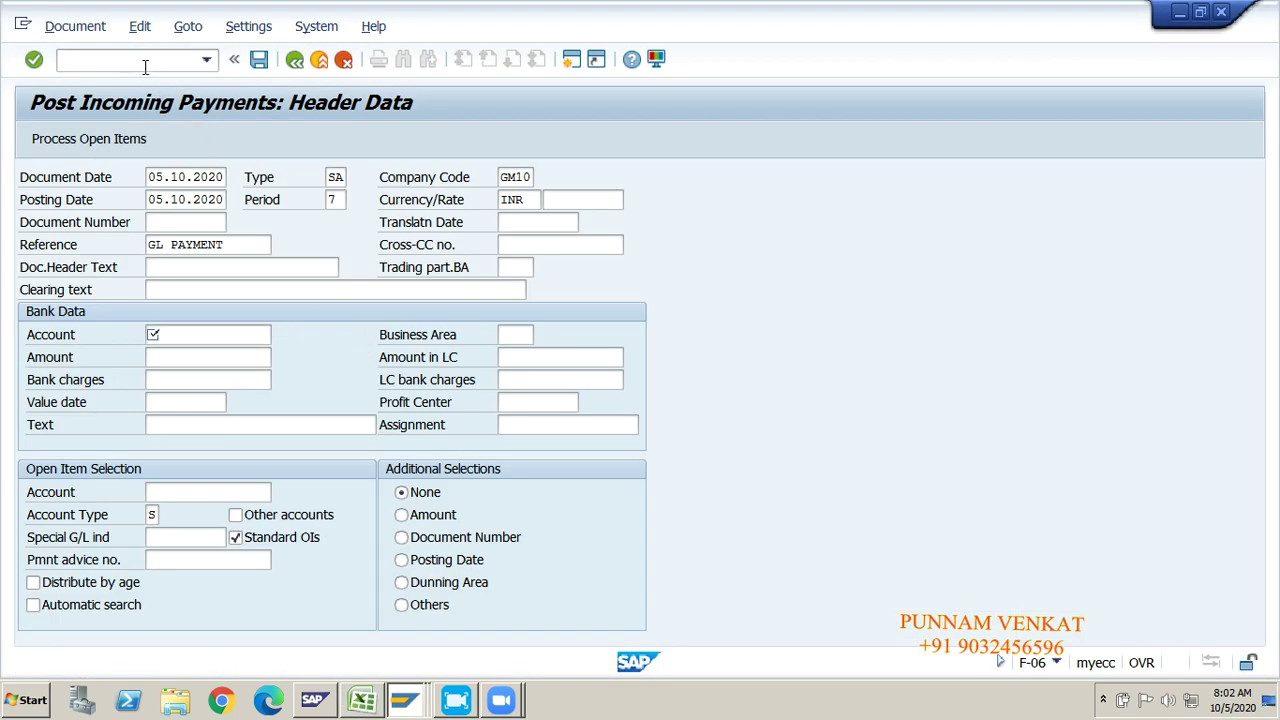
type("/N")
key("Return")
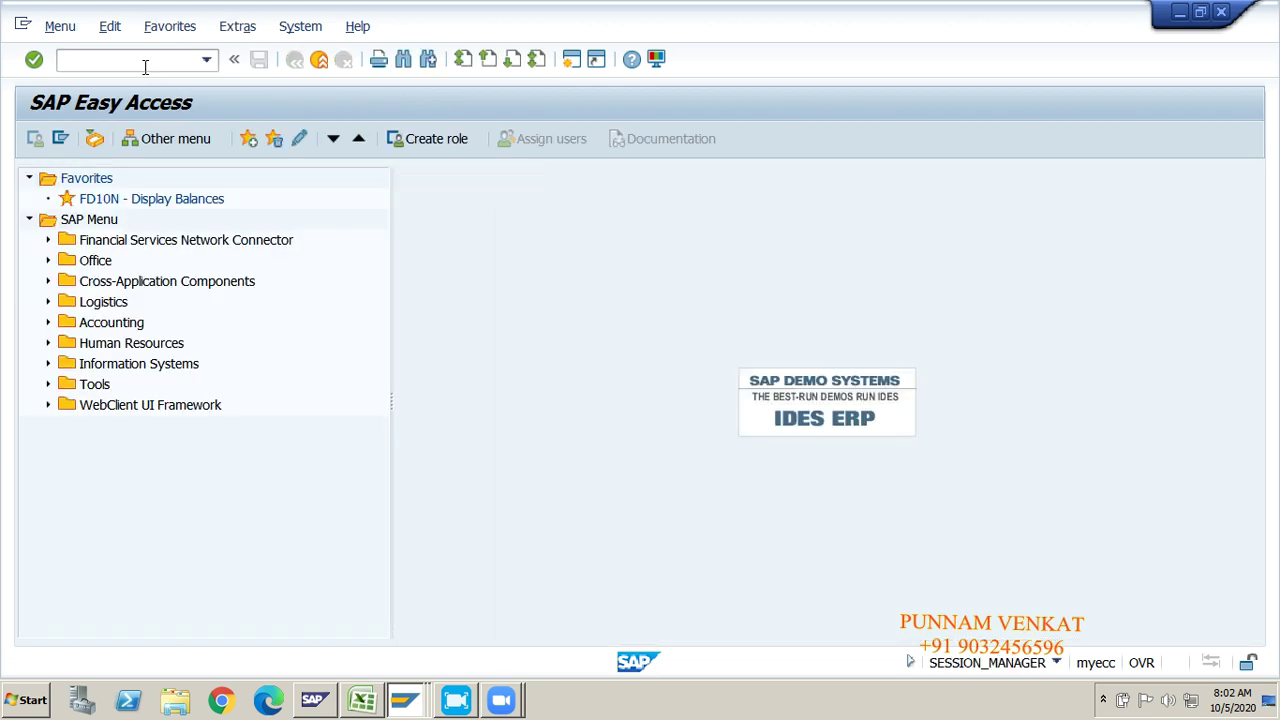
type("F-07")
key("Return")
Step: Fill the F-07 header with document date 05.10.2020, type SA and reference GL PAYMENT
key("Down")
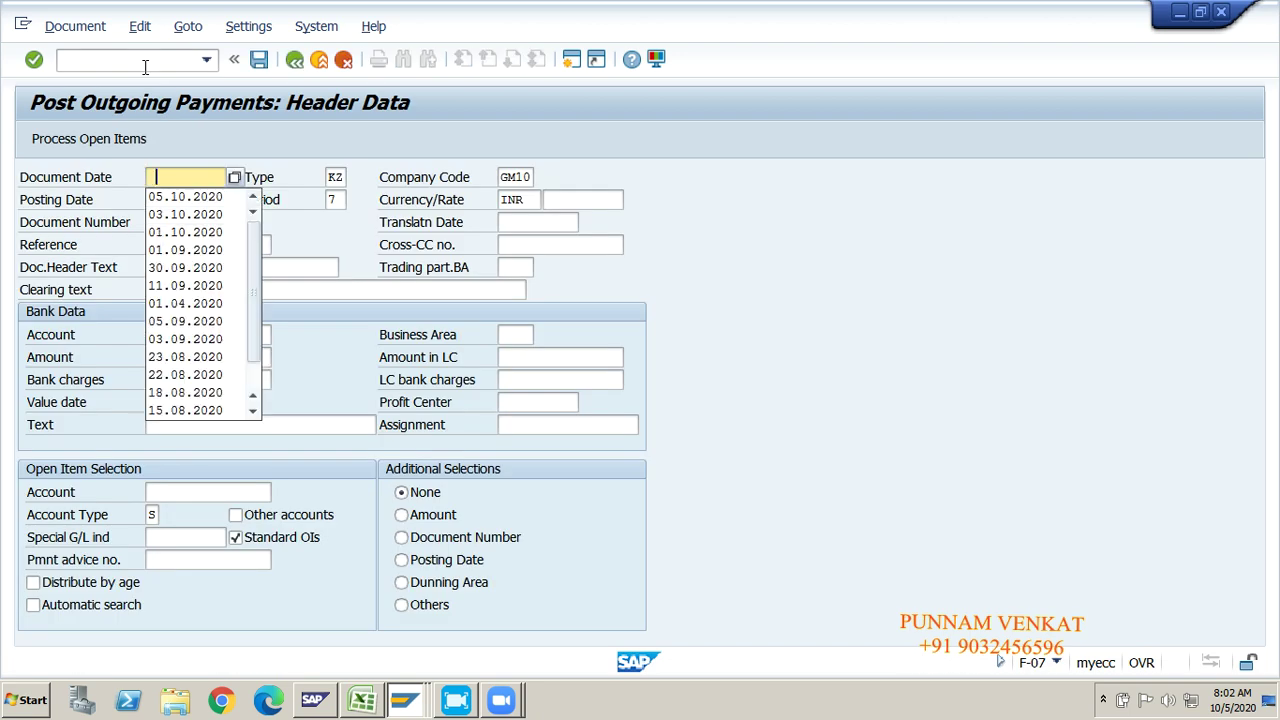
key("Return")
key("Tab")
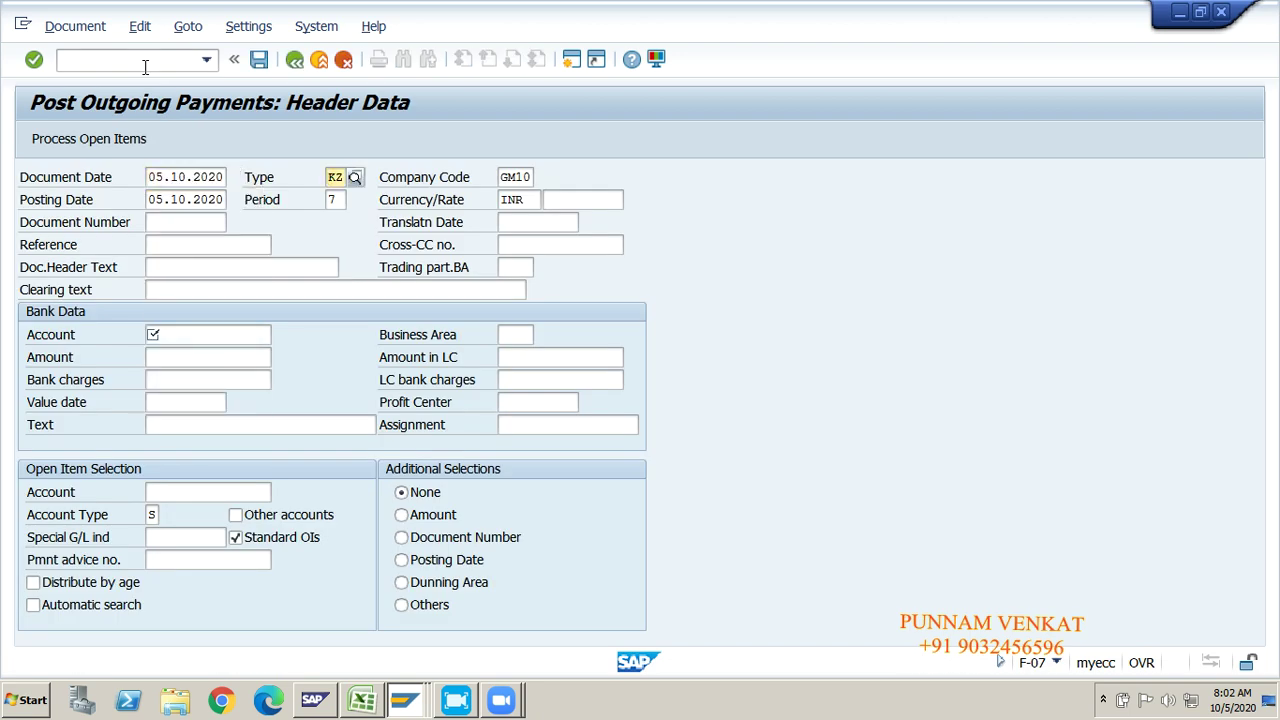
type("SA")
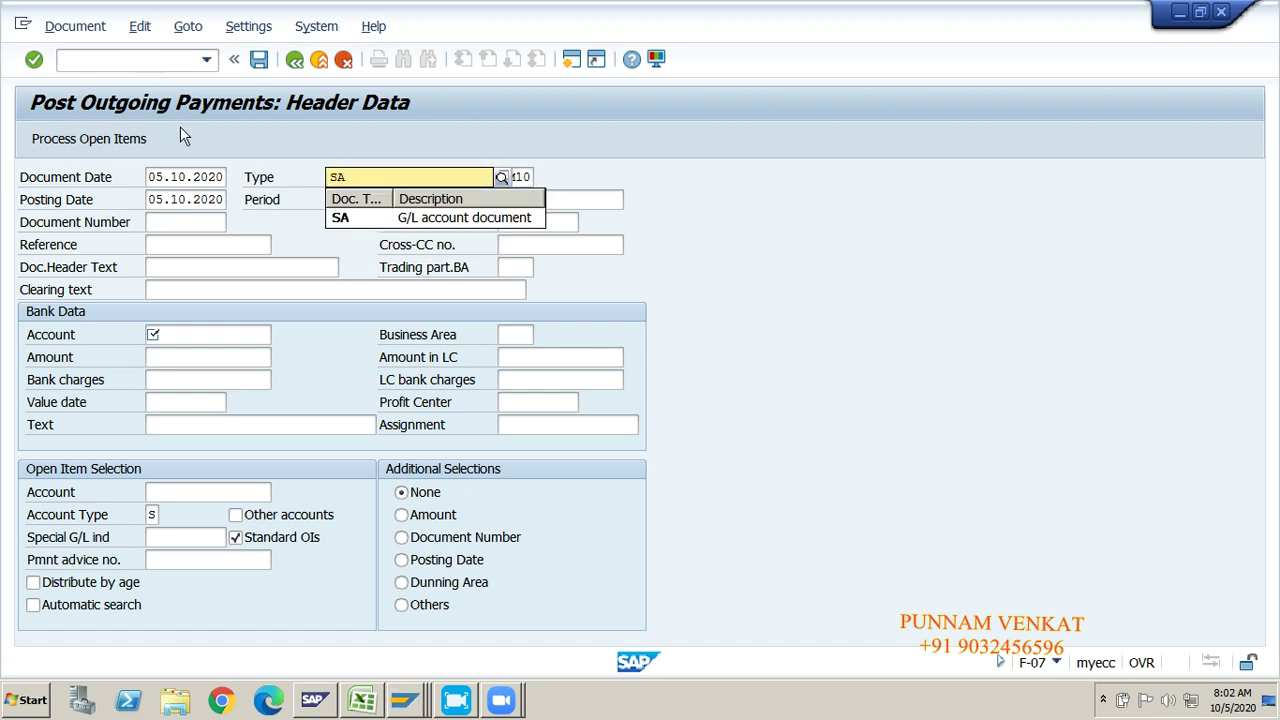
left_click(350, 220)
key("Tab")
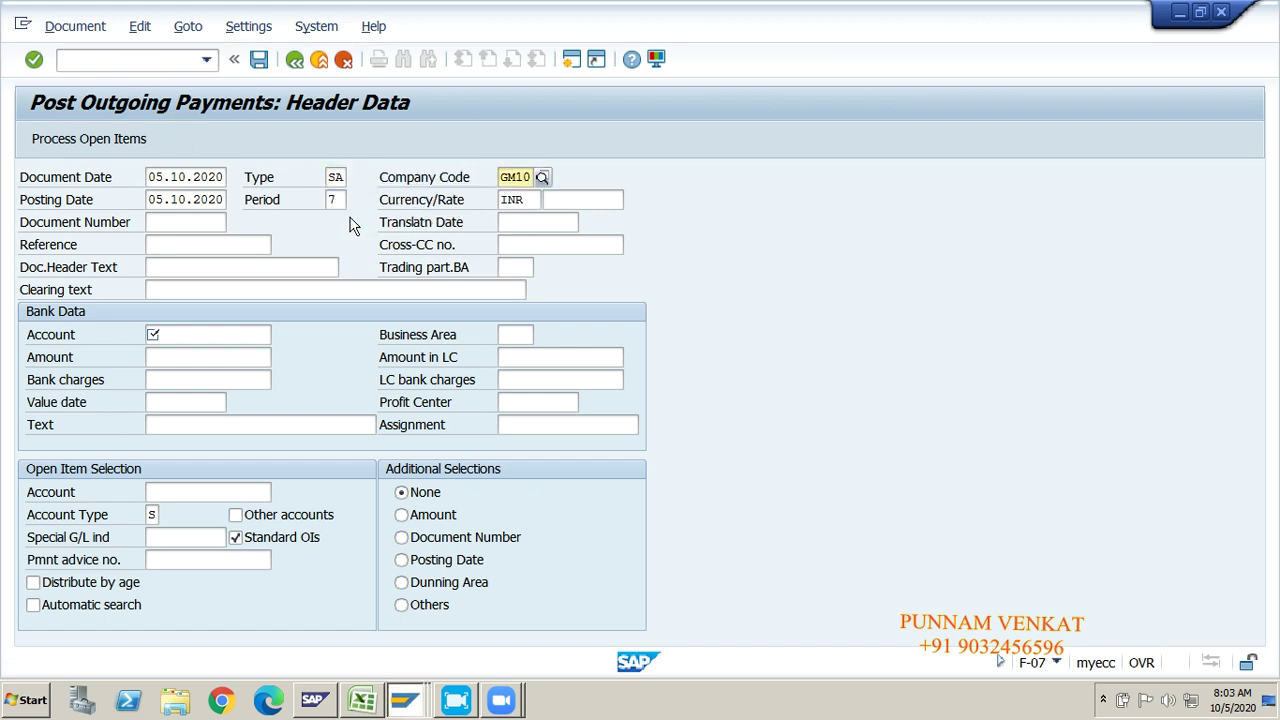
key("Tab")
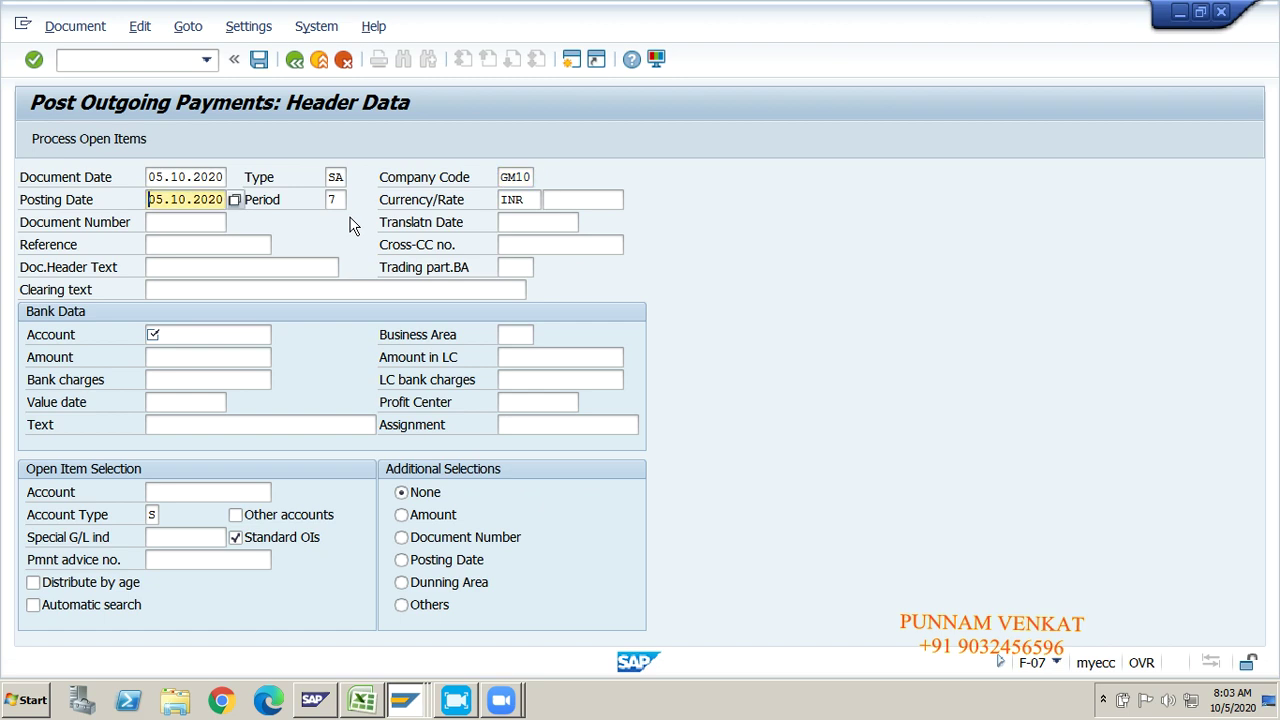
key("Tab")
key("Tab")
key("Tab")
key("Tab")
key("Tab")
key("Tab")
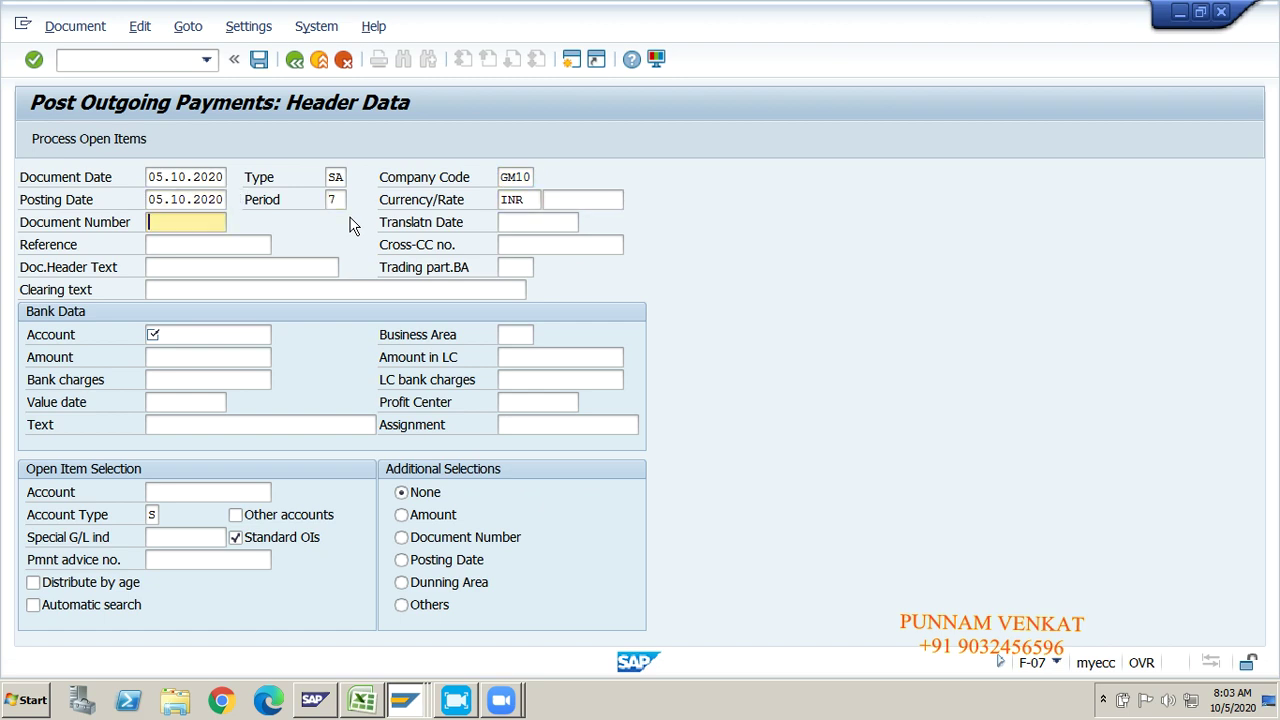
key("BackSpace")
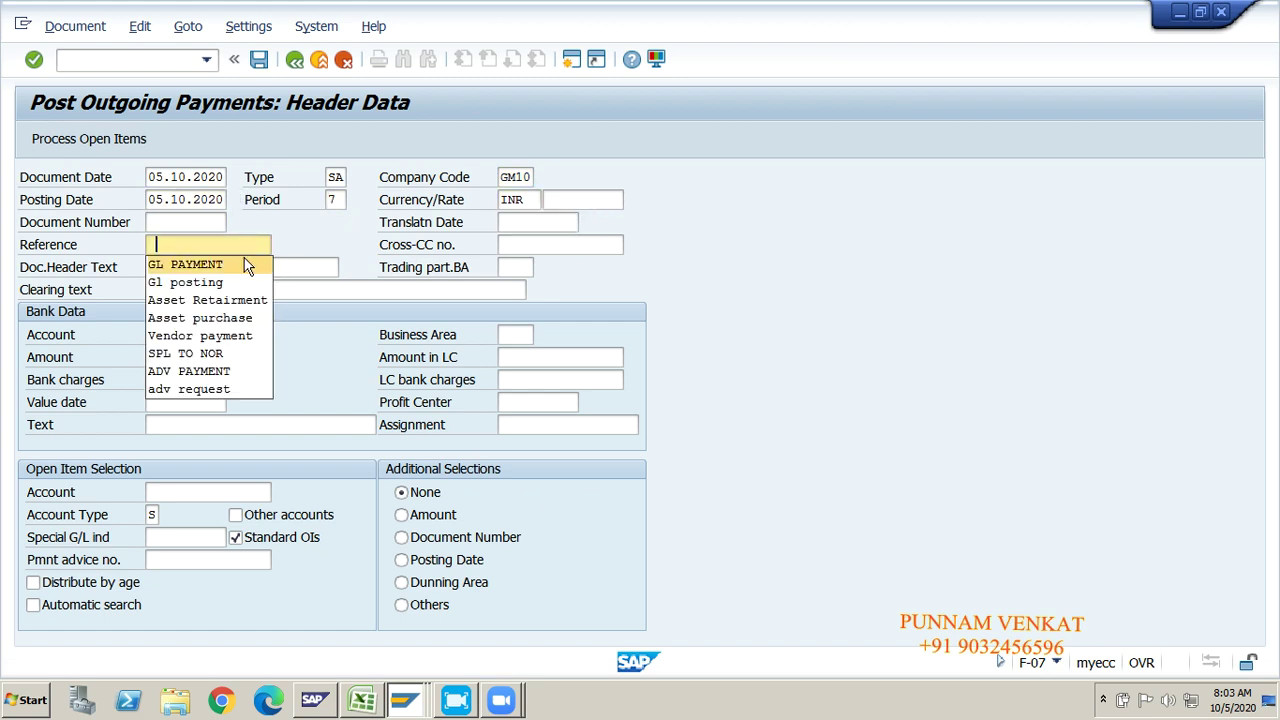
left_click(245, 262)
key("Tab")
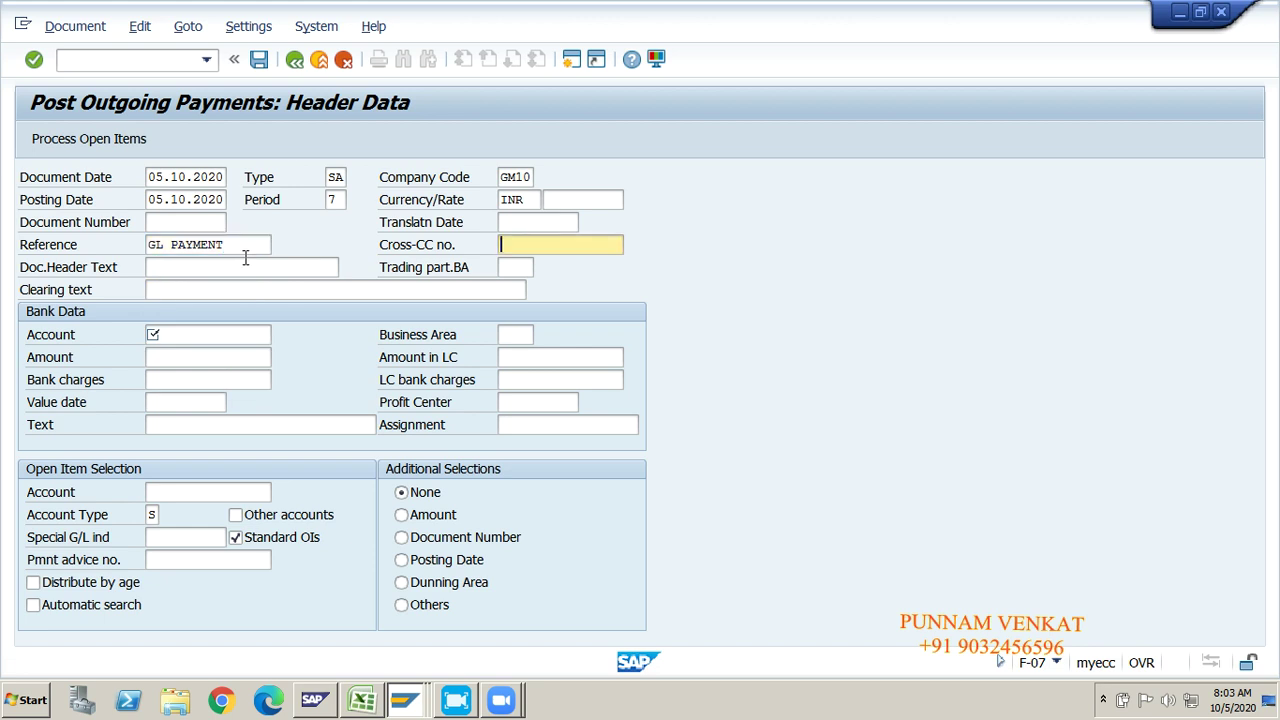
key("Tab")
key("Tab")
key("Tab")
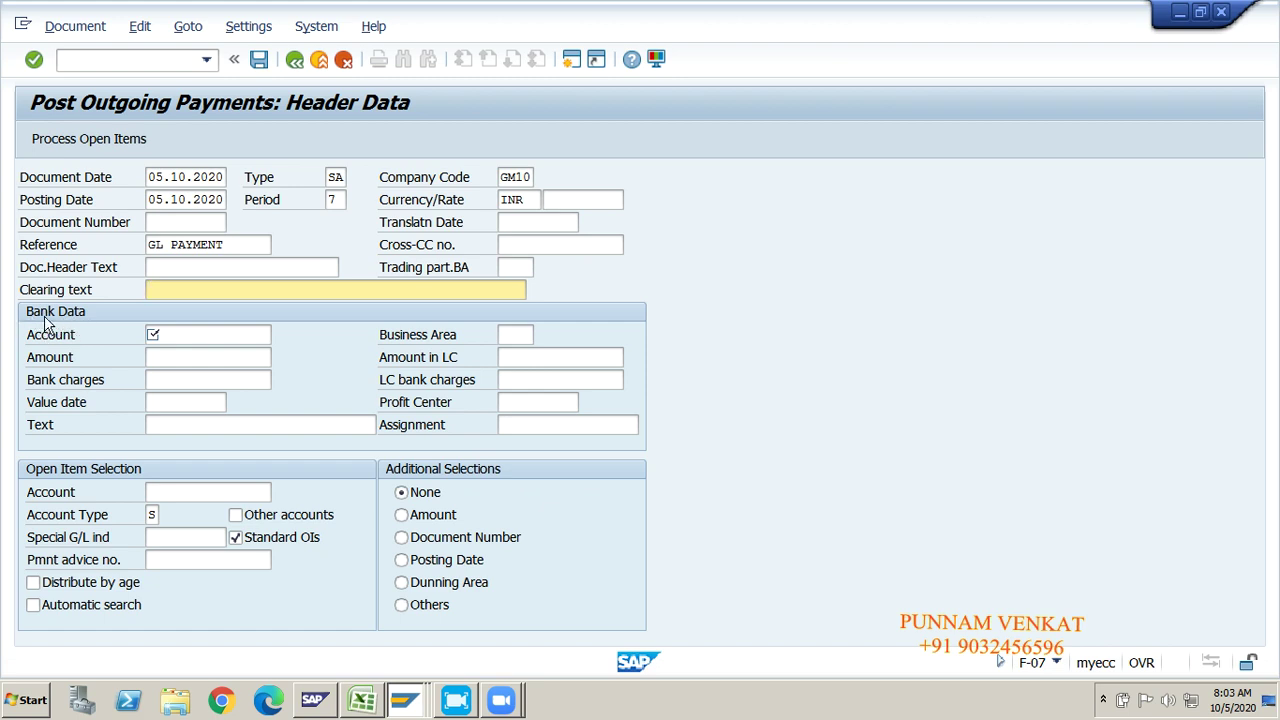
Step: Move down to the bank and open-item account fields, then consult the Excel notes
left_click(163, 338)
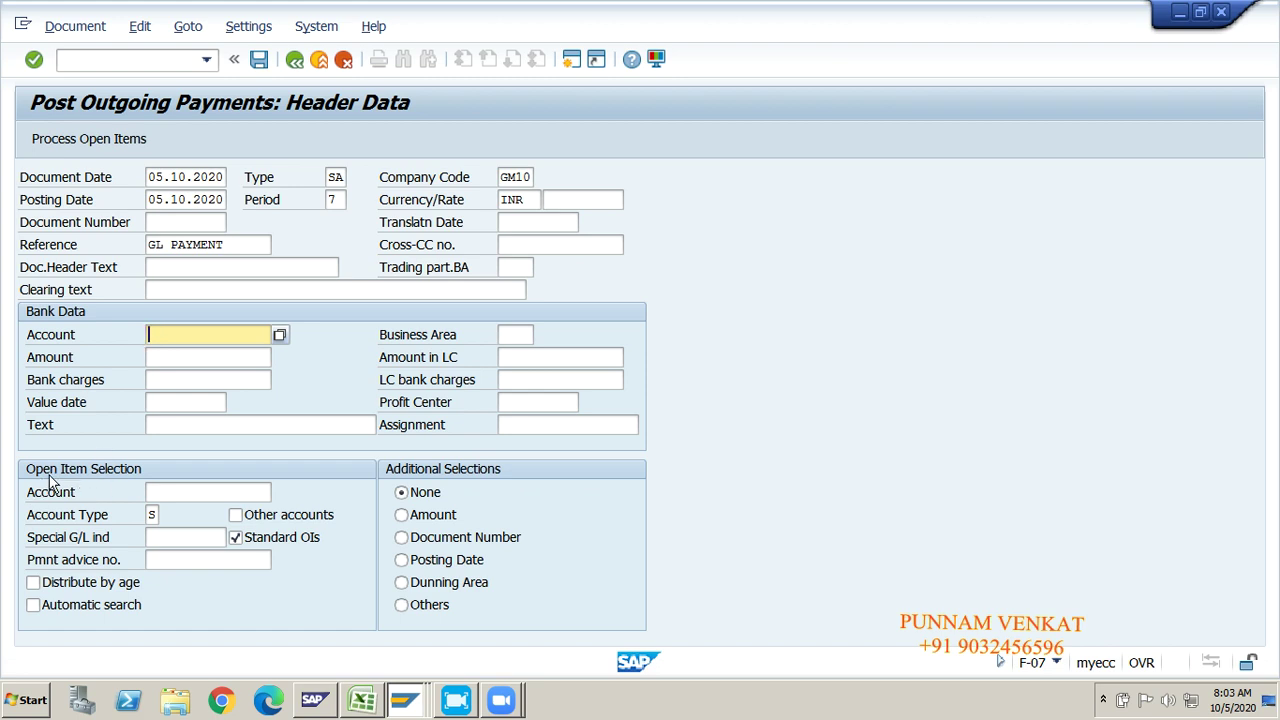
left_click(157, 491)
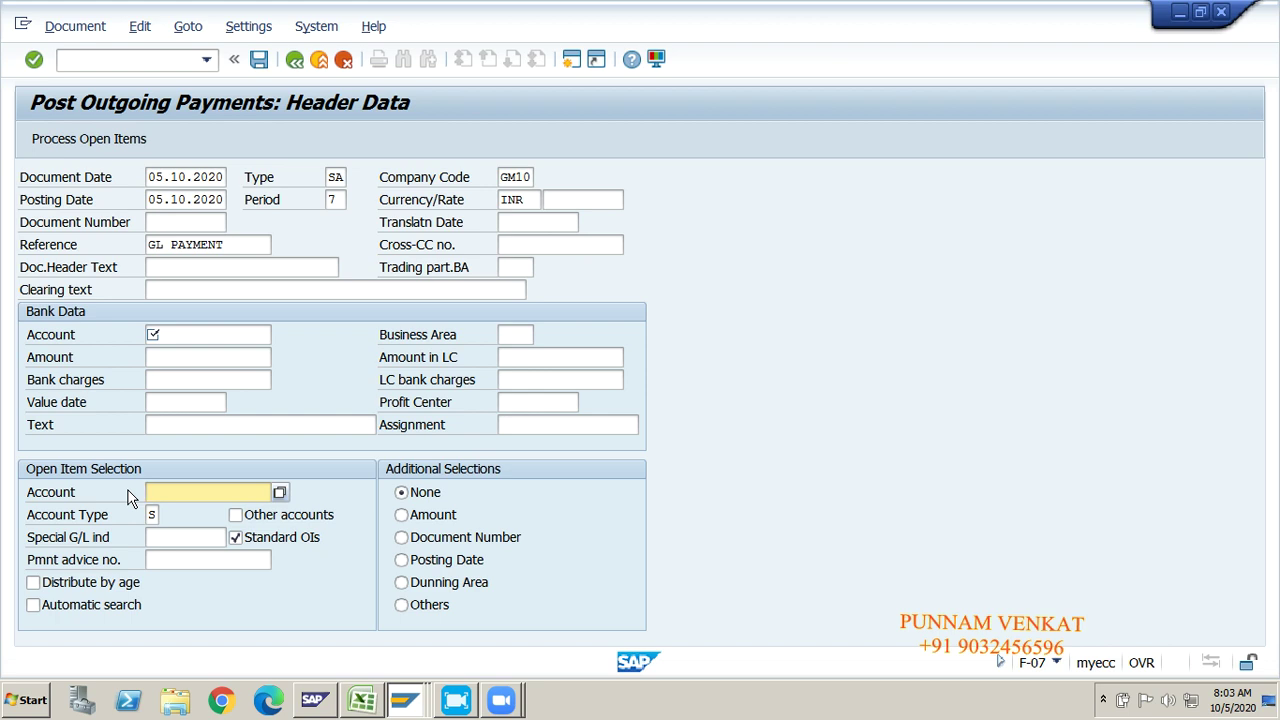
key("alt+Tab")
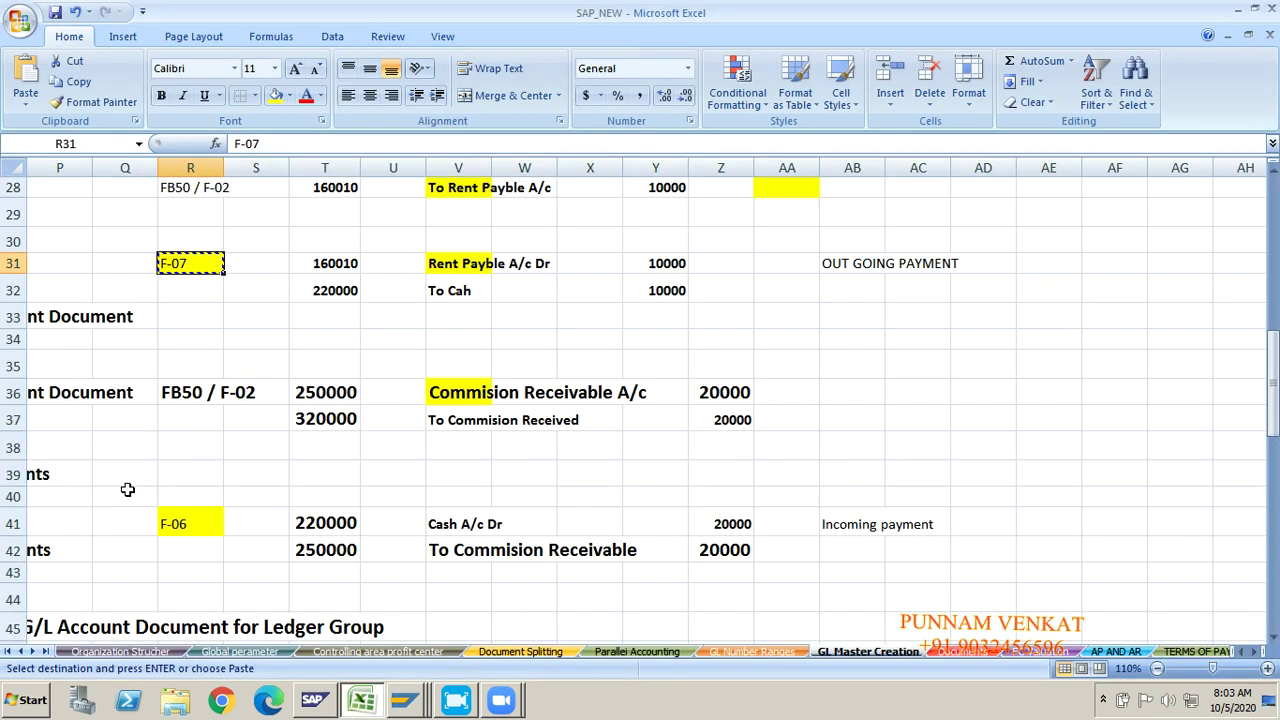
Step: Enter bank account 220000 and payment amount 10000
left_click(452, 264)
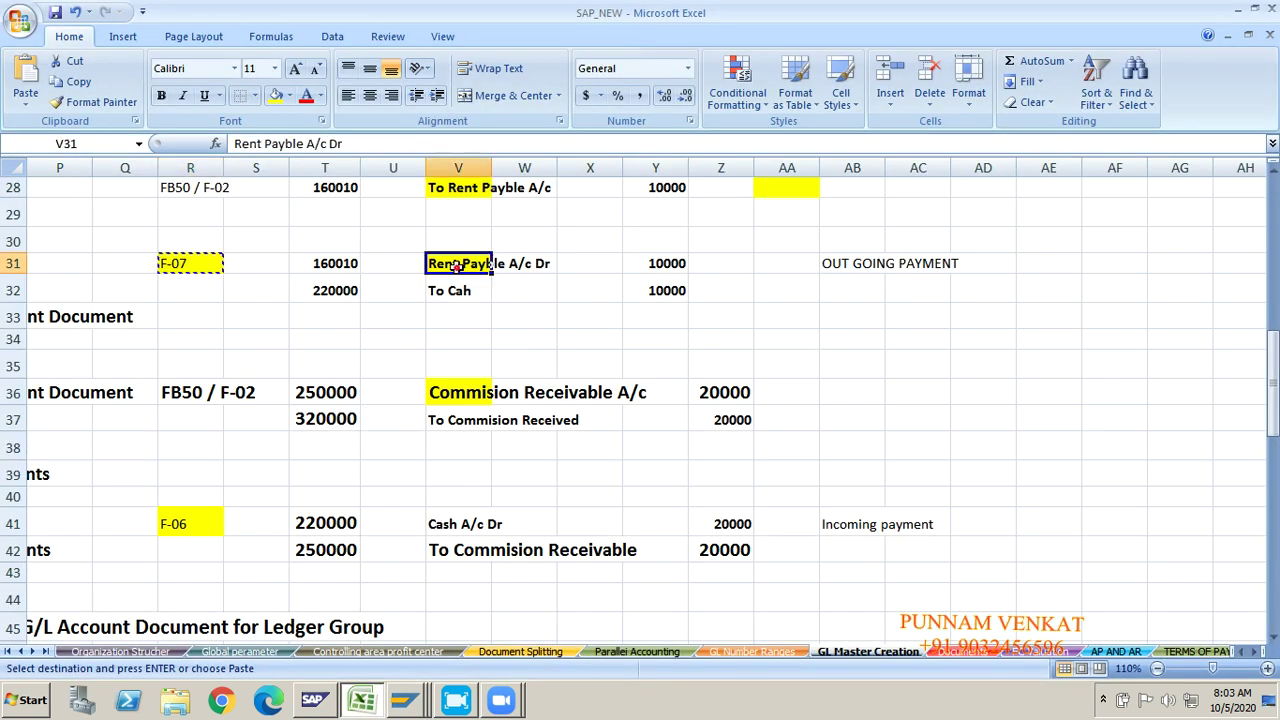
key("alt+Tab")
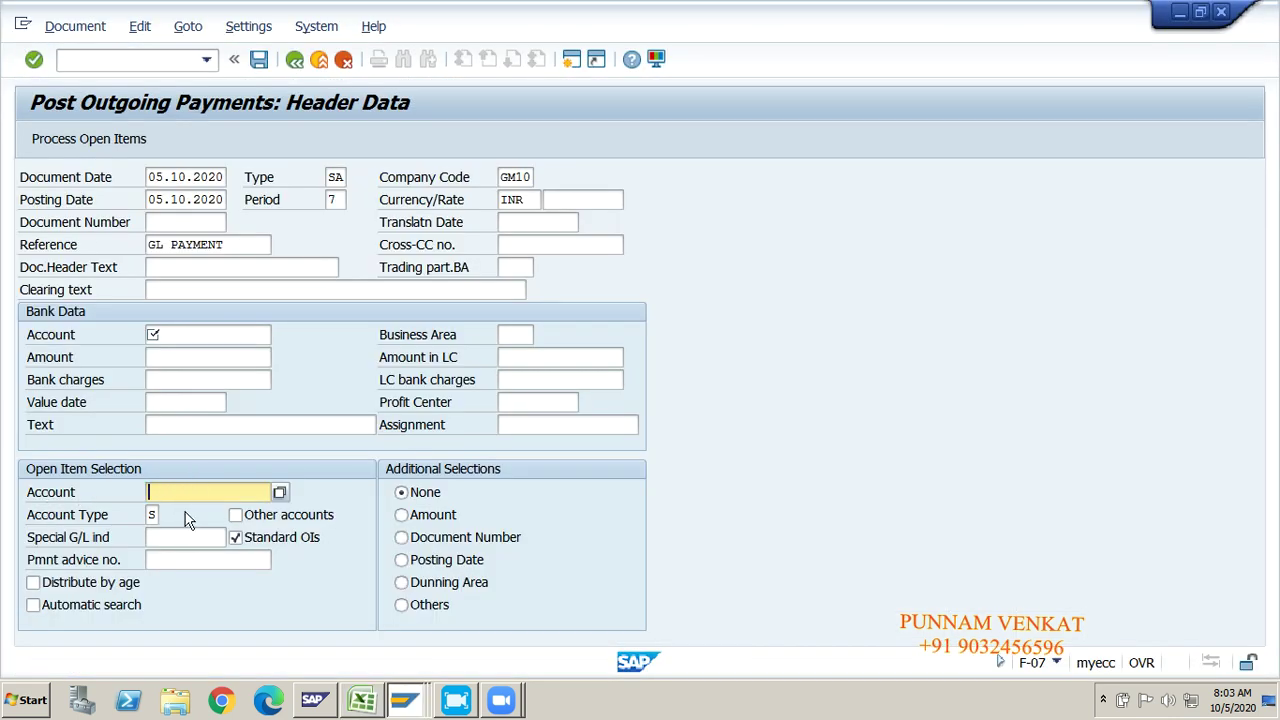
left_click(176, 343)
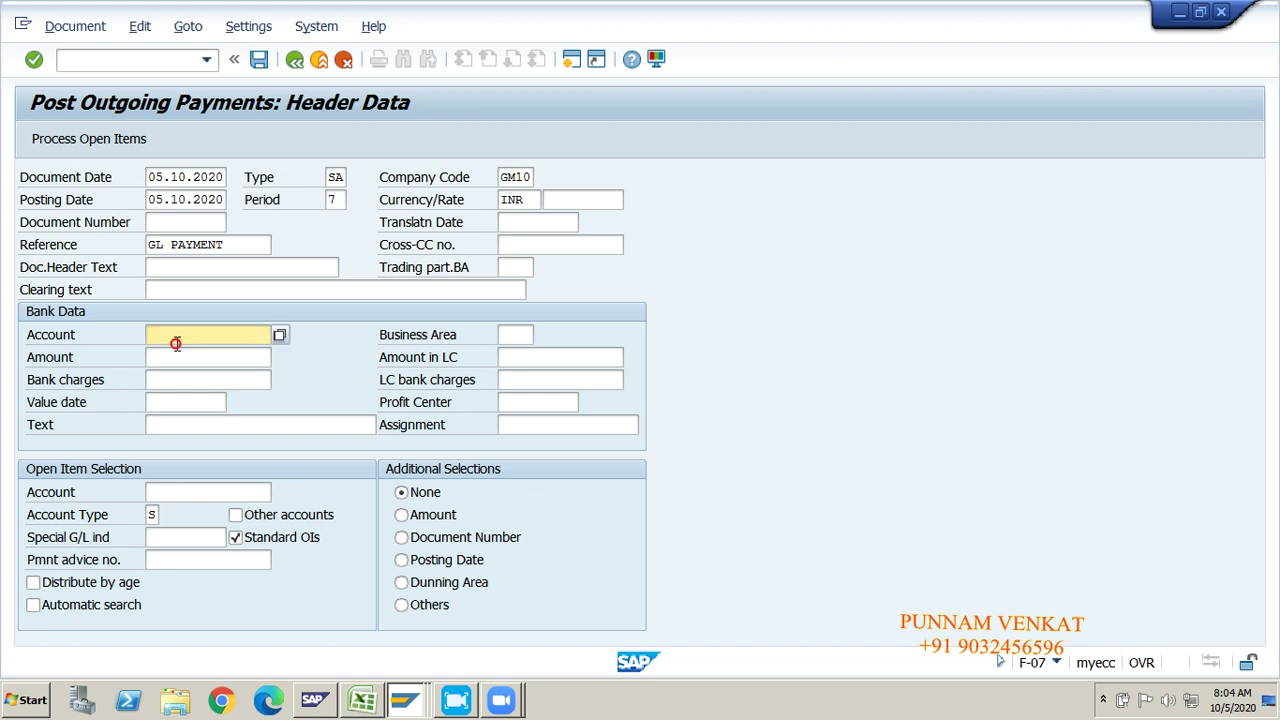
type("22")
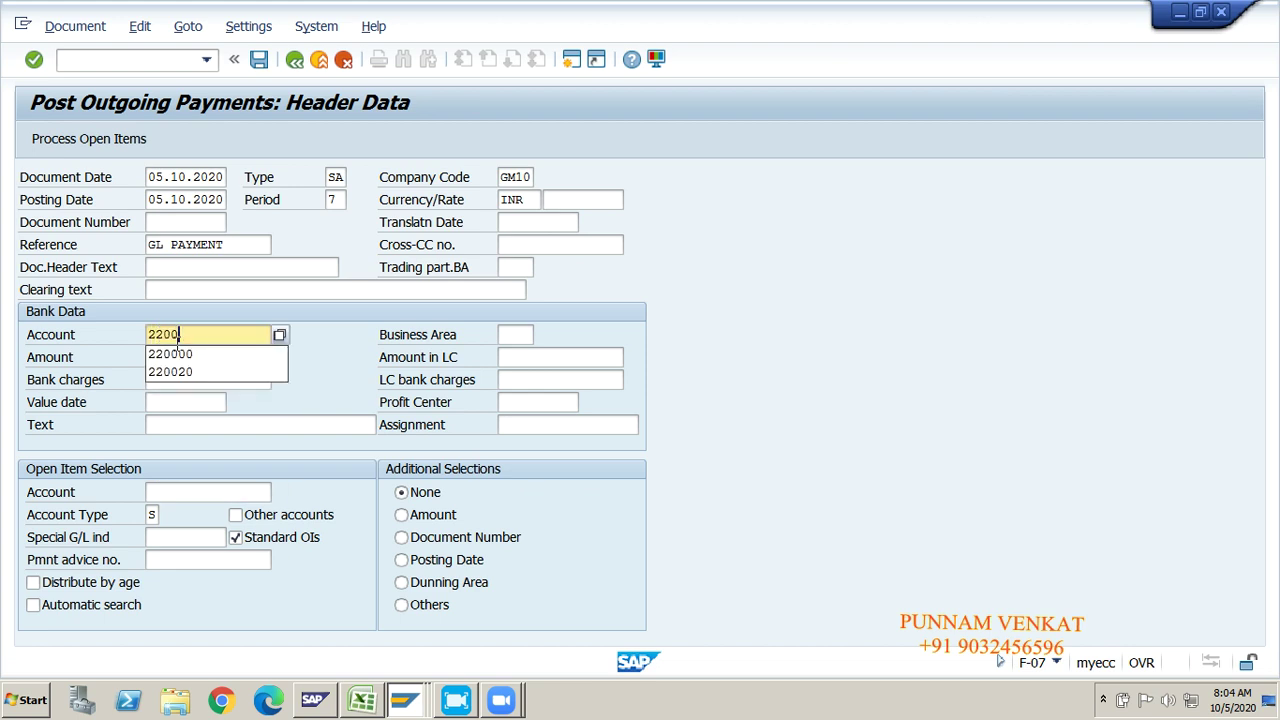
type("00")
key("Down")
key("Return")
key("Tab")
key("Tab")
key("Tab")
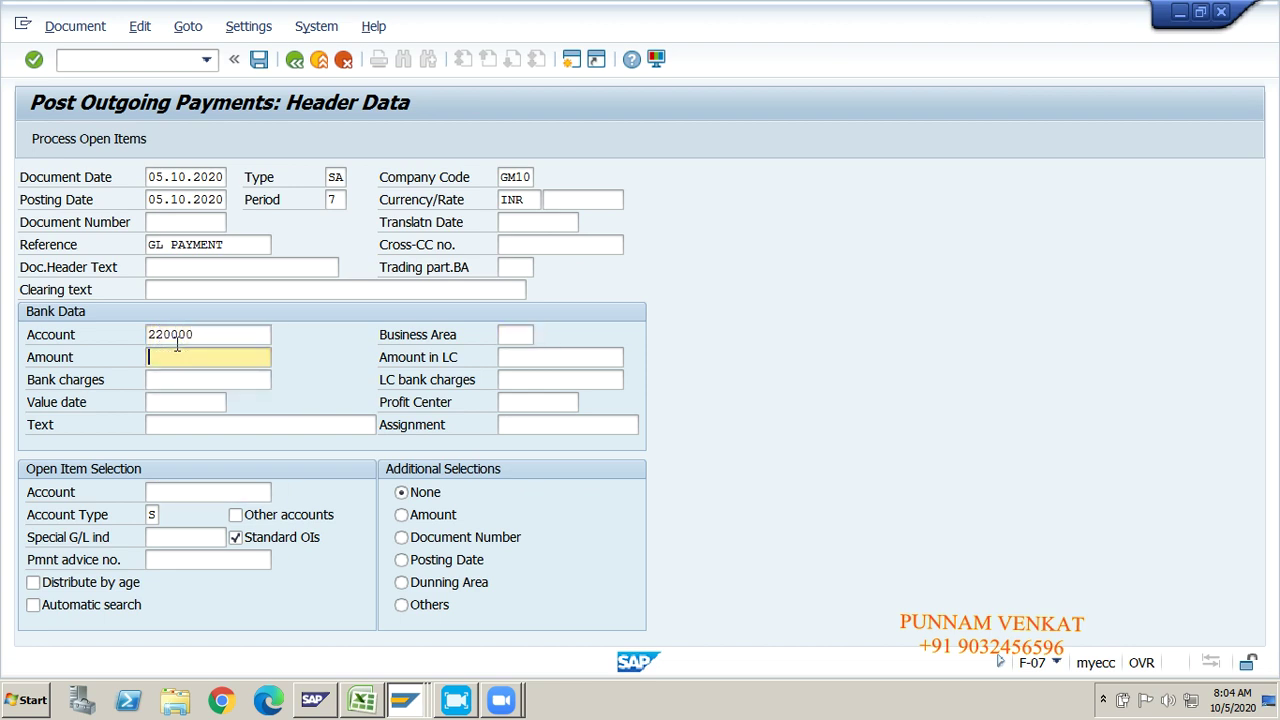
key("shift+Tab")
type("10000")
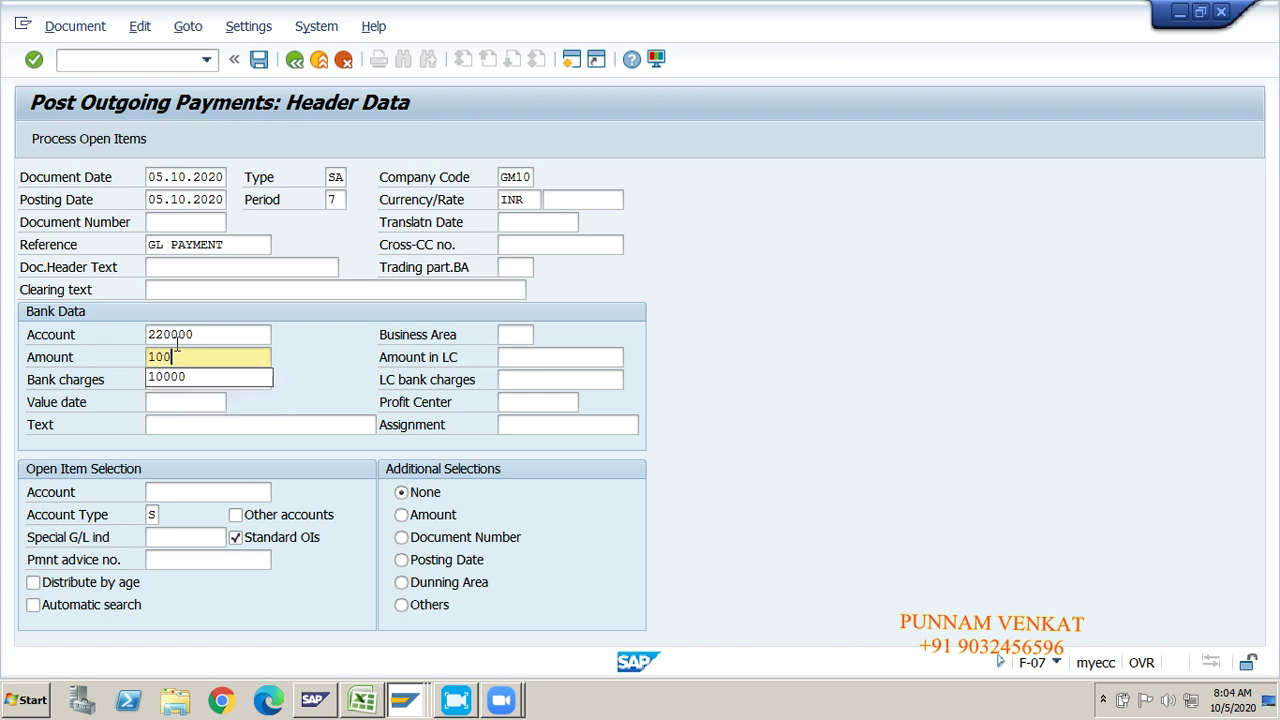
key("Tab")
key("Tab")
key("Tab")
key("Tab")
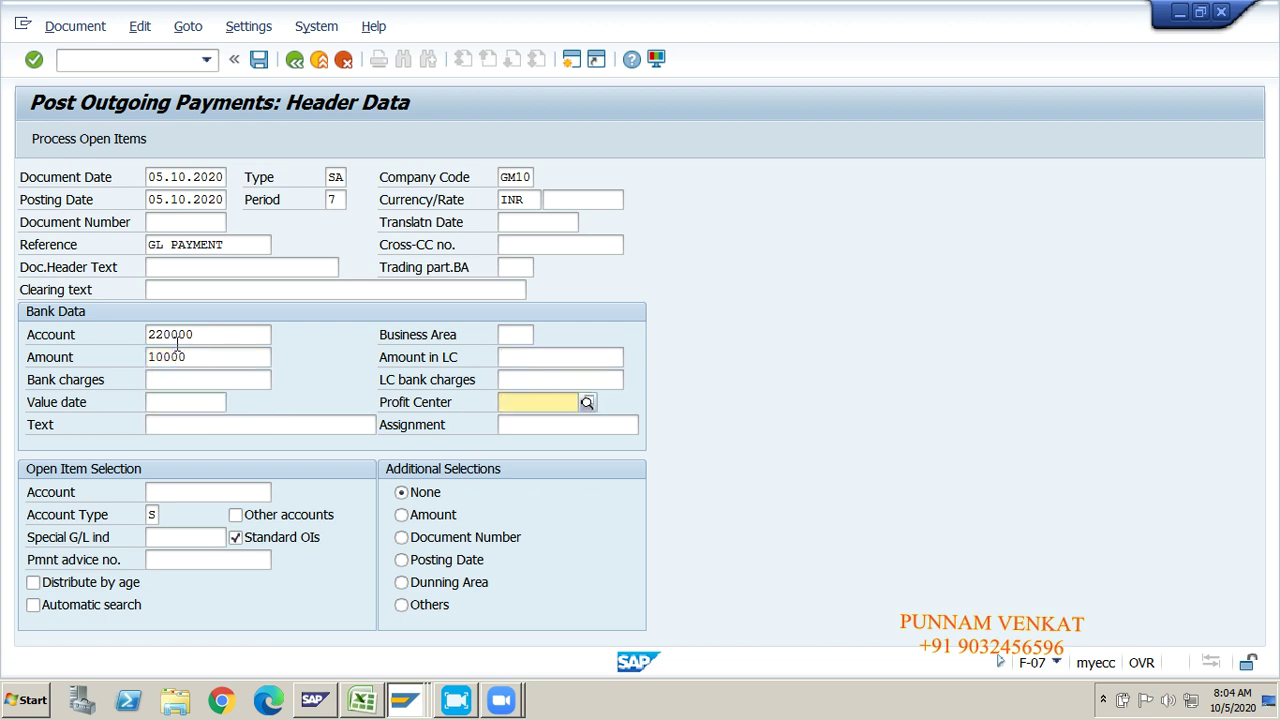
Step: Set the open-item selection account to 160010 and review the entries
left_click(239, 492)
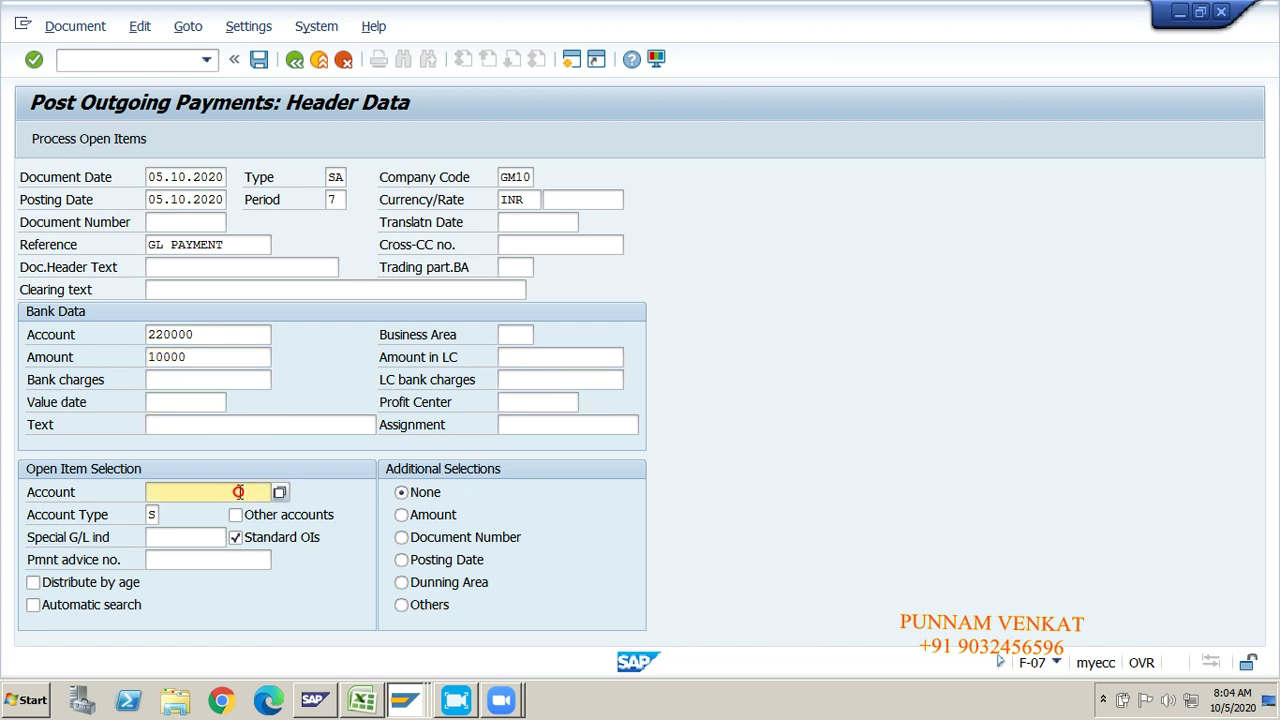
key("alt+Tab")
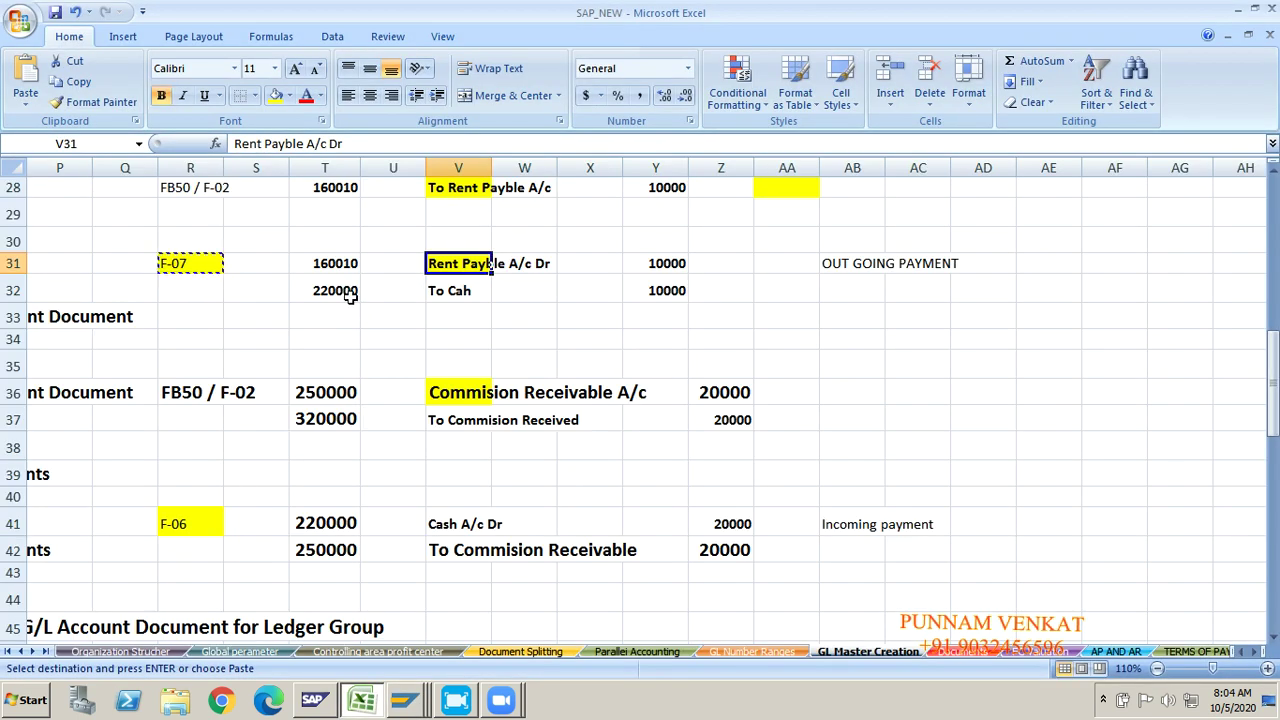
key("alt+Tab")
type("1")
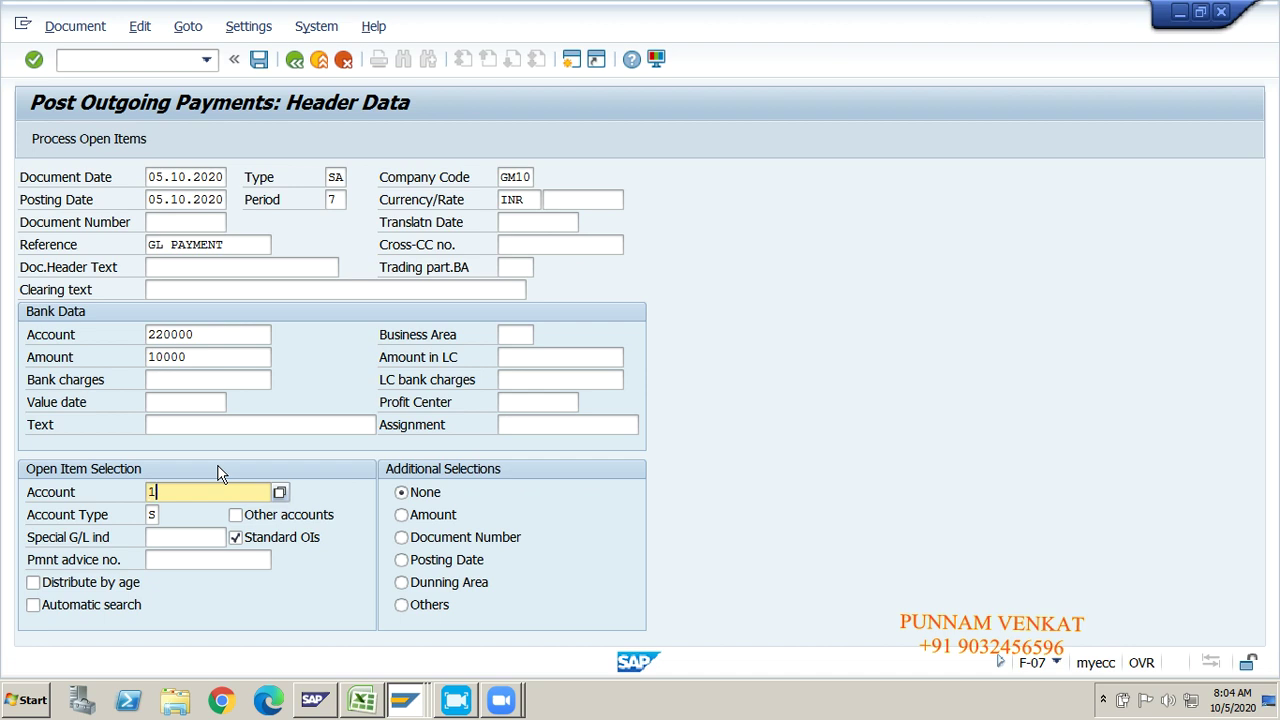
type("60010")
left_click(196, 335)
left_click(195, 492)
left_click(190, 177)
Step: Check the header's posting date, document type, period, company code GM10 and INR currency
left_click(190, 199)
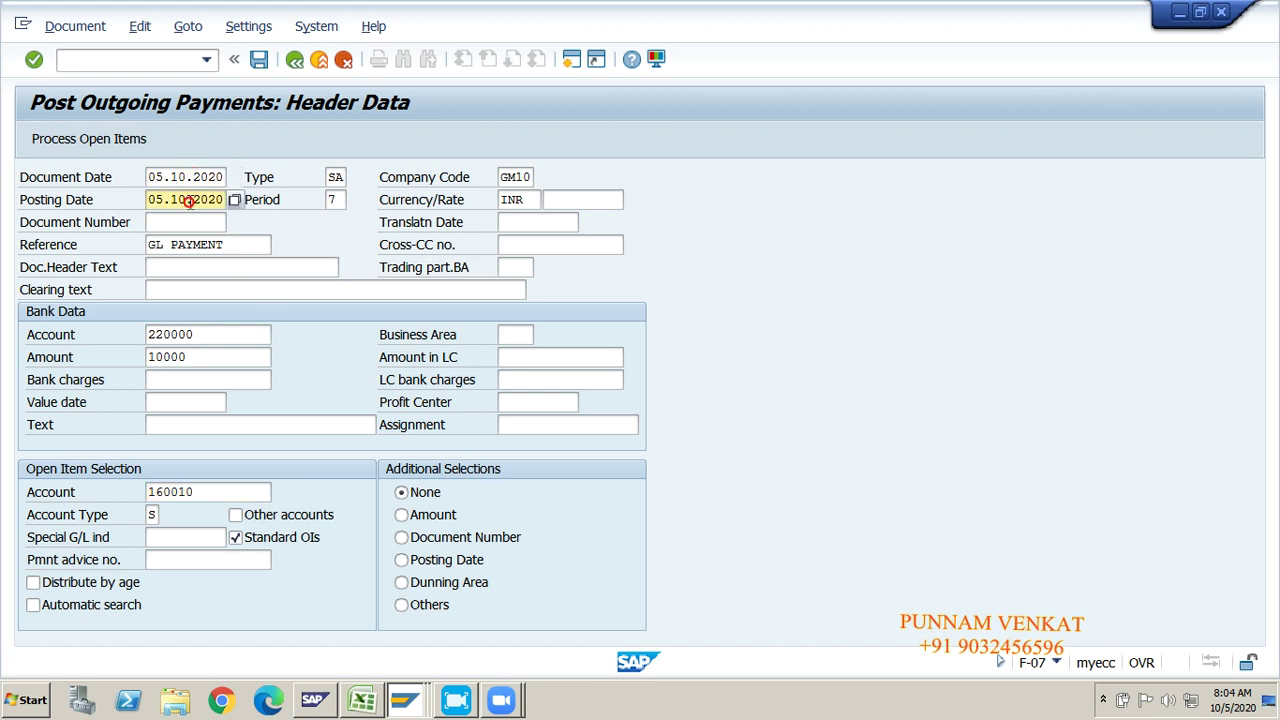
left_click(335, 177)
left_click(333, 199)
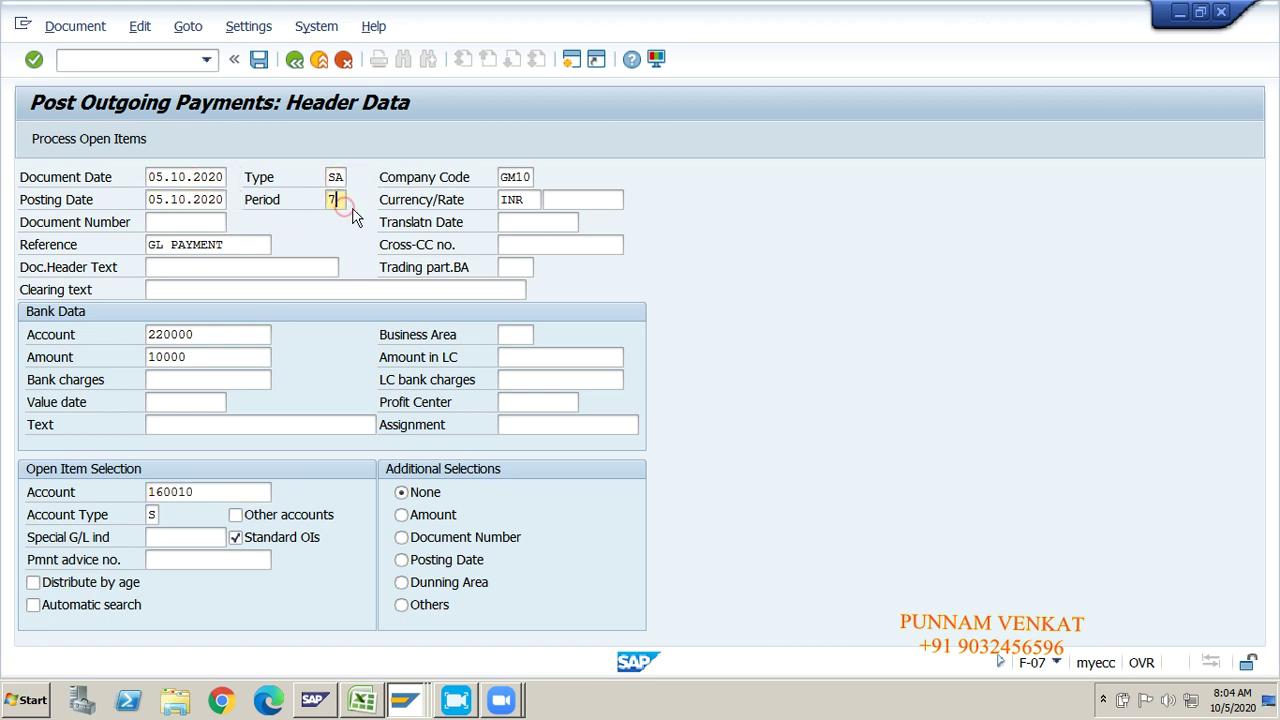
left_click(505, 177)
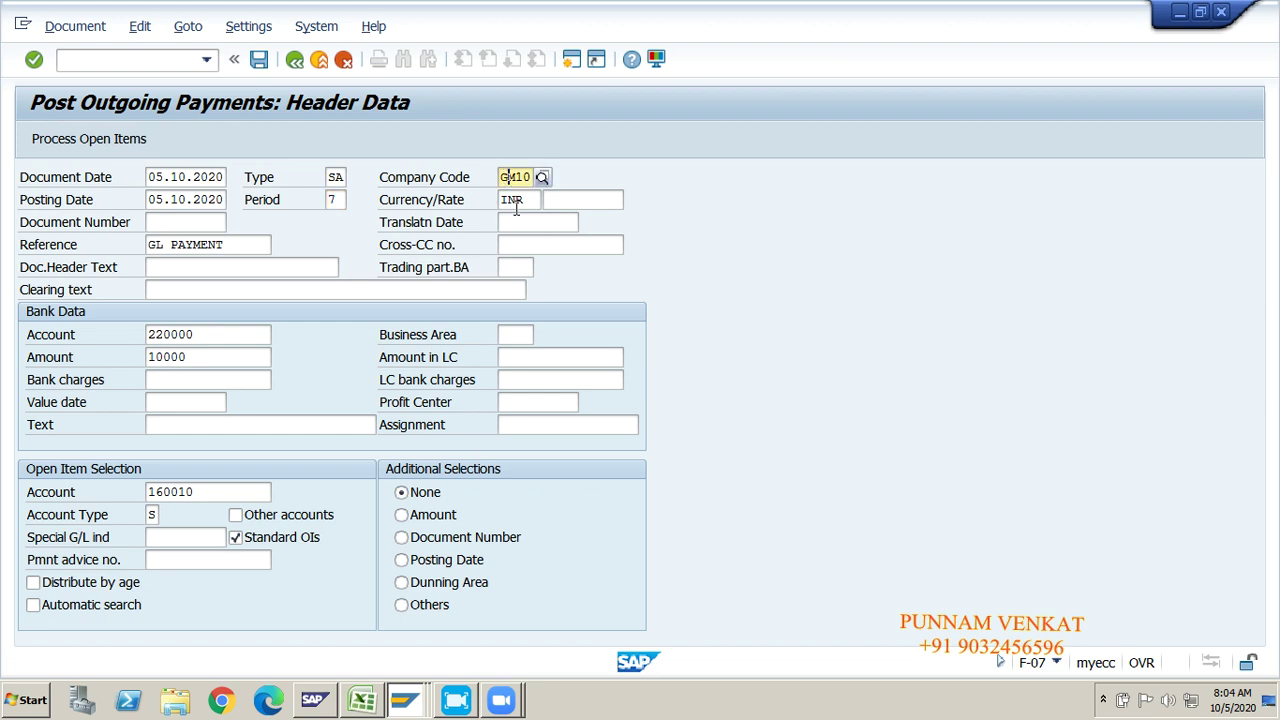
left_click(515, 200)
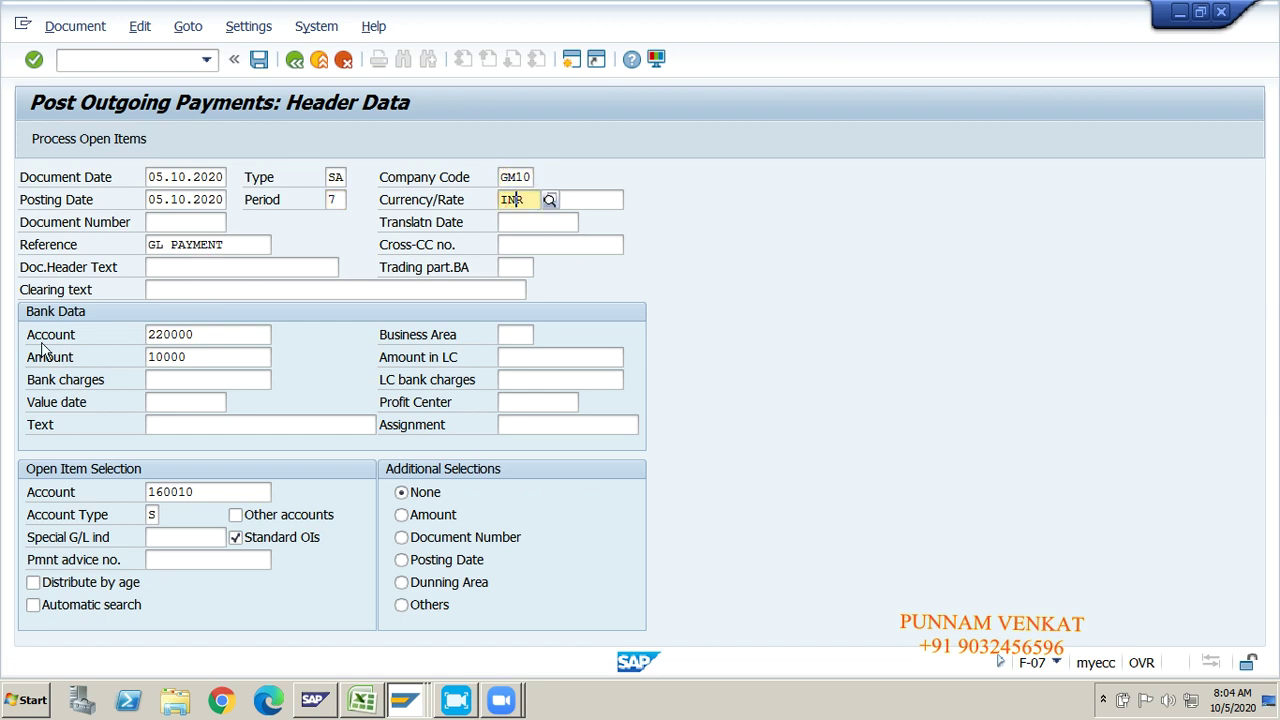
Step: Confirm the bank account, 10000 amount and account 160010, then list its open items
left_click(209, 340)
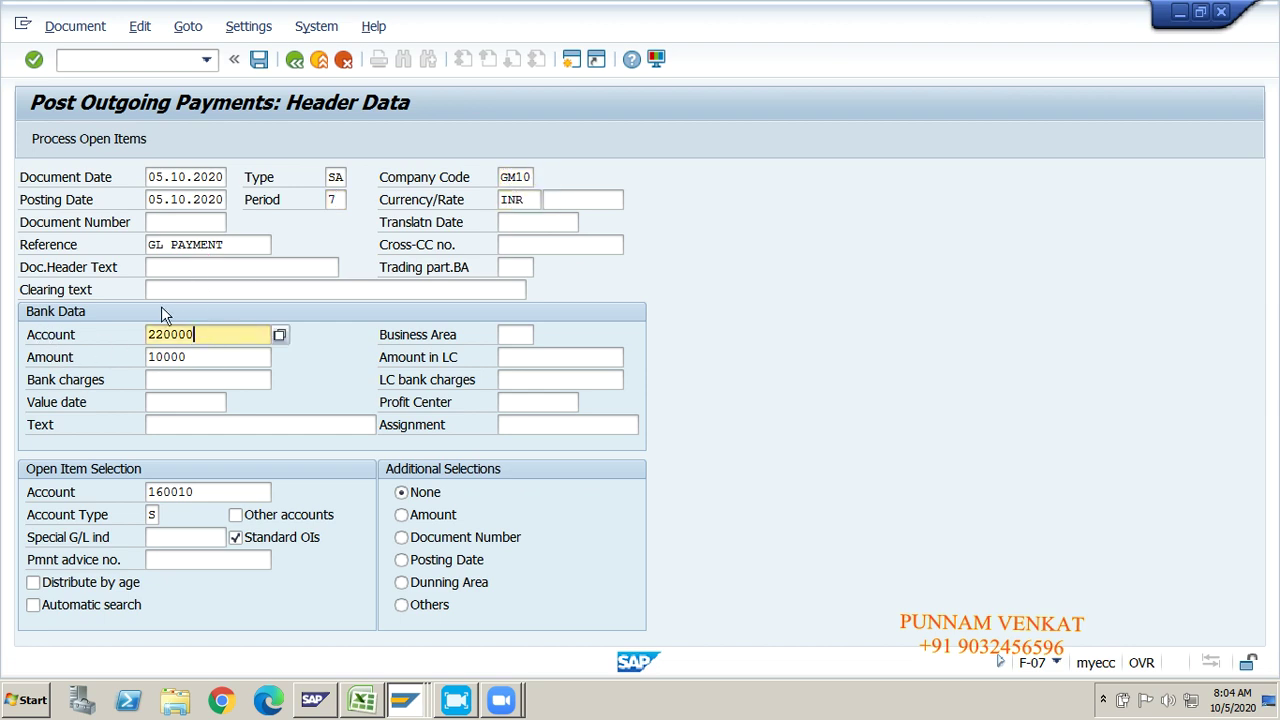
left_click(189, 356)
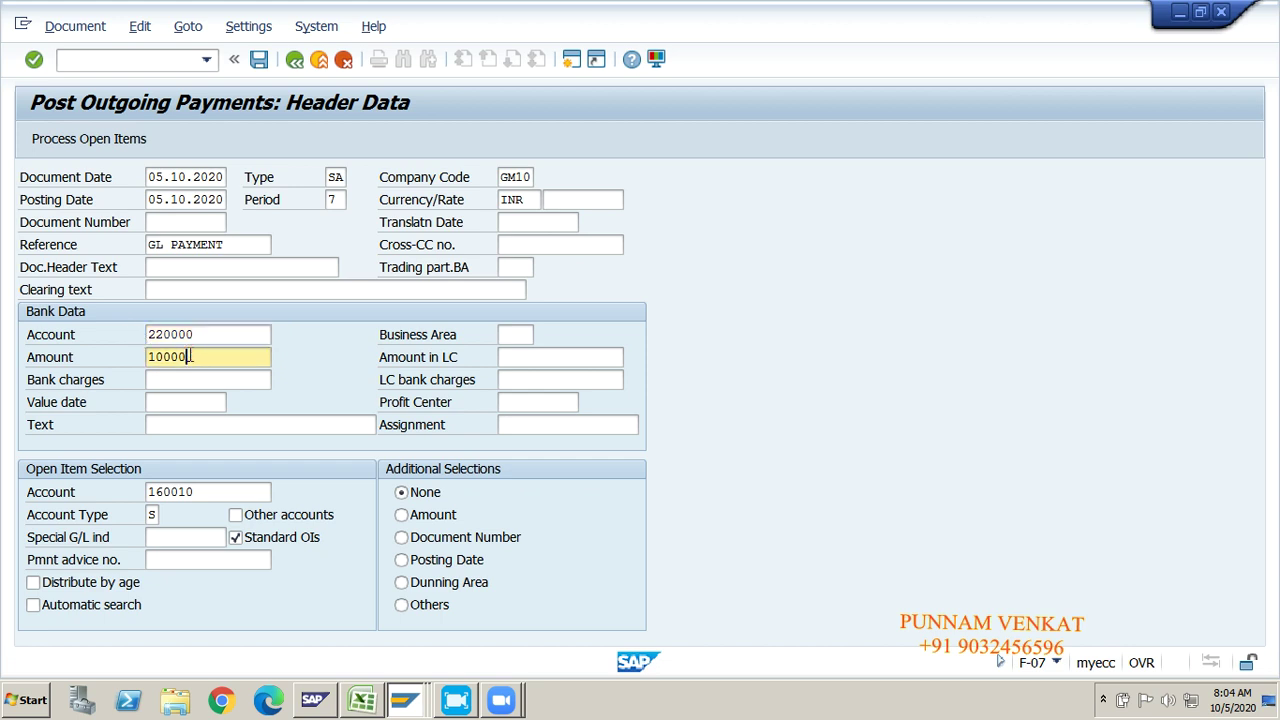
left_click(209, 492)
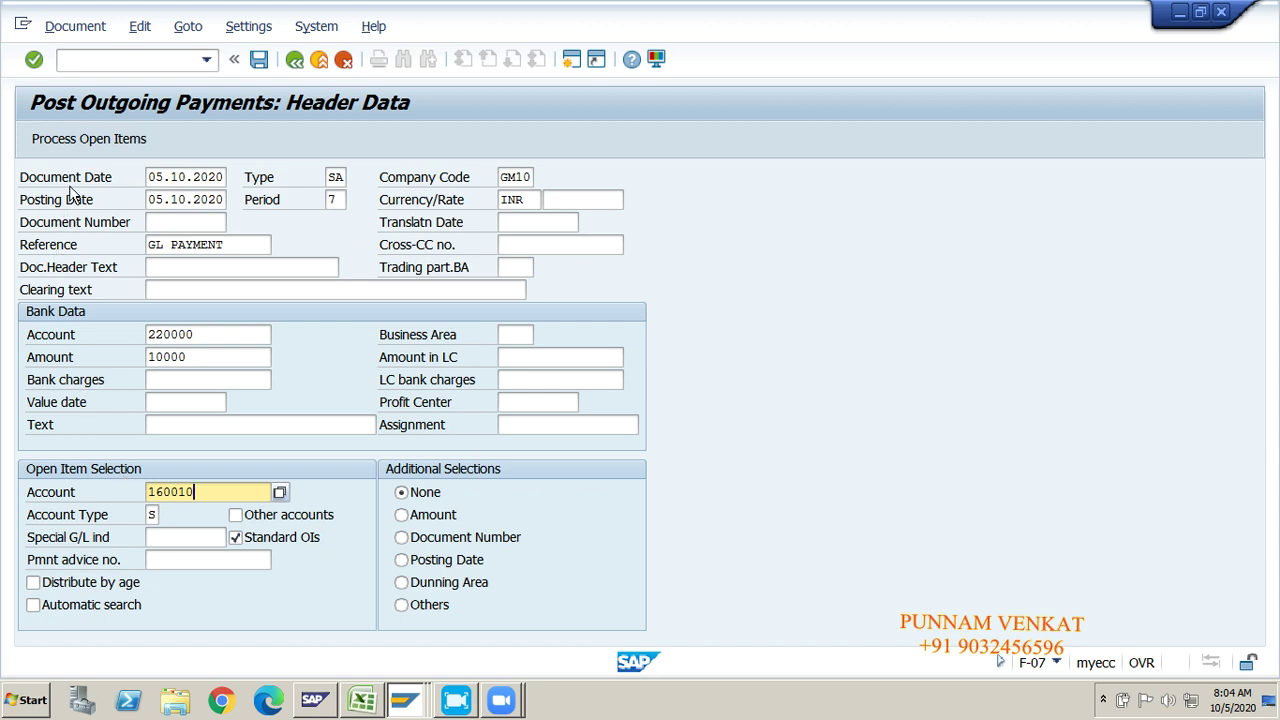
left_click(80, 143)
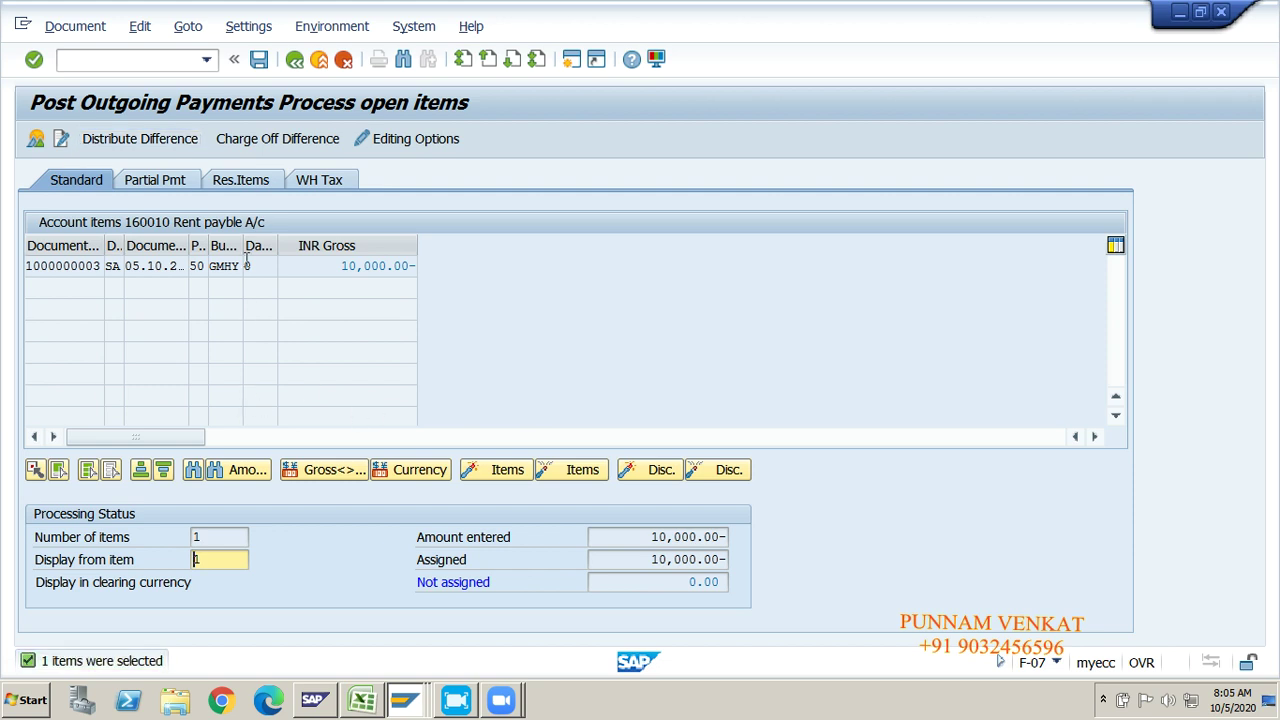
Step: Save the outgoing payment clearing the 10,000.00 Rent payble A/c item in GM10
left_click(75, 27)
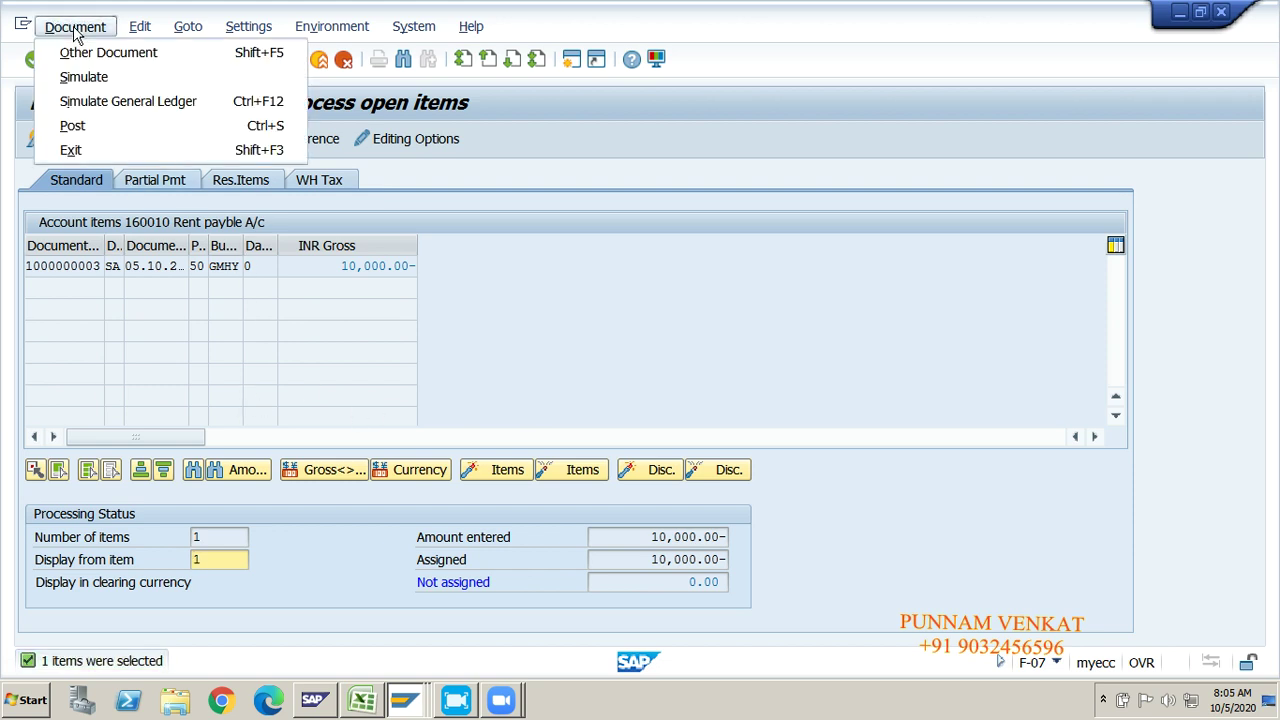
left_click(463, 318)
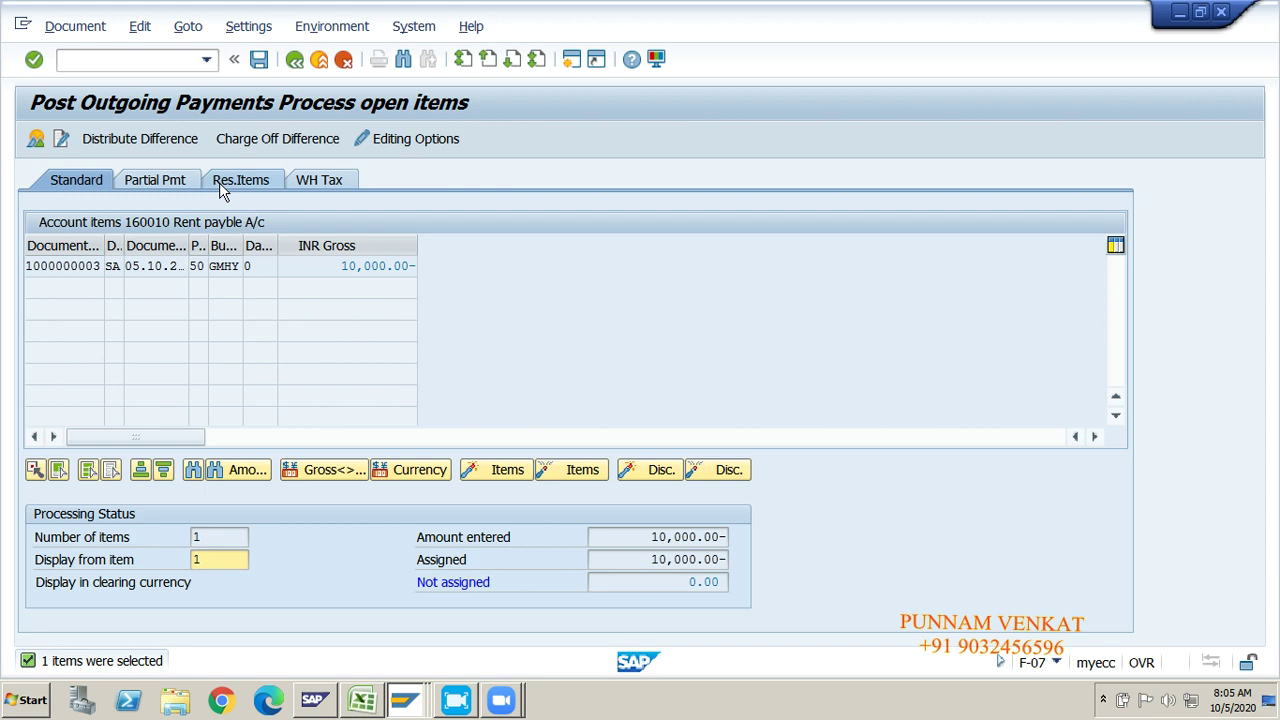
left_click(258, 62)
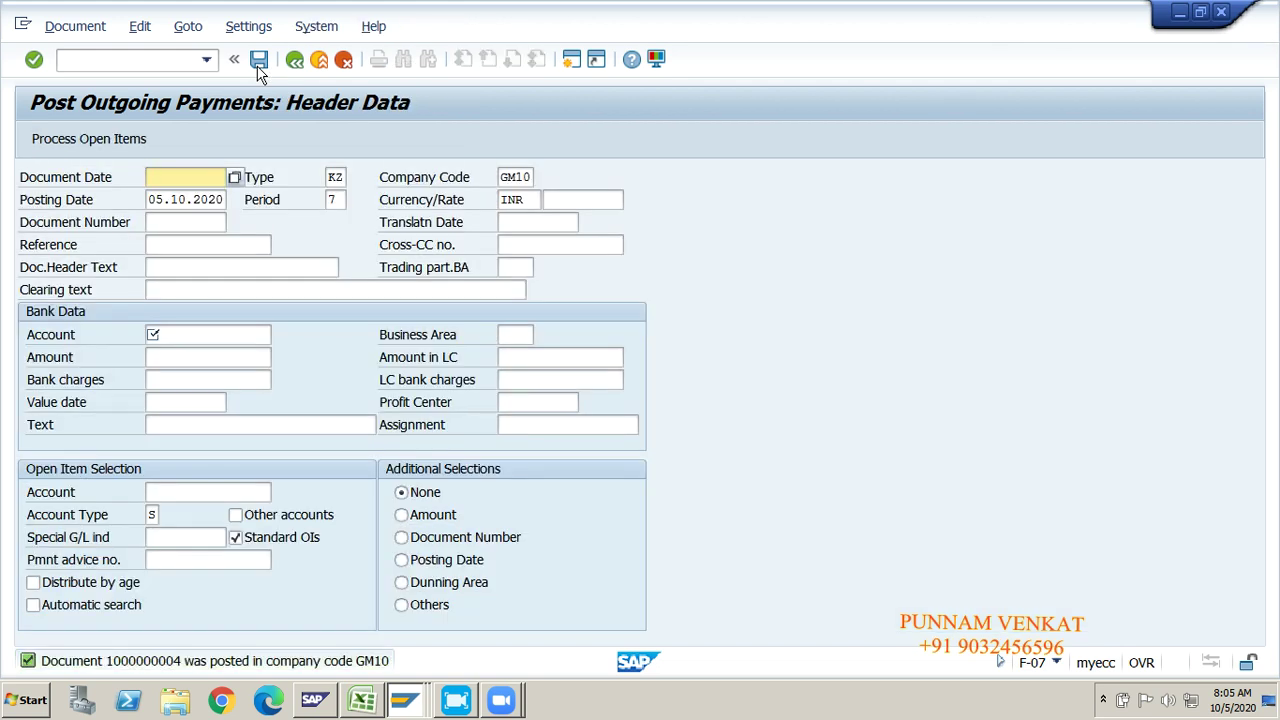
left_click(92, 28)
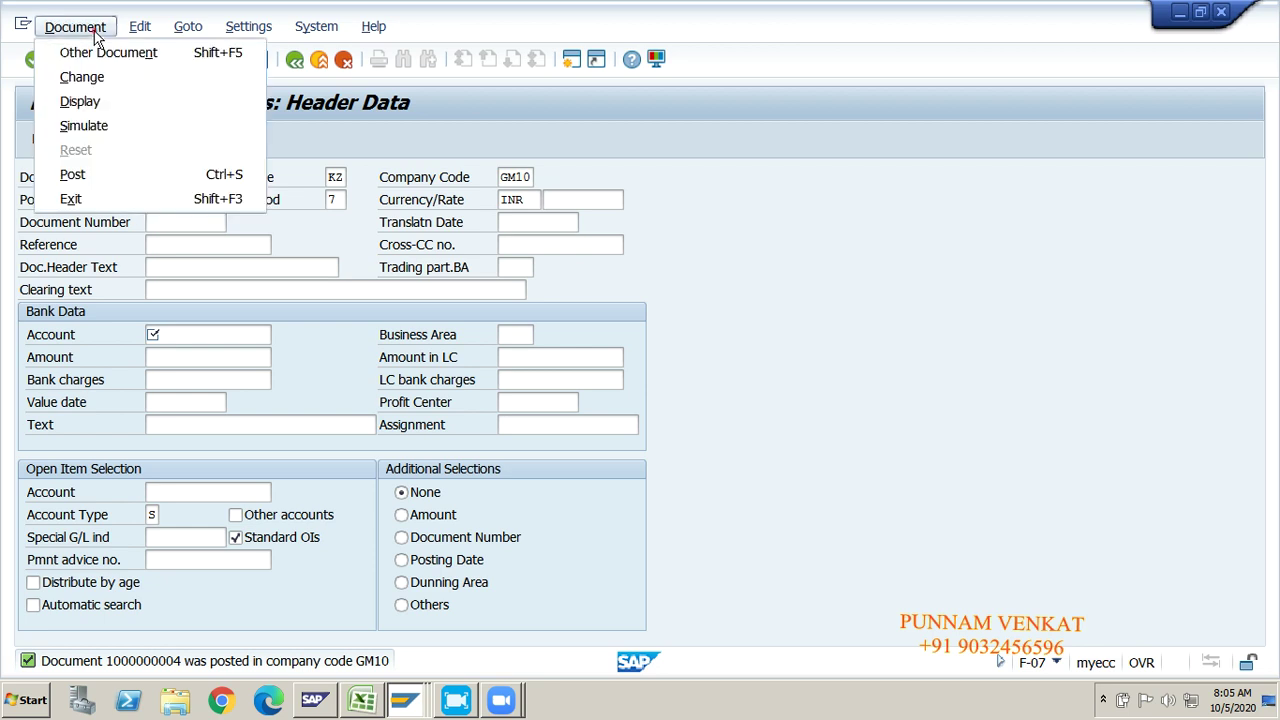
left_click(95, 105)
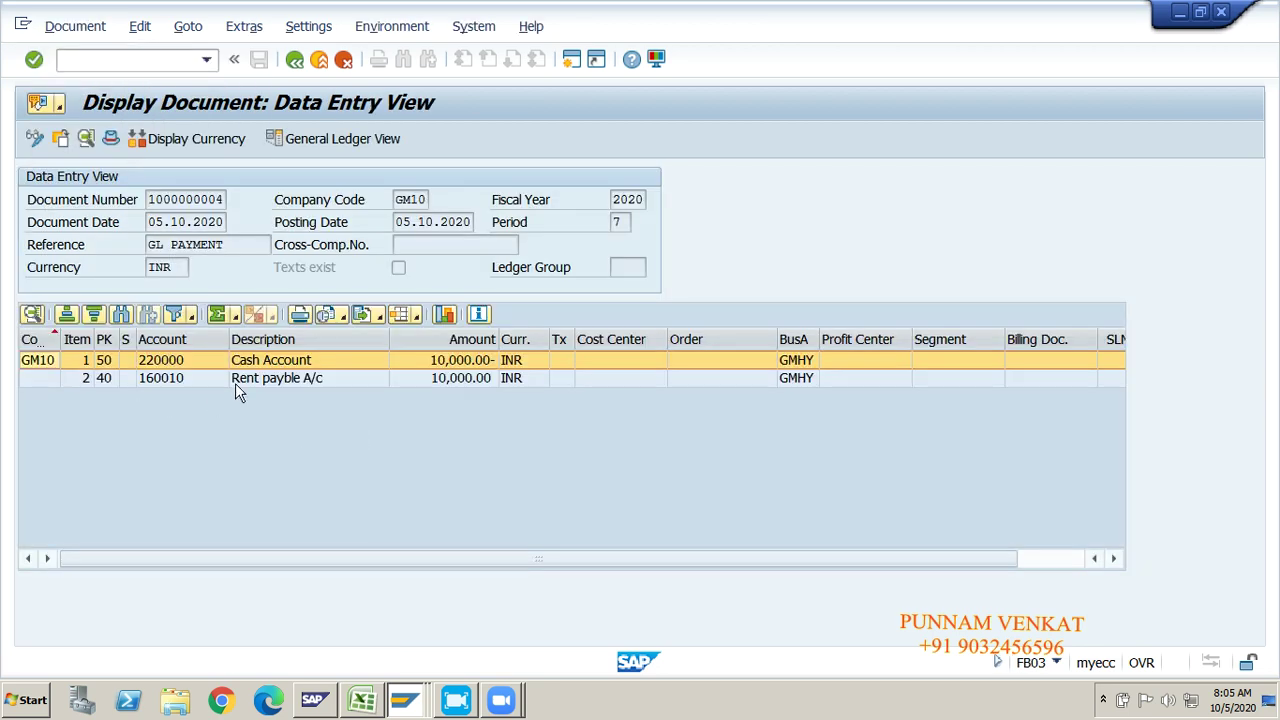
left_click(251, 380)
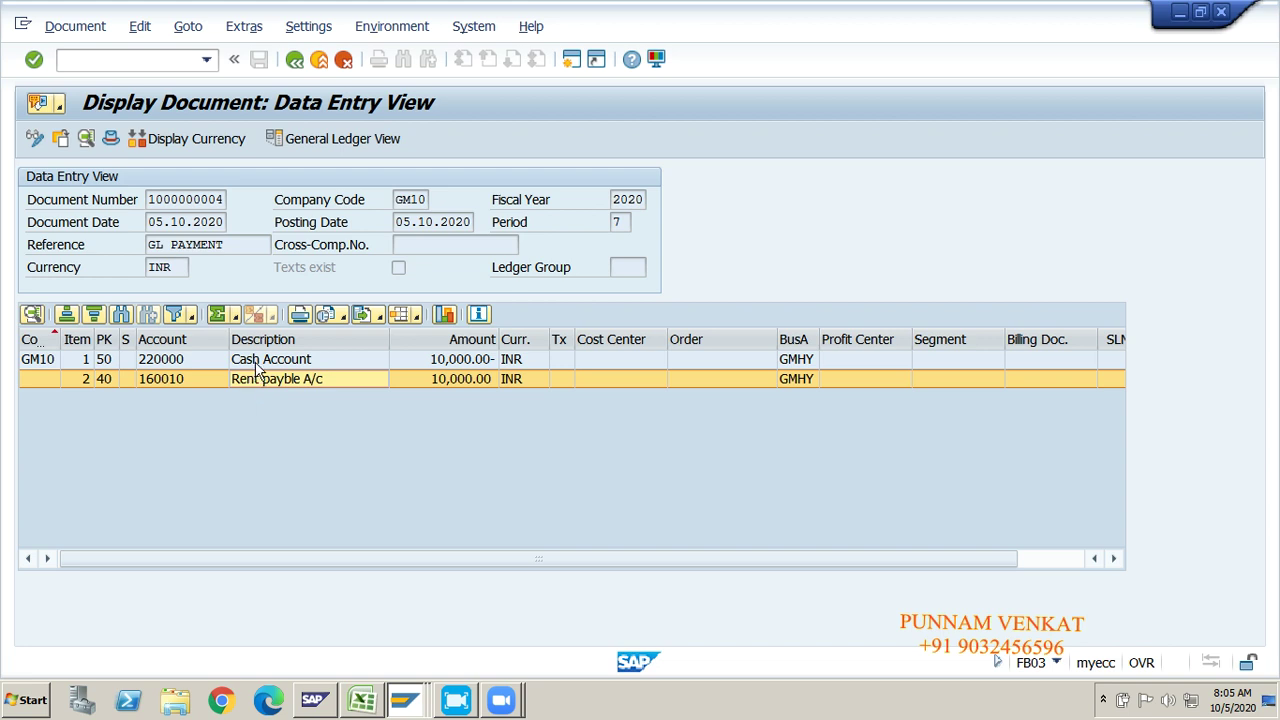
left_click(252, 362)
left_click(102, 381)
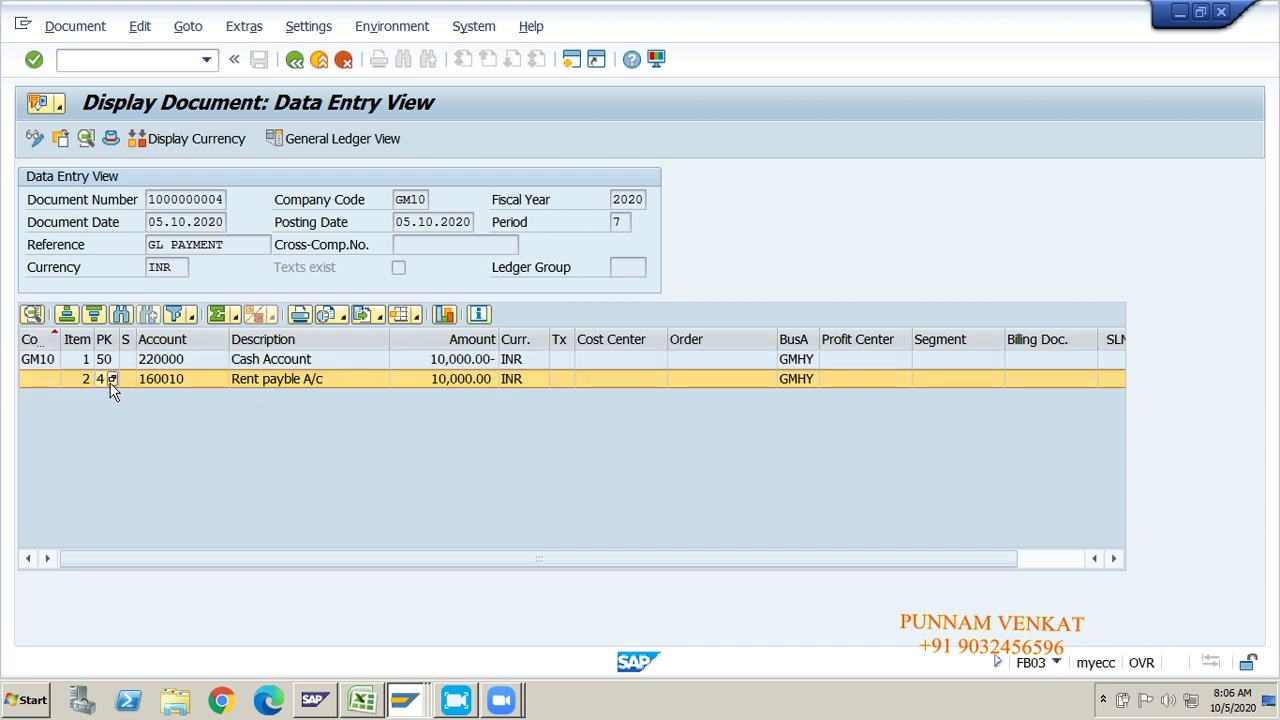
left_click(108, 362)
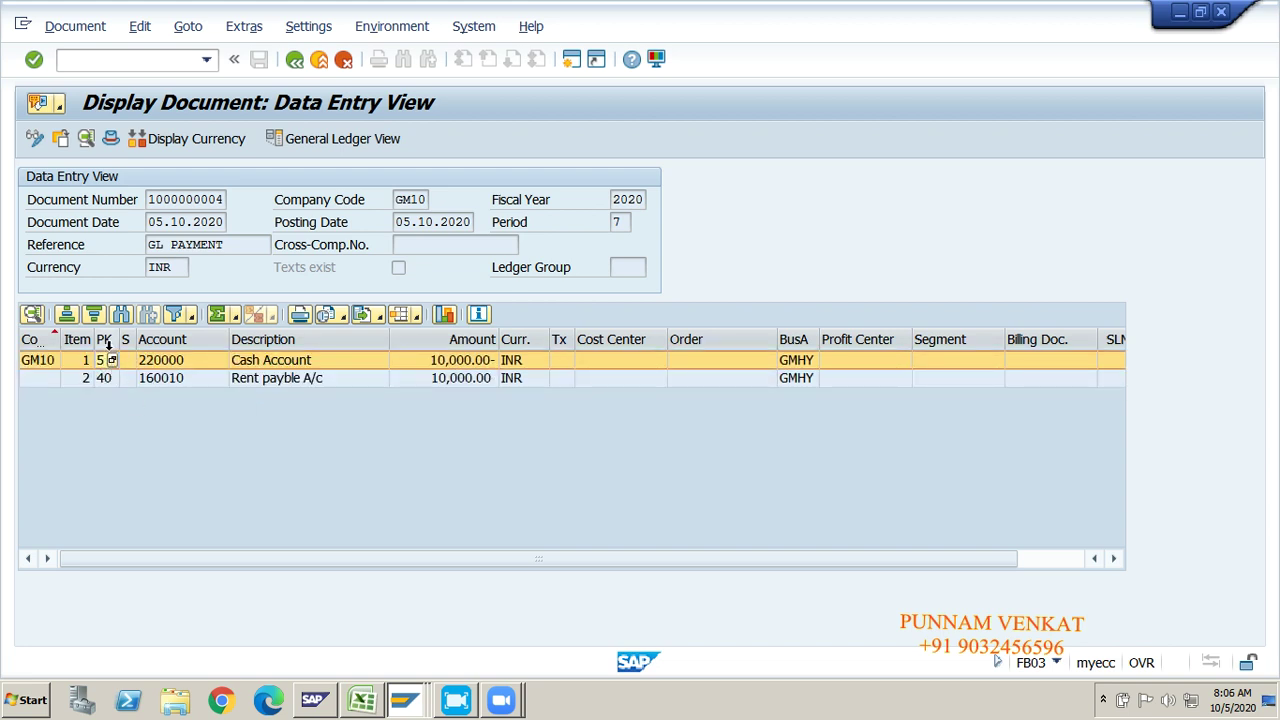
left_click(249, 384)
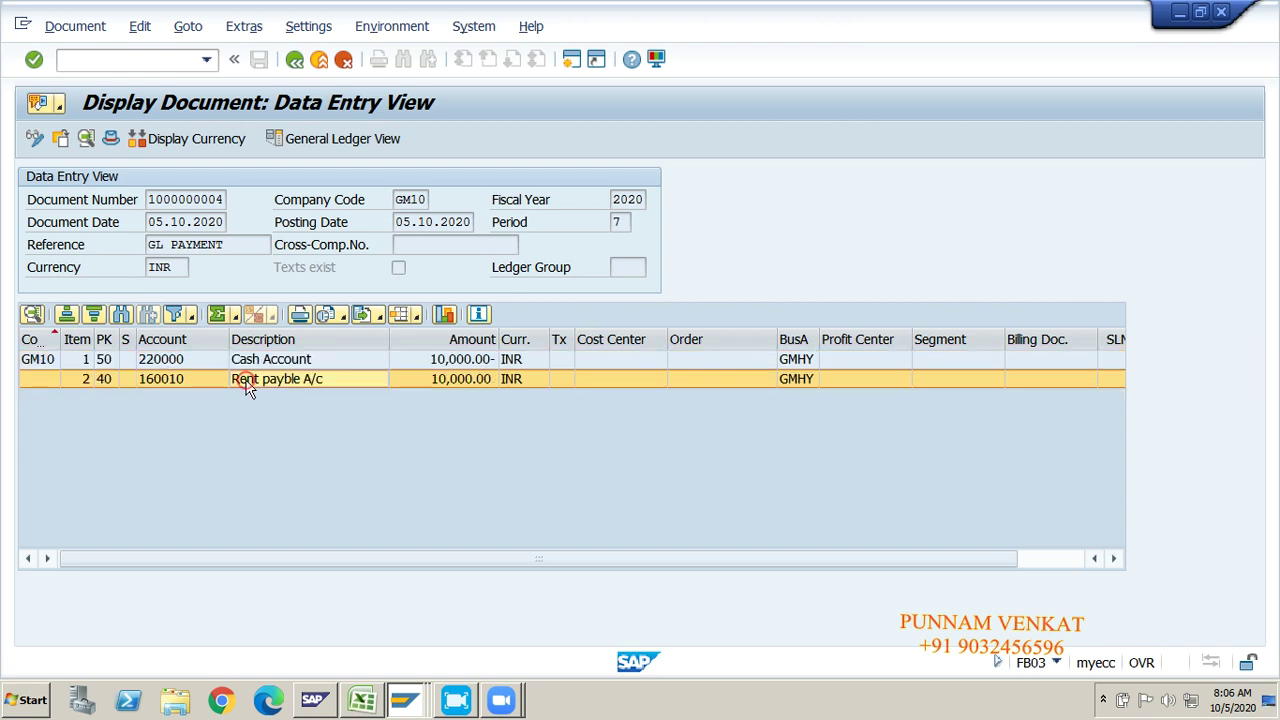
left_click(246, 360)
Step: Leave the document display with /N to return to SAP Easy Access
left_click(128, 60)
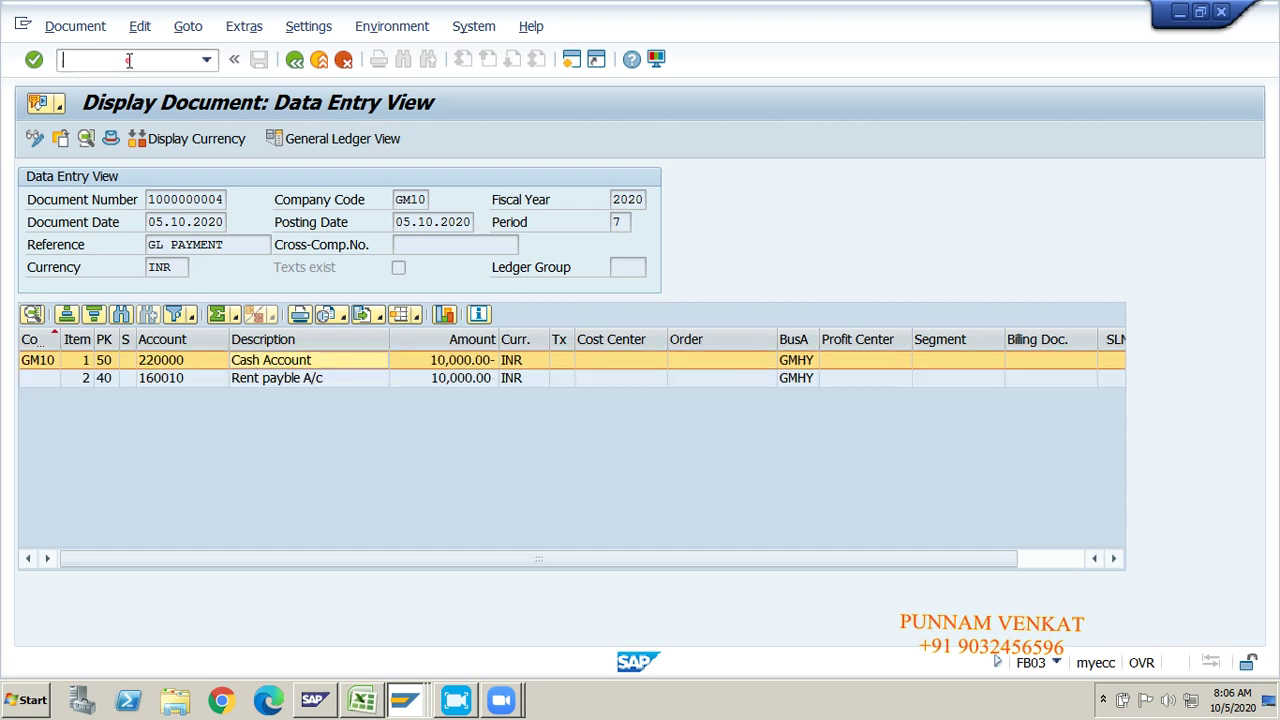
type("/N")
key("Return")
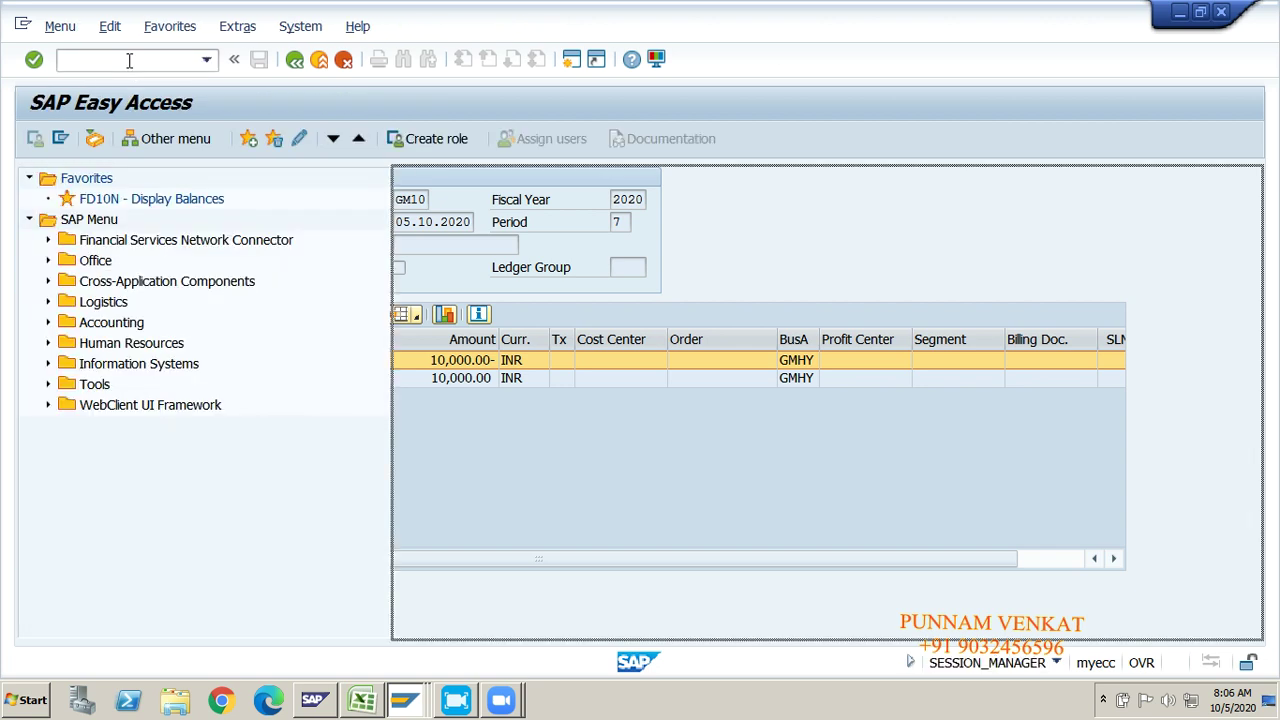
Step: Run FBL3N for G/L account 160010 in company code GM10 for open items
key("alt+Tab")
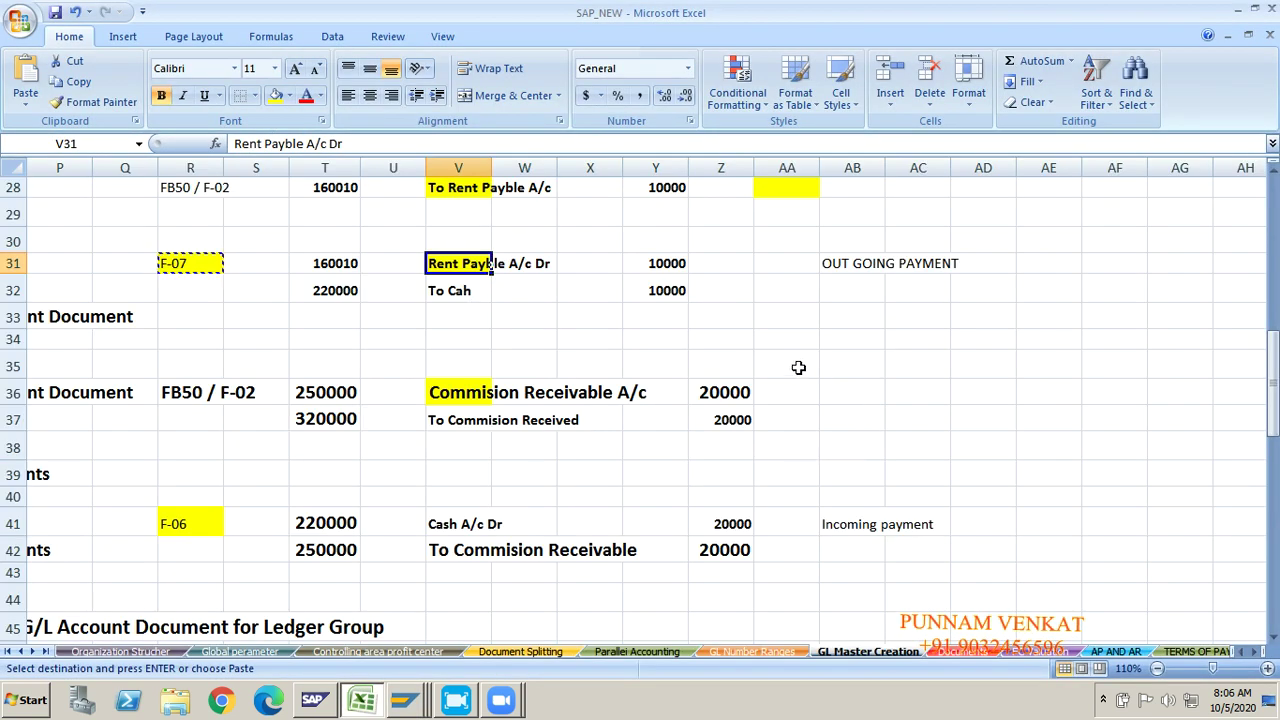
key("alt+Tab")
left_click(97, 58)
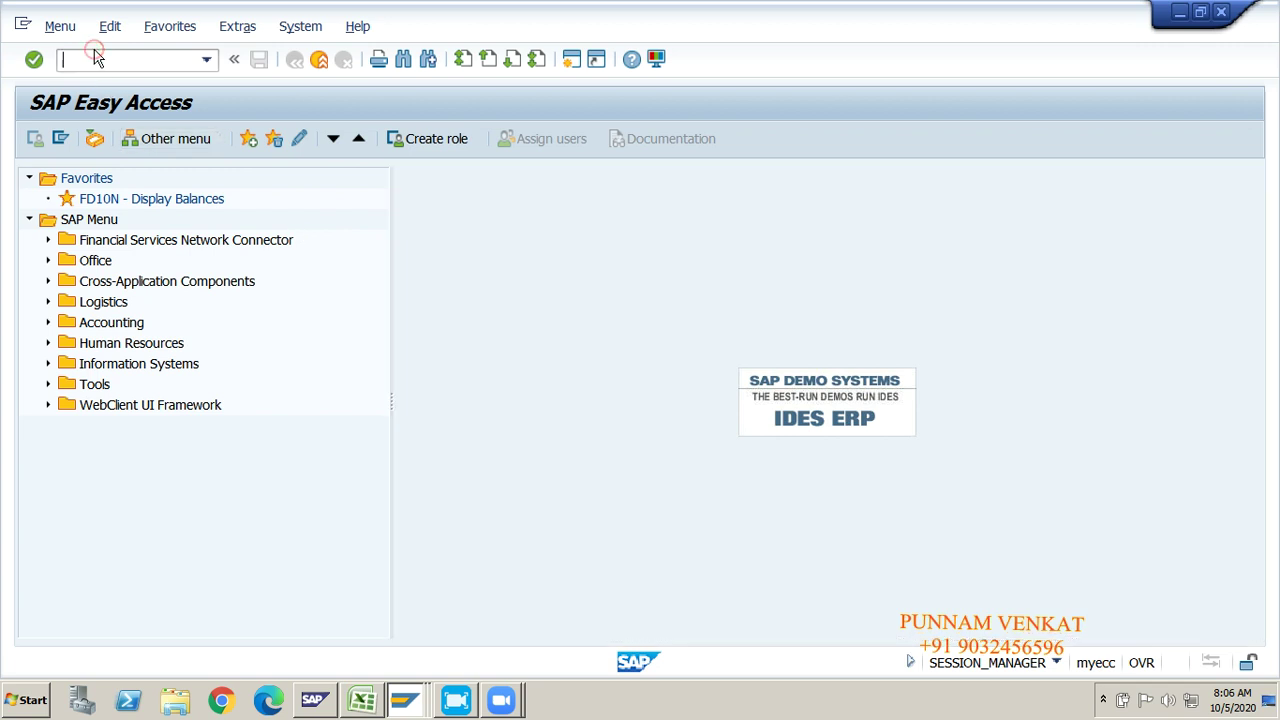
type("FBL3N")
key("Return")
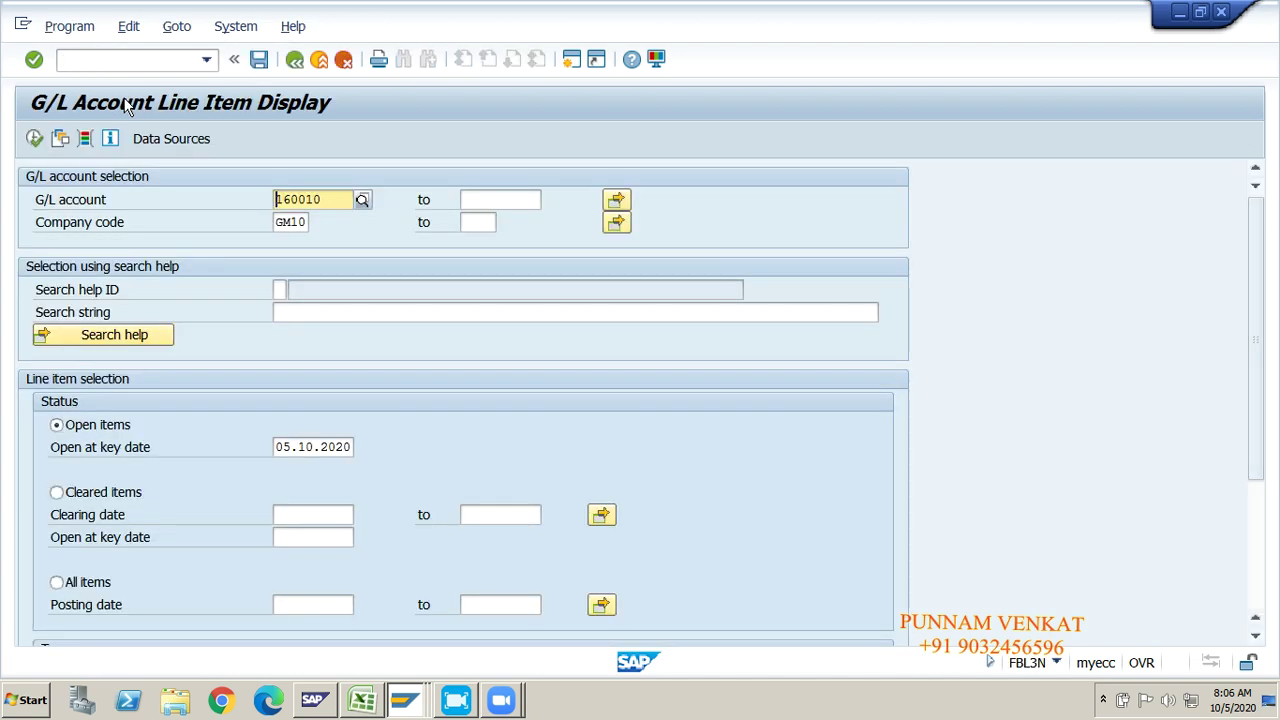
left_click(290, 222)
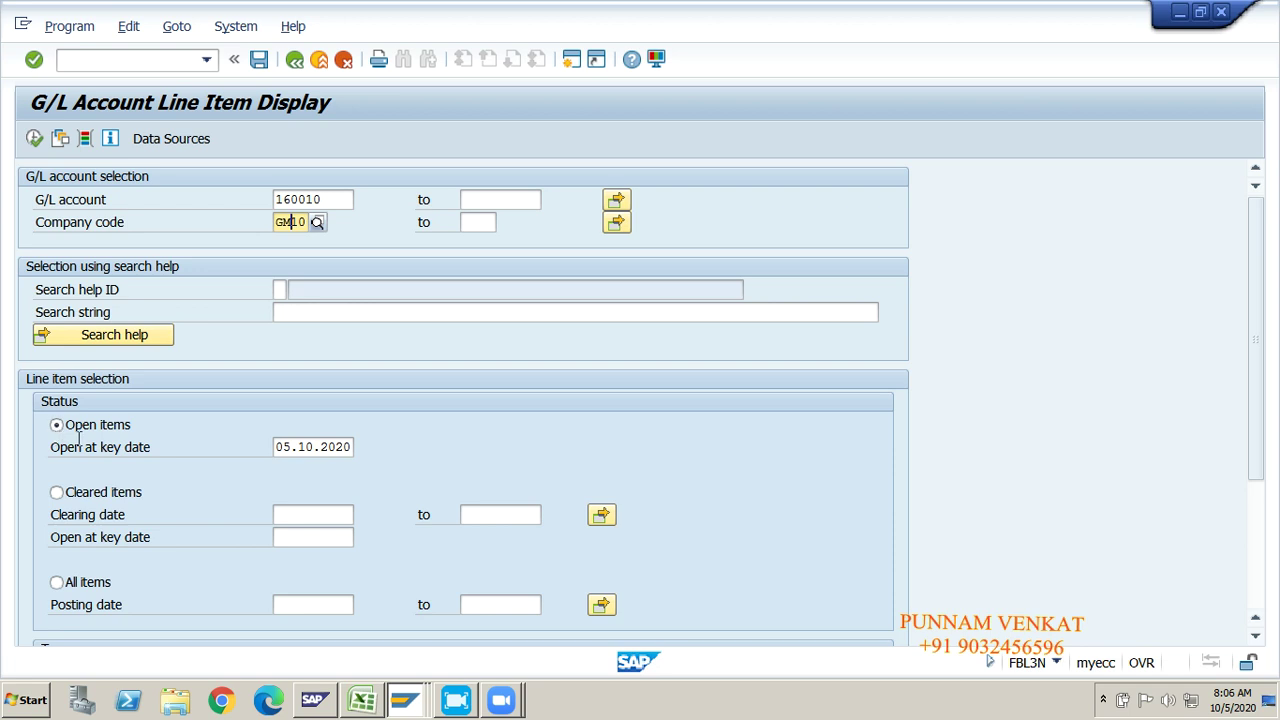
left_click(35, 142)
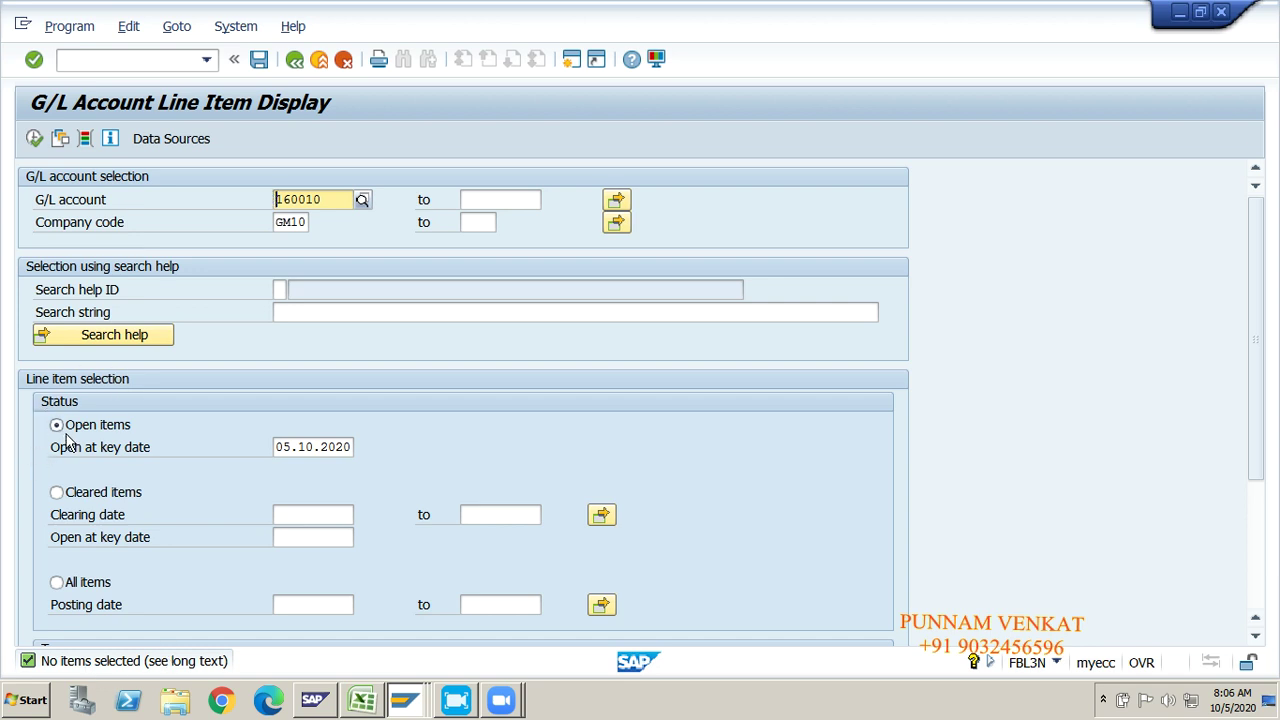
left_click(100, 495)
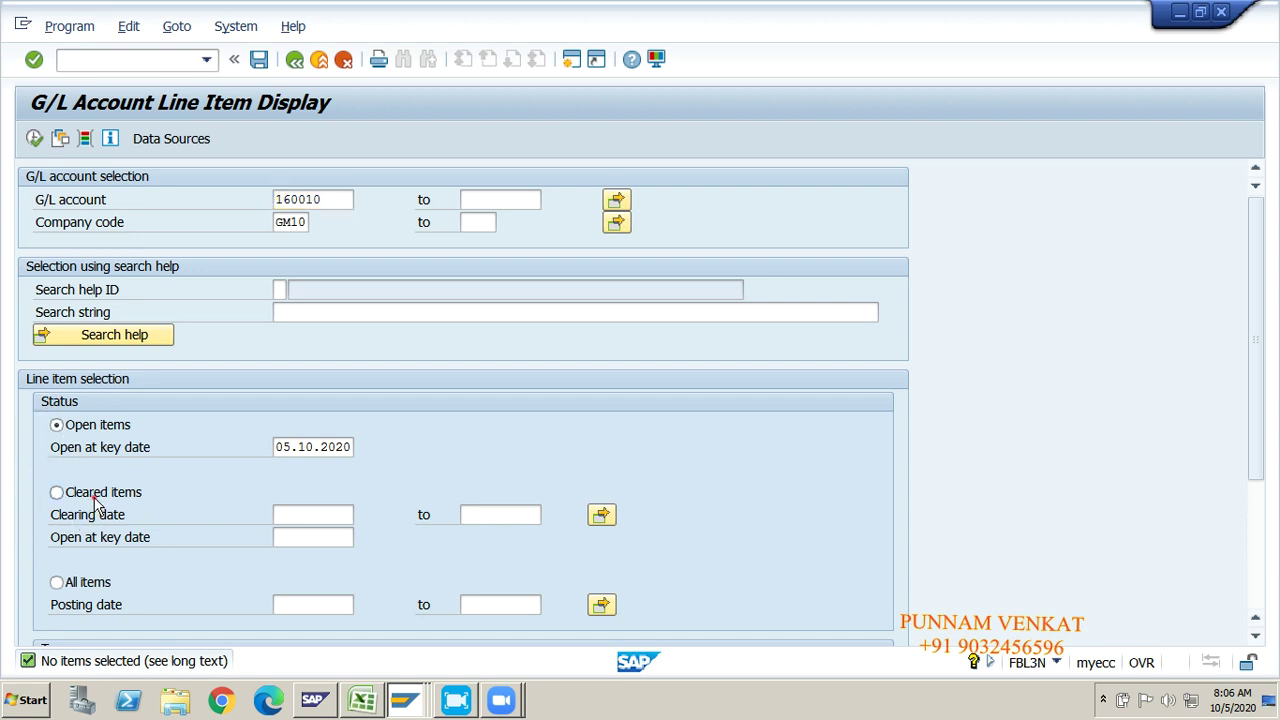
left_click(34, 138)
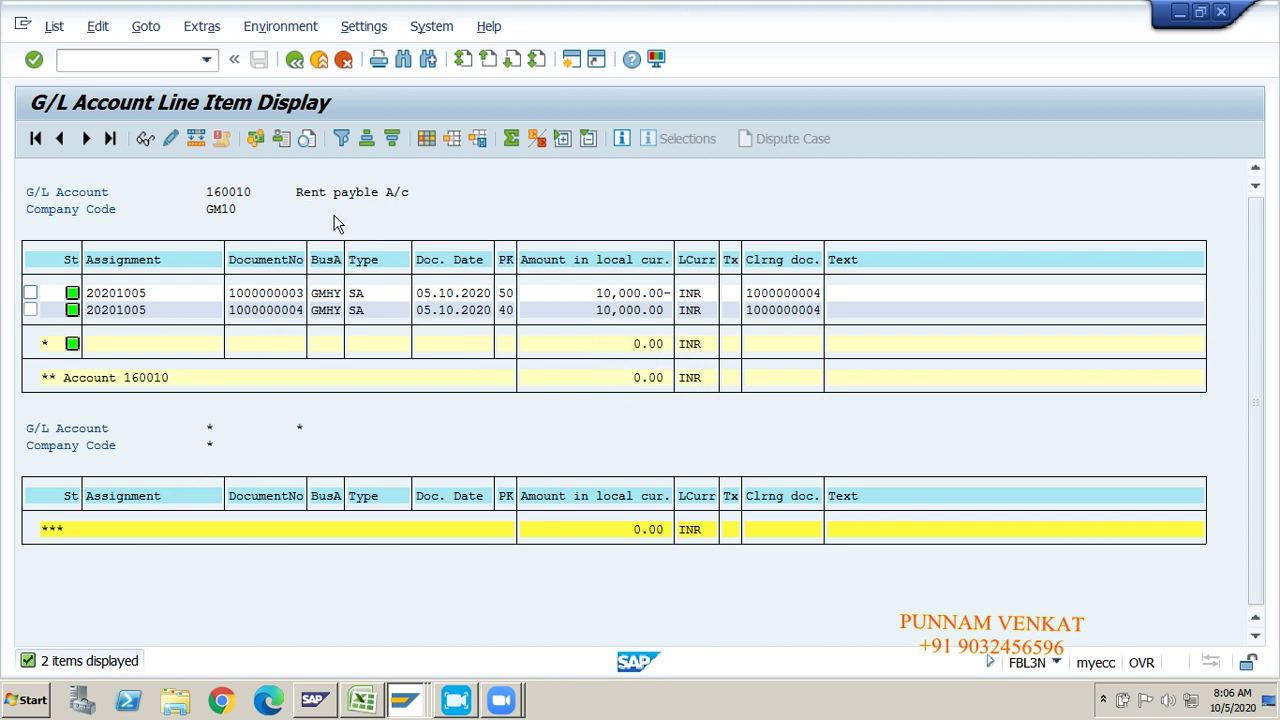
left_click_drag(290, 193, 405, 203)
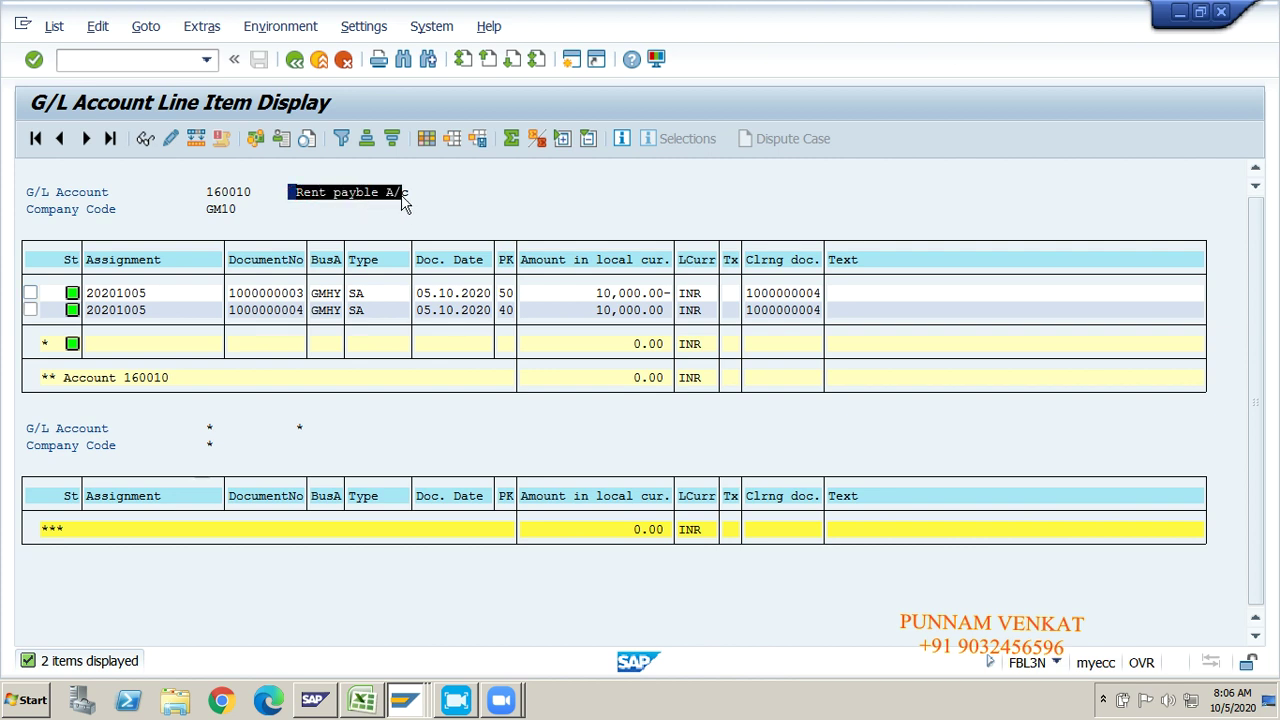
key("ctrl+c")
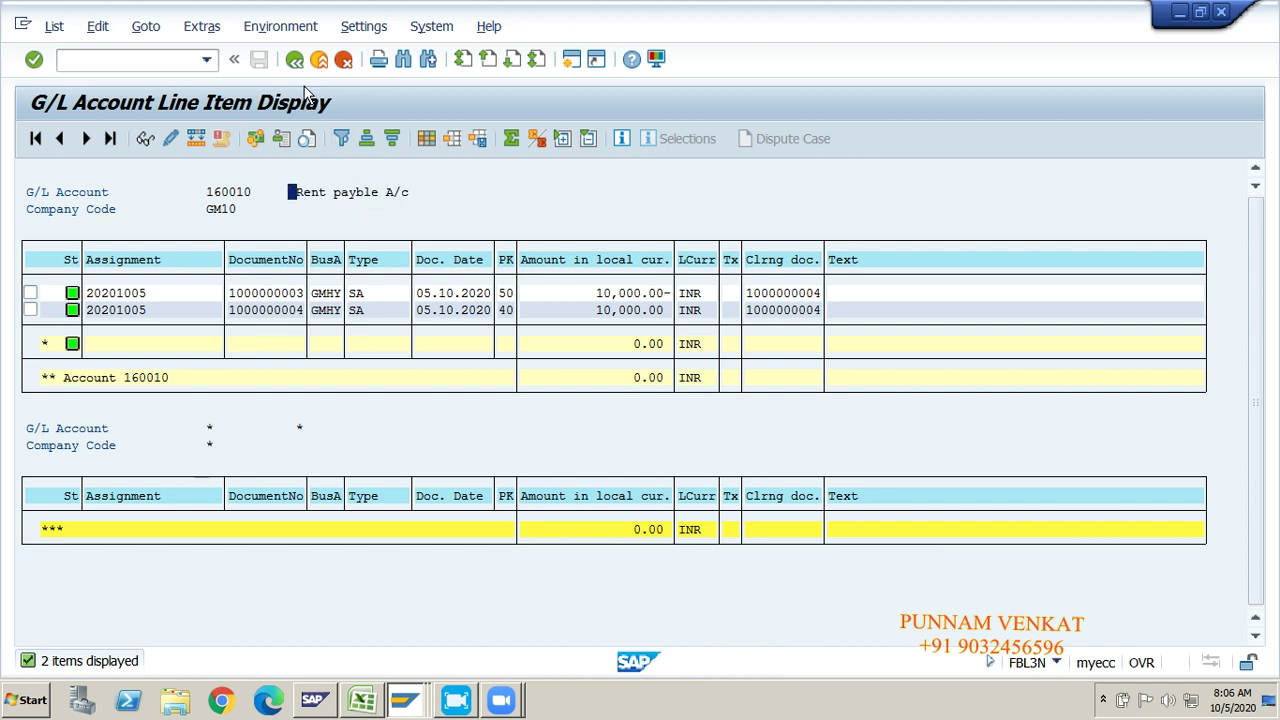
left_click(294, 59)
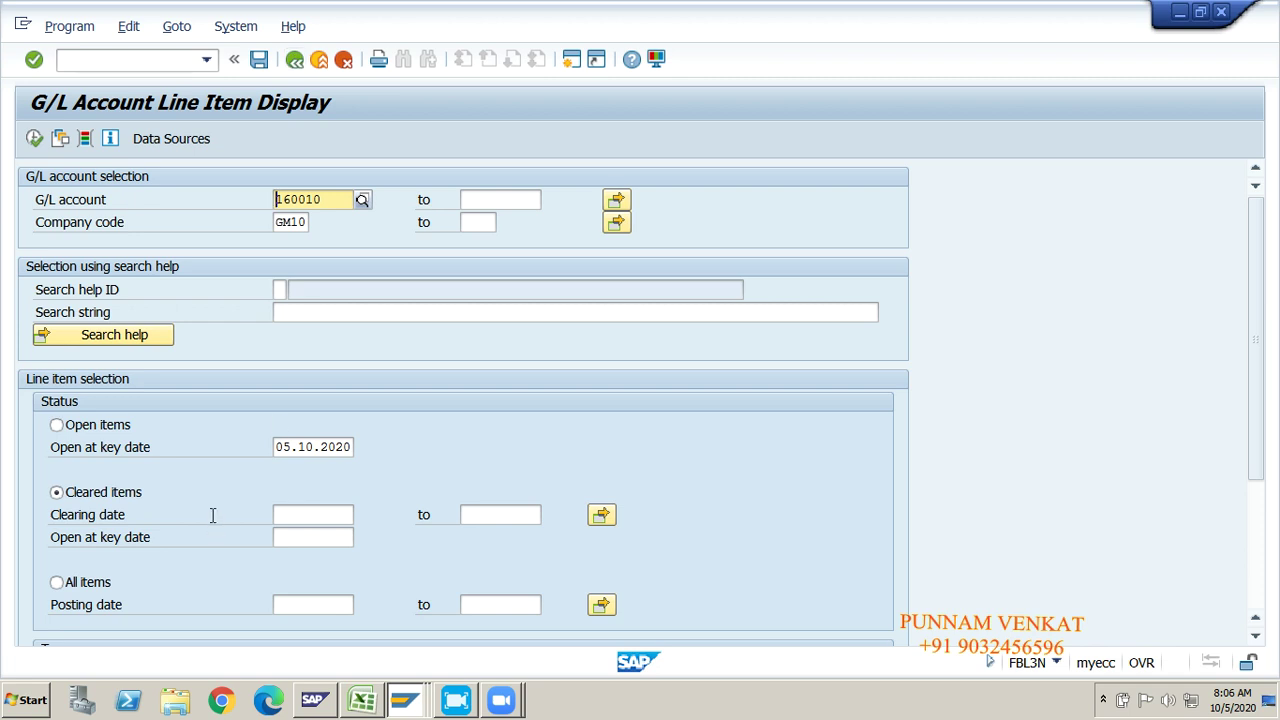
Step: Run FBL3N for all items of 160010, then return to SAP Easy Access
left_click(85, 428)
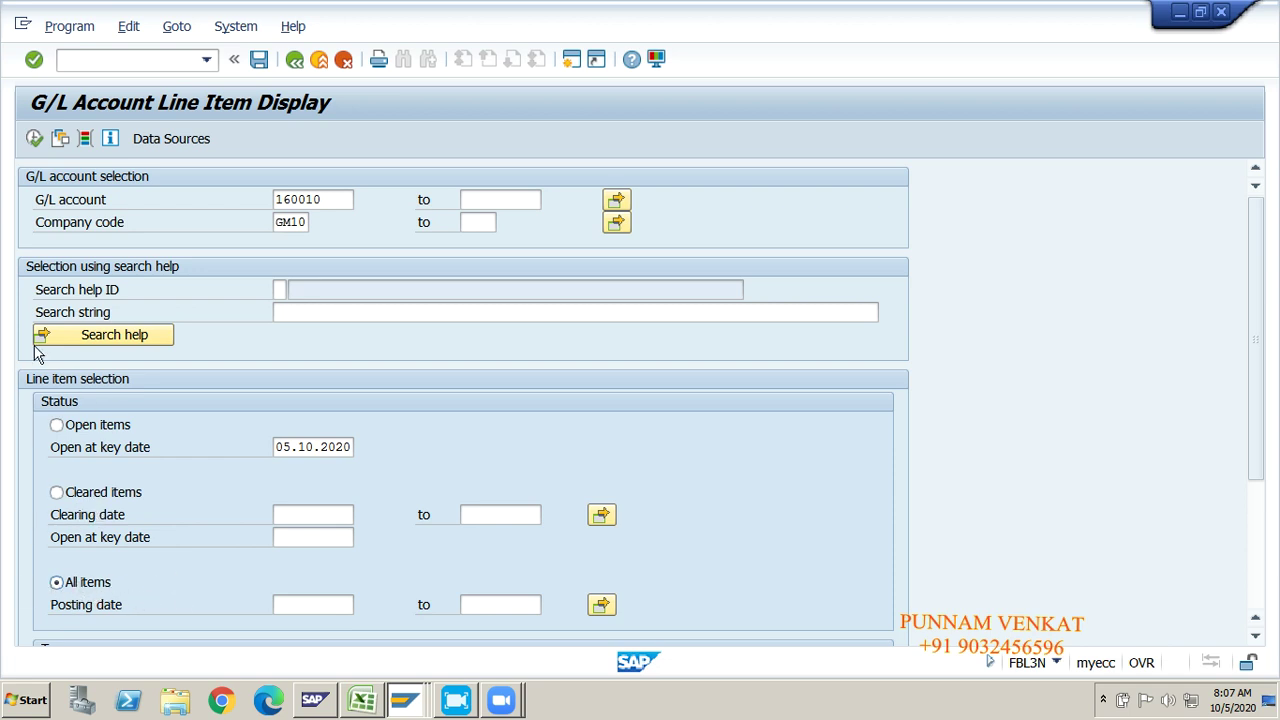
left_click(33, 139)
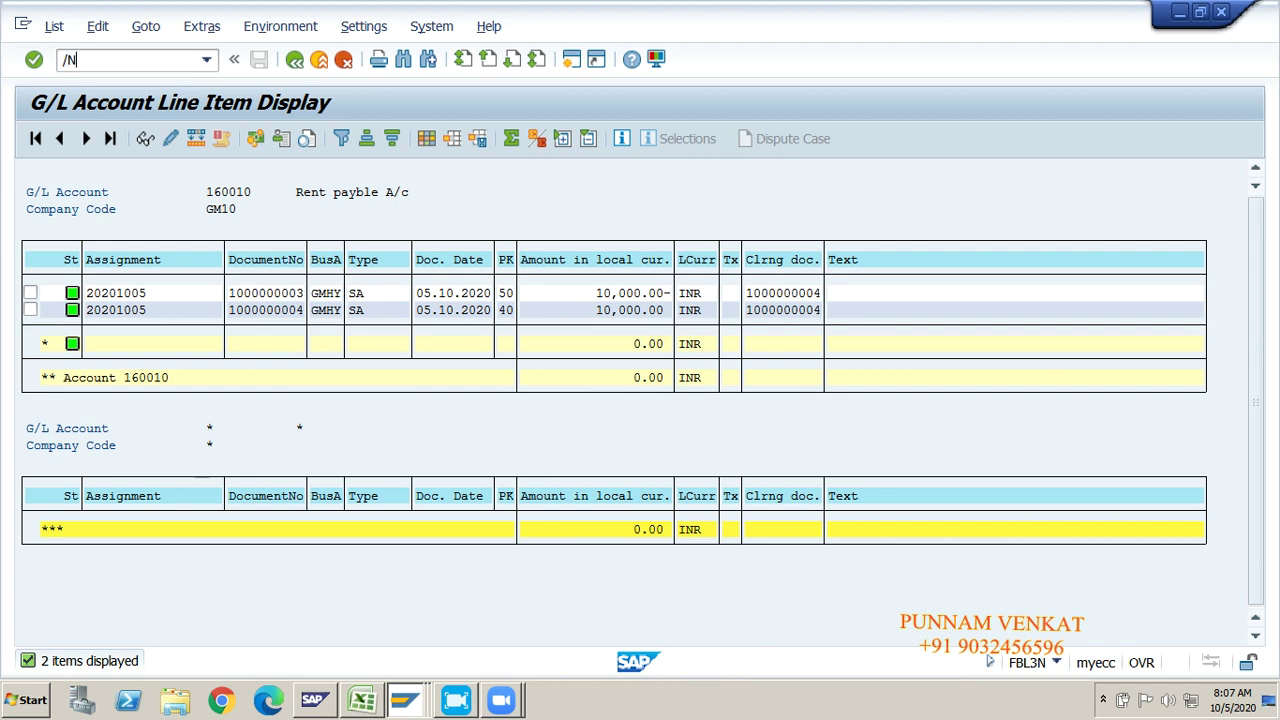
key("Return")
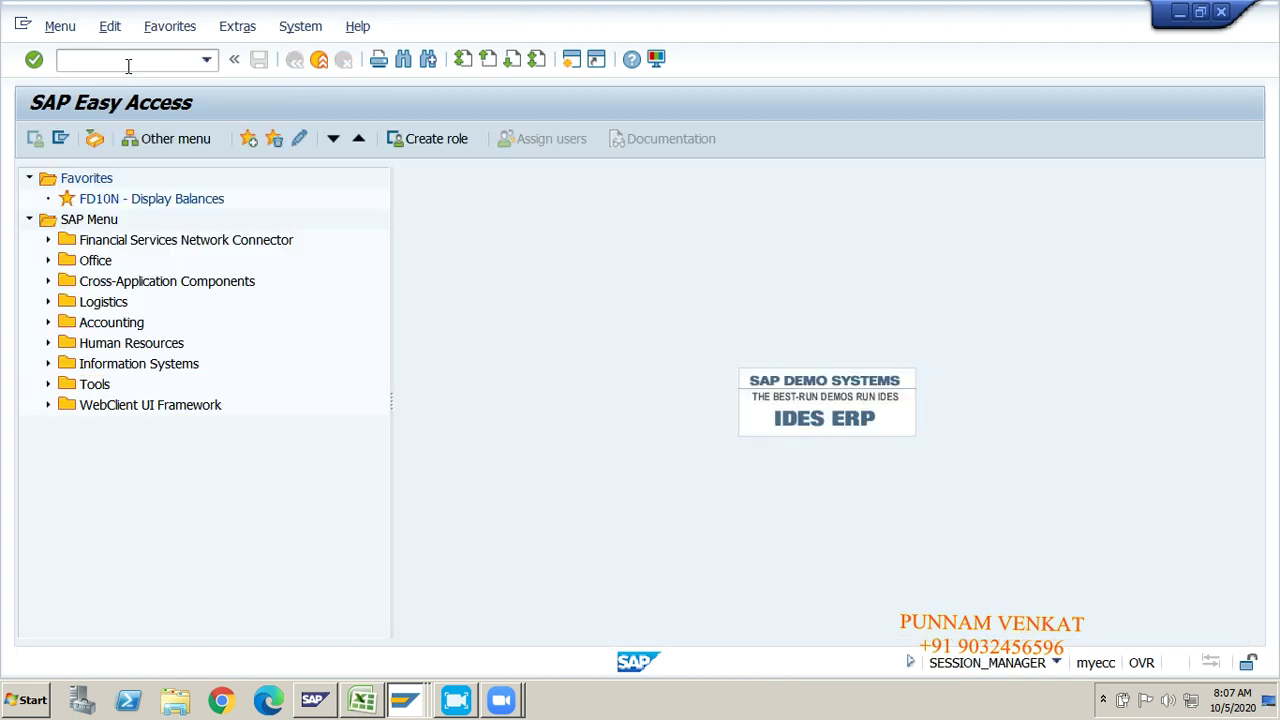
key("alt+Tab")
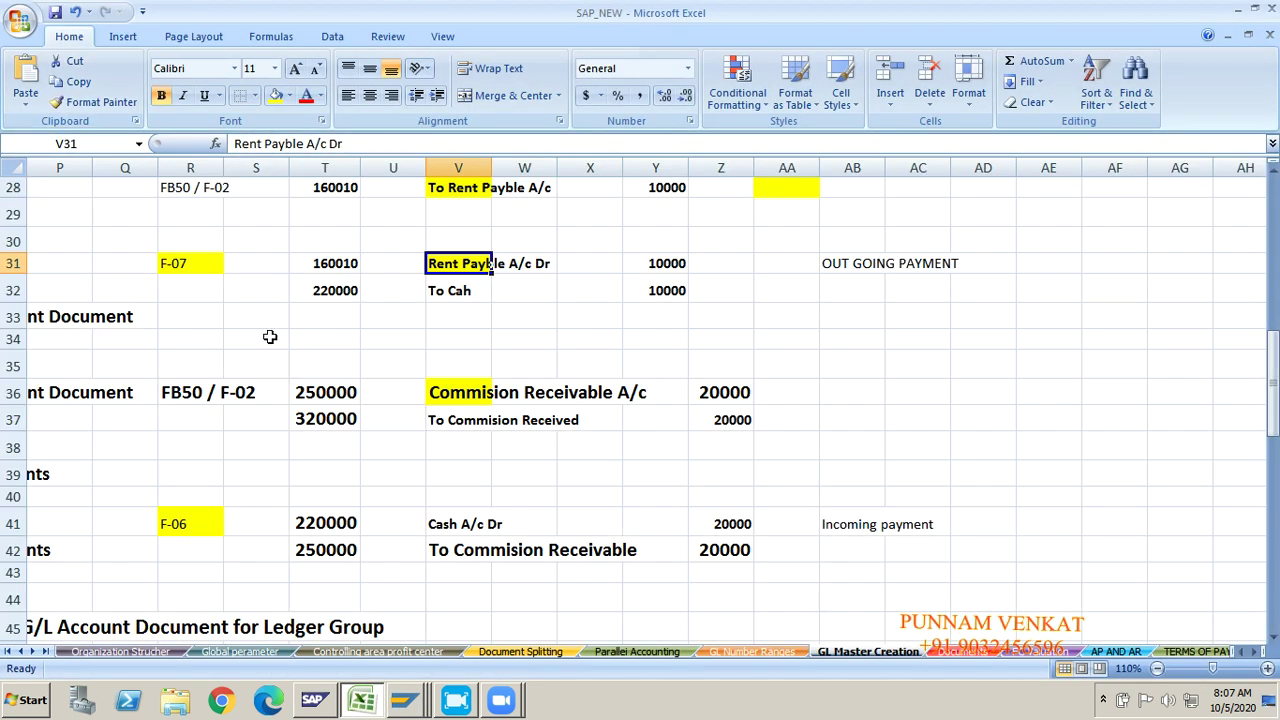
left_click(207, 338)
key("Down")
key("Down")
key("Down")
key("Down")
key("Down")
key("Down")
key("Down")
key("Down")
key("Down")
key("Down")
key("Down")
key("Down")
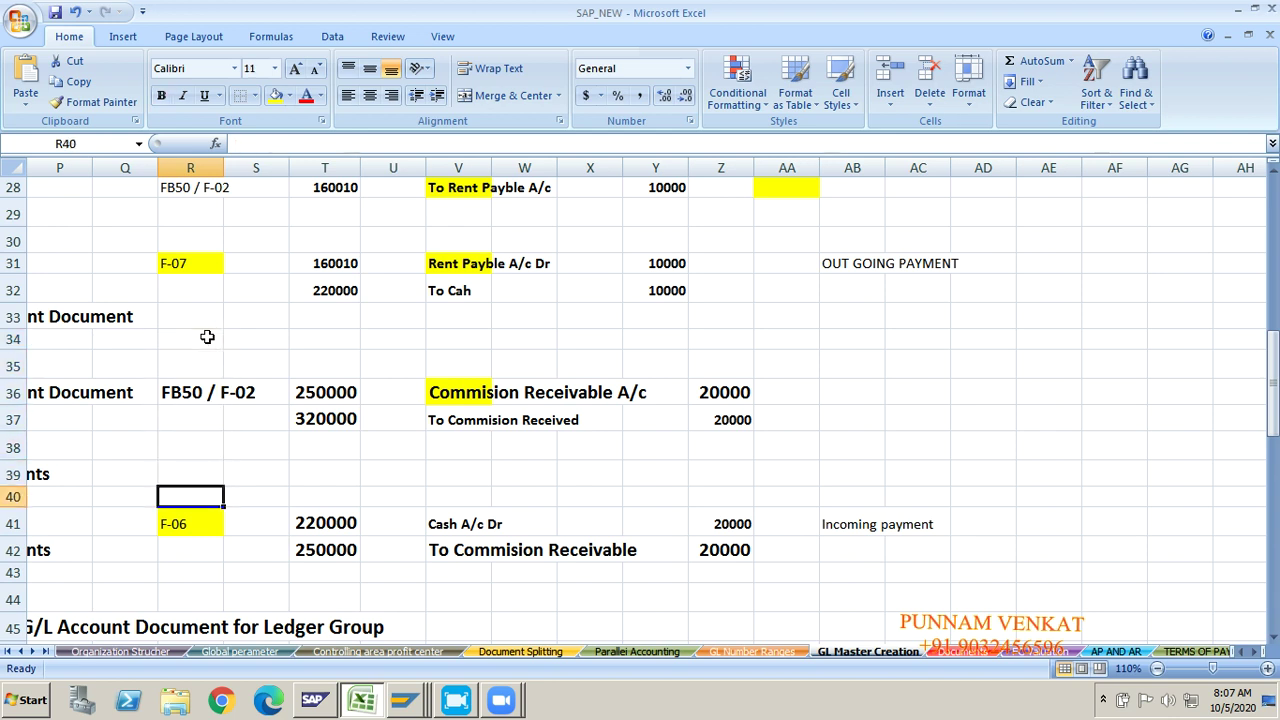
key("Down")
key("Down")
key("Down")
key("Down")
key("Down")
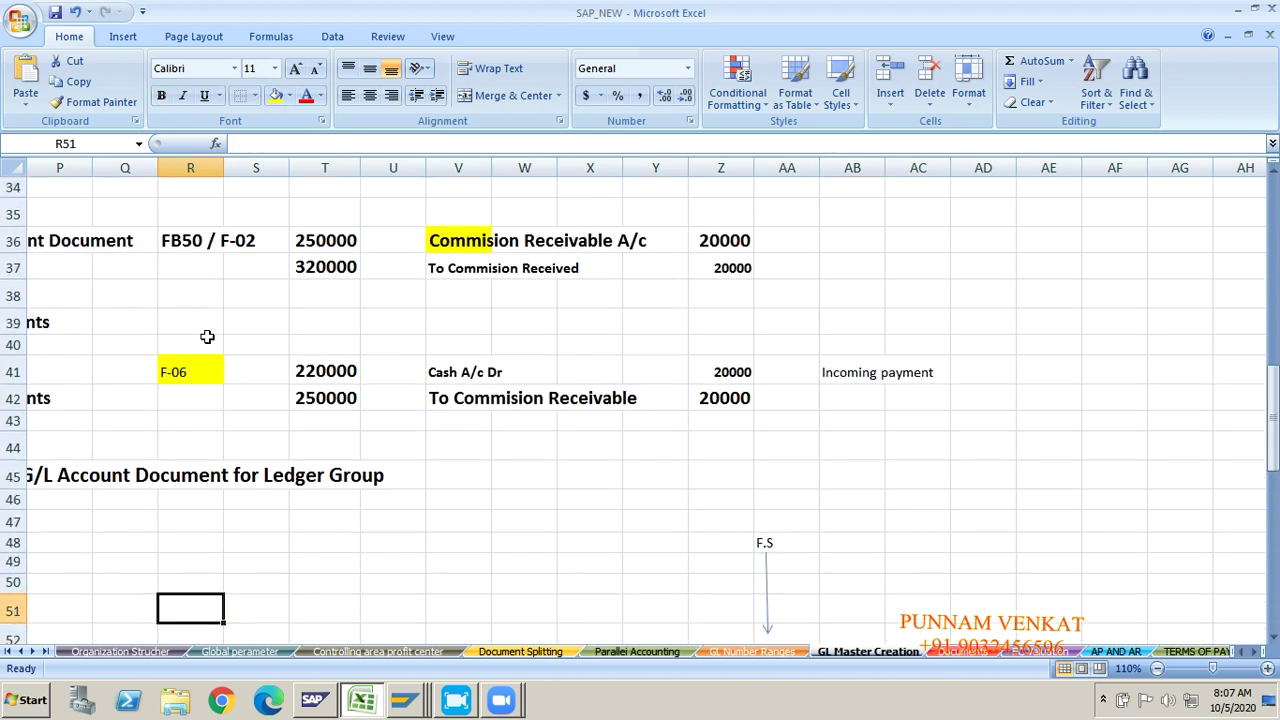
left_click(468, 240)
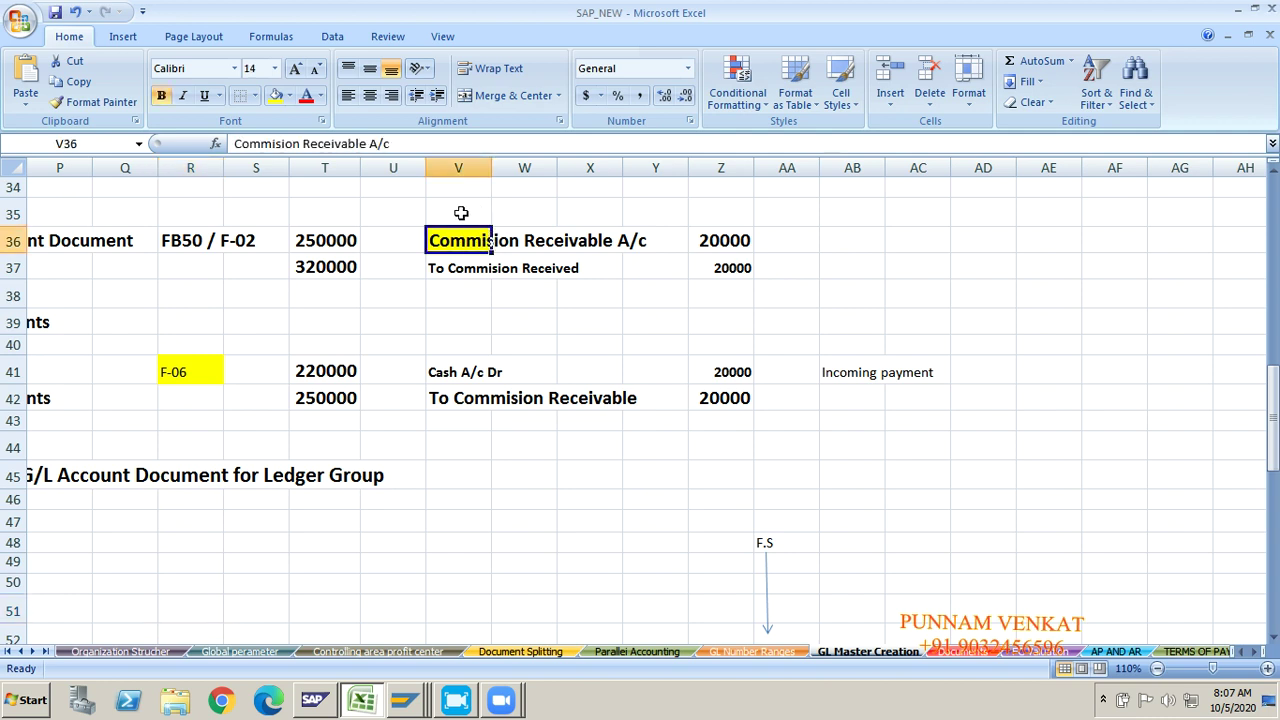
left_click(466, 268)
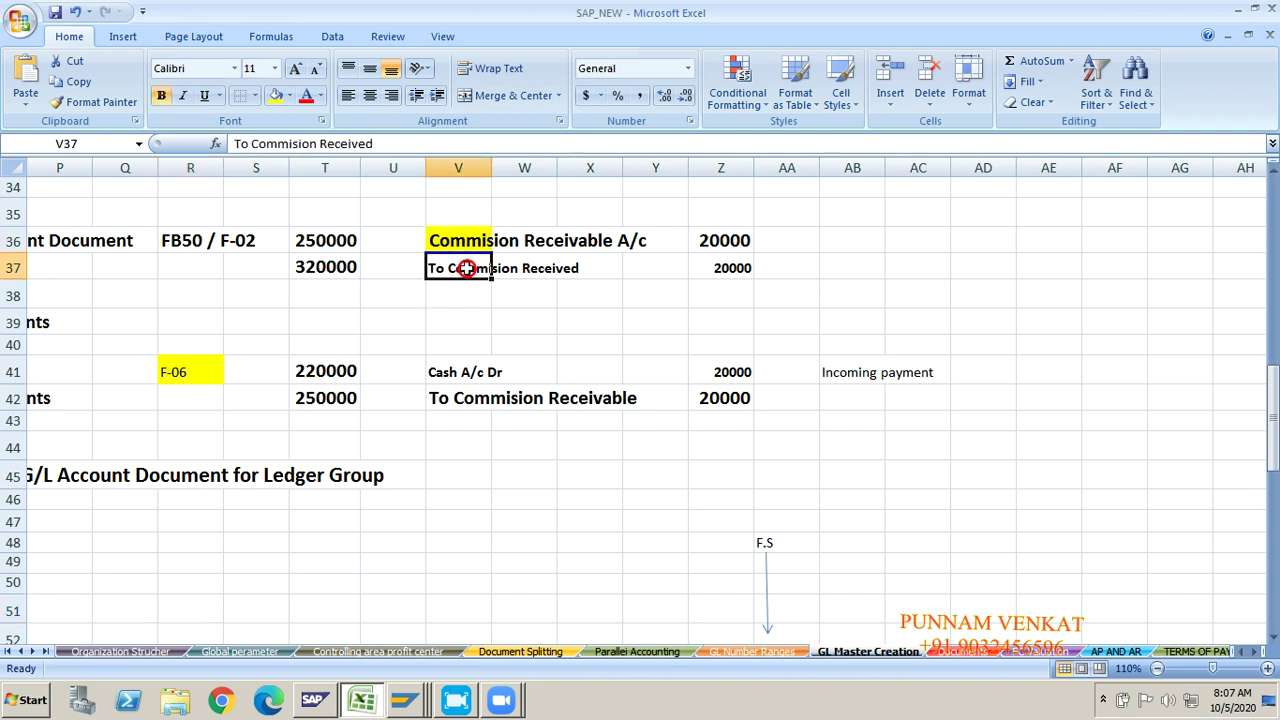
left_click(460, 246)
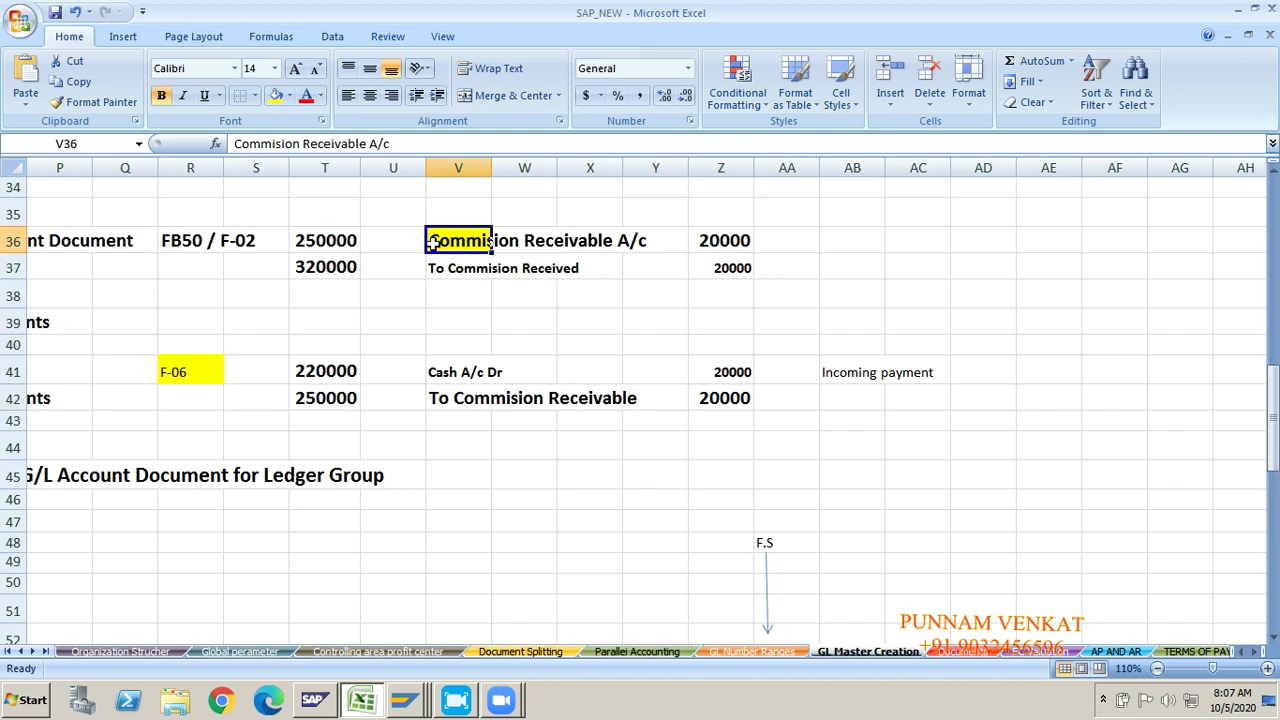
left_click(470, 275)
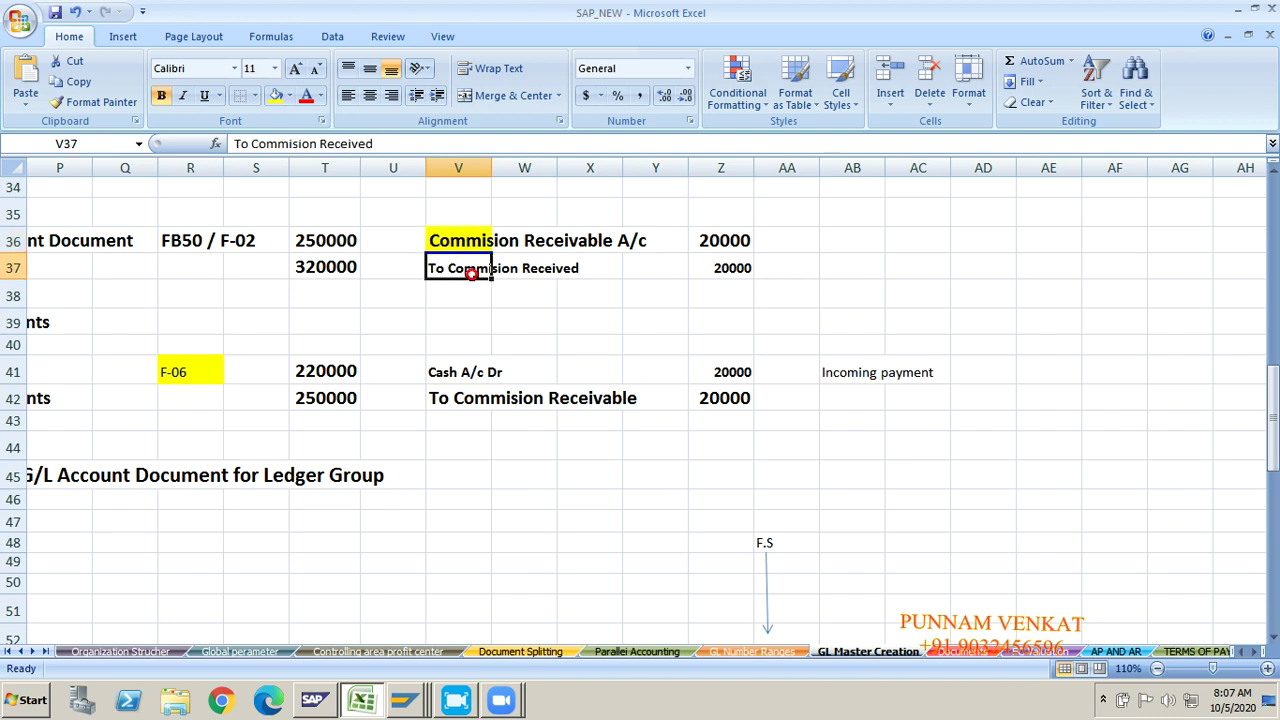
left_click(182, 256)
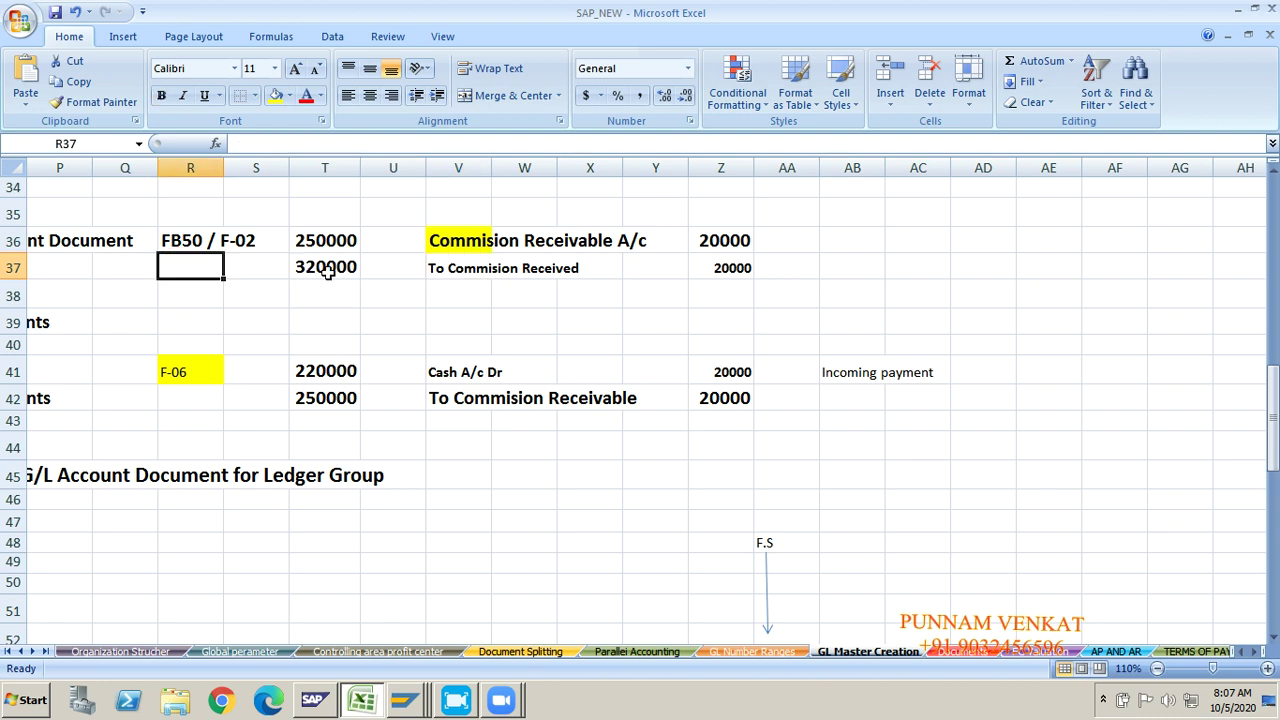
left_click(455, 262)
left_click_drag(458, 240, 229, 260)
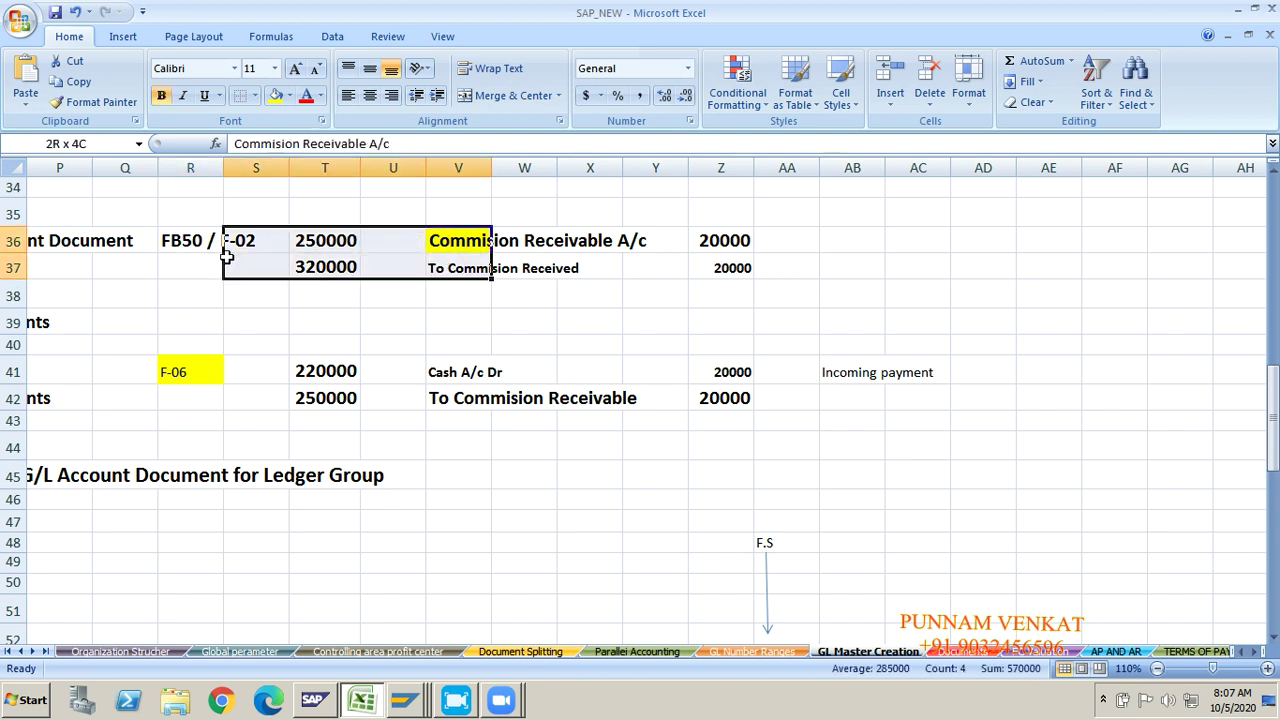
left_click(210, 262)
key("alt+Tab")
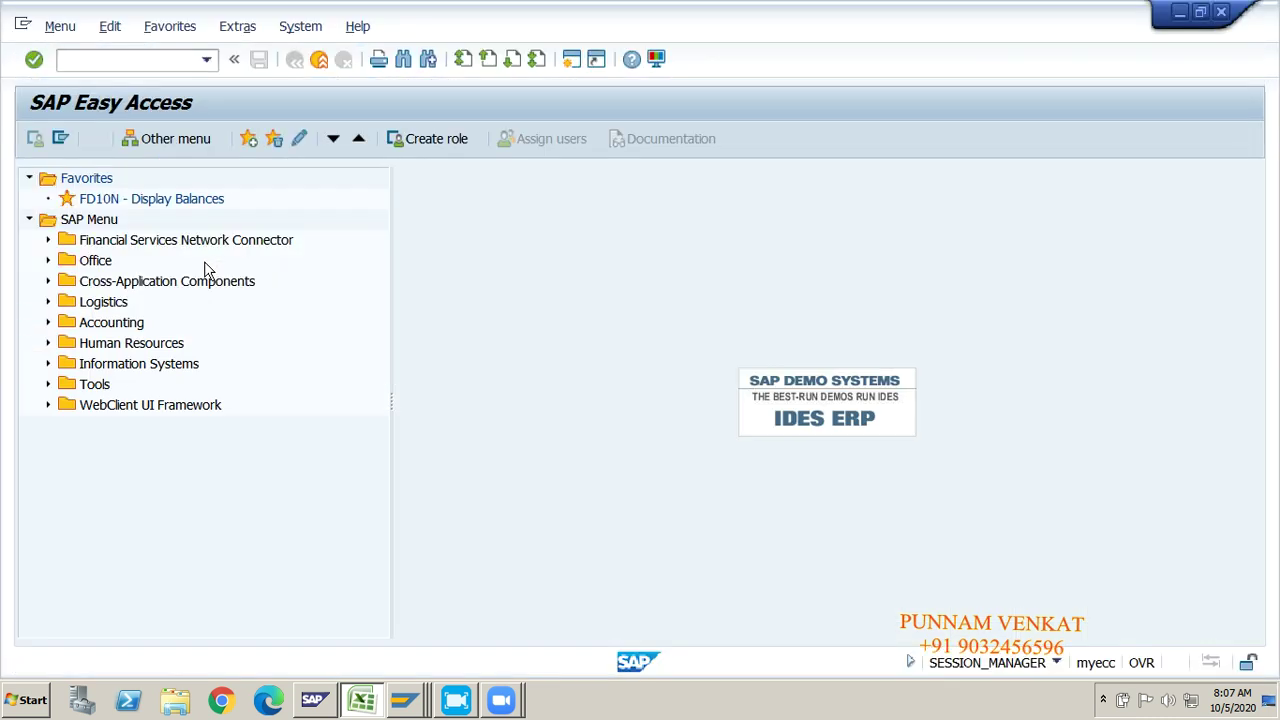
Step: Start FB50 for GM10 with dates 05.10.2020, reference GL POSITNG and document type SA
left_click(102, 65)
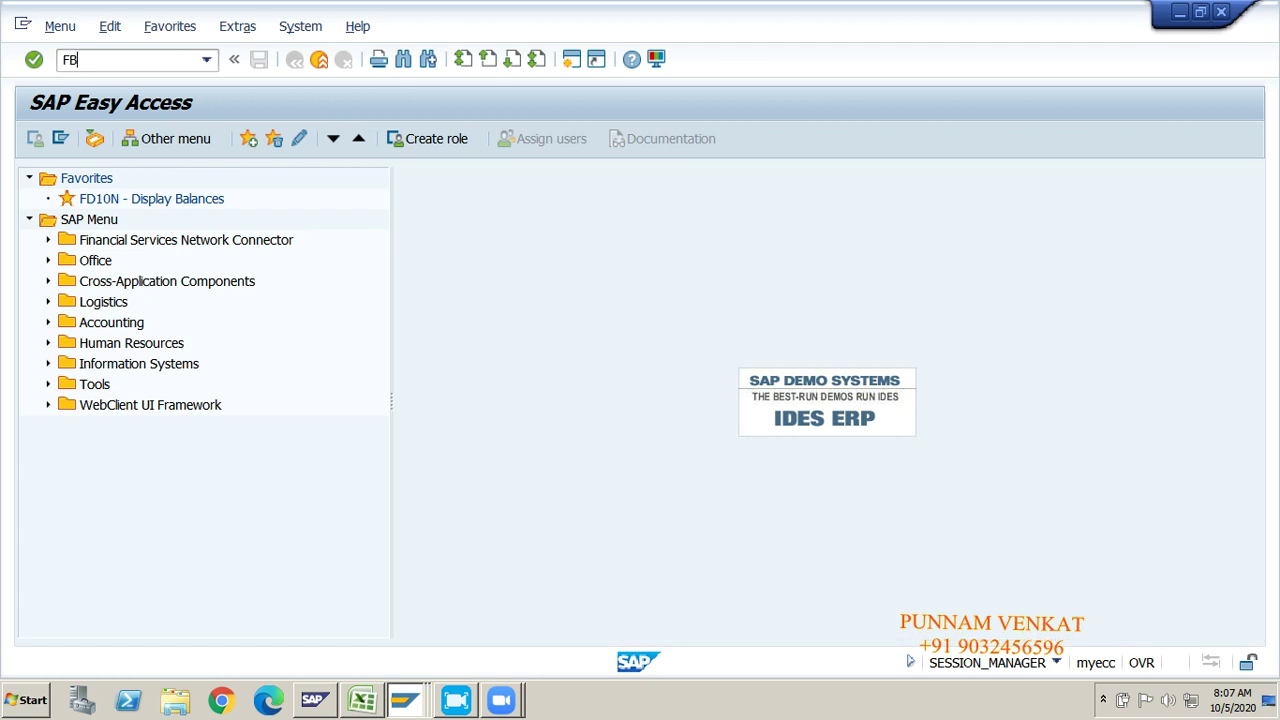
key("Return")
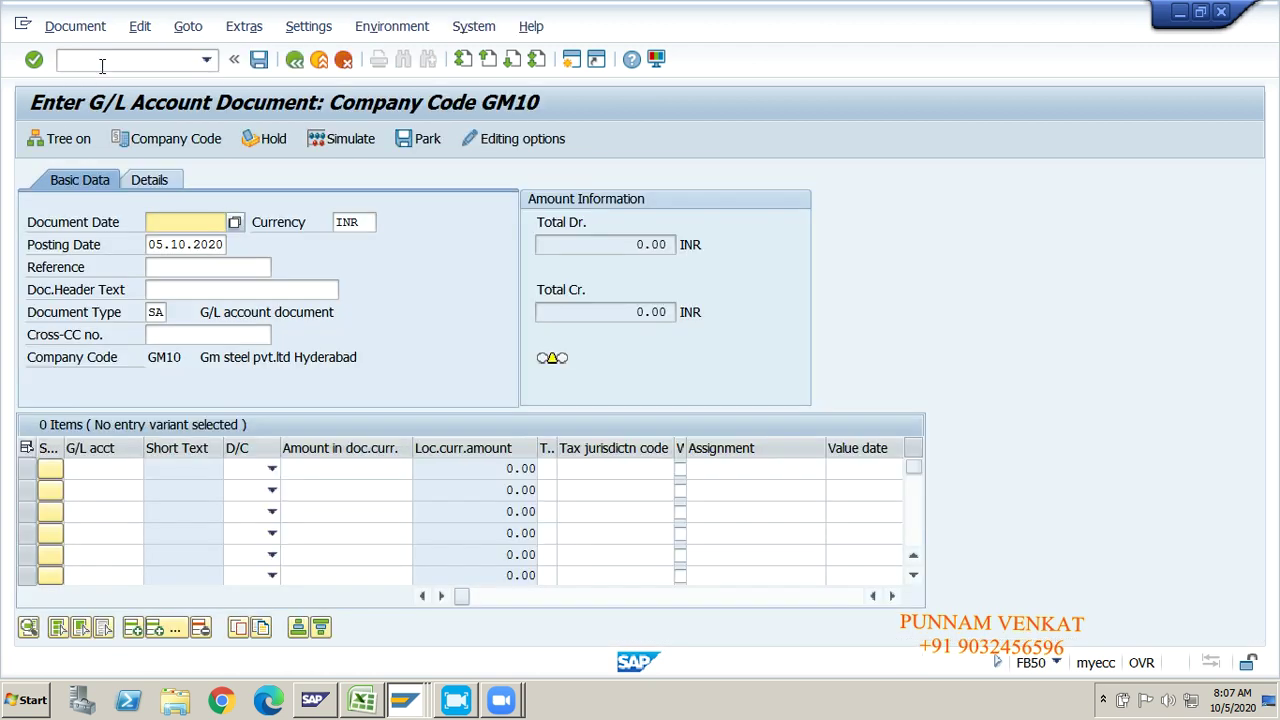
key("BackSpace")
key("Down")
key("Tab")
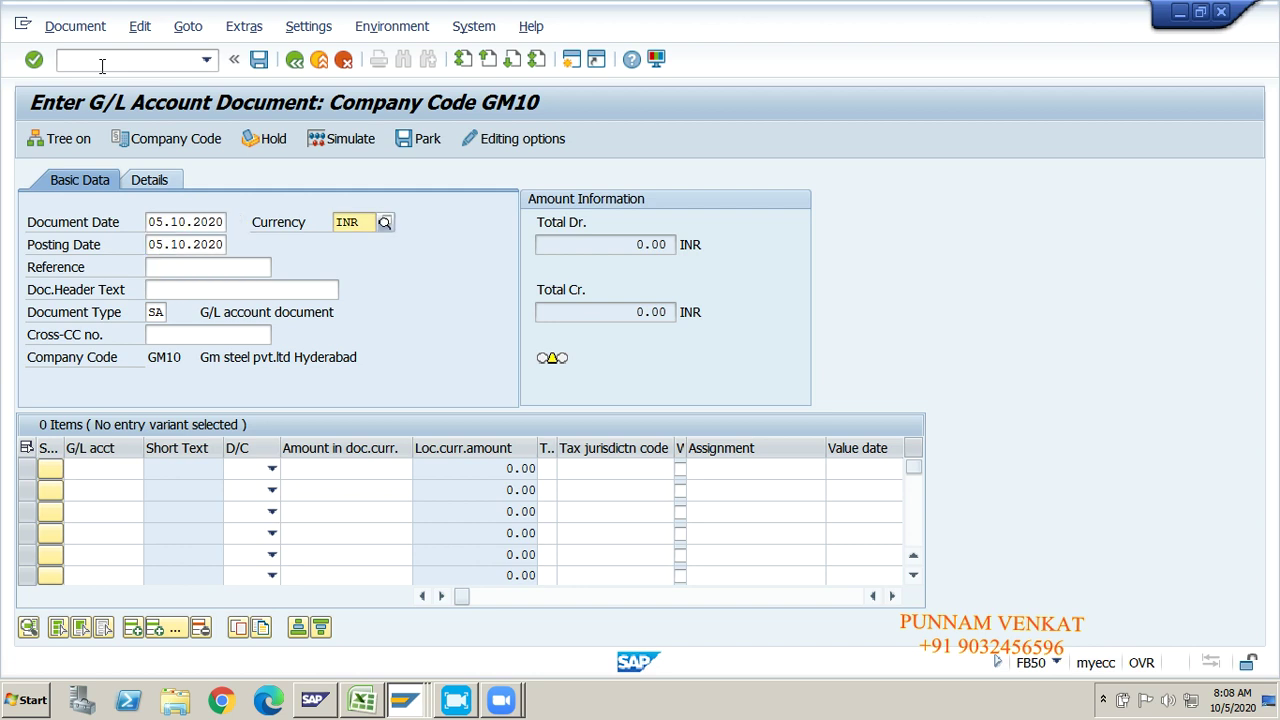
key("Tab")
key("Tab")
key("Tab")
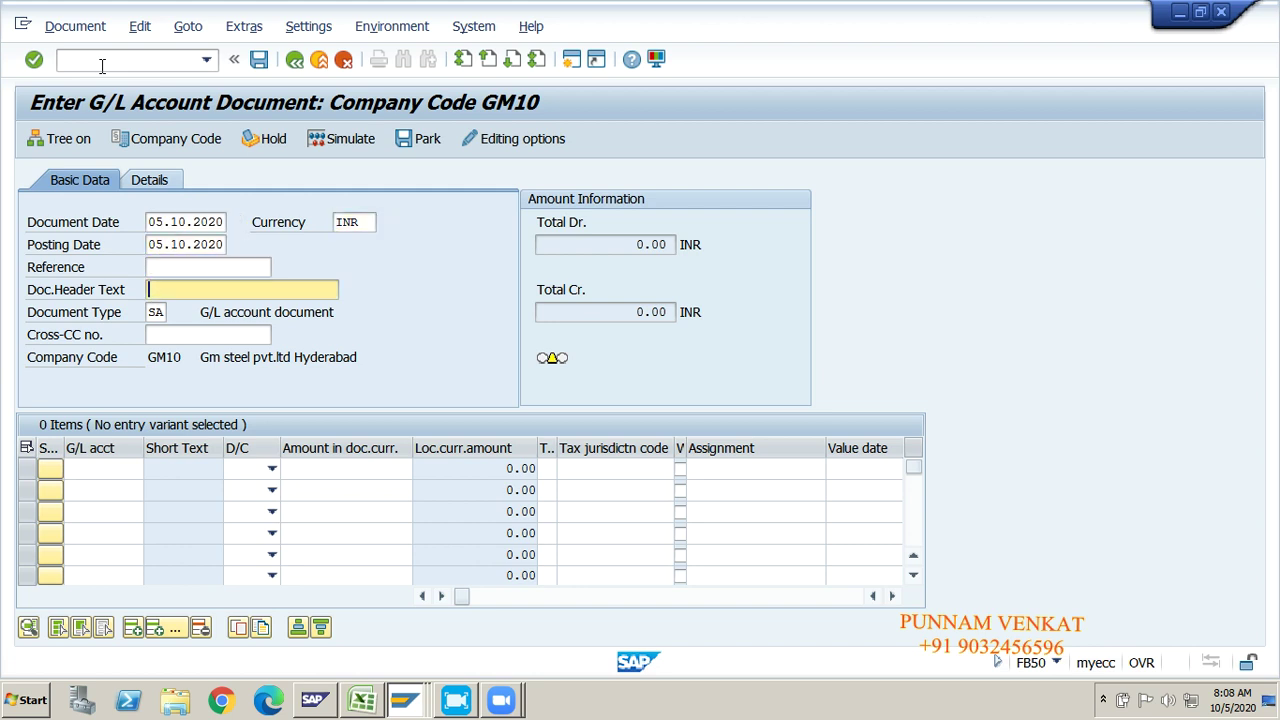
key("shift+Tab")
key("BackSpace")
key("Down")
key("Tab")
key("Tab")
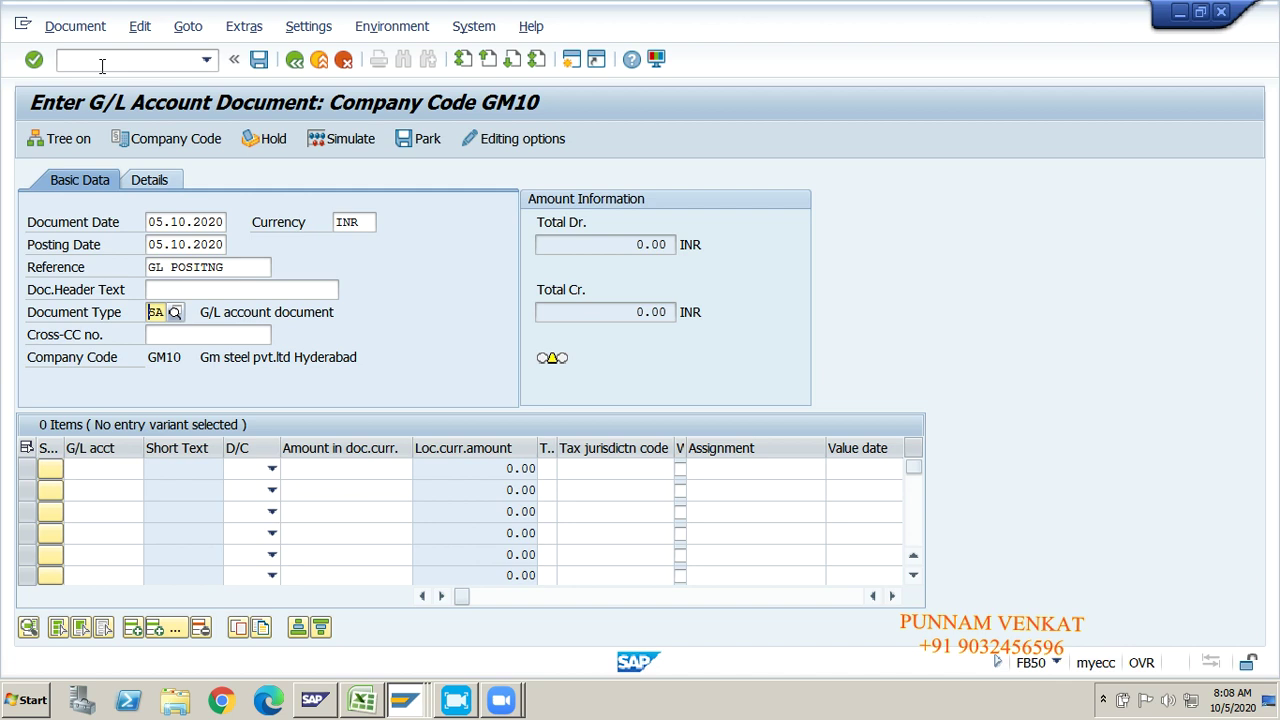
key("Tab")
key("Tab")
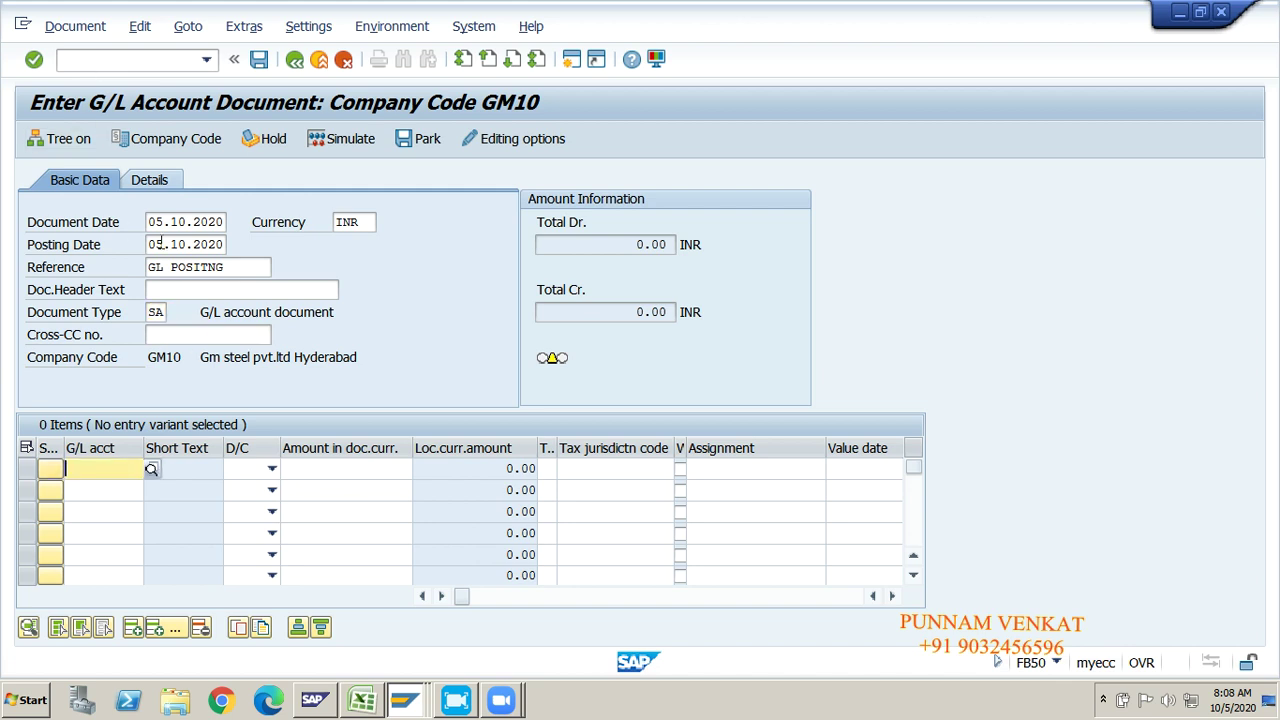
key("alt+Tab")
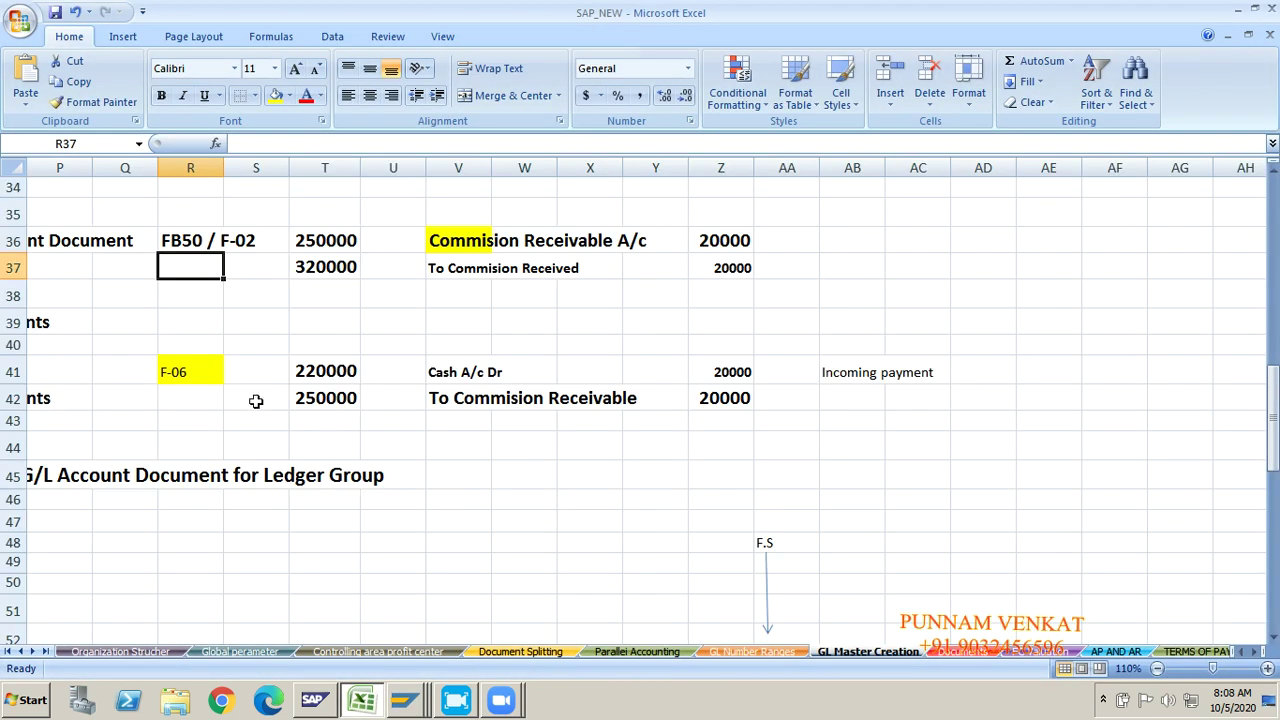
Step: Copy account 250000 from Excel cell T36 into the first G/L account line
key("Right")
key("Right")
key("Up")
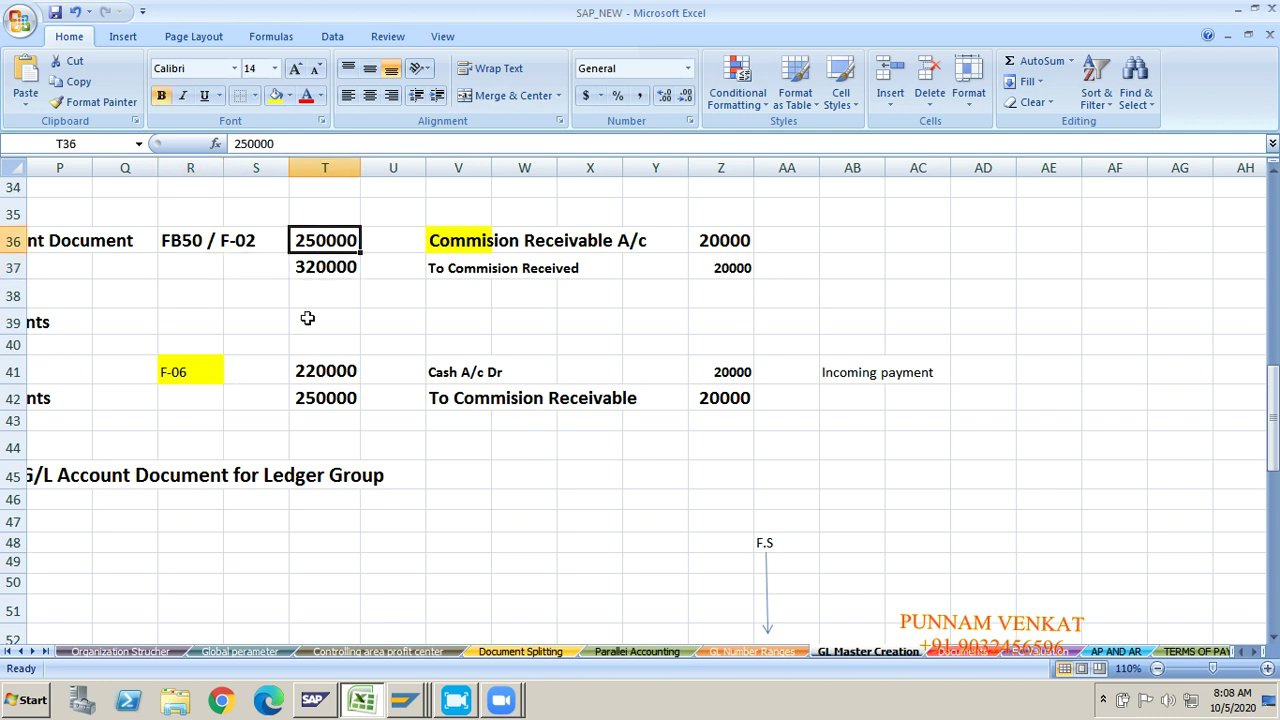
left_click(466, 244)
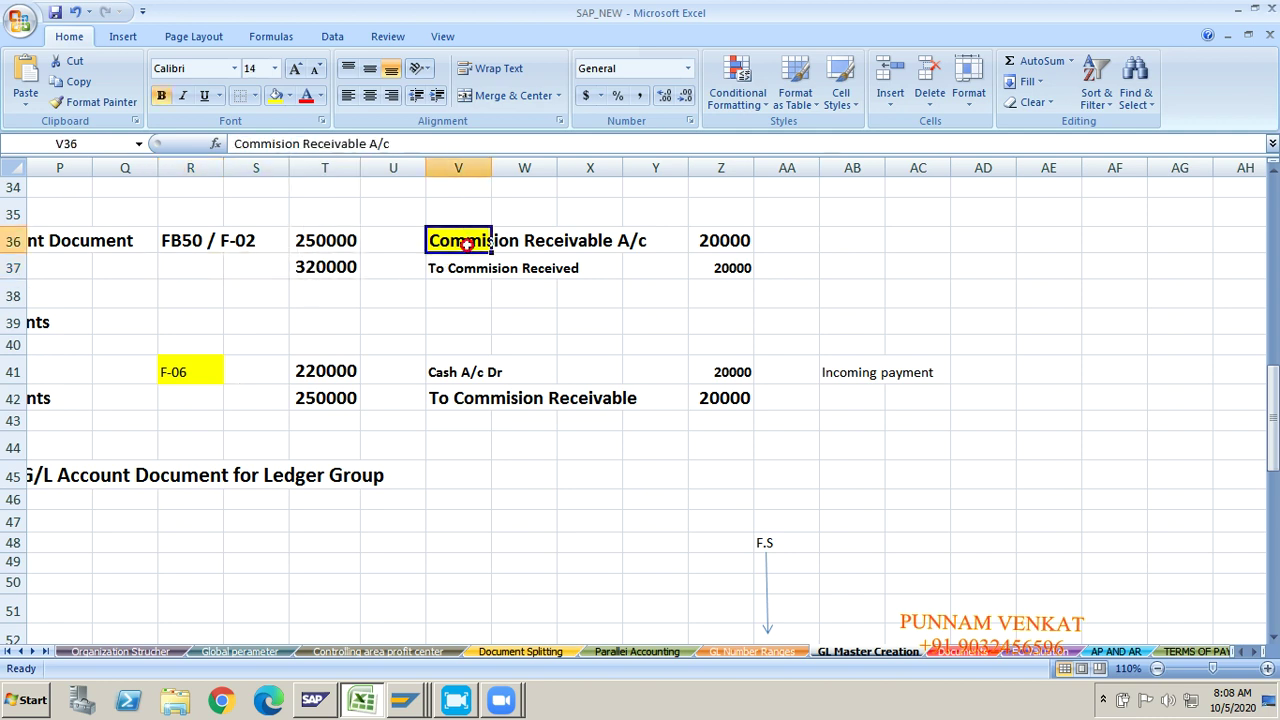
left_click(342, 264)
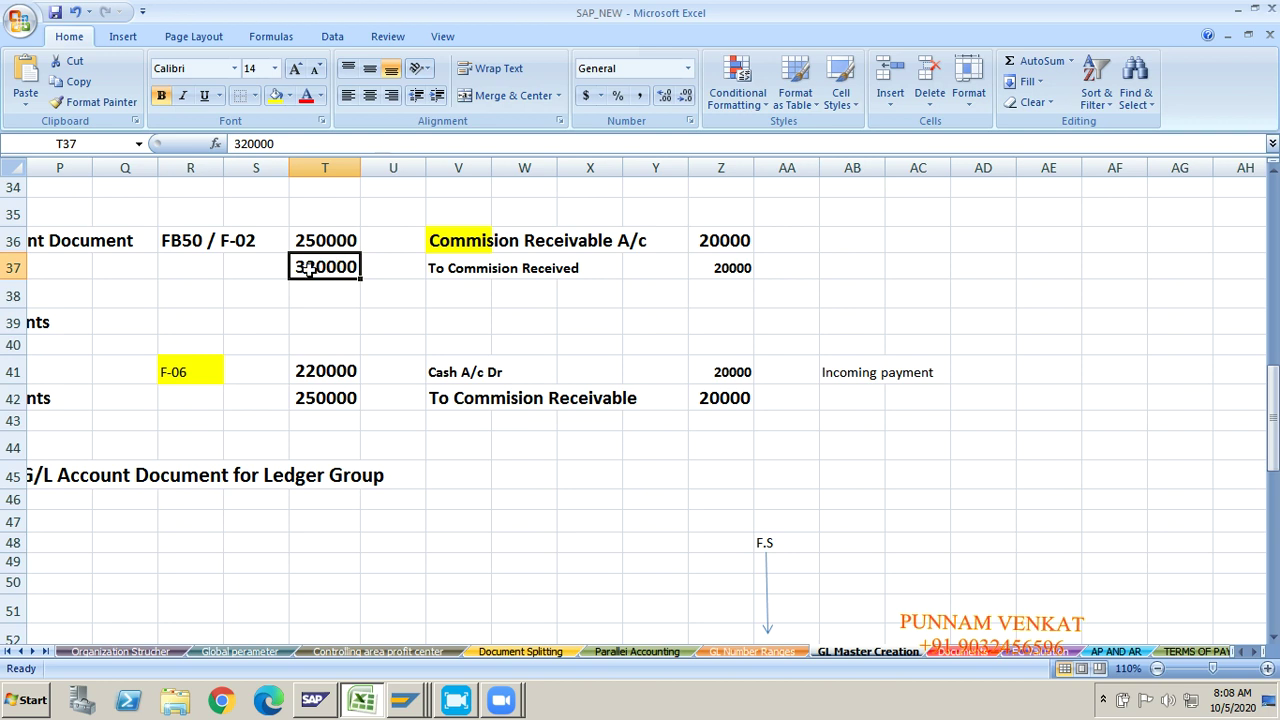
left_click(474, 274)
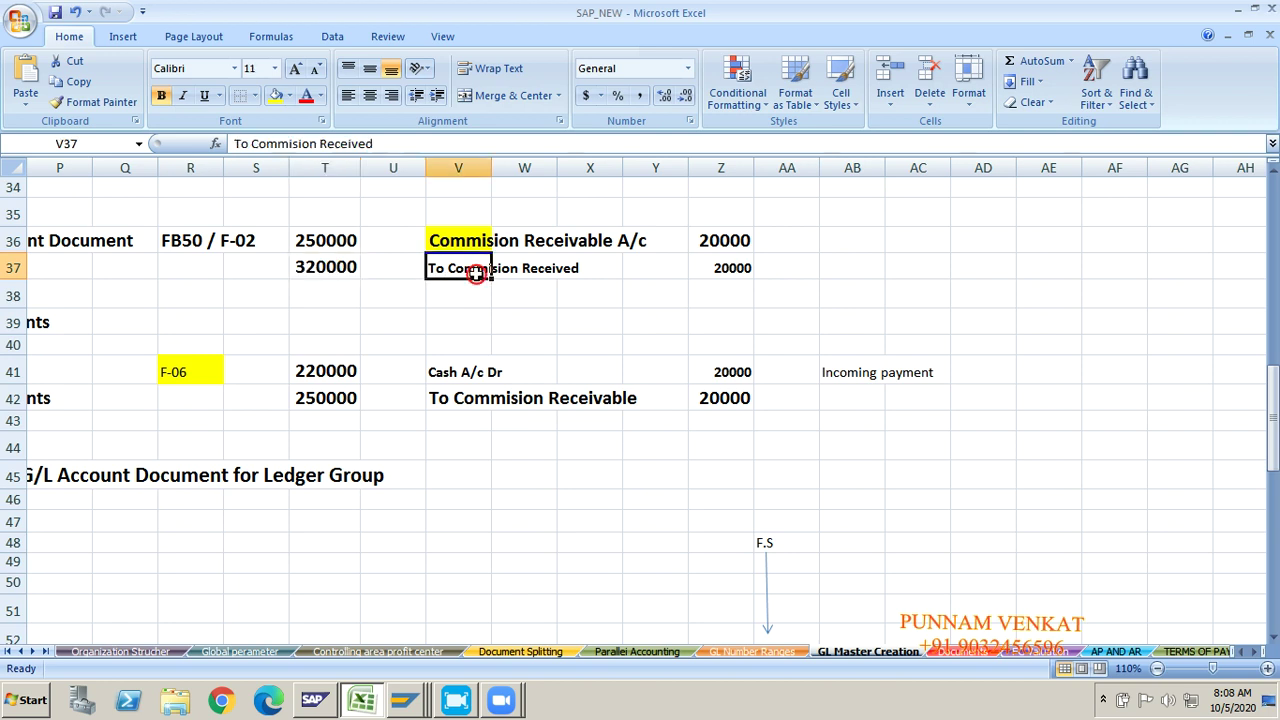
left_click(335, 241)
key("ctrl+c")
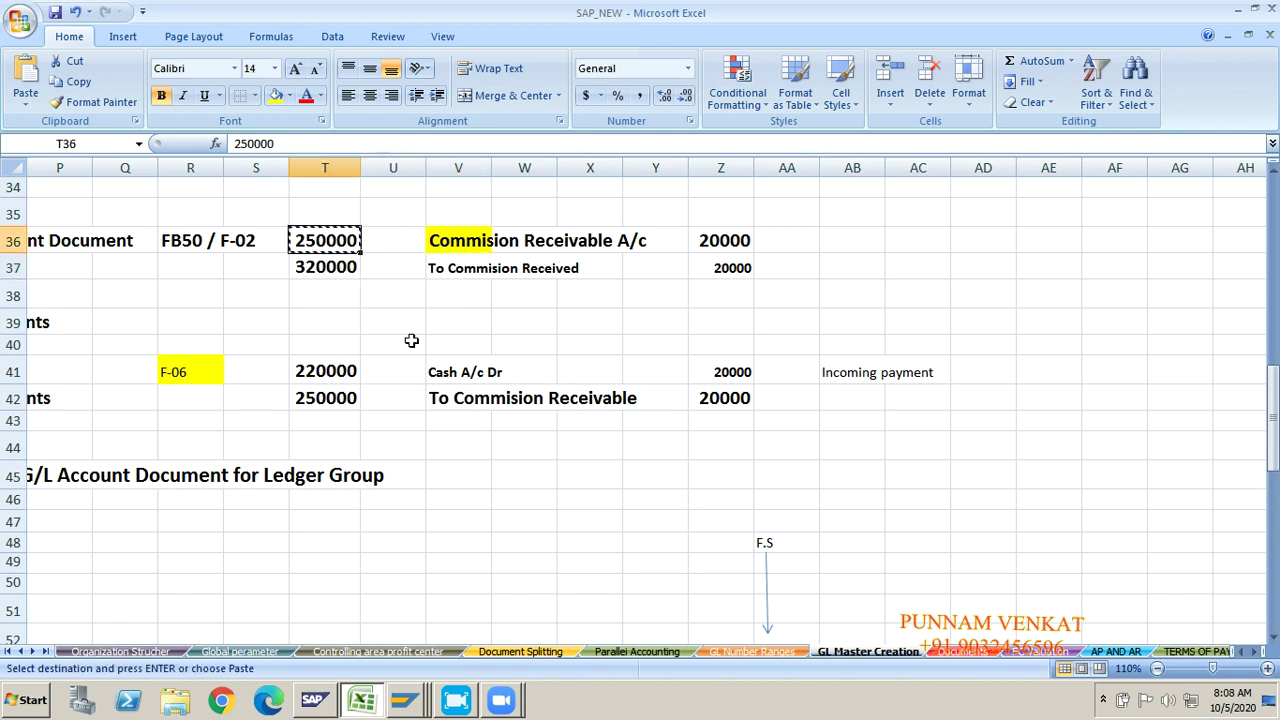
key("alt+Tab")
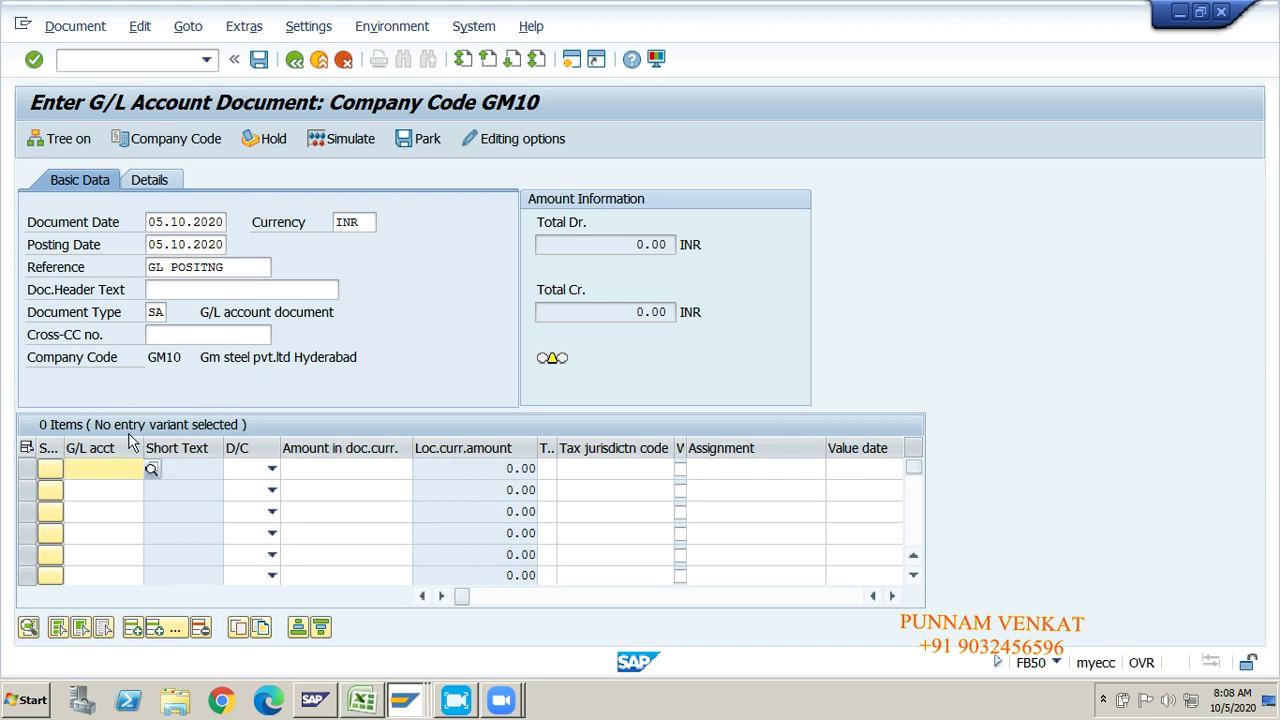
key("ctrl+v")
Step: Copy account 320000 from Excel cell T37 into the second G/L account line
key("alt+Tab")
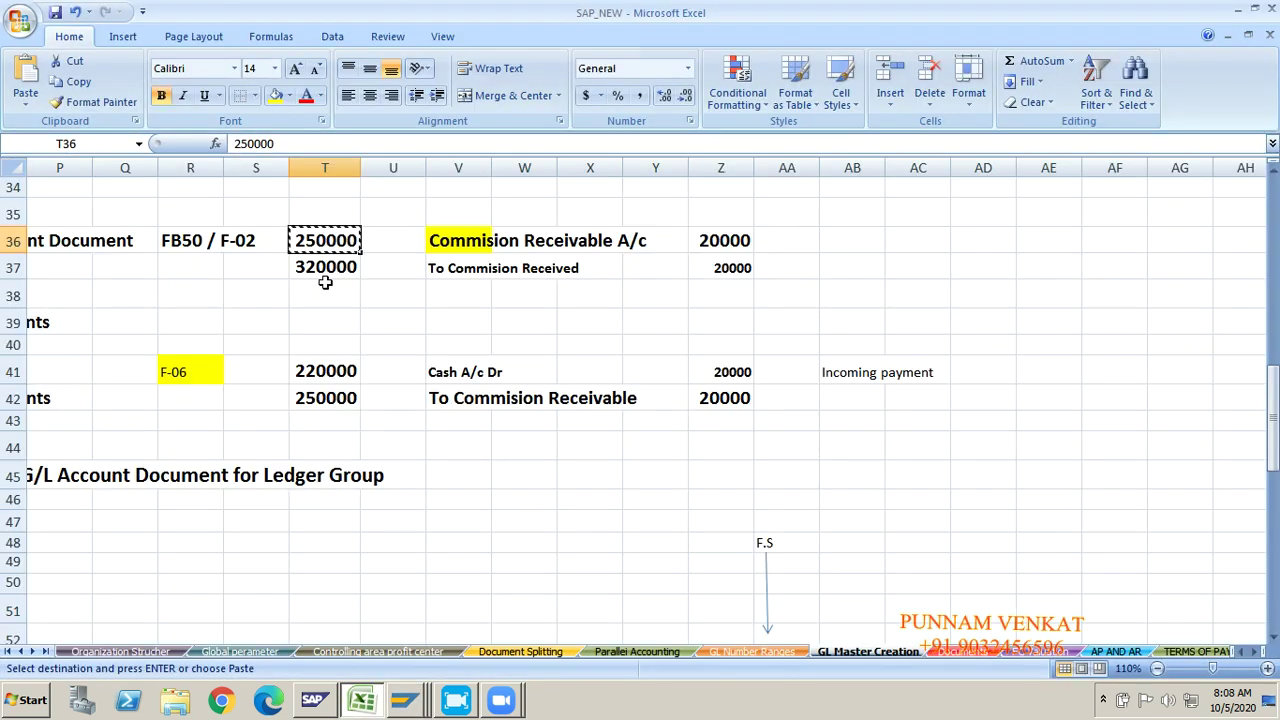
left_click(325, 270)
key("ctrl+c")
key("alt+Tab")
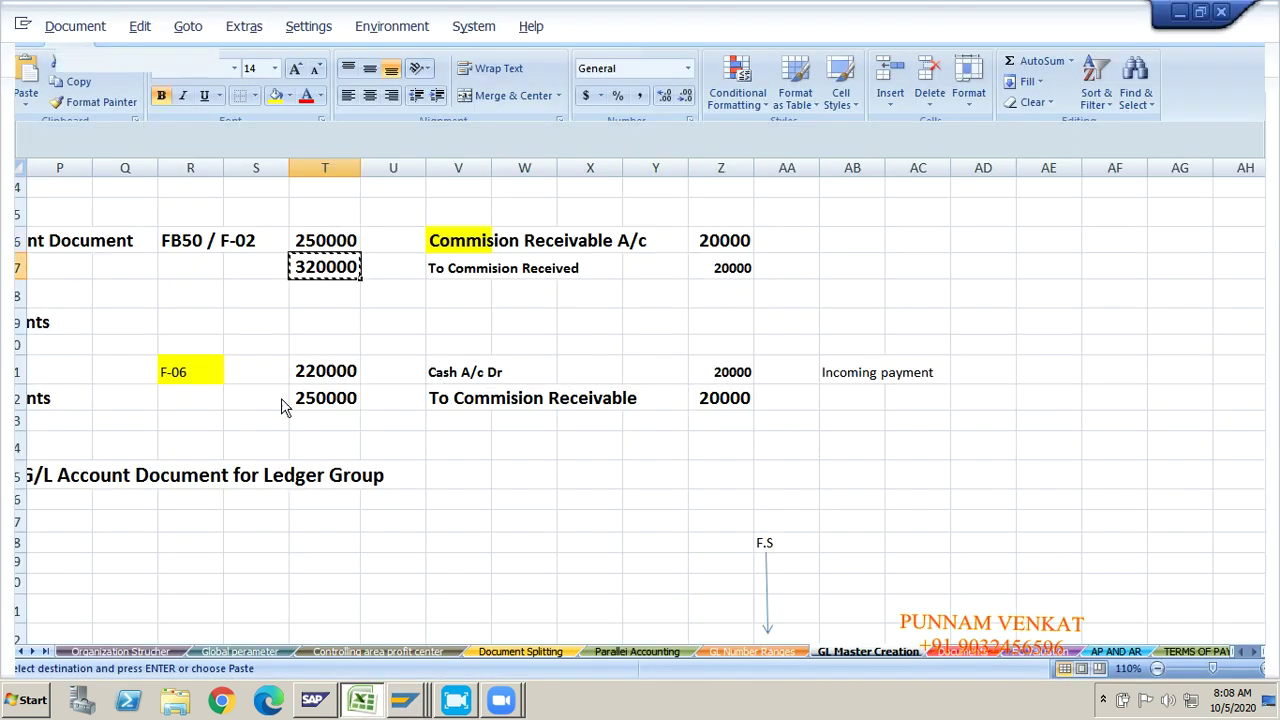
key("alt+Tab")
left_click(91, 489)
key("ctrl+v")
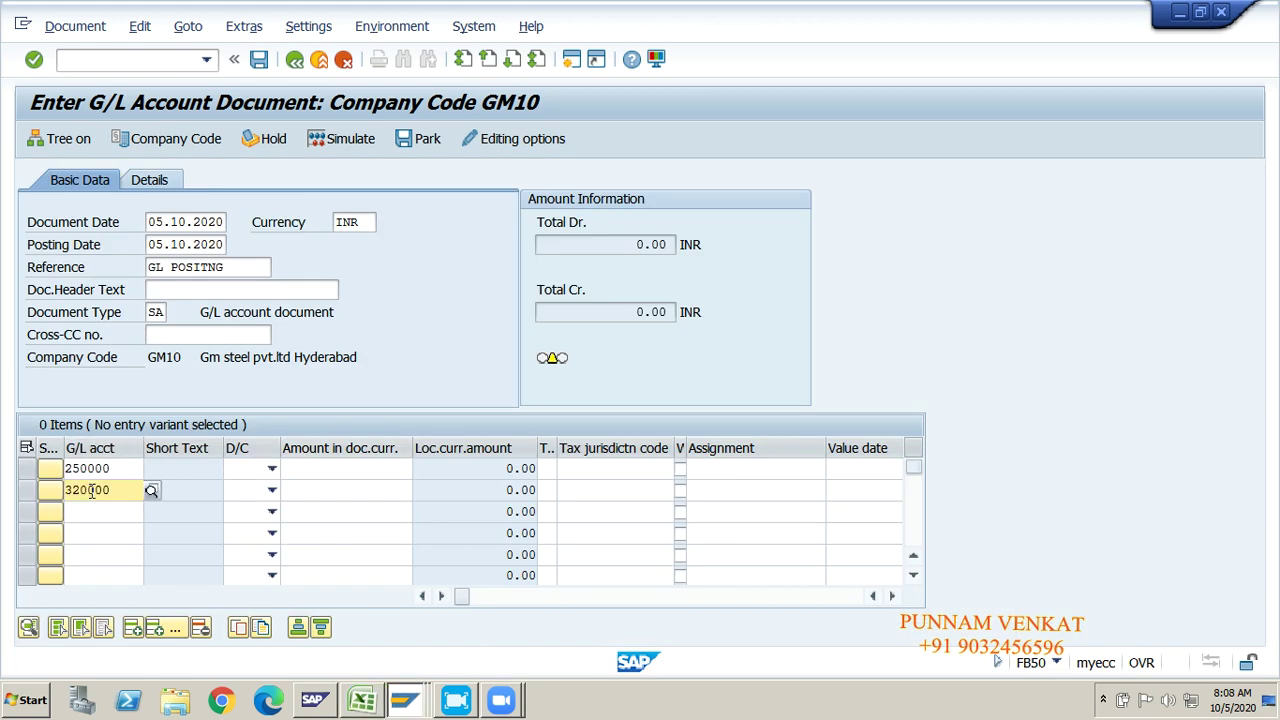
Step: Make line one a 20000 debit and line two a 20000 credit
left_click(272, 468)
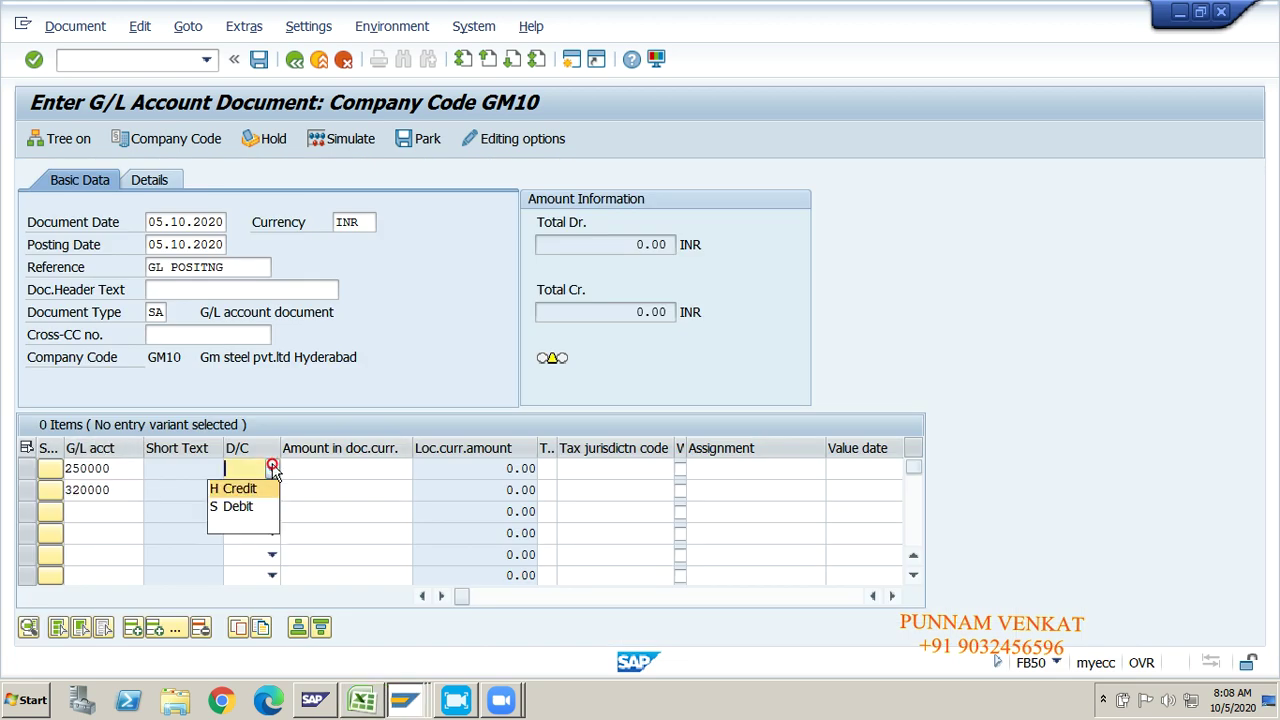
left_click(245, 507)
left_click(272, 489)
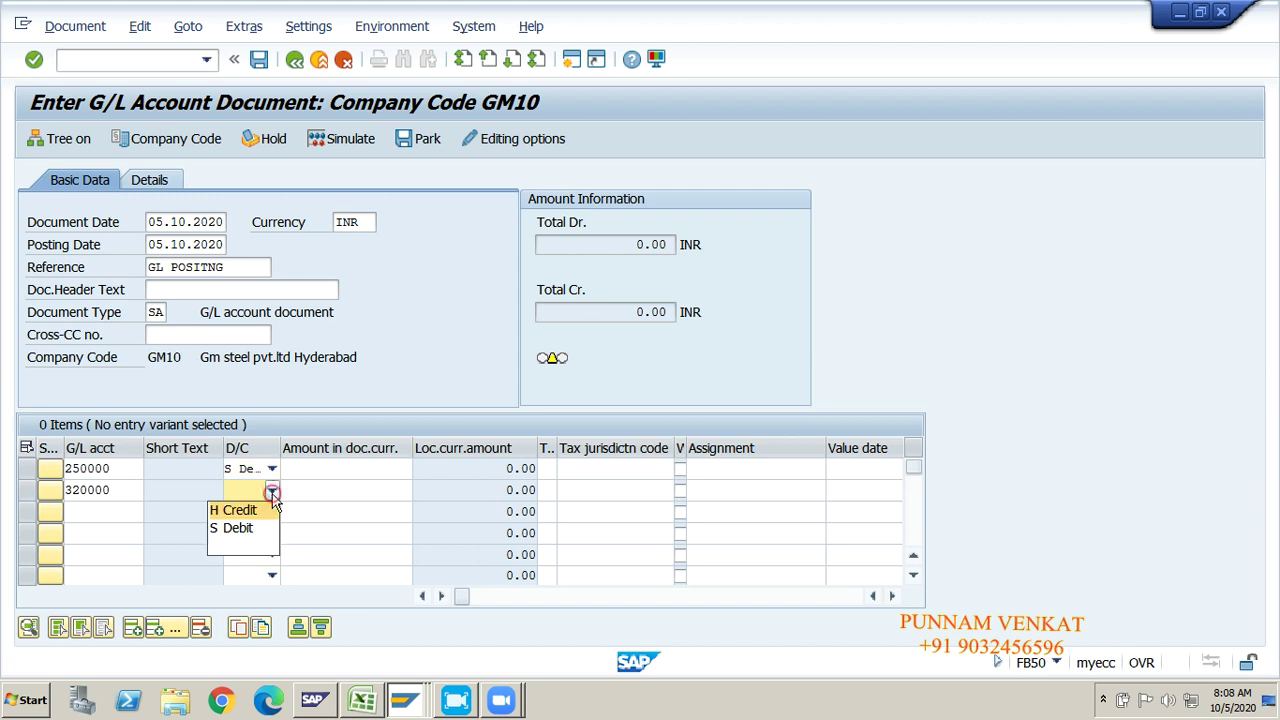
left_click(245, 510)
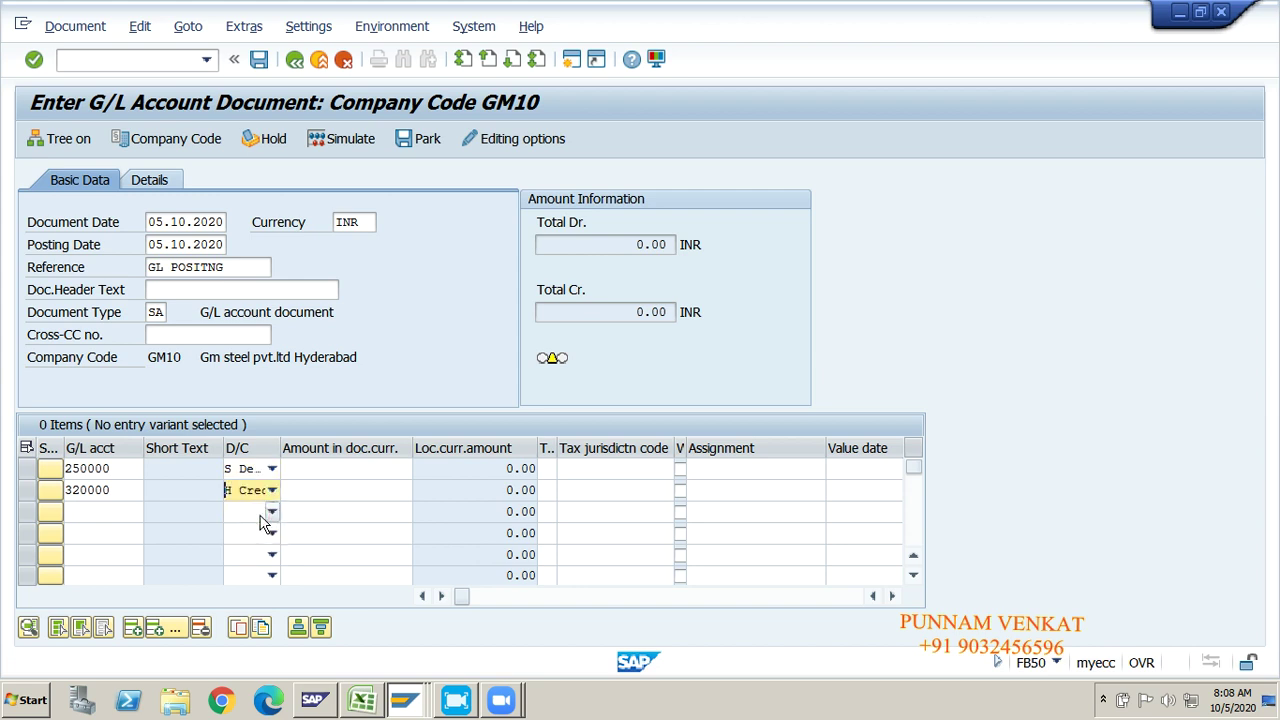
left_click(328, 468)
type("2000")
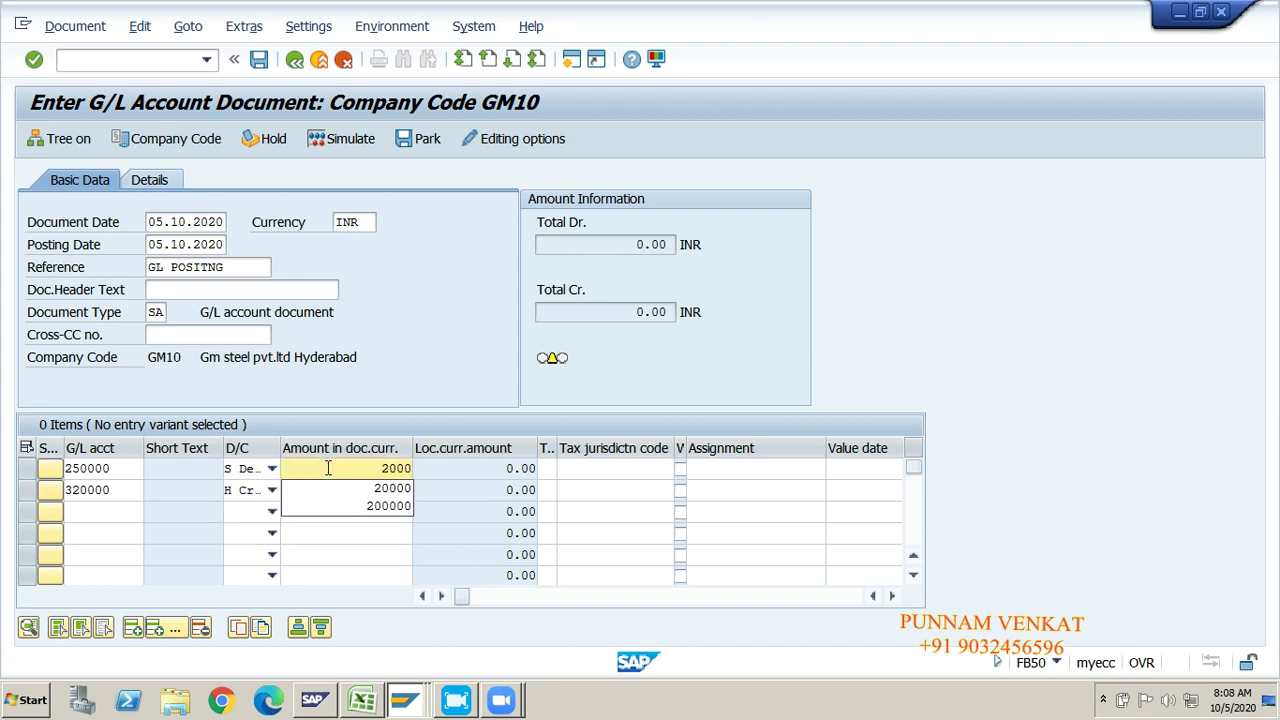
type("0")
key("Tab")
left_click(368, 490)
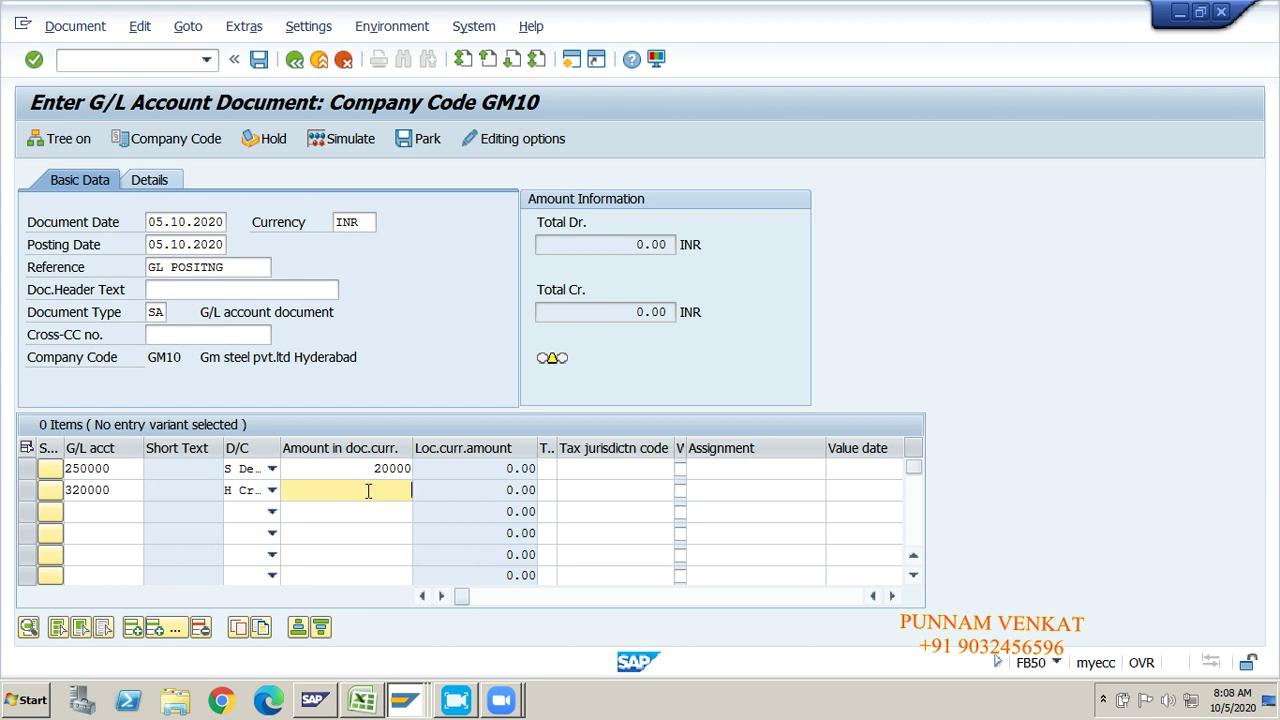
type("2000")
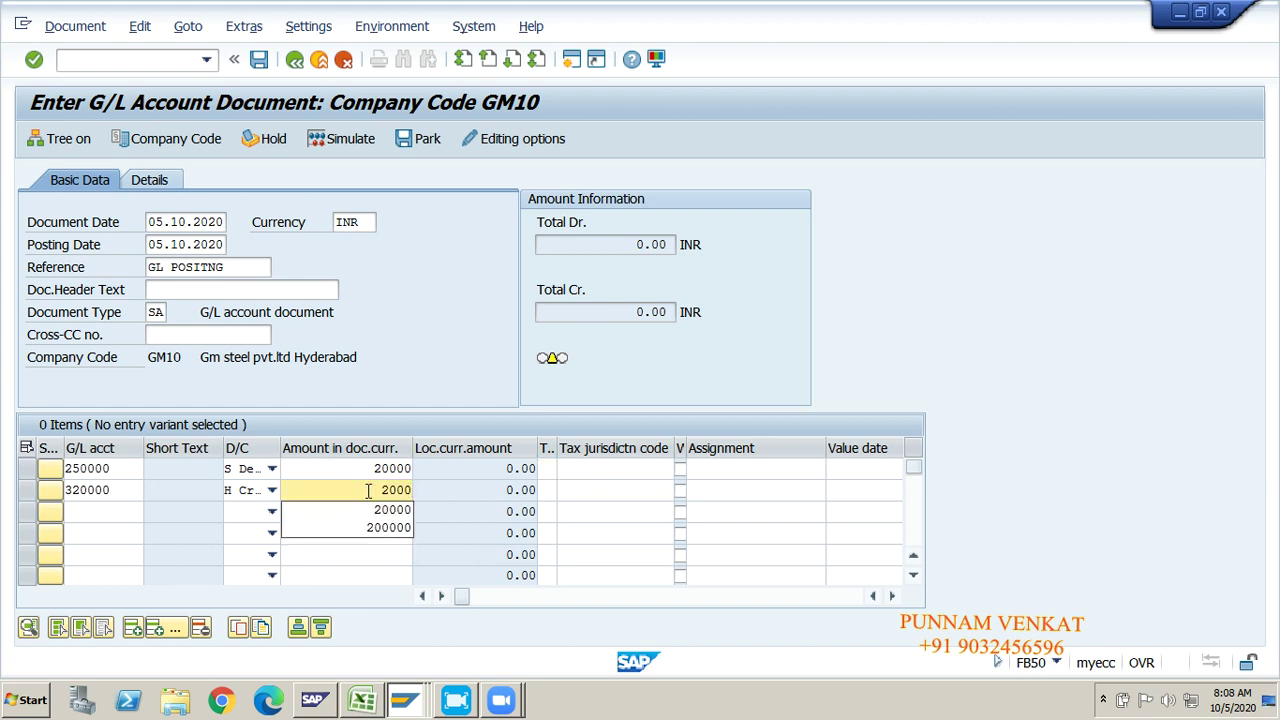
type("0")
key("Tab")
key("Tab")
key("Tab")
key("Tab")
key("Tab")
key("Tab")
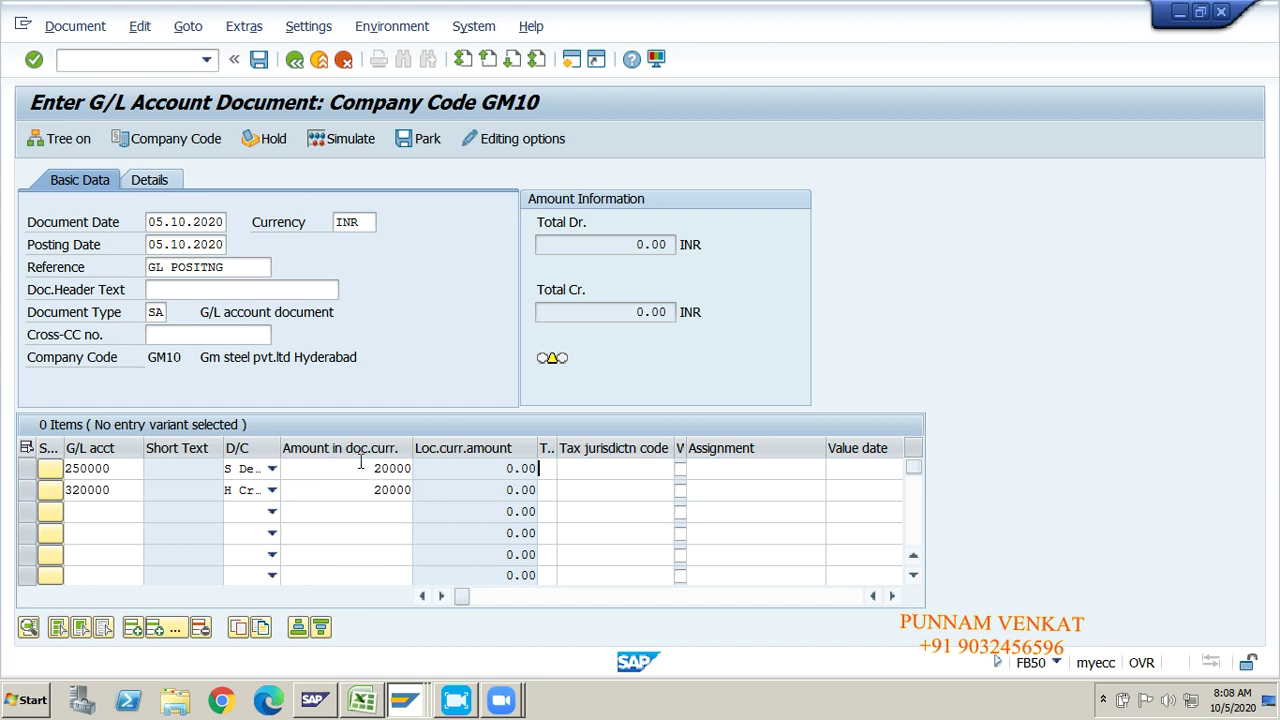
Step: Give line one business area GMHY and profit center GM100, then validate the balanced document
key("Tab")
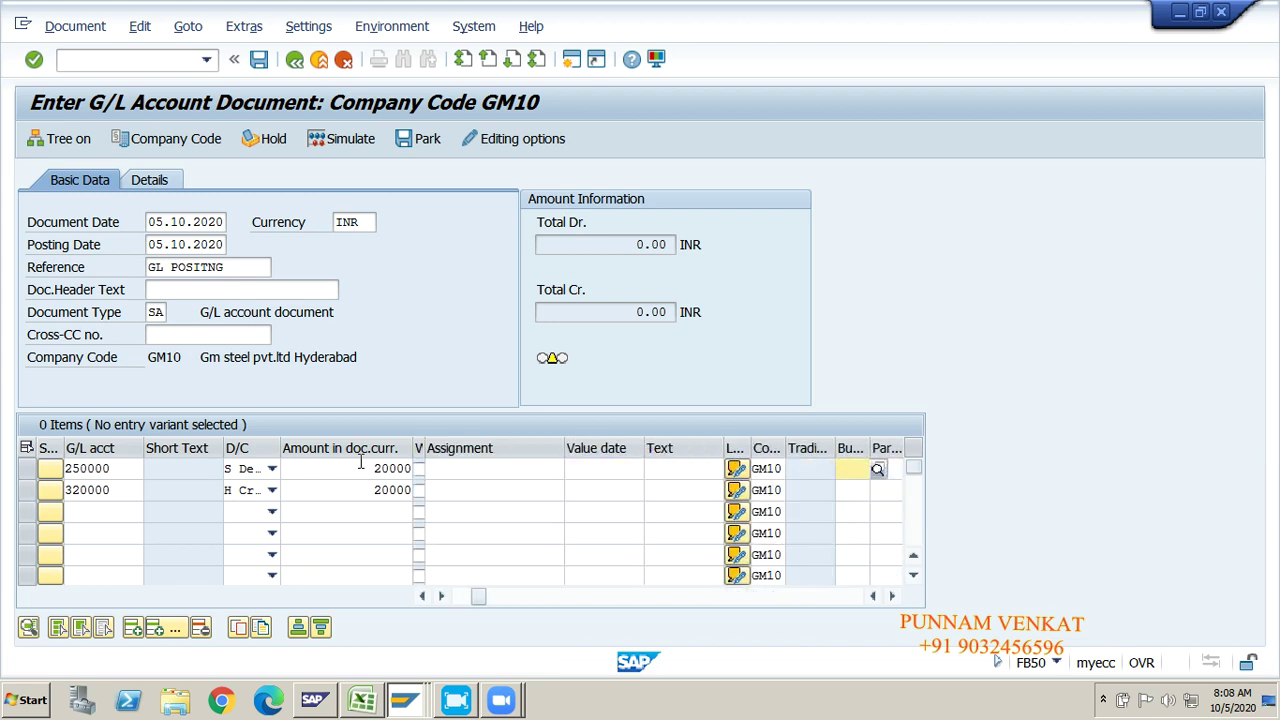
type("G")
key("Down")
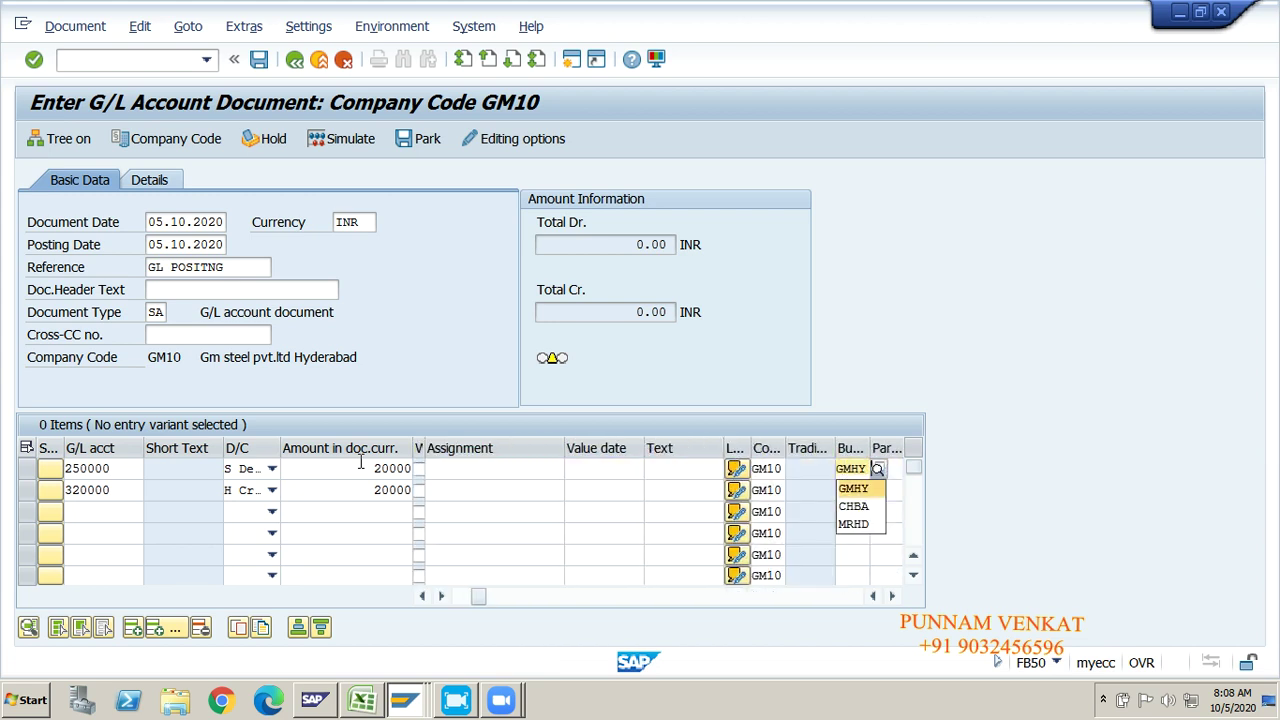
key("Tab")
key("Tab")
key("Tab")
key("Tab")
key("Tab")
key("Tab")
key("Tab")
key("Tab")
key("Tab")
key("Tab")
key("Tab")
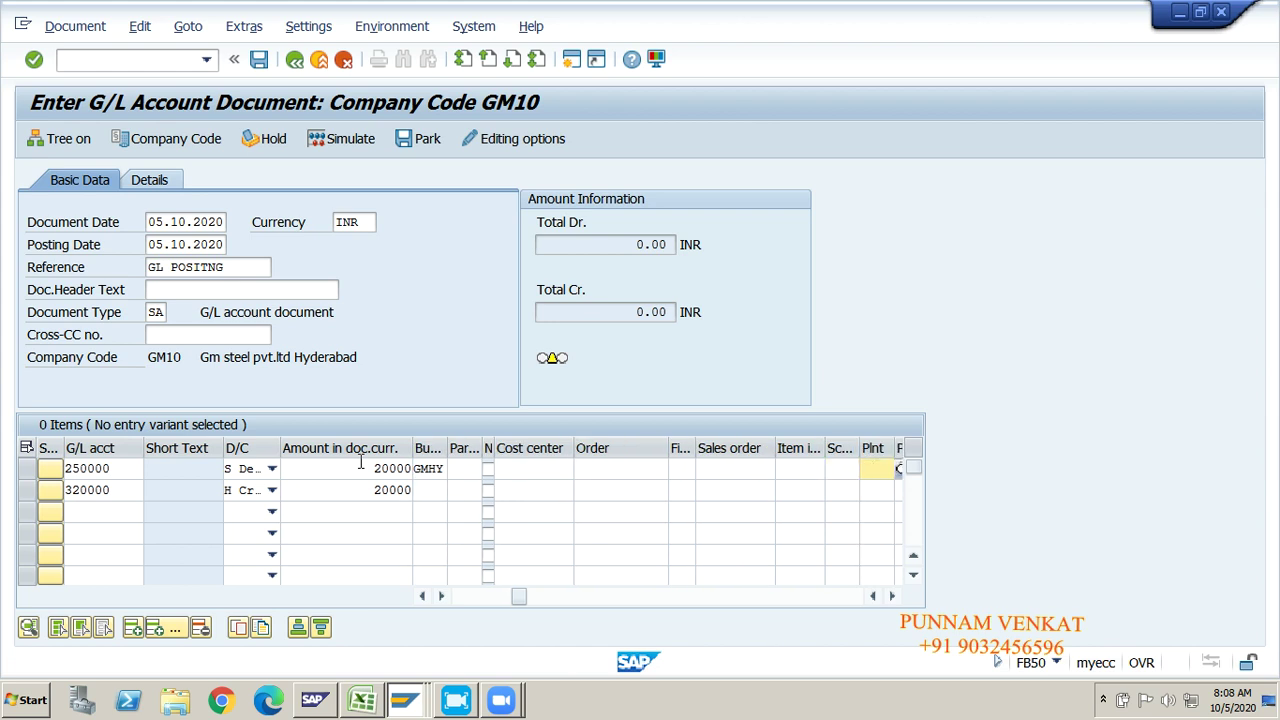
key("Tab")
type("G")
key("Down")
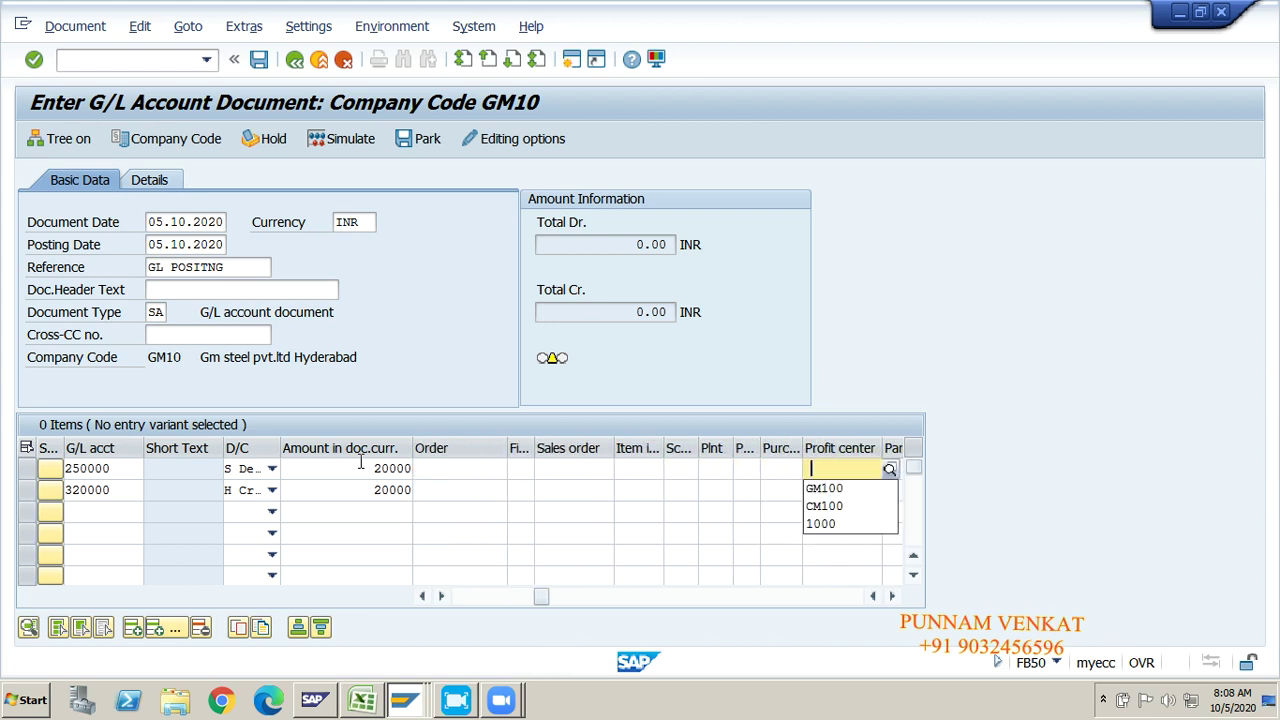
key("Tab")
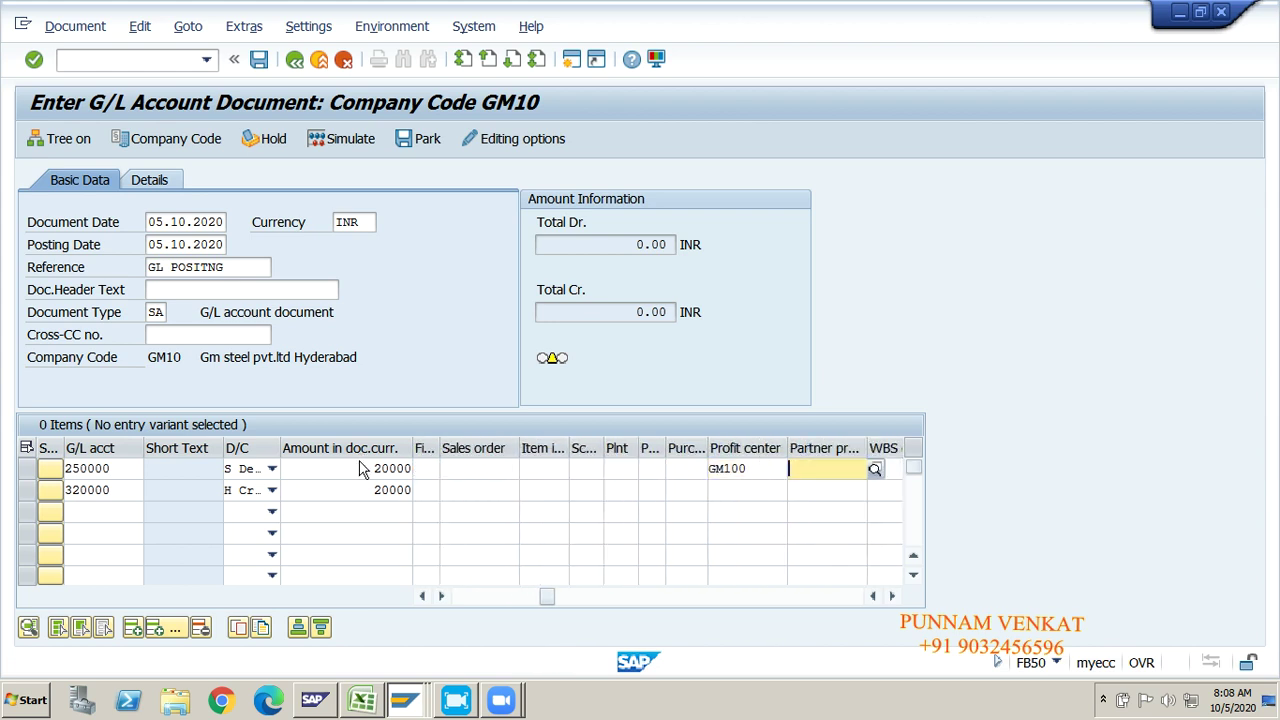
key("Return")
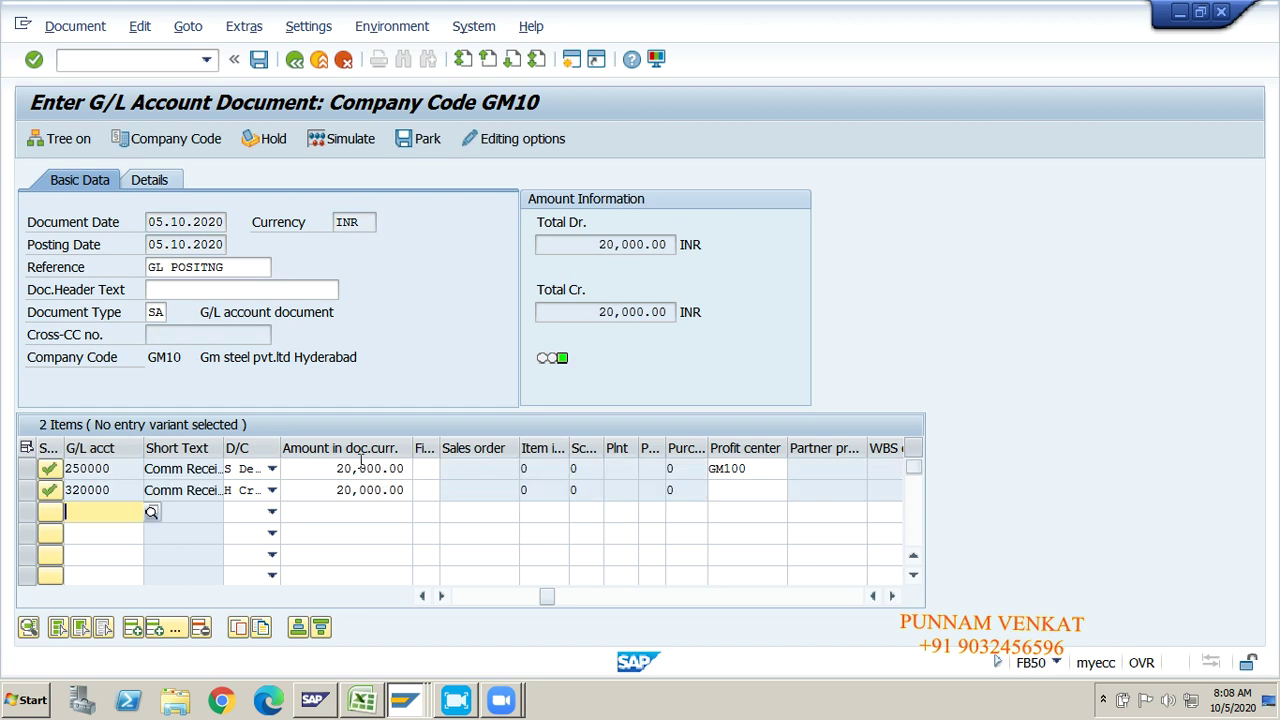
left_click(349, 148)
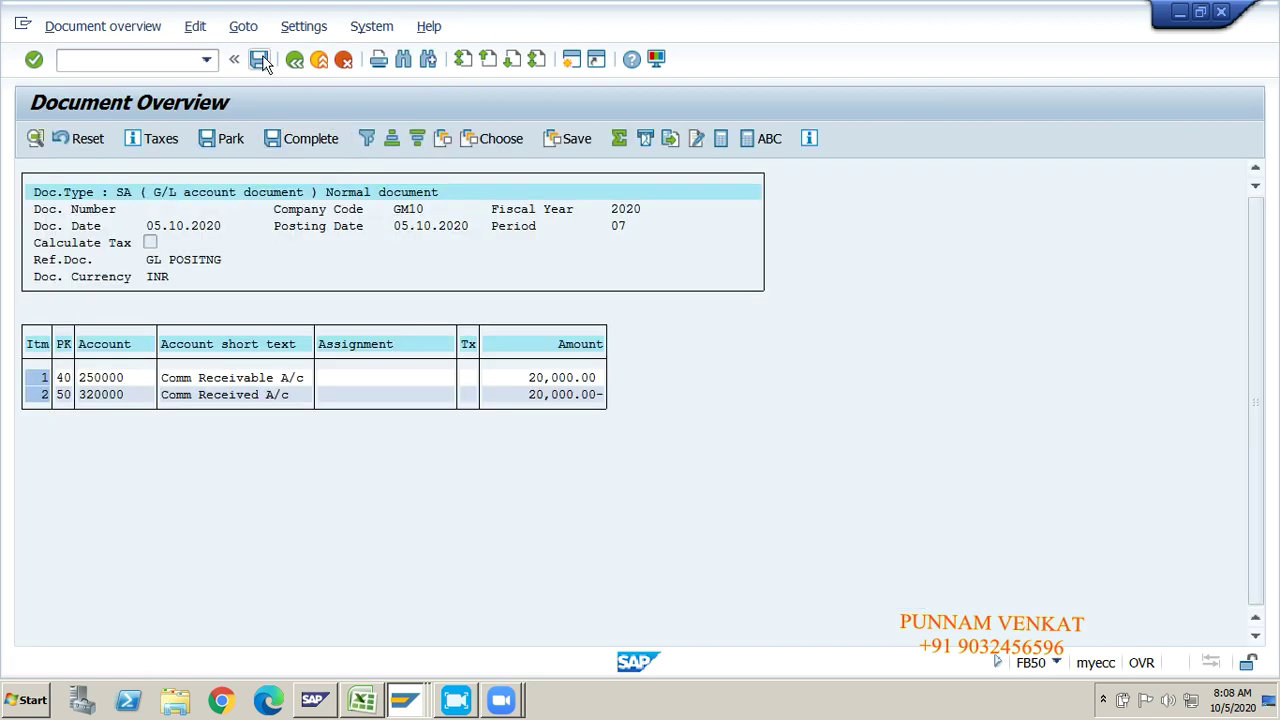
left_click(259, 61)
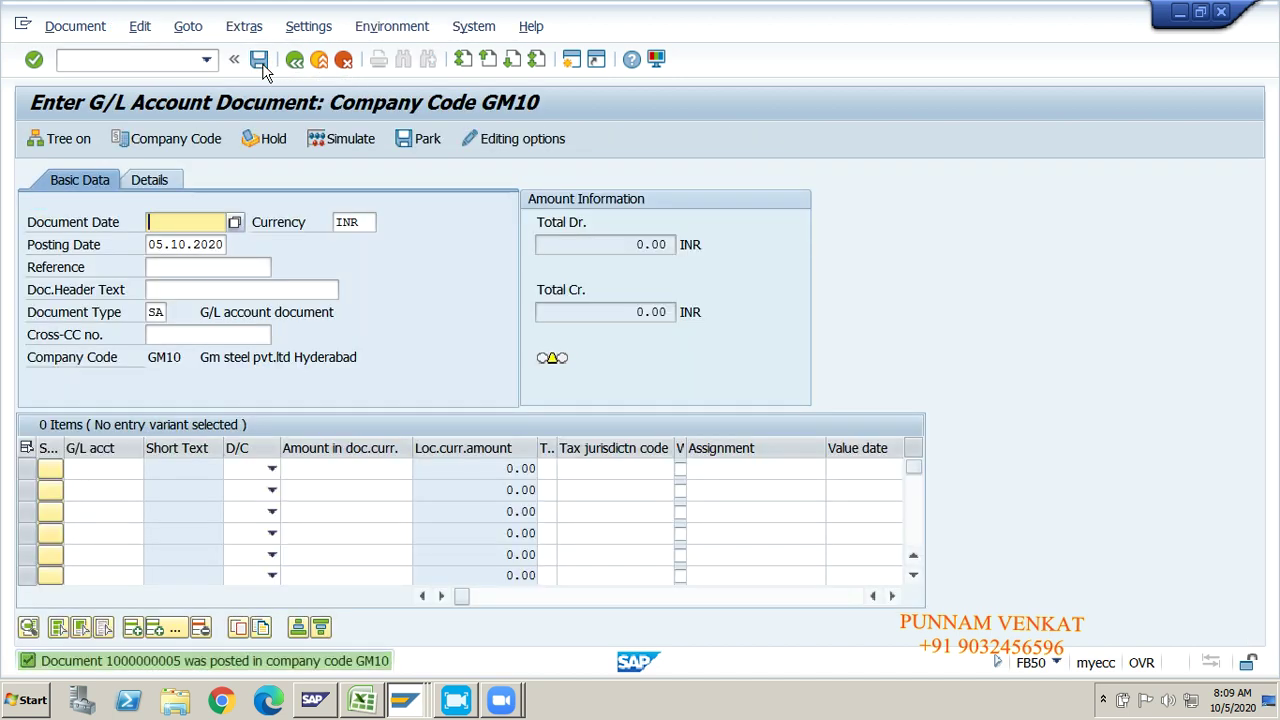
left_click(58, 36)
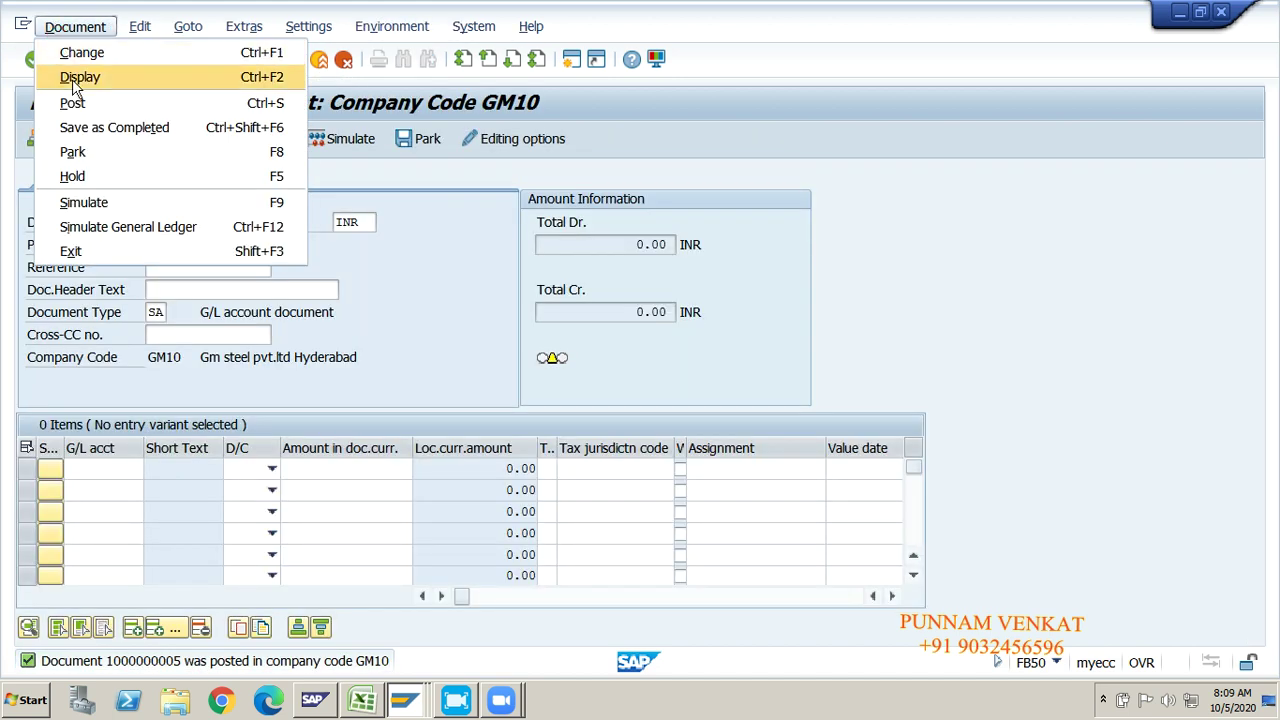
left_click(72, 79)
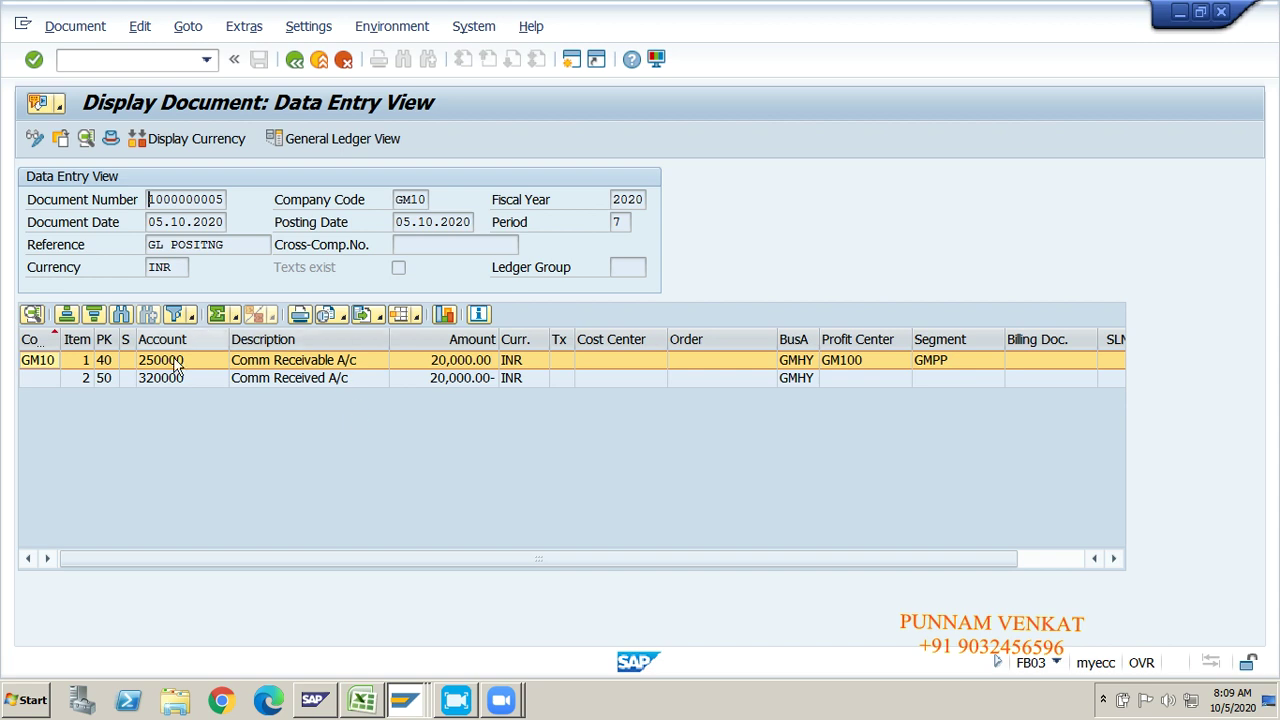
left_click(107, 378)
left_click(284, 360)
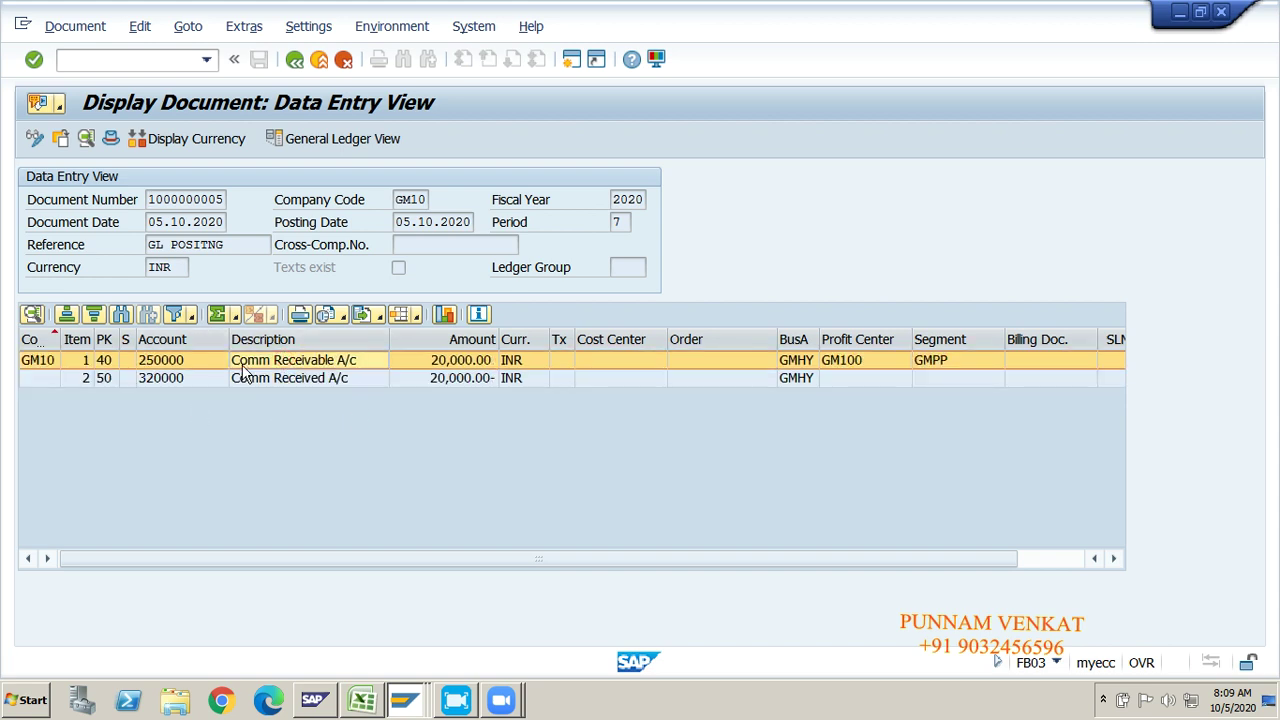
left_click(268, 380)
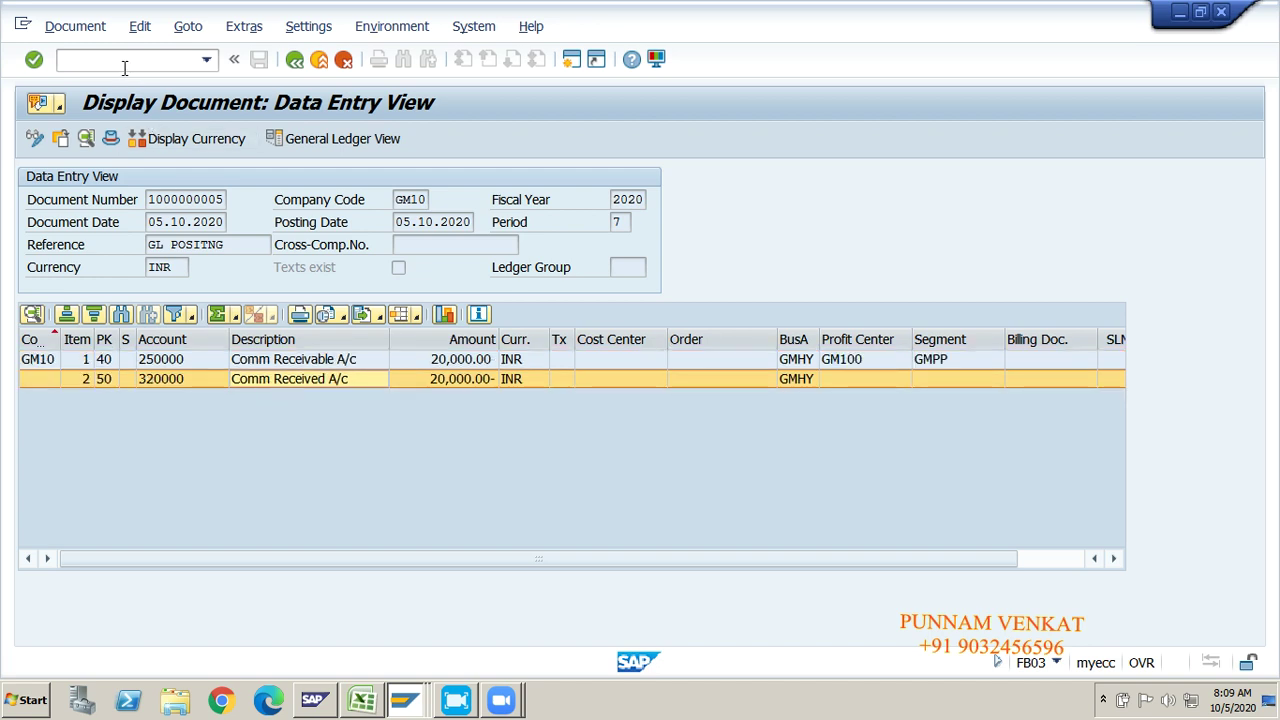
type("/n")
key("Return")
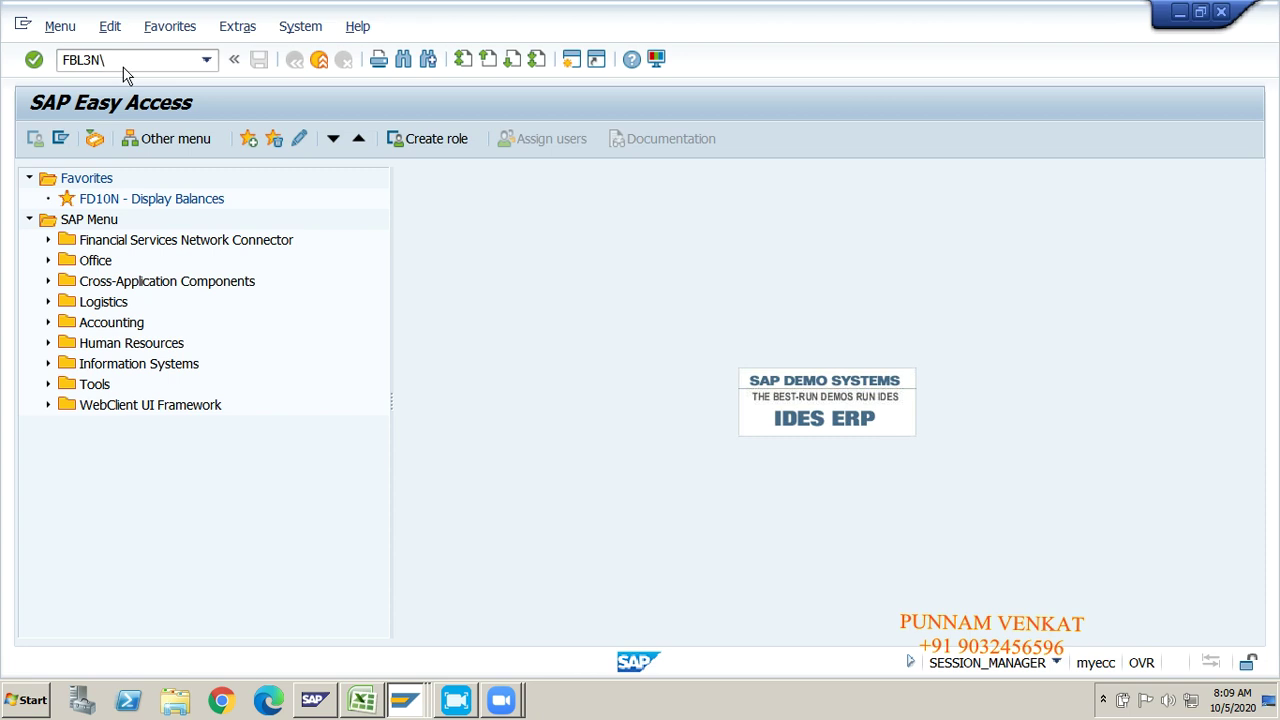
type("FBL3N\\")
key("Return")
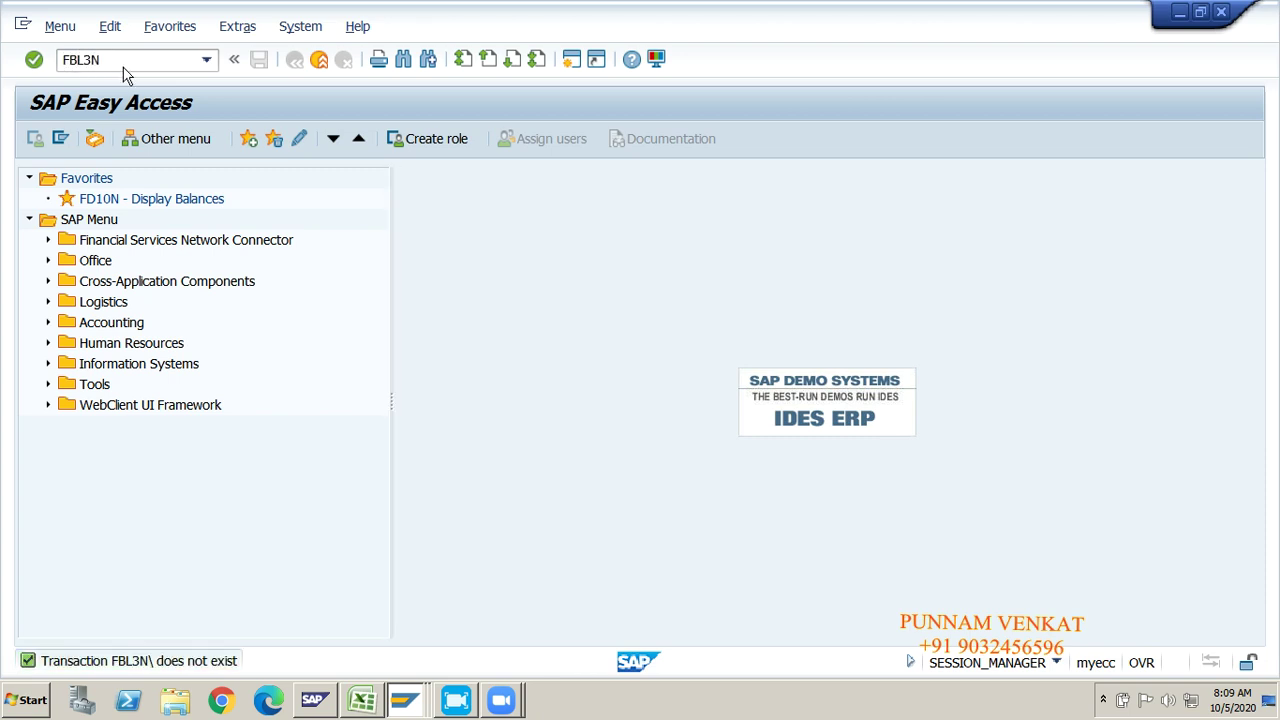
type("FBL3N")
key("Return")
key("alt+Tab")
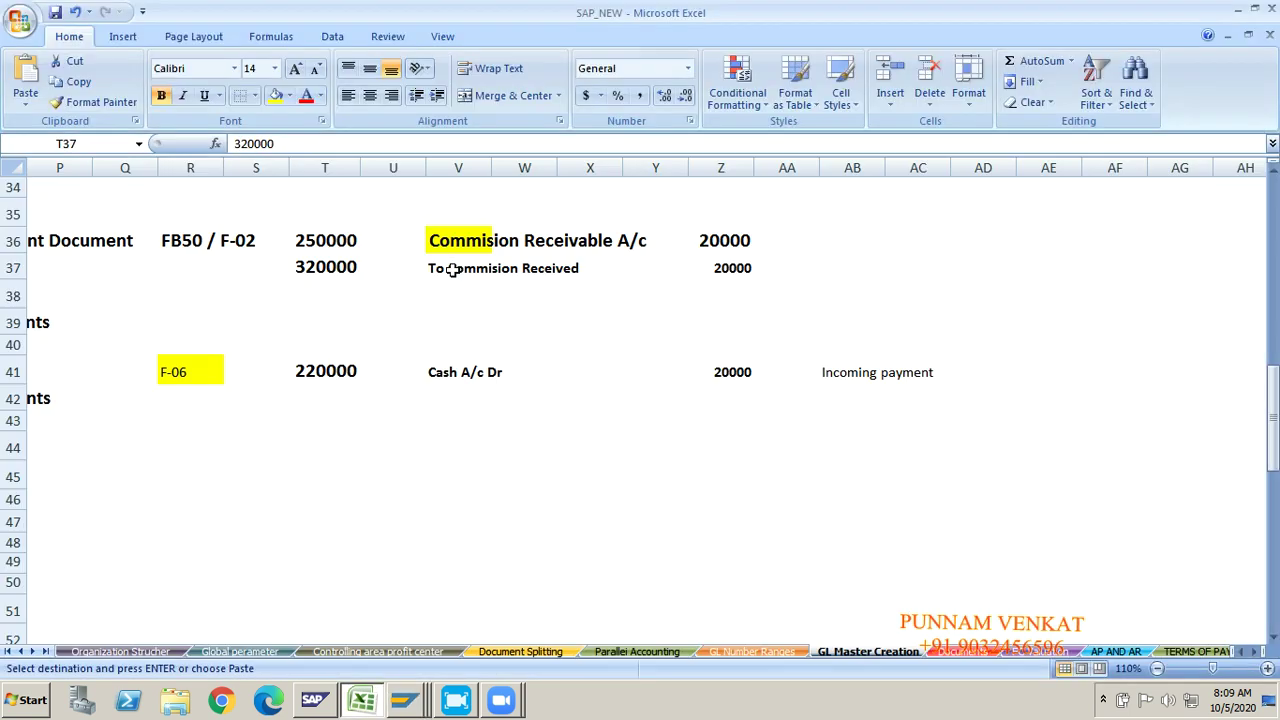
key("alt+Tab")
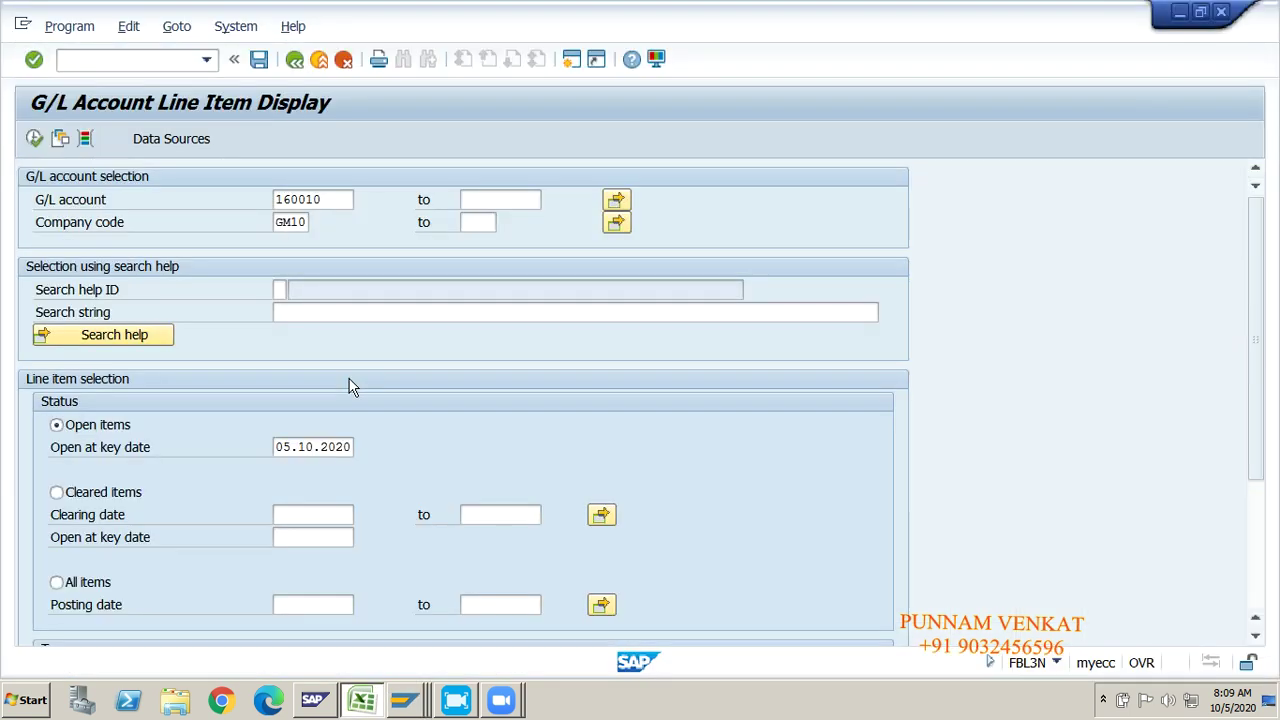
key("BackSpace")
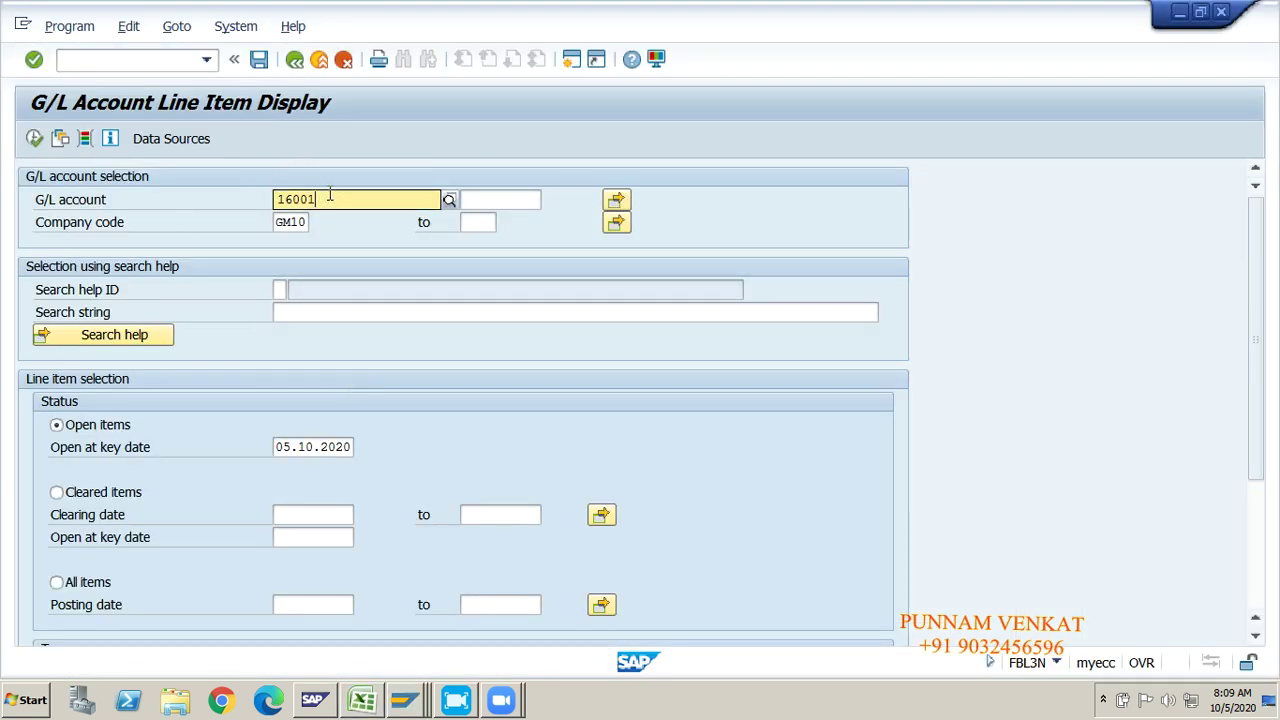
type("250000")
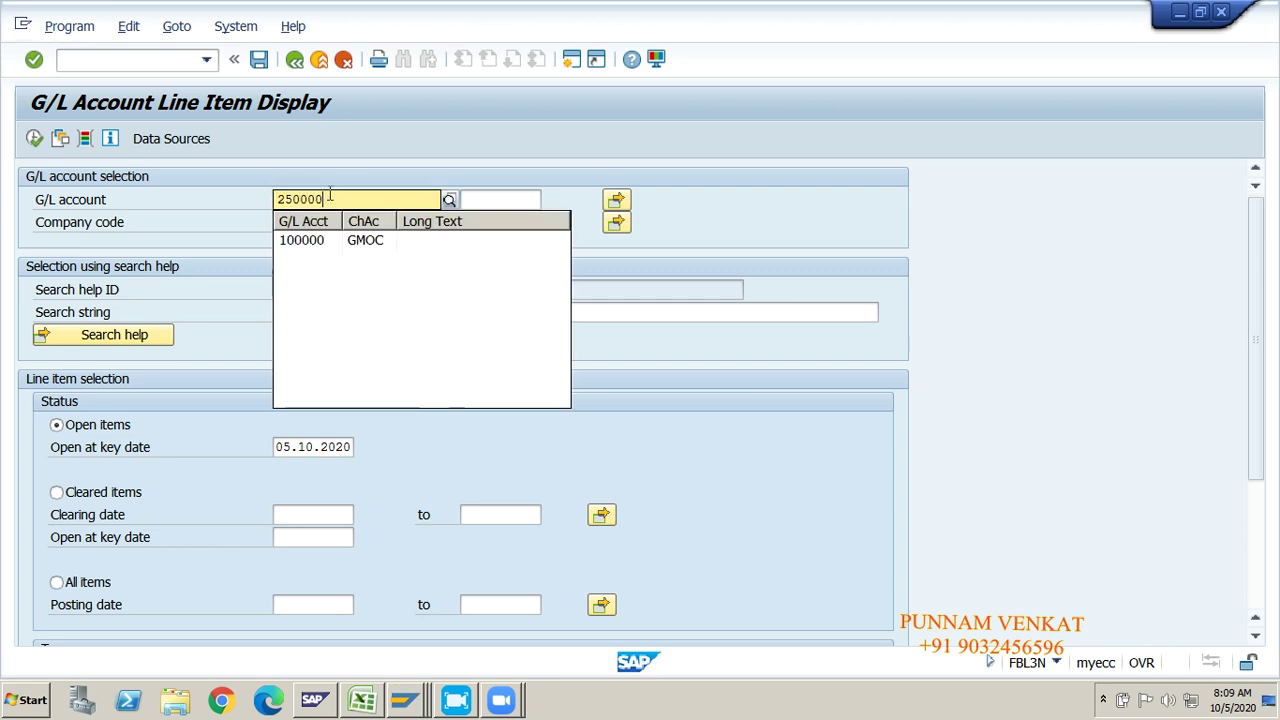
key("Tab")
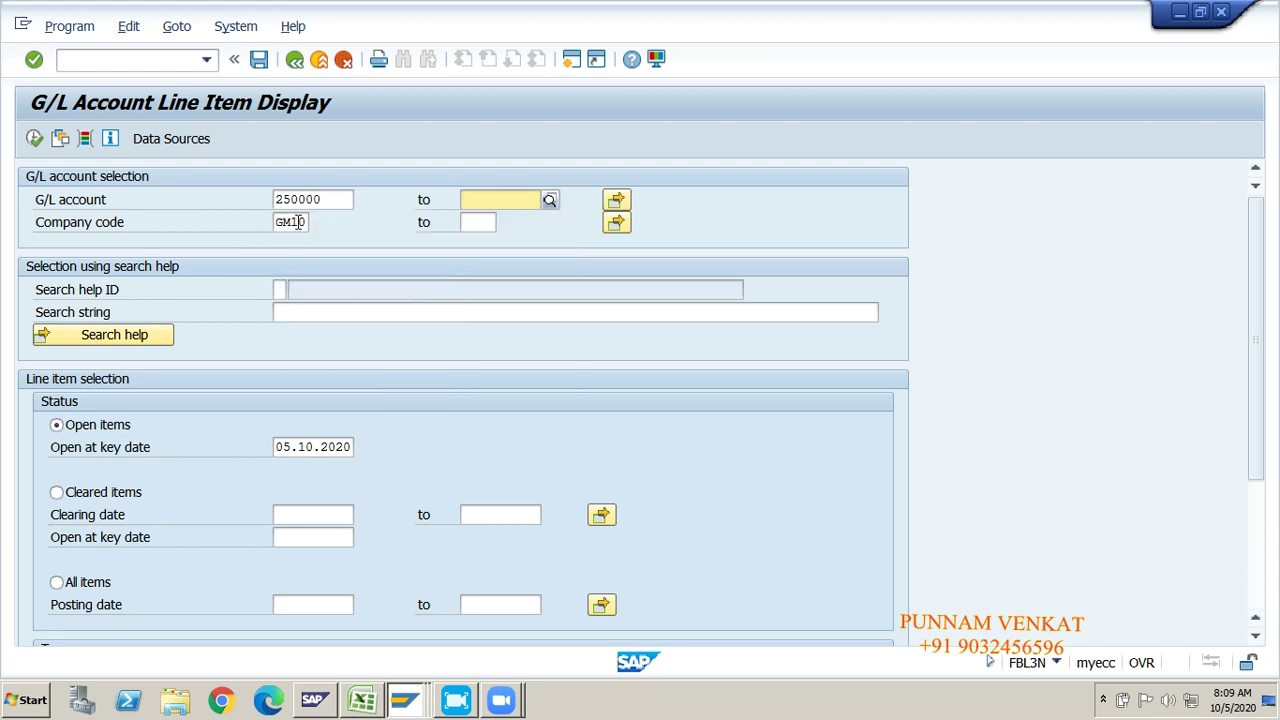
left_click(293, 222)
left_click(78, 428)
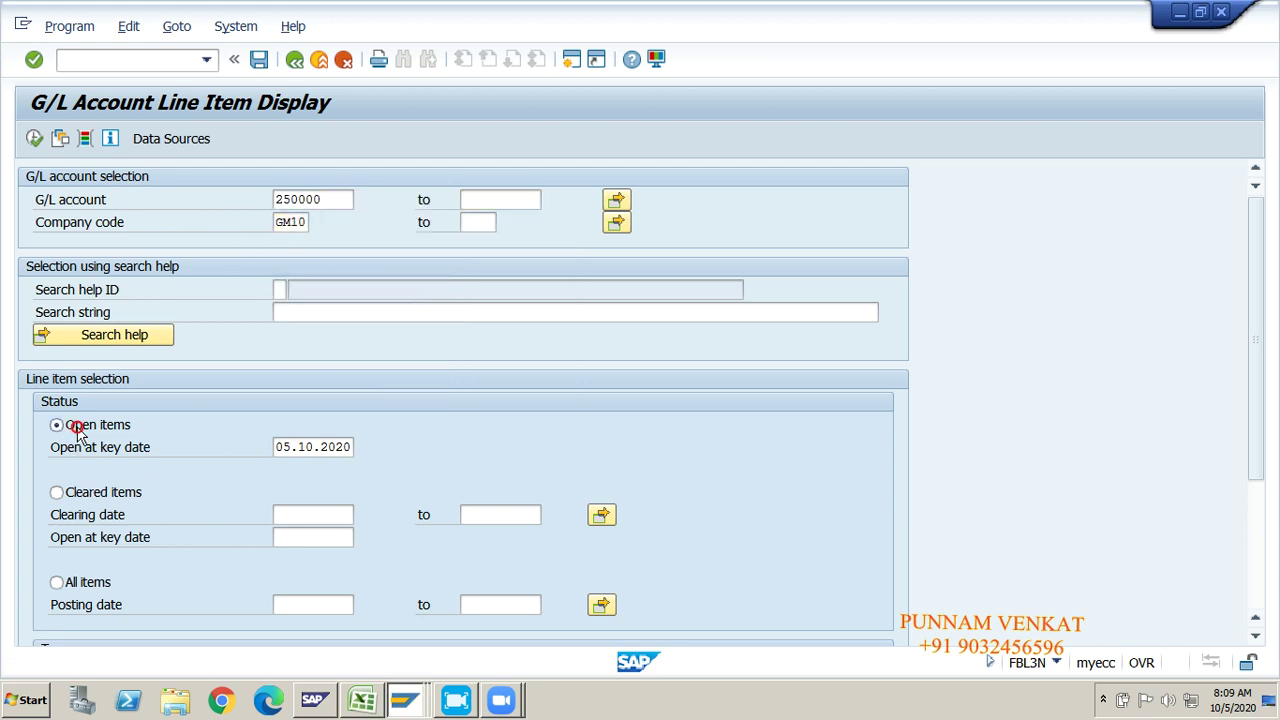
left_click(34, 138)
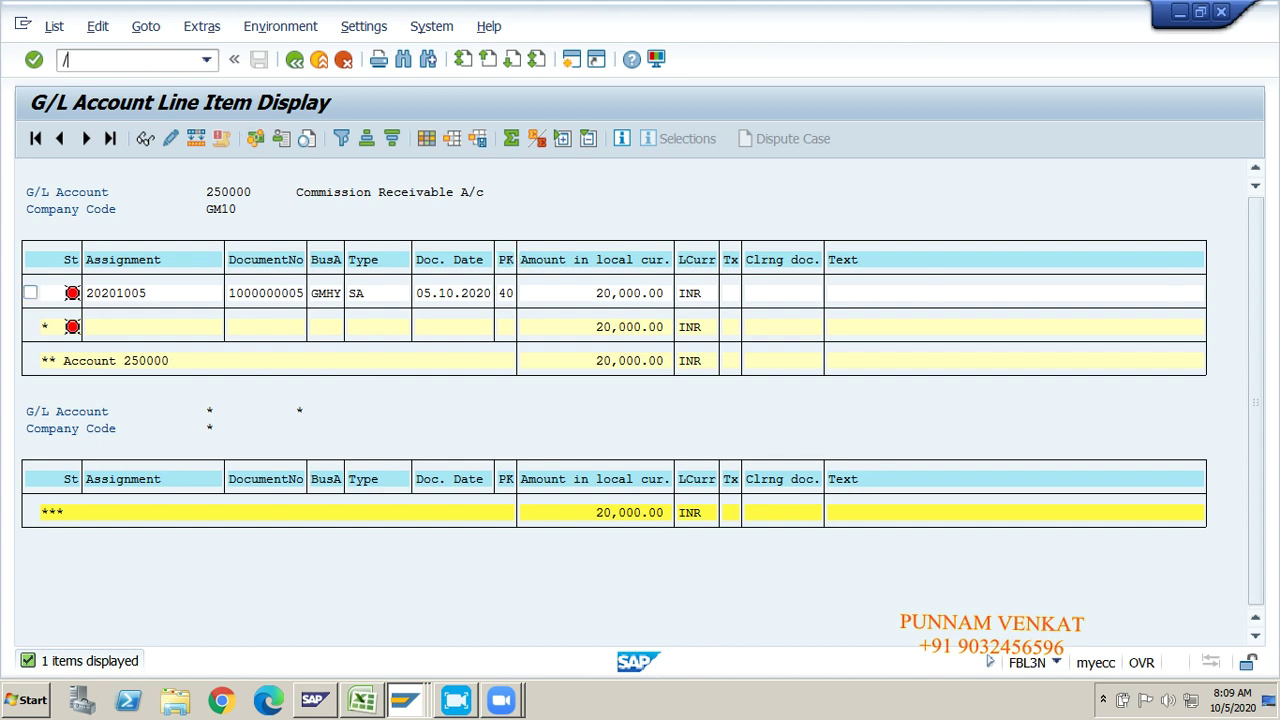
key("Return")
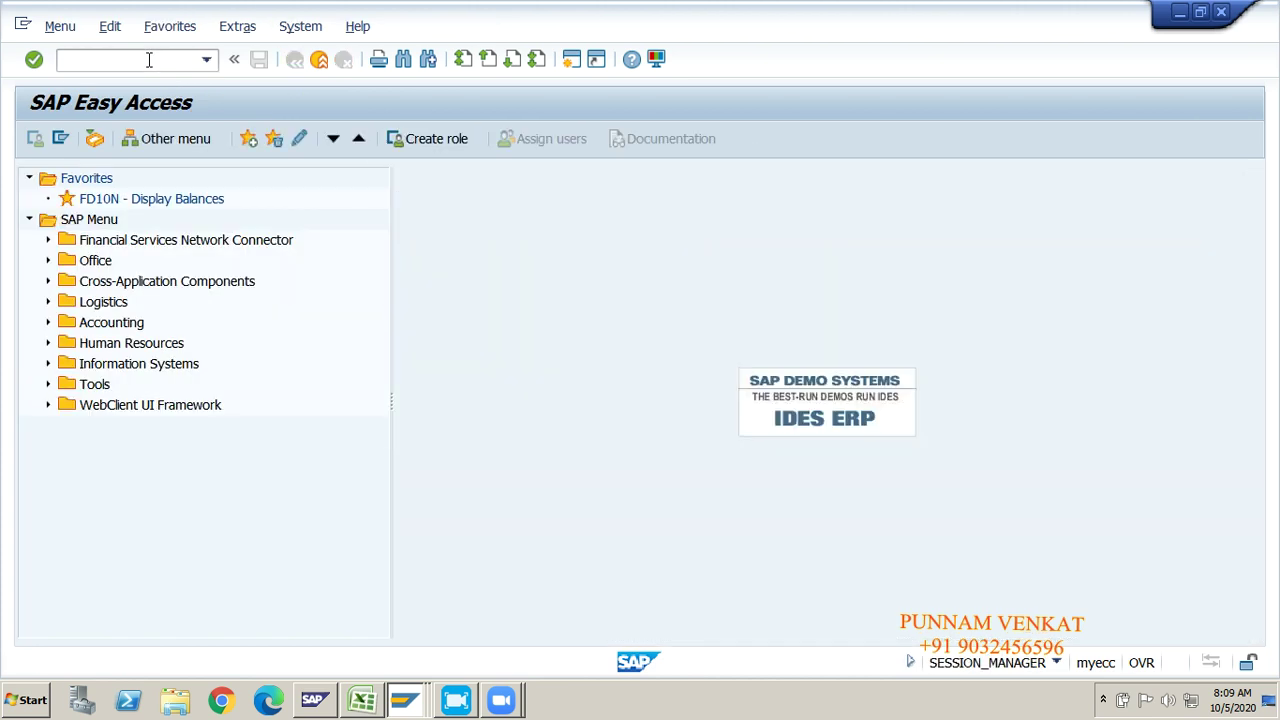
Step: Review the Excel notes for the 20000 Cash A/c Dr and Commision Receivable entries
key("alt+Tab")
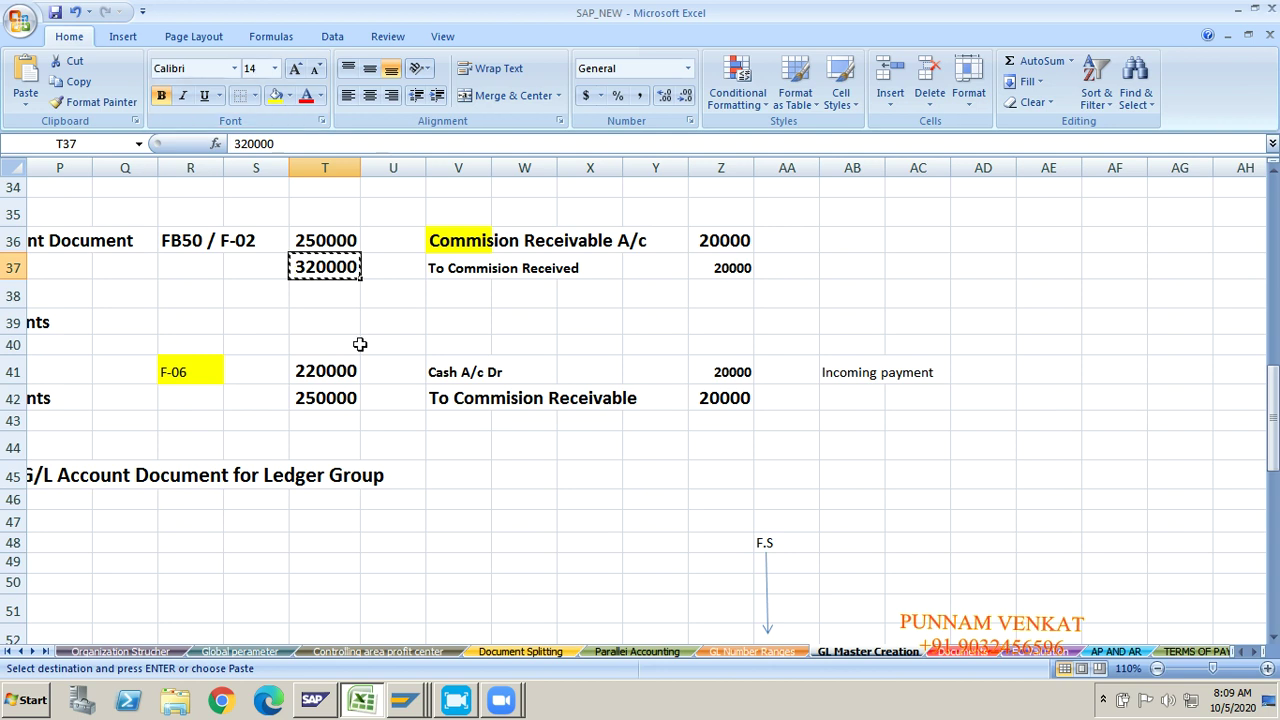
left_click(392, 366)
key("Escape")
left_click(390, 334)
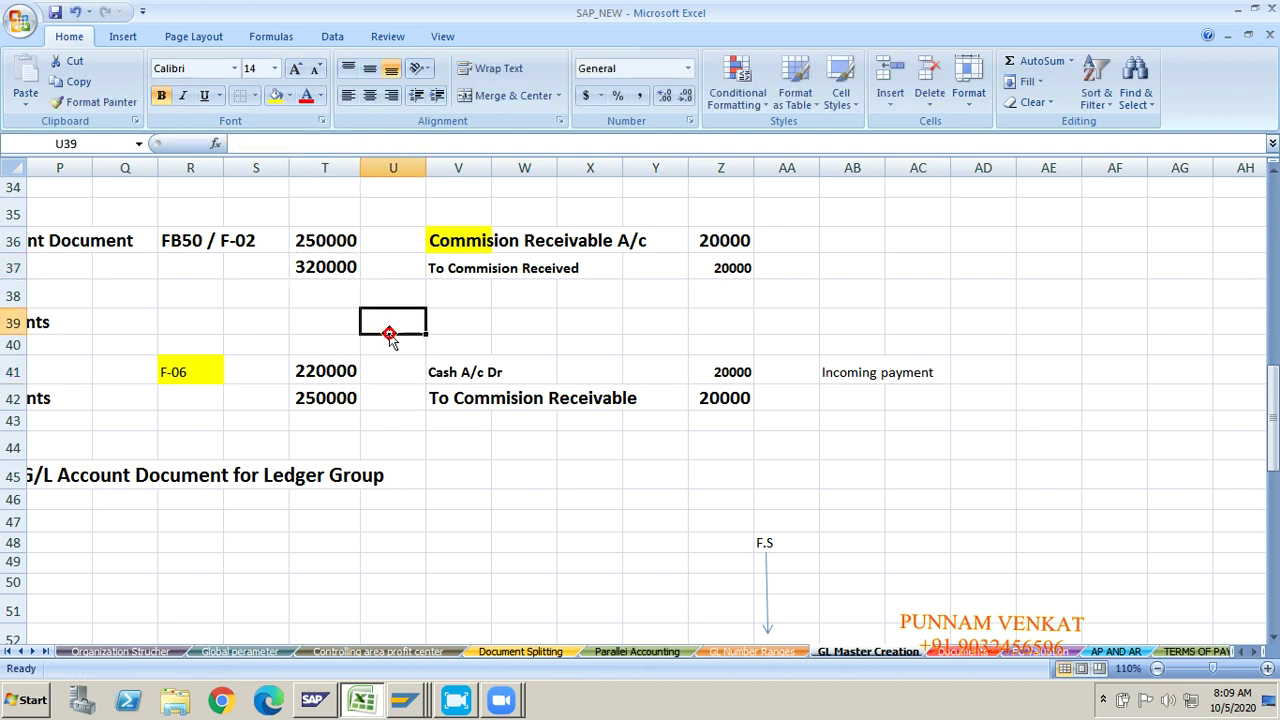
left_click(731, 260)
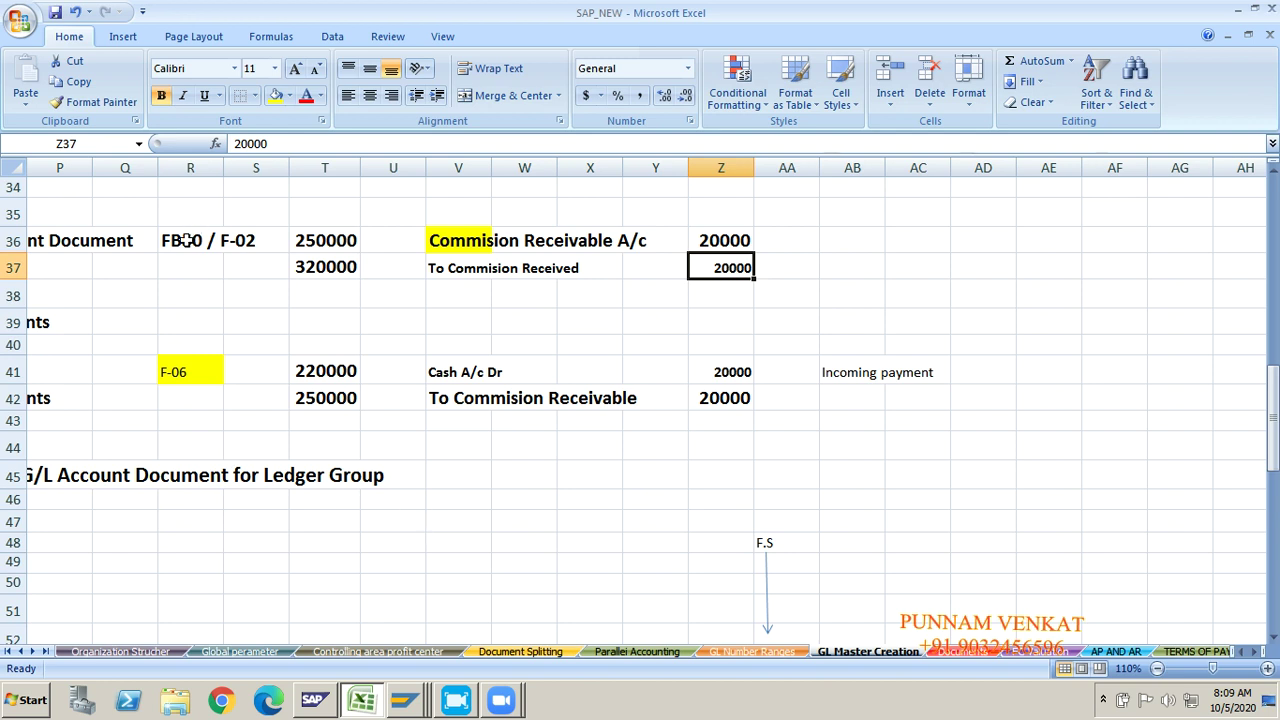
left_click(186, 241)
left_click(474, 369)
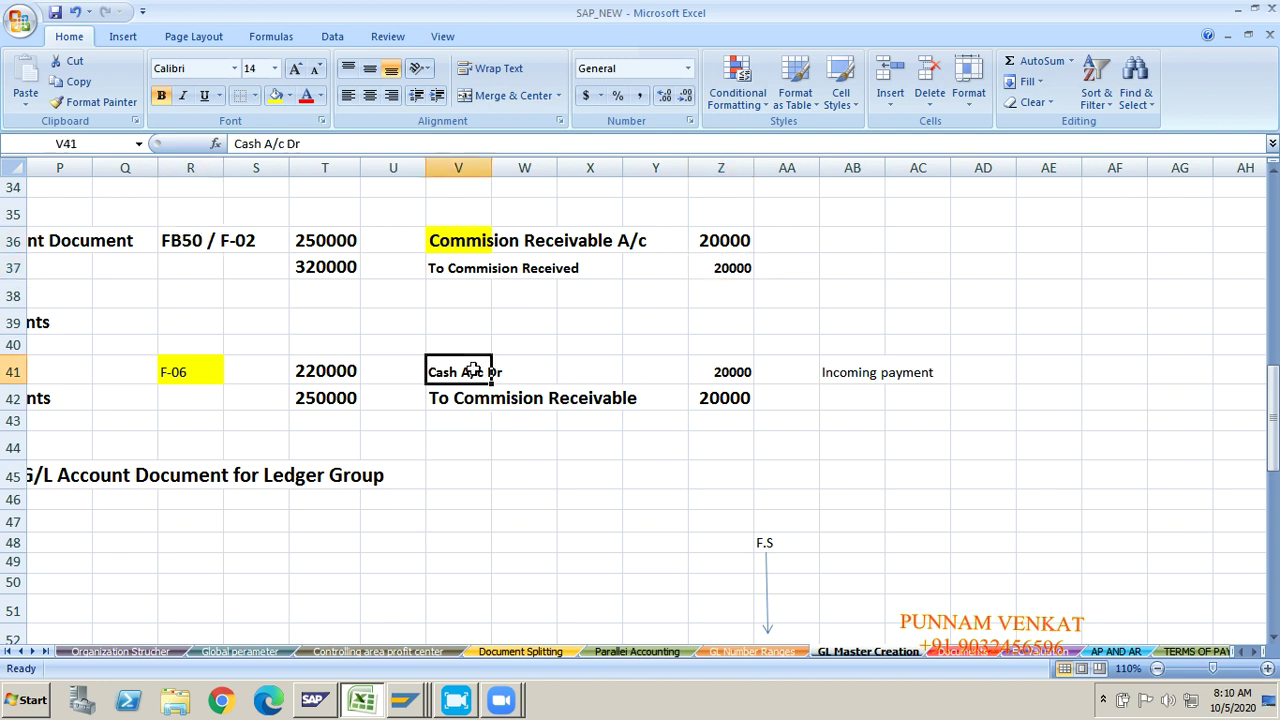
left_click(486, 405)
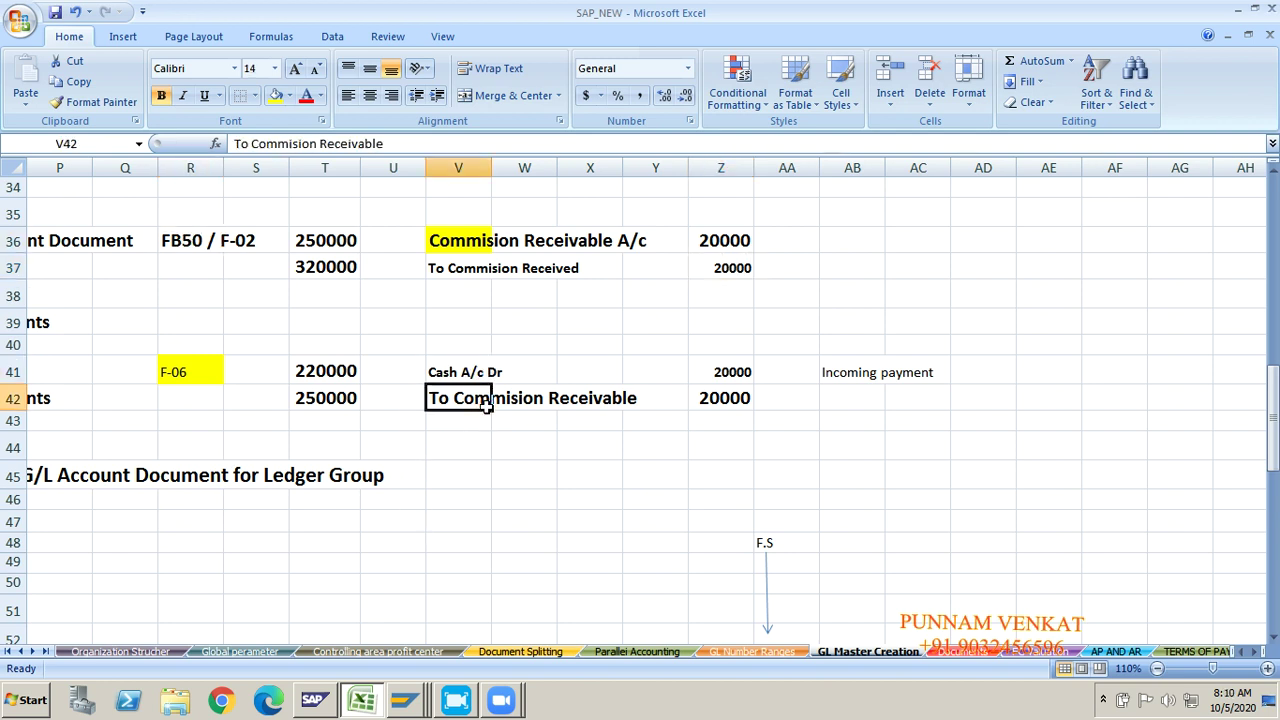
left_click(730, 373)
left_click(720, 406)
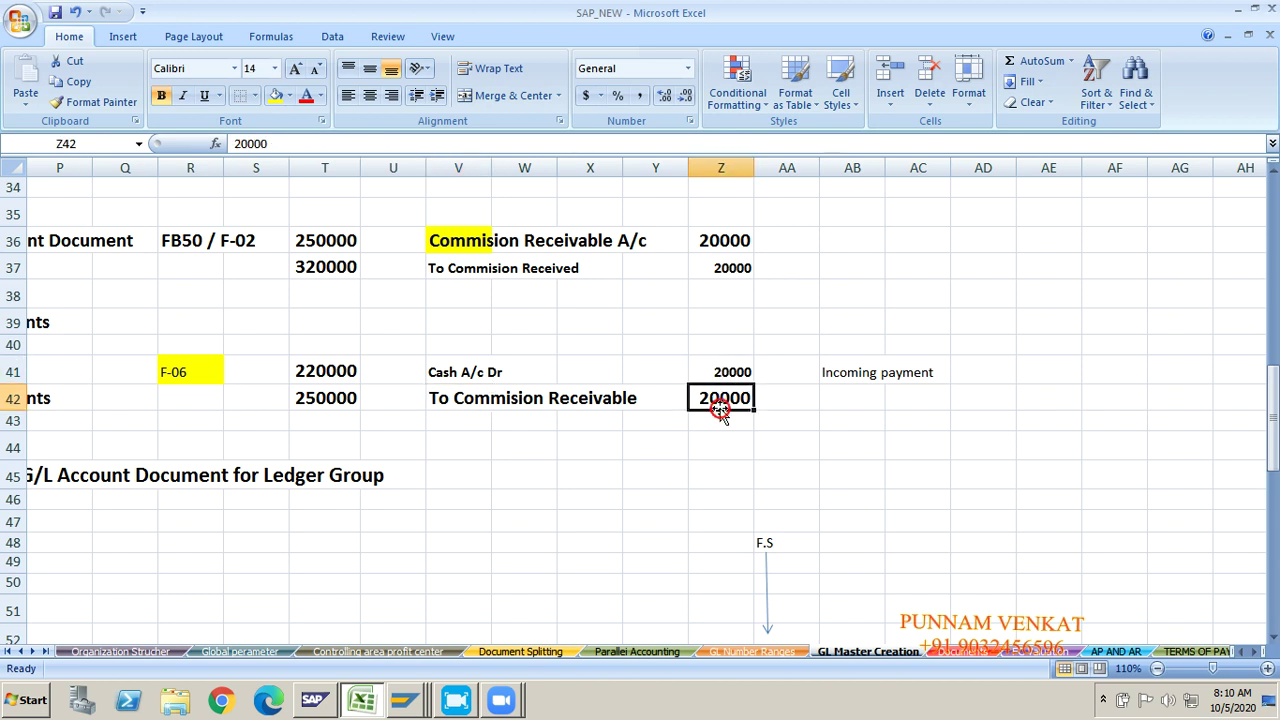
Step: Copy the F-06 transaction code from Excel and return to SAP
left_click(184, 388)
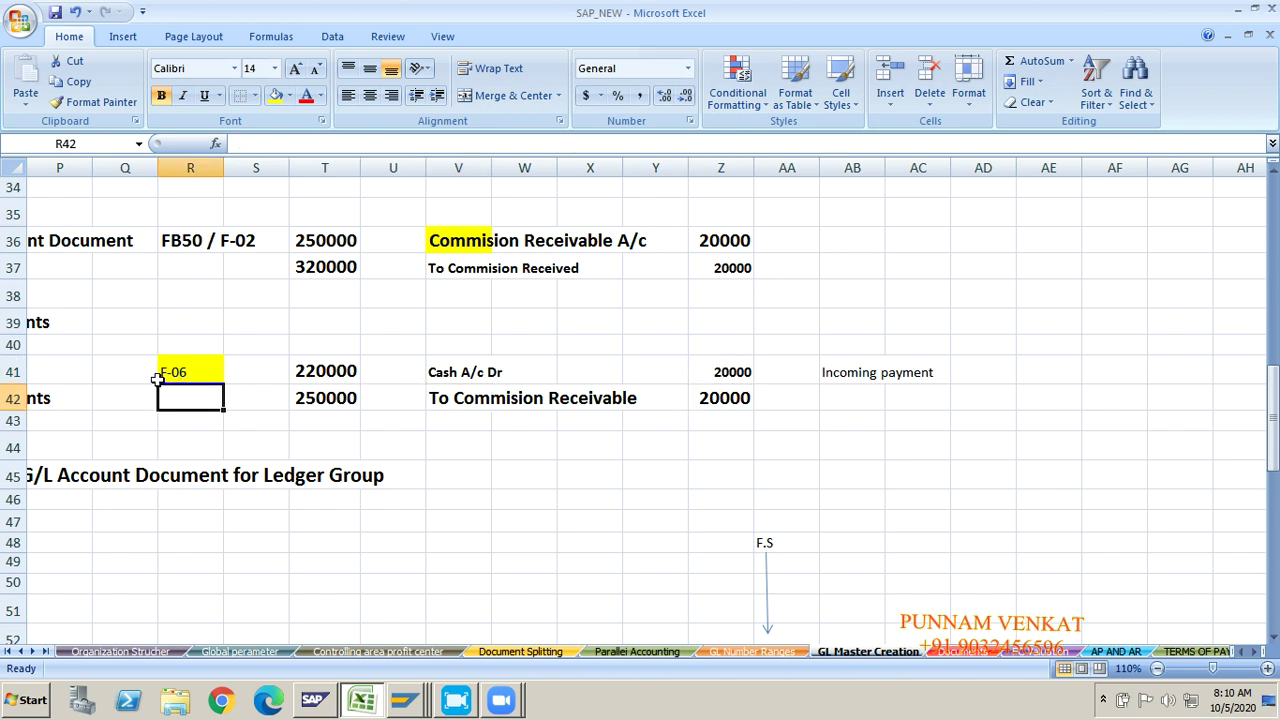
left_click(177, 370)
key("ctrl+c")
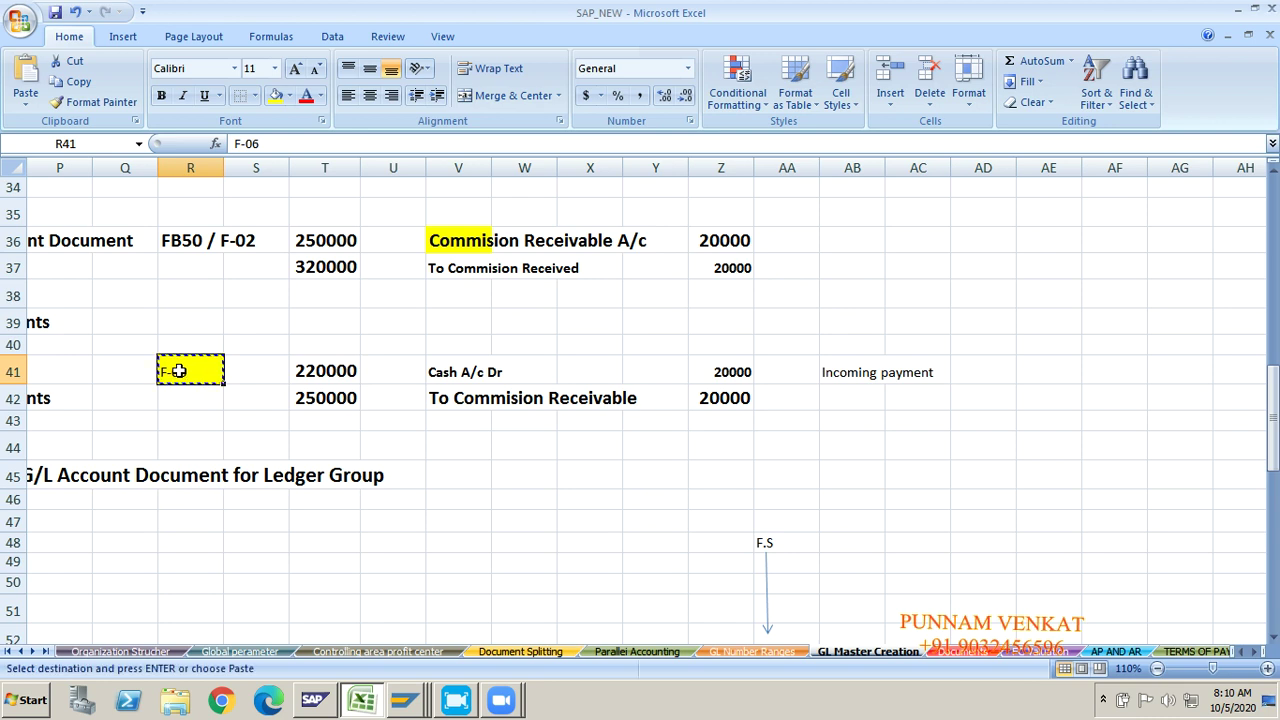
key("alt+Tab")
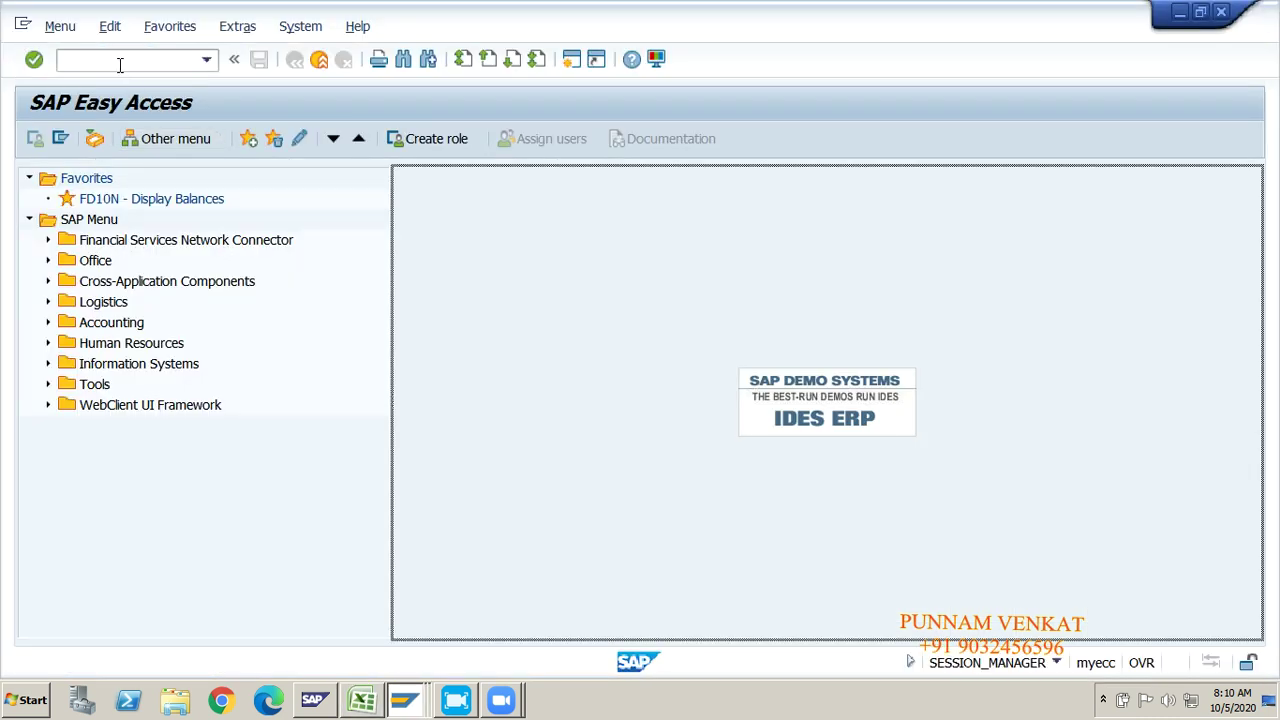
Step: Start the F-06 incoming payment with document date 05.10.2020 and document type SA
left_click(120, 62)
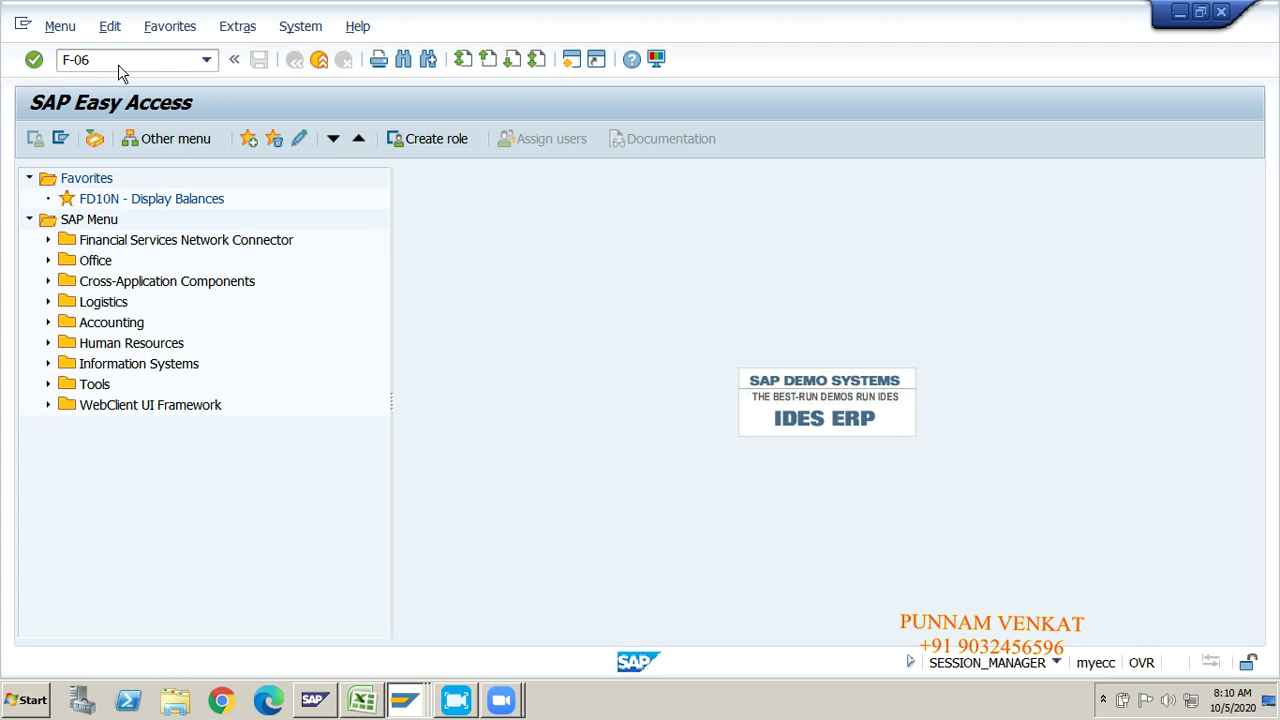
key("Return")
key("Down")
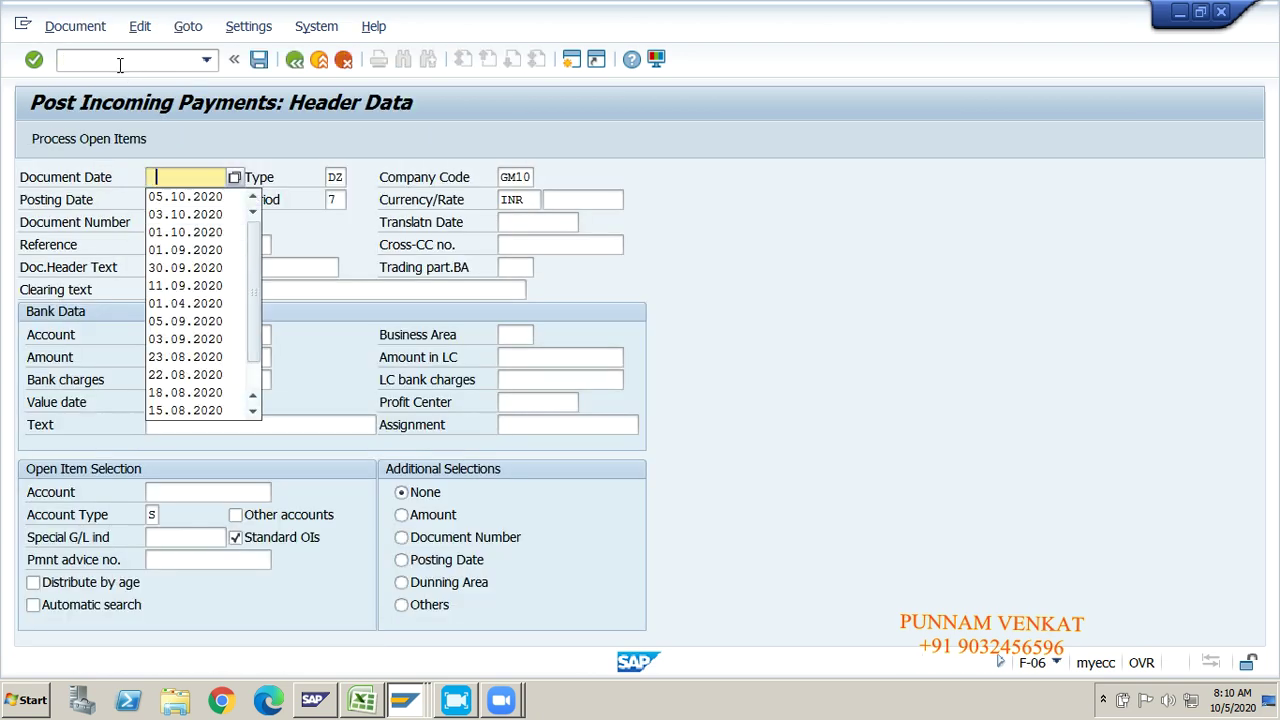
key("Tab")
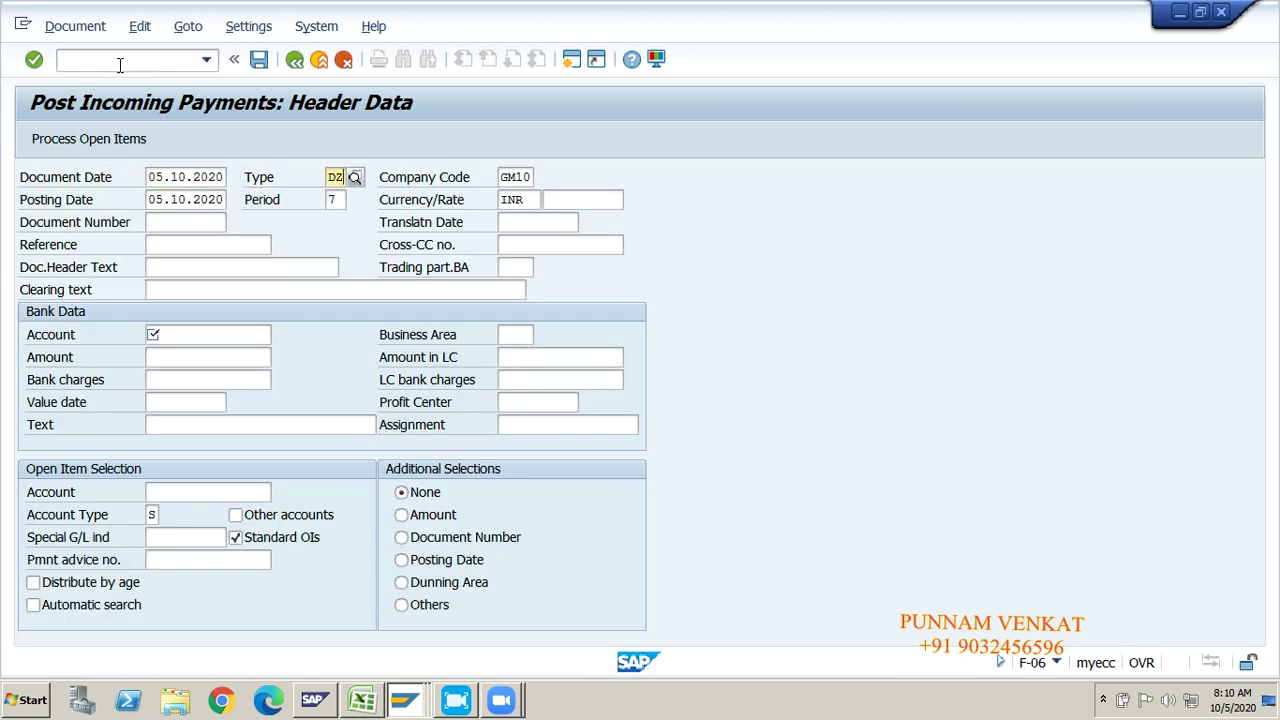
key("BackSpace")
type("SA")
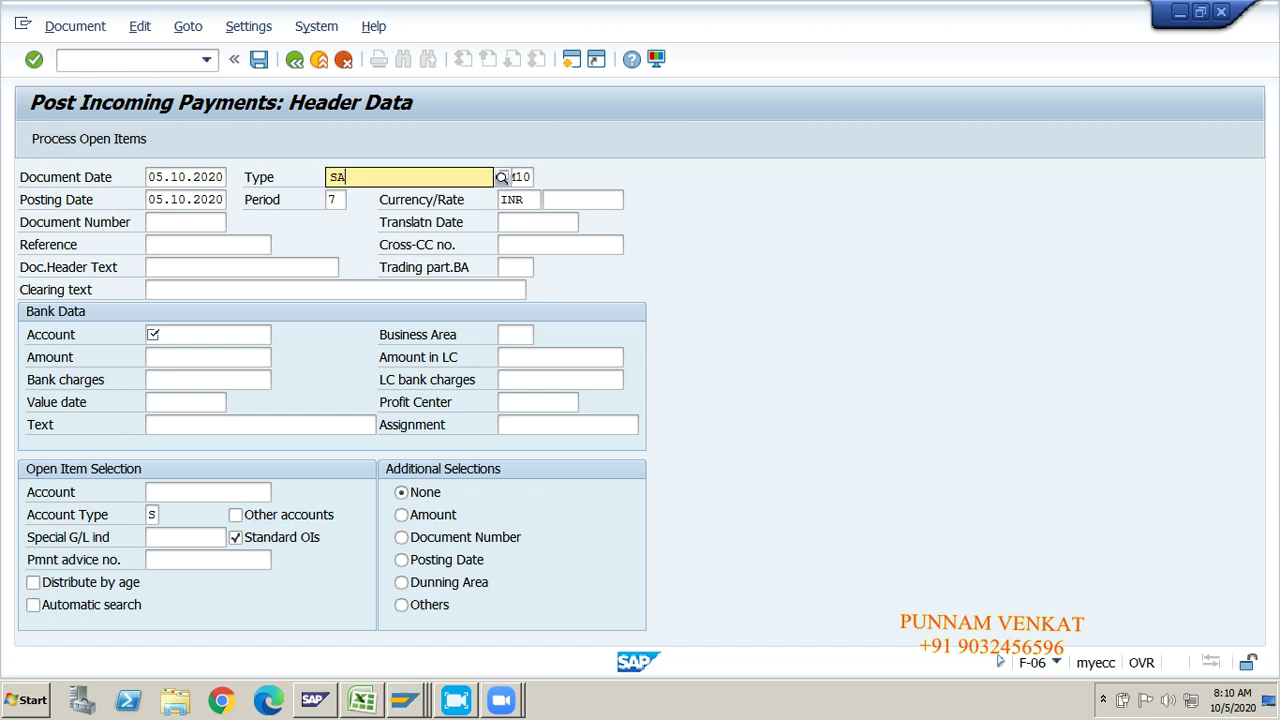
key("Tab")
key("Tab")
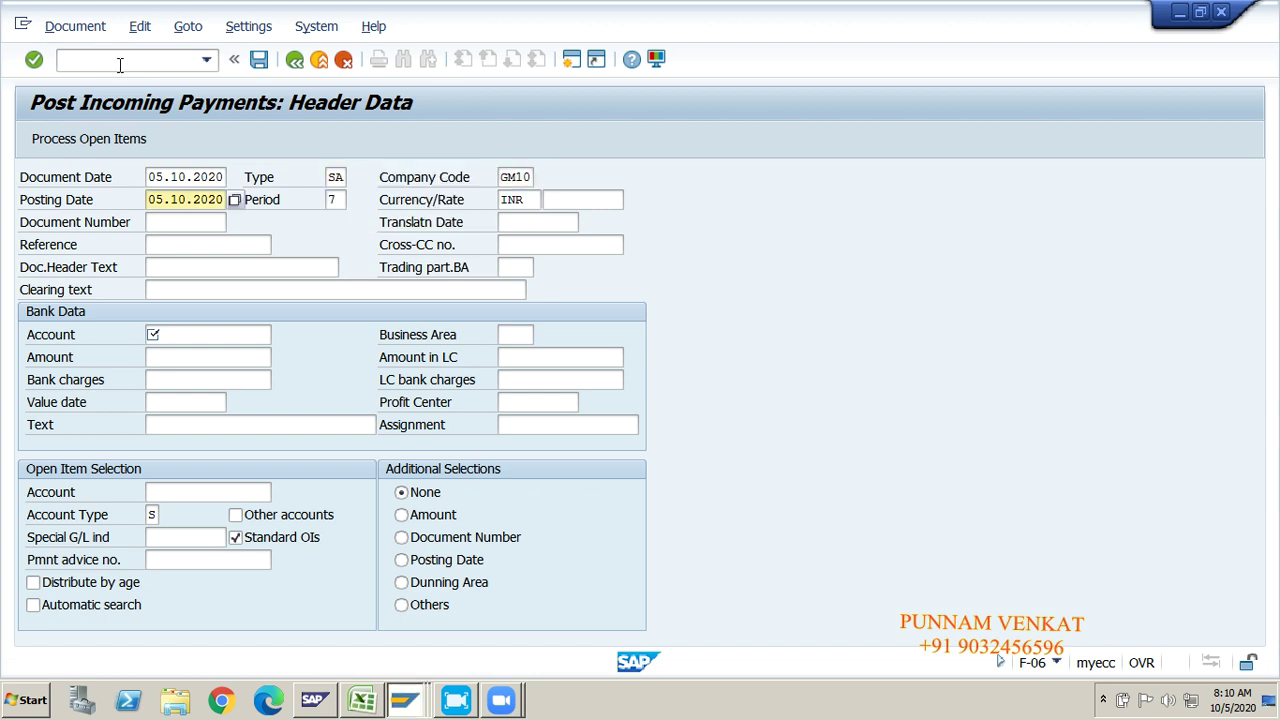
key("Tab")
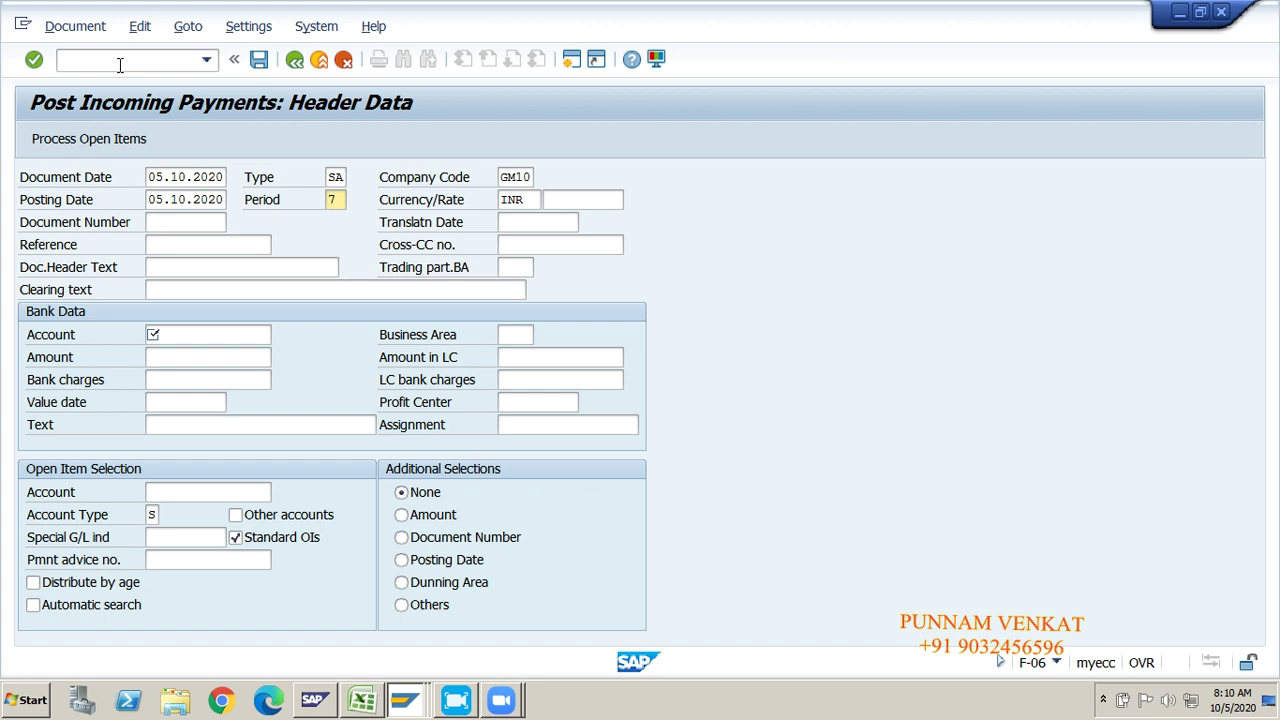
key("Tab")
key("Tab")
key("Tab")
key("Tab")
key("Tab")
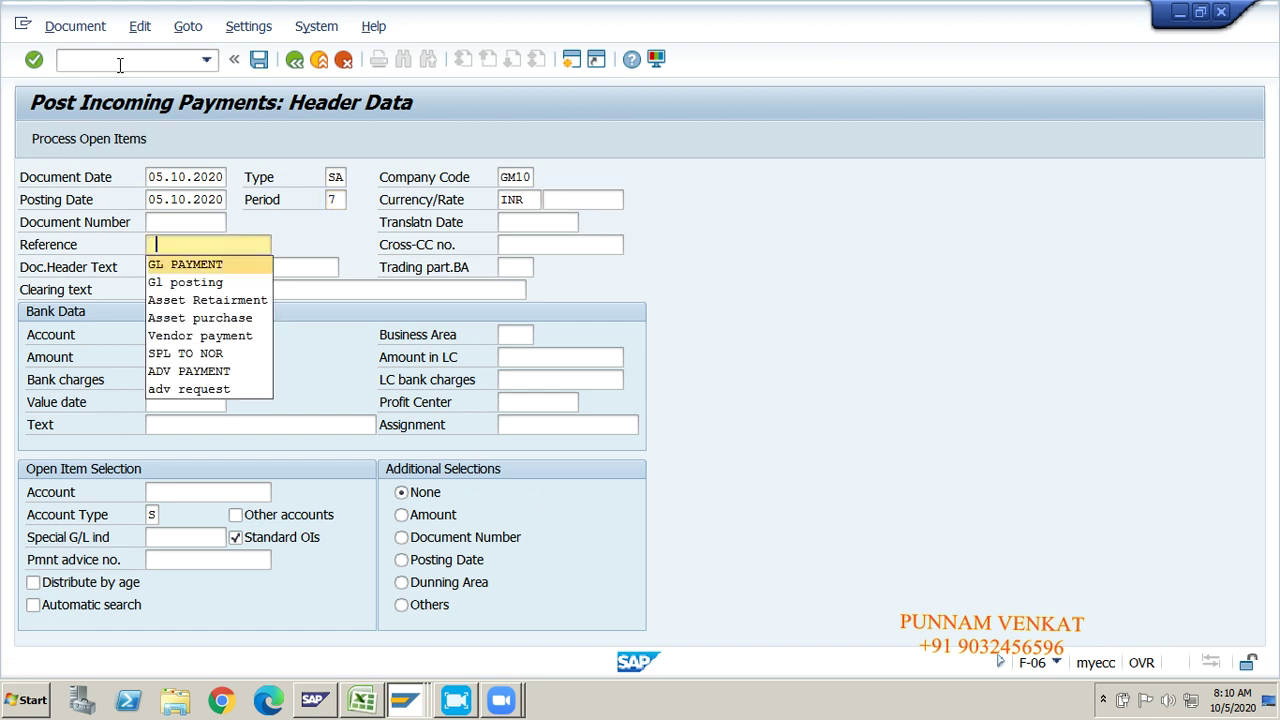
Step: Enter reference GL PAYMENT, bank account 220000 and amount 20000 in the payment header
key("Tab")
key("Tab")
key("Tab")
key("Tab")
key("Tab")
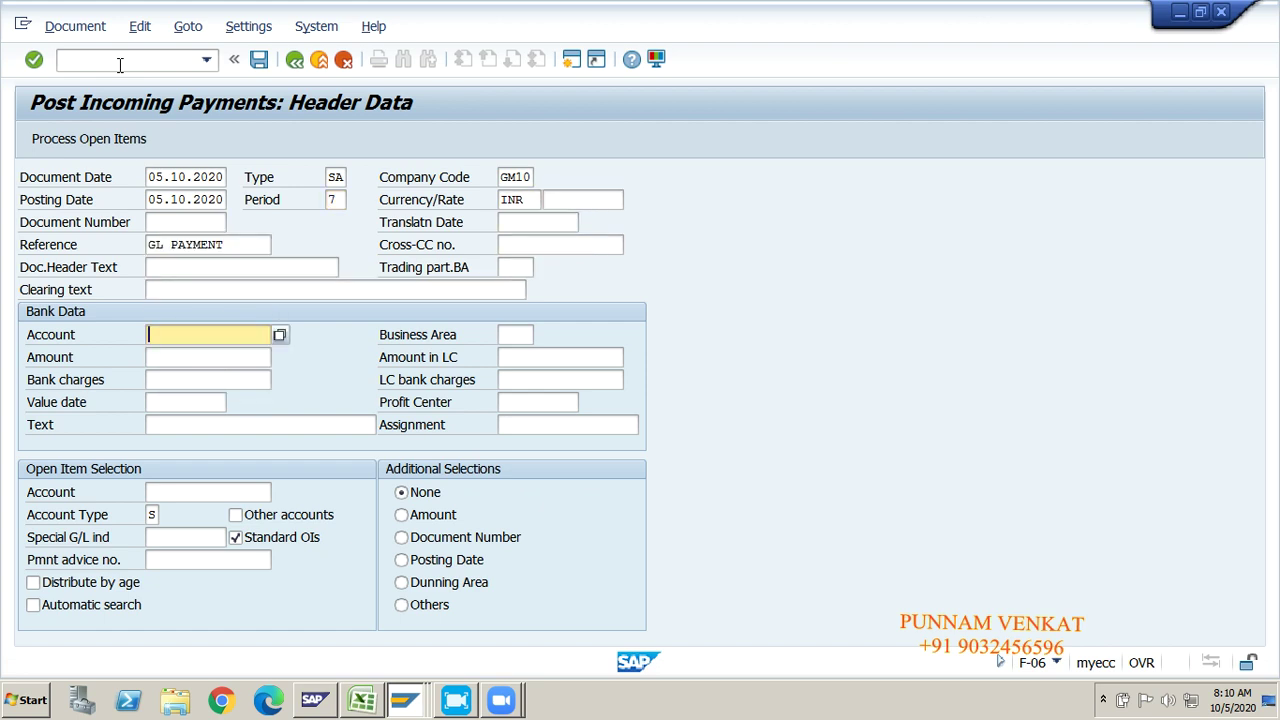
key("Down")
key("Tab")
key("Tab")
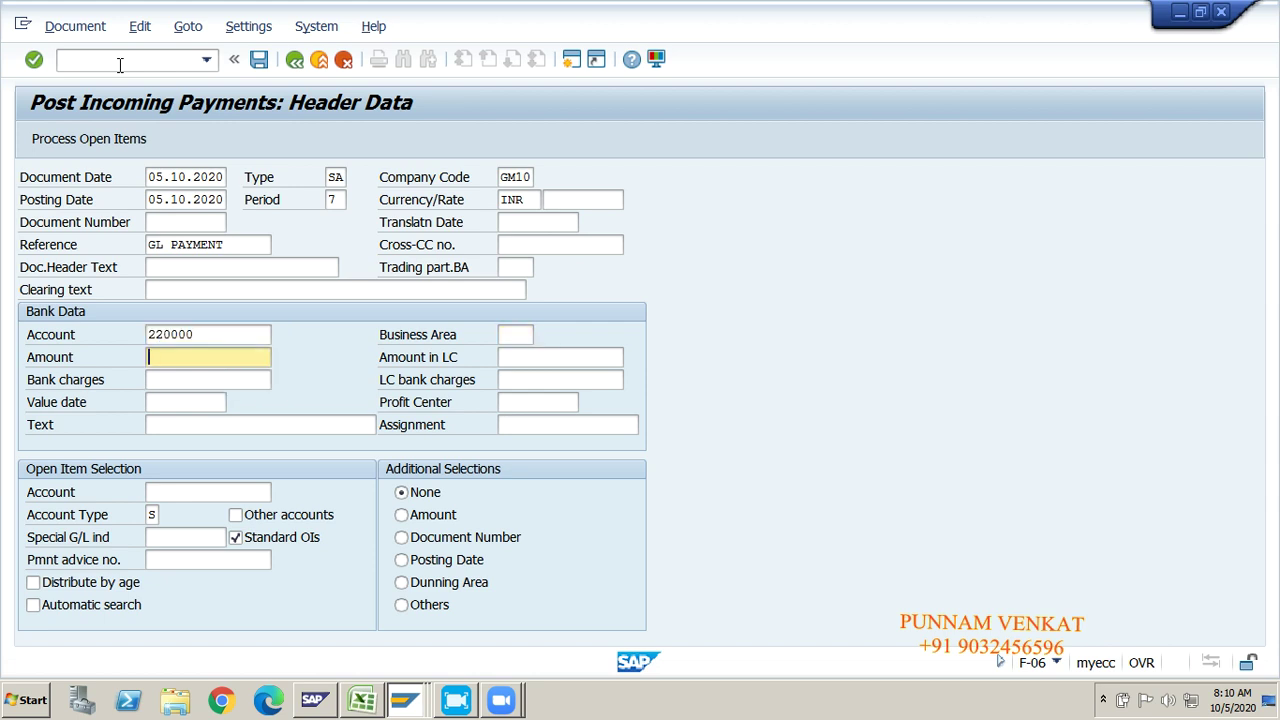
type("20000")
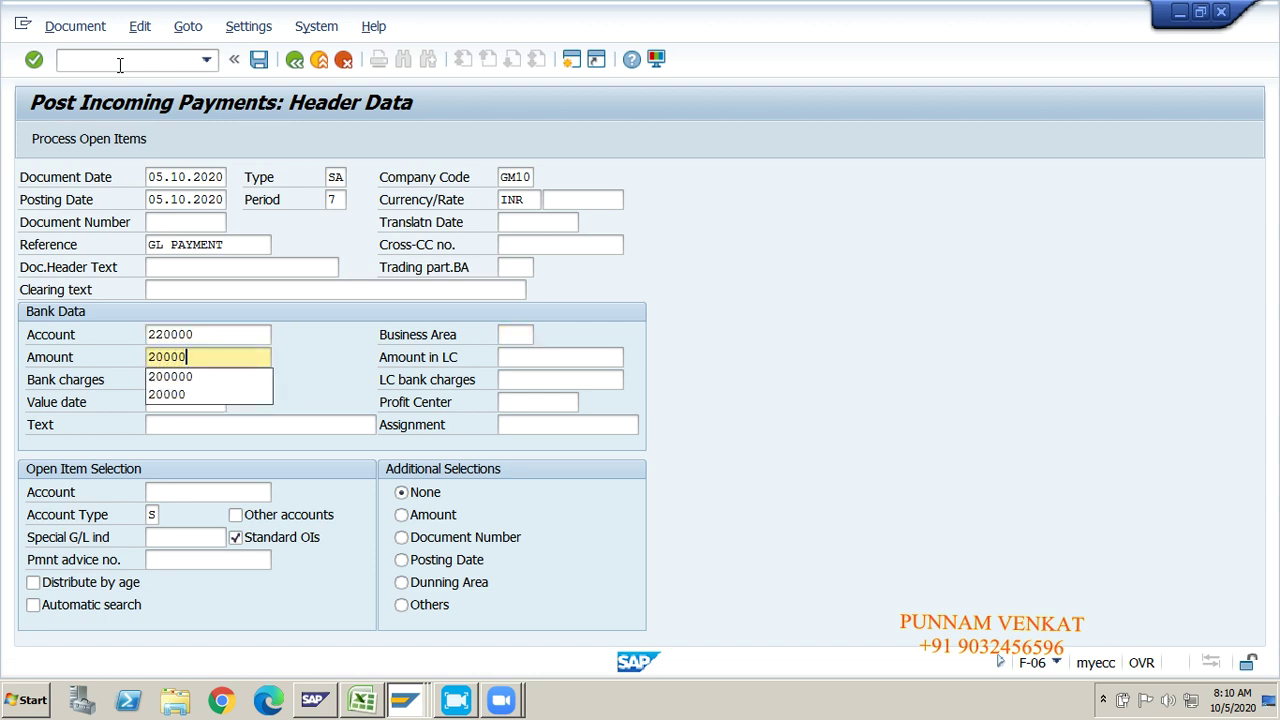
key("Tab")
key("Tab")
key("Tab")
key("Tab")
key("Tab")
key("Tab")
key("Tab")
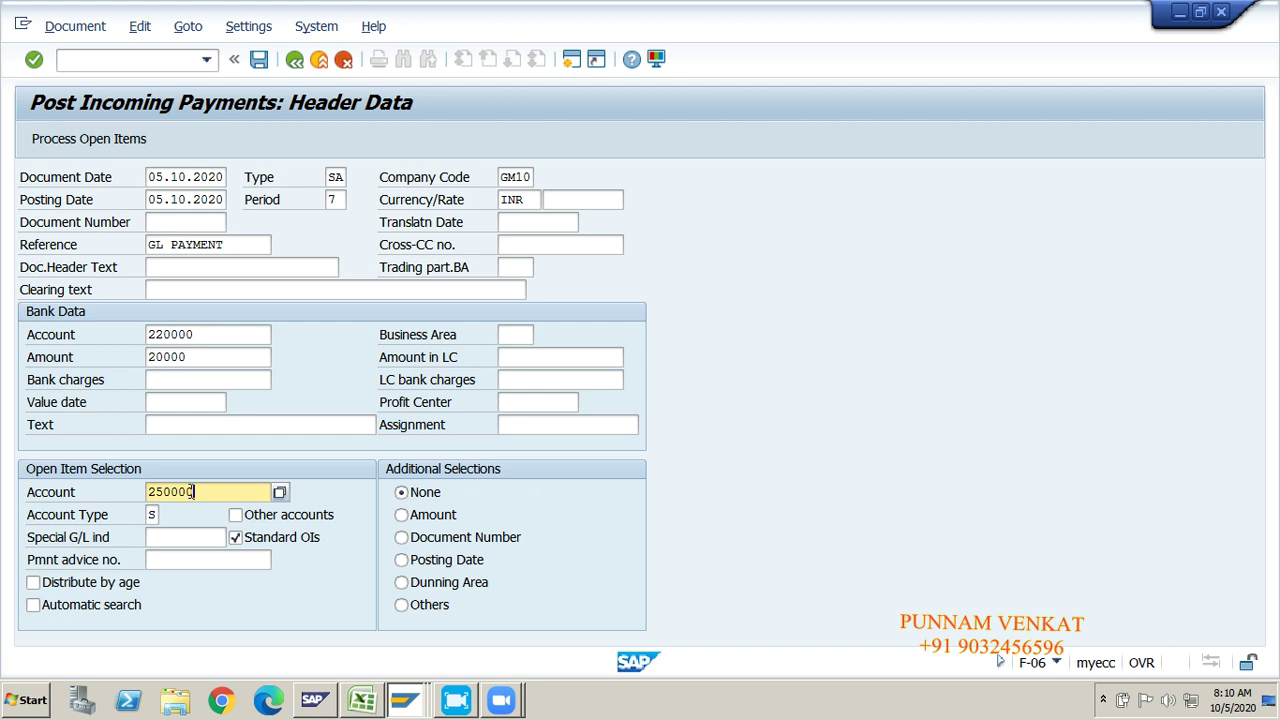
left_click(83, 145)
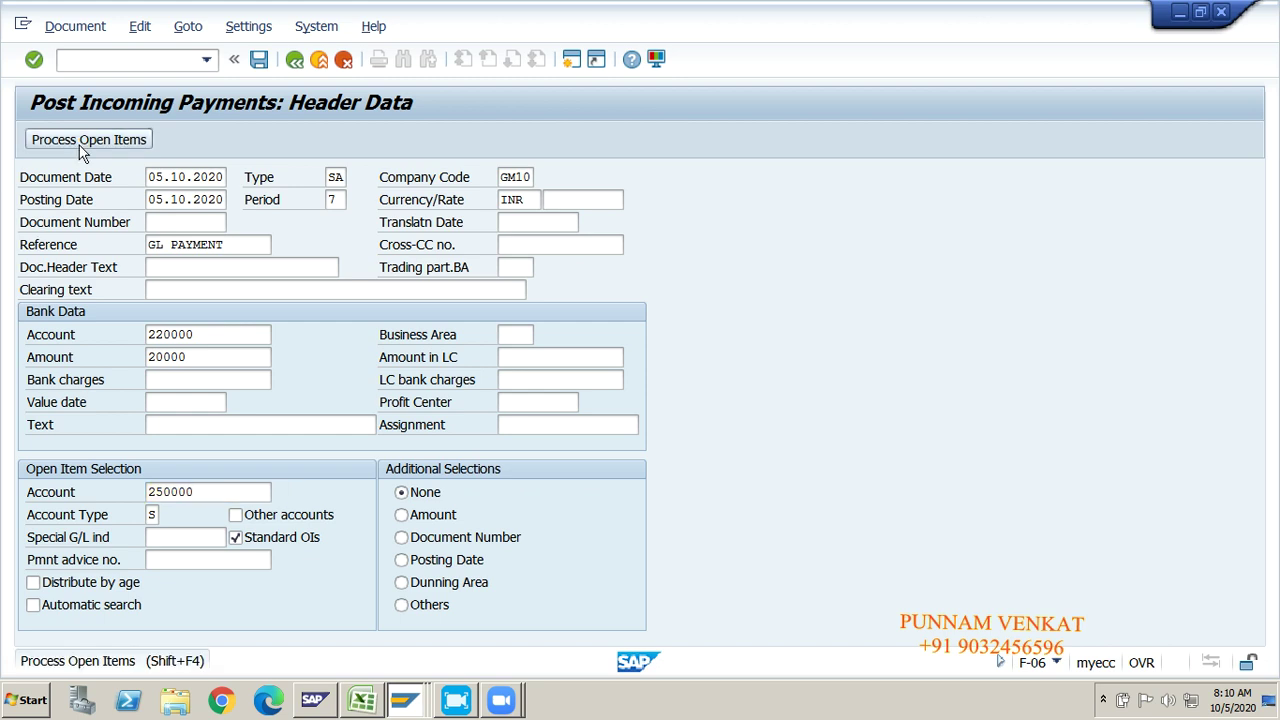
left_click(83, 148)
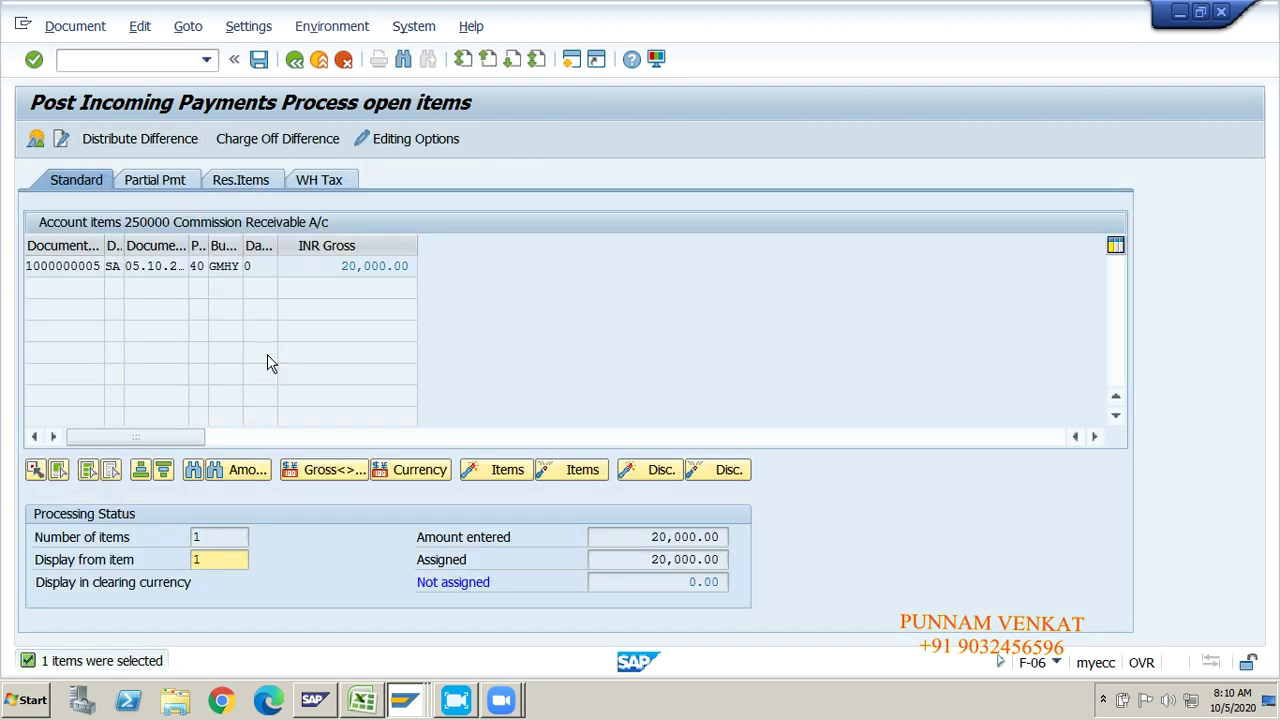
left_click(70, 27)
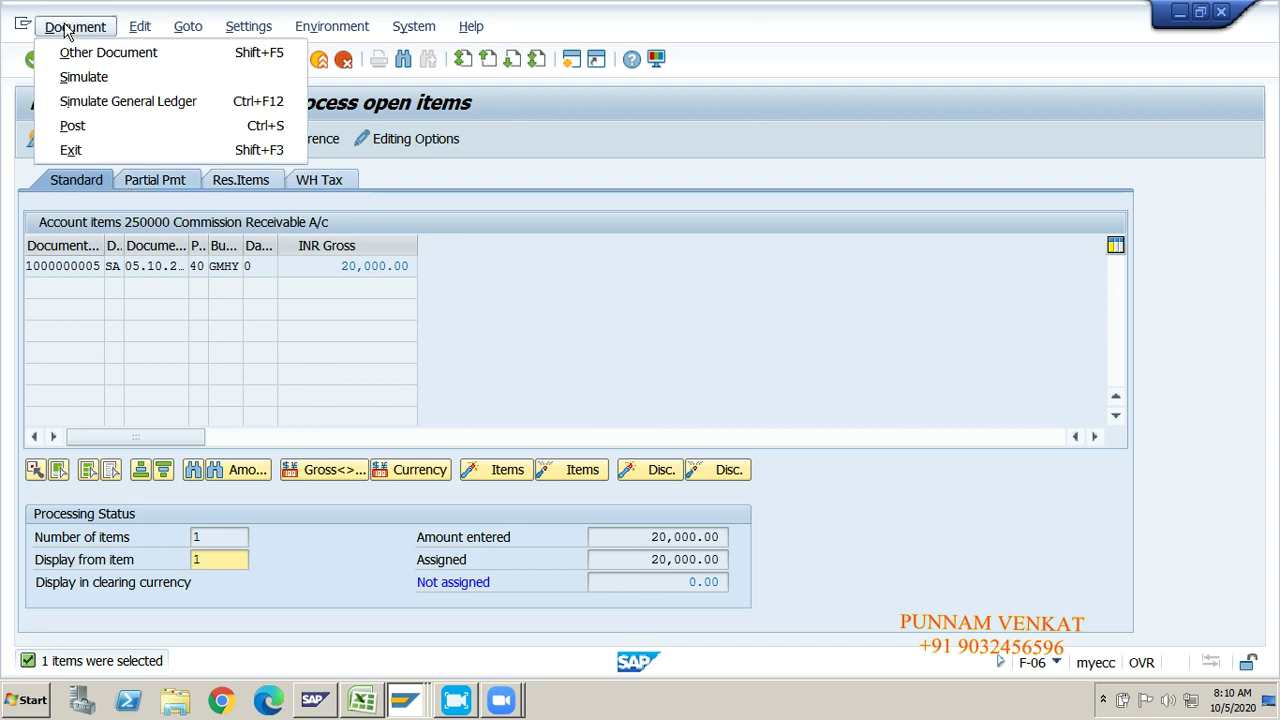
left_click(85, 79)
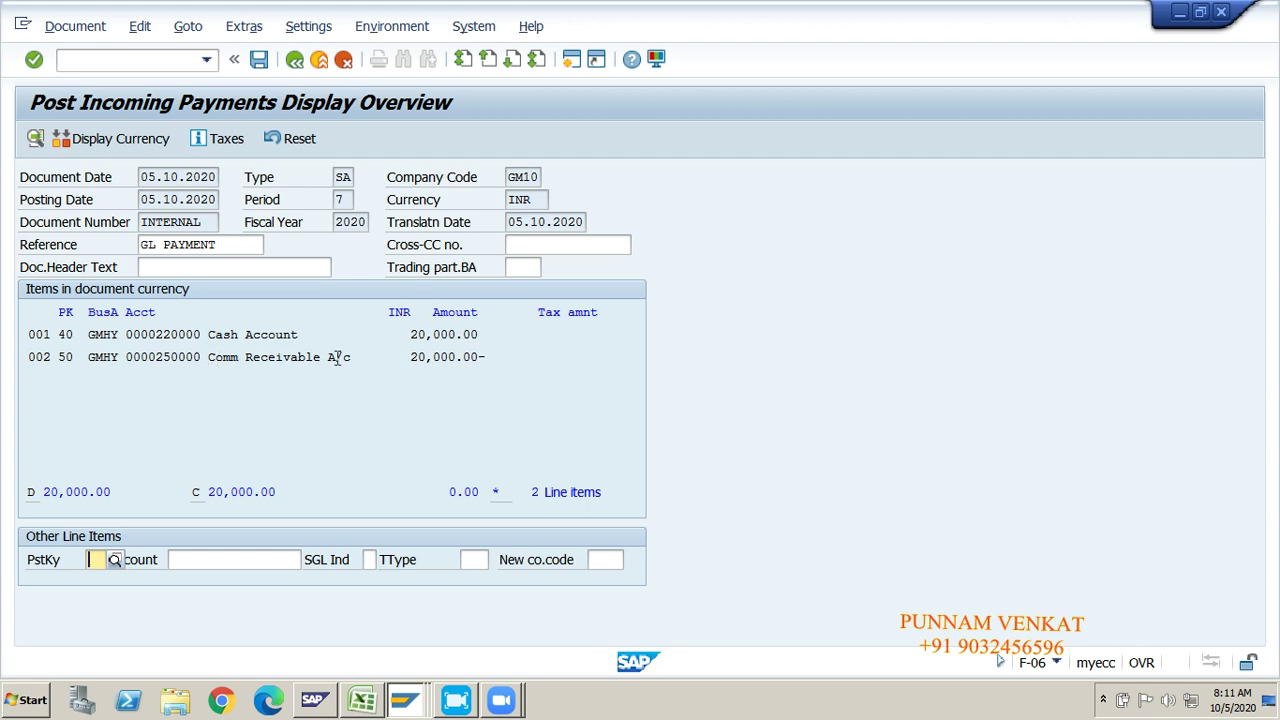
left_click(259, 60)
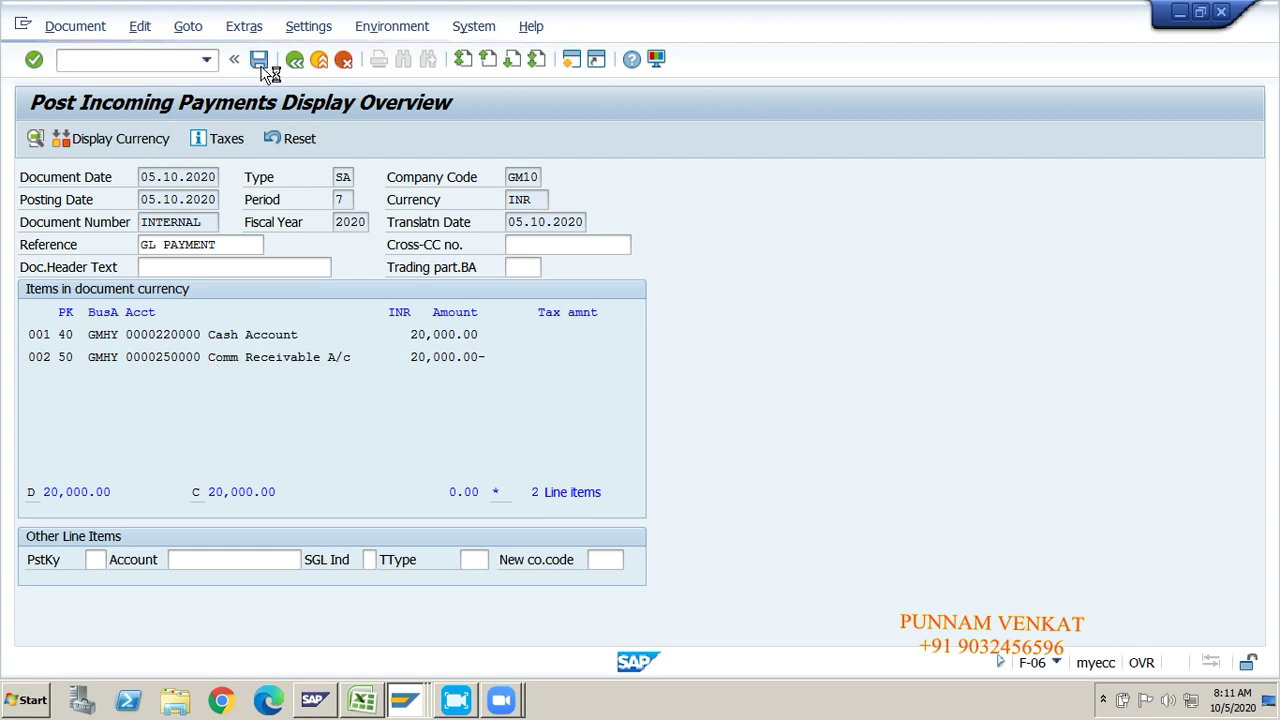
left_click(68, 25)
left_click(84, 101)
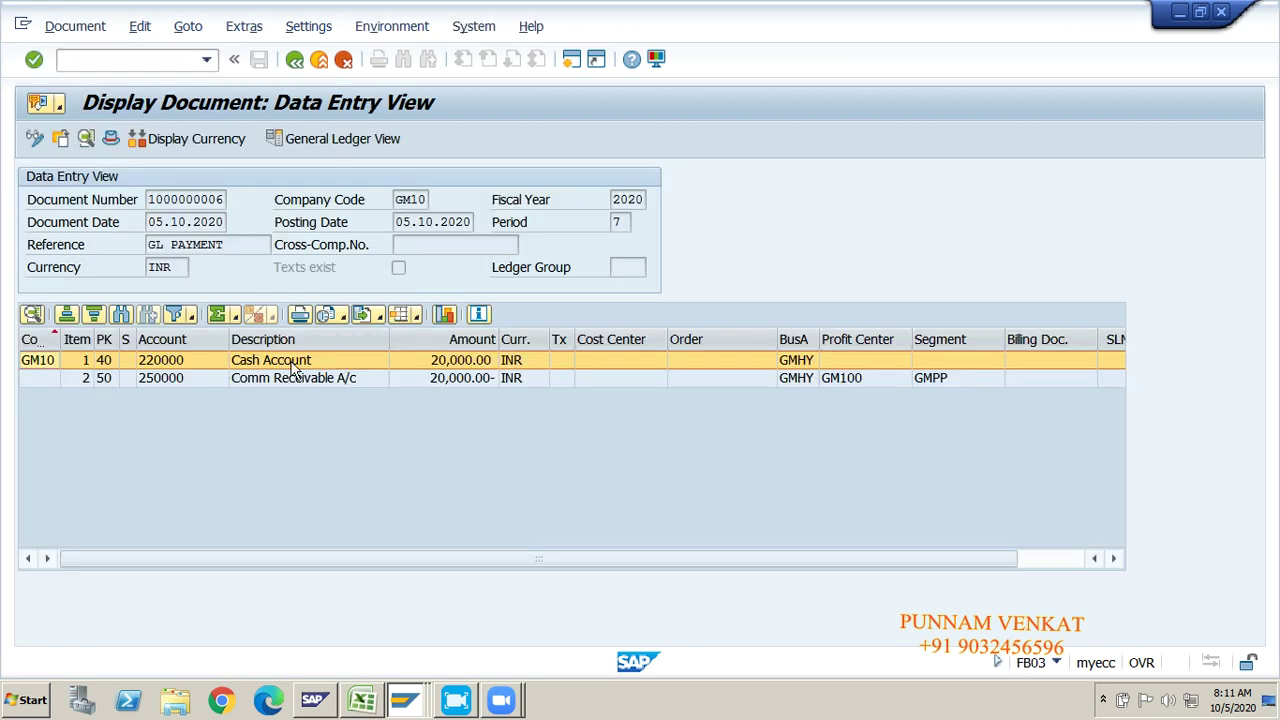
left_click(296, 365)
left_click(294, 377)
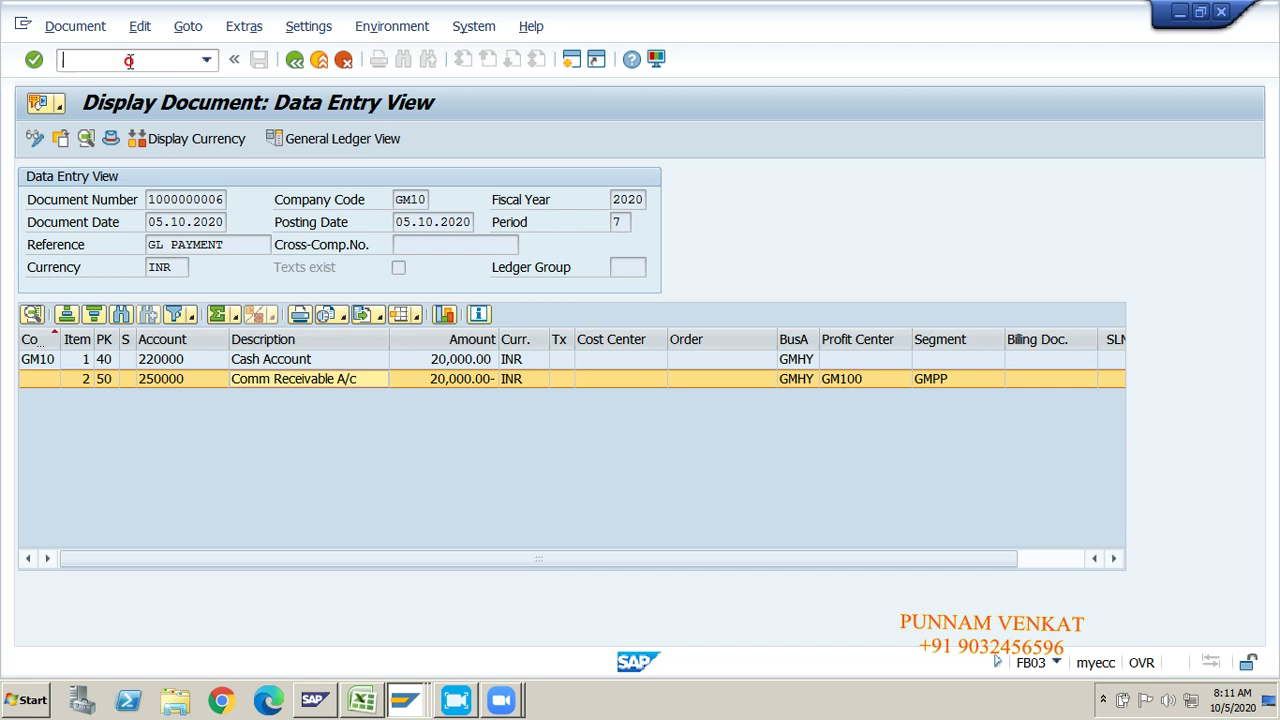
type("/N")
key("Return")
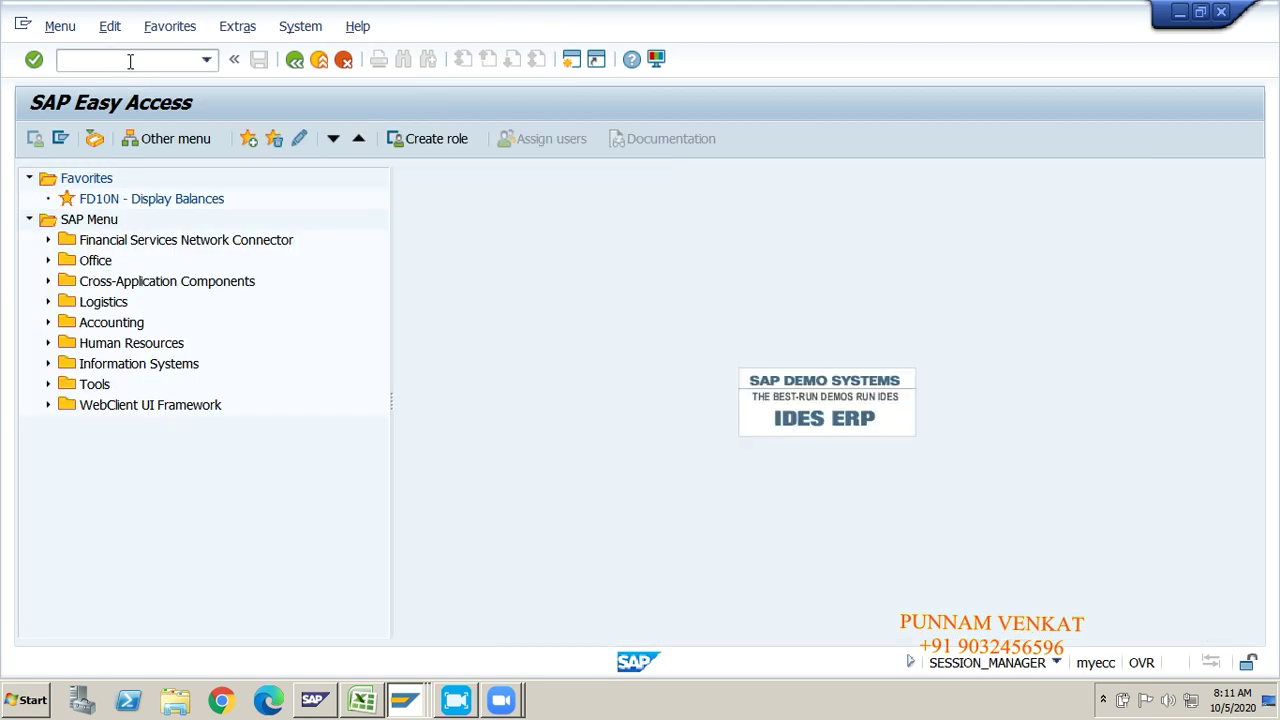
Step: Run FBL3N for account 250000 in GM10, first open items, then cleared items netting to 0.00
left_click(128, 61)
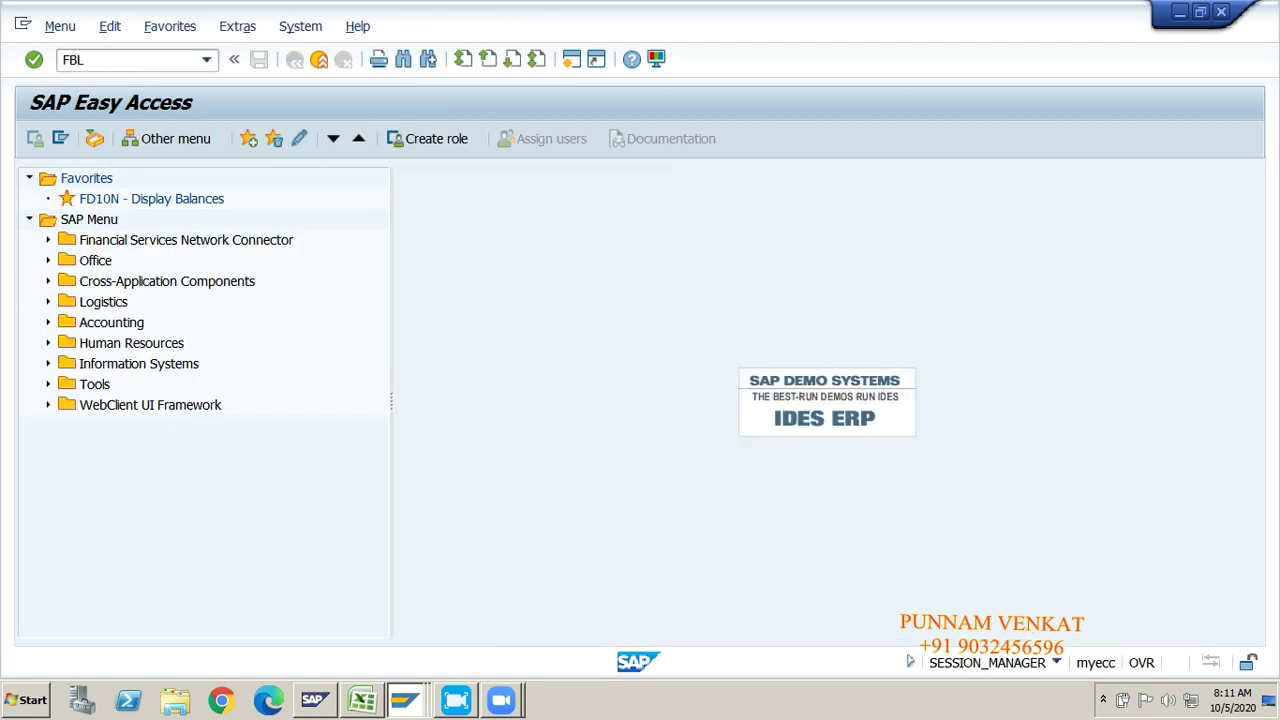
type("FBL3N")
key("Return")
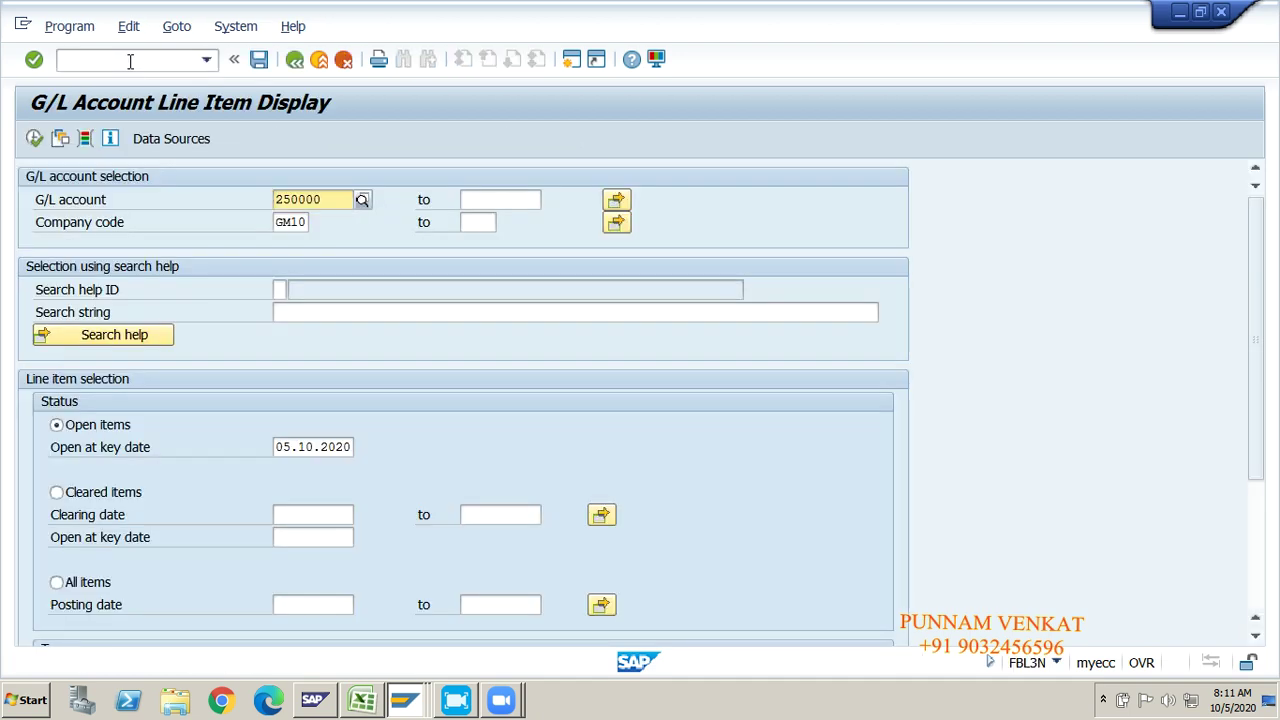
left_click(300, 221)
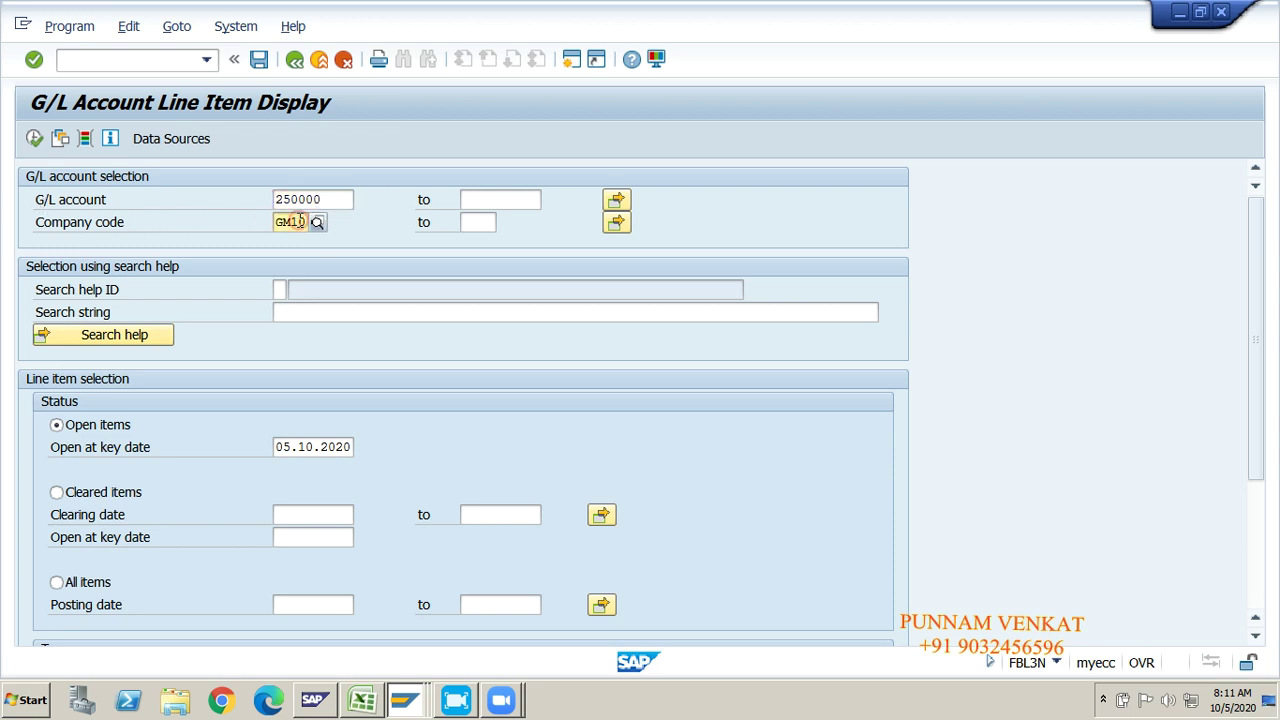
left_click(57, 428)
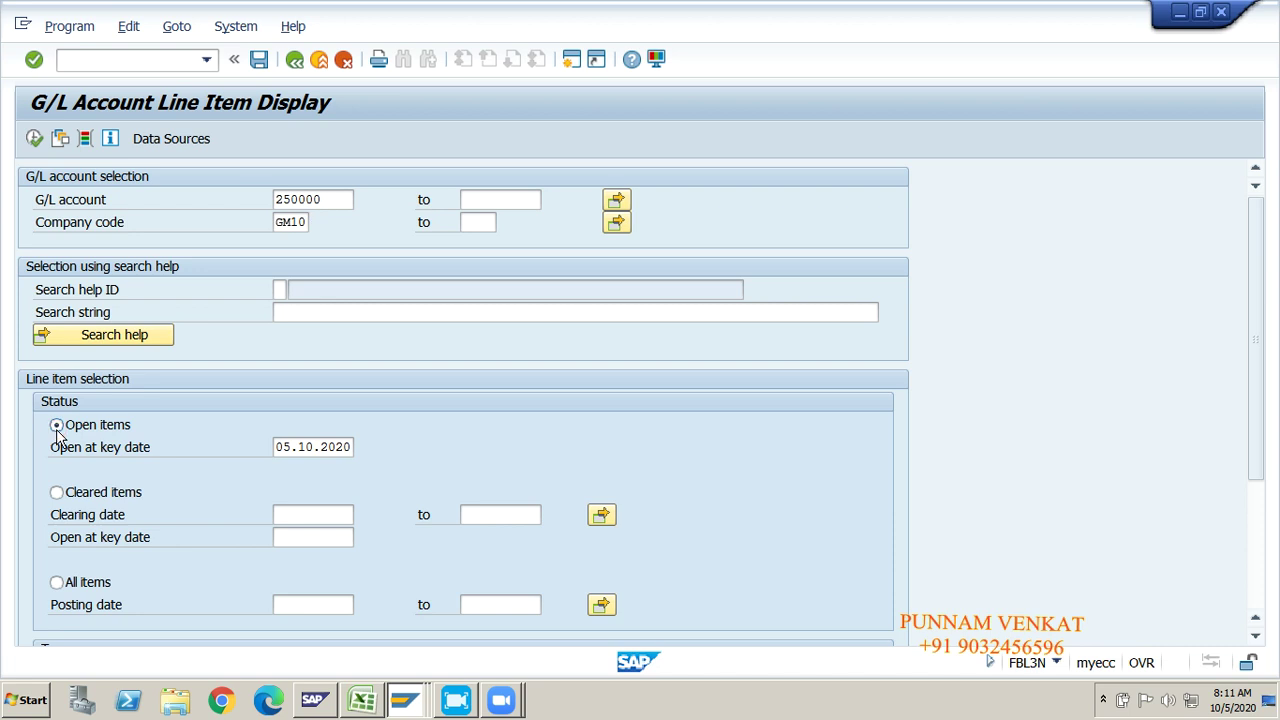
left_click(35, 142)
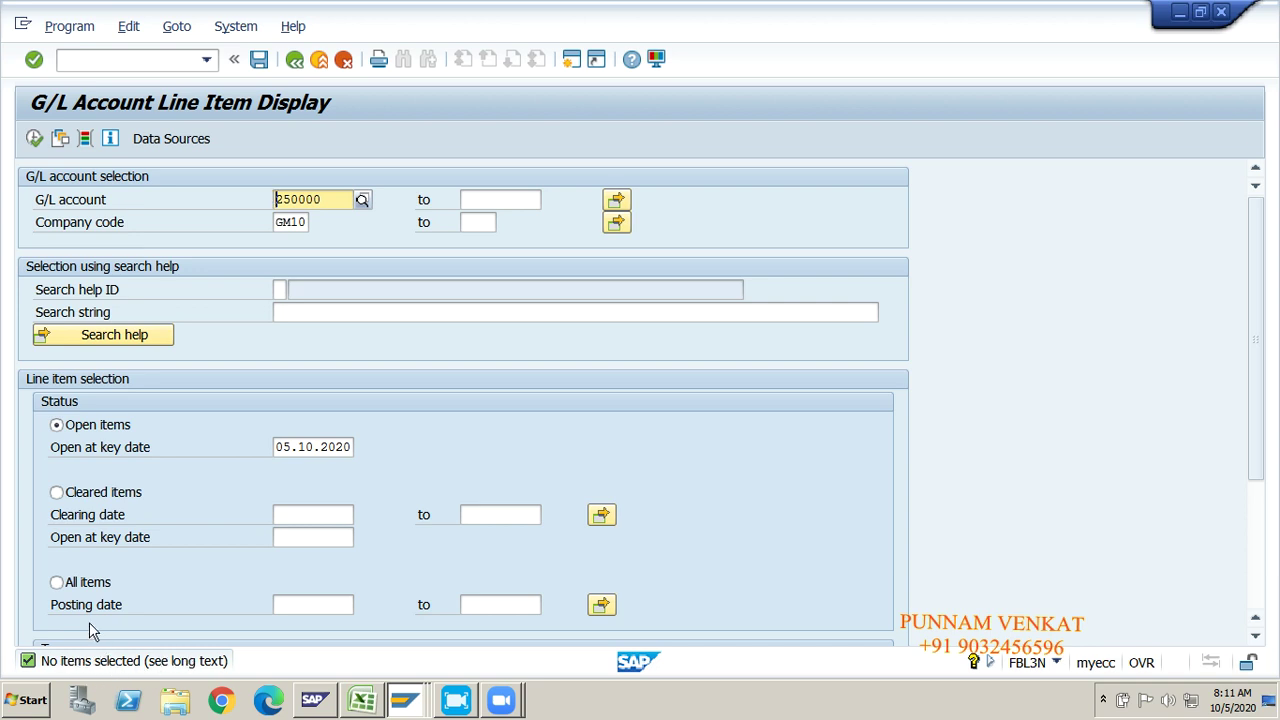
left_click(98, 495)
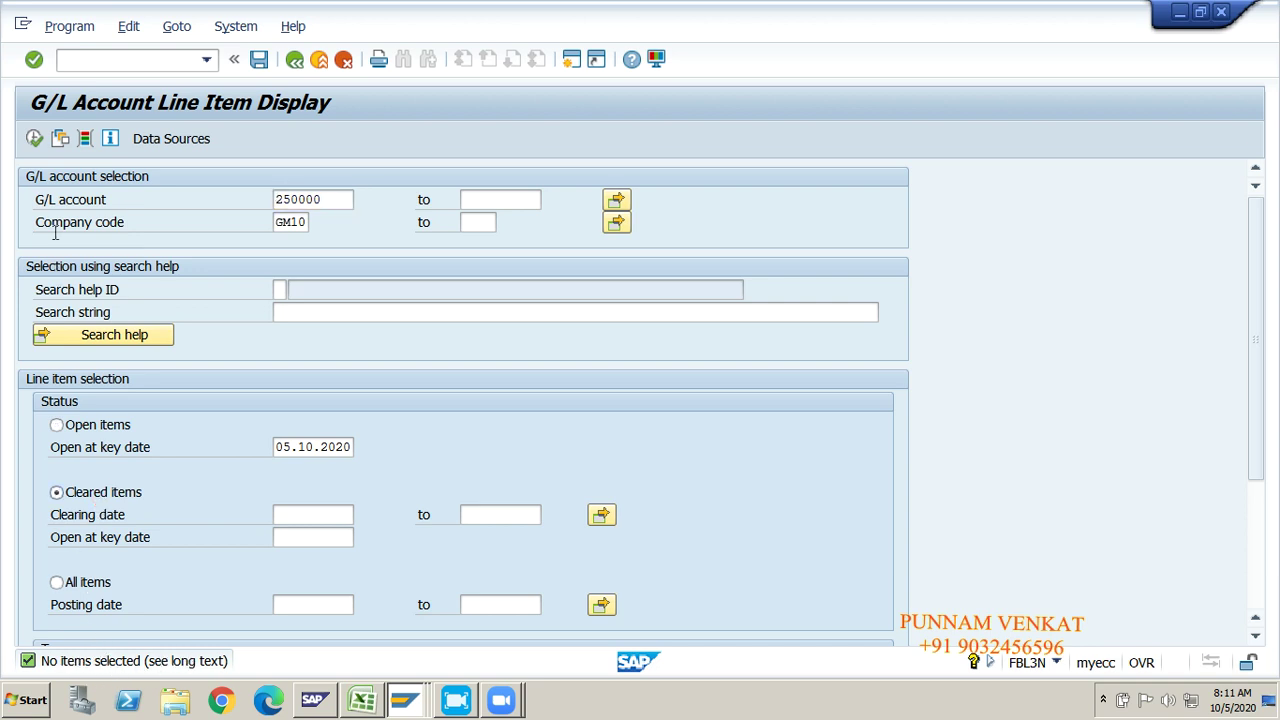
left_click(34, 139)
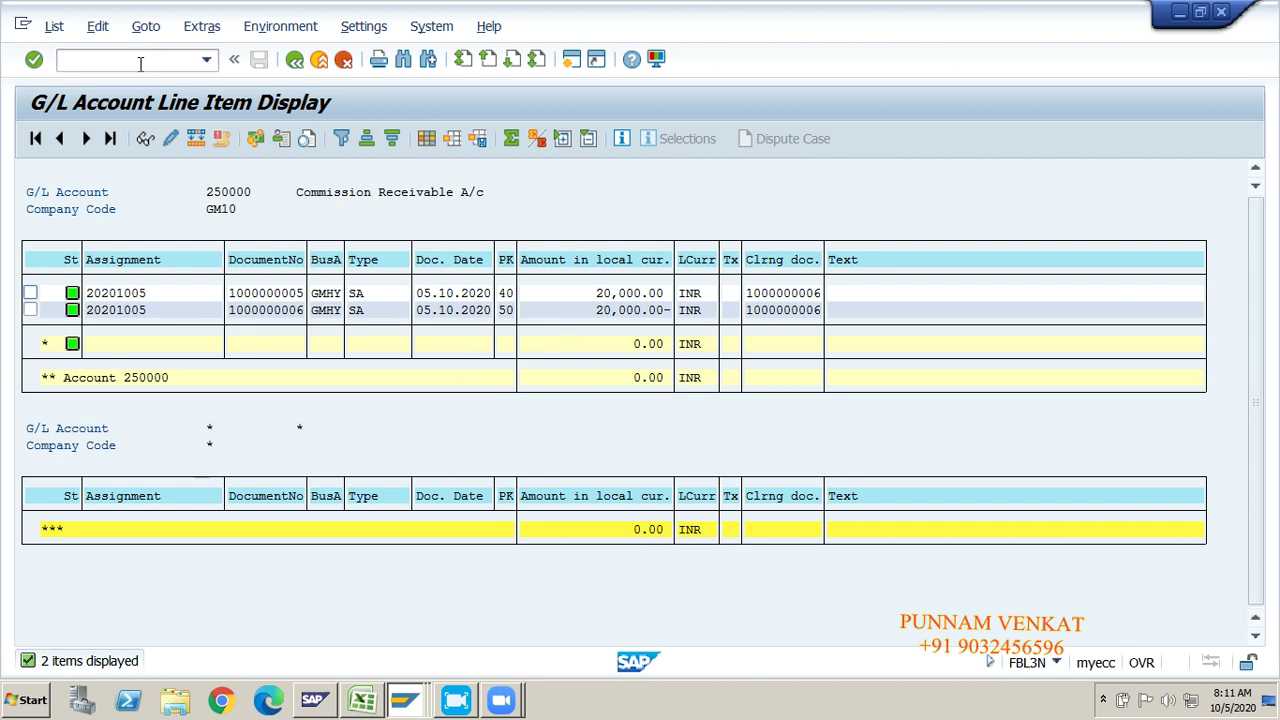
key("Return")
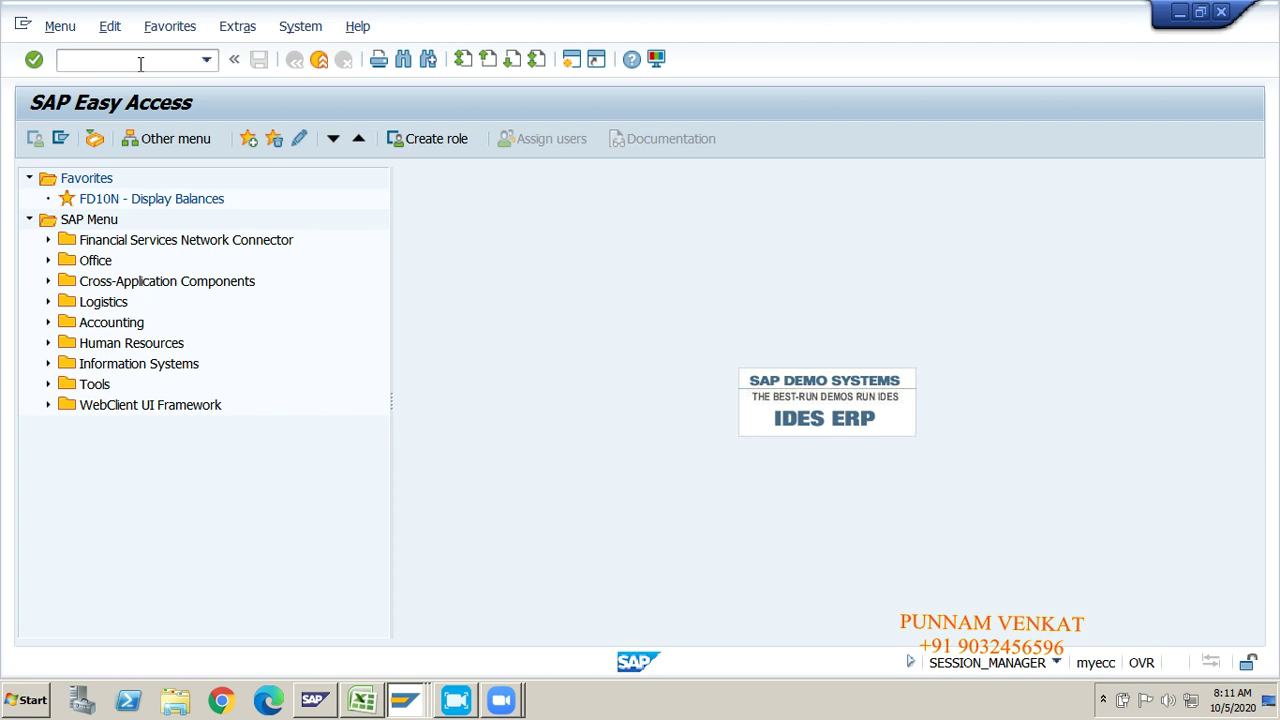
key("alt+Tab")
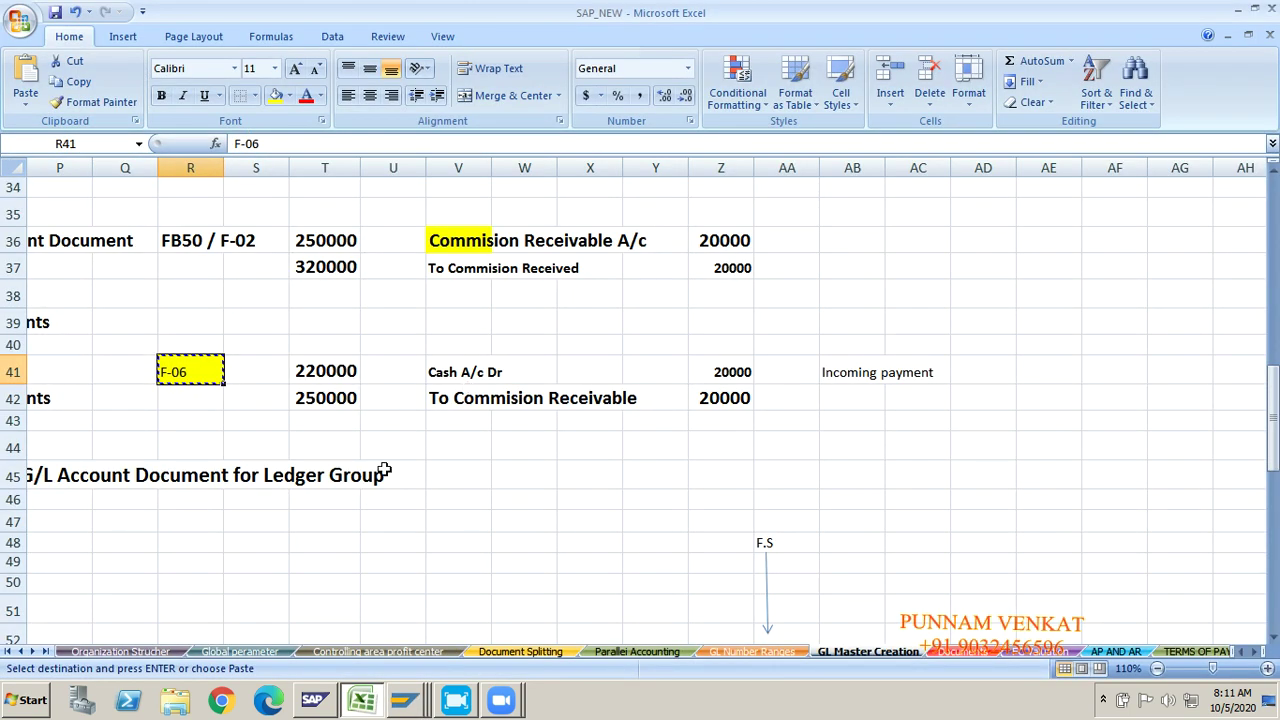
left_click(384, 472)
left_click(578, 558)
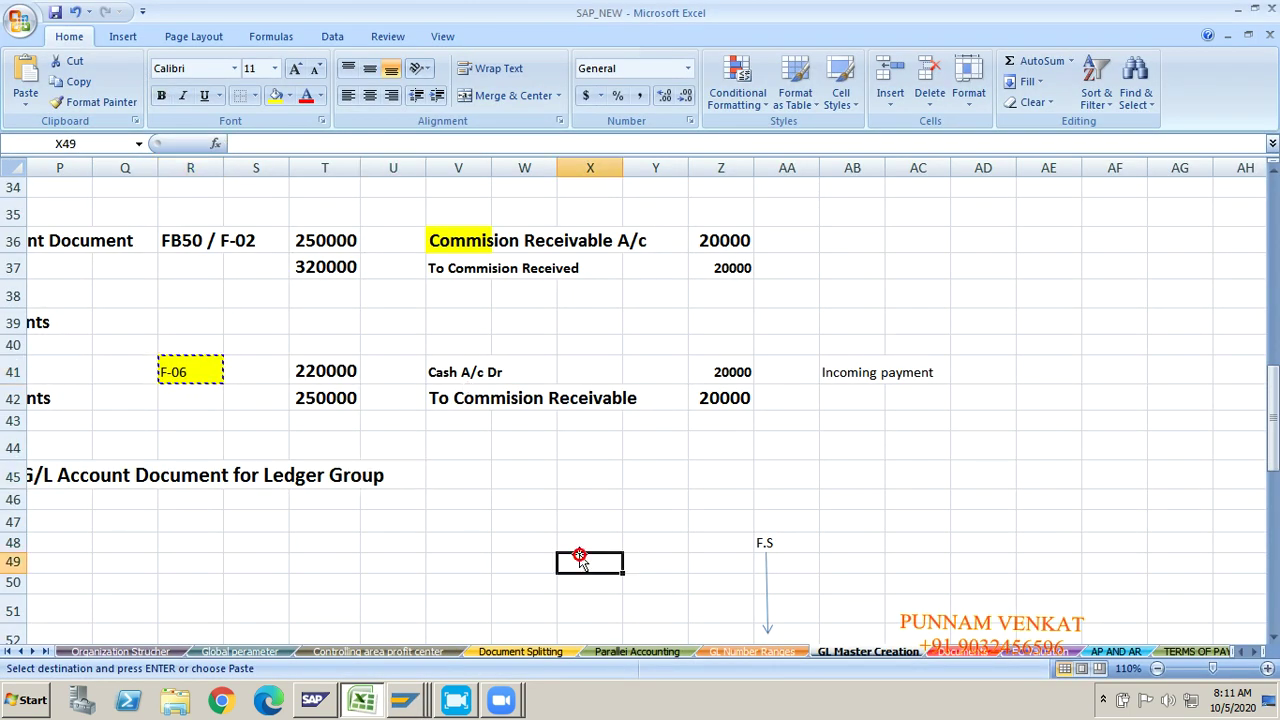
left_click(458, 235)
key("shift+Down")
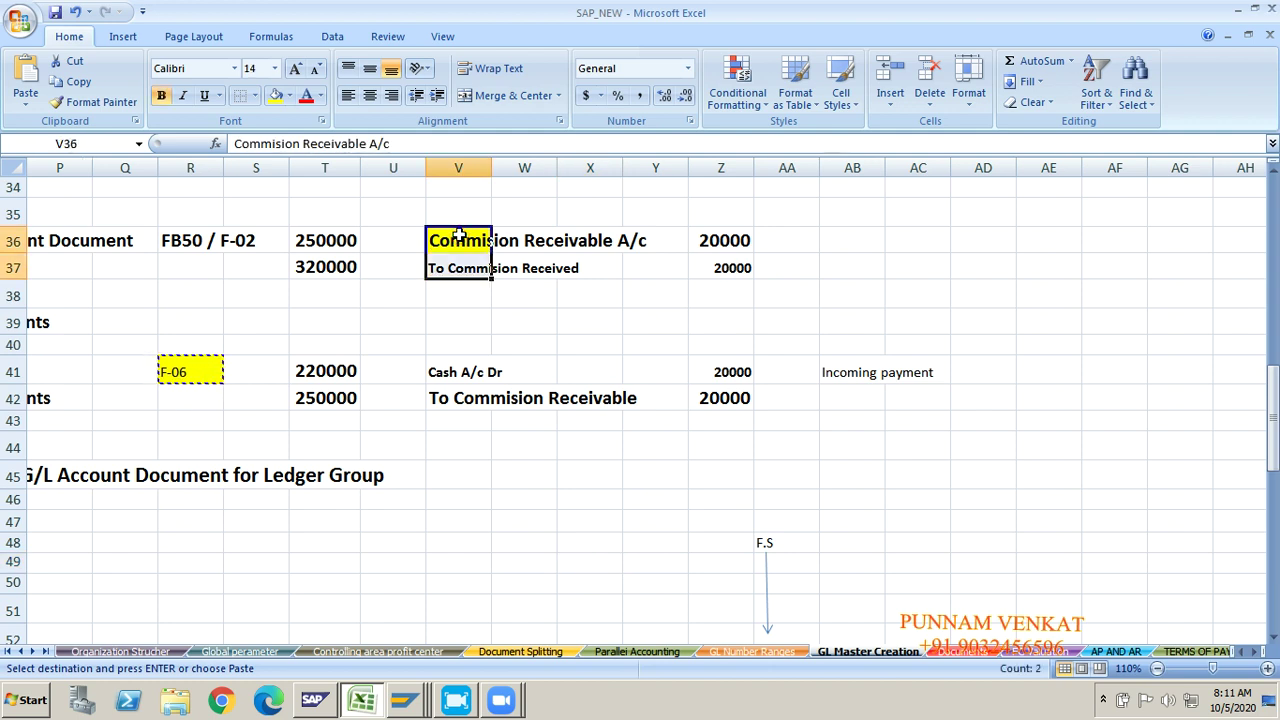
key("ctrl+c")
key("Down")
key("Down")
key("Down")
key("Down")
key("Down")
key("Down")
key("Down")
key("Down")
key("Down")
key("Down")
key("Down")
key("Down")
key("Down")
key("Down")
key("Down")
key("Right")
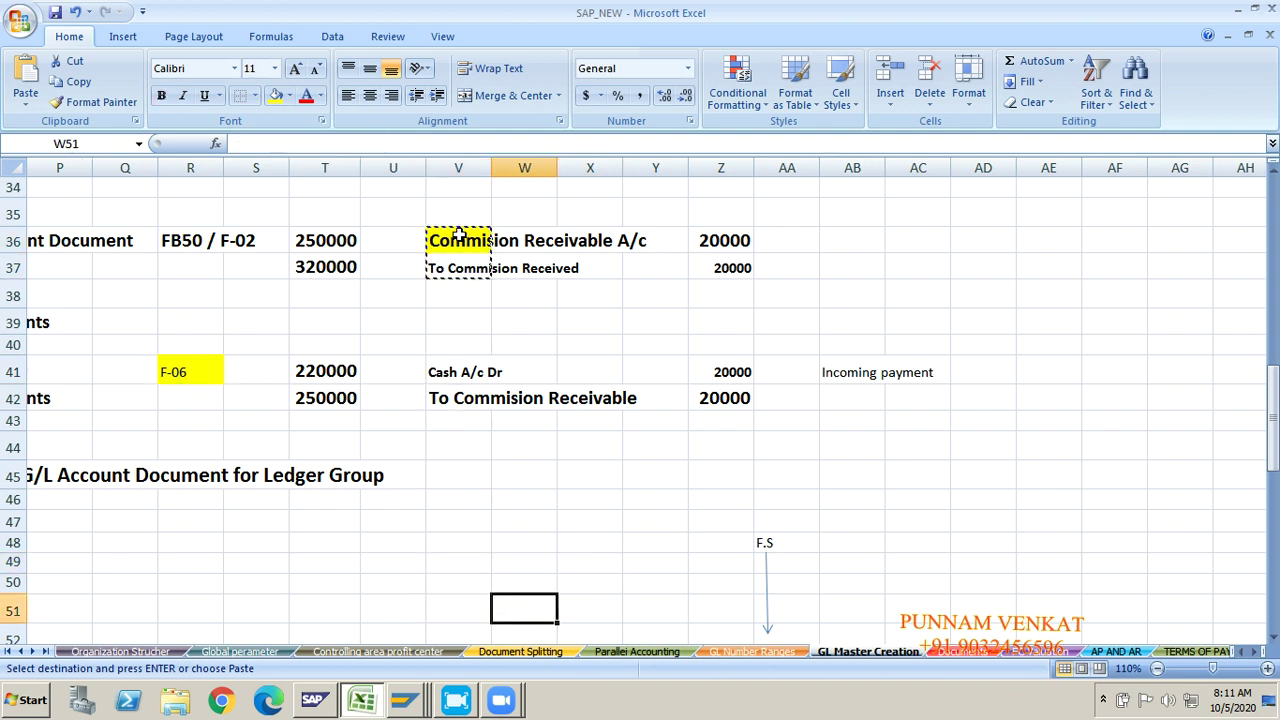
key("Right")
key("Right")
key("Right")
key("Right")
key("Right")
key("Right")
key("Right")
key("Right")
key("Right")
key("Up")
key("Up")
key("Up")
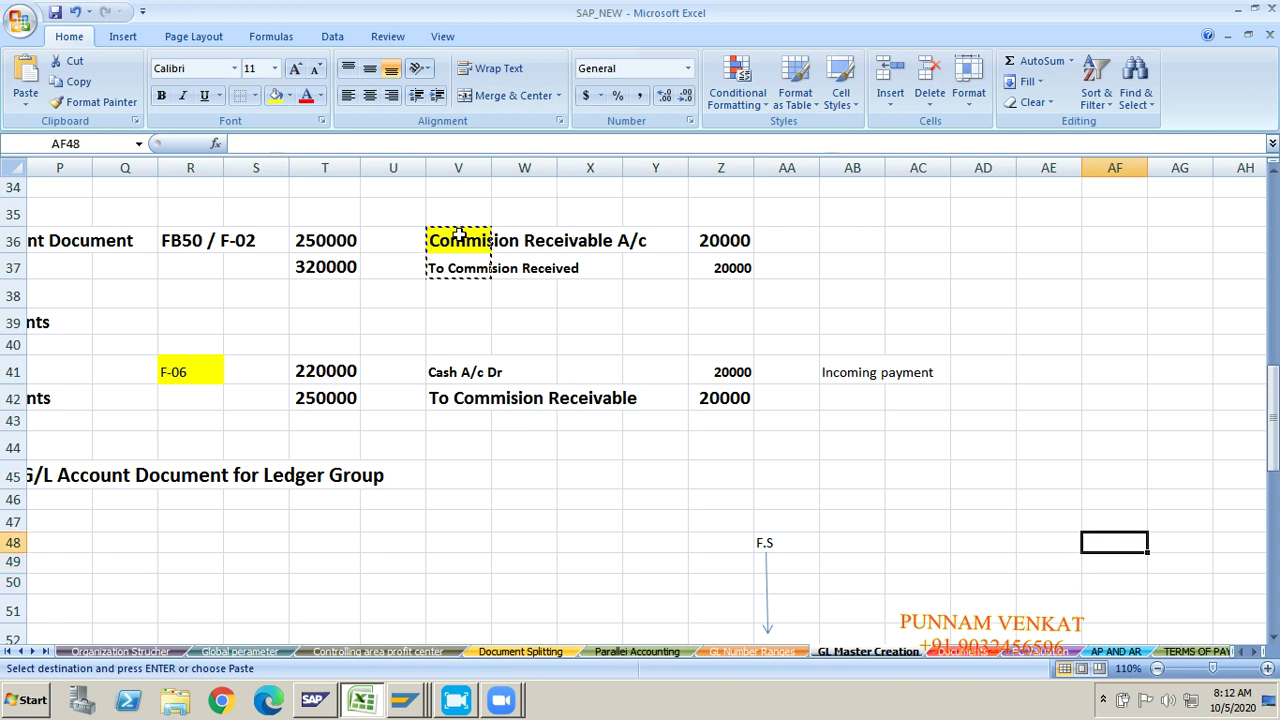
key("Right")
key("Right")
key("Right")
key("Right")
key("Up")
key("Up")
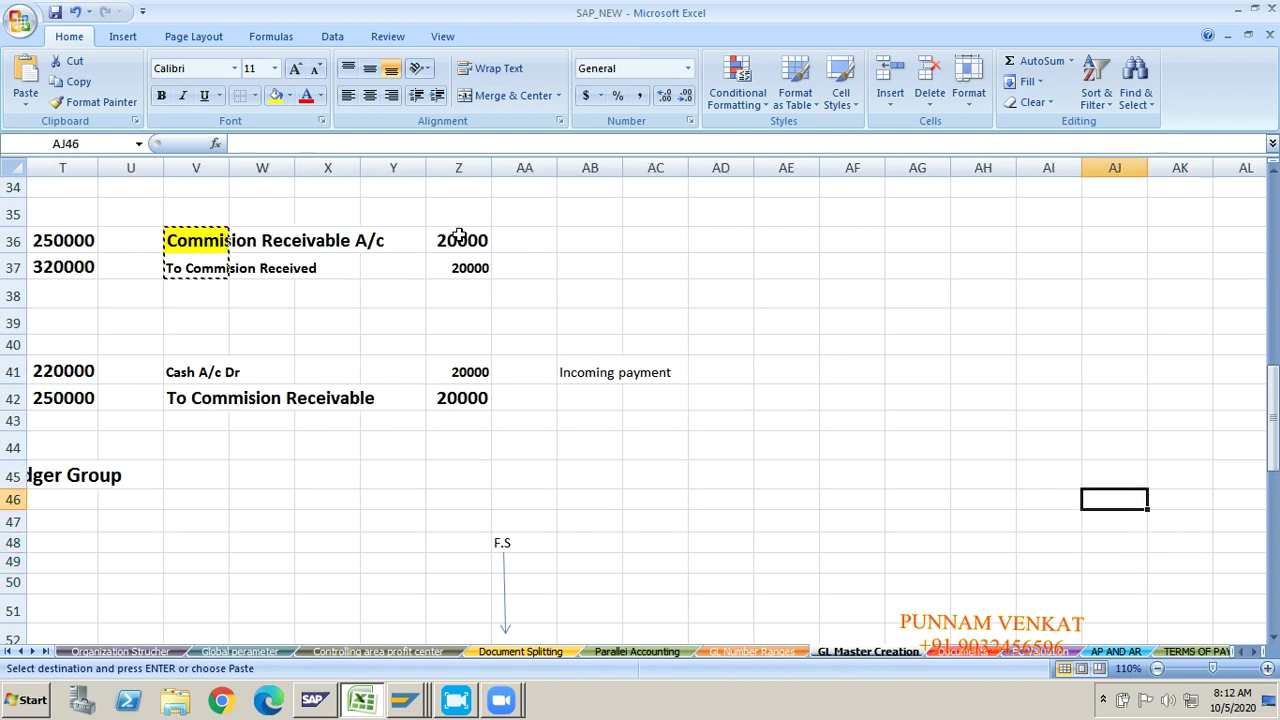
left_click(773, 263)
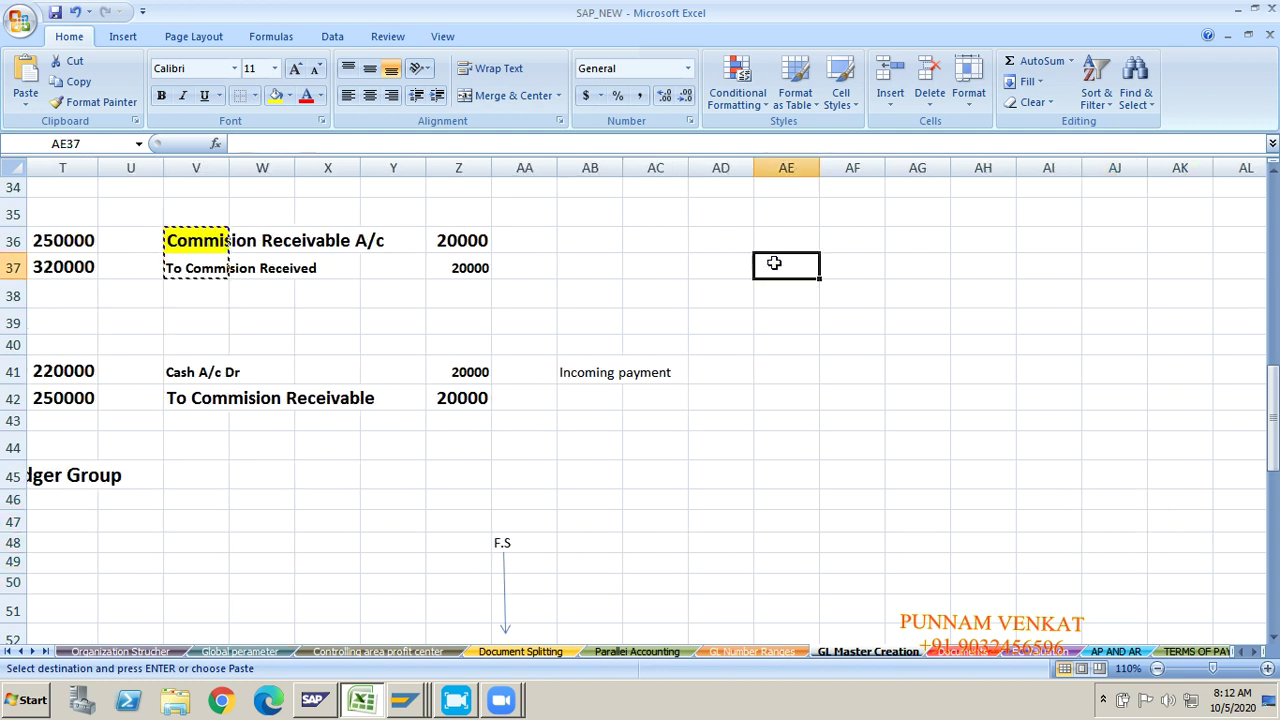
key("ctrl+v")
left_click(780, 366)
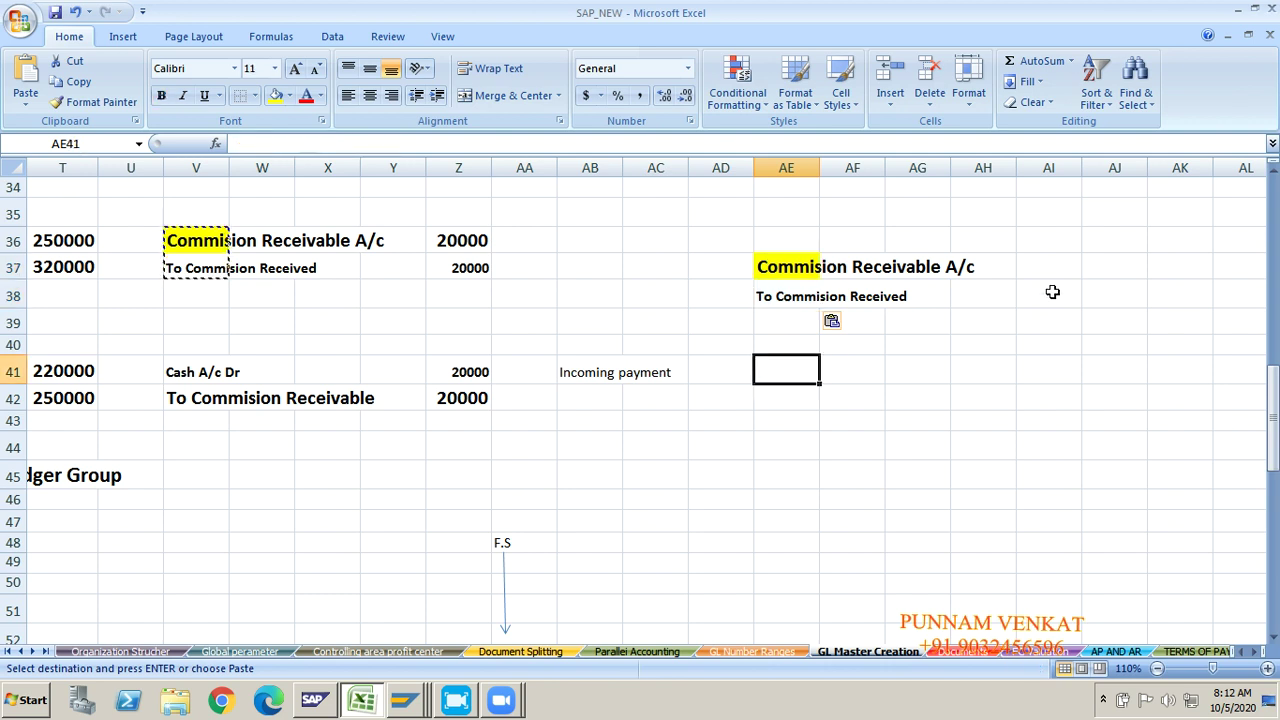
left_click(1094, 266)
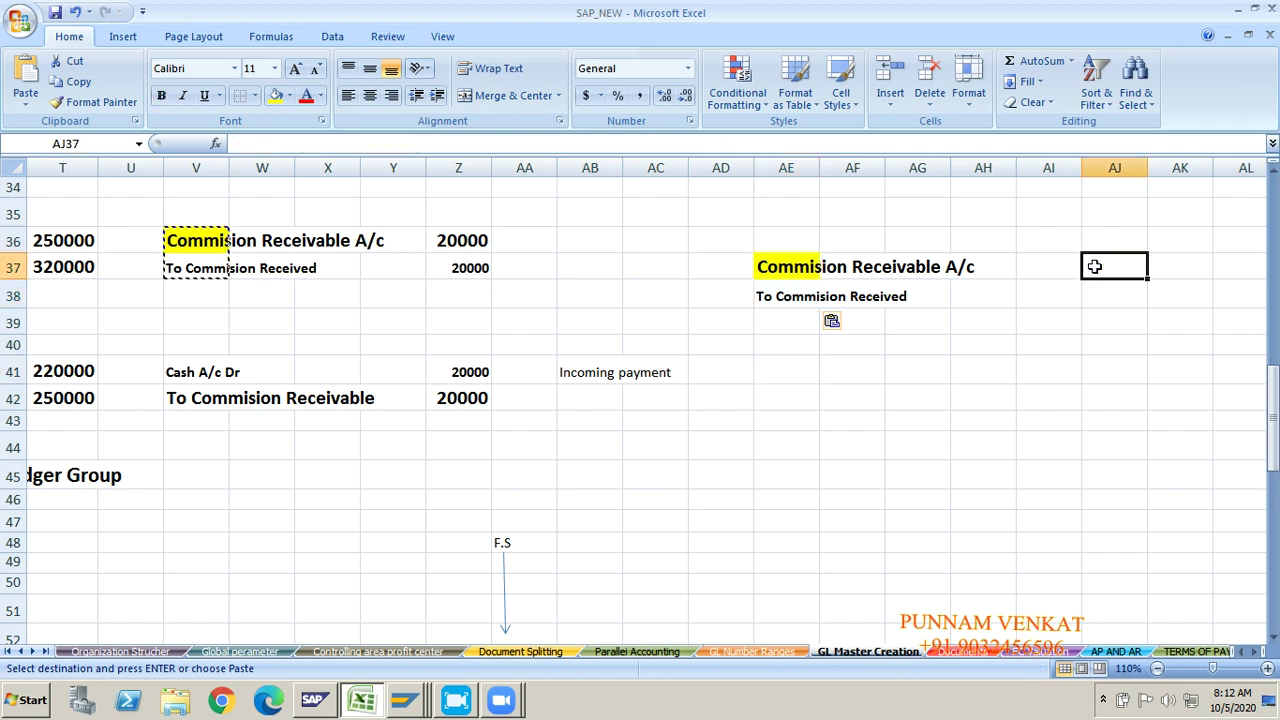
type("50000")
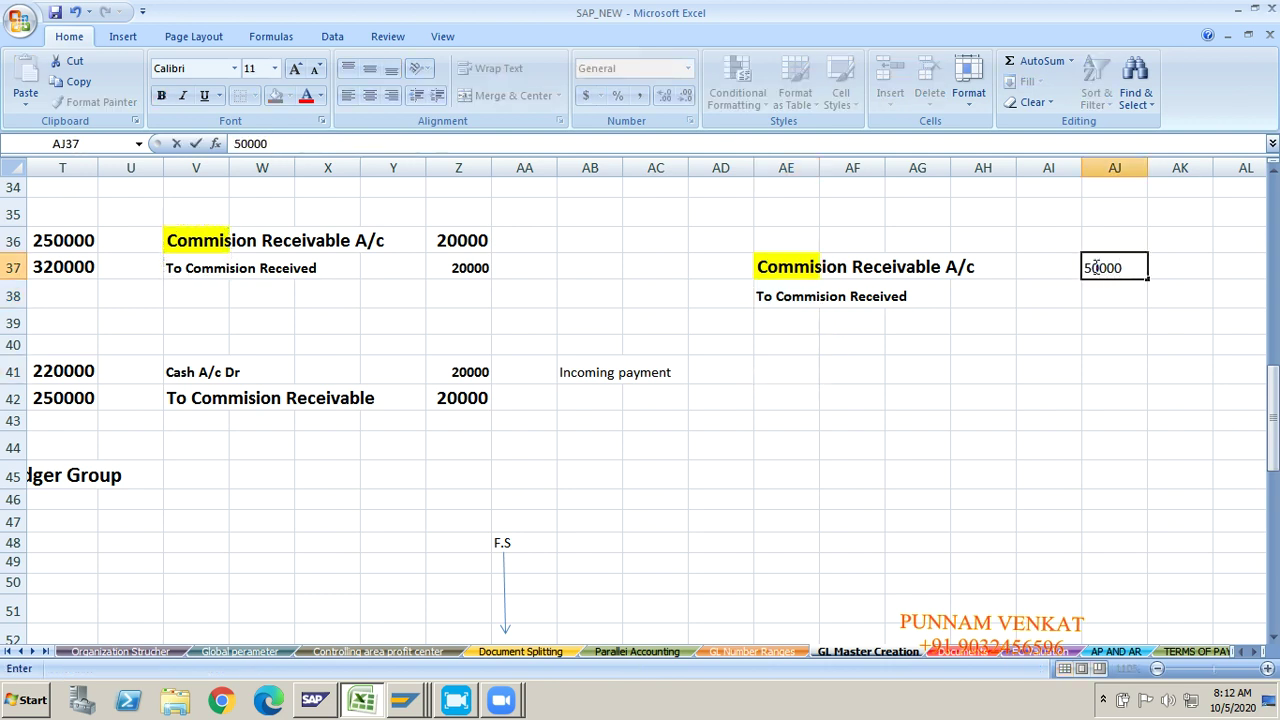
key("Return")
type("500")
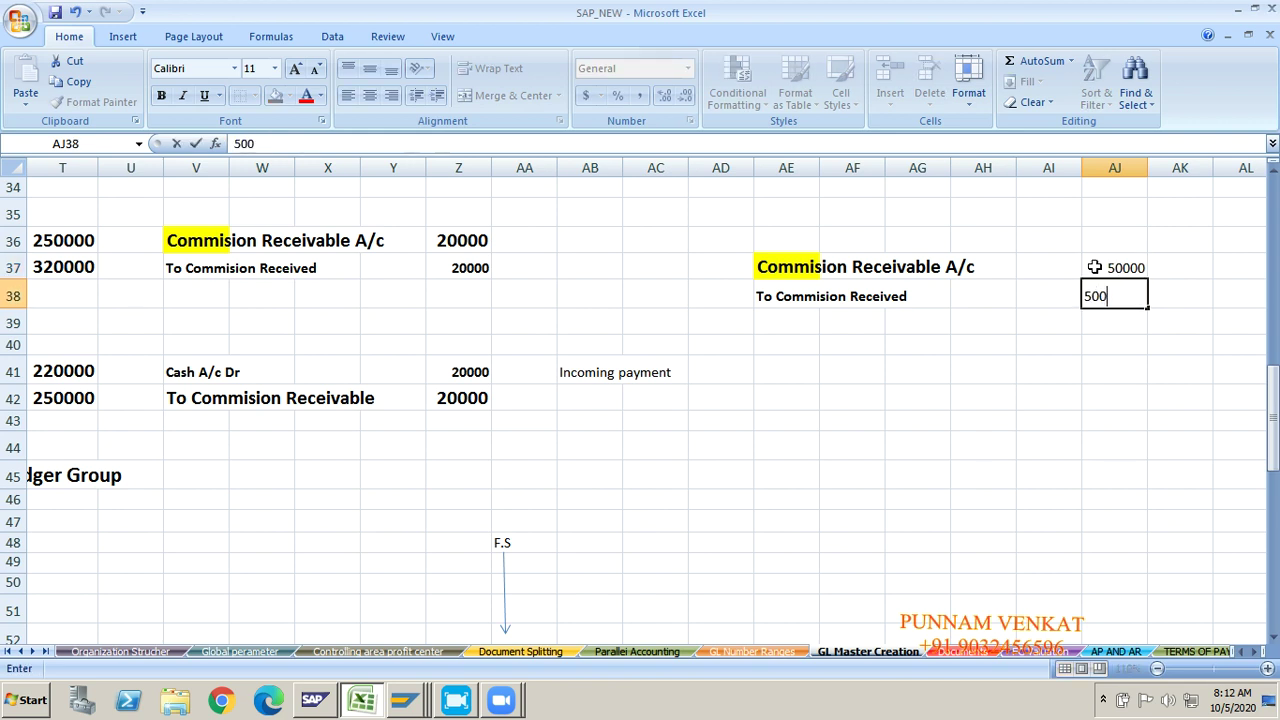
type("00")
key("Return")
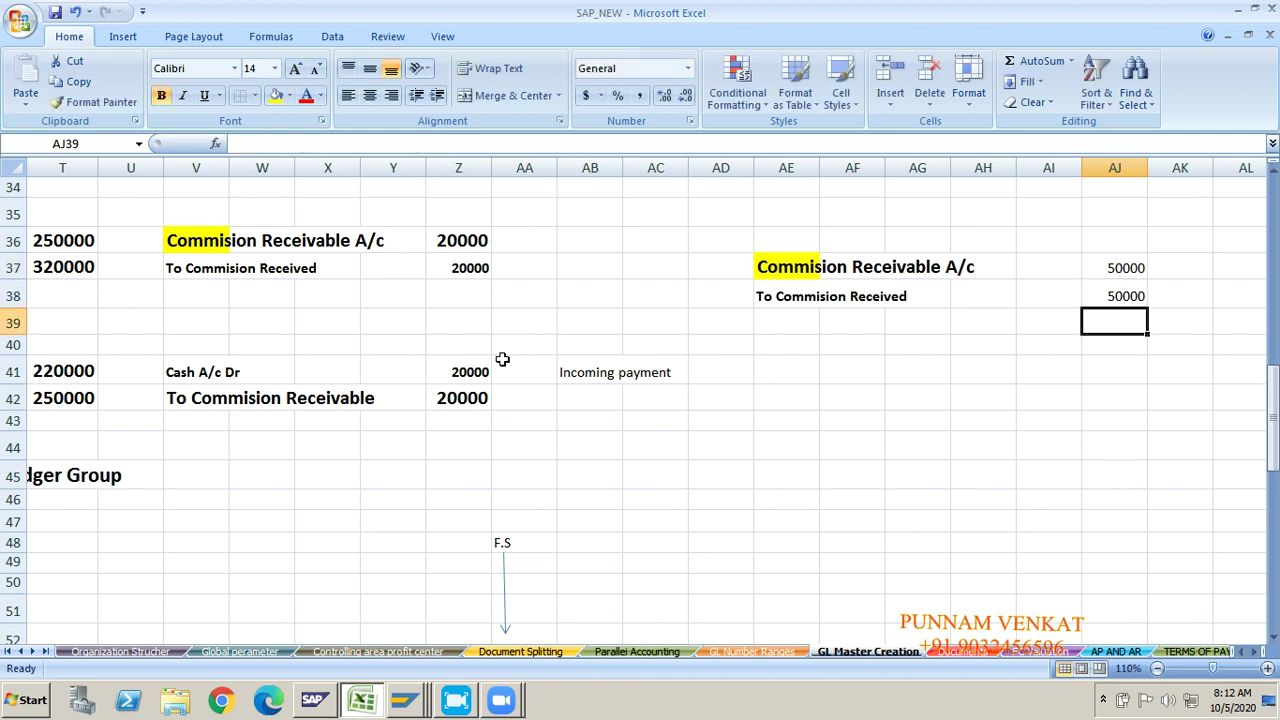
left_click(235, 371)
key("Left")
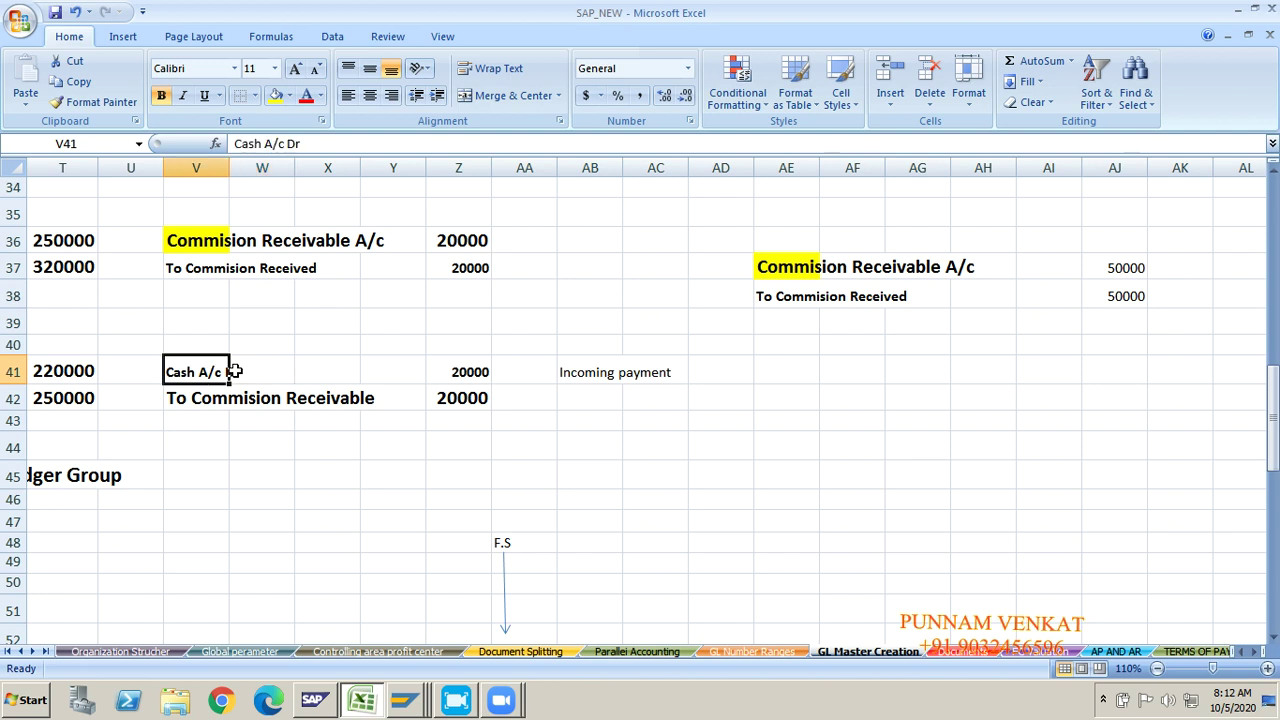
key("Down")
key("Up")
key("shift+Down")
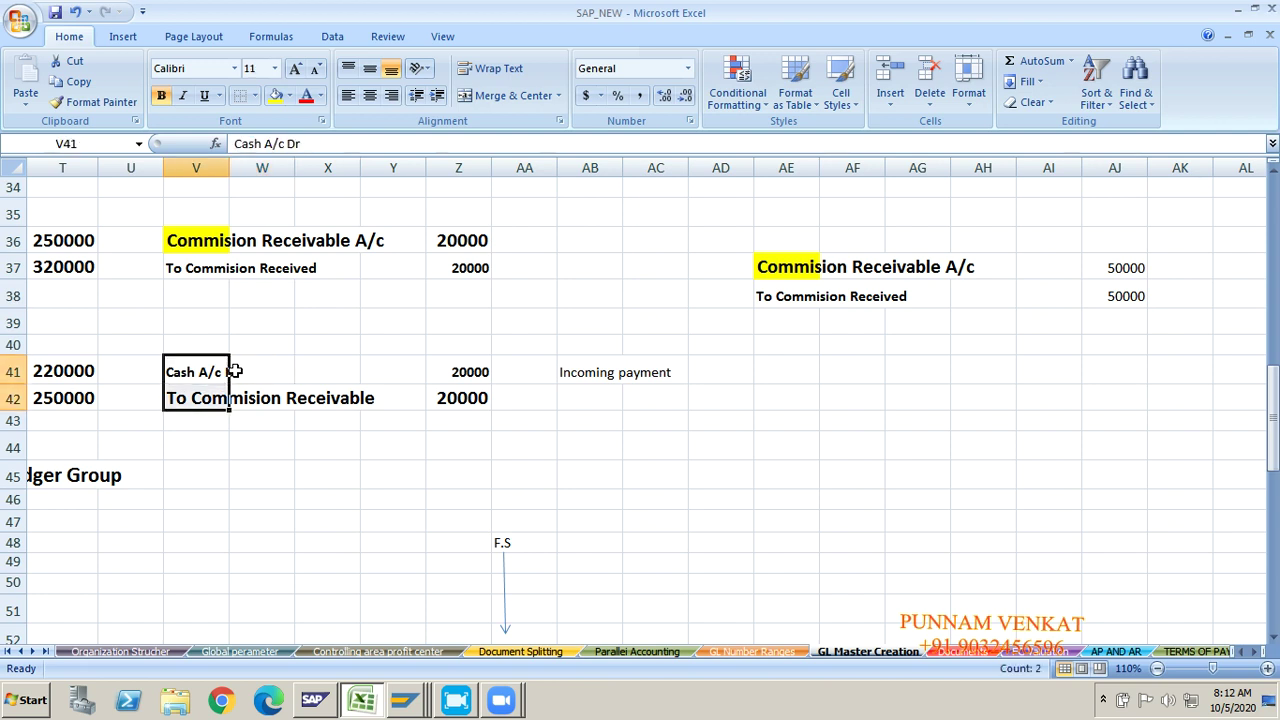
key("ctrl+c")
key("Right")
key("Right")
key("Right")
key("Right")
key("Right")
key("Right")
key("Right")
key("Right")
key("Right")
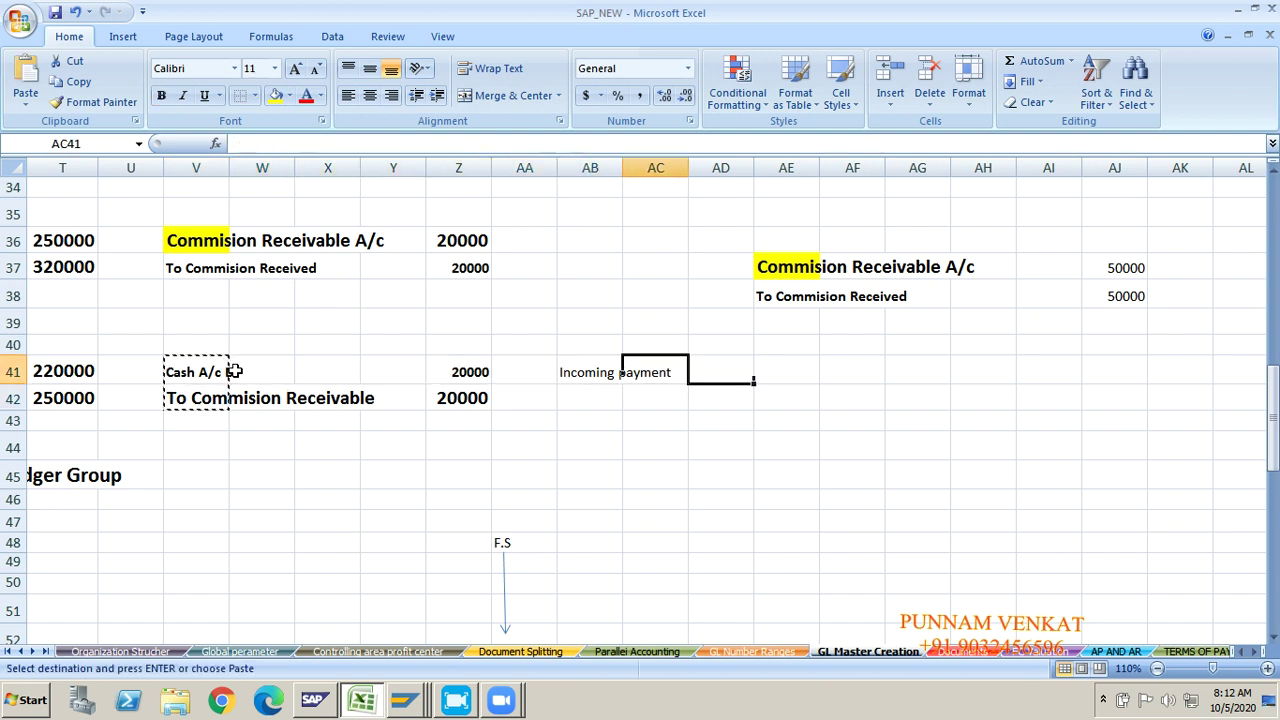
key("ctrl+v")
key("Right")
key("Right")
key("Right")
key("Right")
key("Right")
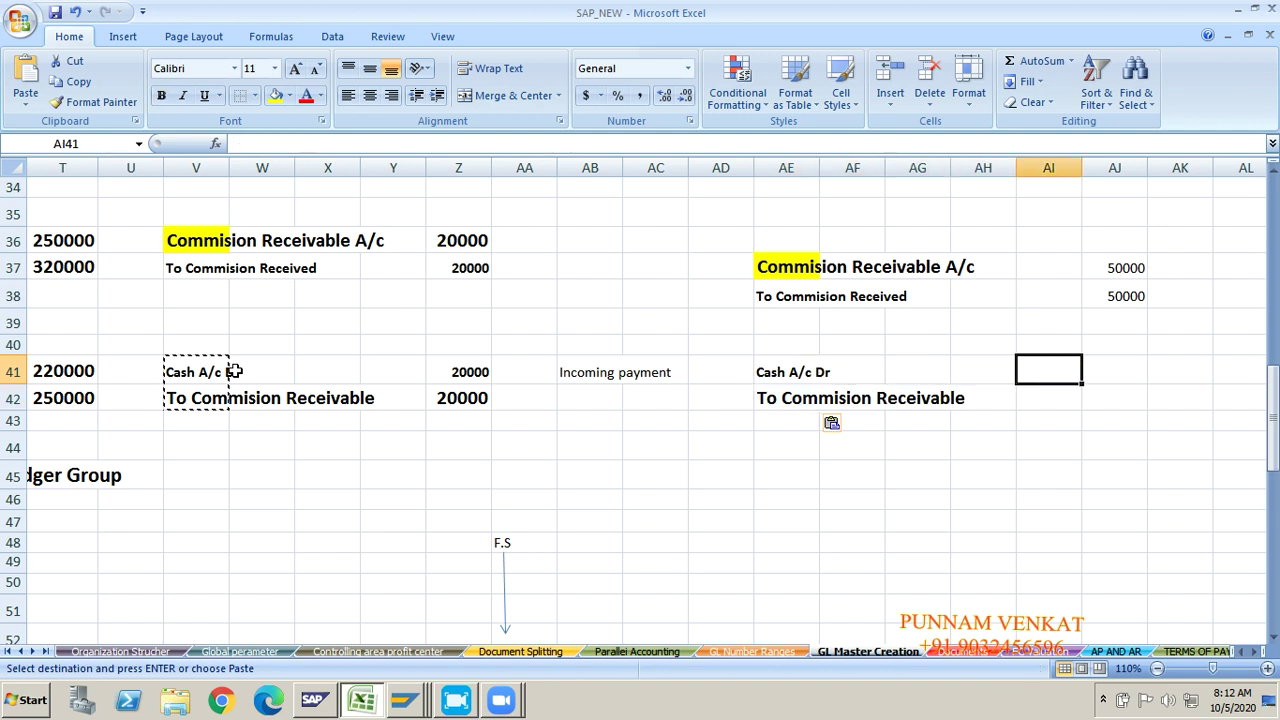
type("20")
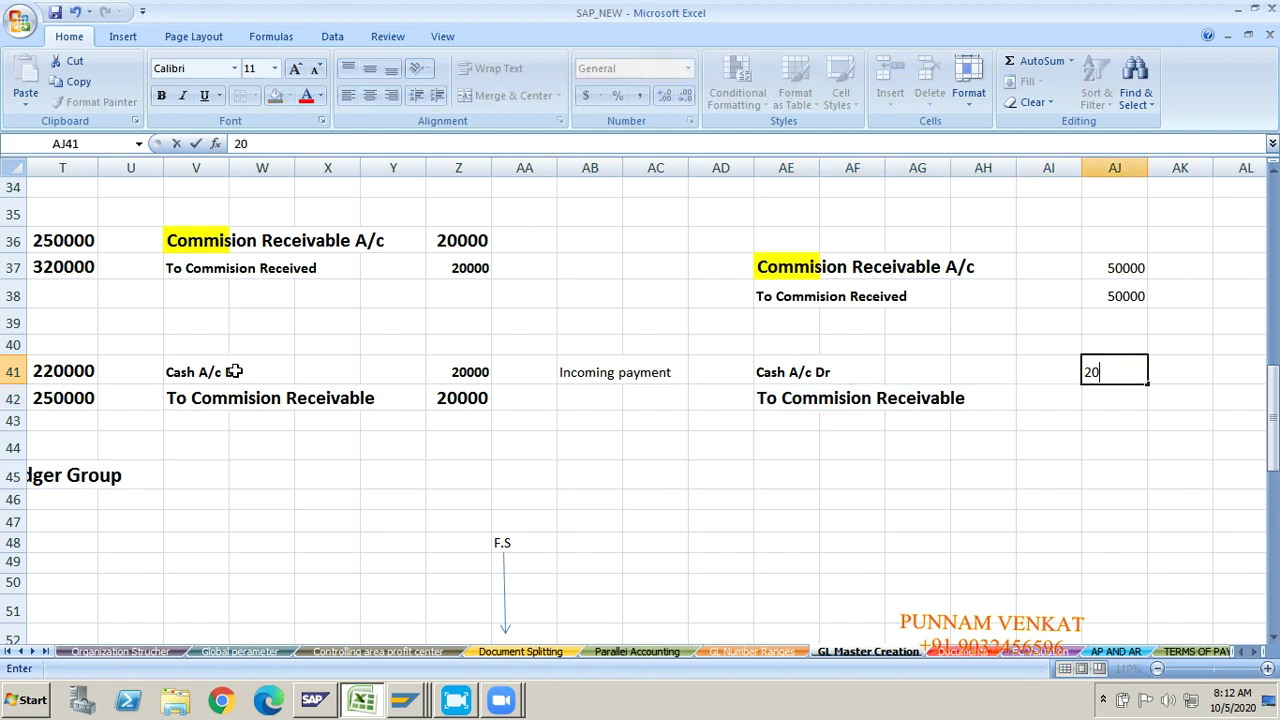
type("000")
key("Return")
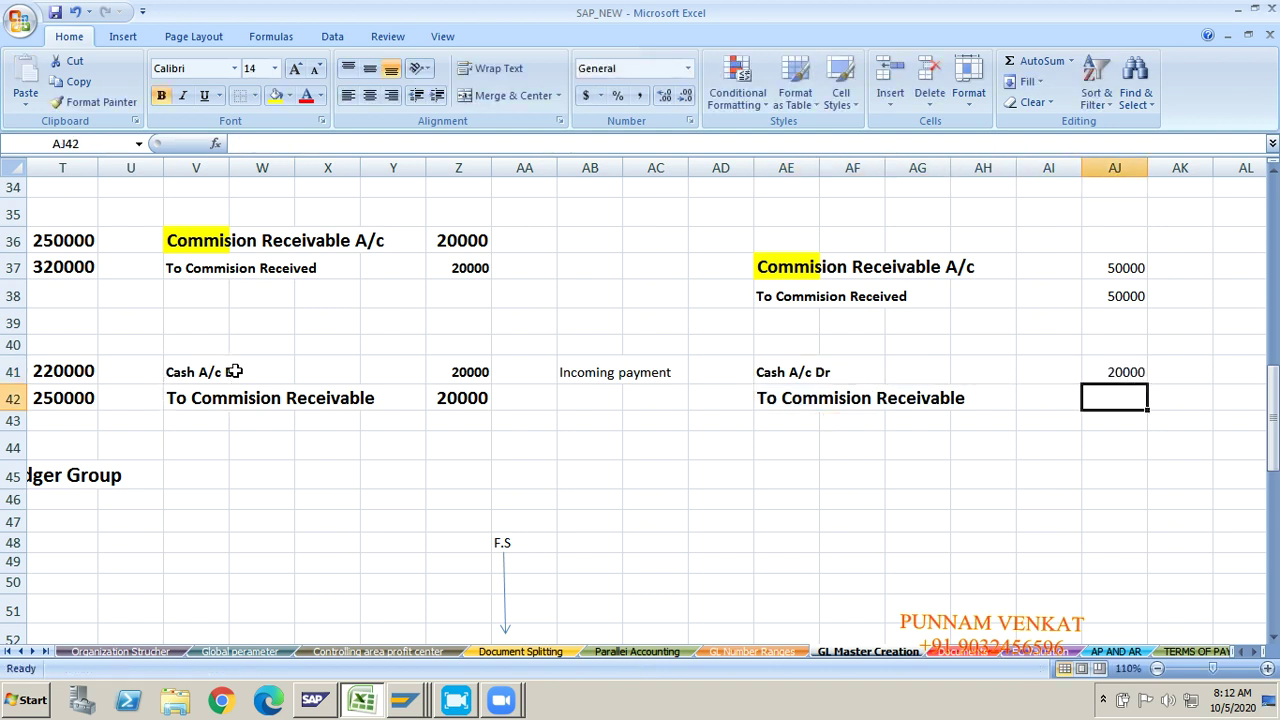
type("2000")
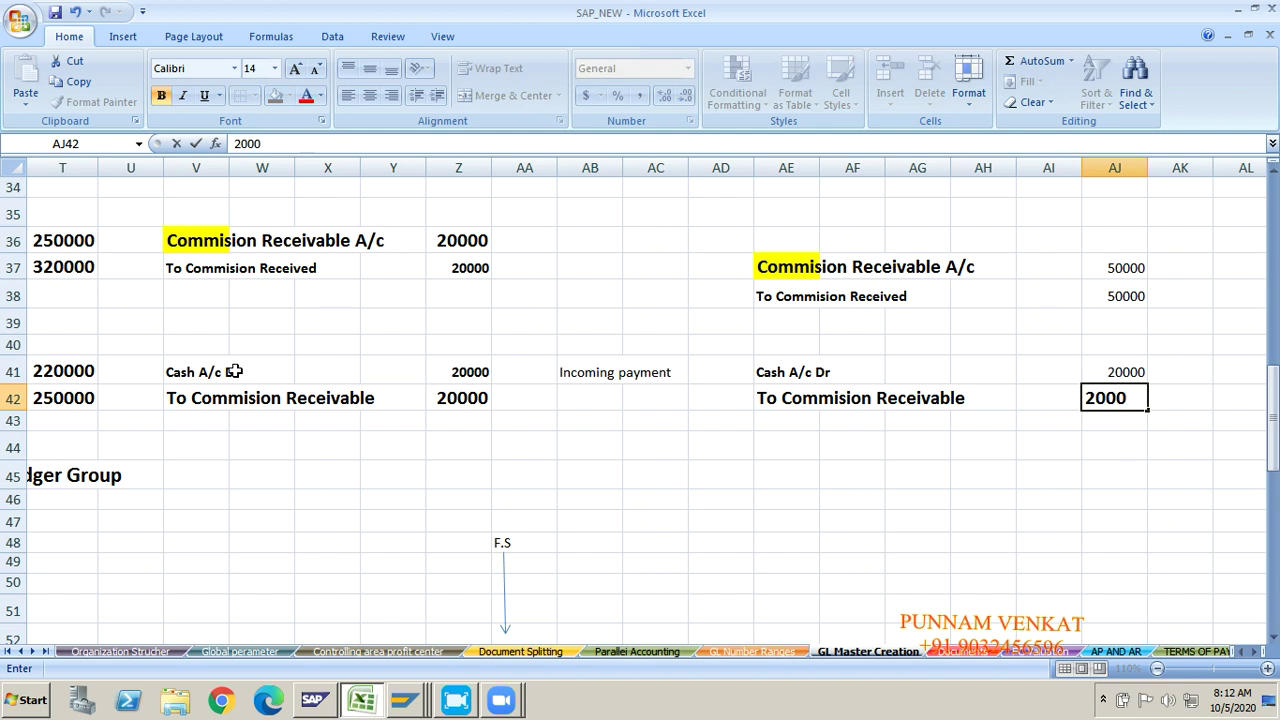
type("0")
key("Return")
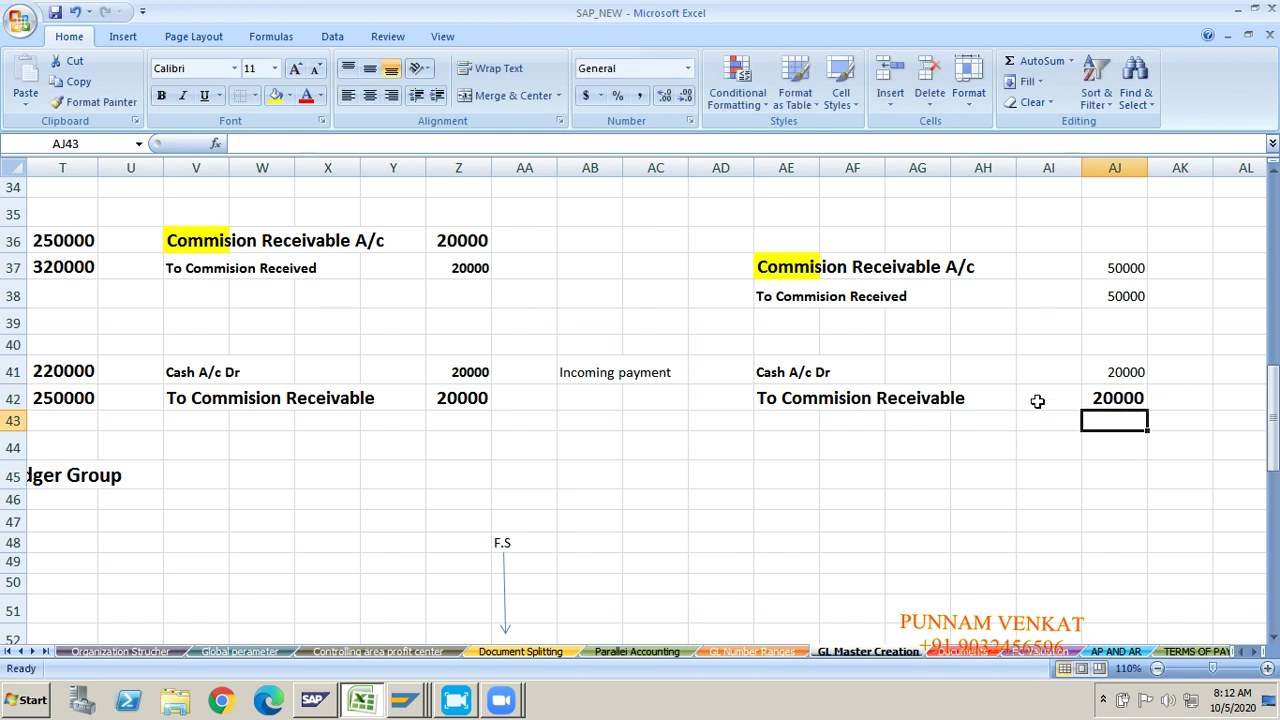
left_click(1110, 370)
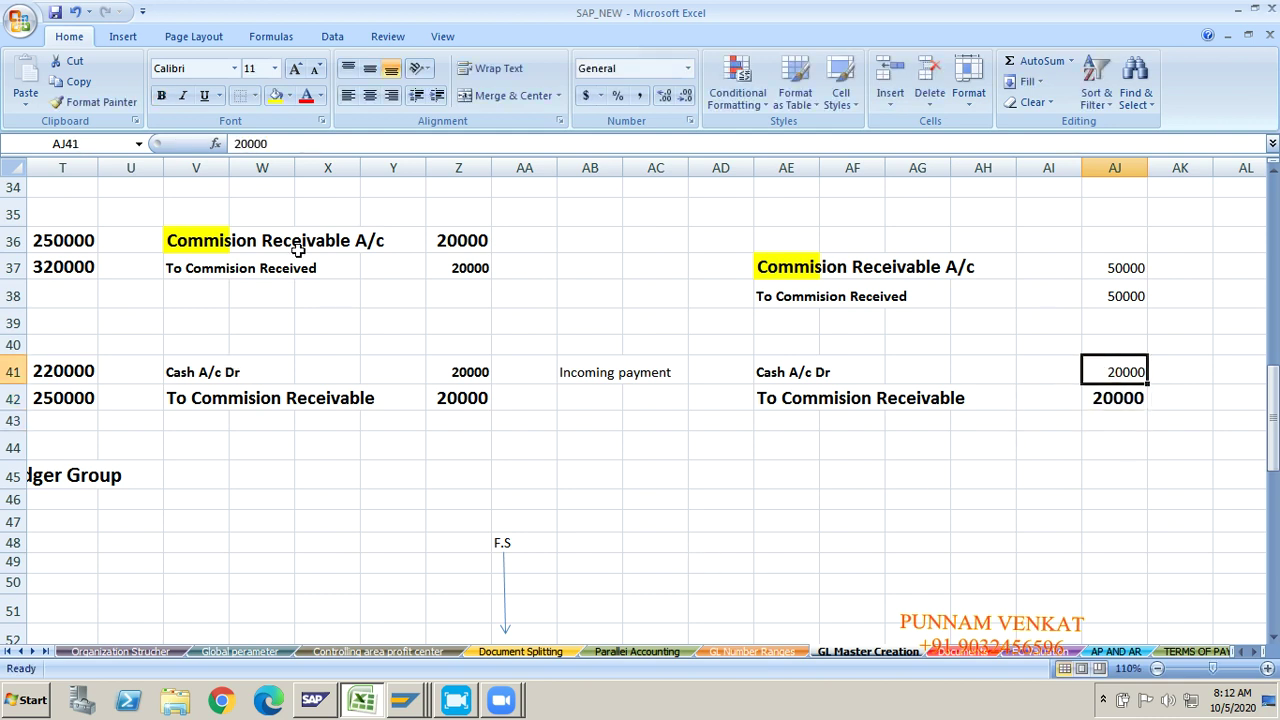
left_click(115, 99)
left_click(1115, 397)
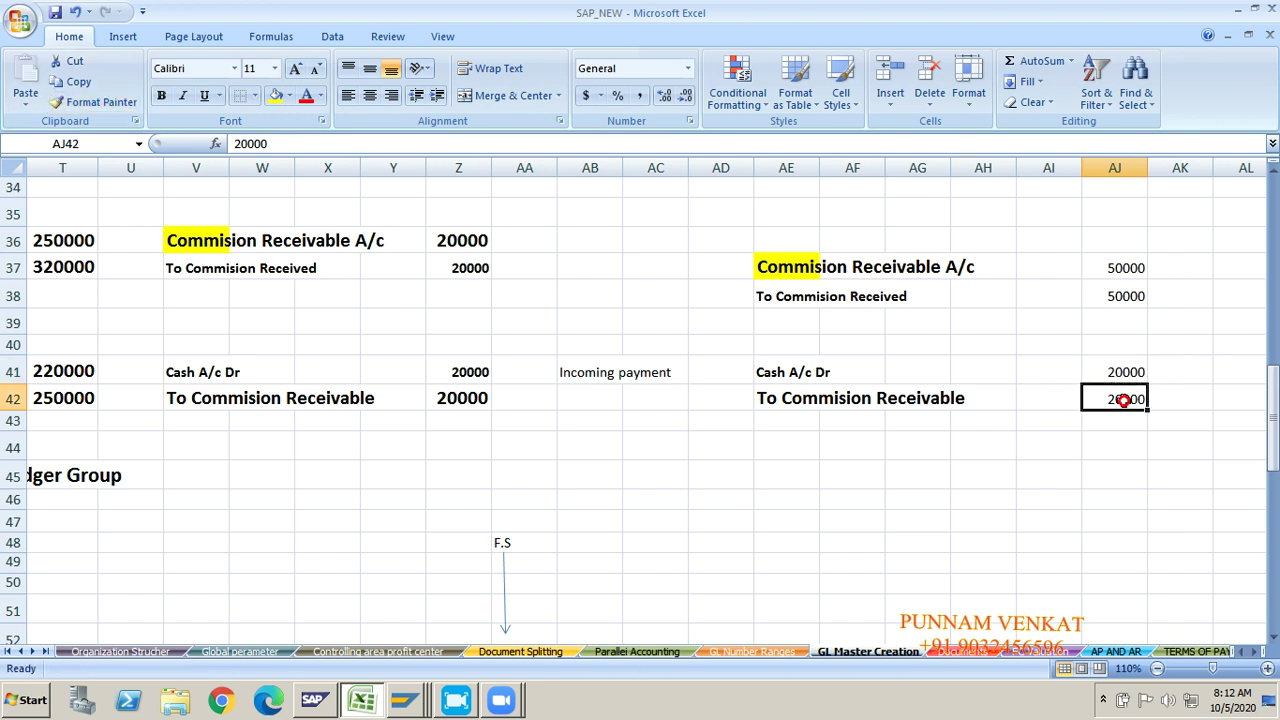
left_click(779, 470)
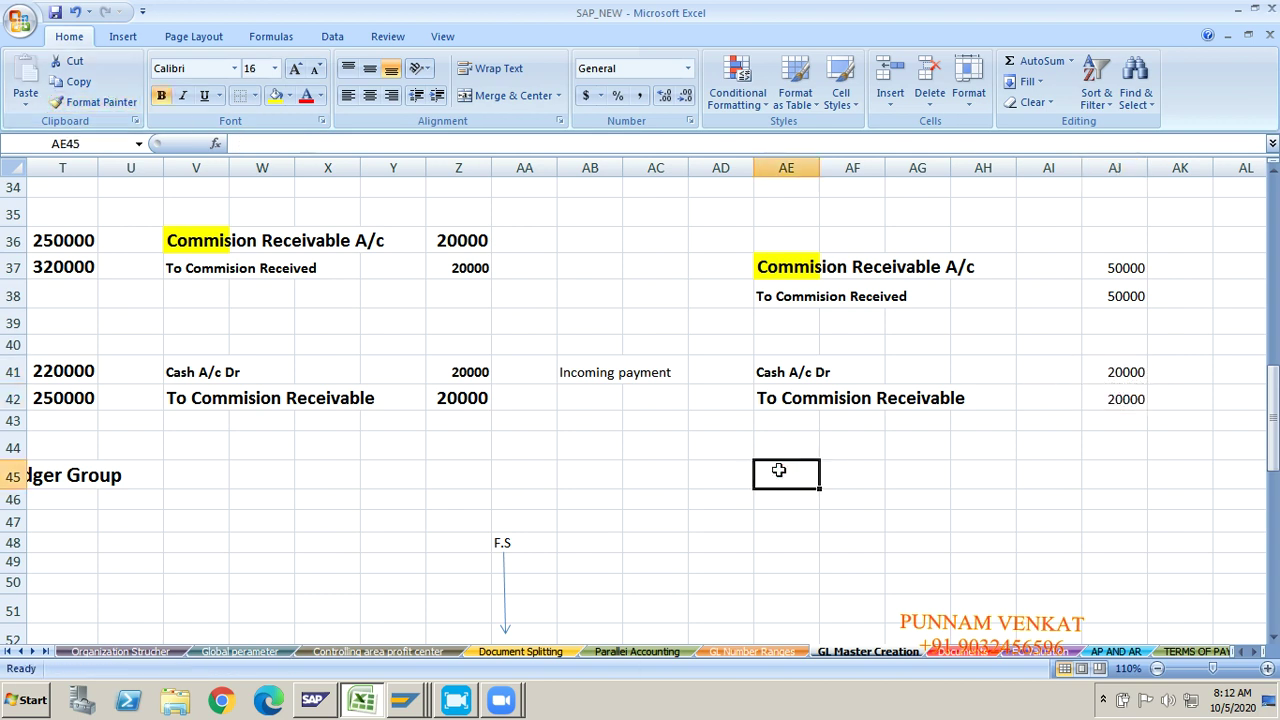
left_click(768, 371)
key("shift+Down")
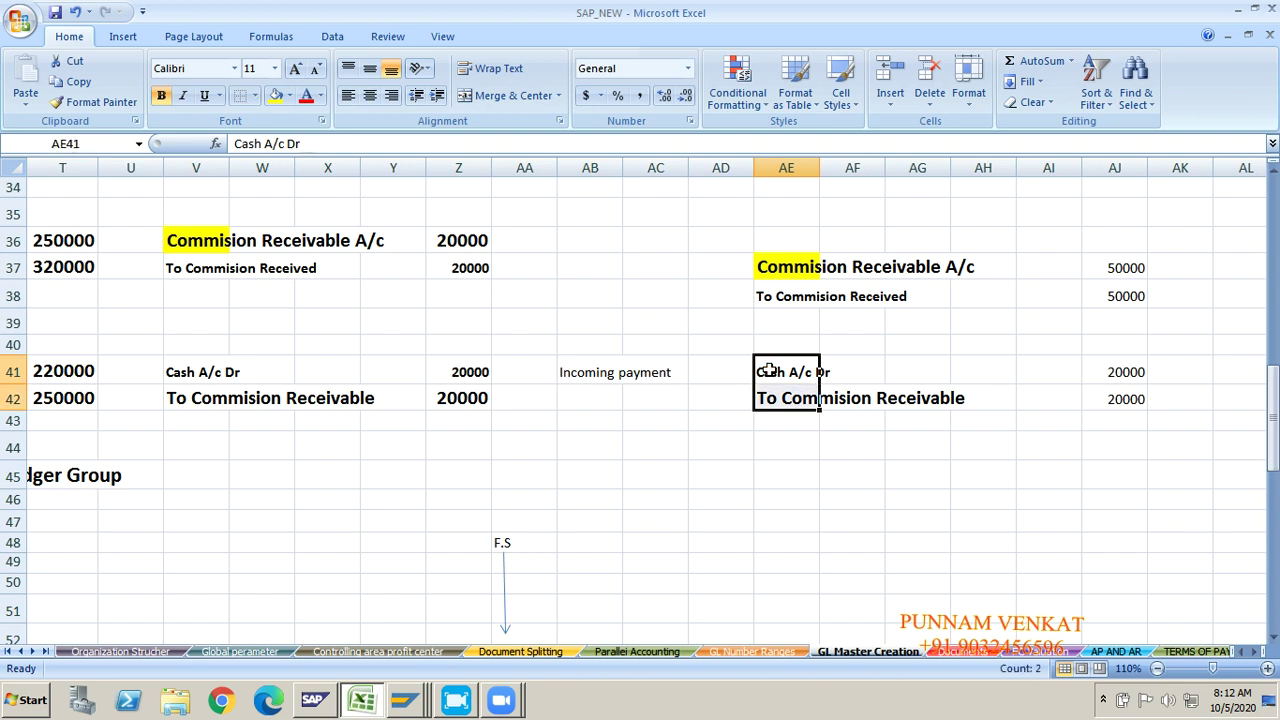
key("ctrl+c")
key("Down")
key("Down")
key("Down")
key("Down")
key("Down")
key("Down")
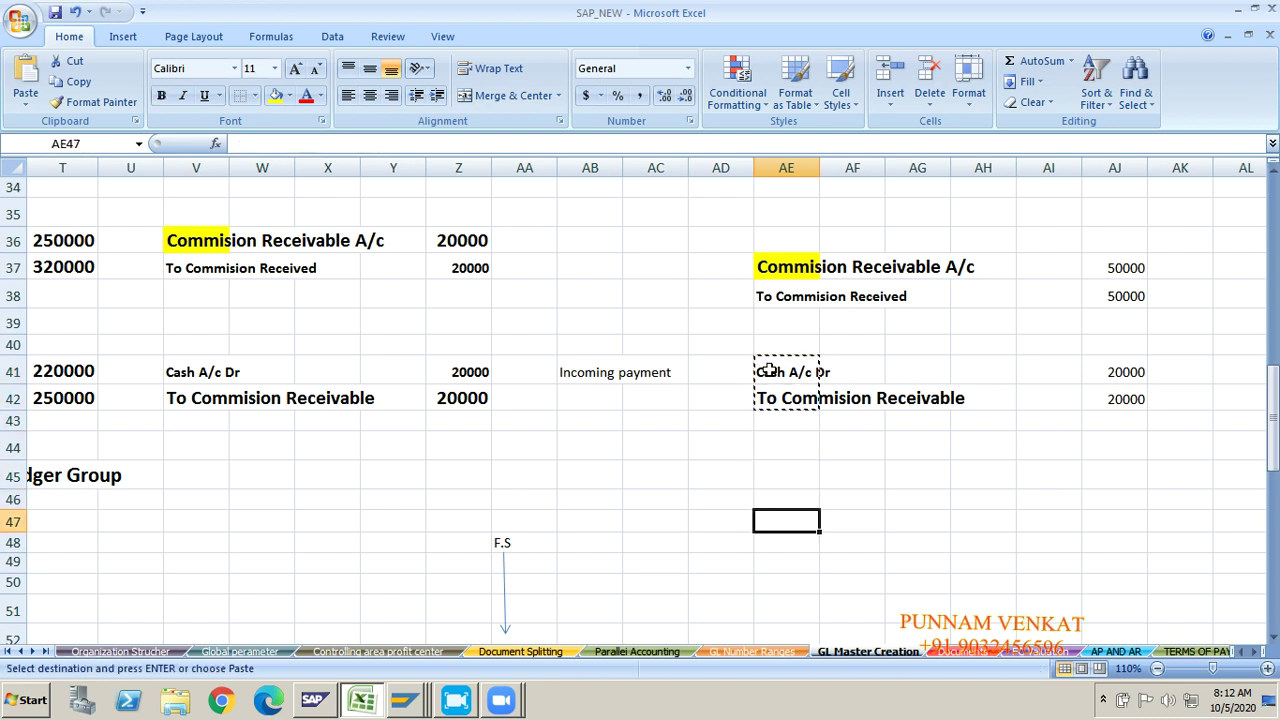
key("ctrl+v")
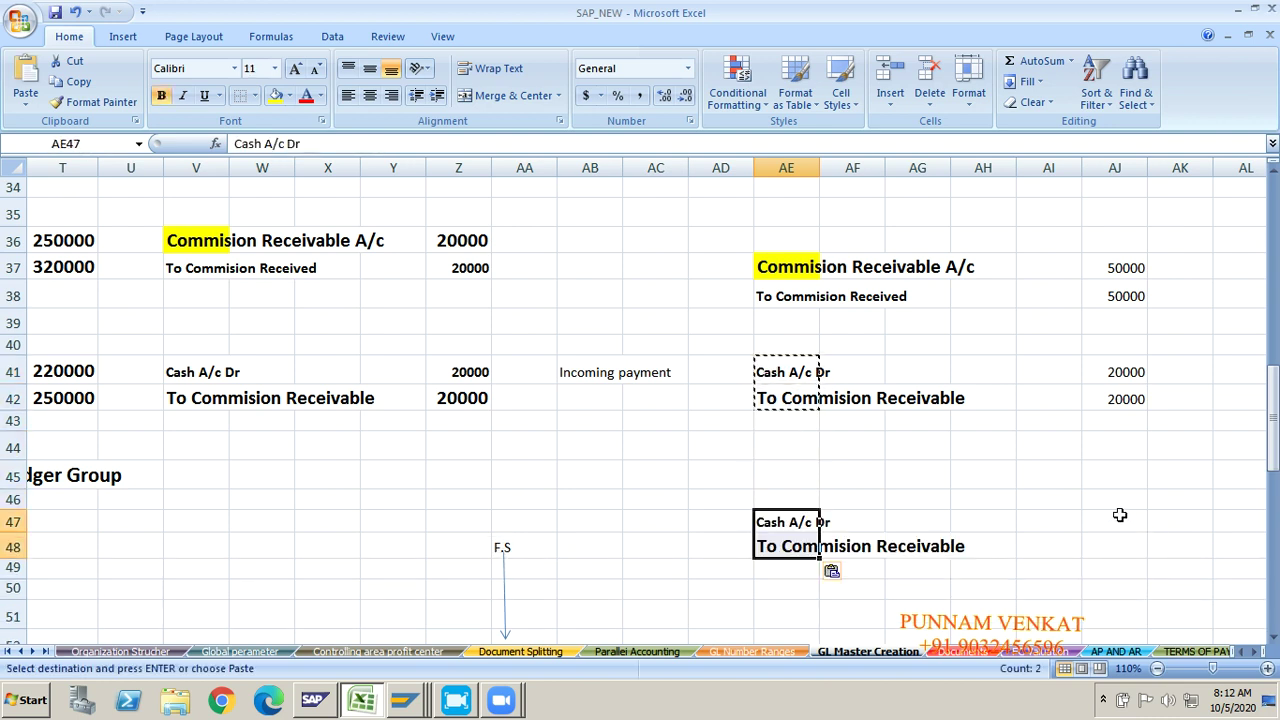
left_click(1120, 516)
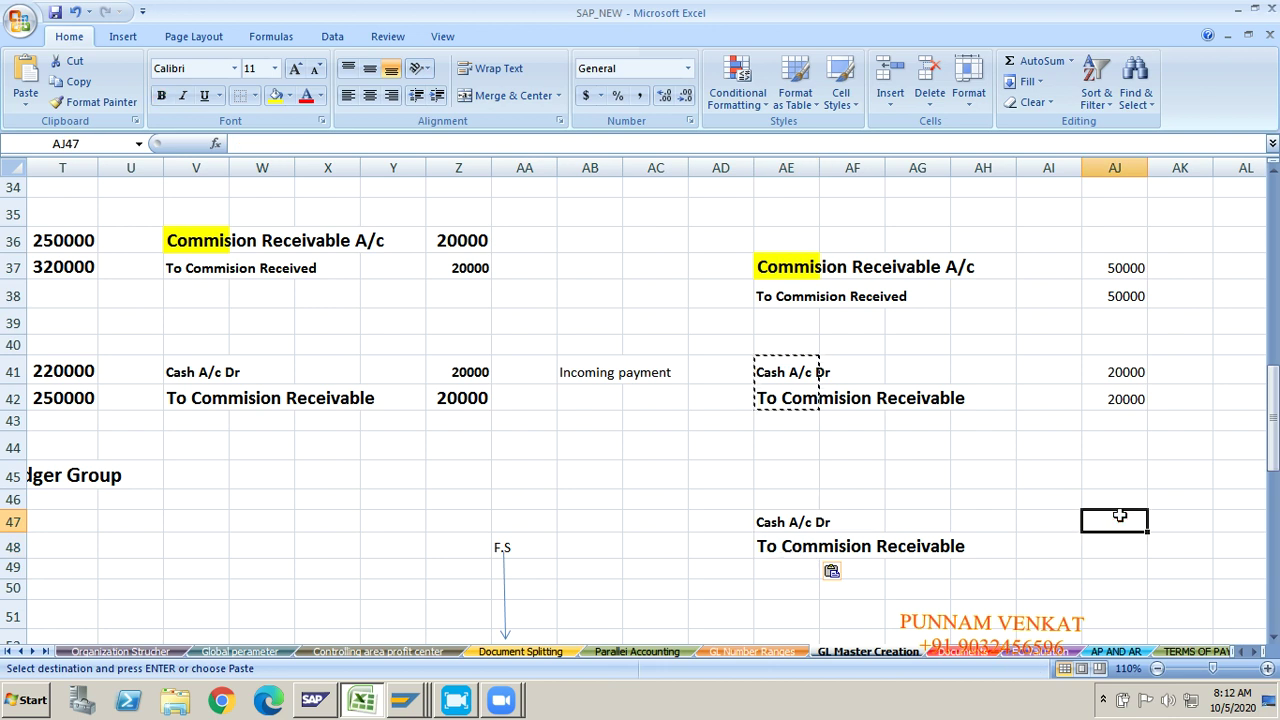
type("30000")
key("Return")
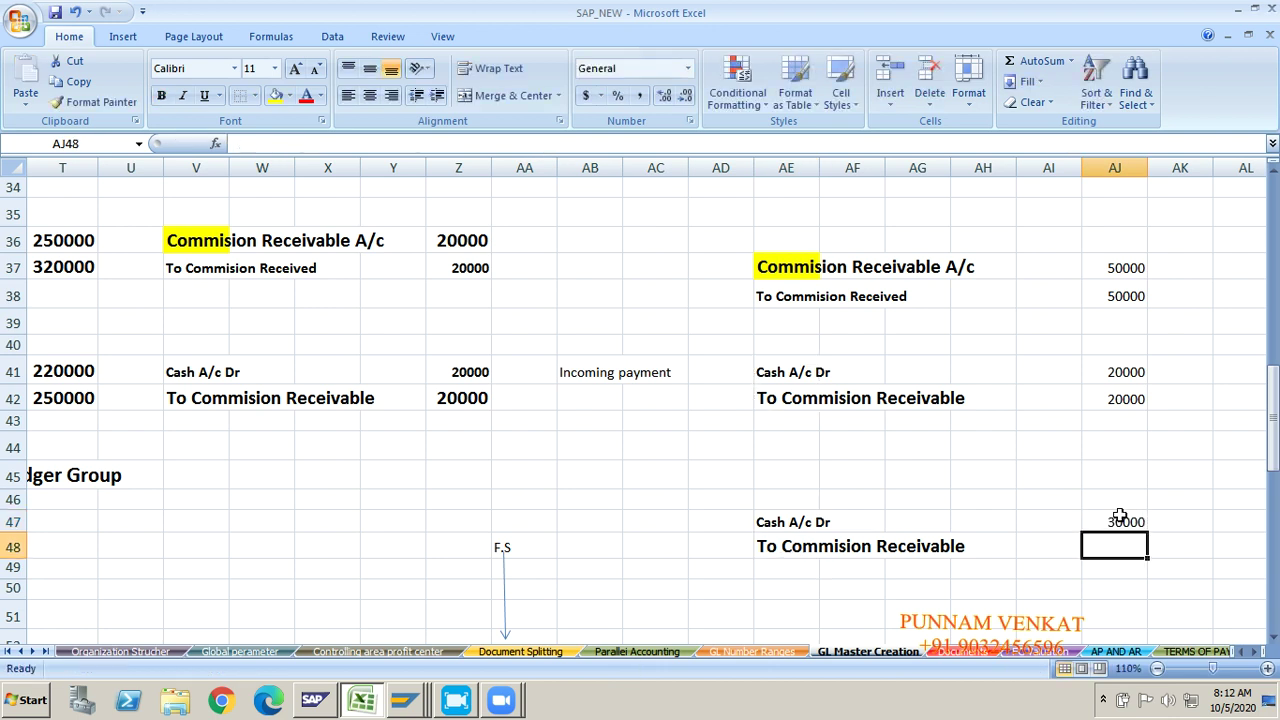
type("30000")
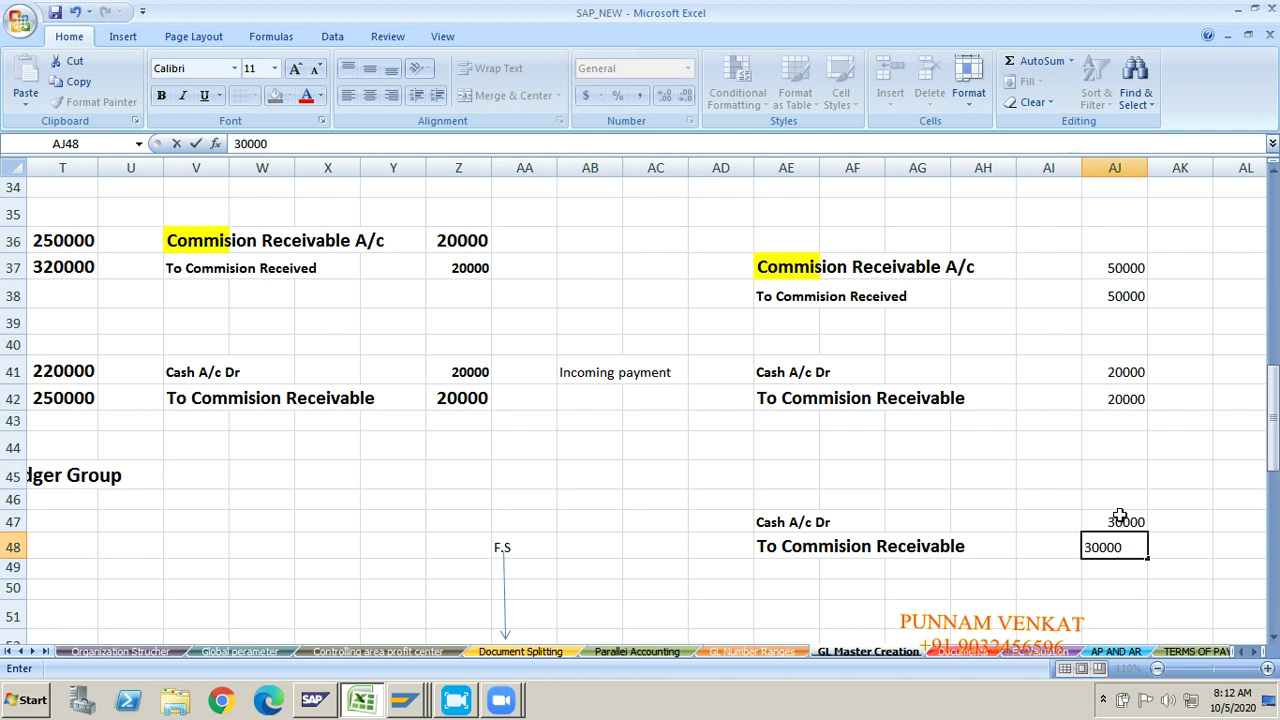
key("Return")
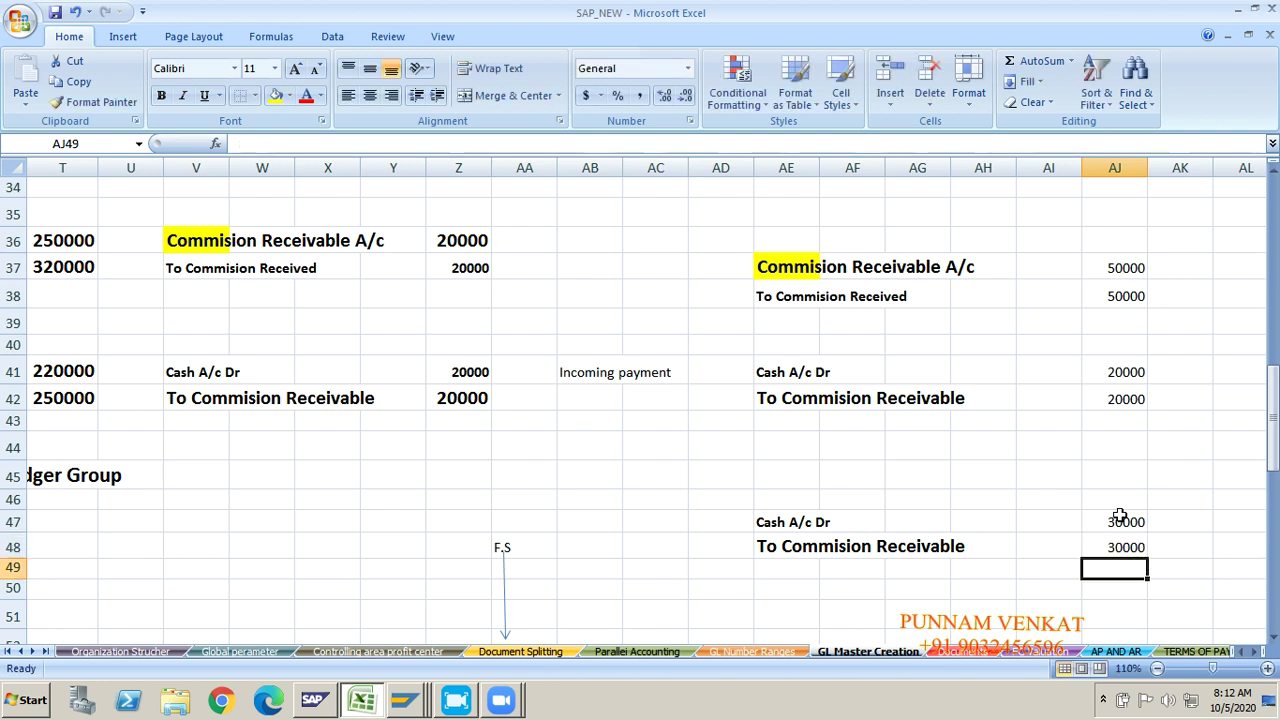
left_click(790, 320)
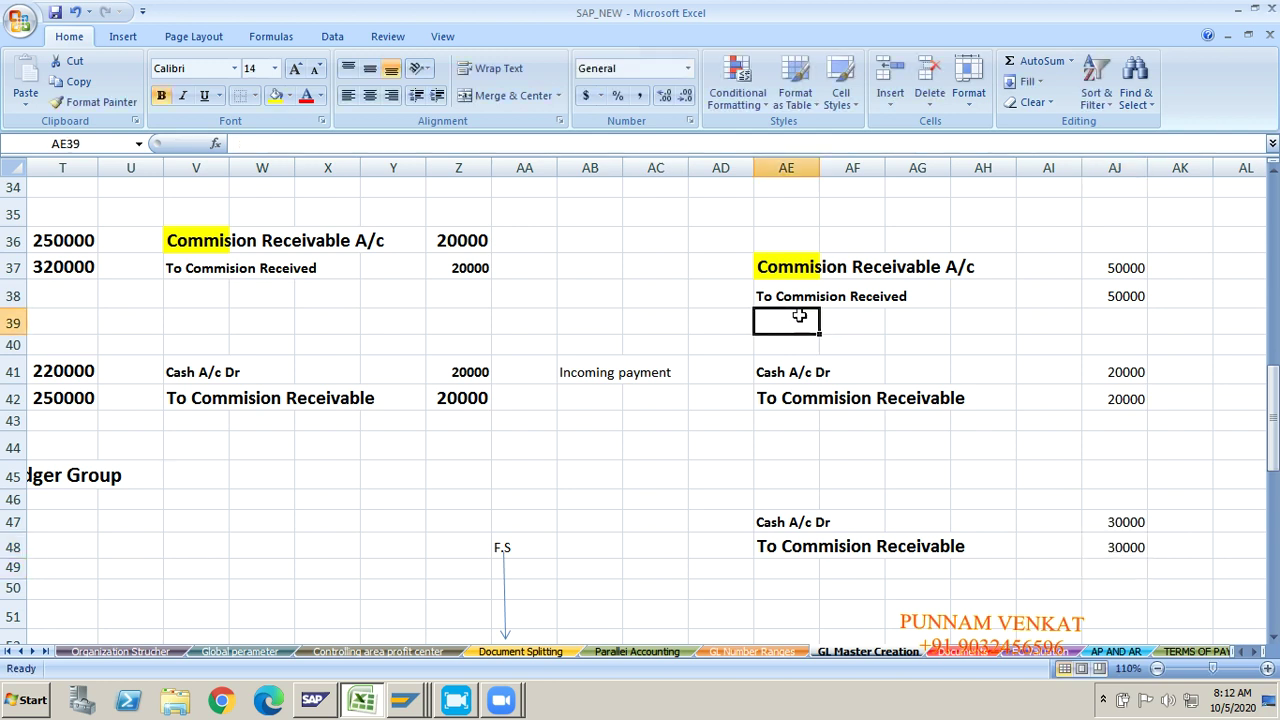
left_click(786, 272)
left_click(785, 299)
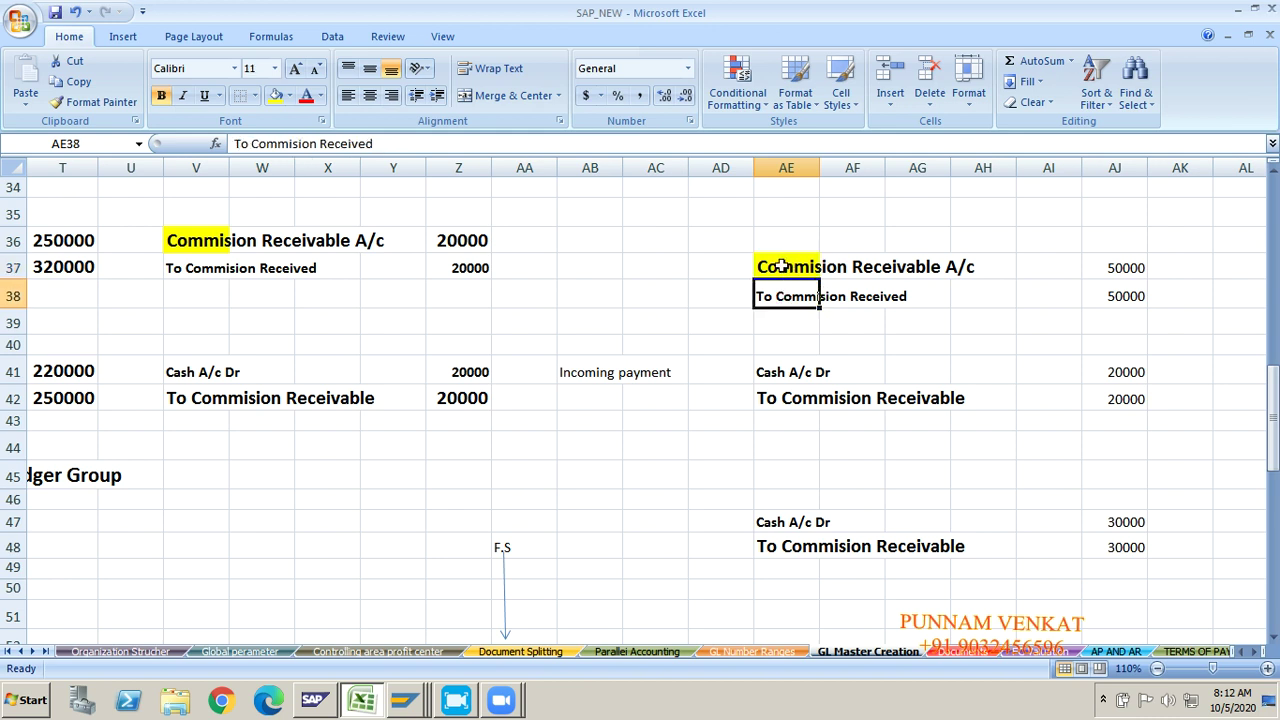
left_click(780, 268)
left_click(779, 297)
left_click(598, 267)
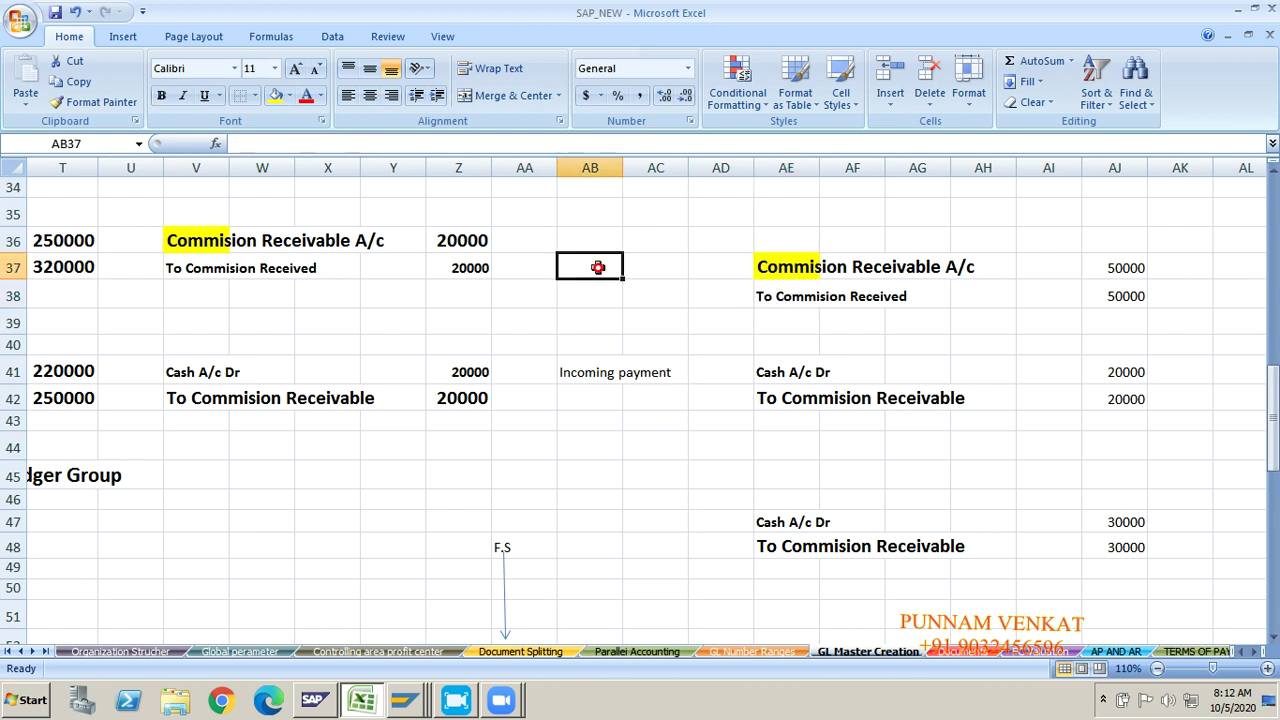
type("In")
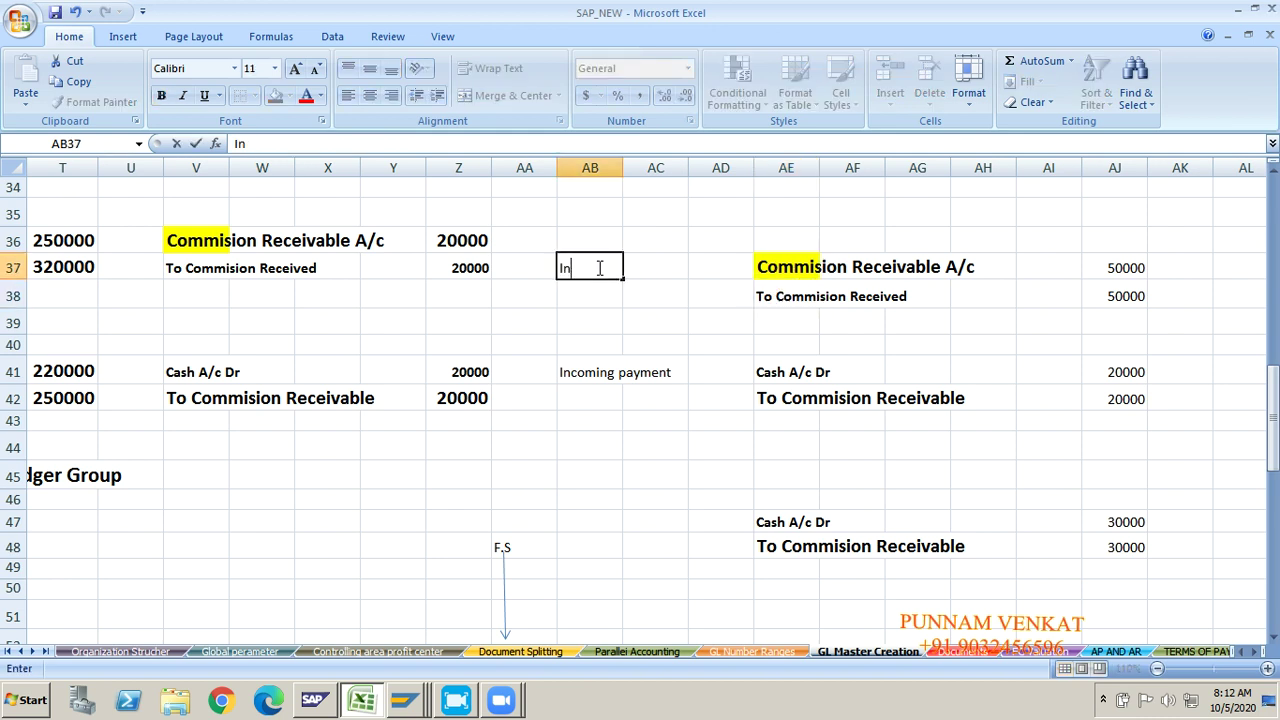
type("voice Posting")
key("Return")
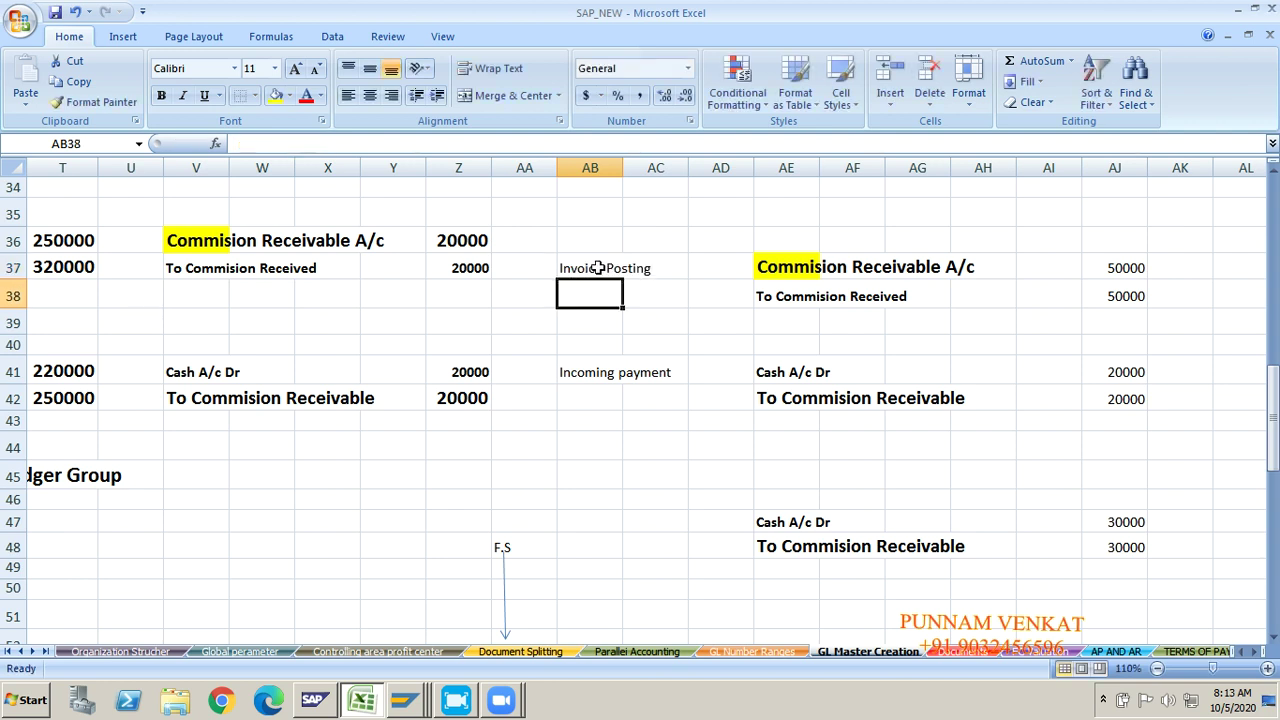
left_click(698, 270)
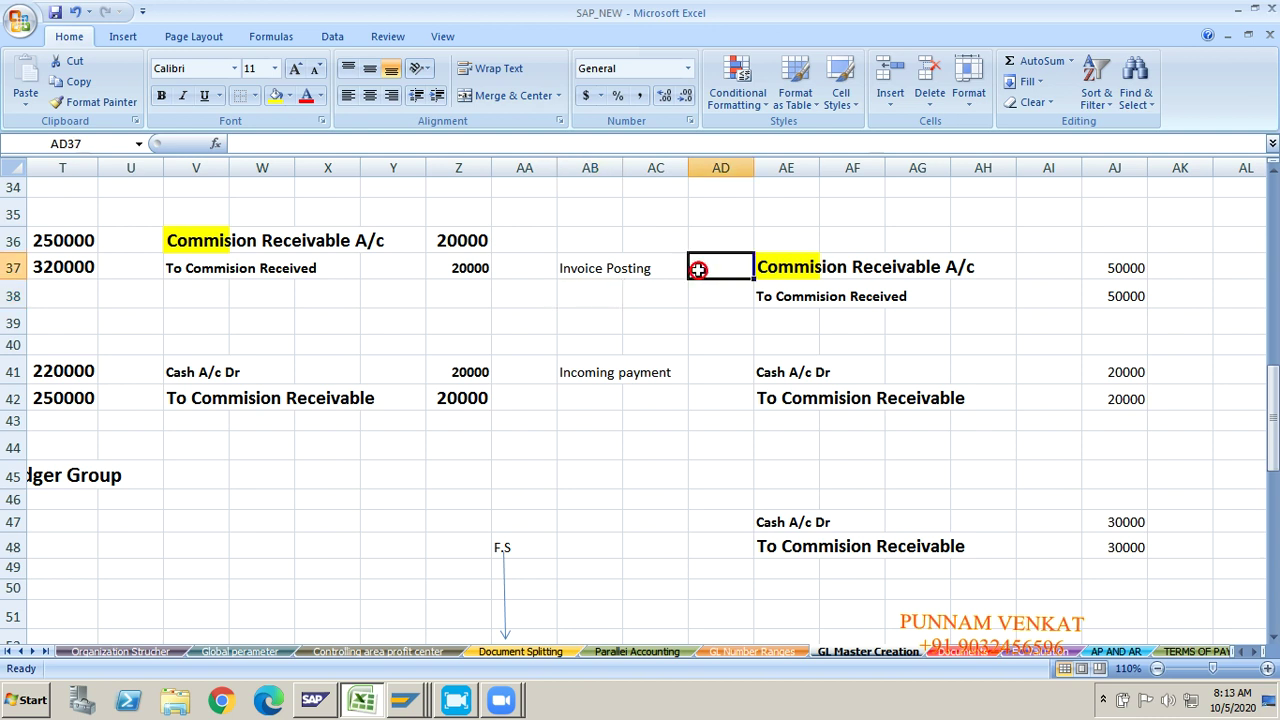
type("FB5")
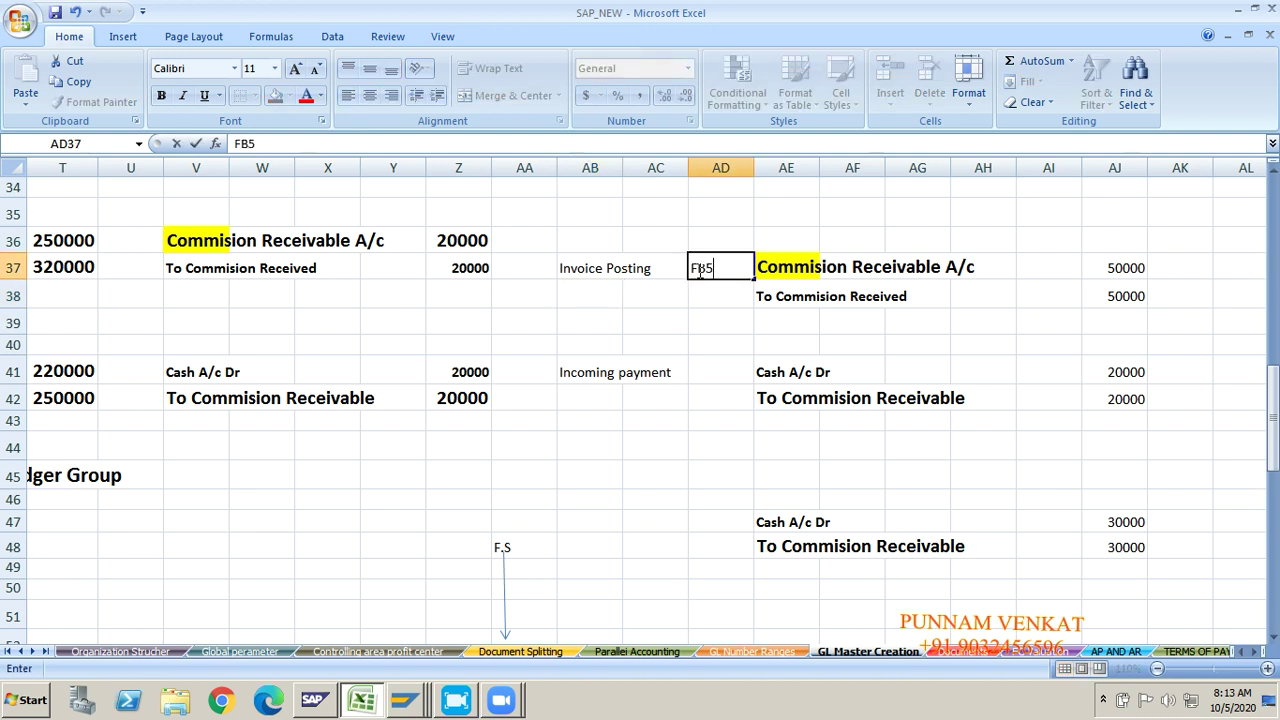
type("0")
key("Return")
left_click(700, 270)
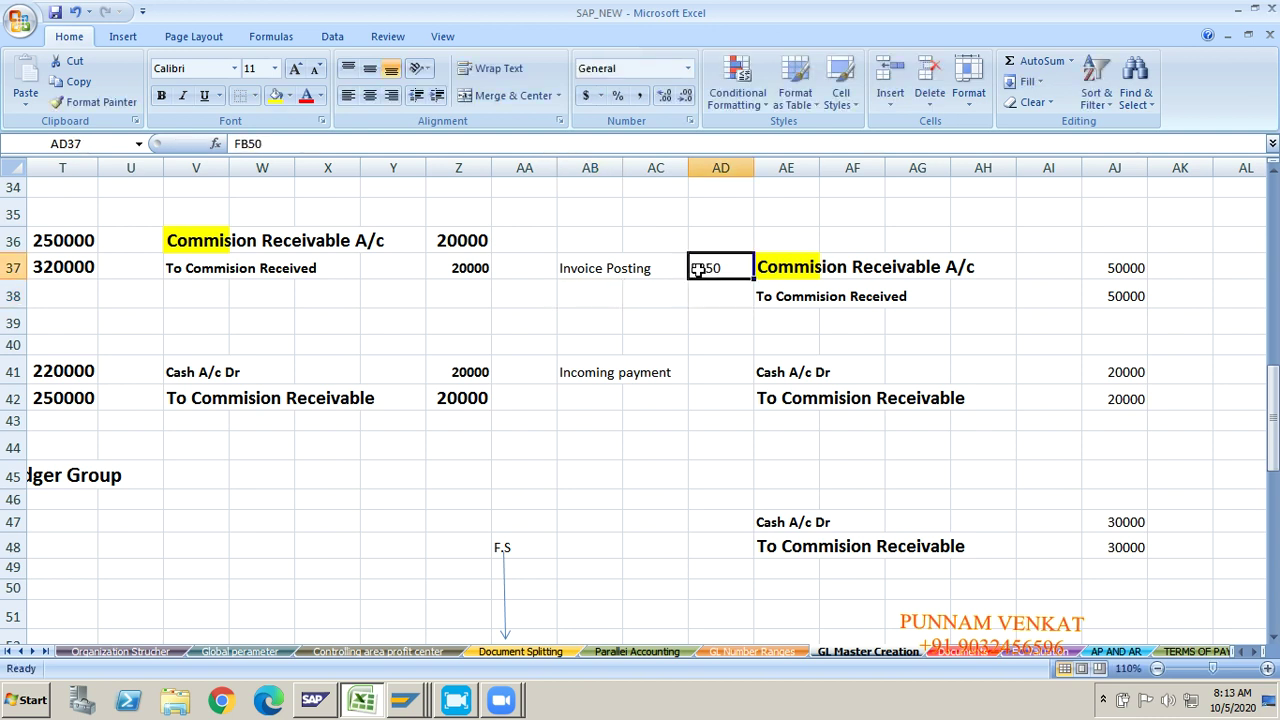
left_click(498, 145)
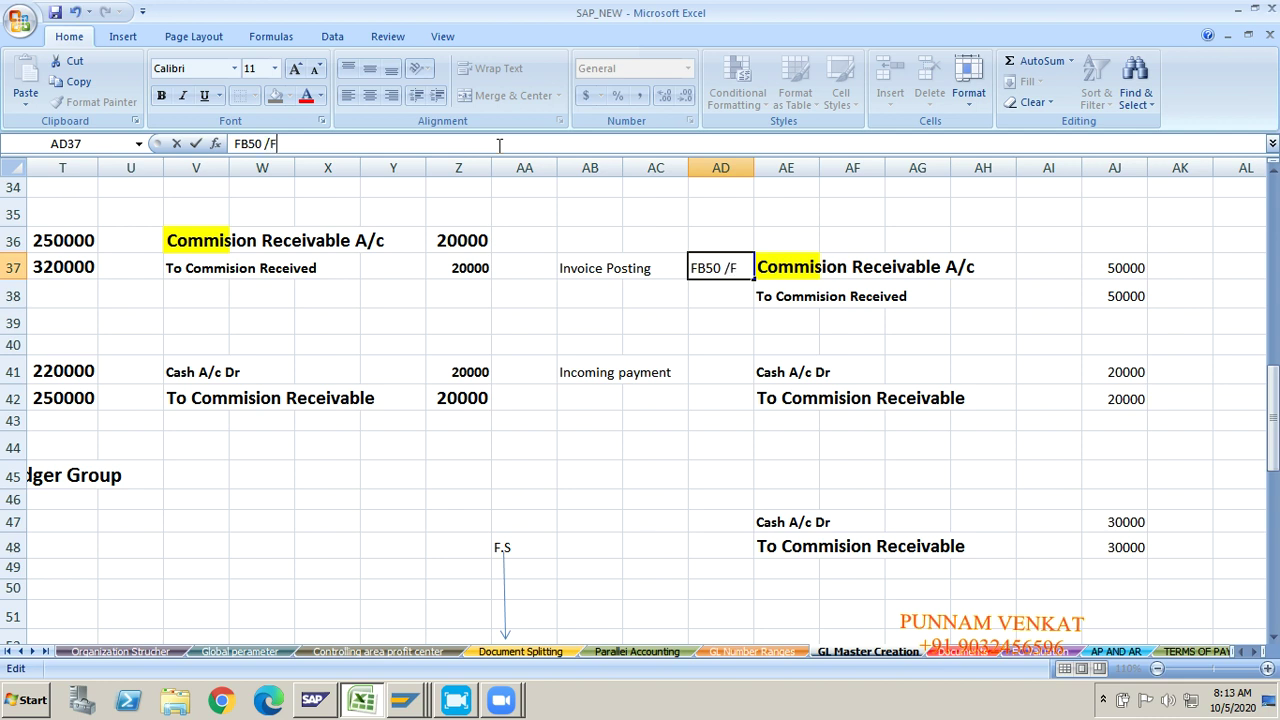
type("/F-02")
key("Return")
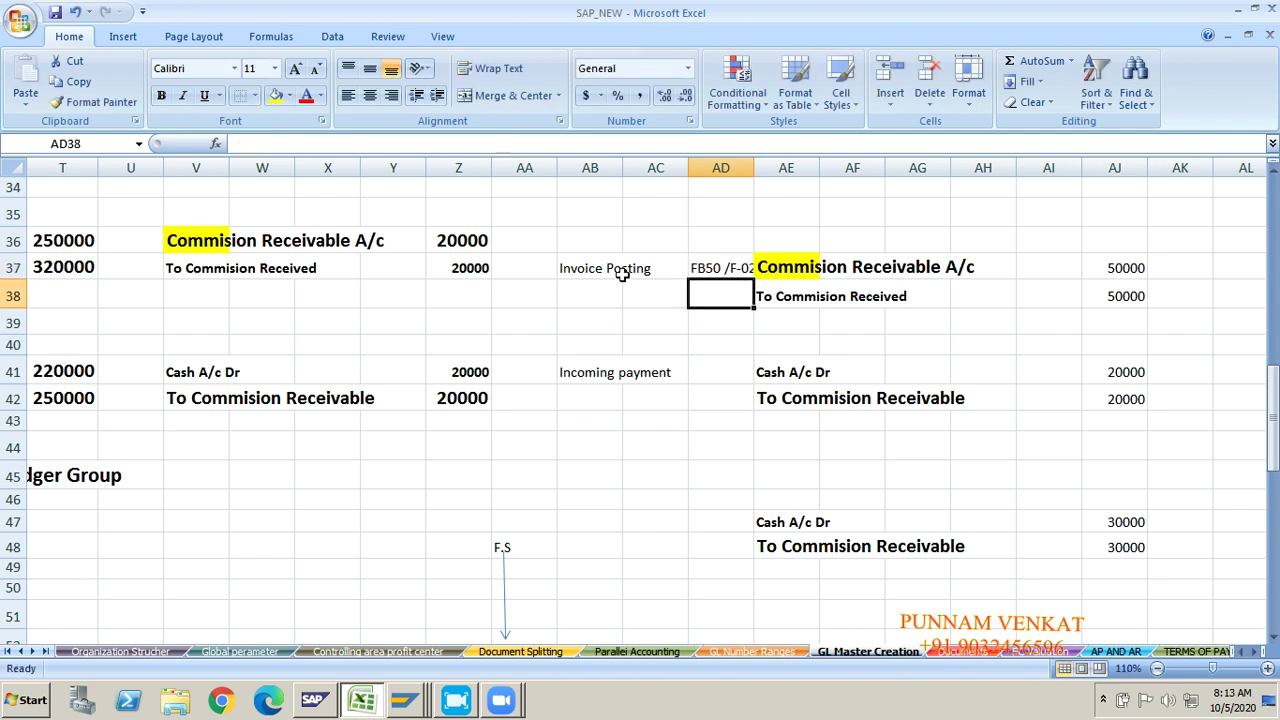
left_click(786, 270)
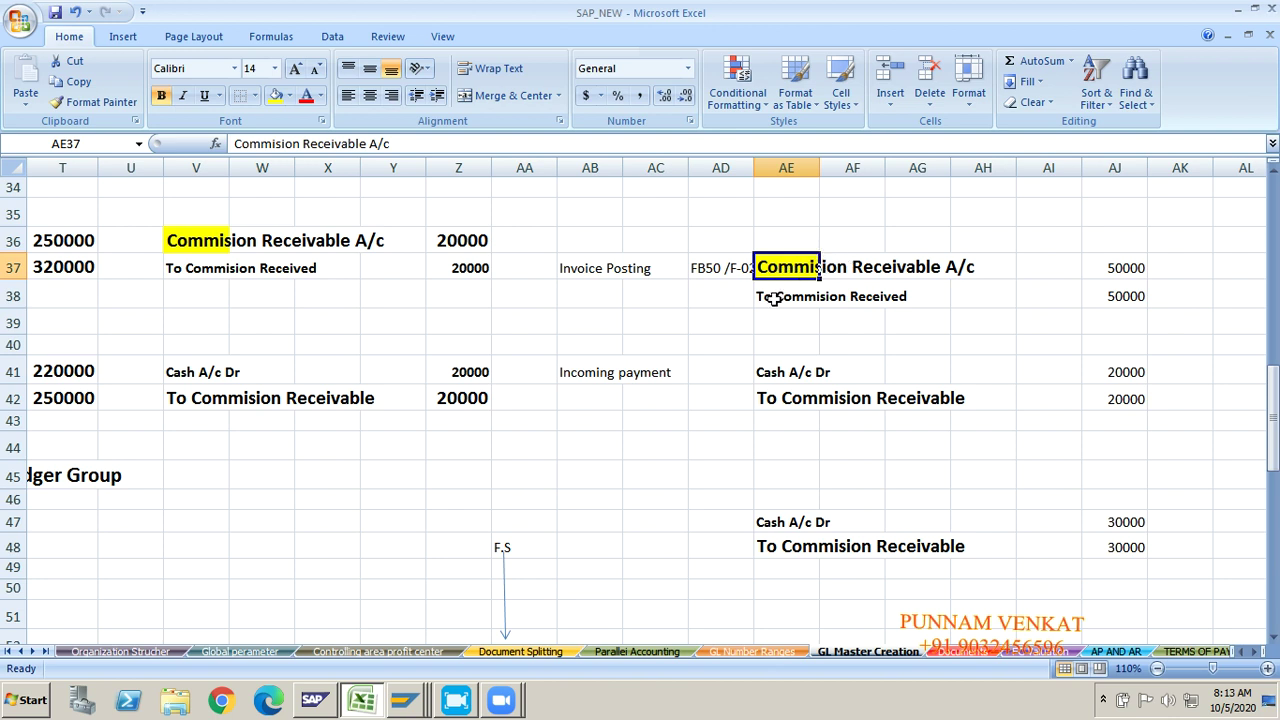
left_click(780, 314)
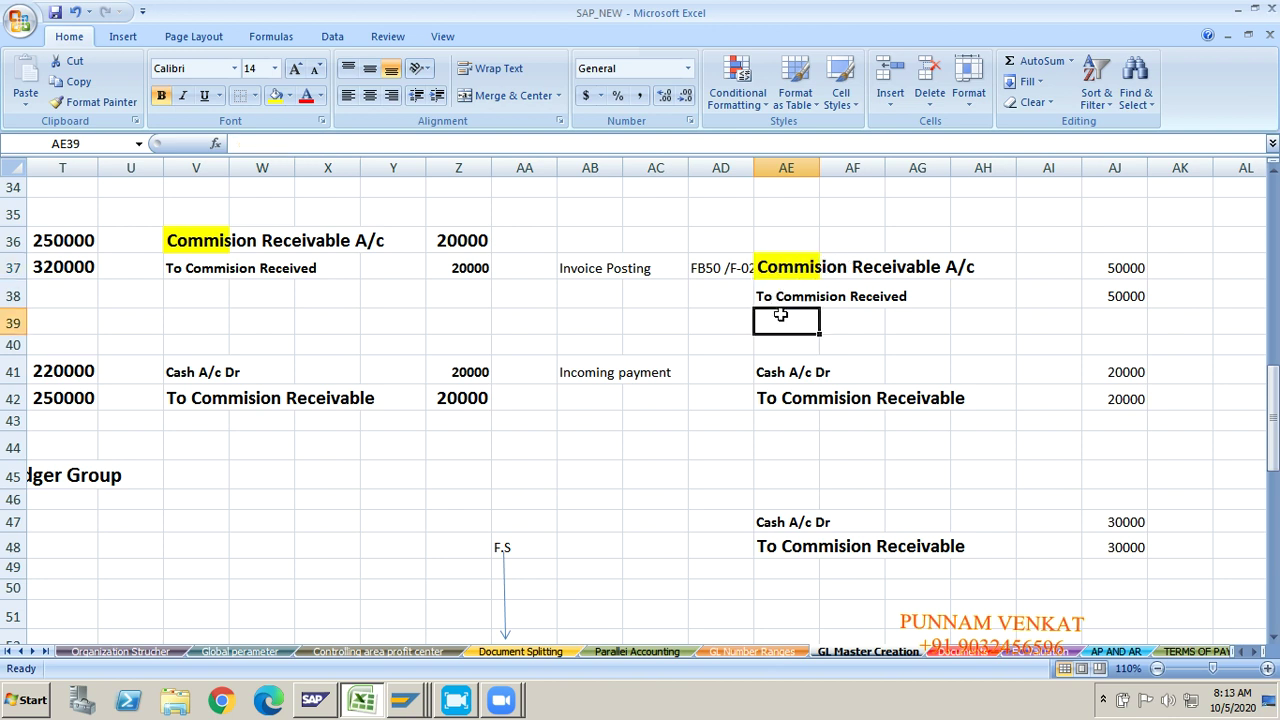
left_click(563, 377)
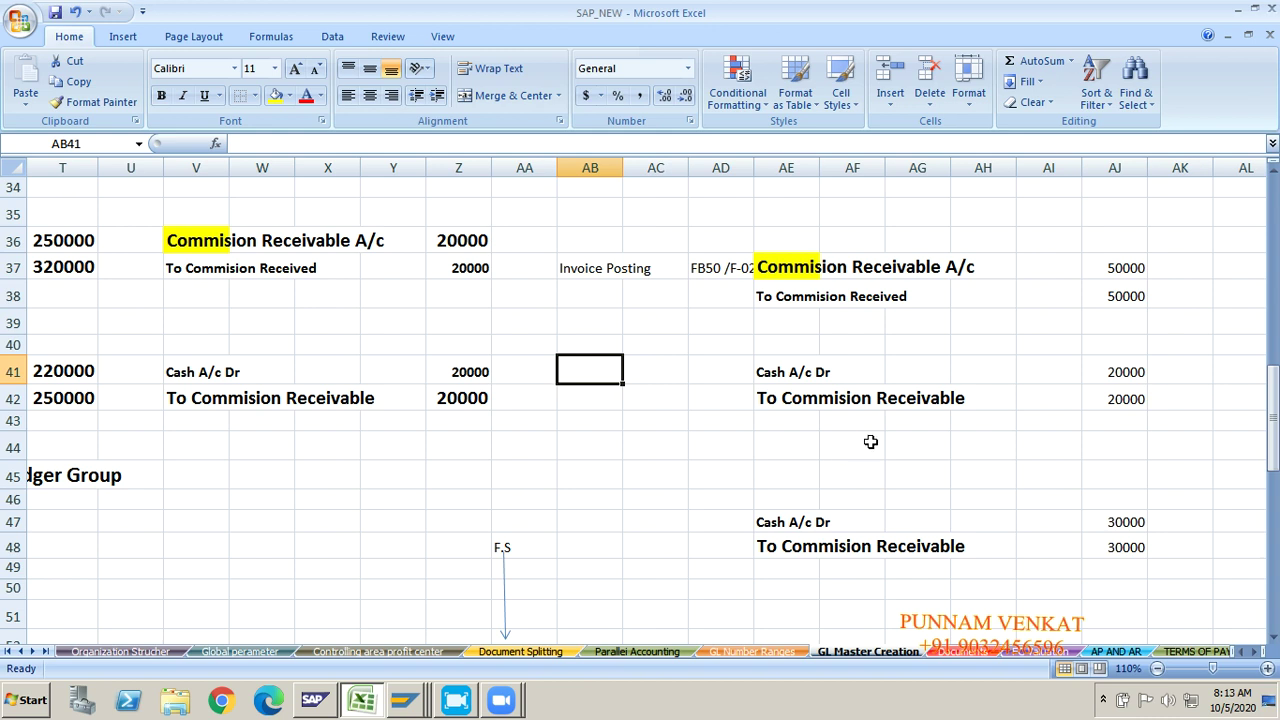
left_click(845, 367)
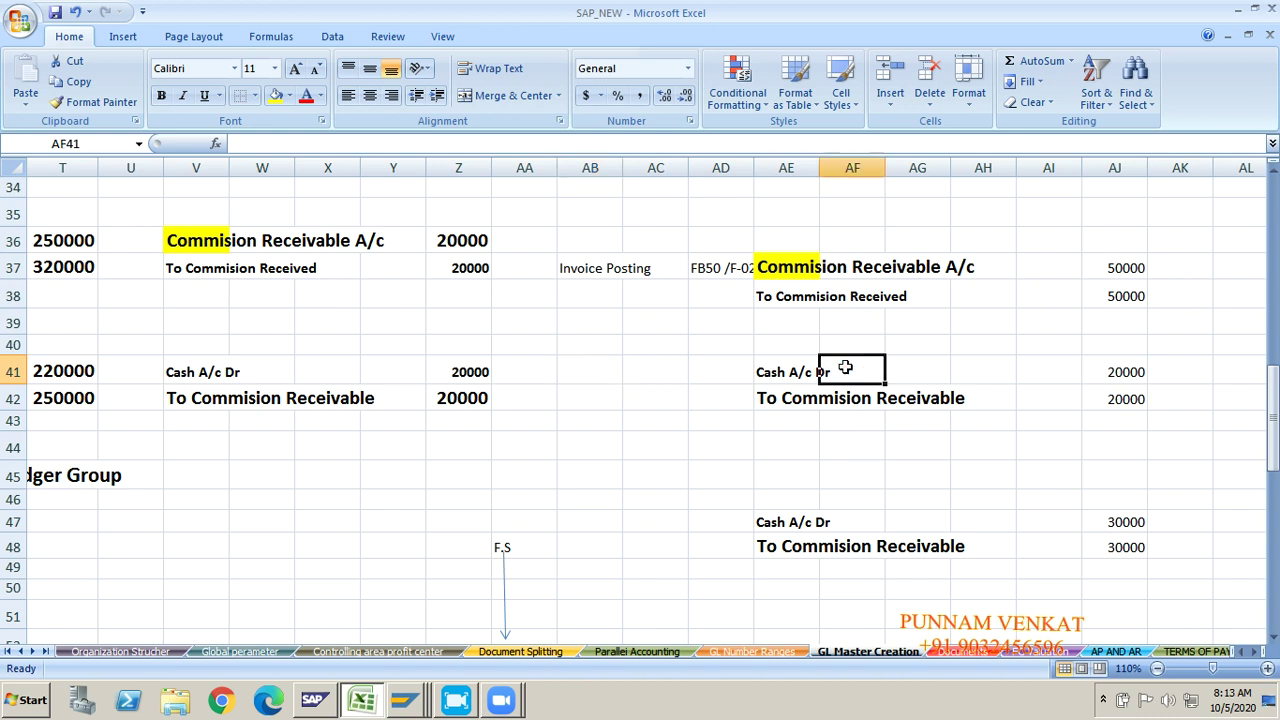
left_click(1117, 275)
left_click(1119, 294)
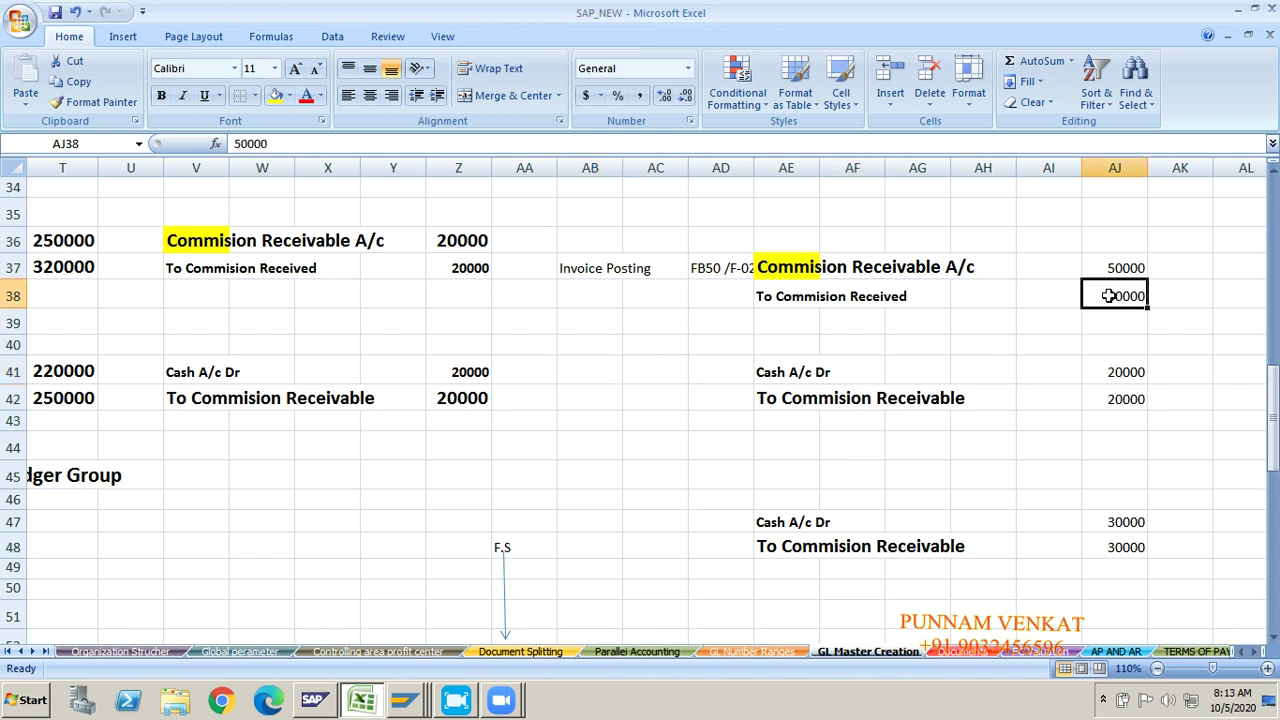
left_click(1118, 372)
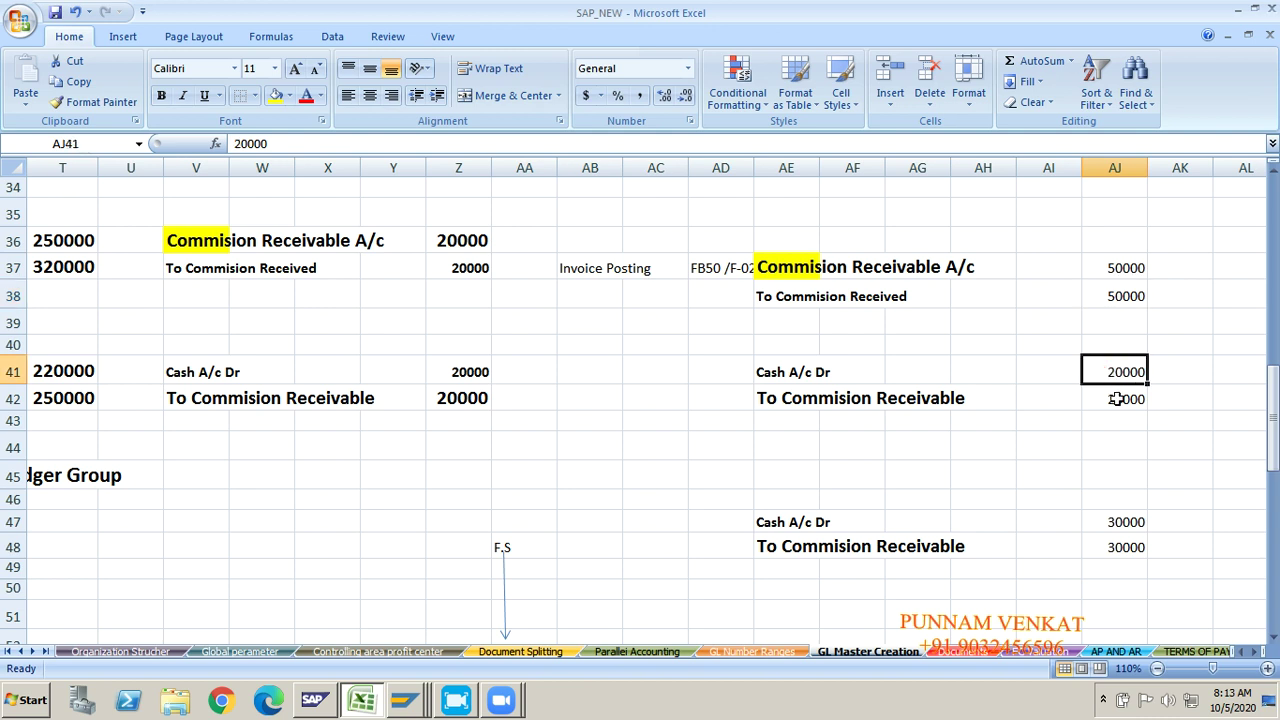
left_click(1117, 399)
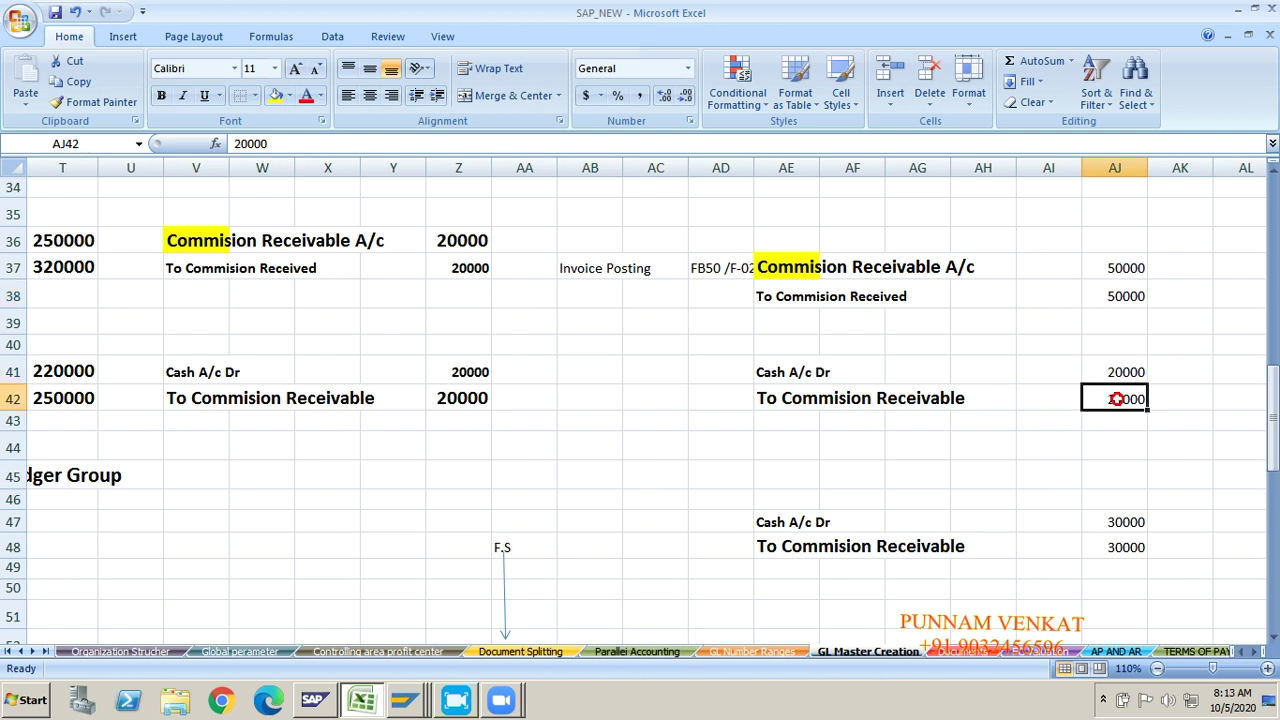
left_click(1113, 547)
left_click(1113, 527)
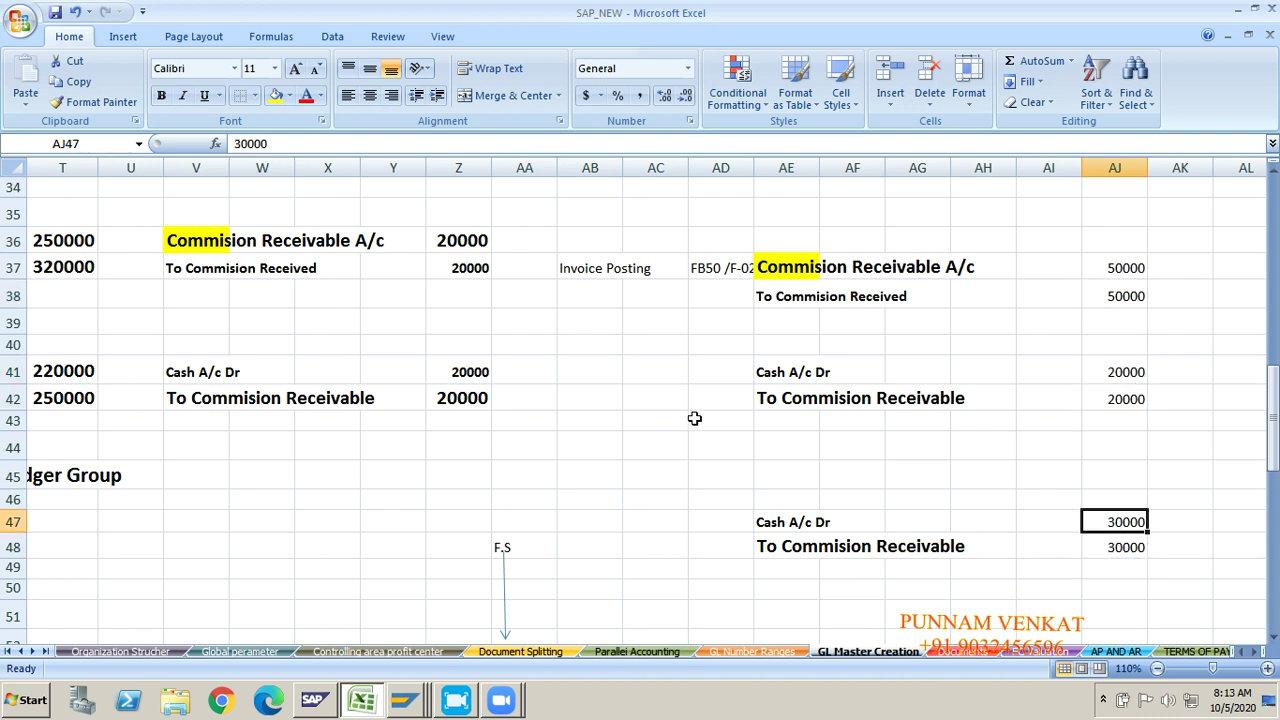
left_click(600, 378)
Step: Enter F-06 in AB41 and copy it beside the second cash entry in row 47
type("F-")
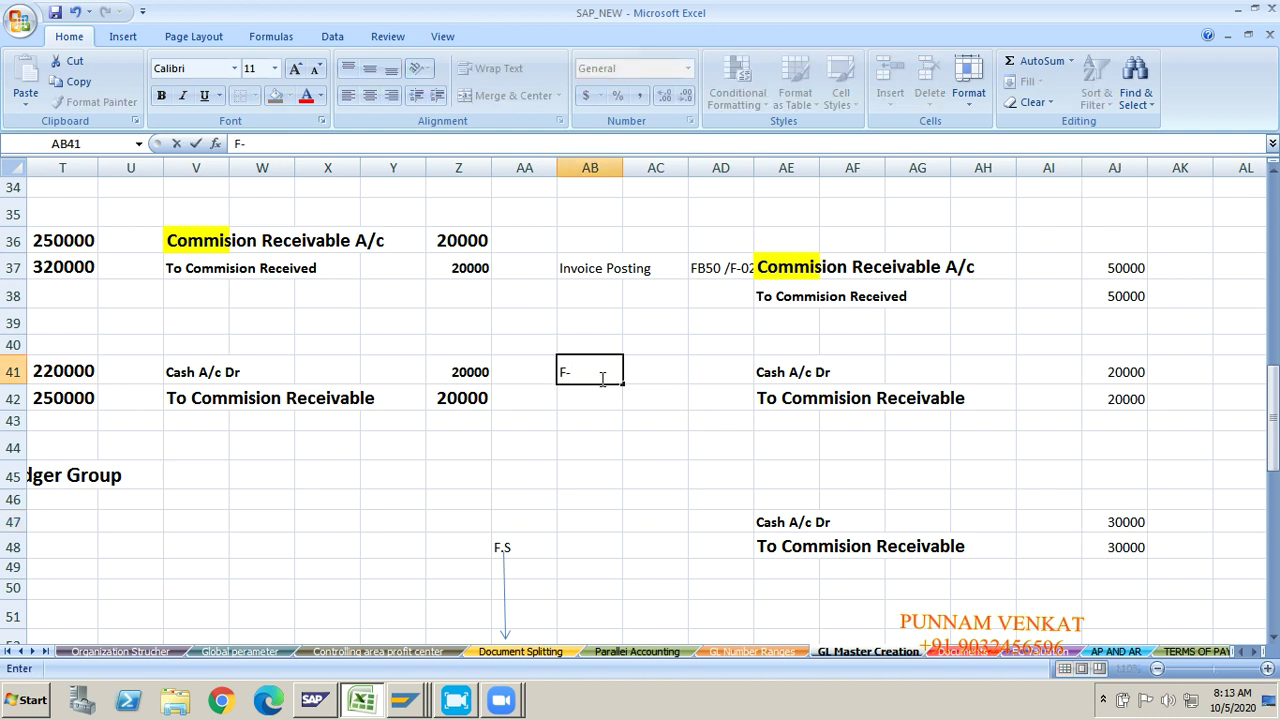
type("06")
key("Return")
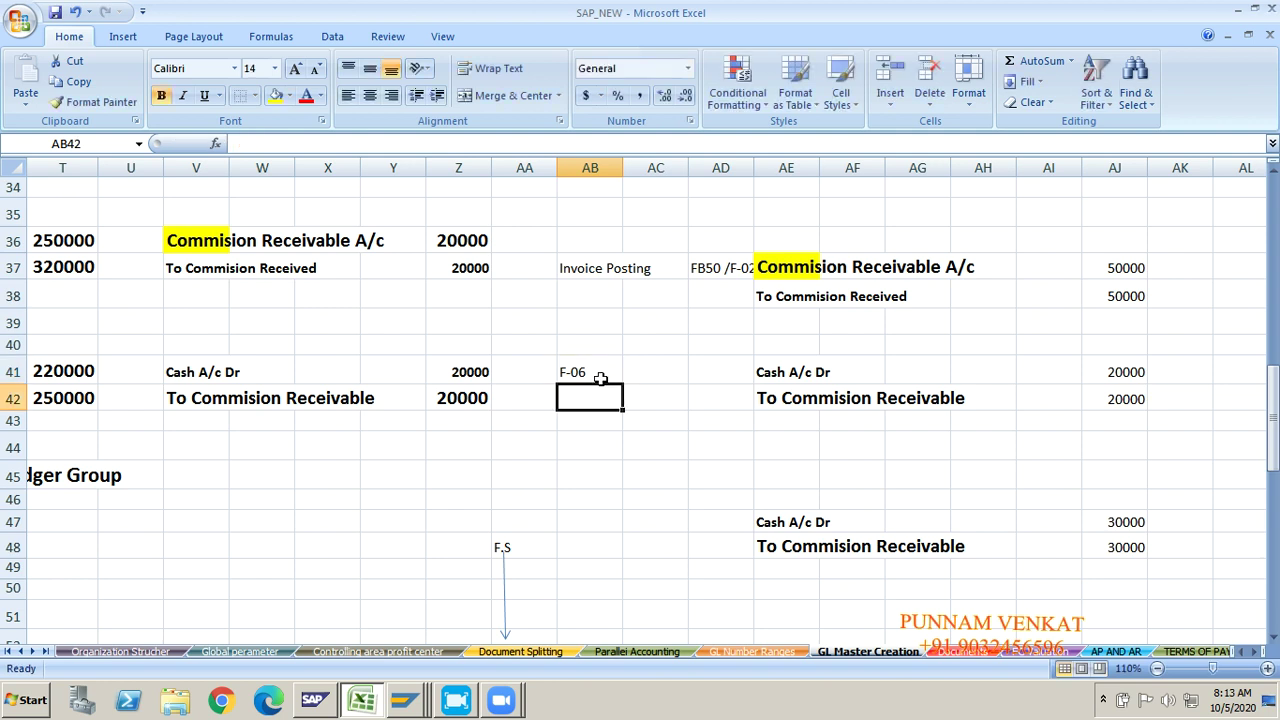
key("Up")
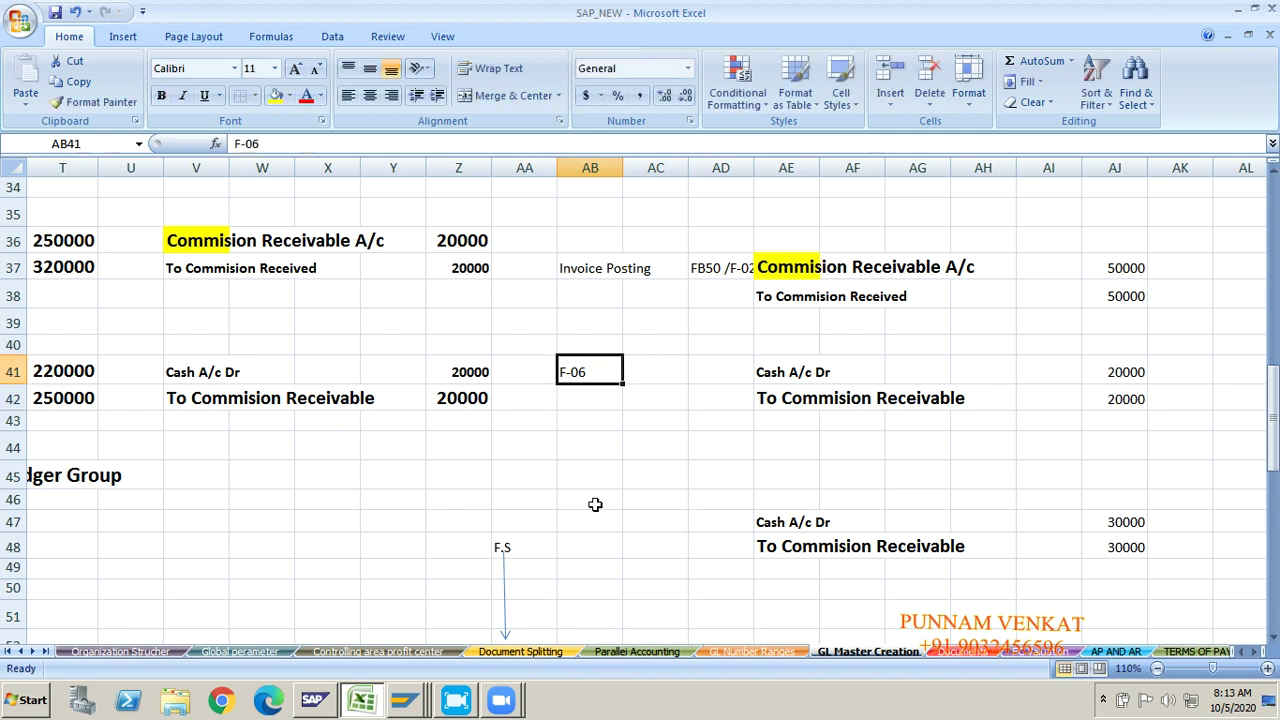
key("ctrl+c")
key("Down")
key("Down")
key("Down")
key("Down")
key("Down")
key("Down")
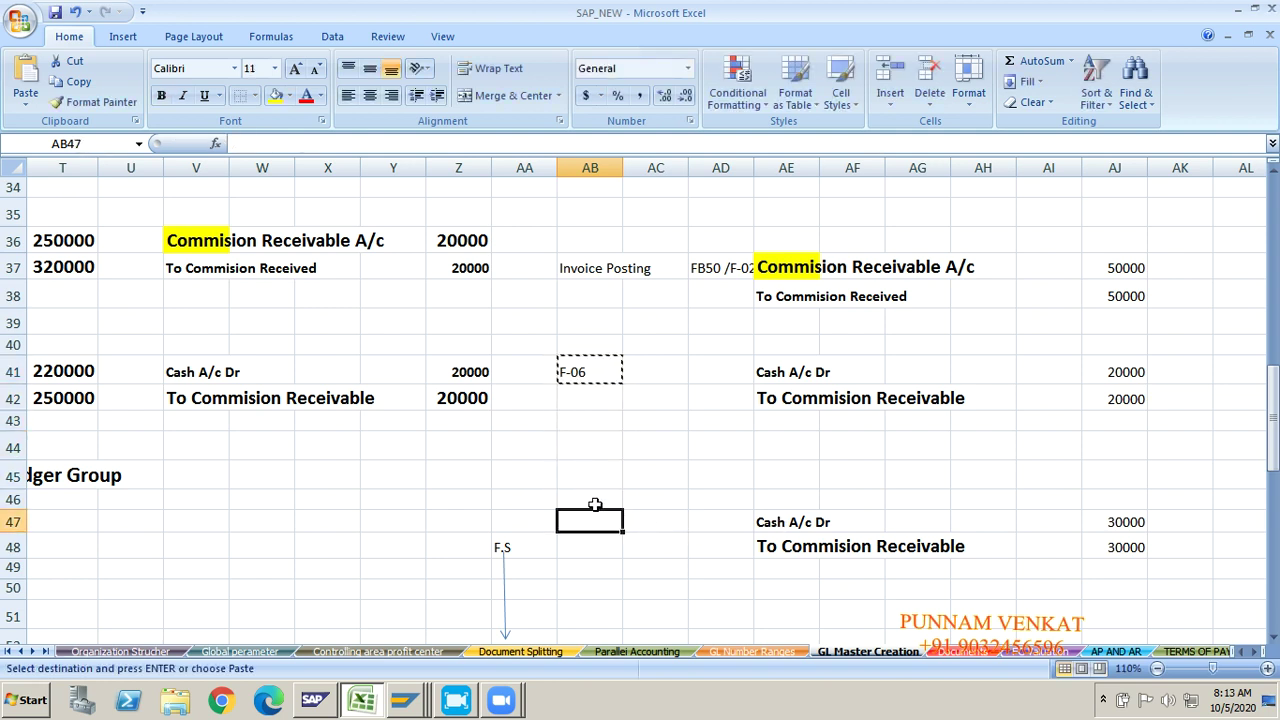
key("ctrl+v")
key("Left")
key("Left")
key("Left")
key("Left")
key("Left")
key("Left")
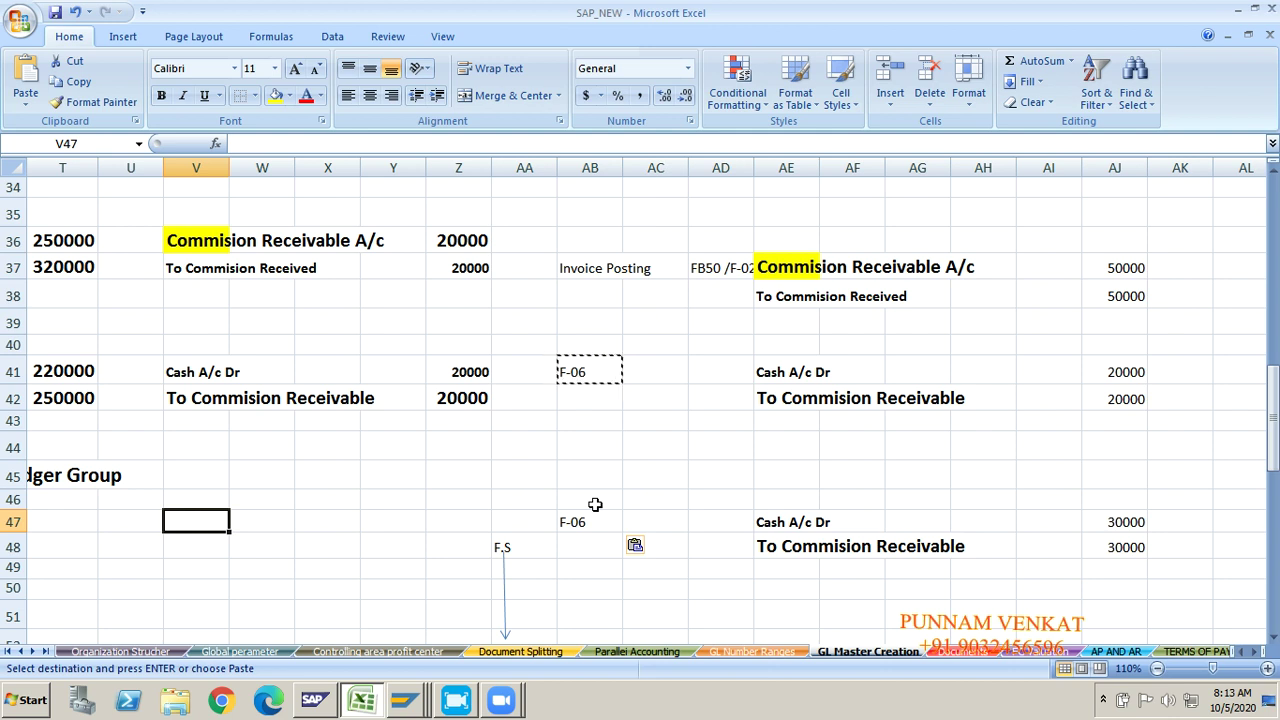
Step: Review the 20000, 30000 and 50000 amounts of the journal entries in column AJ
left_click(1120, 368)
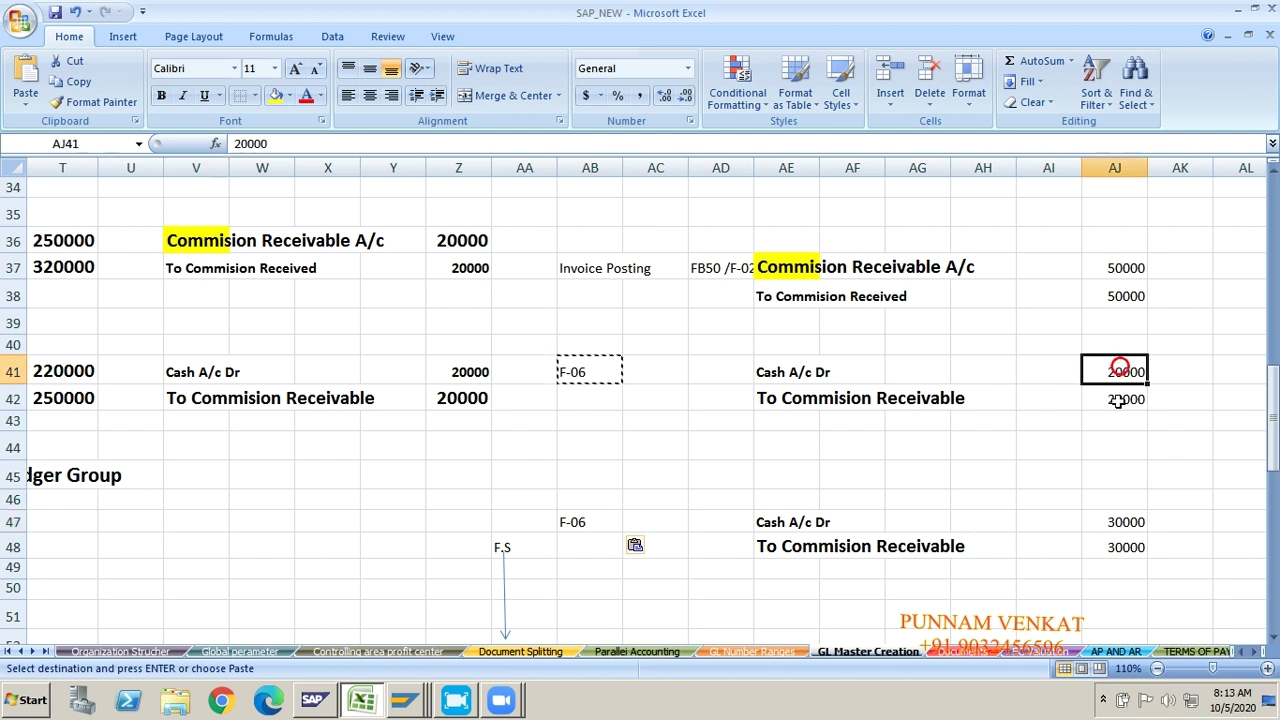
left_click(1113, 540)
left_click(1105, 390)
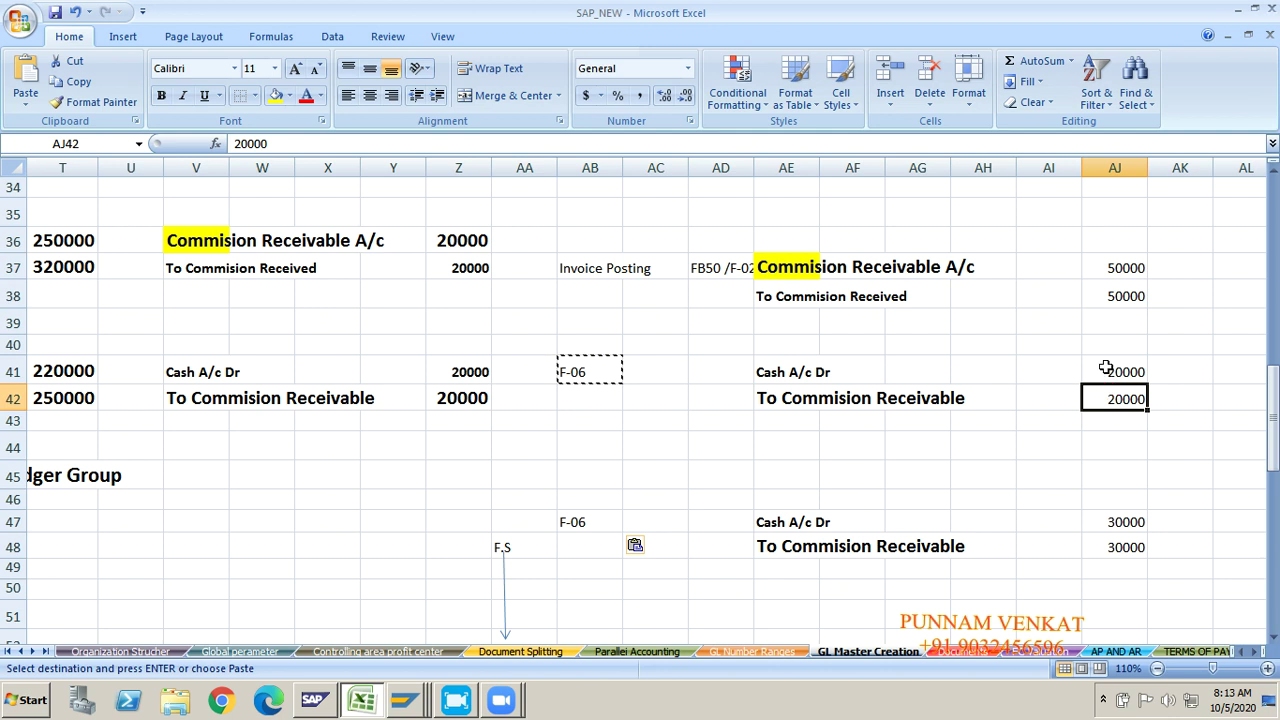
left_click(1103, 368)
left_click(1110, 287)
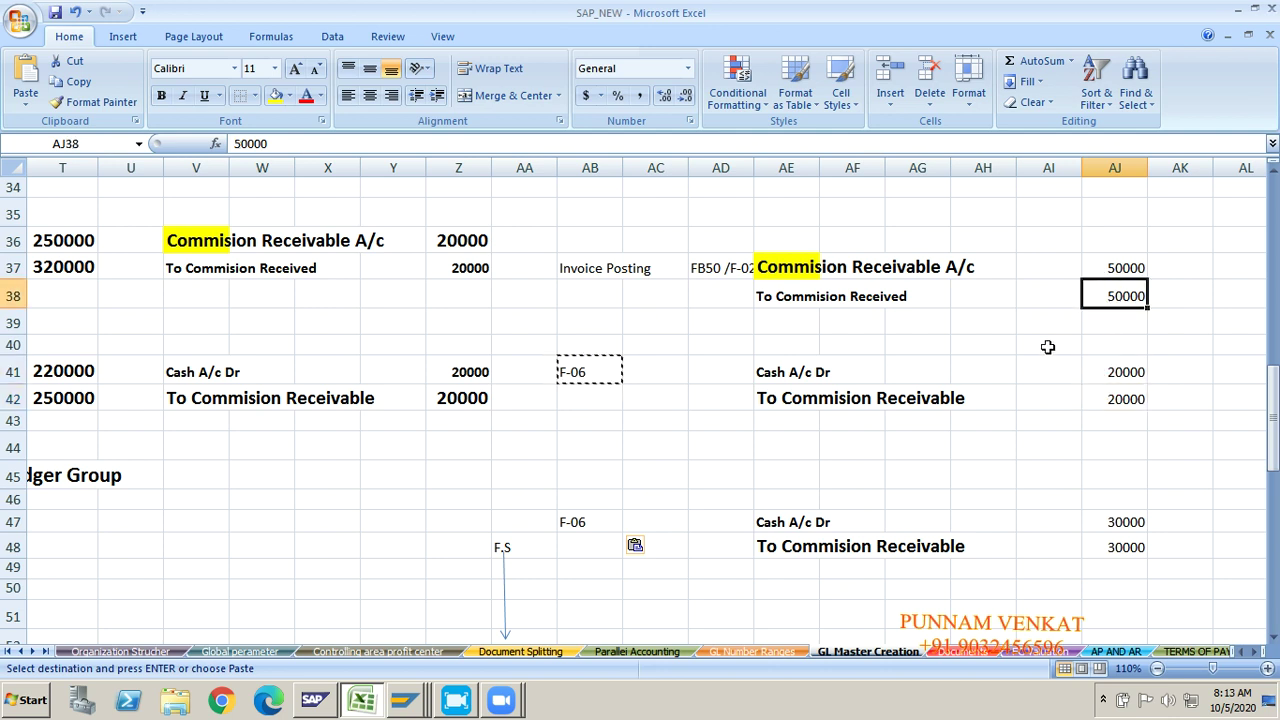
left_click(1110, 374)
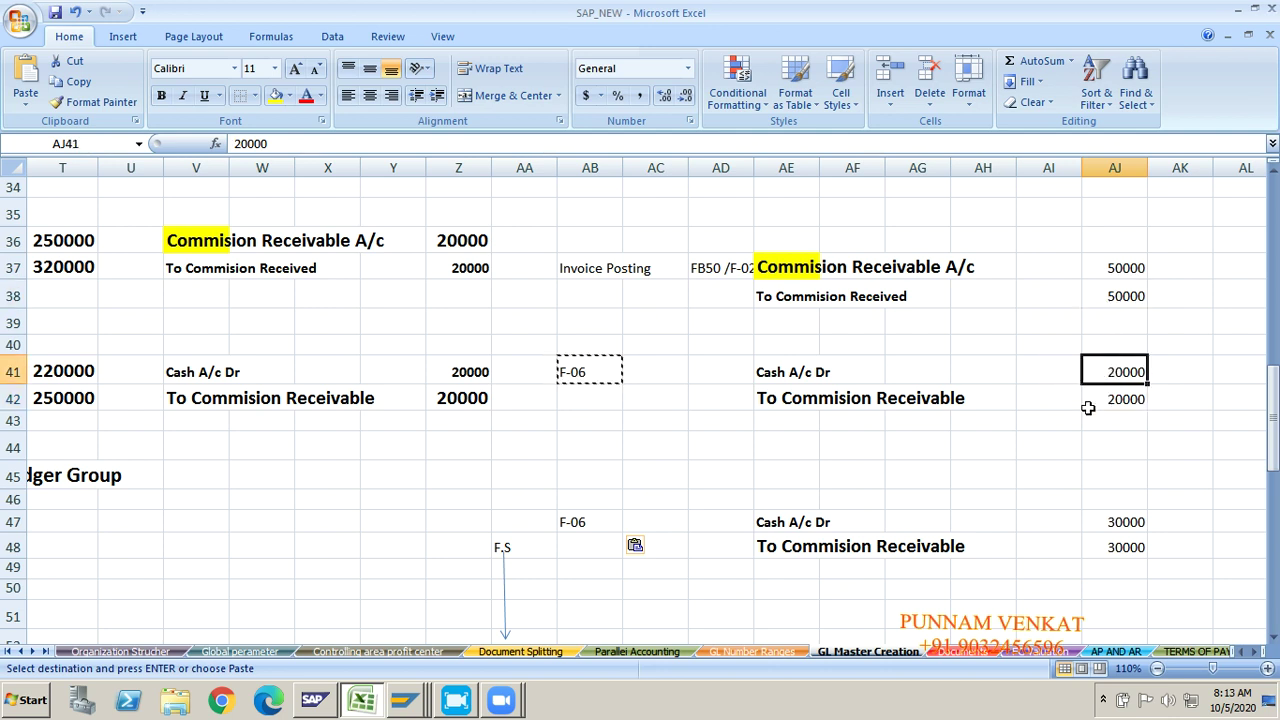
left_click(1127, 550)
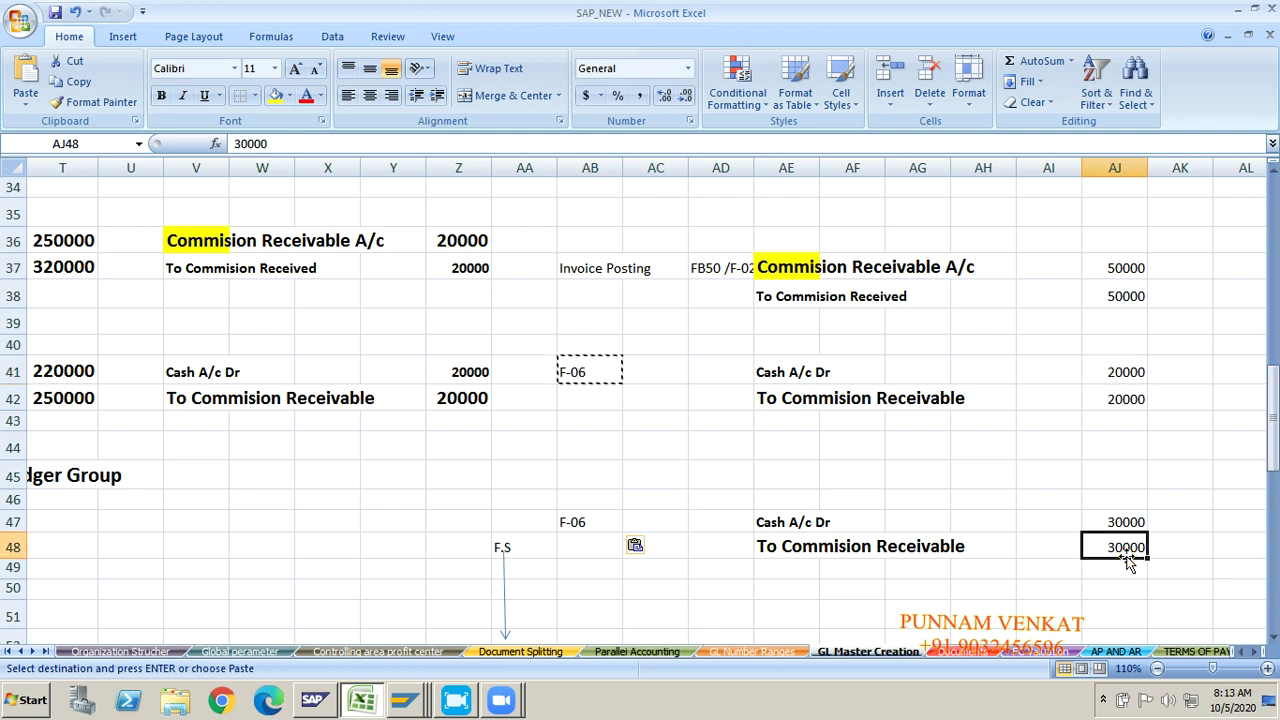
left_click(1125, 251)
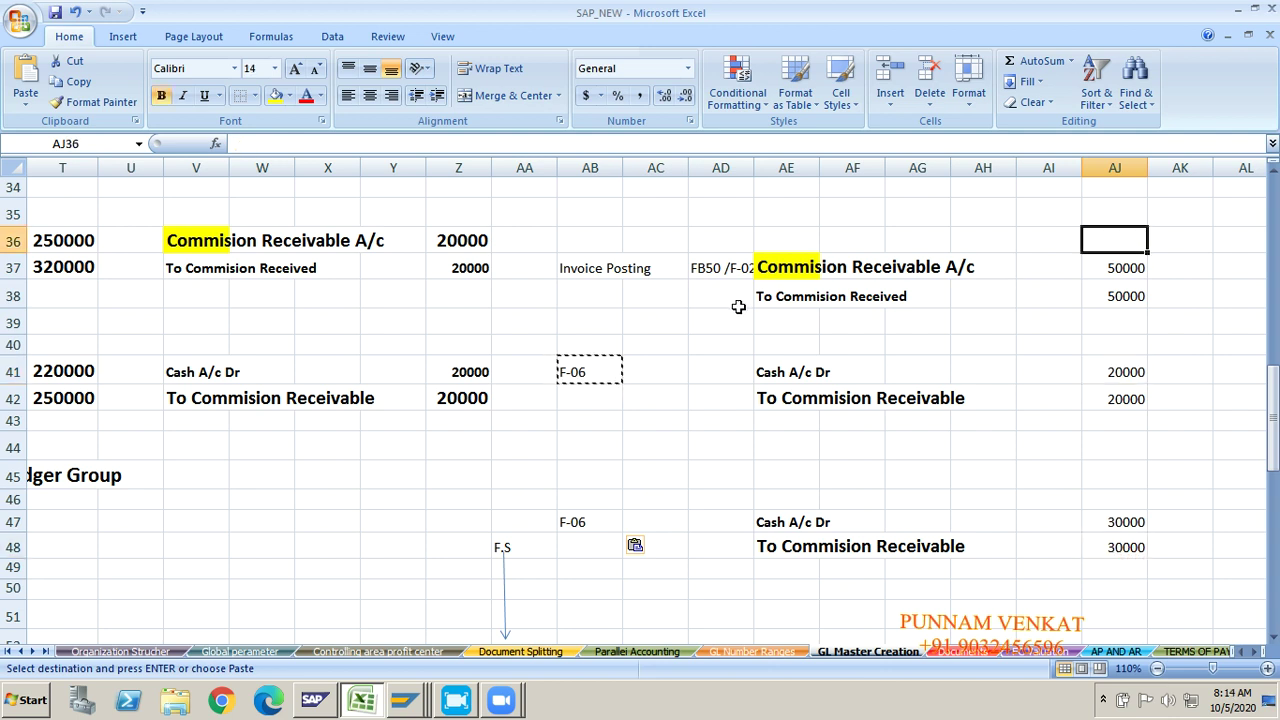
key("shift+Down")
key("shift+Down")
key("shift+Down")
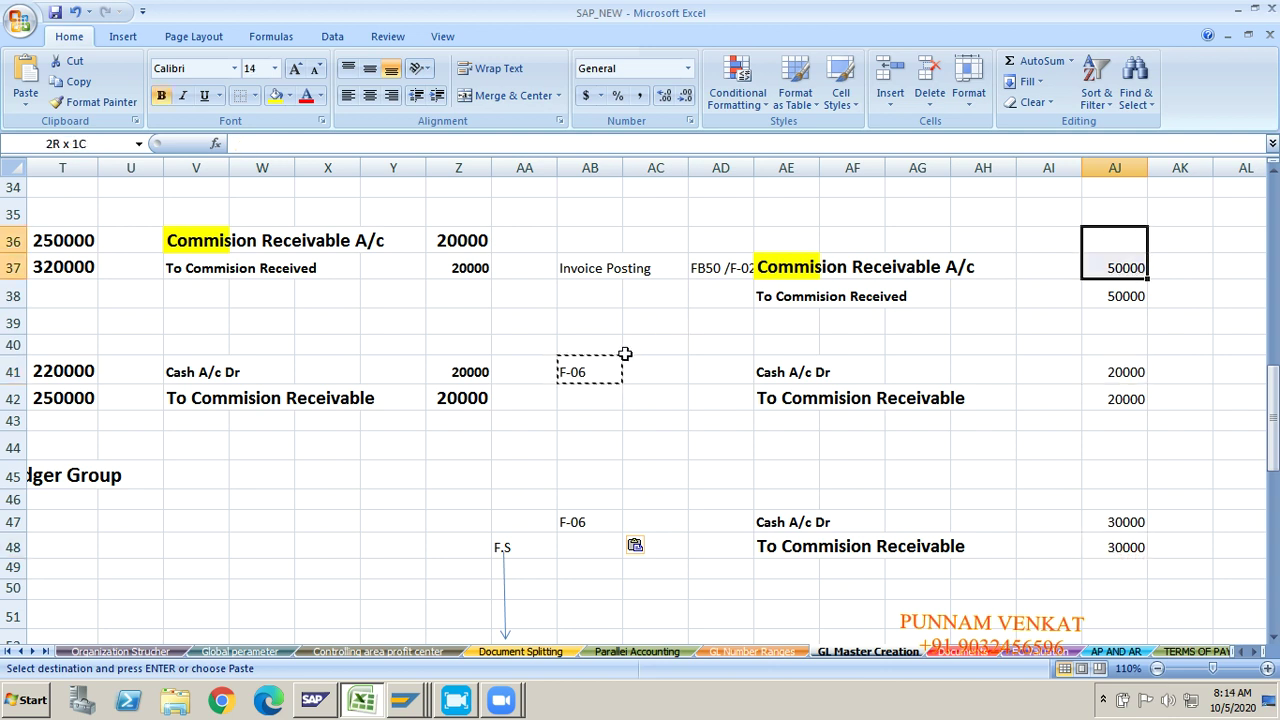
Step: Move the F-06 labels from AB41:AB47 into column AD and select the Invoice Posting note
left_click(597, 365)
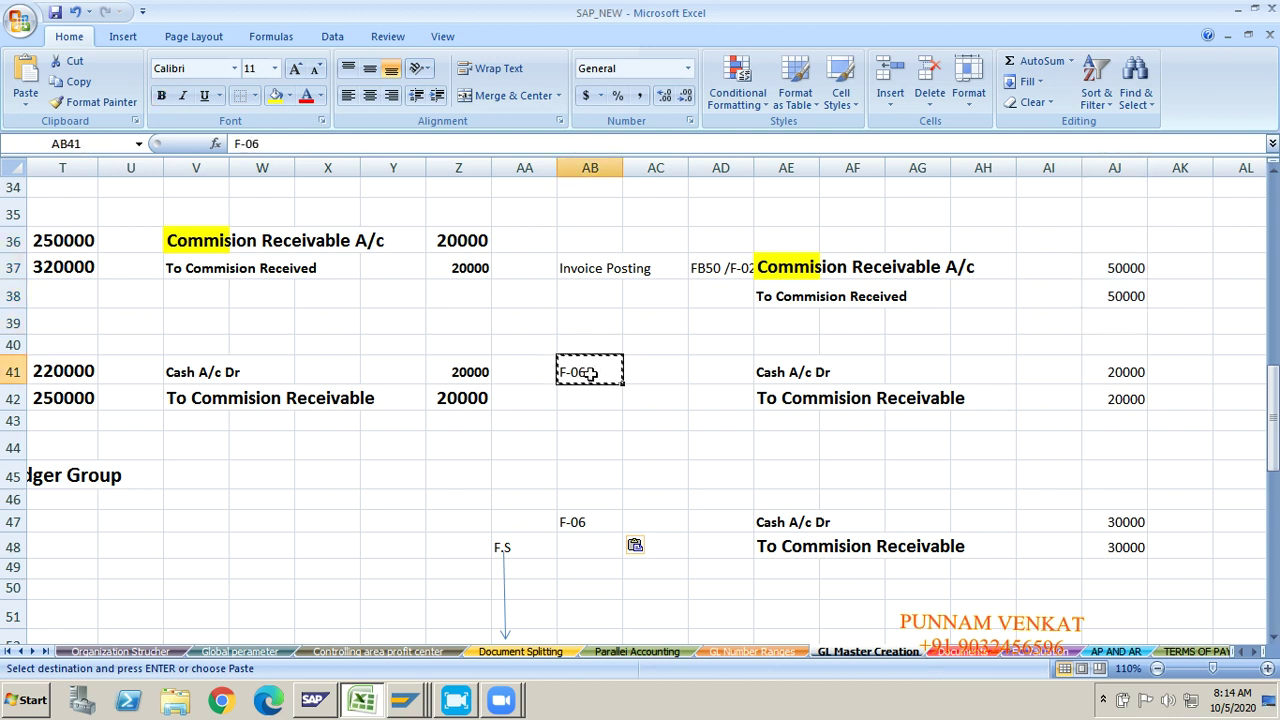
key("shift+Down")
key("shift+Down")
key("shift+Down")
key("shift+Down")
key("shift+Down")
key("shift+Down")
key("ctrl+c")
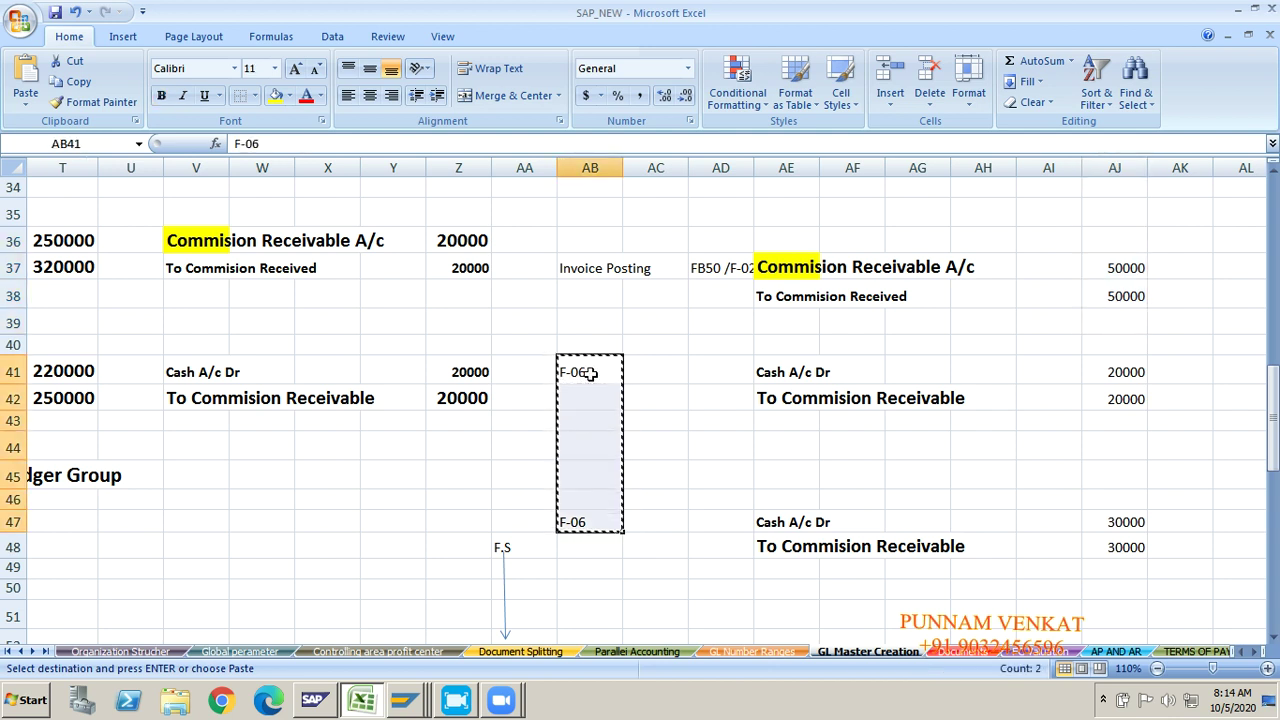
key("Right")
key("Right")
key("Return")
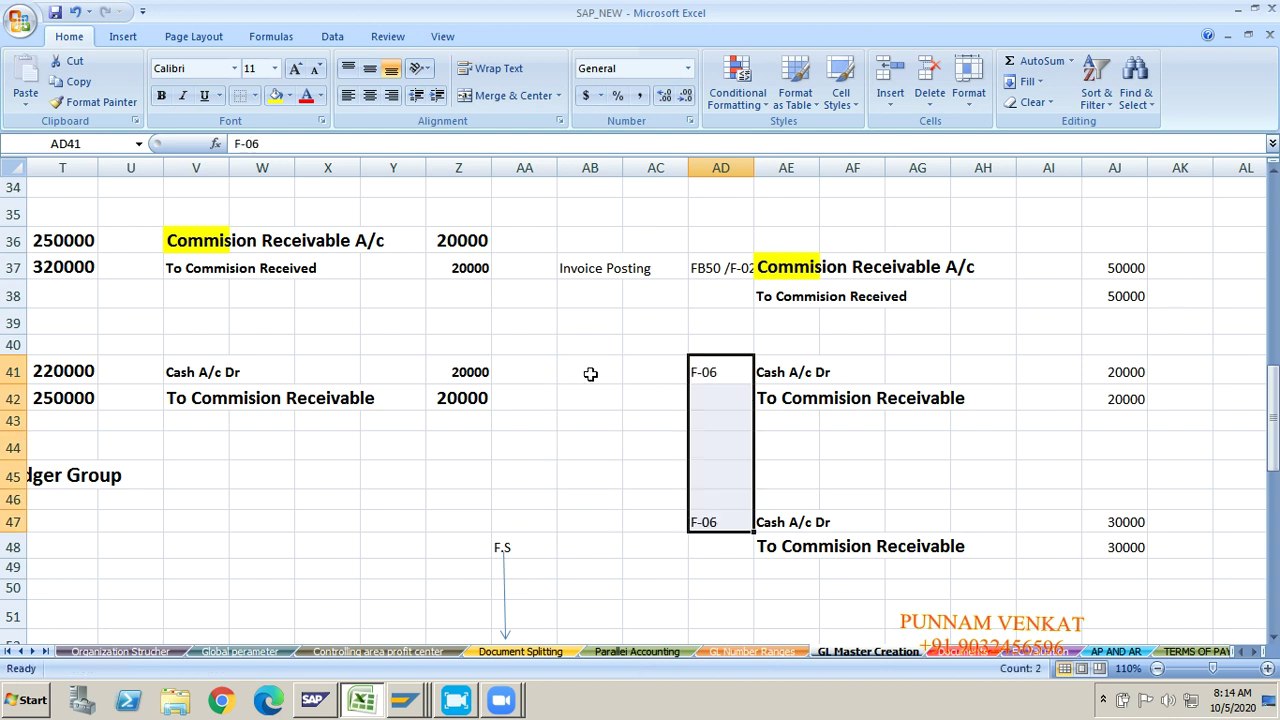
left_click(664, 429)
left_click(654, 543)
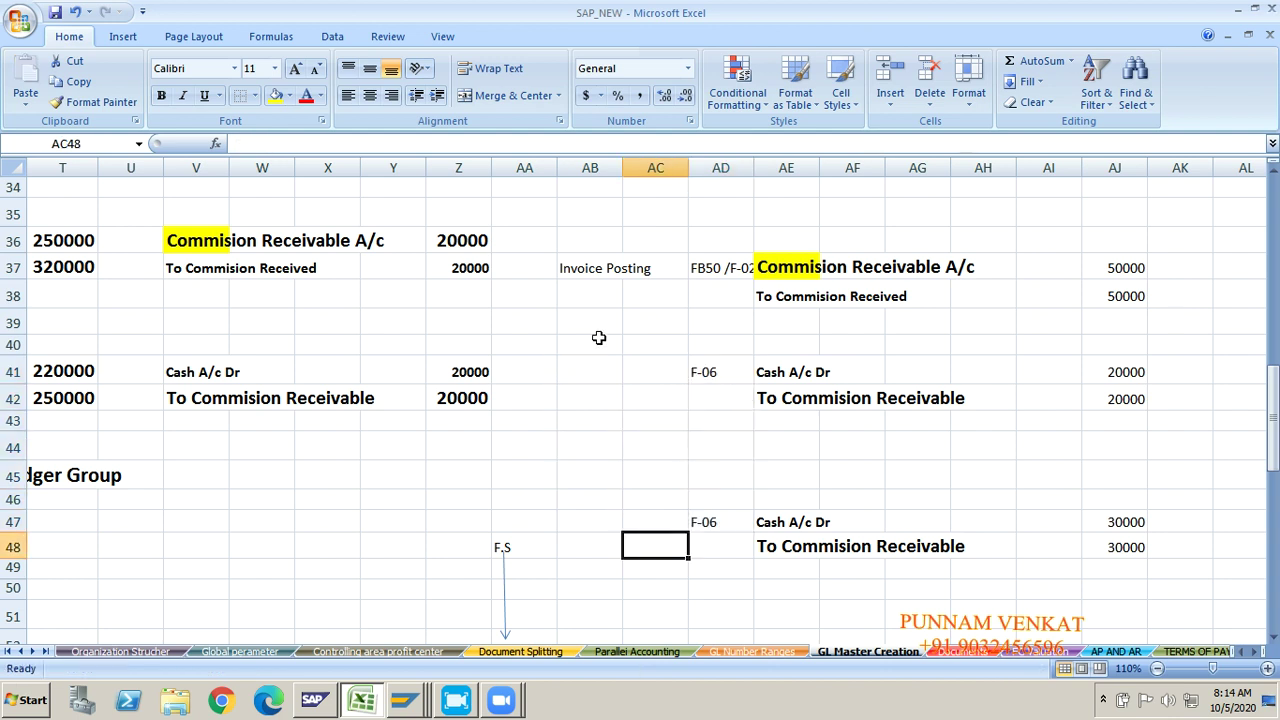
left_click(595, 273)
Step: Delete the Invoice Posting note from AB37
key("Delete")
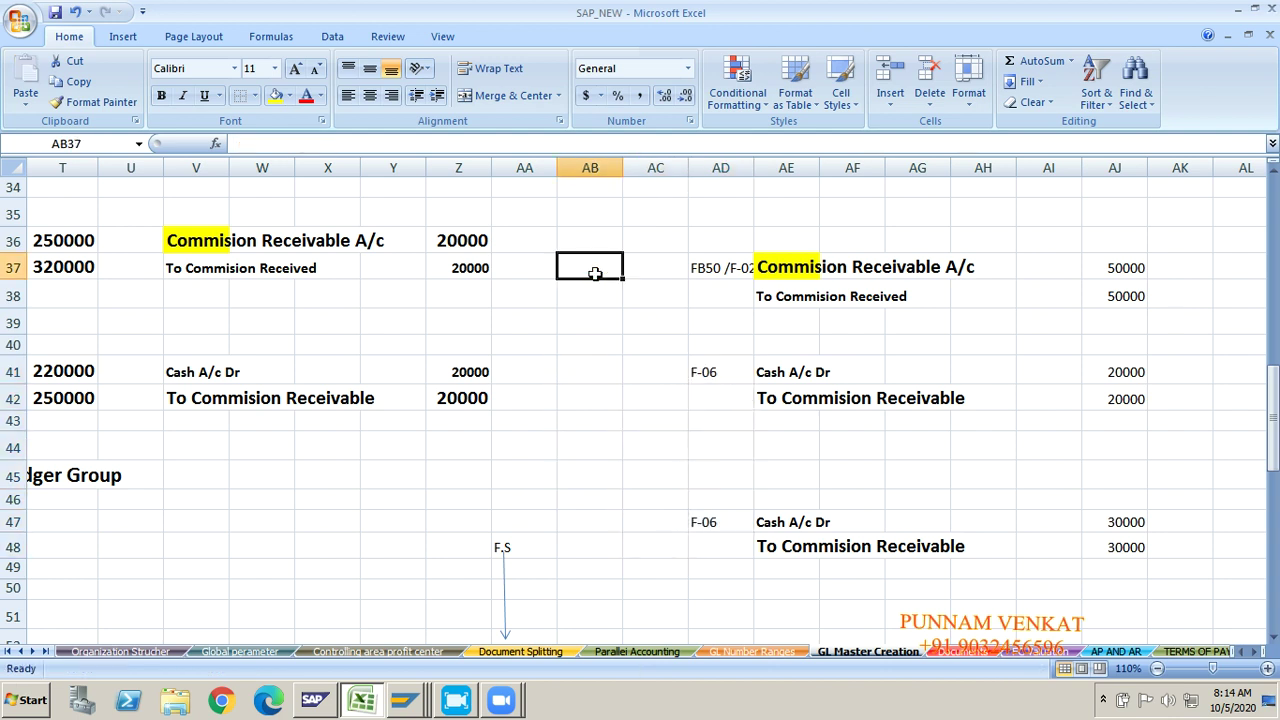
key("Right")
key("Right")
key("Right")
key("Right")
key("Right")
key("Right")
key("Right")
key("Right")
key("Right")
key("Right")
key("Right")
key("Right")
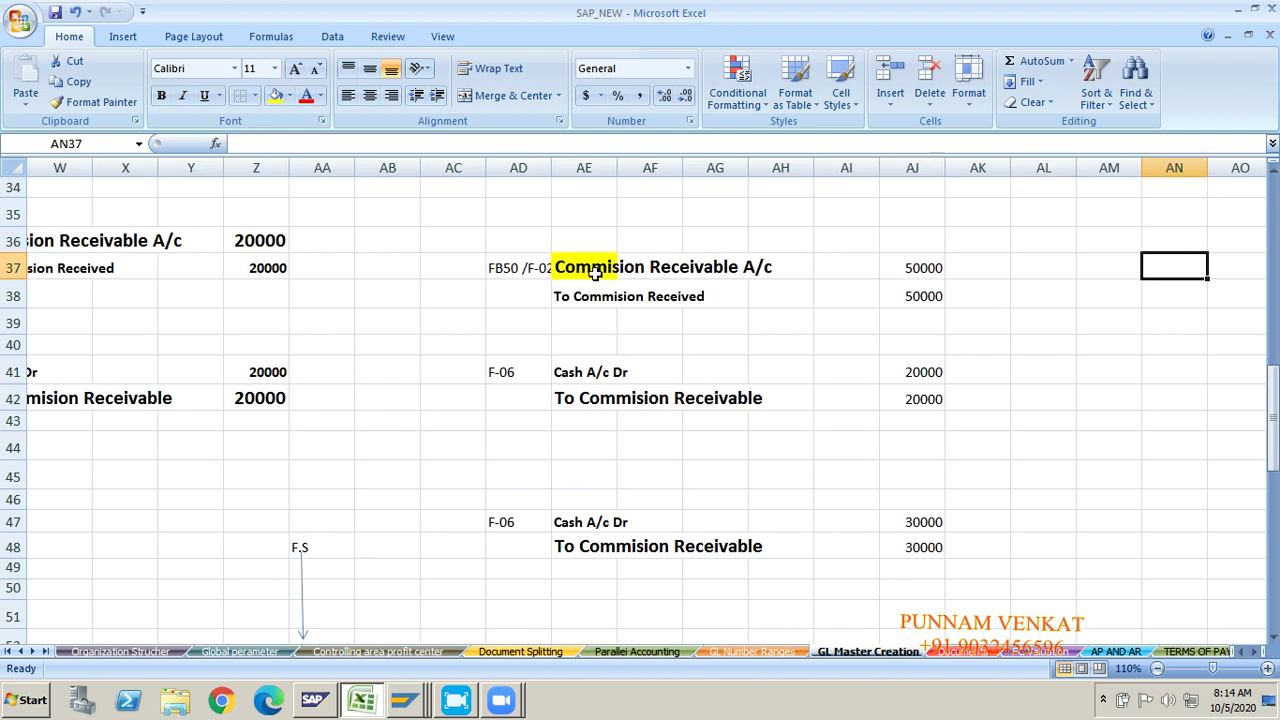
key("Right")
key("Right")
key("Down")
key("Down")
key("Down")
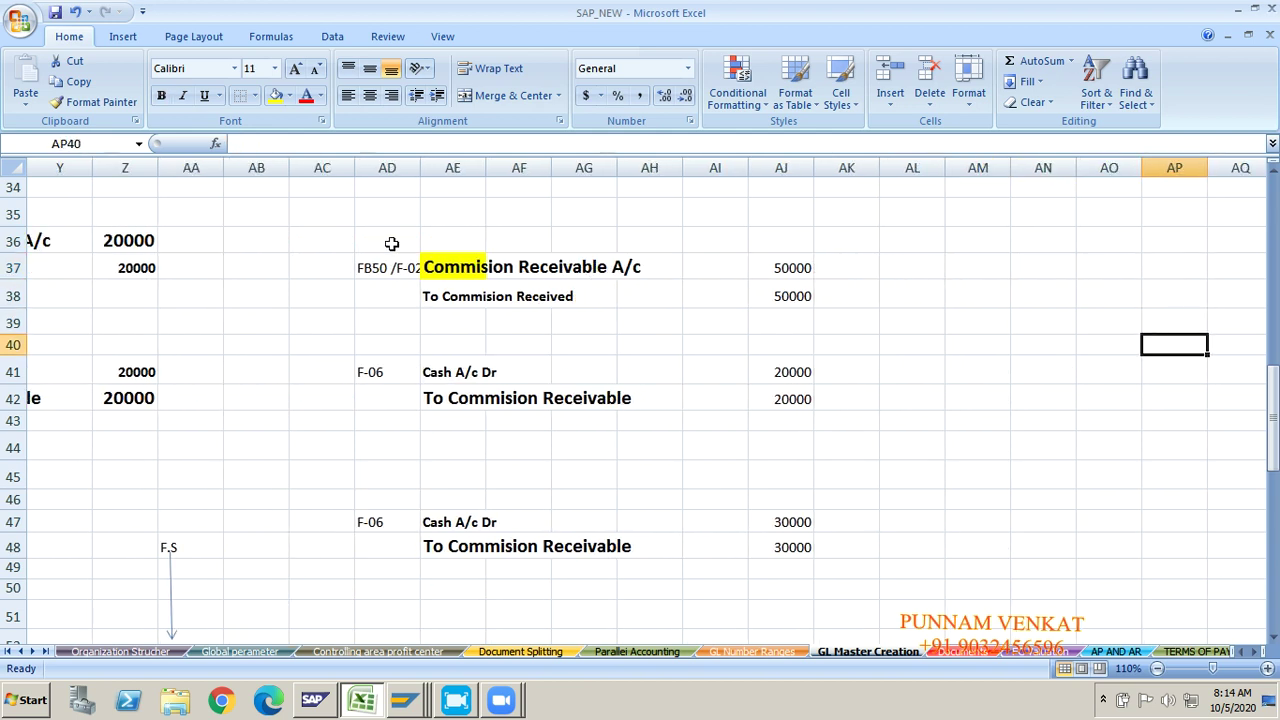
Step: Select the three journal entries from AC37 to AJ and check the Commission Receivable A/c line
left_click(315, 267)
key("shift+Right")
key("shift+Right")
key("shift+Right")
key("shift+Right")
key("shift+Right")
key("shift+Right")
key("shift+Right")
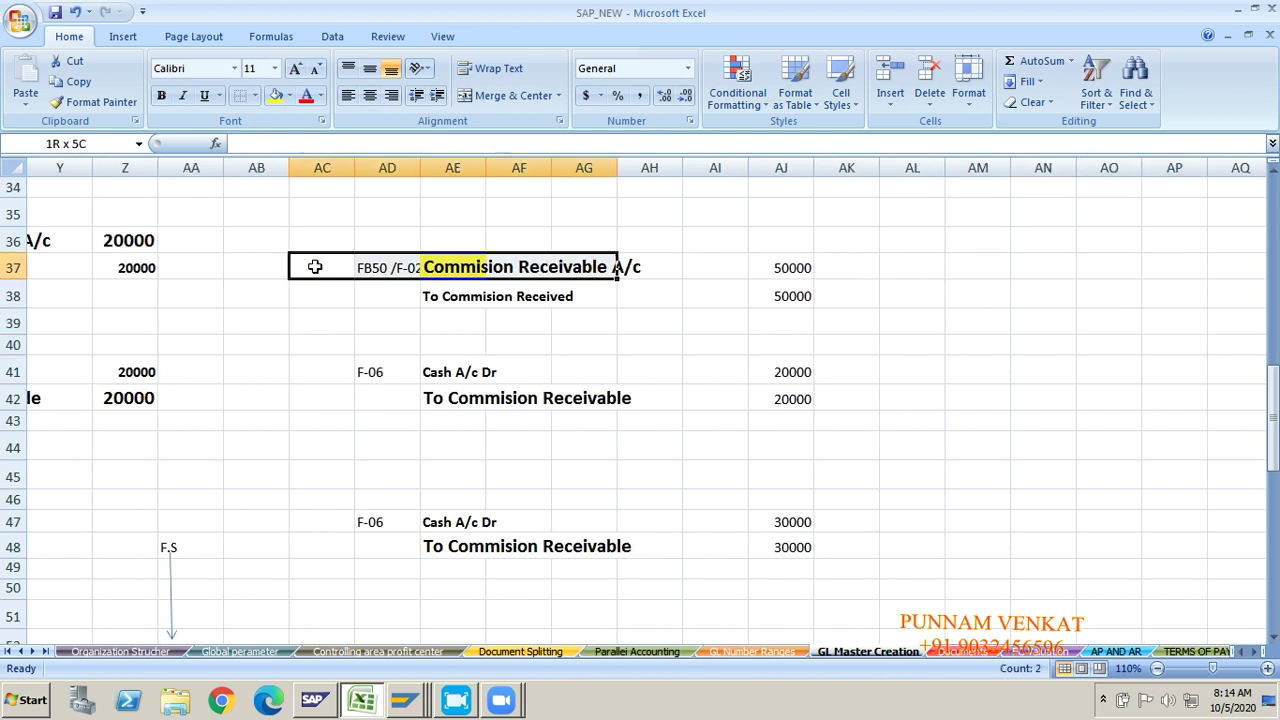
key("shift+Down")
key("shift+Down")
key("shift+Down")
key("shift+Down")
key("shift+Down")
key("shift+Down")
key("shift+Down")
key("shift+Down")
key("shift+Down")
key("shift+Down")
key("shift+Down")
key("shift+Down")
key("shift+Down")
key("shift+Down")
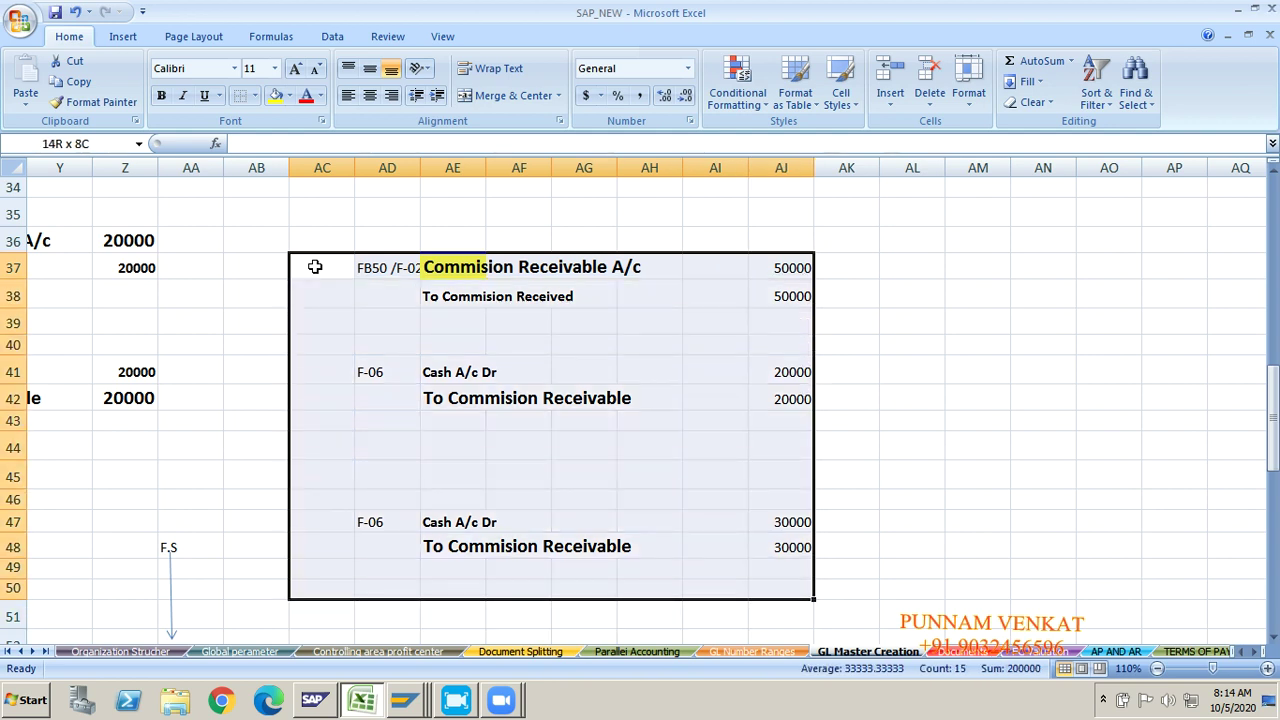
key("shift+Up")
key("shift+Up")
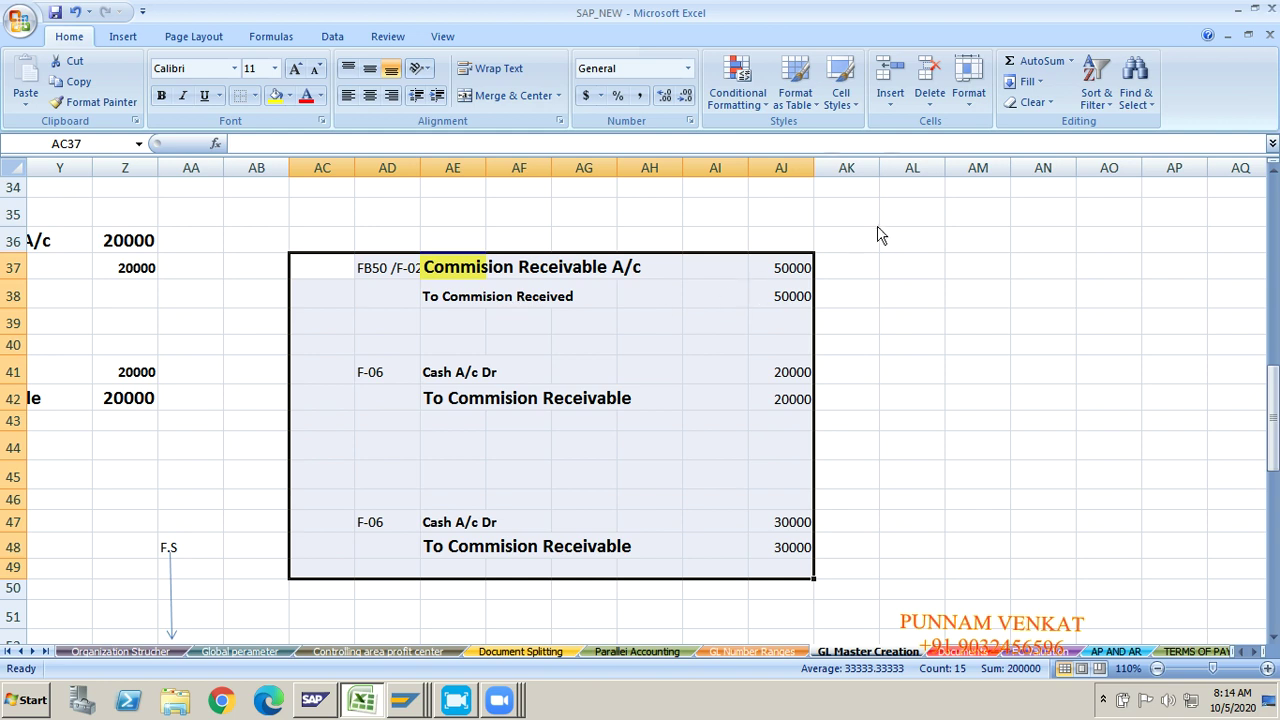
left_click(470, 268)
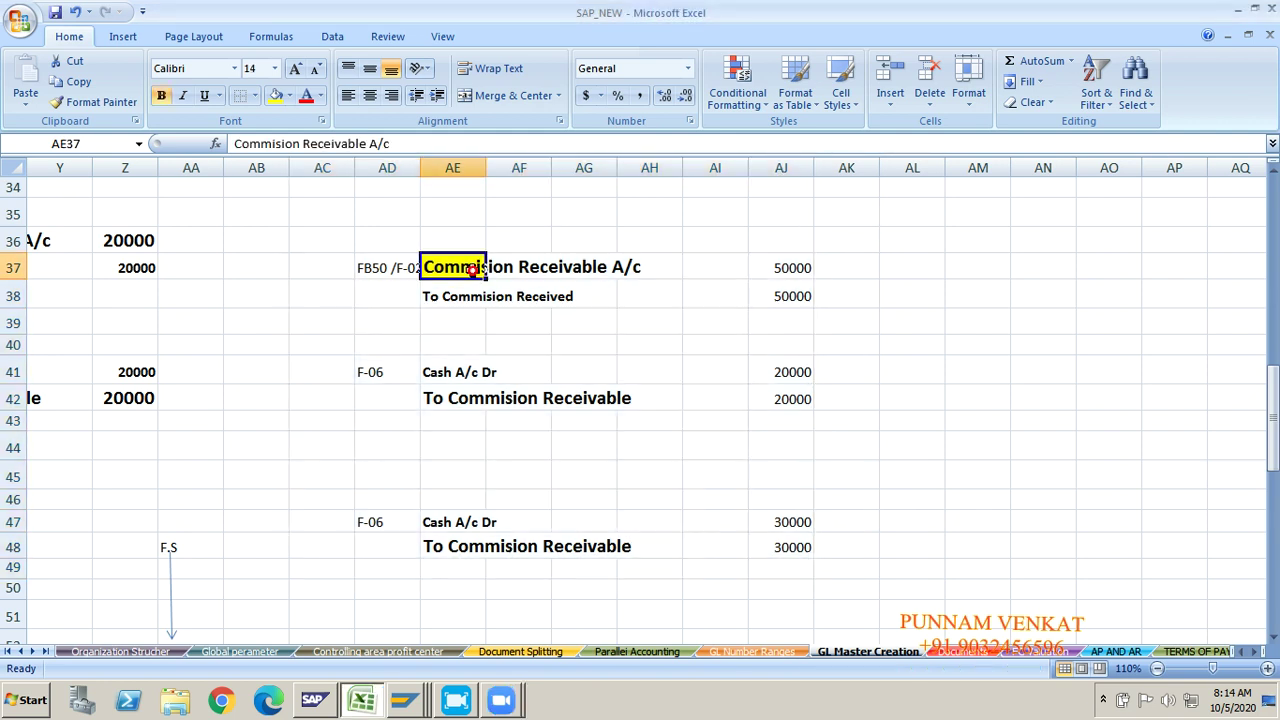
key("alt+Tab")
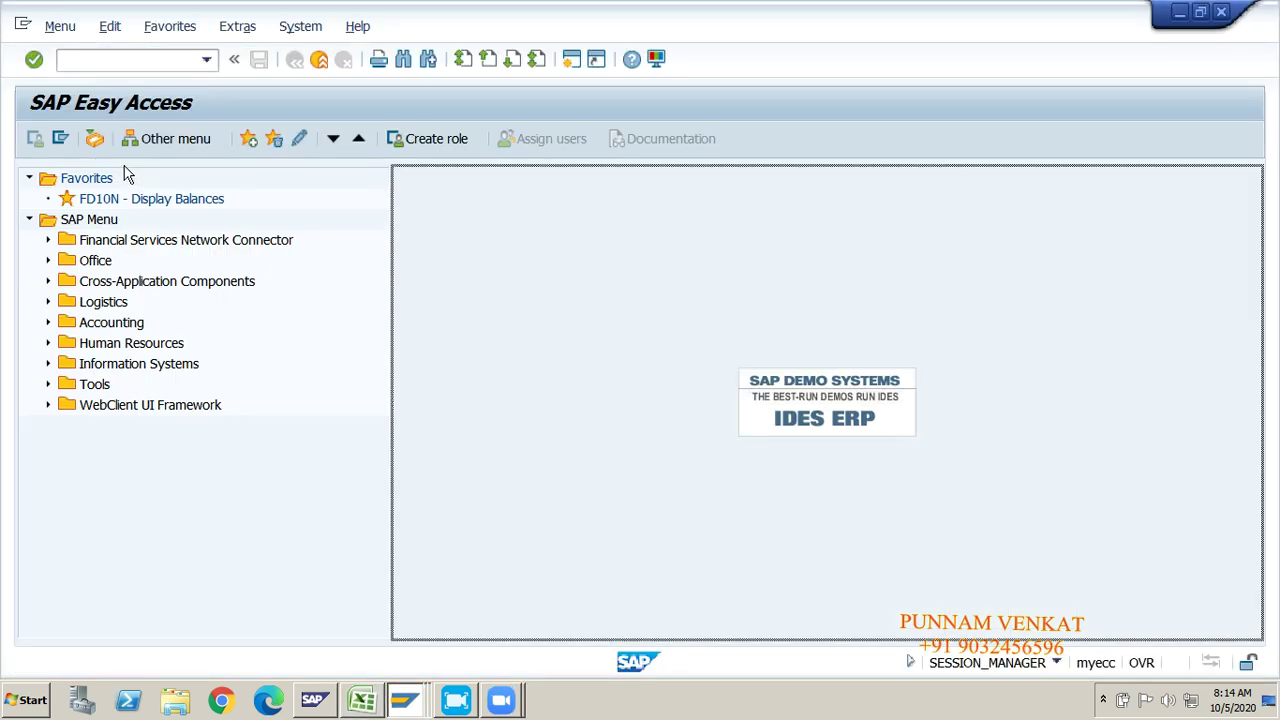
Step: Start FB50 with document date 05.10.2020 and reference GL POSITNG
left_click(88, 53)
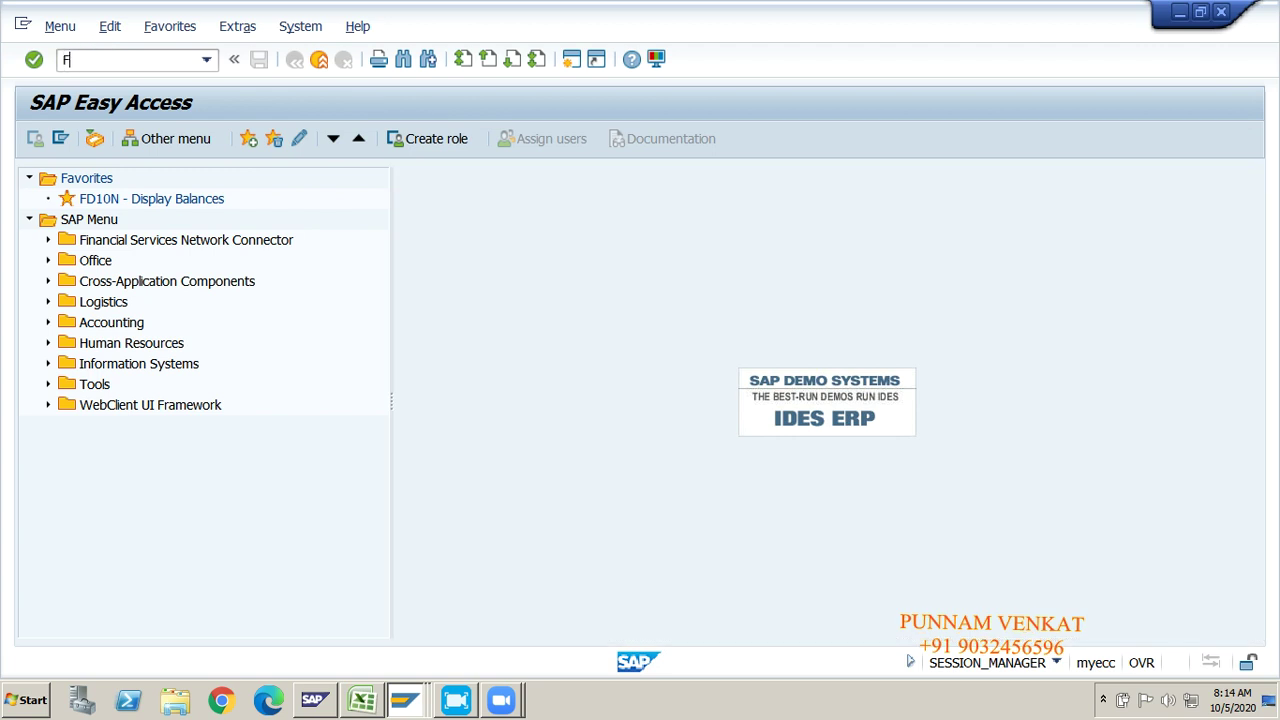
type("FB50")
key("Return")
key("Down")
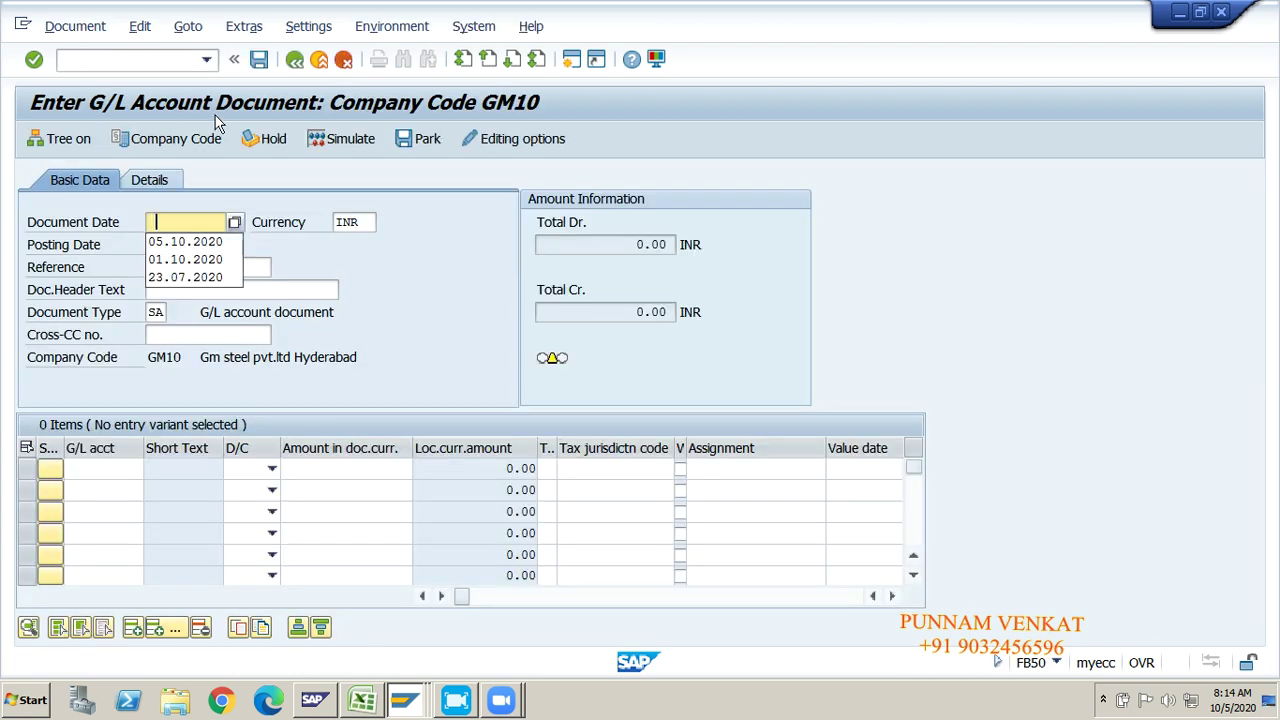
key("Down")
key("Tab")
key("Tab")
key("Tab")
key("Tab")
key("shift+Tab")
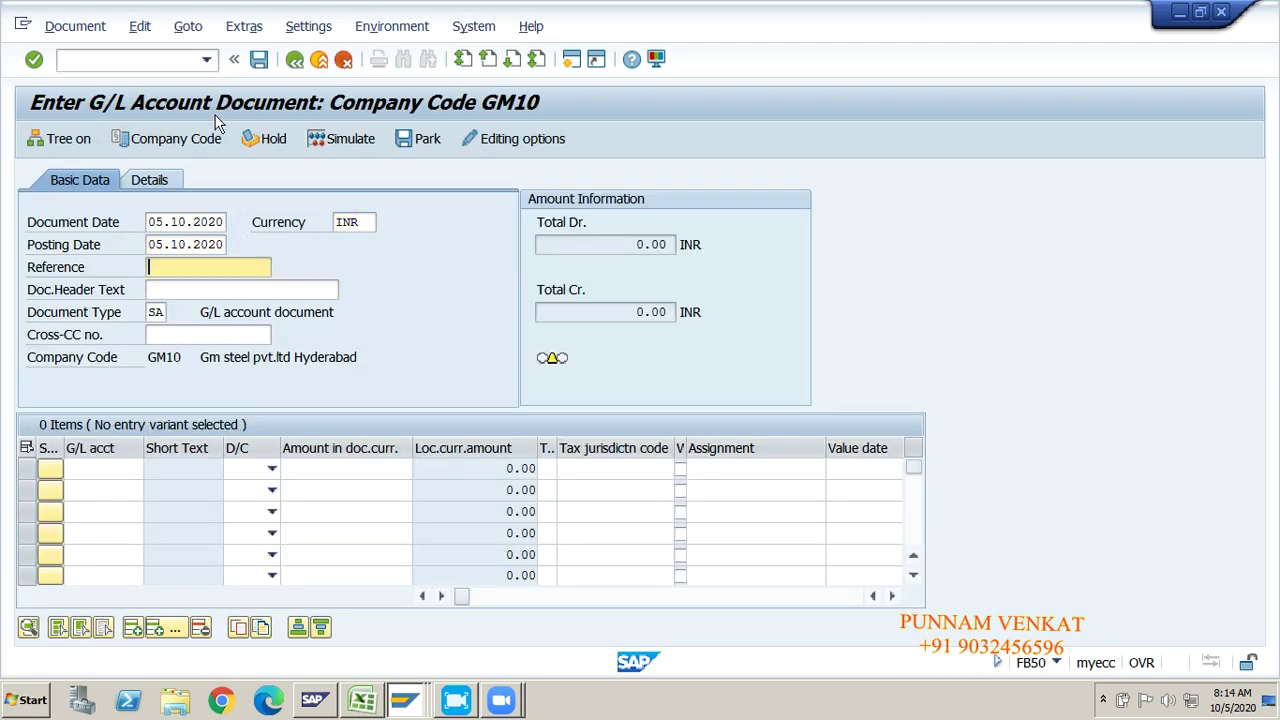
key("Down")
key("Down")
key("Tab")
key("Tab")
key("Tab")
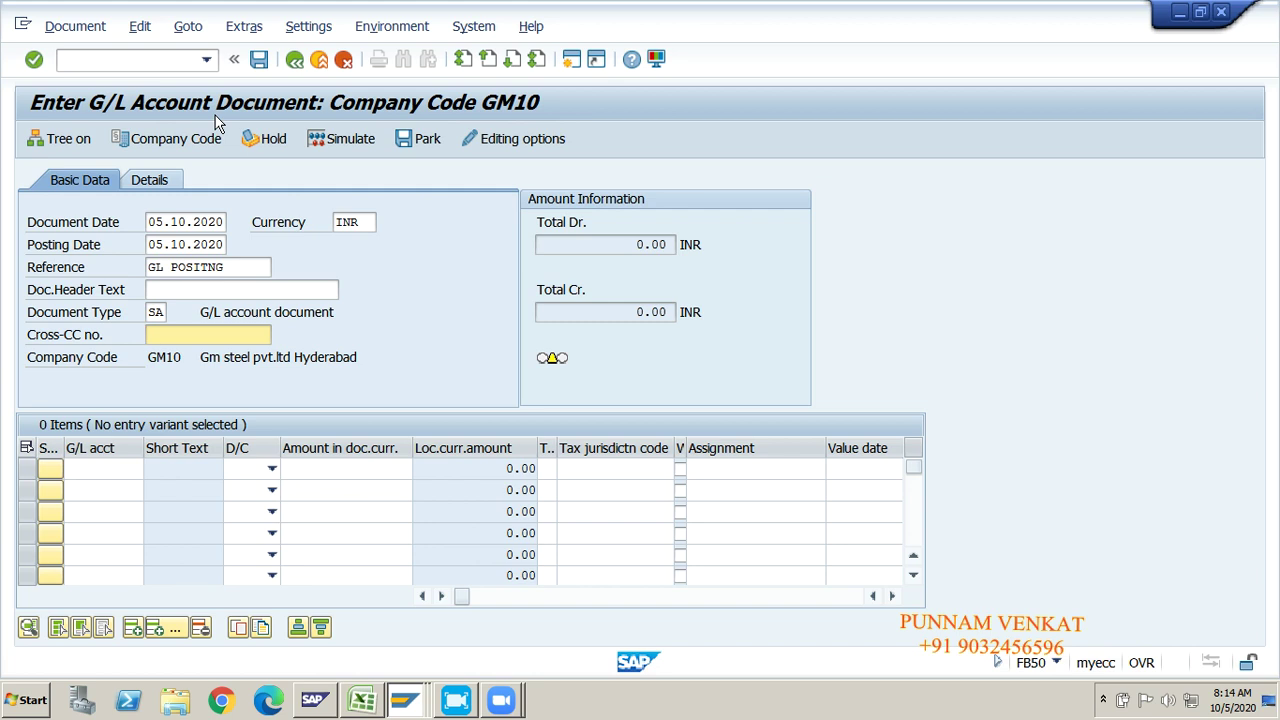
Step: Enter account 250000 as the debit line and 320000 as the credit line
key("alt+Tab")
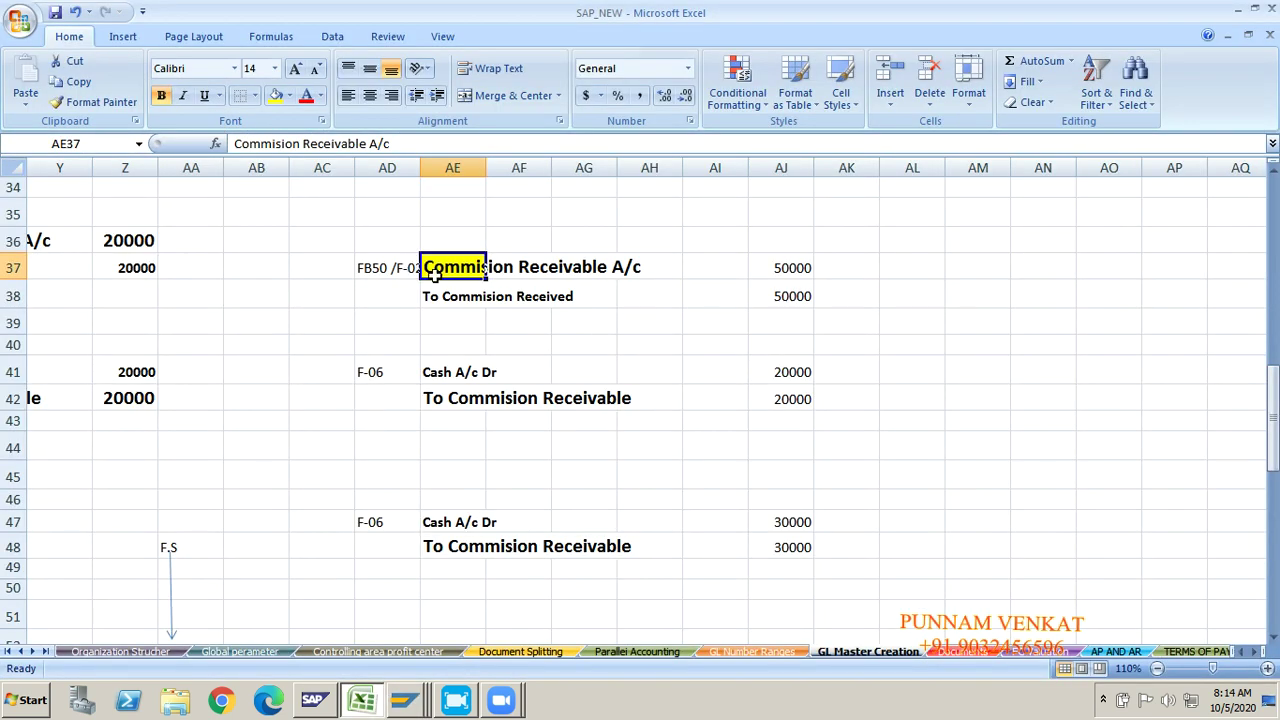
left_click(458, 293)
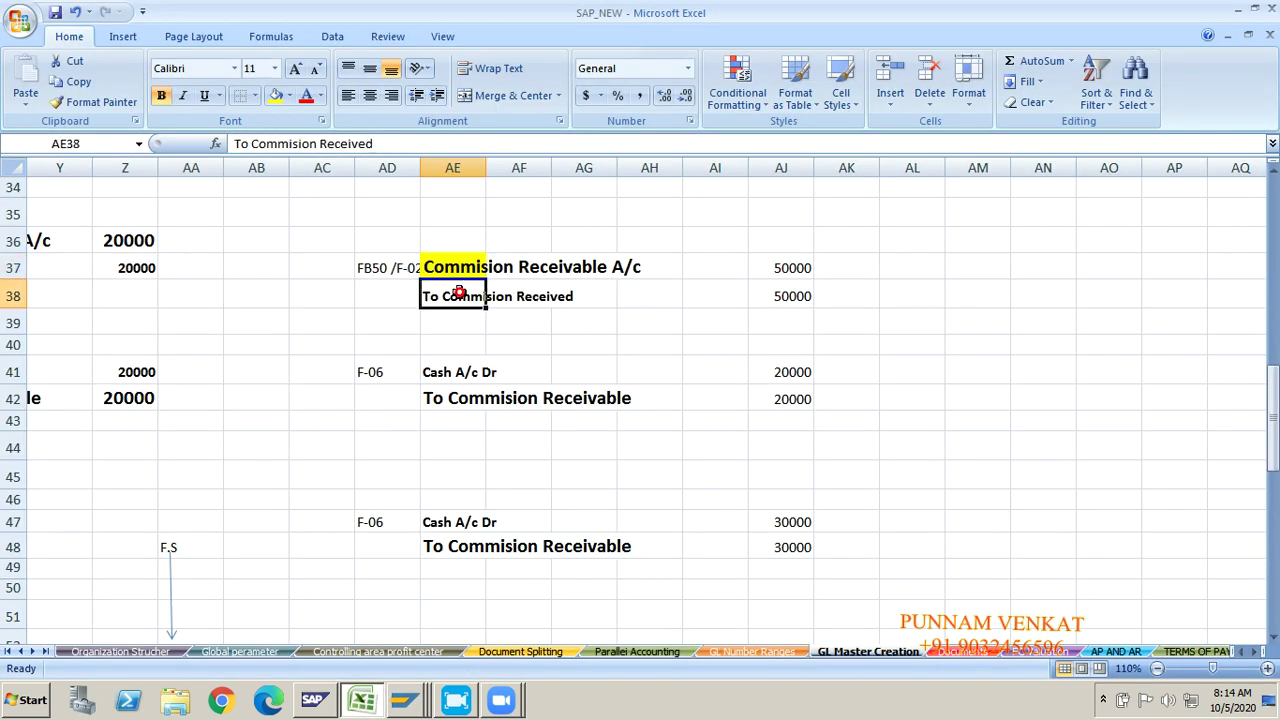
key("alt+Tab")
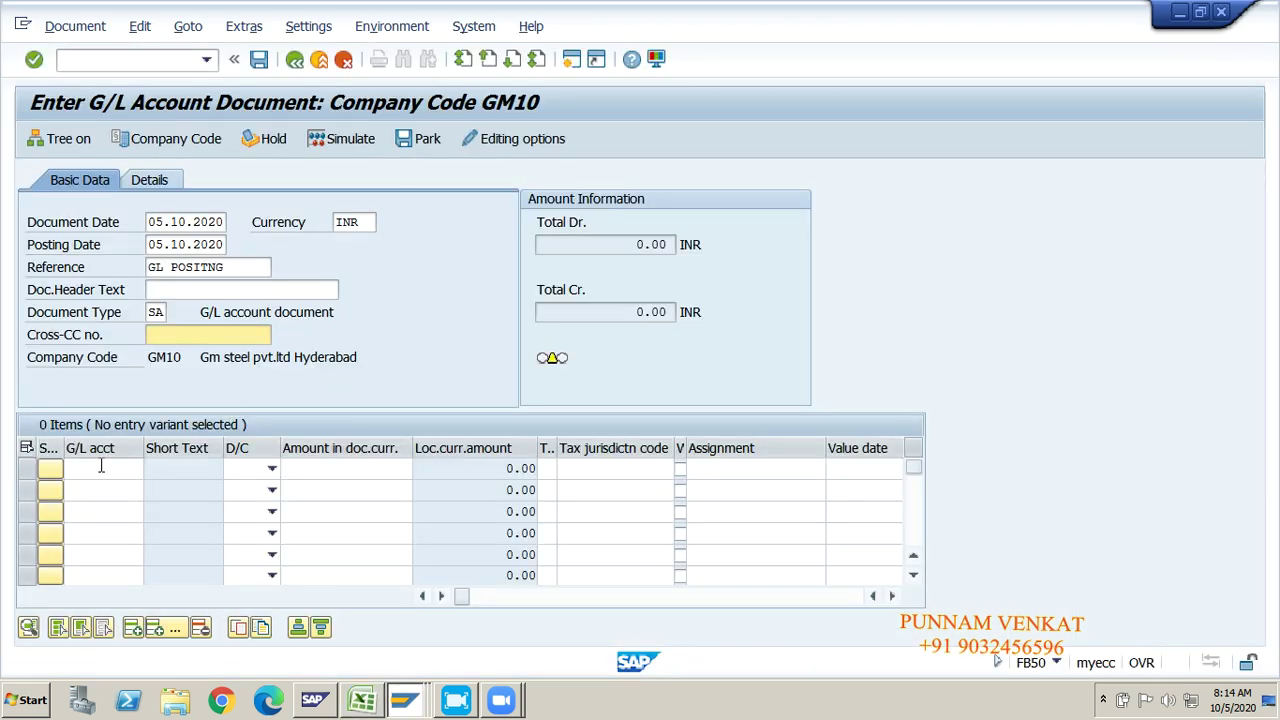
left_click(99, 468)
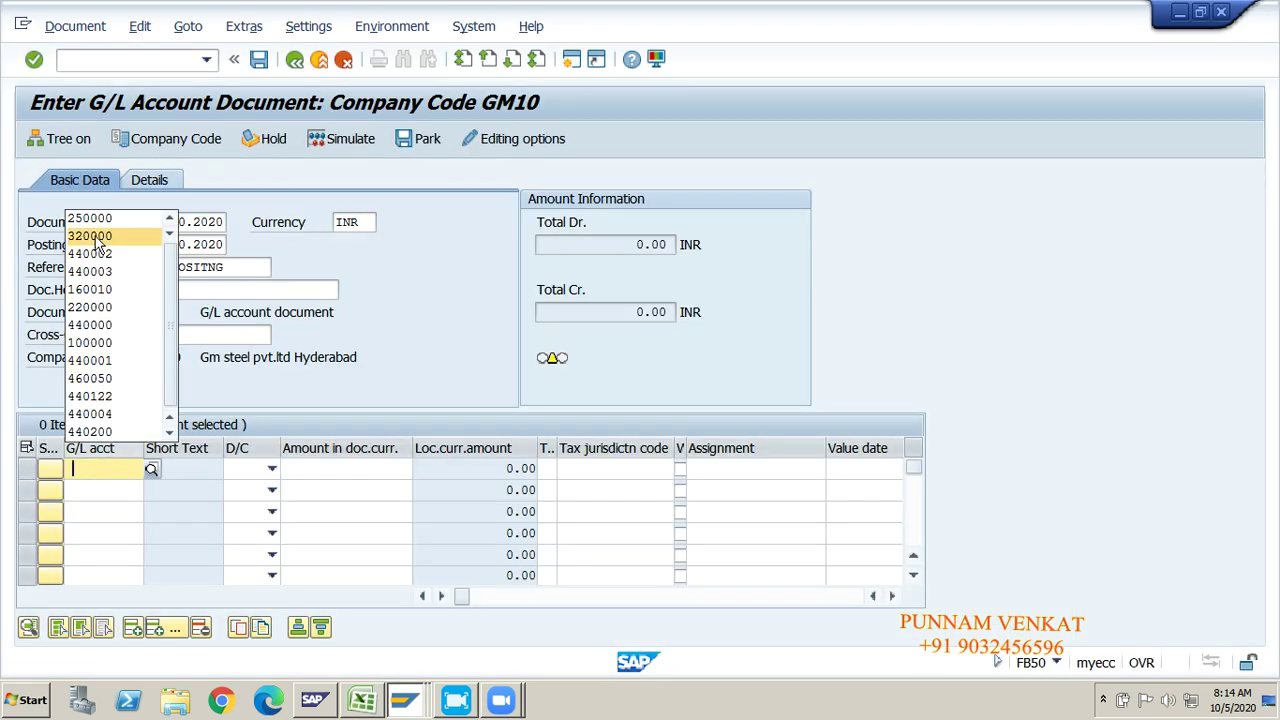
left_click(96, 222)
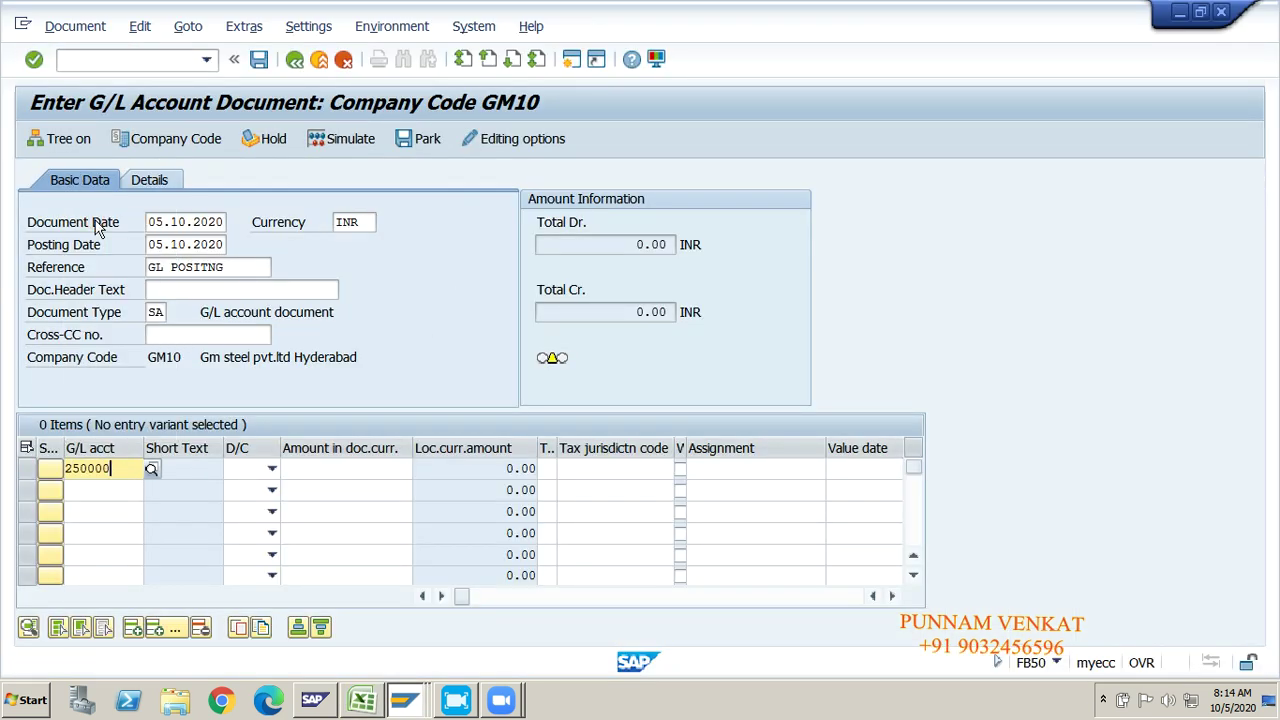
left_click(89, 489)
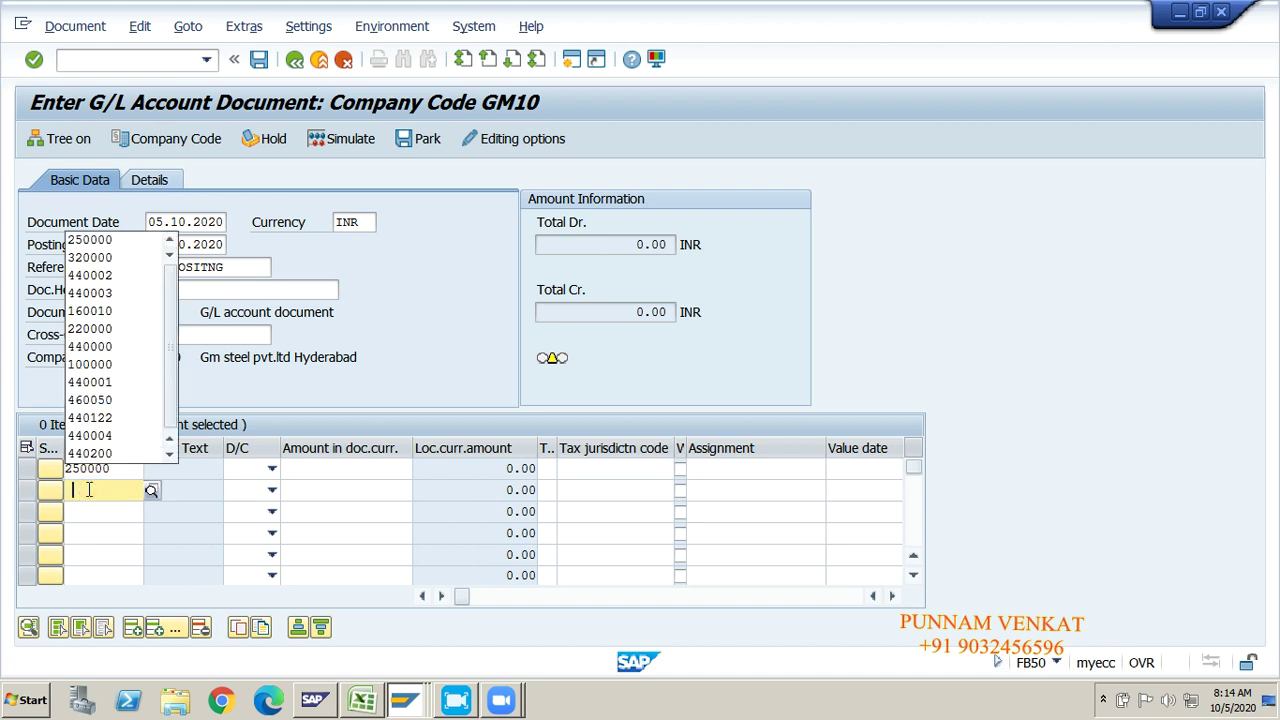
left_click(97, 260)
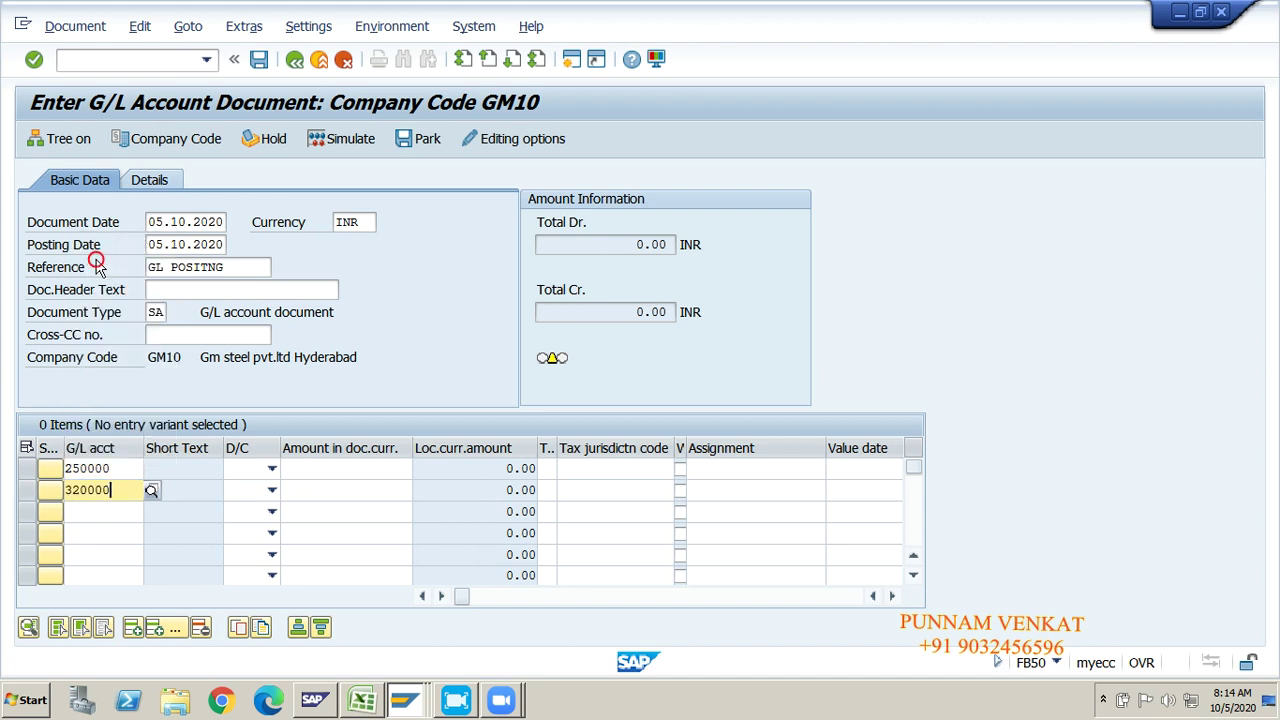
left_click(272, 474)
left_click(272, 476)
left_click(236, 505)
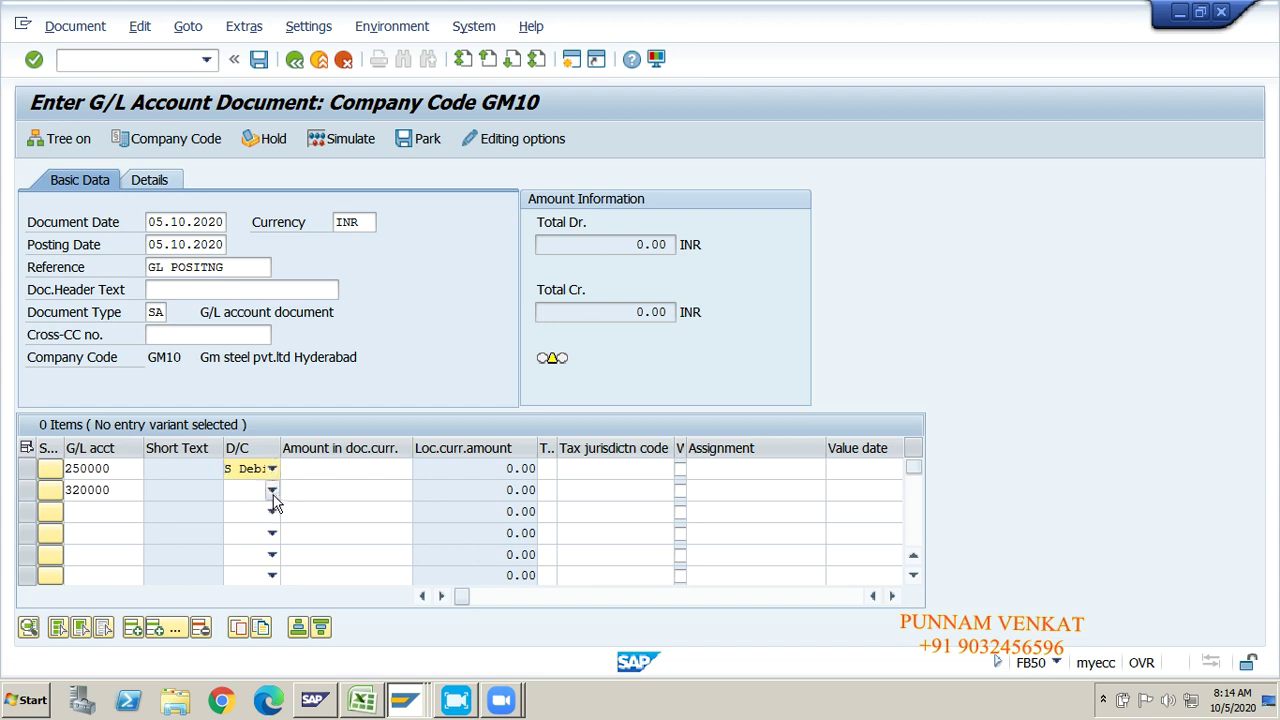
left_click(272, 491)
left_click(252, 512)
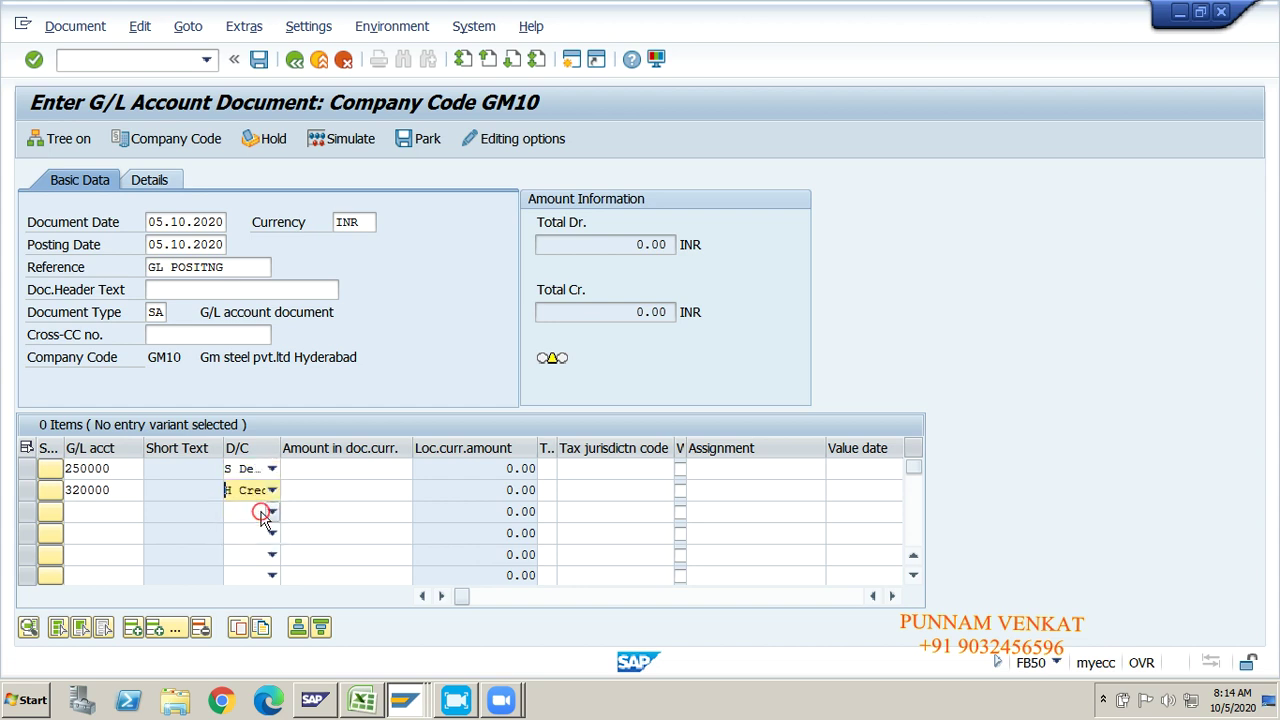
Step: Enter 50,000 amounts with business area GMHY and profit center GM100, then simulate
left_click(318, 470)
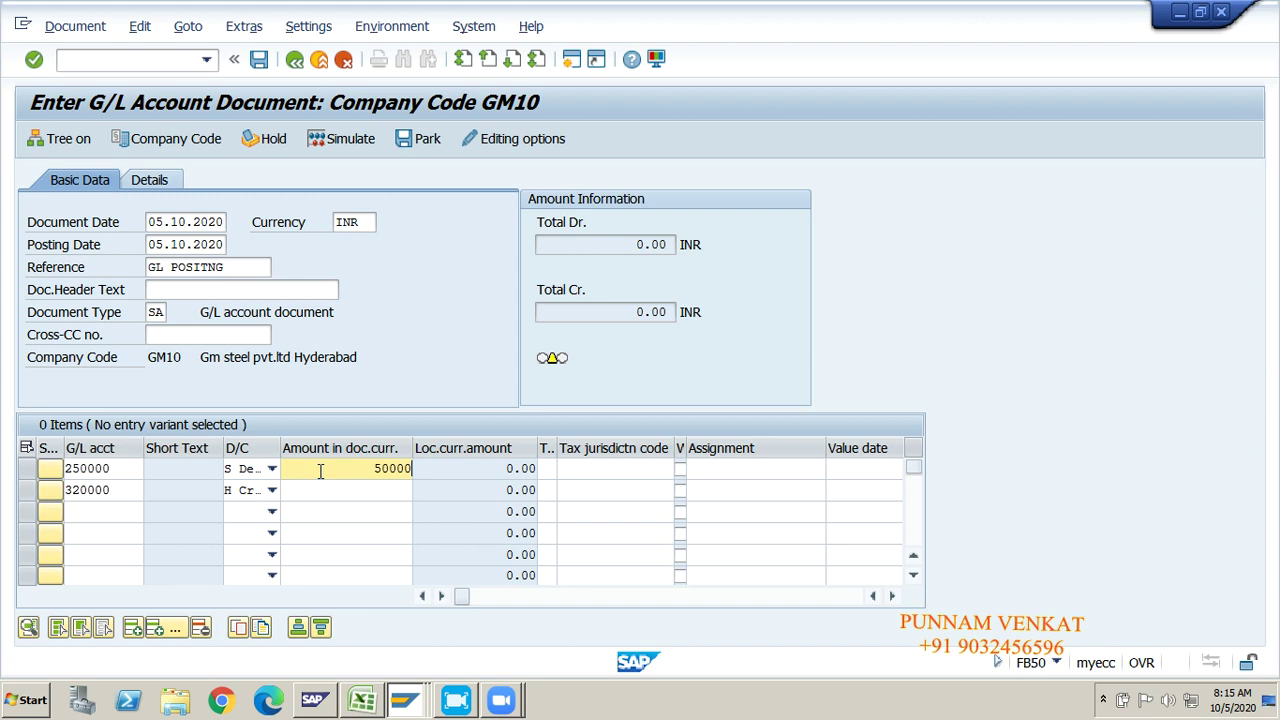
left_click(355, 487)
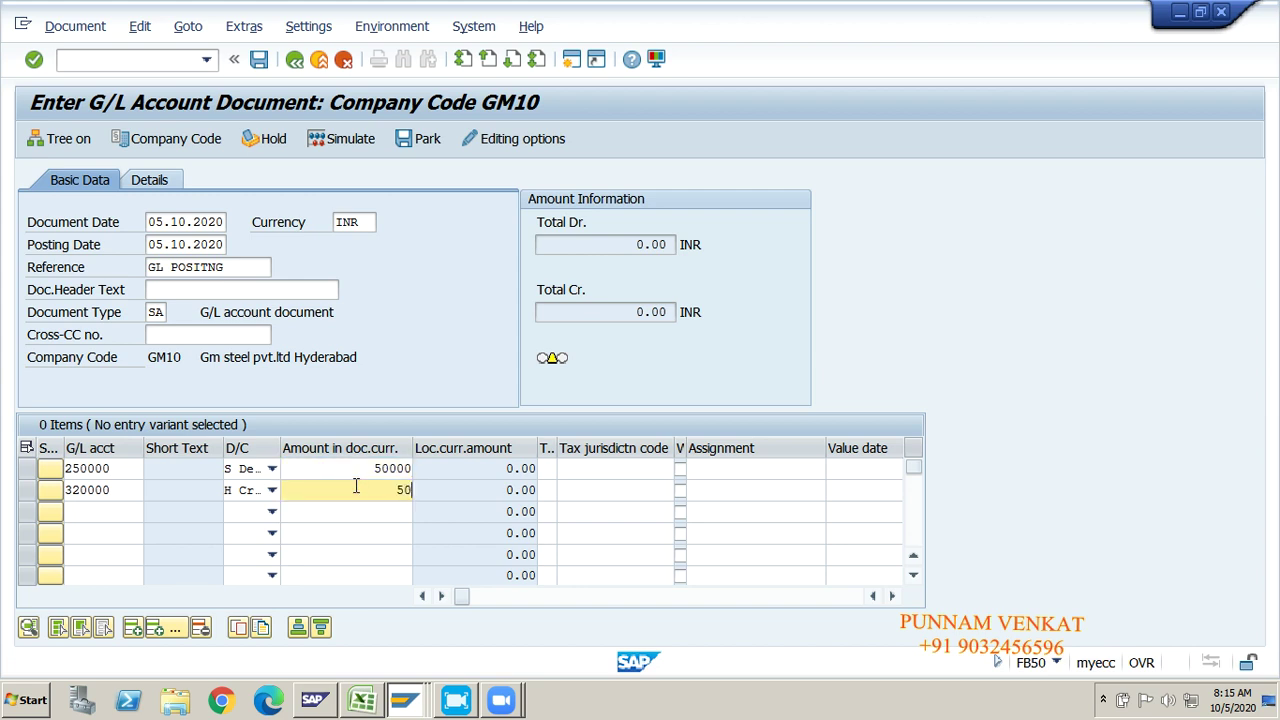
left_click(348, 468)
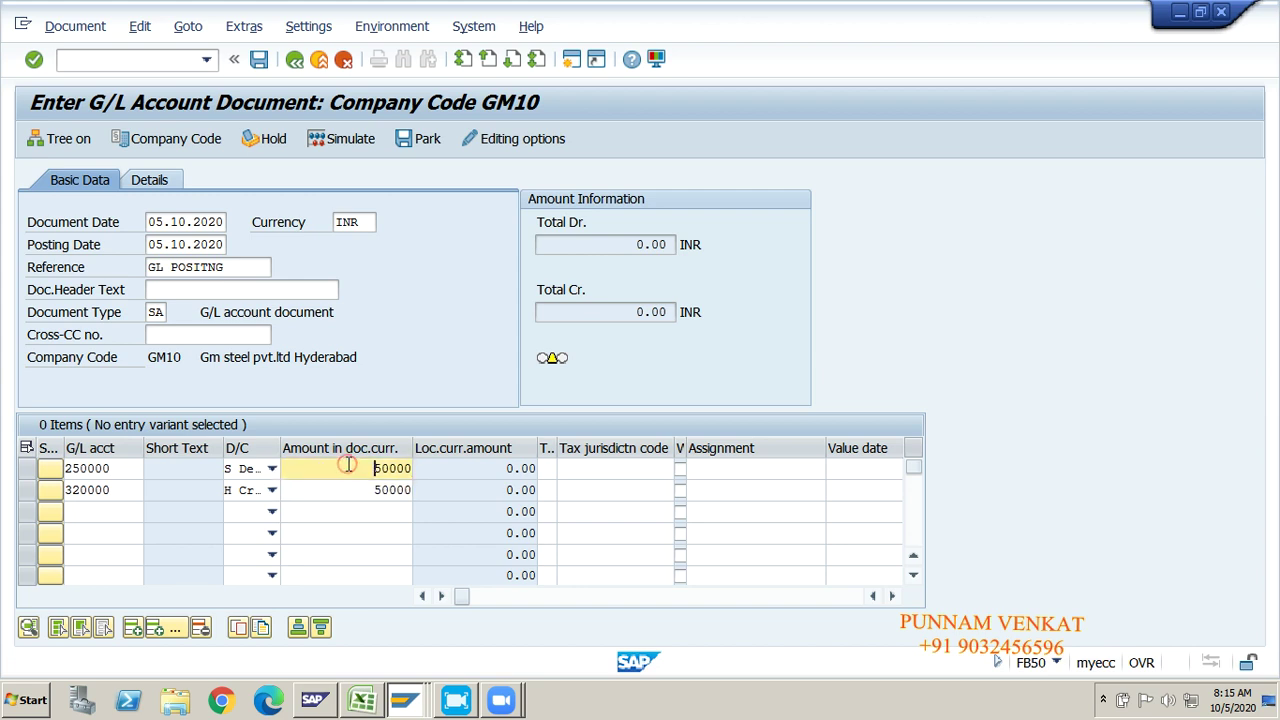
key("Tab")
key("Tab")
key("Tab")
key("Tab")
key("Tab")
key("Tab")
key("Tab")
key("Tab")
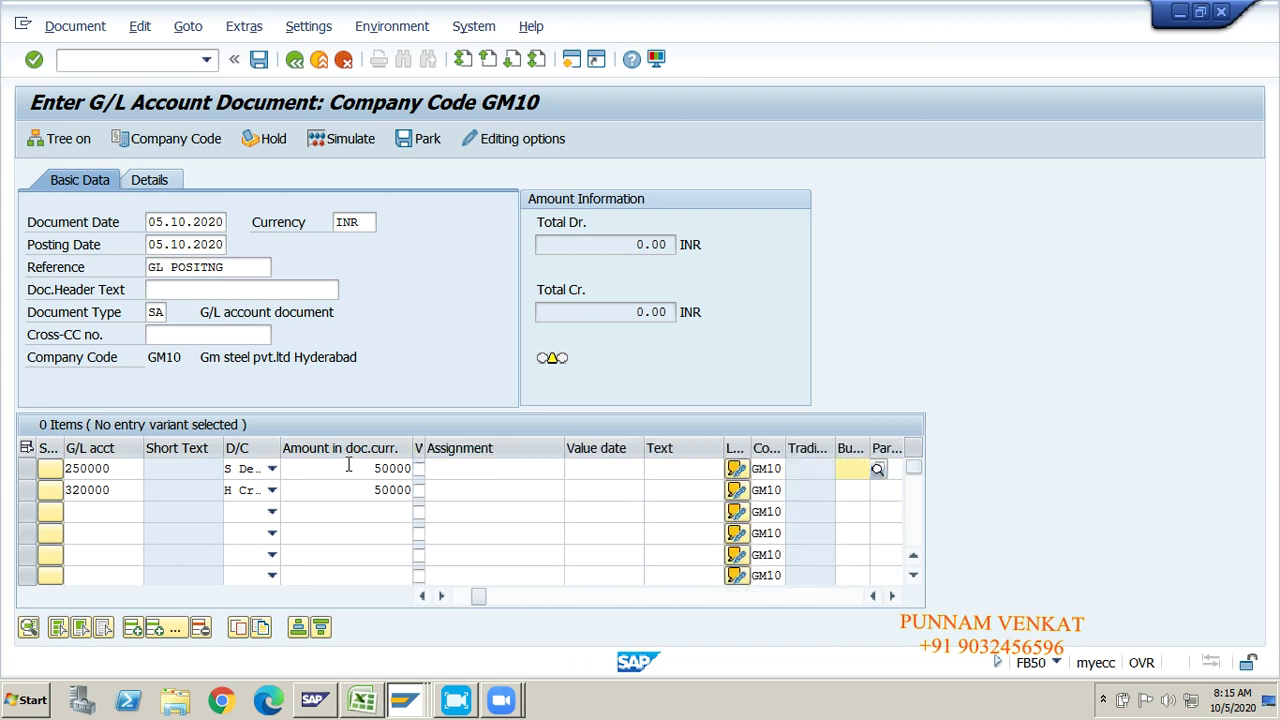
key("Return")
key("Tab")
key("Tab")
key("Tab")
key("Tab")
key("Tab")
key("Tab")
key("Tab")
key("Tab")
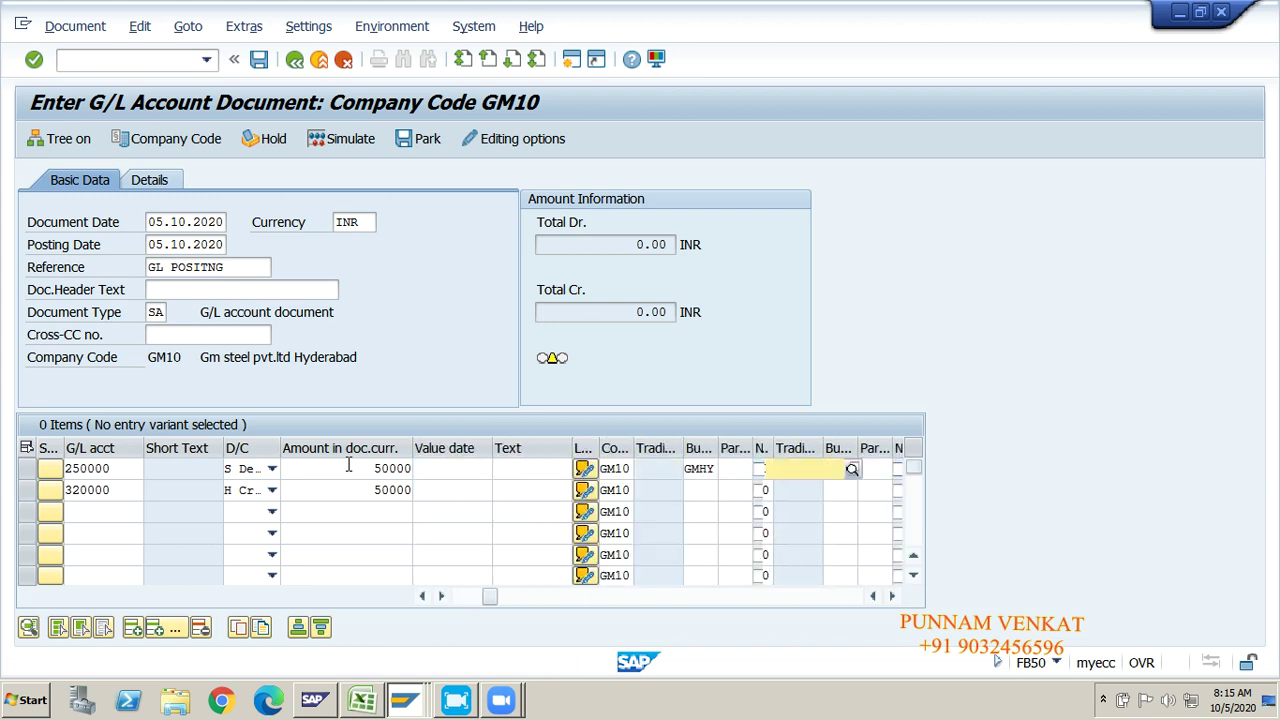
key("Tab")
key("Tab")
key("Tab")
key("Tab")
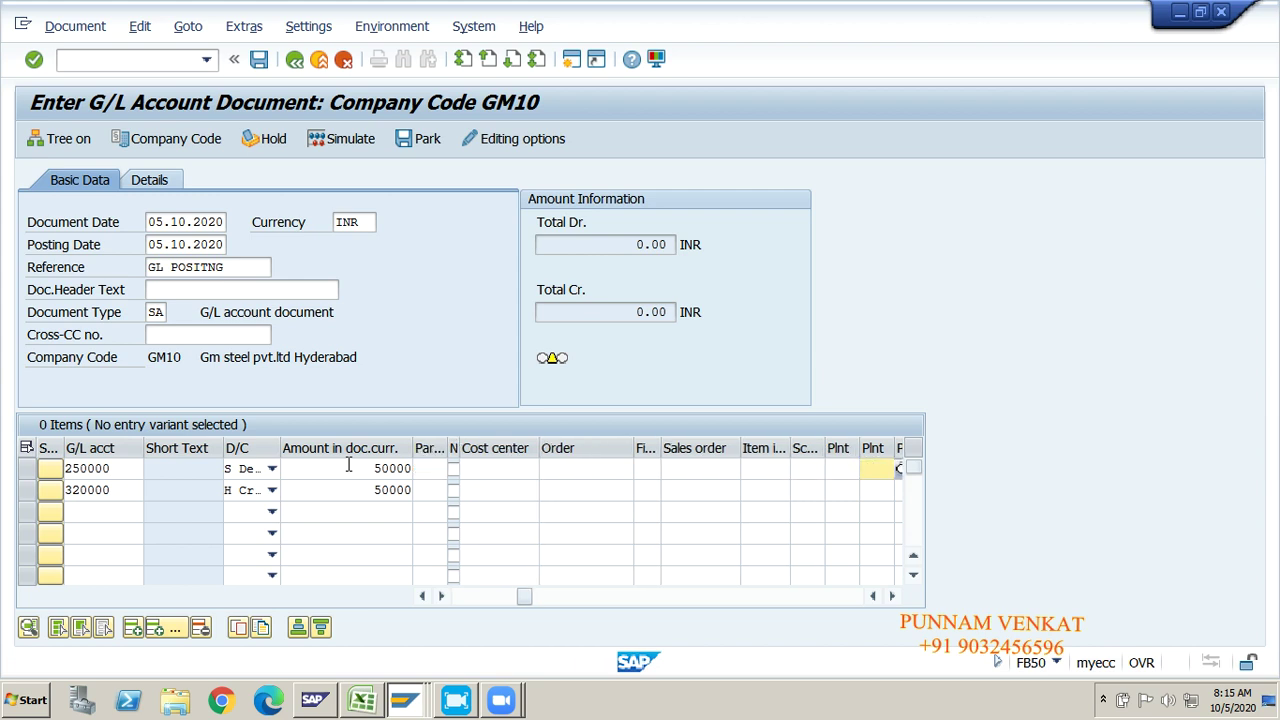
key("Return")
key("Tab")
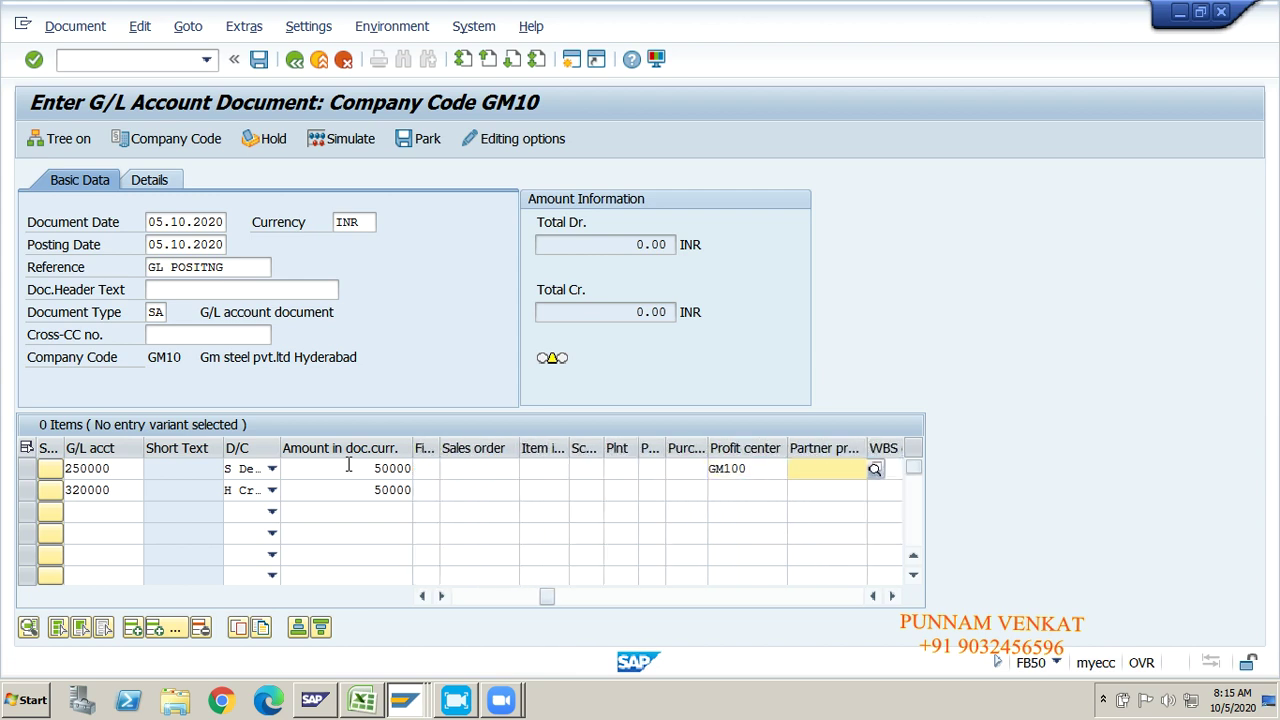
key("Return")
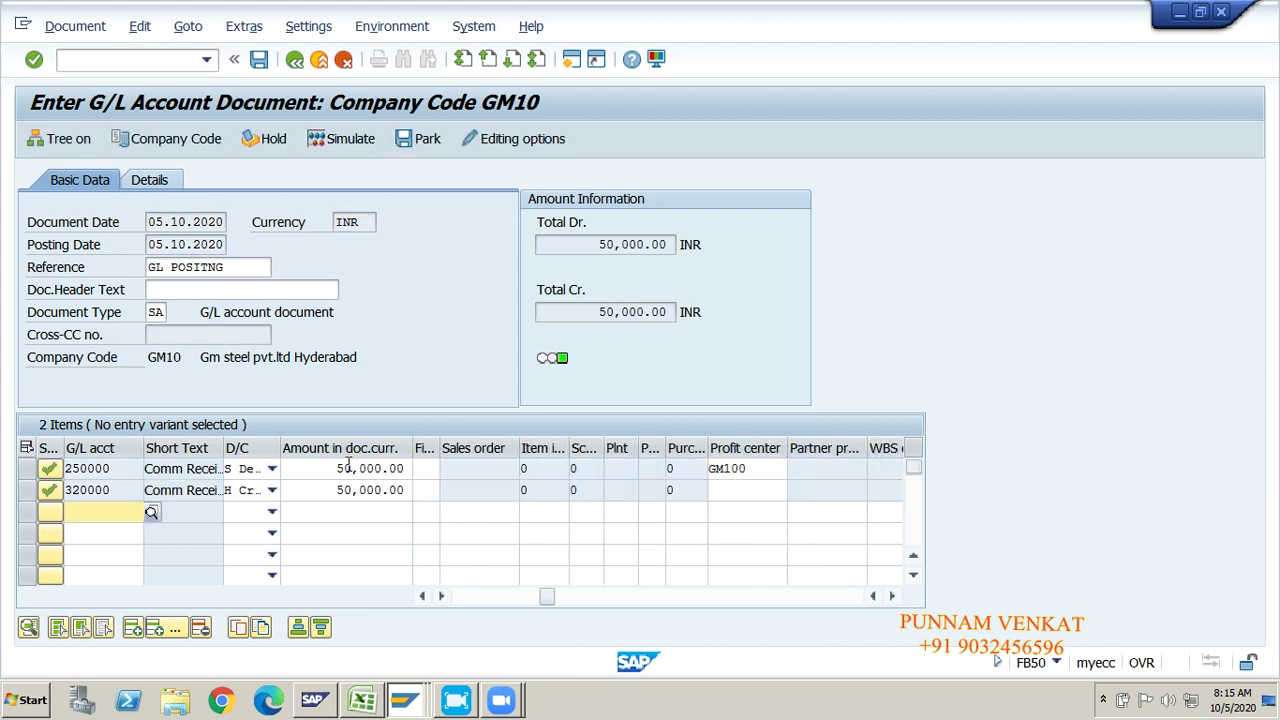
left_click(350, 143)
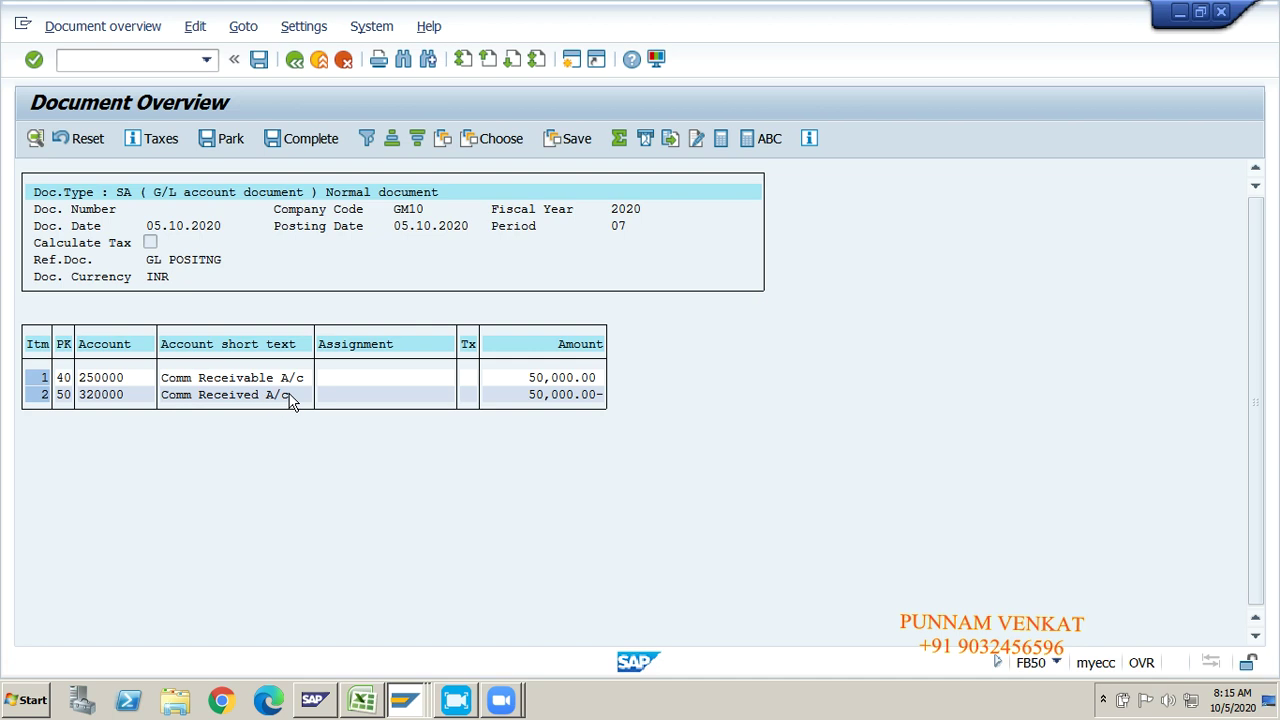
left_click(259, 62)
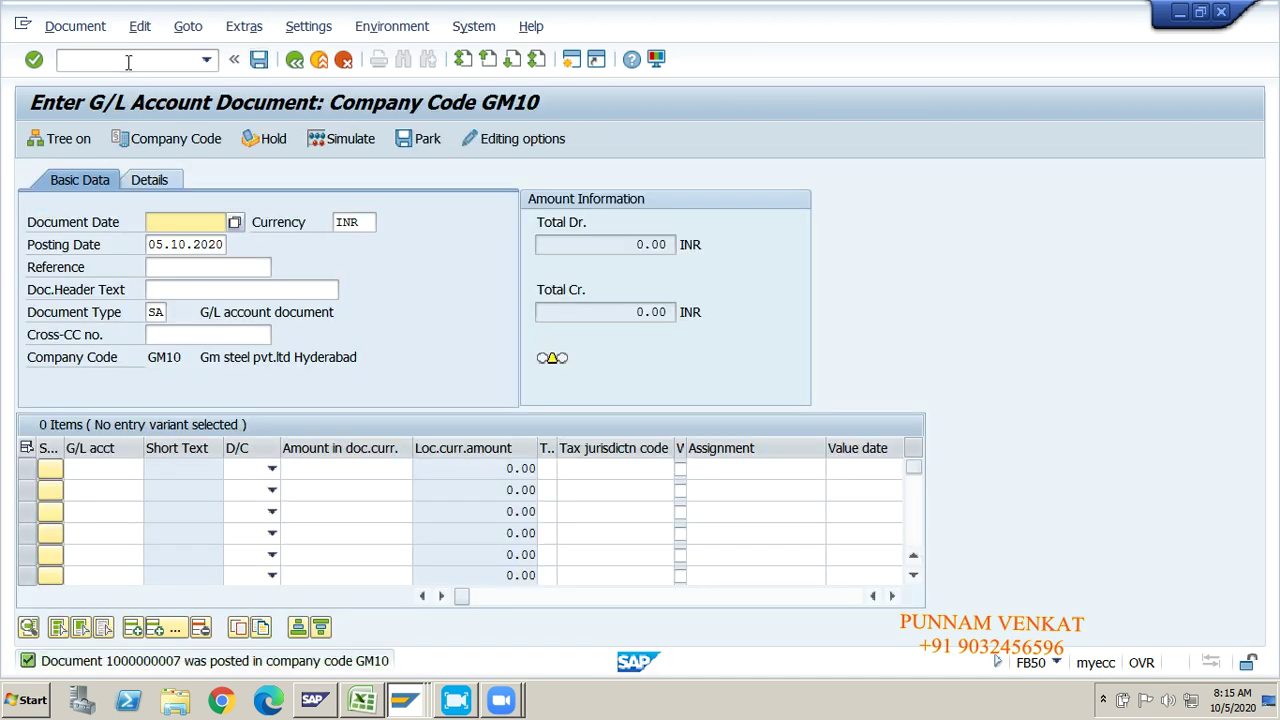
left_click(80, 26)
left_click(87, 79)
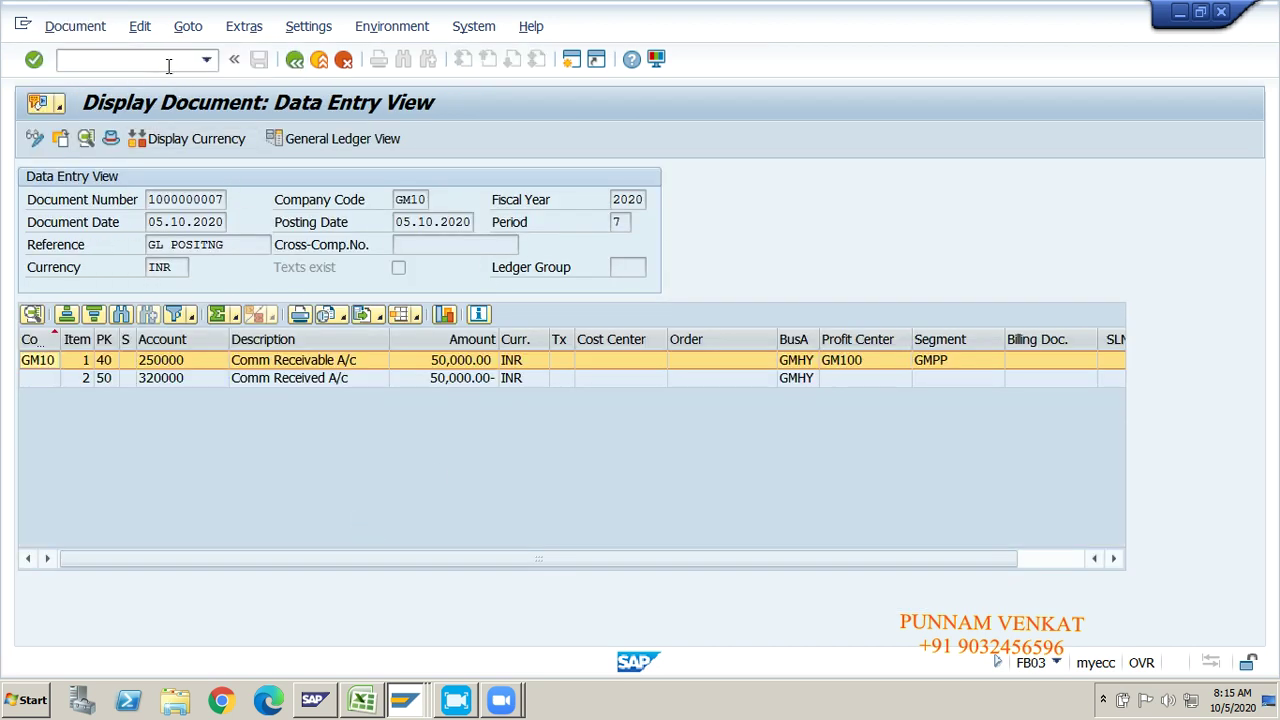
type("/N")
key("Return")
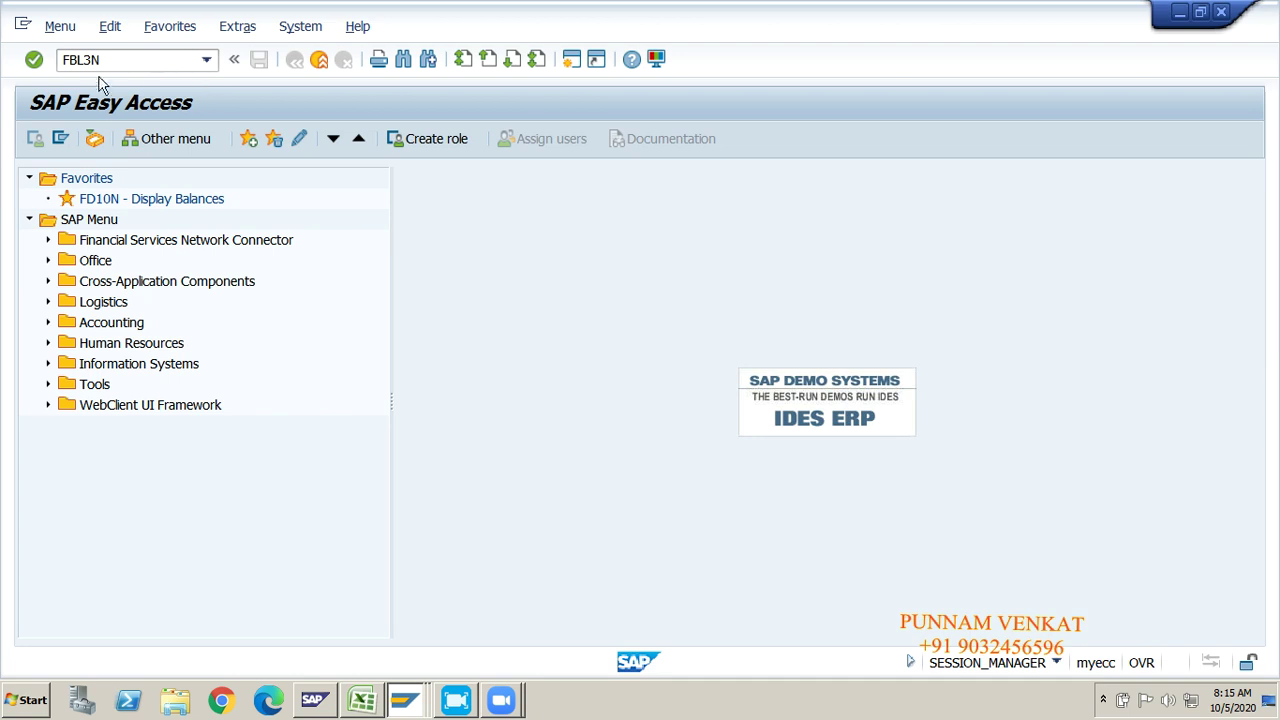
key("Return")
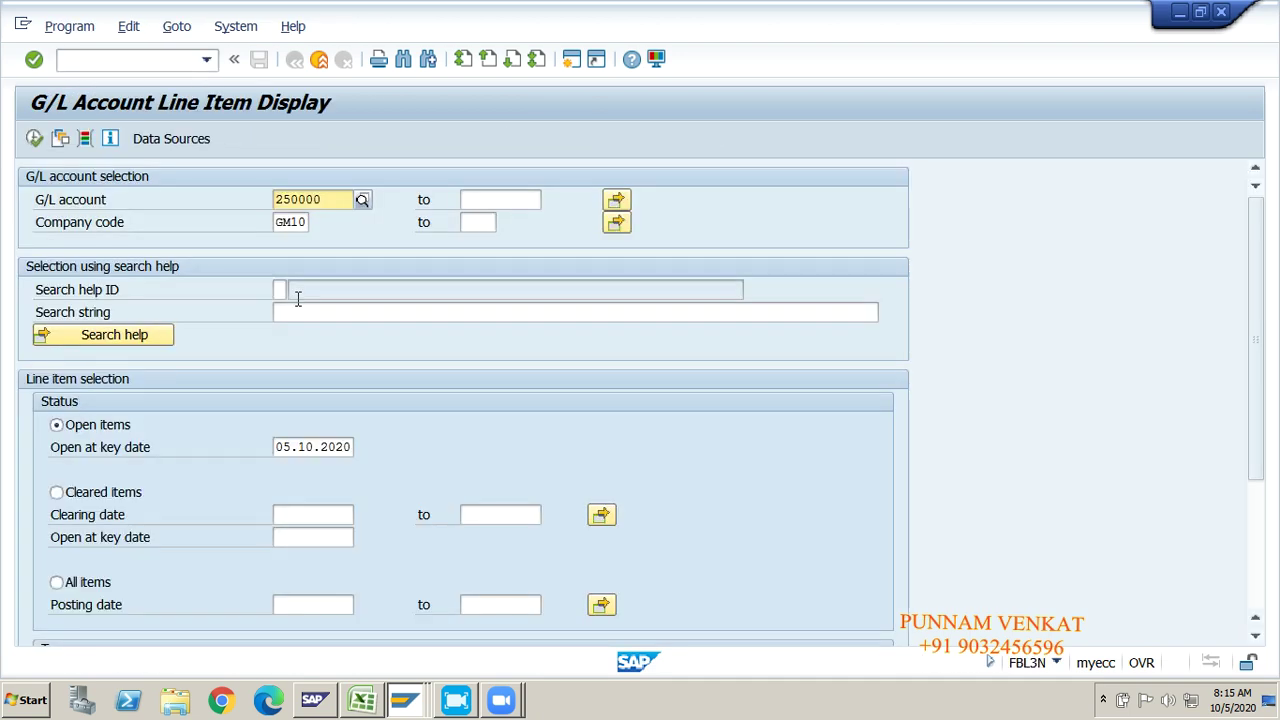
left_click(298, 221)
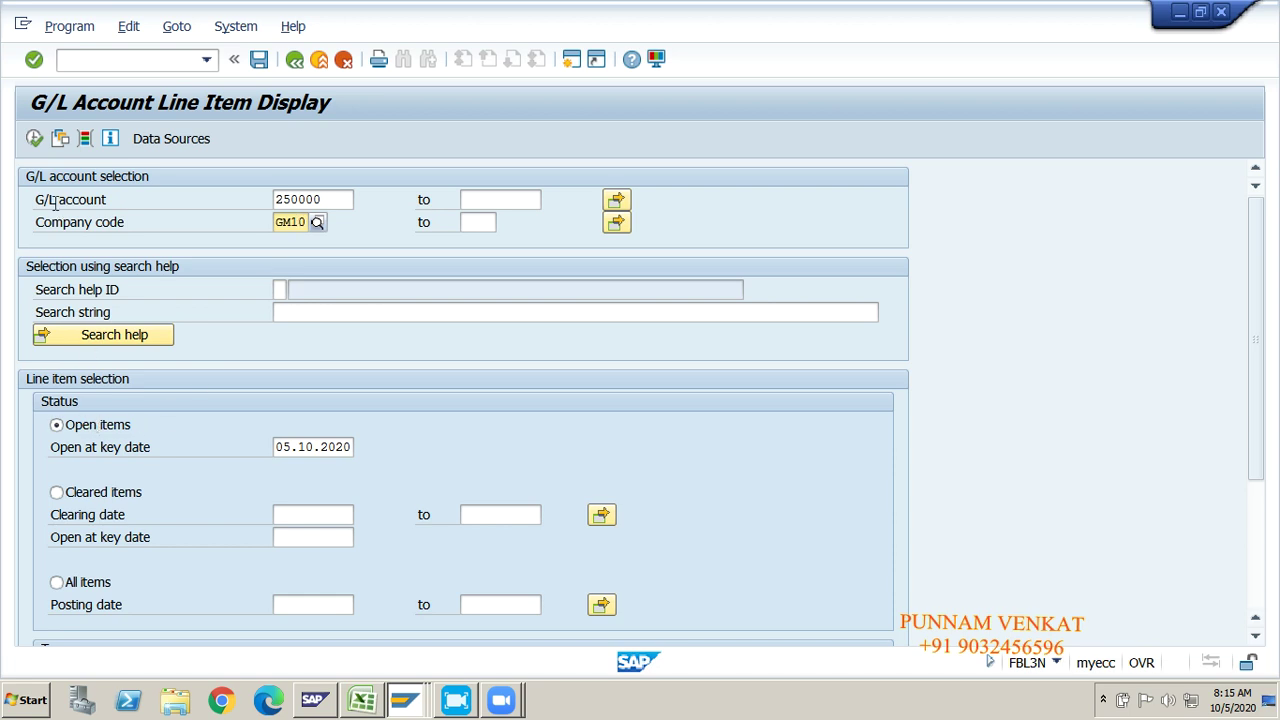
left_click(34, 138)
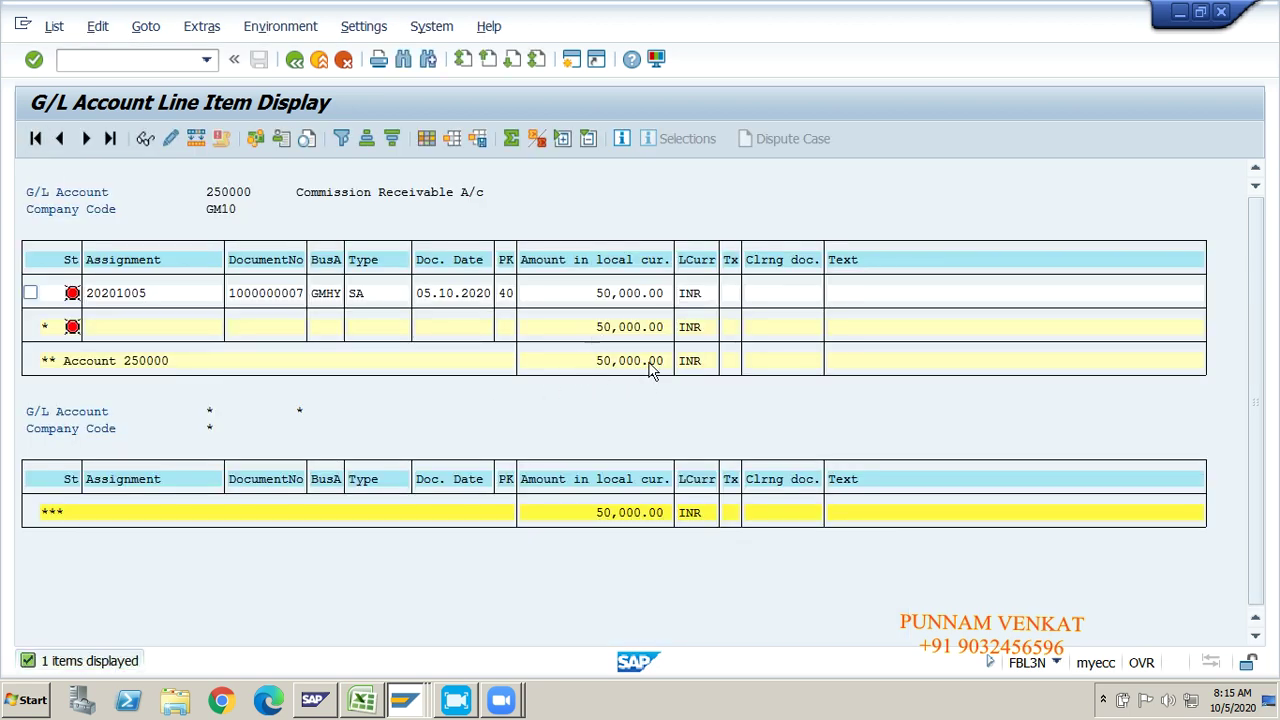
left_click(294, 60)
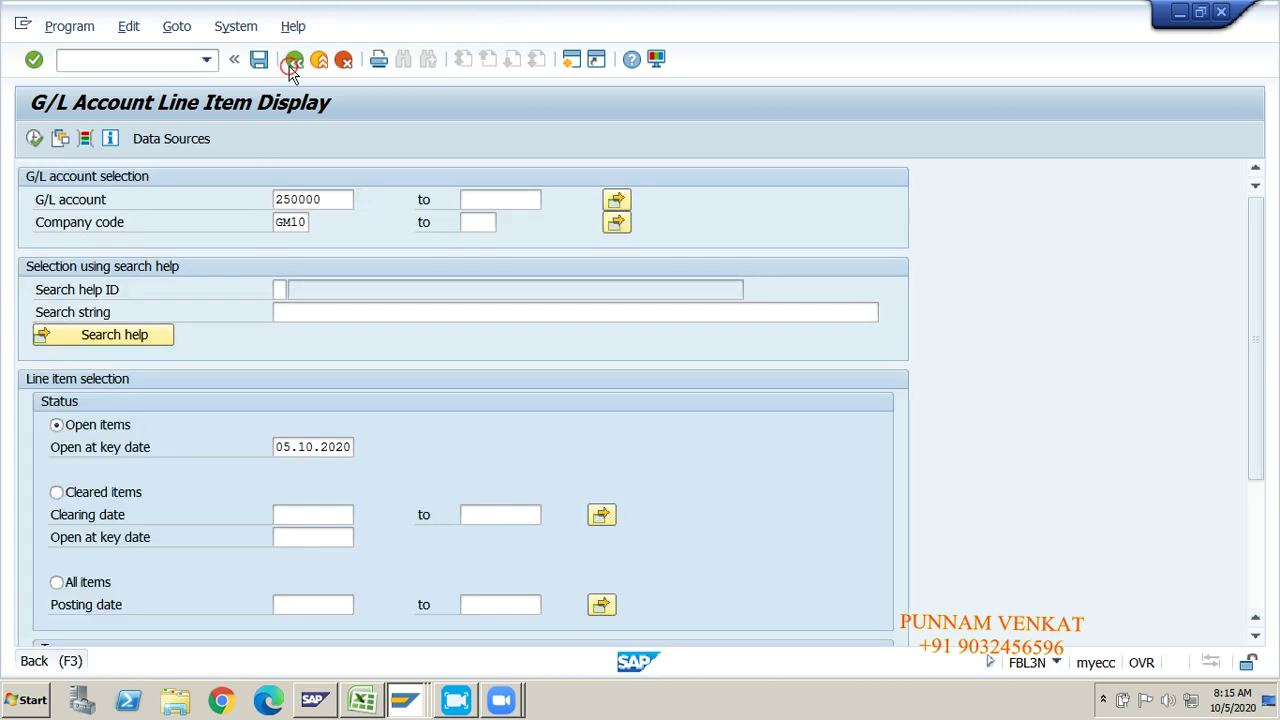
left_click(292, 64)
key("alt+Tab")
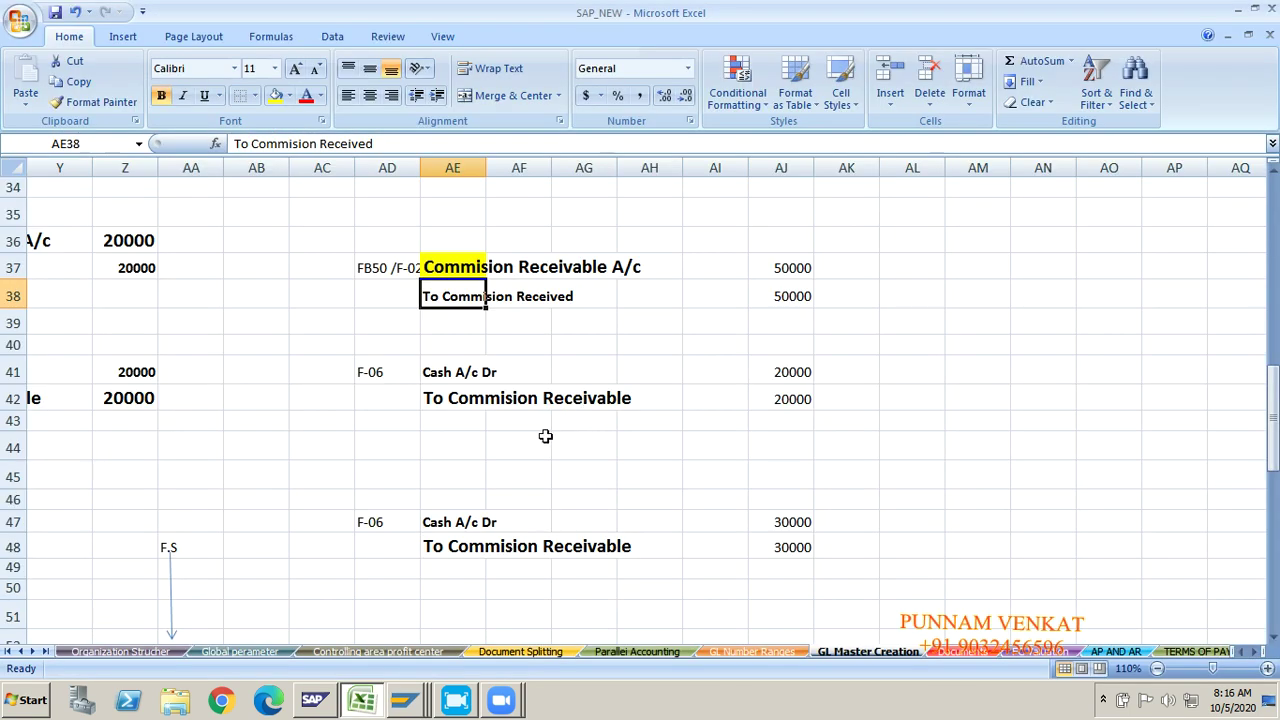
Step: Review the F-06 entries with 20000 and 30000 amounts and copy F-06 from AD41 for SAP
left_click(602, 516)
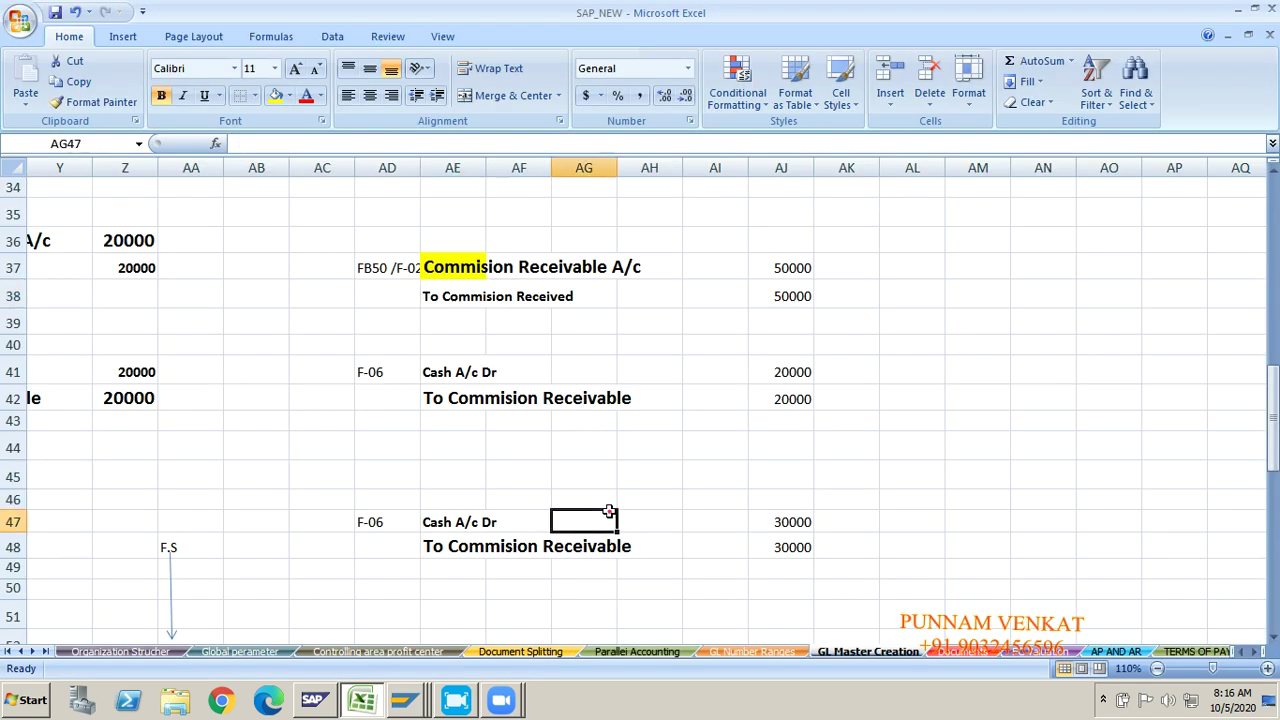
left_click(385, 375)
left_click(781, 372)
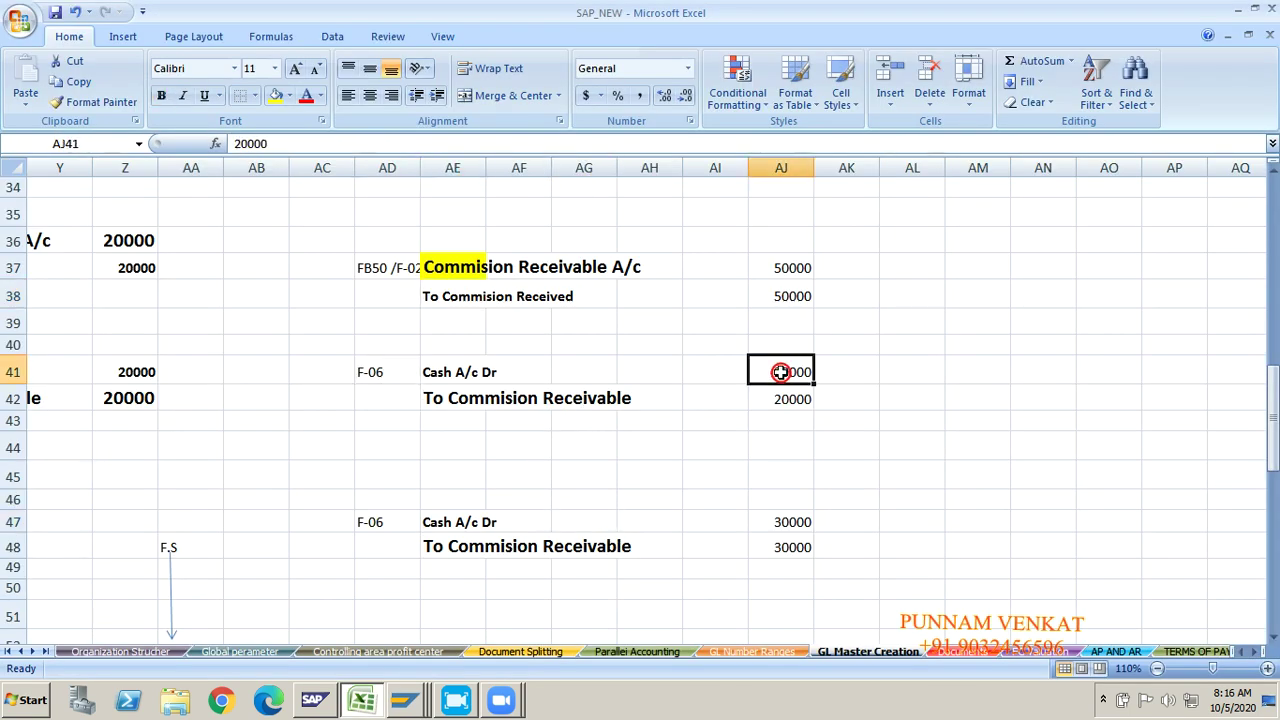
left_click(785, 522)
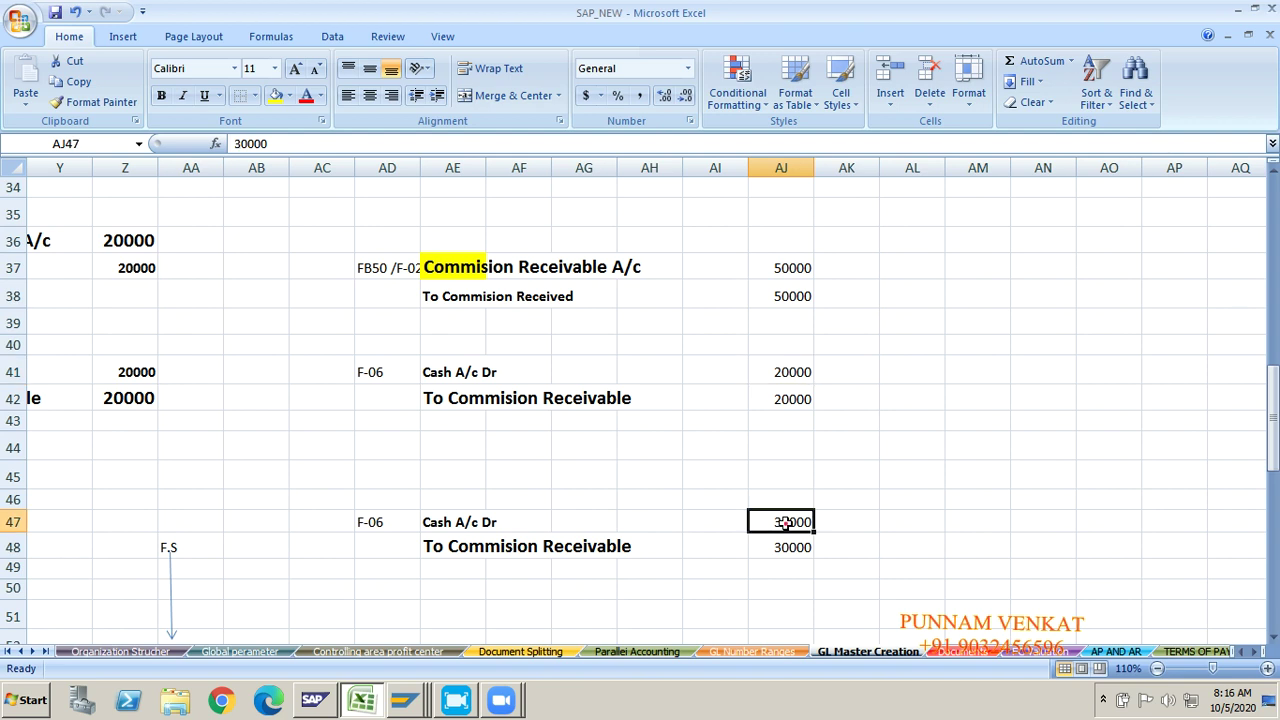
left_click(371, 373)
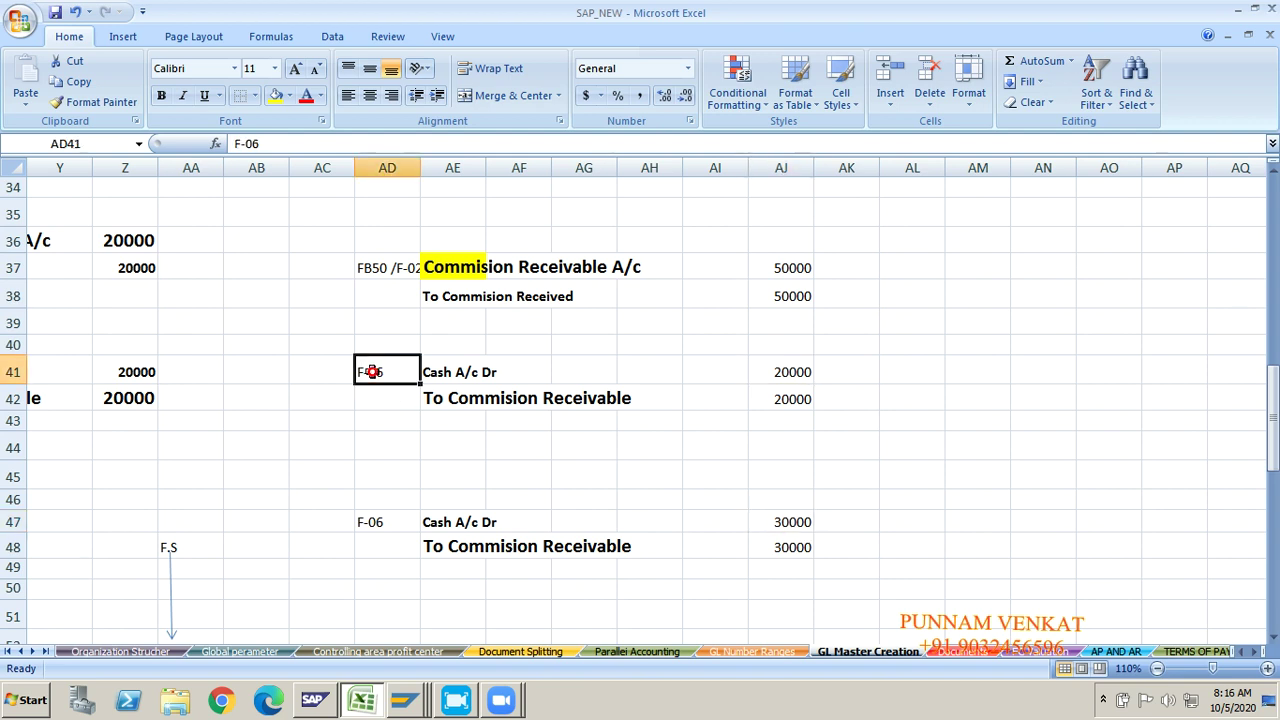
left_click(371, 527)
left_click(361, 372)
key("ctrl+c")
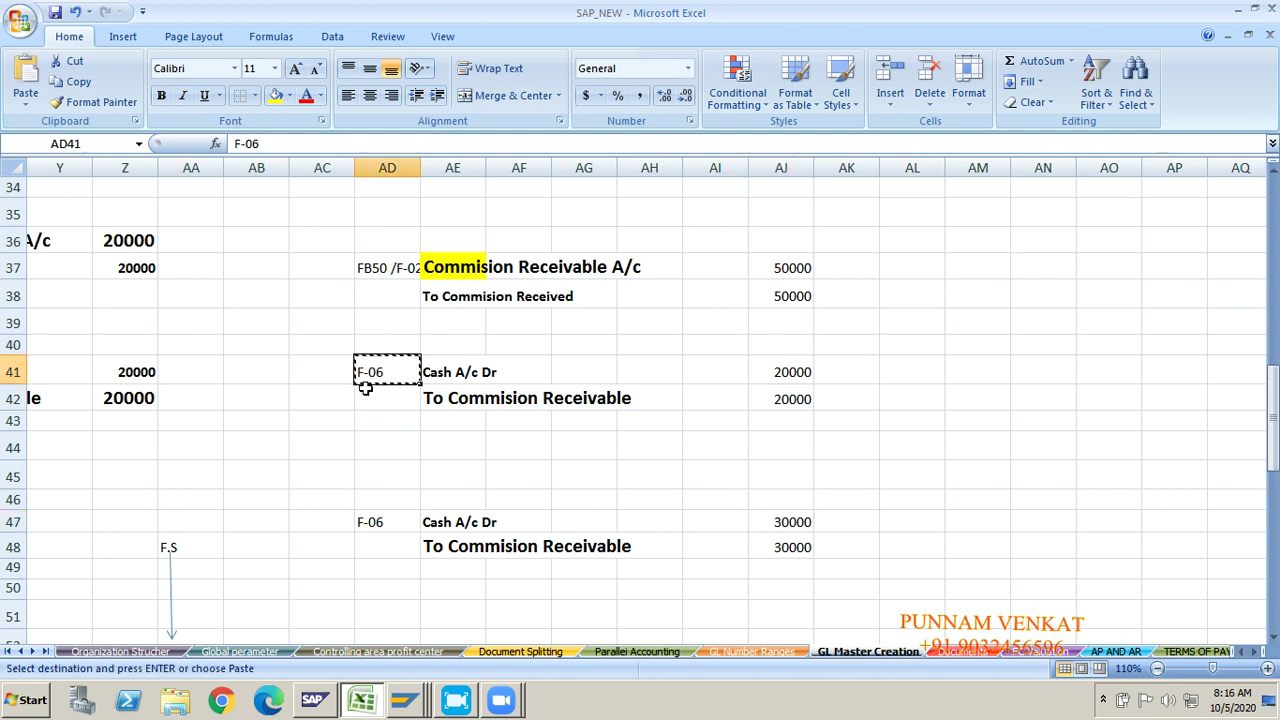
key("alt+Tab")
left_click(111, 59)
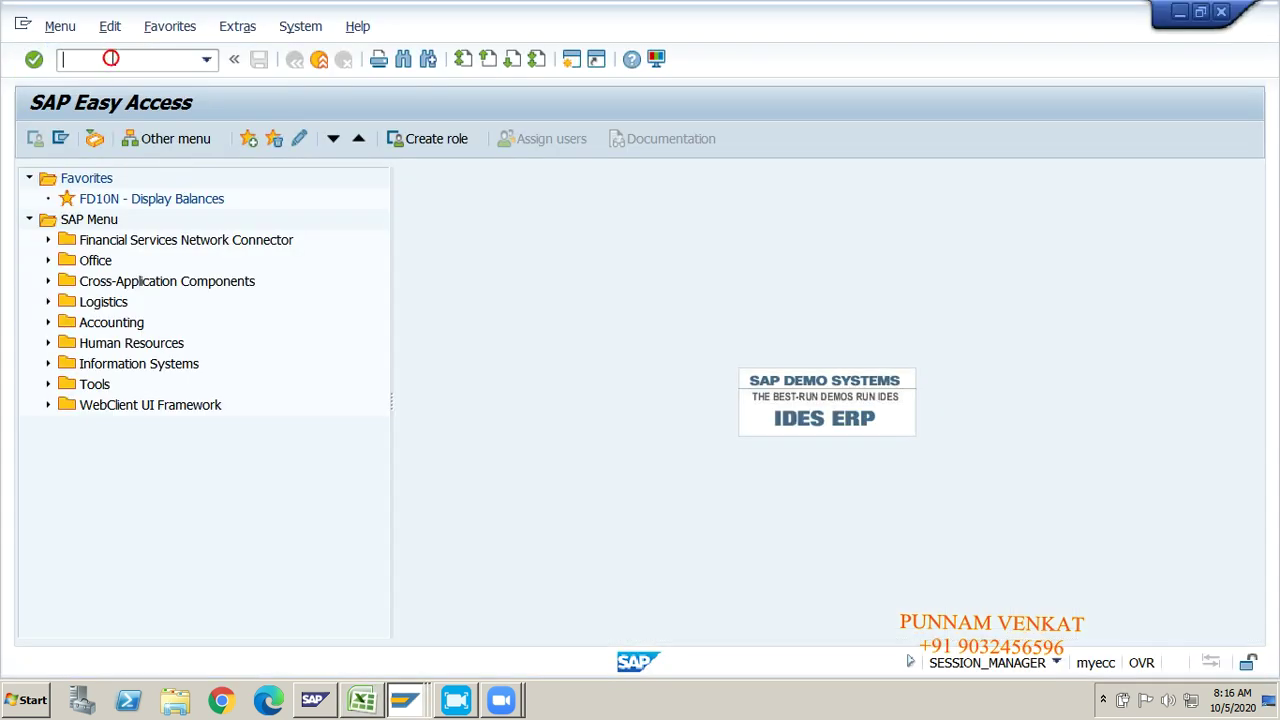
Step: Start F-06 with document date 05.10.2020, type SA and reference GL PAYMENT
key("Return")
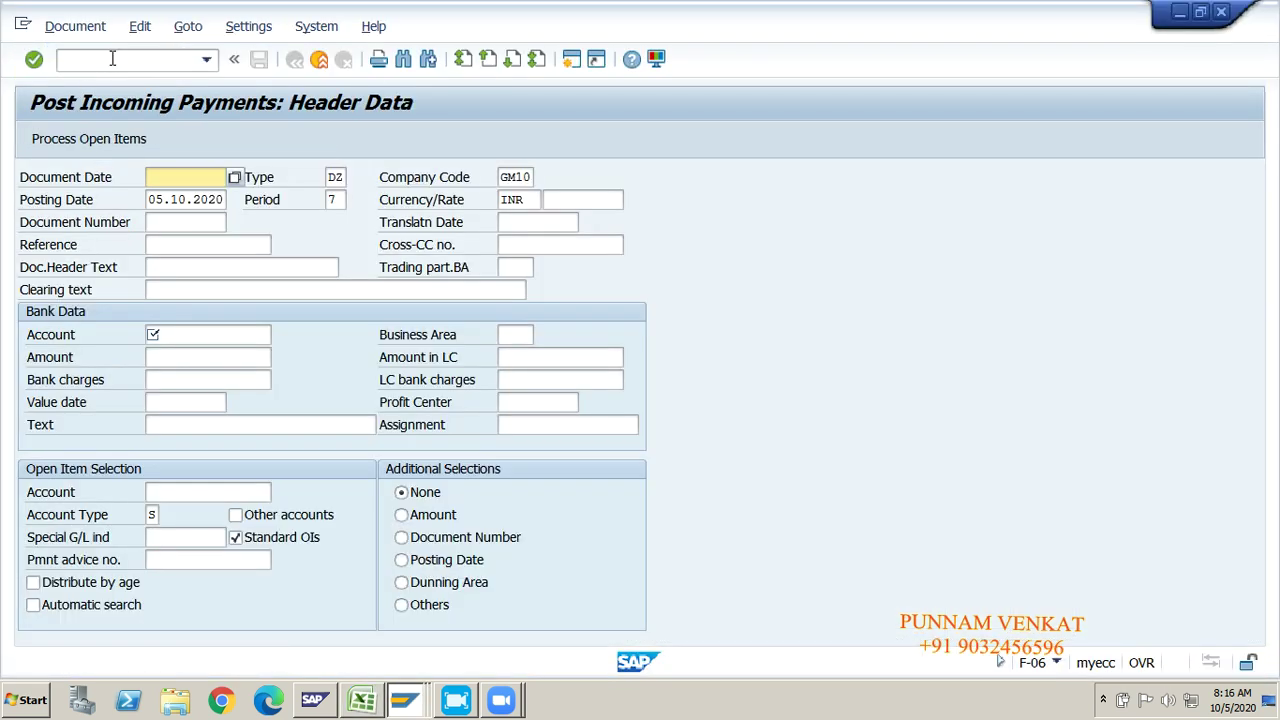
key("BackSpace")
key("Down")
key("Return")
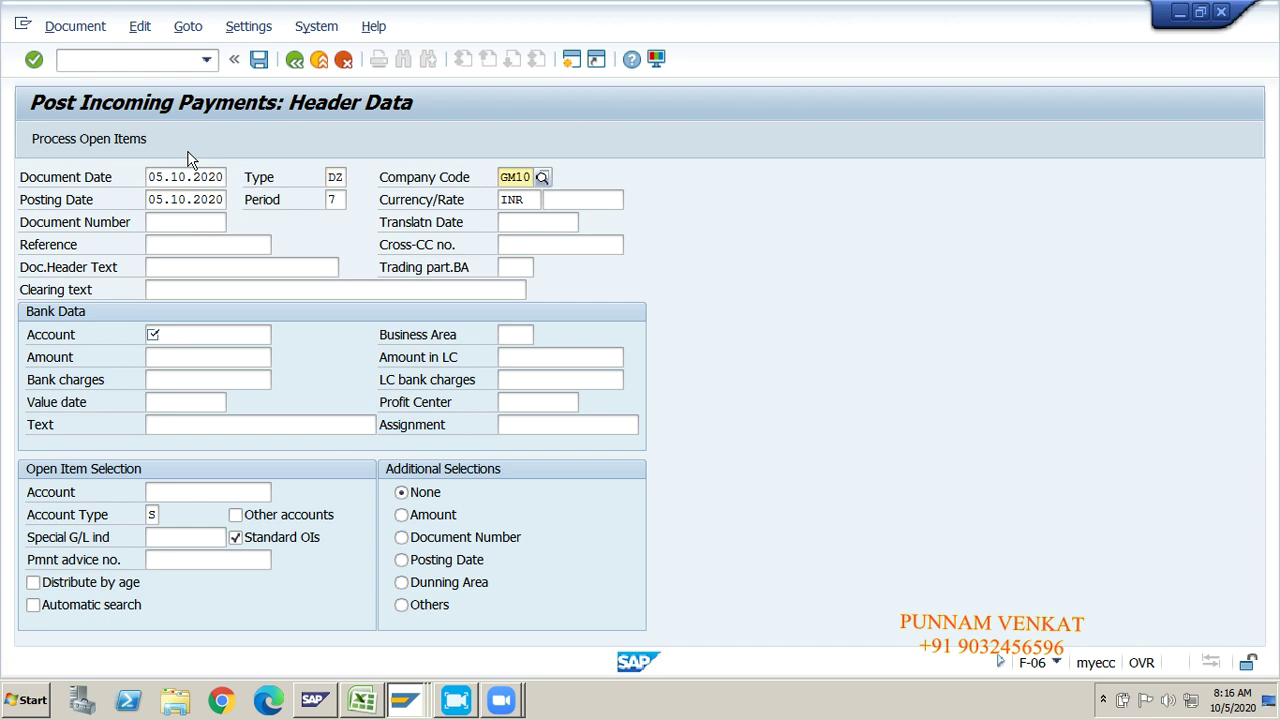
key("BackSpace")
key("Down")
key("Down")
key("Down")
key("Down")
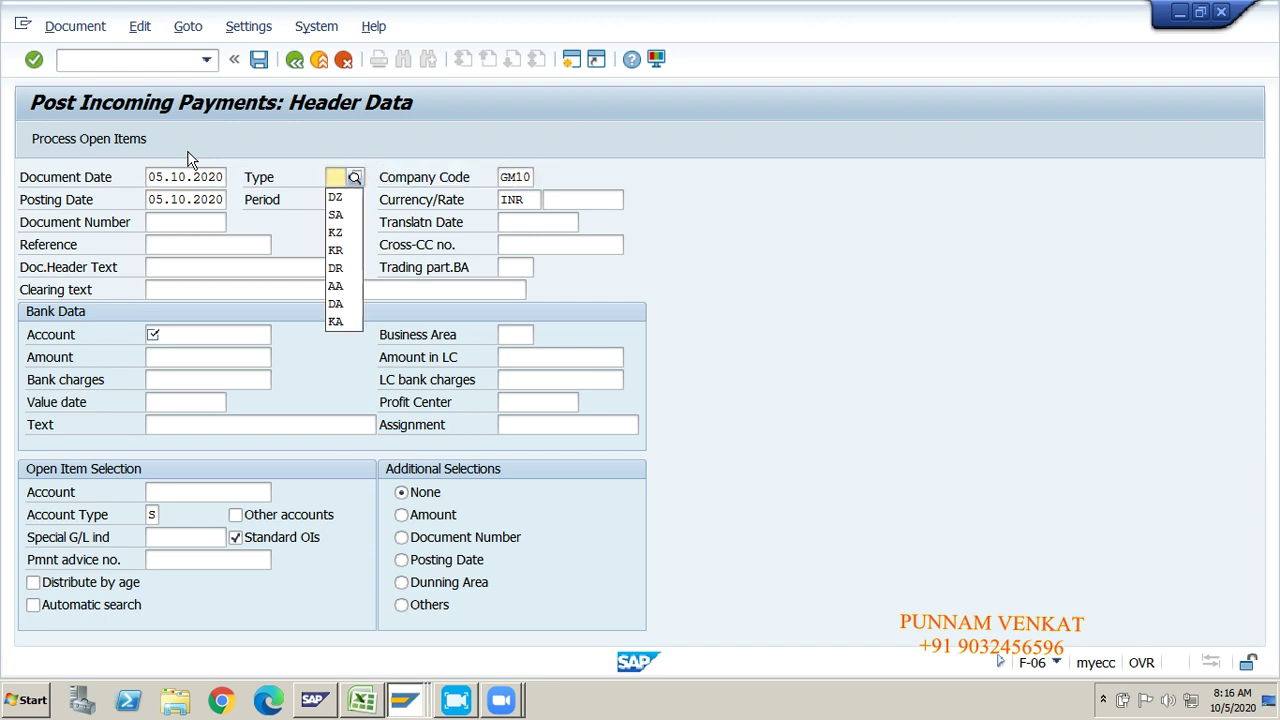
key("Return")
key("Tab")
key("Tab")
key("Tab")
key("Tab")
key("Tab")
key("Tab")
key("Tab")
key("Tab")
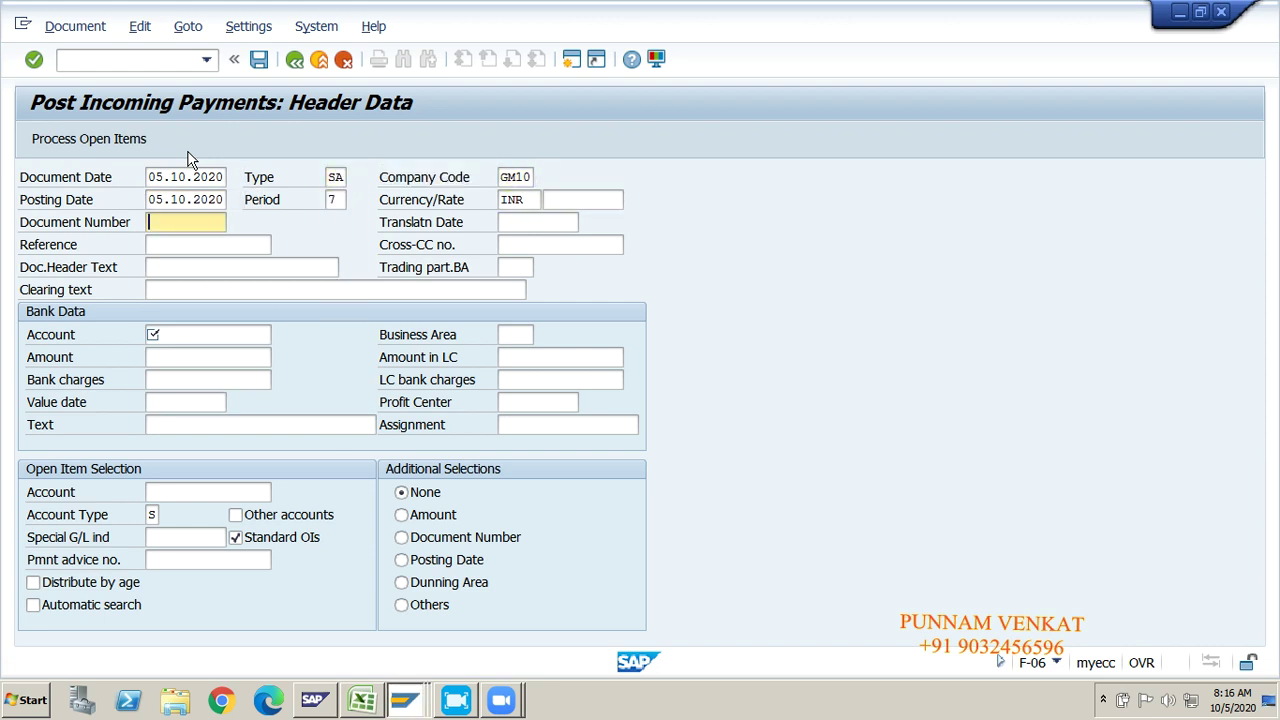
key("BackSpace")
key("Return")
key("Tab")
key("Tab")
key("Tab")
key("Tab")
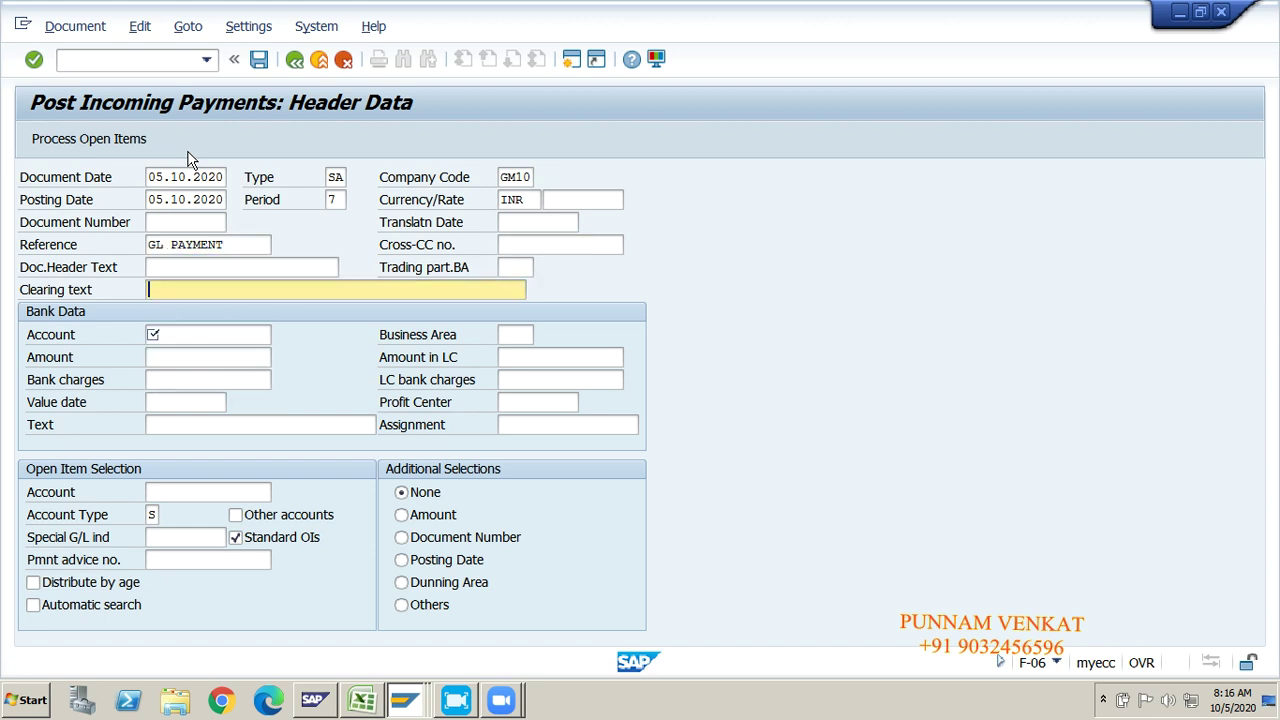
Step: Enter bank account 220000, amount 20000 and open-item account 250000, then load the open items
key("BackSpace")
key("Down")
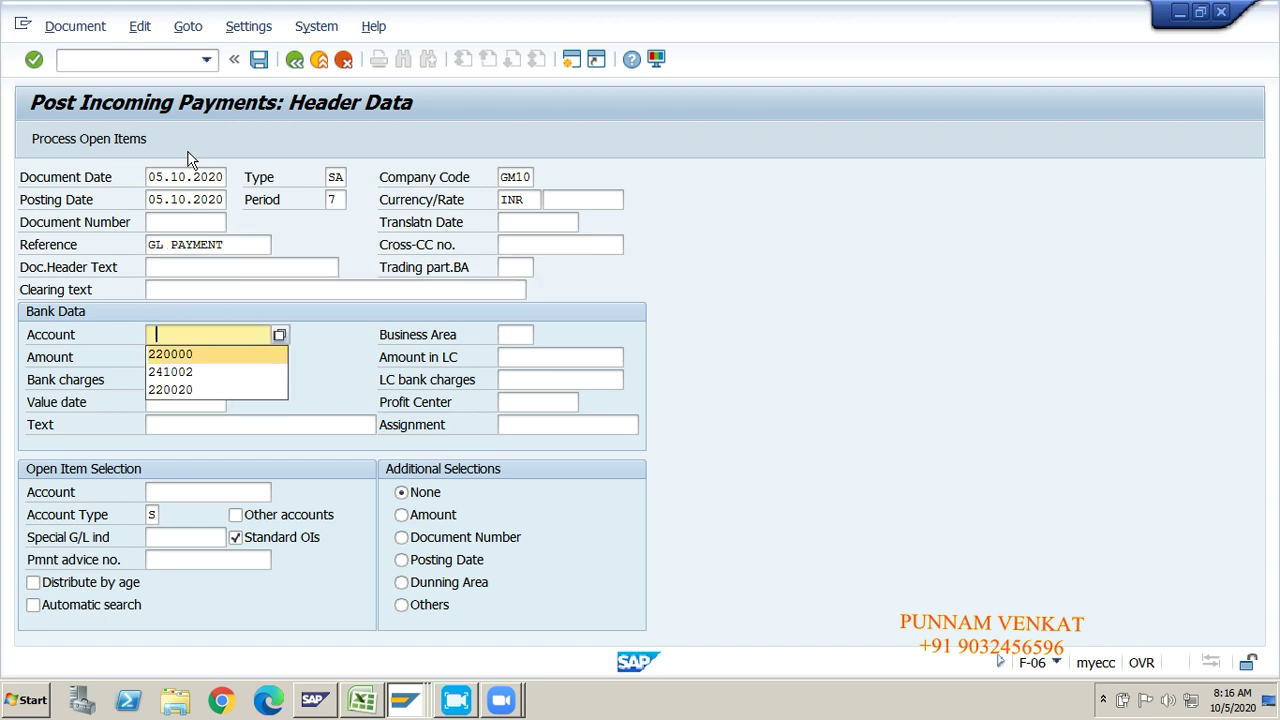
key("Return")
key("Tab")
key("Tab")
type("20")
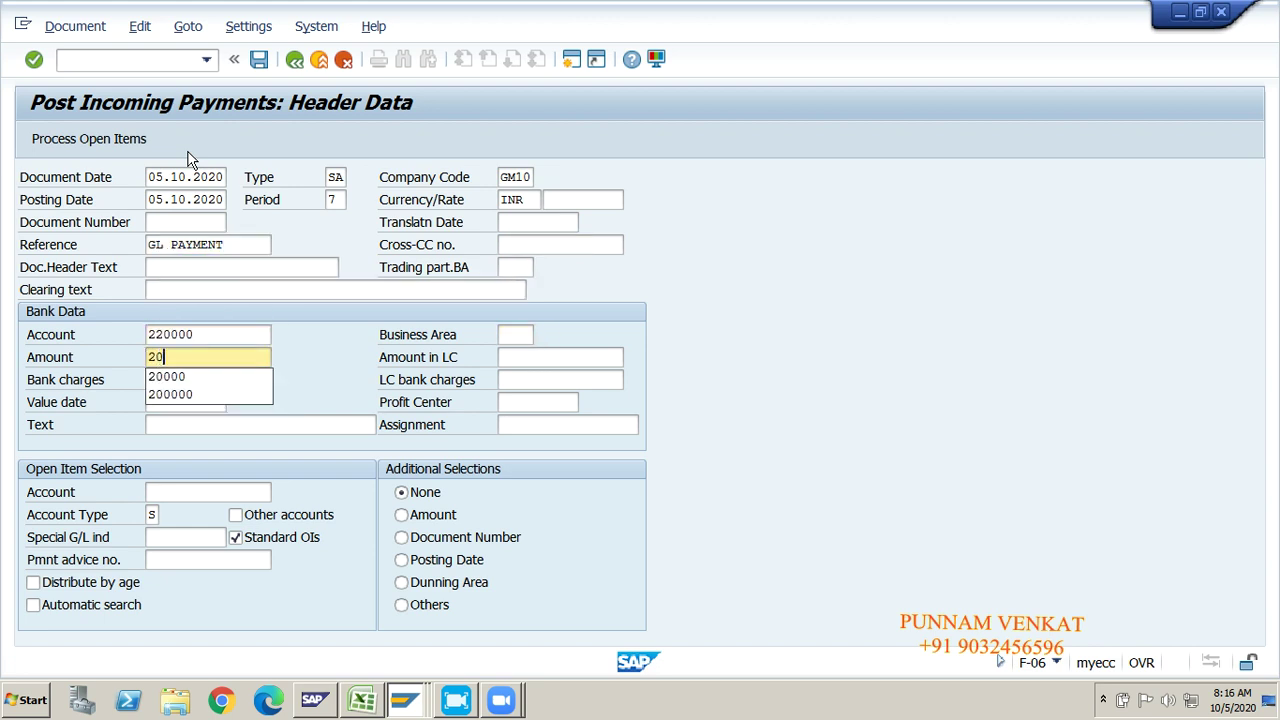
key("Tab")
key("Tab")
key("Tab")
key("Tab")
key("Tab")
key("Tab")
key("Tab")
key("Tab")
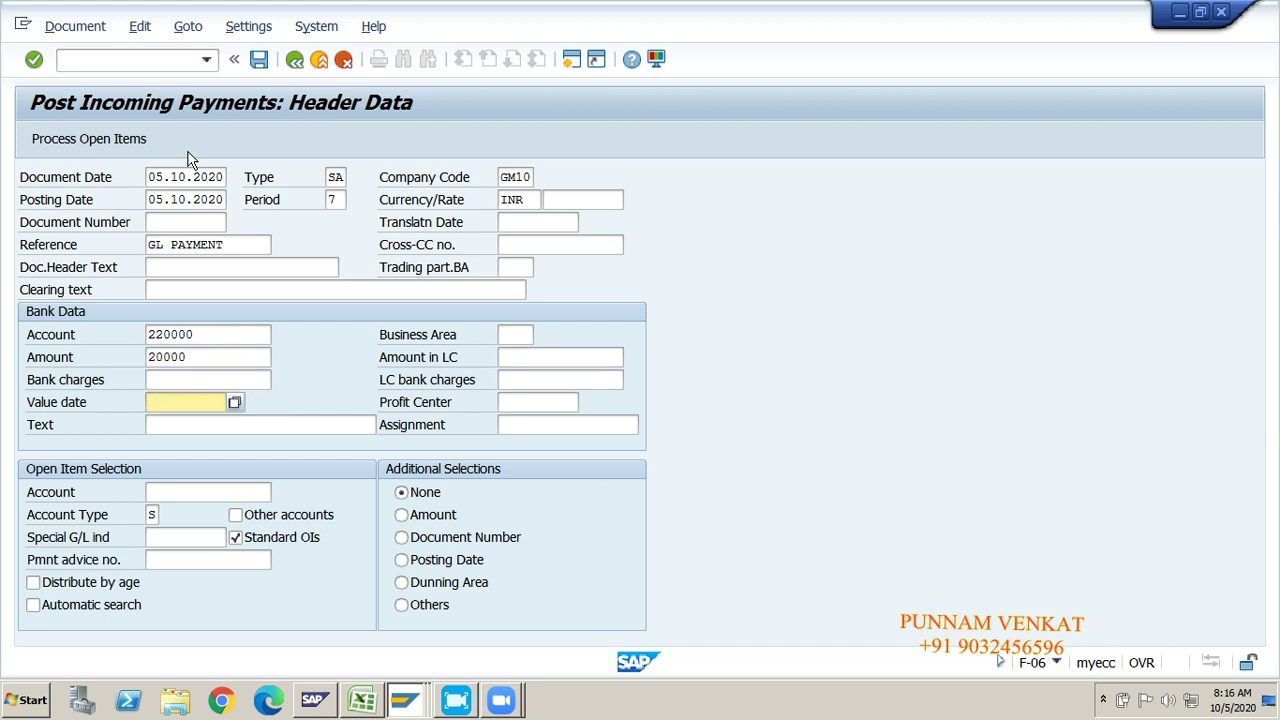
key("BackSpace")
key("Down")
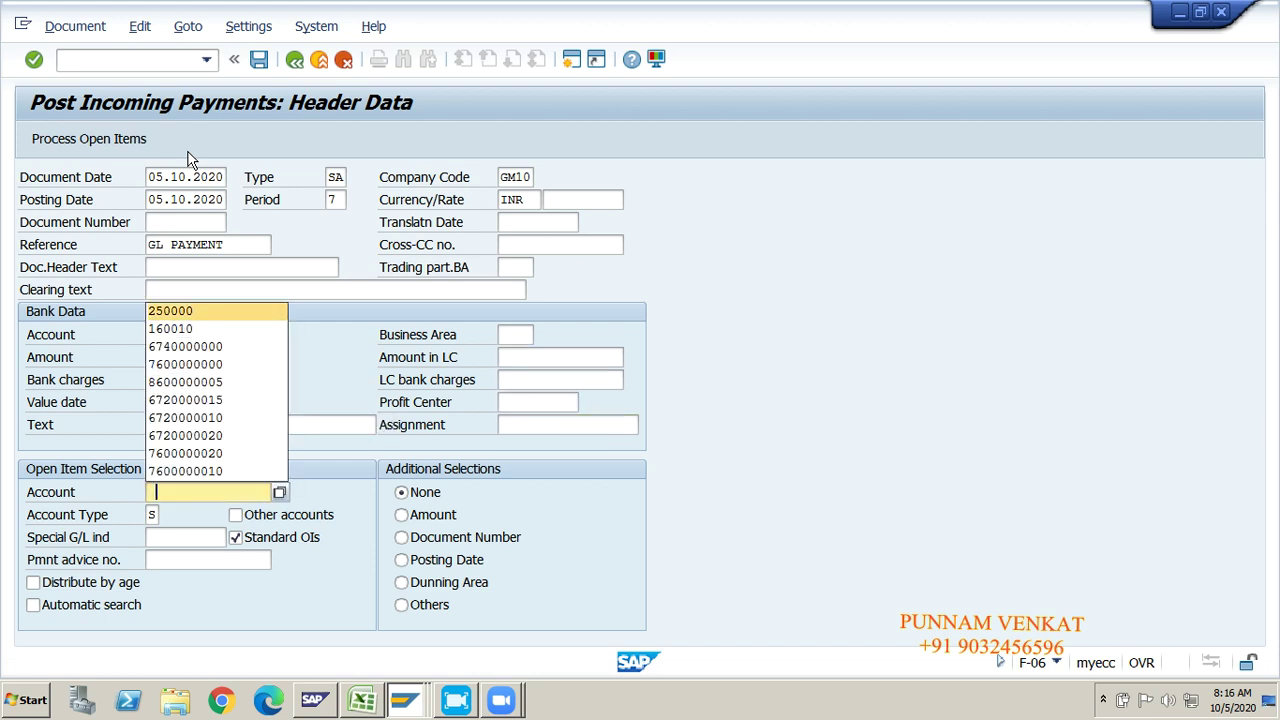
key("Tab")
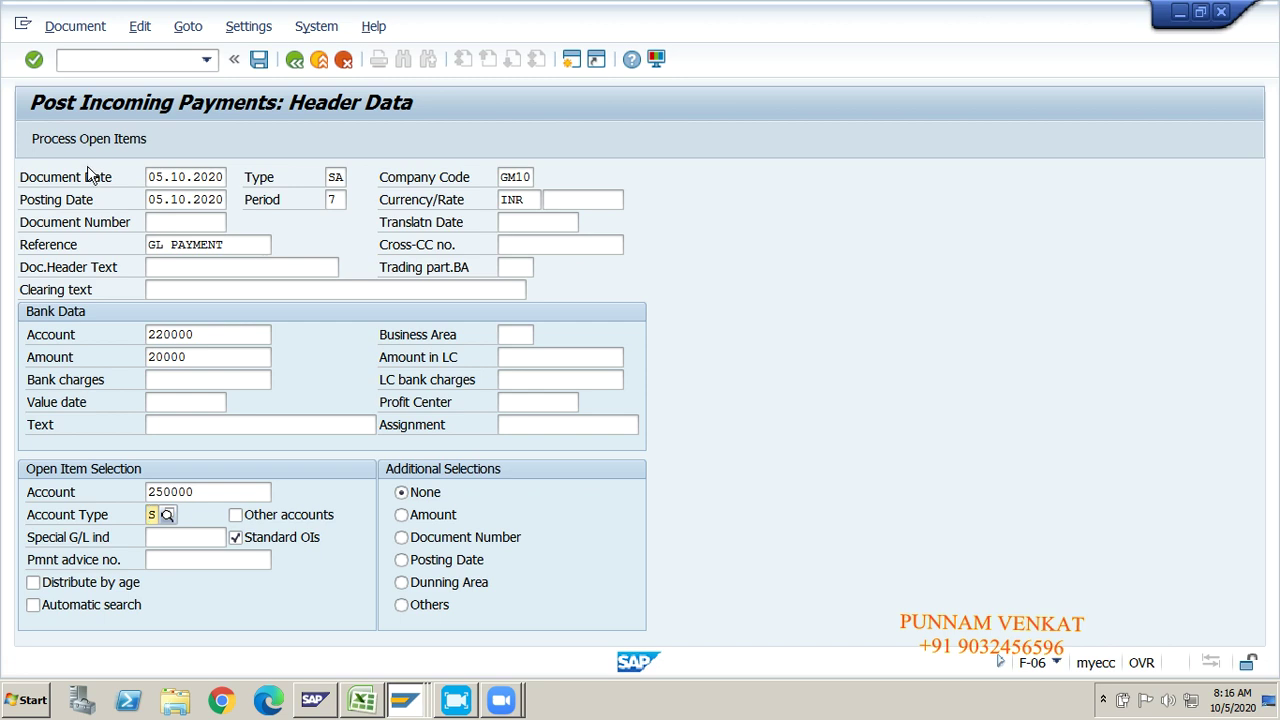
left_click(80, 145)
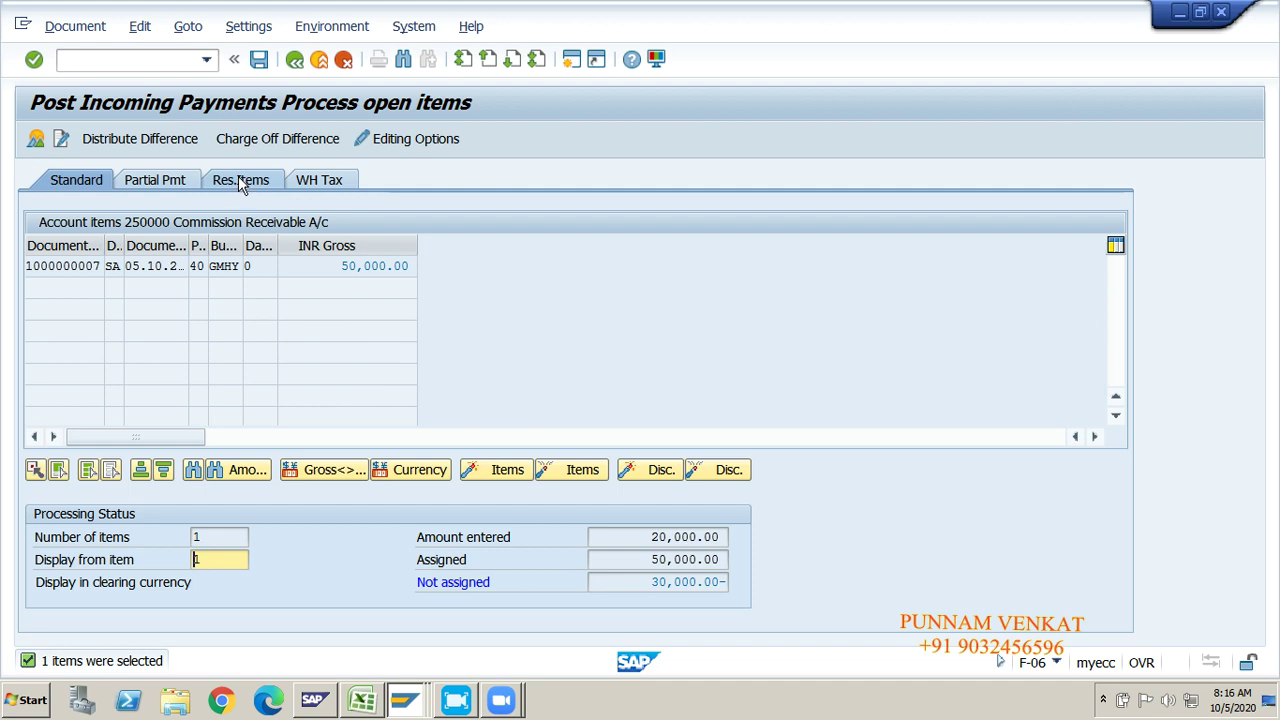
Step: Enter a 20,000.00 partial payment against the 50,000.00 item and post it
left_click(157, 188)
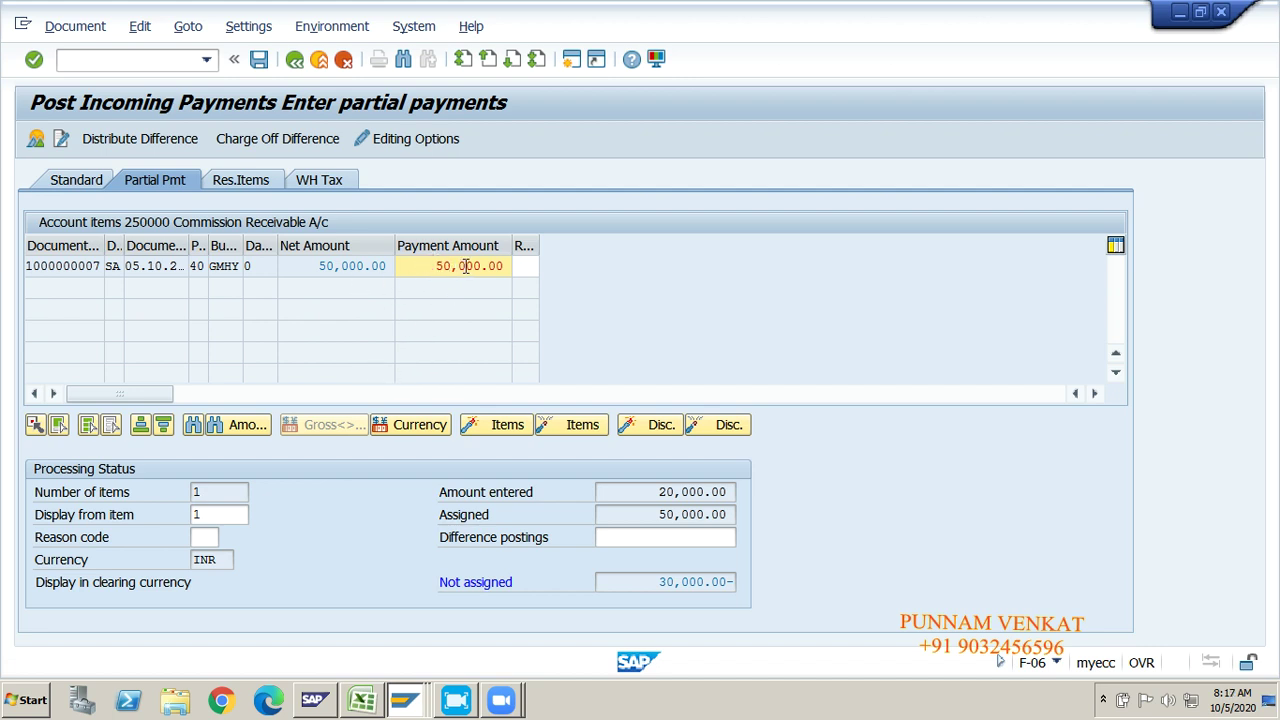
double_click(463, 266)
left_click_drag(317, 266, 534, 266)
left_click_drag(314, 266, 522, 268)
left_click(403, 268)
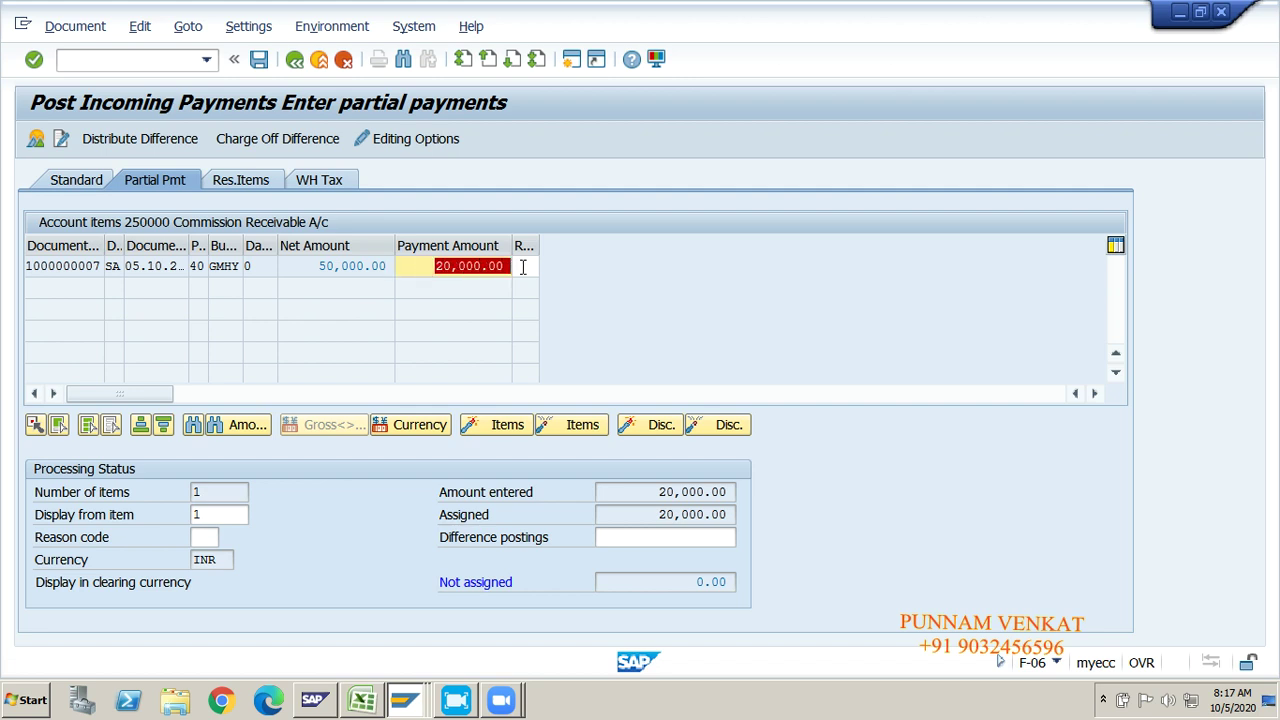
left_click(522, 266)
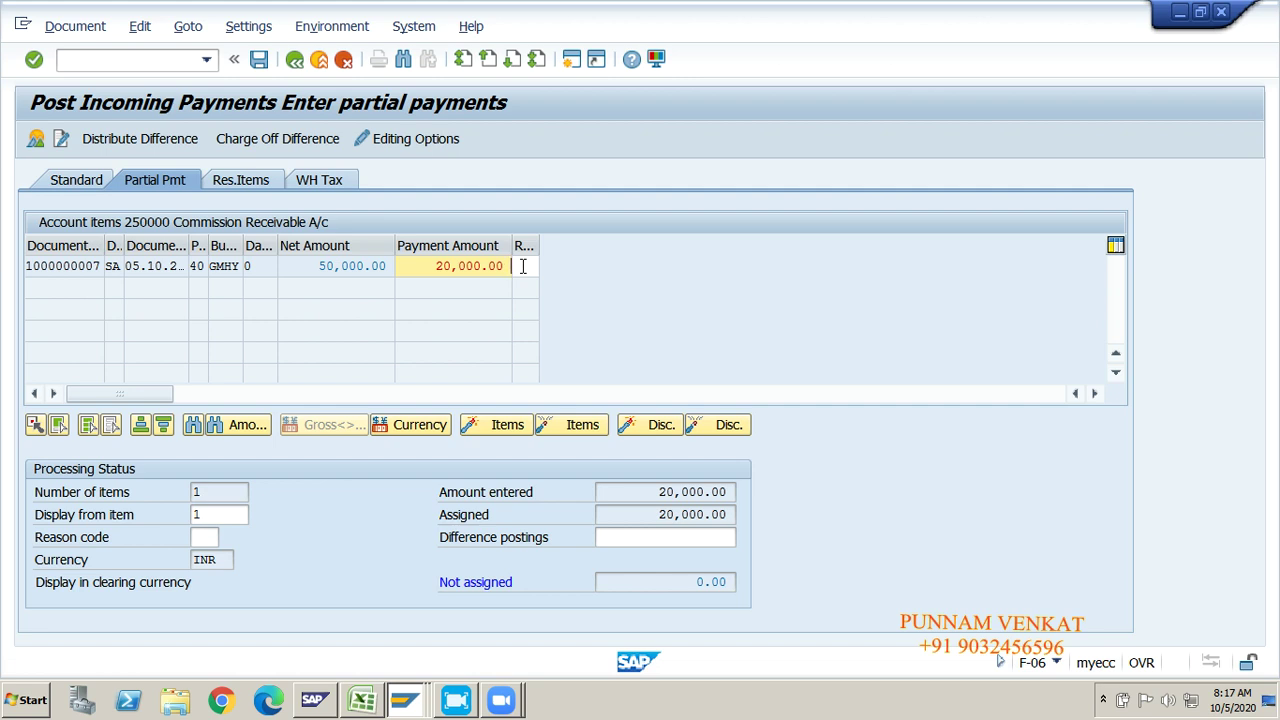
left_click(262, 61)
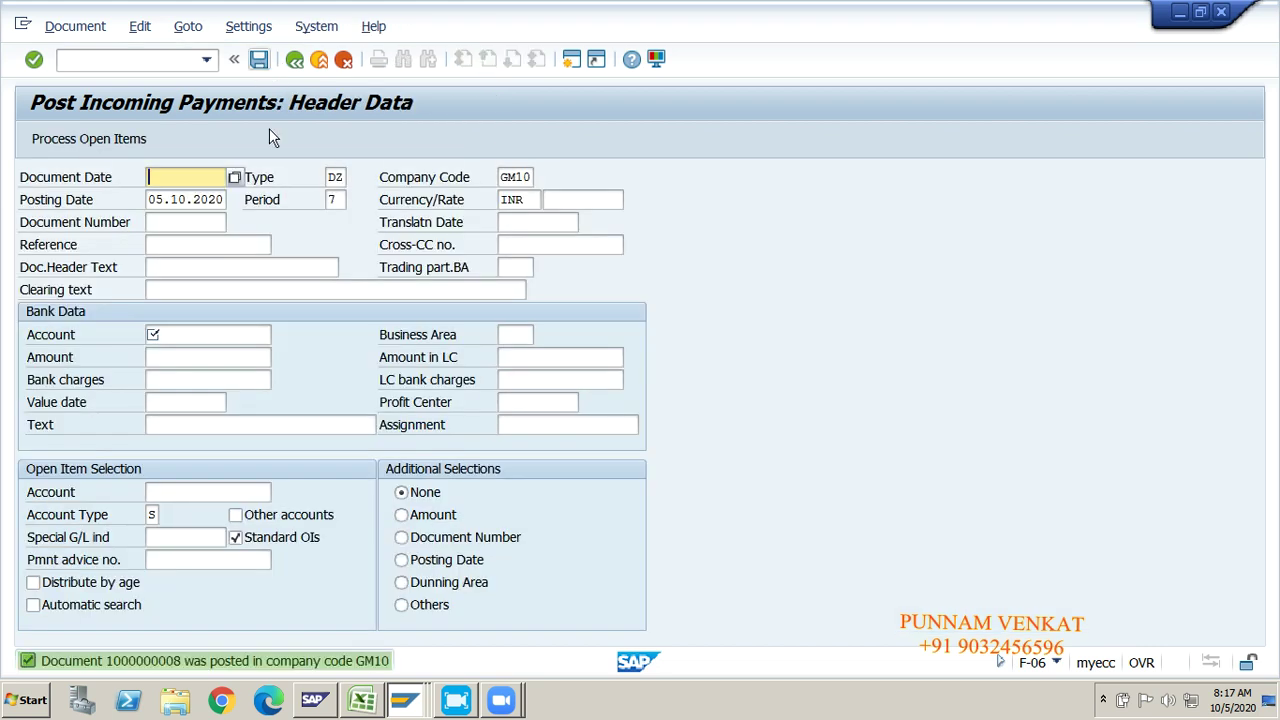
left_click(66, 29)
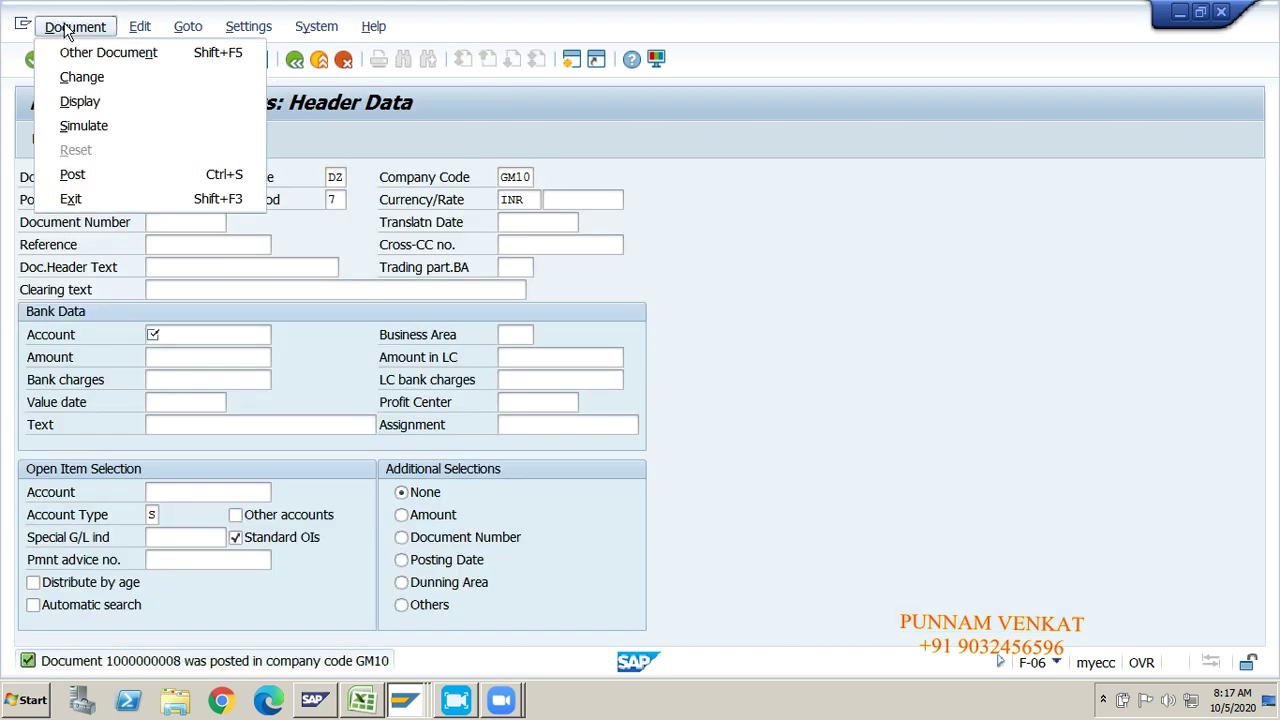
left_click(84, 102)
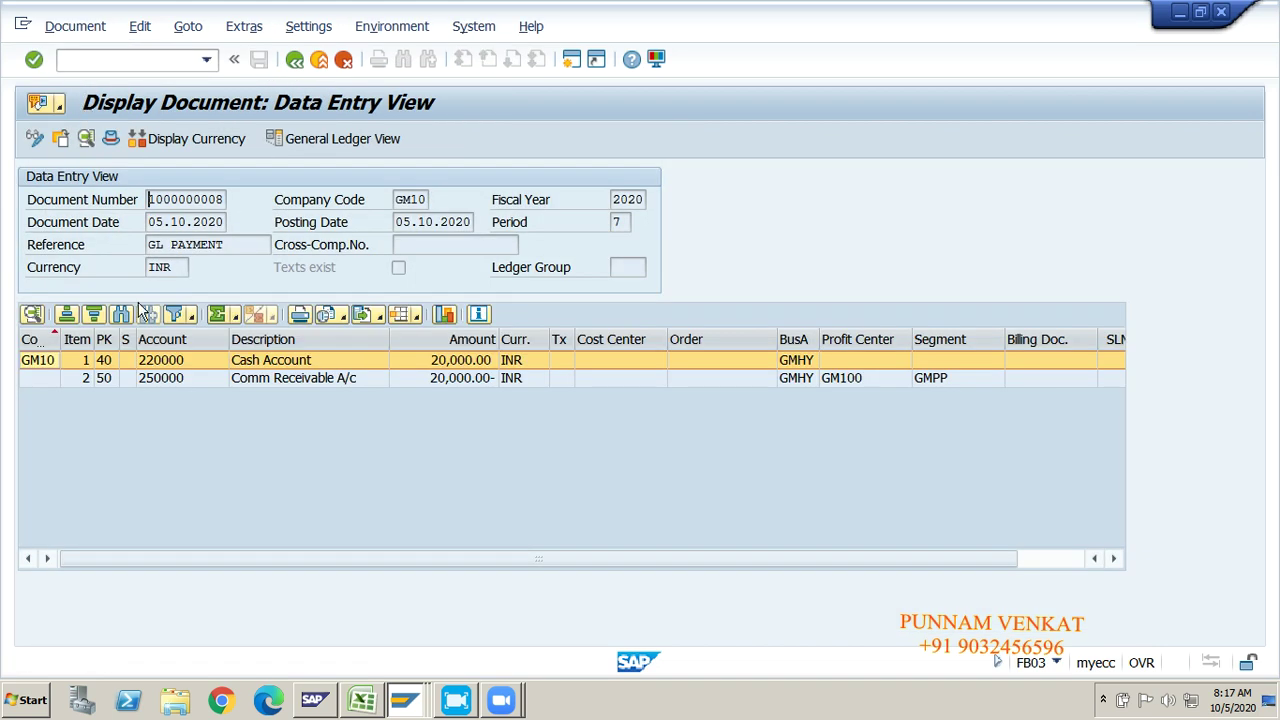
left_click(268, 379)
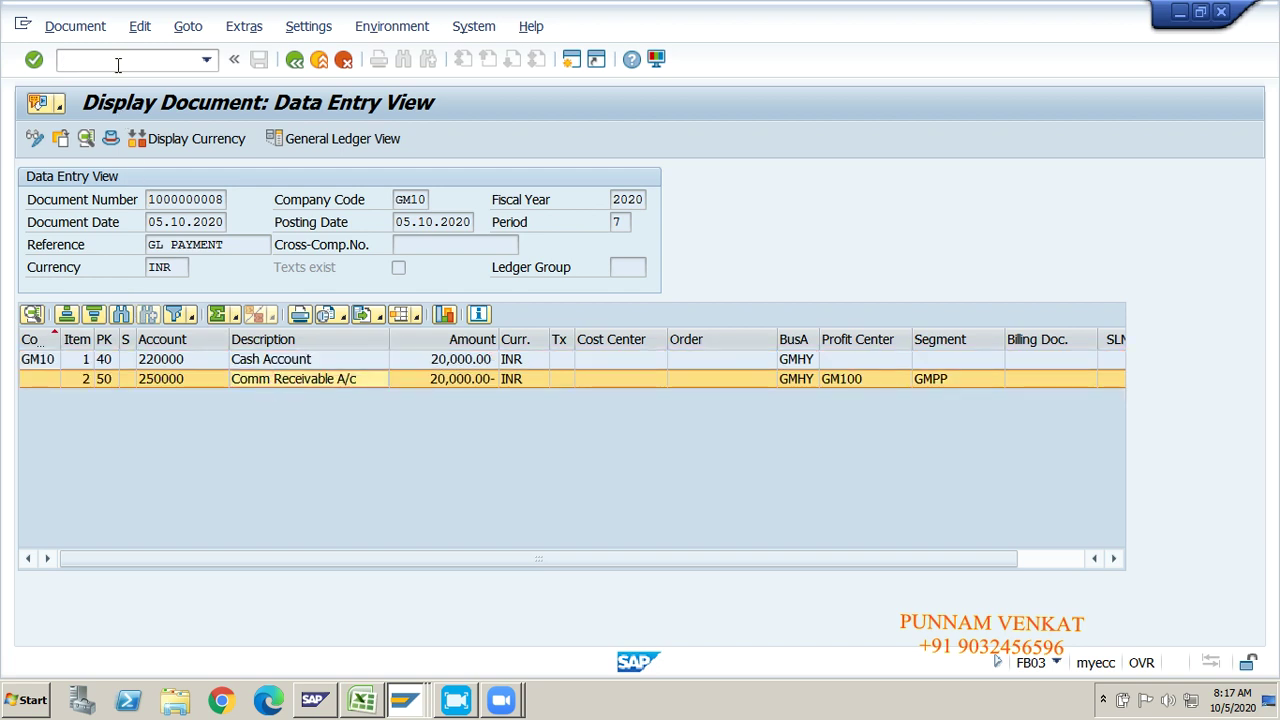
key("Return")
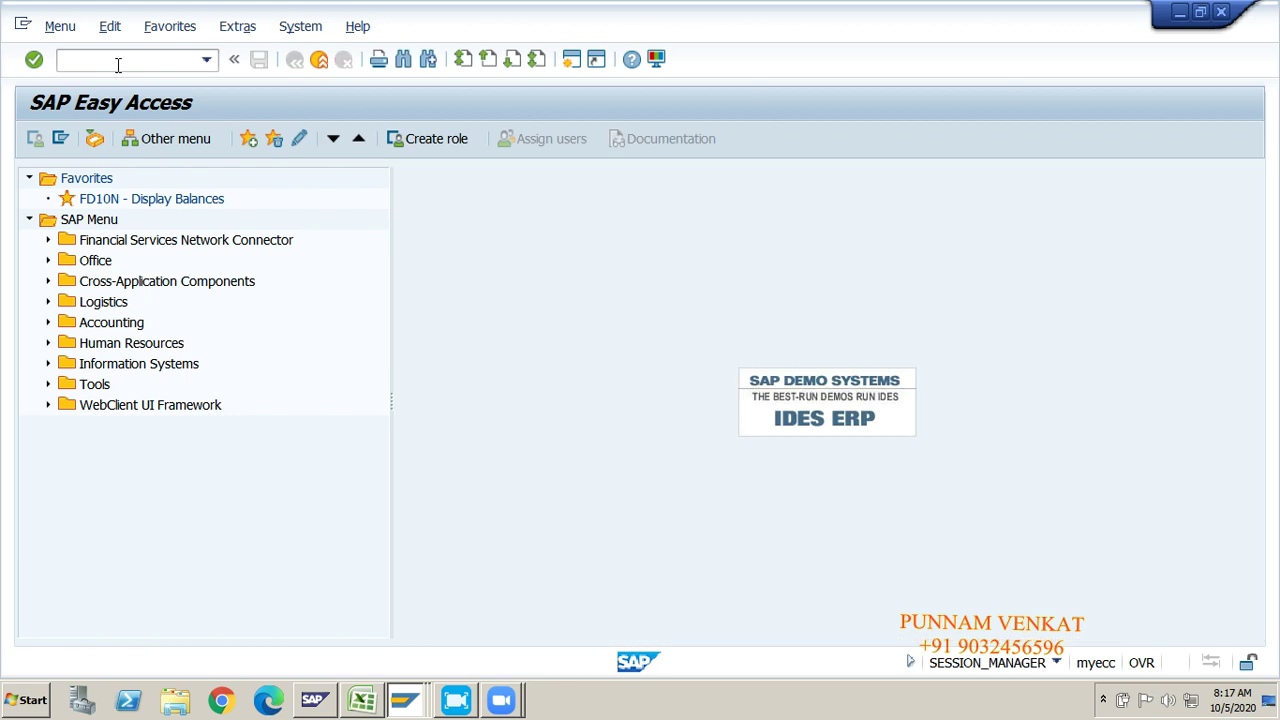
type("FBL3N")
Step: Run the G/L line item report for account 250000 in company code GM10
key("Return")
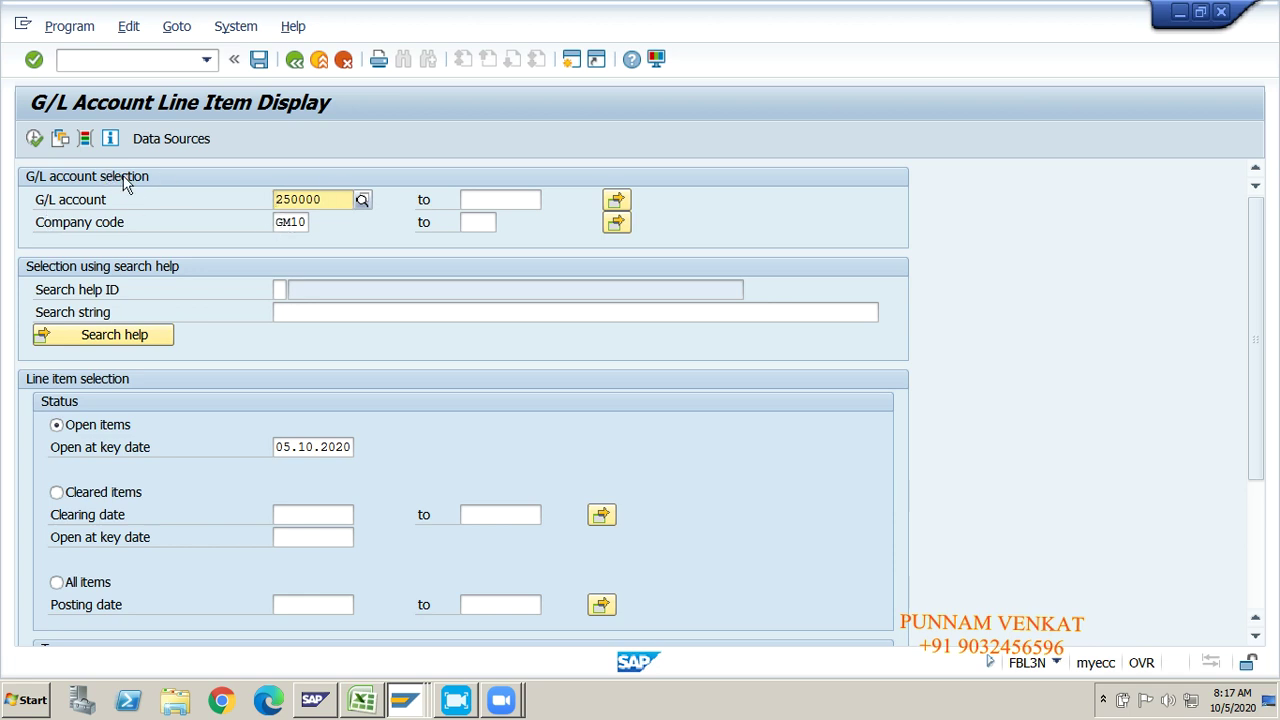
left_click(288, 224)
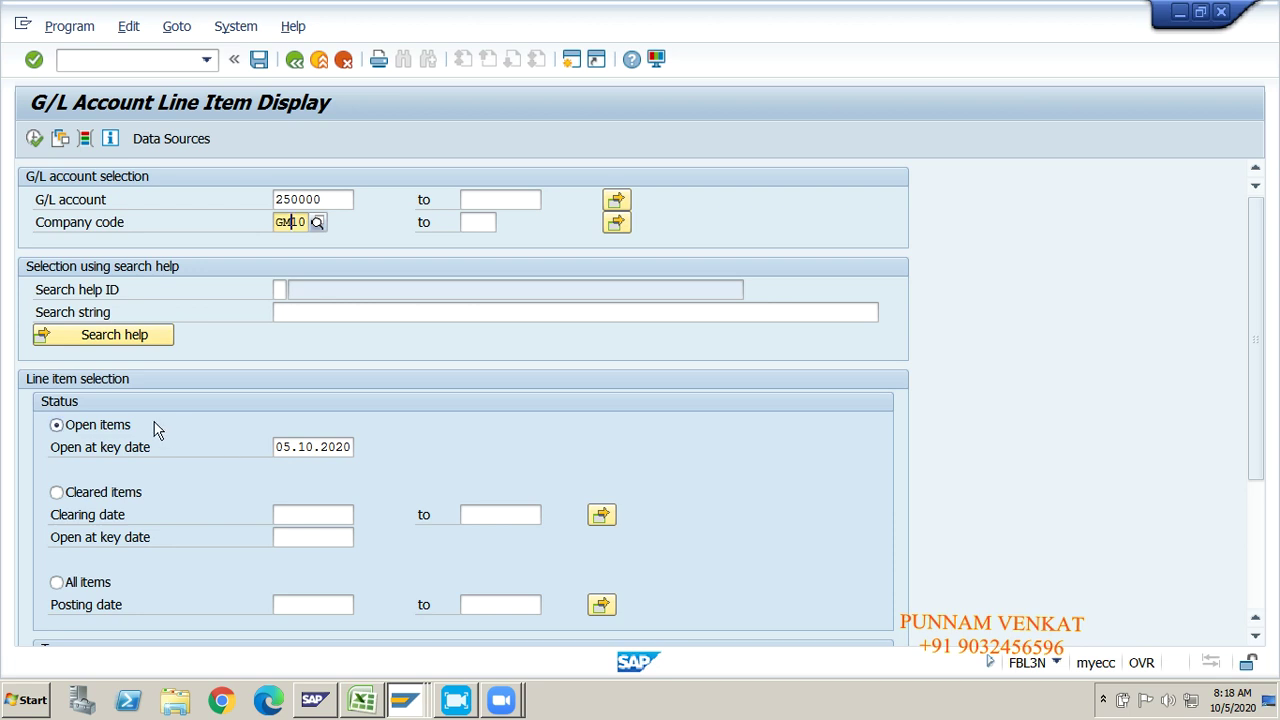
left_click(36, 146)
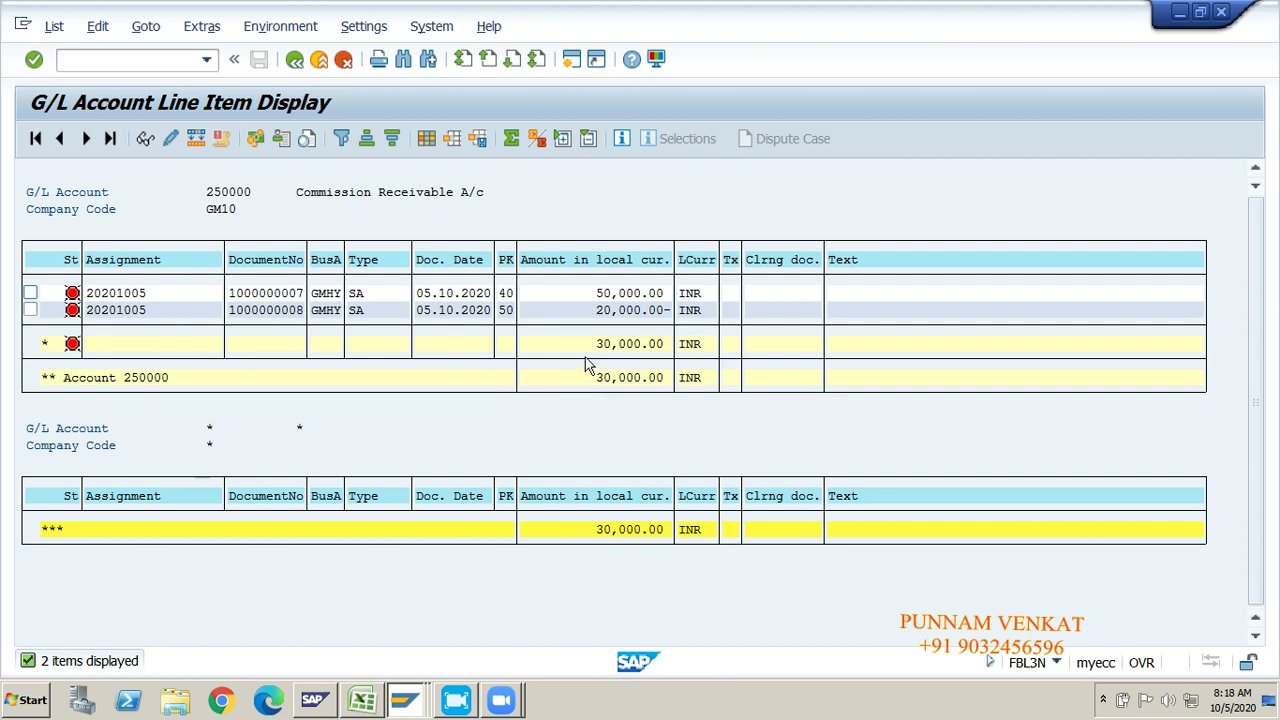
left_click_drag(588, 352, 679, 348)
left_click_drag(588, 378, 688, 378)
left_click_drag(588, 344, 682, 348)
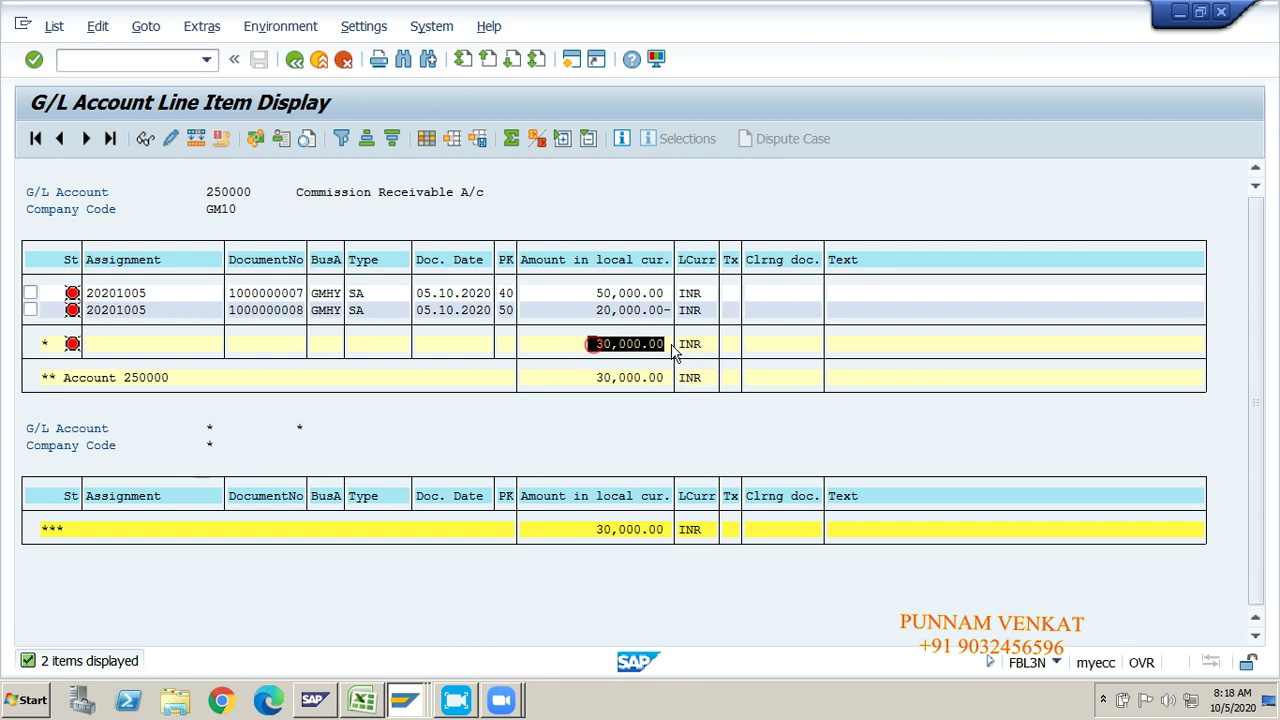
left_click(590, 345)
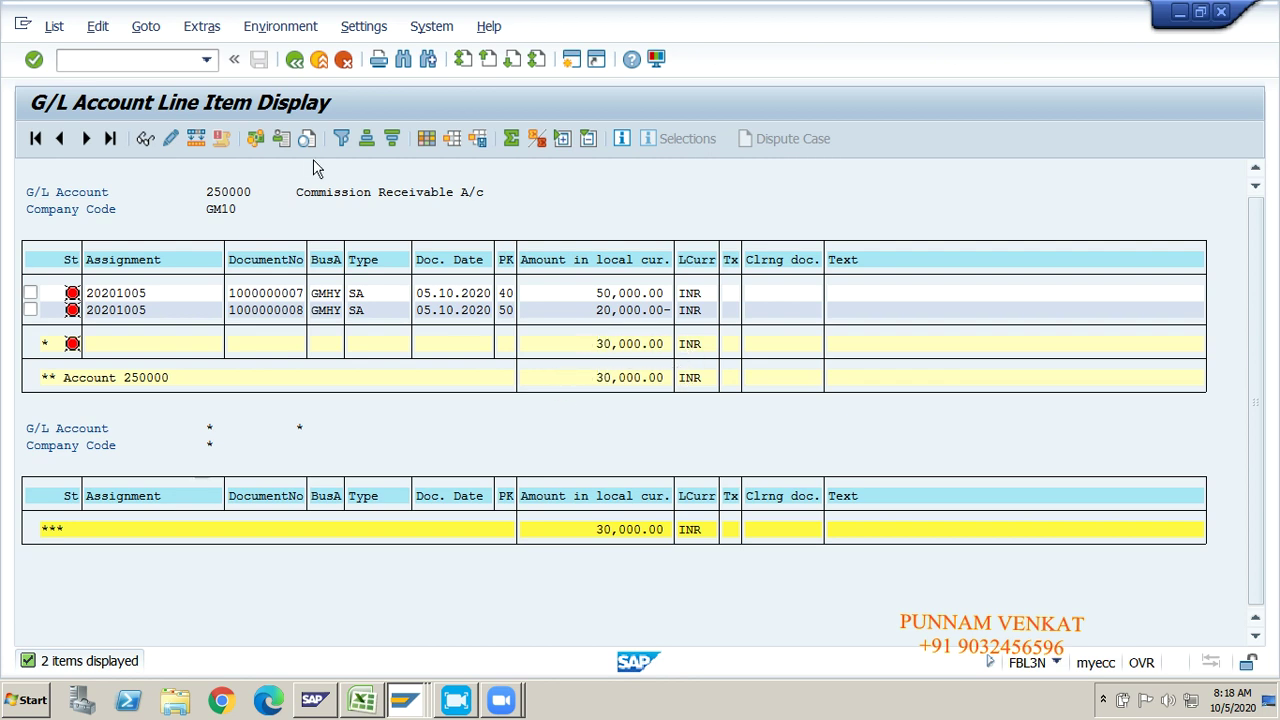
left_click(295, 60)
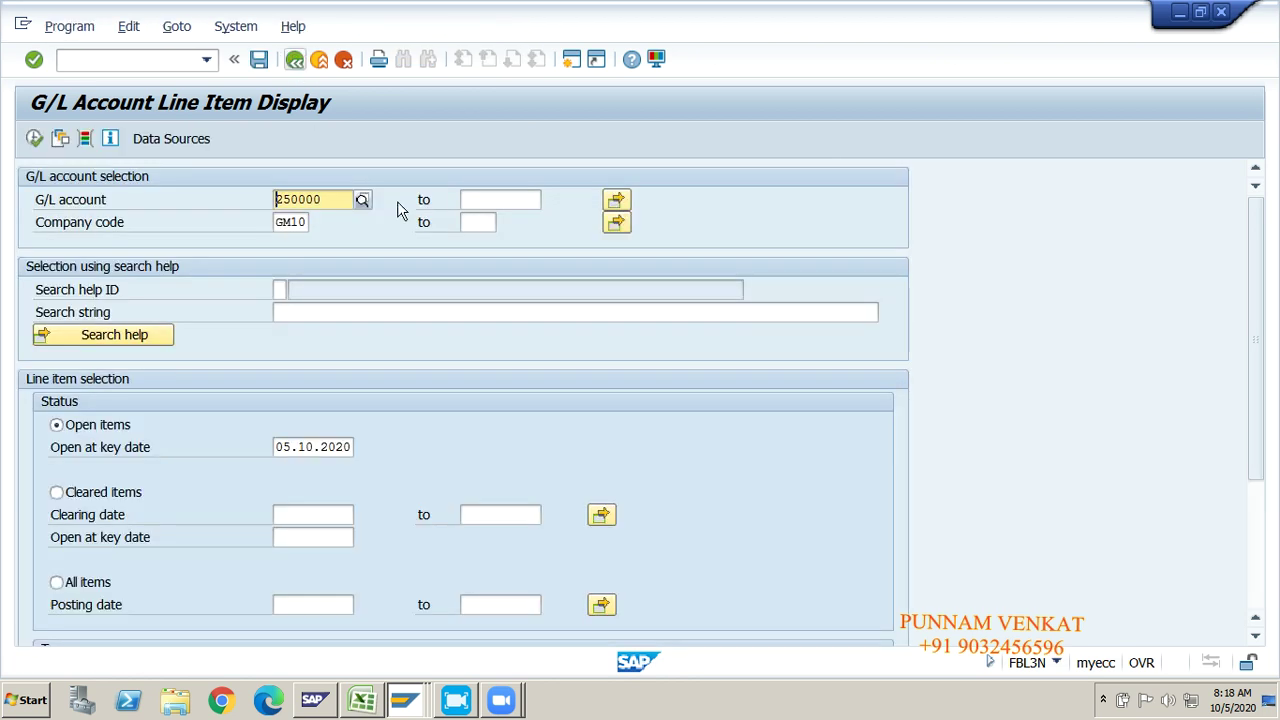
Step: Leave the line item report for the main menu with /n
left_click(191, 61)
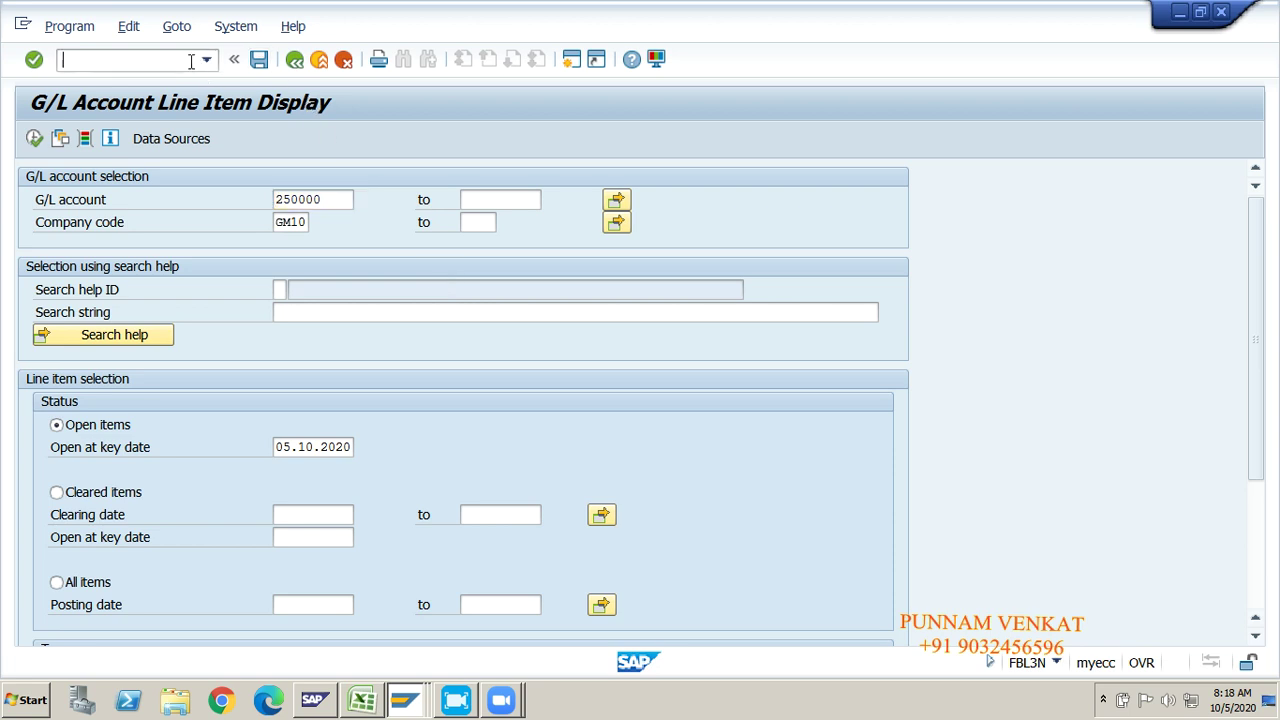
type("/n")
key("Return")
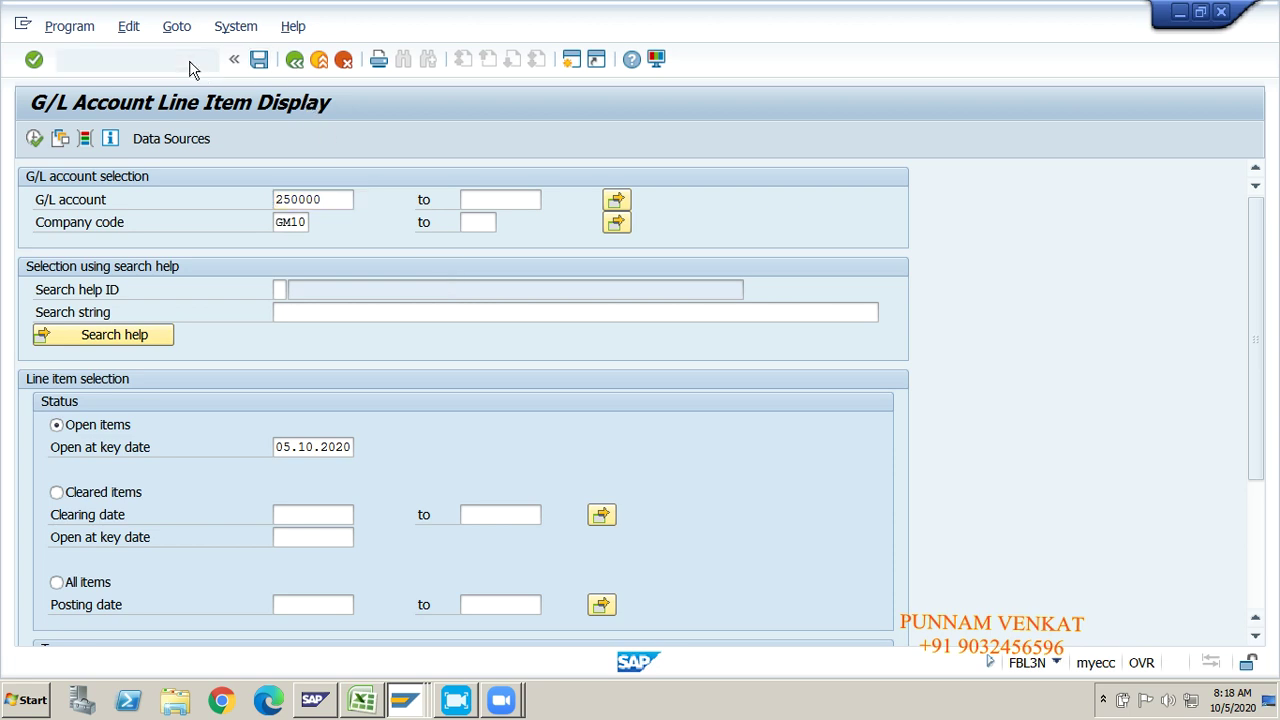
Step: Check the F-06 note in Excel cell AD47, then start transaction F-06
key("alt+Tab")
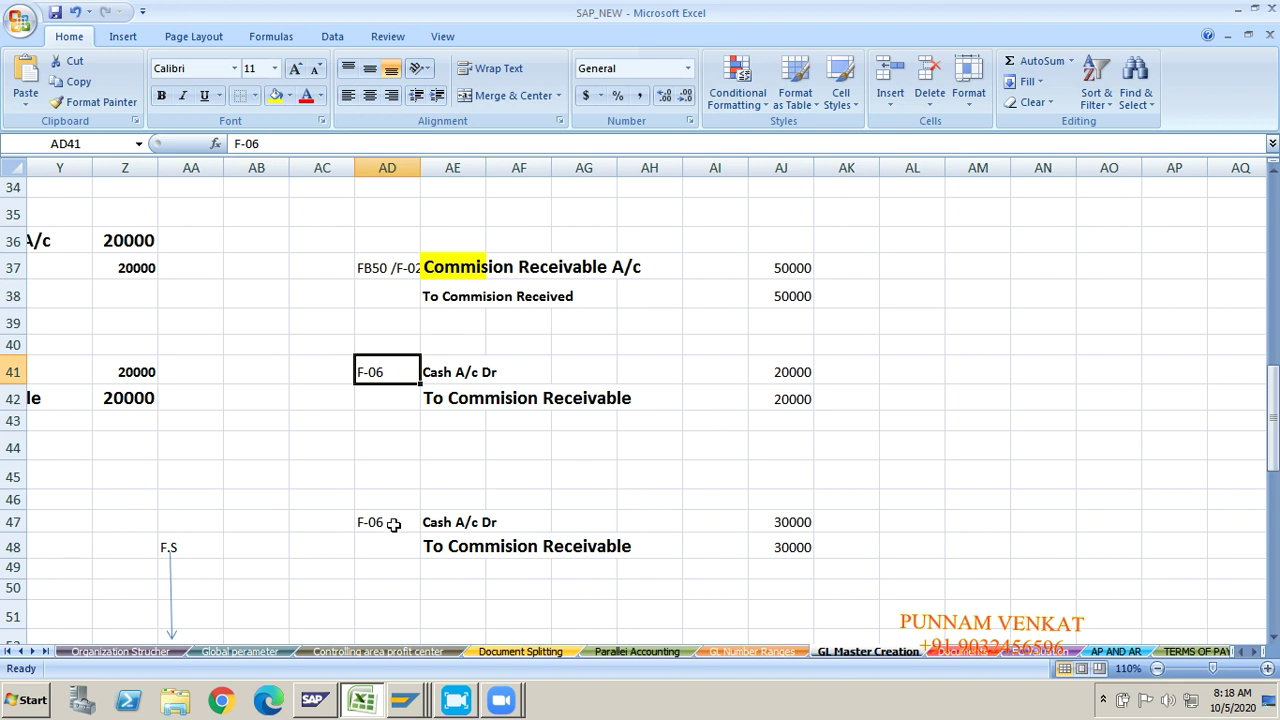
left_click(366, 522)
key("alt+Tab")
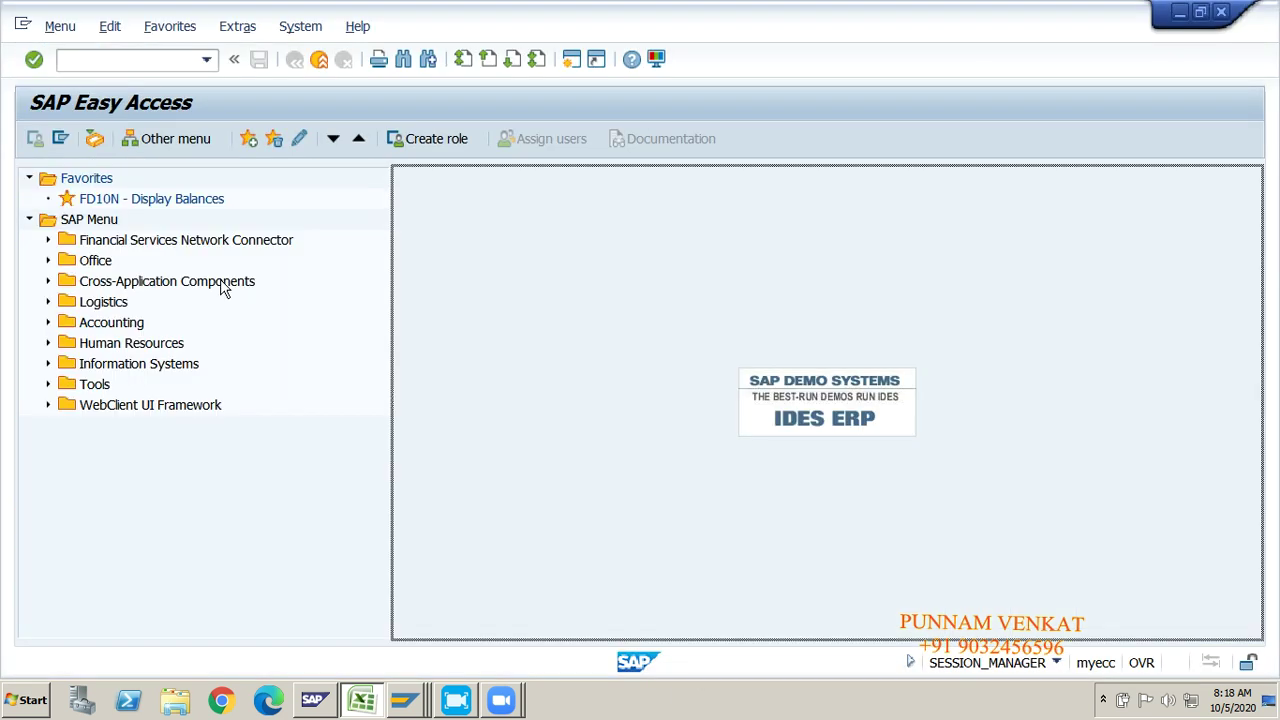
type("F-06")
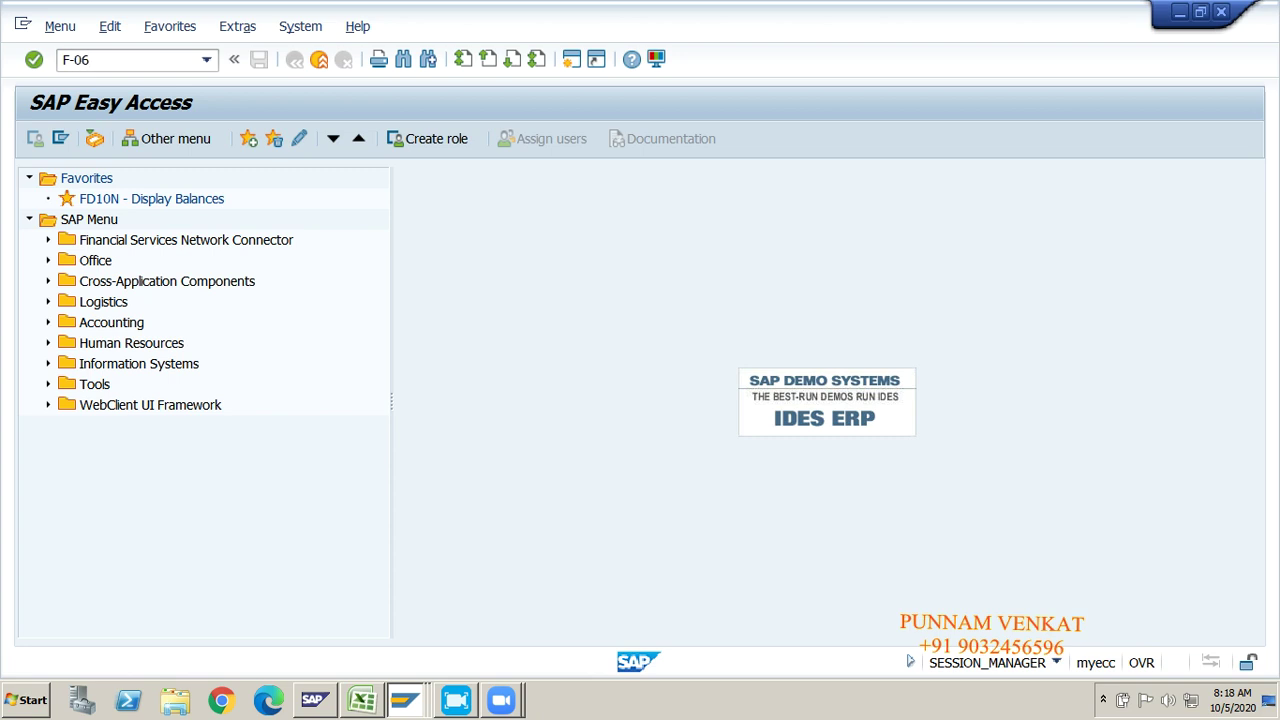
key("alt+Tab")
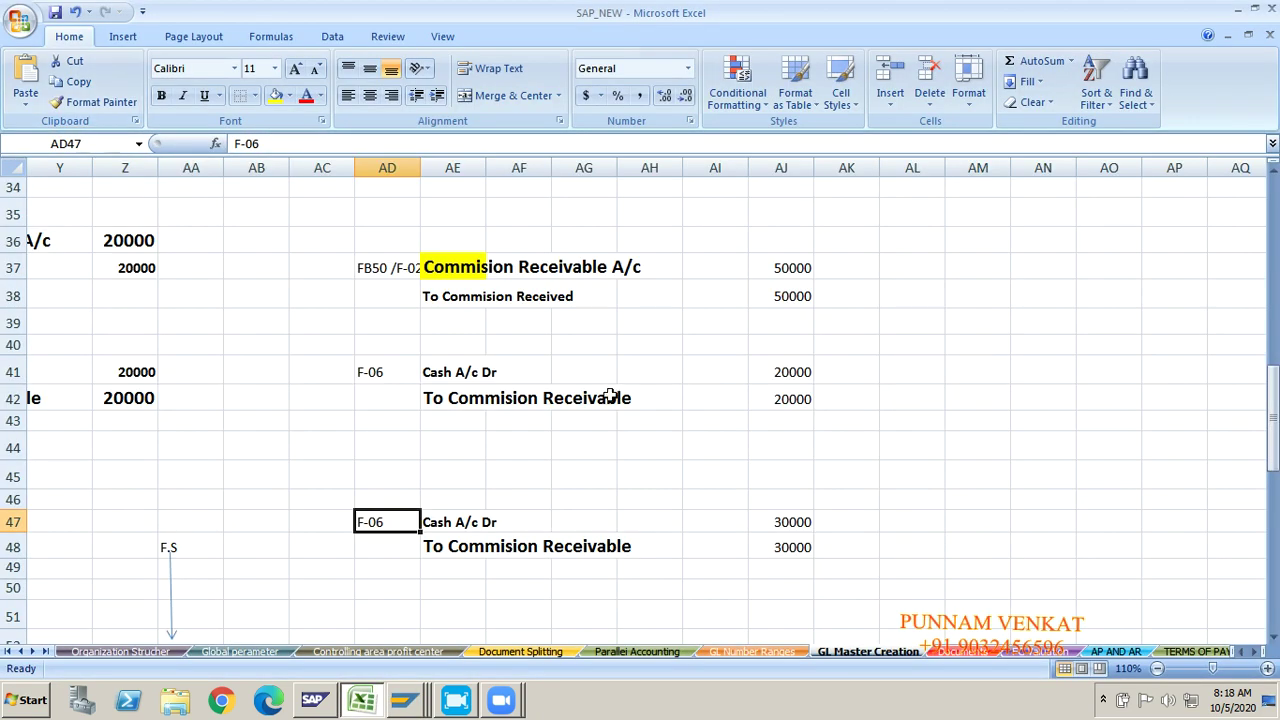
key("alt+Tab")
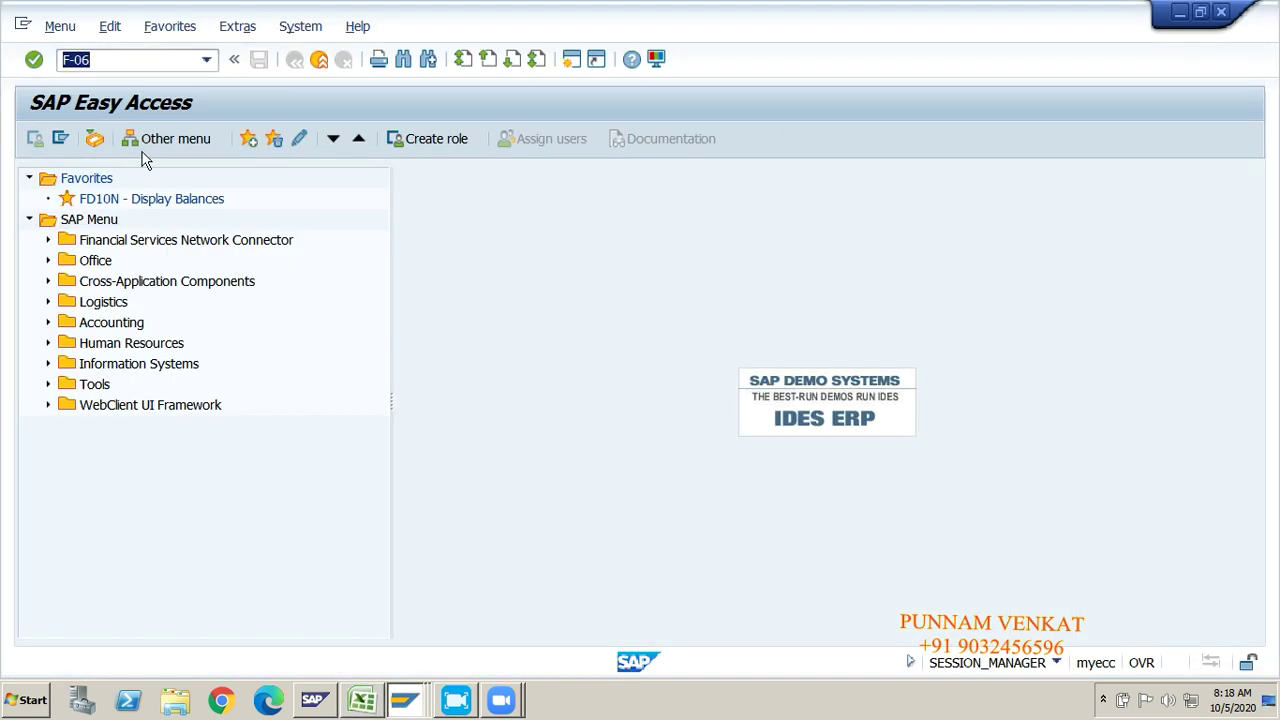
key("Return")
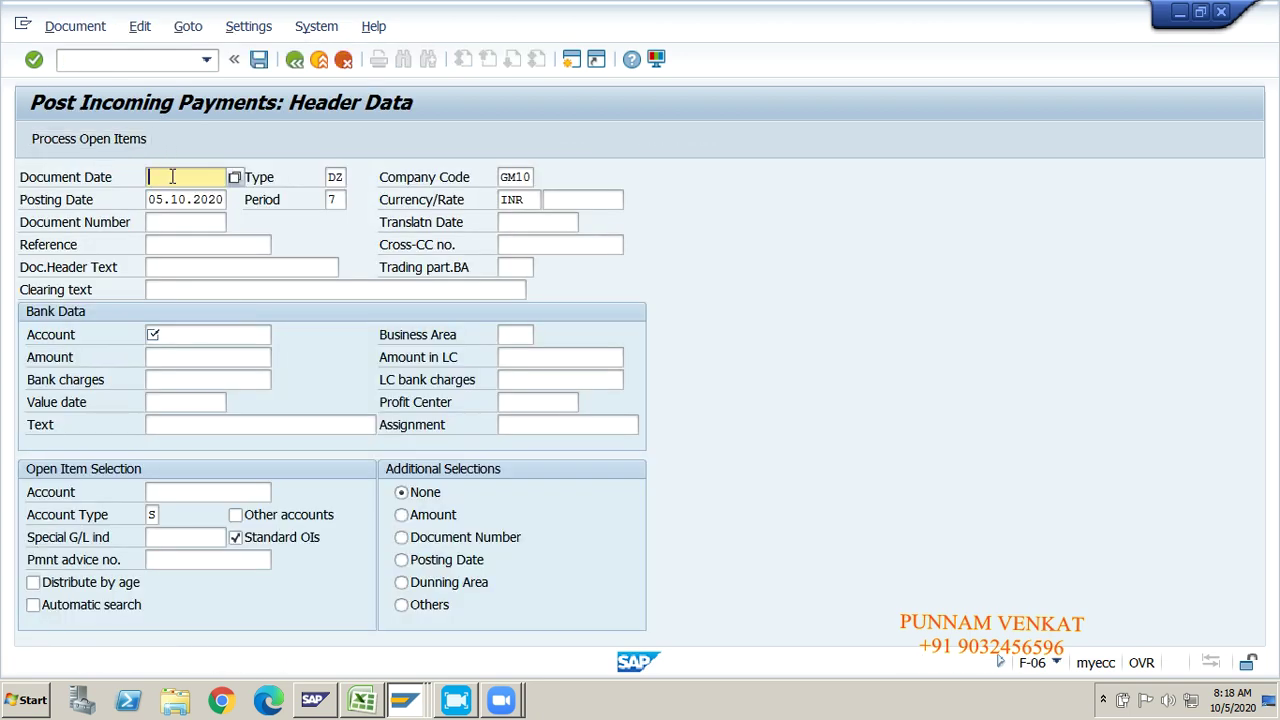
Step: Set document date 05.10.2020 and replace document type DZ with SA
key("Down")
key("Down")
key("Return")
key("Tab")
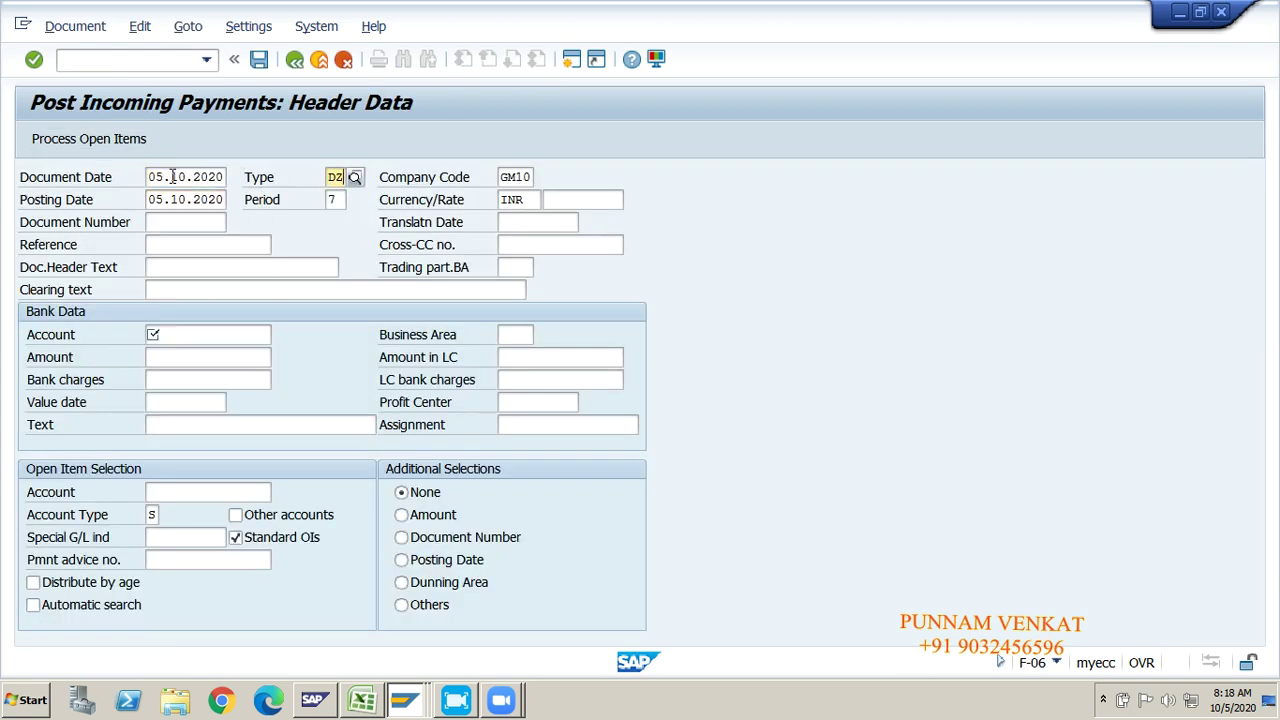
key("BackSpace")
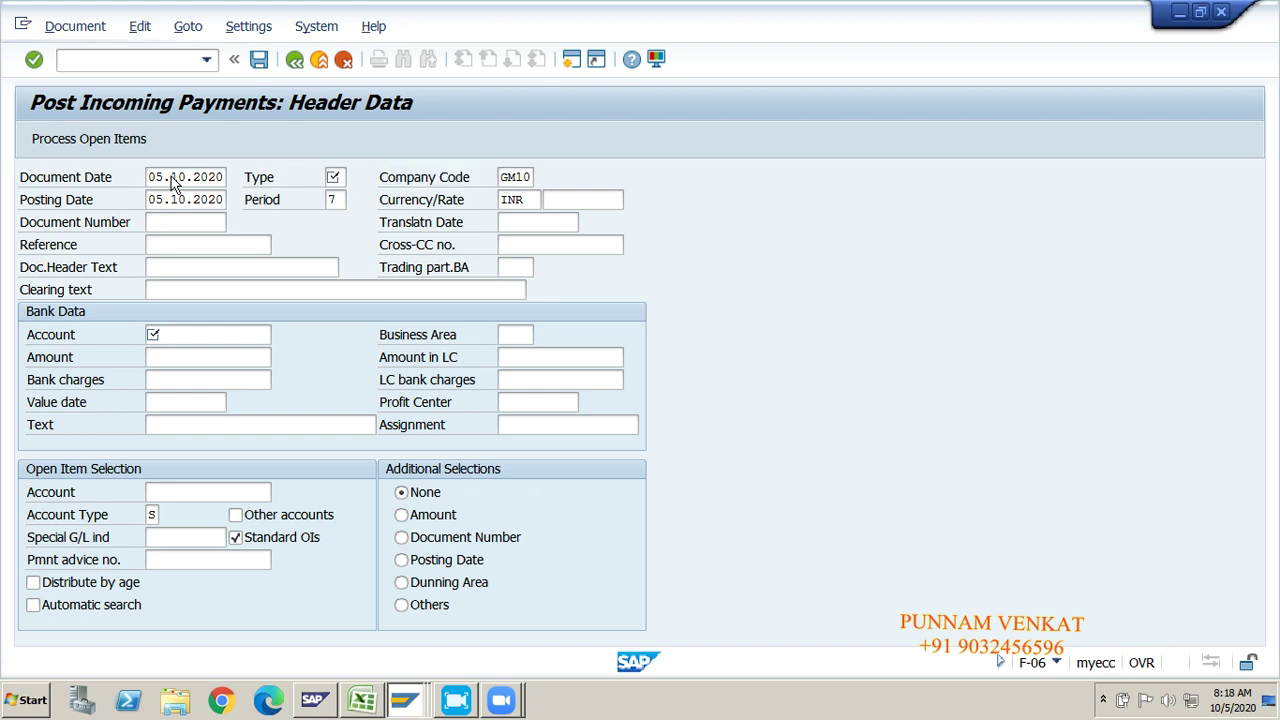
type("SA")
key("Tab")
key("Tab")
key("Tab")
key("Tab")
key("Tab")
key("Tab")
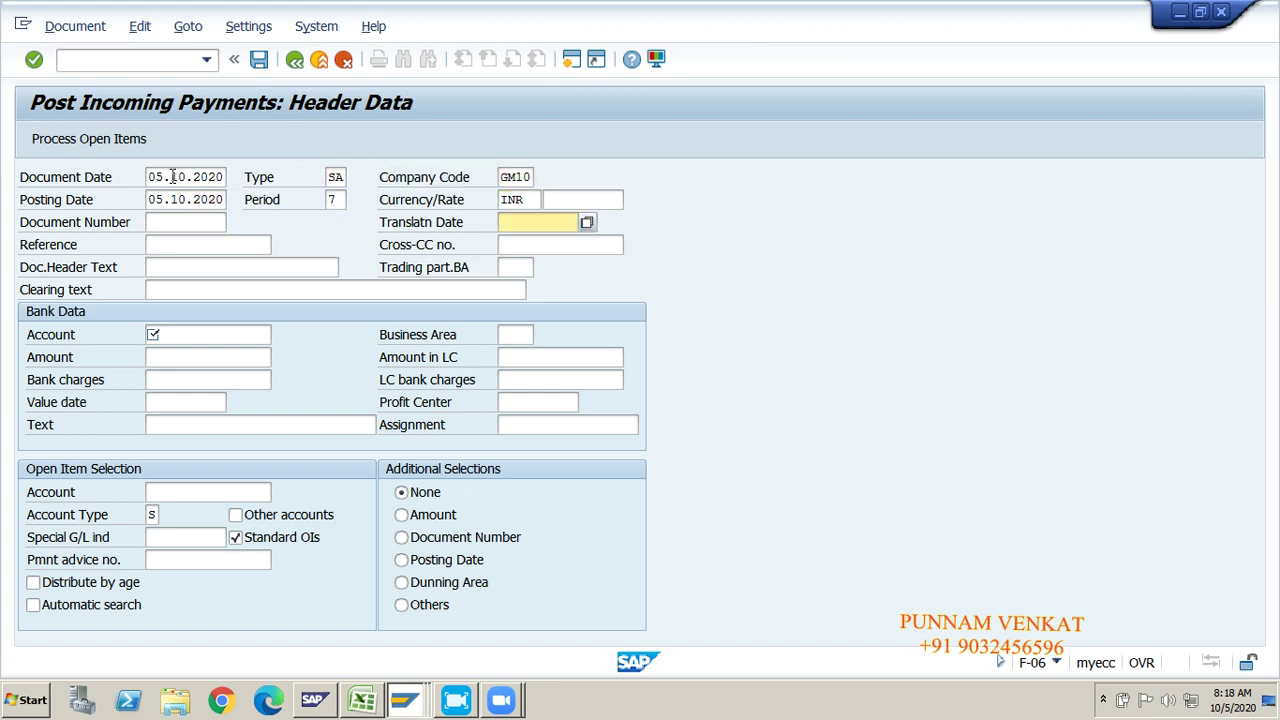
key("Tab")
Step: Enter reference GL PAYMENT, bank account 220000 and amount 30000
key("Tab")
key("shift+Tab")
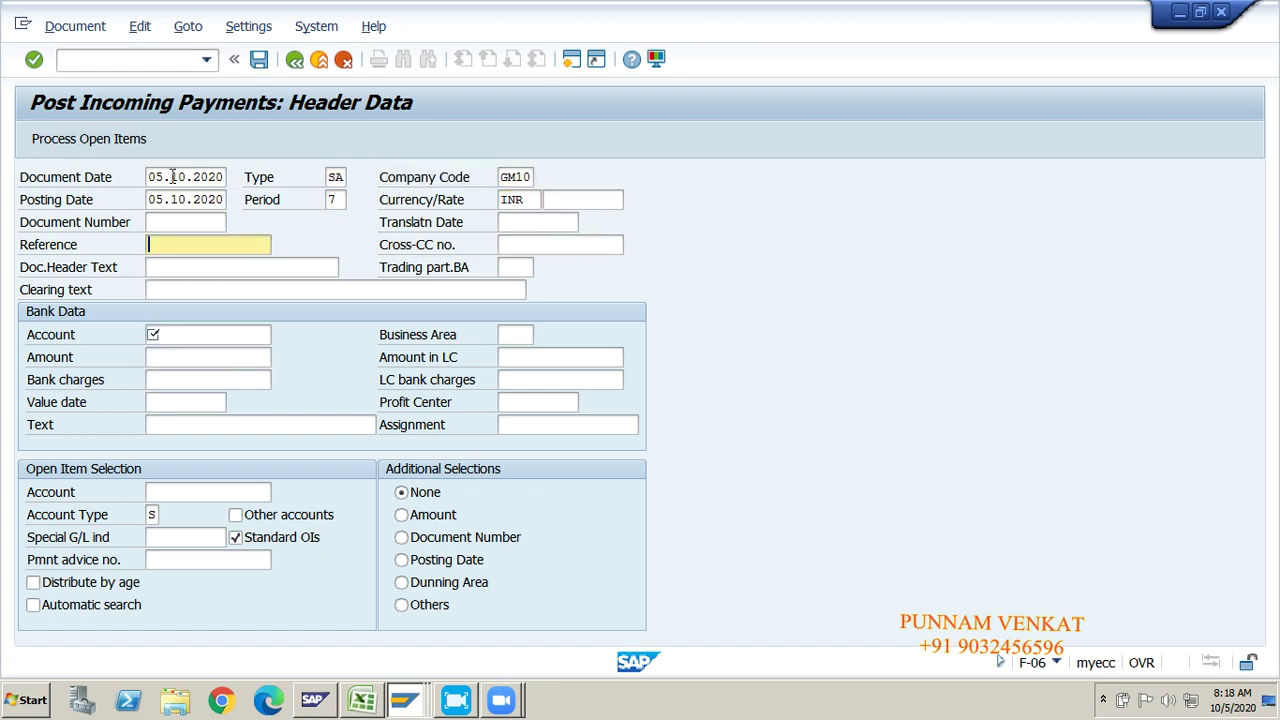
key("Down")
key("Tab")
key("Tab")
key("Tab")
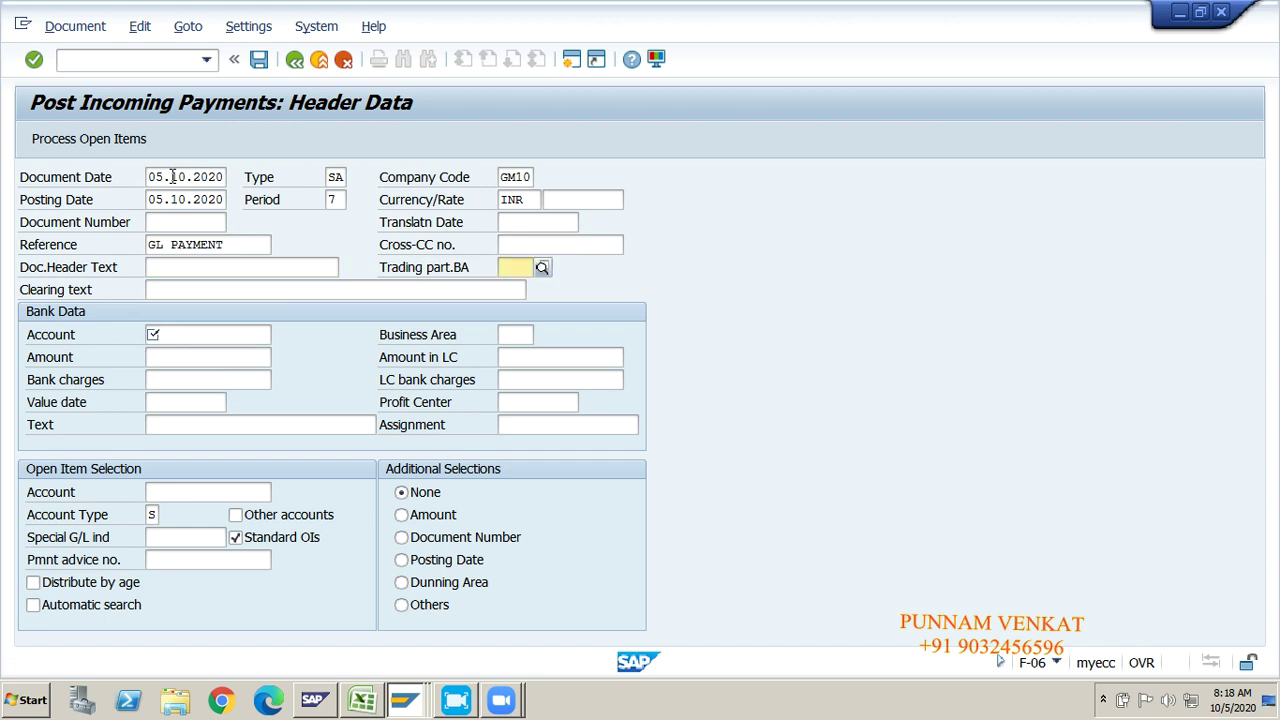
key("Tab")
key("Tab")
key("Down")
key("Tab")
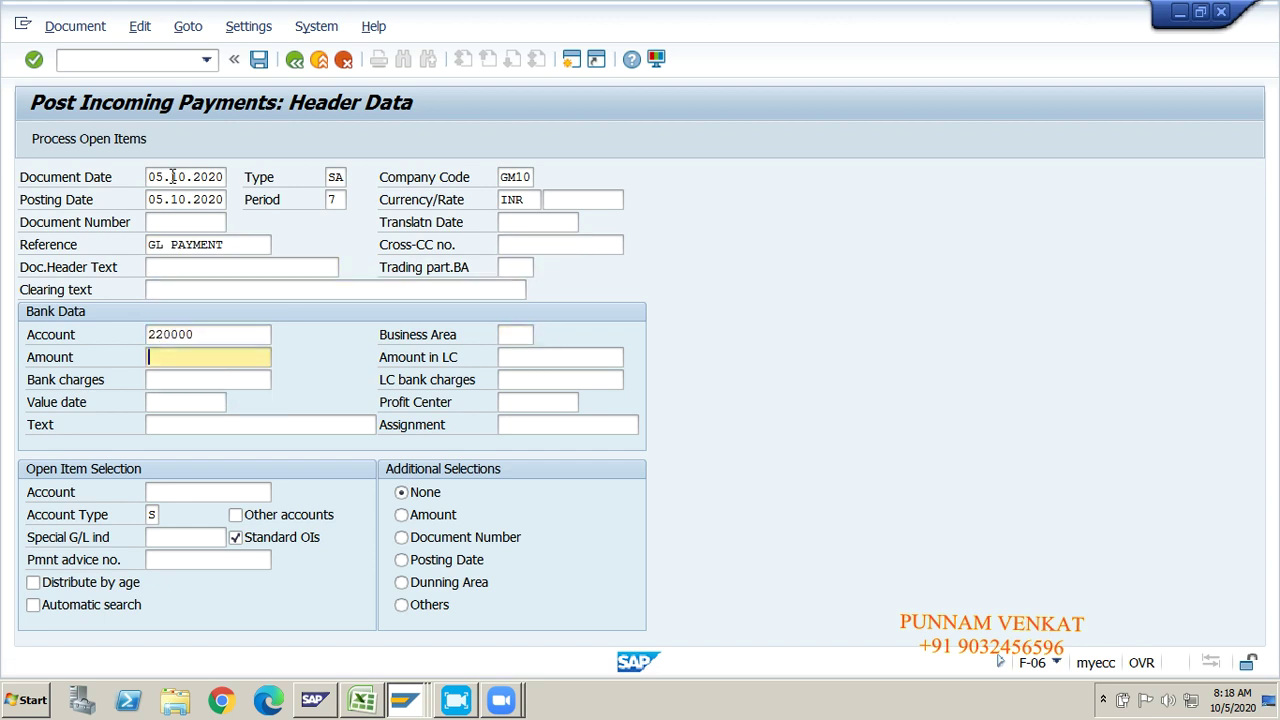
type("3000")
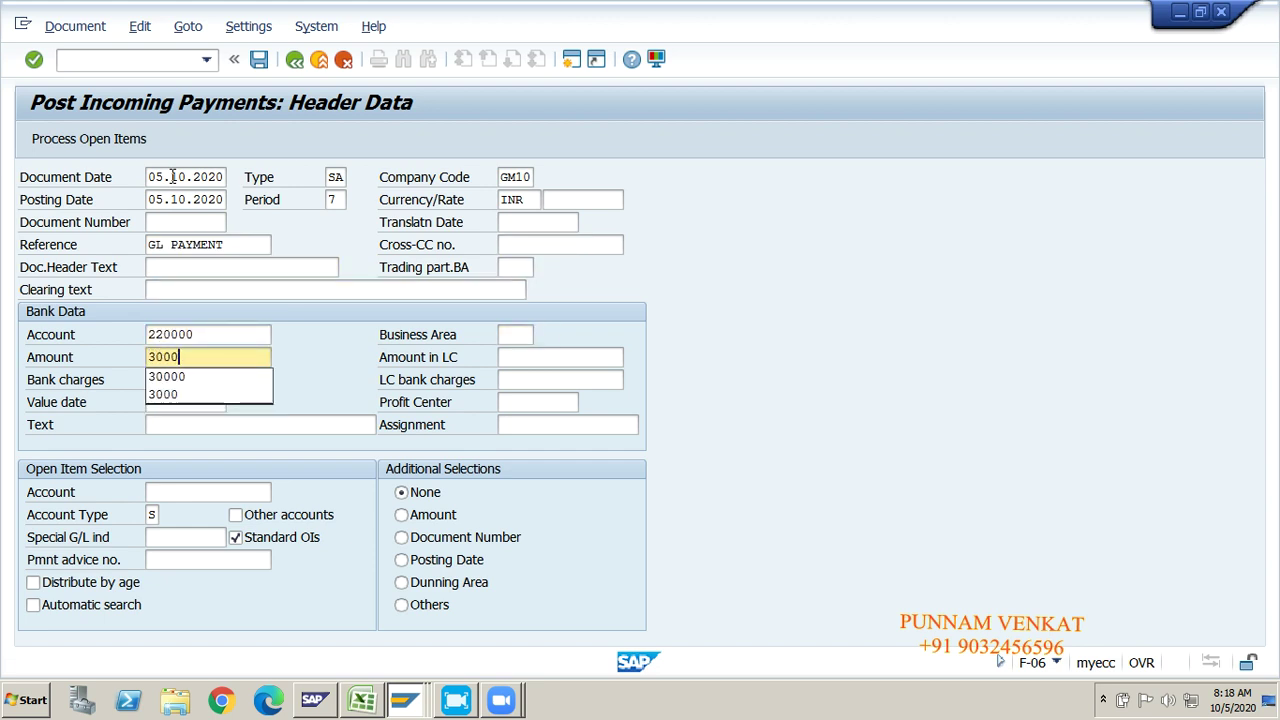
type("0")
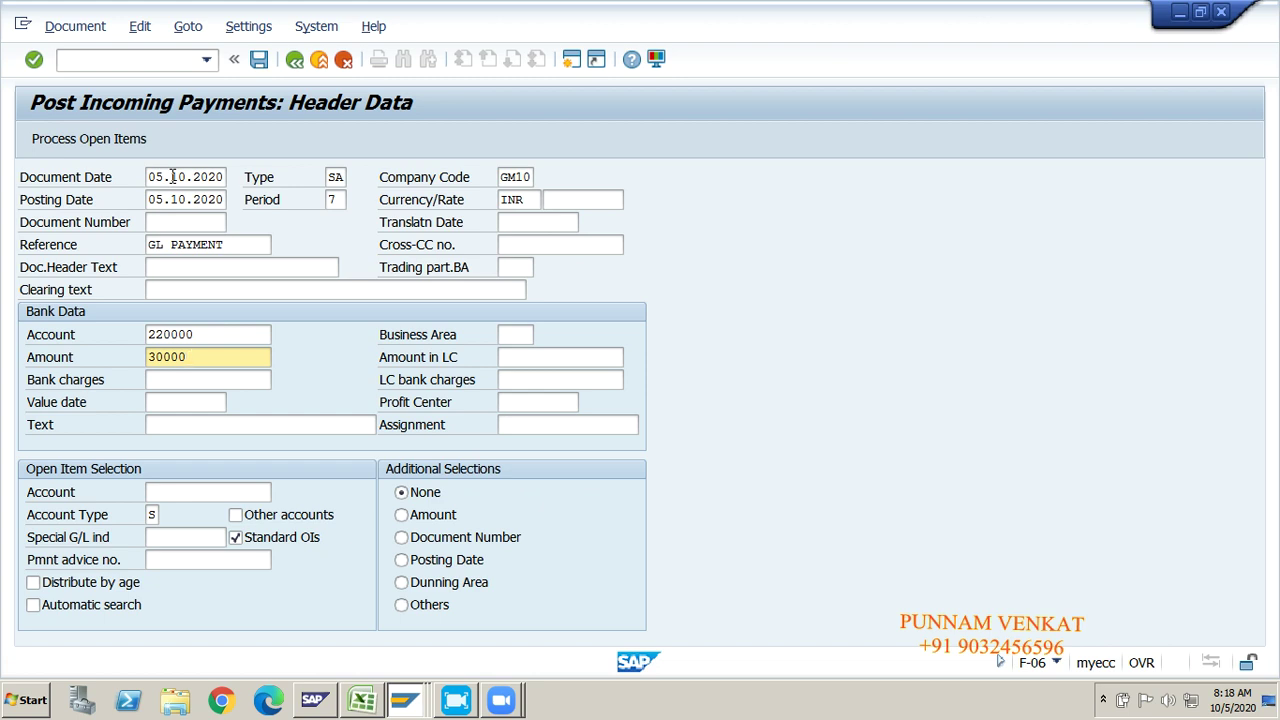
Step: Choose account 250000 as the open-item account
key("Tab")
key("Tab")
key("Tab")
key("Tab")
key("Tab")
key("Tab")
key("Tab")
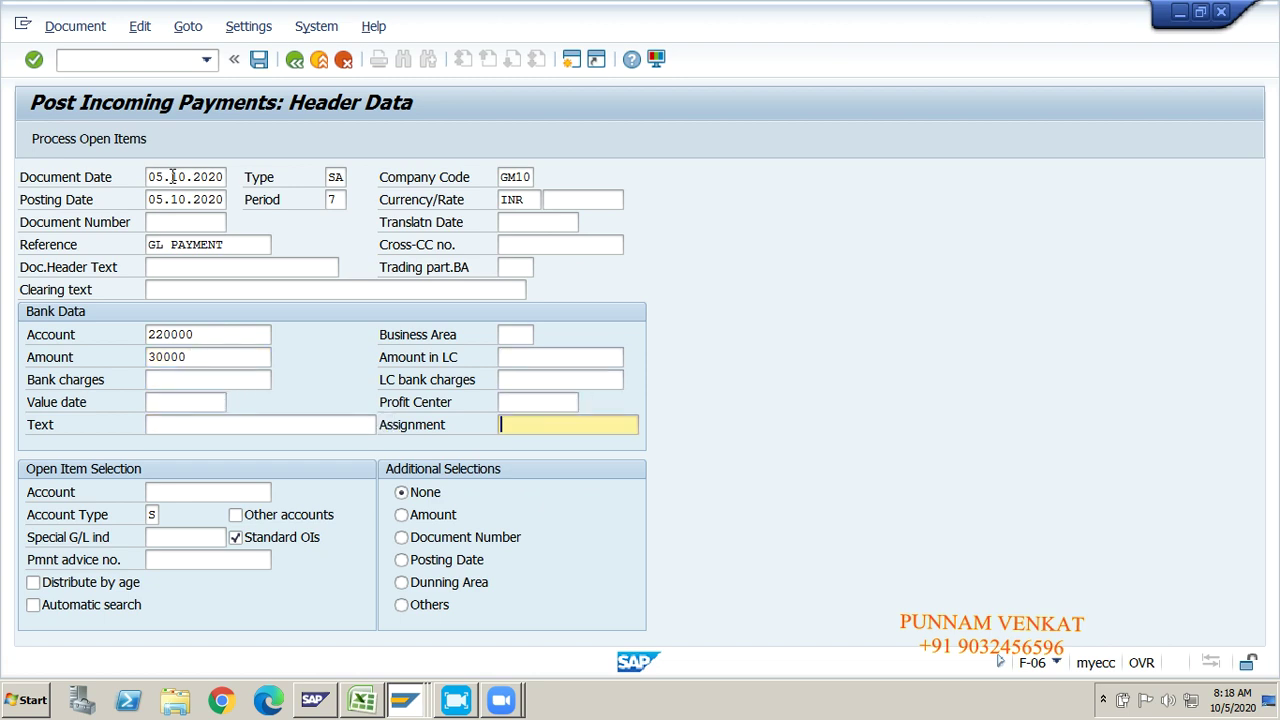
key("Tab")
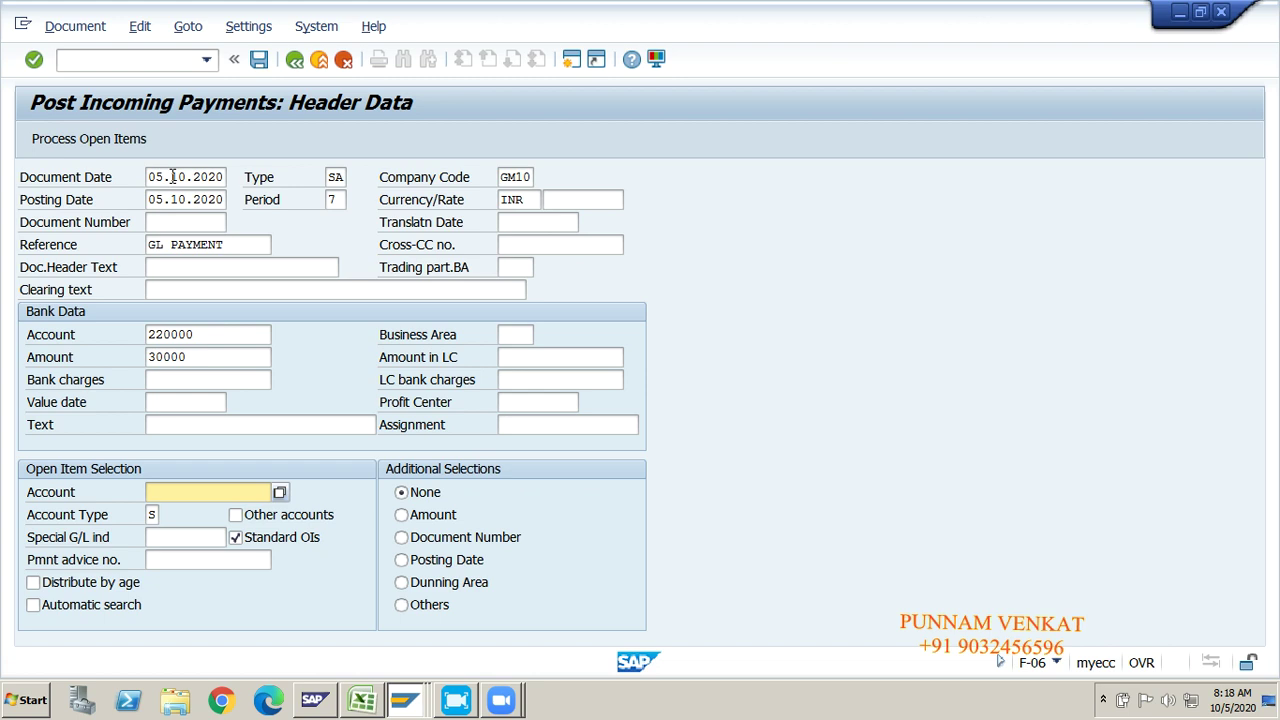
key("Down")
key("Down")
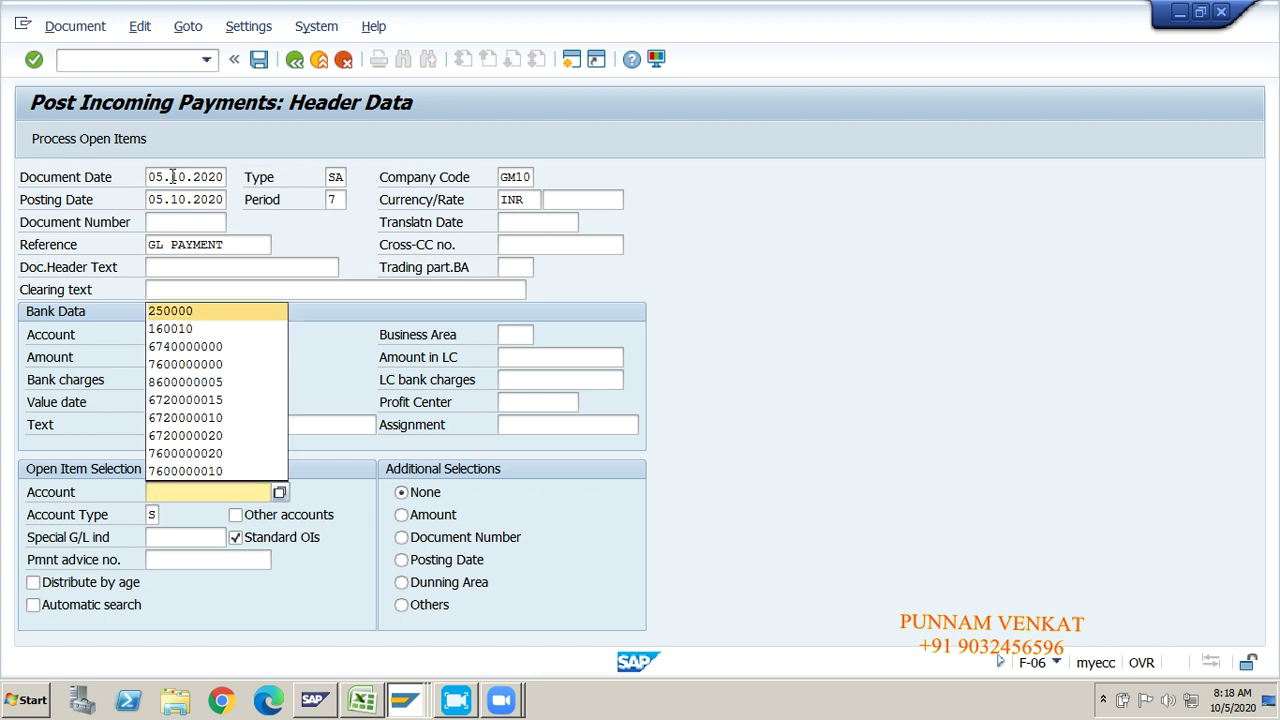
key("Tab")
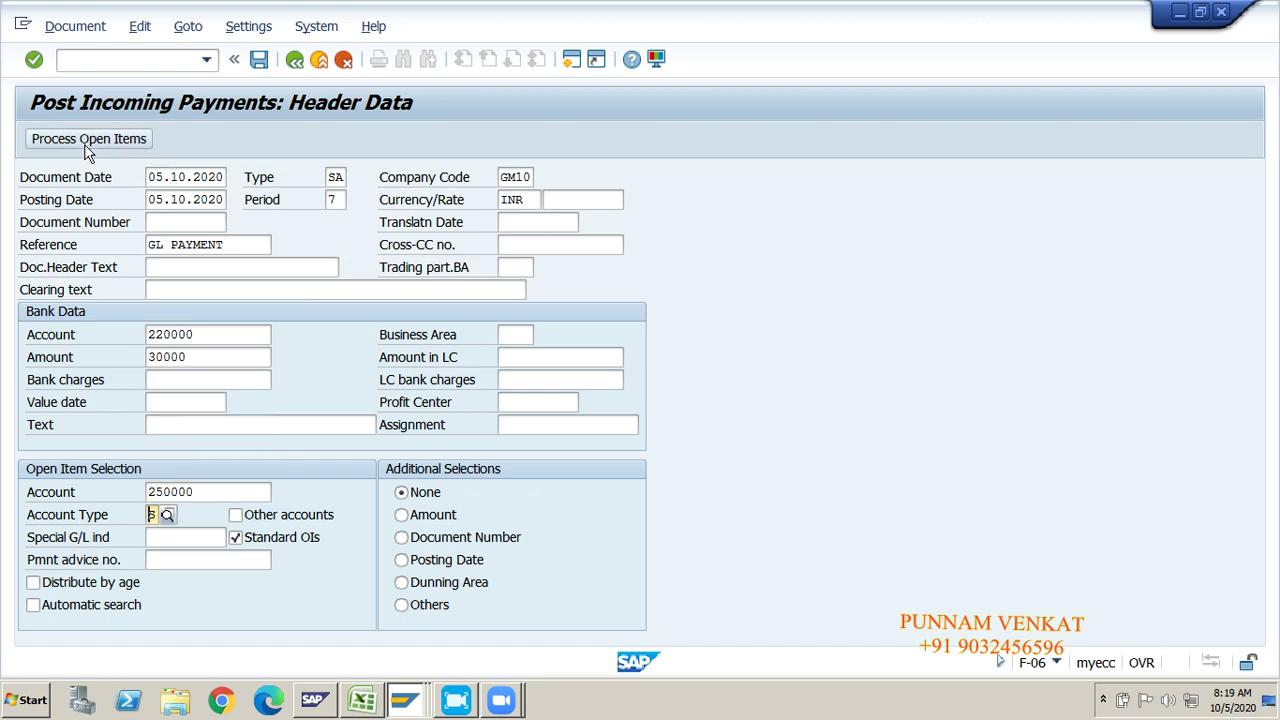
Step: Open the items to clear and check 30,000.00 entered and assigned against 50,000.00 and 20,000.00- items
left_click(86, 143)
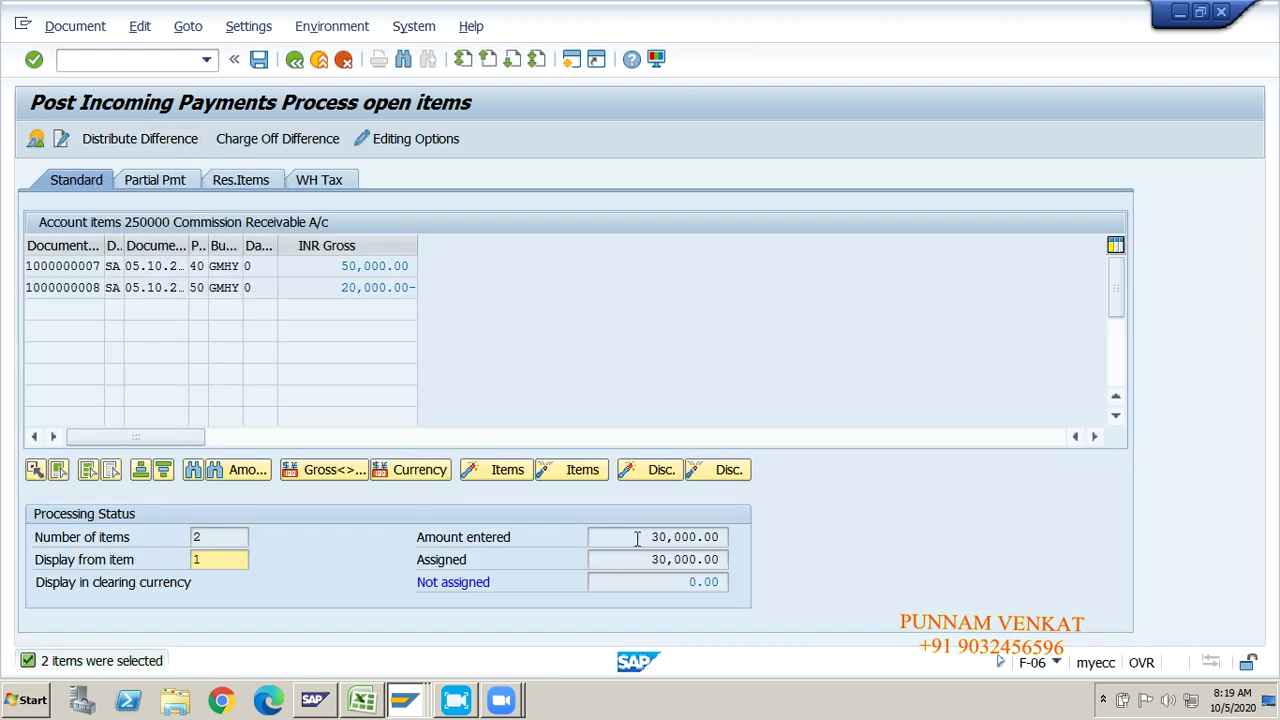
left_click_drag(637, 539, 720, 539)
left_click(727, 539)
left_click_drag(634, 560, 760, 560)
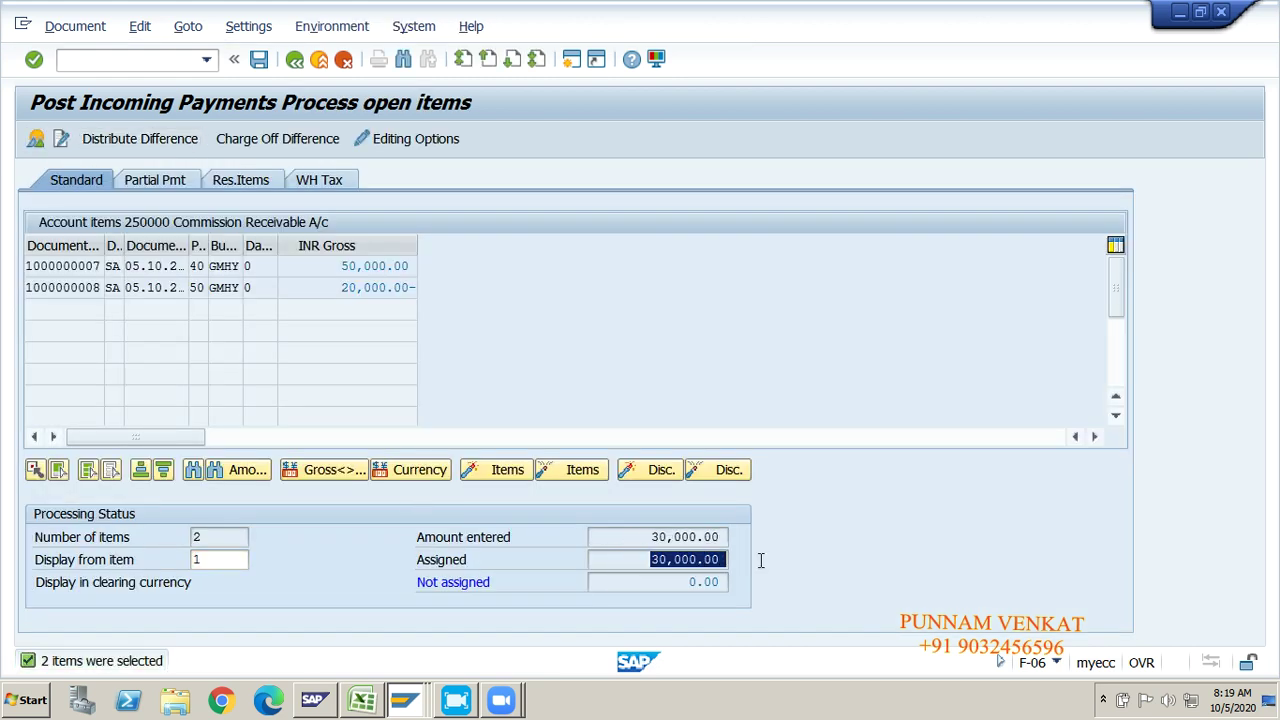
left_click(760, 560)
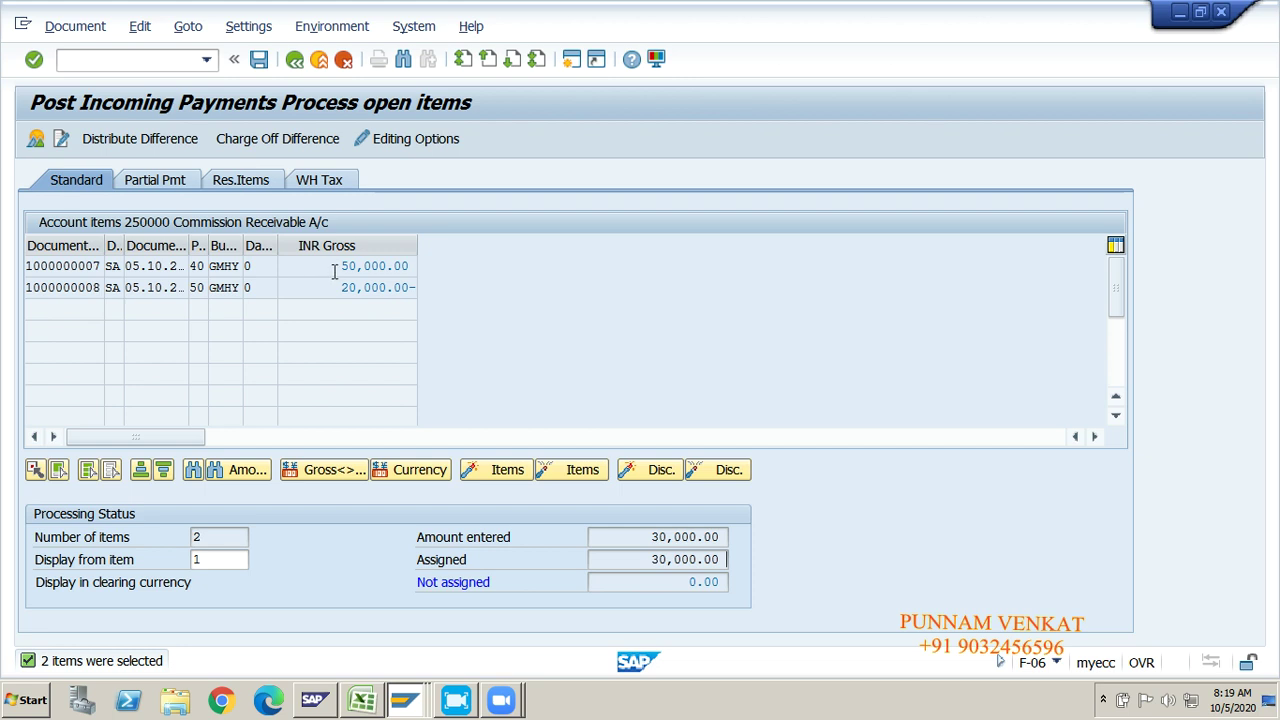
left_click_drag(334, 266, 426, 263)
left_click(426, 263)
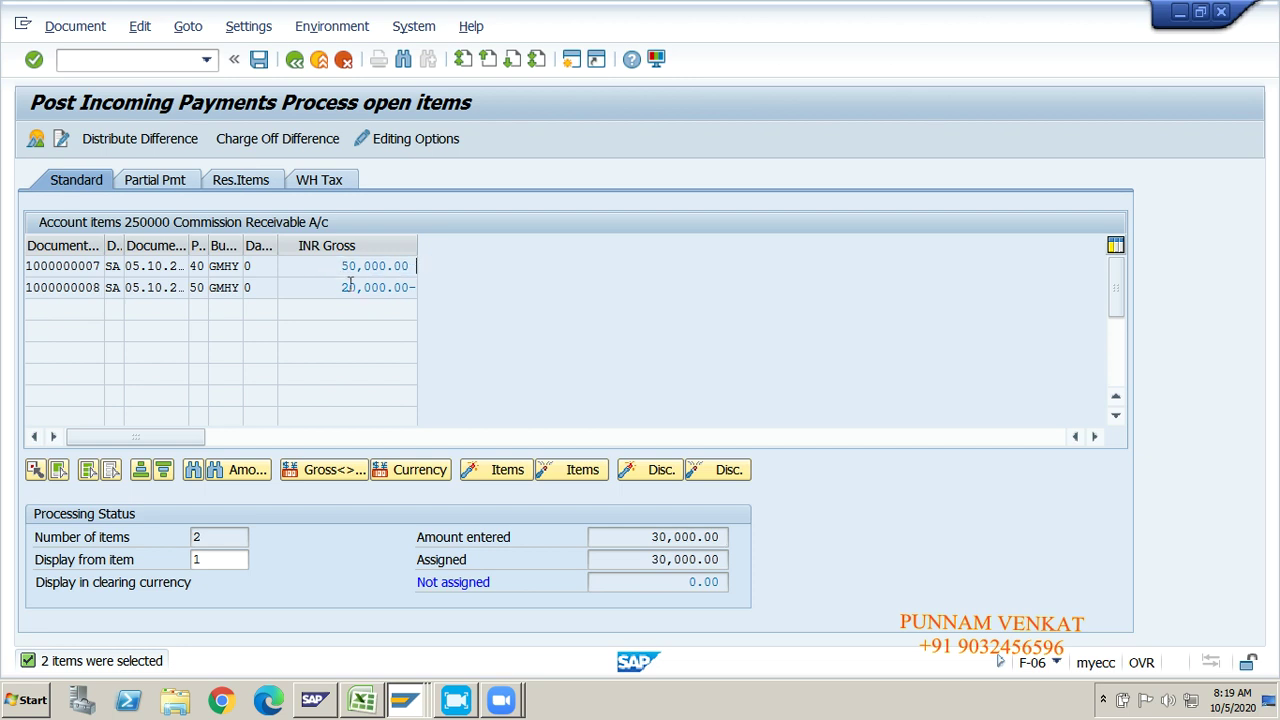
left_click_drag(338, 287, 420, 287)
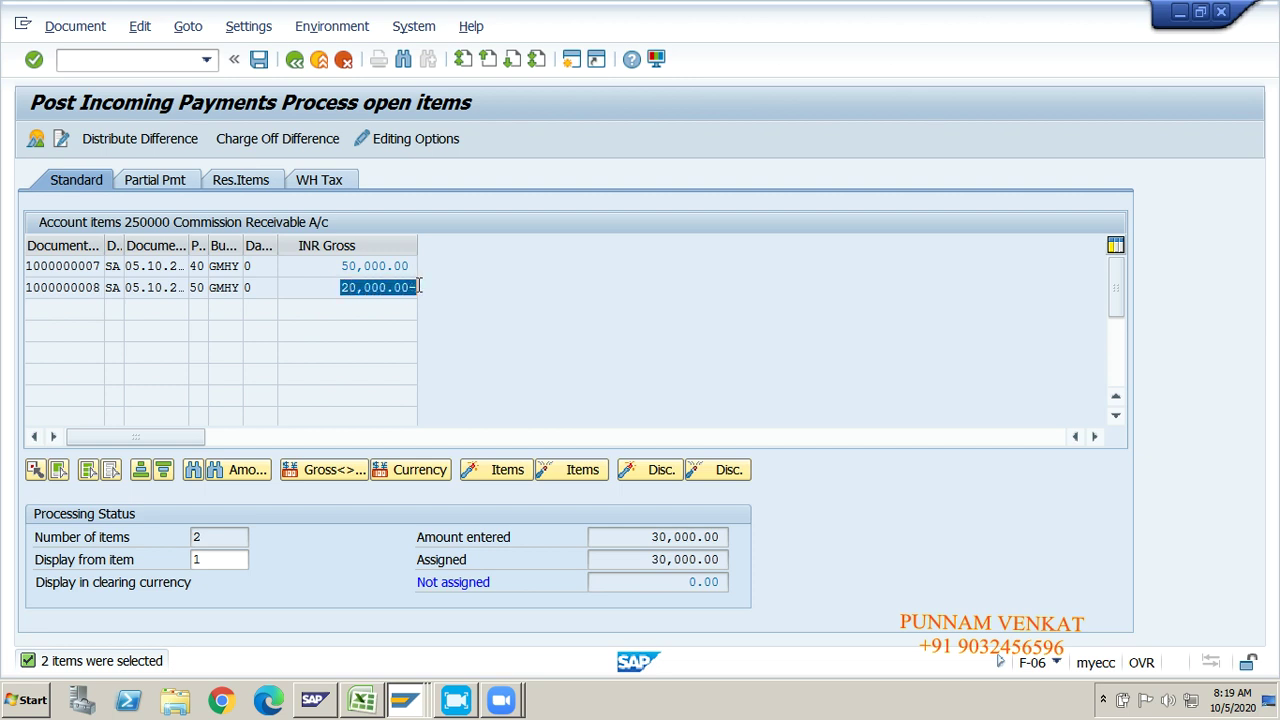
left_click(420, 287)
left_click_drag(647, 537, 735, 533)
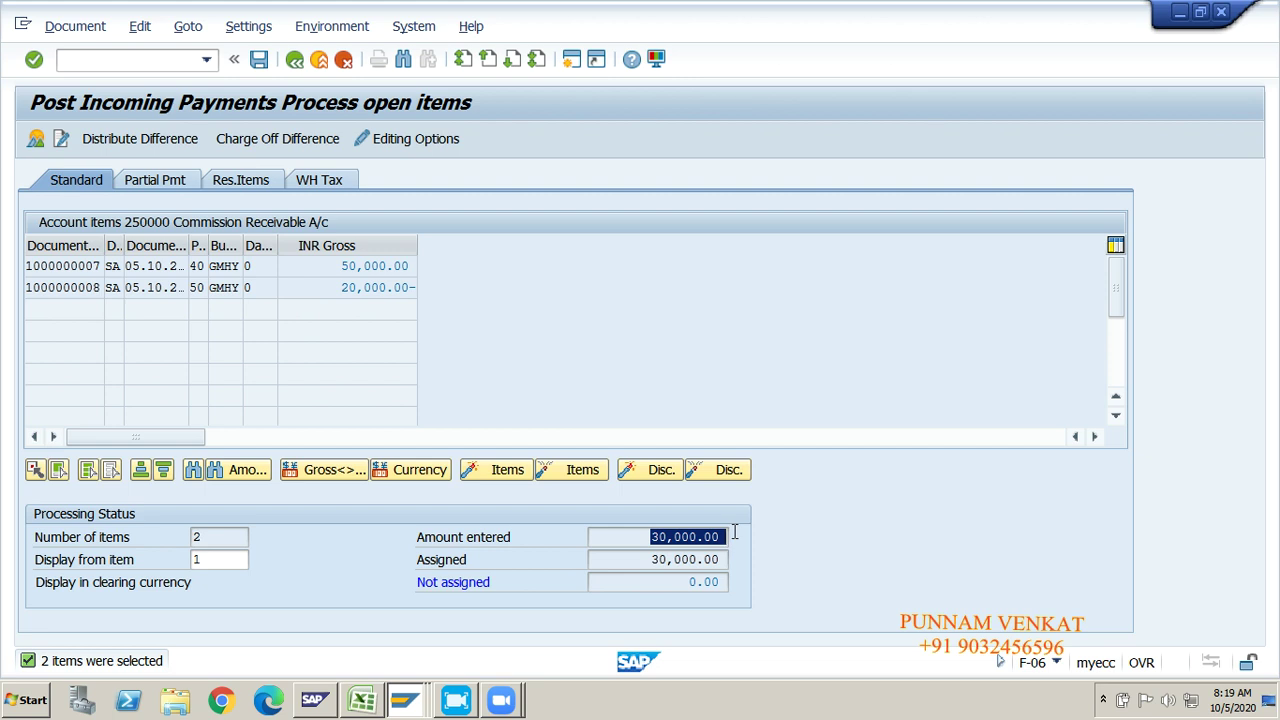
left_click(735, 533)
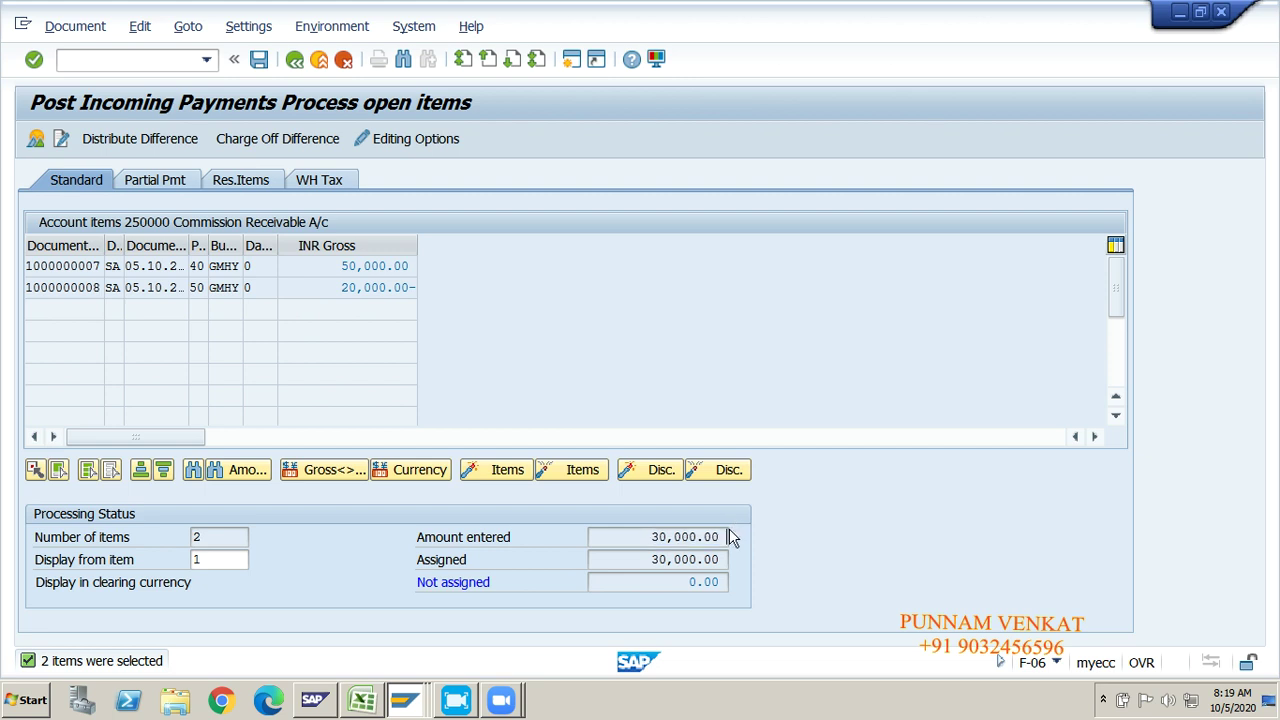
left_click_drag(347, 268, 425, 270)
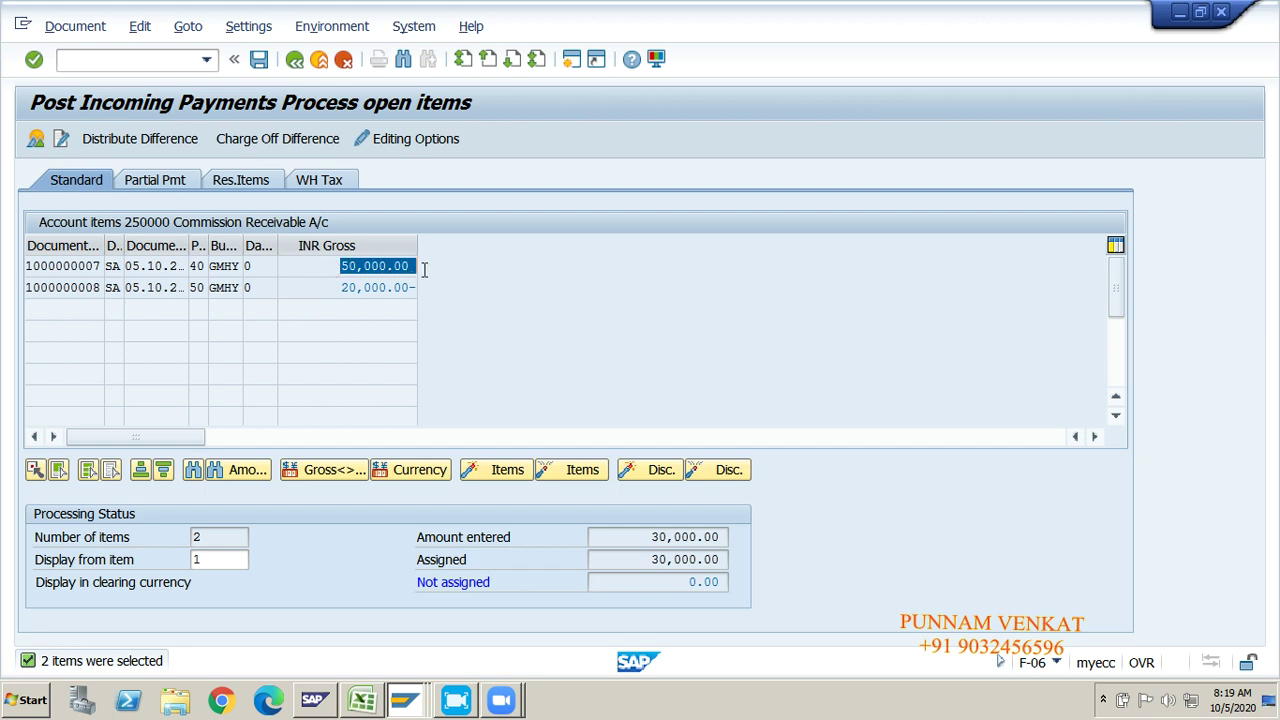
left_click(425, 270)
left_click_drag(309, 288, 418, 288)
left_click(418, 288)
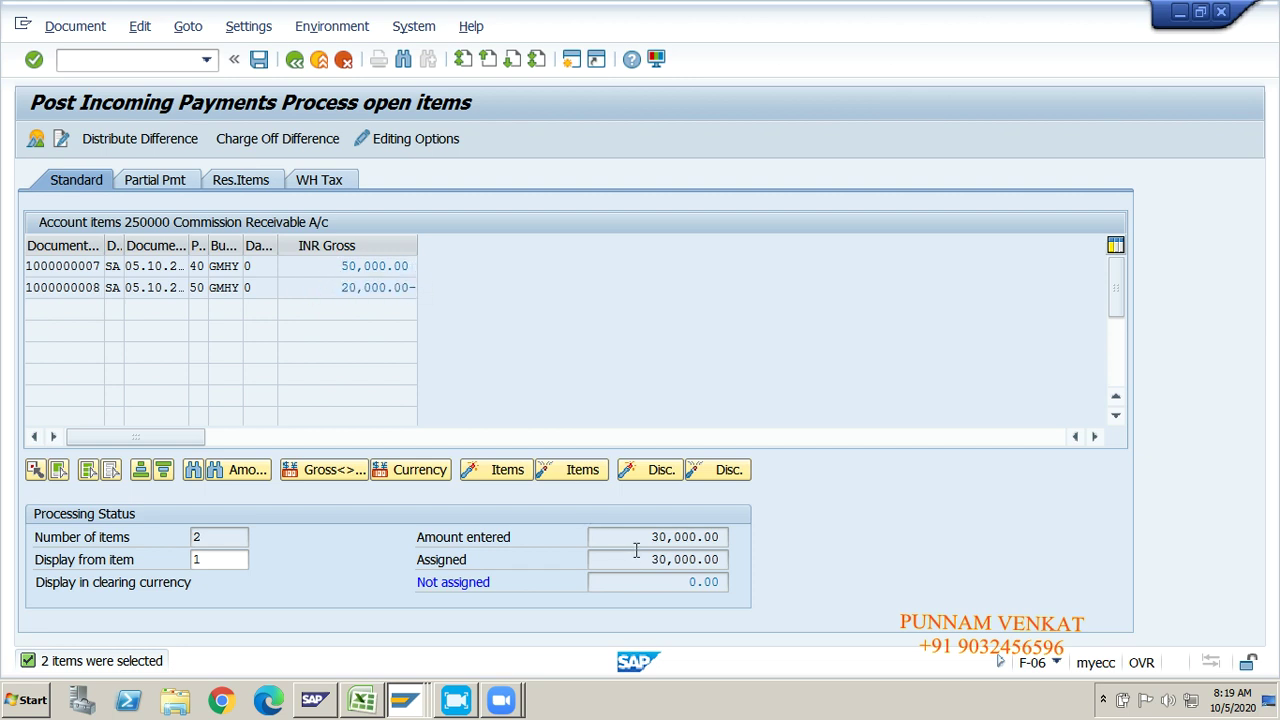
left_click_drag(636, 541, 744, 541)
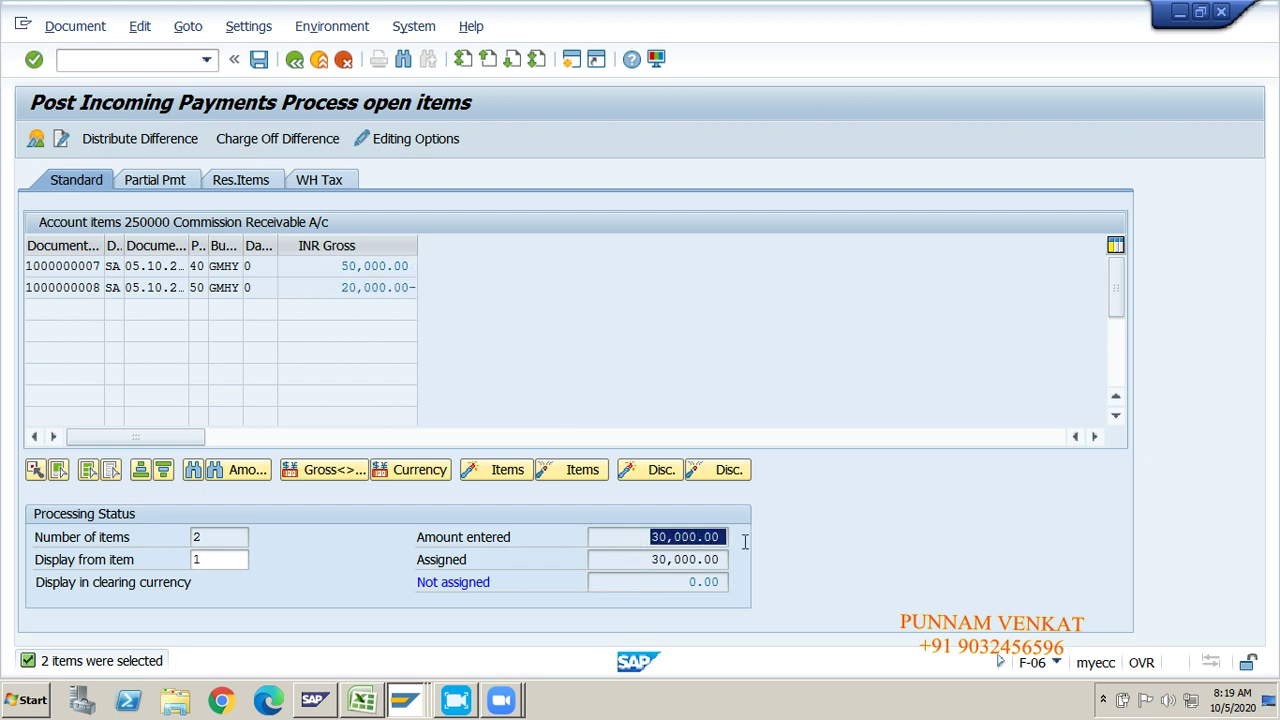
left_click(745, 541)
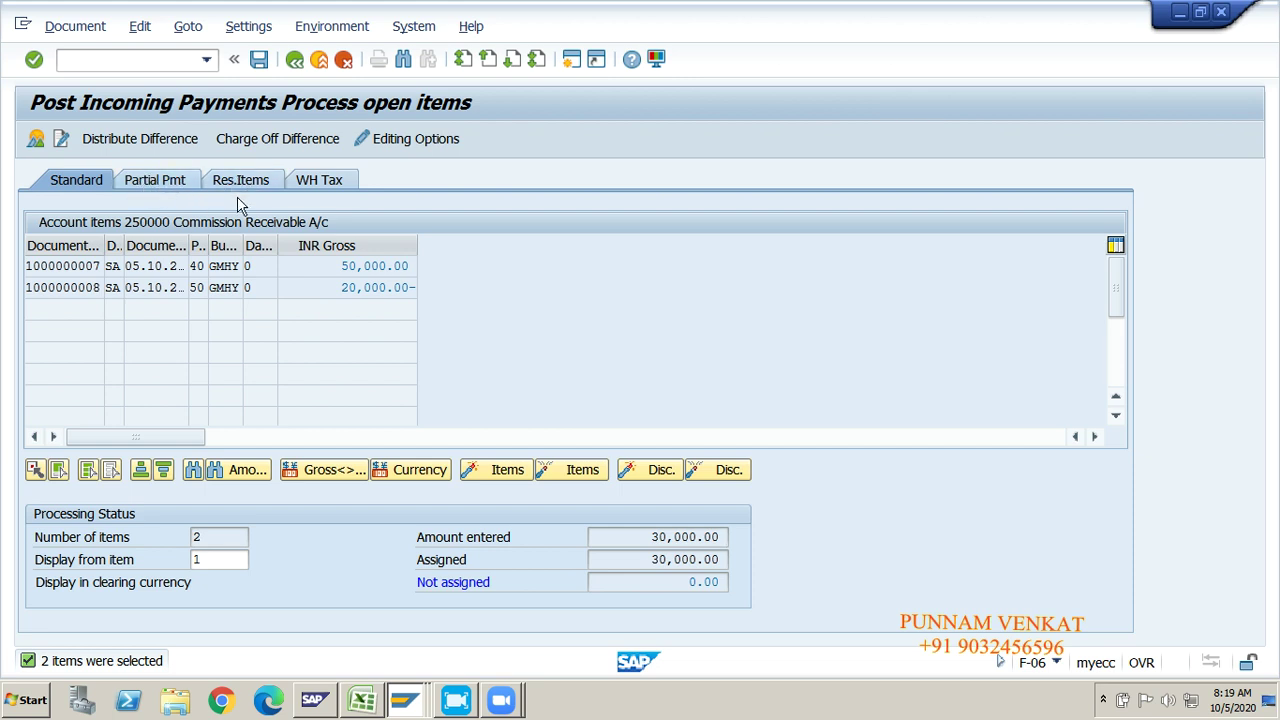
left_click(257, 68)
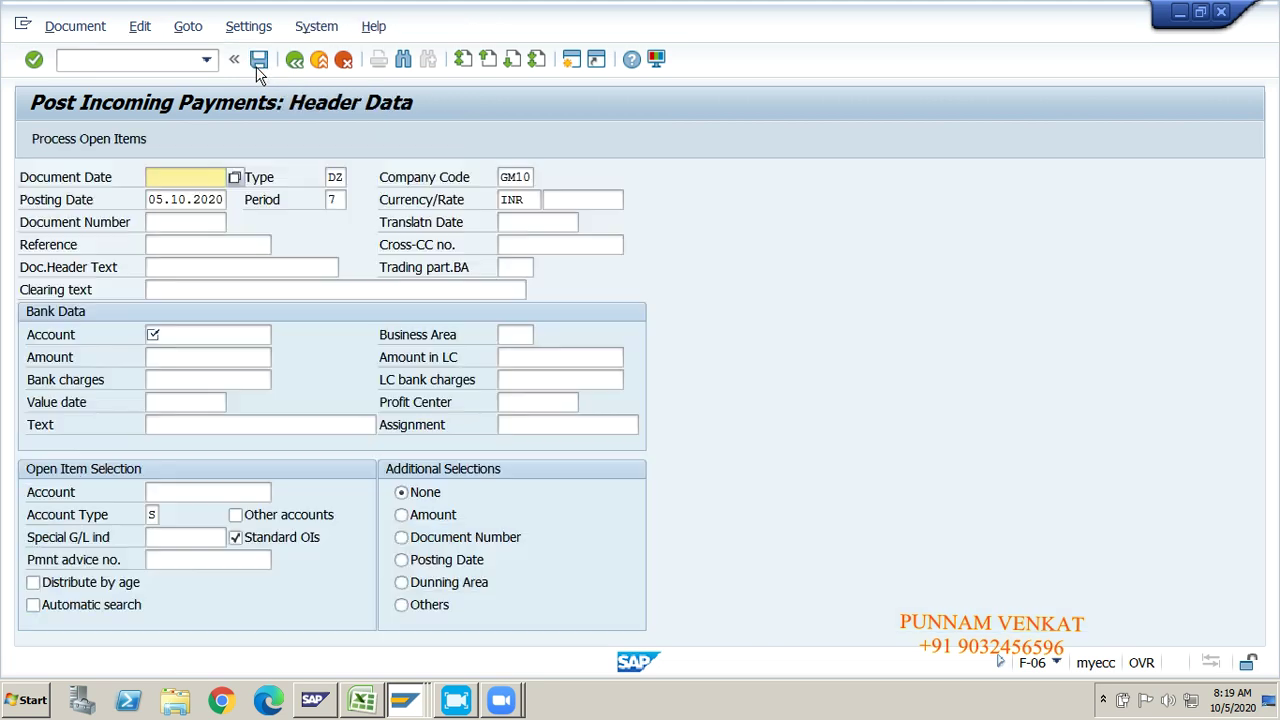
Step: Leave the payment screen and run FBL3N for open items of account 250000
left_click(80, 62)
type("/N")
key("Return")
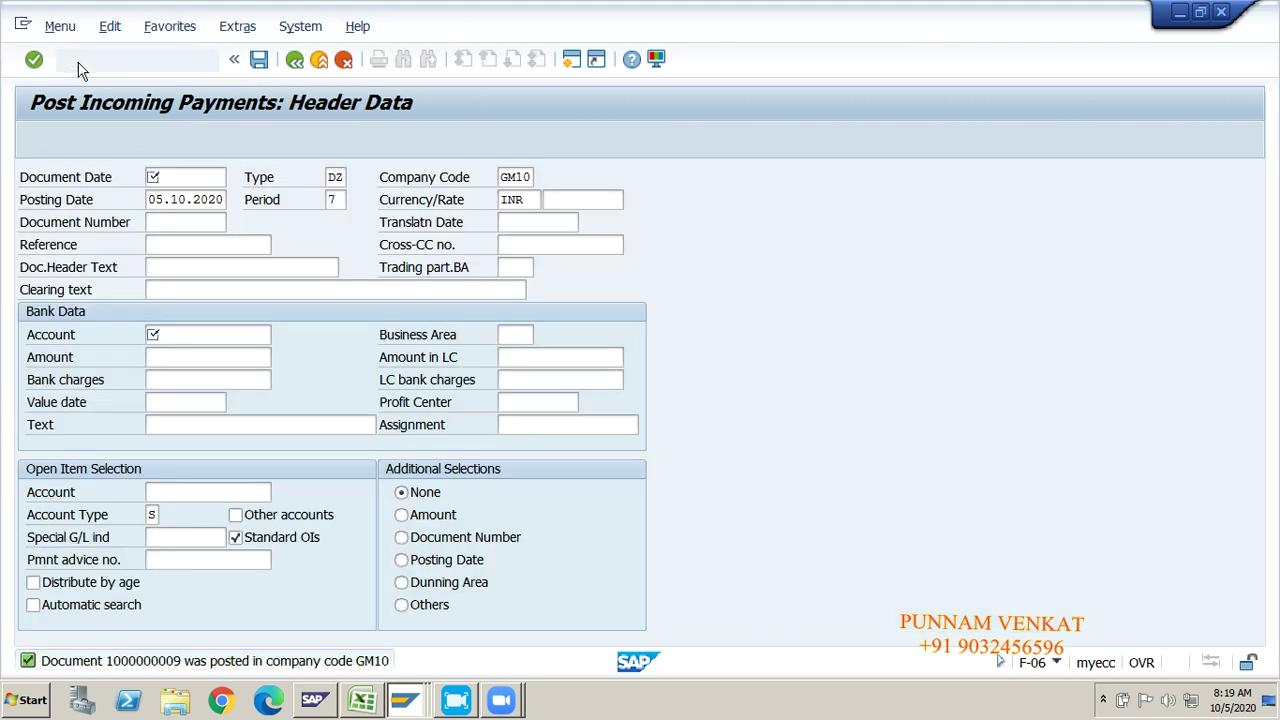
type("FBL3N")
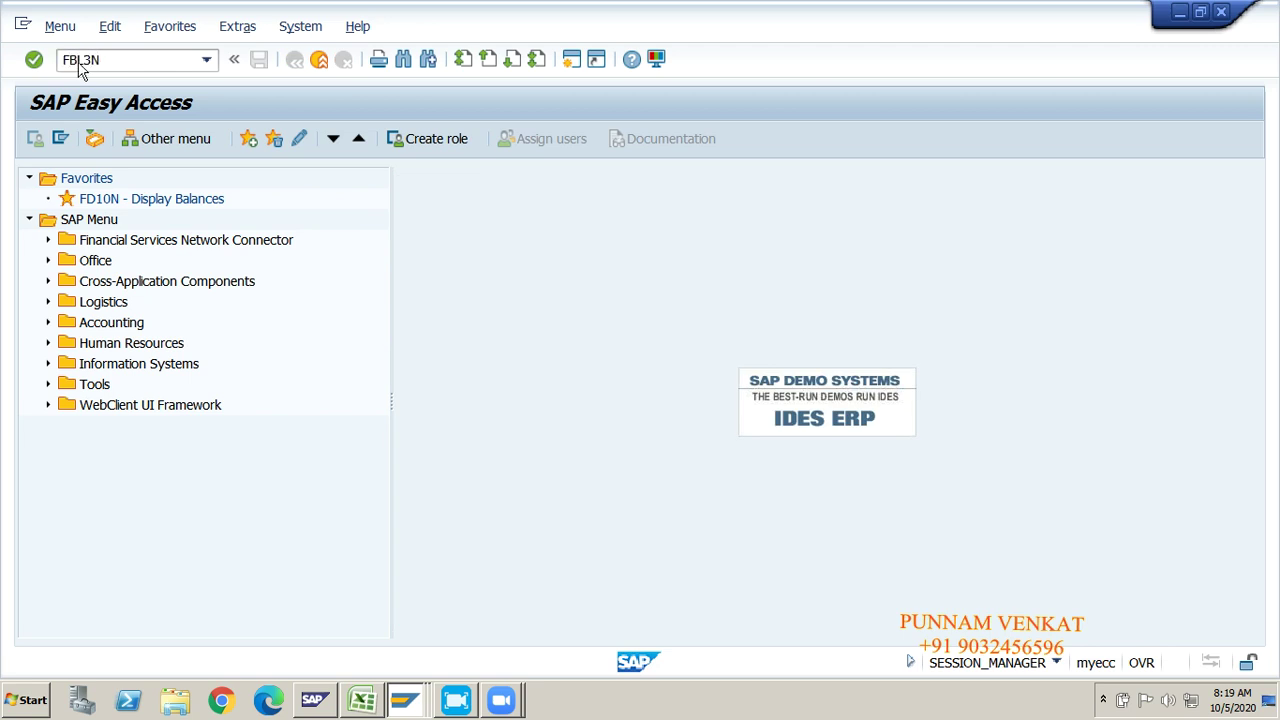
key("Return")
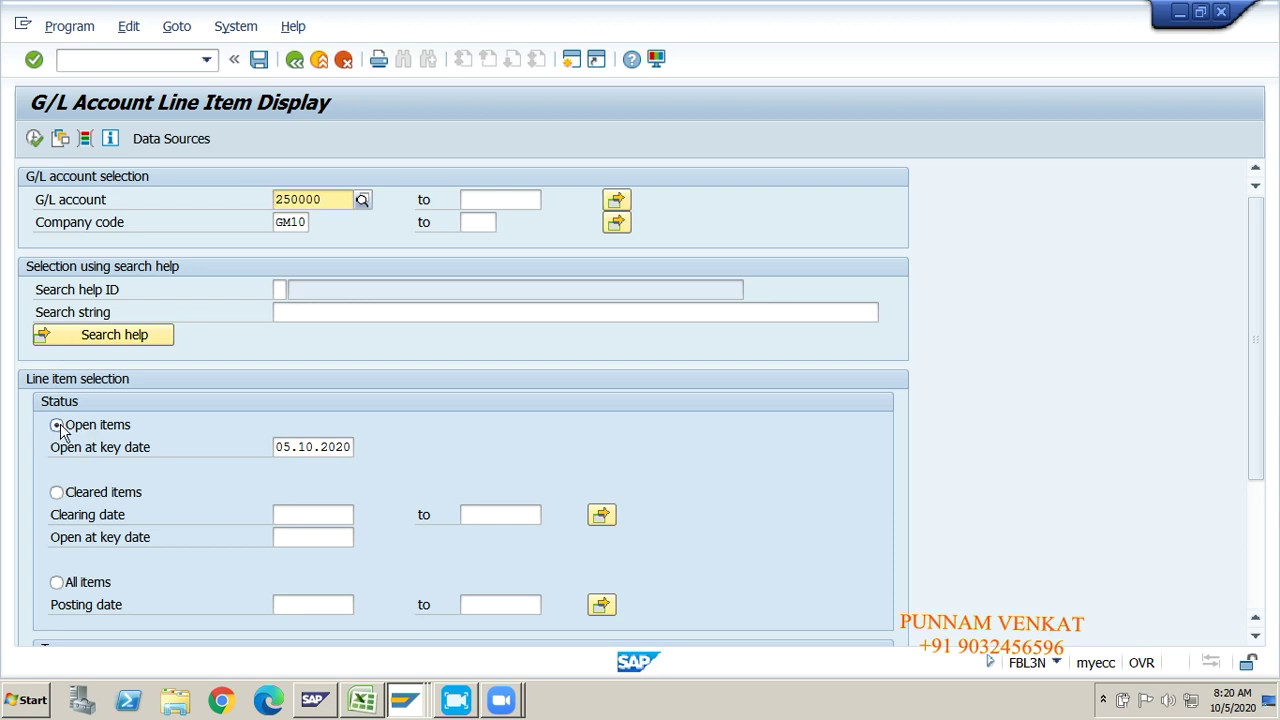
left_click(34, 140)
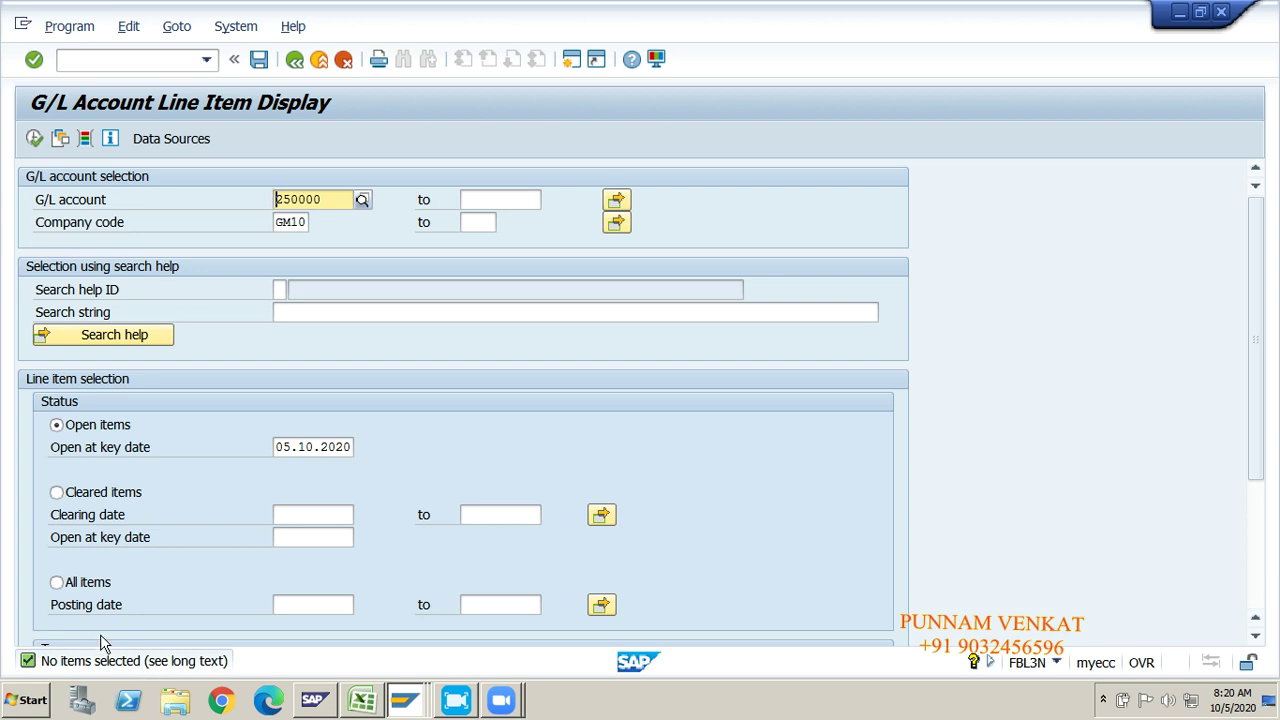
Step: Rerun the report for cleared items and review the 20,000.00, 20,000.00- and 50,000.00 lines netting 0.00
left_click(56, 492)
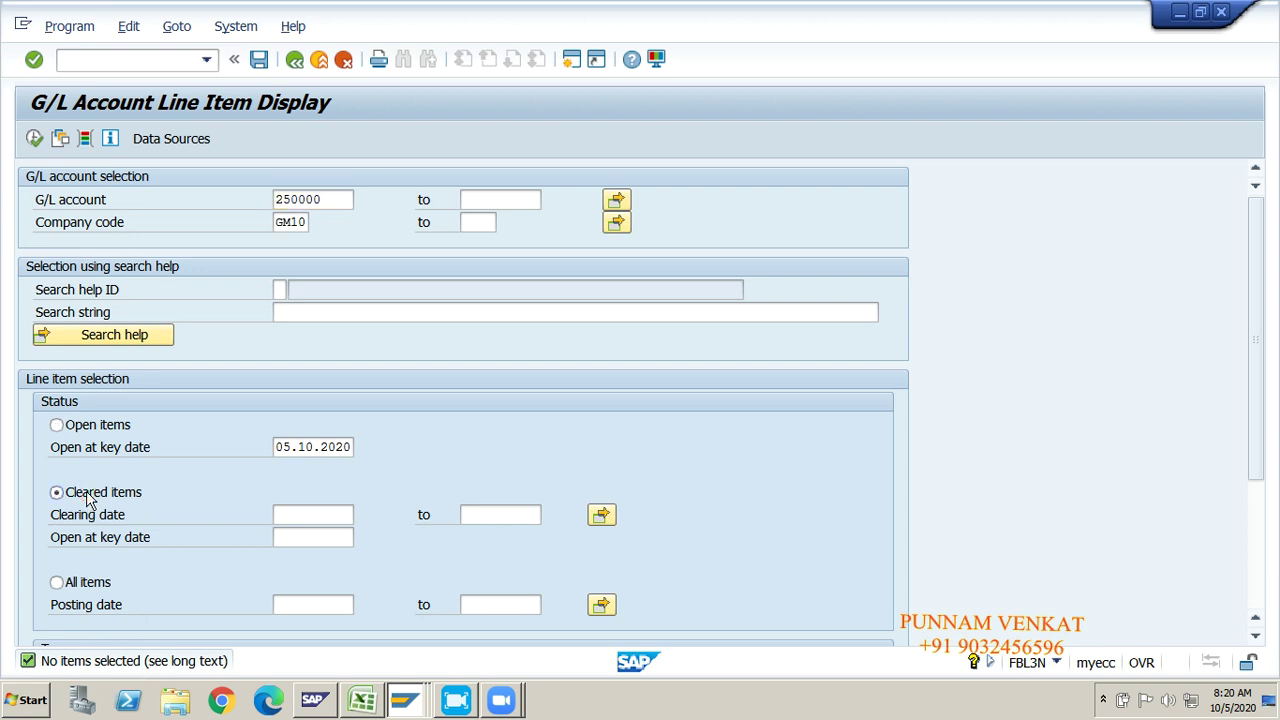
left_click(34, 139)
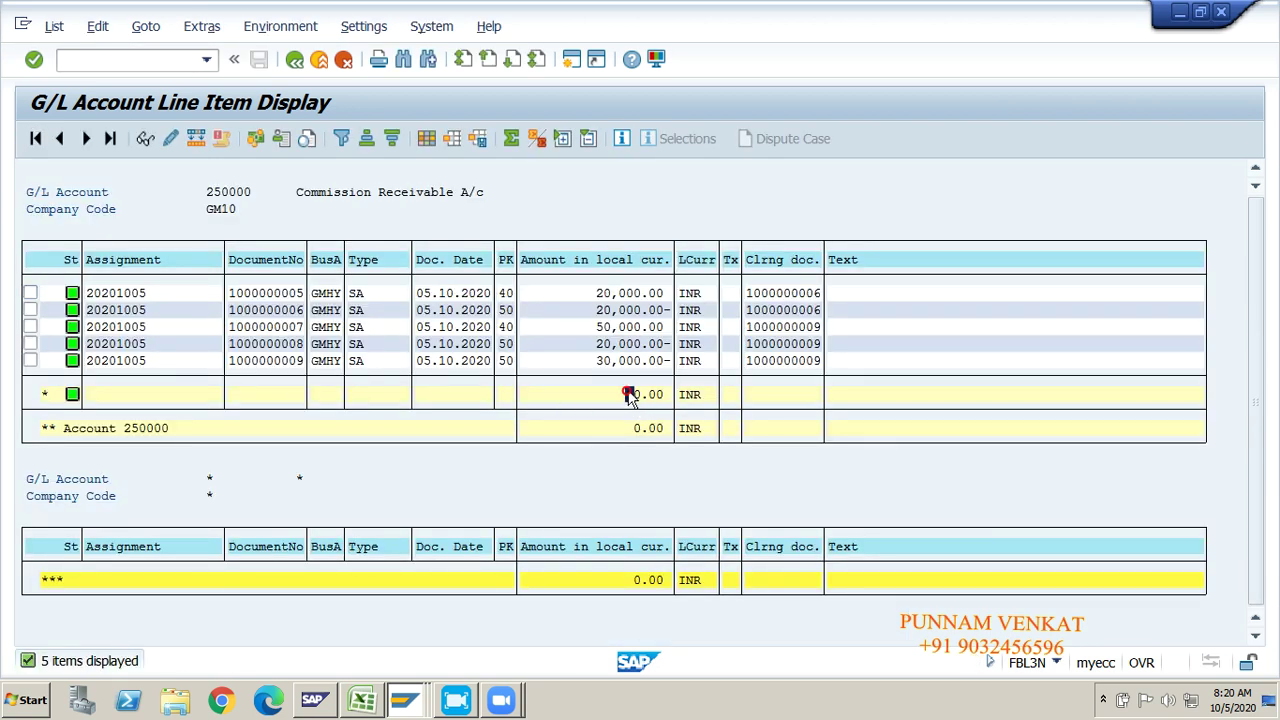
left_click_drag(625, 427, 697, 428)
key("ctrl+c")
left_click_drag(588, 293, 692, 294)
key("ctrl+c")
left_click_drag(597, 310, 678, 311)
key("ctrl+c")
left_click_drag(597, 327, 668, 328)
key("ctrl+c")
left_click_drag(588, 343, 686, 360)
key("ctrl+c")
key("ctrl+c")
Step: Return to the SAP main menu with /N and switch to the Excel notes
left_click(153, 56)
type("/N")
key("Return")
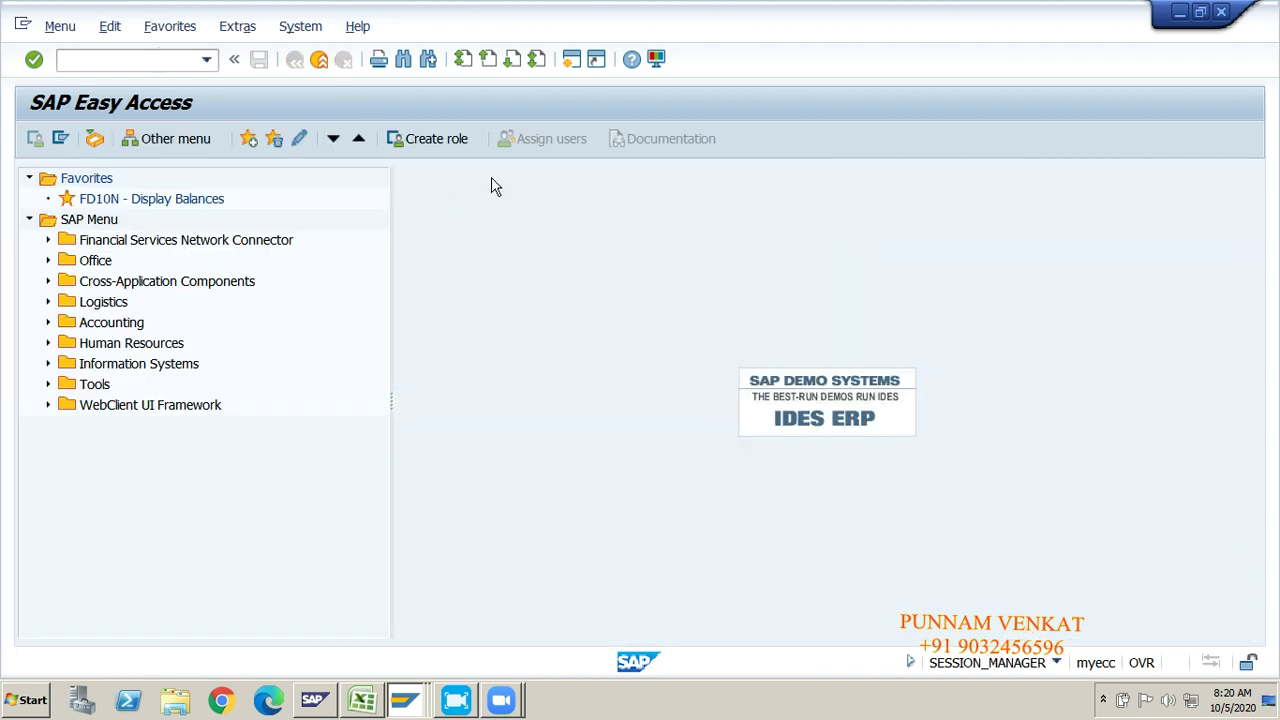
key("alt+Tab")
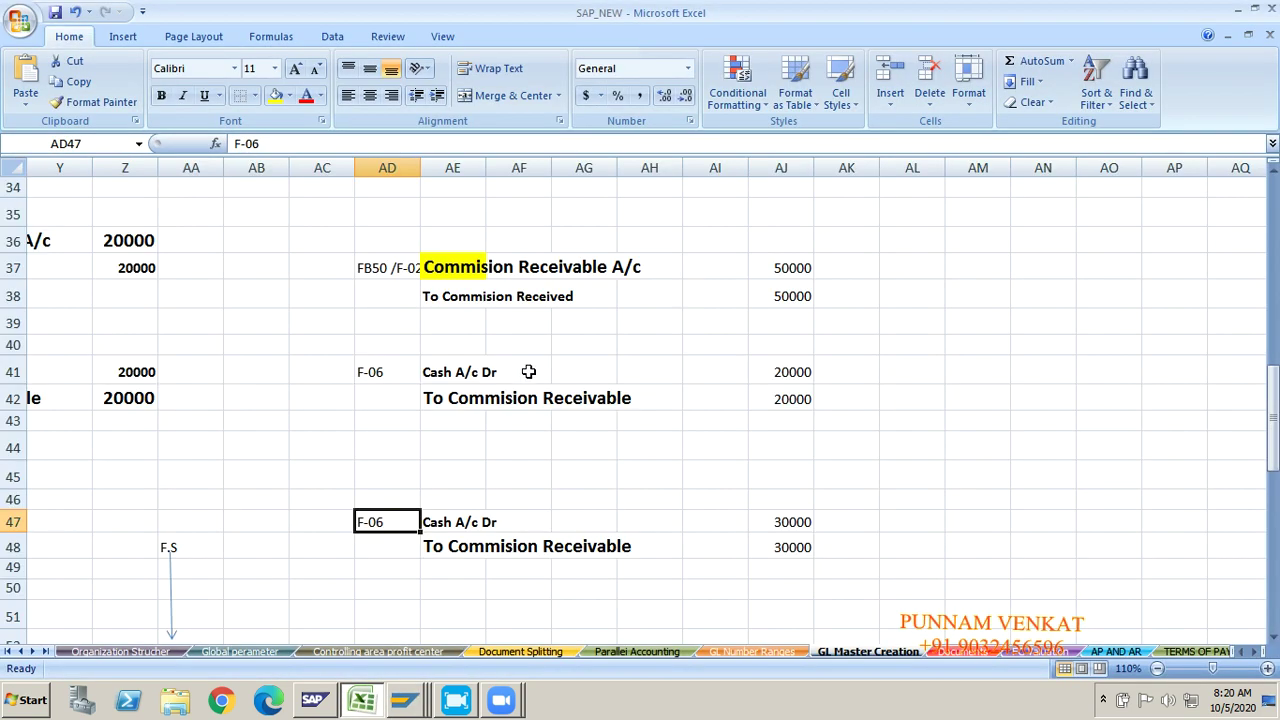
Step: Select the duplicate journal entries in AC37:AK50 and delete them
left_click(320, 440)
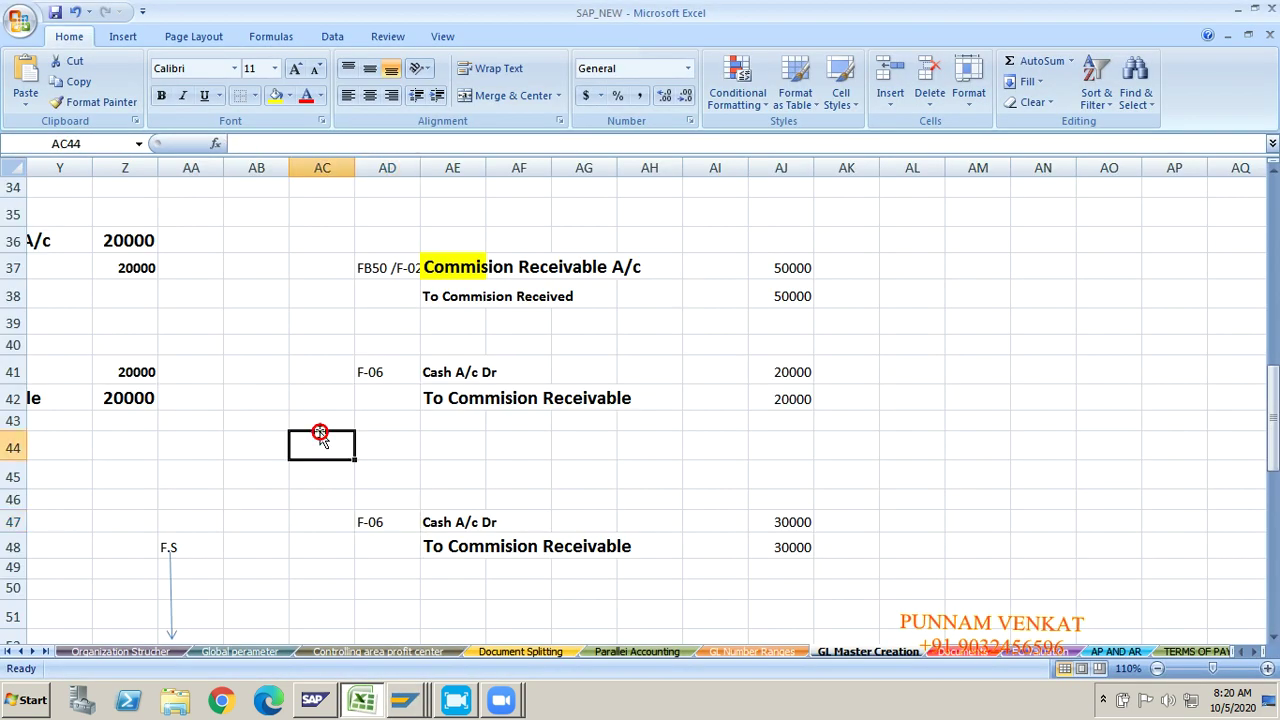
double_click(387, 268)
left_click(366, 285)
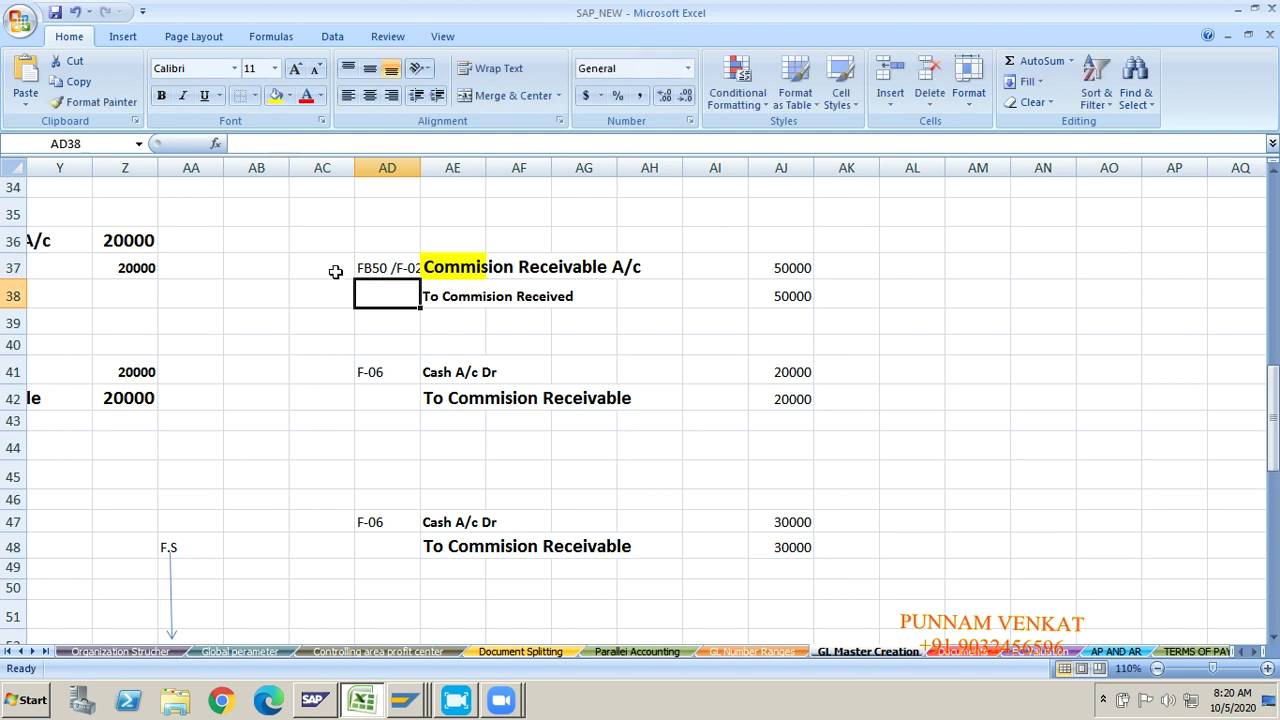
left_click(325, 267)
key("shift+Right")
key("shift+Right")
key("shift+Right")
key("shift+Right")
key("shift+Right")
key("shift+Right")
key("shift+Right")
key("shift+Right")
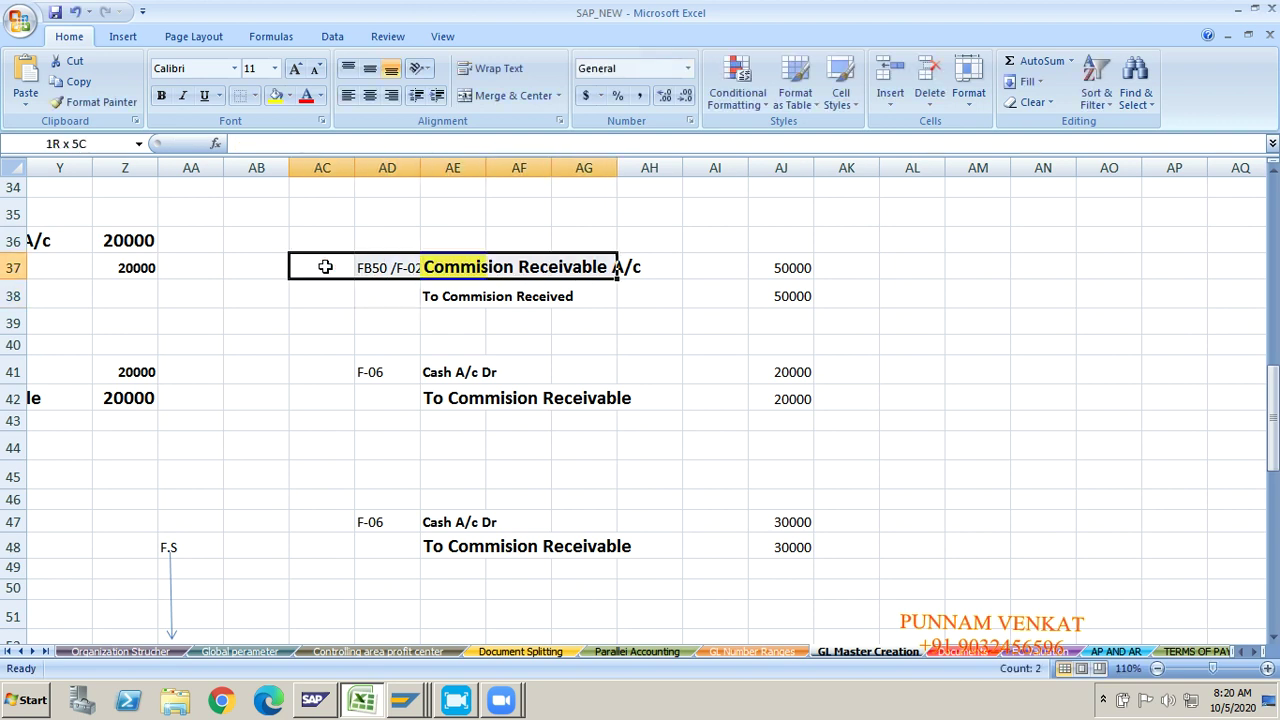
key("shift+Down")
key("shift+Down")
key("shift+Down")
key("shift+Down")
key("shift+Down")
key("shift+Down")
key("shift+Down")
key("shift+Down")
key("shift+Down")
key("shift+Down")
key("shift+Down")
key("shift+Down")
key("shift+Down")
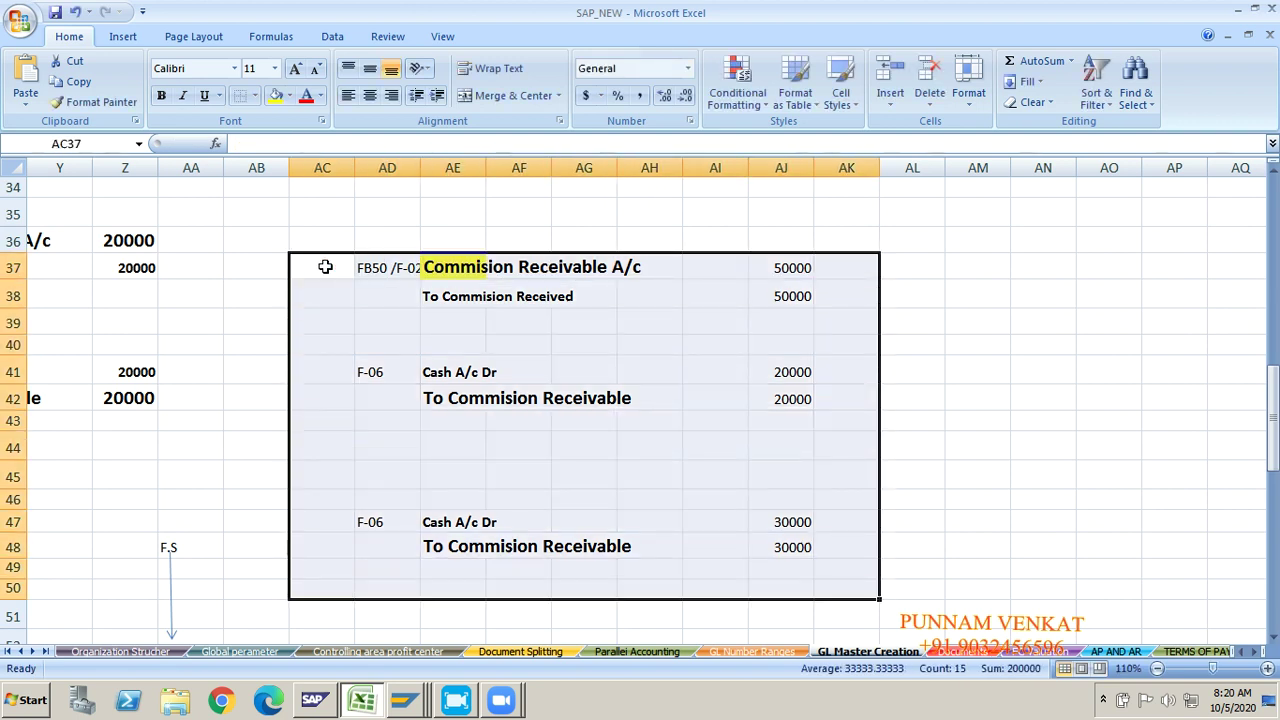
key("Delete")
Step: Move the selection back toward the original 20000 commission entries
left_click(254, 414)
key("Left")
key("Left")
key("Left")
key("Left")
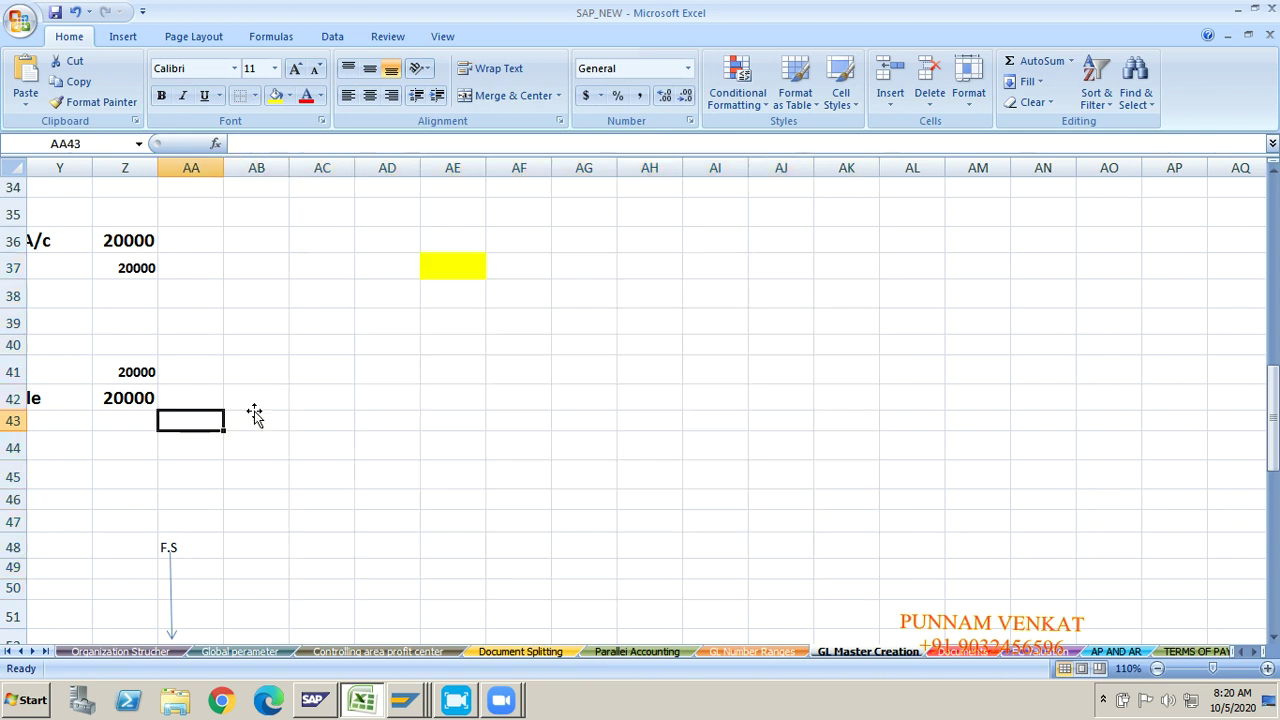
key("Left")
key("Left")
key("Left")
key("Left")
key("Left")
key("Left")
key("Left")
key("Left")
key("Left")
key("Left")
key("Left")
key("Right")
key("Right")
key("Right")
key("Right")
key("Right")
key("Right")
key("Right")
key("Right")
key("Right")
key("Right")
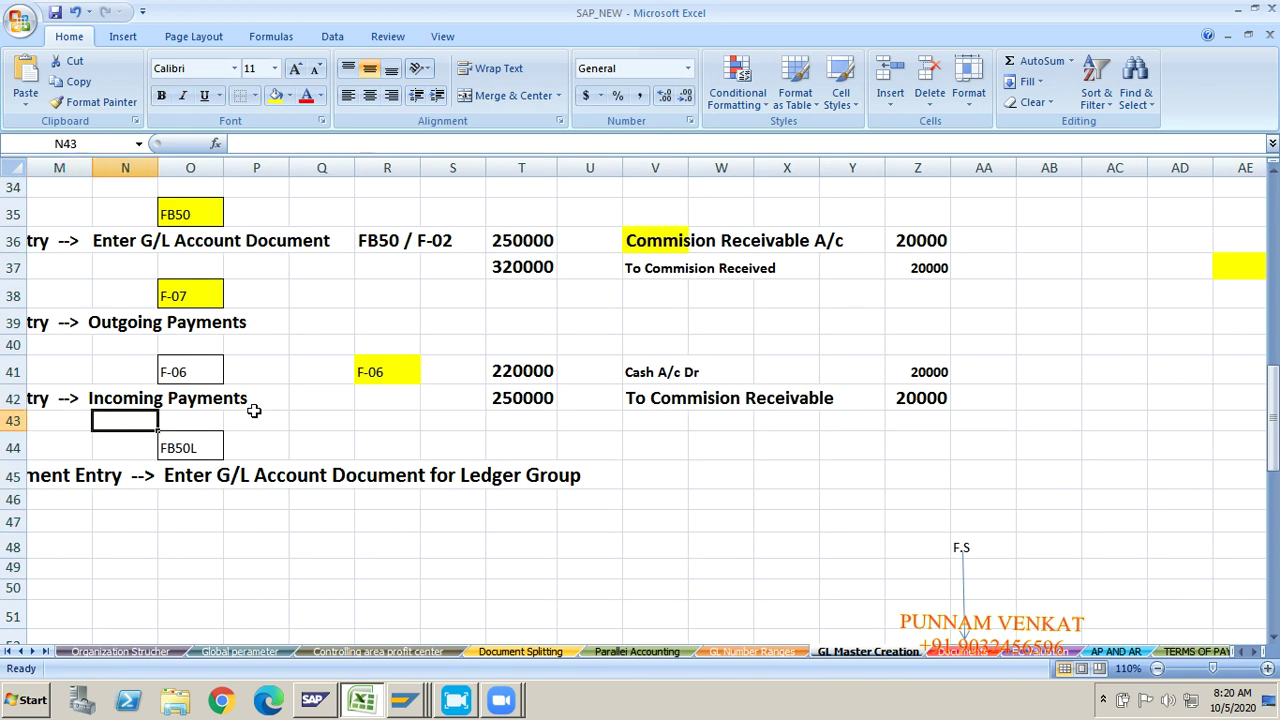
key("Right")
key("Right")
key("Right")
key("Right")
key("Right")
key("Right")
key("Right")
key("Right")
key("Right")
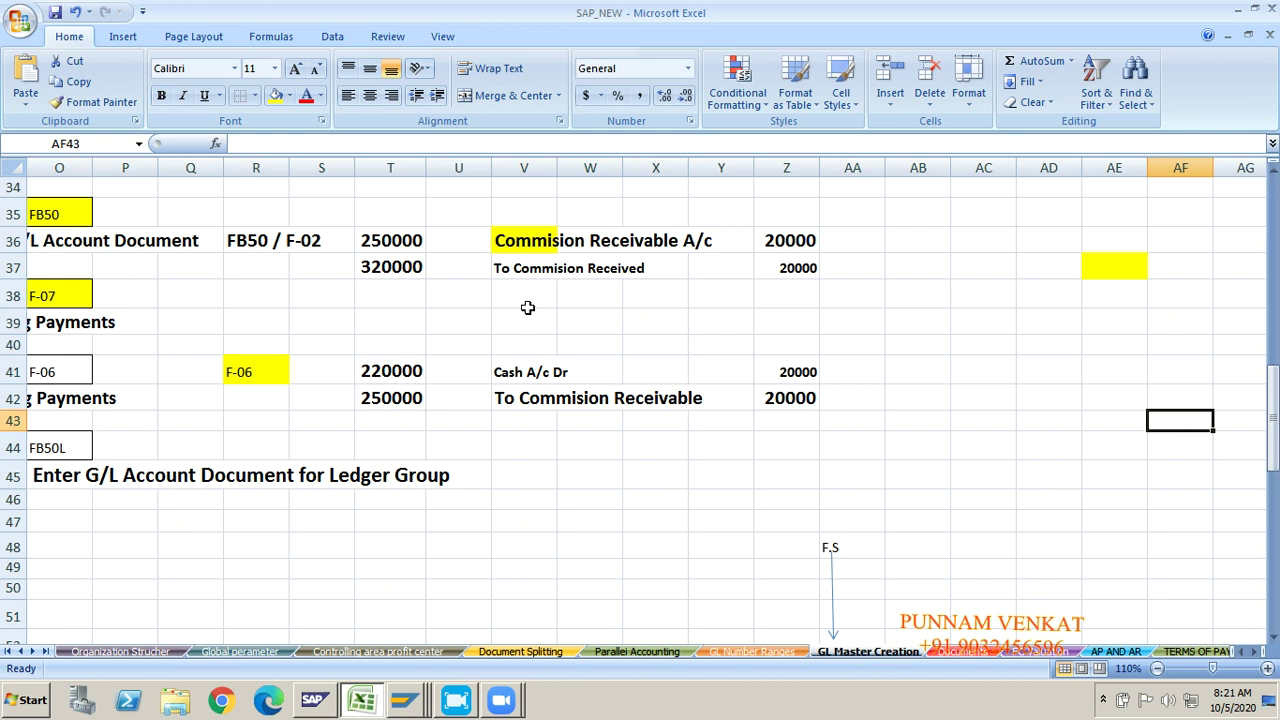
left_click(528, 249)
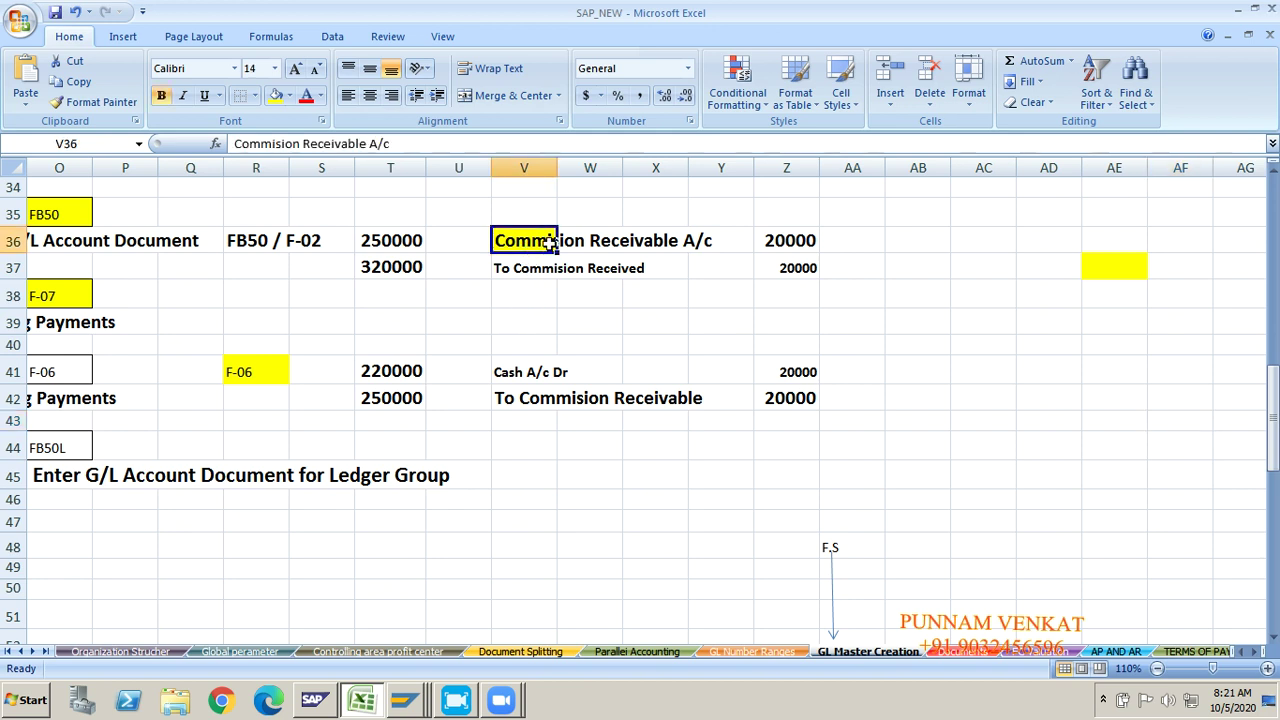
left_click(547, 275)
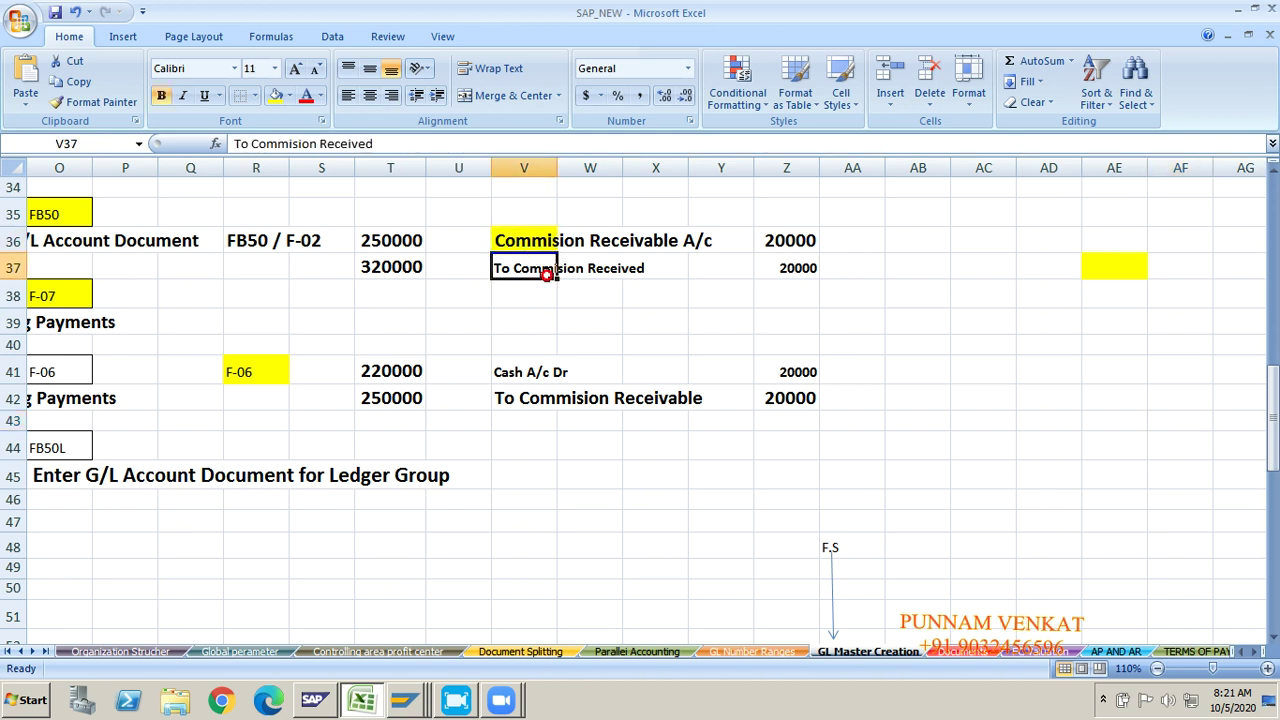
left_click(258, 250)
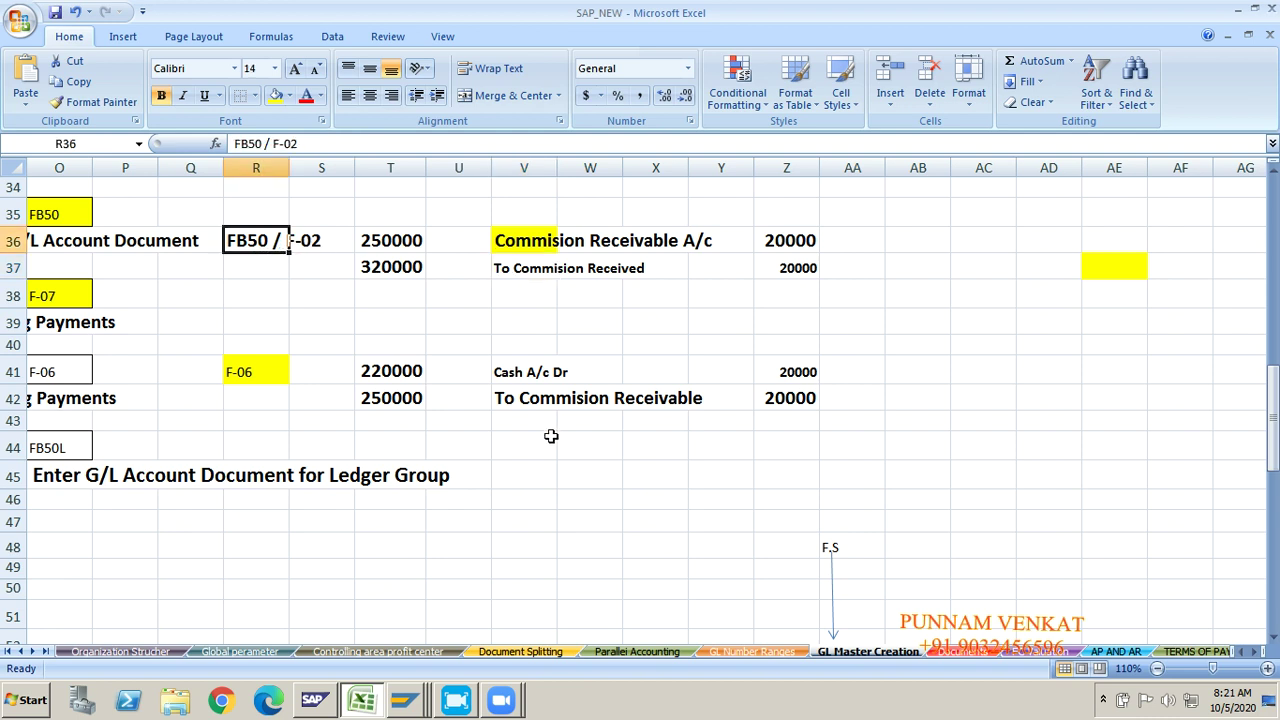
left_click(520, 378)
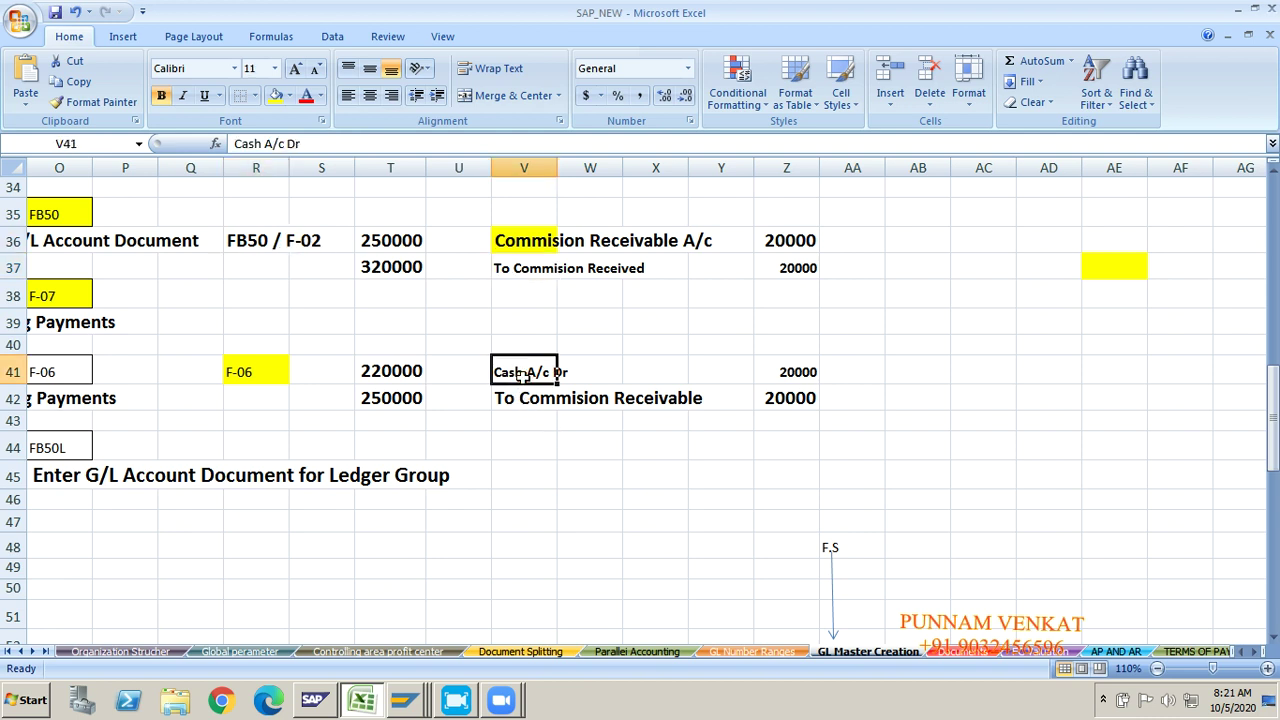
left_click(532, 405)
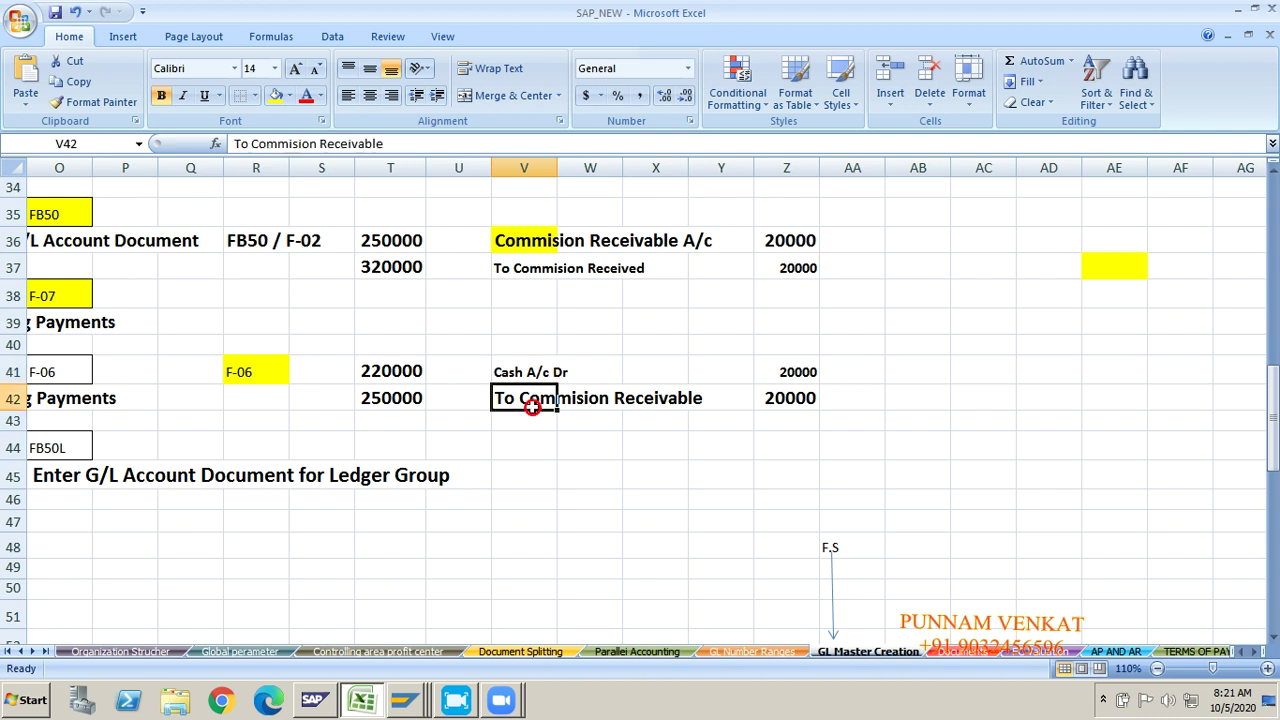
left_click(506, 292)
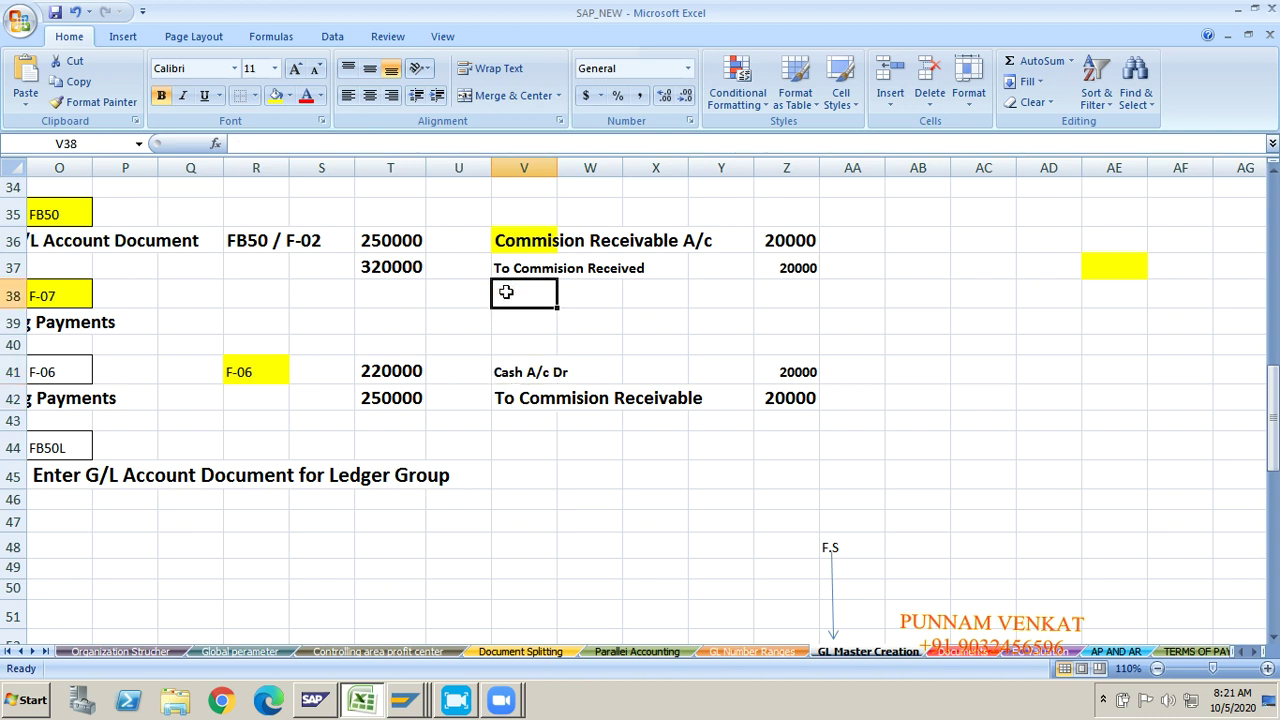
left_click(466, 316)
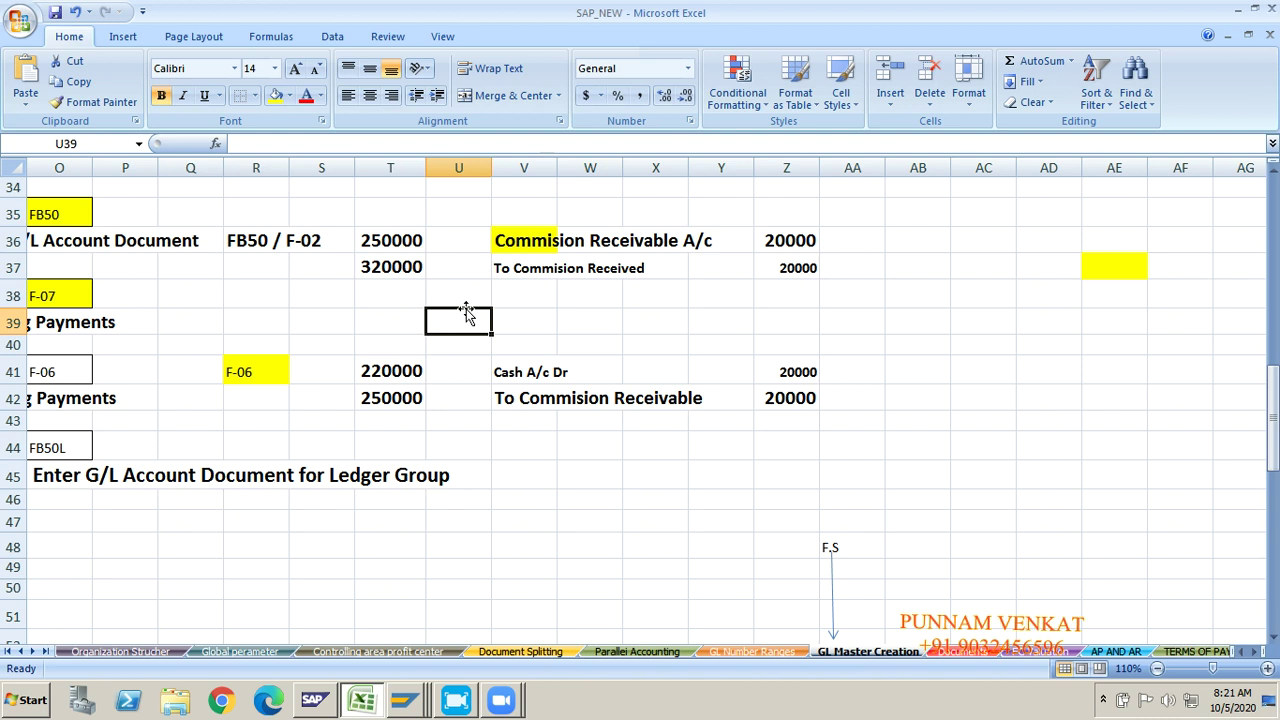
left_click(548, 340)
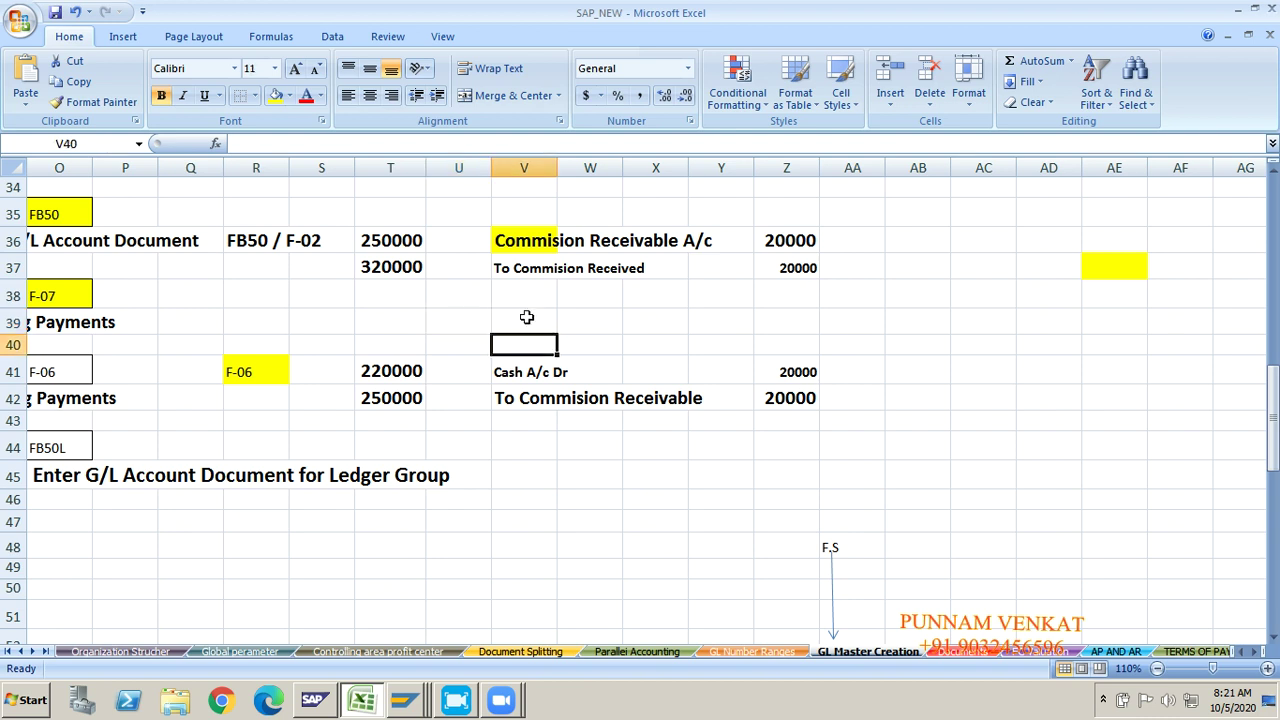
left_click(529, 247)
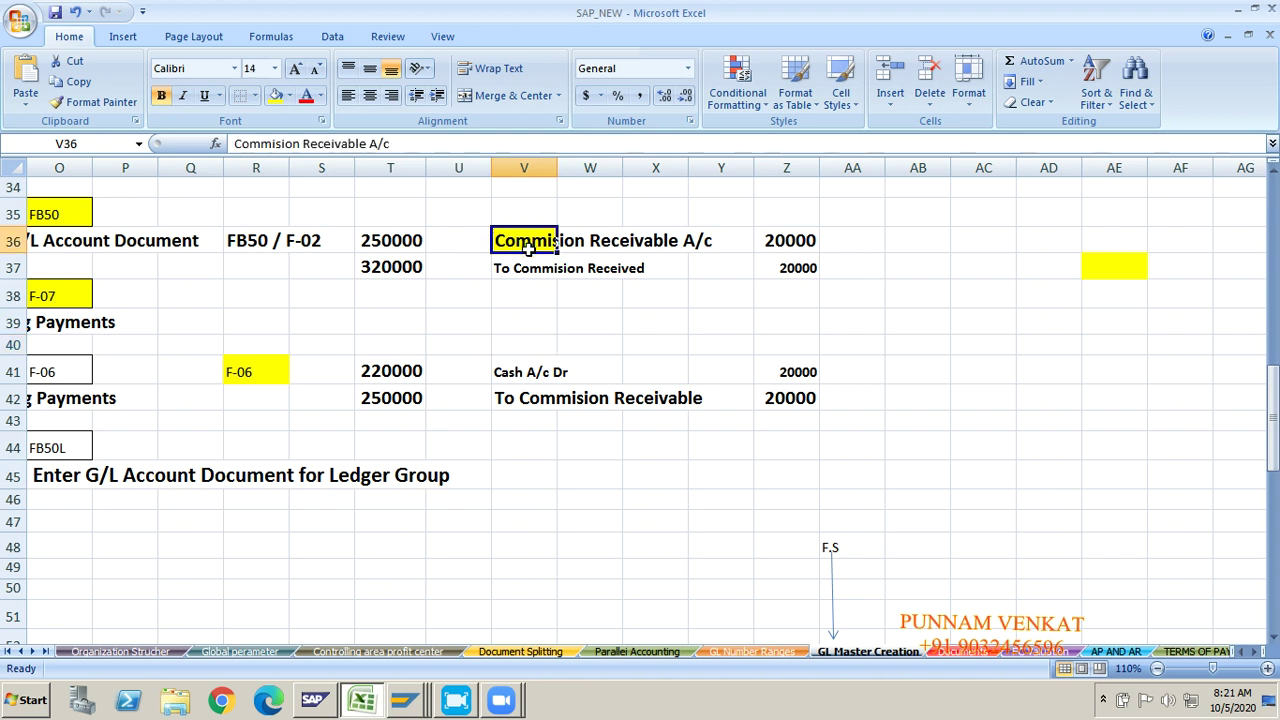
left_click(521, 270)
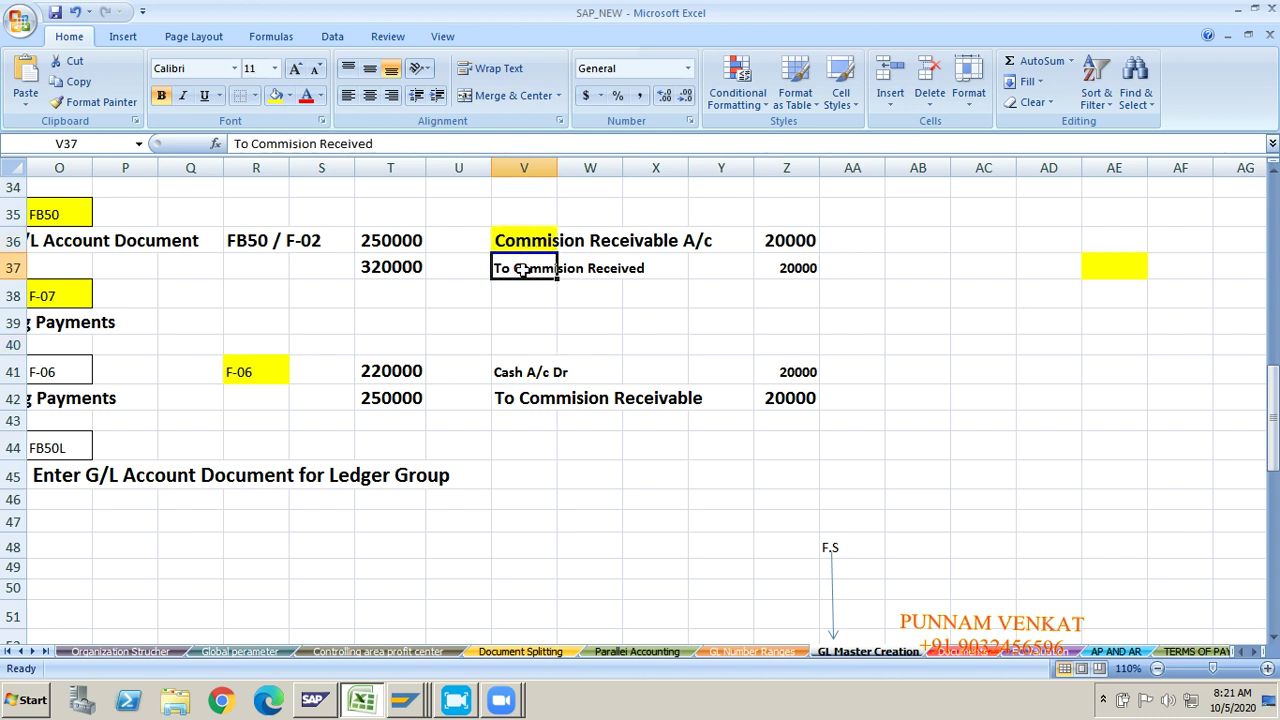
left_click(245, 262)
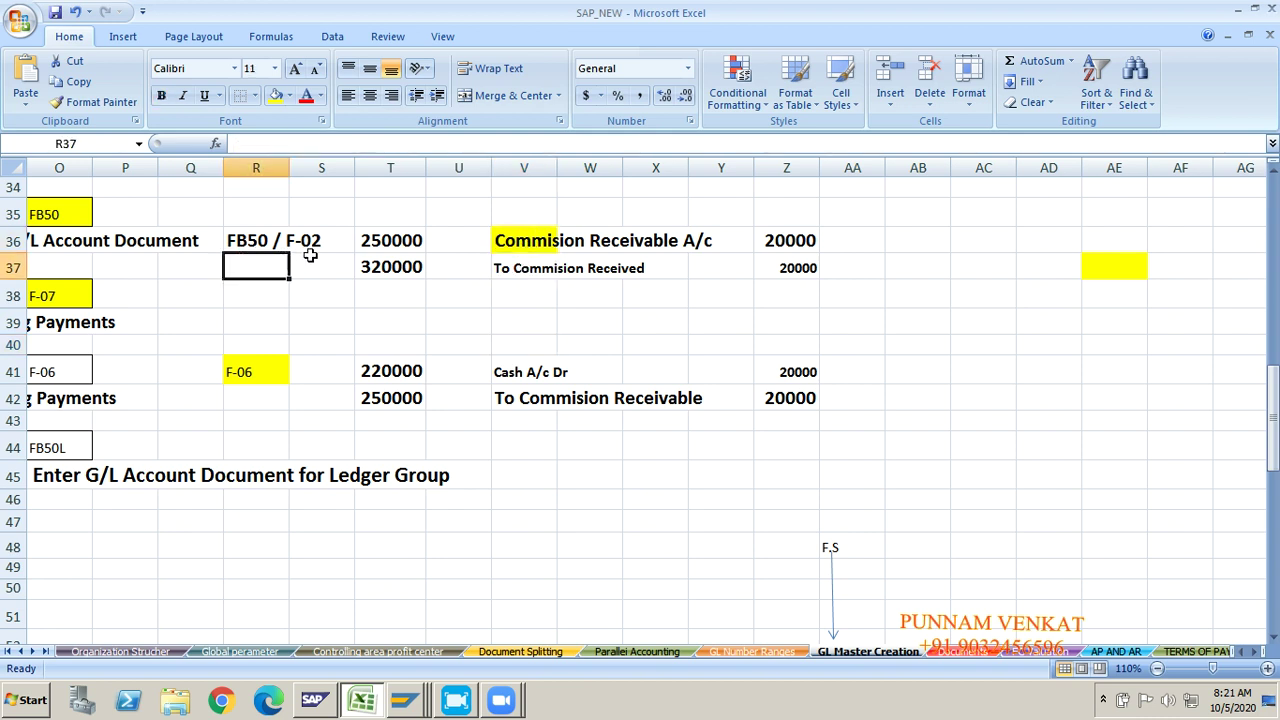
left_click(308, 262)
left_click(527, 375)
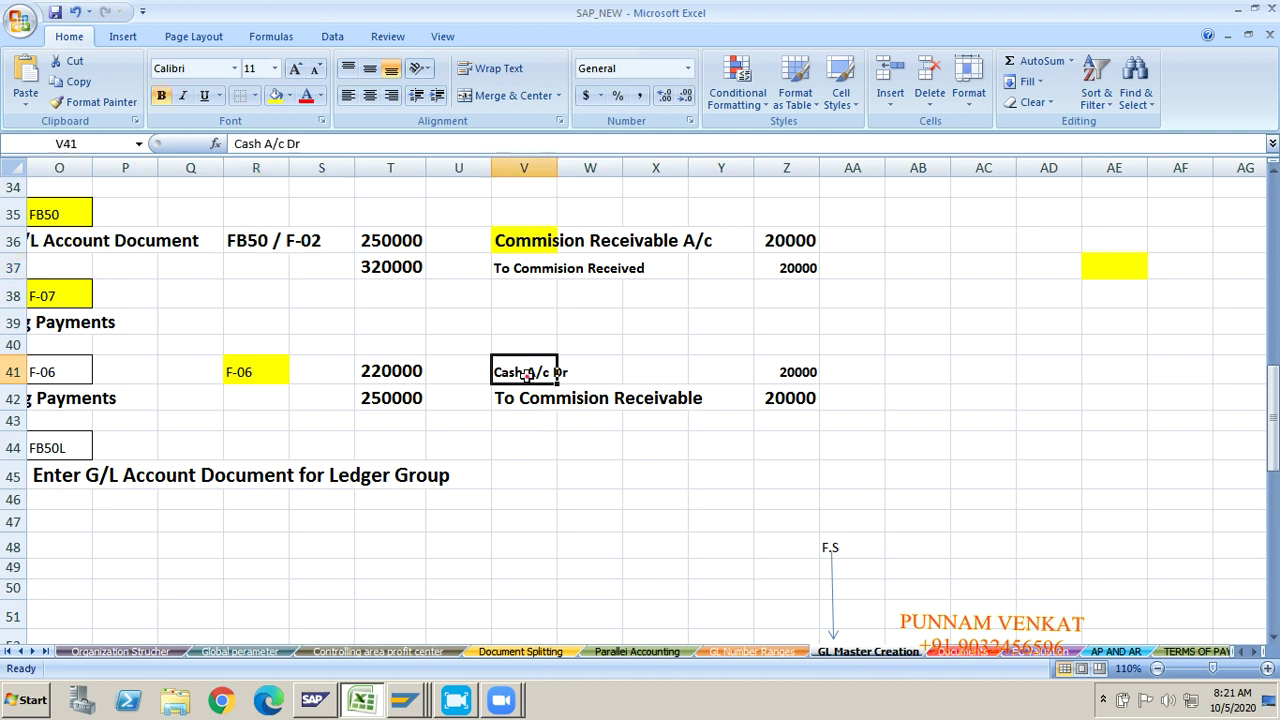
left_click(527, 404)
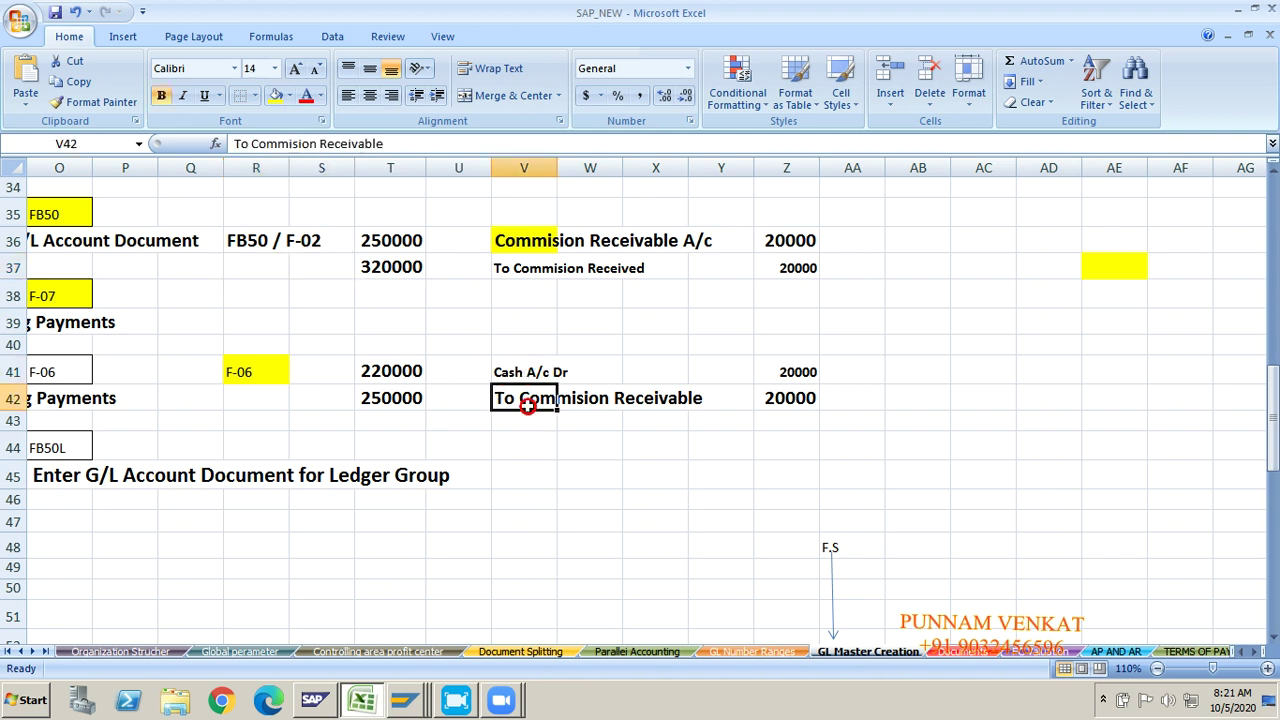
left_click(245, 381)
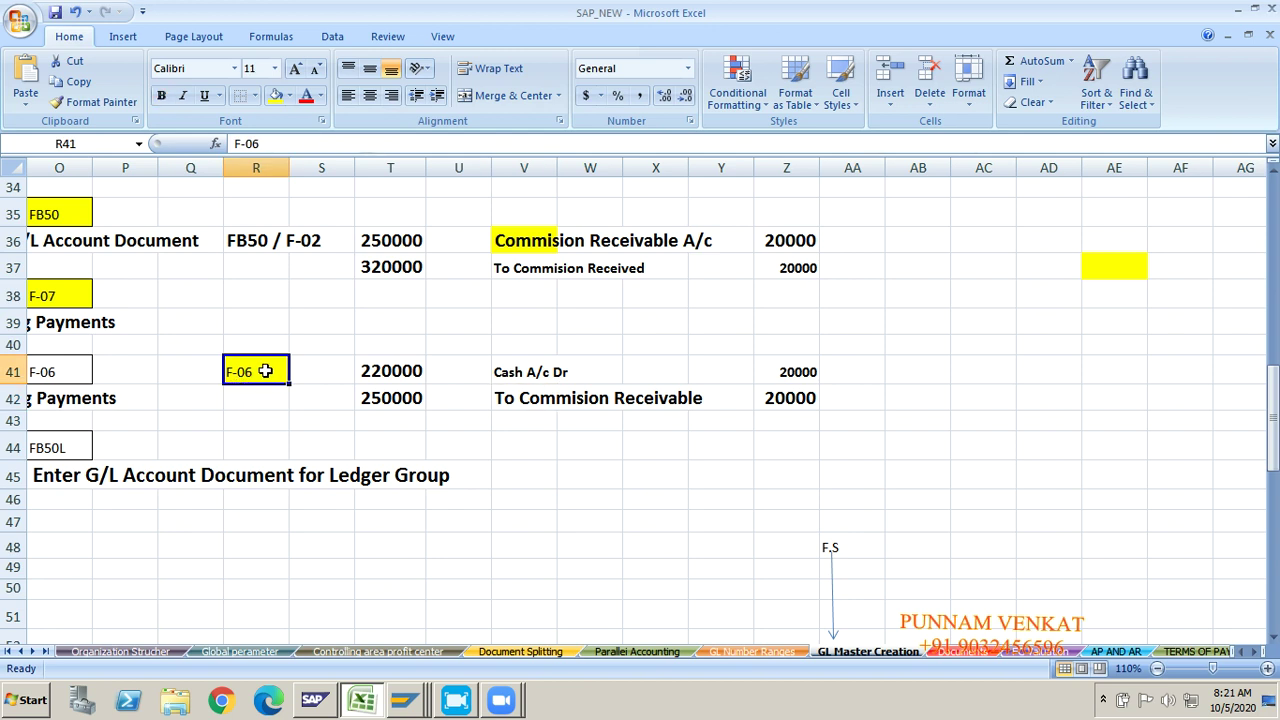
left_click(423, 298)
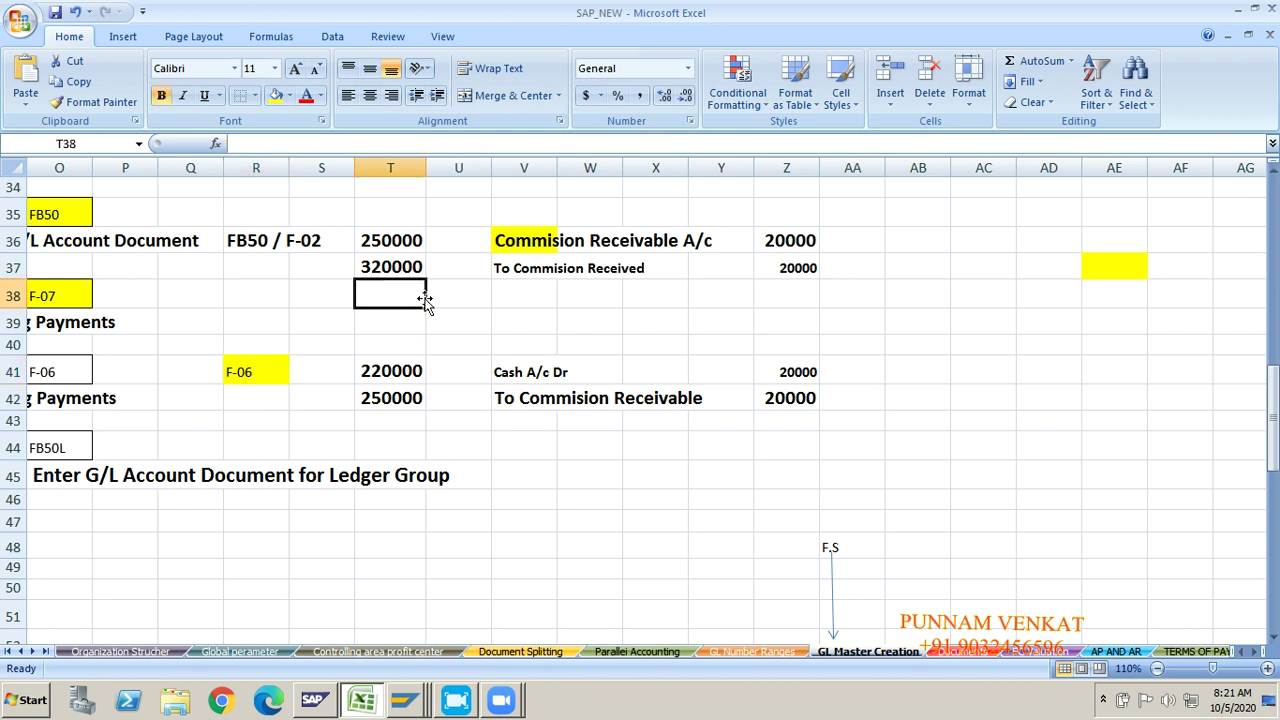
key("Right")
key("Right")
key("Right")
key("Right")
key("Right")
key("Right")
key("Right")
key("Right")
key("Right")
key("Right")
key("Right")
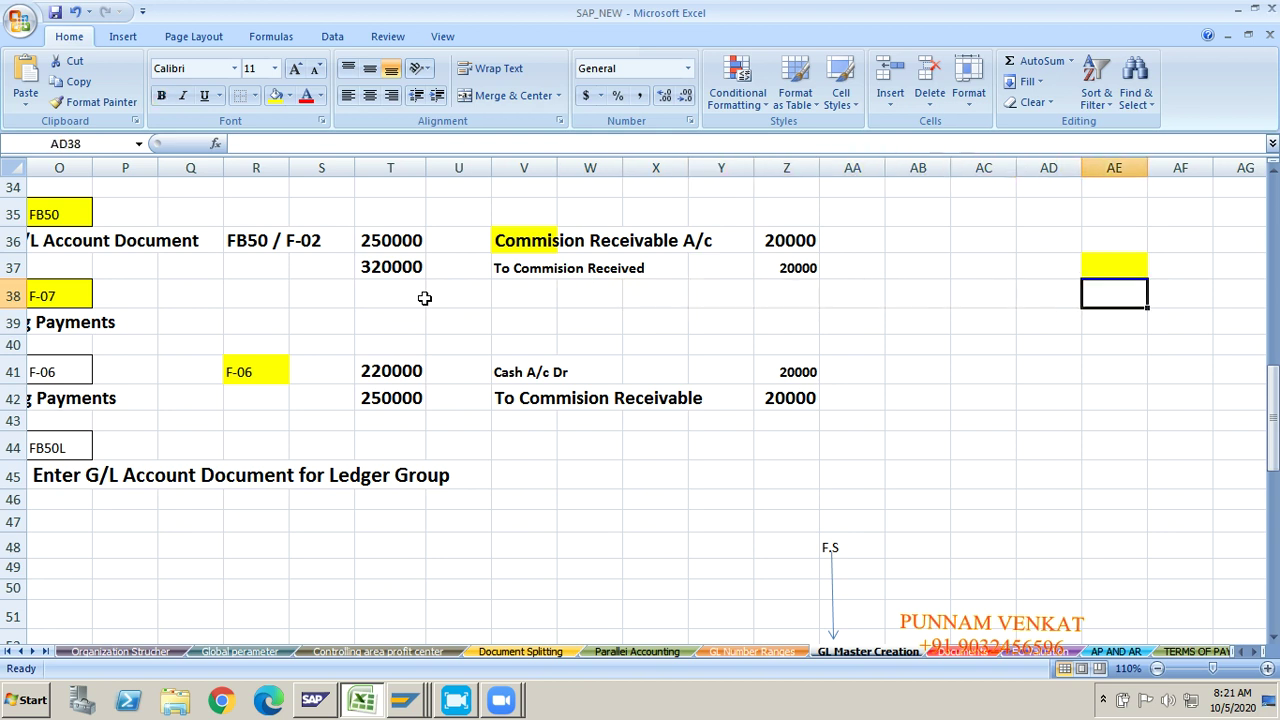
key("Right")
key("Right")
key("Right")
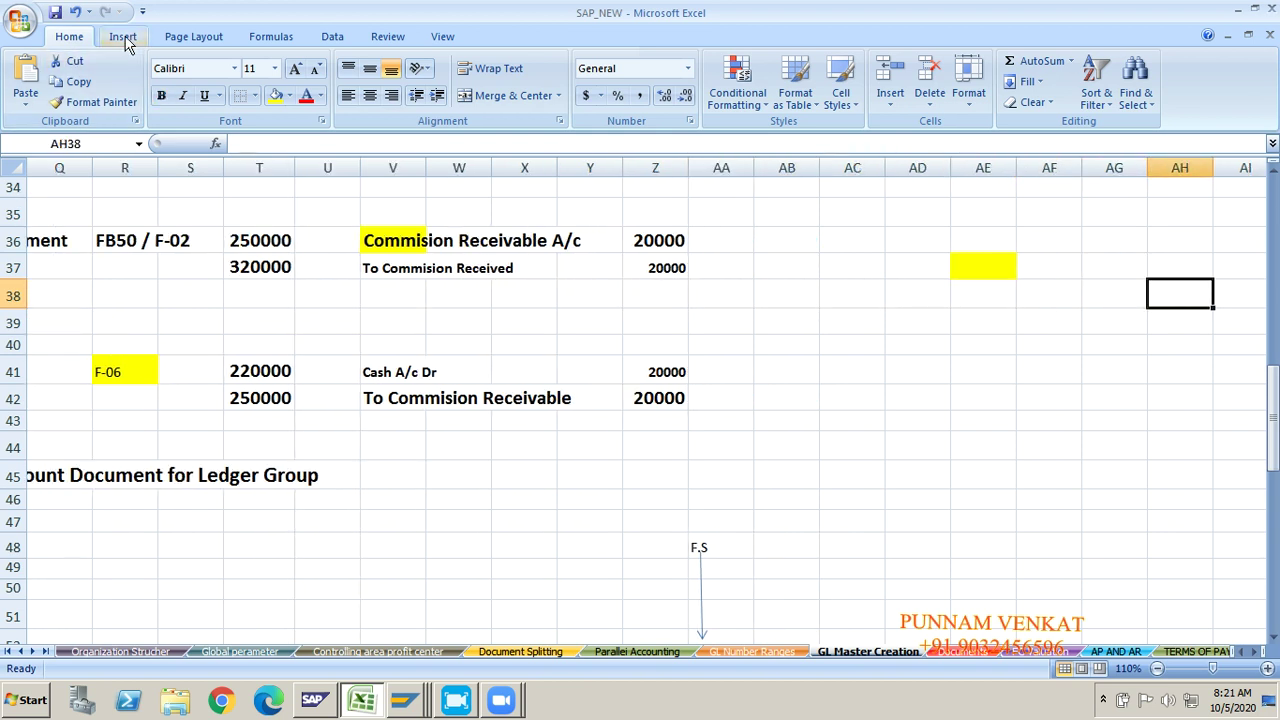
Step: Draw two arrows from the receivable and cash entries toward rows 38 and 39
left_click(123, 38)
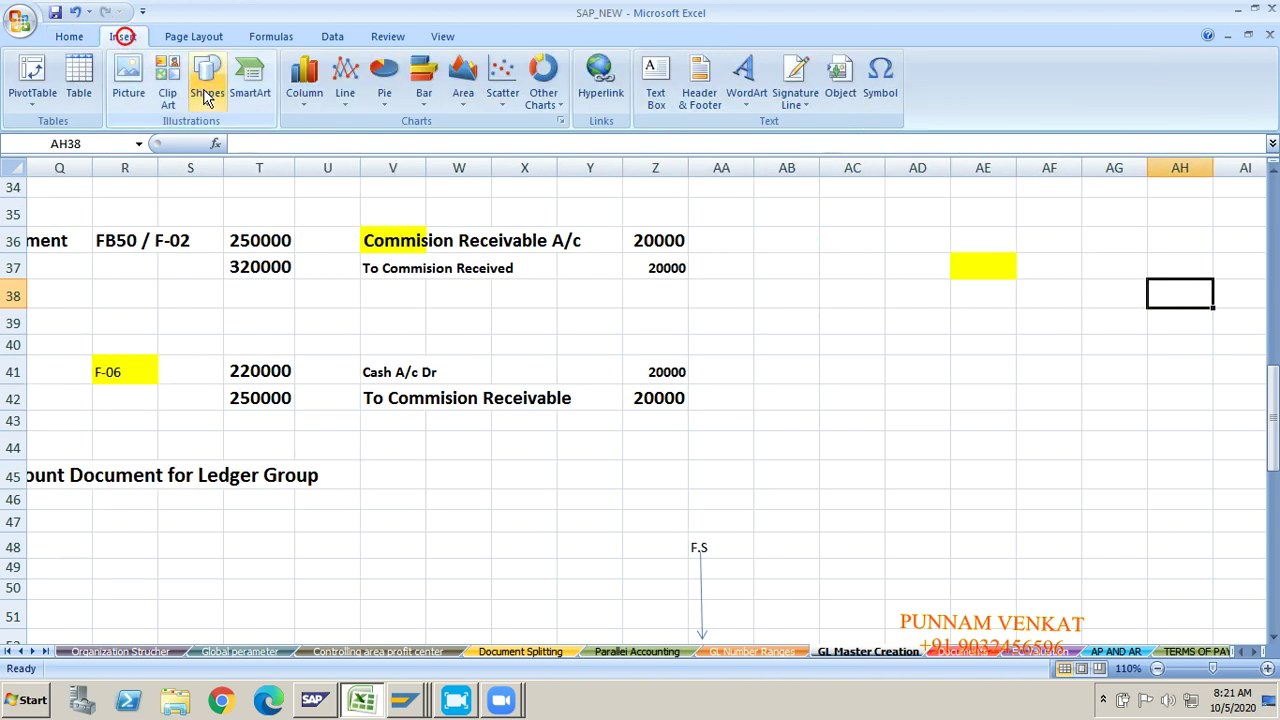
left_click(205, 88)
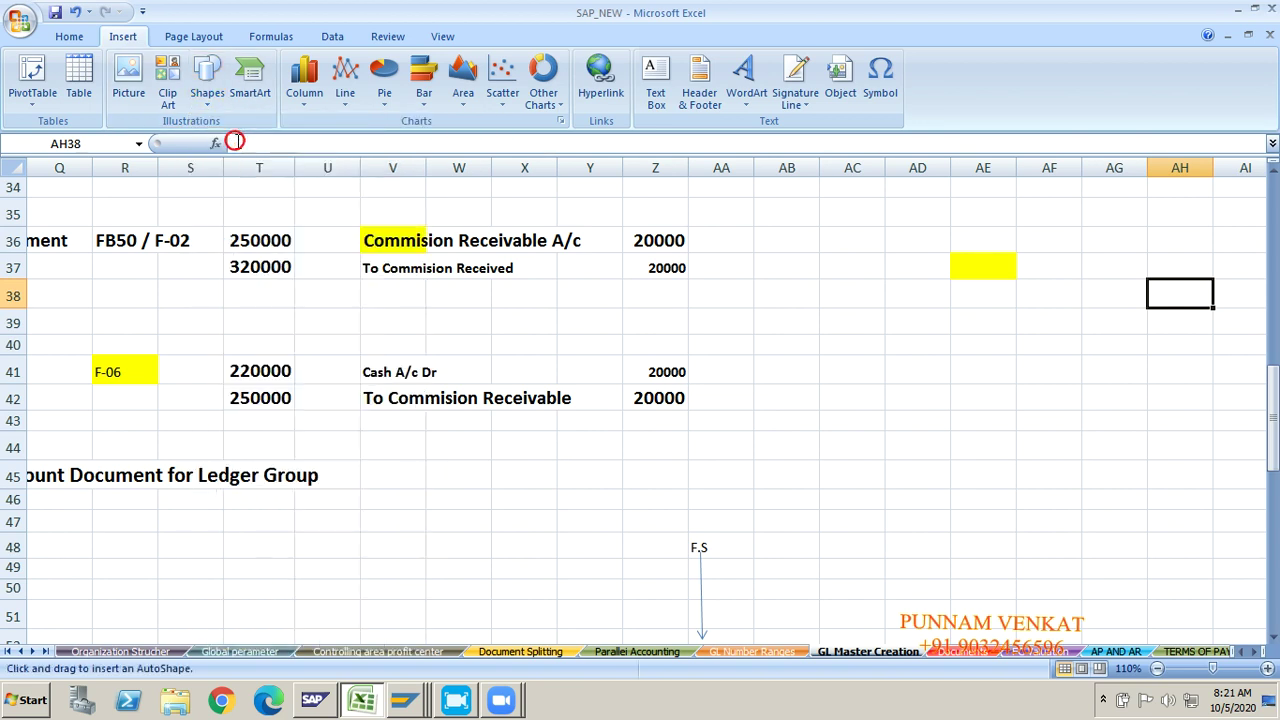
left_click(236, 142)
left_click_drag(703, 239, 846, 304)
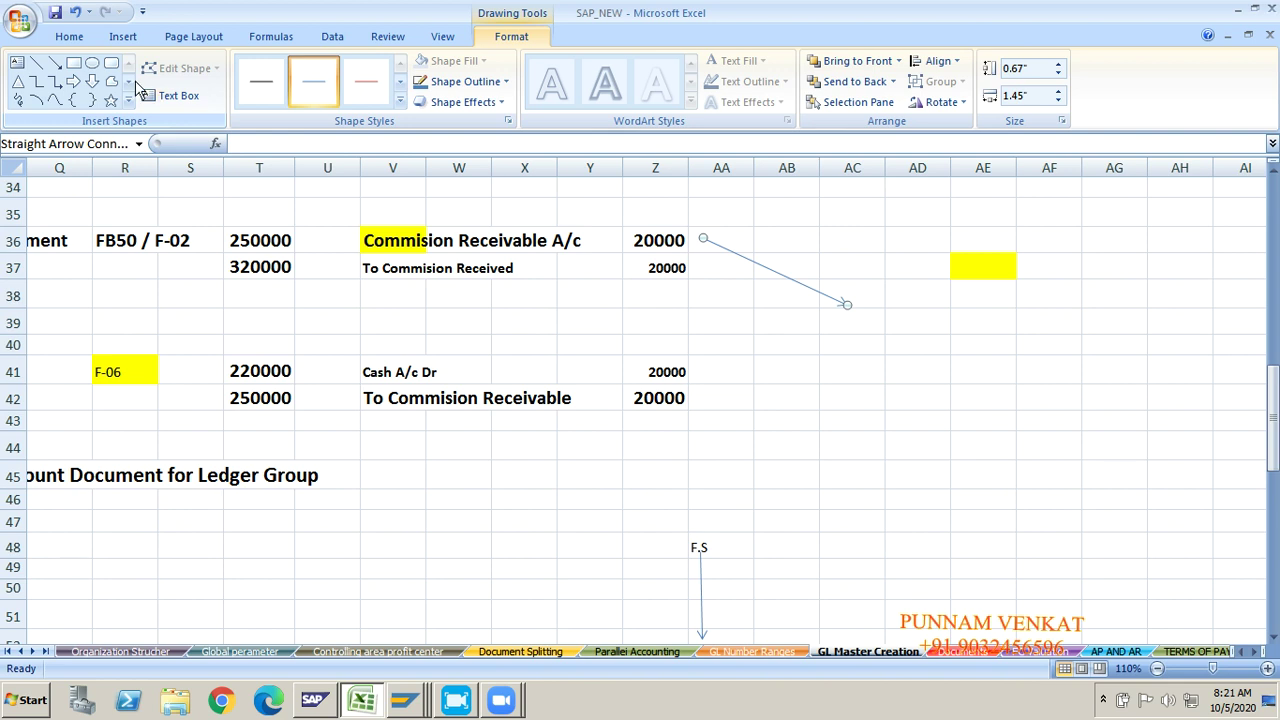
left_click(61, 64)
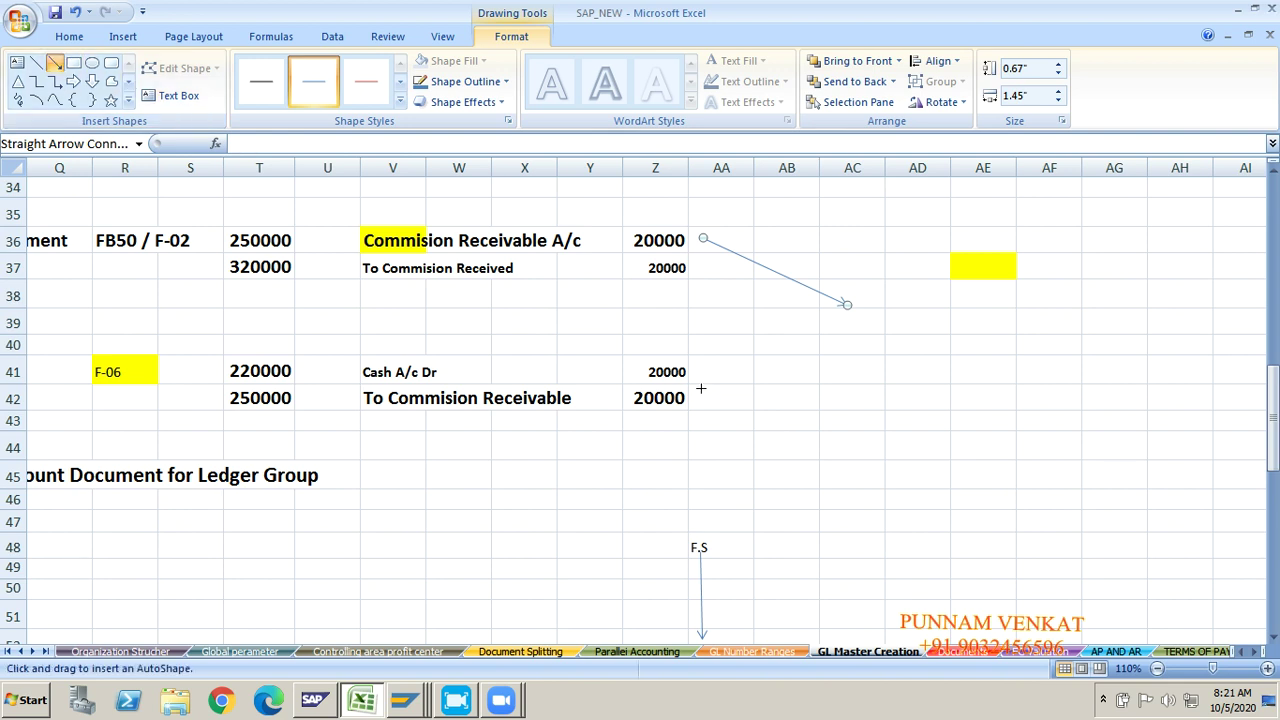
left_click_drag(700, 388, 842, 324)
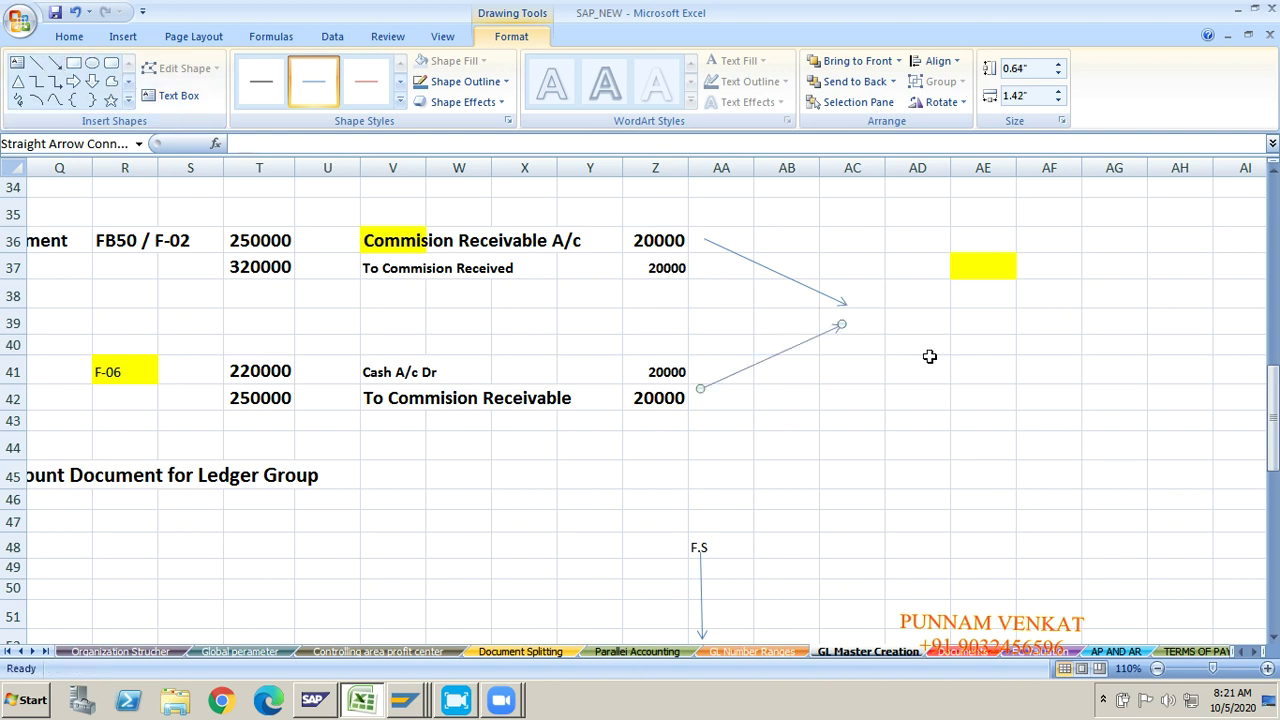
Step: Enter 'CASH A/C DR TO' in cell AE38
left_click(957, 297)
type("c")
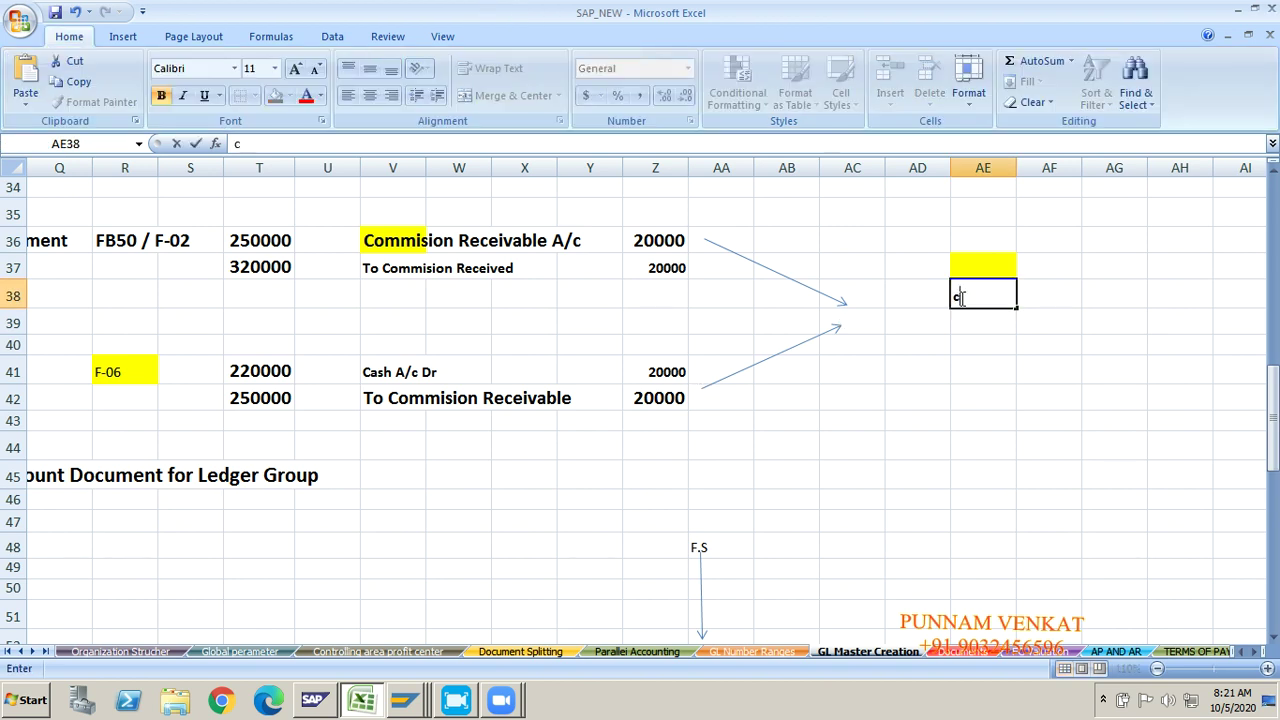
type("ah")
key("BackSpace")
key("BackSpace")
key("BackSpace")
type("CASH a")
key("BackSpace")
type("A")
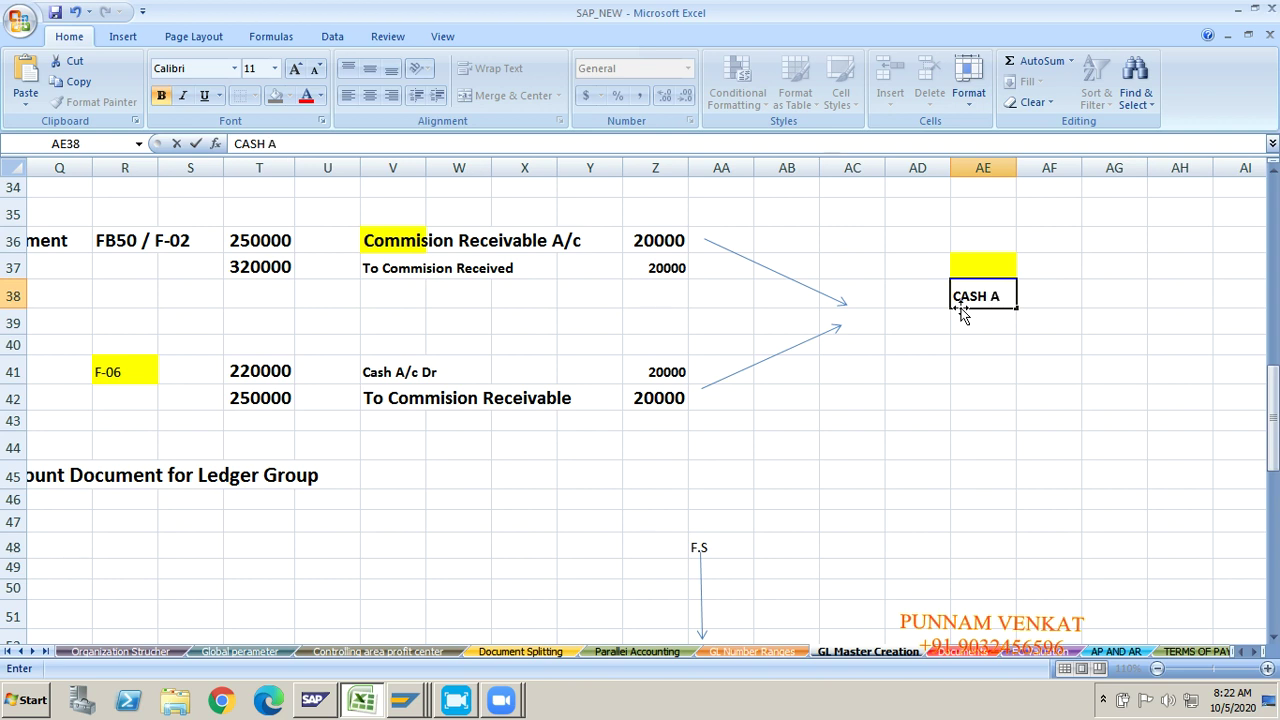
type("/C Dr")
key("BackSpace")
key("BackSpace")
key("BackSpace")
type("DR")
key("BackSpace")
key("BackSpace")
key("BackSpace")
type("TO")
key("Return")
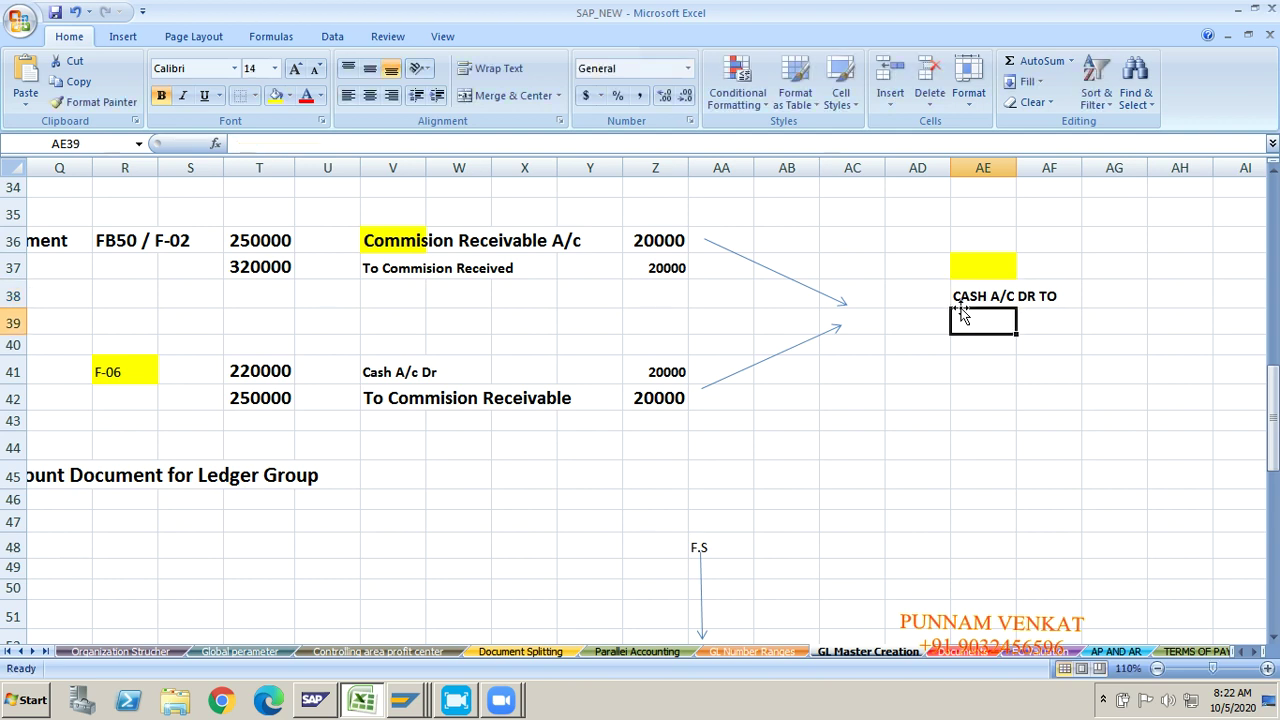
Step: Enter the 'Commissin Received' line in cell AE39
type("cOMM")
key("BackSpace")
key("BackSpace")
key("BackSpace")
key("BackSpace")
type("C")
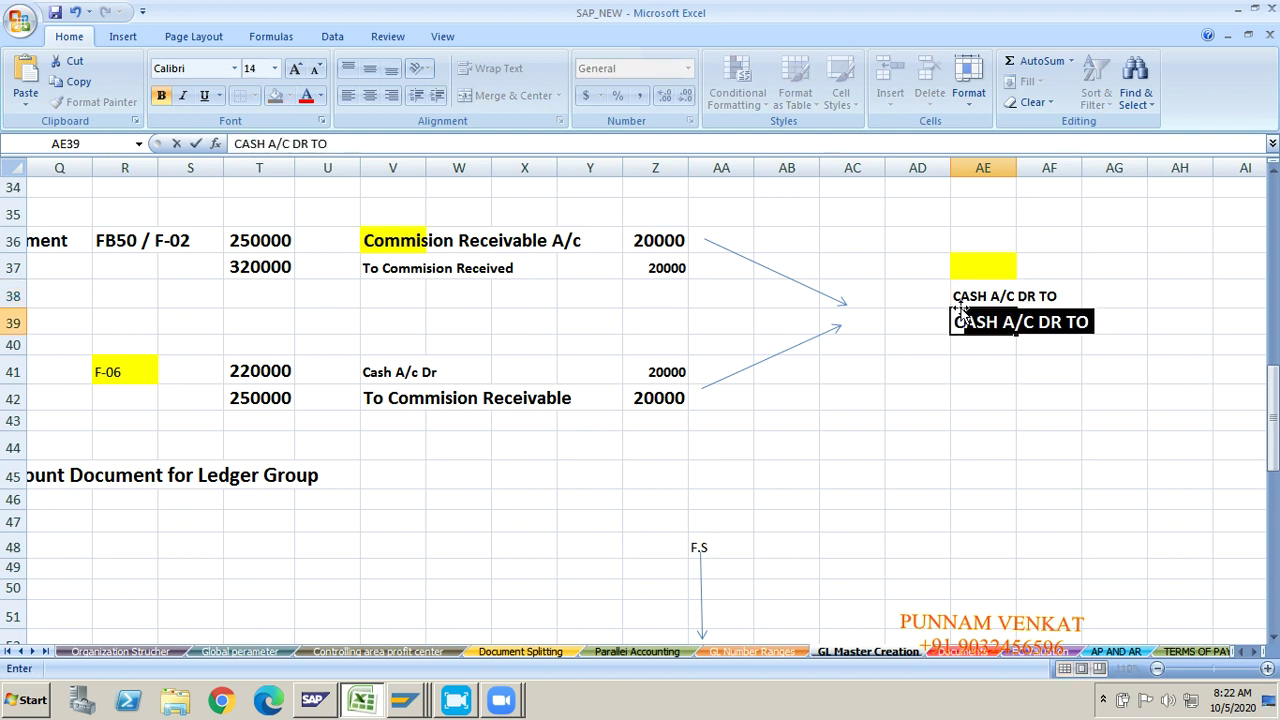
type("o")
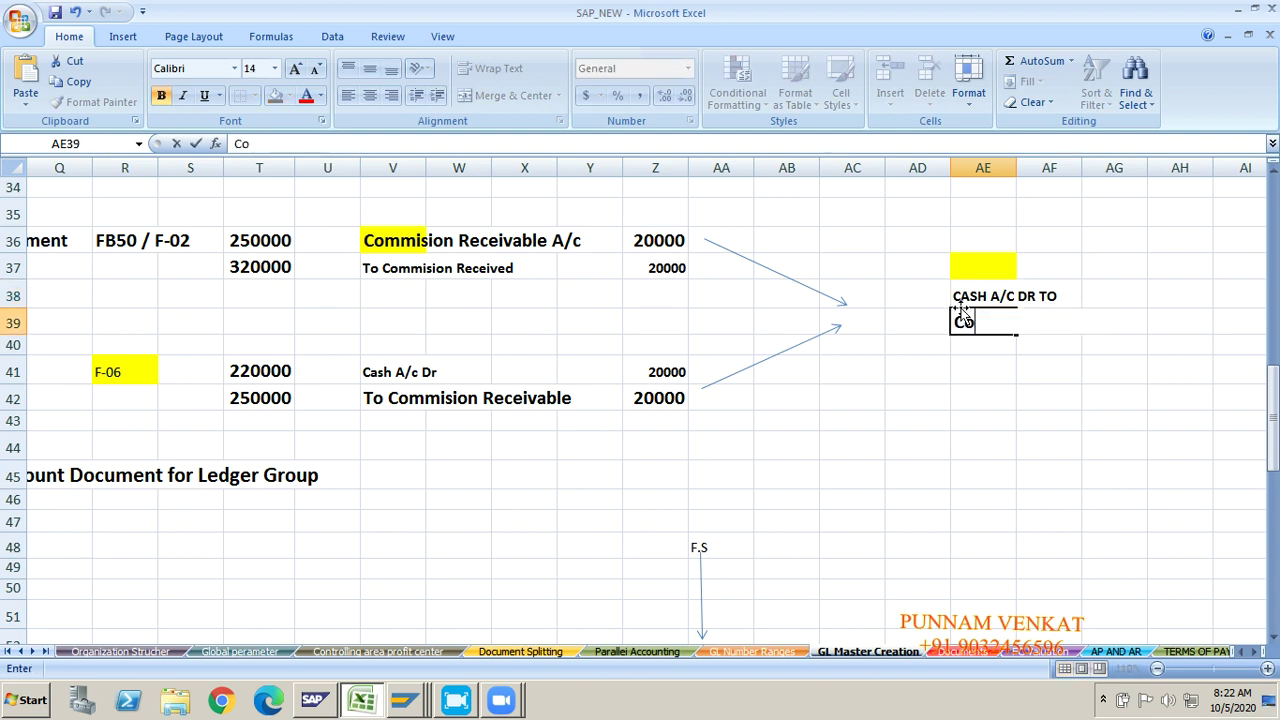
type("mmissin")
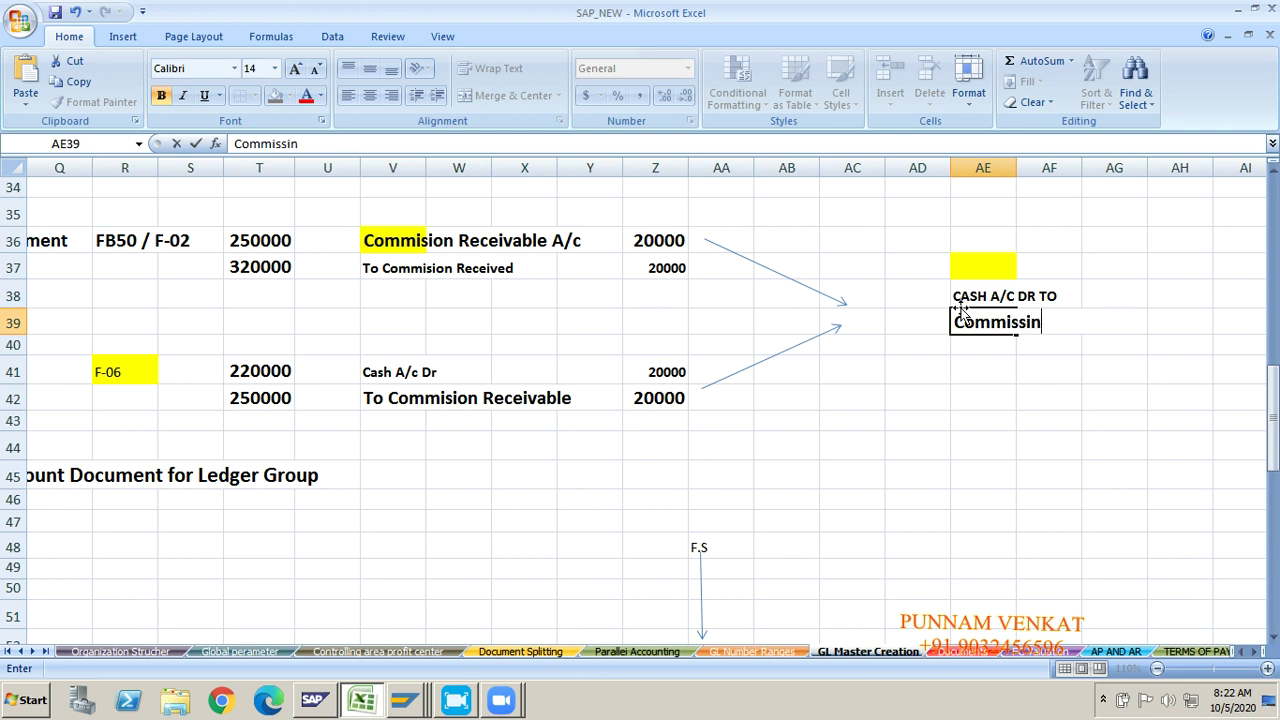
type(" Receved")
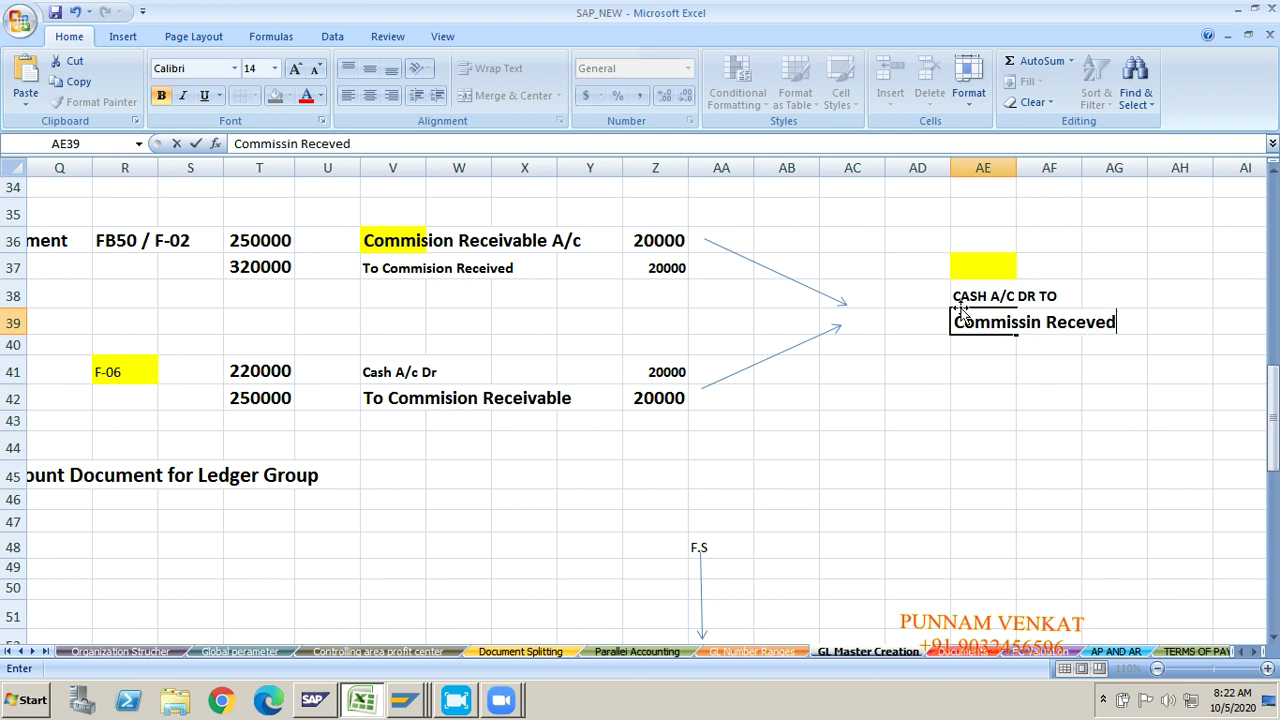
key("BackSpace")
key("BackSpace")
key("BackSpace")
type("ived]")
key("Return")
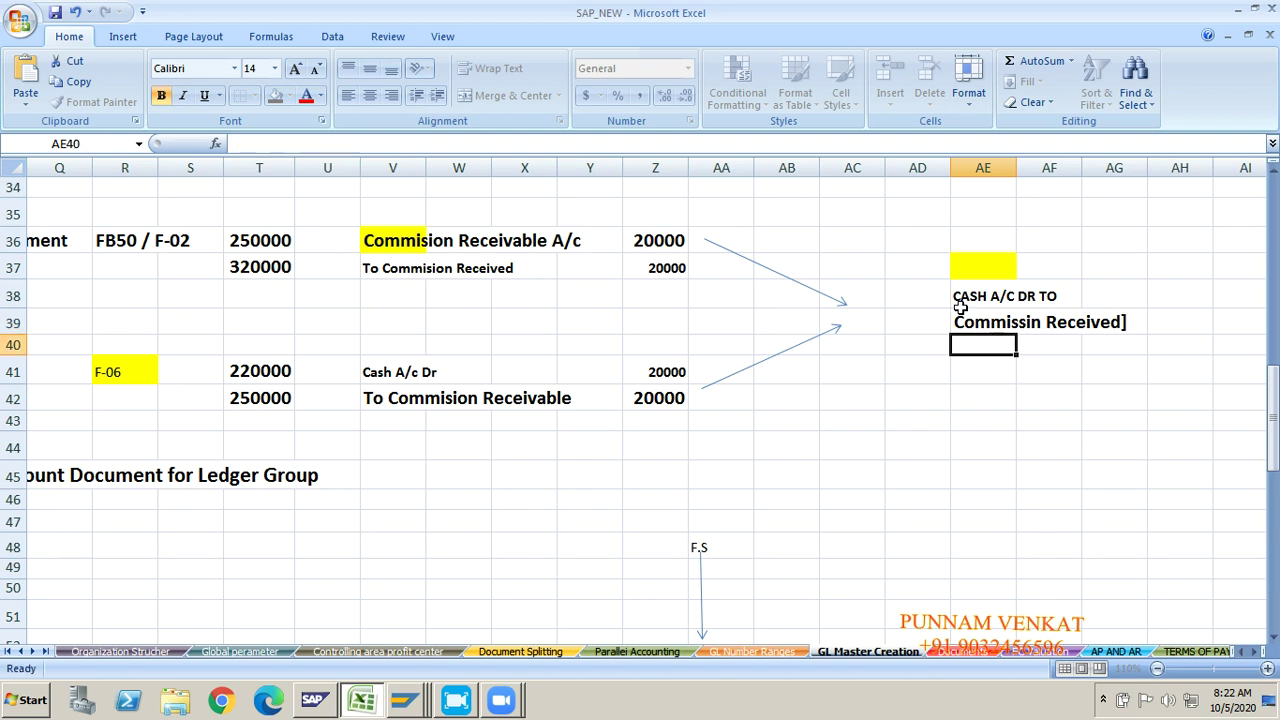
Step: Enter 15000 as the amount in AI38 and AI39
left_click(1180, 296)
scroll(1181, 297, "right", 1)
left_click(1181, 297)
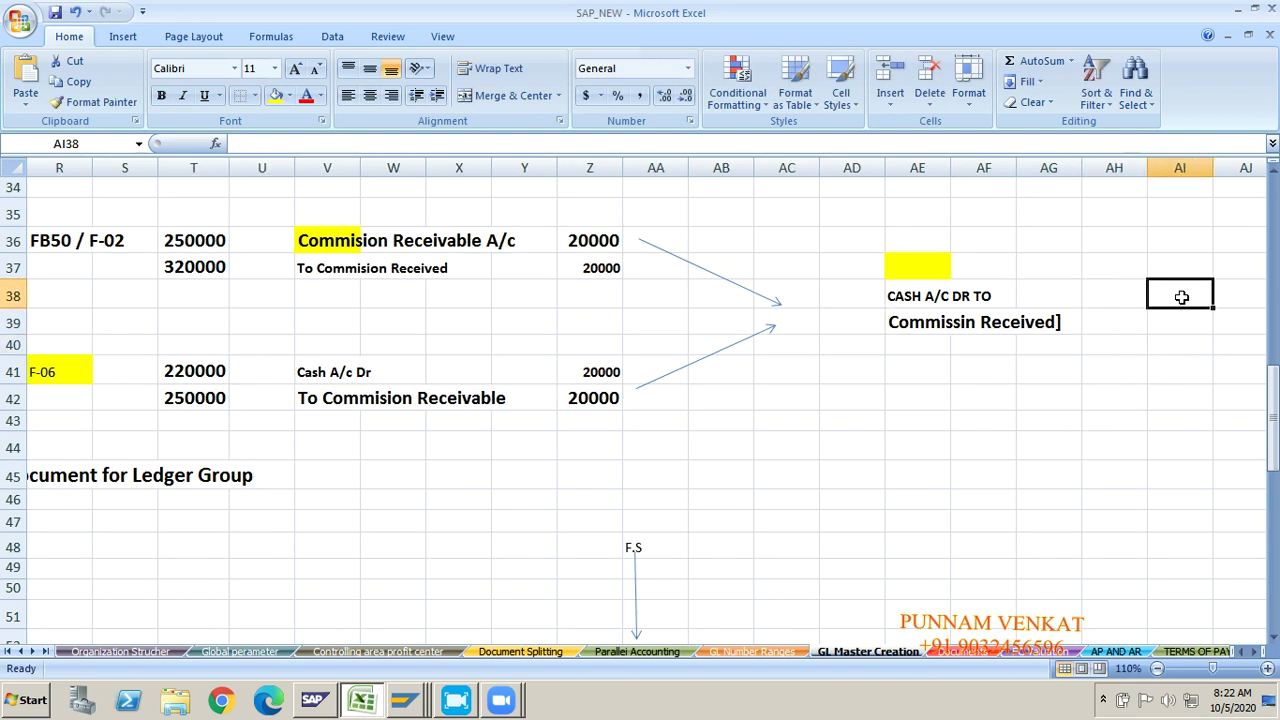
type("15000")
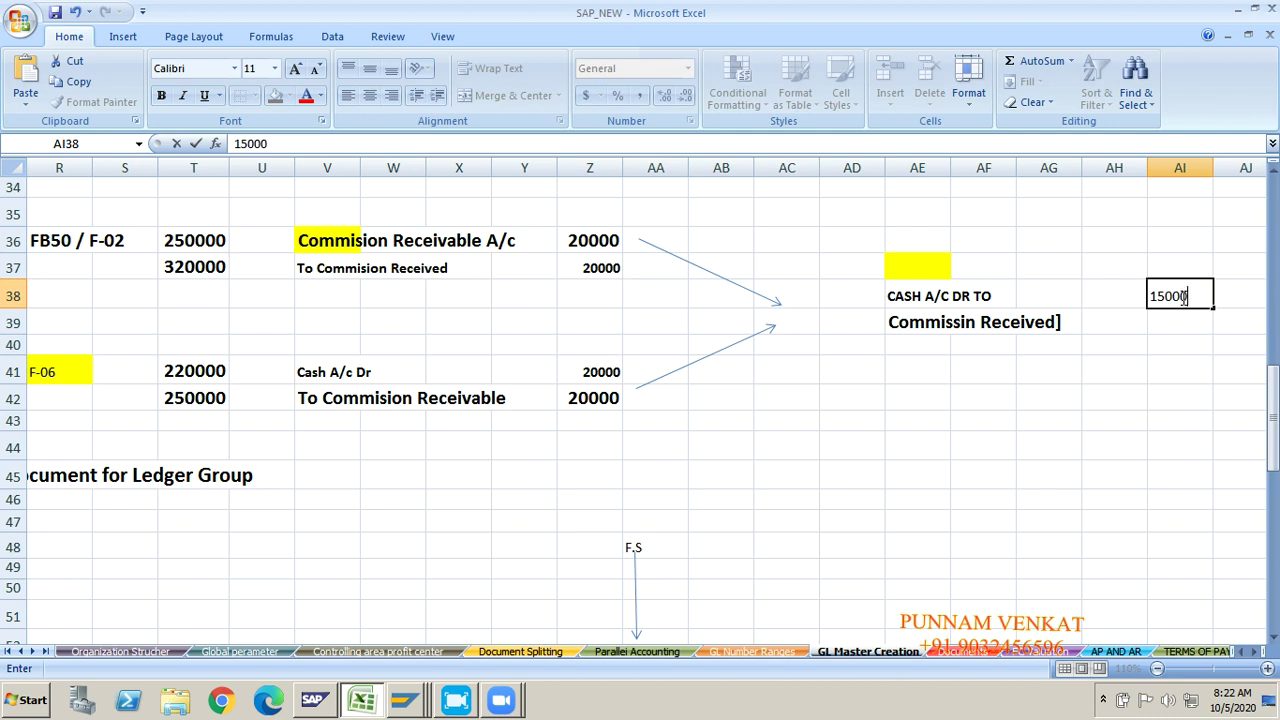
key("Return")
type("15")
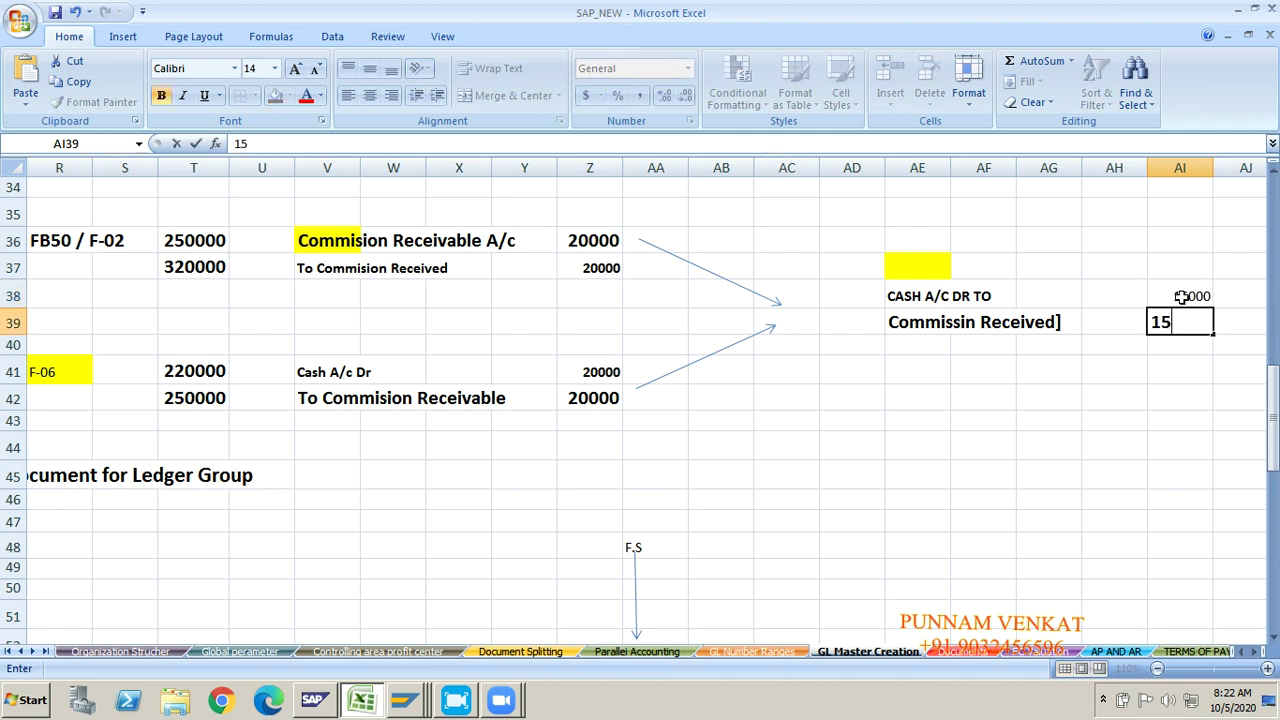
type("000")
key("Return")
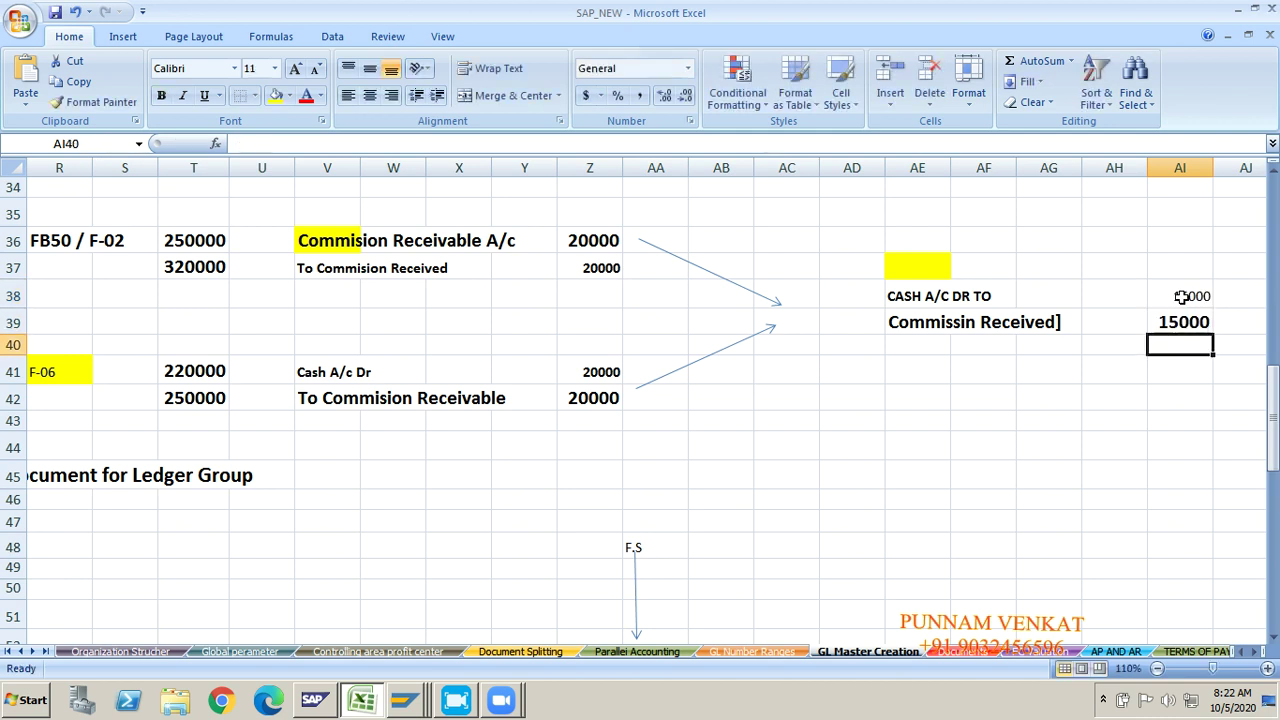
left_click(821, 285)
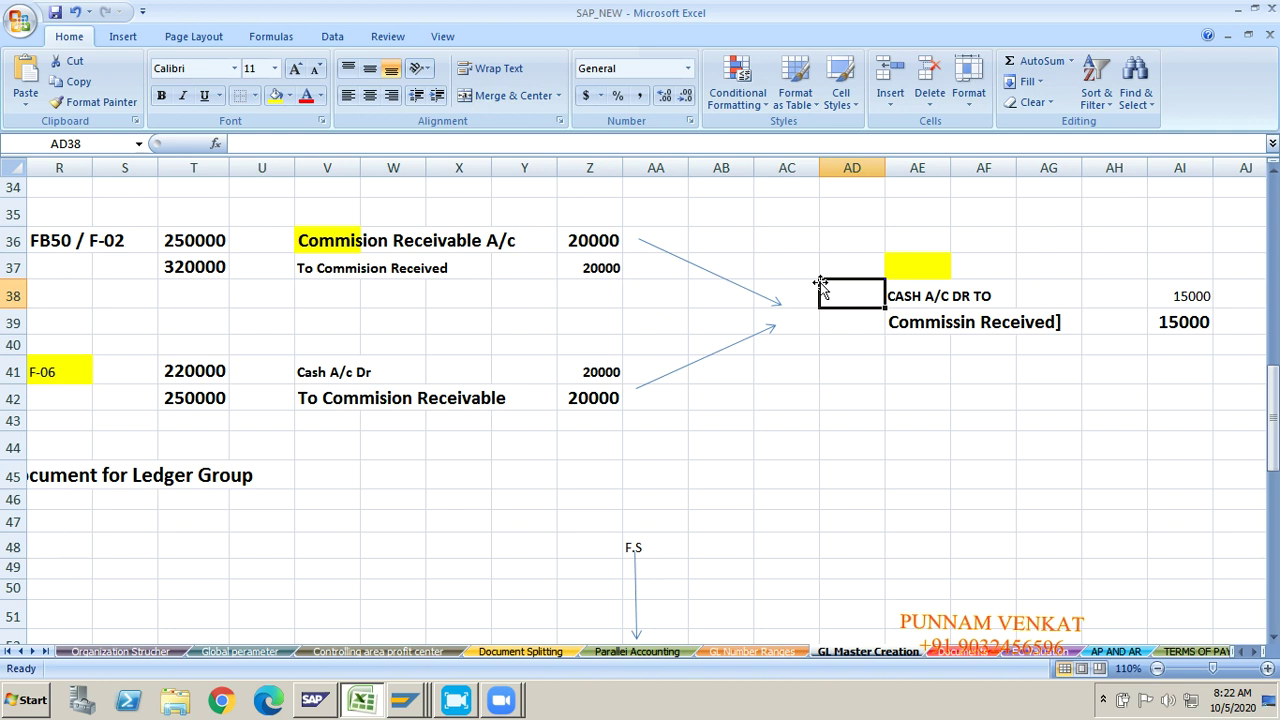
Step: Remove the stray ']' from the Commissin Received note in AE39
left_click(918, 326)
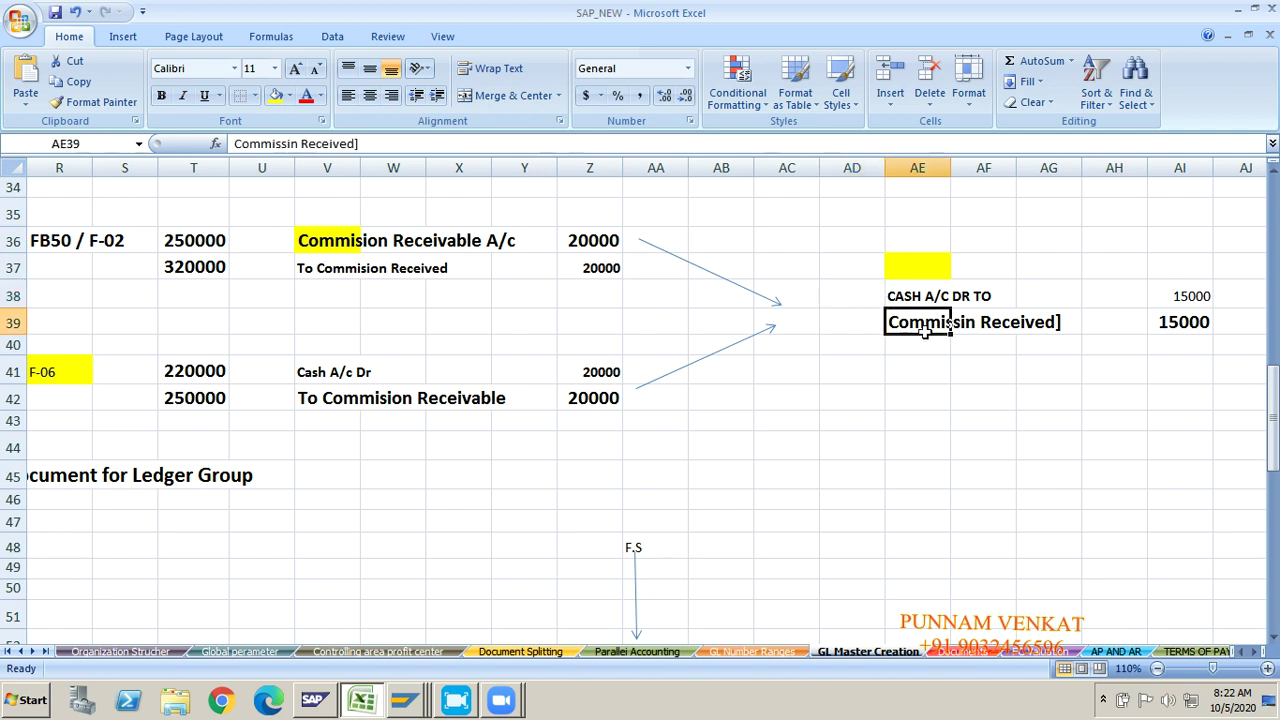
left_click(423, 148)
key("BackSpace")
key("Return")
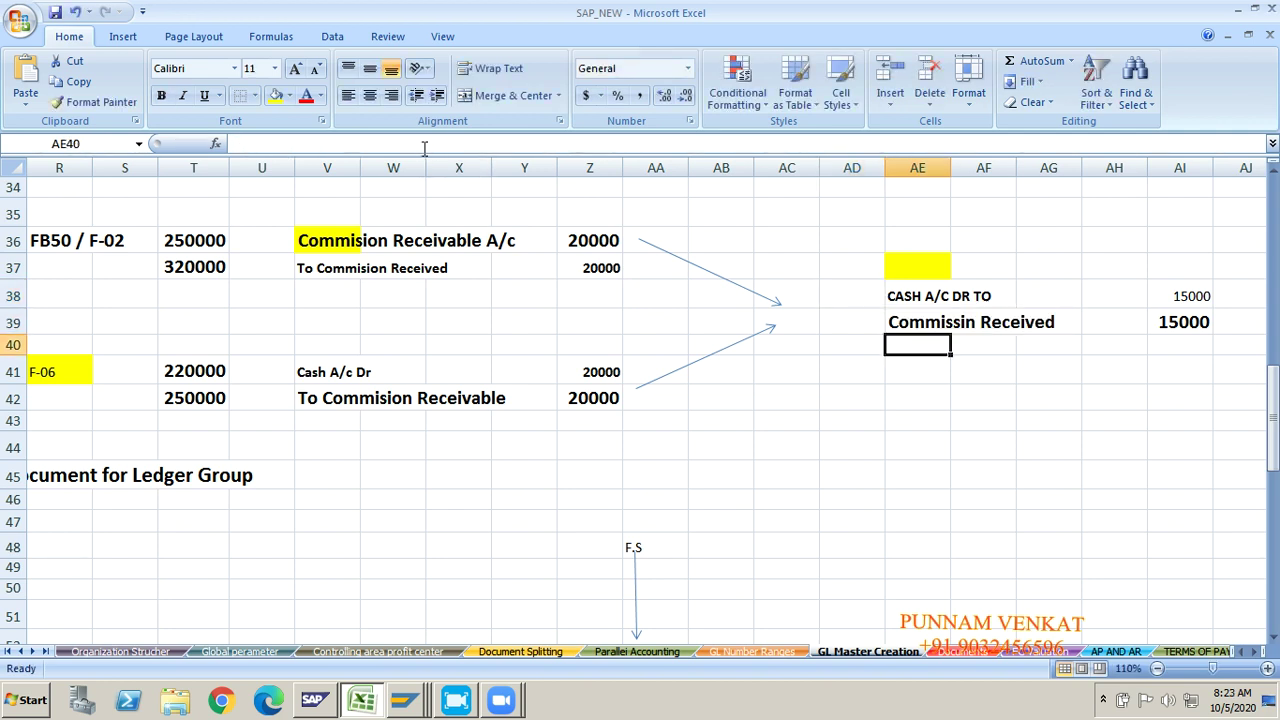
Step: Label cell AD37 'FB50 / F-02' and review the cash and commission lines
left_click(832, 264)
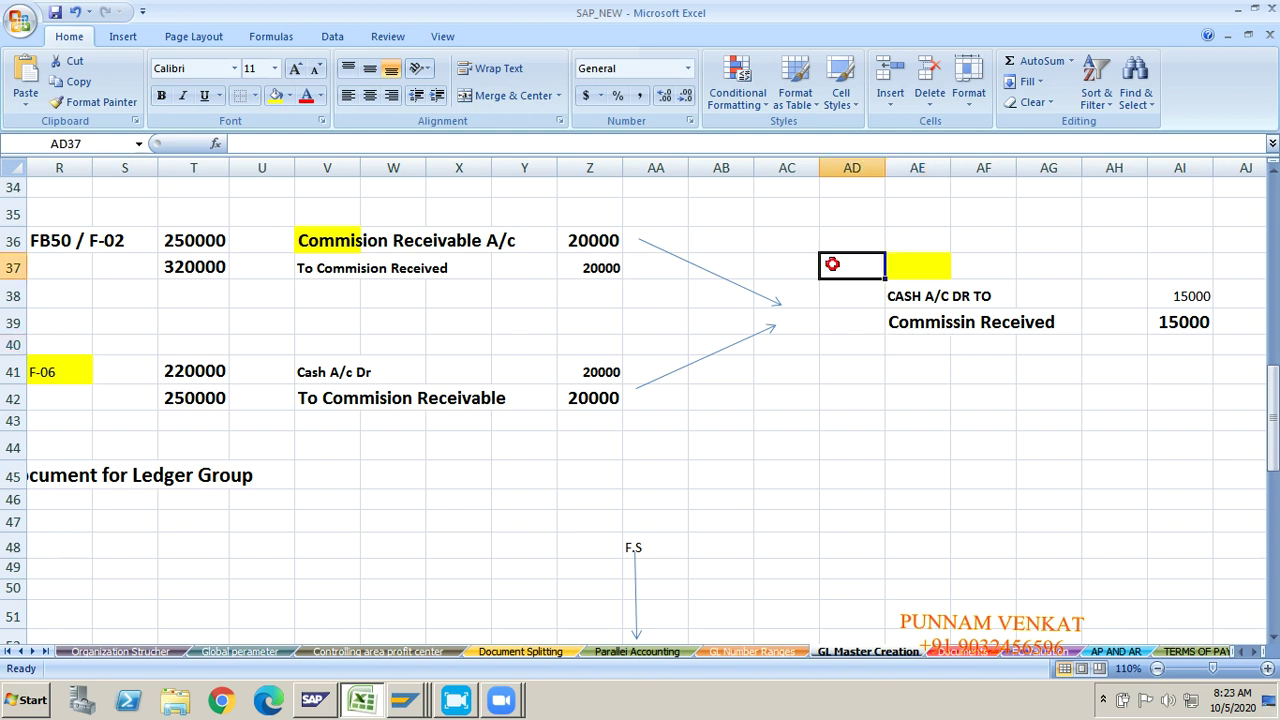
type("FB")
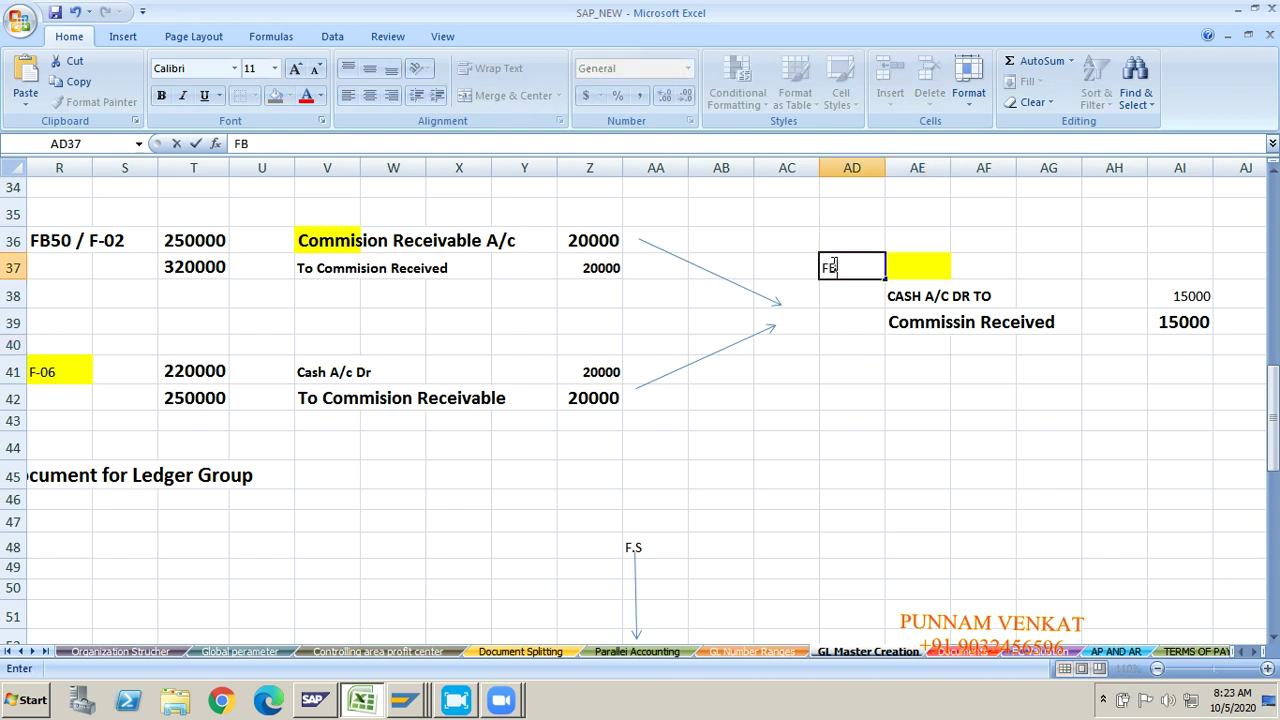
type("50 / F-02")
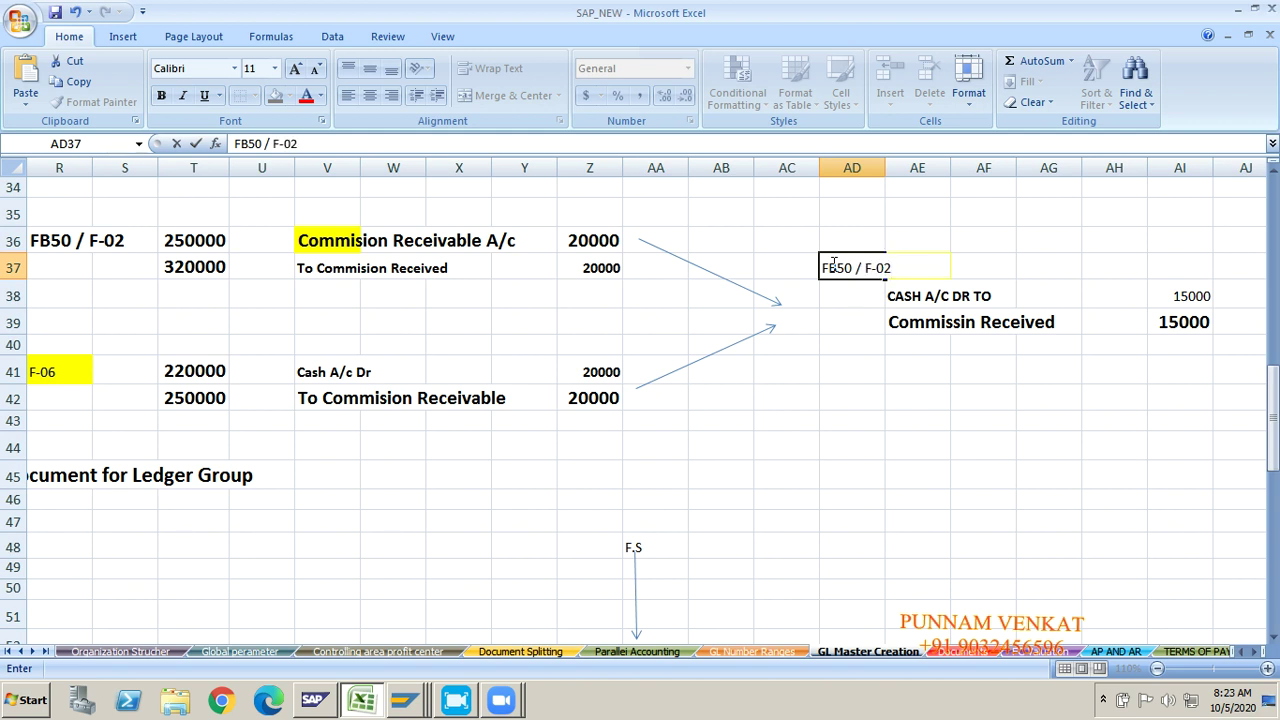
key("Return")
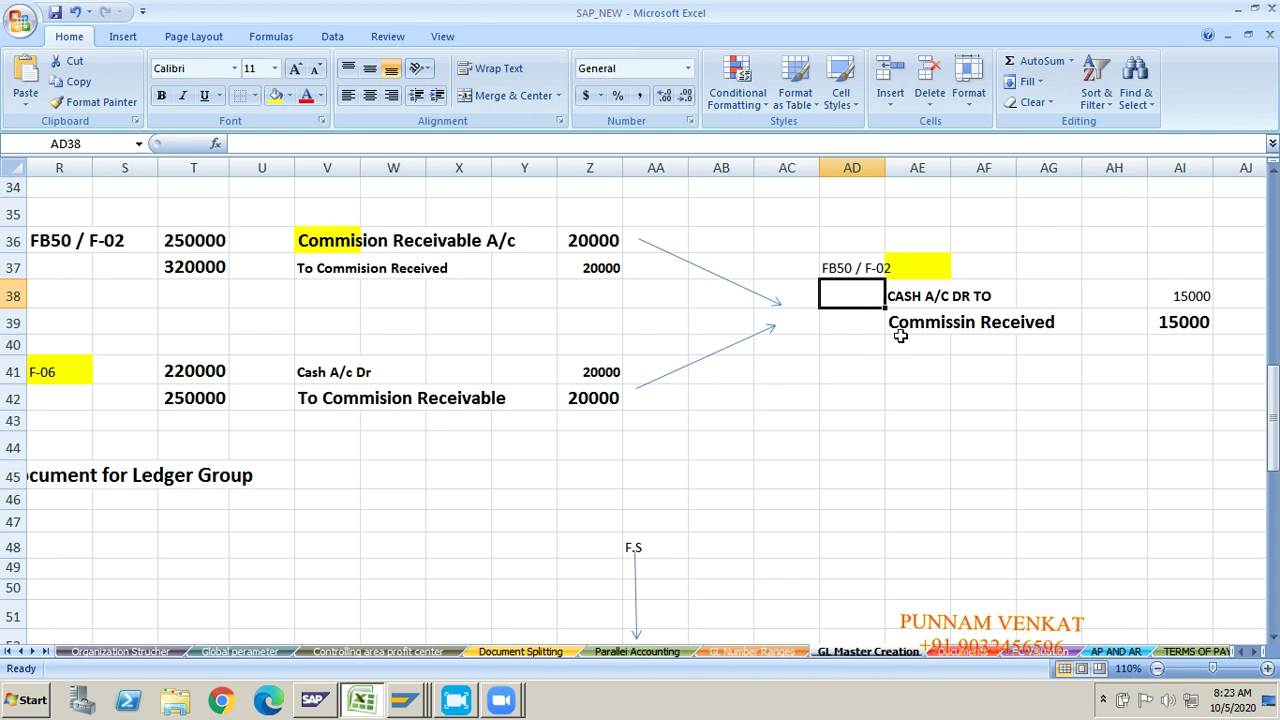
left_click(903, 299)
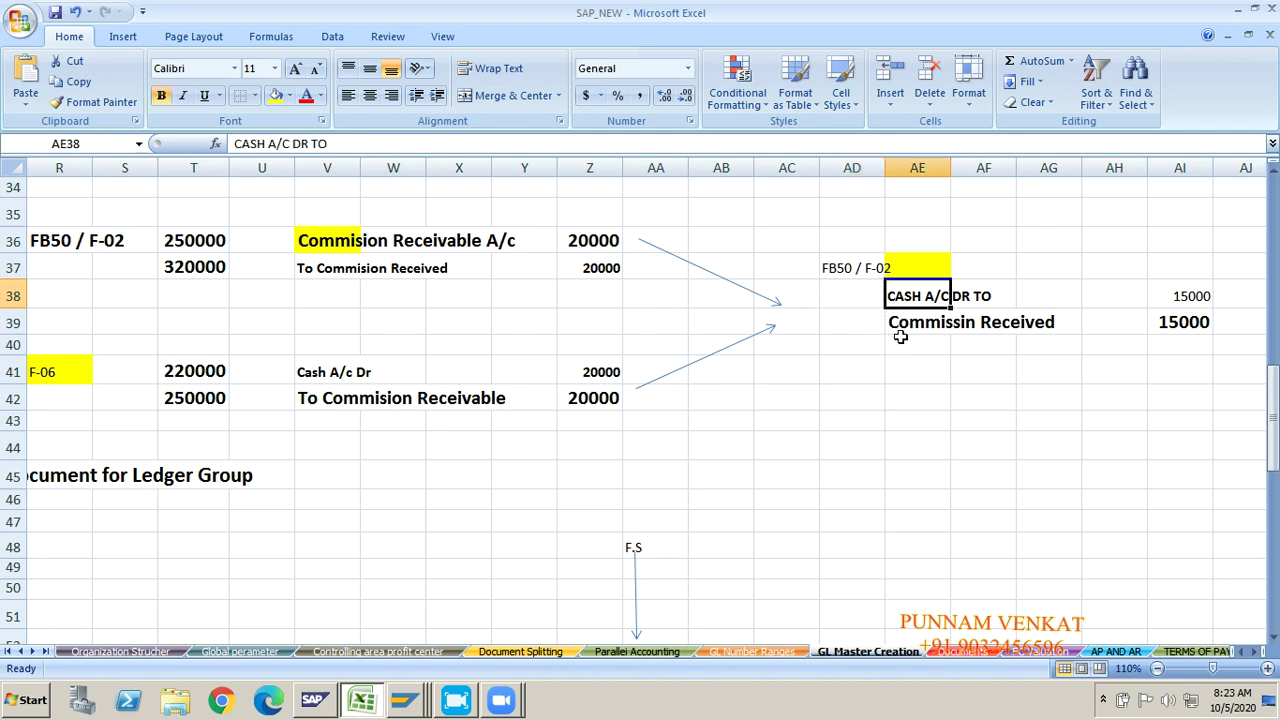
left_click(918, 328)
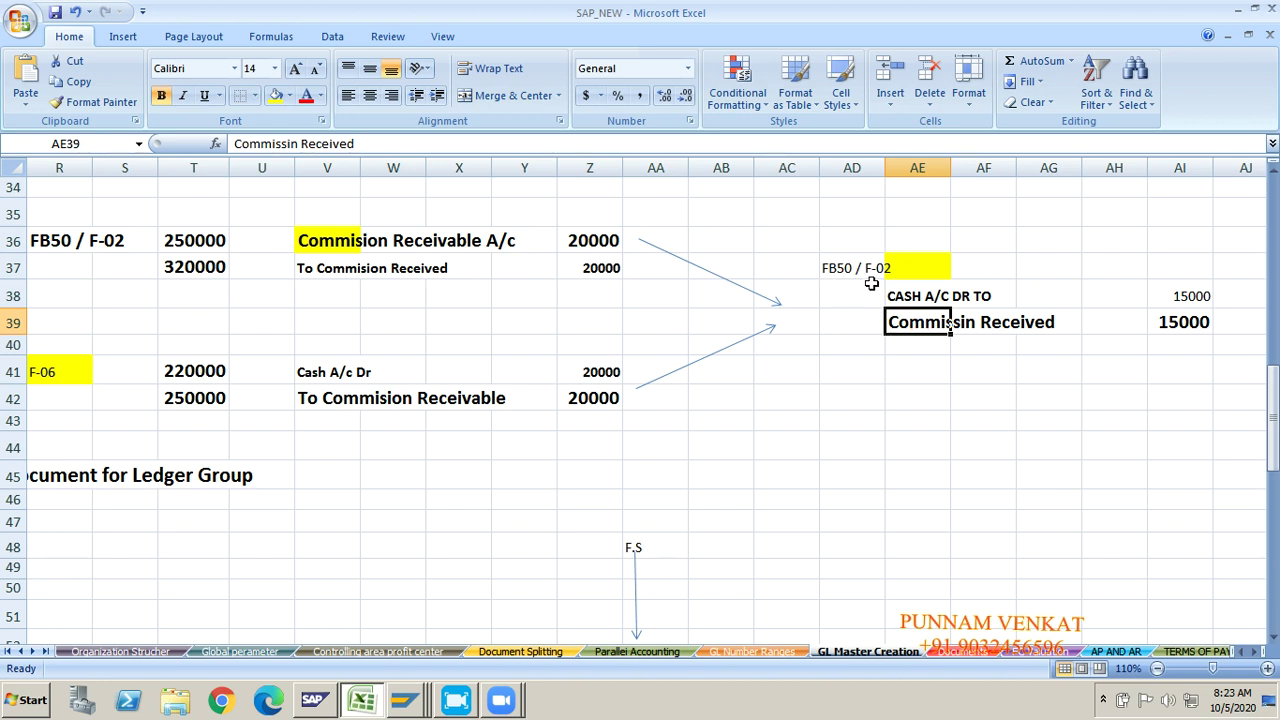
Step: Copy the F-06 code from R41 and switch to SAP Easy Access
left_click(56, 381)
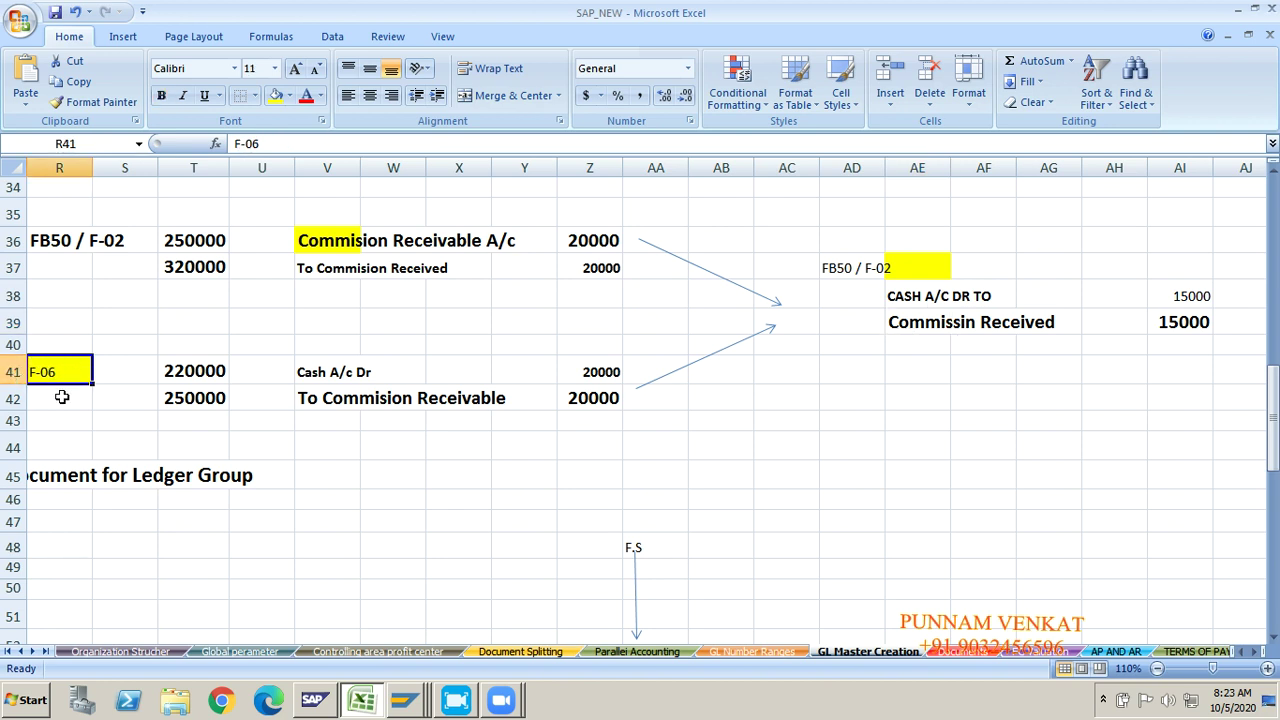
key("ctrl+c")
key("alt+Tab")
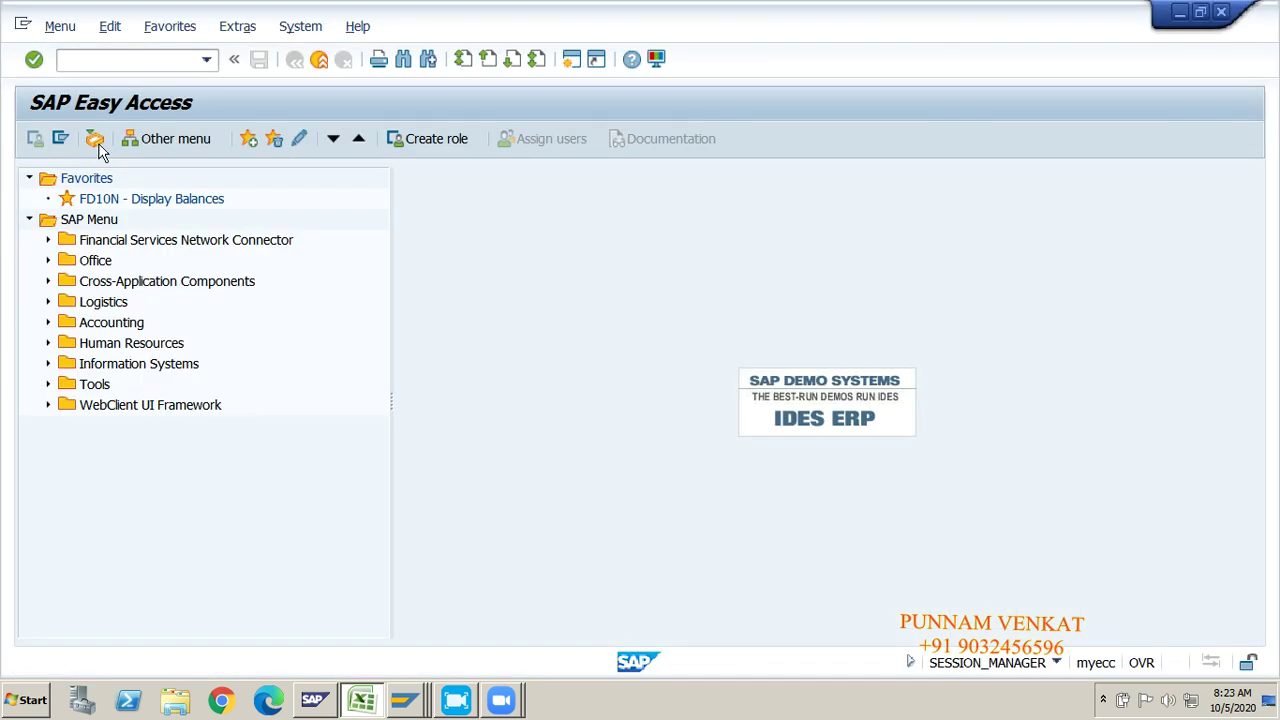
Step: Run transaction F-06 and step through the bank and open item account fields
left_click(79, 64)
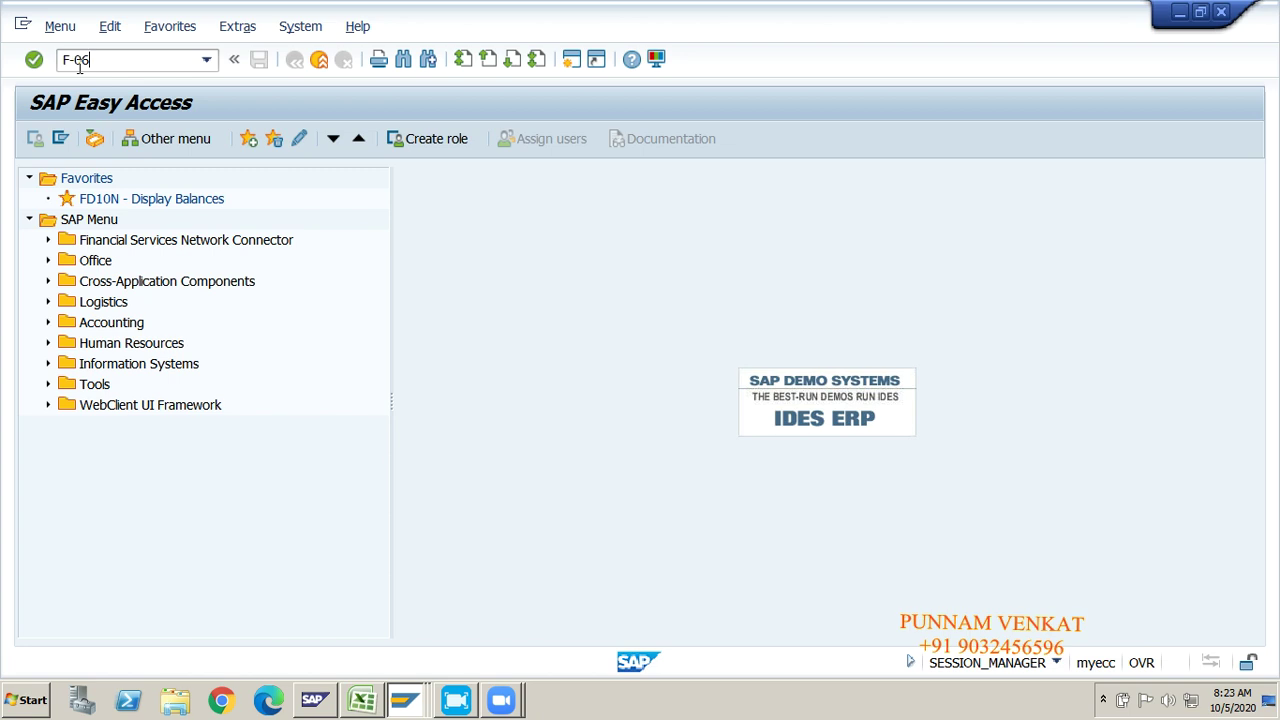
key("Return")
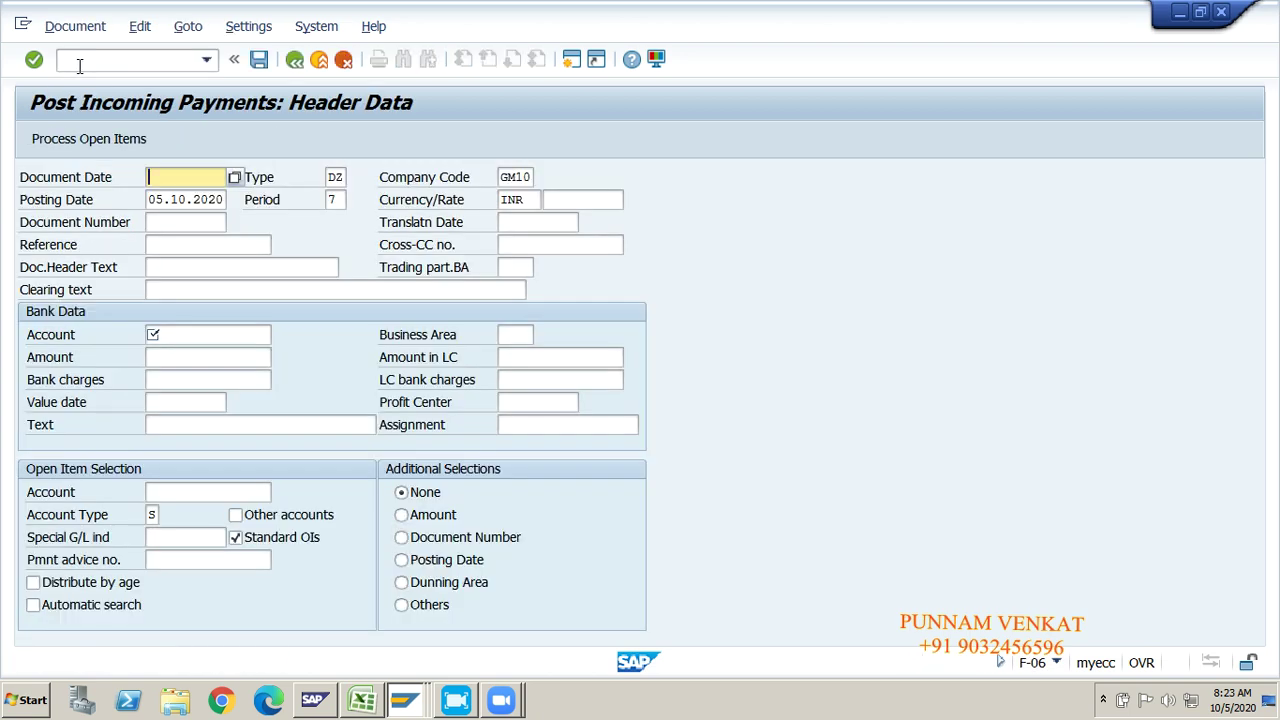
left_click(169, 336)
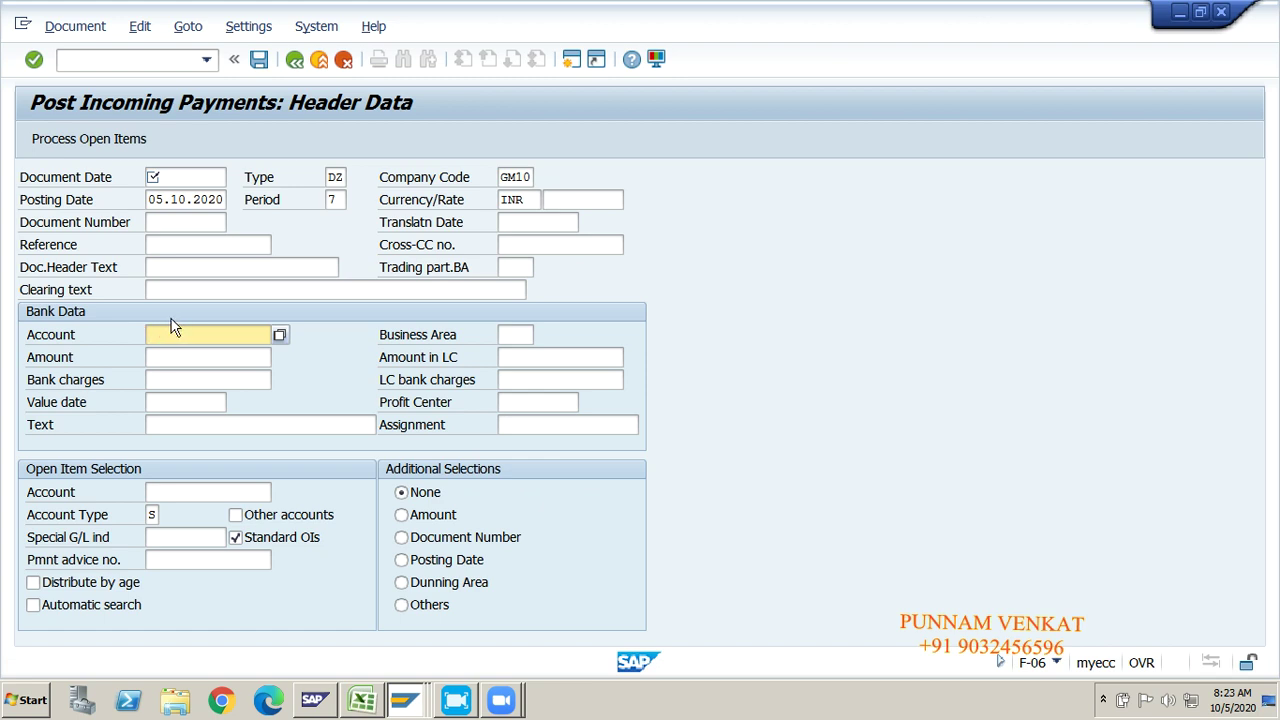
left_click(158, 494)
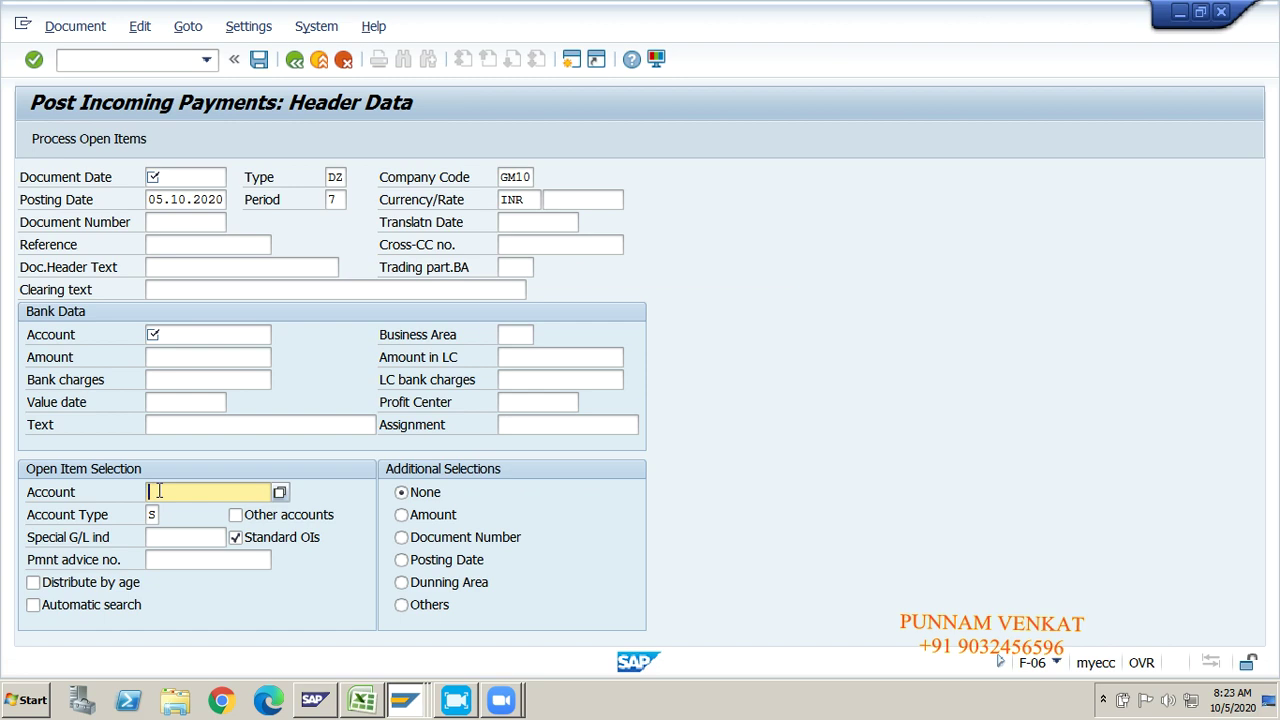
Step: Review the CASH A/C DR TO and Commissin Received notes, alternating between Excel and SAP
mouse_move(361, 700)
left_click(600, 323)
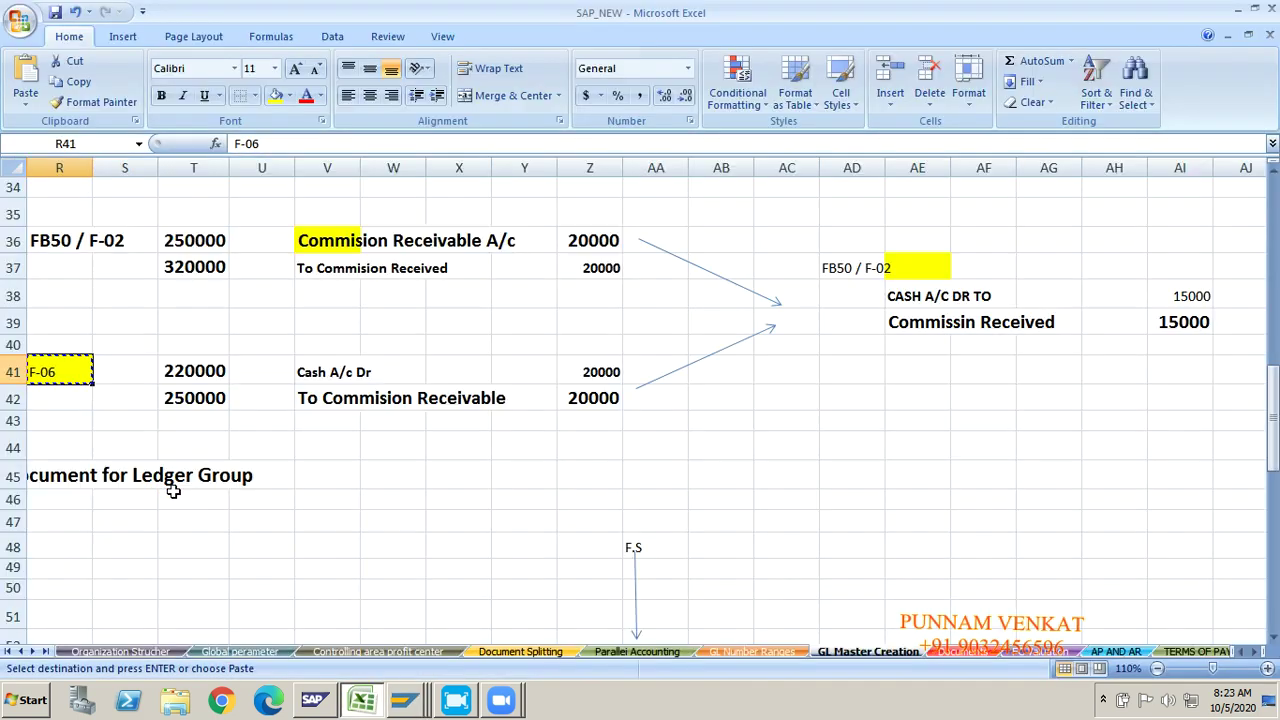
left_click(920, 330)
left_click(908, 300)
left_click(913, 327)
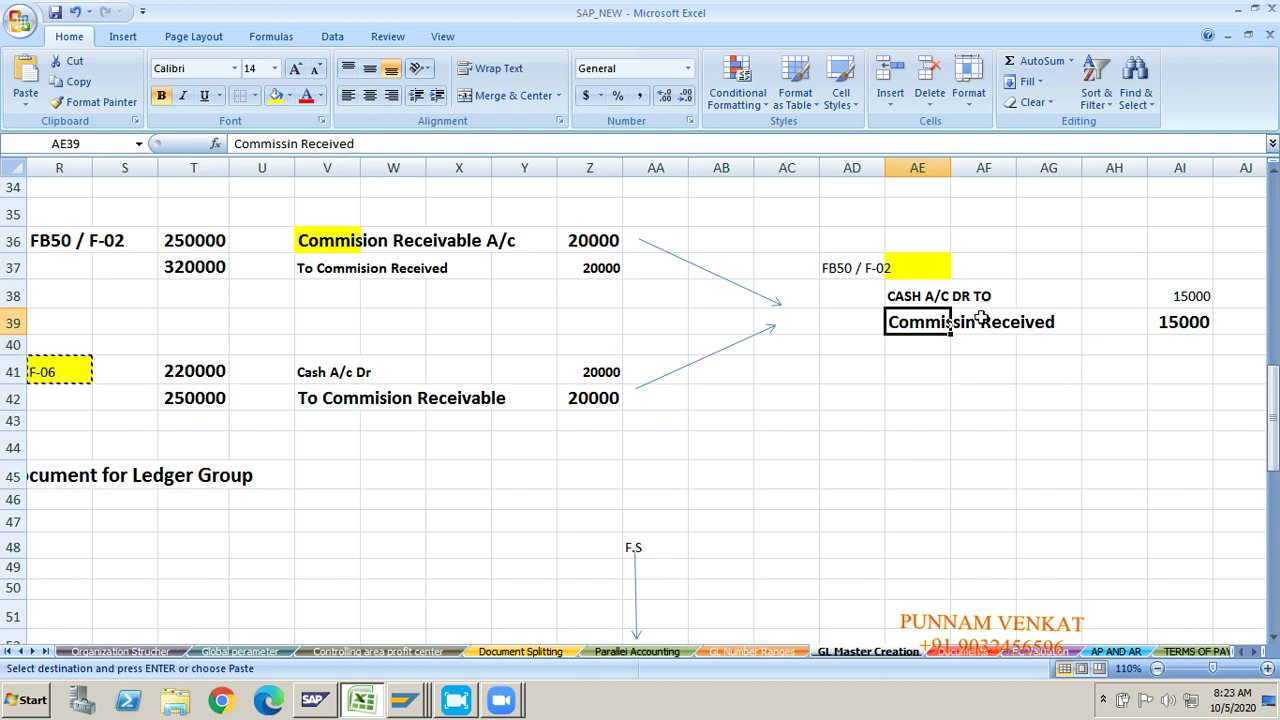
key("alt+Tab")
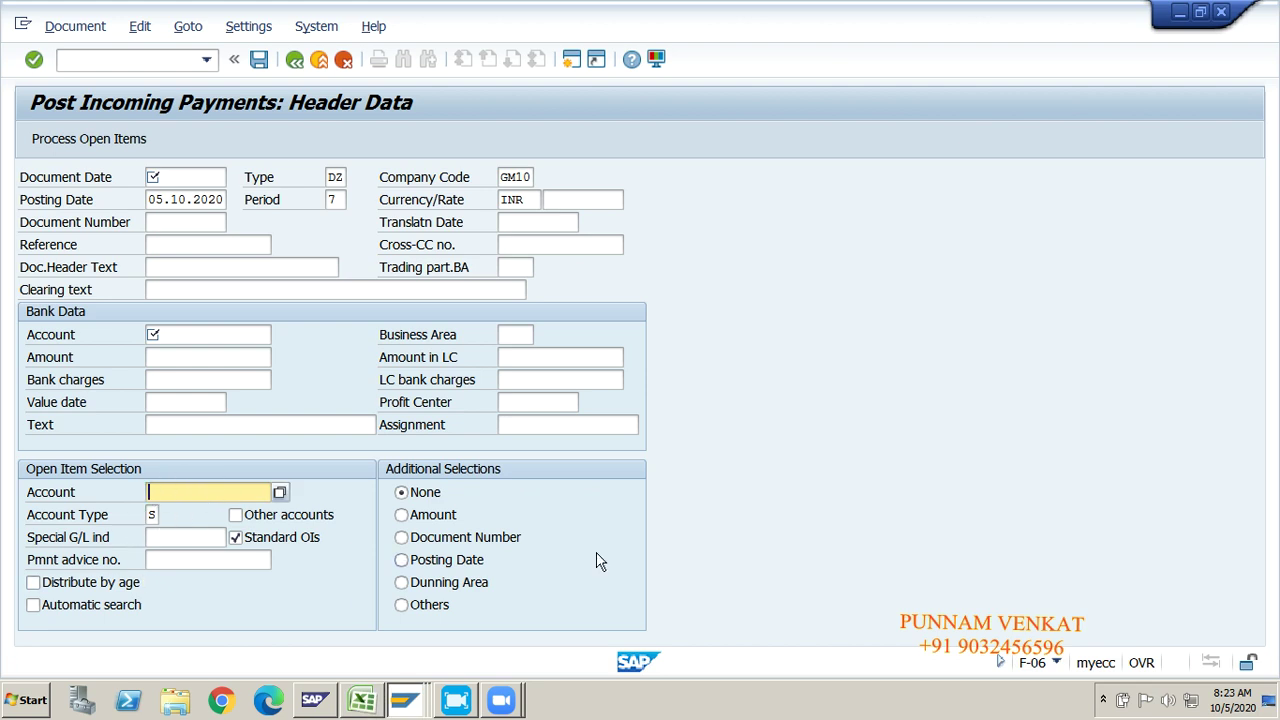
key("alt+Tab")
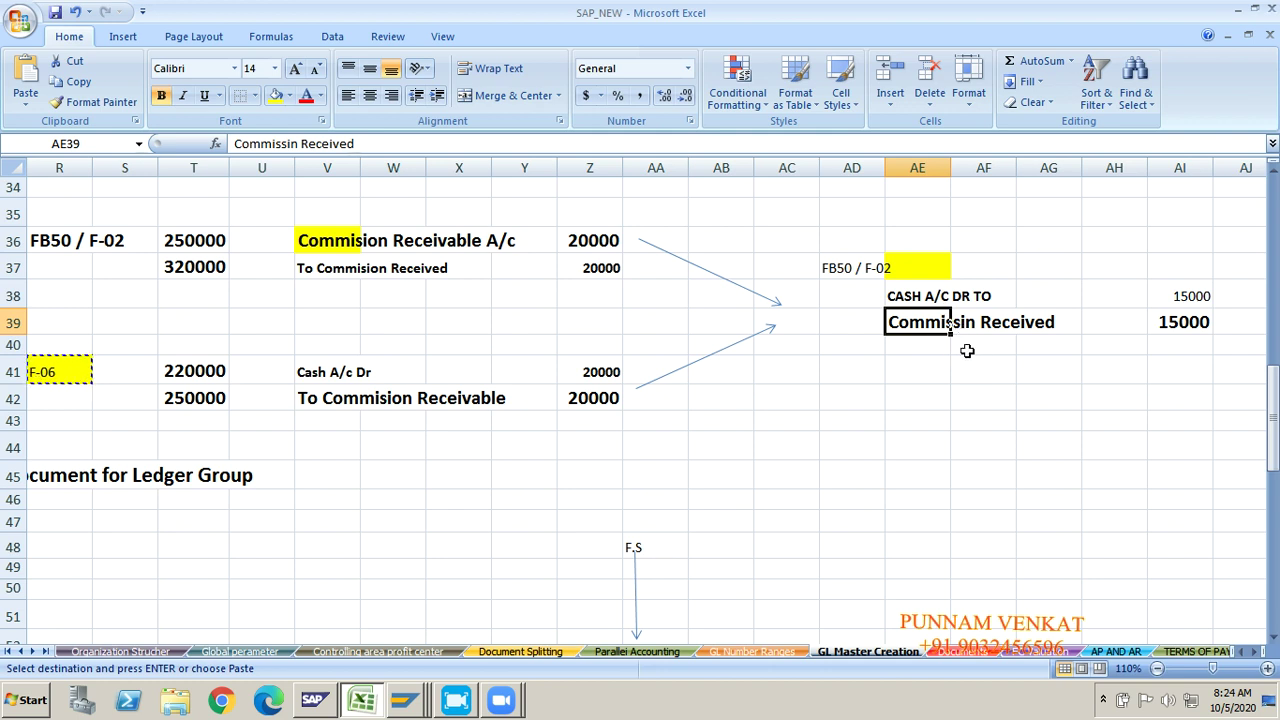
left_click(826, 279)
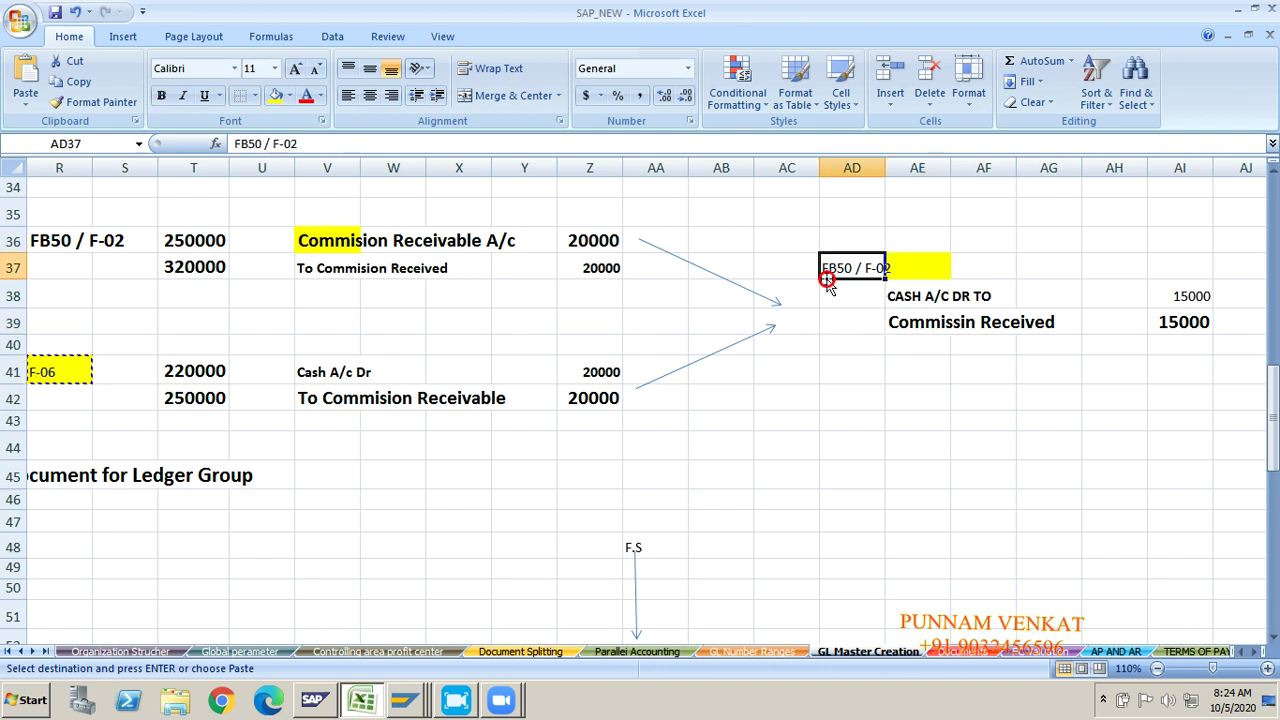
left_click(893, 272)
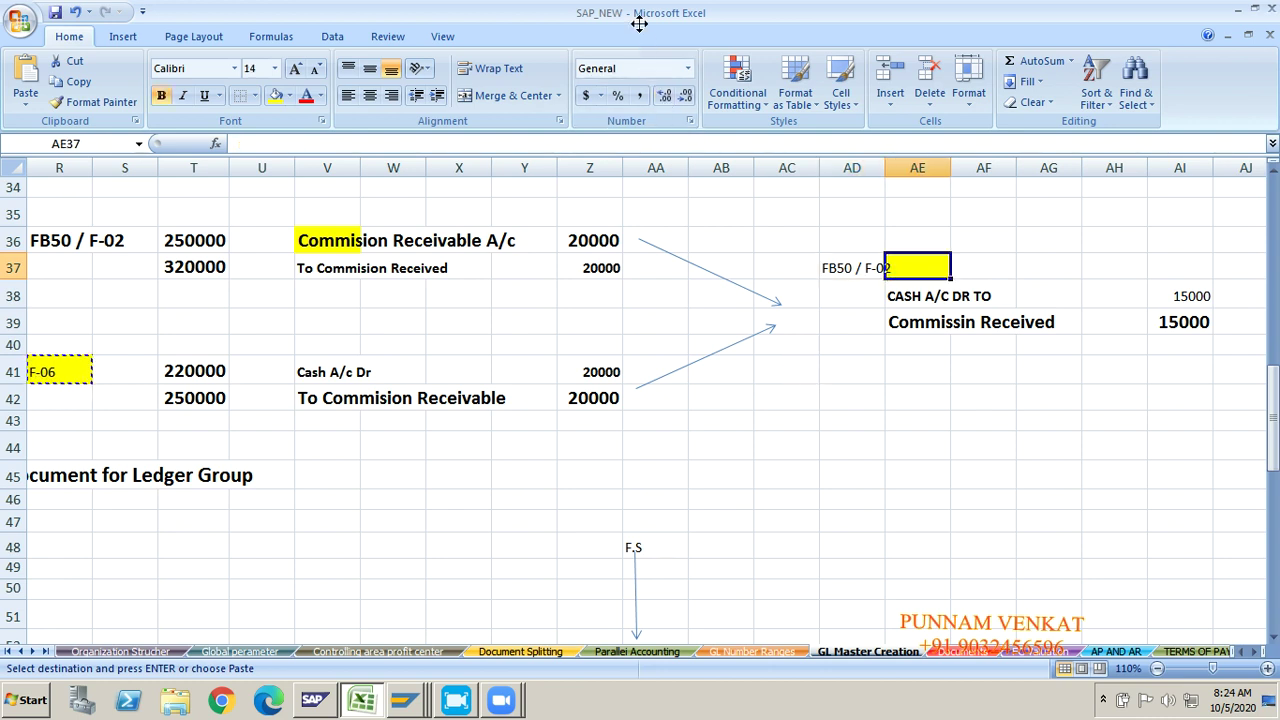
left_click(837, 369)
left_click(555, 284)
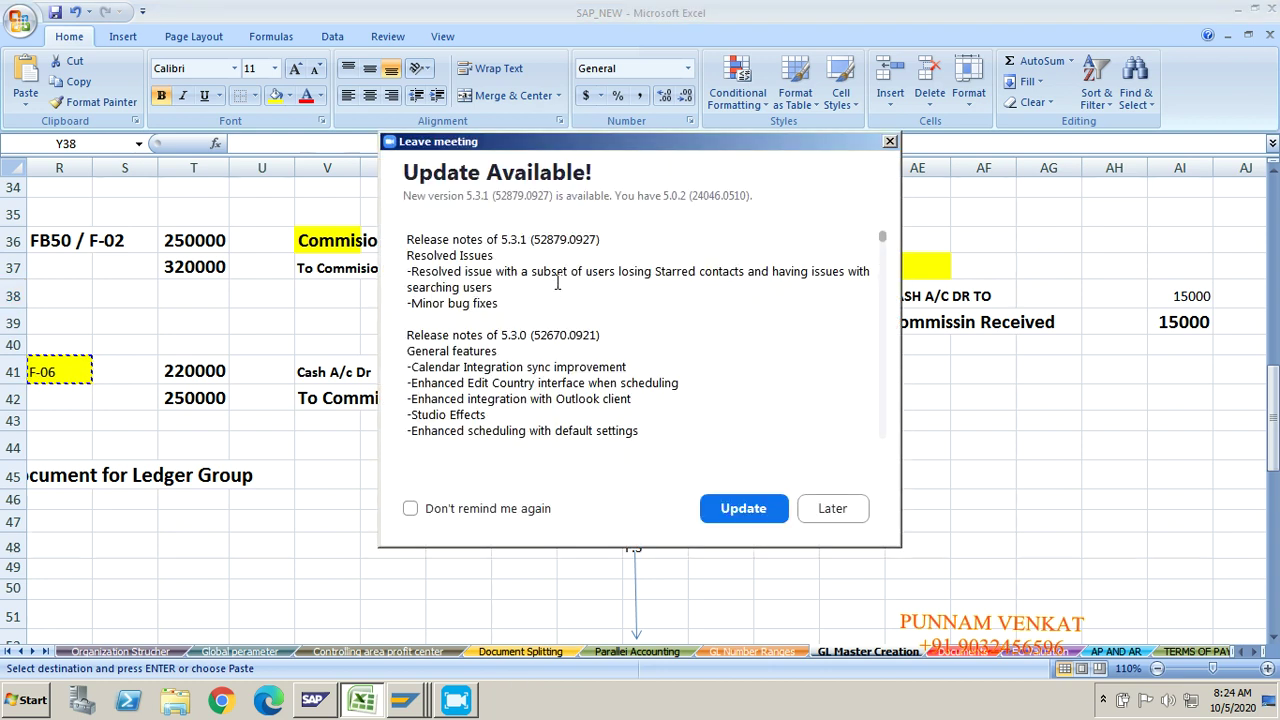
left_click(889, 141)
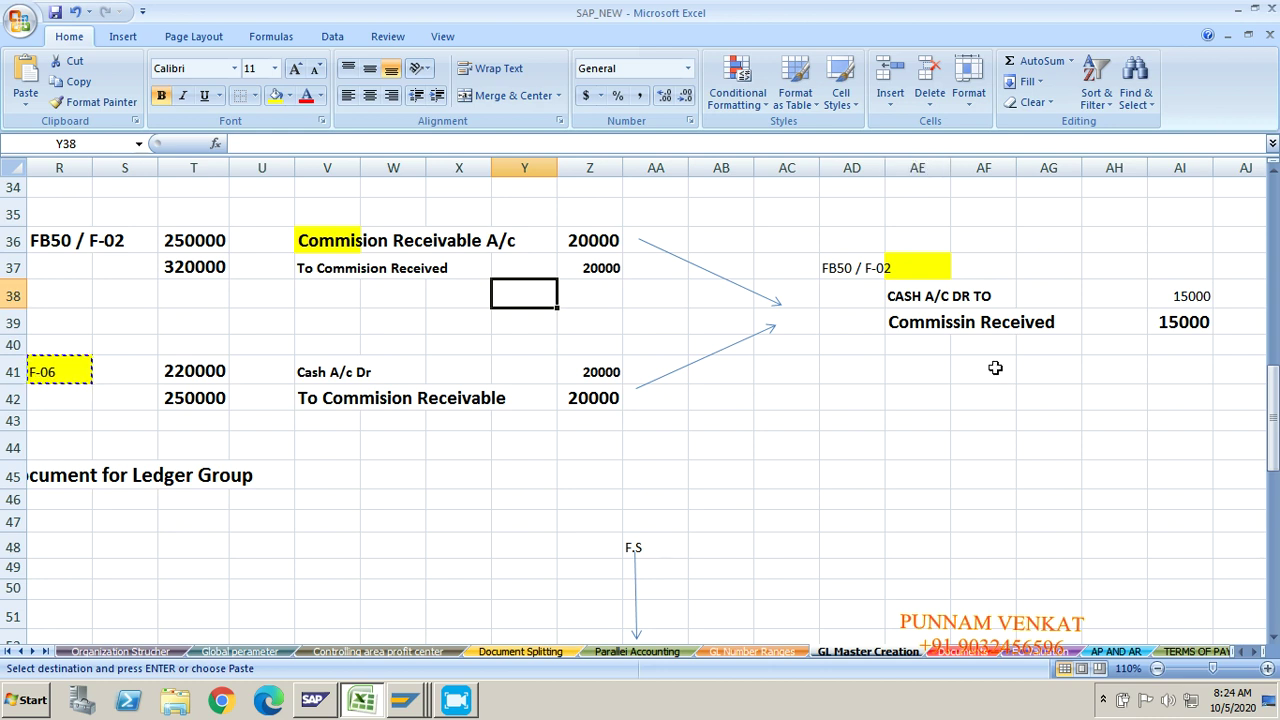
left_click(1104, 700)
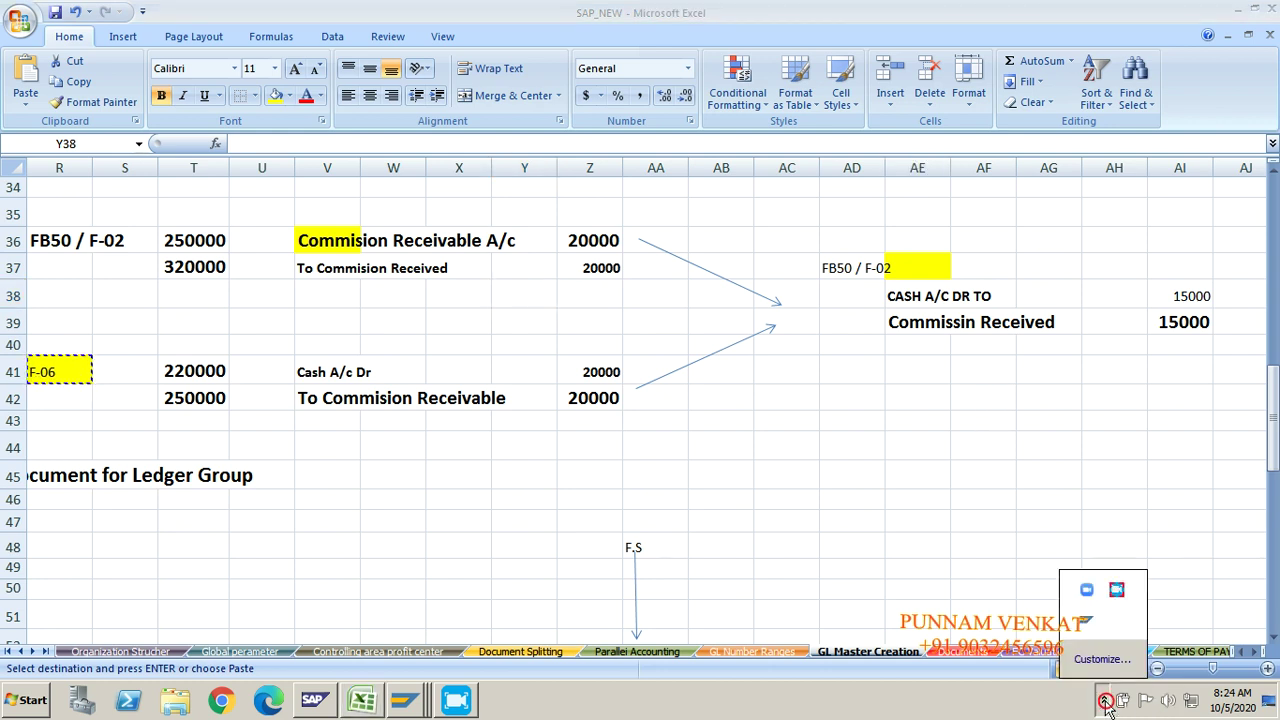
left_click(1117, 591)
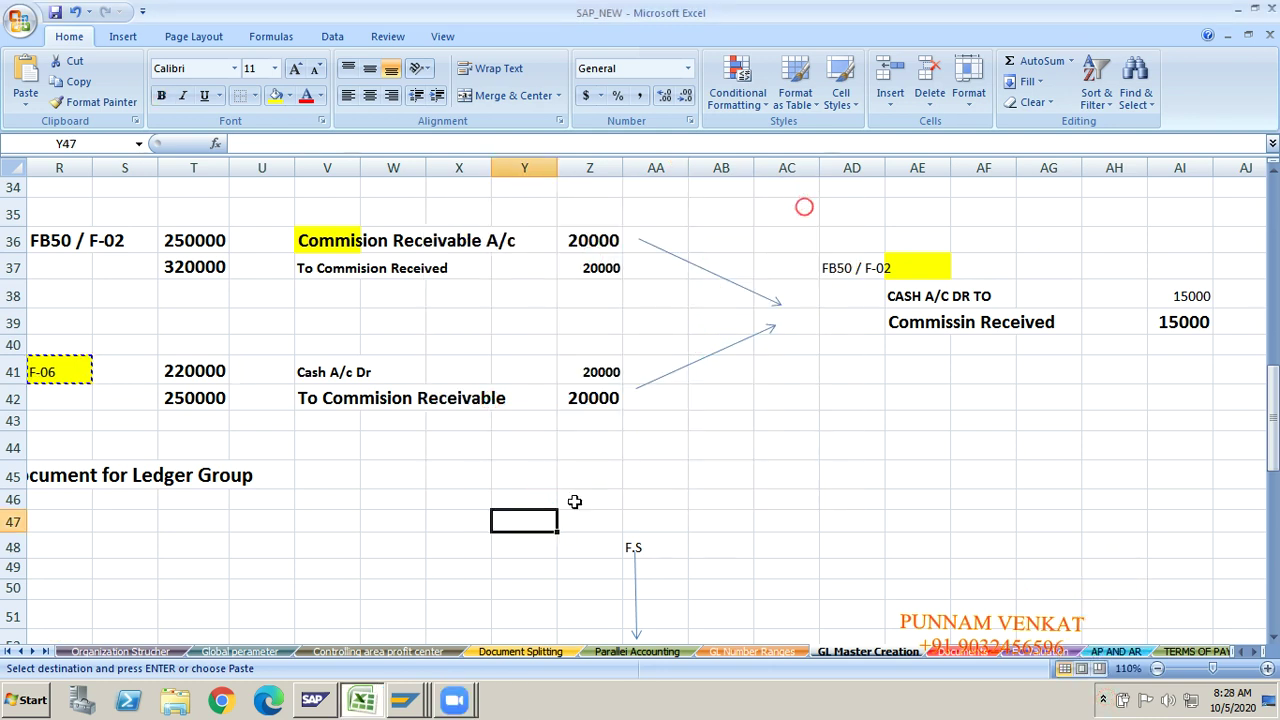
Step: Compare the Commision Receivable and Cash A/c Dr commission entries on the notes sheet
left_click(575, 501)
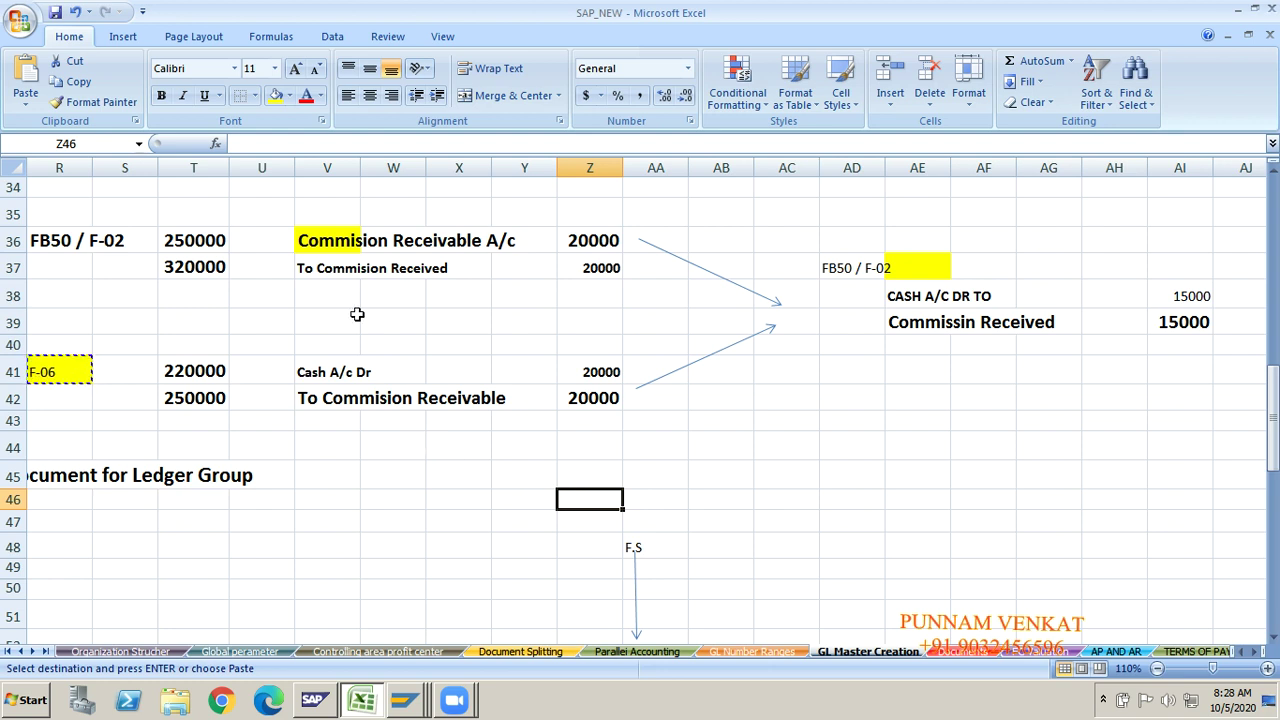
left_click(333, 246)
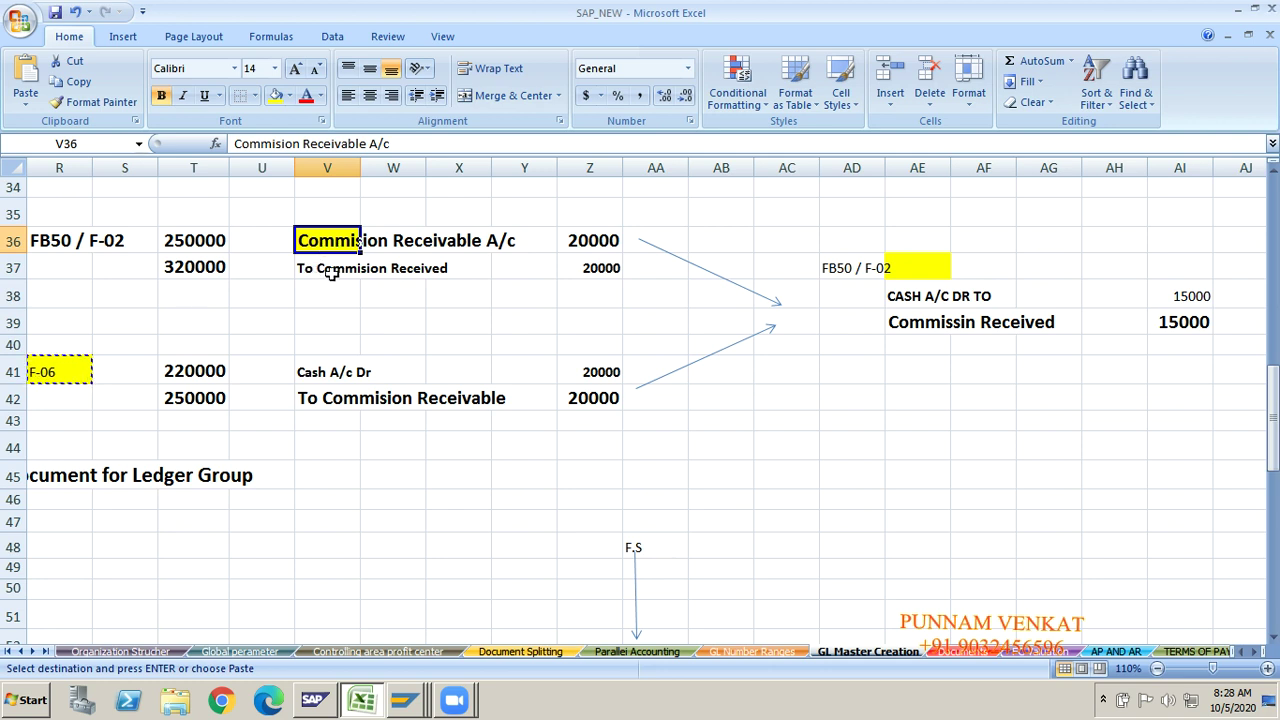
left_click(333, 270)
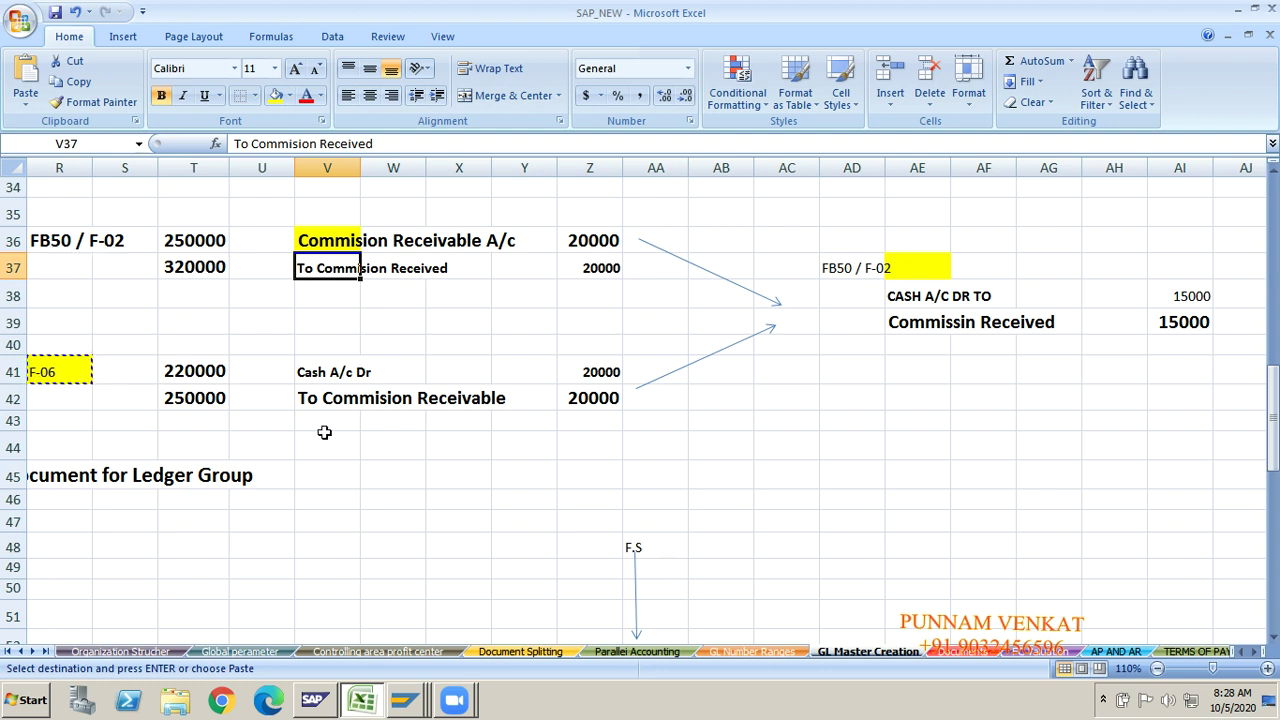
left_click(323, 375)
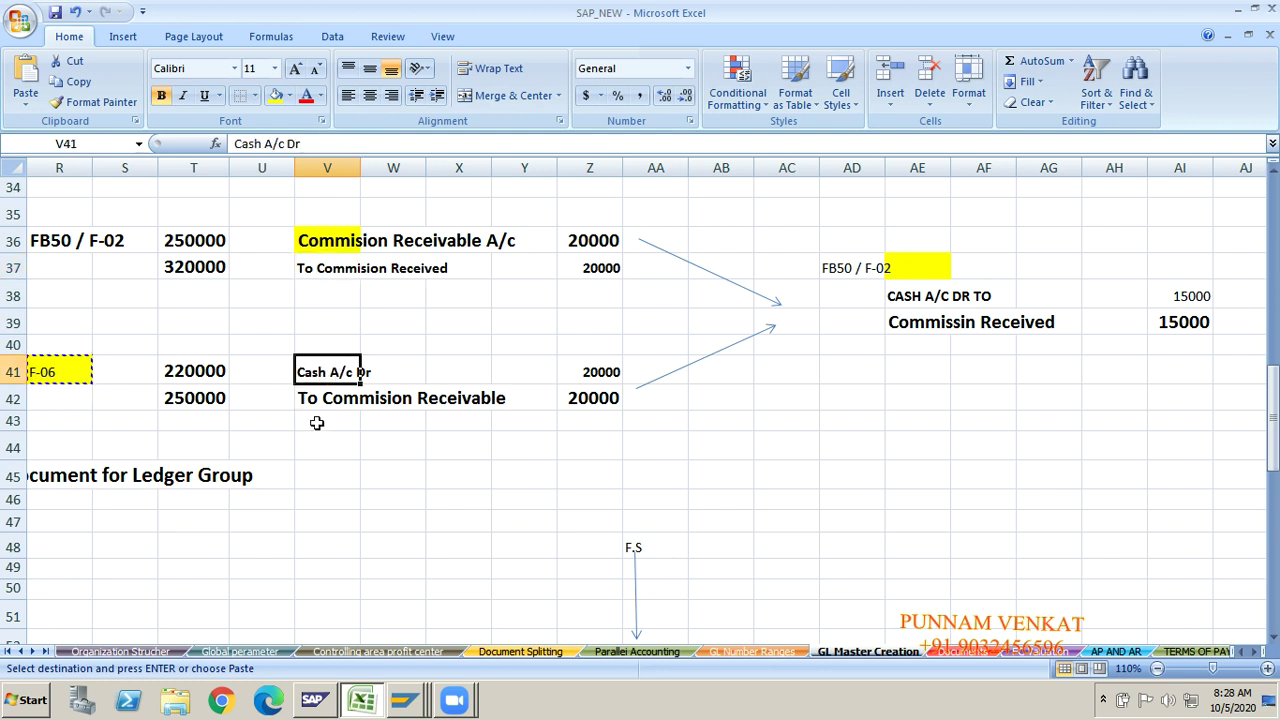
left_click(342, 399)
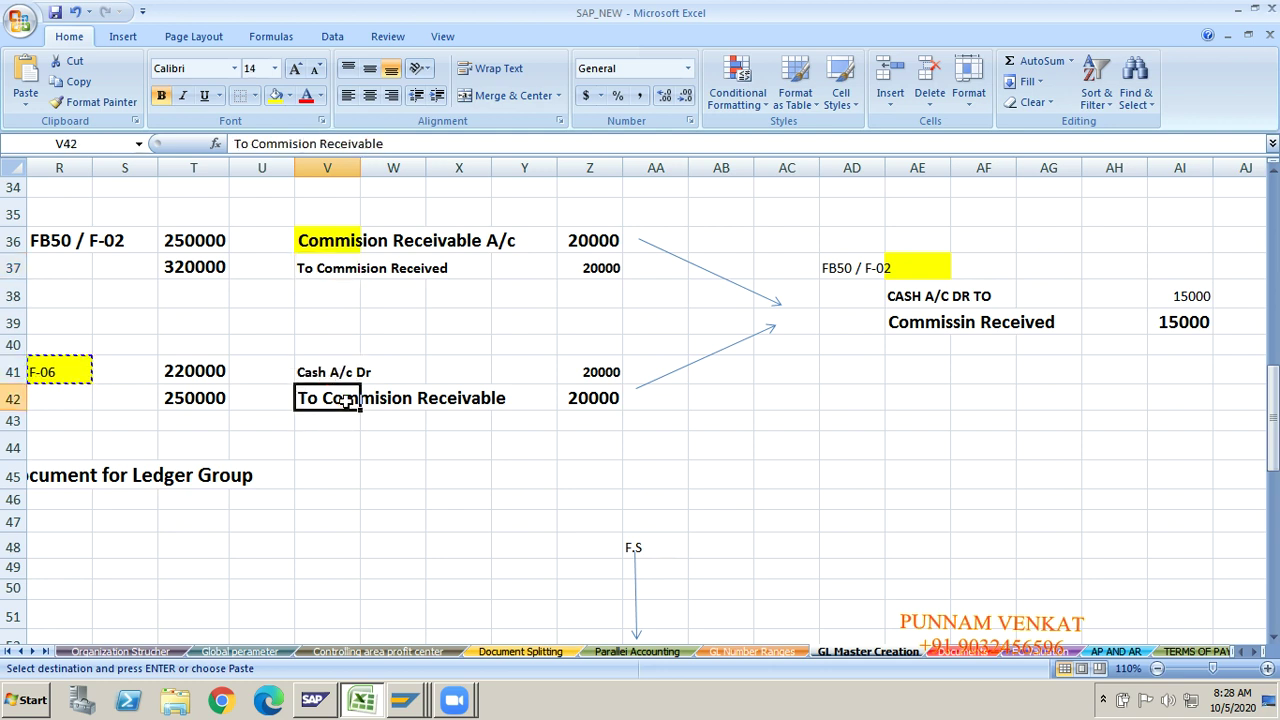
left_click(344, 240)
left_click(340, 400)
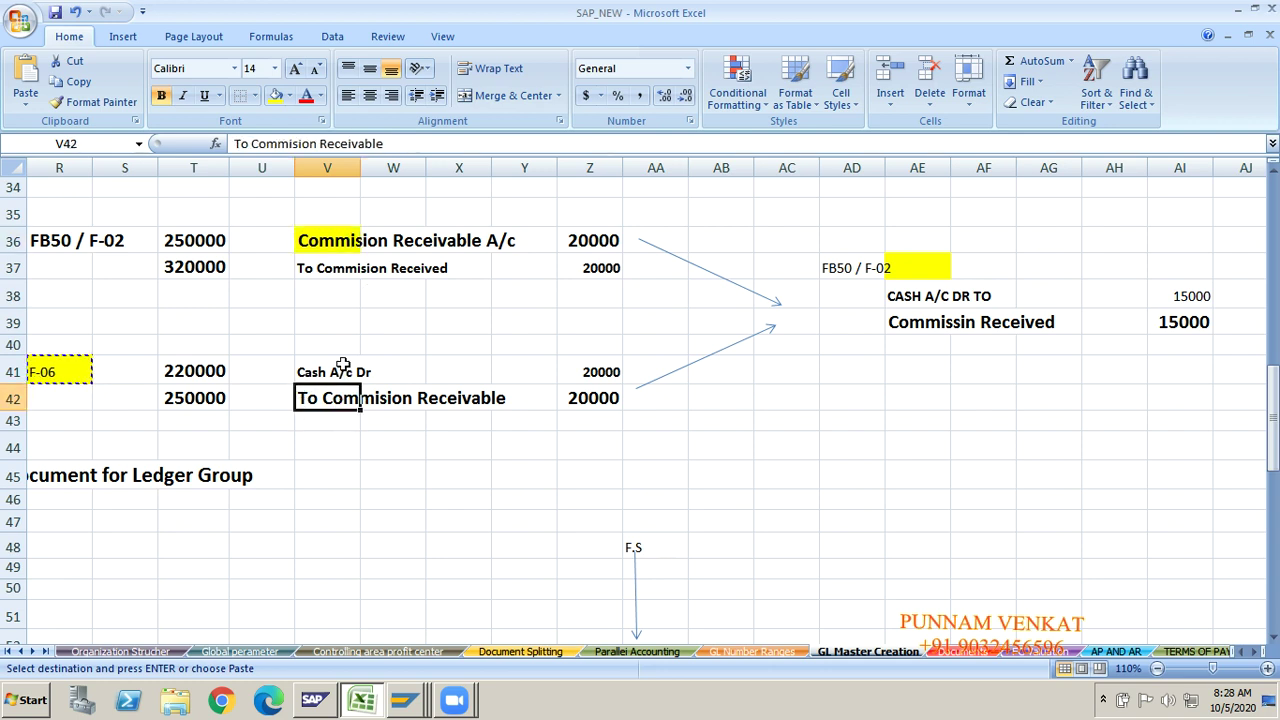
left_click(337, 240)
left_click(352, 400)
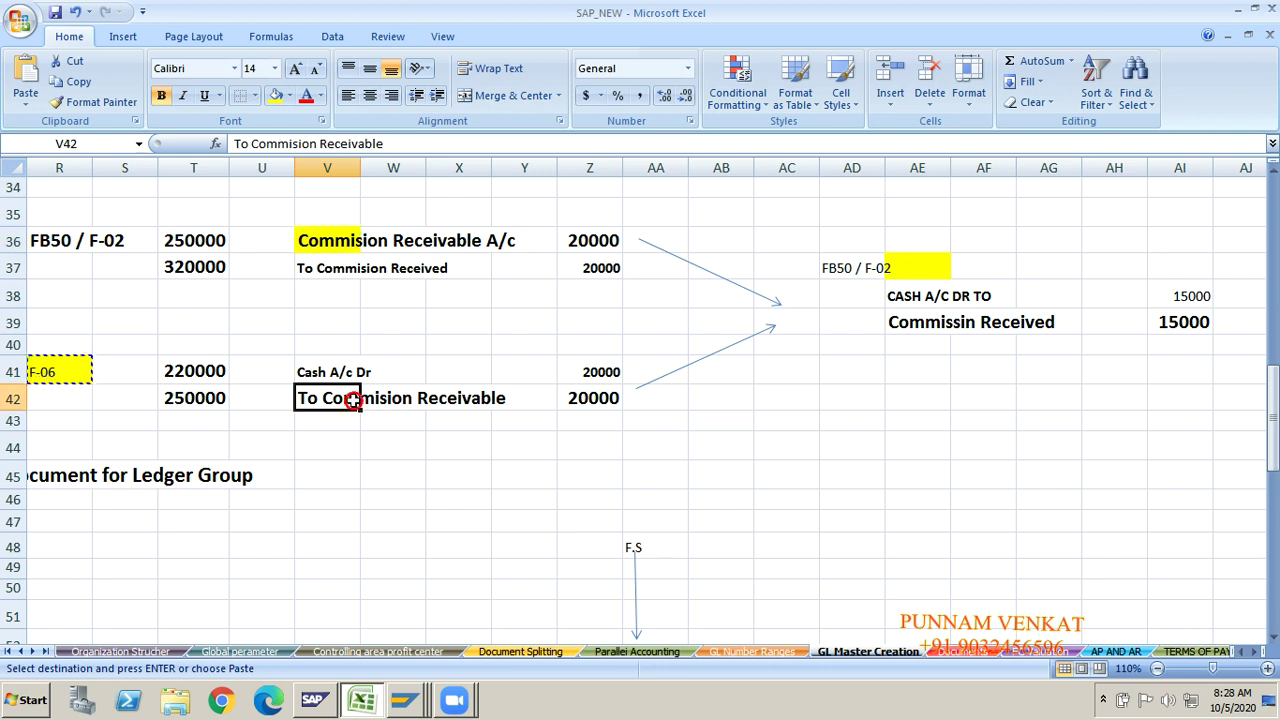
left_click(313, 372)
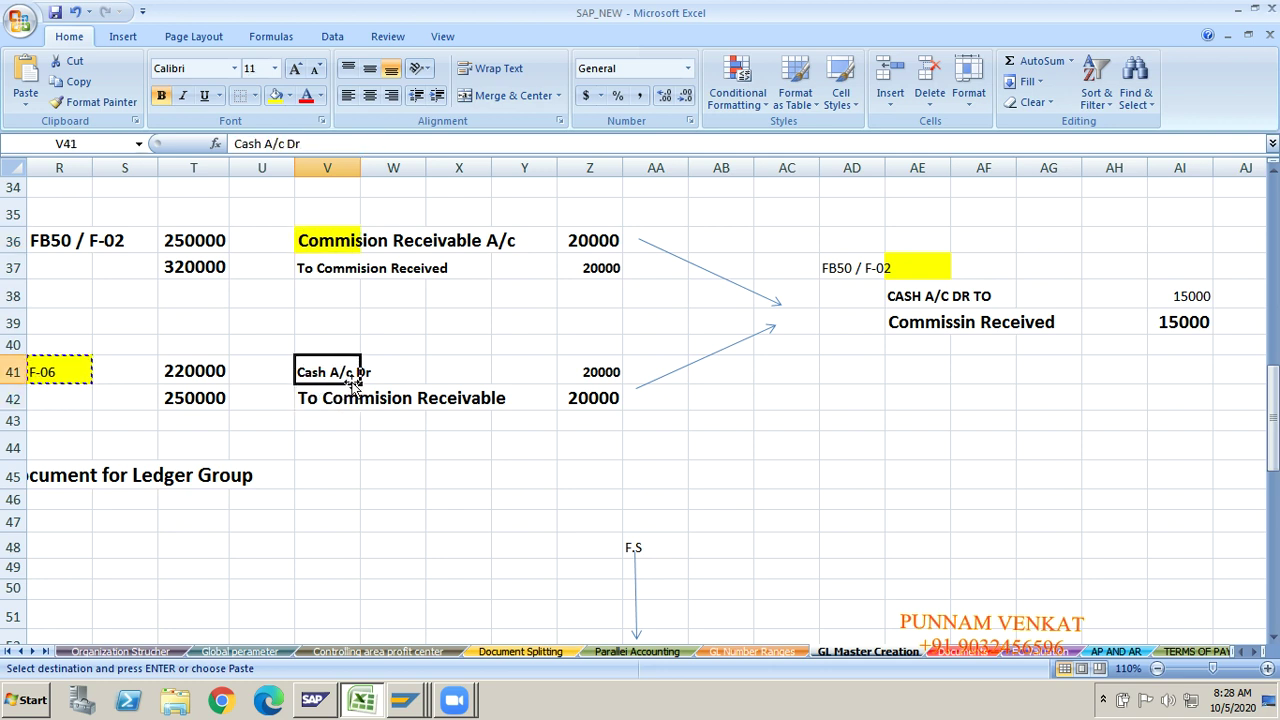
left_click(332, 398)
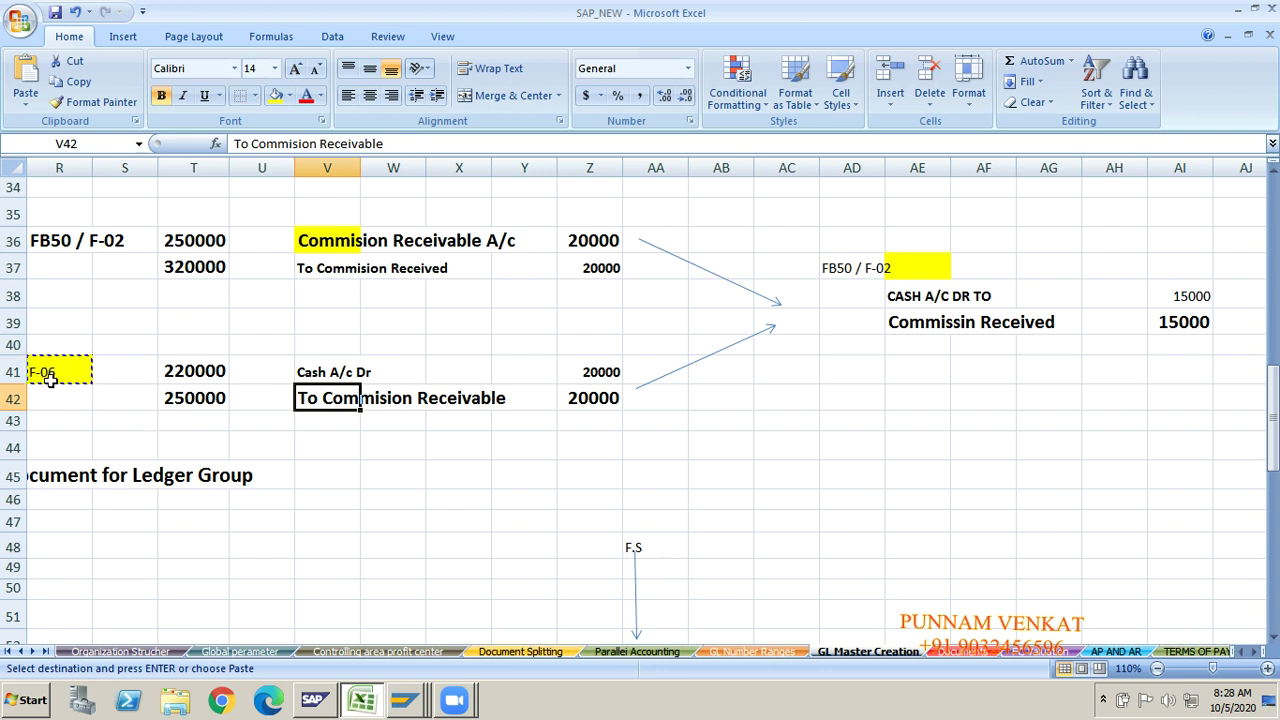
Step: Set the F-06 label cell R41 to No Fill
left_click(50, 378)
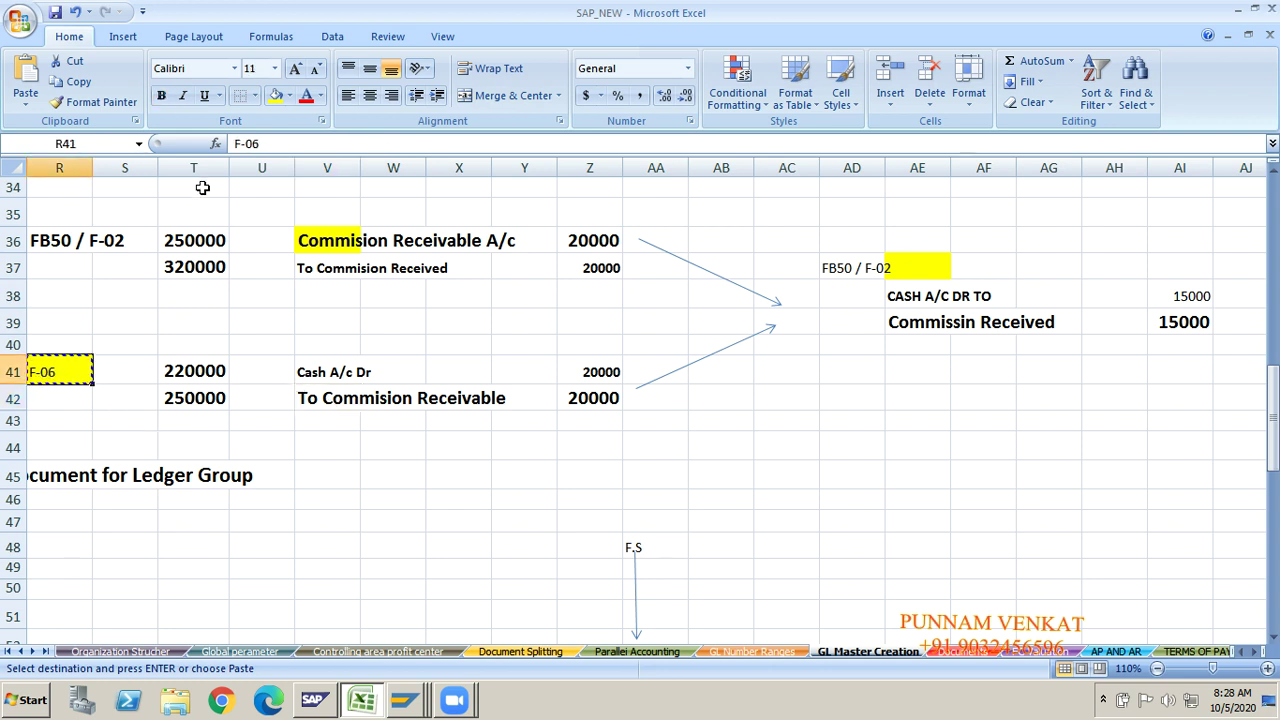
left_click(289, 95)
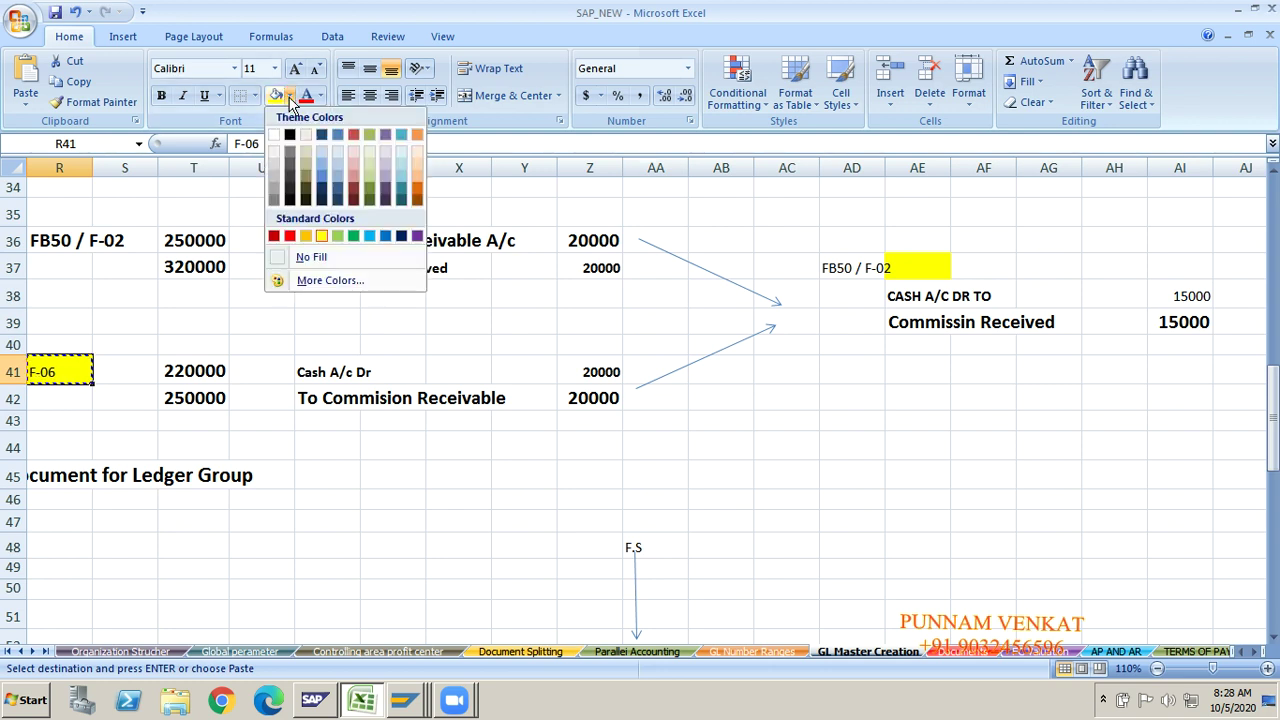
left_click(304, 263)
left_click(246, 358)
Step: Review the CASH A/C DR TO and Commissin Received entries in AE38:AE39
key("Right")
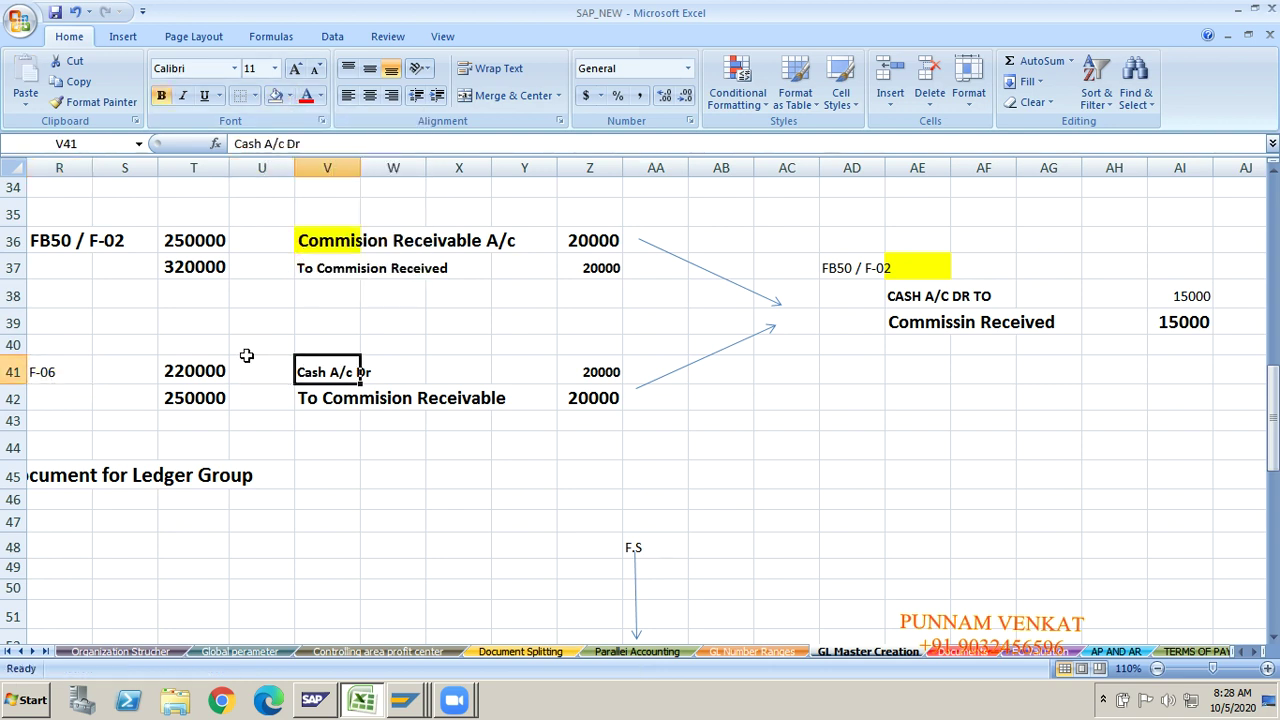
key("Right")
key("Right")
key("Right")
key("Right")
key("Right")
key("Right")
key("Right")
key("Right")
key("Right")
key("Right")
key("Right")
key("Right")
key("Right")
key("Right")
key("Right")
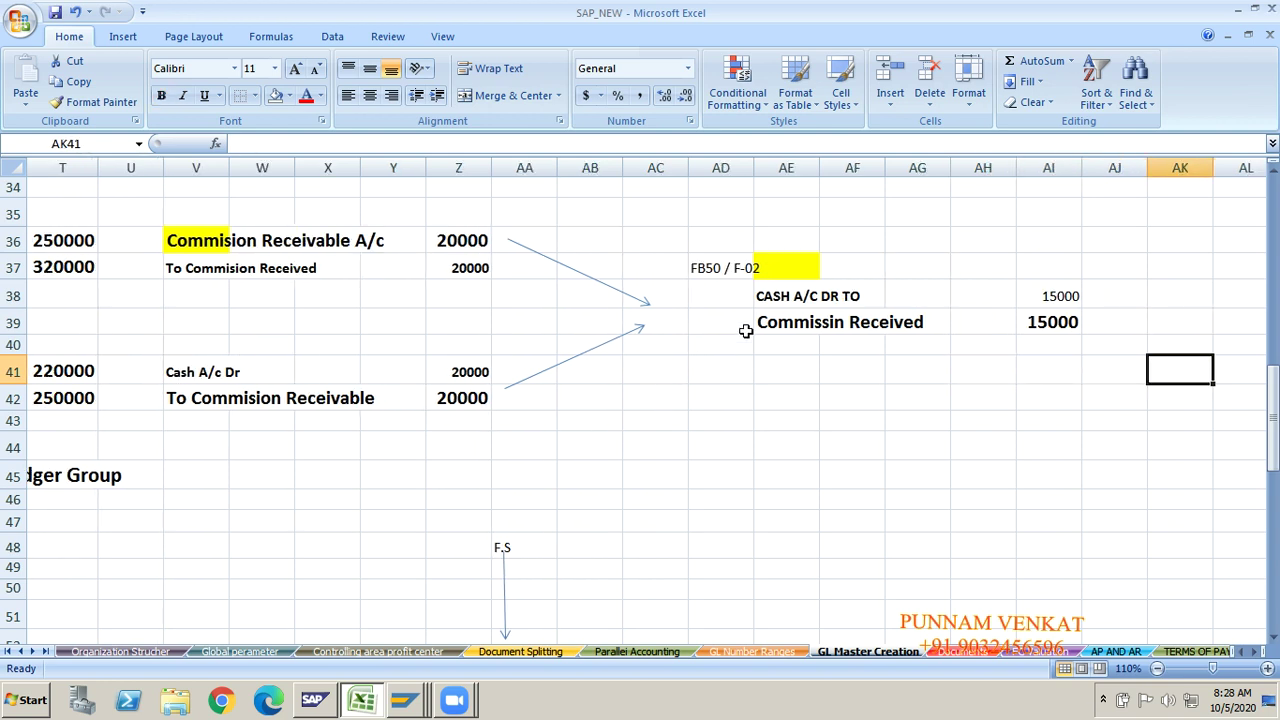
left_click(779, 297)
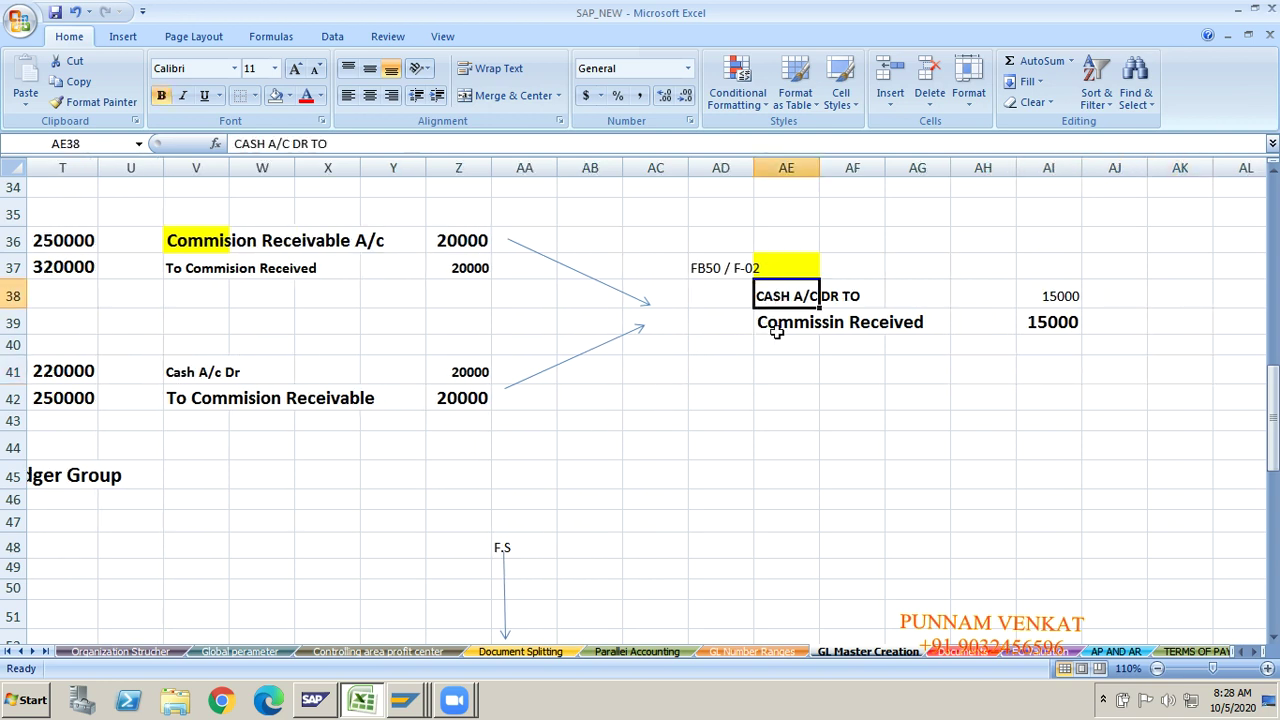
left_click(777, 333)
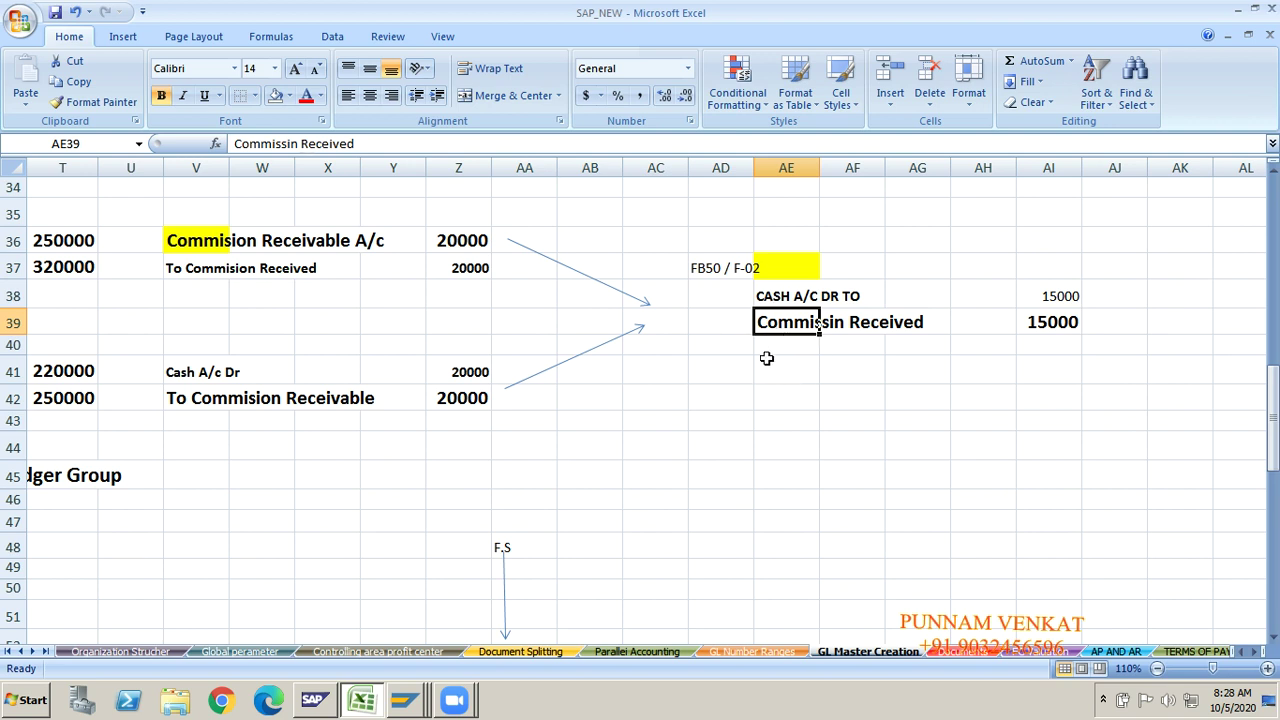
left_click(790, 294)
left_click(791, 329)
left_click(700, 290)
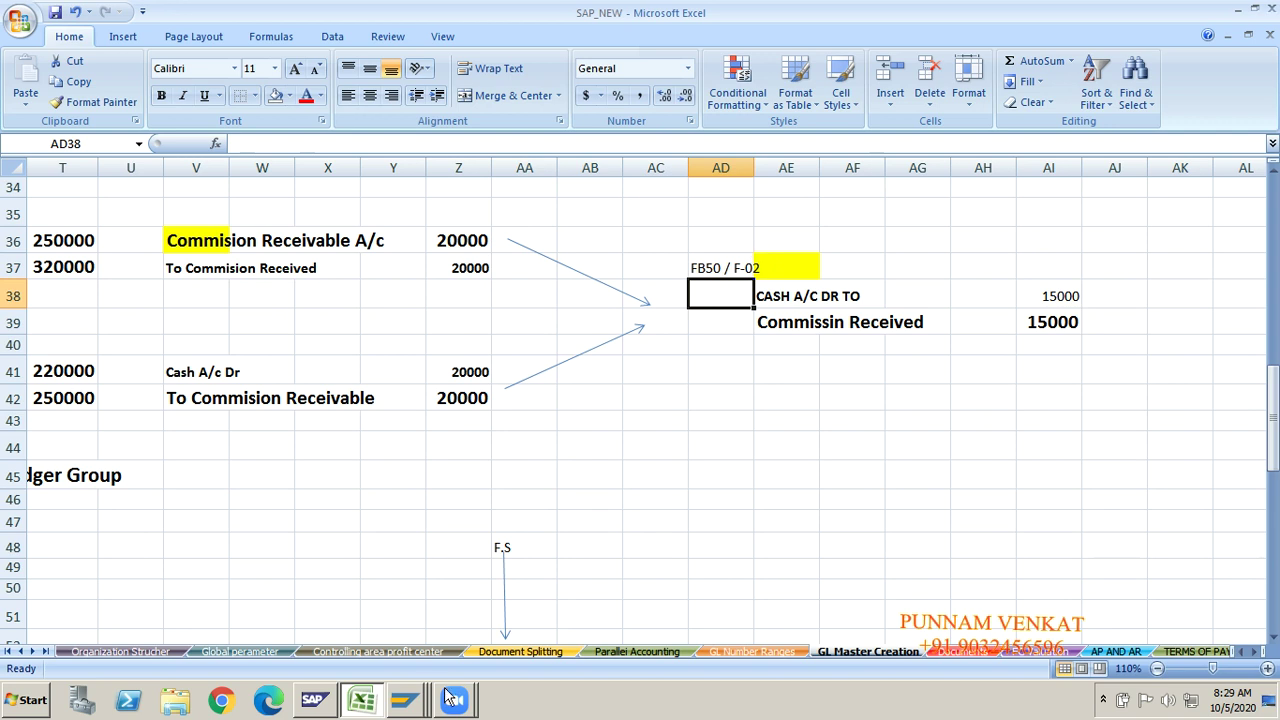
Step: Alternate between Excel, Post Incoming Payments and Edit G/L Account Centrally windows
left_click(408, 703)
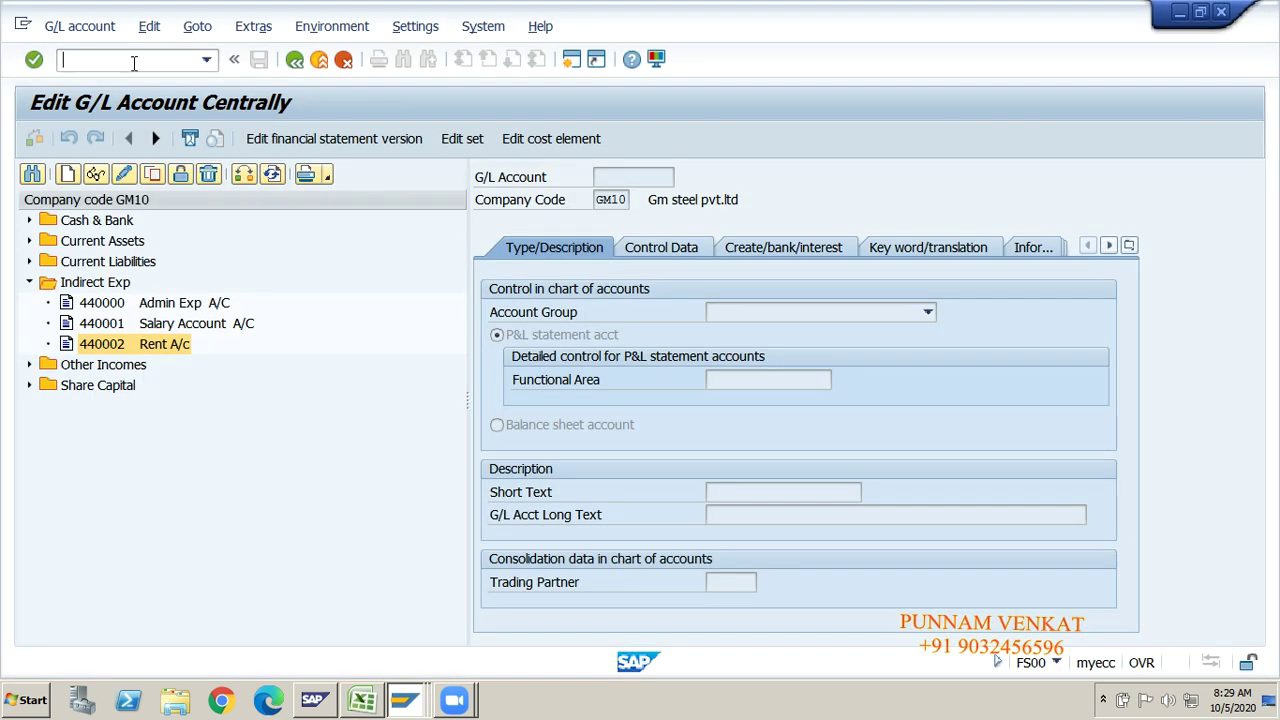
key("alt+Tab")
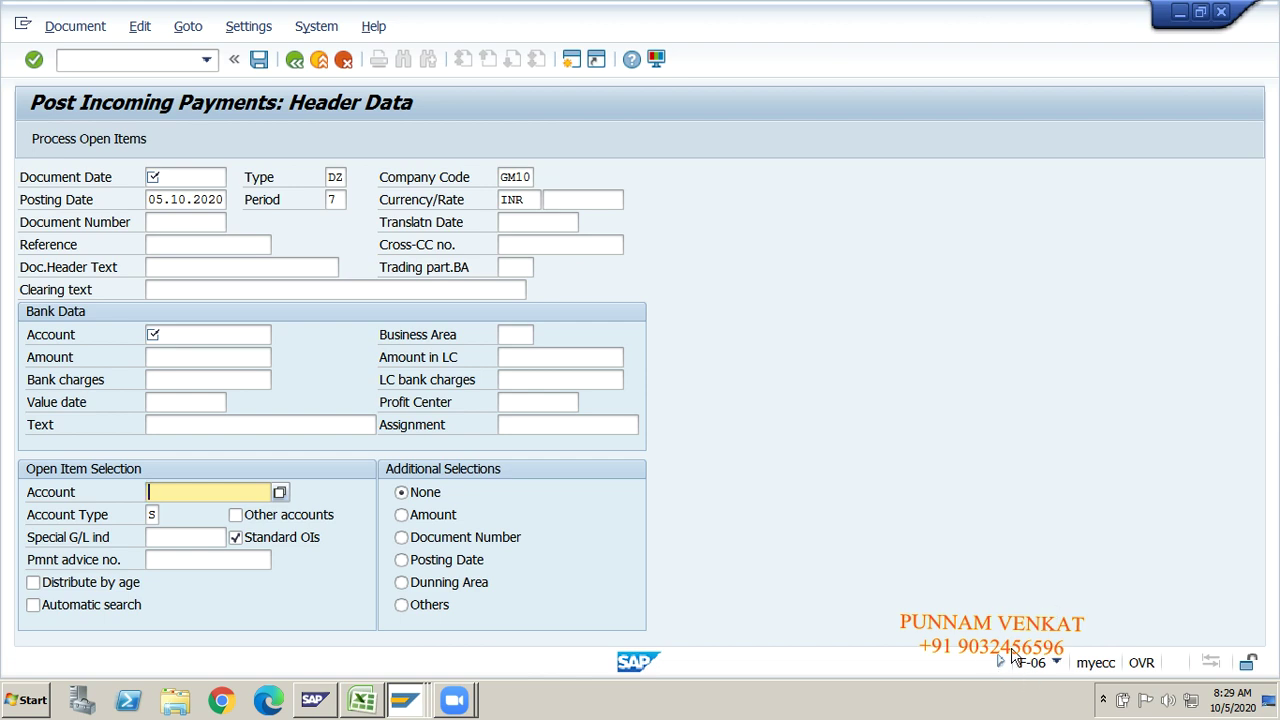
key("alt+Tab")
key("alt+Tab")
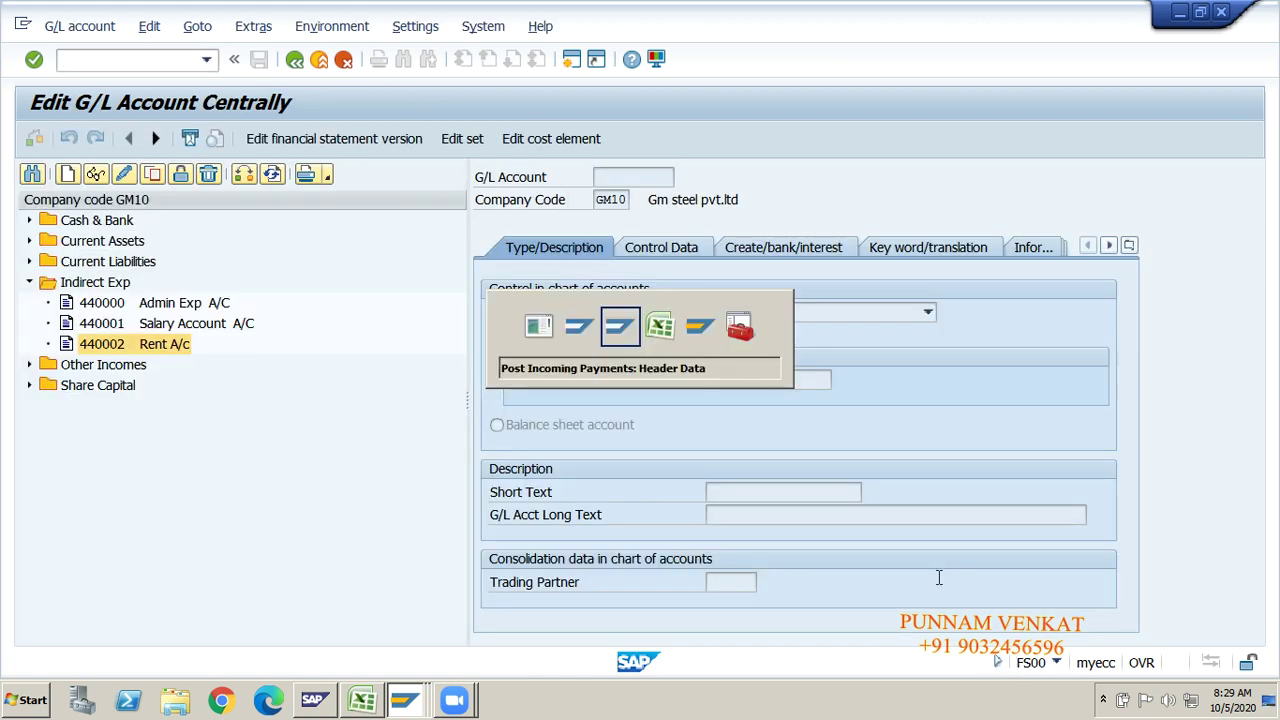
key("alt+Tab")
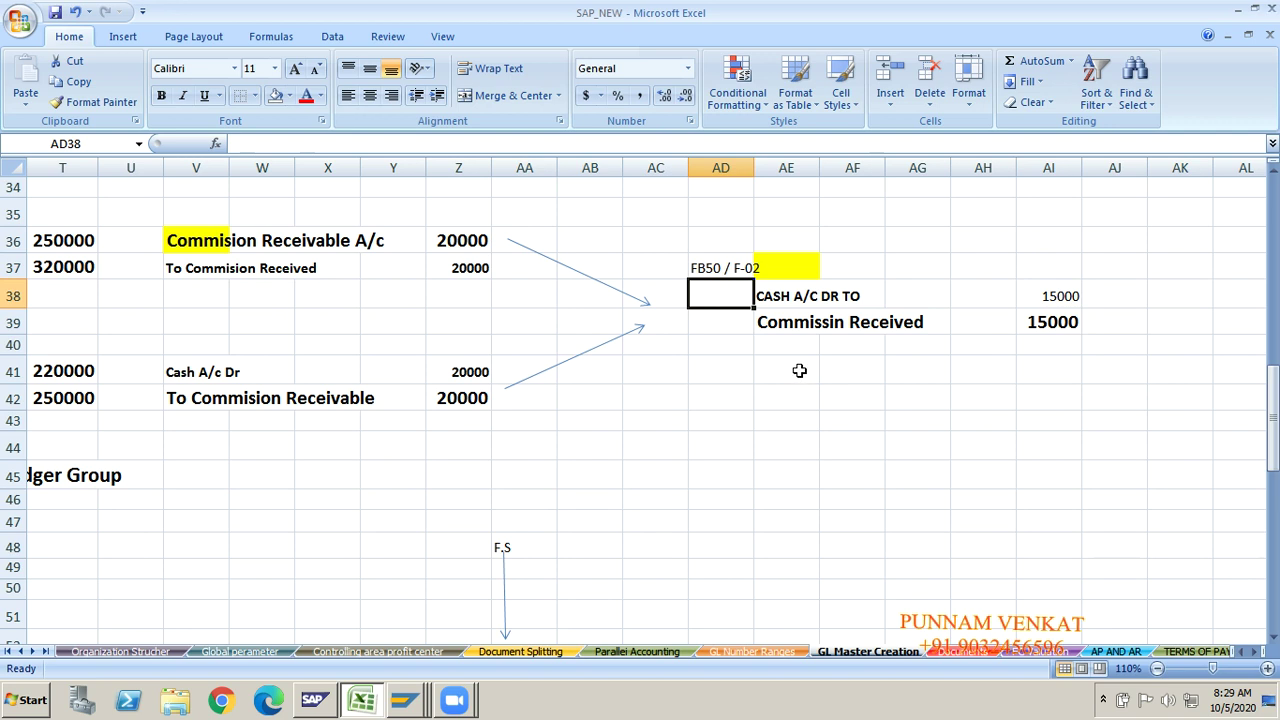
left_click(789, 330)
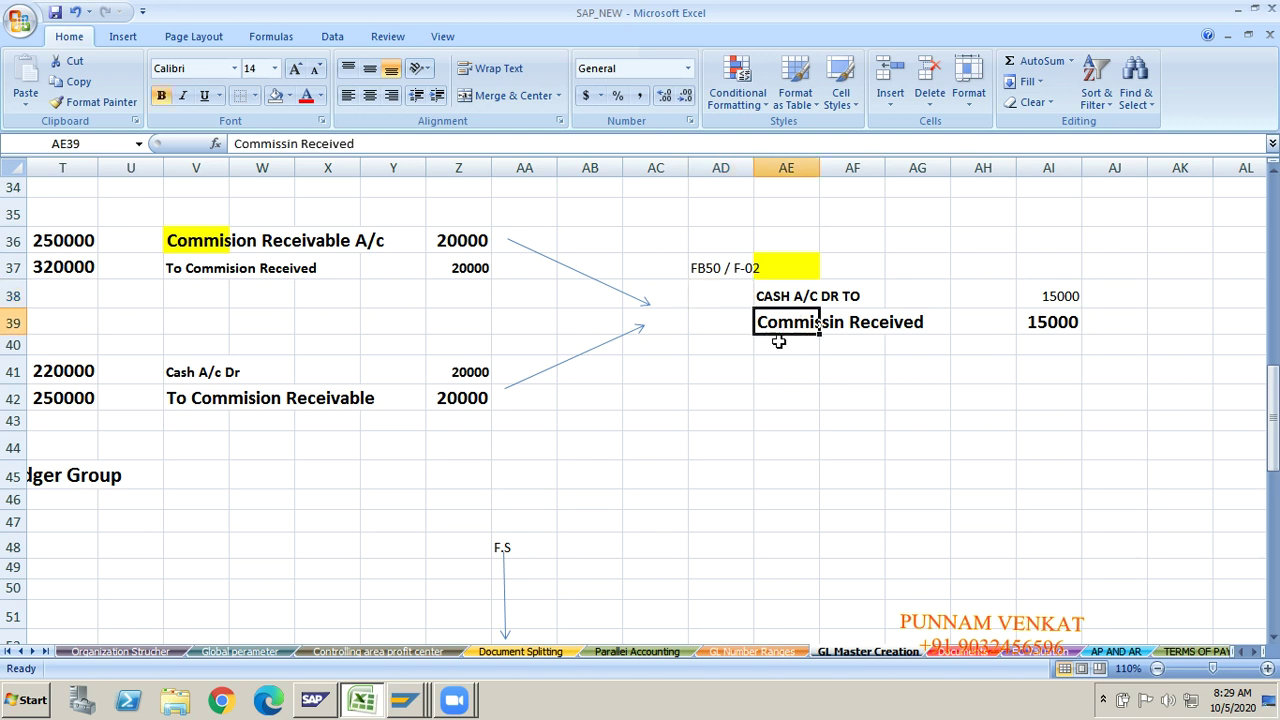
key("alt+Tab")
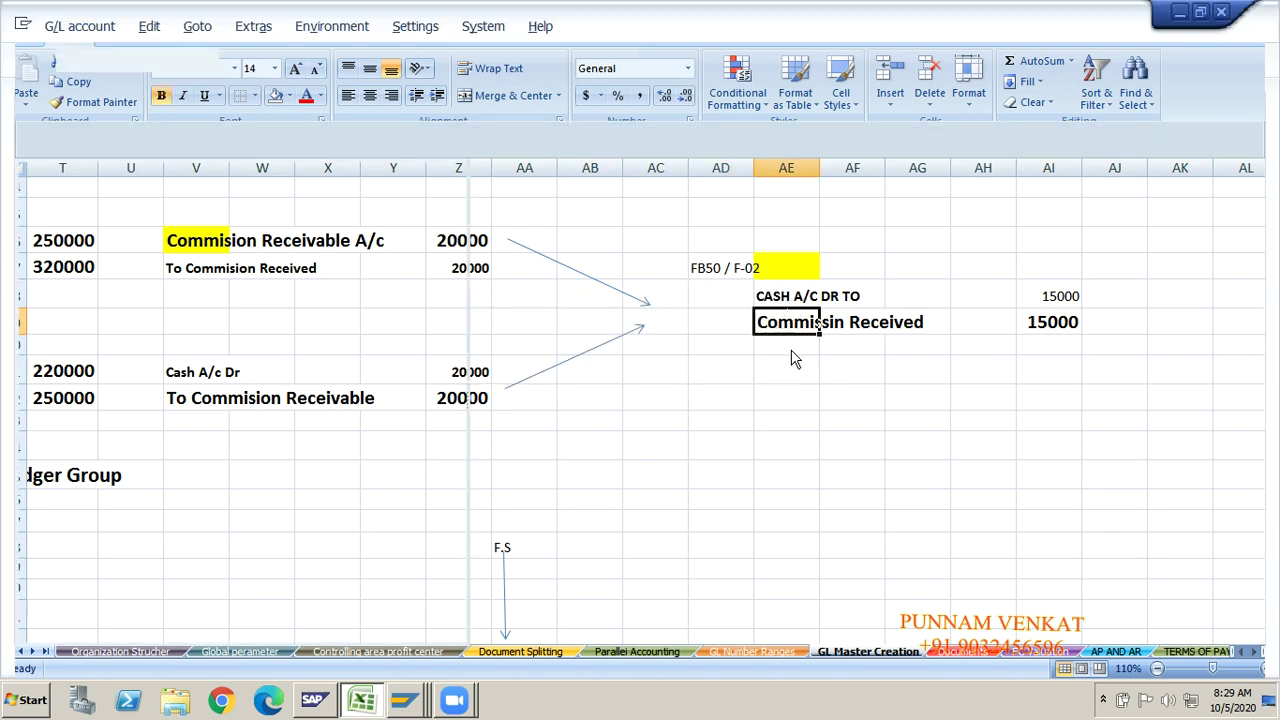
key("F10")
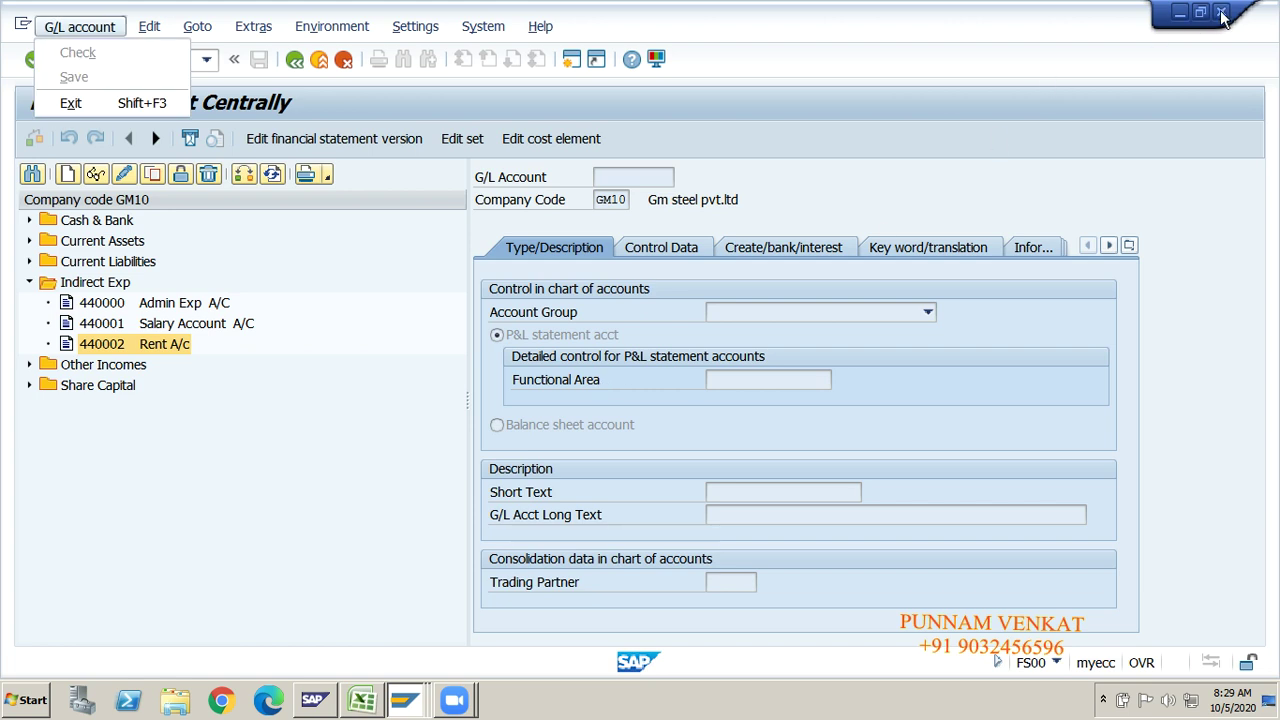
Step: Return to the F-06 header for GM10 and step through its account fields
key("alt+Tab")
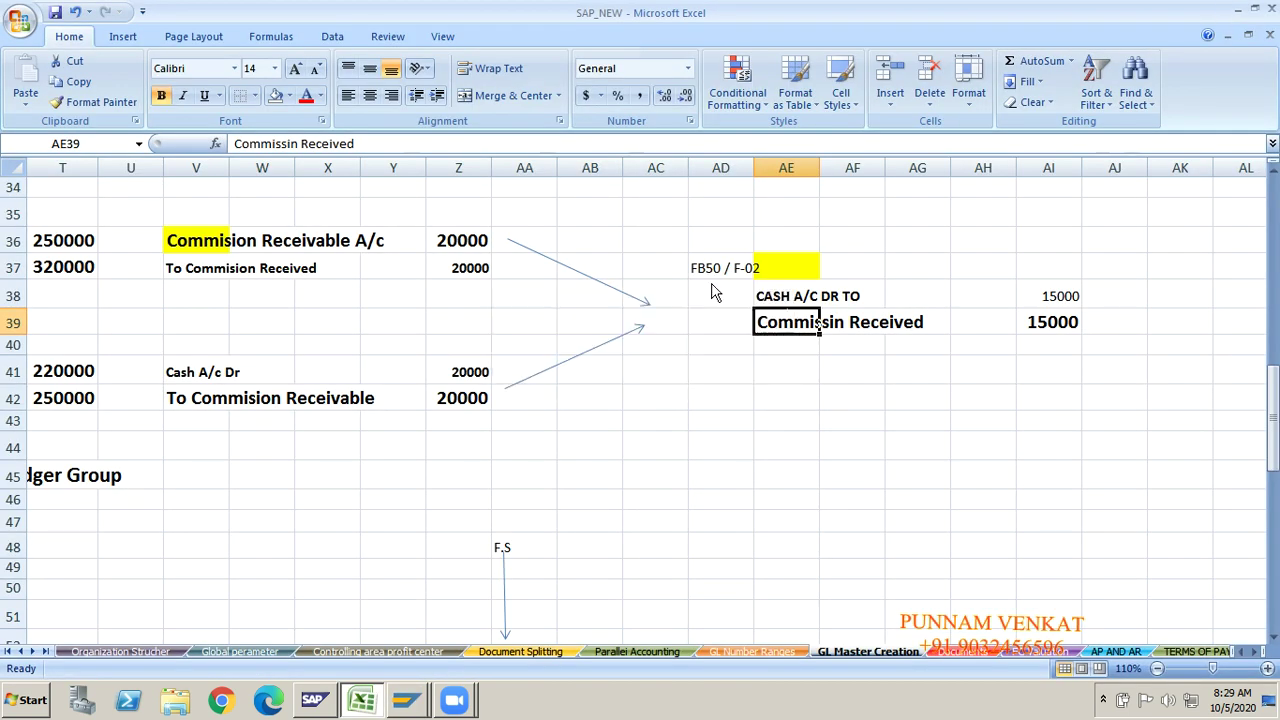
key("alt+Tab")
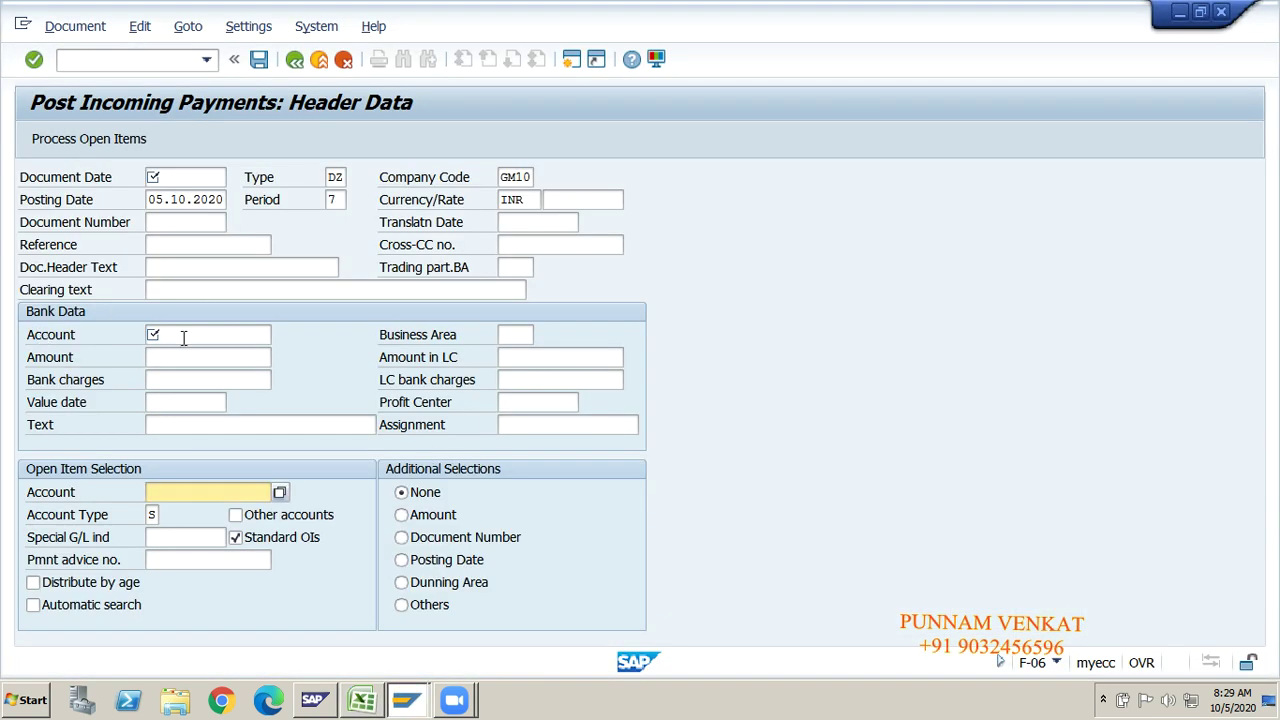
left_click(183, 336)
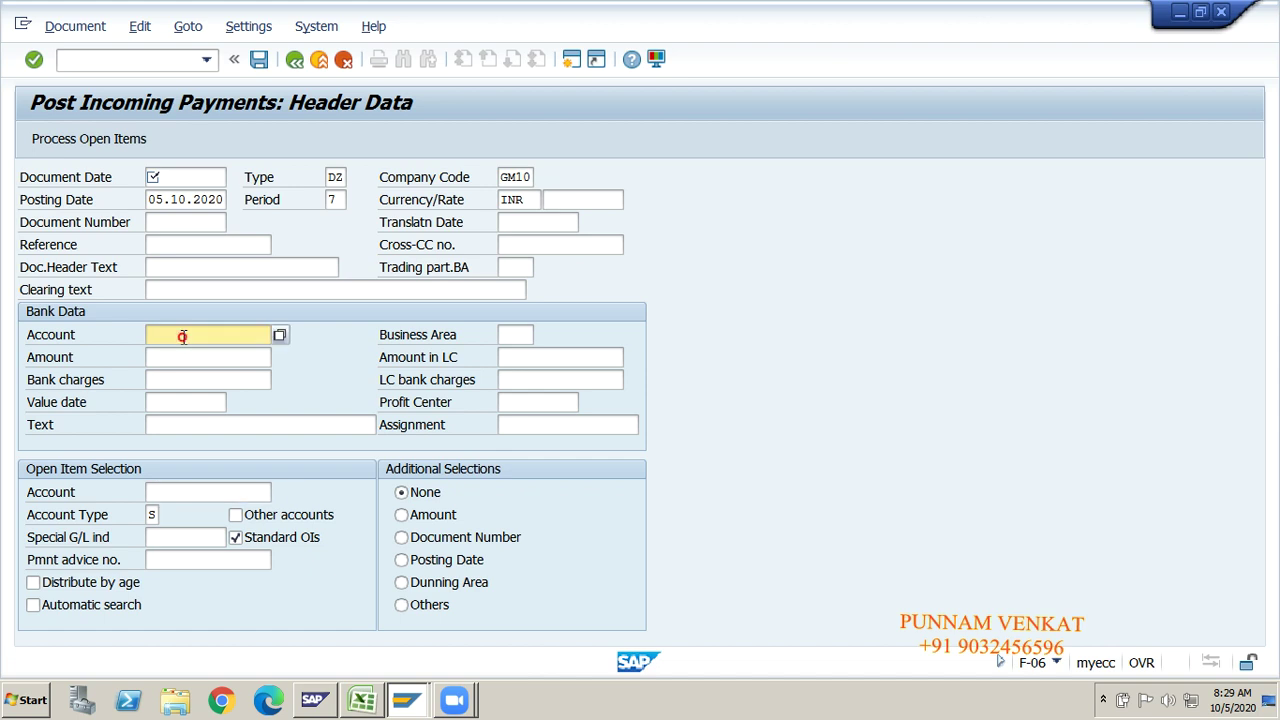
left_click(150, 491)
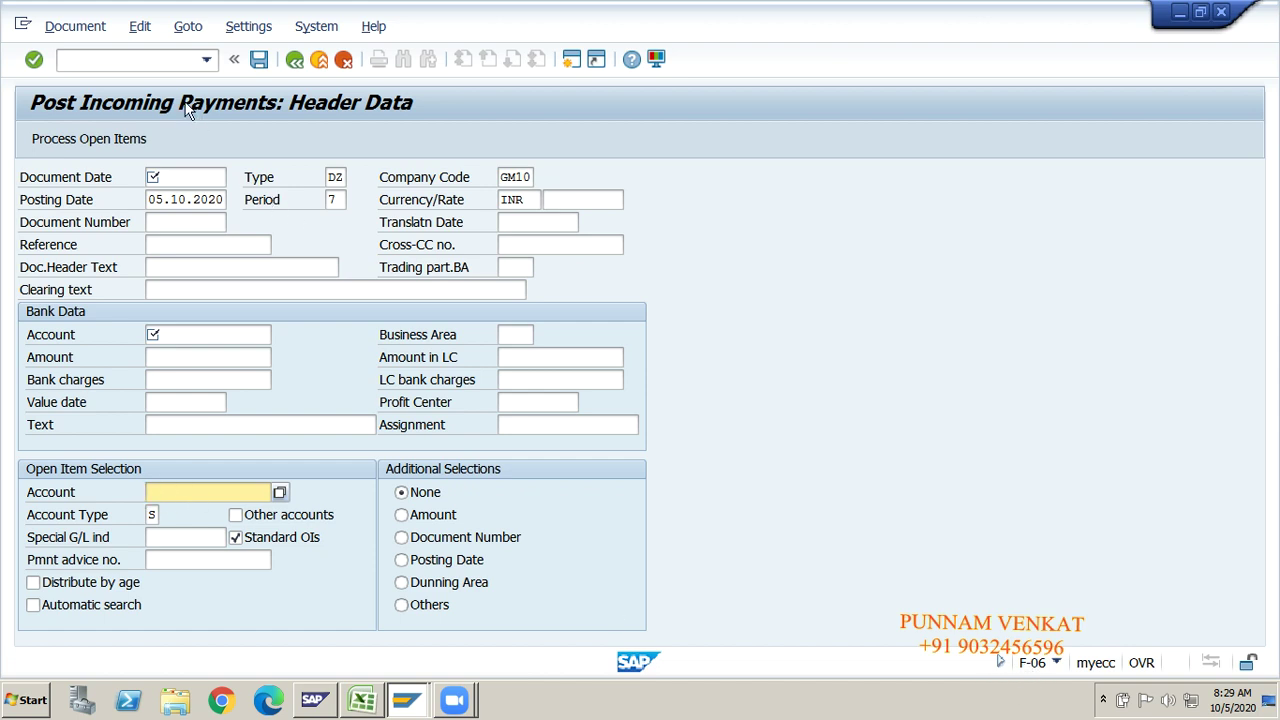
left_click(166, 62)
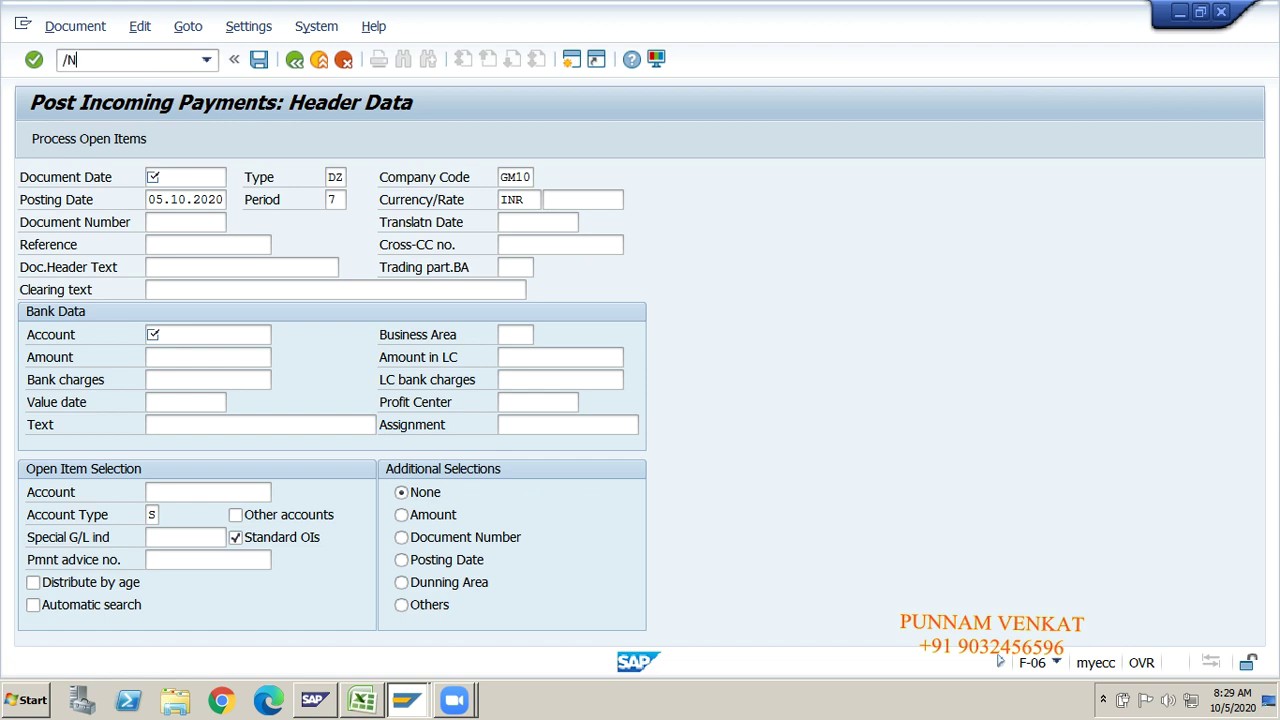
Step: Exit F-06 with /N and start transaction FB50
type("/N")
key("Return")
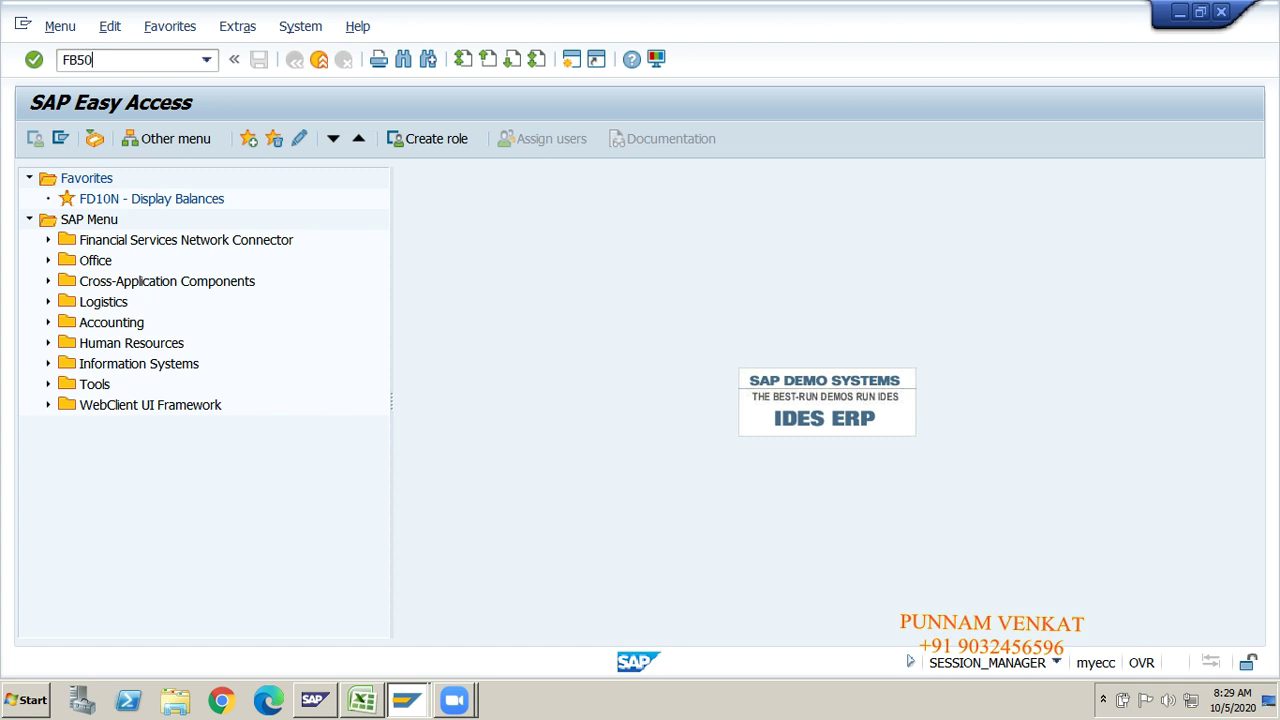
key("Return")
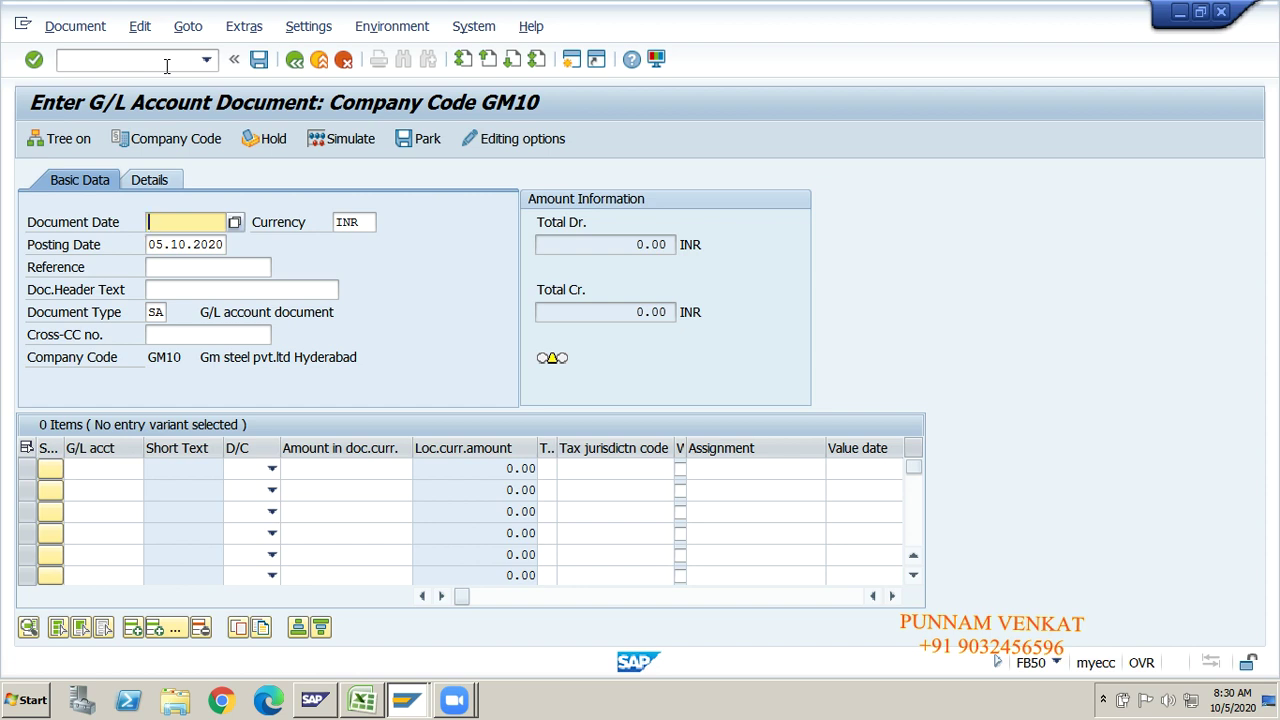
Step: Set document date 05.10.2020 and reference GL POSITNG in the FB50 header
left_click(186, 222)
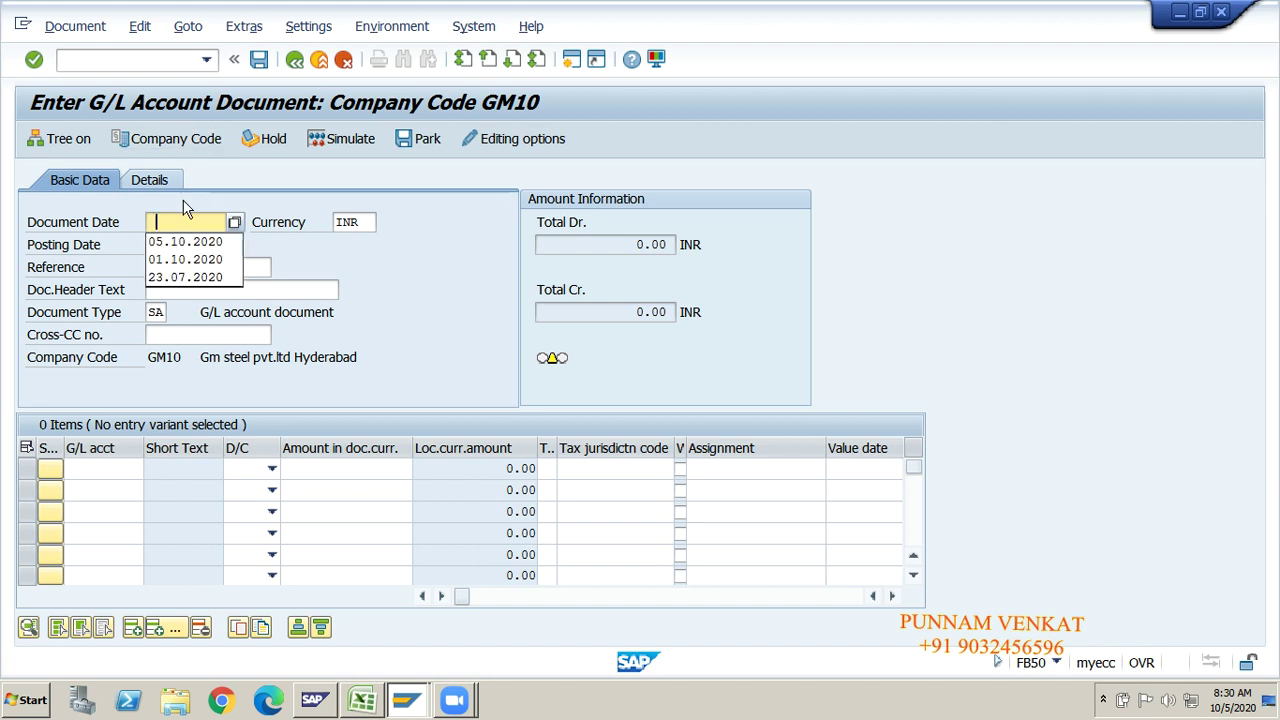
left_click(186, 243)
key("Tab")
key("Tab")
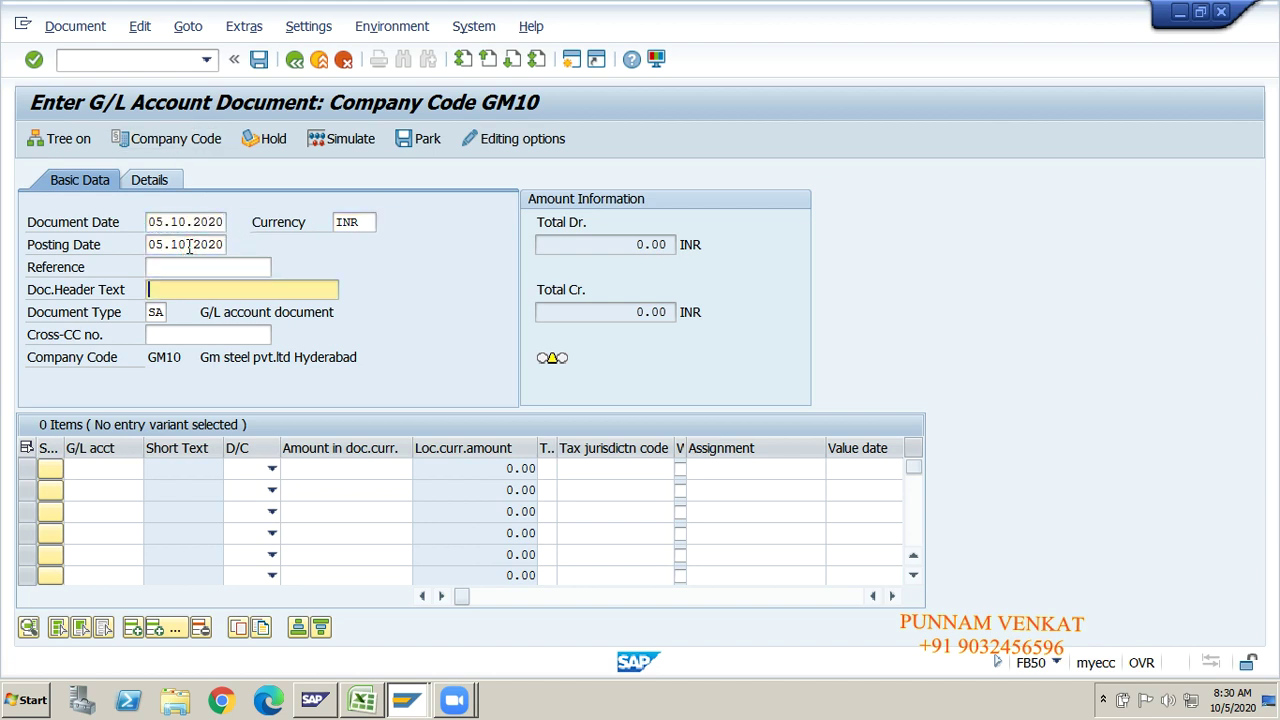
key("shift+Tab")
left_click(188, 285)
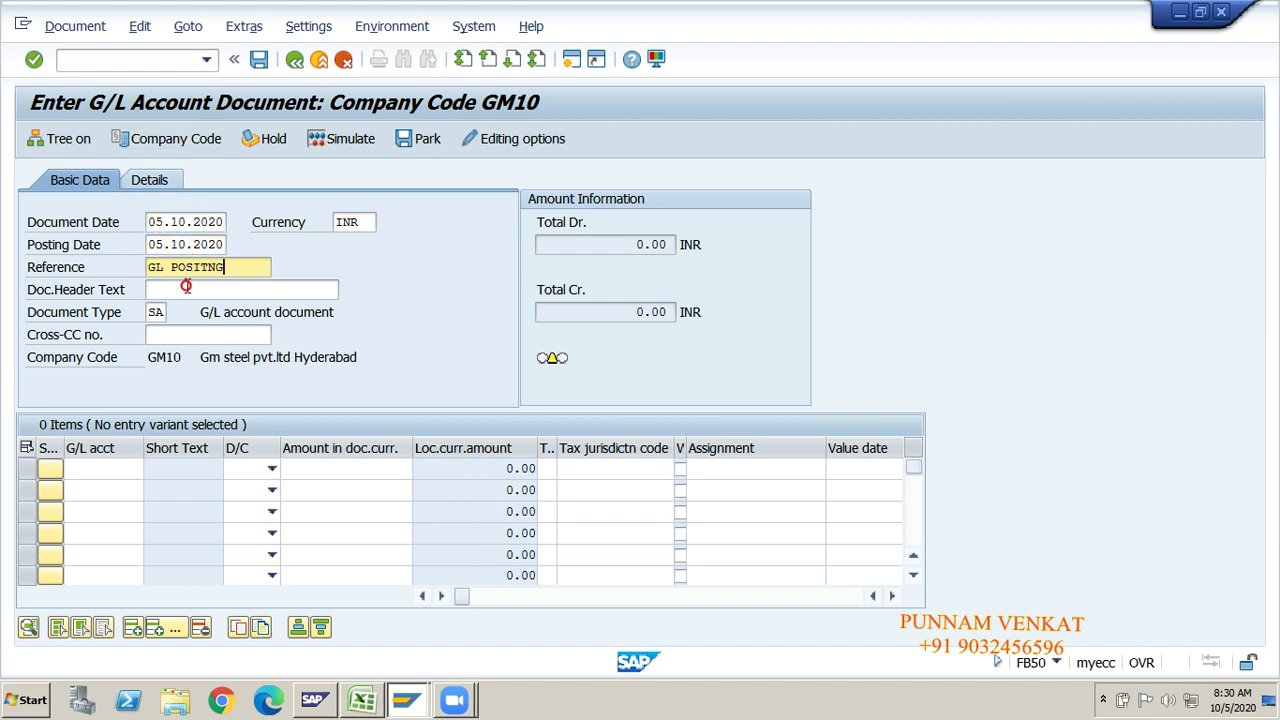
Step: Enter G/L accounts 220000 Cash Account and 320000 on the two lines
left_click(103, 470)
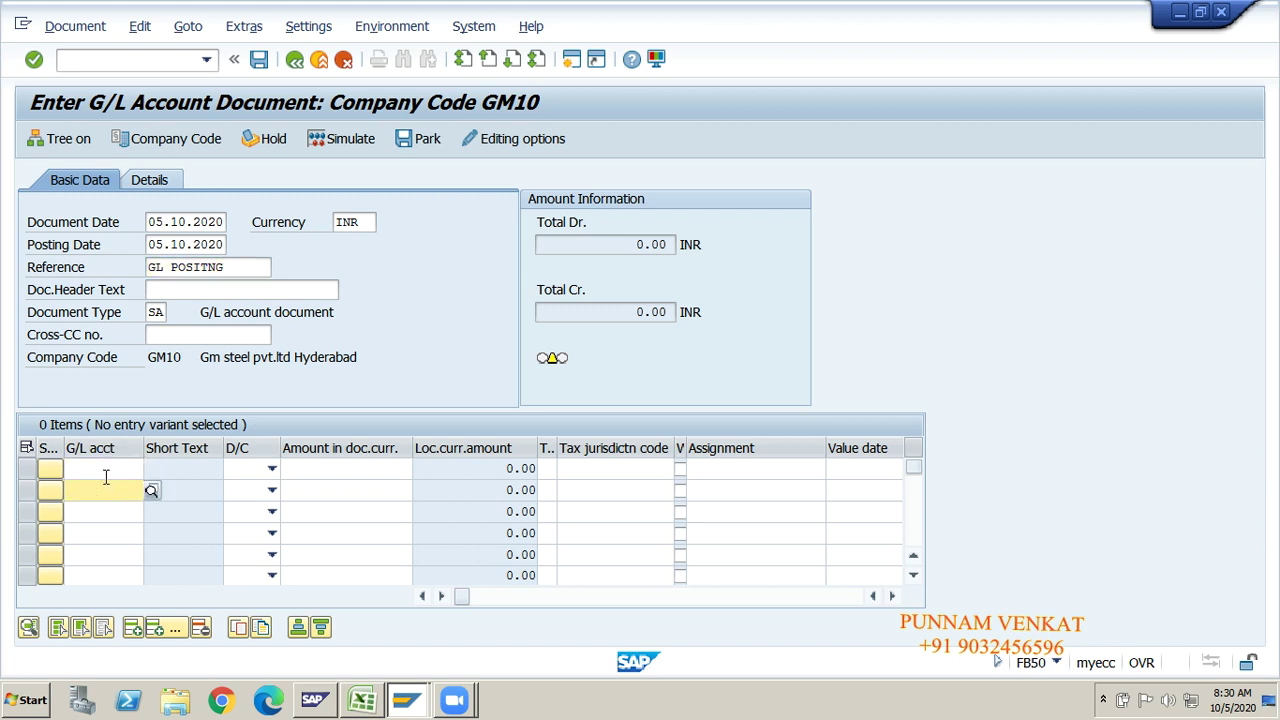
type("2200")
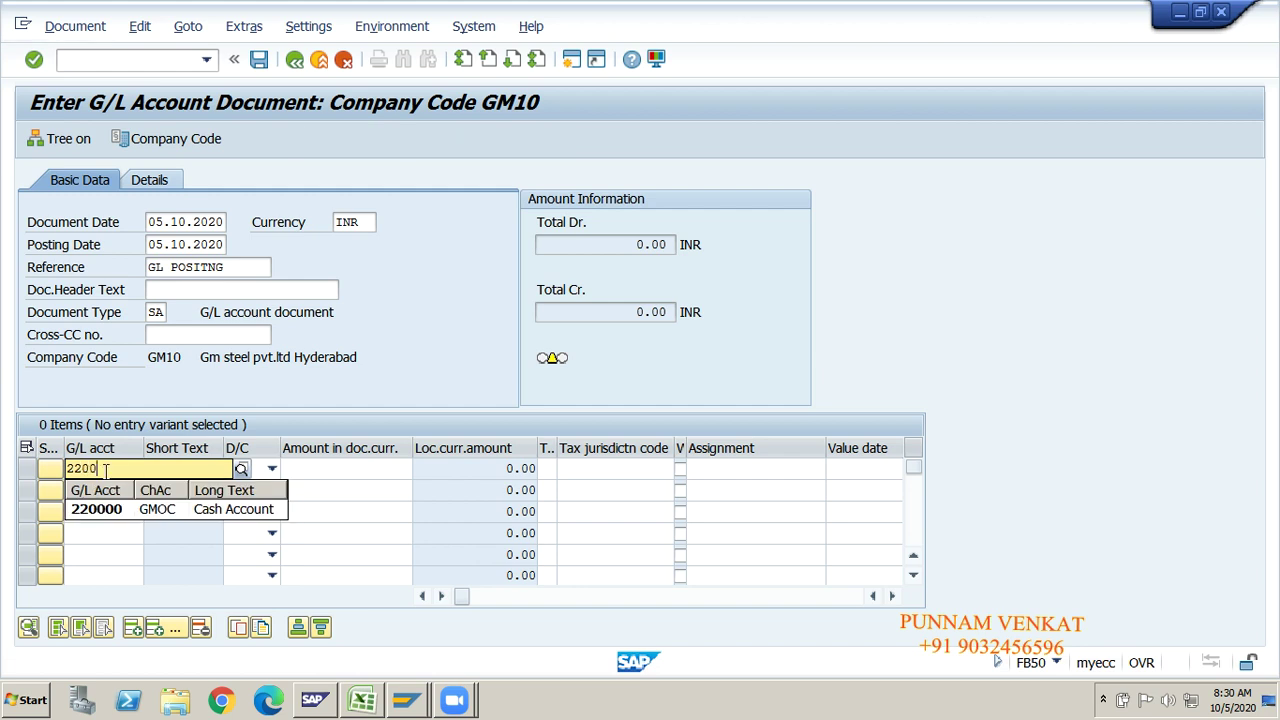
type("00")
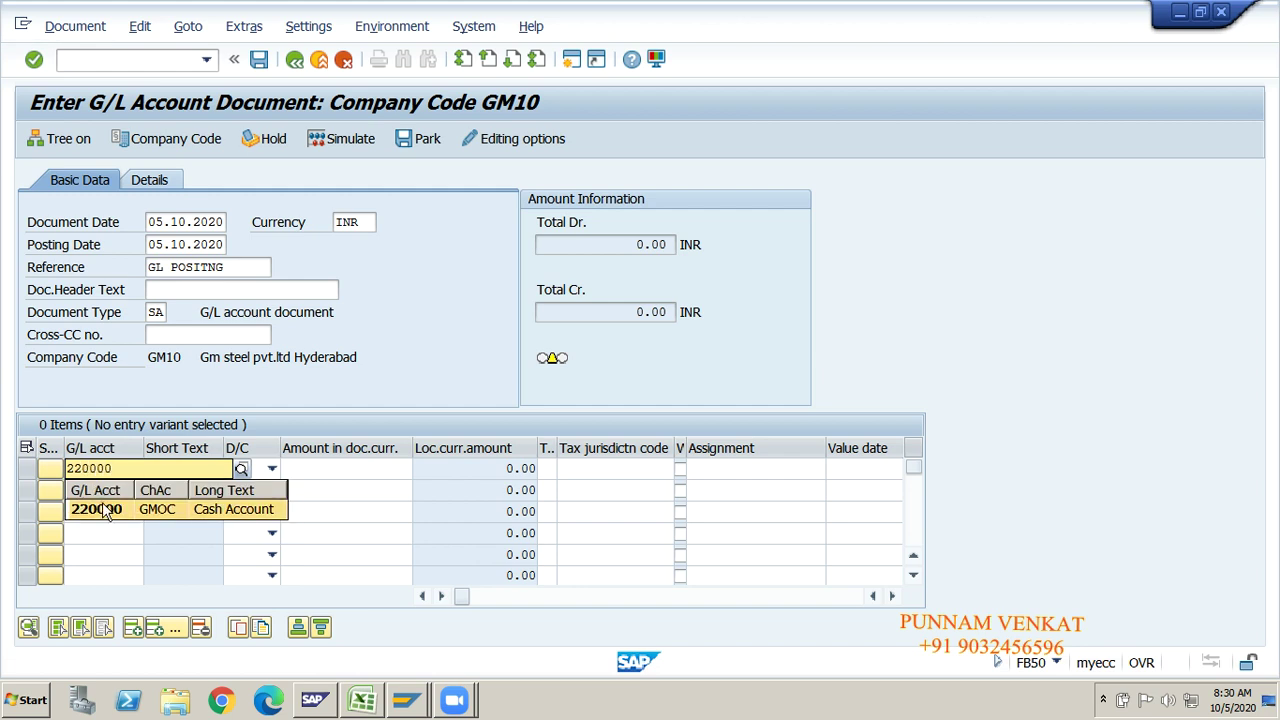
left_click(105, 507)
left_click(98, 490)
type("32")
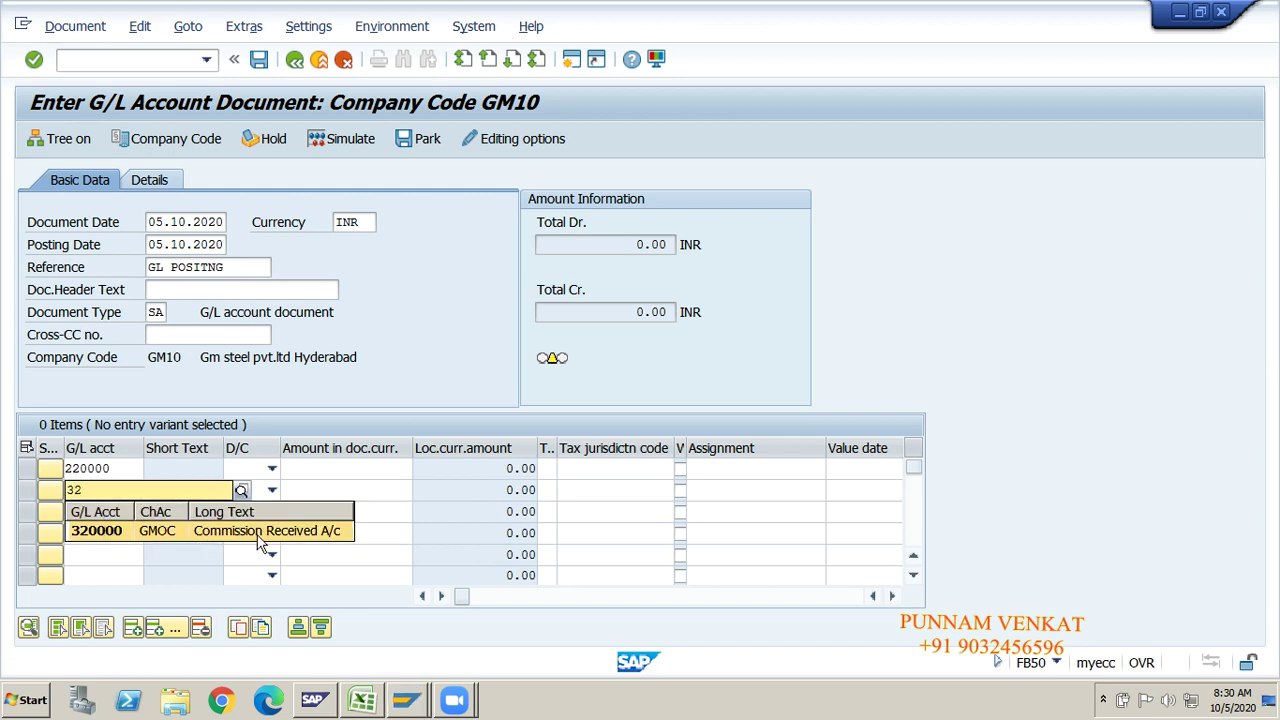
left_click(88, 533)
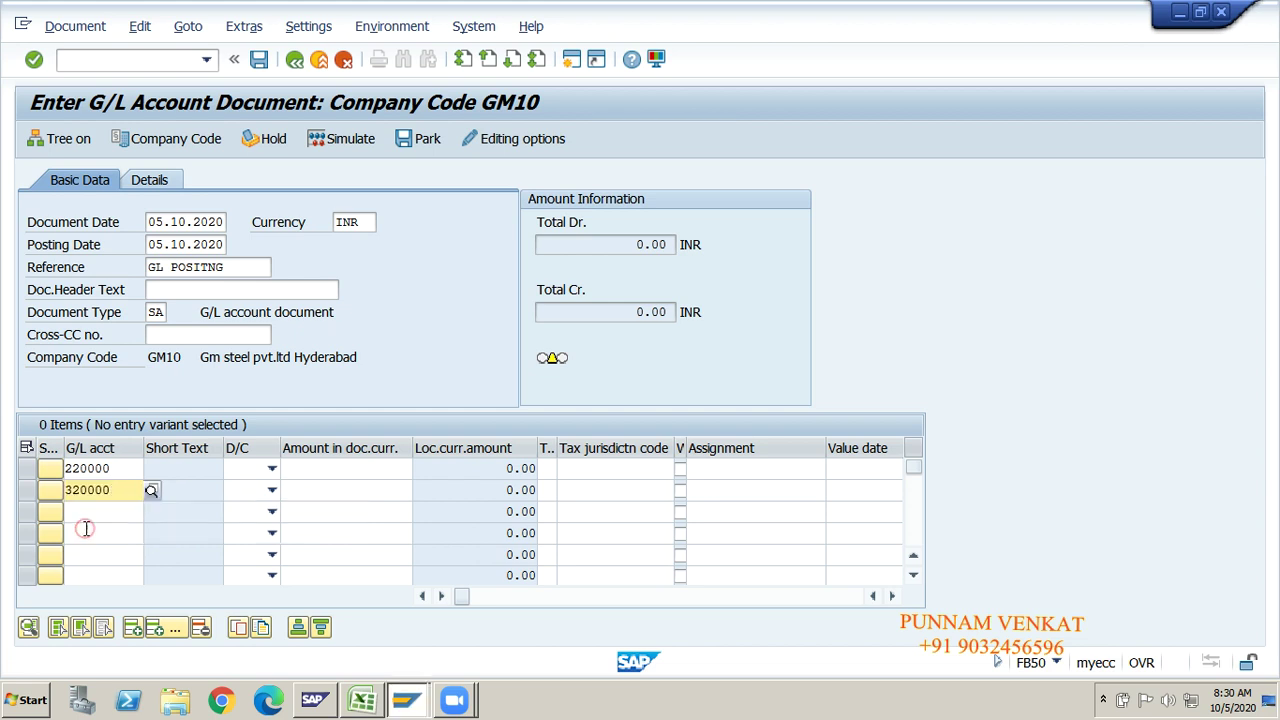
Step: Make 220000 a debit and 320000 a credit, each for 15000
left_click(270, 469)
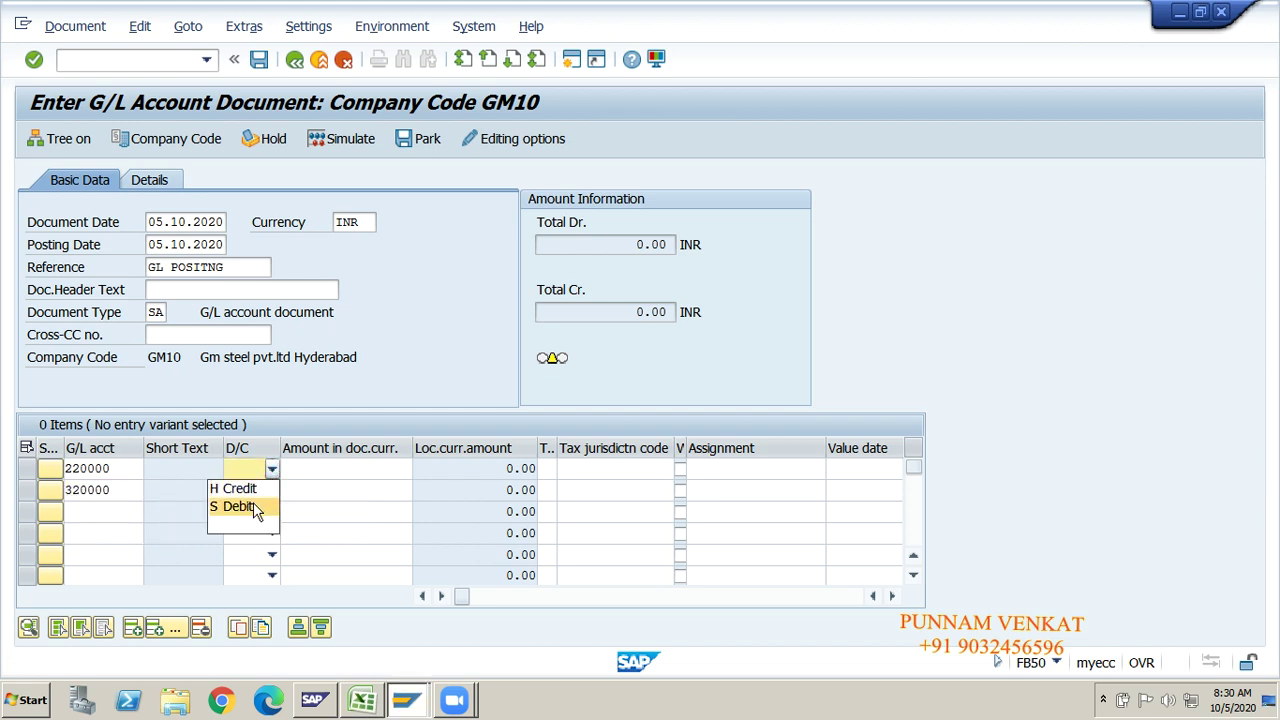
left_click(237, 506)
left_click(268, 490)
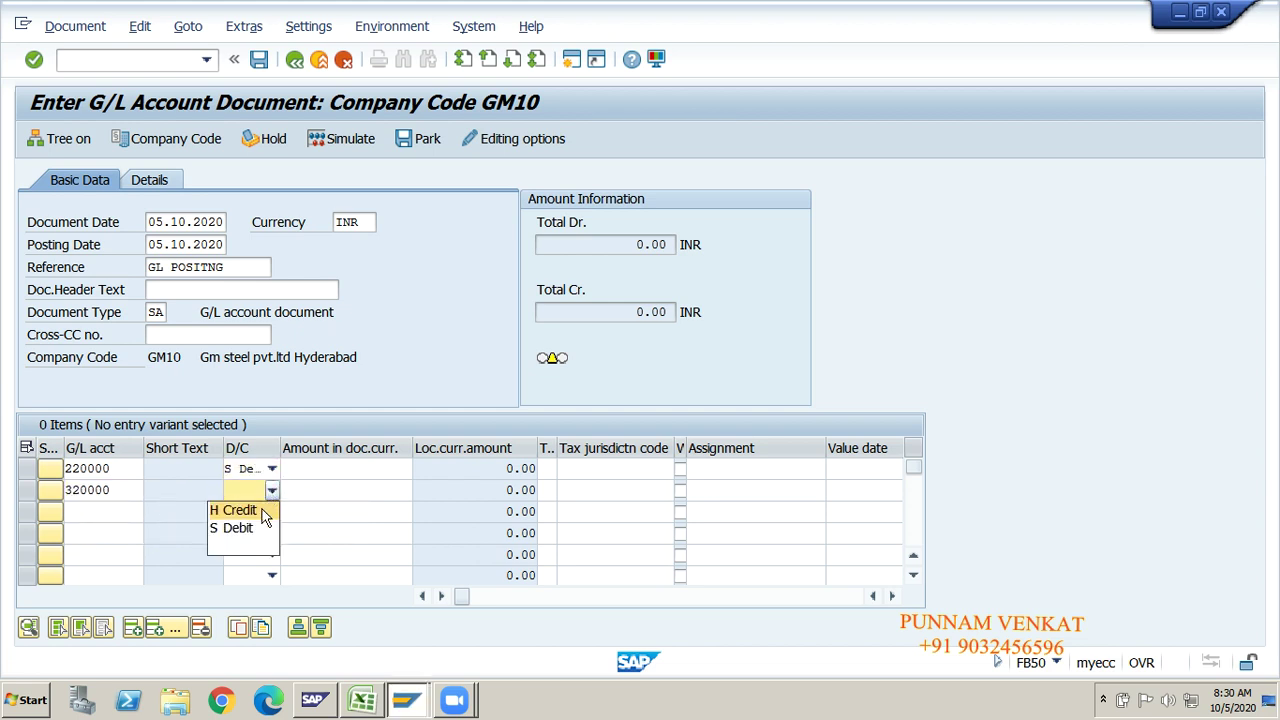
left_click(262, 510)
left_click(326, 467)
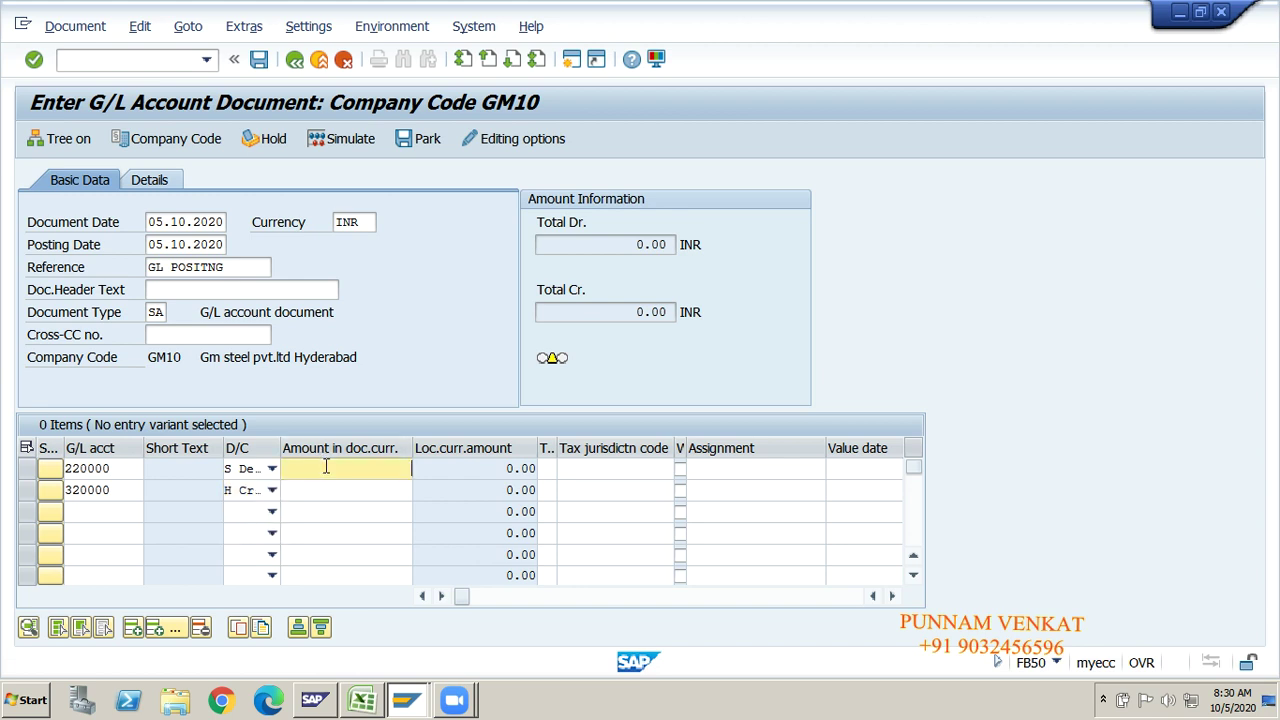
type("15000")
left_click(340, 487)
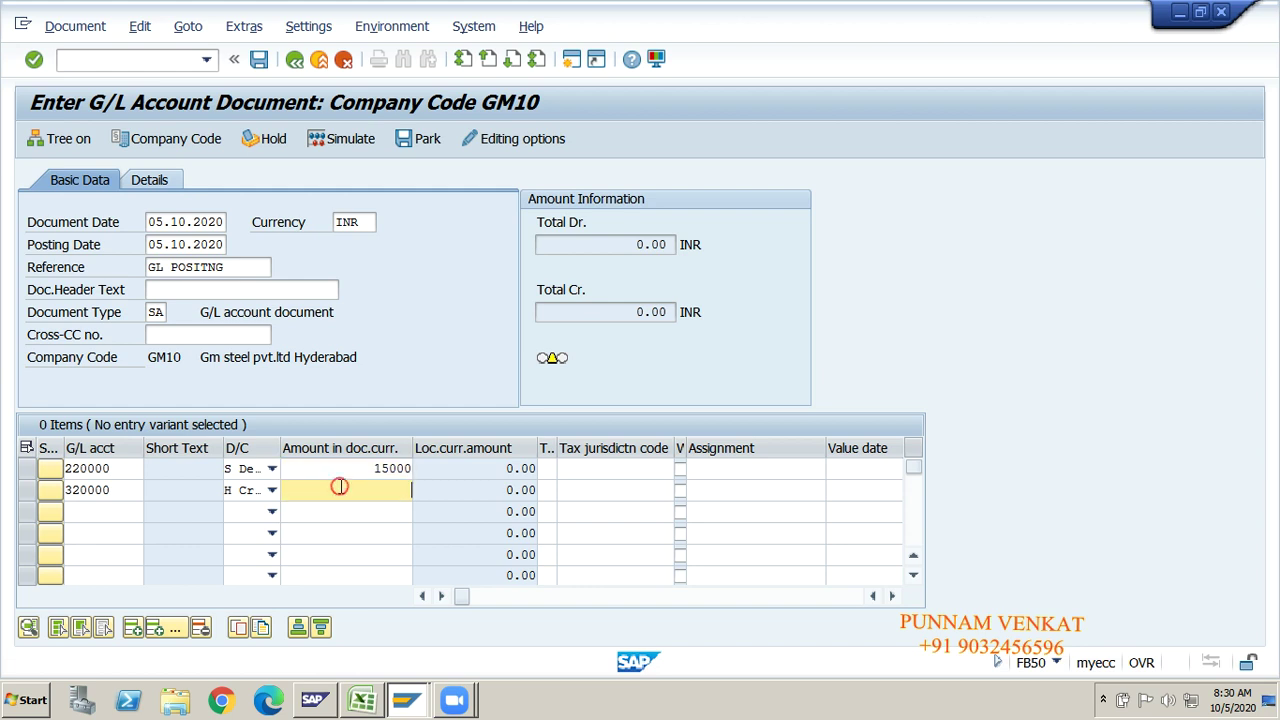
type("15")
left_click(339, 475)
Step: Add business area GMHY and profit center GM100, then simulate and post
key("Tab")
key("Tab")
key("Tab")
key("Tab")
key("Tab")
key("Tab")
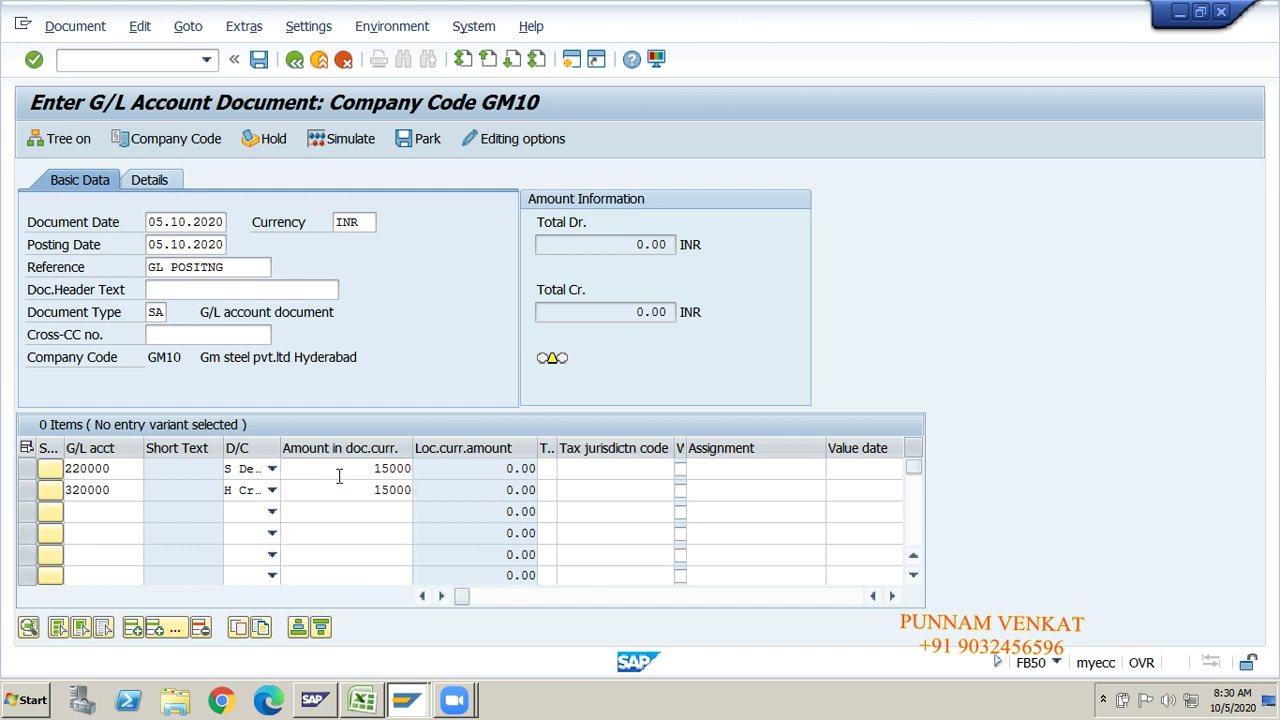
key("Tab")
key("Tab")
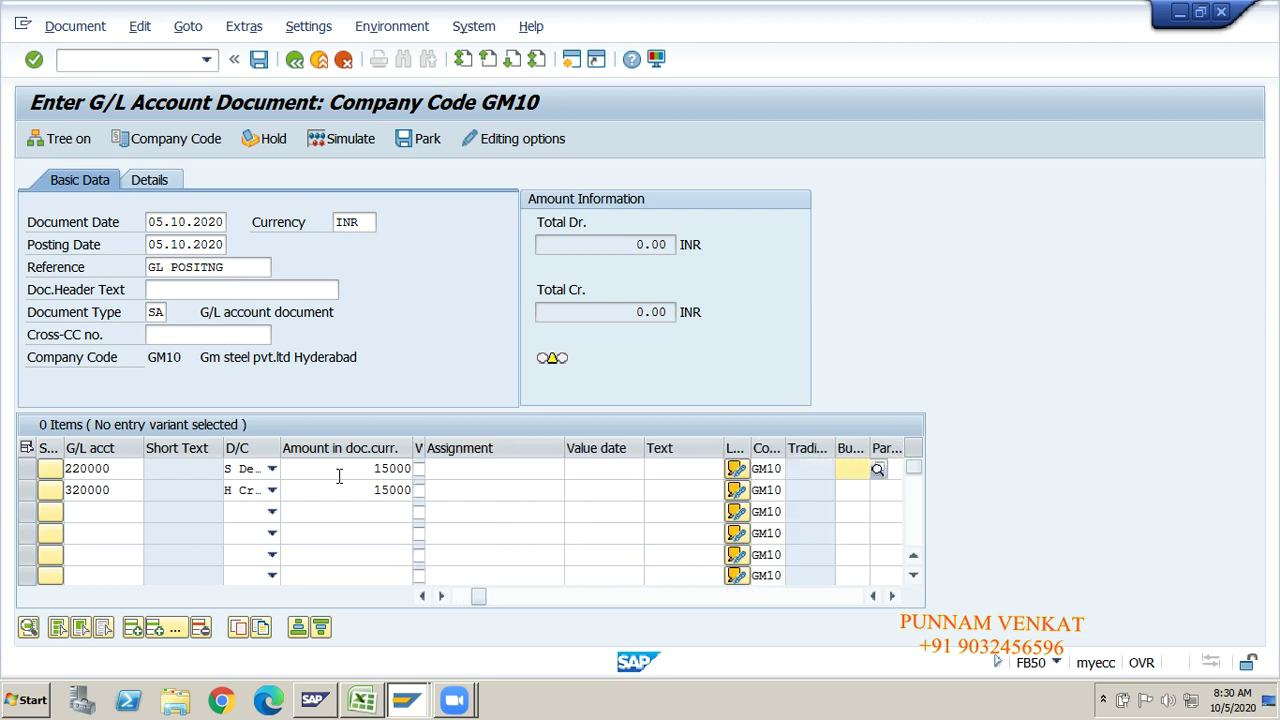
key("Down")
key("Down")
key("Tab")
key("Tab")
key("Tab")
key("Tab")
key("Tab")
key("Tab")
key("Tab")
key("Tab")
key("Tab")
key("Tab")
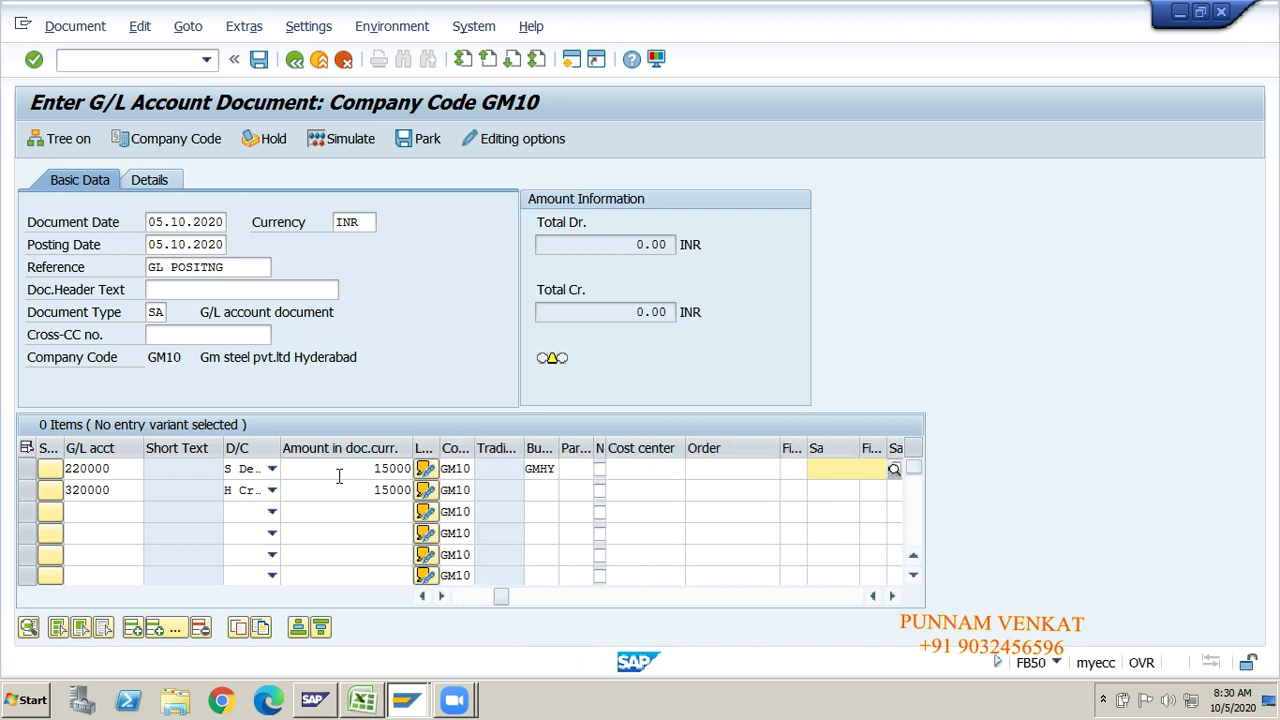
key("Tab")
key("Tab")
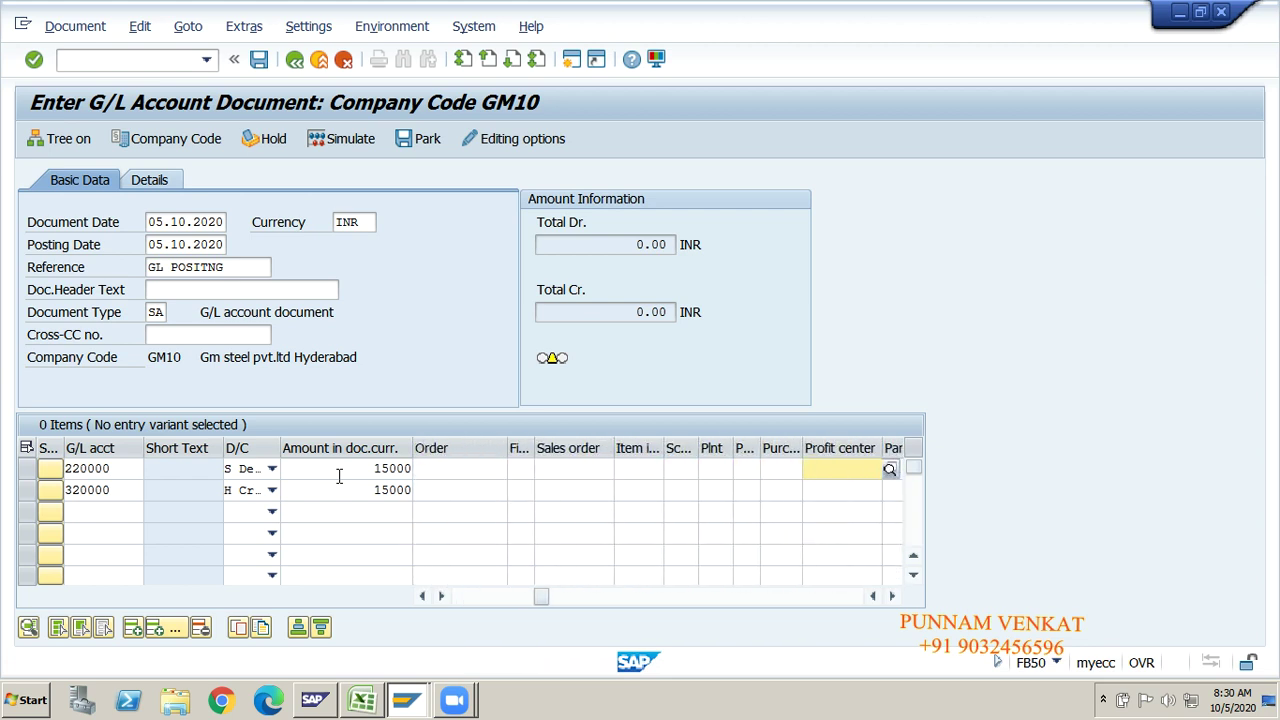
key("Down")
key("Down")
key("Tab")
key("shift+Tab")
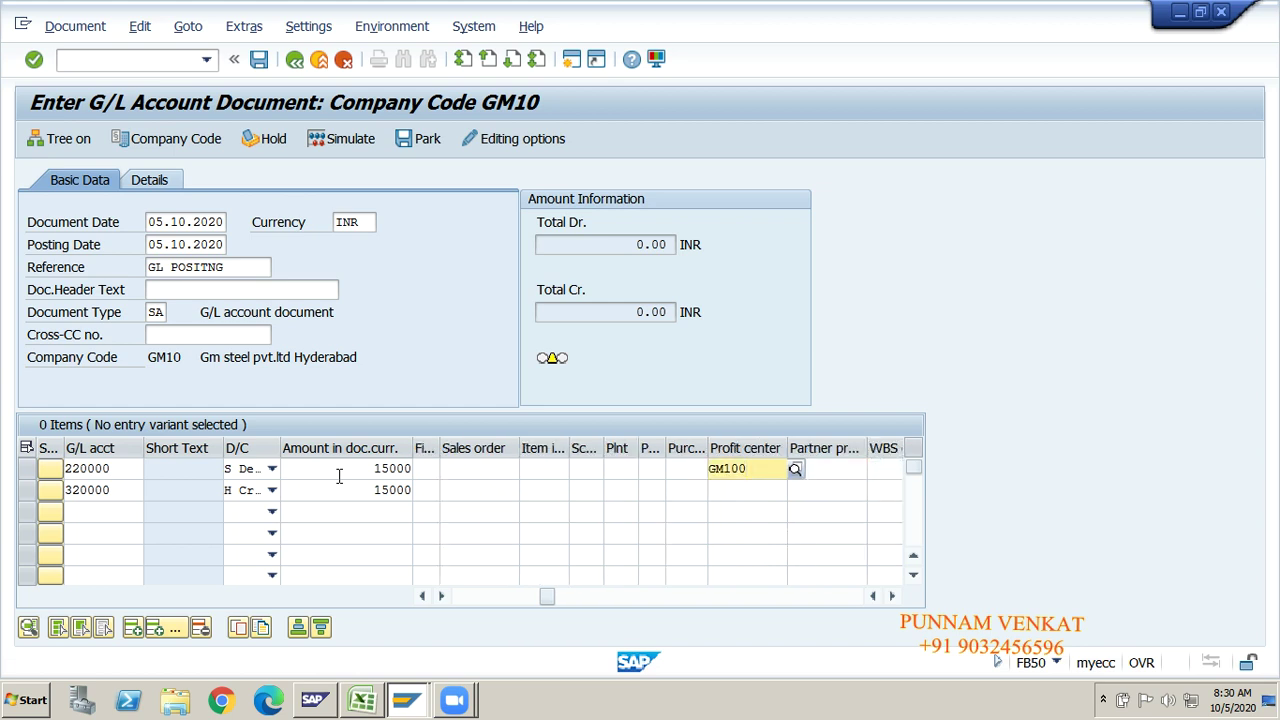
key("Return")
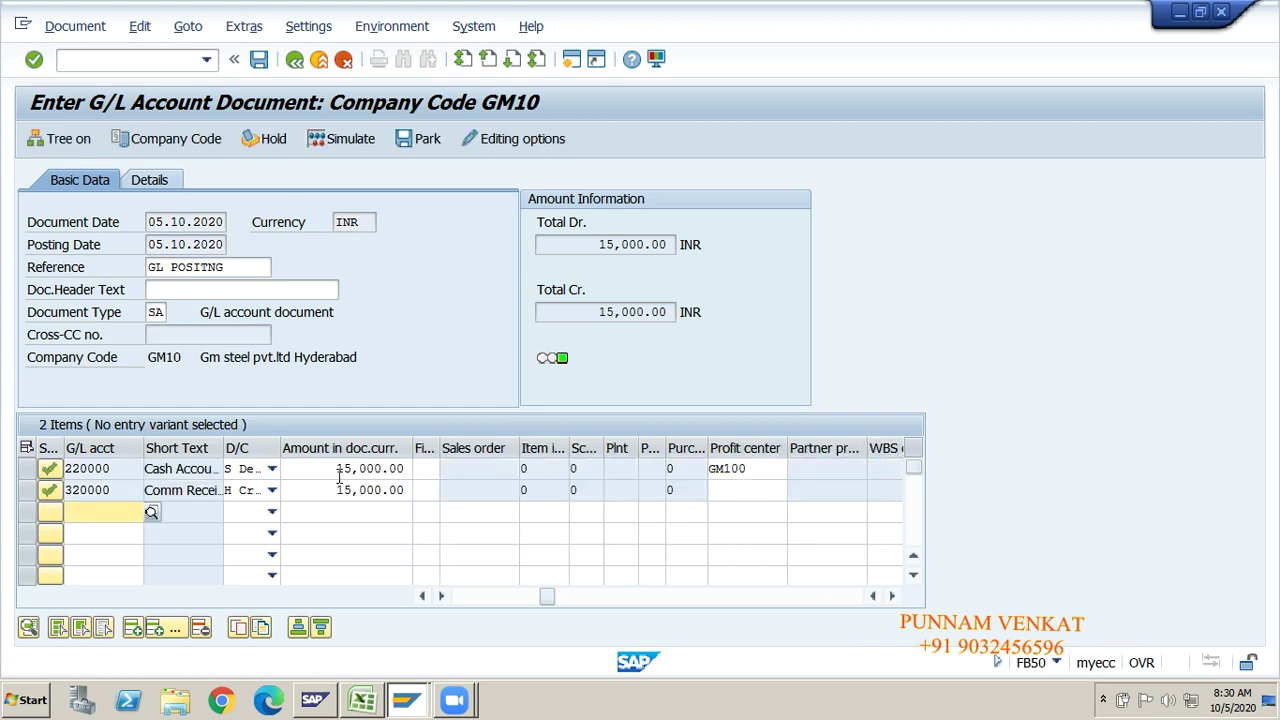
left_click(353, 142)
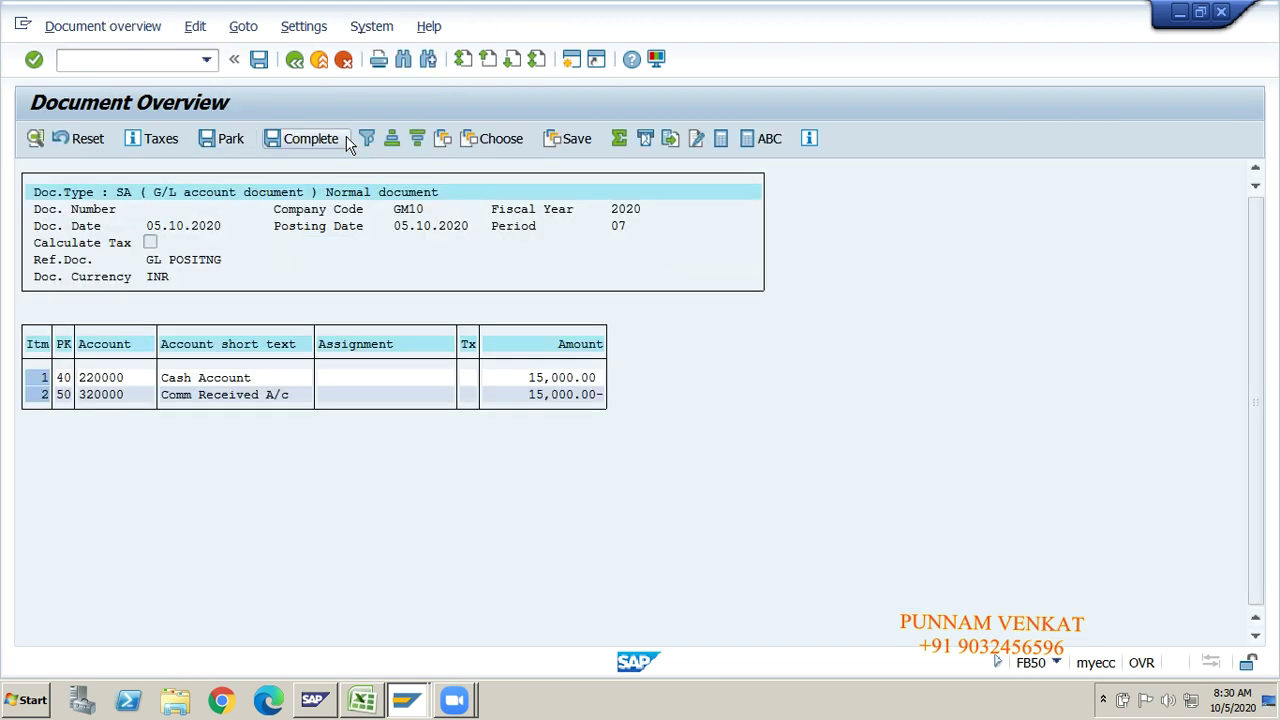
left_click(259, 61)
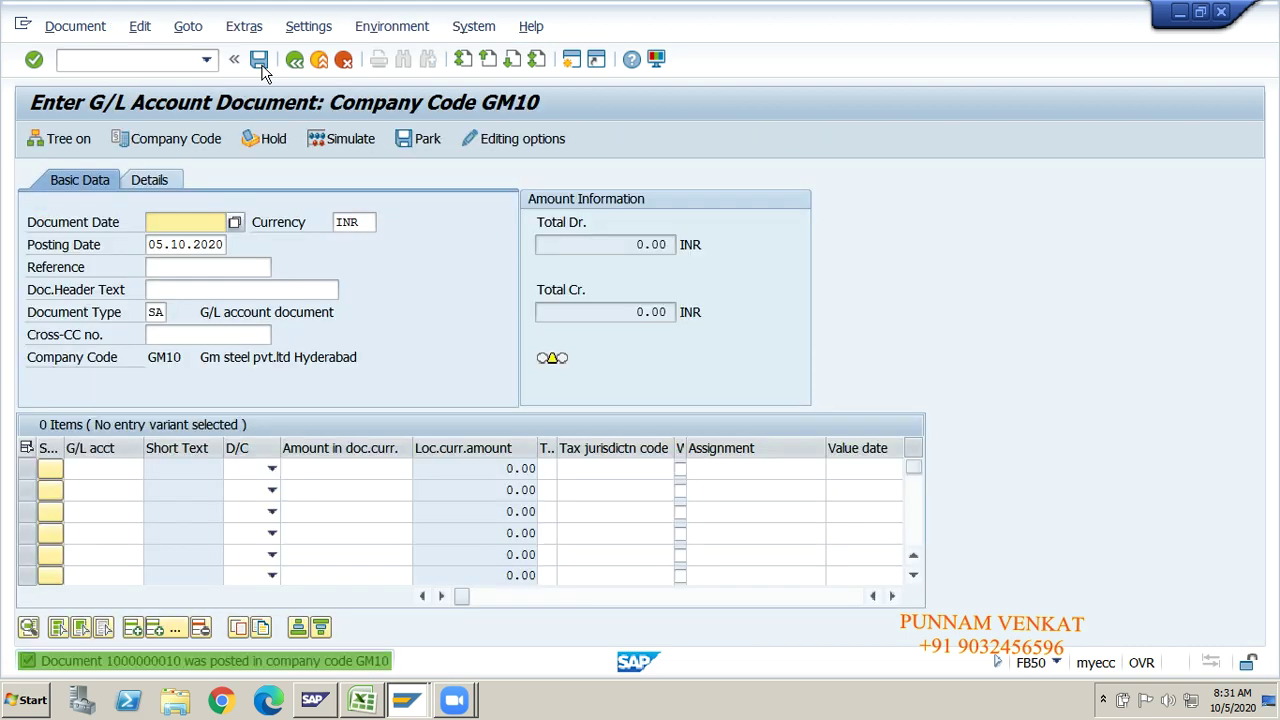
left_click(66, 26)
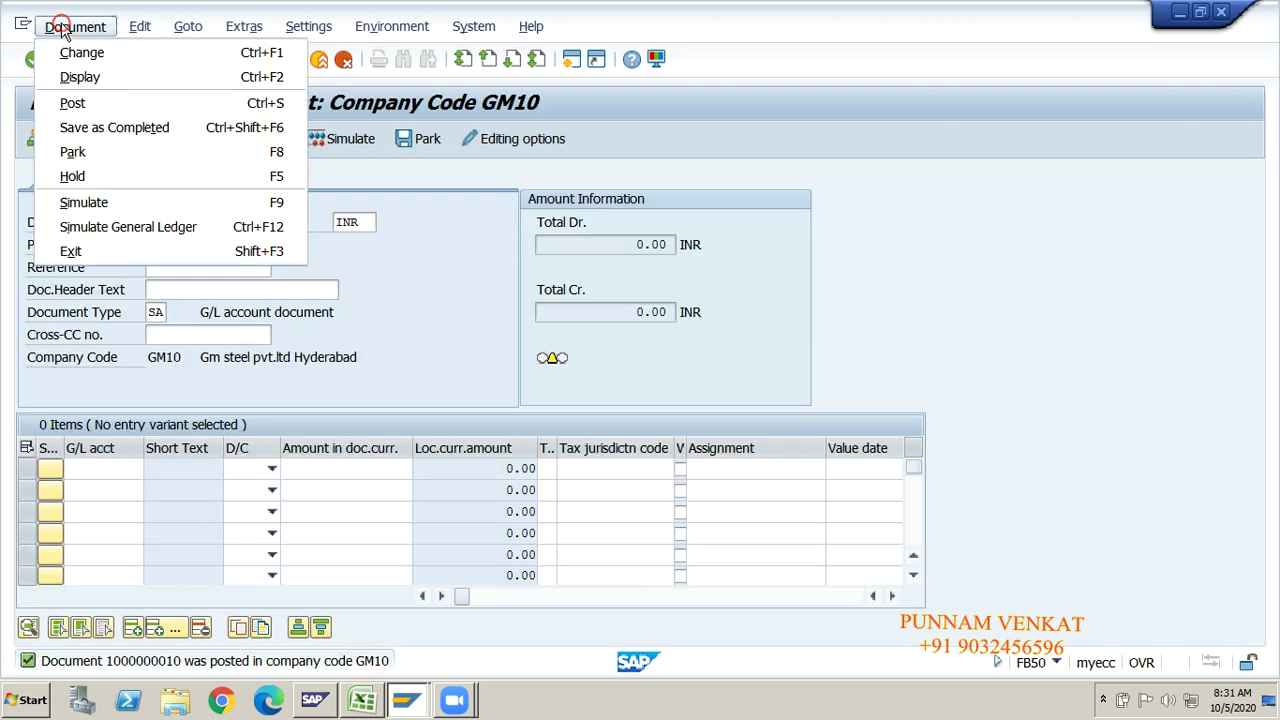
left_click(88, 77)
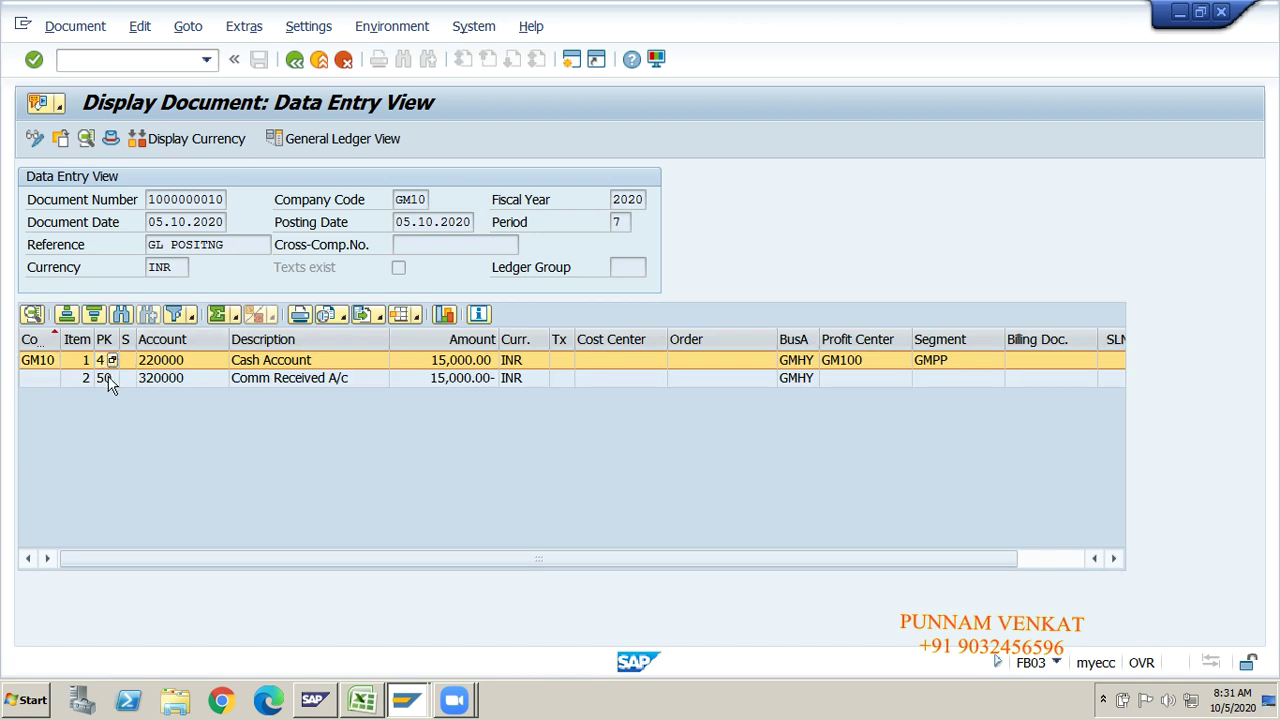
left_click(108, 379)
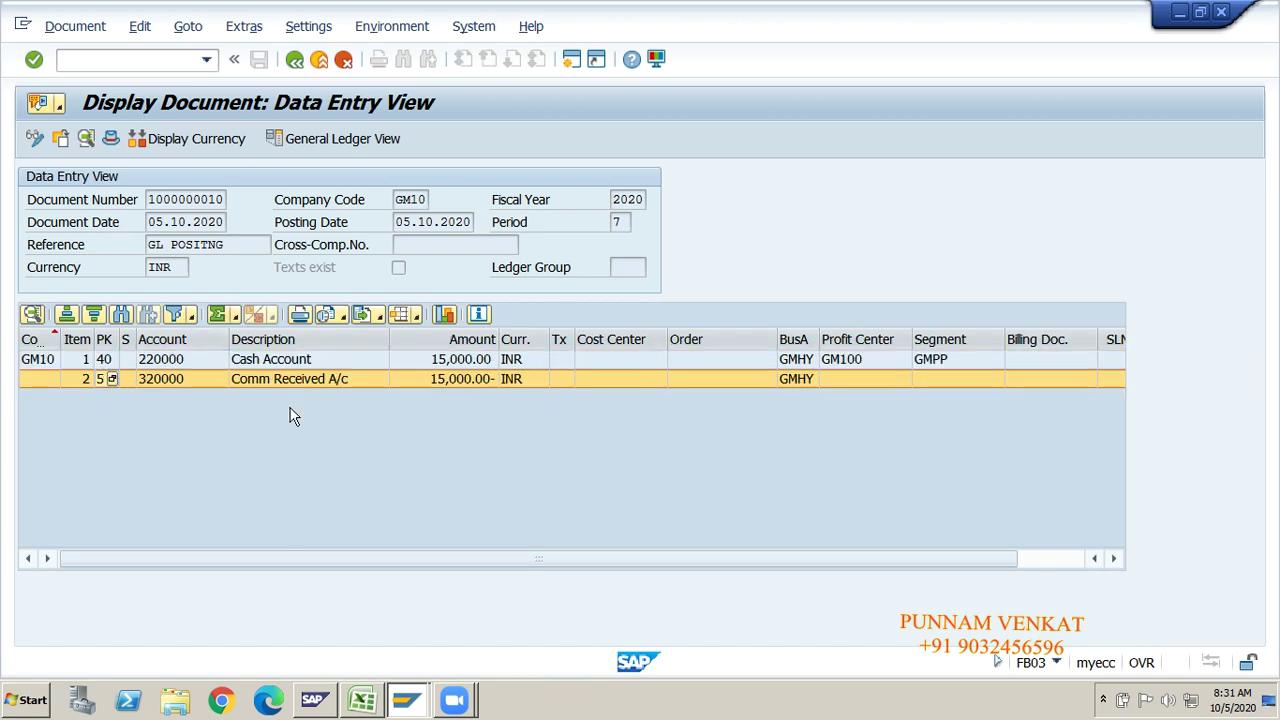
left_click(160, 57)
type("/")
left_click(454, 360)
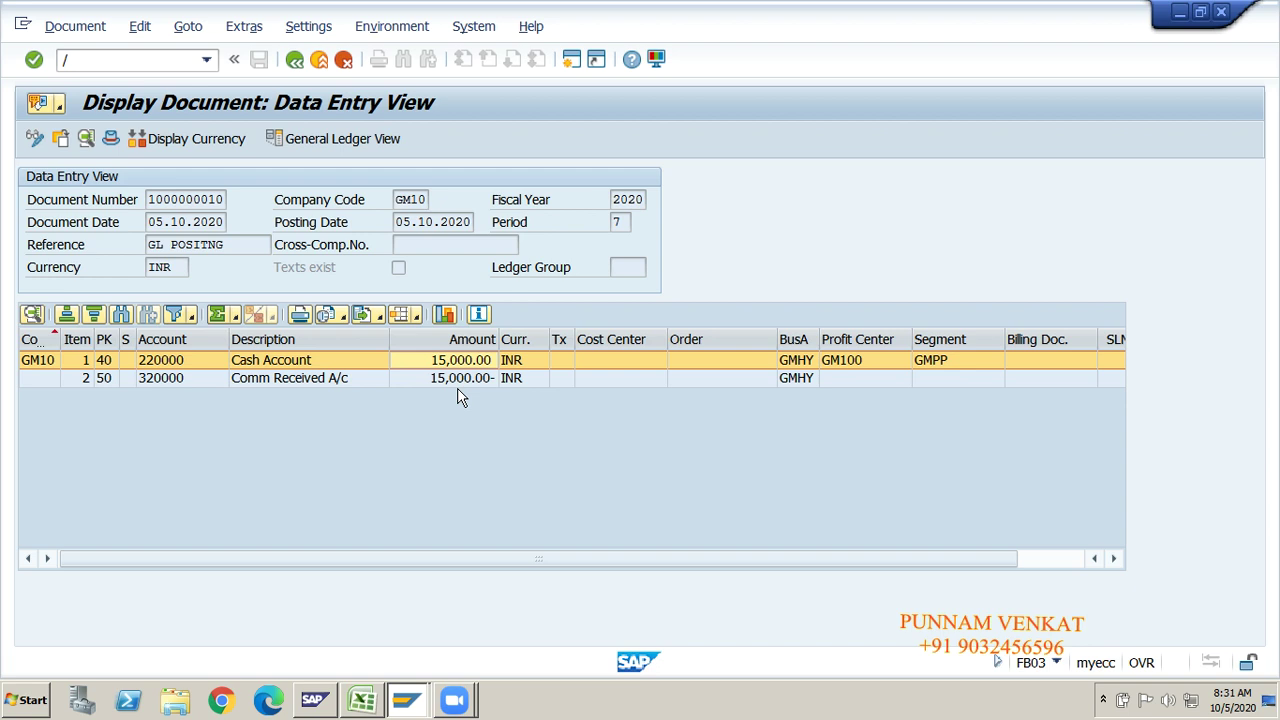
left_click(311, 380)
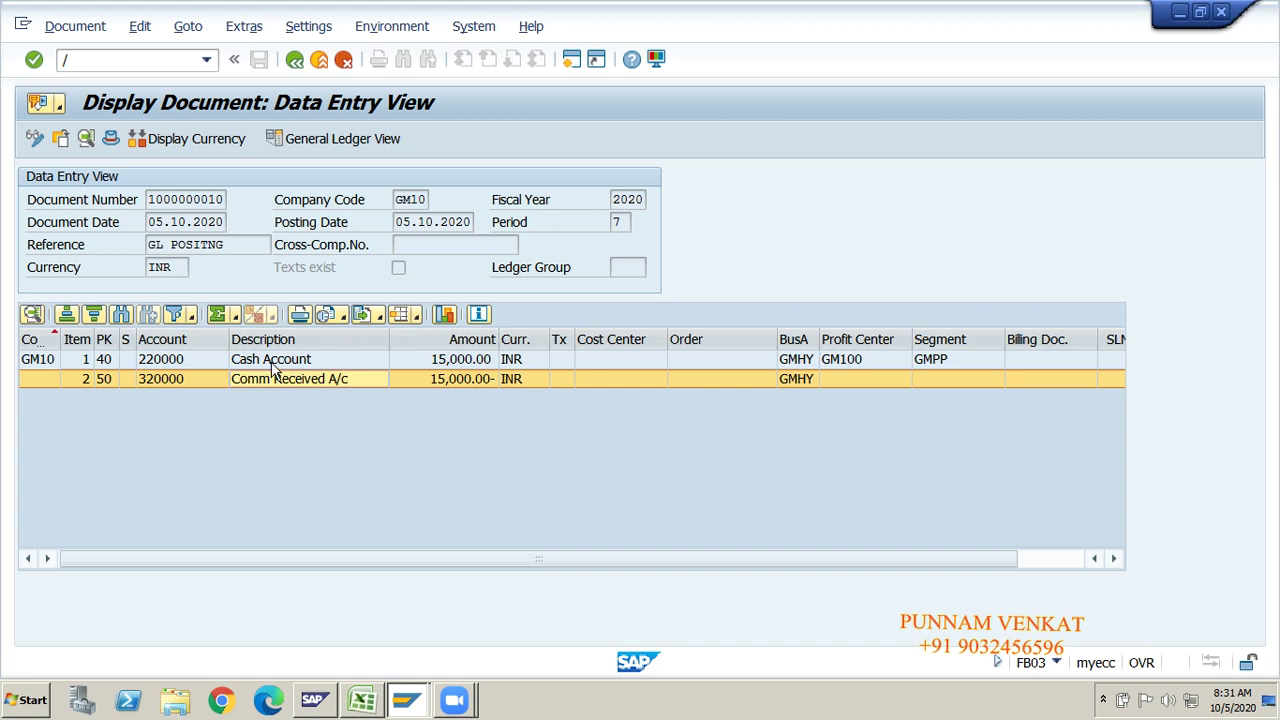
left_click(272, 362)
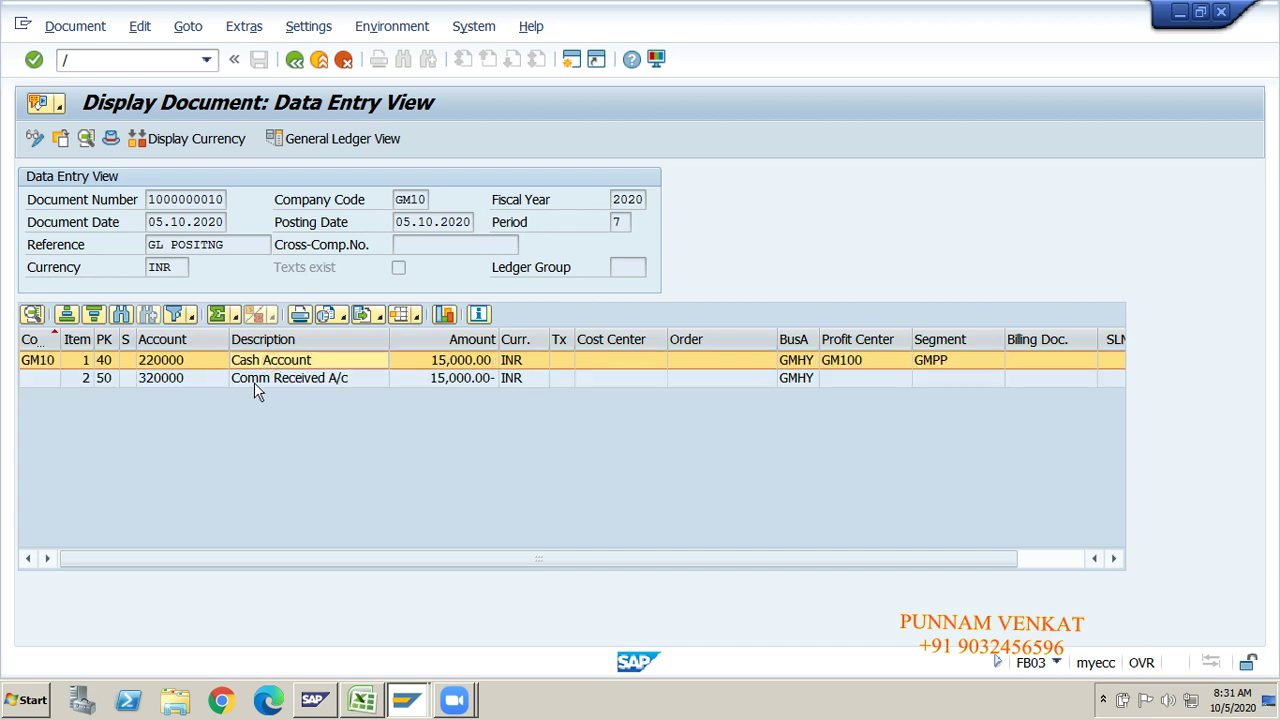
left_click(255, 381)
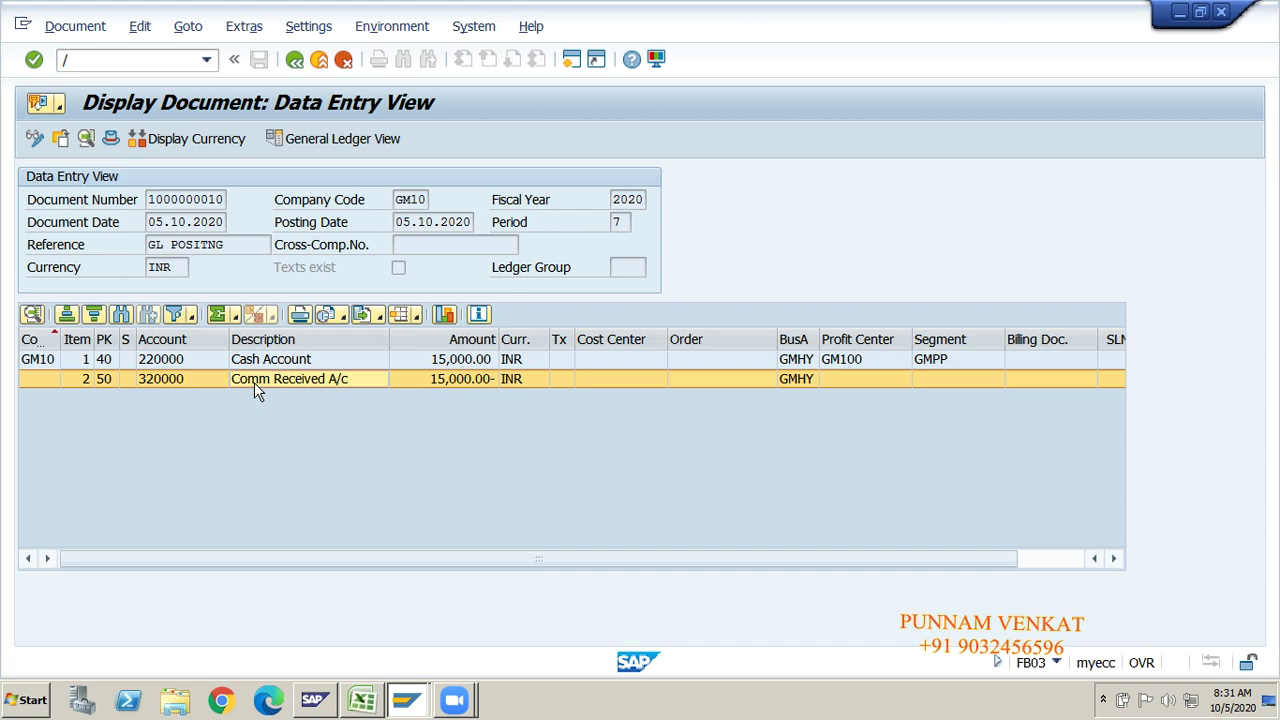
left_click(157, 64)
Step: Open FBL3N via /N and enter G/L account 250000 for company code GM10
type("N")
key("Return")
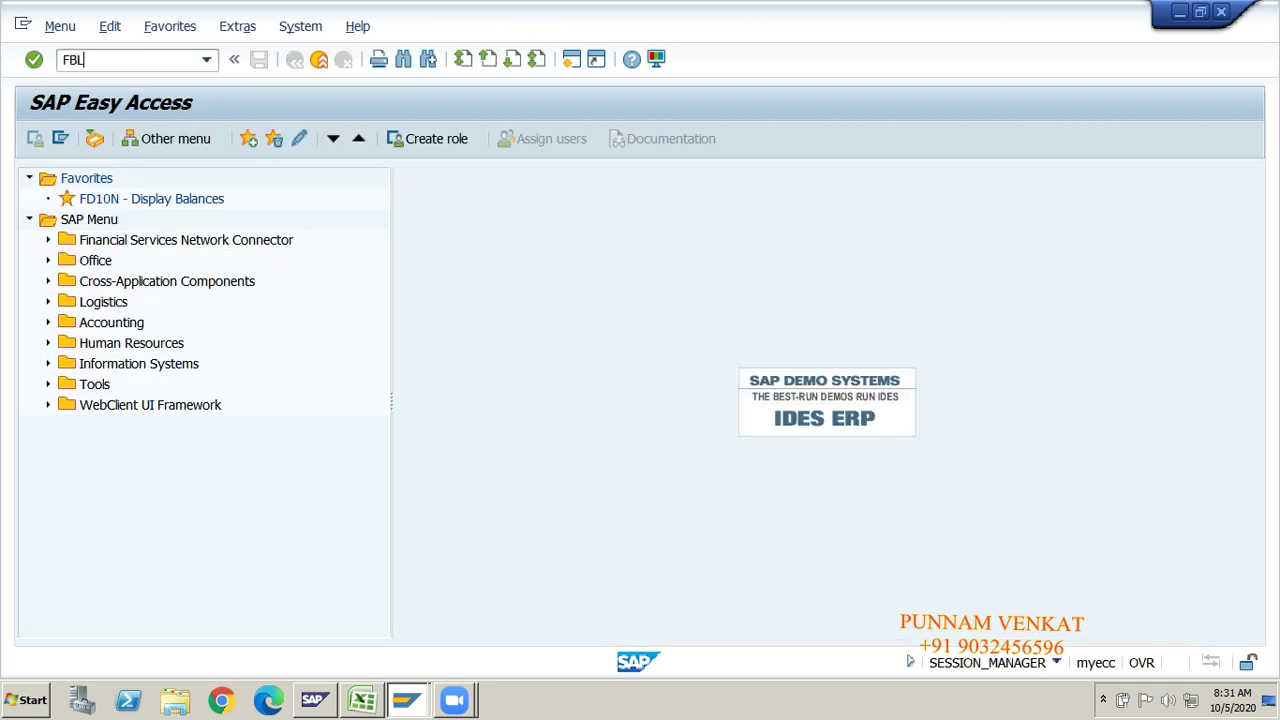
key("Return")
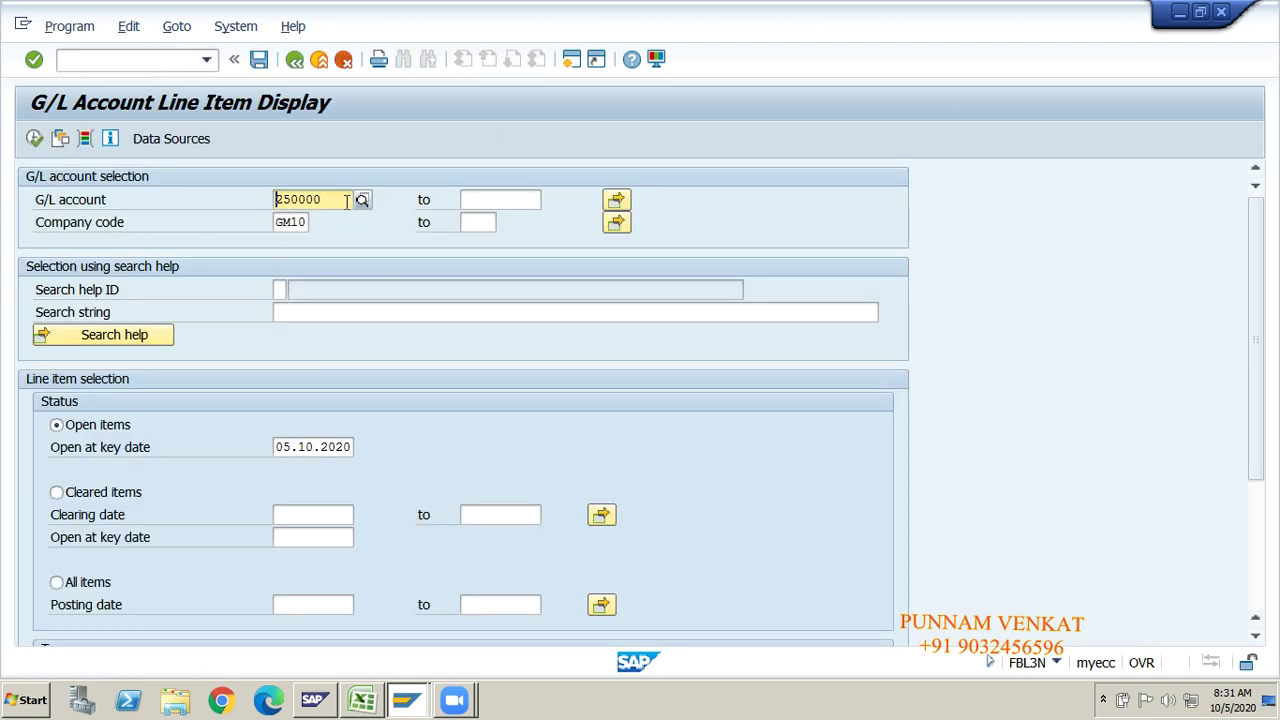
left_click(344, 201)
key("BackSpace")
key("BackSpace")
key("BackSpace")
key("BackSpace")
key("BackSpace")
key("BackSpace")
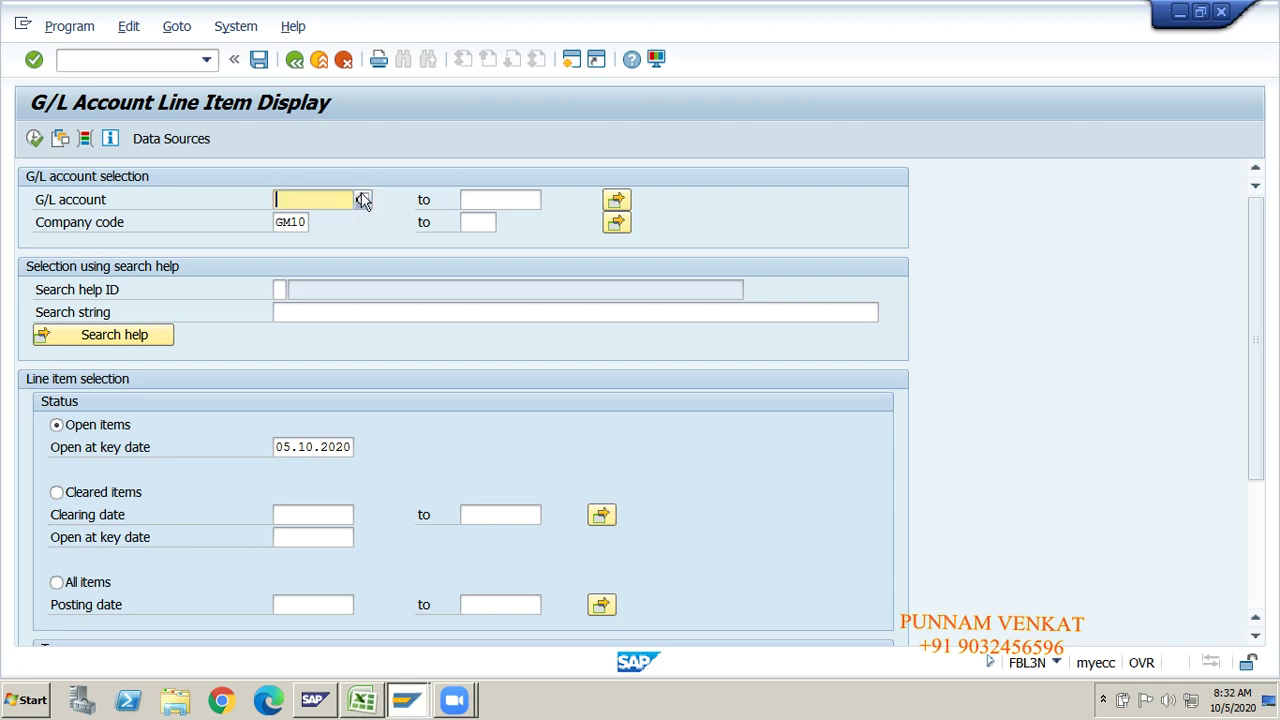
key("BackSpace")
type("25")
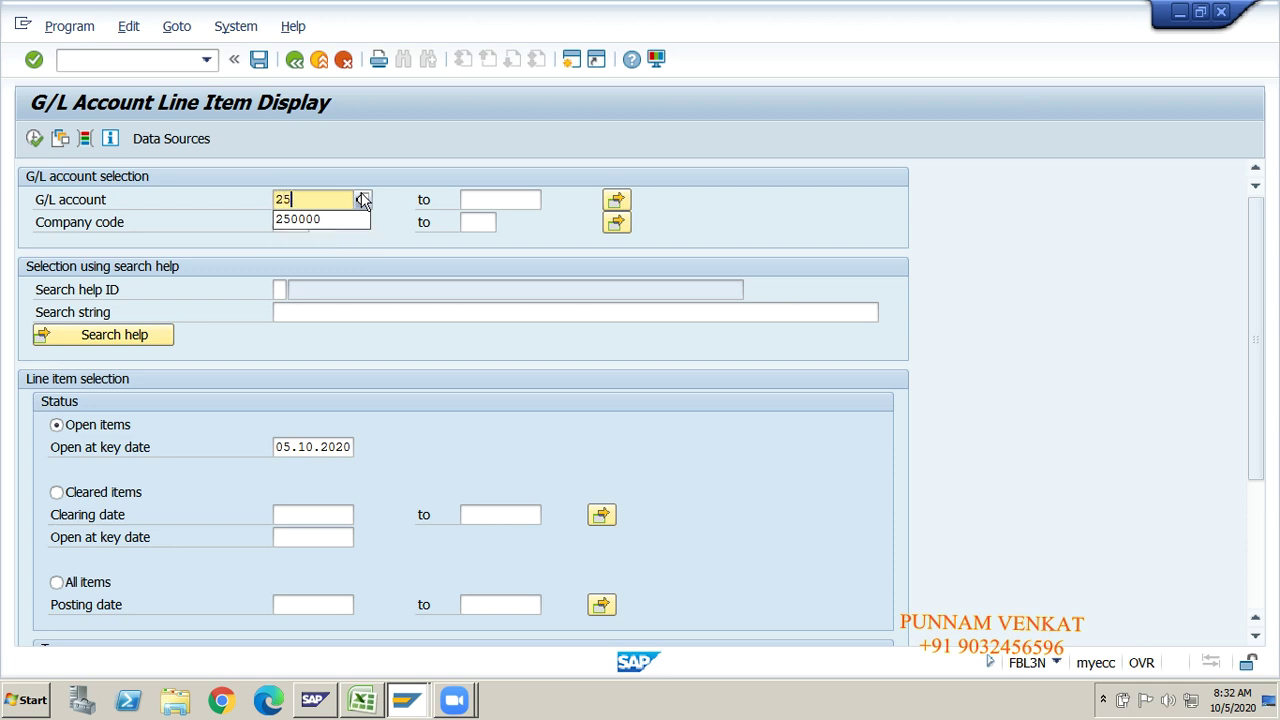
type("0000")
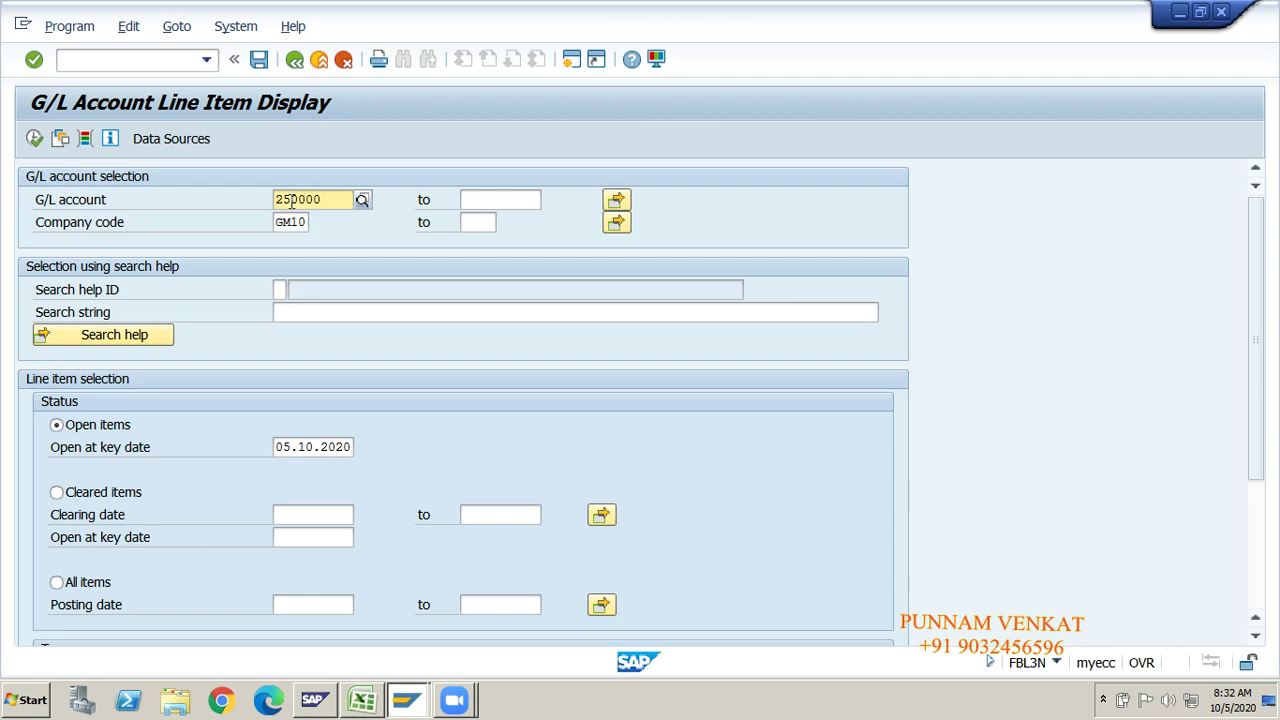
key("alt+Tab")
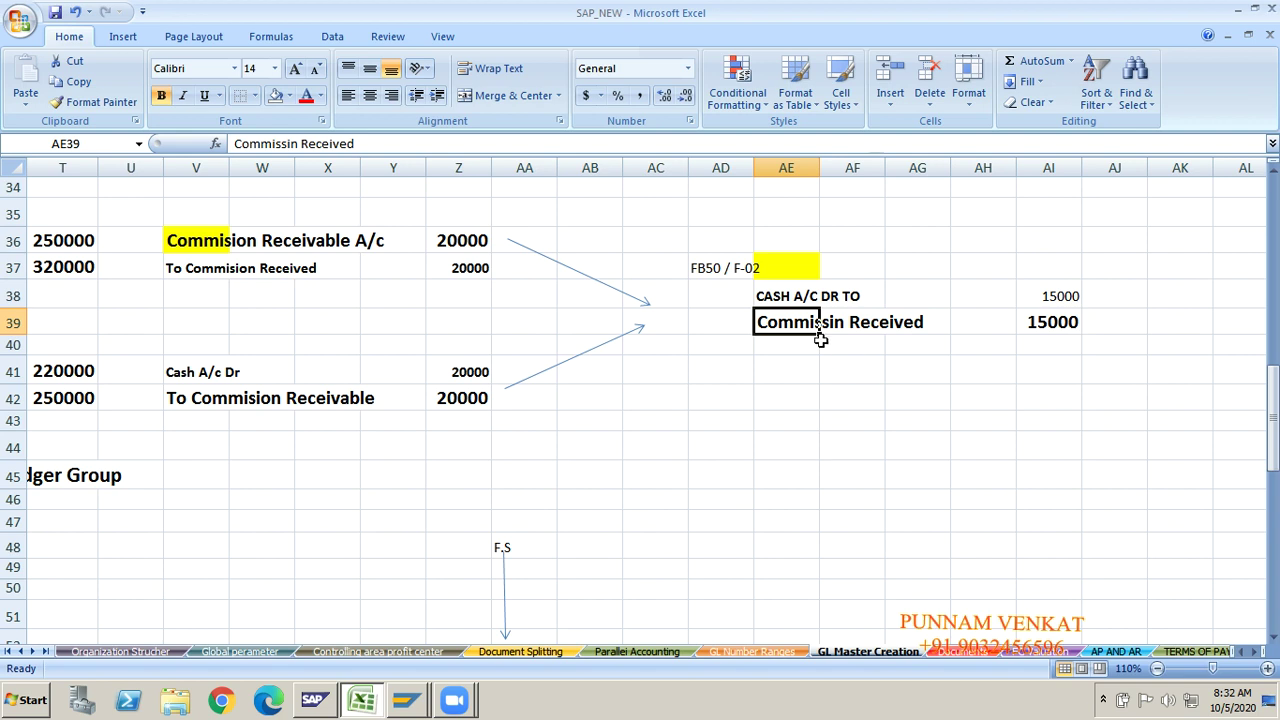
Step: Point out the Commision Receivable entries and the CASH A/C DR / Commissin Received 15000 notes
left_click(779, 298)
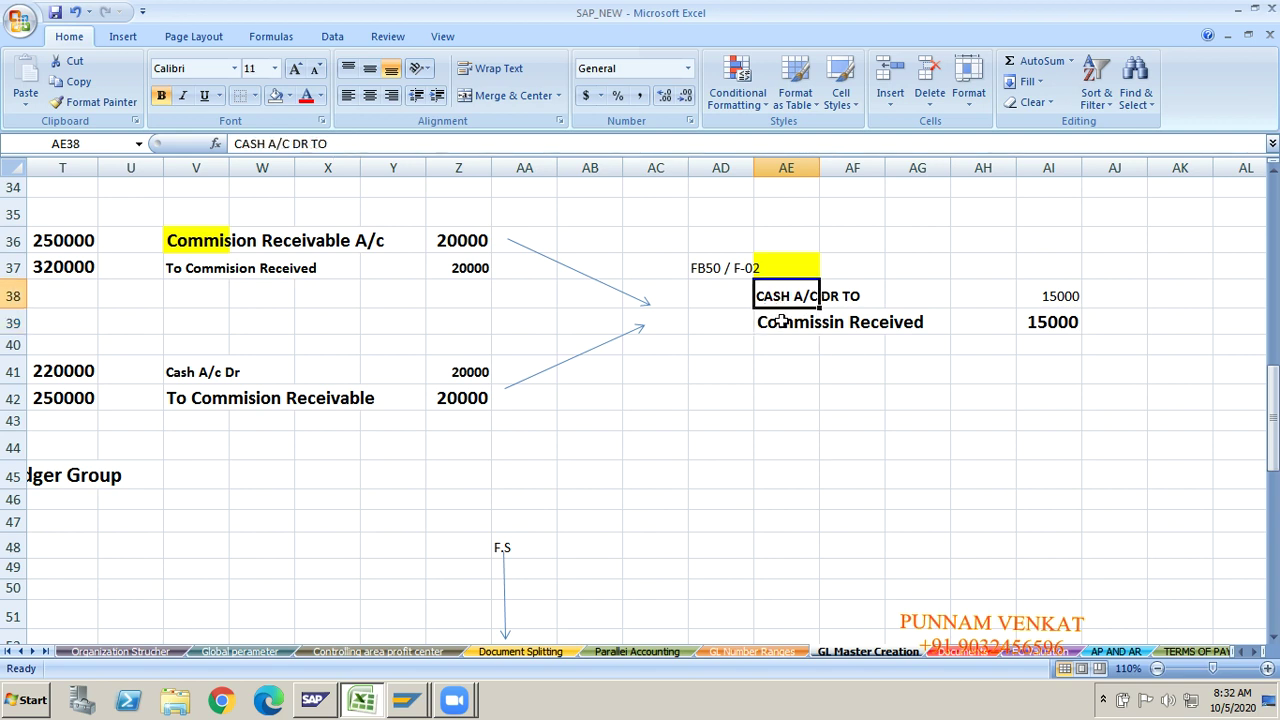
left_click(782, 322)
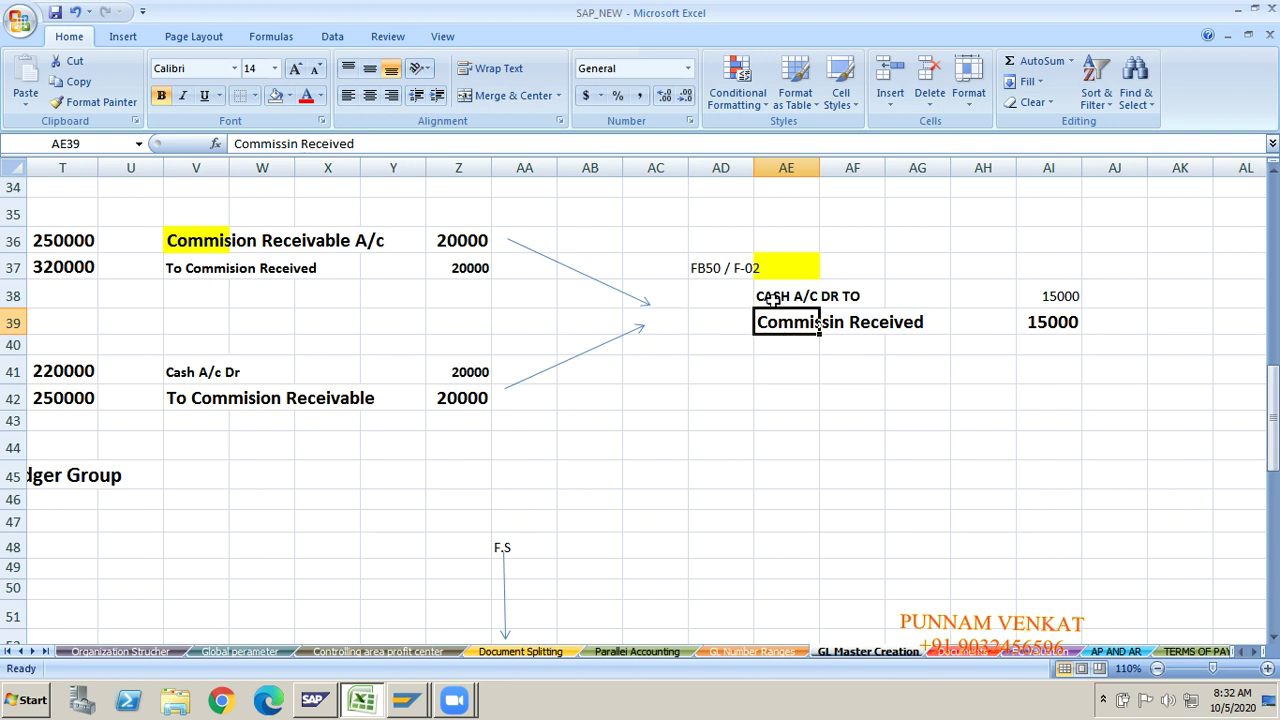
left_click(774, 299)
left_click(773, 326)
left_click(168, 244)
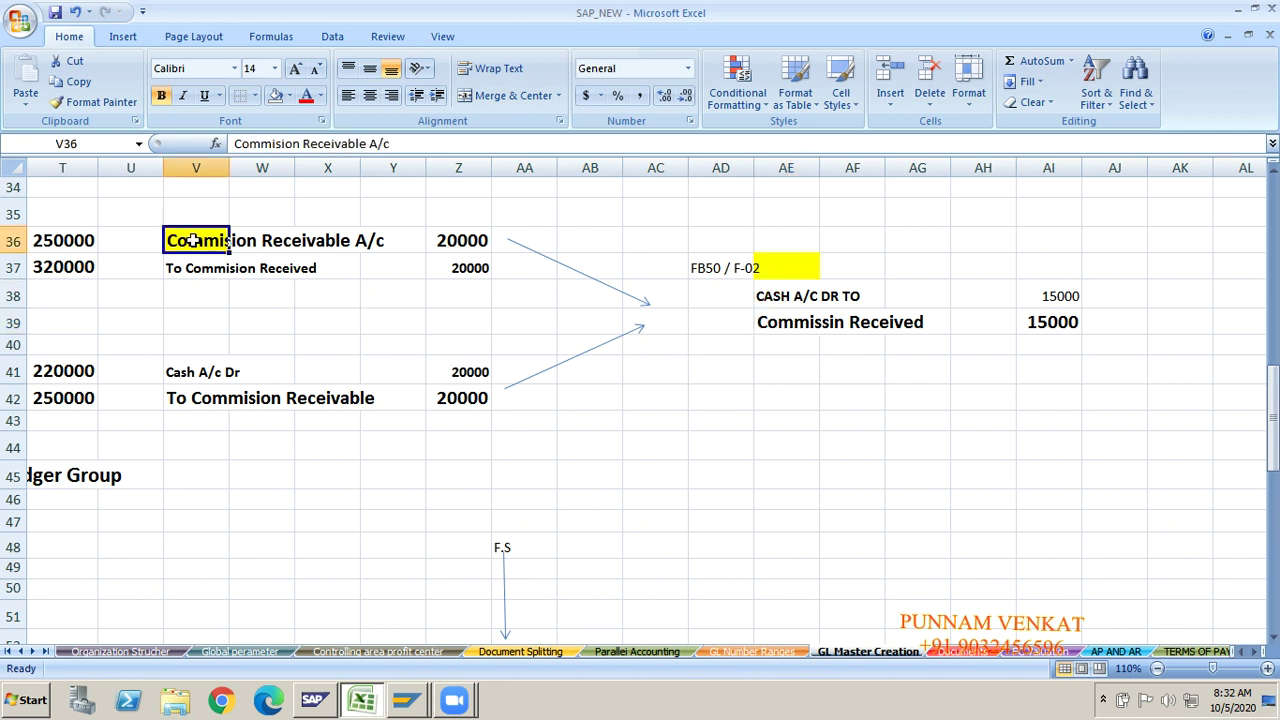
left_click(186, 402)
left_click(766, 296)
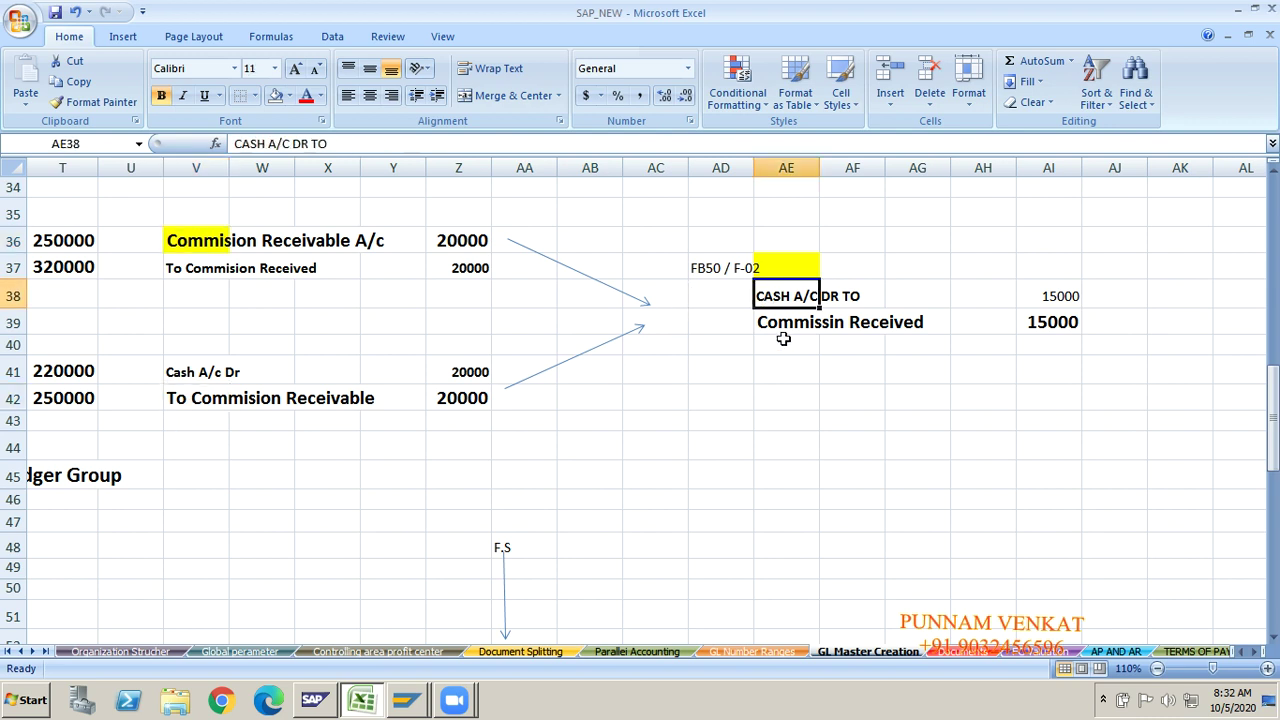
left_click(780, 342)
left_click(783, 320)
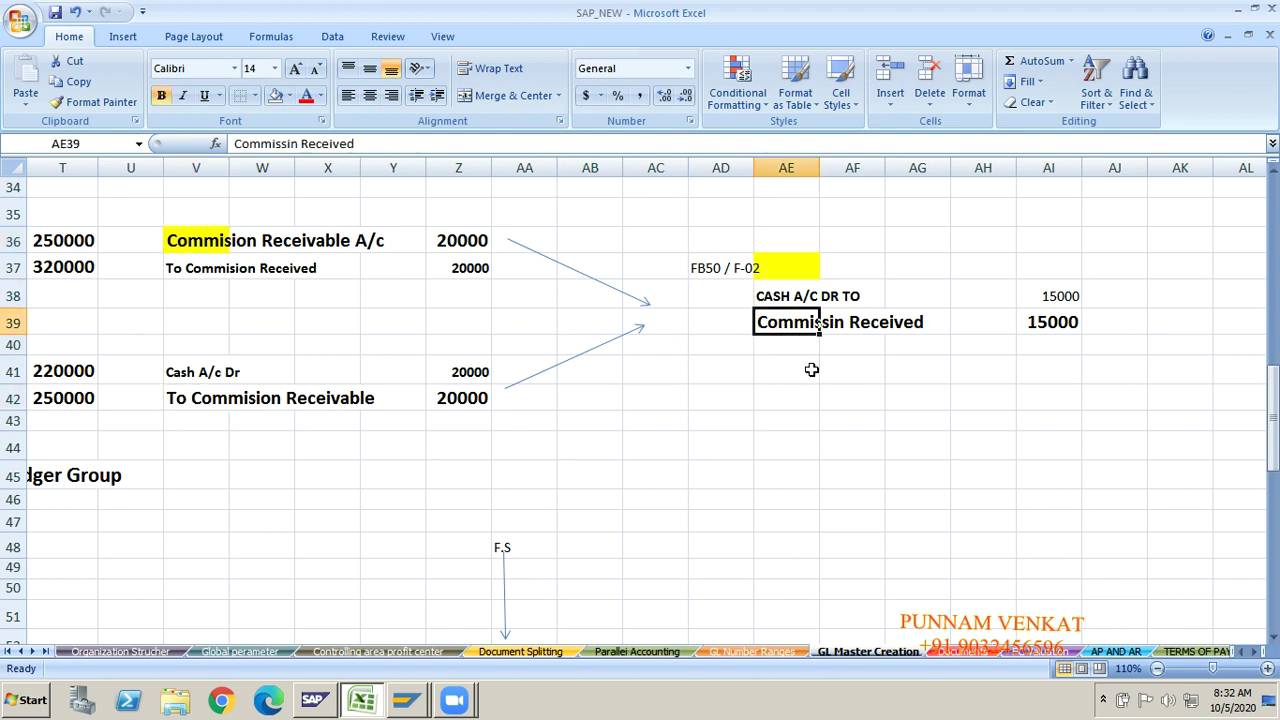
key("alt+Tab")
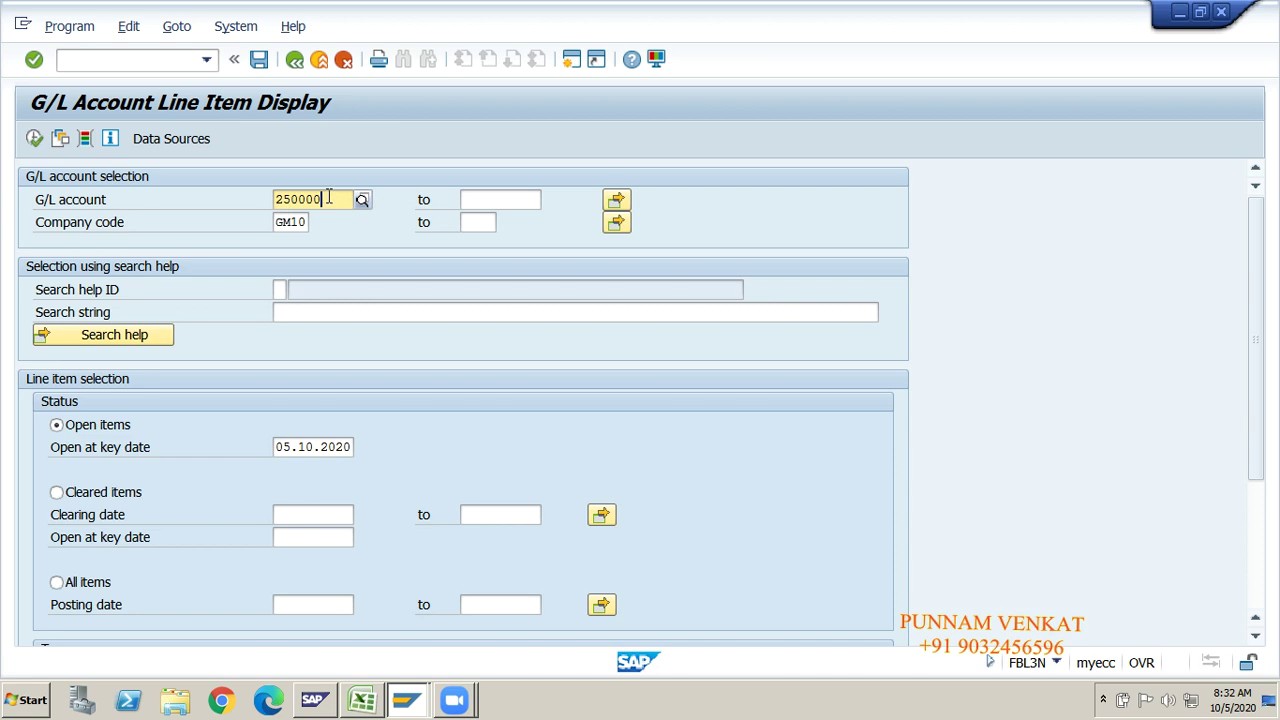
Step: Change the G/L account to 320000 and execute the line item report
left_click(328, 197)
key("BackSpace")
key("BackSpace")
key("BackSpace")
key("BackSpace")
key("BackSpace")
key("BackSpace")
type("3")
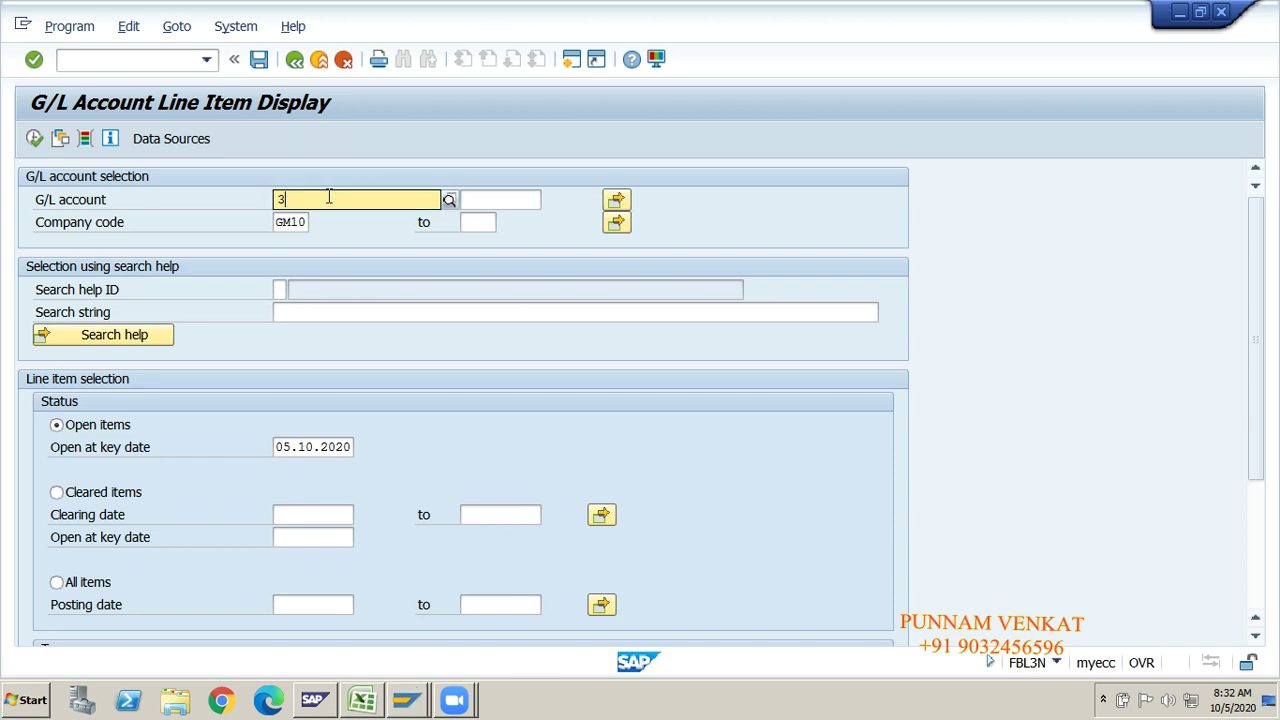
type("200")
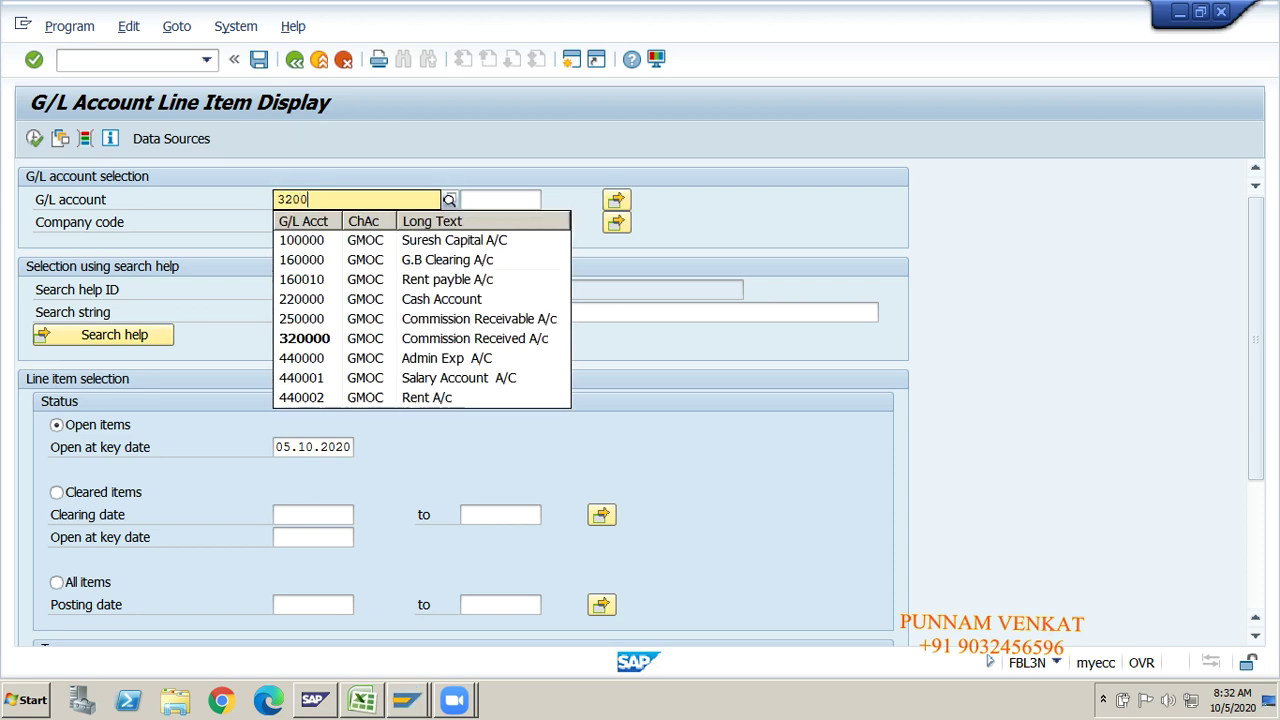
type("00")
key("Tab")
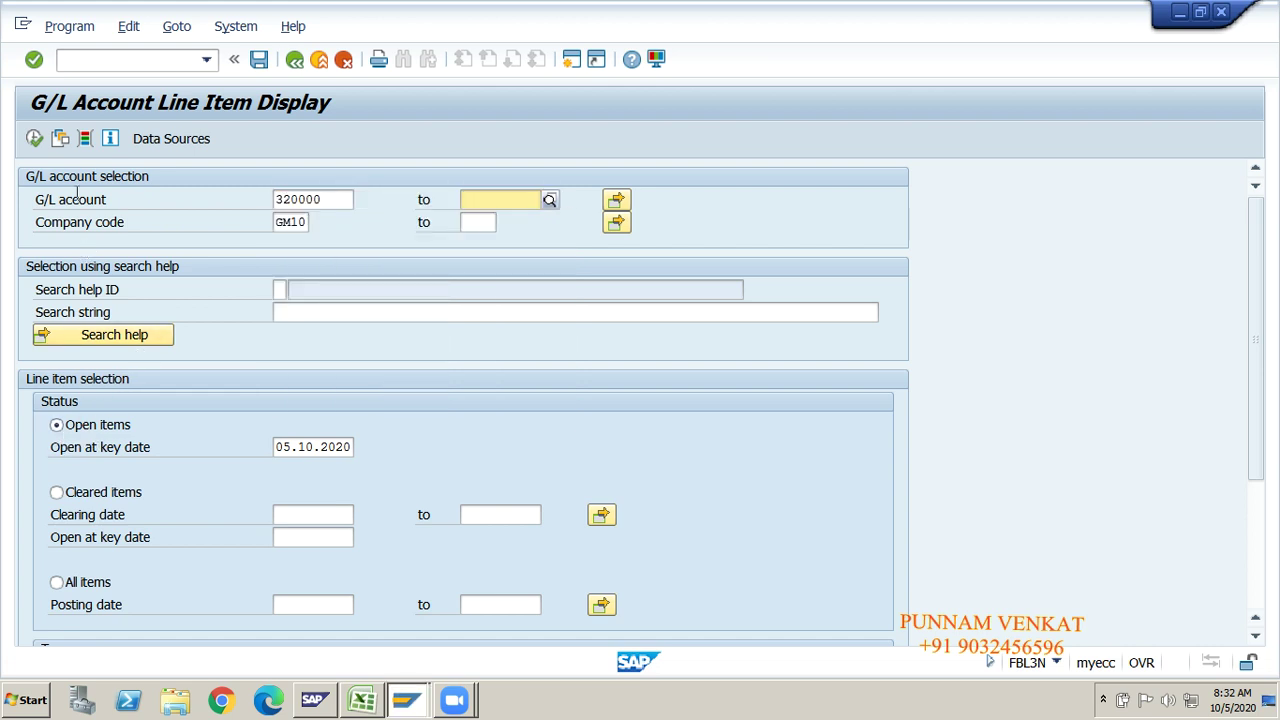
left_click(35, 140)
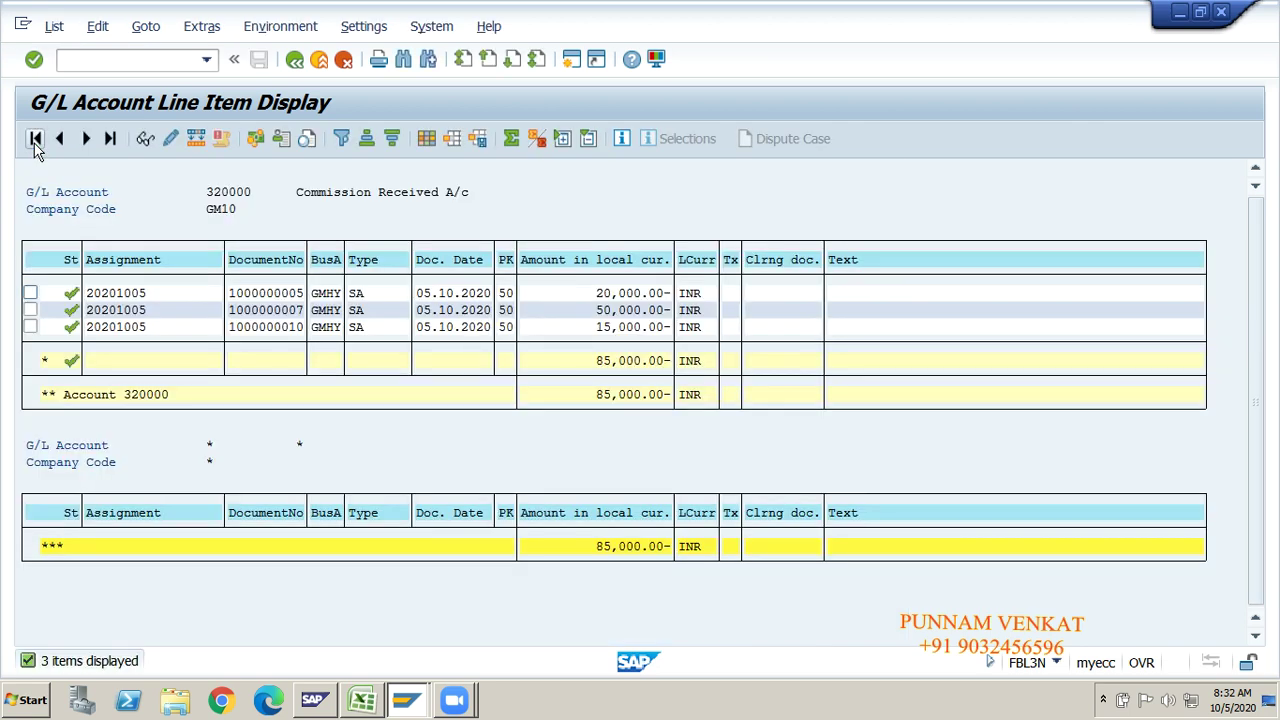
Step: Run account 320000 for cleared items (none), then open items, and check the 15,000.00 and 85,000.00 amounts
left_click(292, 64)
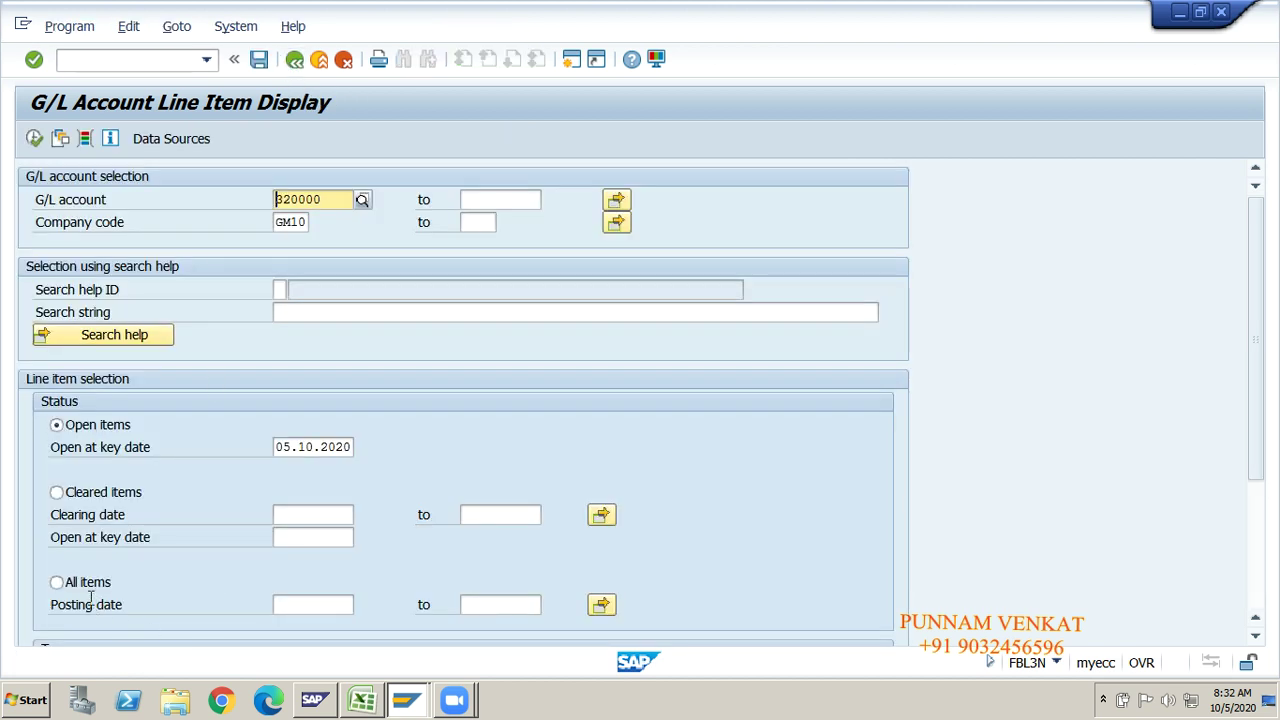
left_click(97, 494)
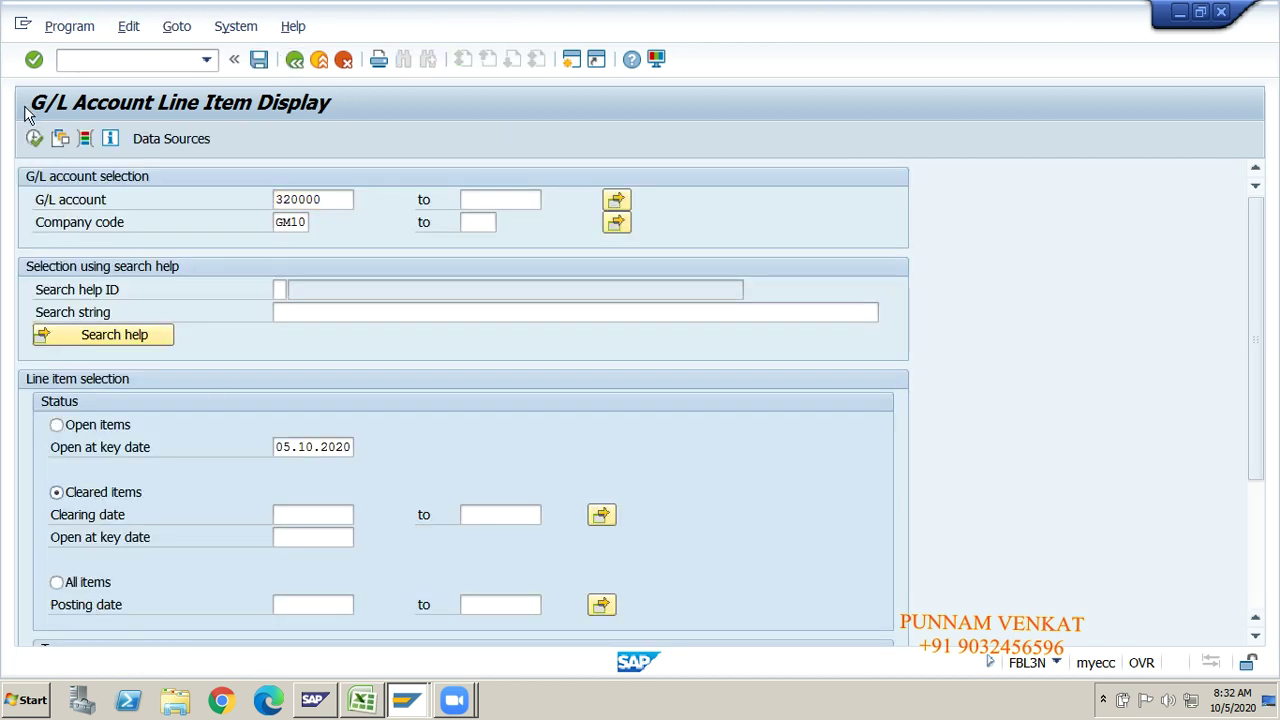
left_click(34, 140)
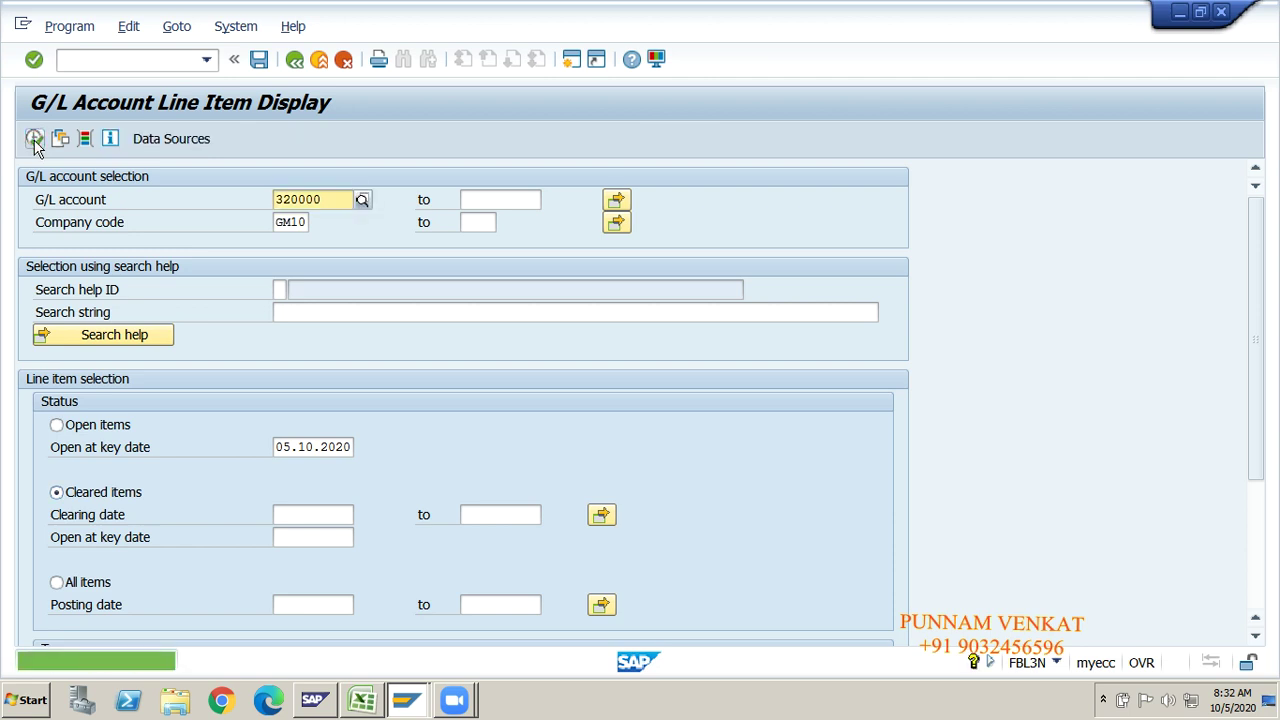
left_click(110, 430)
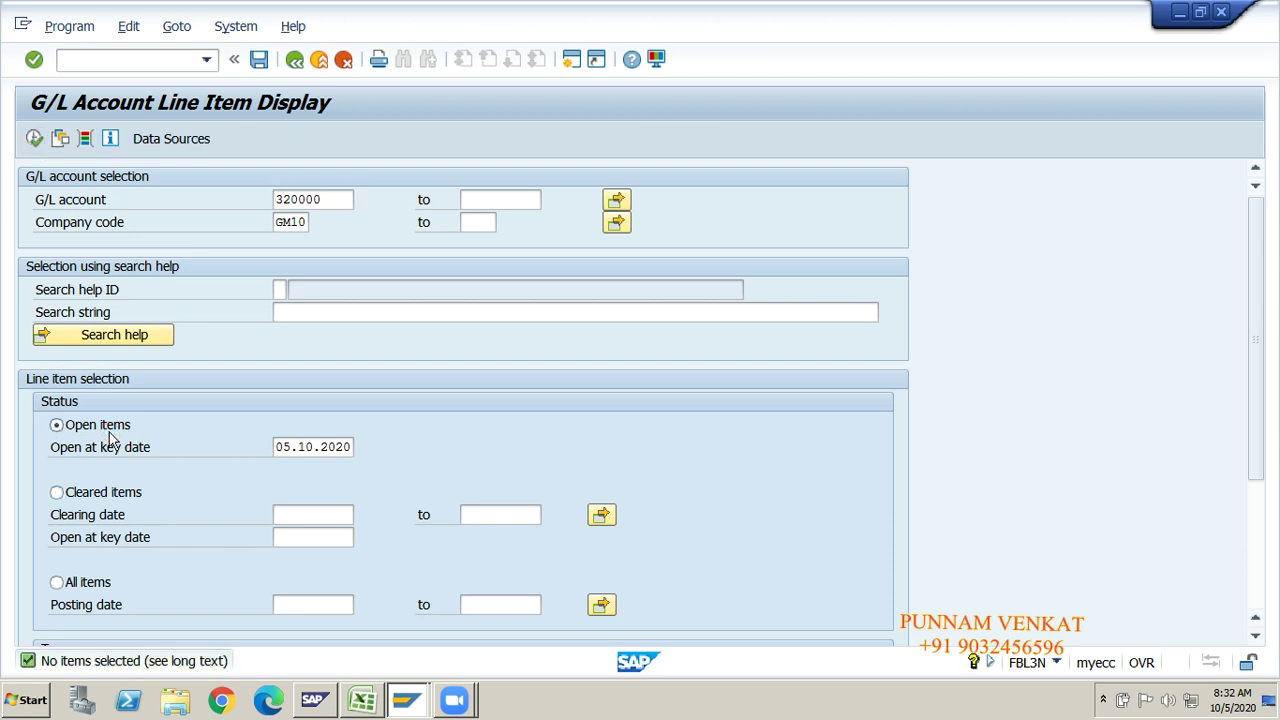
left_click(34, 138)
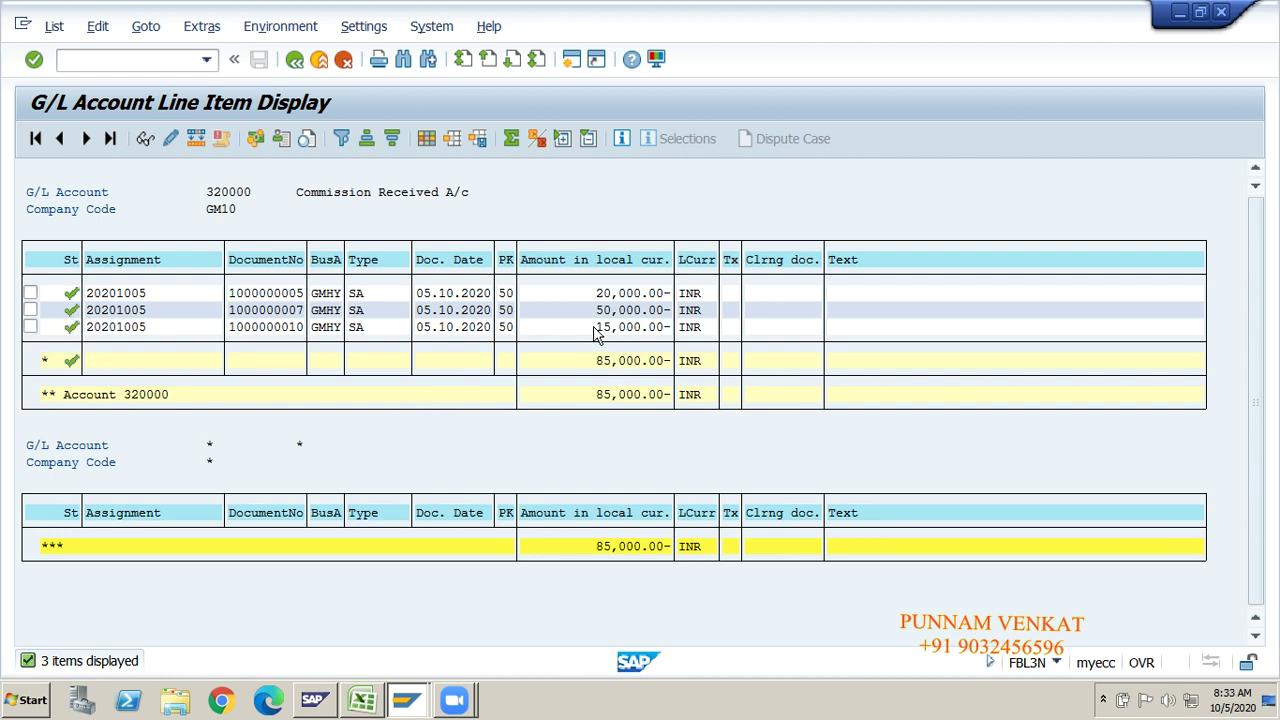
left_click_drag(589, 328, 645, 335)
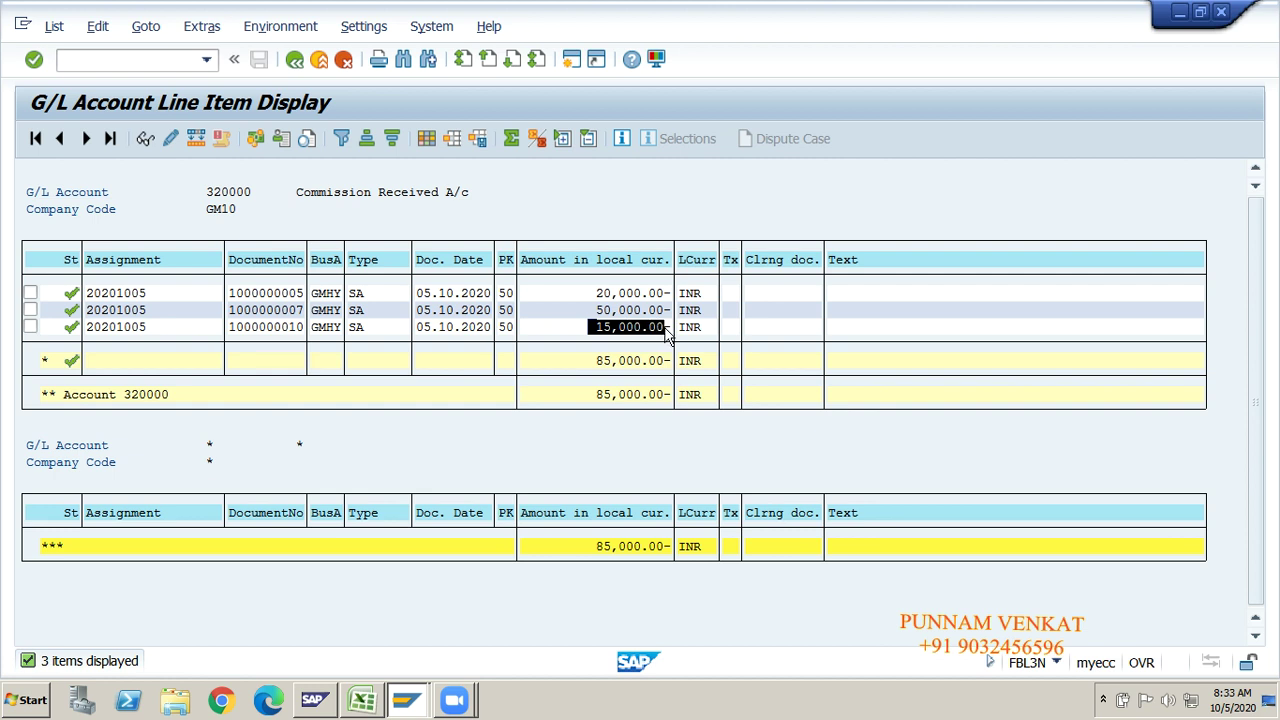
left_click(585, 359)
left_click_drag(584, 327, 670, 333)
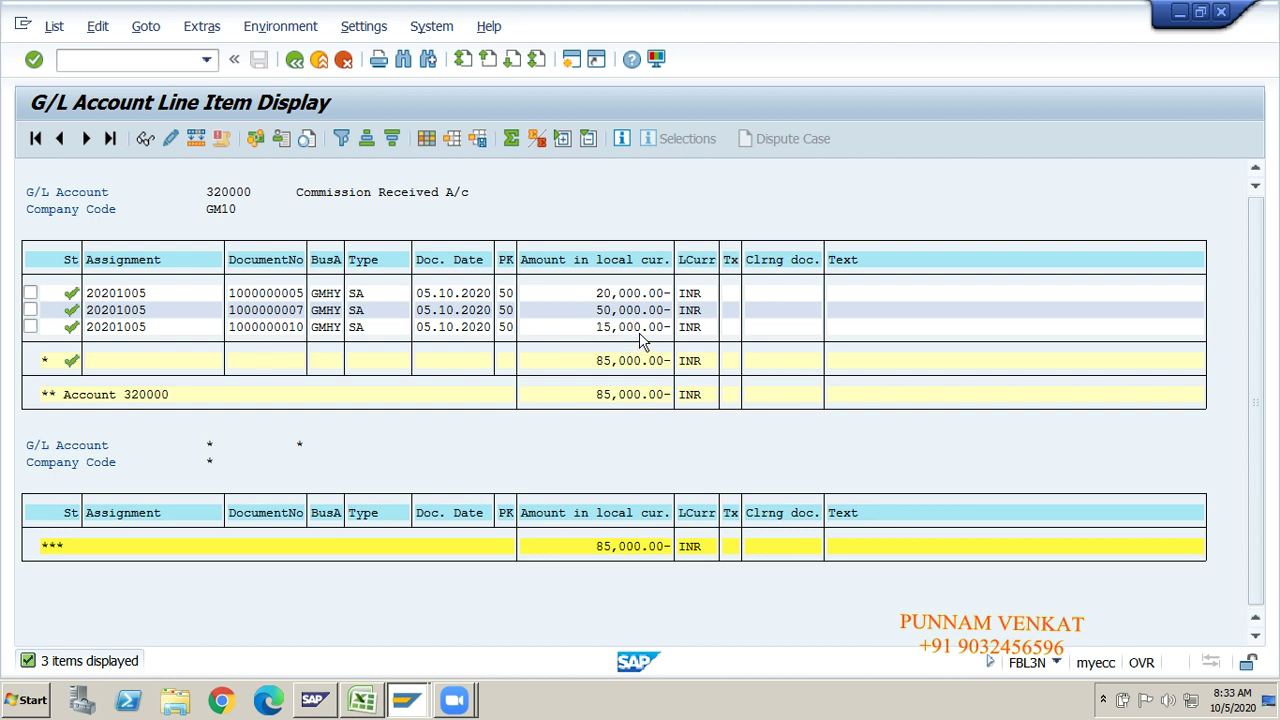
Step: Rerun the 320000 open items report, return to selection, and start replacing the account with 250000
left_click(294, 59)
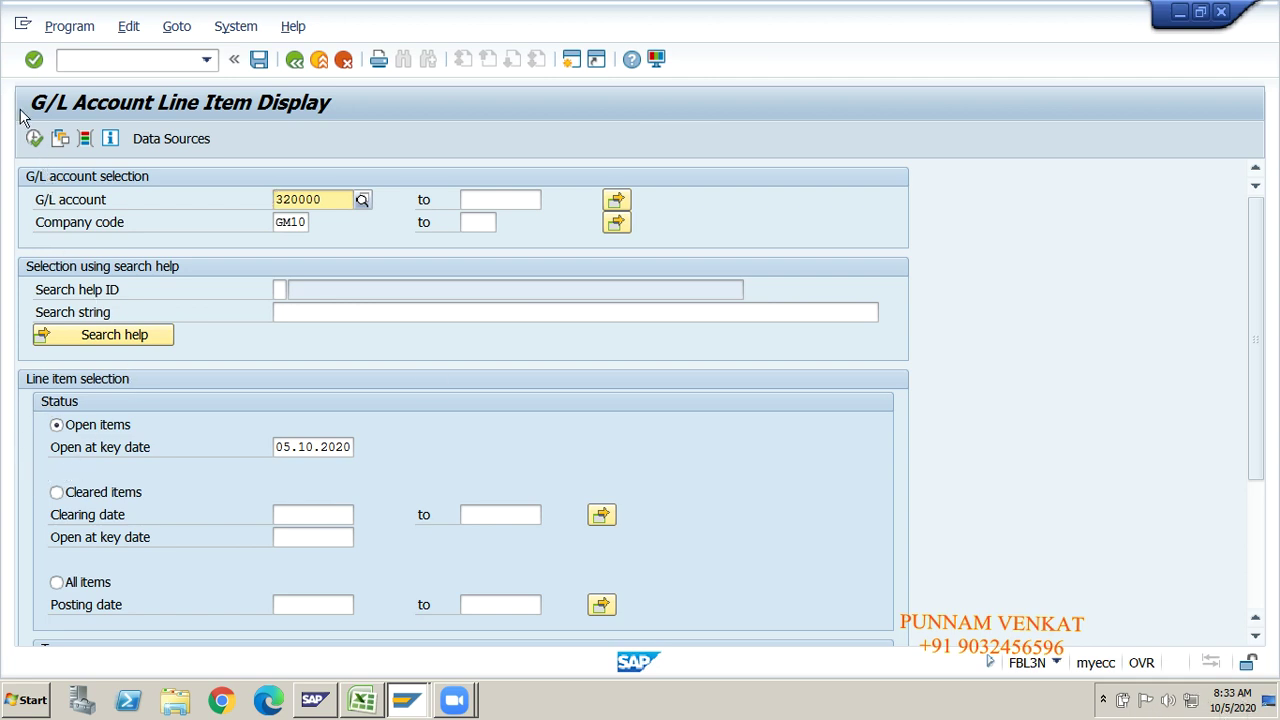
left_click(35, 139)
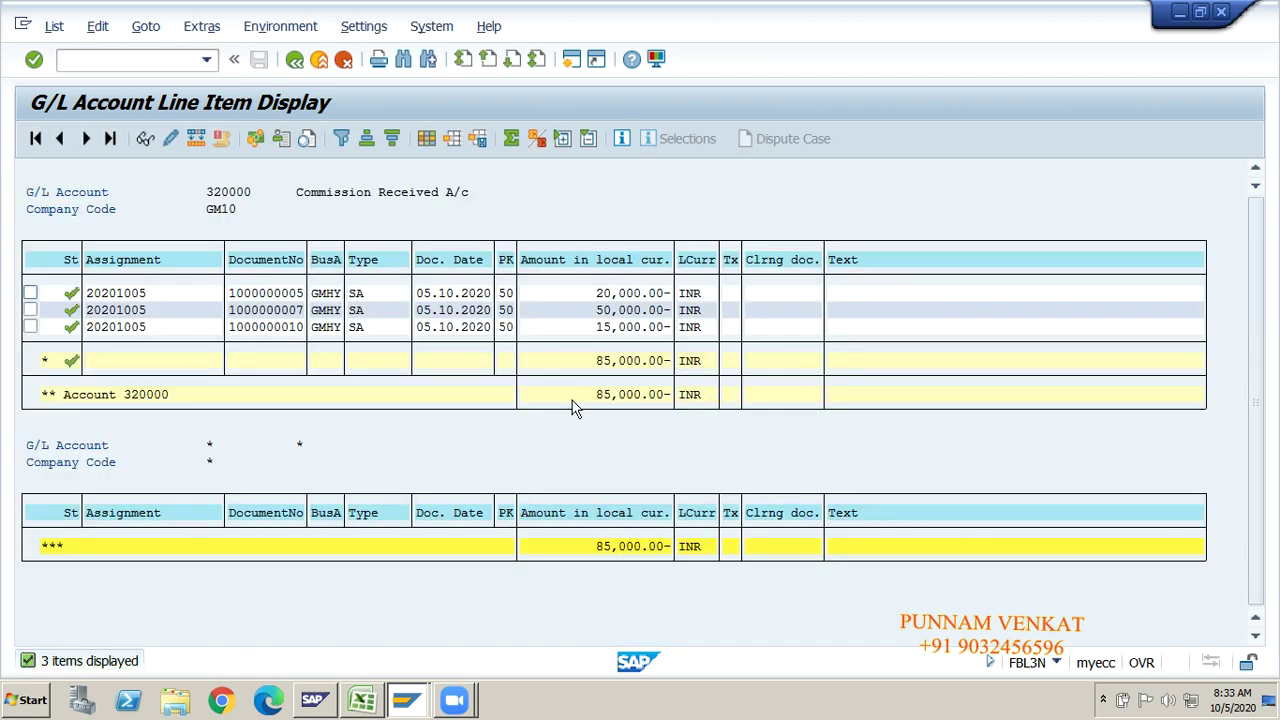
left_click(295, 60)
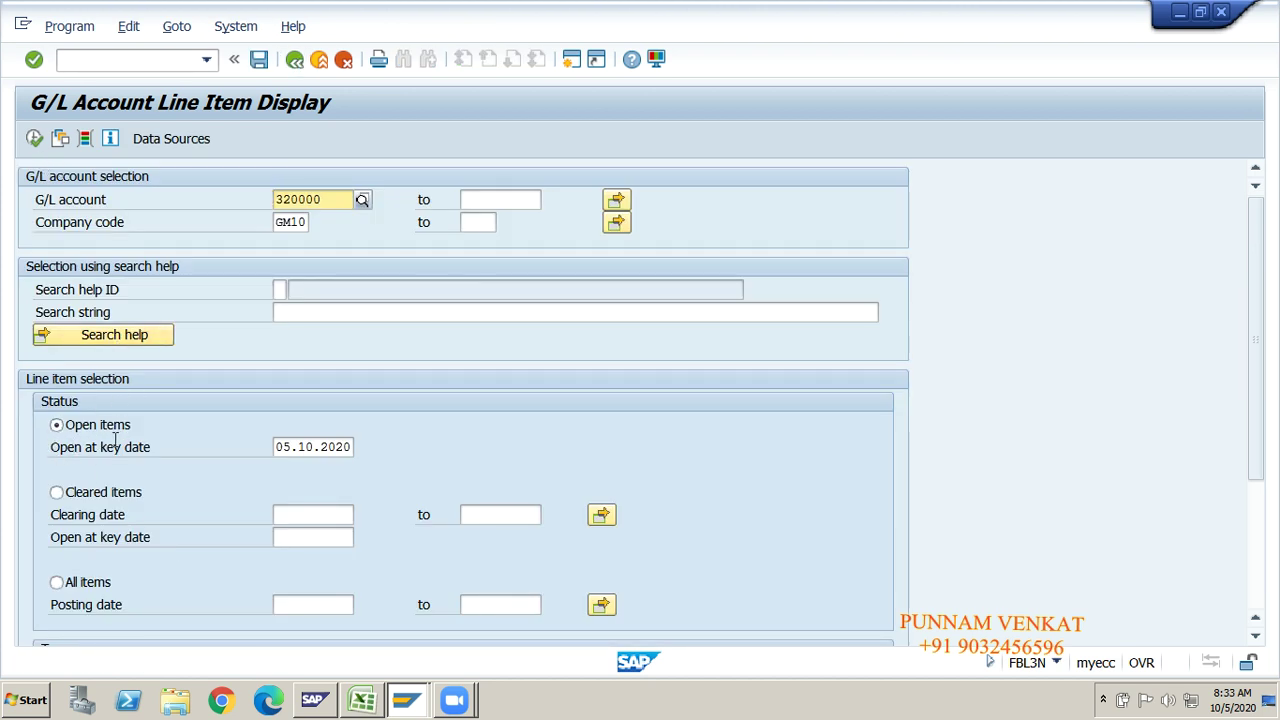
left_click(31, 141)
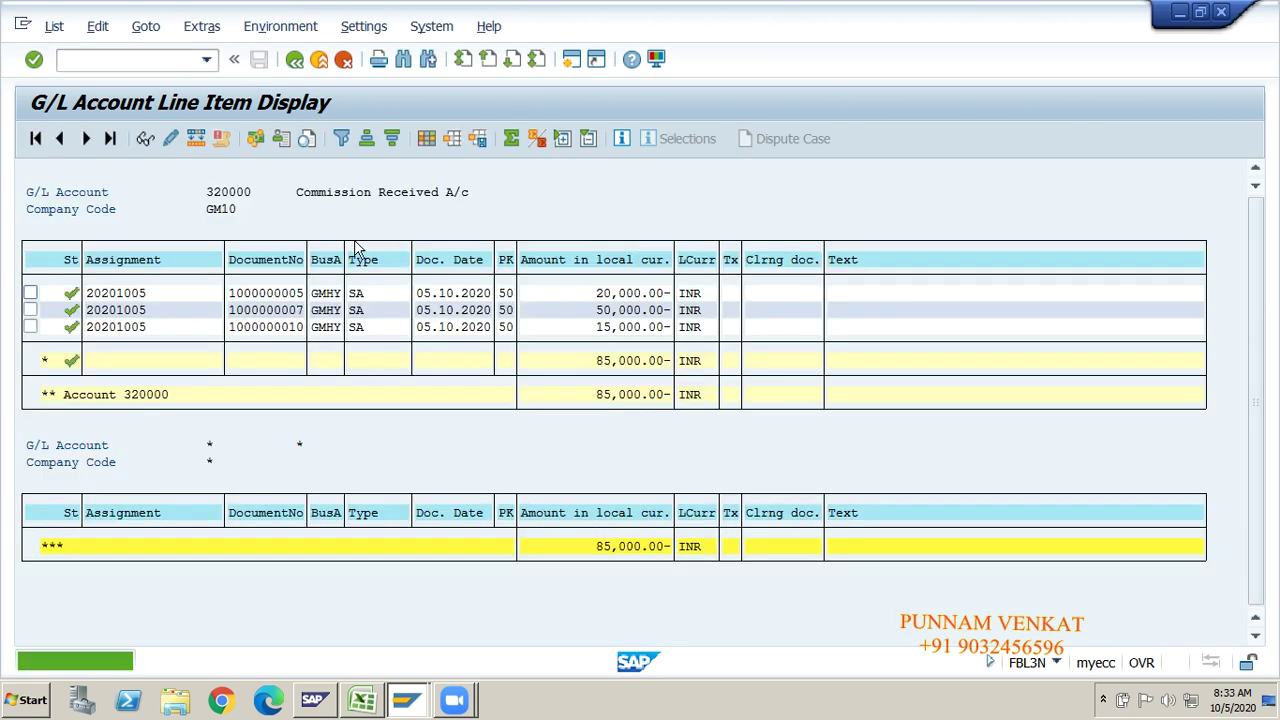
left_click(294, 60)
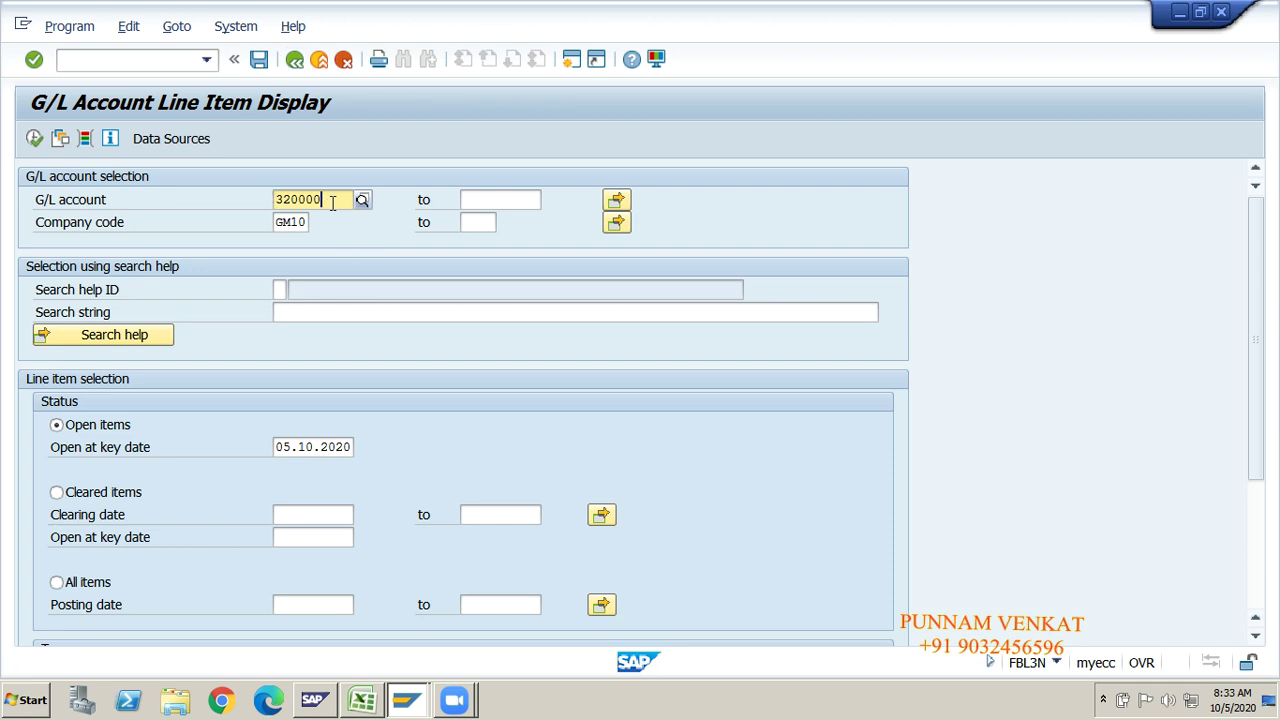
key("BackSpace")
key("BackSpace")
key("BackSpace")
key("BackSpace")
key("BackSpace")
key("BackSpace")
type("25")
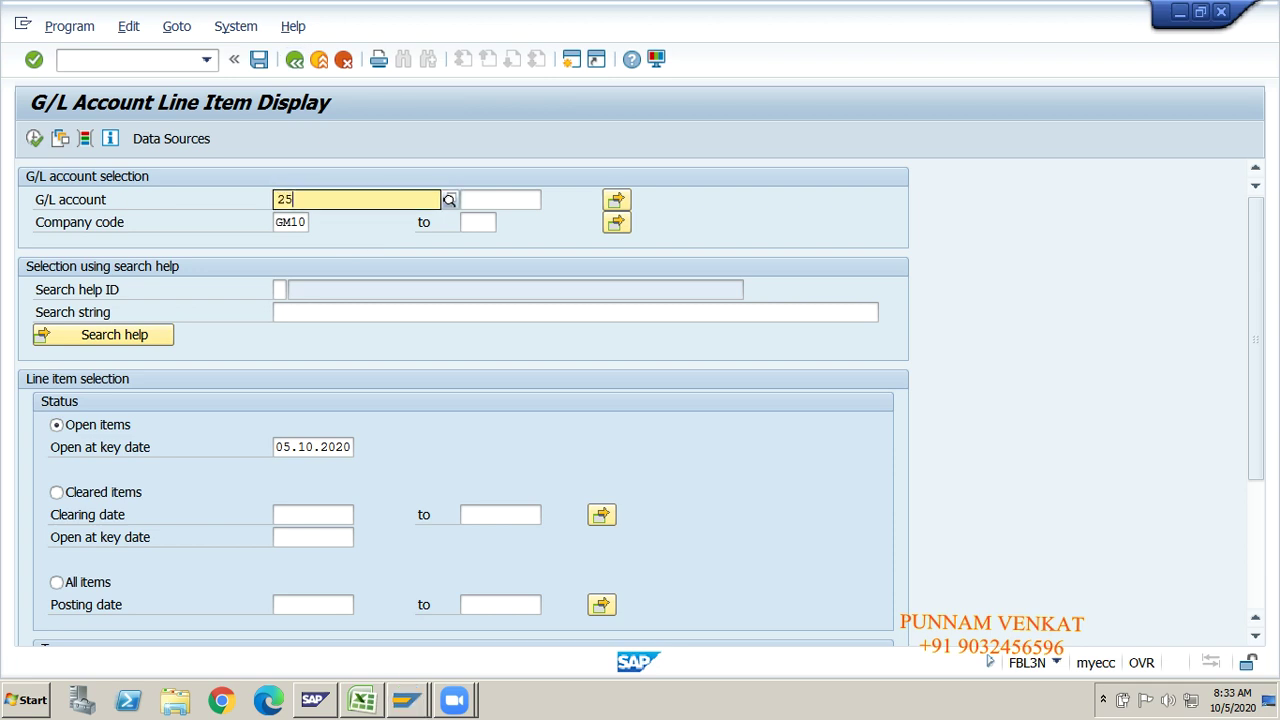
type("0000")
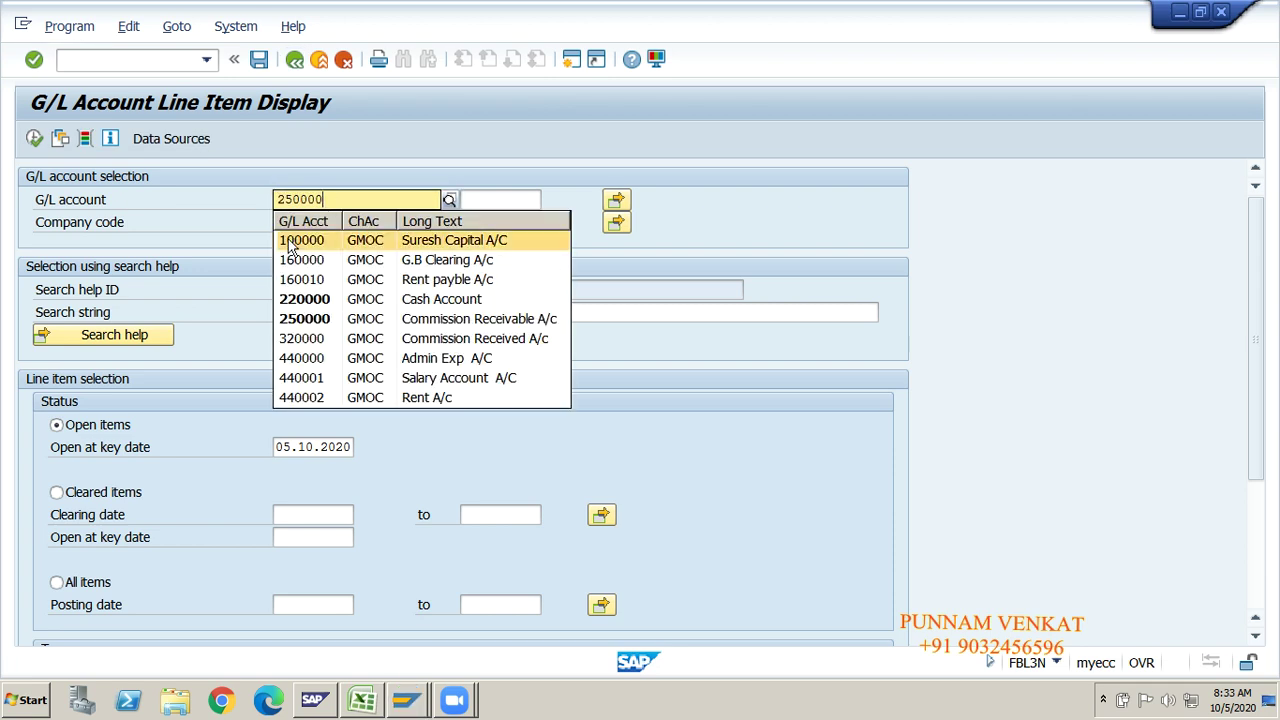
Step: Correct the G/L account from 100000 to 250000 on the selection screen
key("Return")
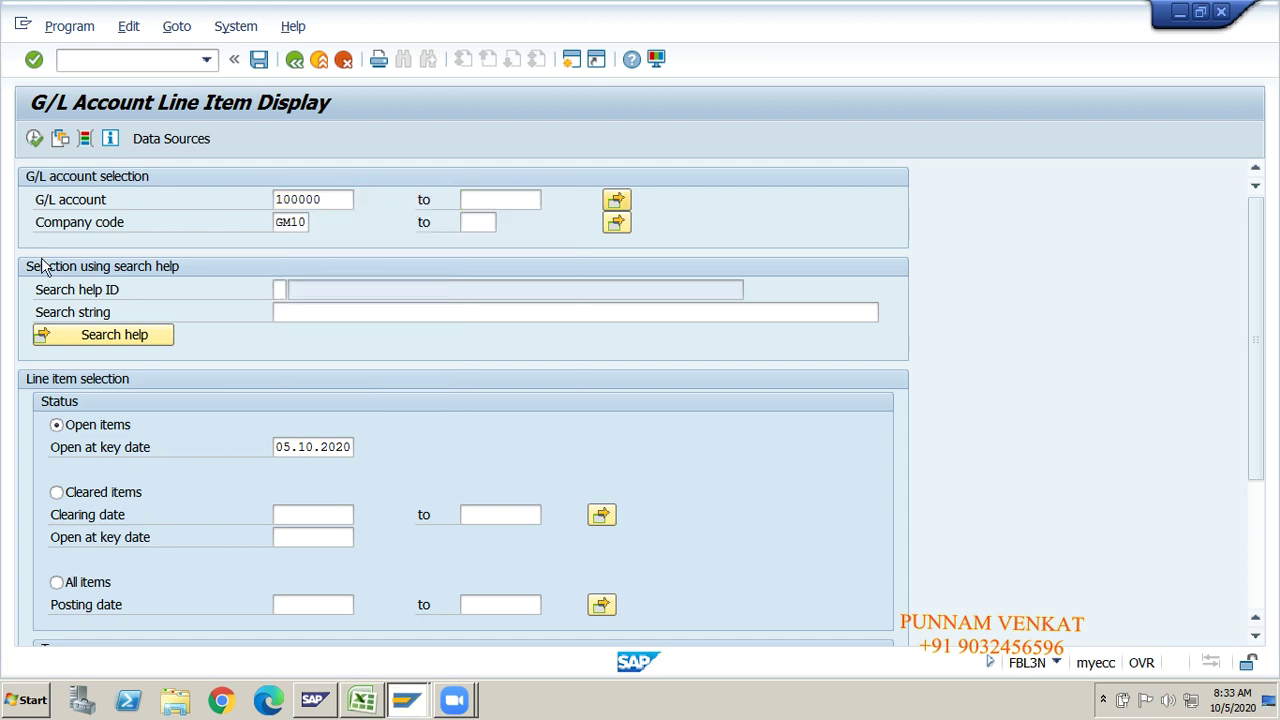
left_click(328, 201)
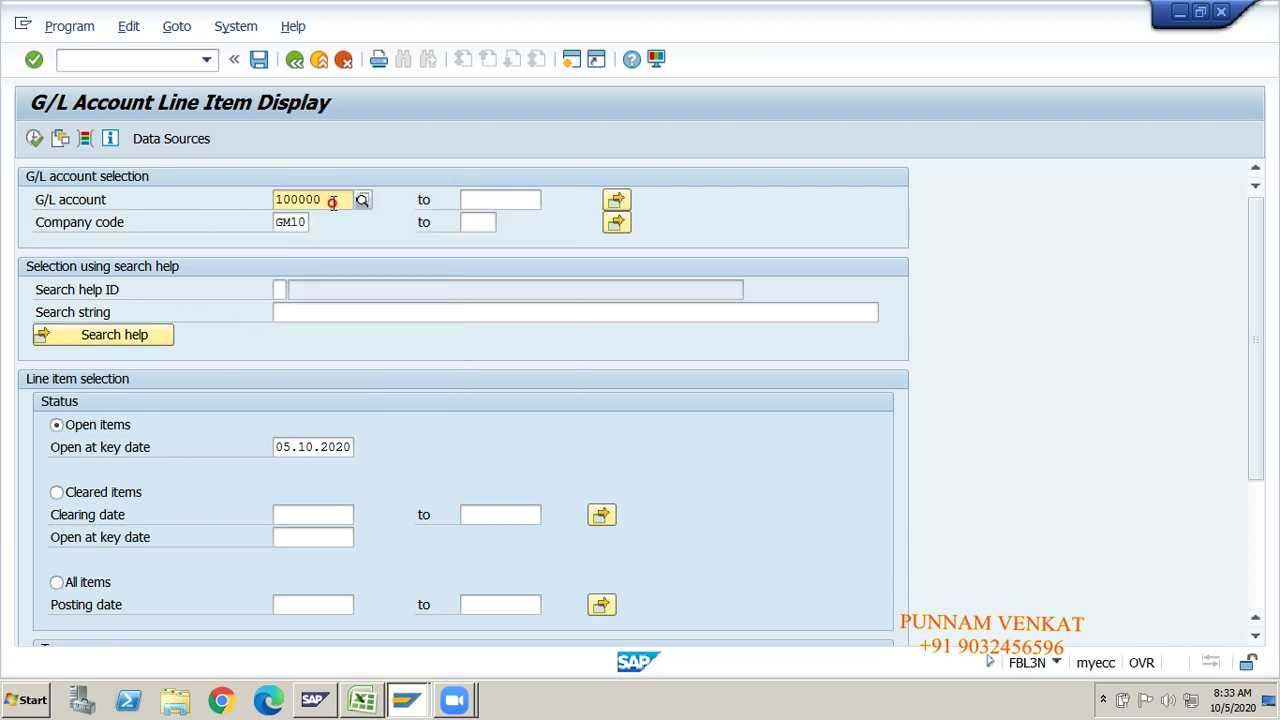
key("BackSpace")
key("BackSpace")
key("BackSpace")
type("2")
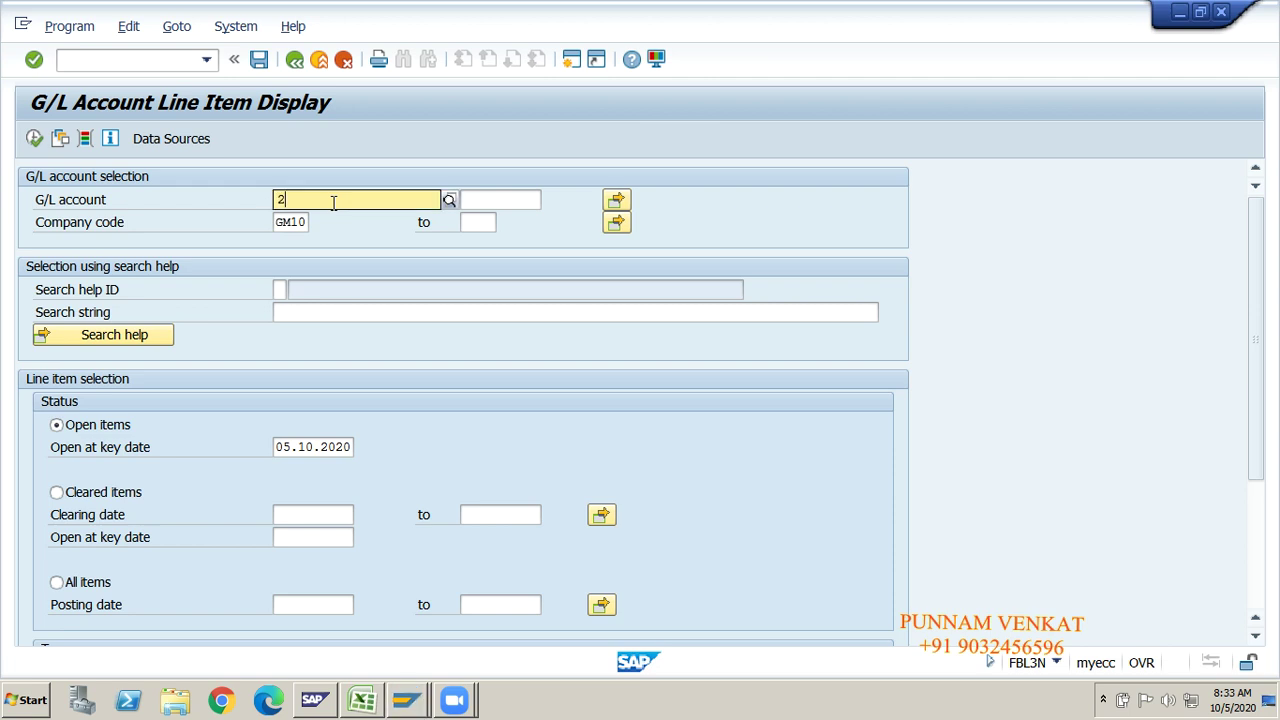
type("50")
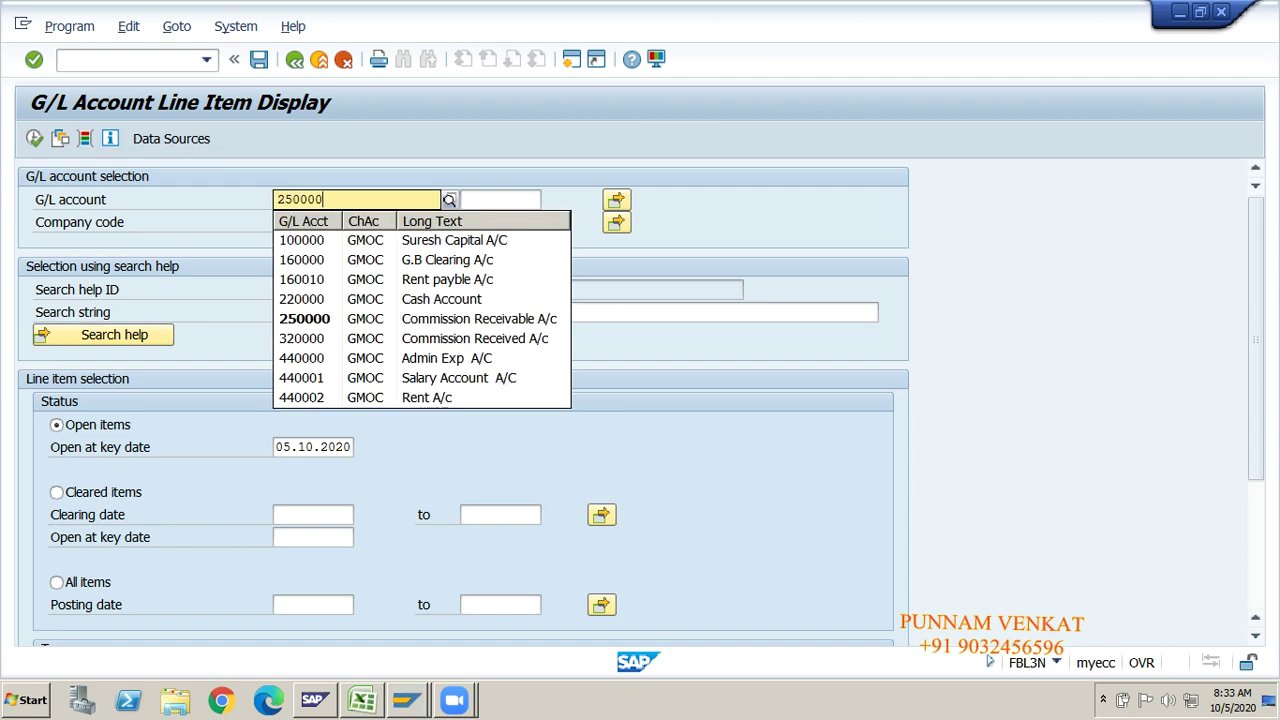
type("000")
key("Tab")
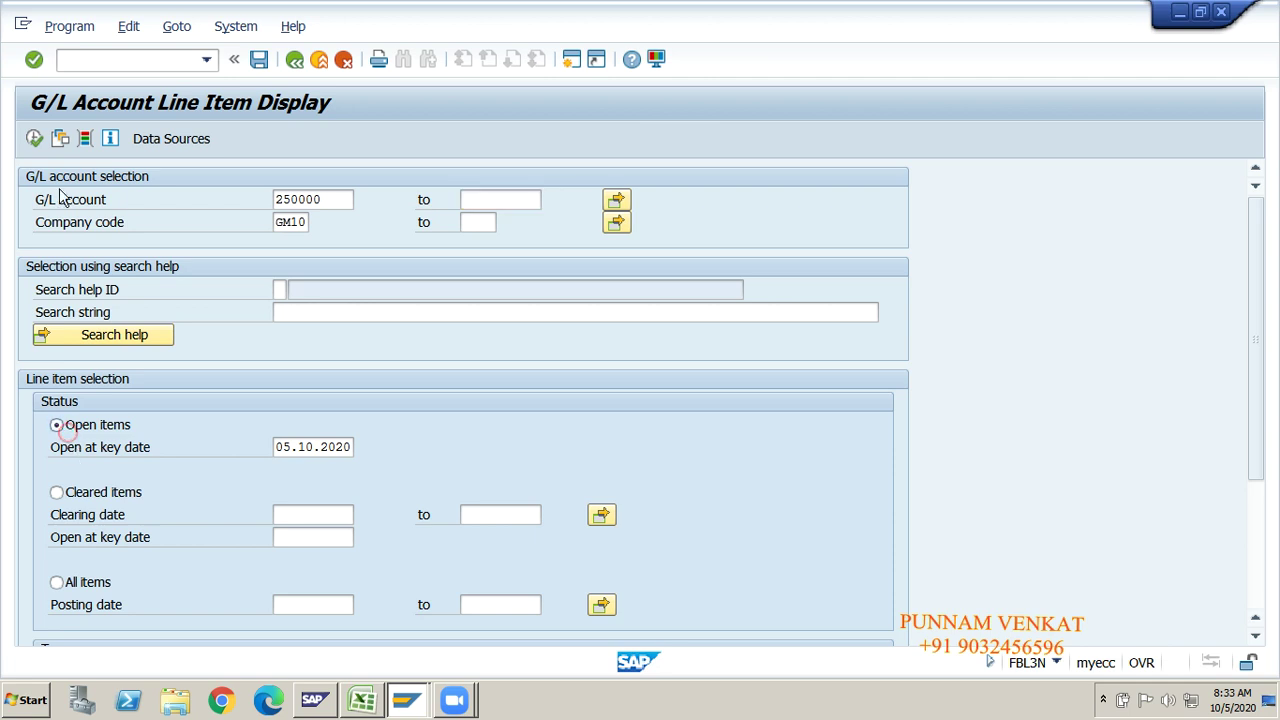
Step: Run account 250000 for open, then cleared items, check Commission Receivable A/c, and return to Excel
left_click(33, 140)
left_click(104, 496)
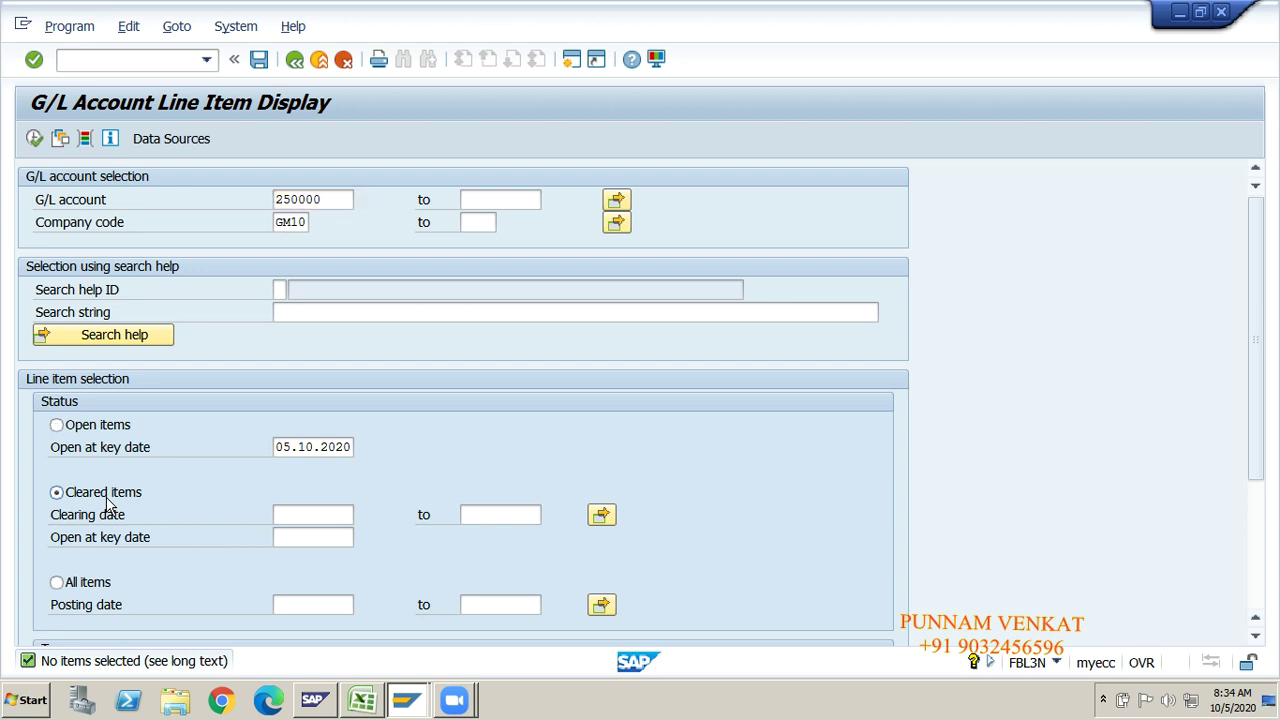
left_click(33, 138)
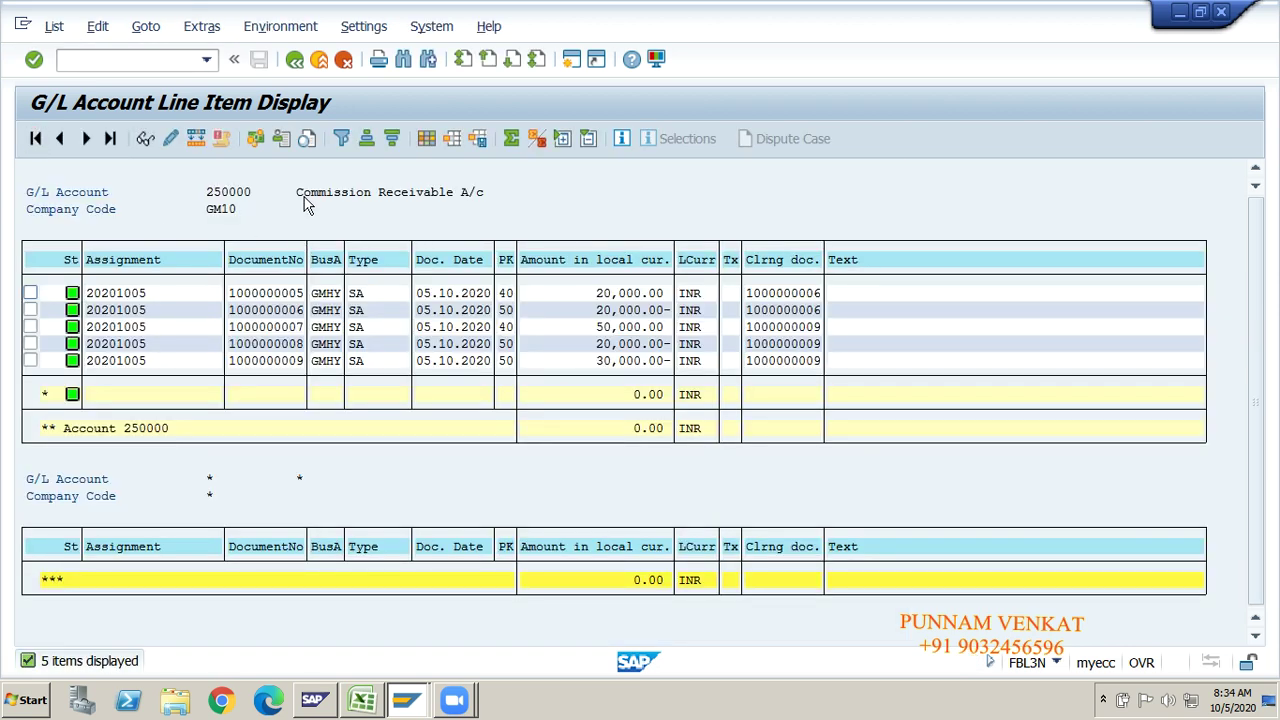
left_click_drag(305, 191, 512, 203)
left_click(294, 59)
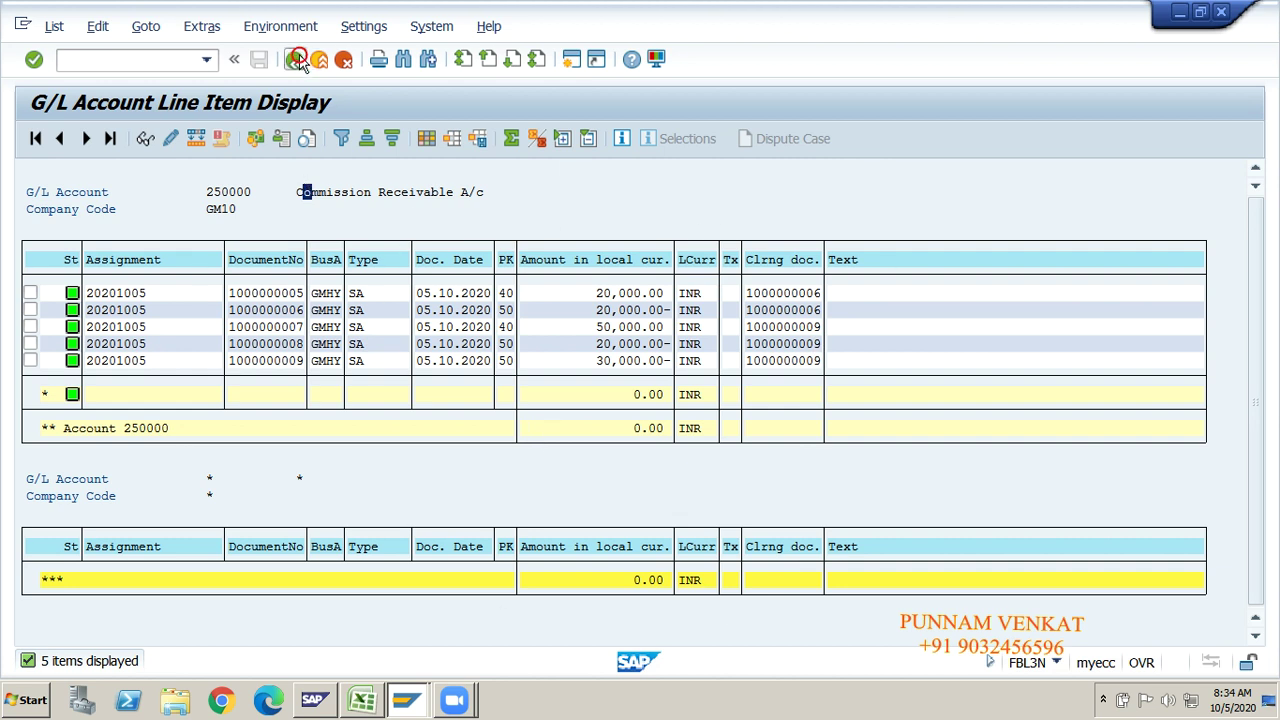
key("alt+Tab")
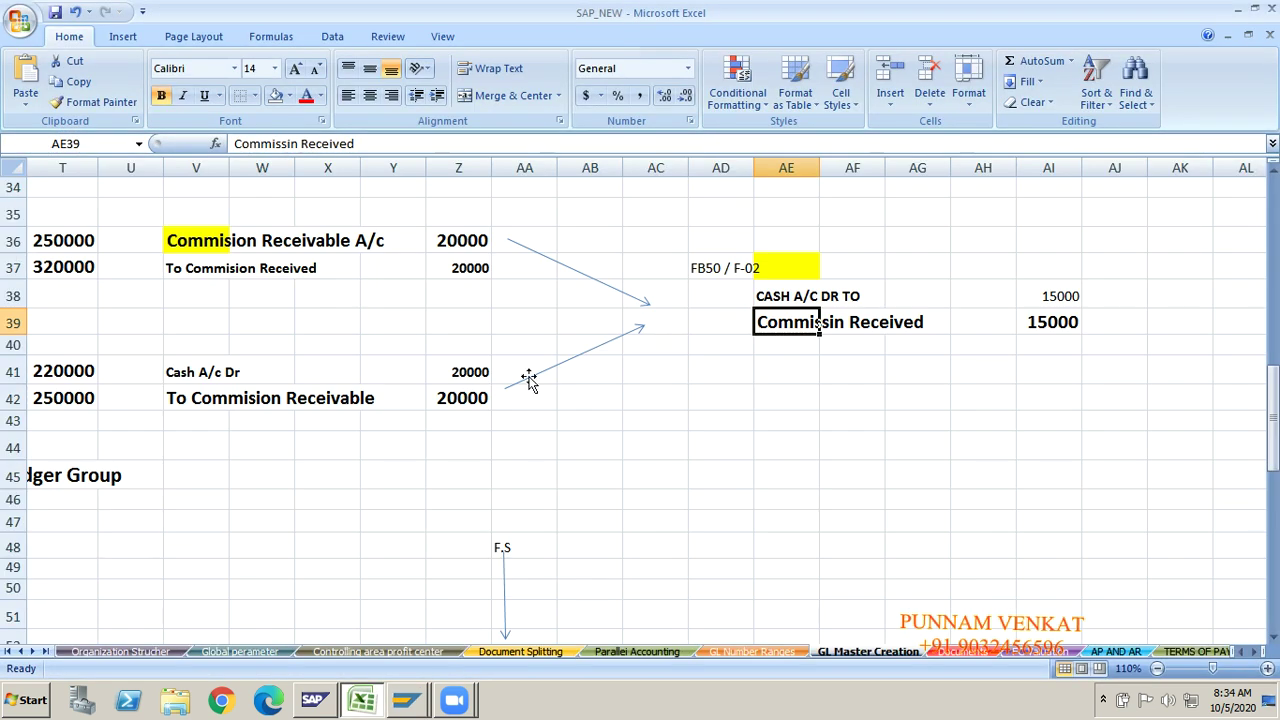
Step: Review the commission entries and their FB50 / F-02 and F-06 references in the notes sheet
left_click(547, 469)
left_click(236, 479)
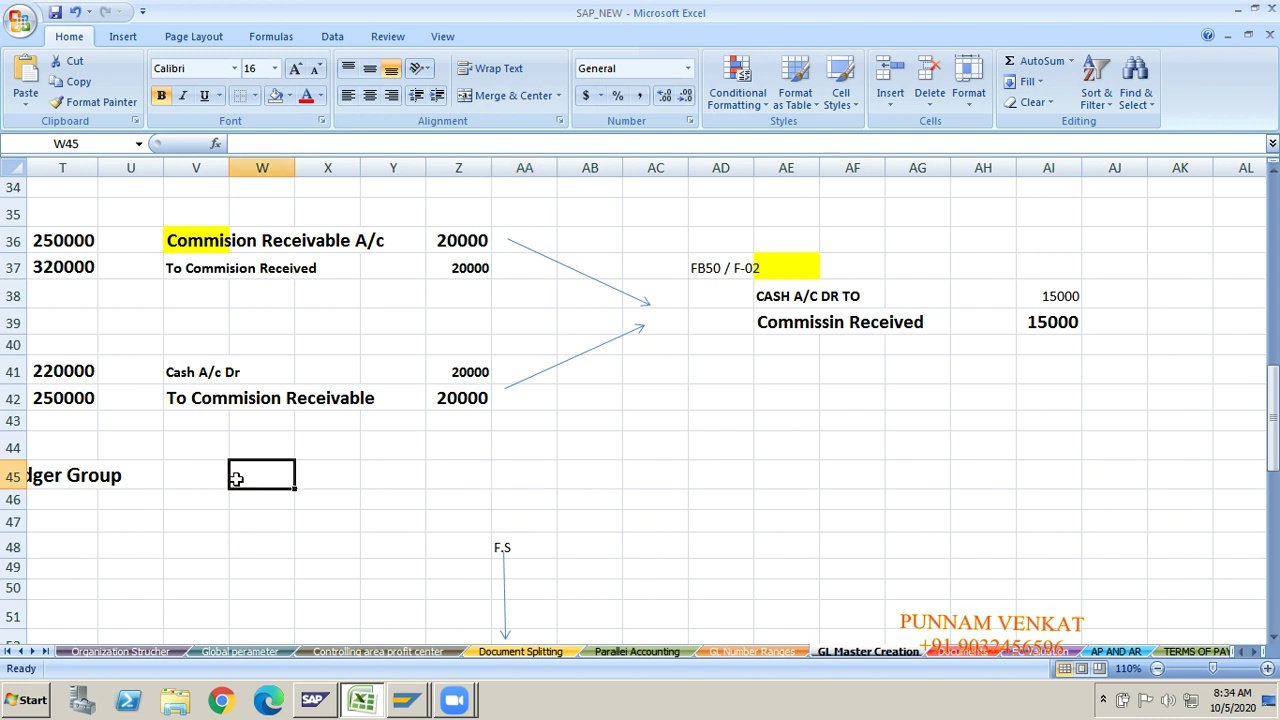
left_click(207, 243)
left_click(208, 272)
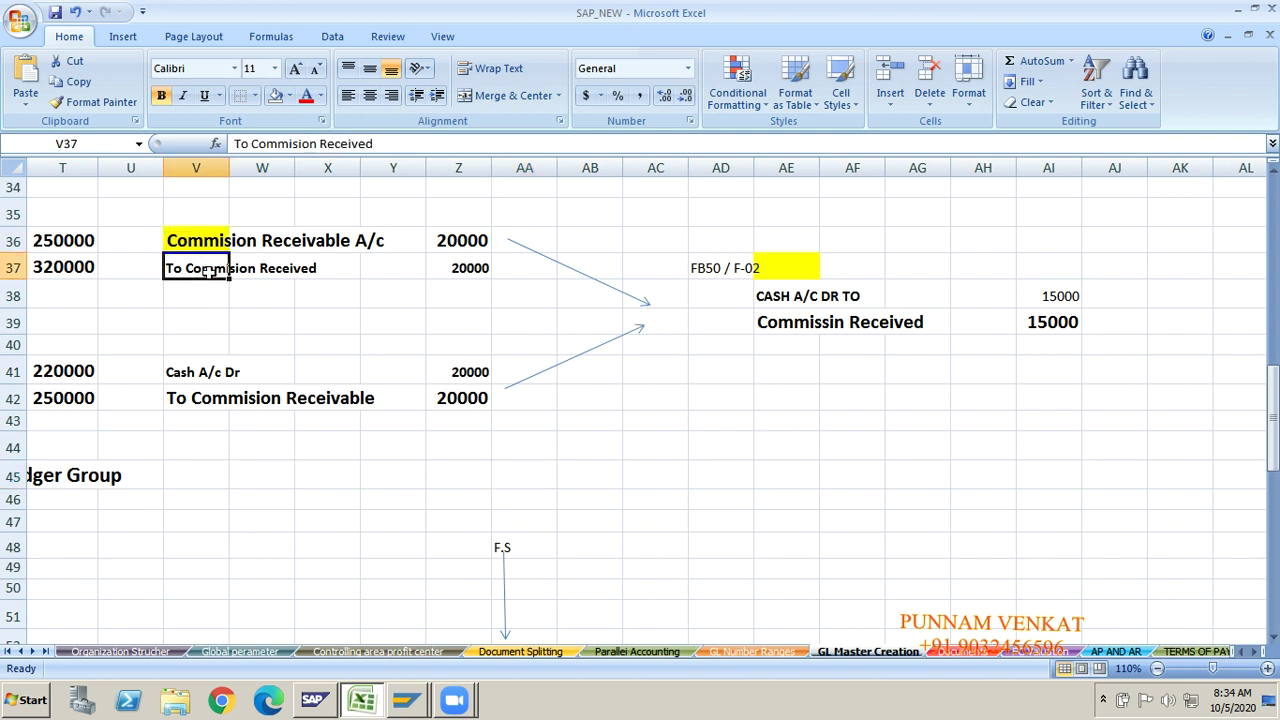
key("Left")
key("Left")
key("Left")
key("Left")
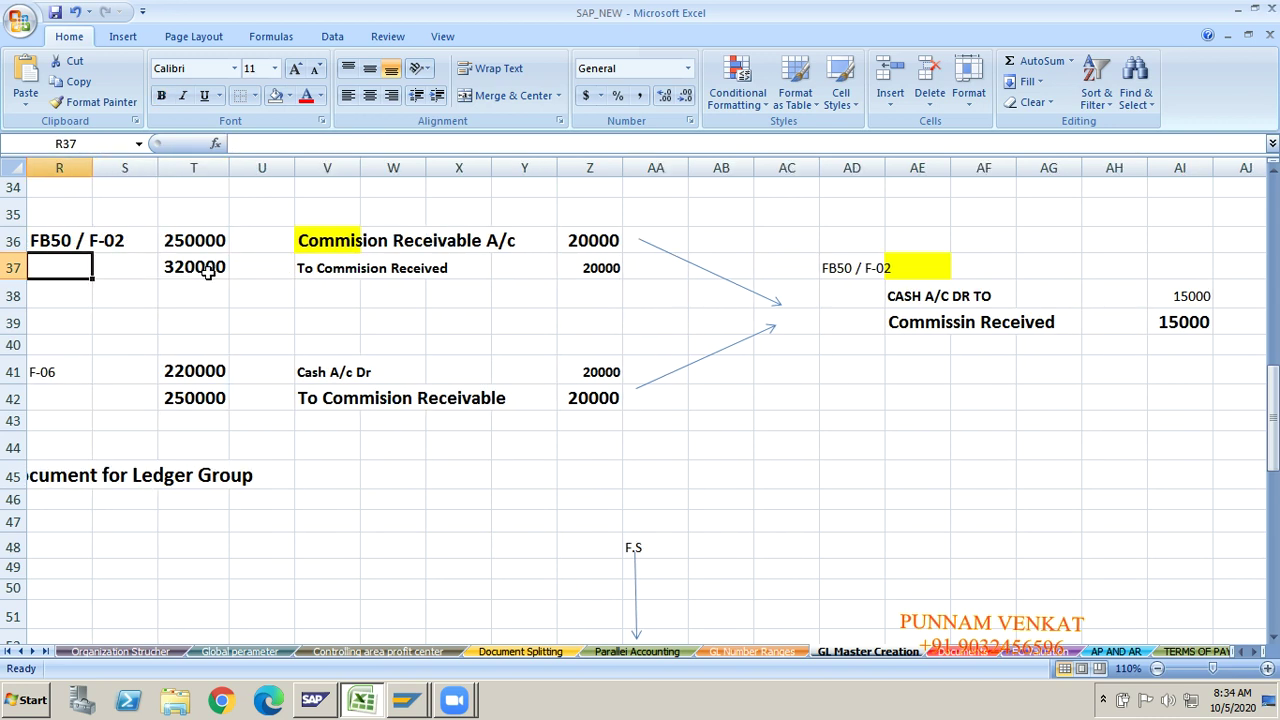
left_click(115, 245)
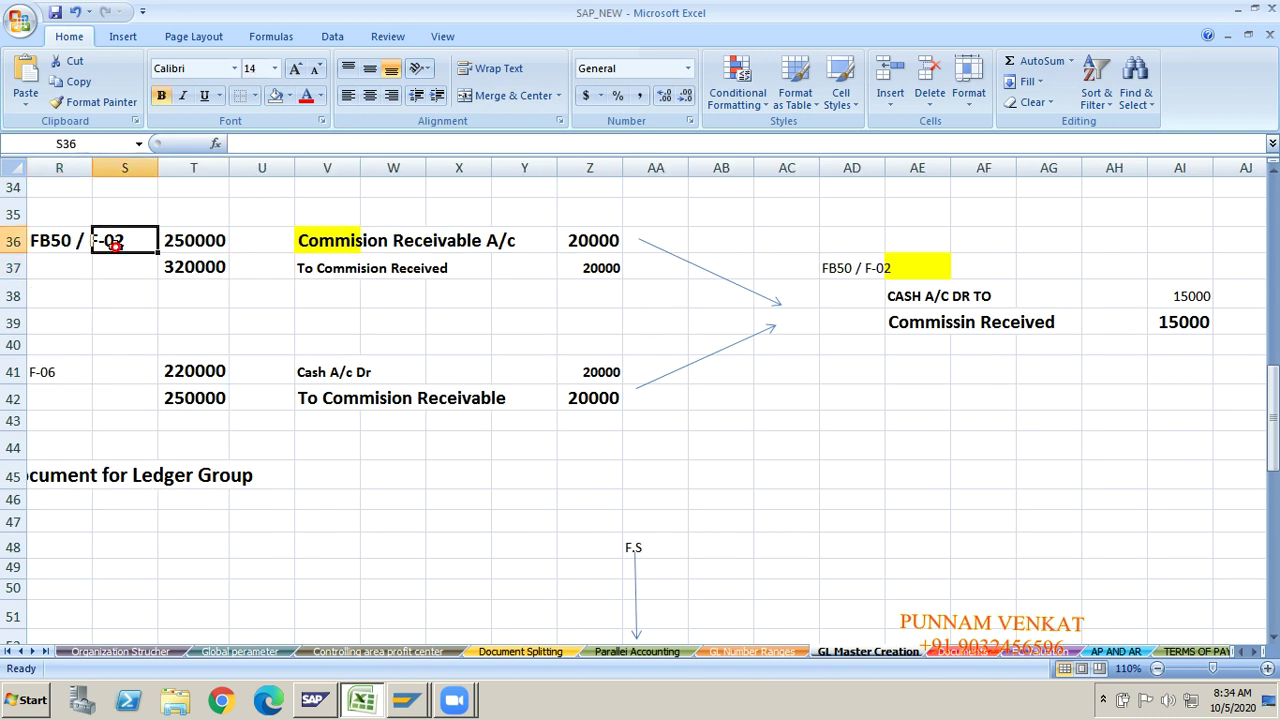
left_click(325, 375)
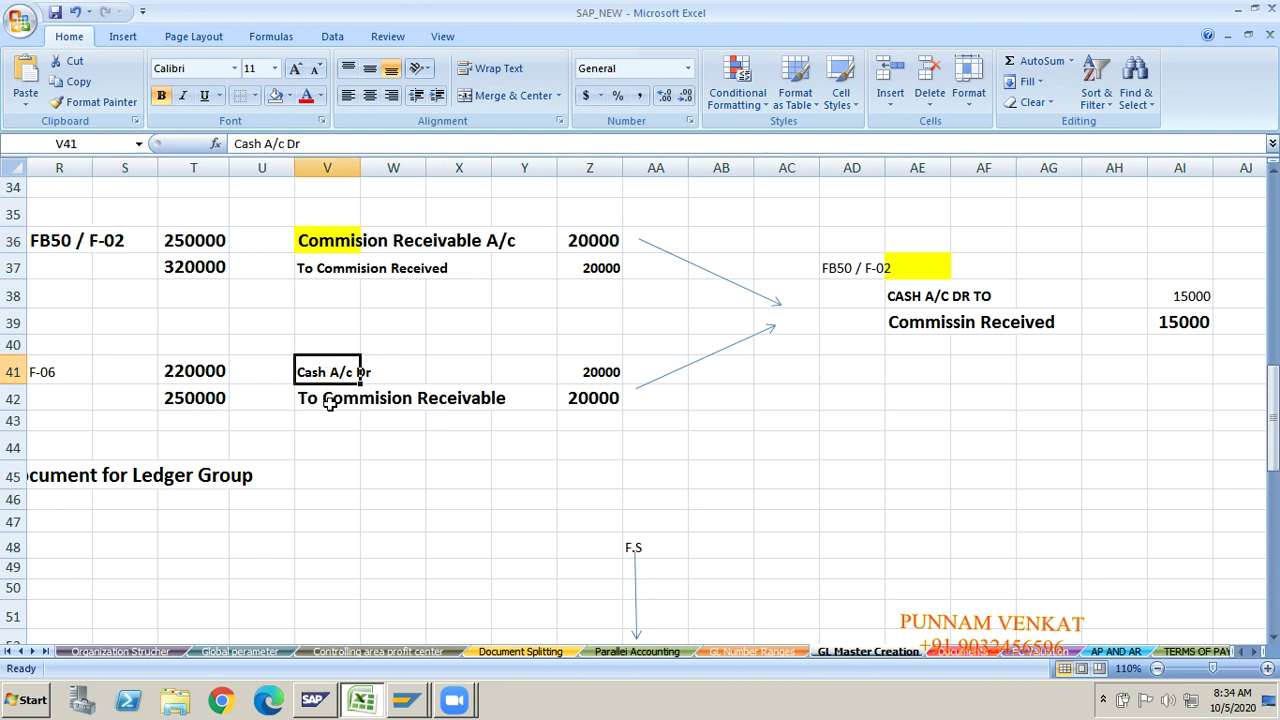
left_click(330, 403)
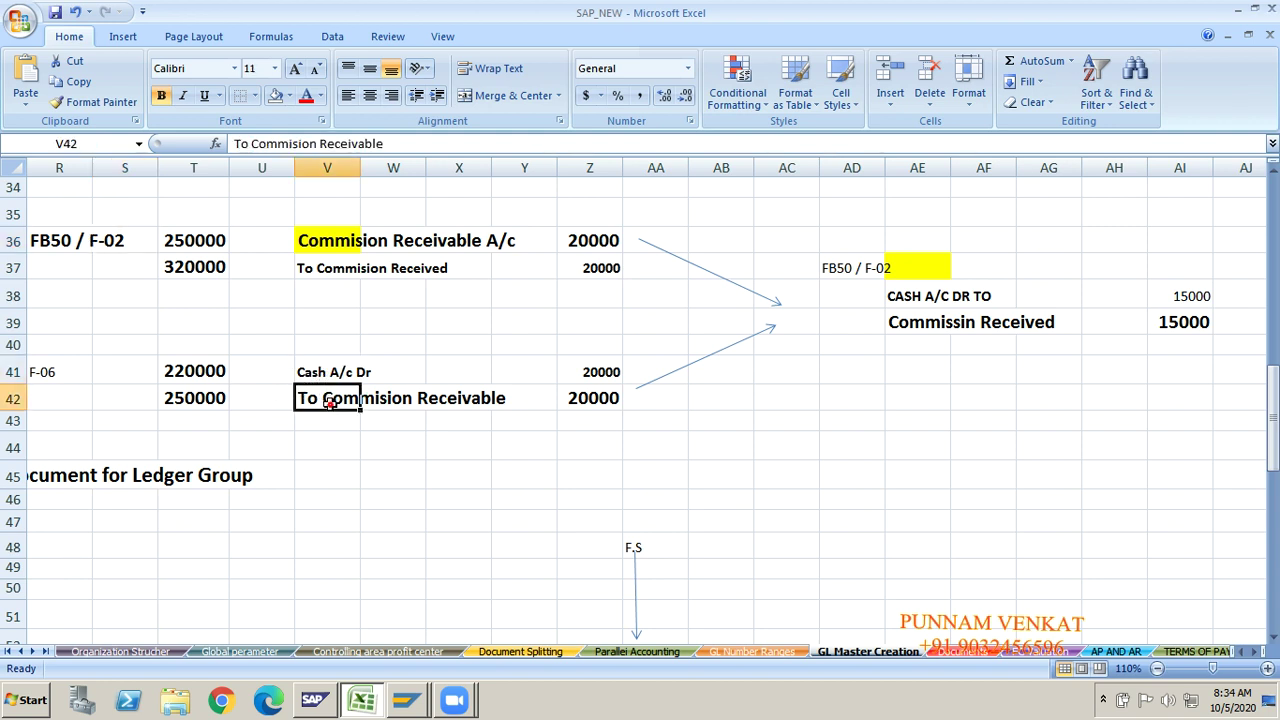
left_click(42, 376)
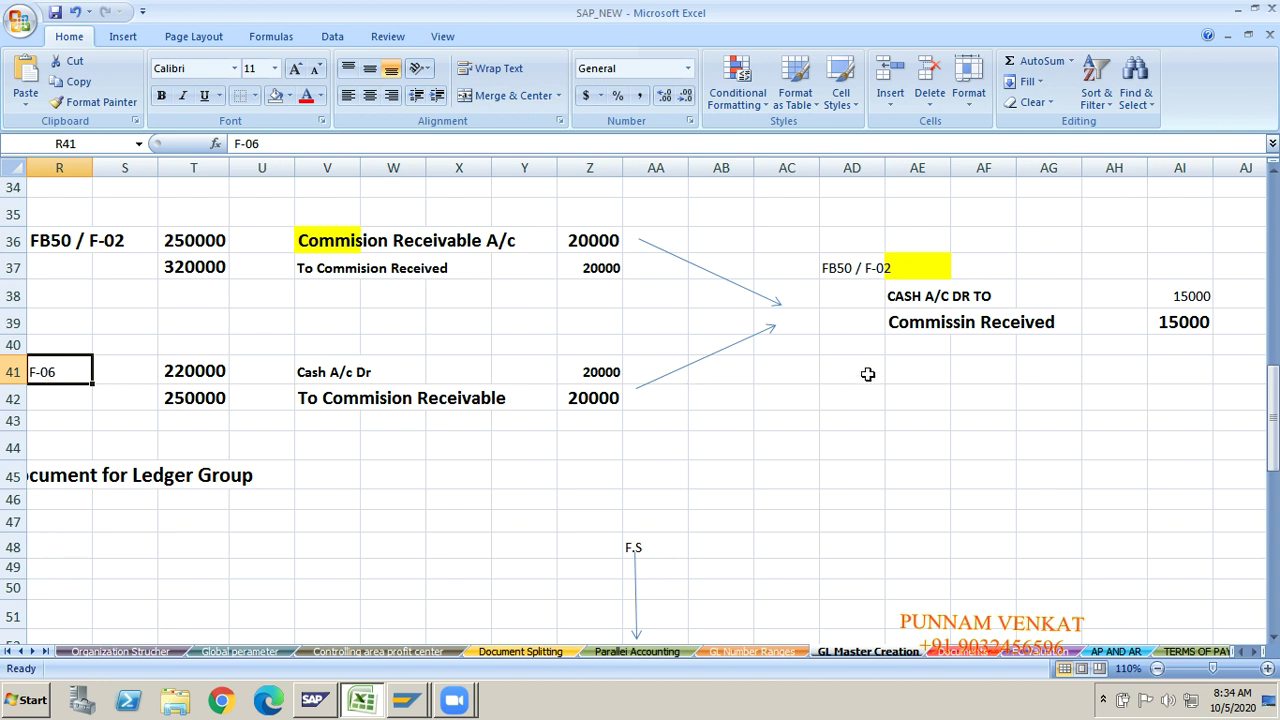
Step: Check the CASH A/C DR TO and Commissin Received notes, then delete the OUT GOING PAYMENT note in AB31
left_click(907, 297)
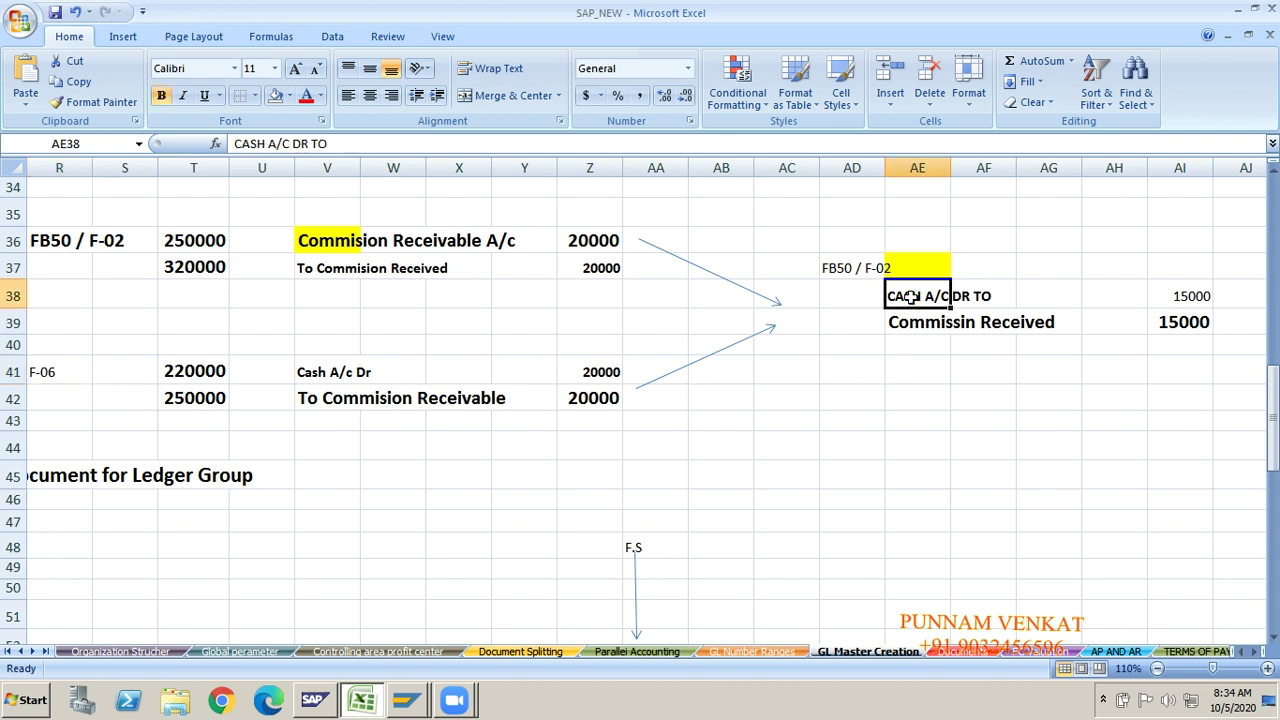
left_click(921, 323)
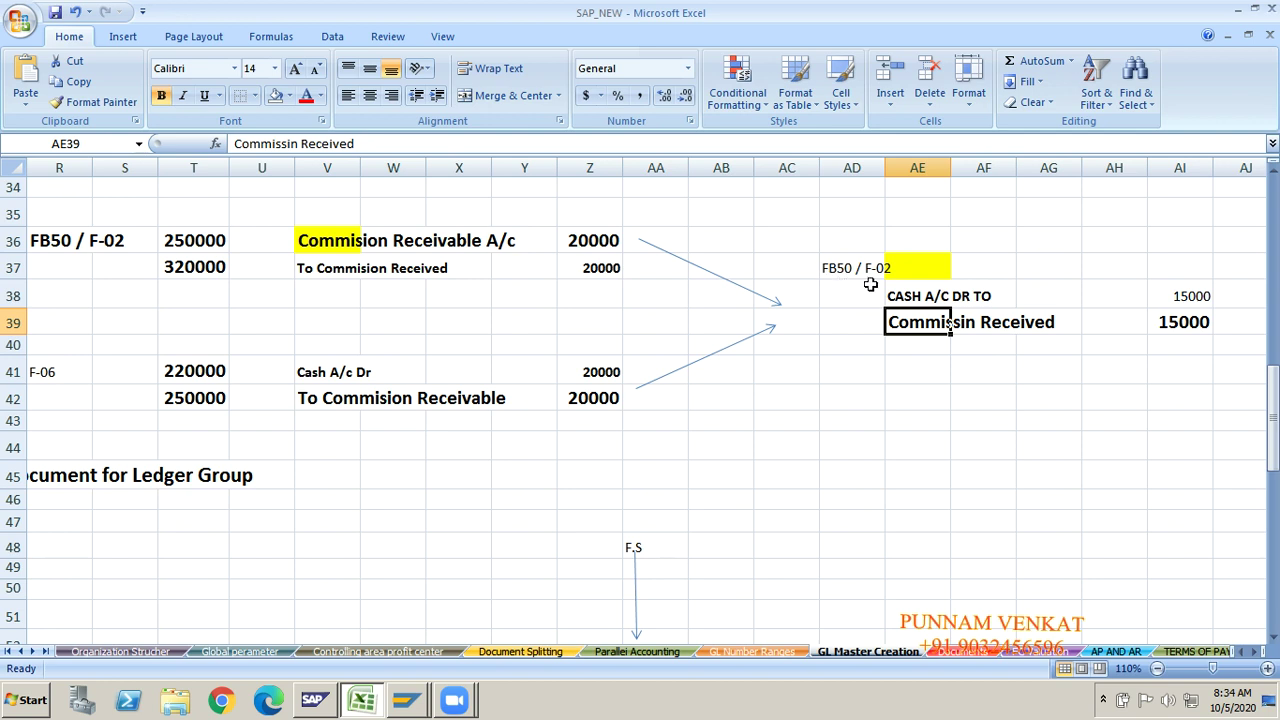
left_click(870, 283)
left_click(486, 348)
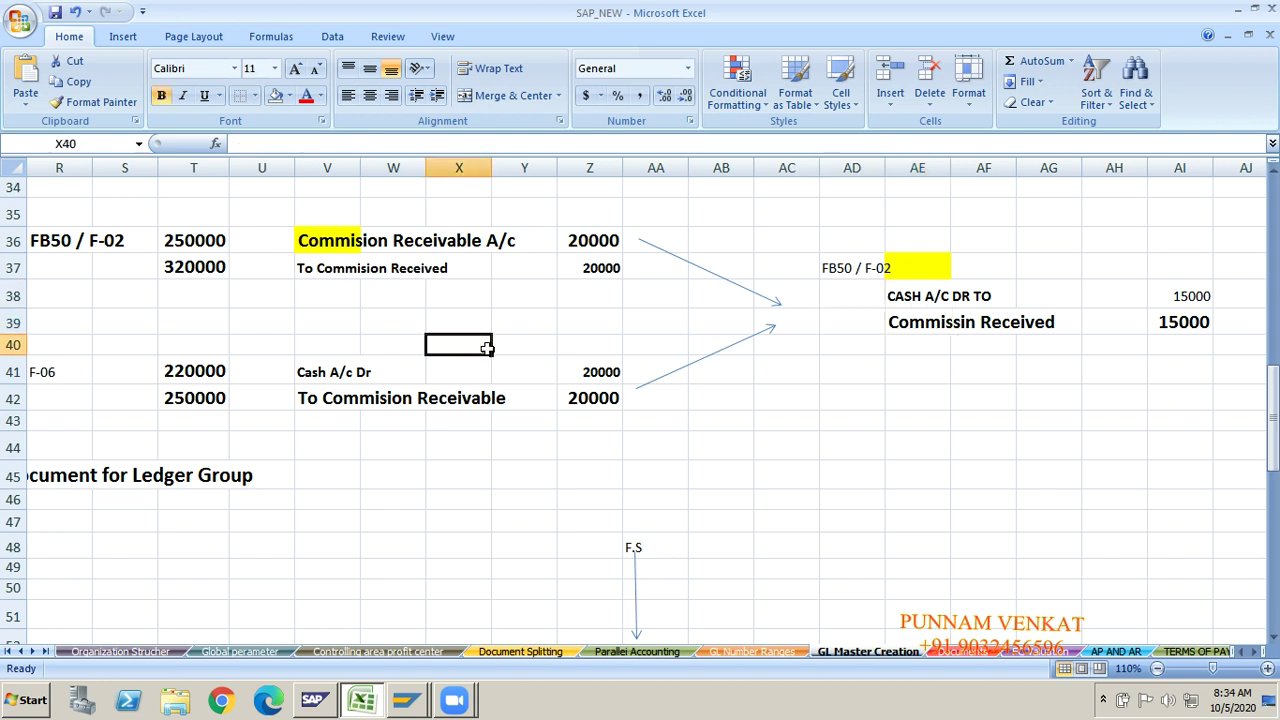
key("Left")
key("Left")
key("Left")
key("Left")
key("Left")
key("Left")
key("Left")
key("Left")
key("Left")
key("Left")
key("Left")
key("Up")
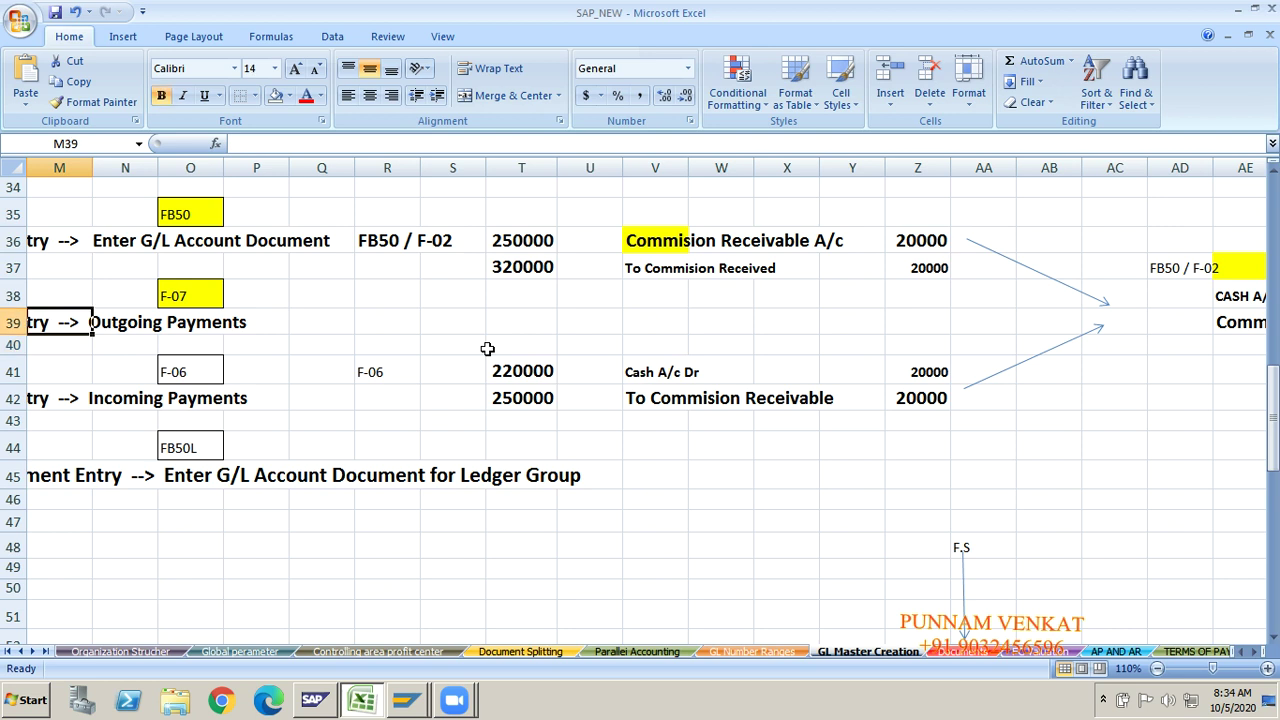
key("Up")
key("Up")
key("Up")
key("Up")
key("Up")
key("Up")
key("Up")
key("Up")
key("Up")
key("Up")
key("Up")
key("Up")
key("Up")
key("Up")
key("Up")
key("Right")
key("Right")
key("Right")
key("Right")
key("Right")
key("Right")
key("Right")
key("Right")
key("Right")
key("Right")
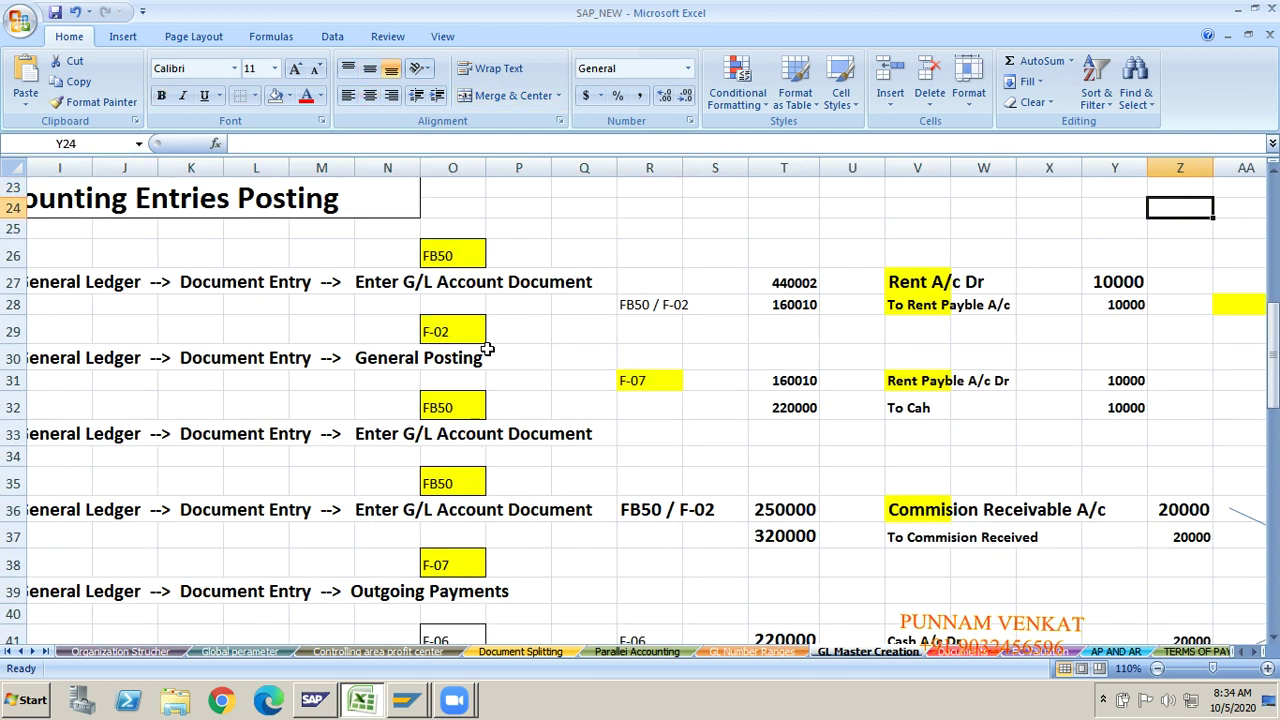
key("Right")
key("Right")
key("Right")
key("Right")
key("Right")
key("Right")
key("Right")
key("Right")
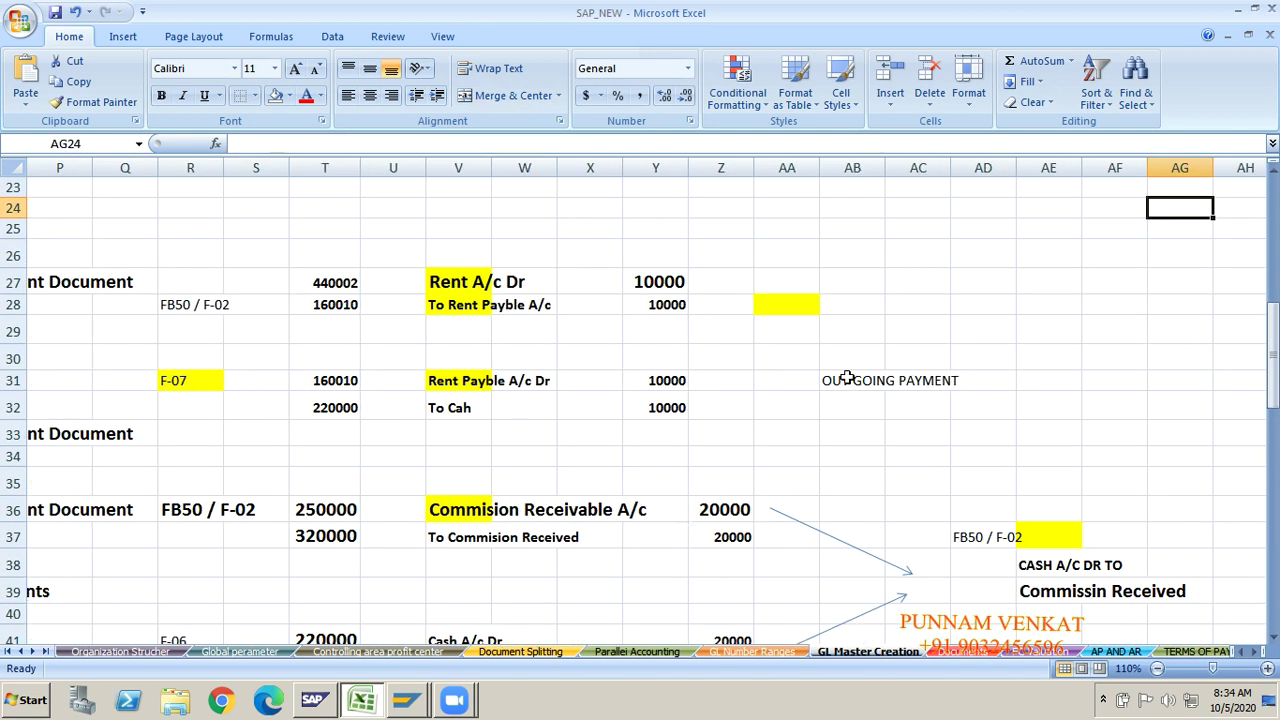
left_click(846, 376)
key("Delete")
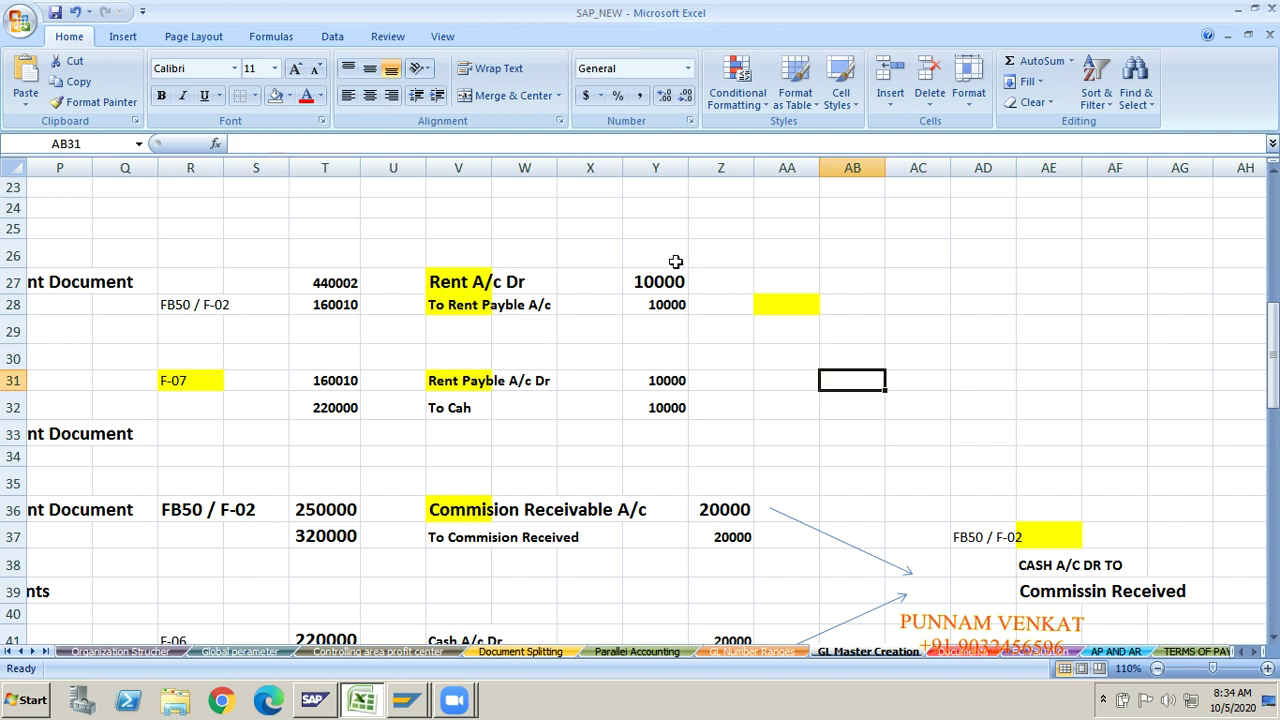
Step: Review the 10000 rent entry lines, Rent A/c Dr through To Cah, and the F-07 reference
left_click(658, 287)
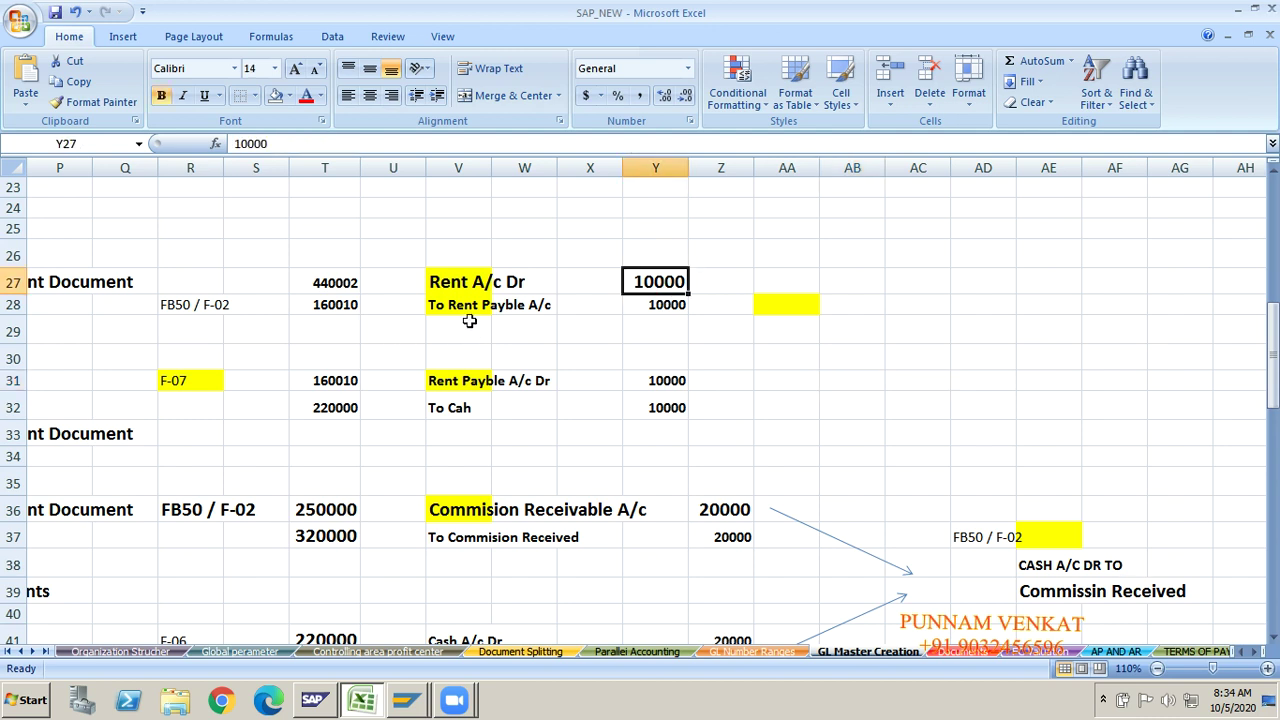
left_click(456, 285)
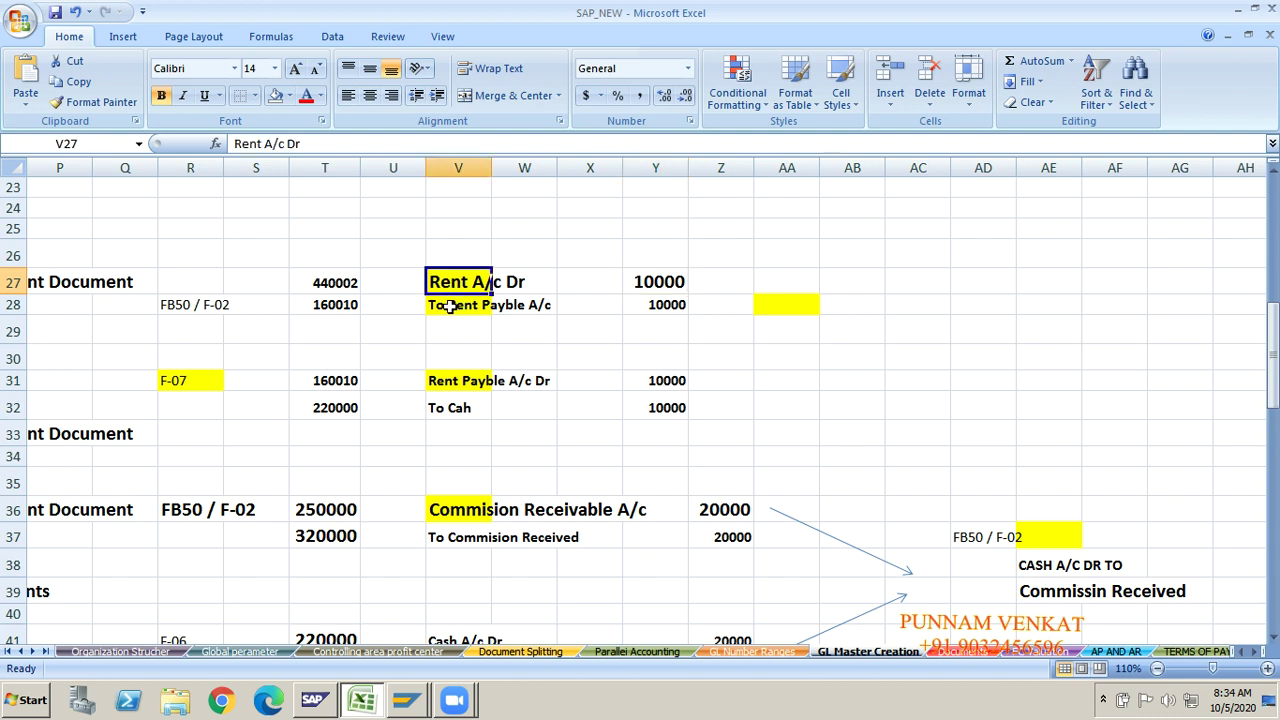
left_click(450, 307)
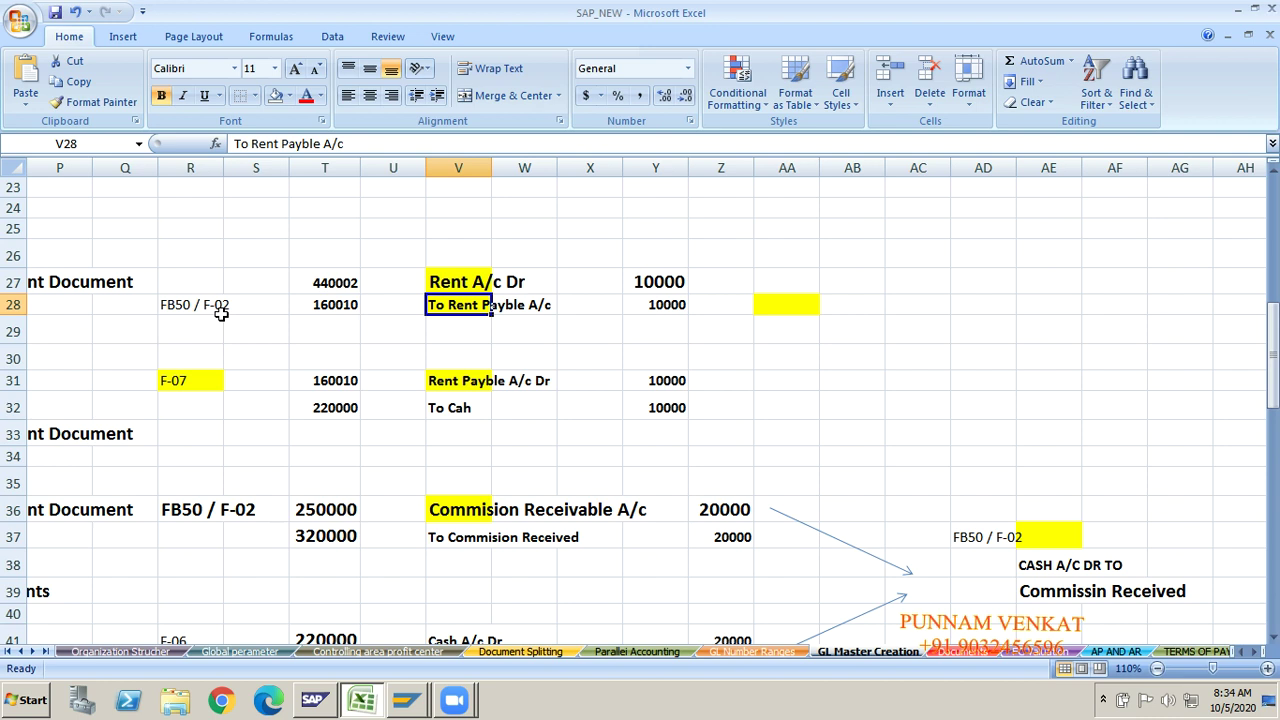
left_click(453, 388)
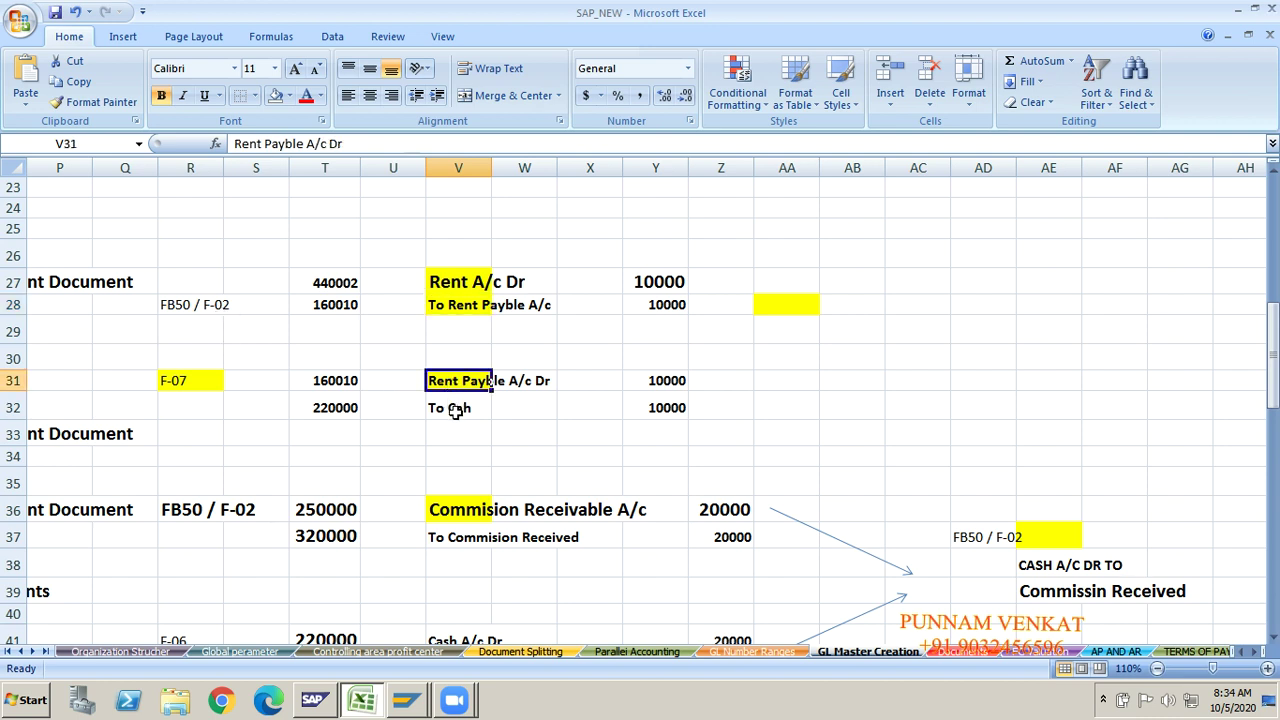
left_click(455, 410)
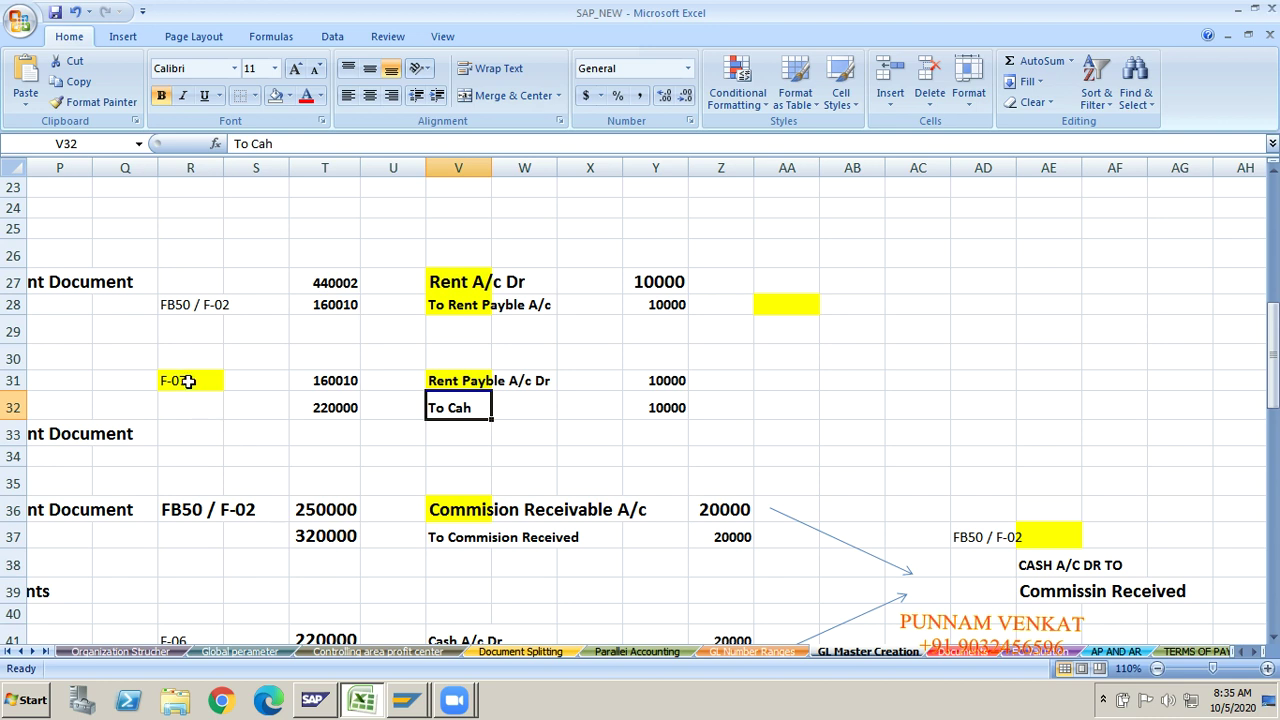
left_click(188, 381)
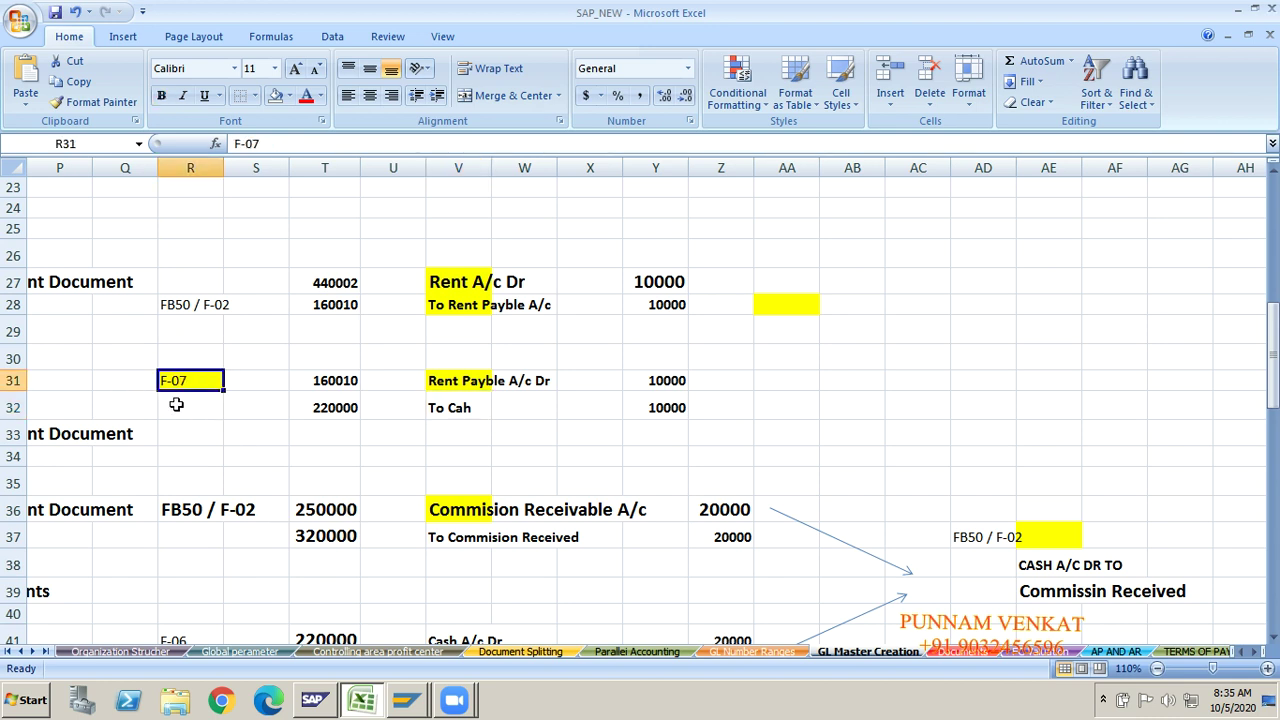
Step: Draw two straight arrows from the Rent A/c Dr and To Cah rows converging toward AB28–AB30
left_click(123, 36)
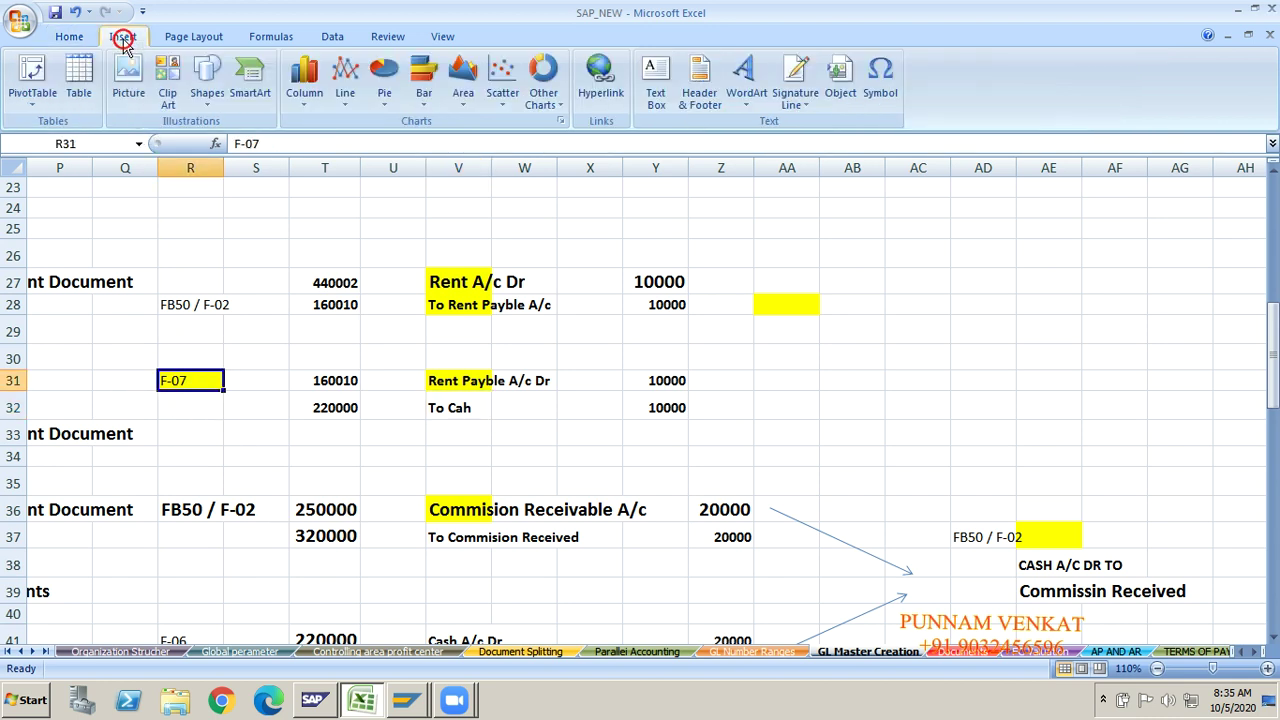
left_click(205, 100)
left_click(236, 147)
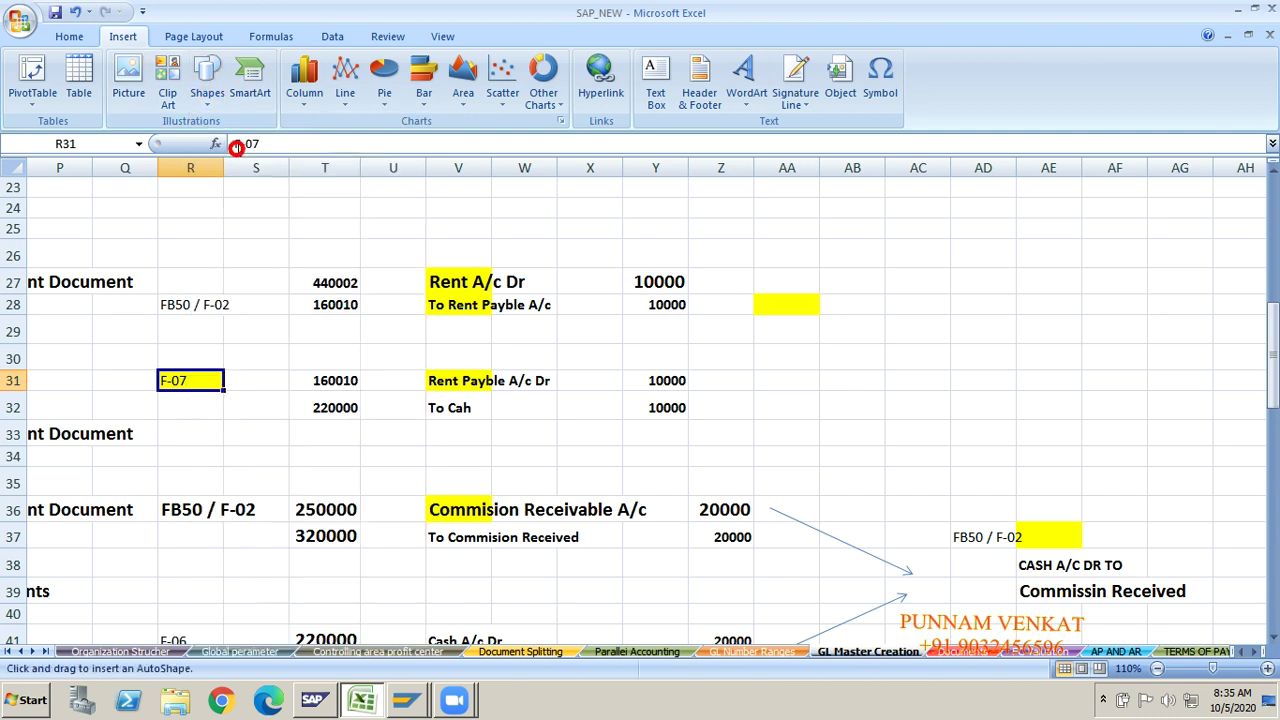
left_click_drag(698, 270, 874, 321)
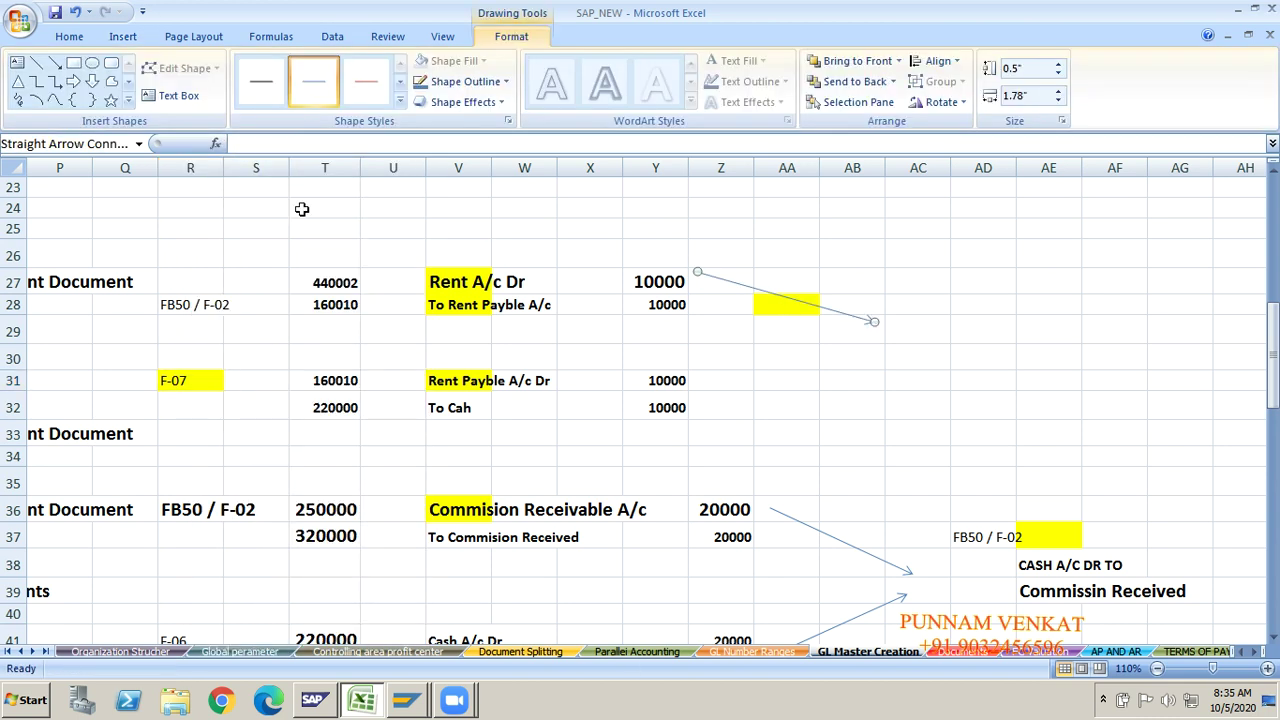
left_click(55, 63)
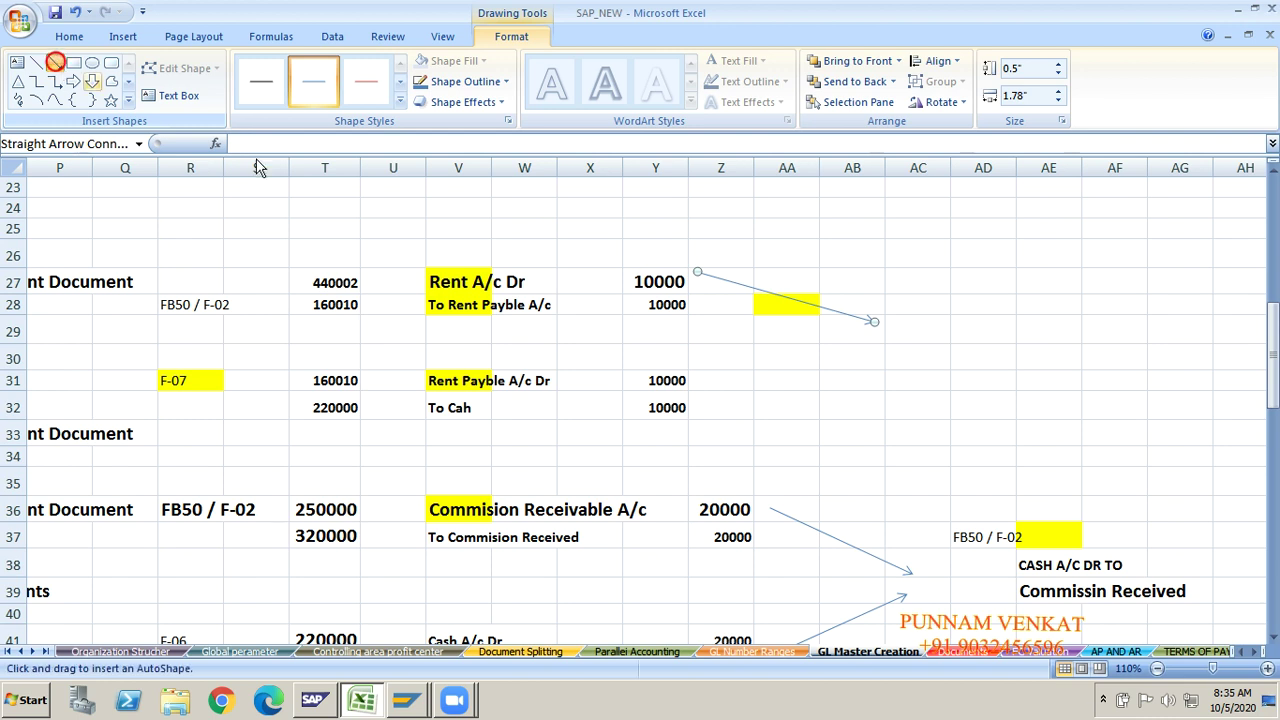
left_click_drag(706, 412, 872, 350)
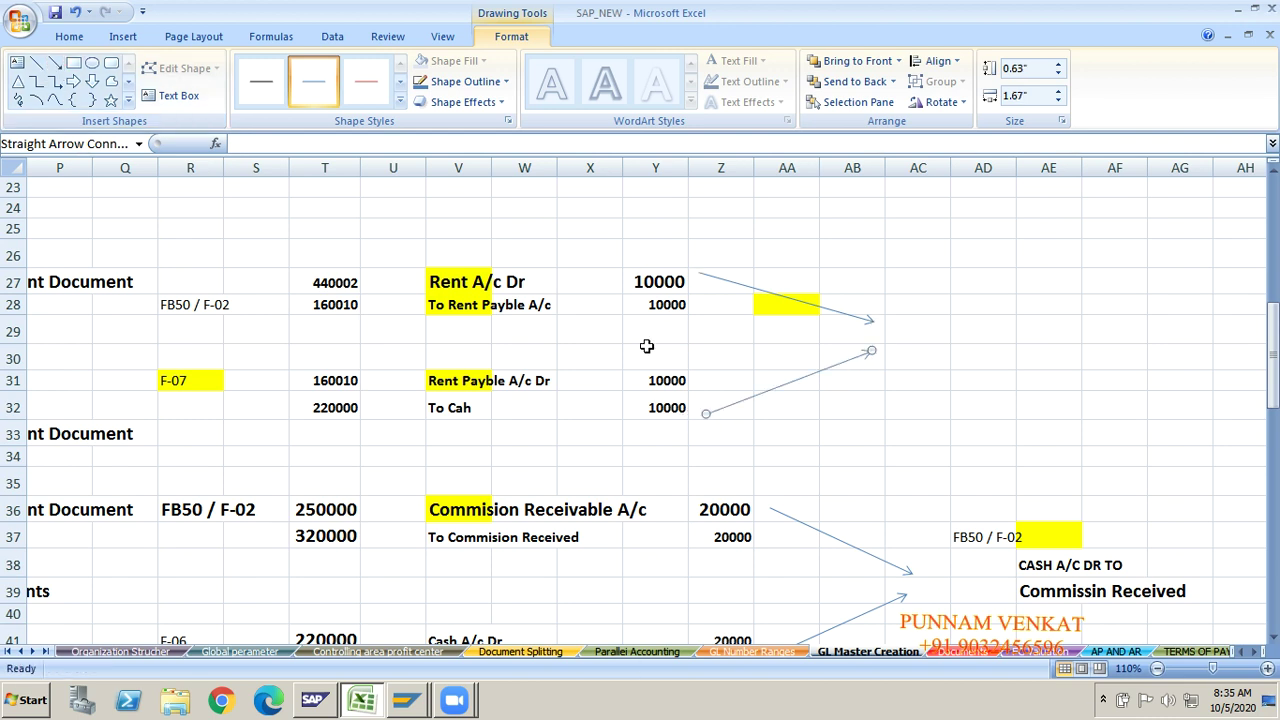
left_click(920, 340)
left_click(993, 333)
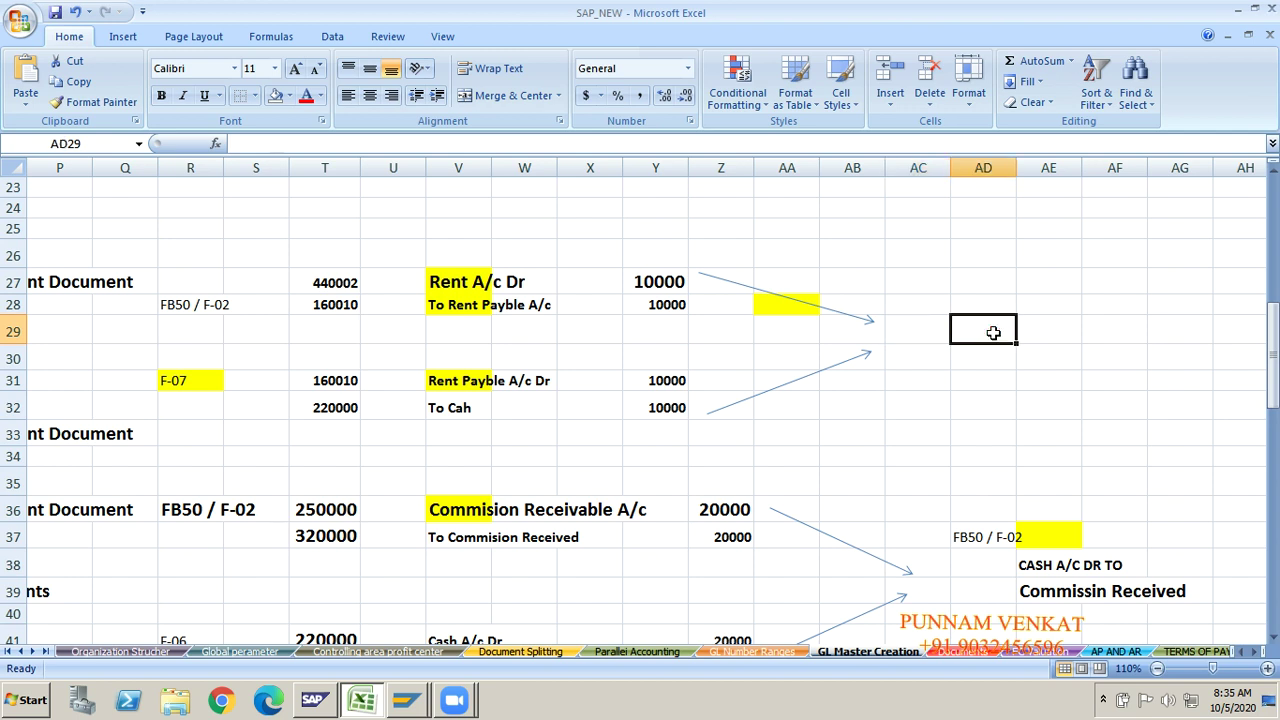